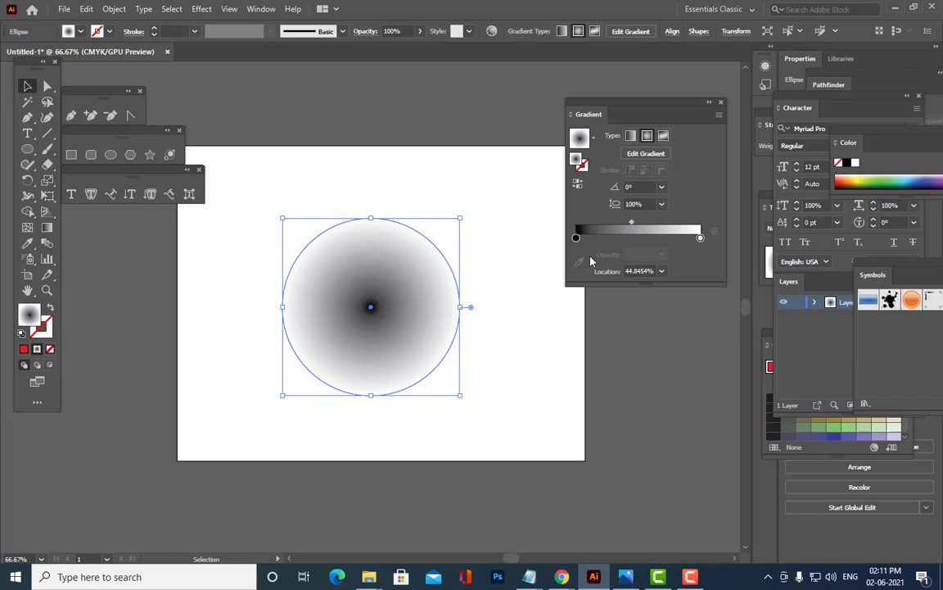
click(691, 577)
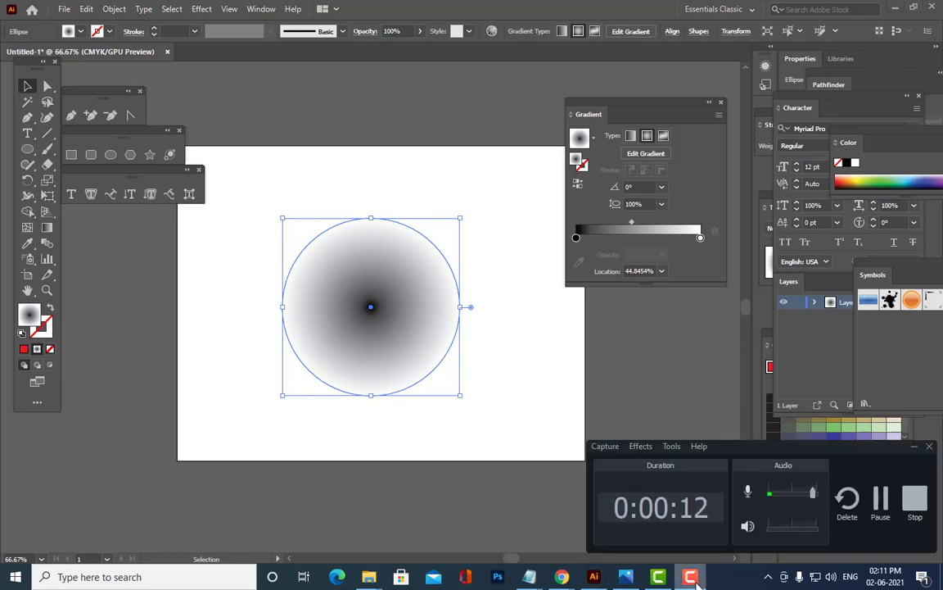
click(914, 448)
drag(602, 103, 648, 96)
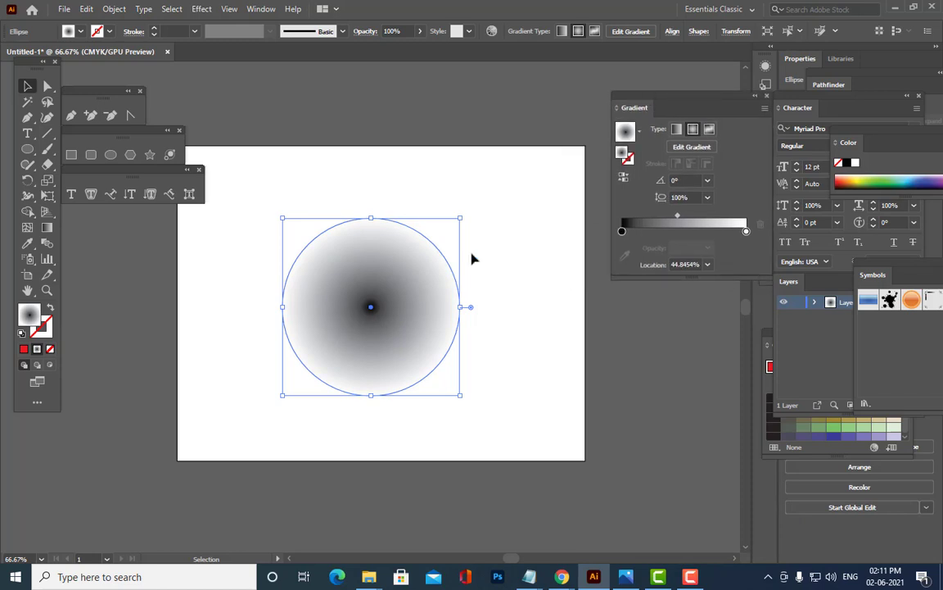
- Apply a Color Halftone effect to the gradient circle with a maximum radius of 60 pixels and all four channel angles at 0
click(202, 10)
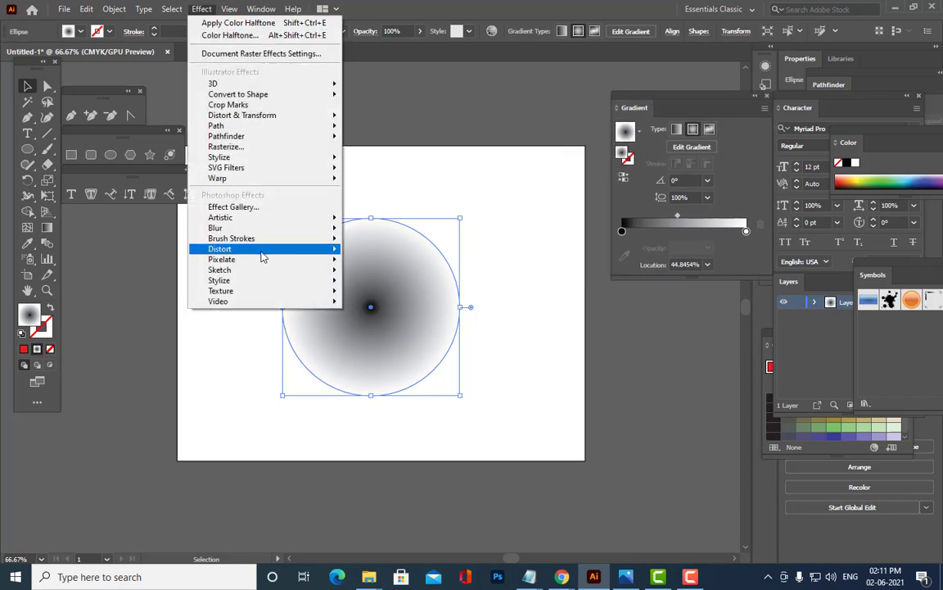
mouse_move(262, 263)
click(386, 260)
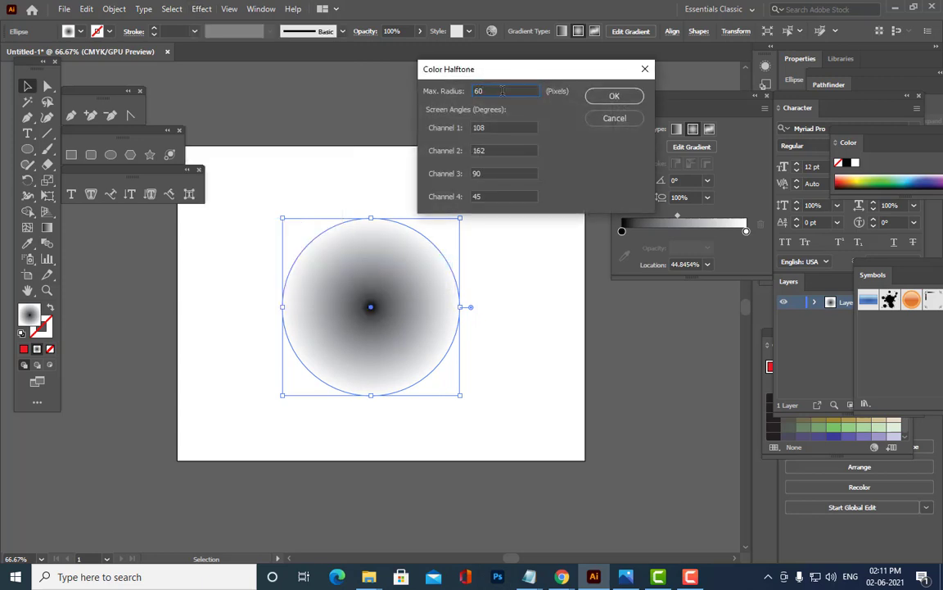
text(60)
key(Tab)
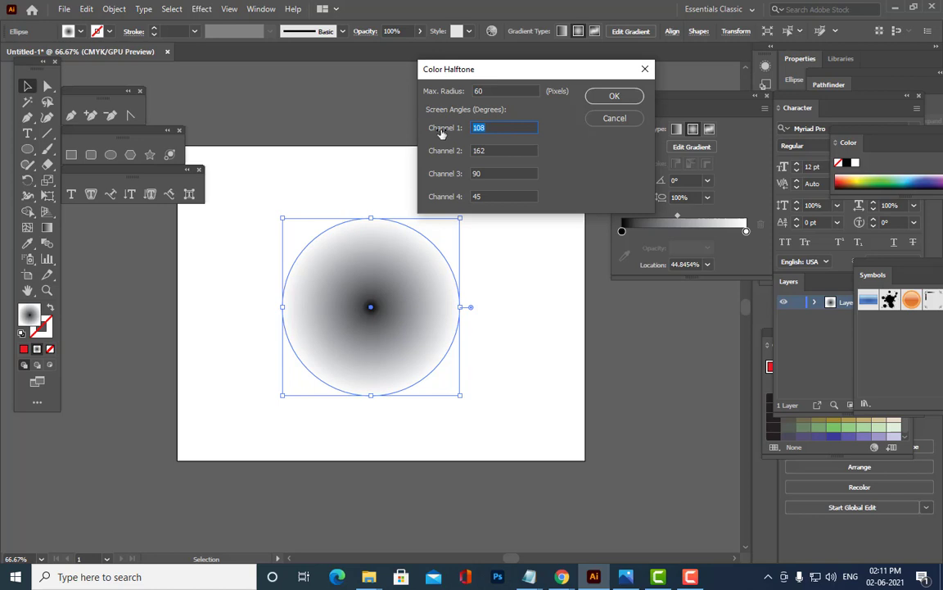
text(0)
key(Tab)
text(00)
mouse_move(505, 71)
mouse_down()
mouse_move(524, 70)
mouse_move(520, 77)
mouse_up()
key(shift+Up)
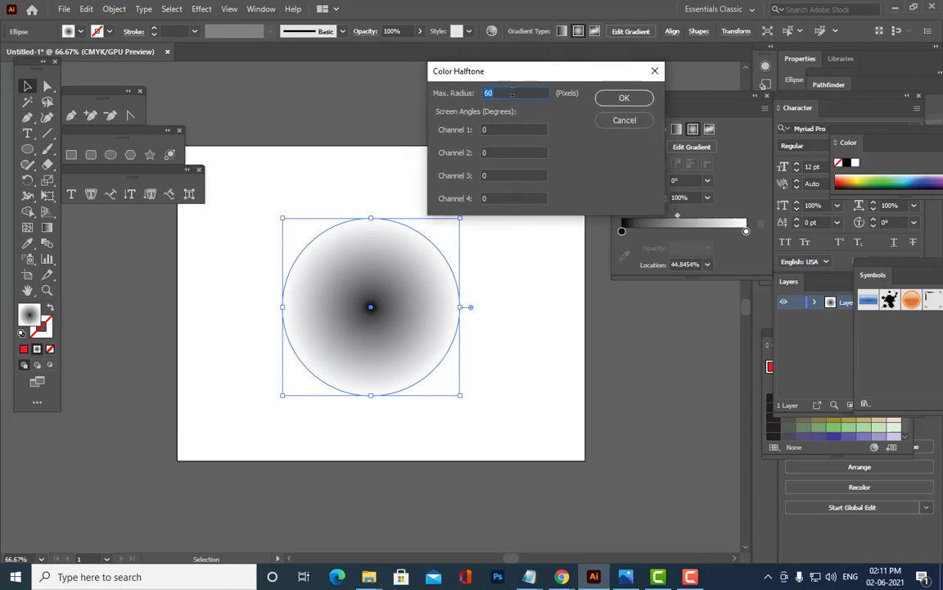
click(623, 100)
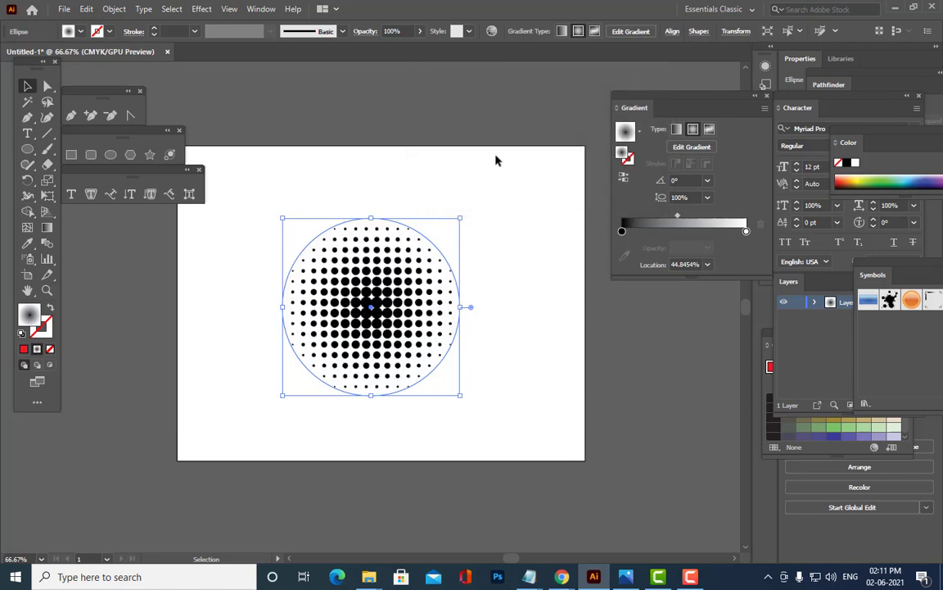
click(392, 457)
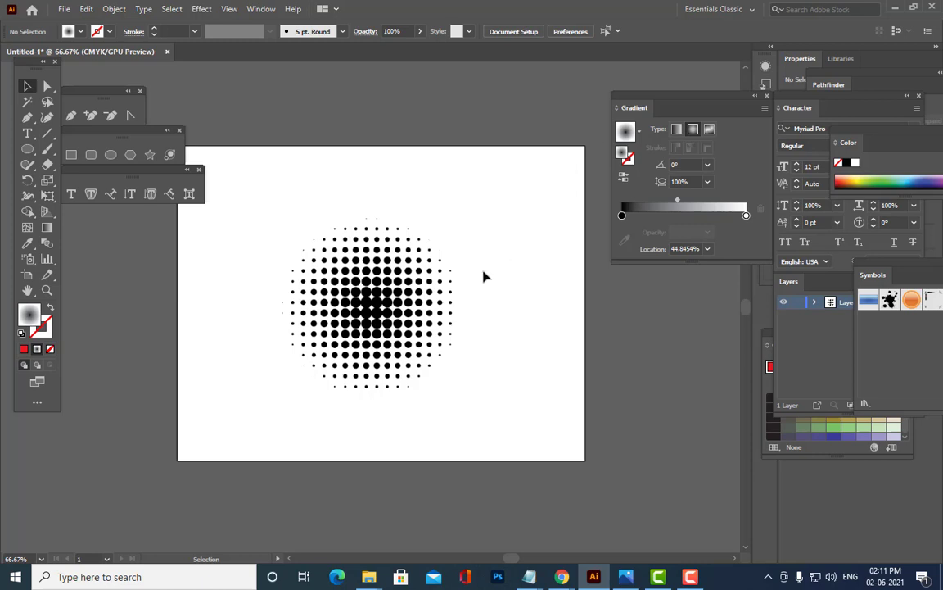
- Move the halftone circle off the artboard's left side and expand its appearance
drag(389, 261, 133, 323)
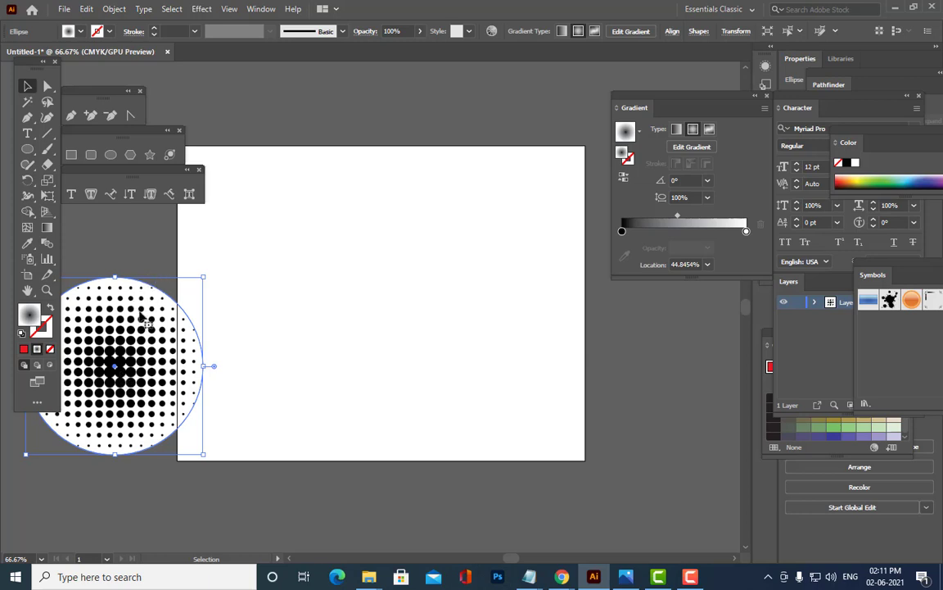
key(h)
drag(188, 296, 297, 228)
key(v)
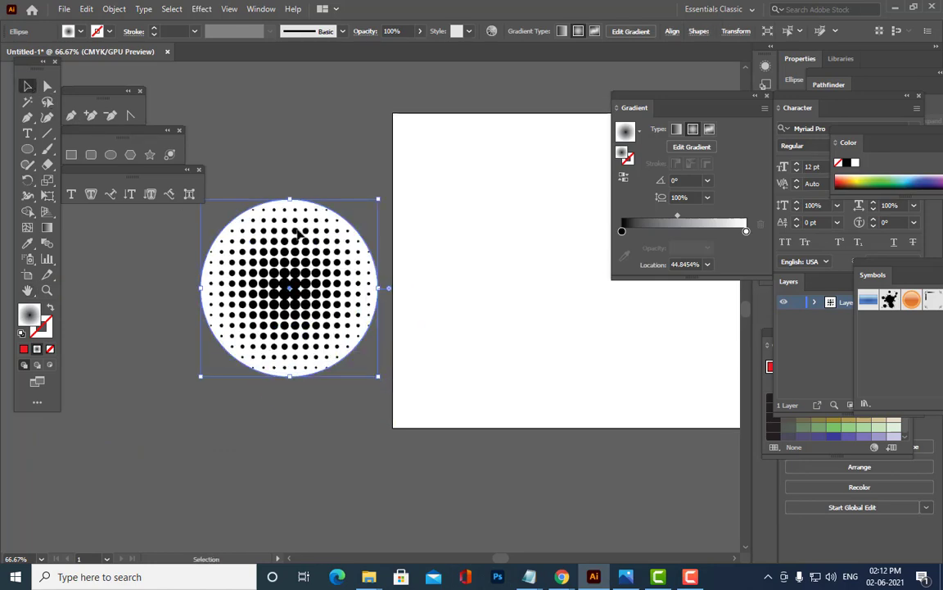
click(114, 9)
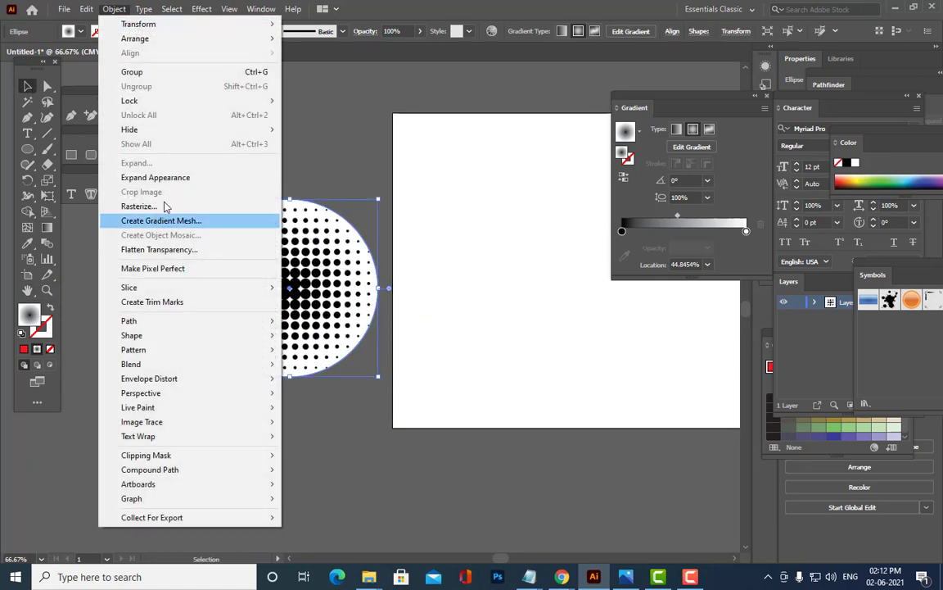
click(170, 179)
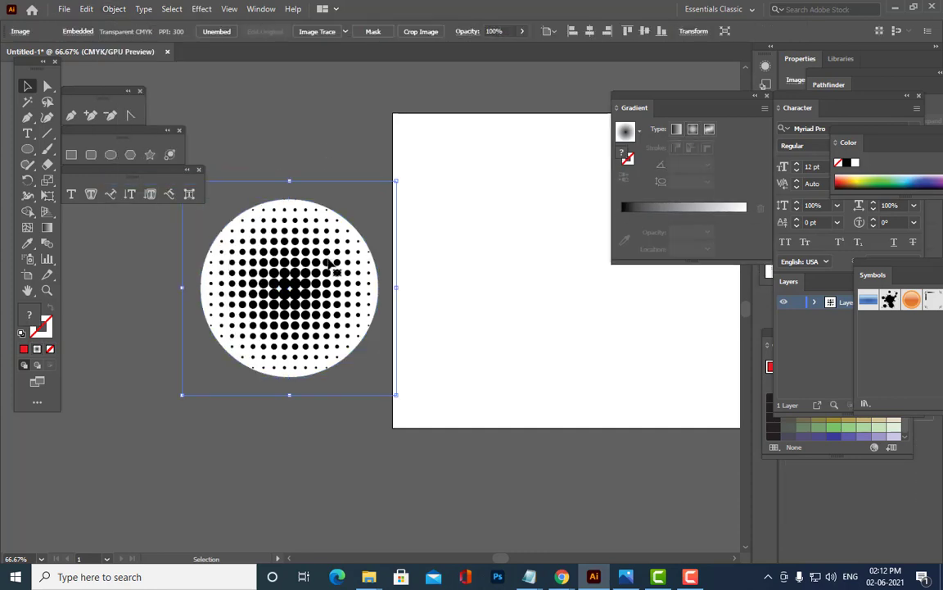
- Image-trace the halftone circle in Black and White mode with Ignore White enabled
click(262, 9)
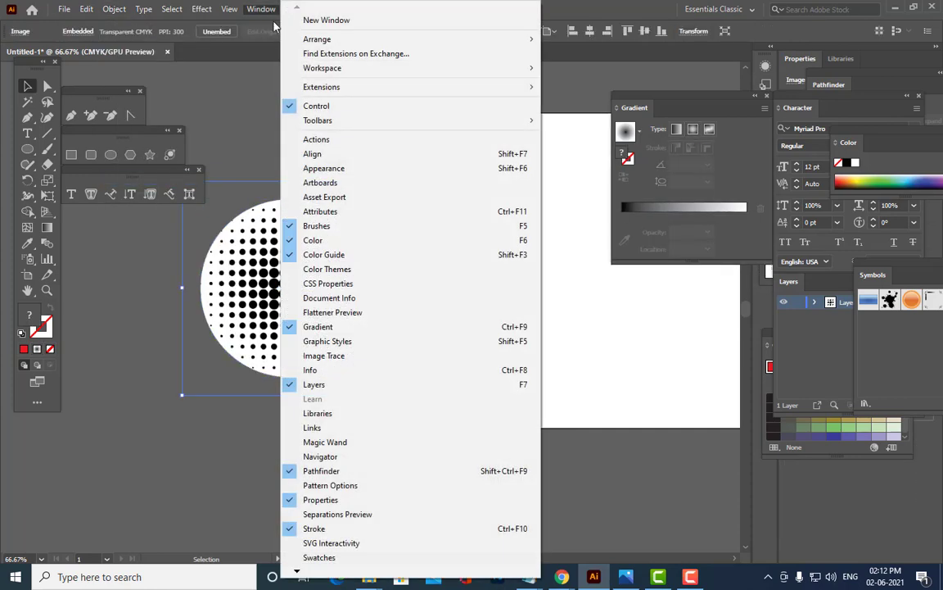
mouse_move(298, 572)
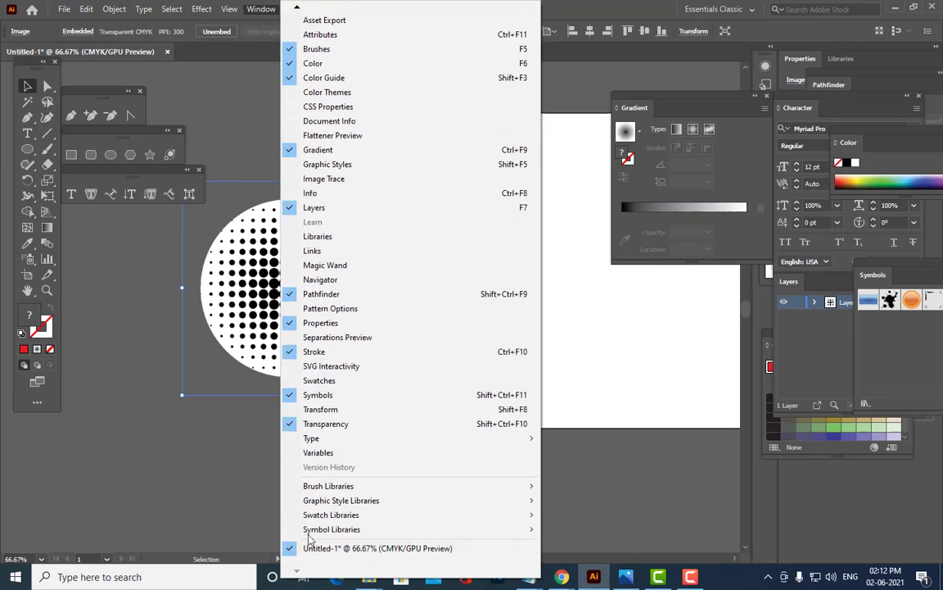
click(356, 185)
drag(480, 150, 404, 127)
click(386, 283)
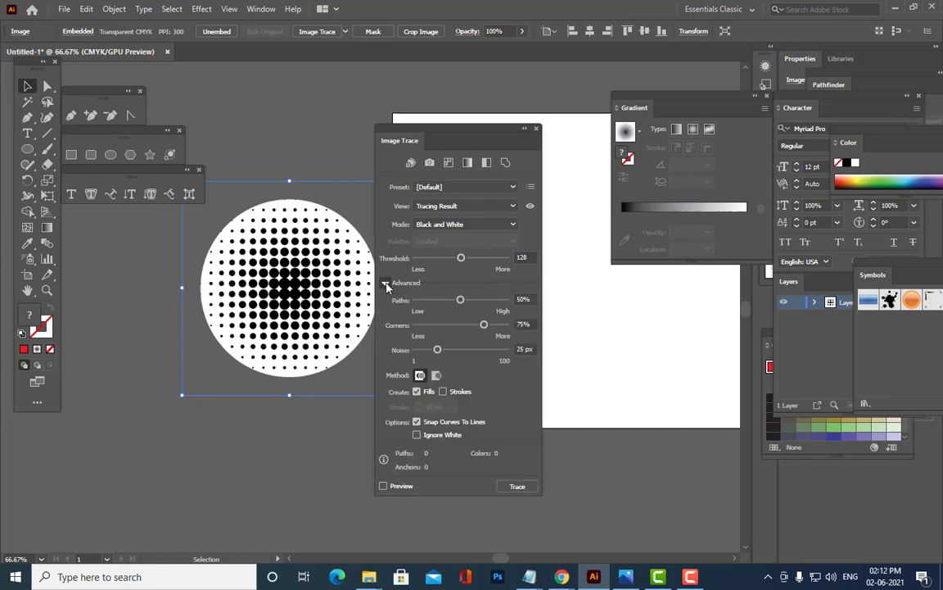
drag(432, 137, 490, 97)
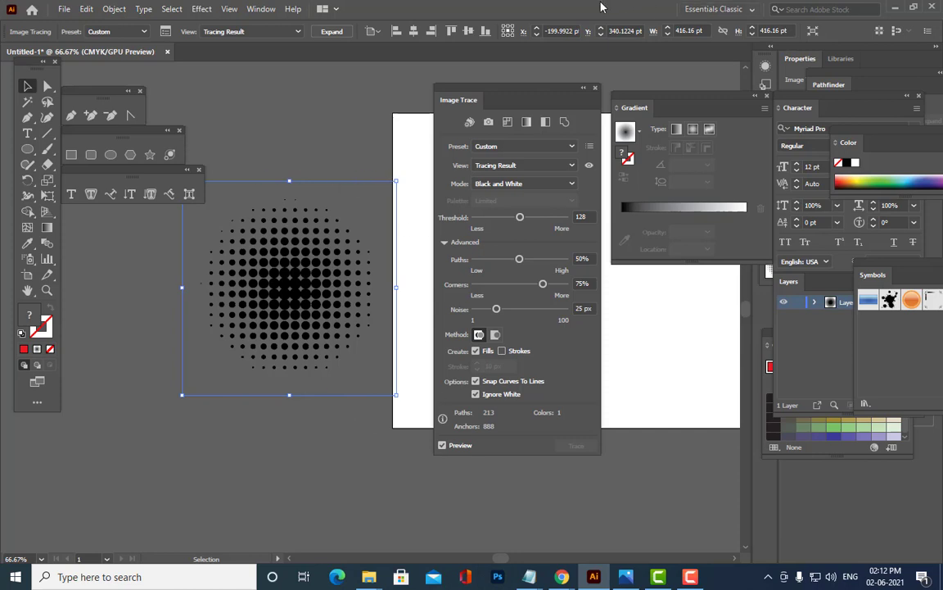
click(595, 92)
- Move the traced dot pattern back onto the middle of the artboard, clear of the Gradient panel
mouse_move(653, 96)
mouse_down()
mouse_move(617, 265)
mouse_move(588, 239)
mouse_up()
drag(330, 291, 695, 230)
click(638, 180)
drag(507, 234, 555, 271)
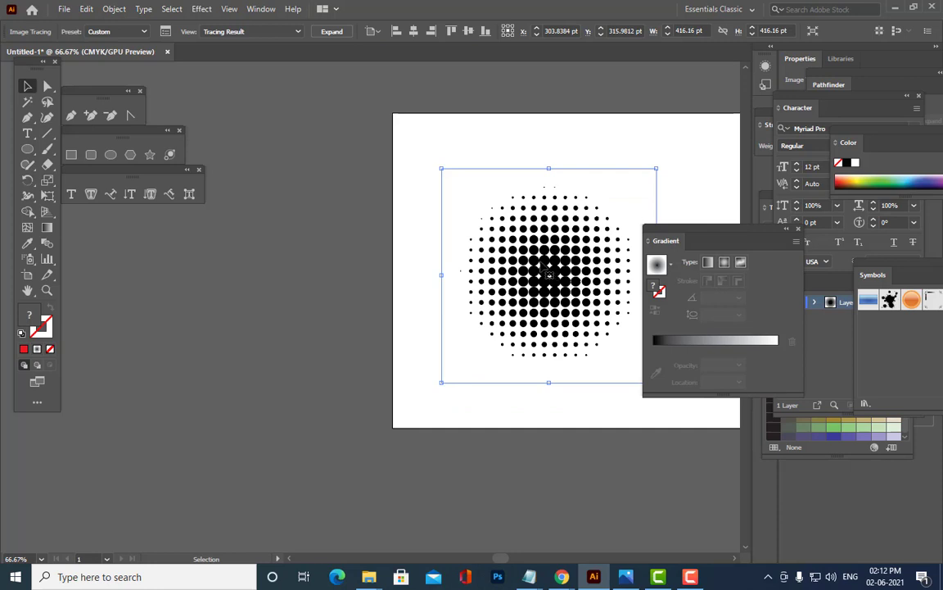
key(space)
drag(481, 226, 379, 247)
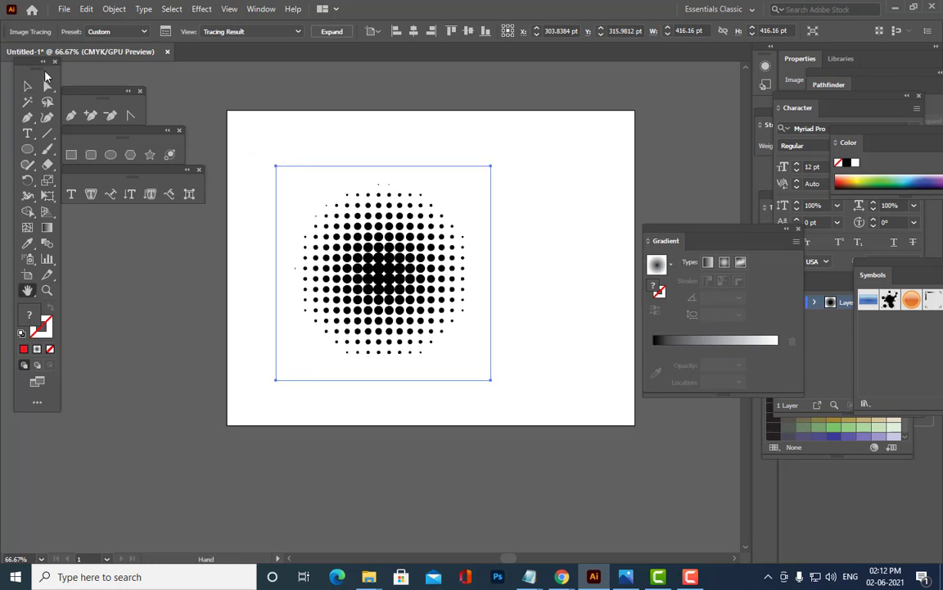
click(27, 85)
drag(437, 248, 472, 232)
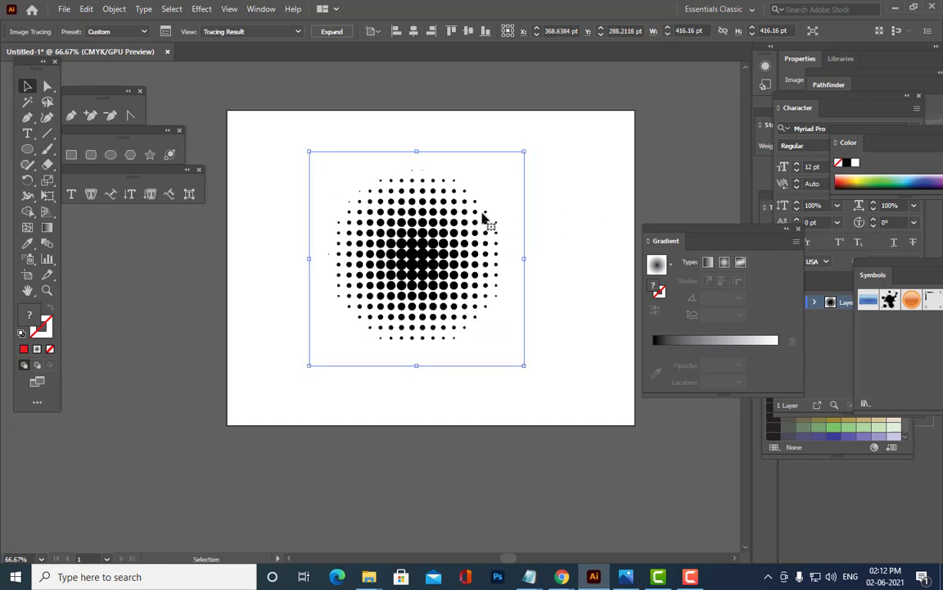
- Enlarge the traced dot pattern to about 497 by 475 pt and deselect it
drag(525, 366, 529, 371)
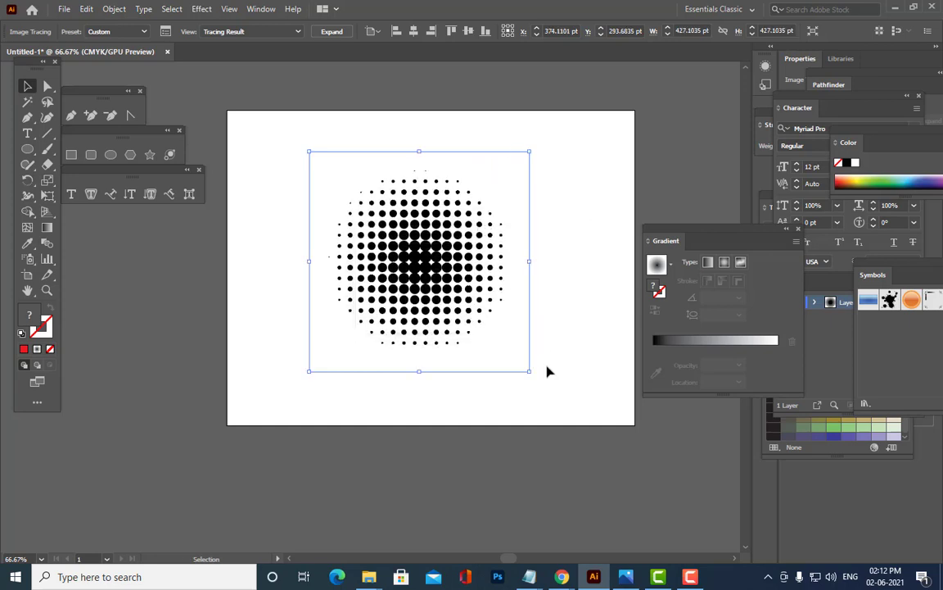
drag(533, 373, 549, 384)
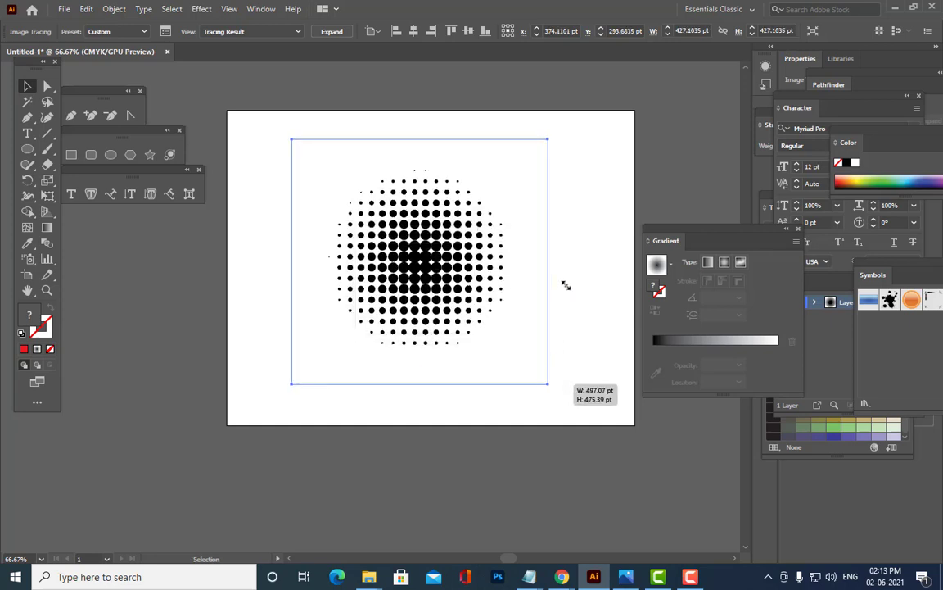
drag(565, 285, 572, 280)
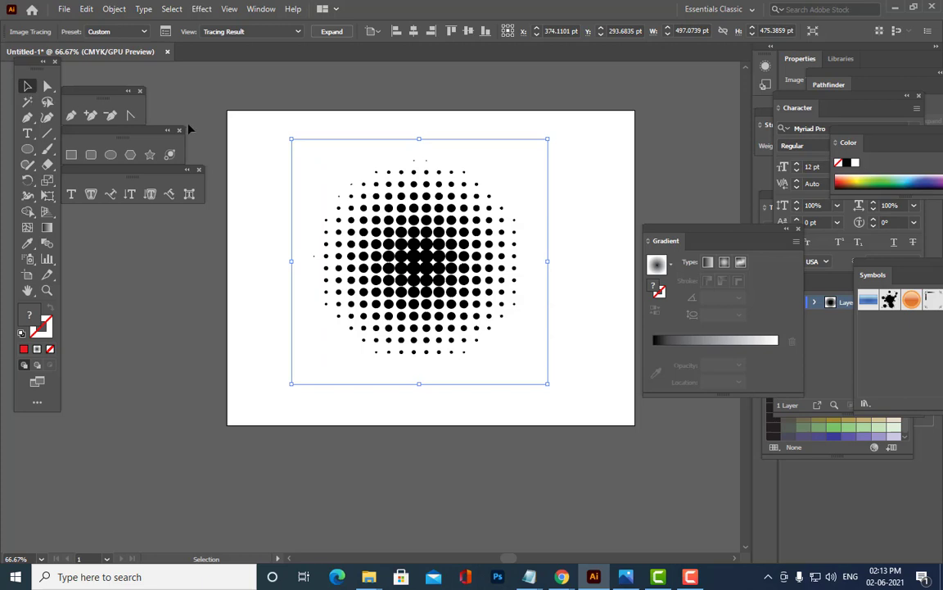
click(418, 114)
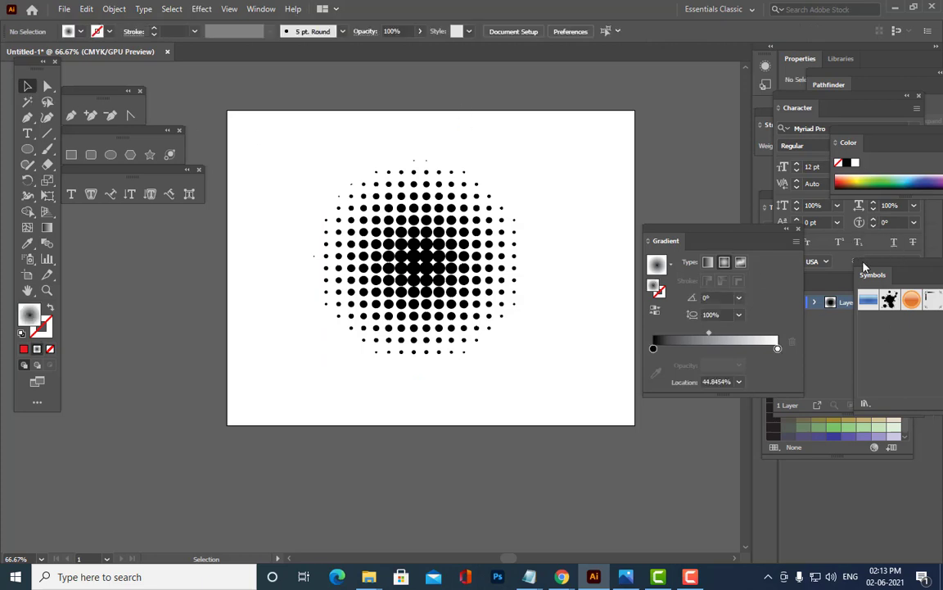
- Place the Symbols panel beside the artwork, enlarge it, and move the Gradient panel out of the way
drag(864, 266, 569, 98)
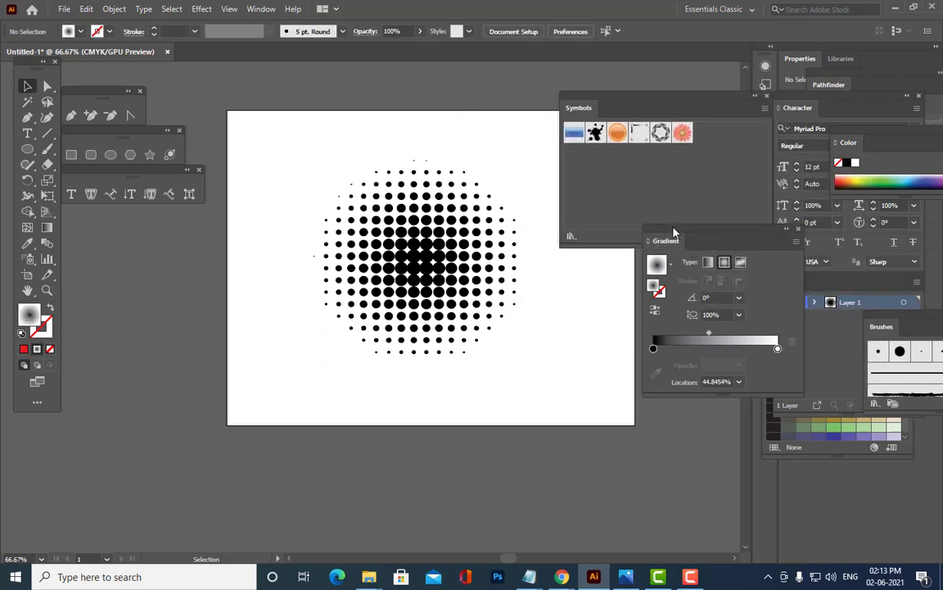
drag(674, 234, 716, 326)
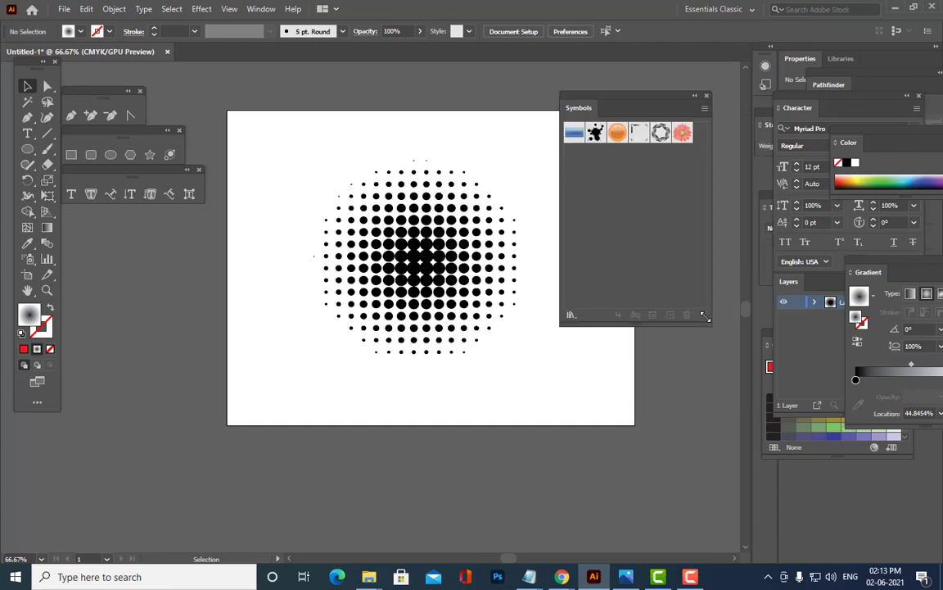
drag(597, 96, 649, 96)
- Stretch the traced dot pattern downward to a height of about 489 pt
click(485, 233)
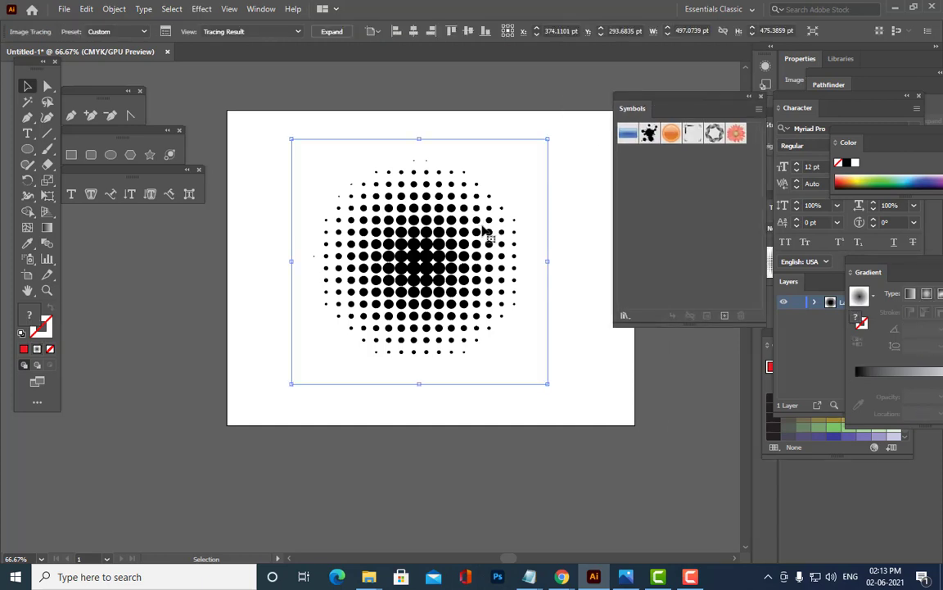
drag(420, 386, 419, 393)
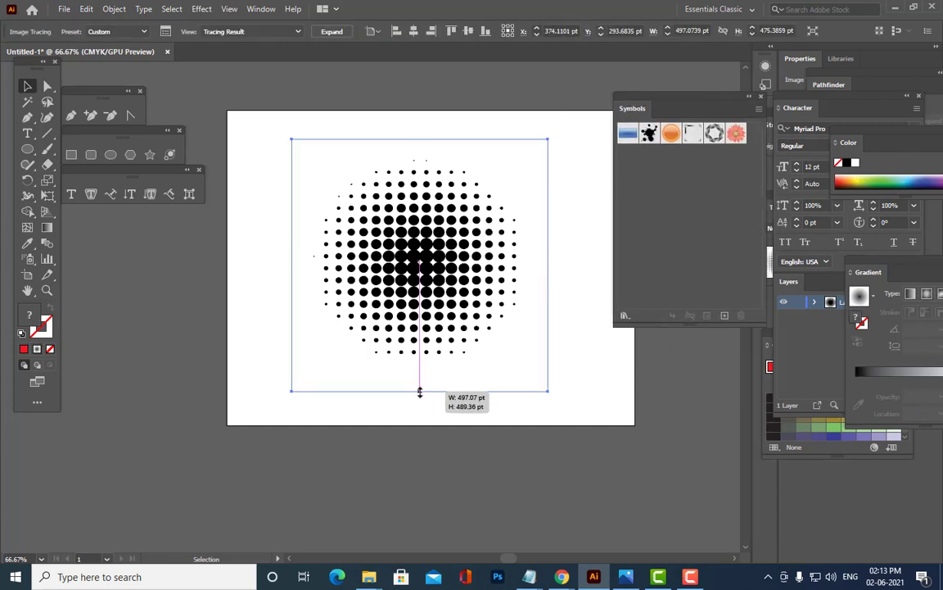
click(480, 116)
- Try to save the unexpanded dot tracing as a dynamic symbol named dots, accepting its expansion
click(449, 257)
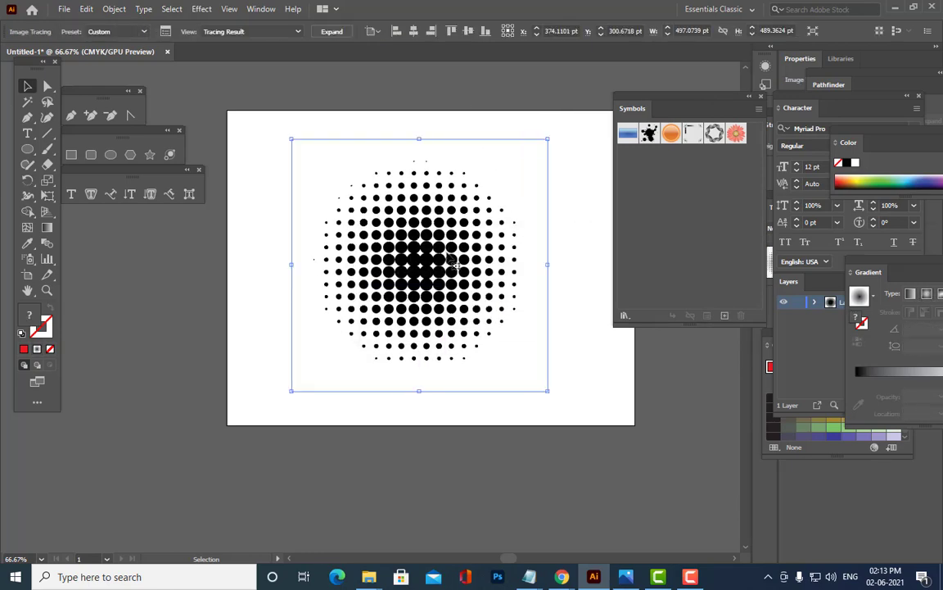
drag(452, 262, 653, 238)
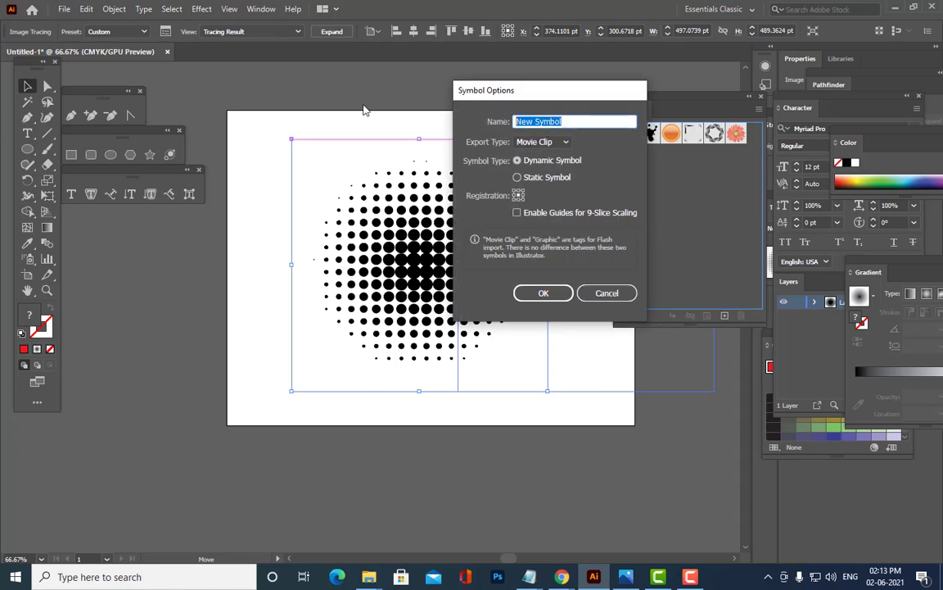
text(dots)
key(Return)
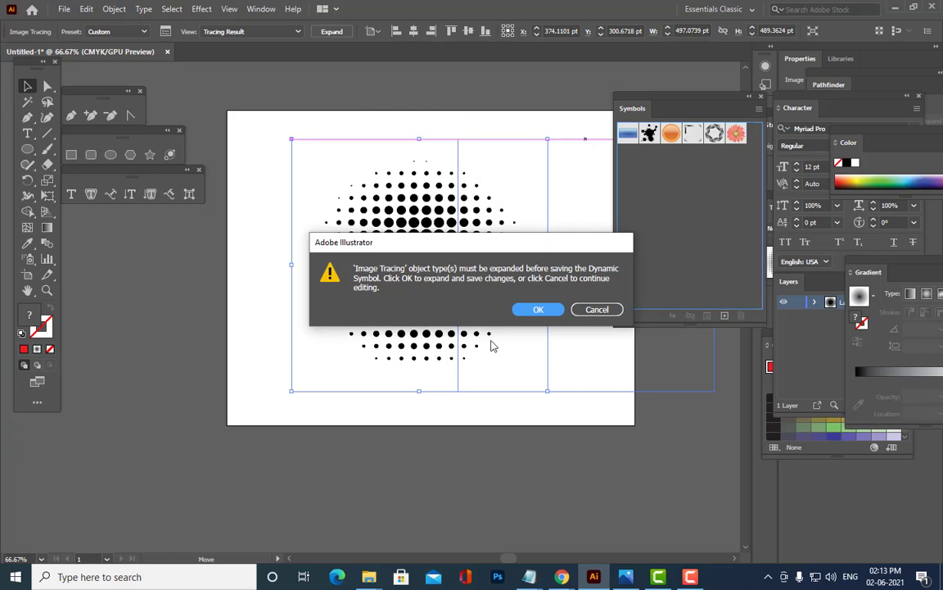
click(536, 309)
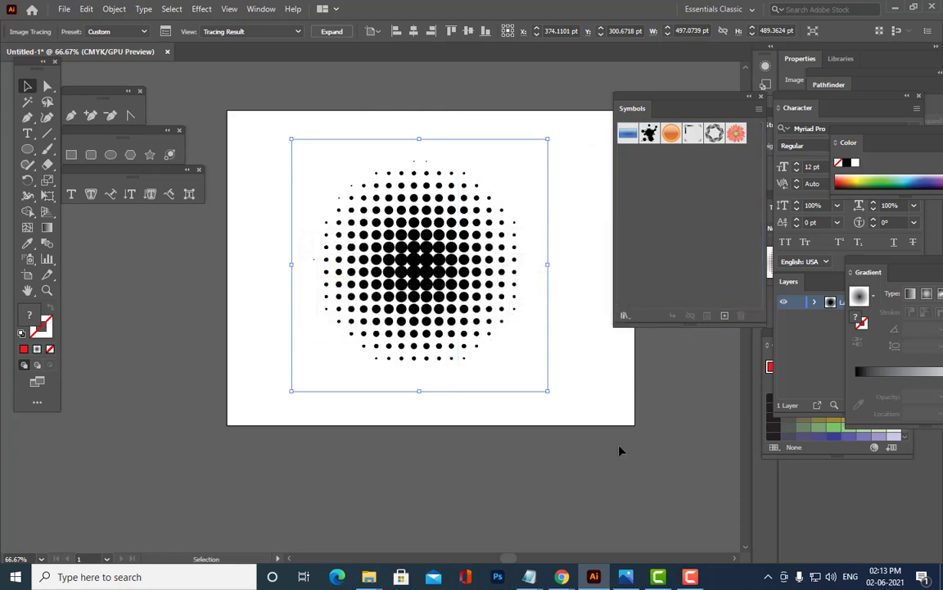
- Expand the dot tracing into vector shapes with Object and Fill included
click(115, 11)
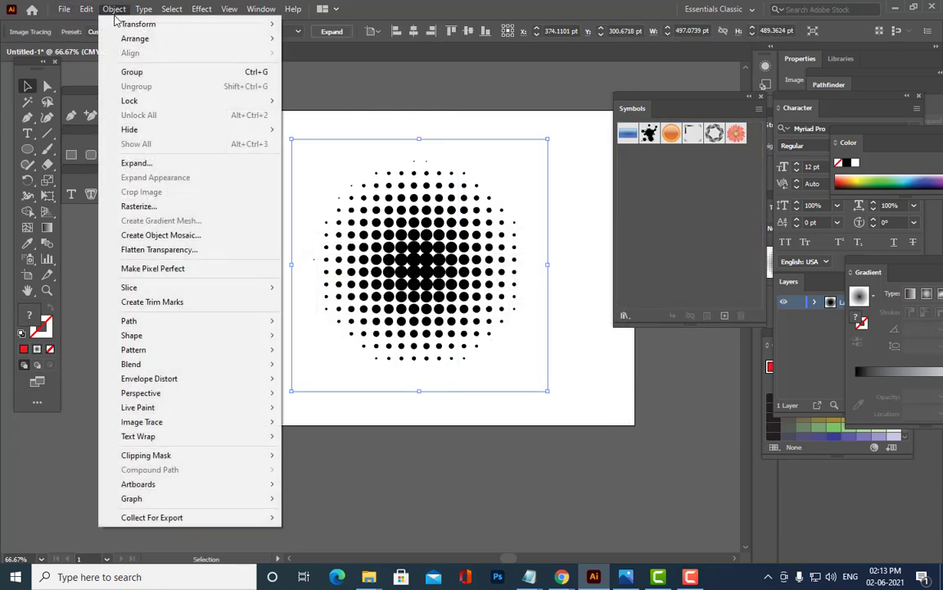
click(176, 163)
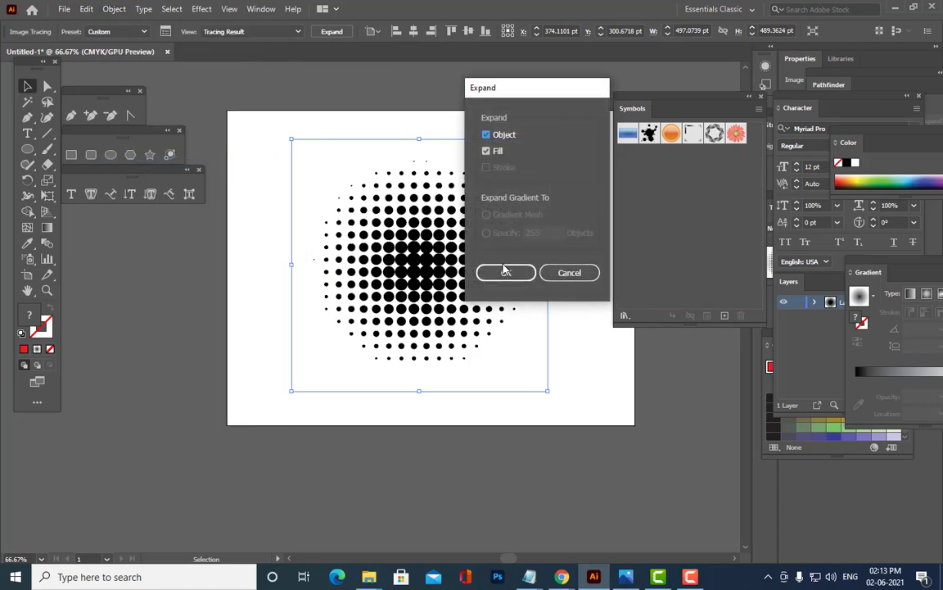
click(506, 272)
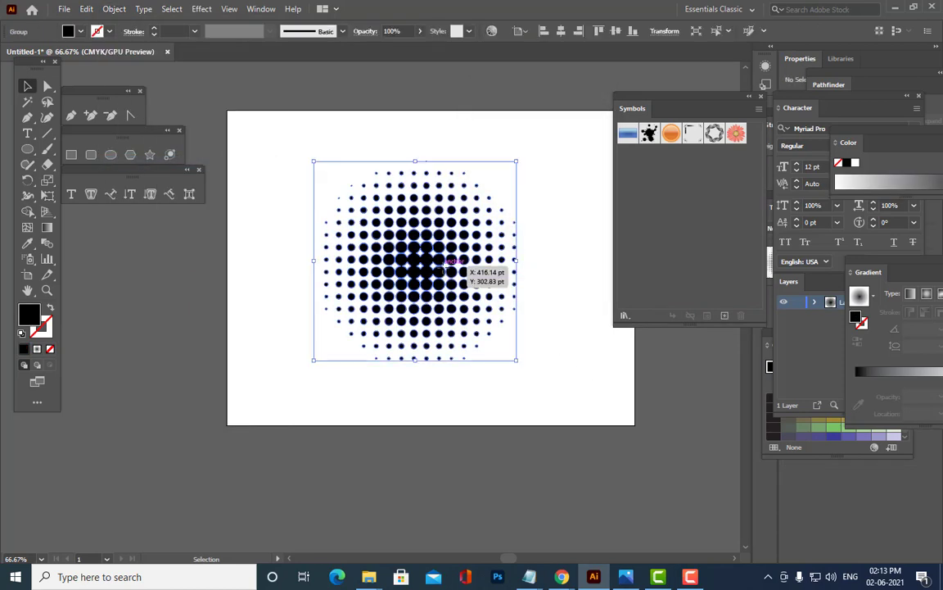
- Save the expanded dot group as a dynamic Movie Clip symbol named DOTS and deselect it
drag(440, 254, 706, 223)
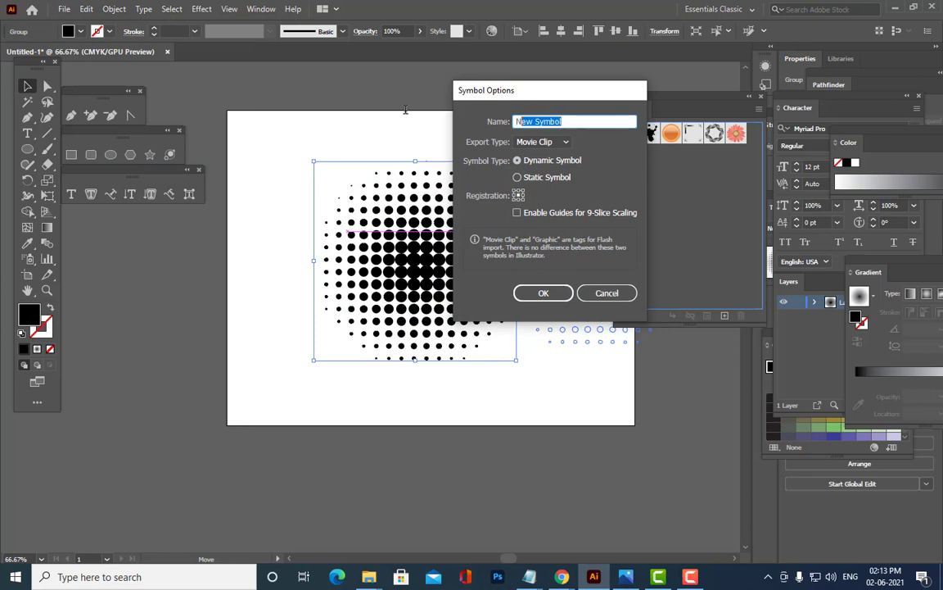
text(DOT)
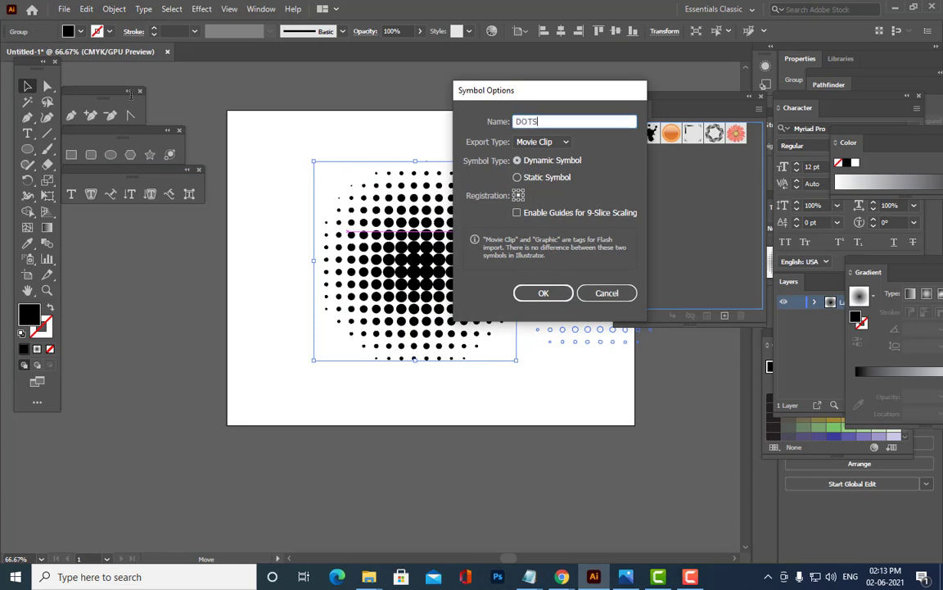
text(S)
click(541, 293)
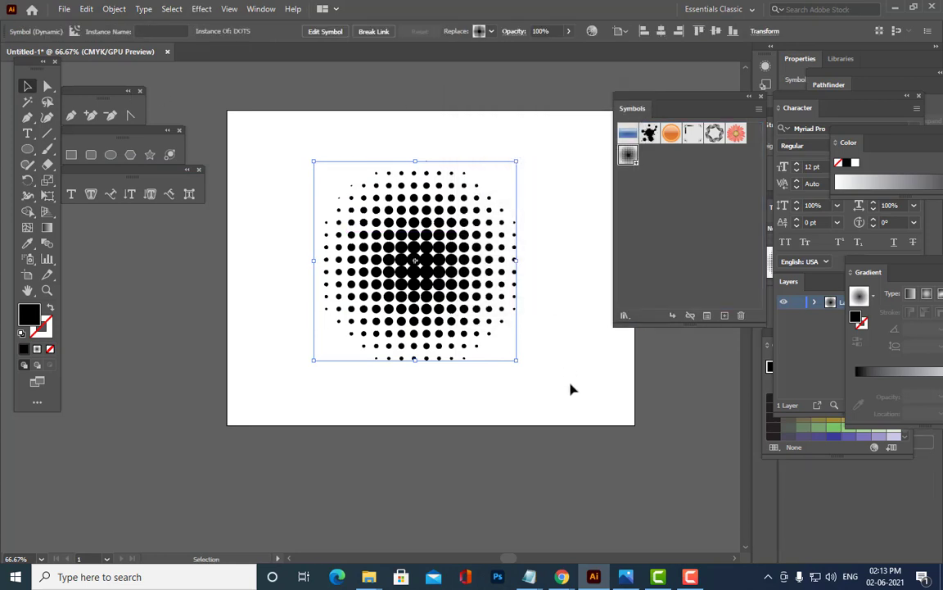
click(571, 387)
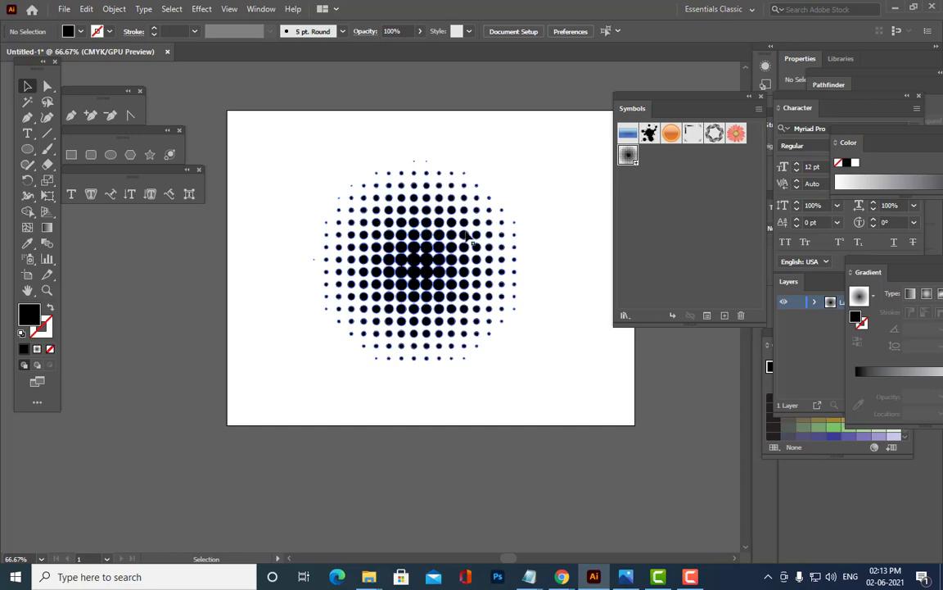
- Delete the dot pattern from the artboard and shift the Symbols panel clear of the artboard
click(421, 213)
key(Delete)
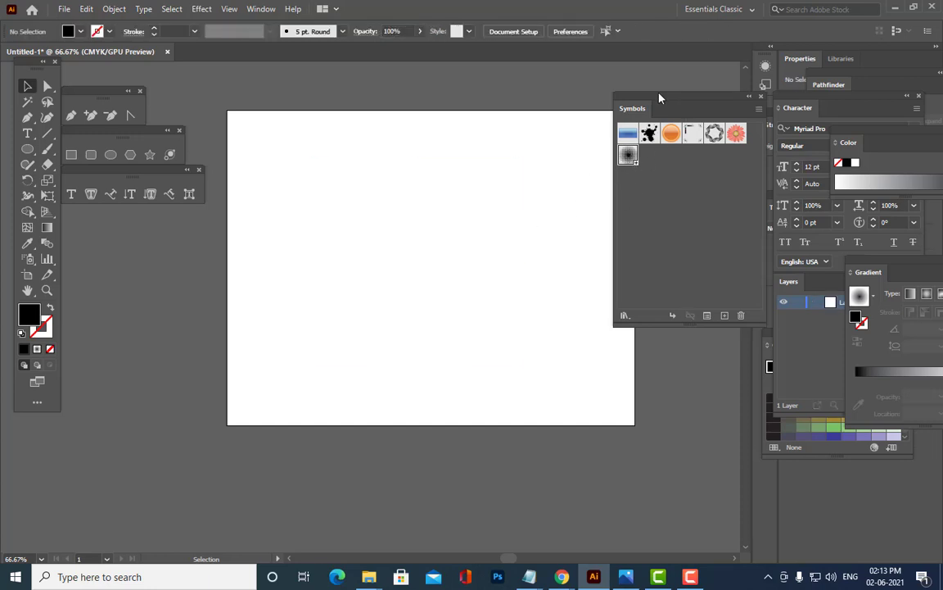
drag(660, 98, 682, 97)
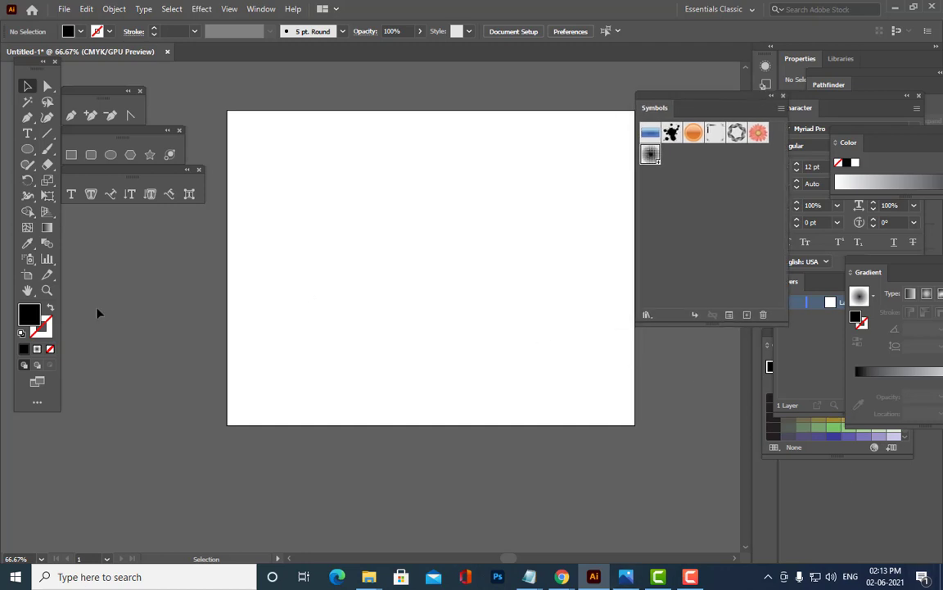
- Draw a circle about 400 pt in diameter on the empty artboard and move it slightly toward the centre
click(111, 155)
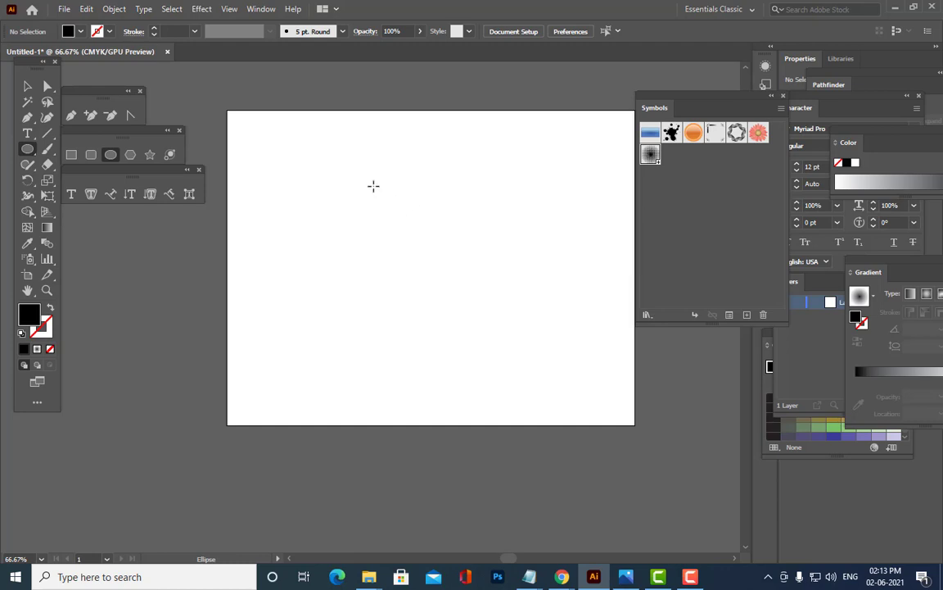
drag(352, 171, 561, 377)
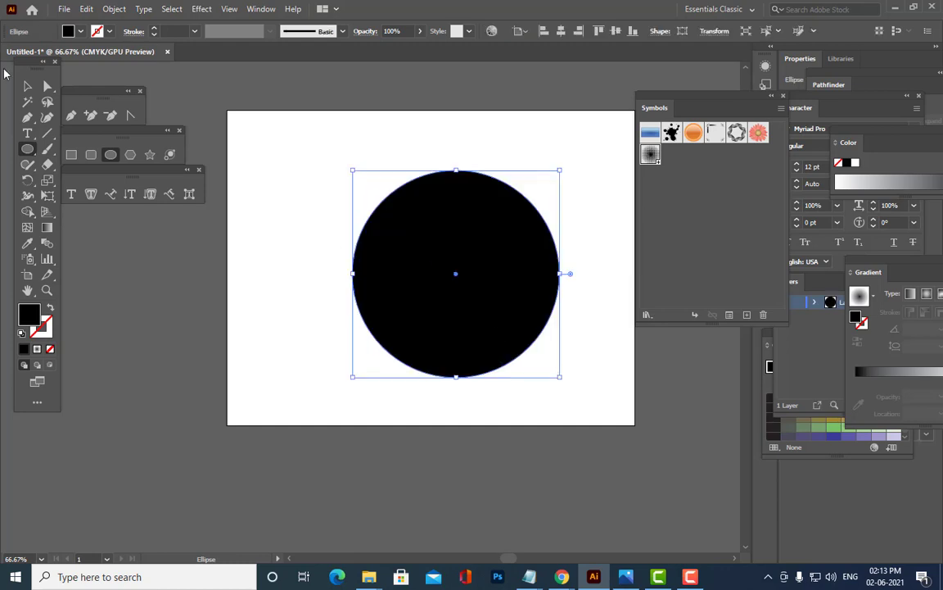
click(27, 86)
mouse_move(496, 238)
mouse_down()
mouse_move(480, 232)
mouse_move(489, 235)
mouse_up()
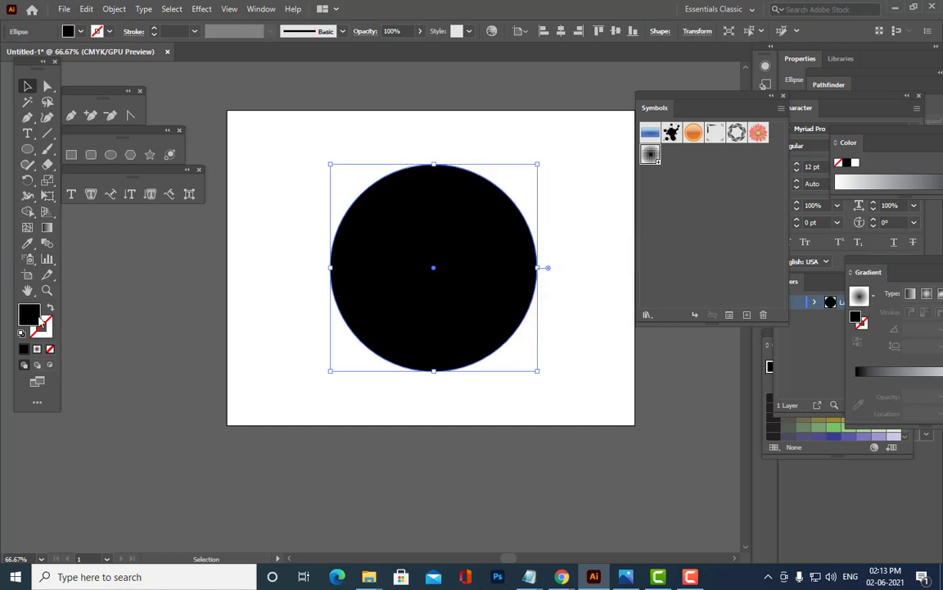
- Set the circle's fill to a medium grey using the Color Picker
double_click(38, 321)
click(676, 99)
click(825, 99)
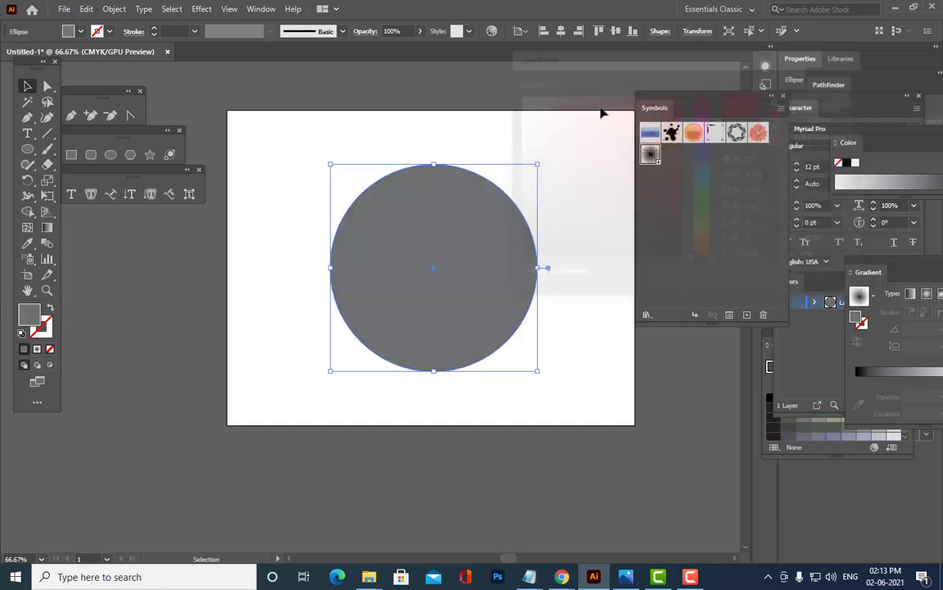
- Fill the circle with the red swatch and shift the circle slightly left on the artboard
click(600, 110)
click(427, 245)
click(71, 31)
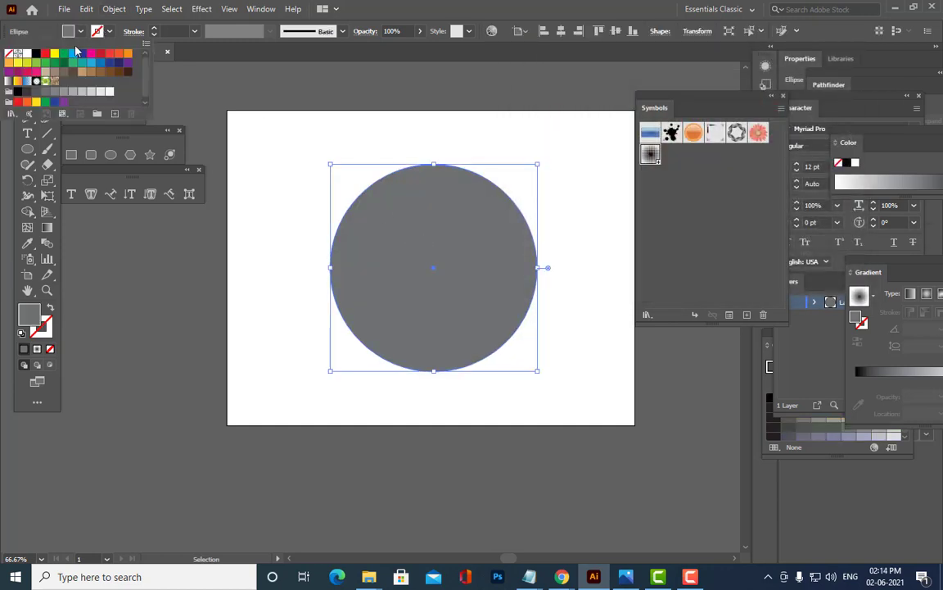
click(45, 55)
click(474, 90)
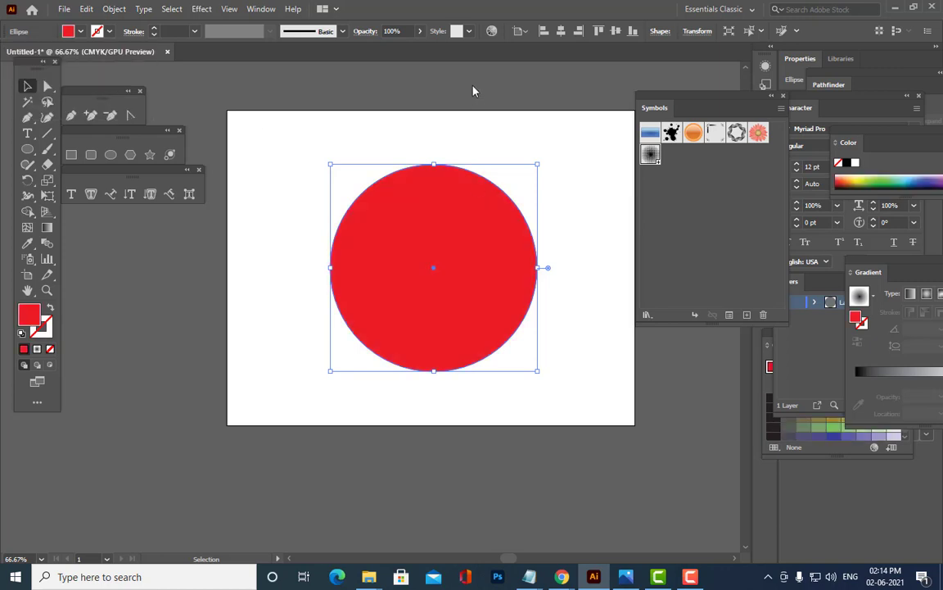
click(579, 200)
click(479, 244)
drag(480, 243, 469, 229)
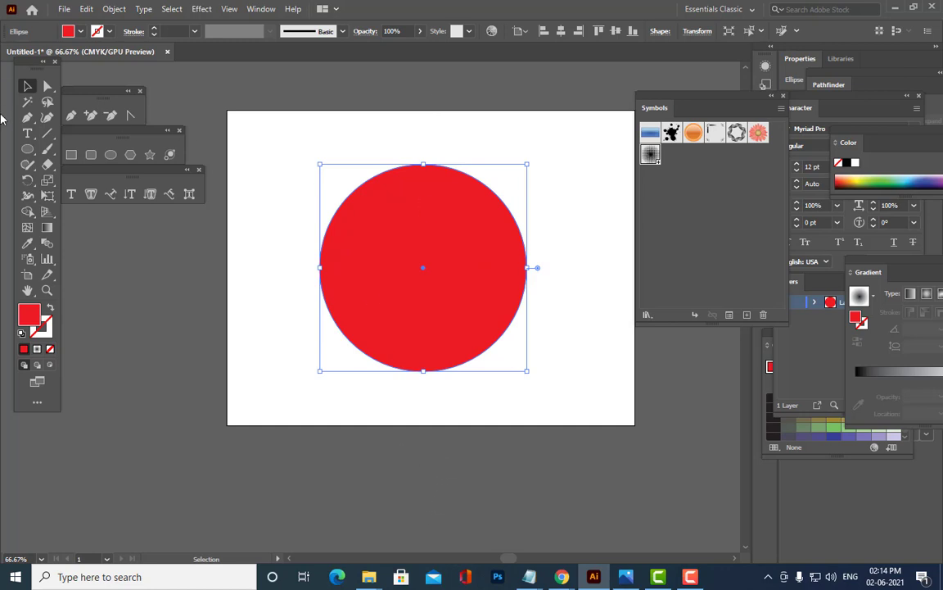
- Cut the circle's path at its top and bottom anchor points to split it into two halves
click(47, 86)
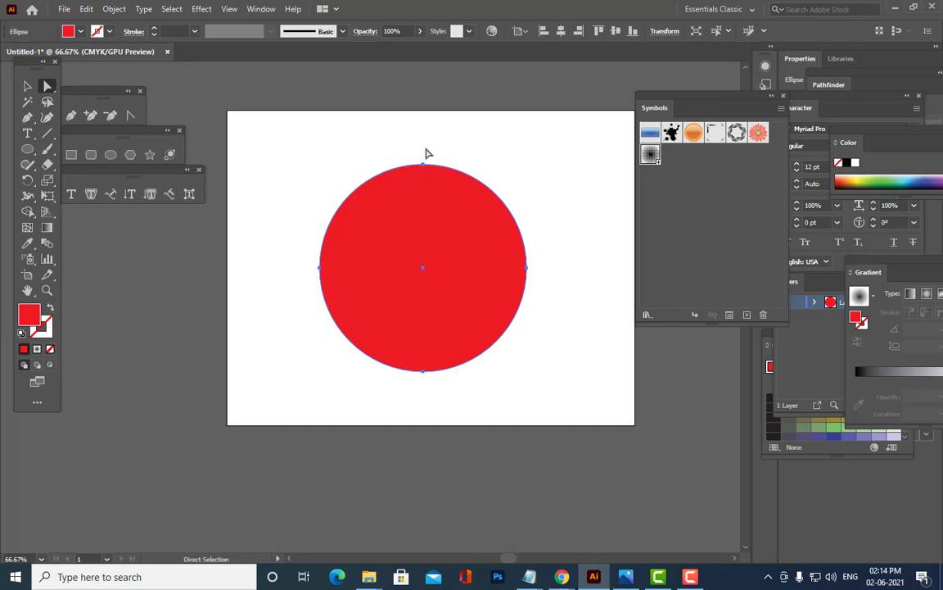
drag(425, 164, 424, 167)
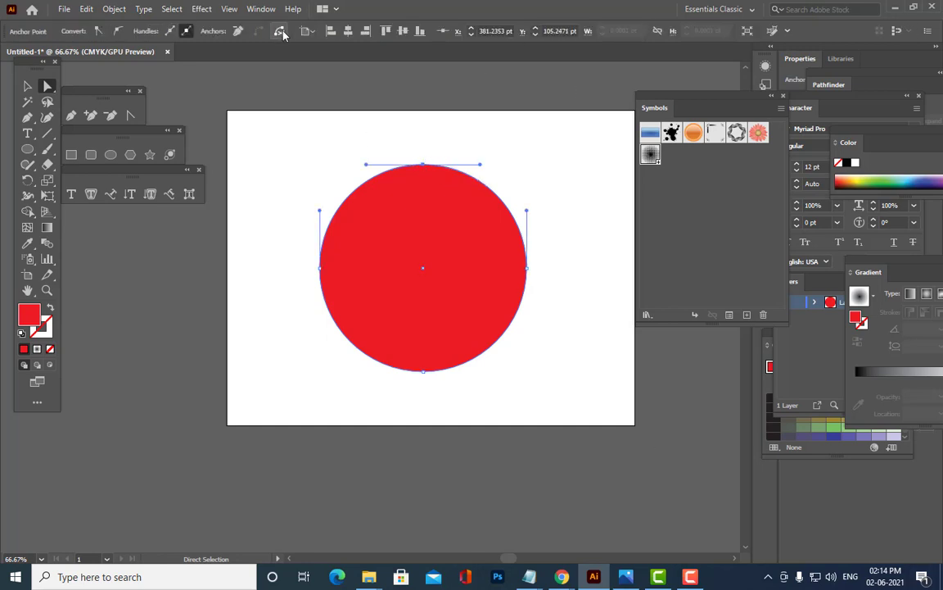
click(280, 31)
click(424, 371)
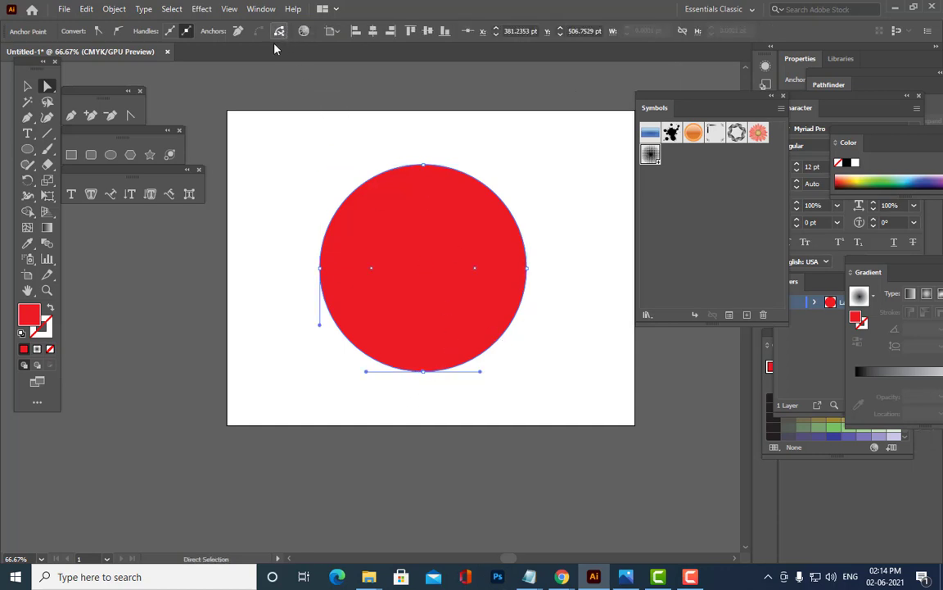
- Delete the right half of the split circle
click(27, 85)
click(310, 125)
click(525, 248)
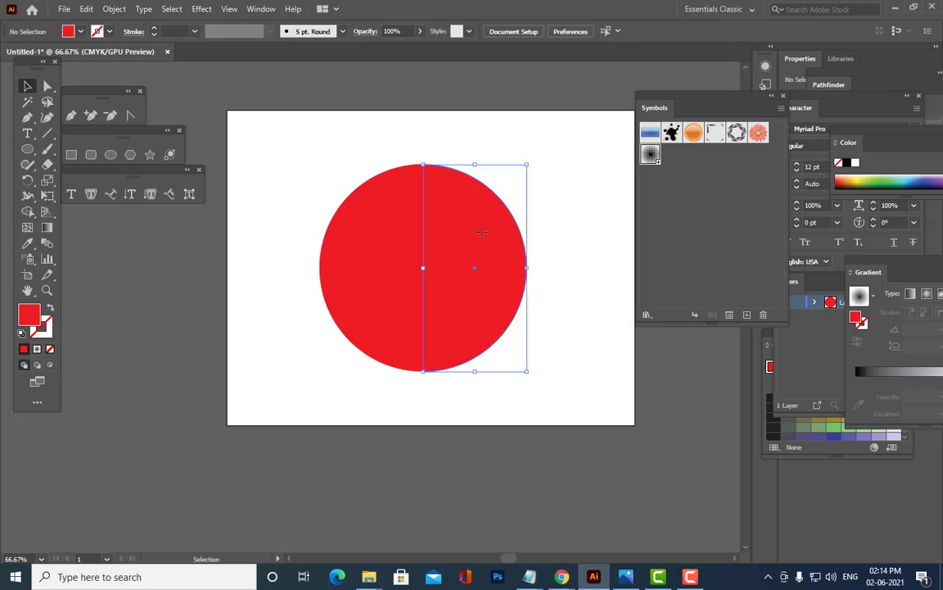
key(Delete)
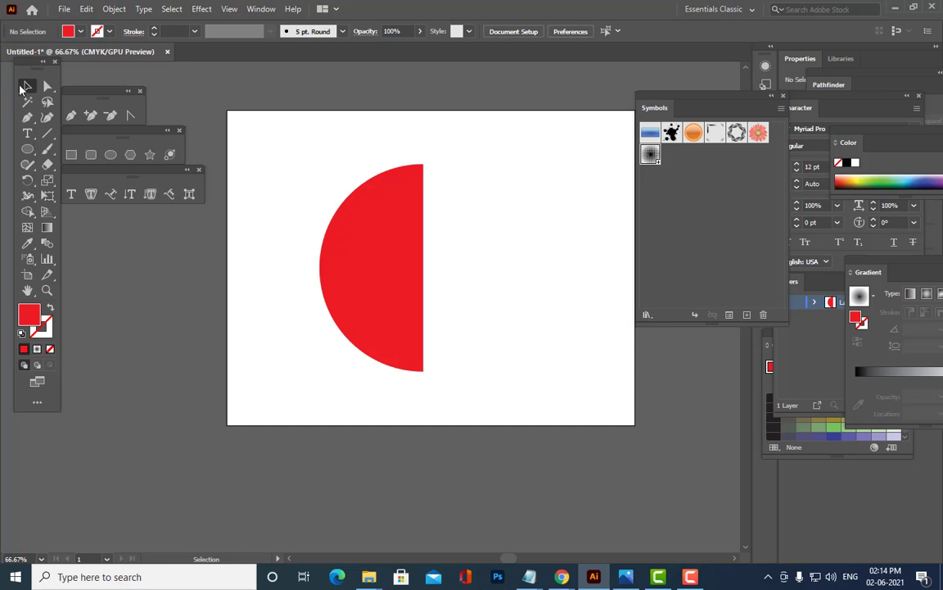
- Apply a 3D Revolve effect to the red half circle, with the revolve offset taken from the Right Edge
click(370, 263)
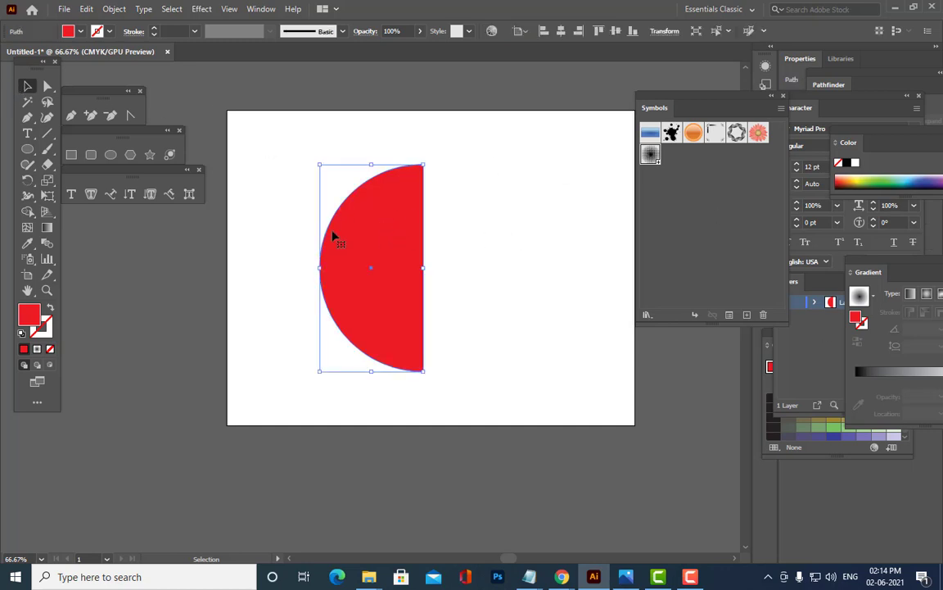
click(197, 9)
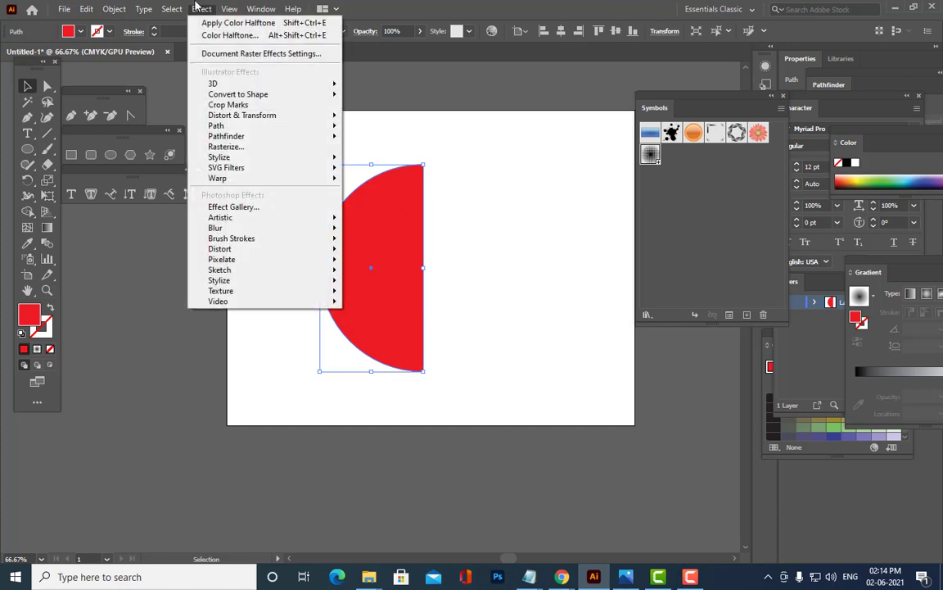
mouse_move(255, 85)
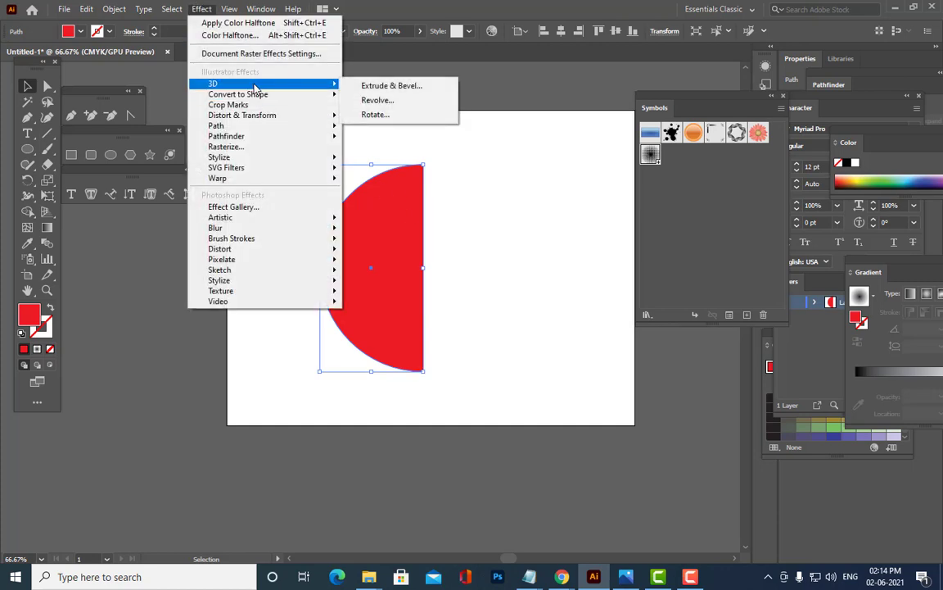
click(413, 105)
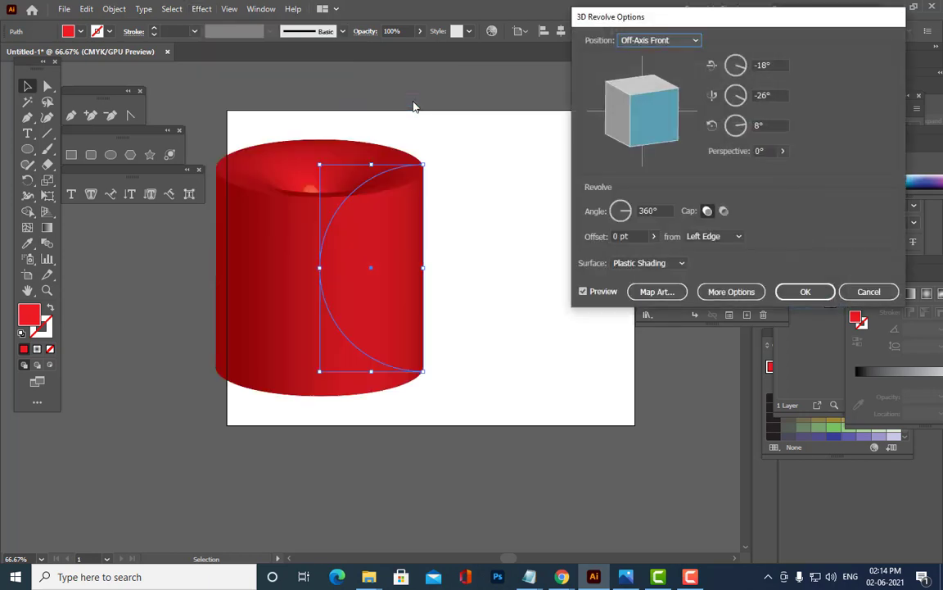
drag(710, 18, 691, 47)
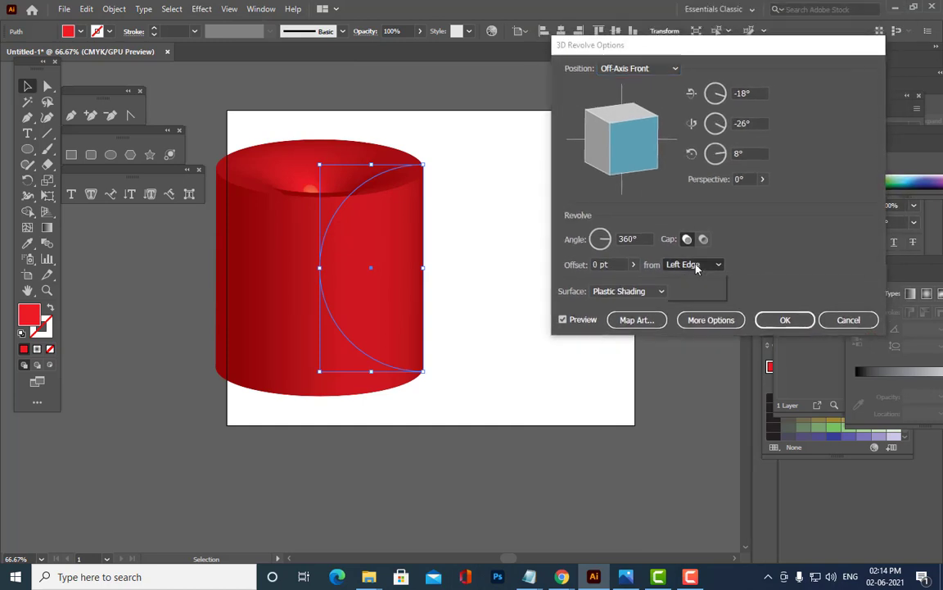
click(690, 266)
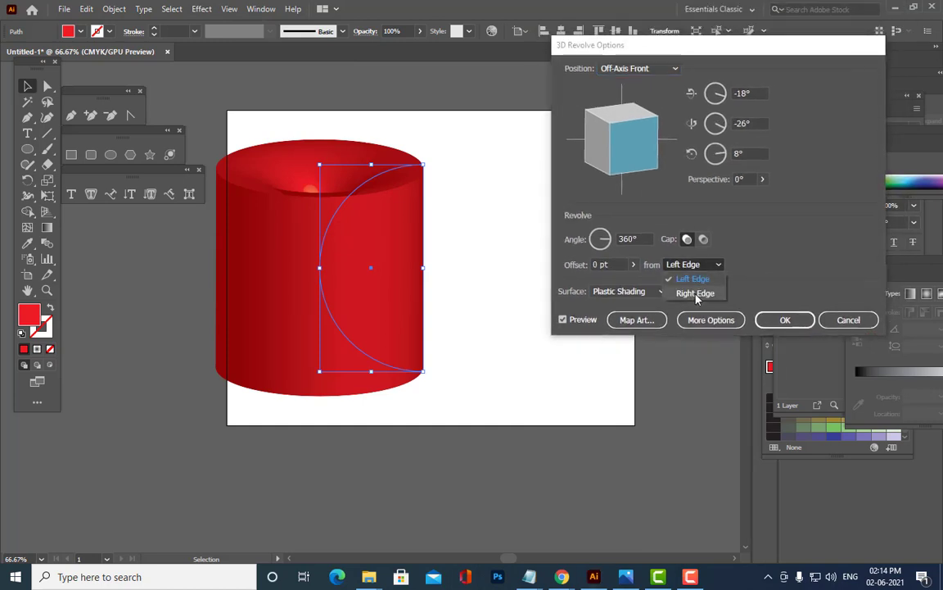
click(695, 293)
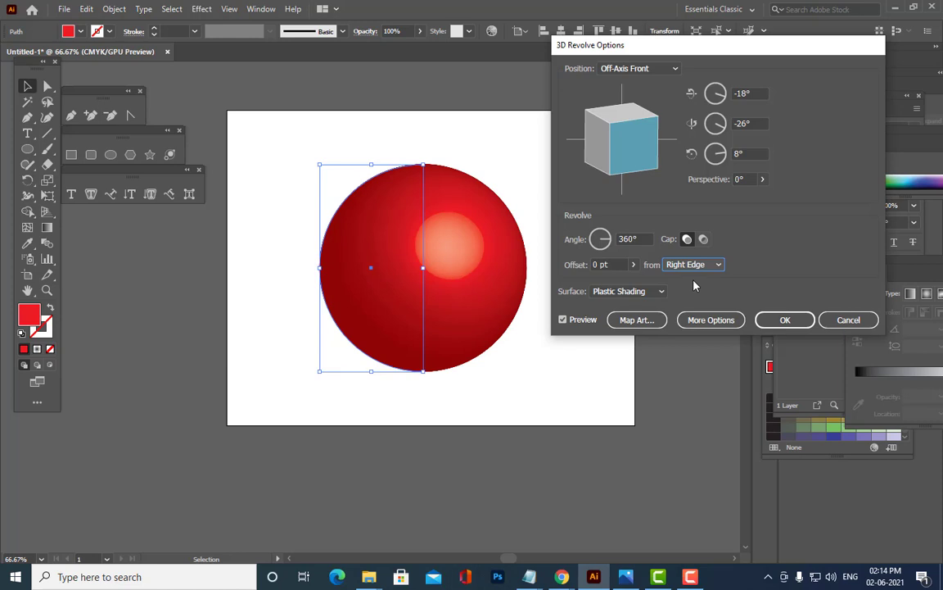
- Map the DOTS symbol onto the revolved sphere's surface
click(638, 321)
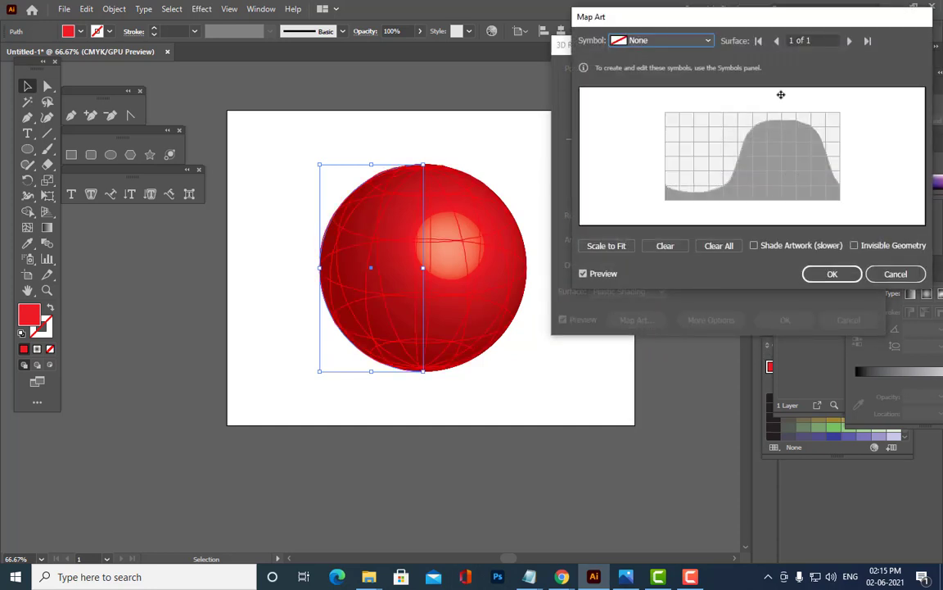
drag(677, 25, 665, 75)
click(606, 91)
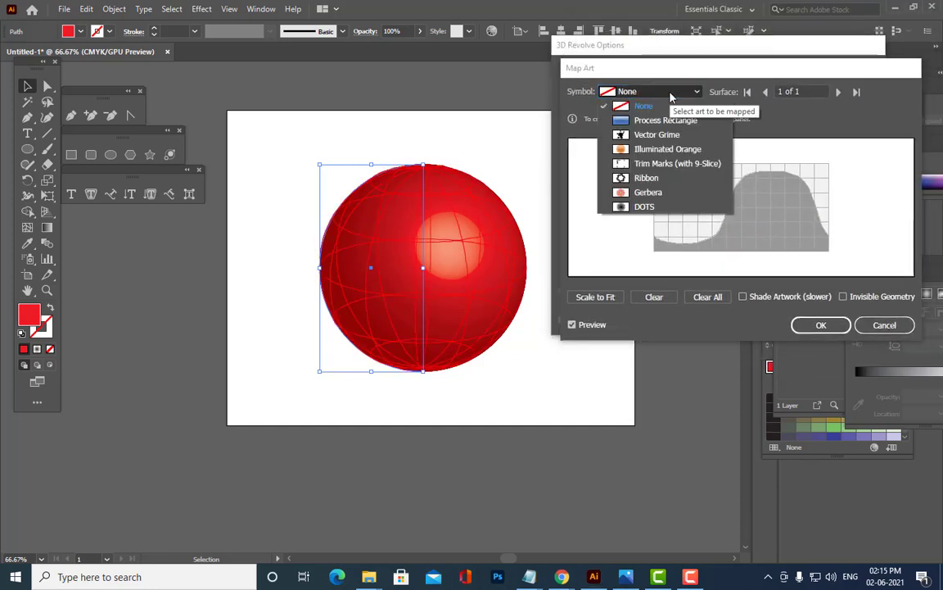
click(638, 208)
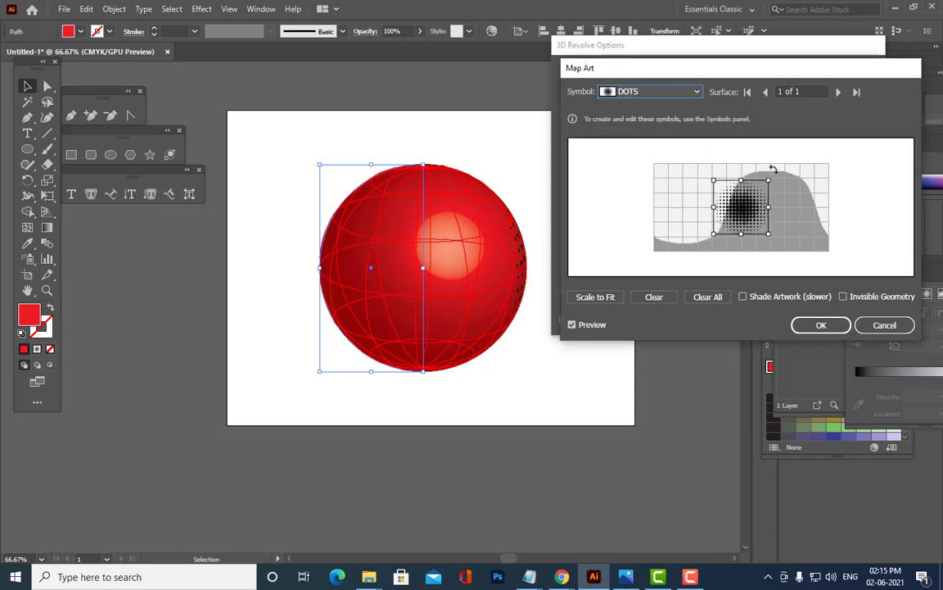
- Enlarge and reposition the DOTS artwork on the Map Art surface so it spans nearly the grid's full height around its middle
drag(770, 179, 781, 167)
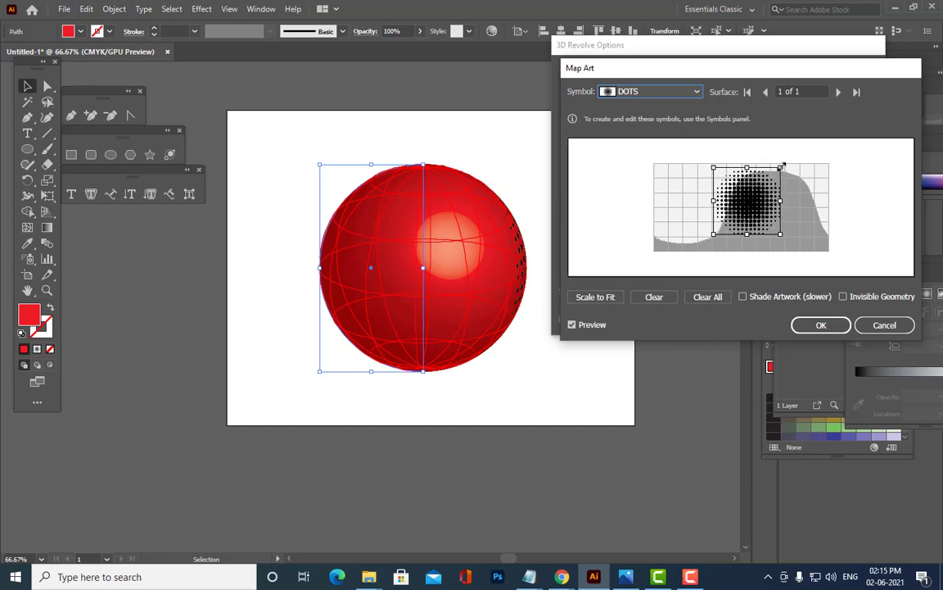
drag(715, 234, 695, 251)
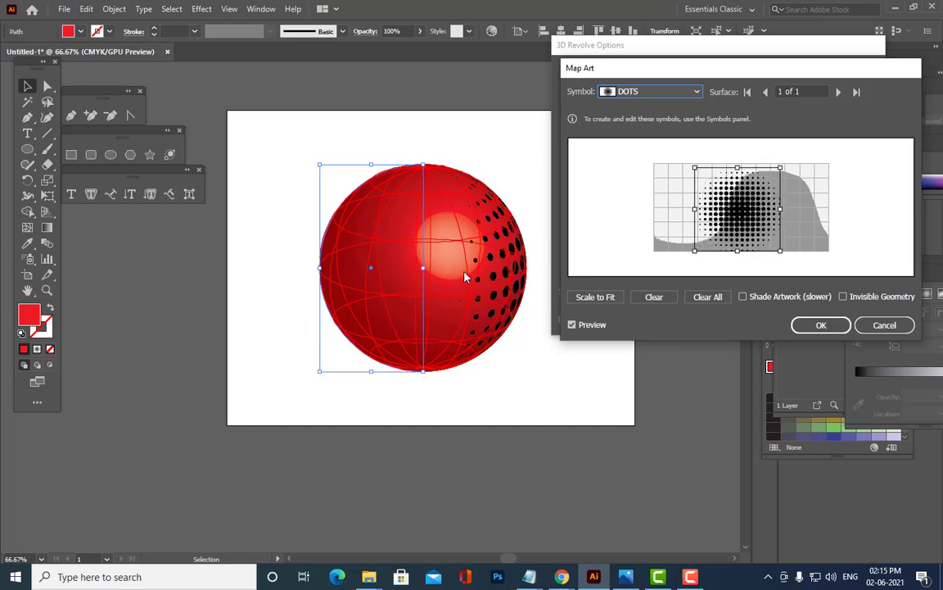
drag(745, 200, 745, 198)
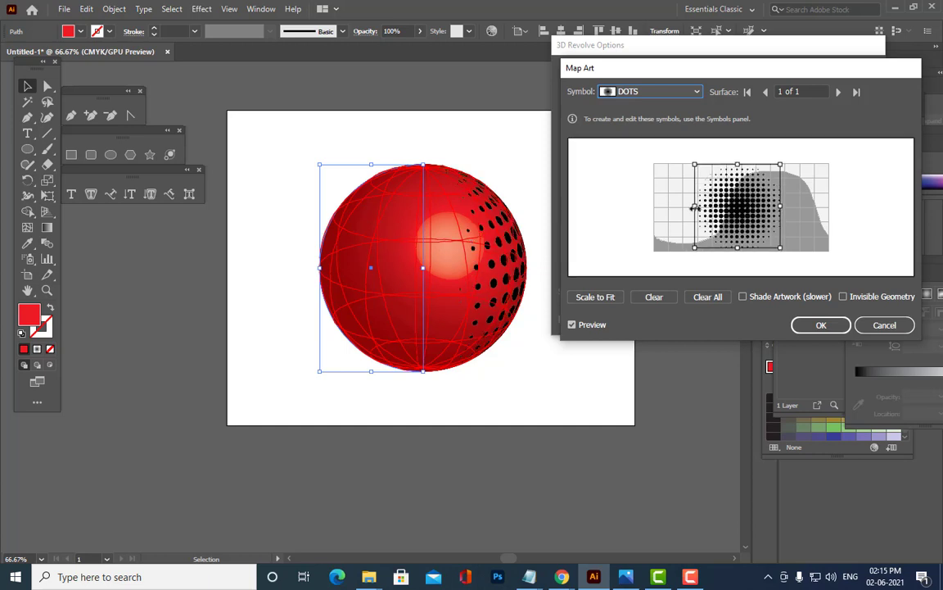
drag(694, 207, 697, 207)
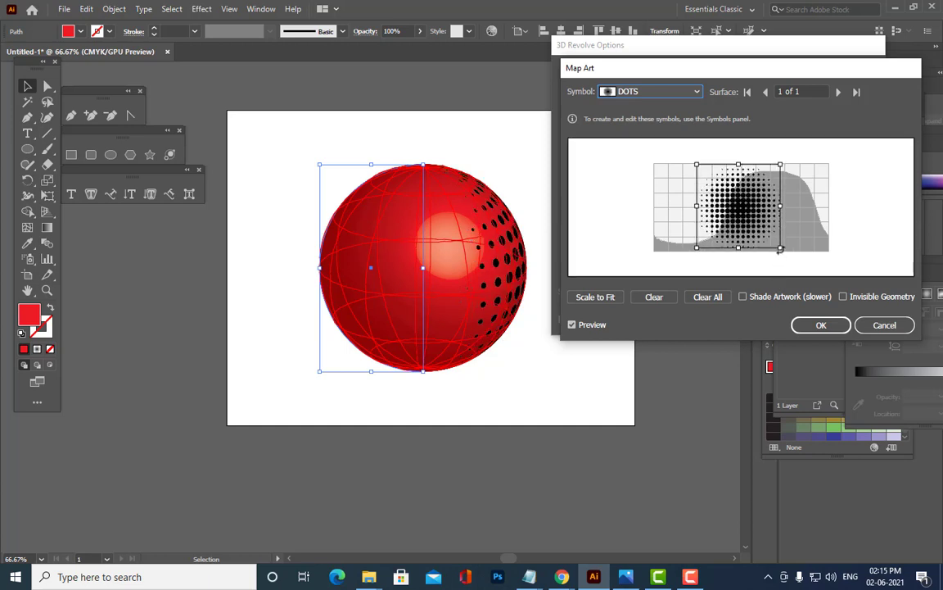
drag(784, 252, 786, 254)
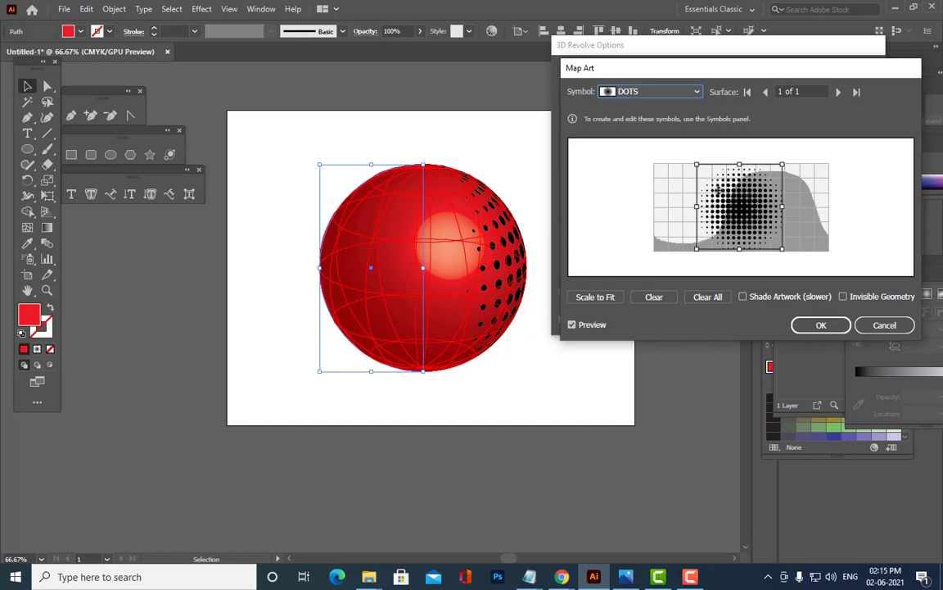
- Enable Invisible Geometry for the mapped sphere, then slightly widen the dot artwork and shift it over the visible surface area
click(843, 296)
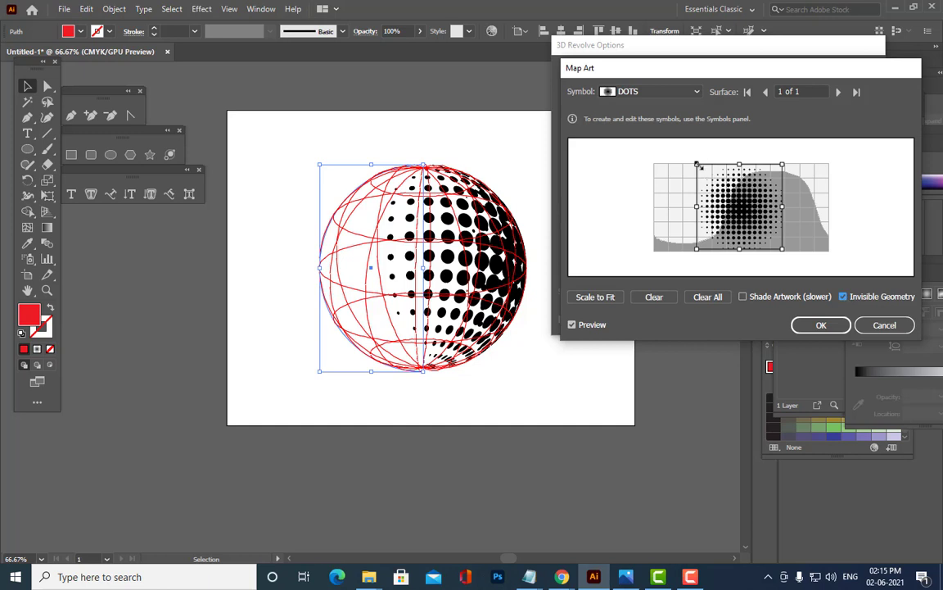
drag(699, 167, 718, 241)
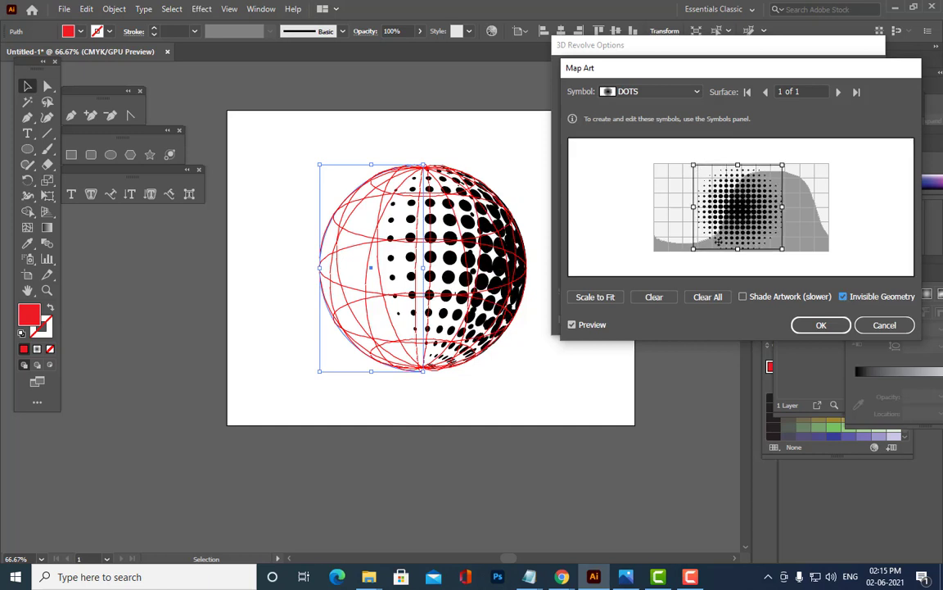
mouse_move(737, 206)
mouse_down()
mouse_move(672, 206)
mouse_move(744, 208)
mouse_up()
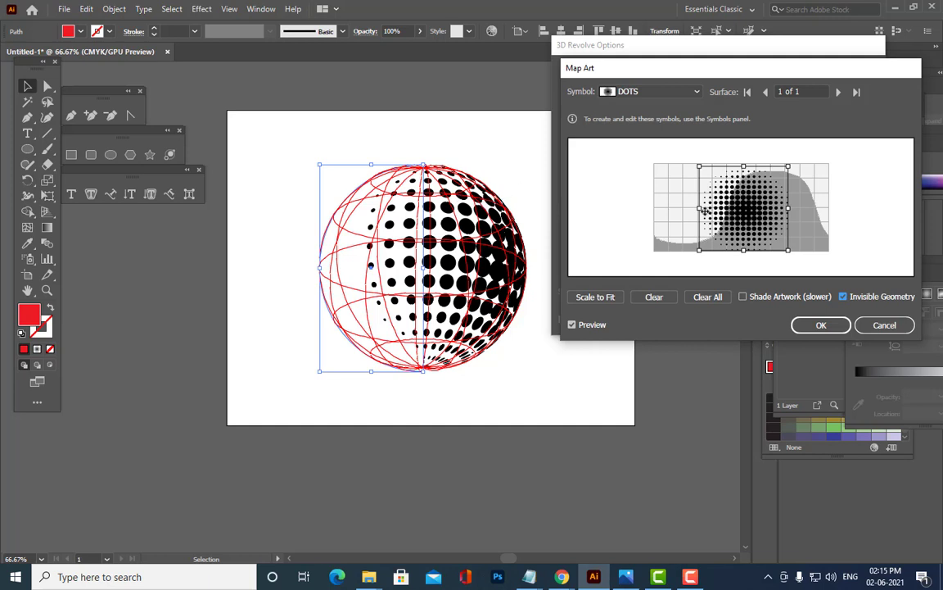
- Try stretching the dot artwork across the whole surface grid and beyond its height, then rotating it slightly clockwise
drag(700, 210, 655, 219)
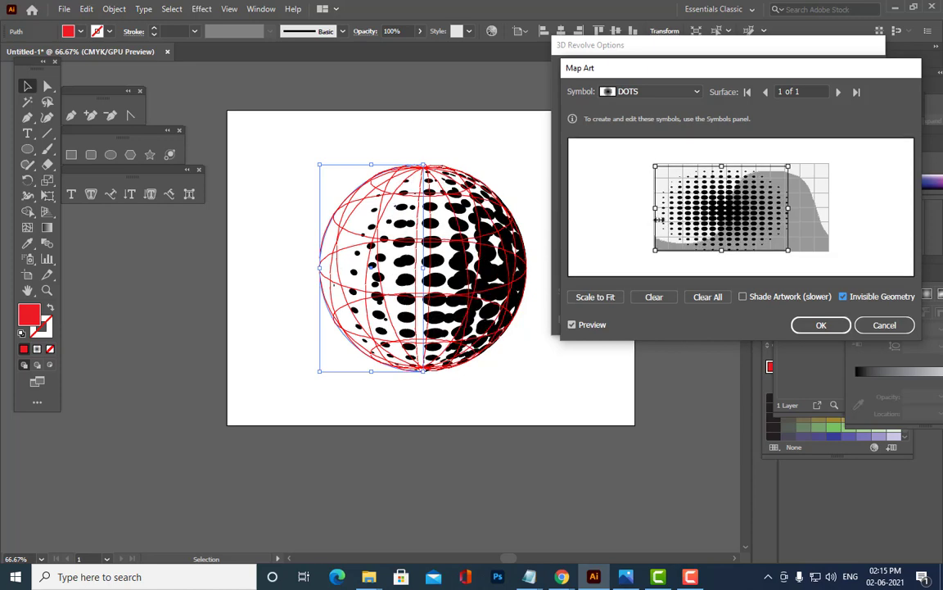
drag(792, 210, 828, 221)
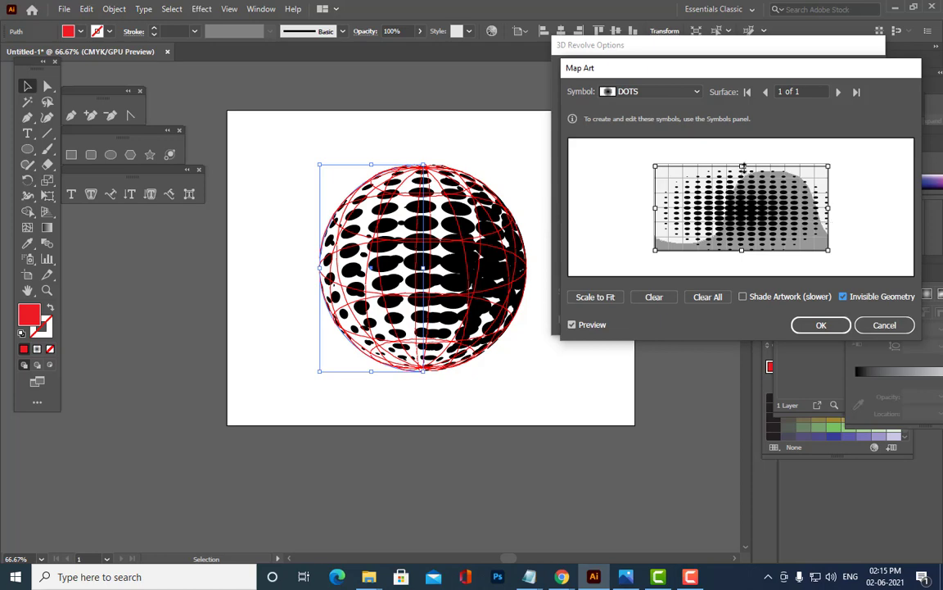
mouse_move(742, 166)
mouse_down()
mouse_move(742, 121)
mouse_move(751, 216)
mouse_move(742, 148)
mouse_up()
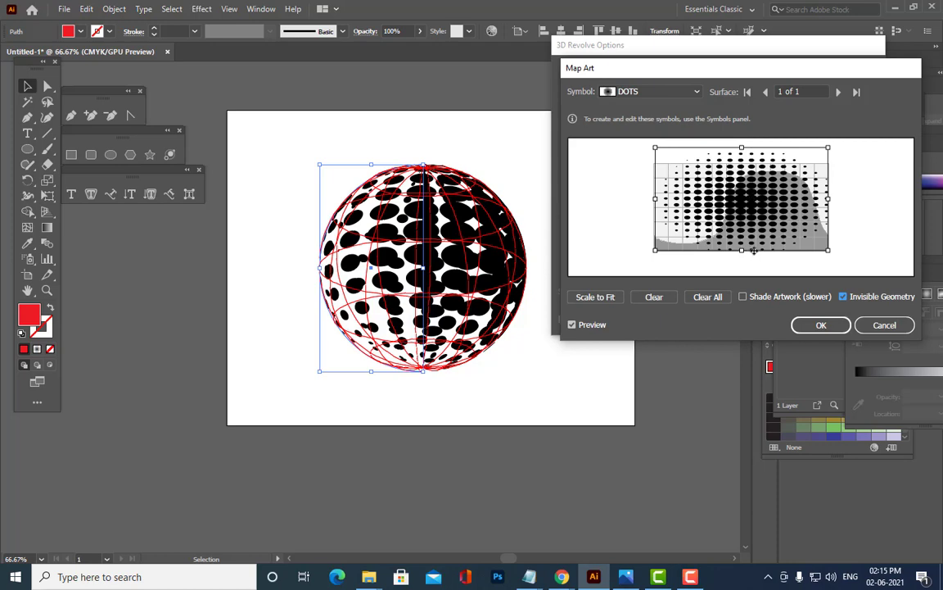
drag(742, 251, 742, 273)
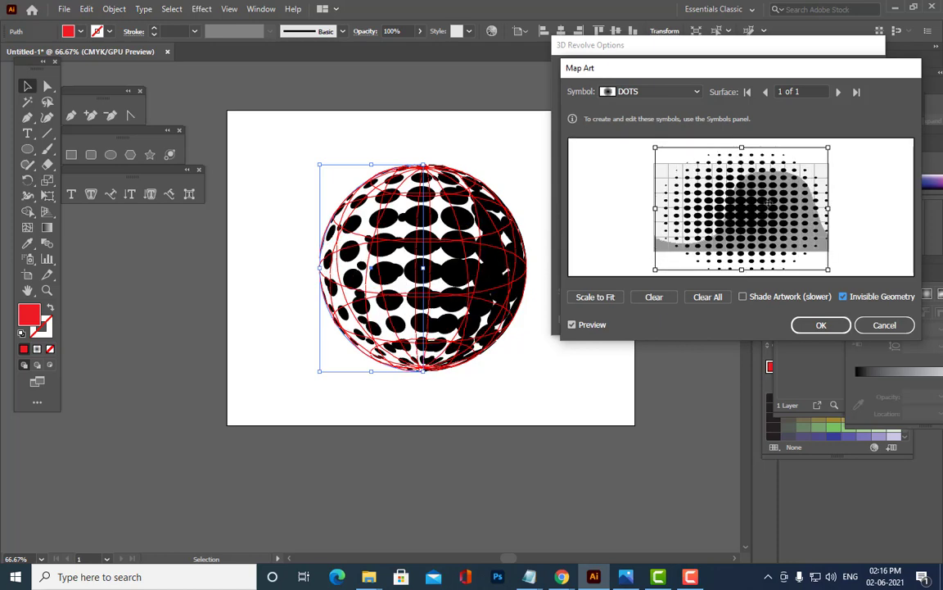
drag(688, 178, 680, 174)
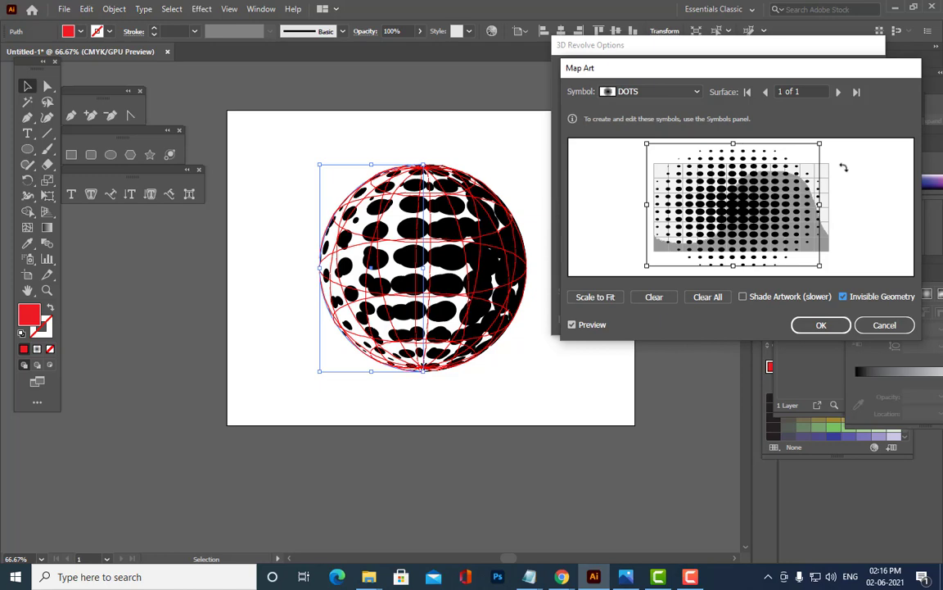
drag(827, 143, 834, 169)
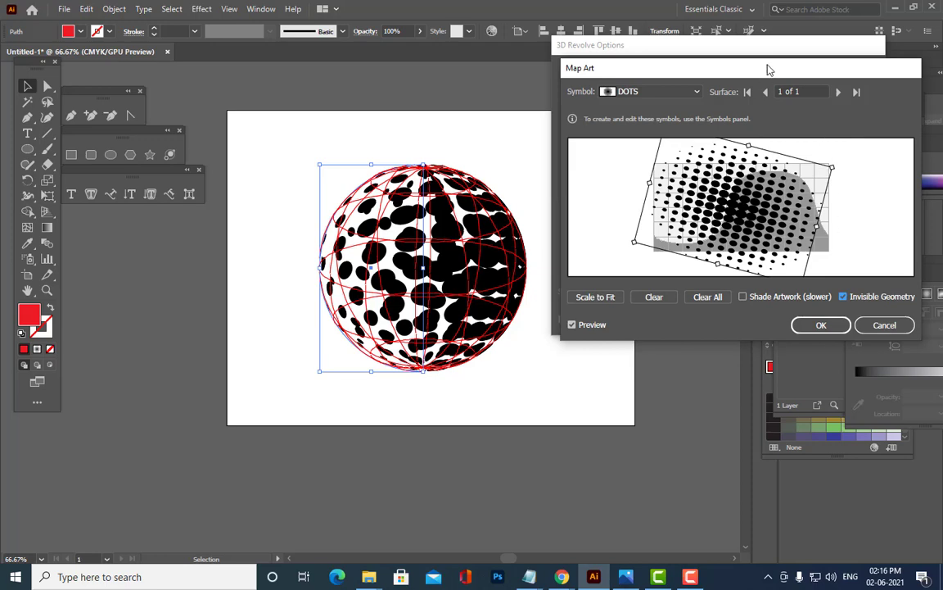
- Enlarge the Map Art window, then straighten the dot artwork and narrow it to fill the grid's height across the middle
drag(768, 70, 620, 81)
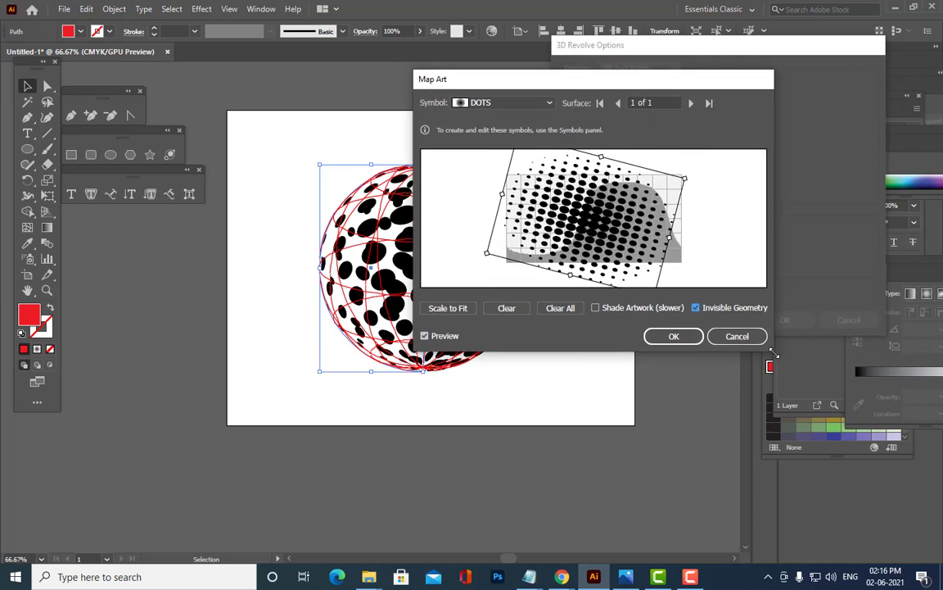
drag(774, 352, 811, 411)
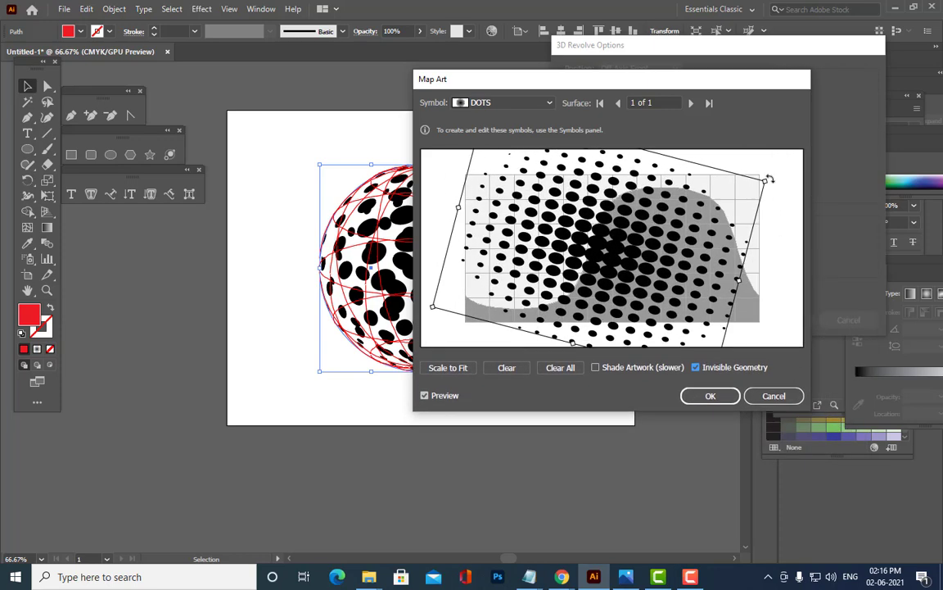
drag(770, 179, 721, 166)
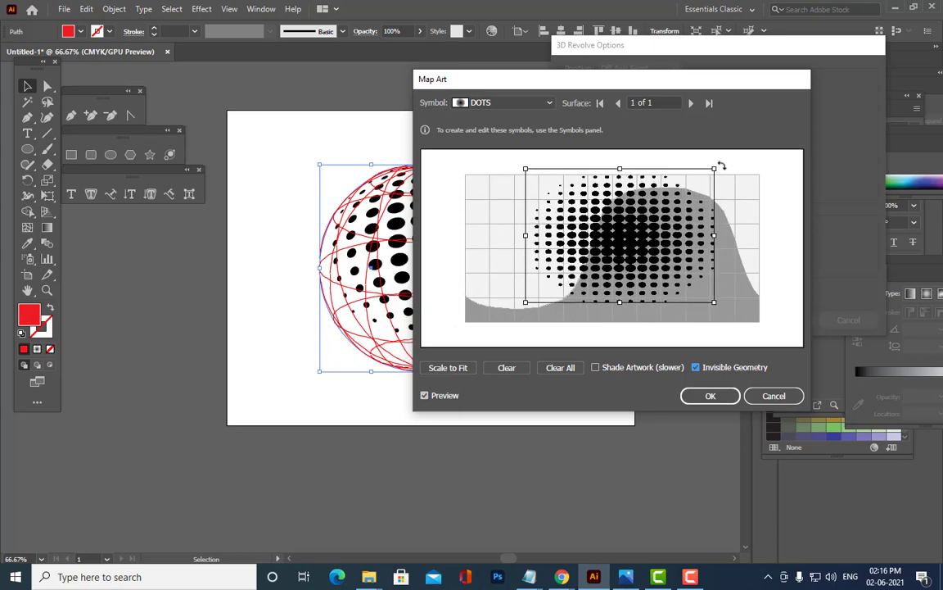
drag(627, 304, 618, 319)
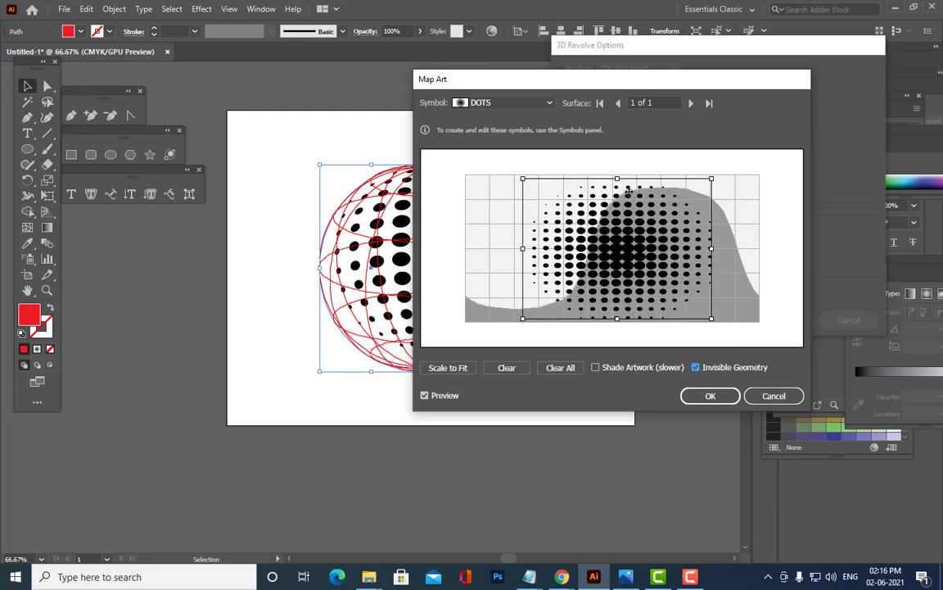
drag(617, 178, 618, 172)
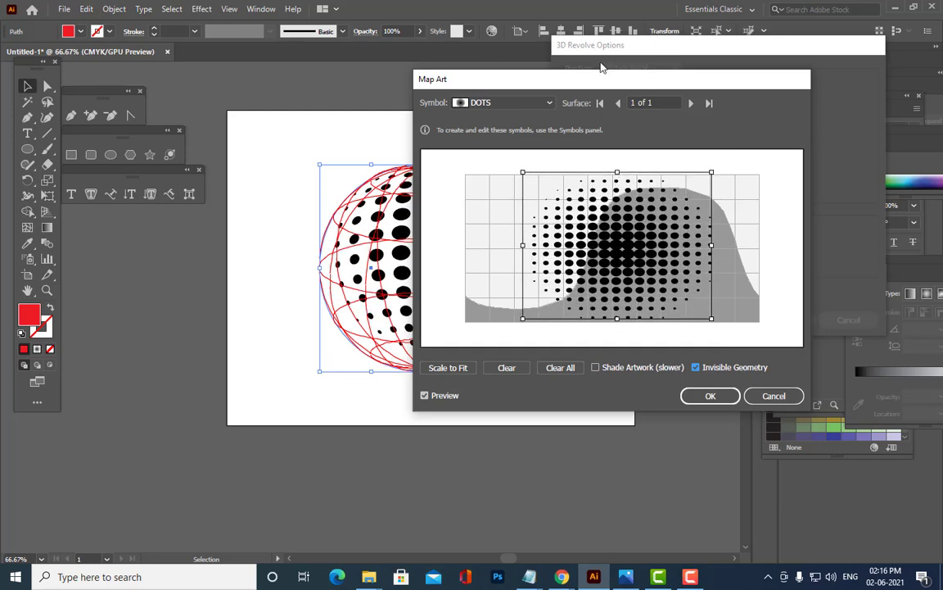
- Uncover the sphere behind the Map Art window and fine-tune the dot artwork's position and size on the surface grid
drag(615, 77, 715, 45)
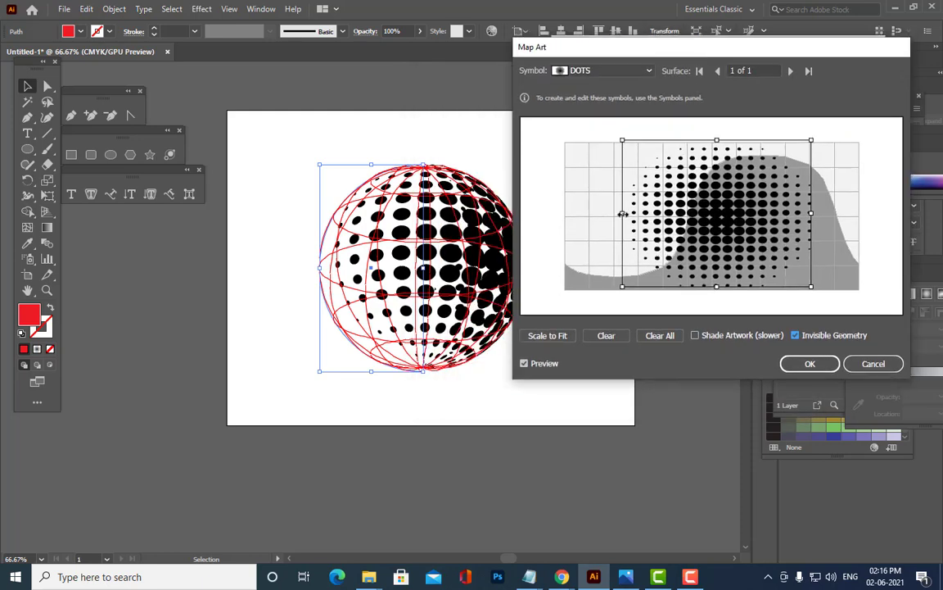
drag(622, 214, 620, 214)
drag(721, 212, 715, 212)
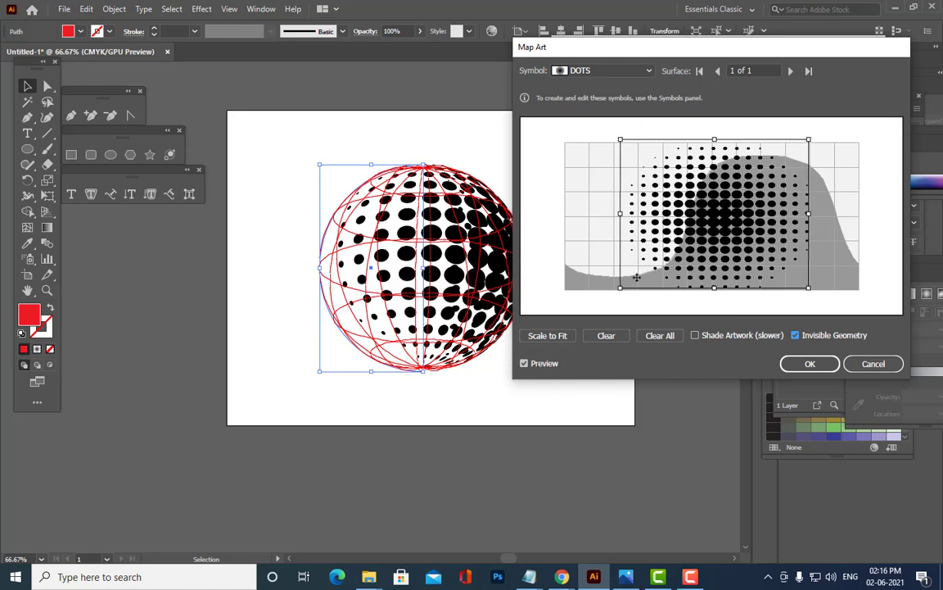
drag(621, 287, 618, 290)
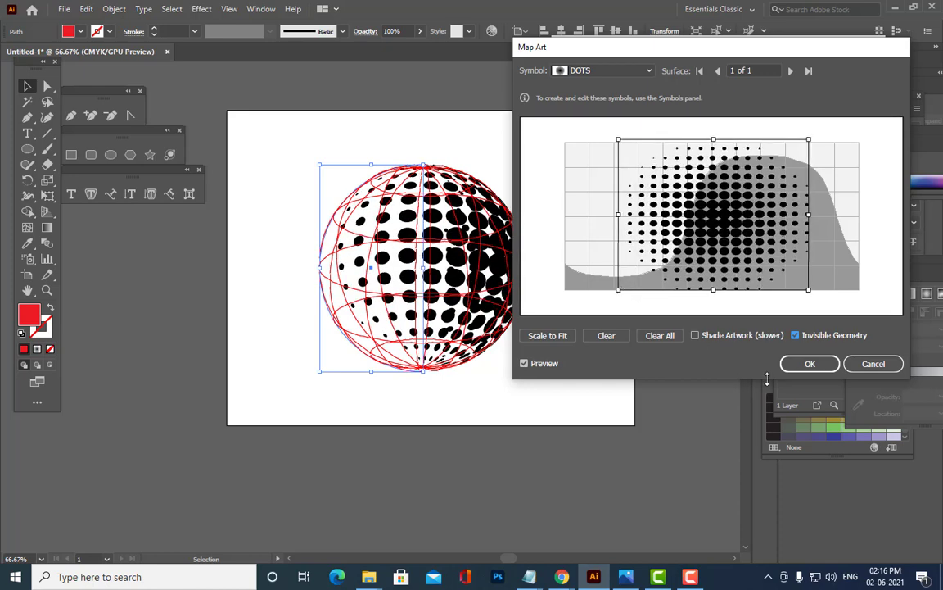
- Apply the mapped artwork and the 3D Revolve effect, and deselect the halftone sphere
drag(617, 47, 643, 65)
click(852, 384)
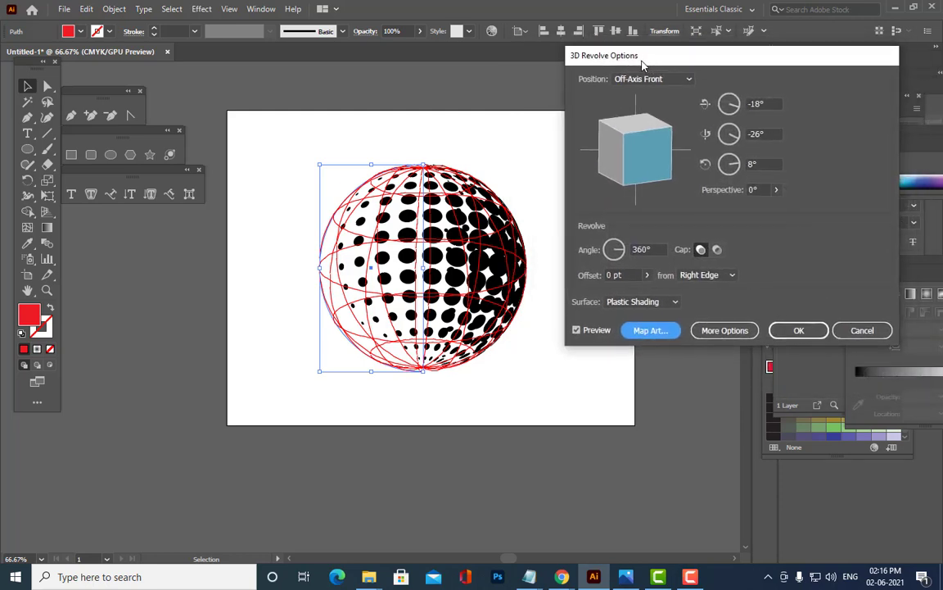
click(799, 330)
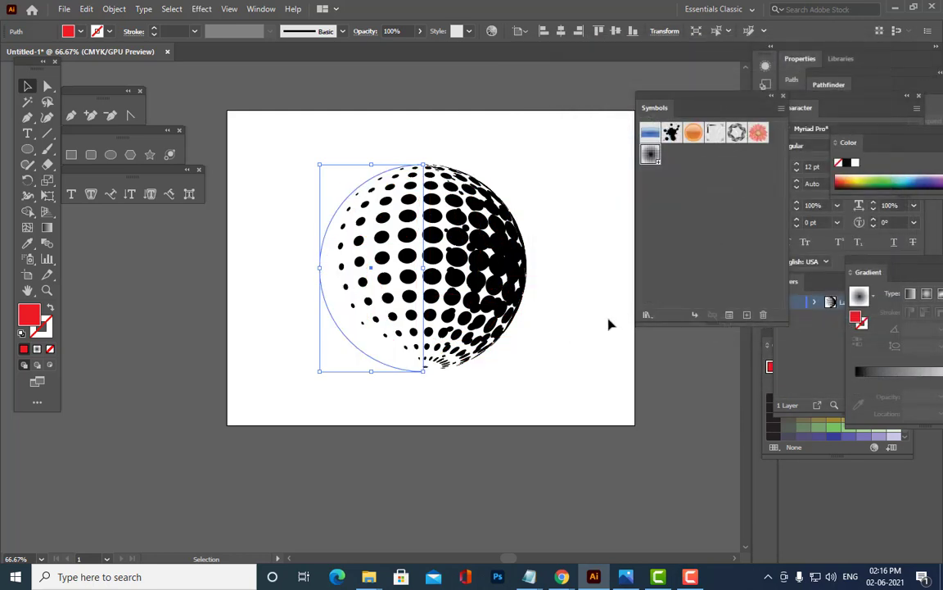
click(554, 391)
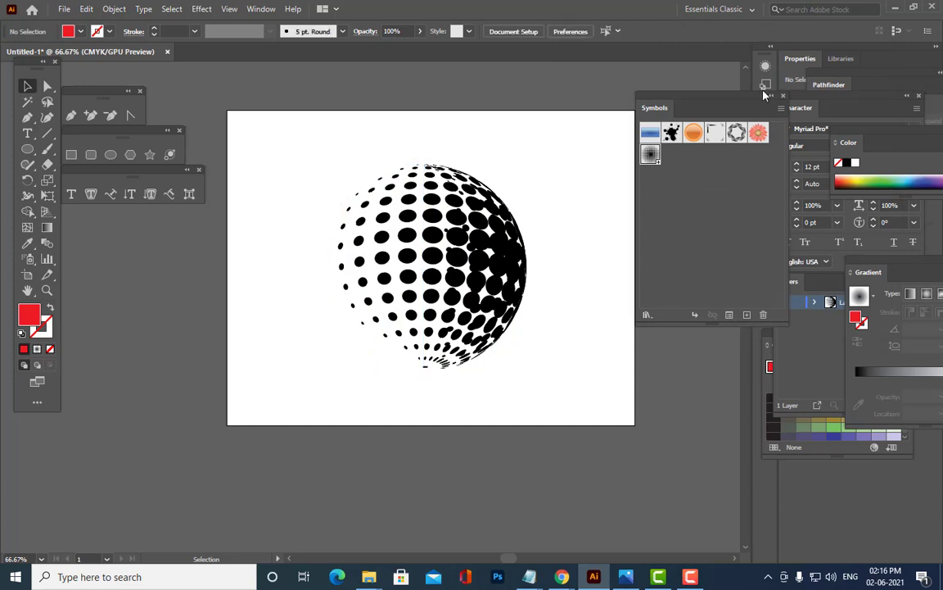
- Expand the appearance of the halftone sphere and move the expanded group slightly down the artboard
click(476, 259)
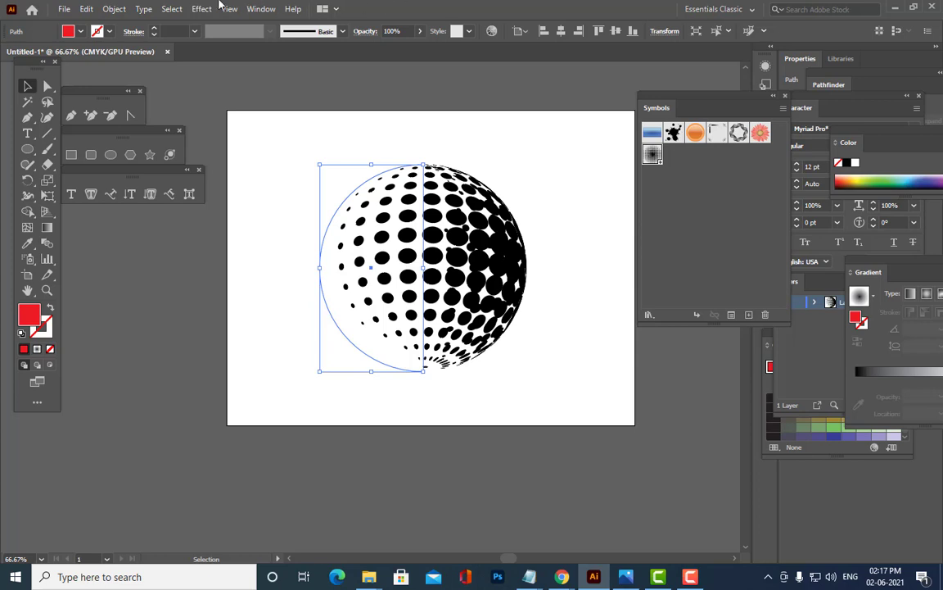
click(114, 8)
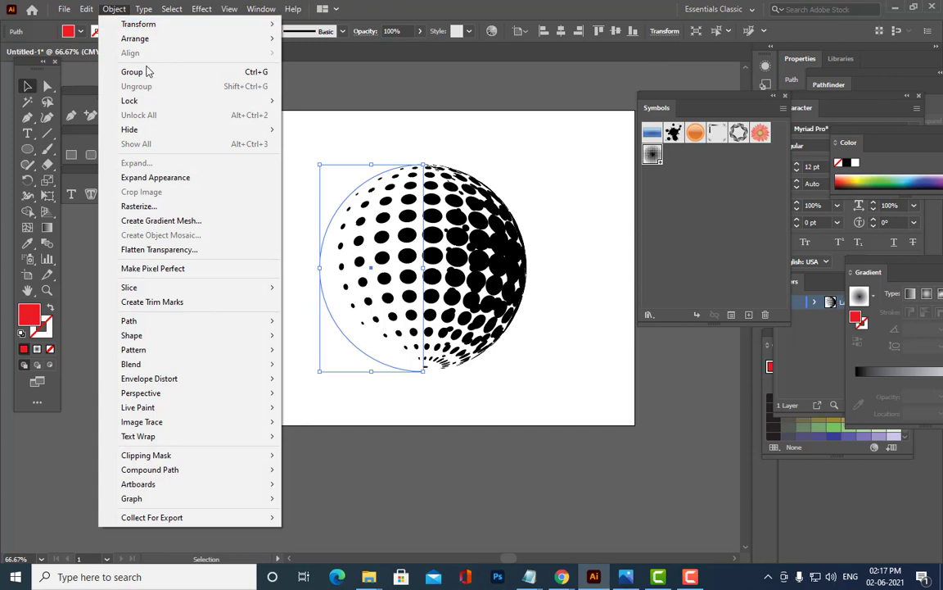
click(186, 188)
click(578, 279)
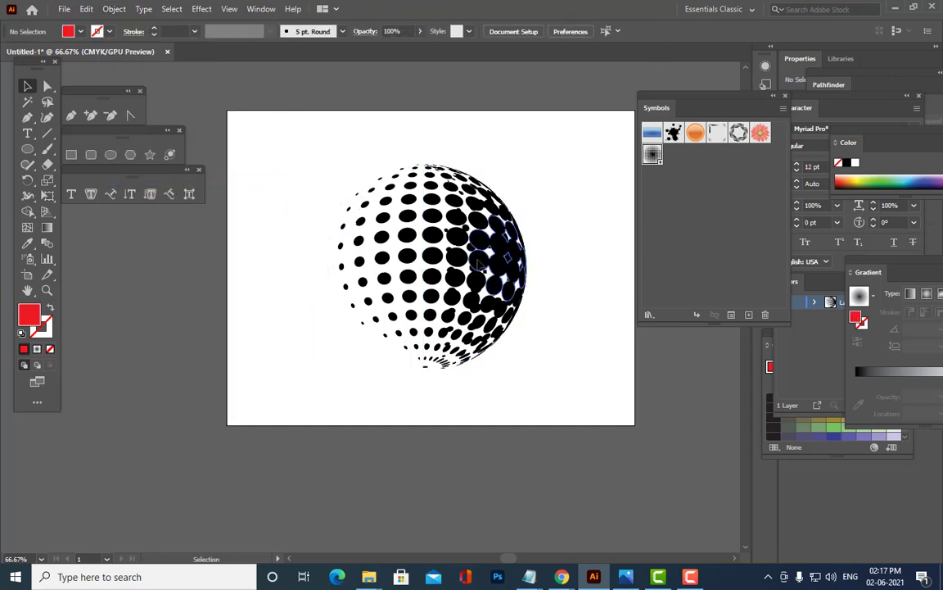
drag(467, 221, 475, 234)
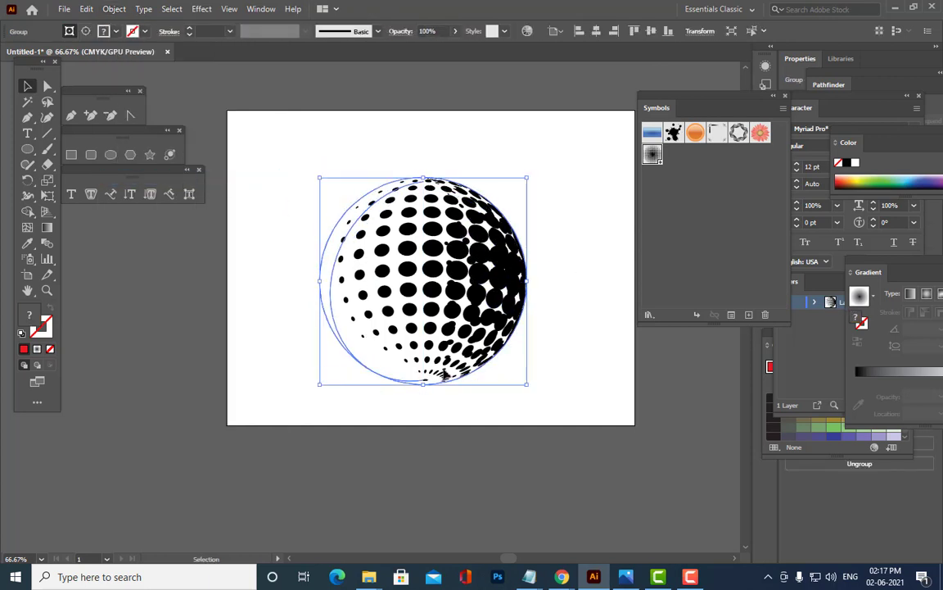
- Ungroup the expanded halftone sphere twice to separate its clip groups
click(104, 9)
click(170, 163)
click(459, 209)
click(459, 210)
right_click(503, 227)
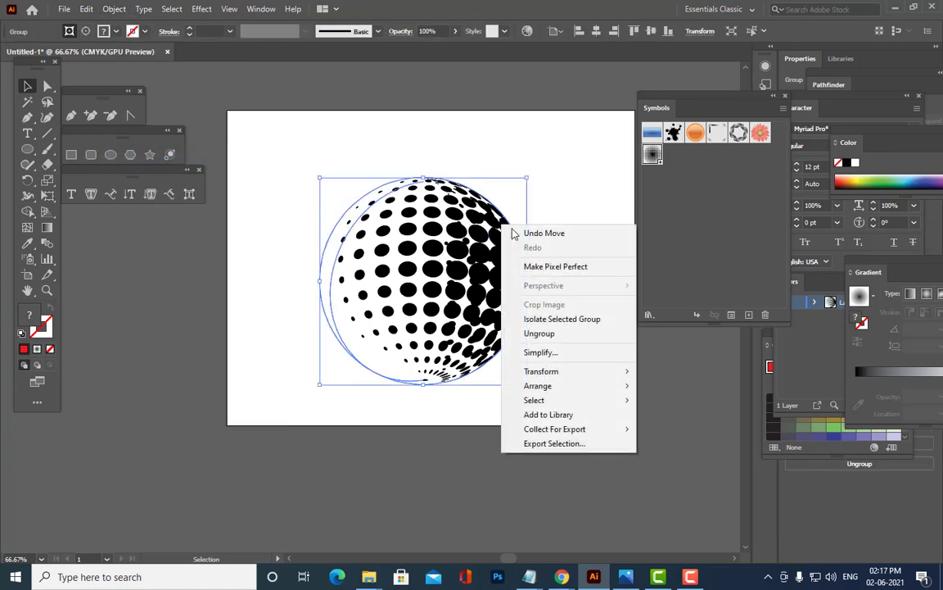
click(590, 333)
click(471, 274)
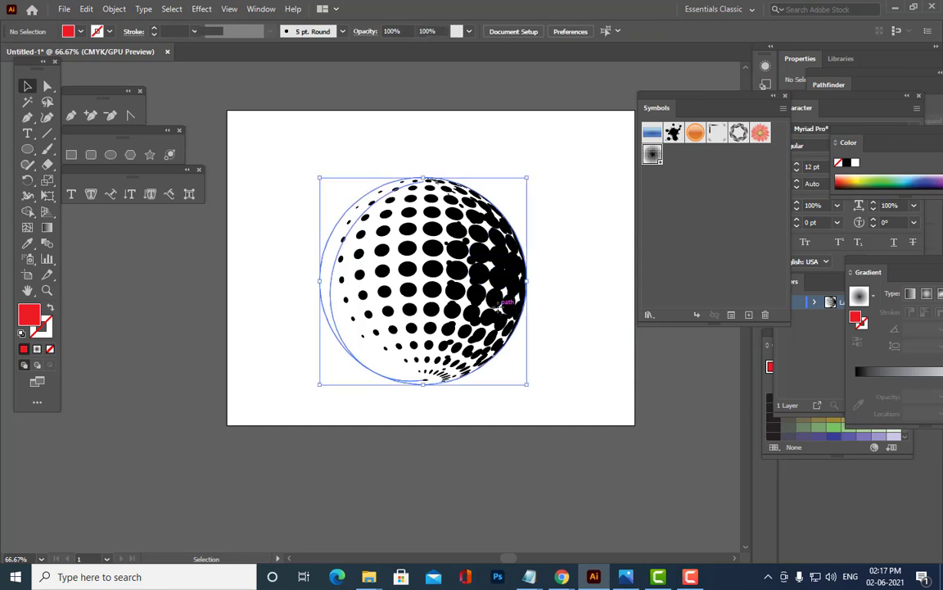
right_click(467, 279)
click(525, 392)
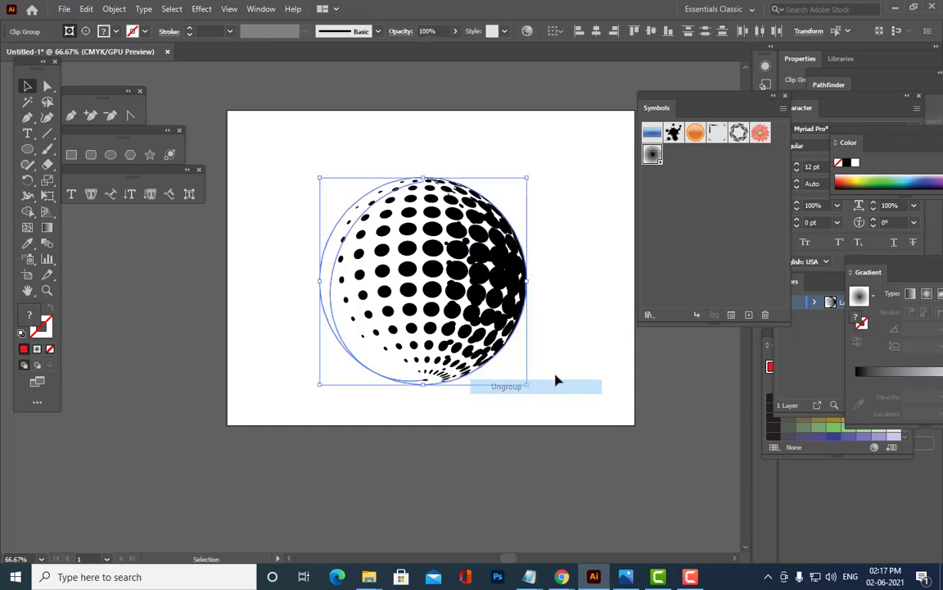
- Try moving one clip group to the right of the sphere, and undo the move
click(484, 316)
drag(480, 288, 560, 304)
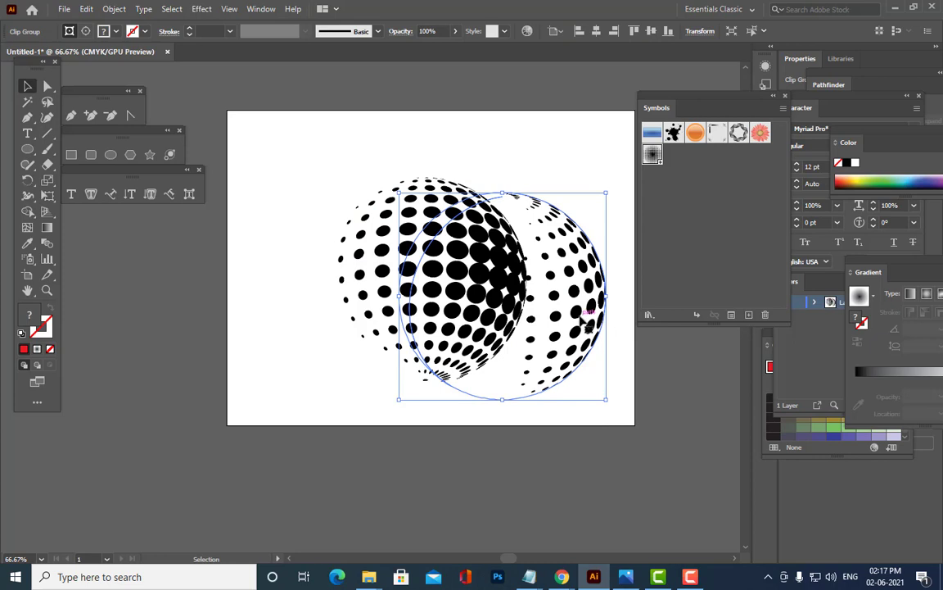
key(ctrl+z)
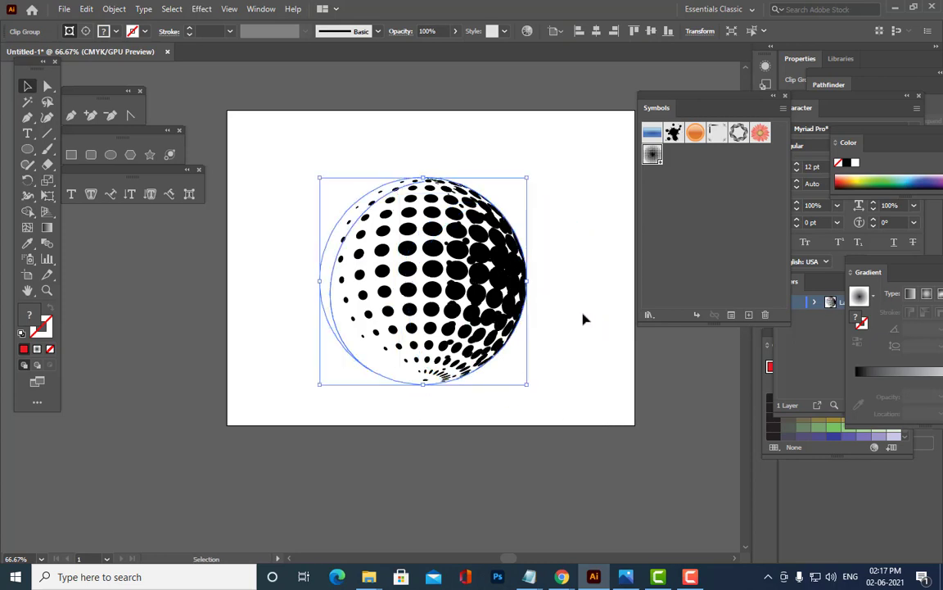
- Release the clipping mask on the selected clip group of the sphere and deselect it
right_click(440, 244)
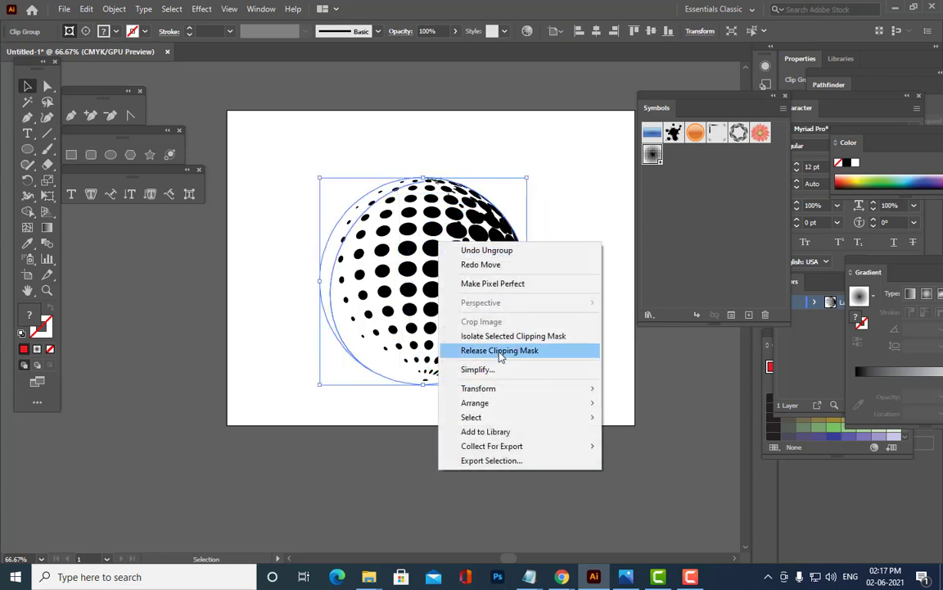
click(502, 350)
click(598, 358)
- Recolor the small dots on the sphere's right half green
click(497, 283)
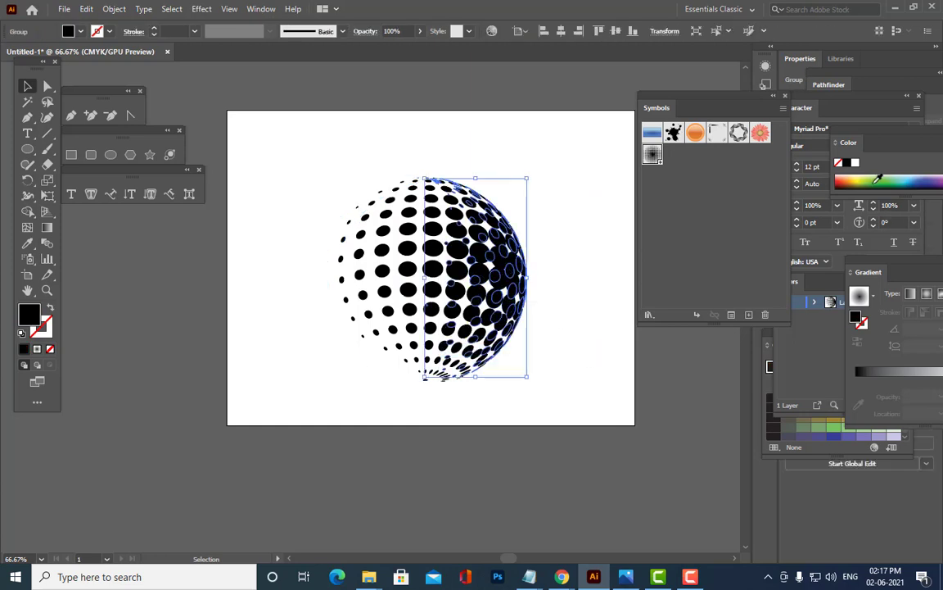
click(878, 179)
click(608, 343)
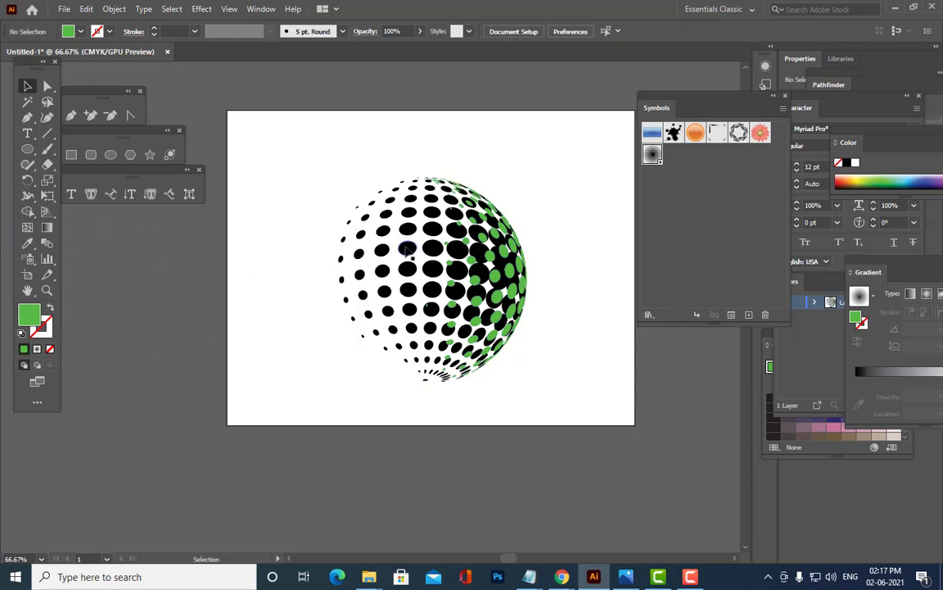
- Release the clipping mask on the remaining clip group and delete one unfilled circular outline around the sphere
click(367, 226)
right_click(408, 250)
click(471, 355)
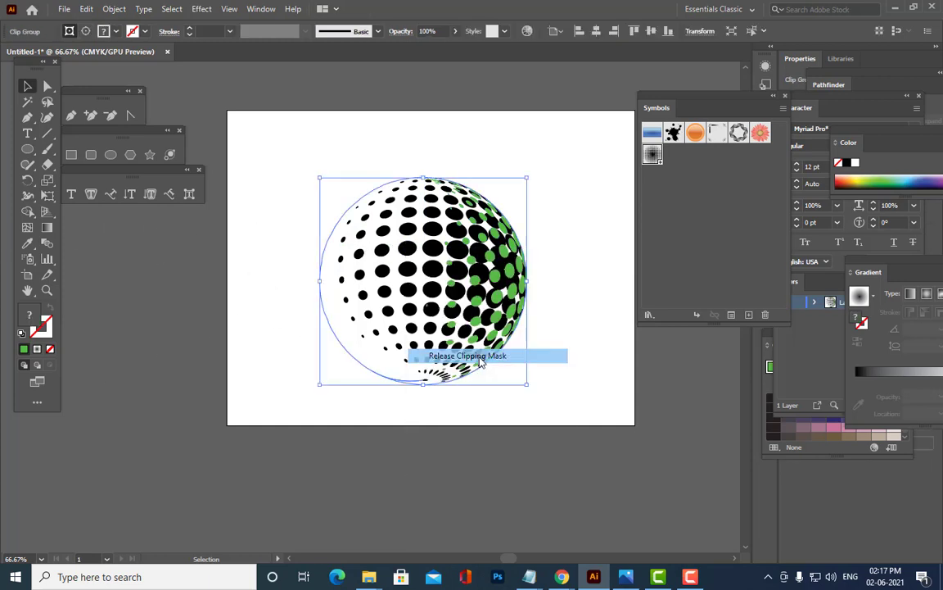
click(601, 345)
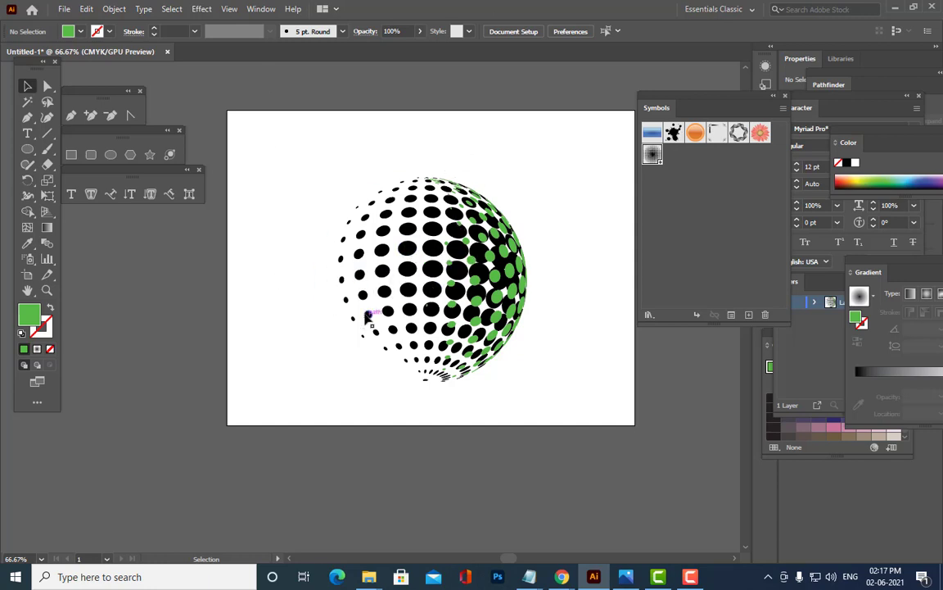
click(352, 215)
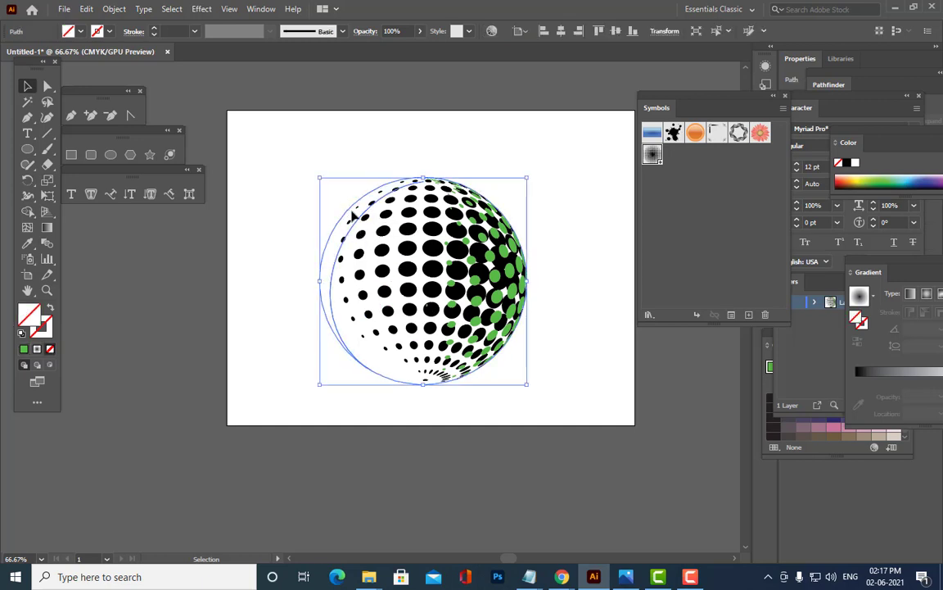
key(Delete)
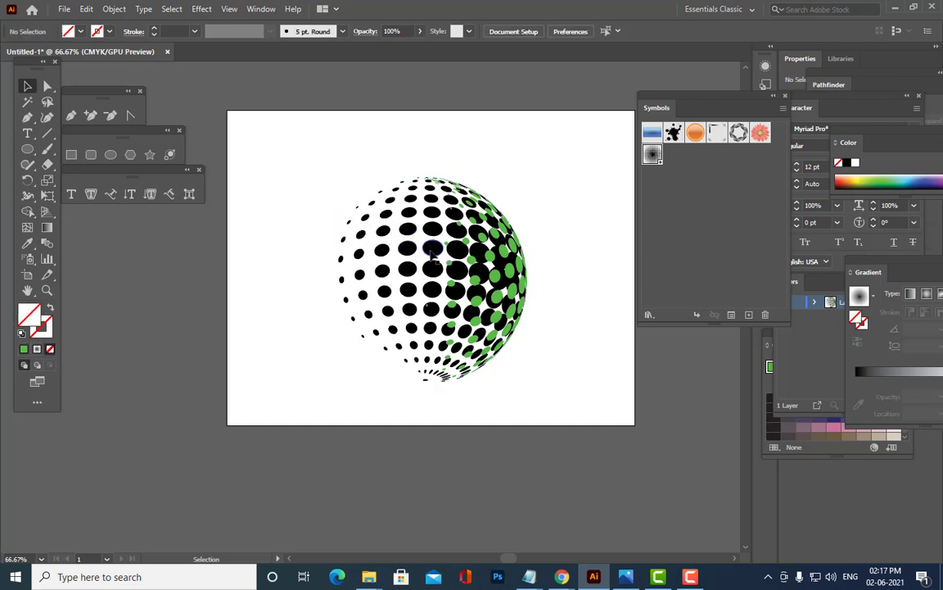
- Try light green and medium green on the sphere's large black dots, and settle on a very dark green fill
click(490, 258)
click(877, 174)
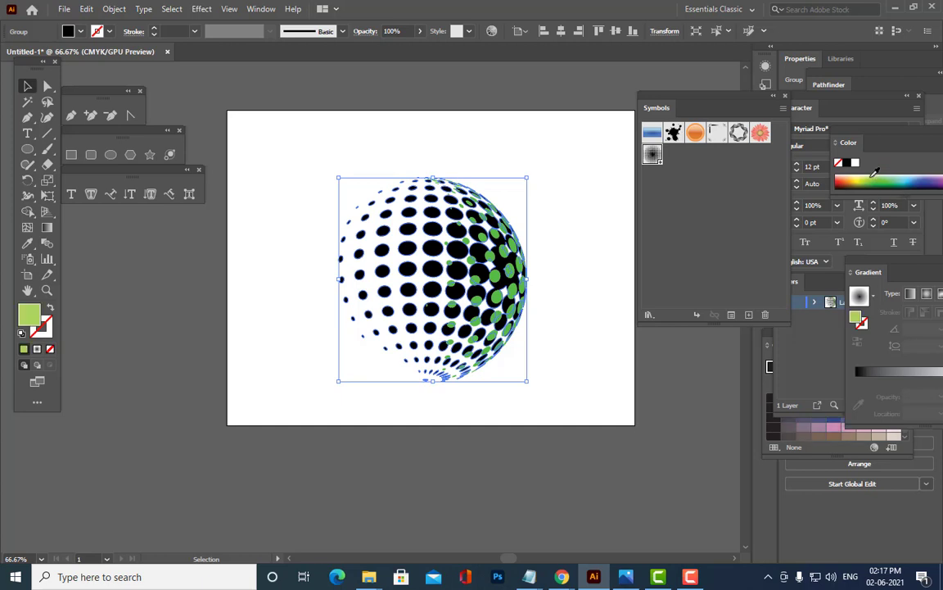
click(883, 179)
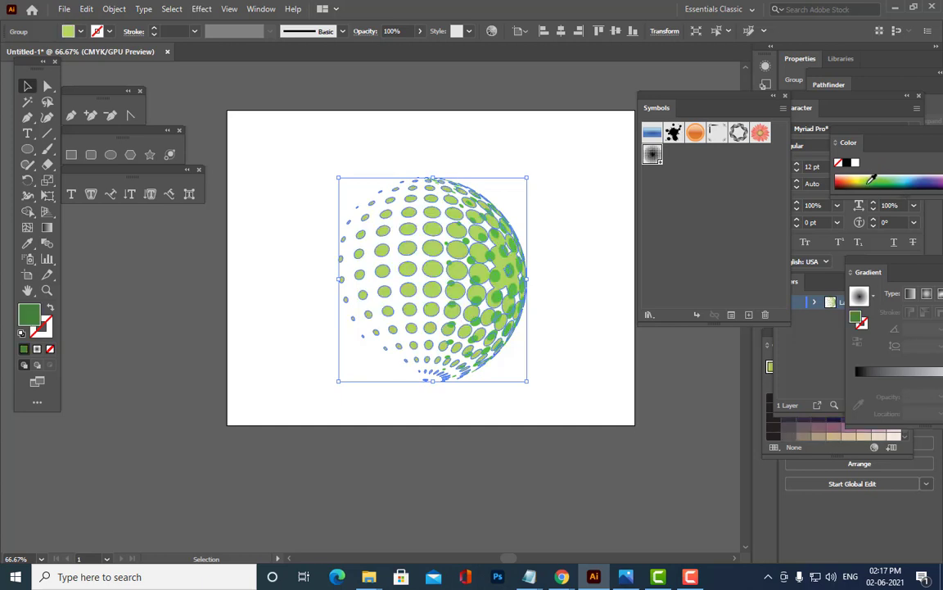
click(890, 183)
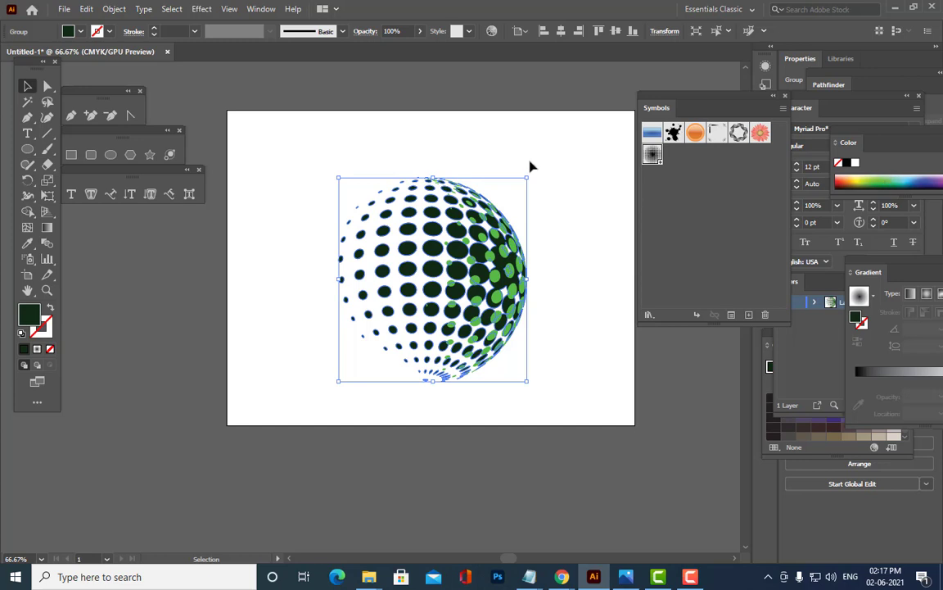
click(550, 148)
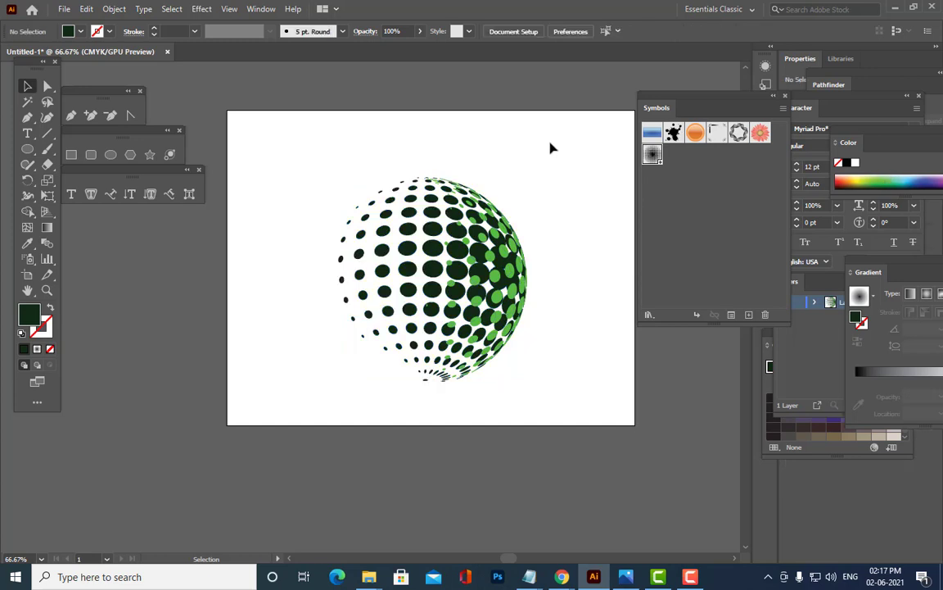
- Recolor the small green dots on the sphere's right half bright red
click(461, 252)
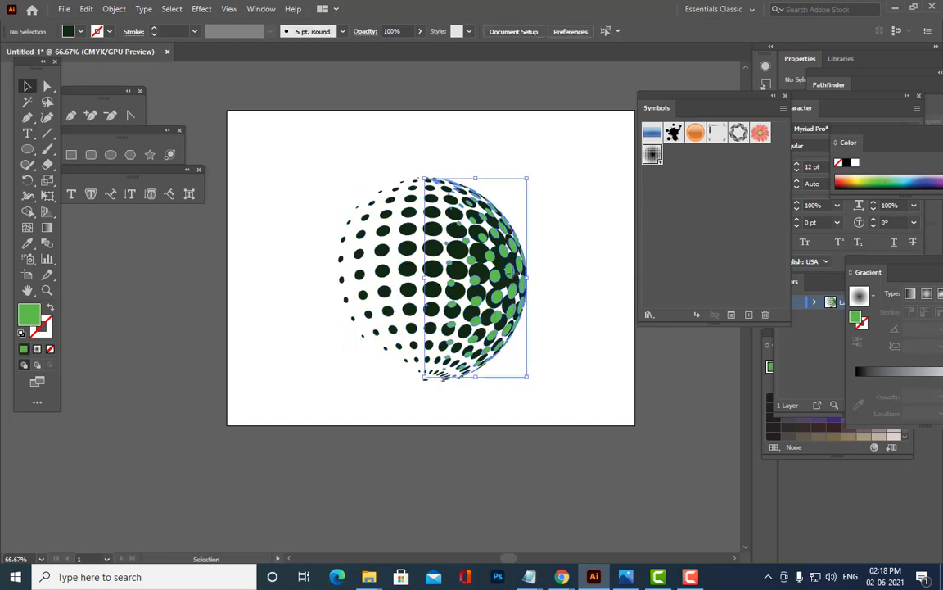
click(841, 176)
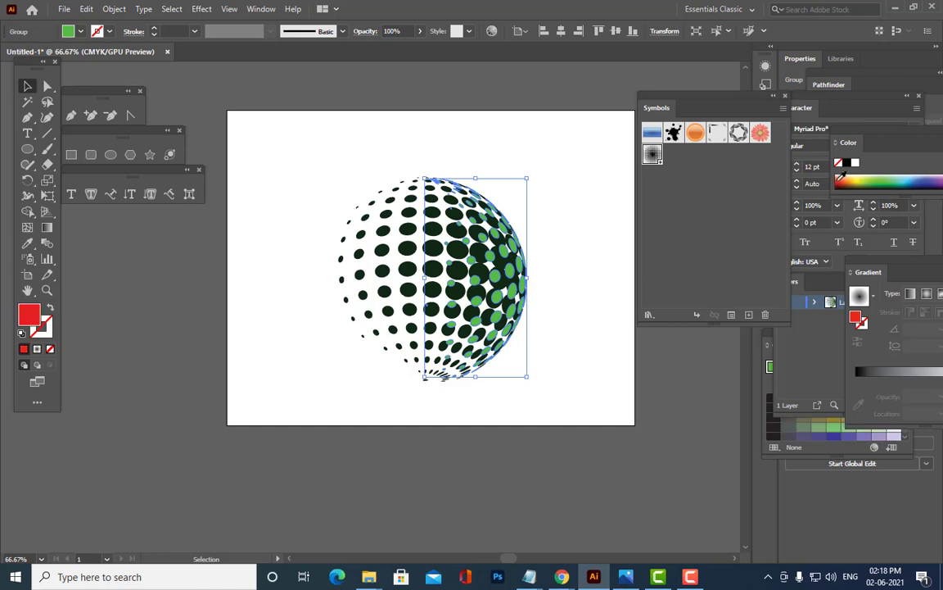
click(588, 367)
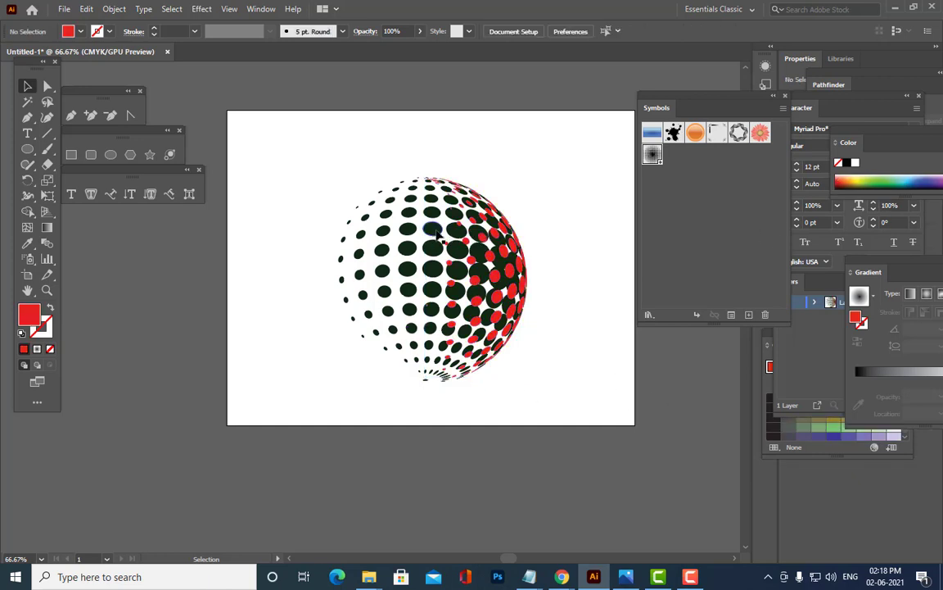
- Recolor the sphere's large dark green dots orange-red
click(393, 209)
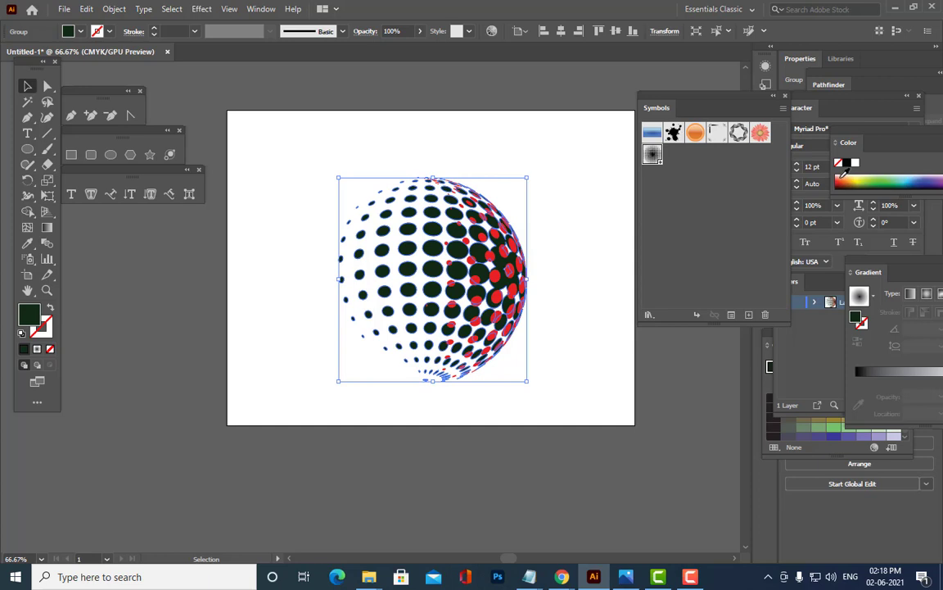
click(844, 175)
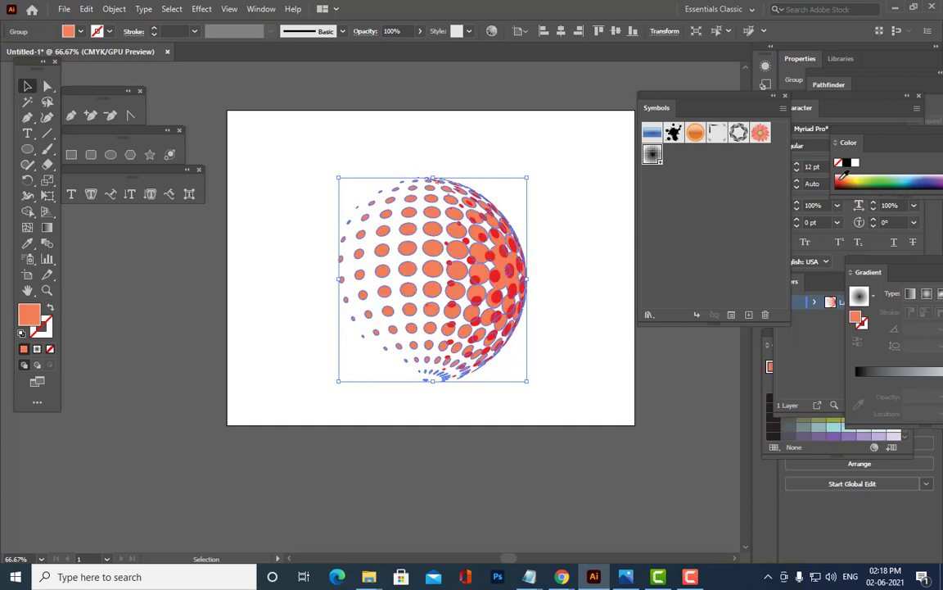
click(843, 175)
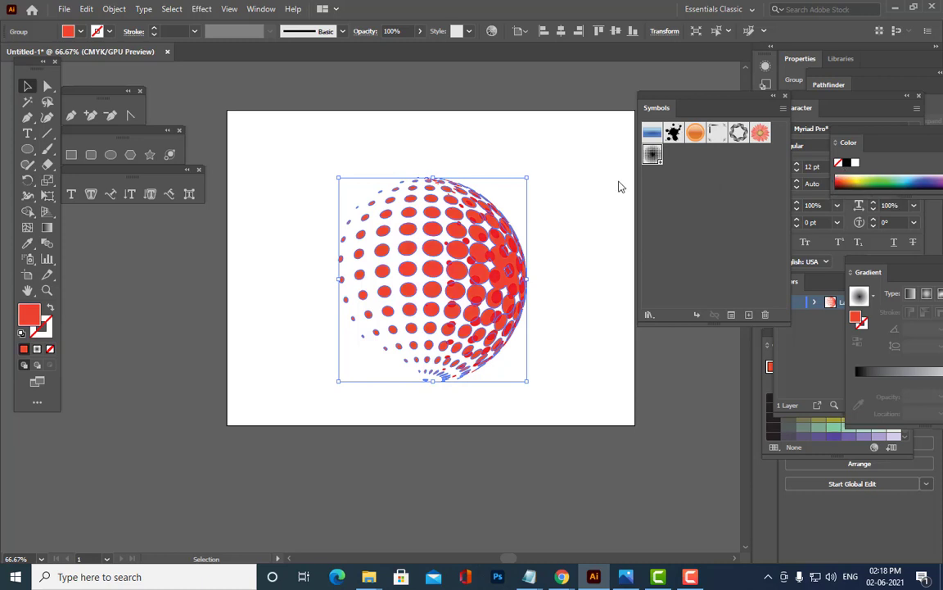
click(574, 181)
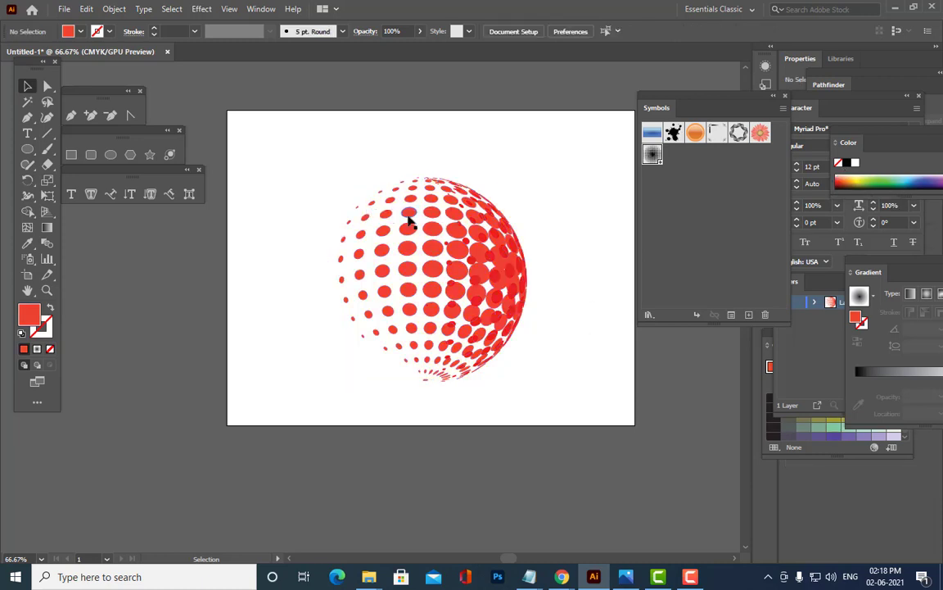
- Set the opacity of the sphere's large dots to 50%
click(400, 337)
click(420, 32)
drag(422, 48, 357, 48)
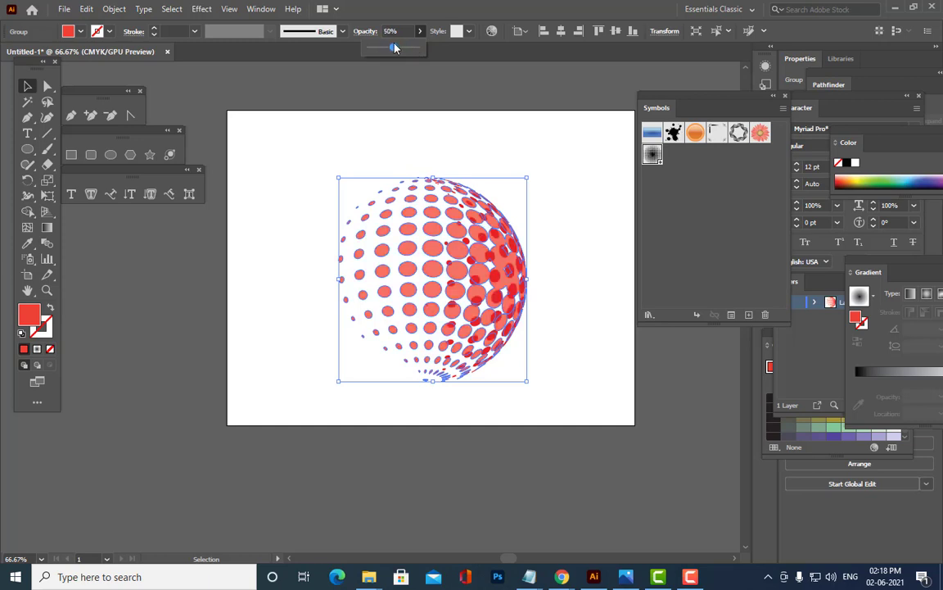
click(564, 182)
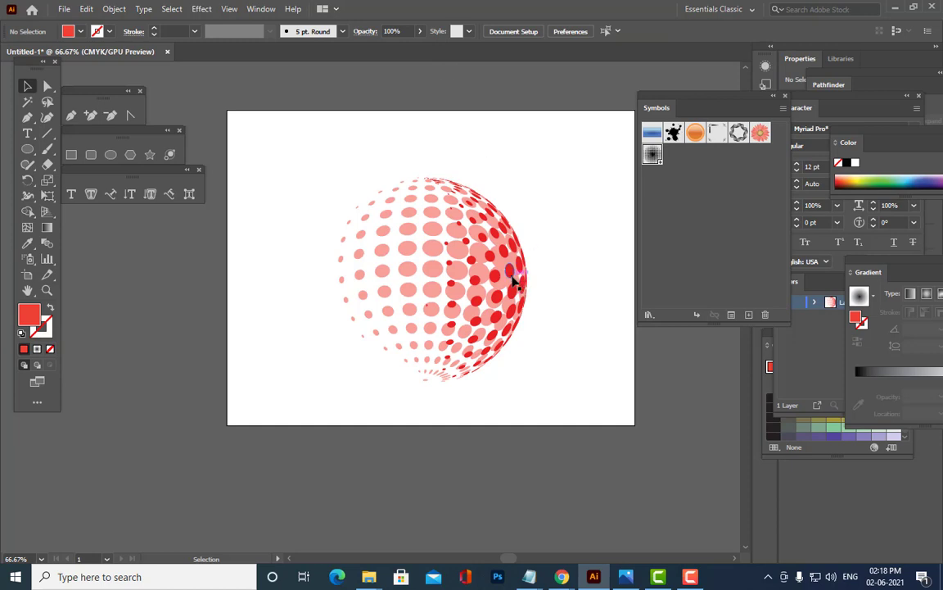
- Adjust the opacity of the small bright red dots to about 86%
click(467, 254)
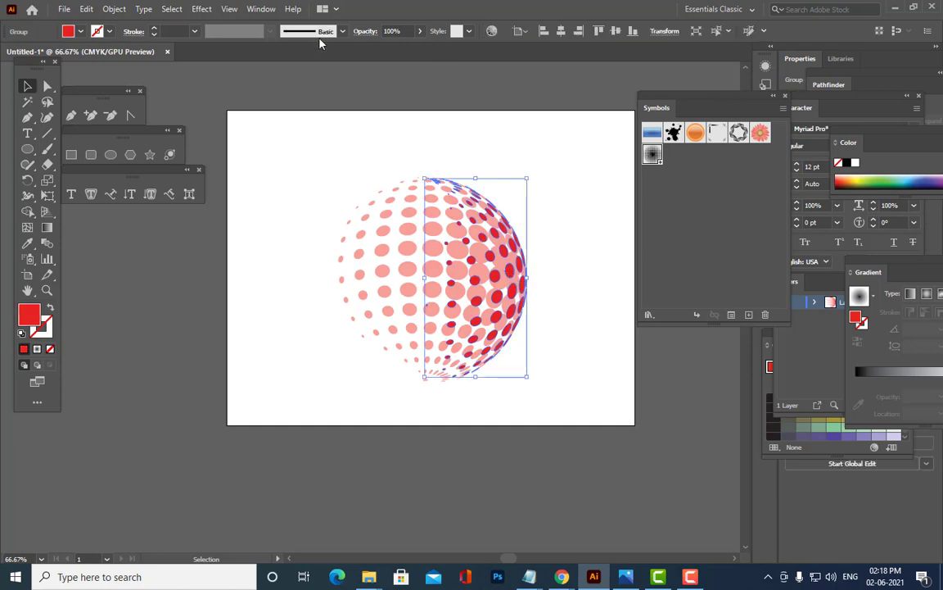
click(420, 35)
drag(417, 47, 411, 49)
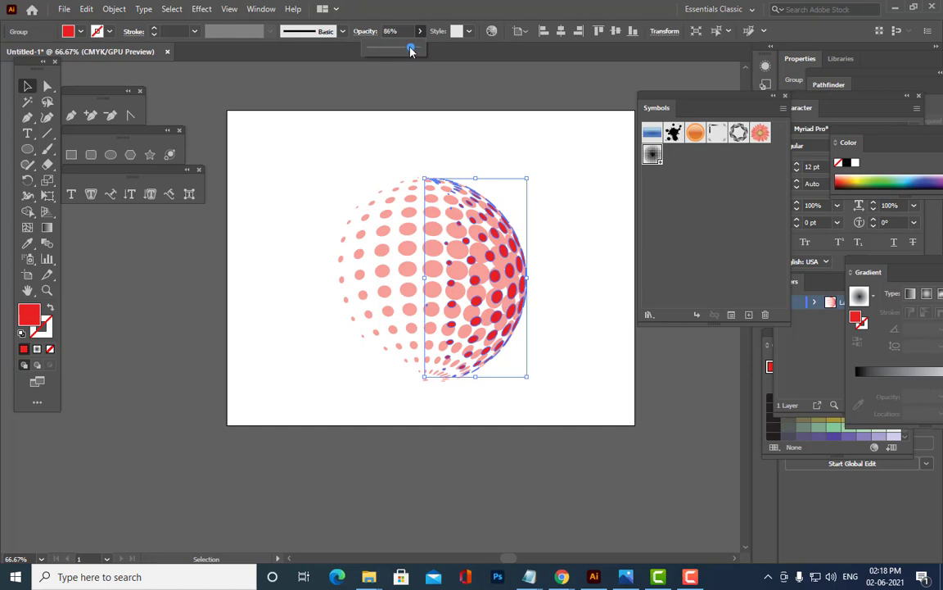
click(385, 176)
- Lower the opacity of the sphere's large dots to somewhat below 50%
click(370, 205)
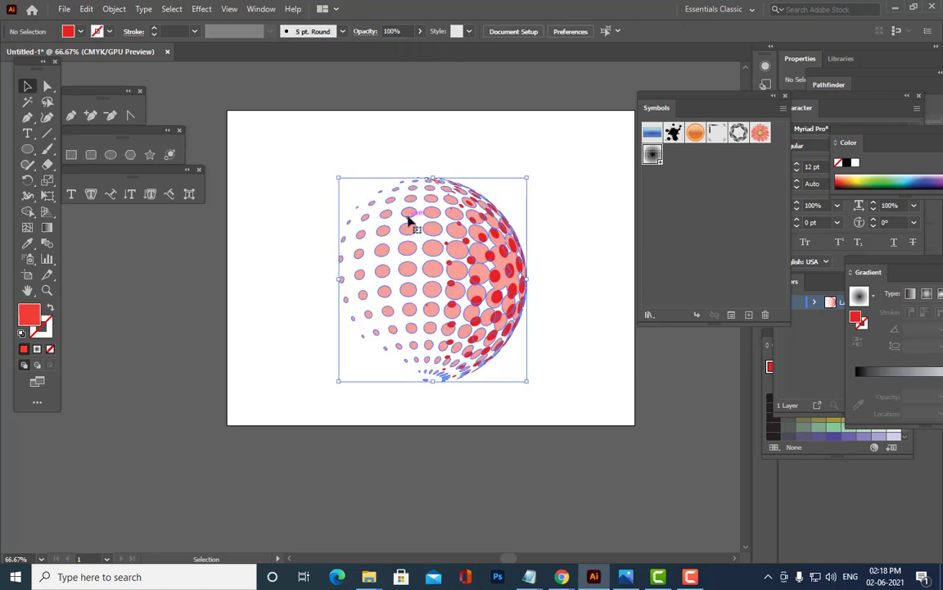
click(420, 31)
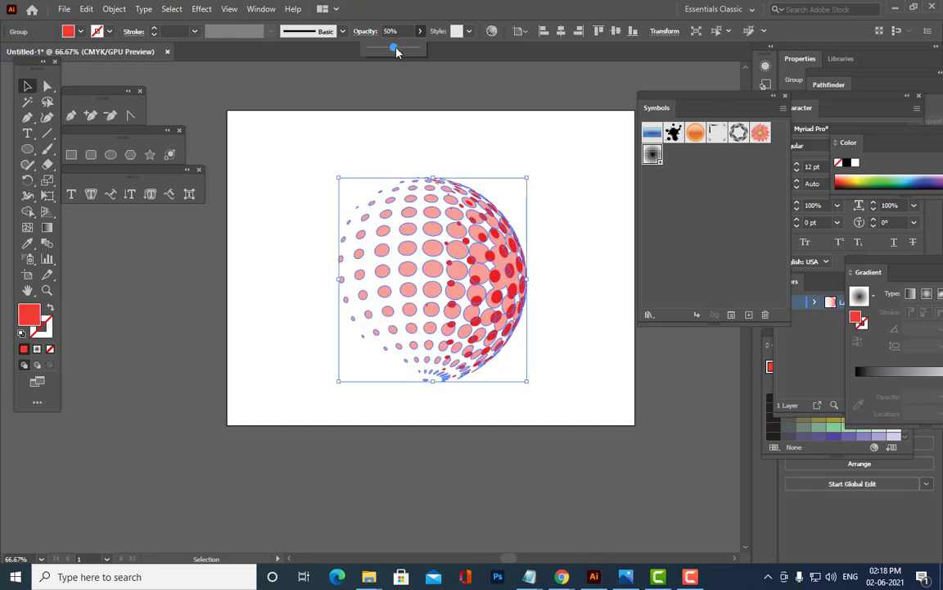
drag(396, 51, 385, 50)
click(553, 175)
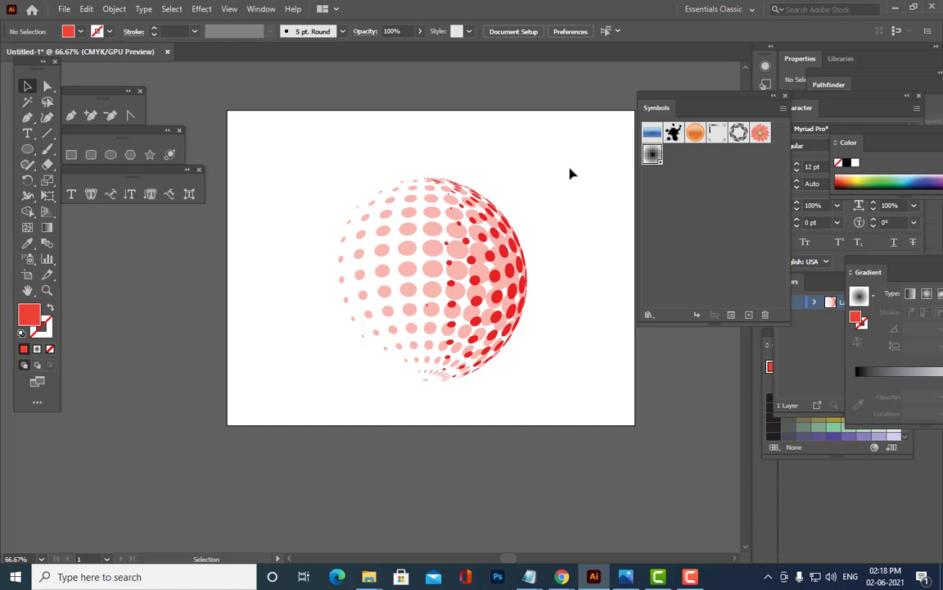
- Delete the remaining unfilled circular outline around the halftone sphere
click(495, 256)
click(514, 158)
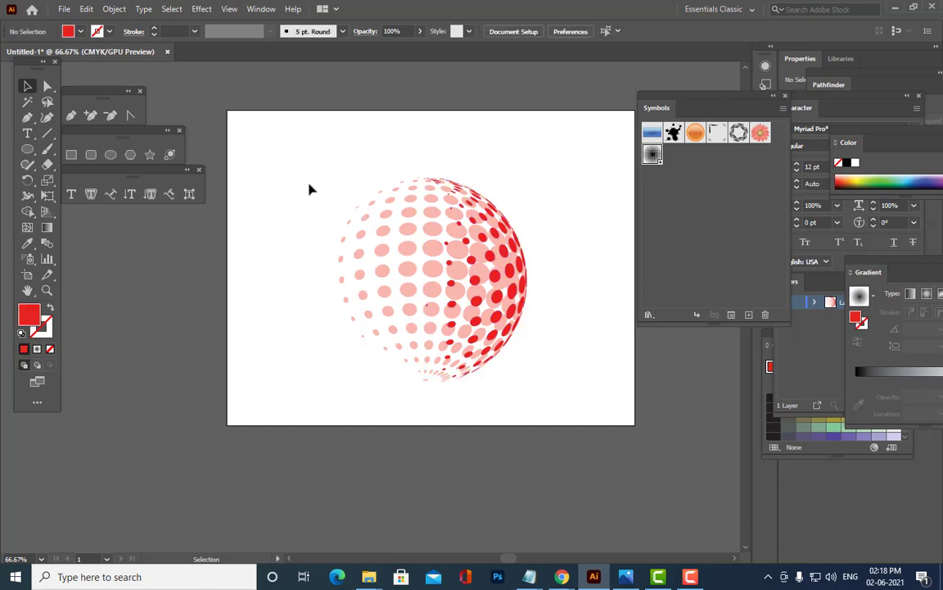
click(351, 217)
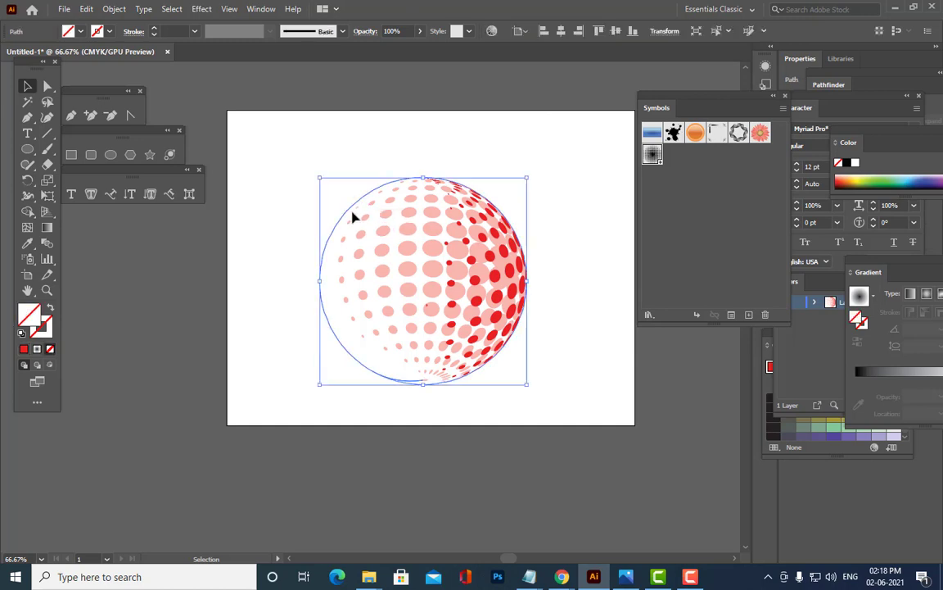
key(Delete)
click(419, 217)
click(524, 206)
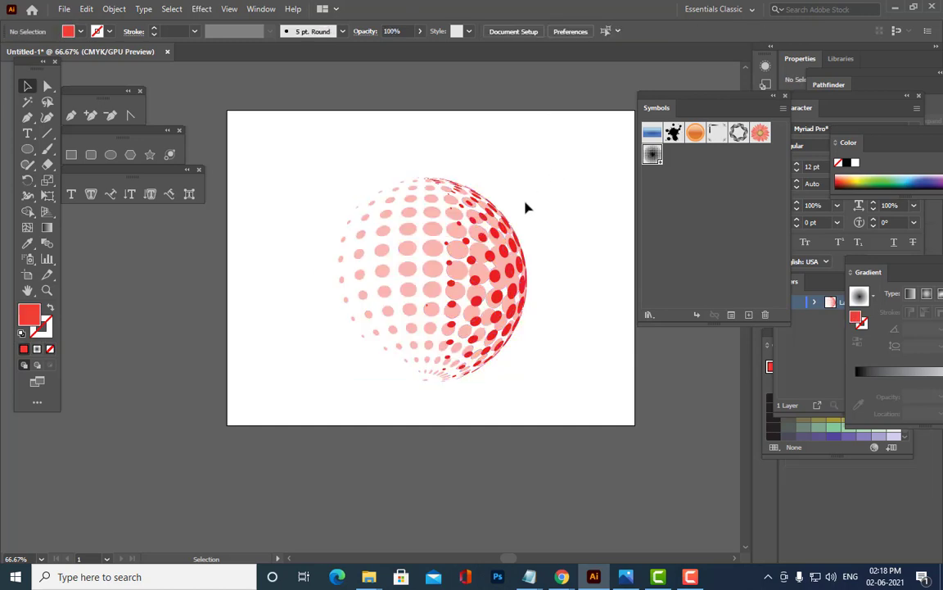
- Group both sets of dots and shrink the sphere into the artboard's upper-left area
drag(296, 160, 585, 317)
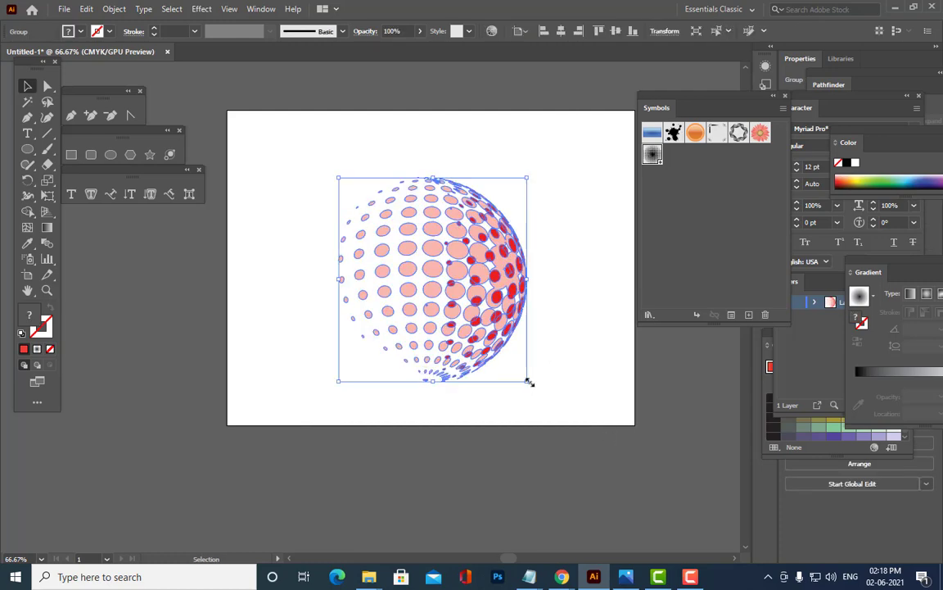
drag(527, 381, 482, 334)
drag(450, 290, 370, 185)
click(500, 224)
drag(426, 212, 425, 212)
click(501, 228)
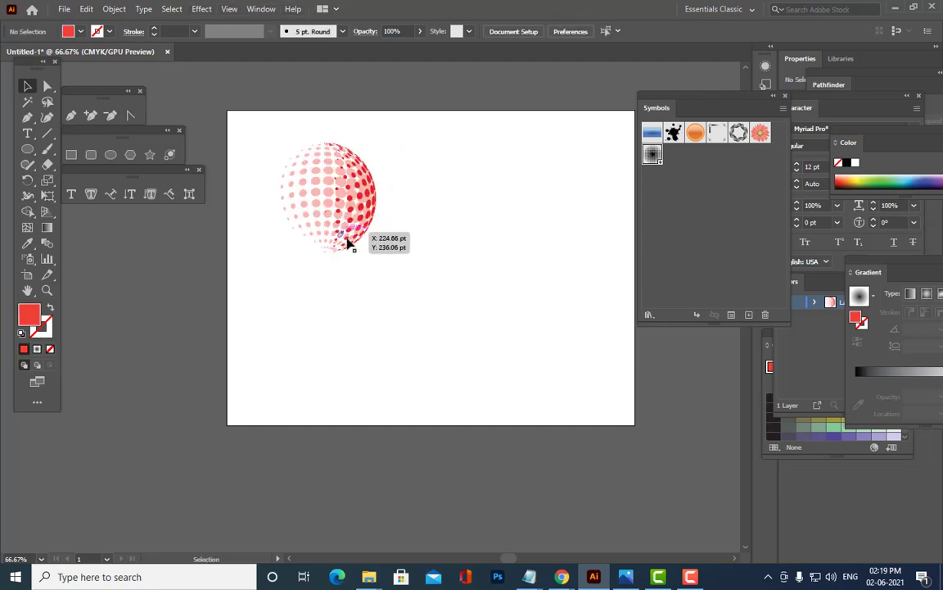
- Scale the halftone sphere down further and nudge it slightly
click(366, 211)
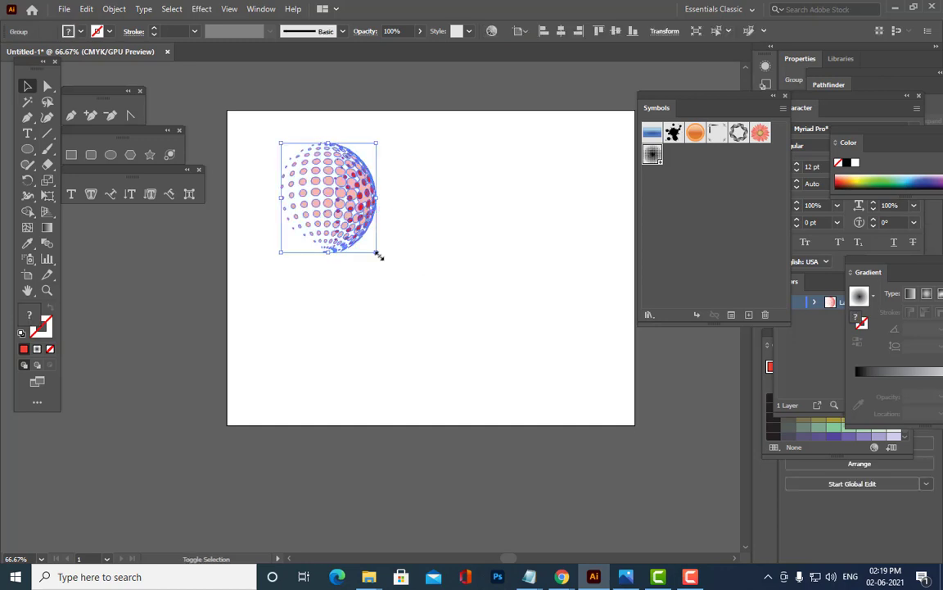
drag(379, 252, 352, 226)
drag(318, 190, 321, 197)
click(564, 259)
- Add the text "TECHNO SOFTWARE PRIVATE LIMITED" to the right of the sphere and select the text object
click(27, 132)
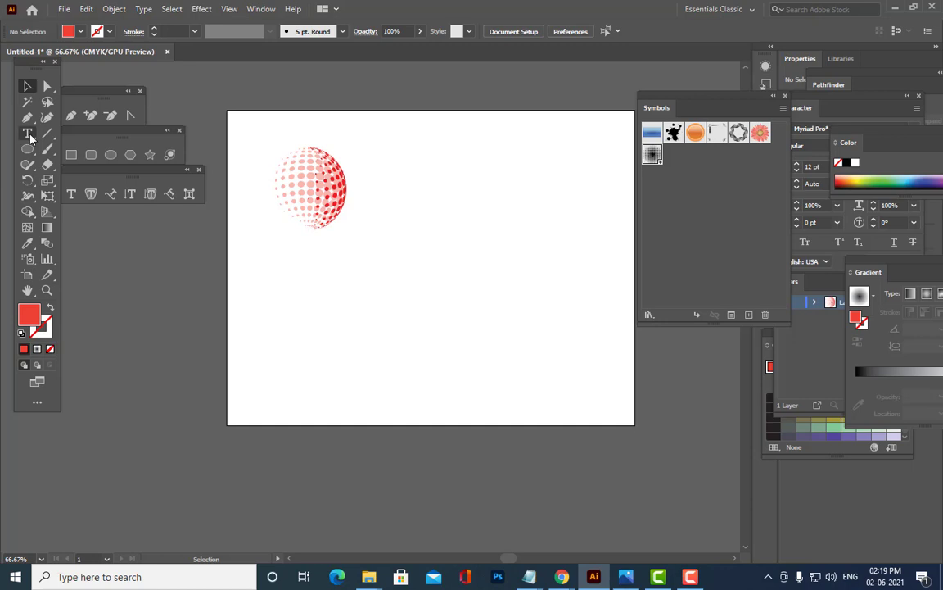
click(387, 181)
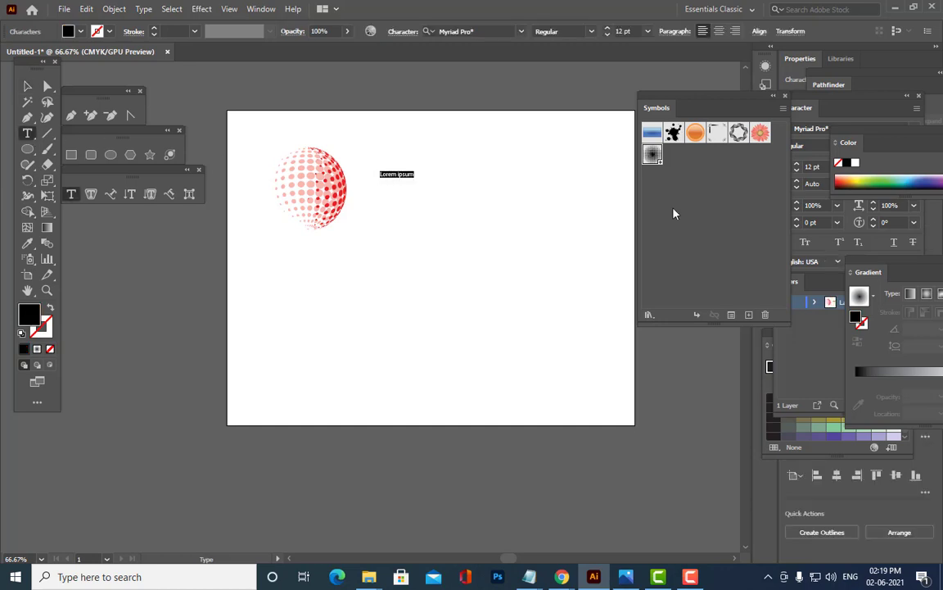
key(BackSpace)
key(BackSpace)
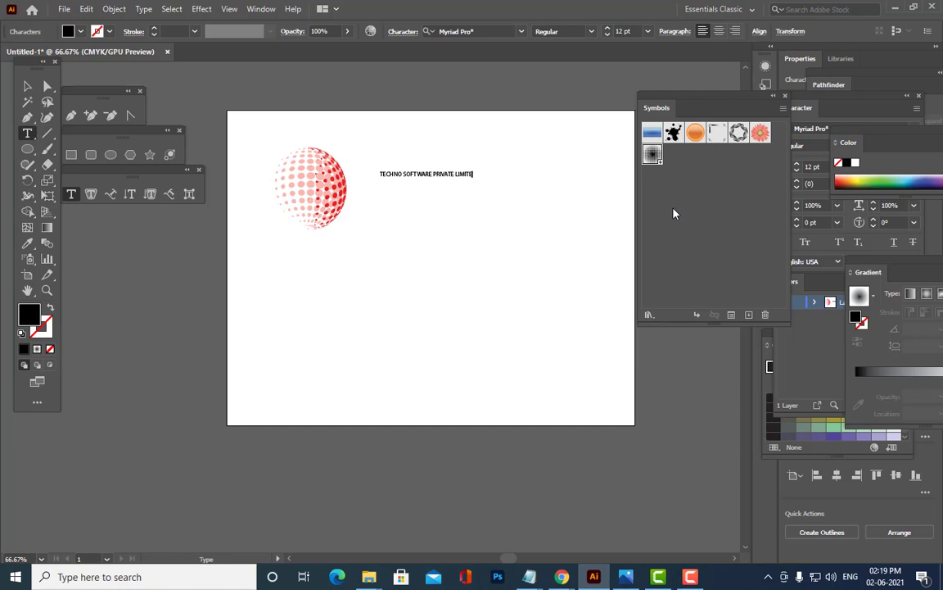
click(27, 85)
click(468, 174)
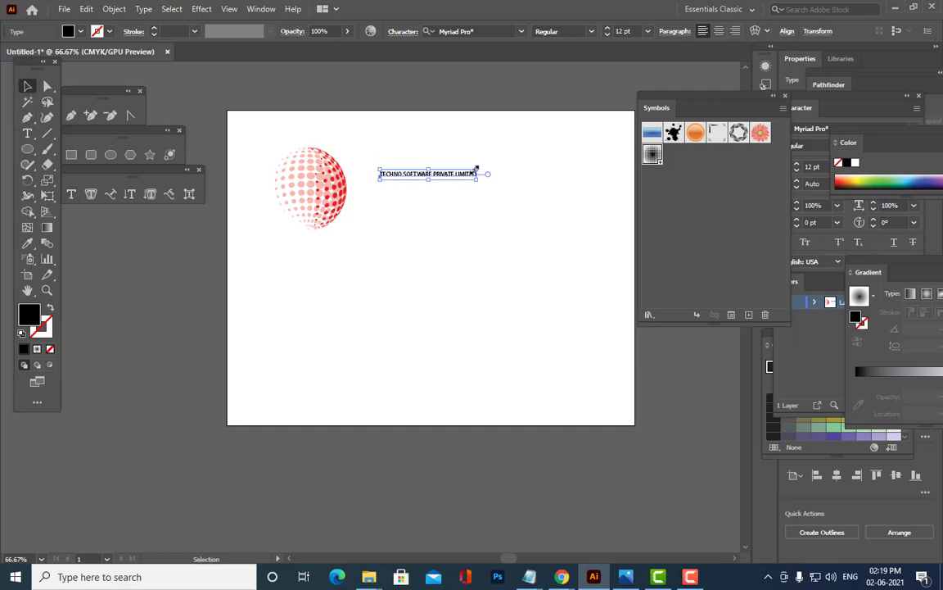
- Enlarge the company name text to about 31 pt and position it beside the sphere at mid-height
drag(477, 172, 564, 147)
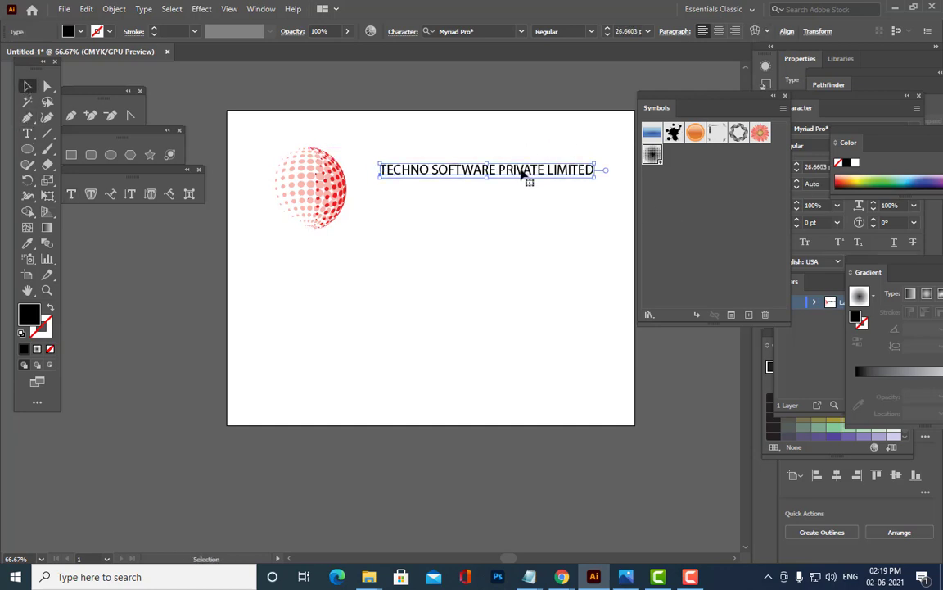
drag(522, 173, 507, 198)
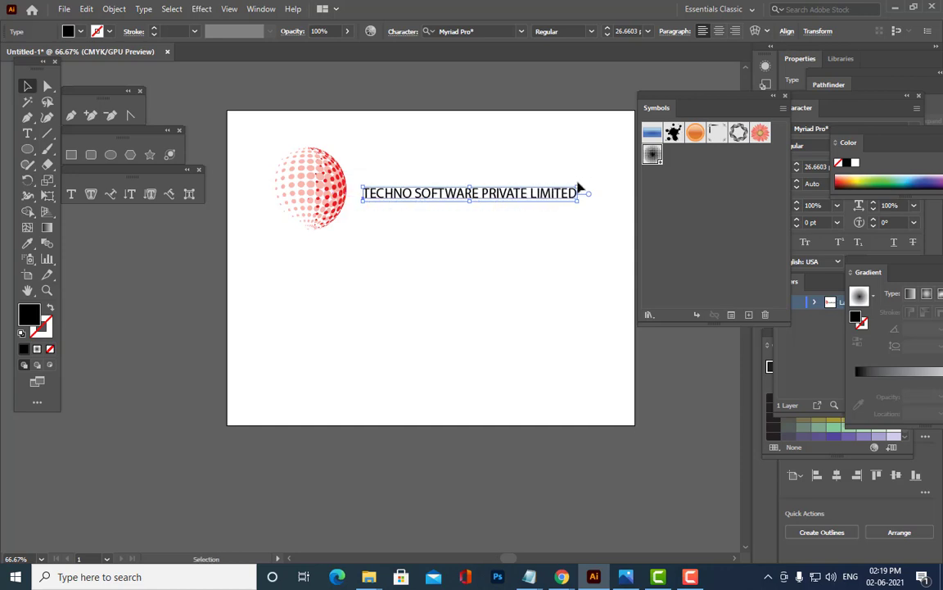
drag(579, 185, 613, 163)
mouse_move(517, 202)
mouse_down()
mouse_move(510, 205)
mouse_move(519, 215)
mouse_move(513, 200)
mouse_up()
click(505, 230)
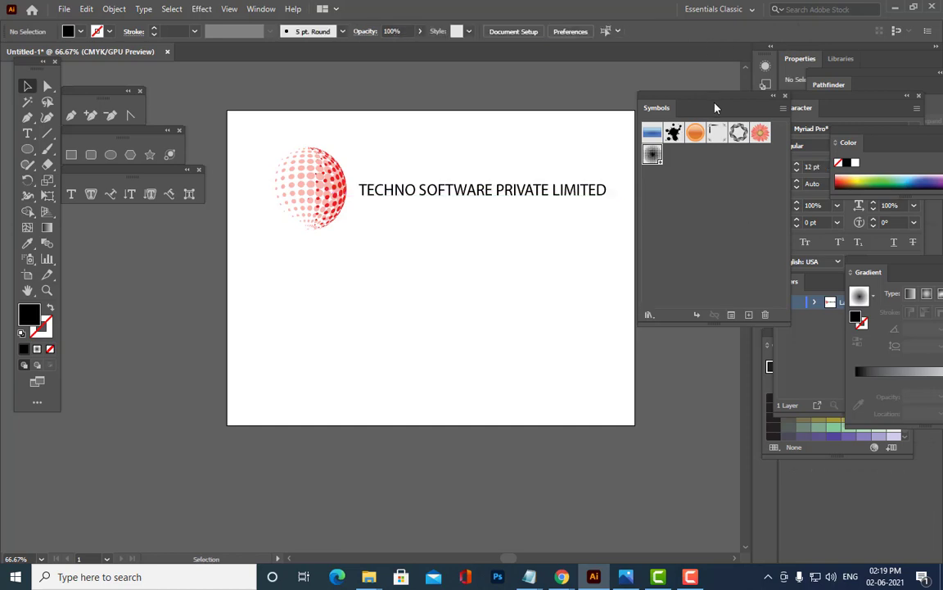
- Move the sphere and the company name together down to the middle of the artboard
drag(715, 107, 745, 107)
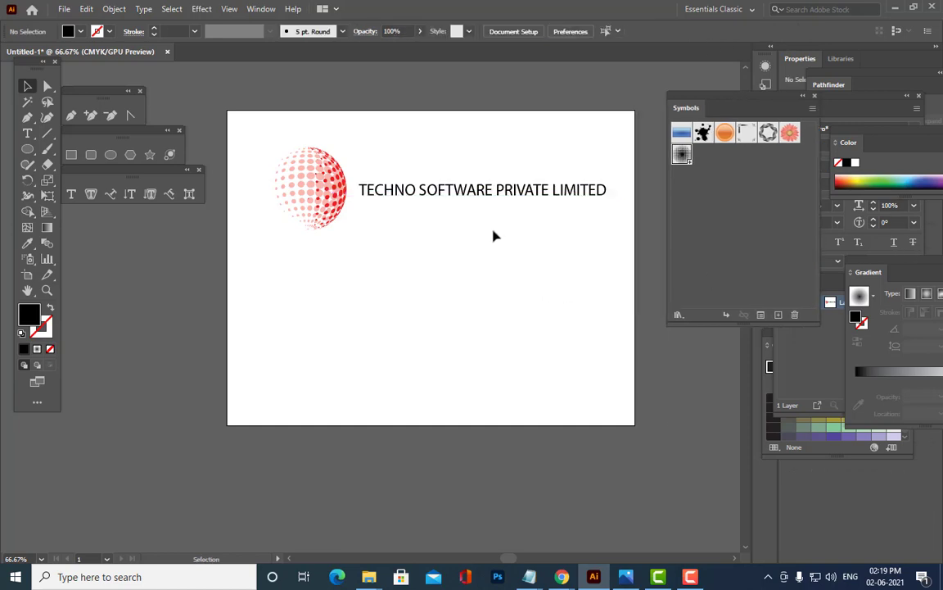
click(491, 196)
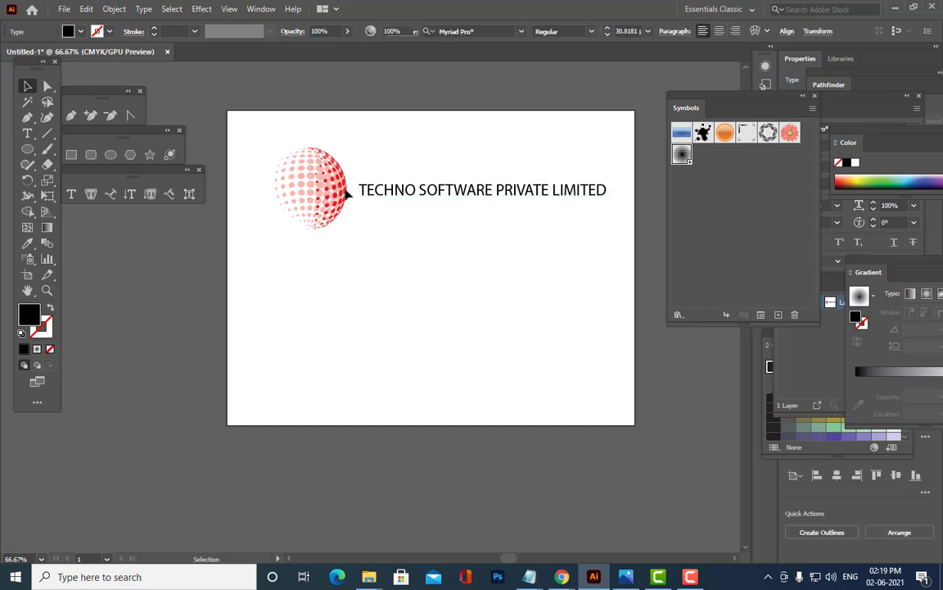
drag(253, 137, 536, 237)
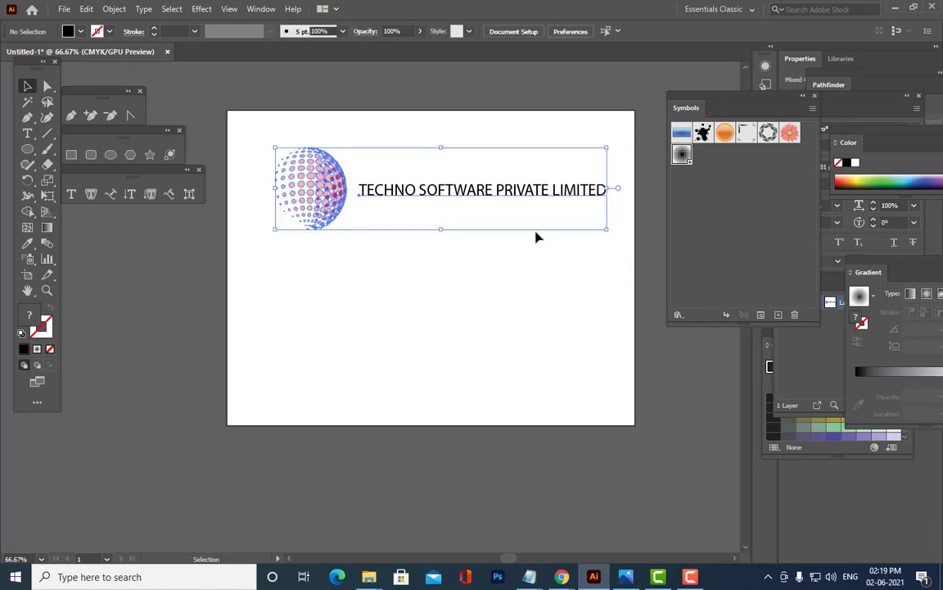
drag(465, 200, 446, 276)
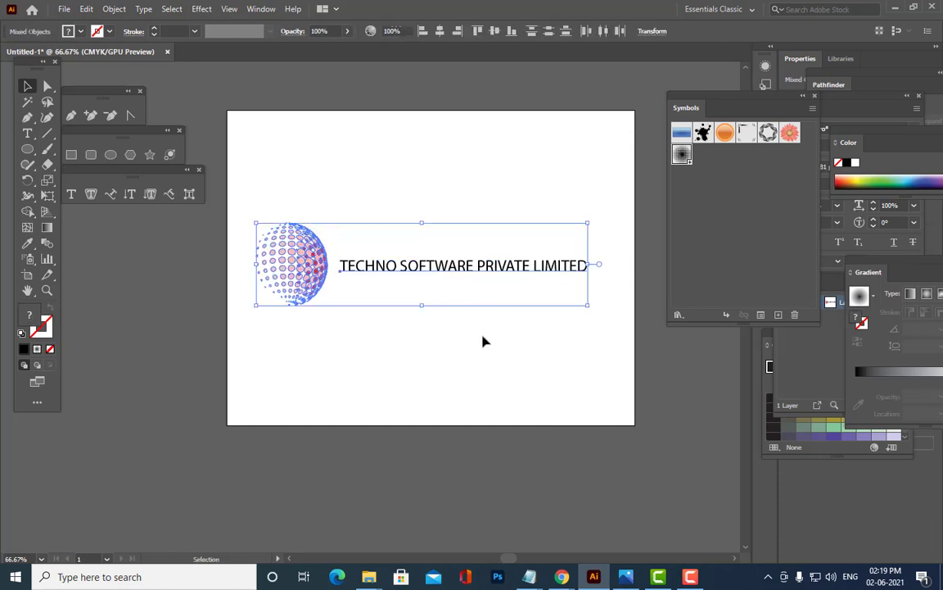
click(483, 341)
- Scale the company name text up to about 34 pt and shift it closer to the sphere
click(568, 271)
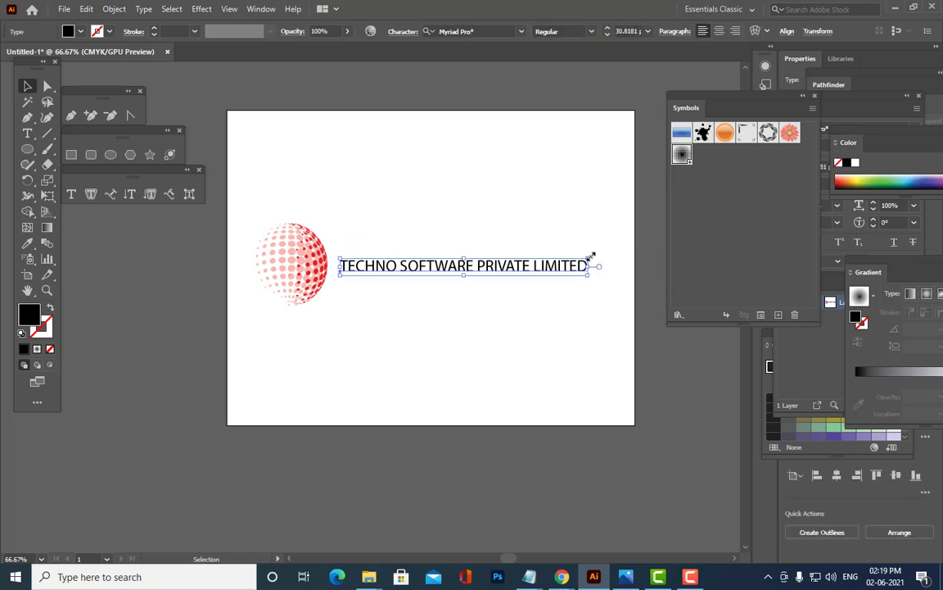
mouse_move(591, 257)
mouse_down()
mouse_move(616, 244)
mouse_move(608, 250)
mouse_up()
drag(547, 276, 533, 279)
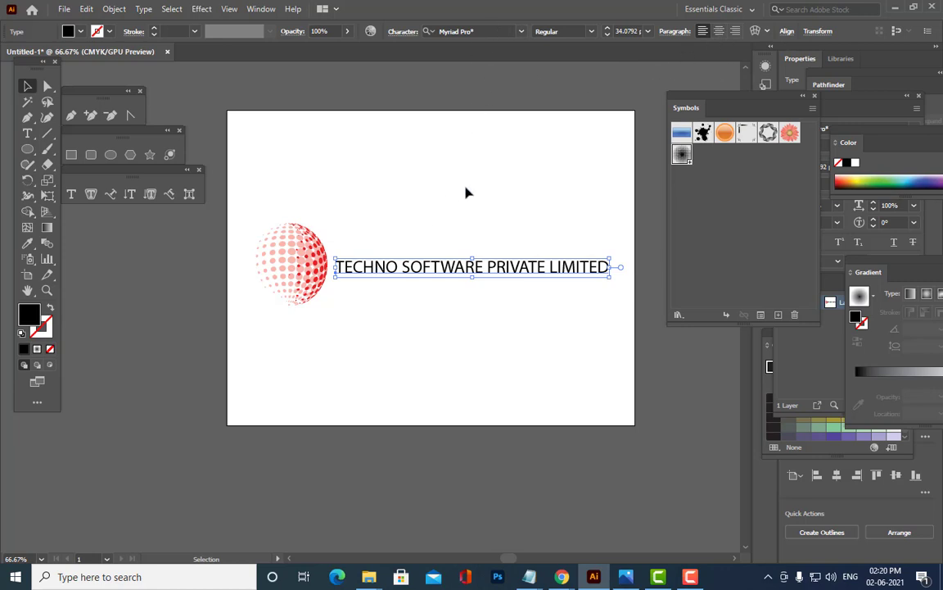
- Change the company name's font to Arial Black
click(487, 32)
key(BackSpace)
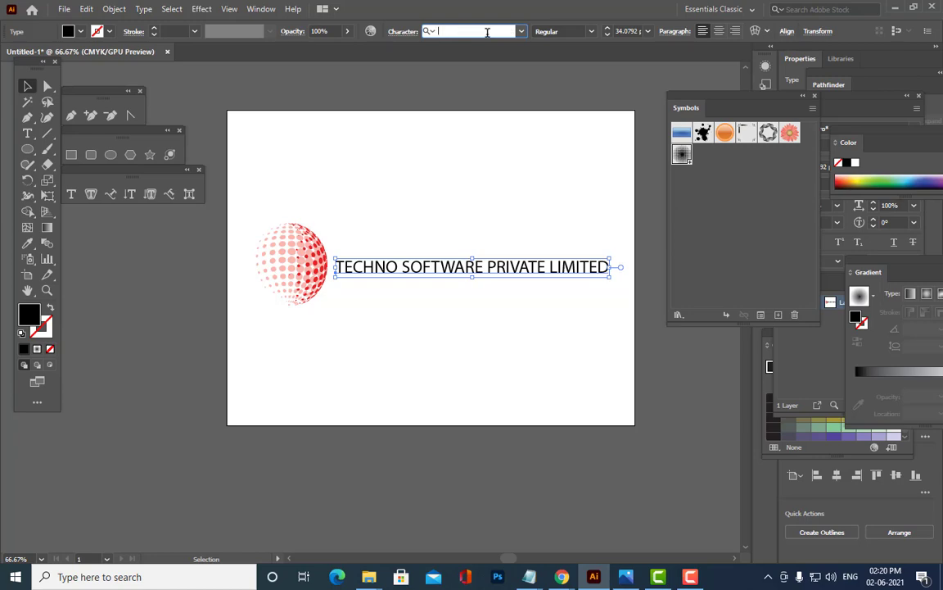
text(ARIAL)
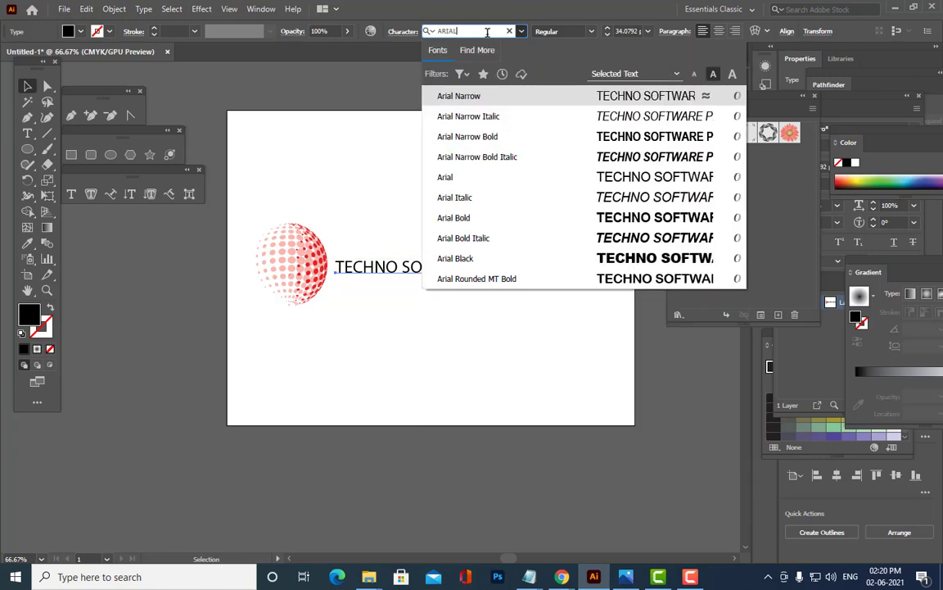
click(487, 258)
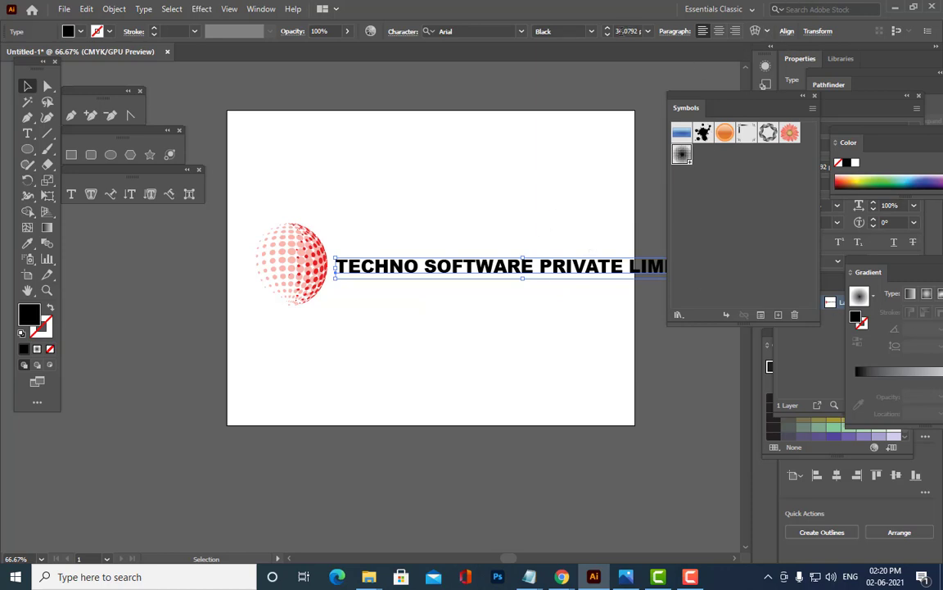
- Set the company name's font size to 25 pt so it fits within the artboard, and deselect it
click(622, 31)
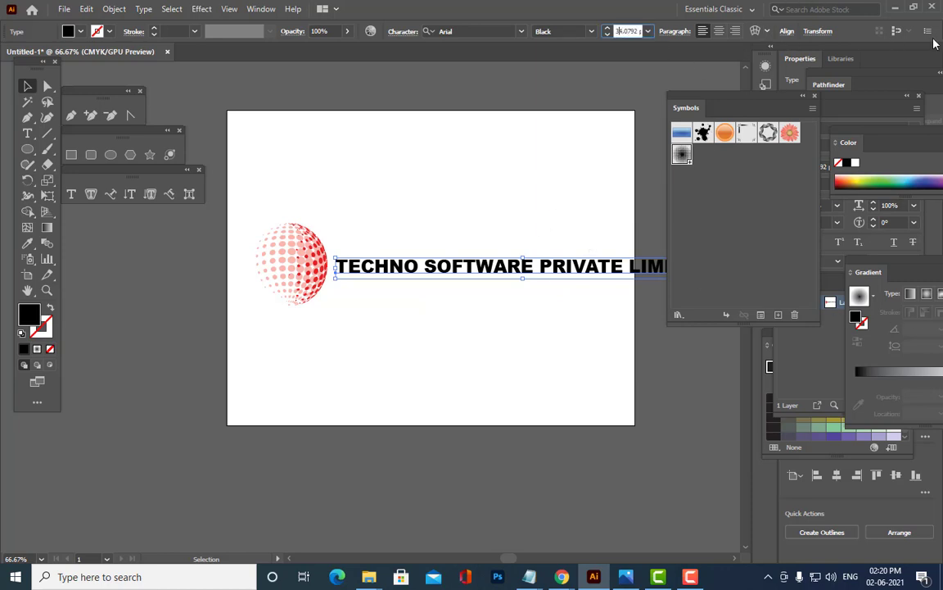
text(21)
key(Return)
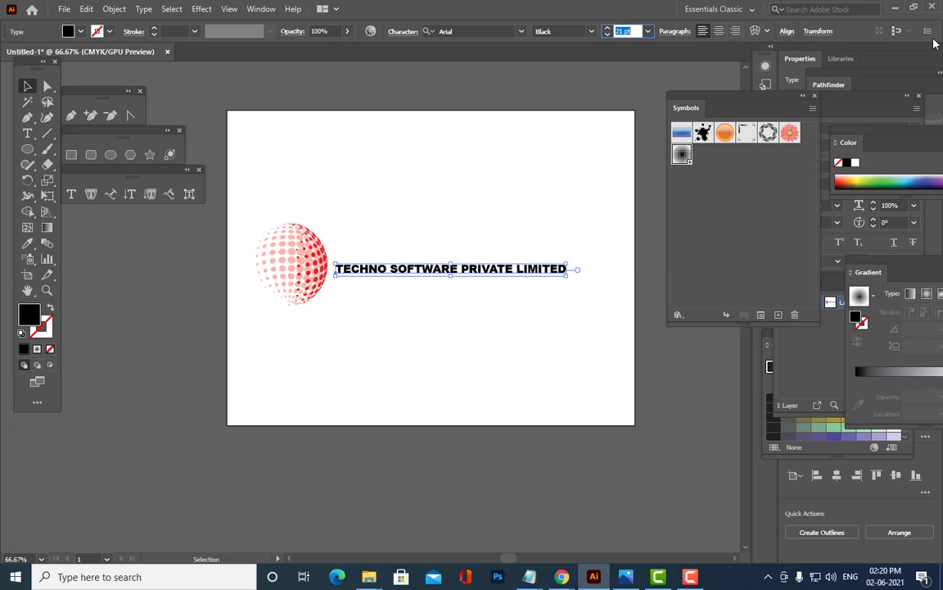
key(Up)
key(Up)
key(Up)
key(Up)
key(Up)
key(Down)
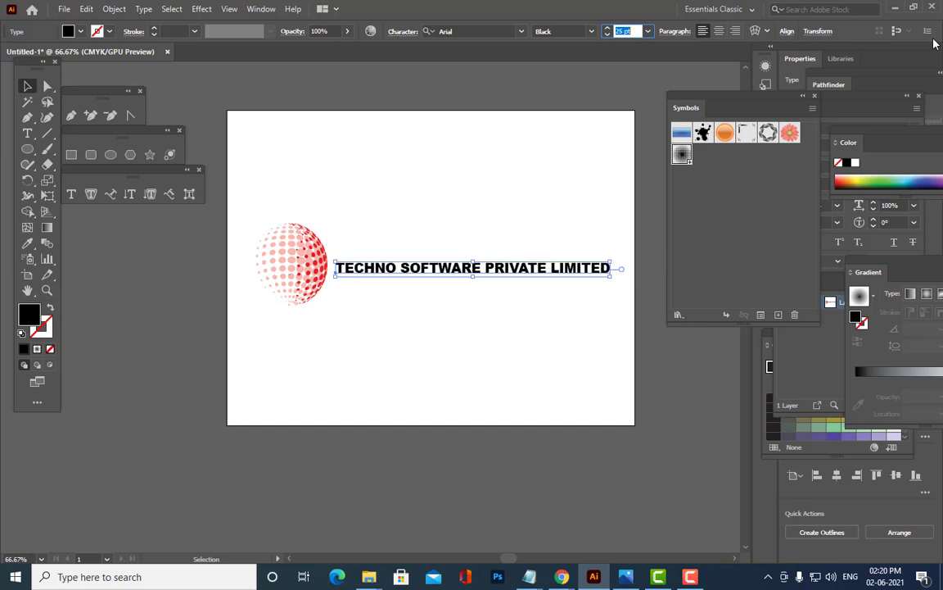
drag(694, 92, 758, 92)
click(579, 174)
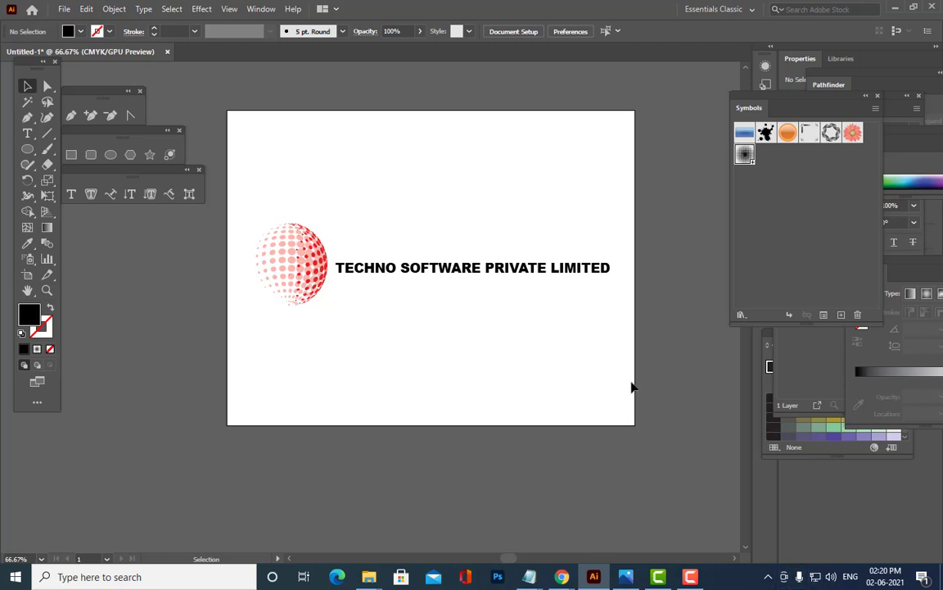
- Move the company name text slightly upward to centre it vertically against the sphere
key(ctrl+equal)
key(ctrl+minus)
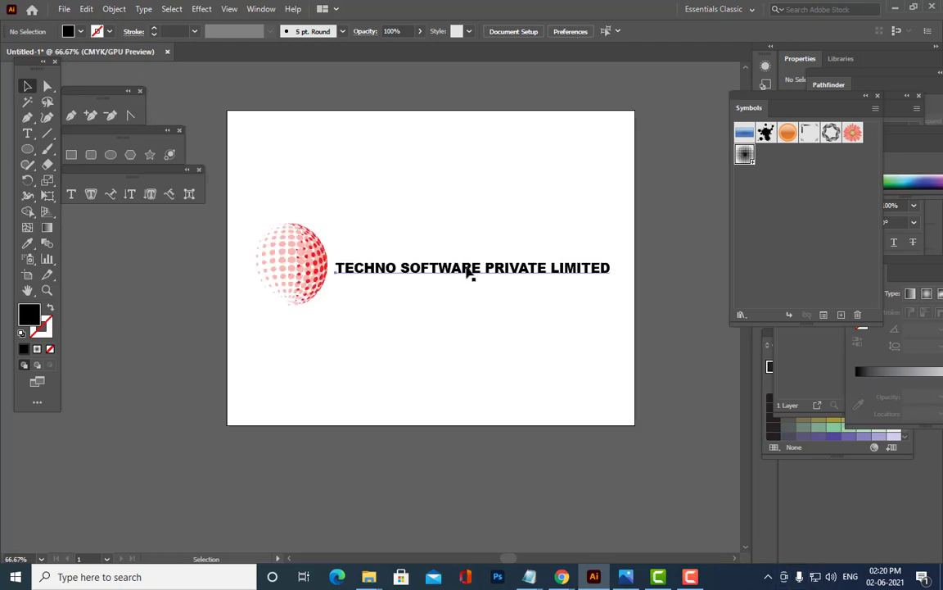
click(472, 270)
click(508, 361)
scroll(494, 301, up, 1)
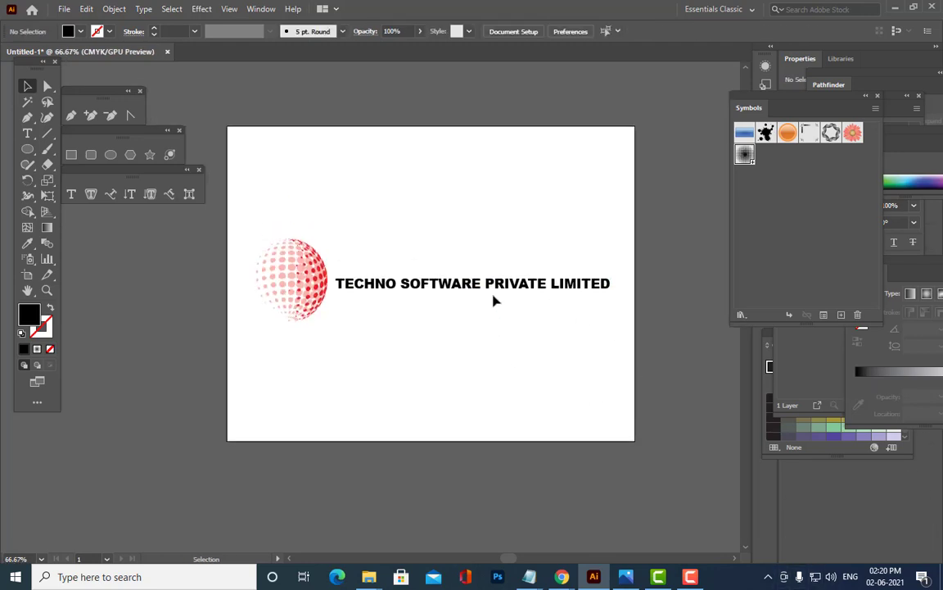
key(ctrl+equal)
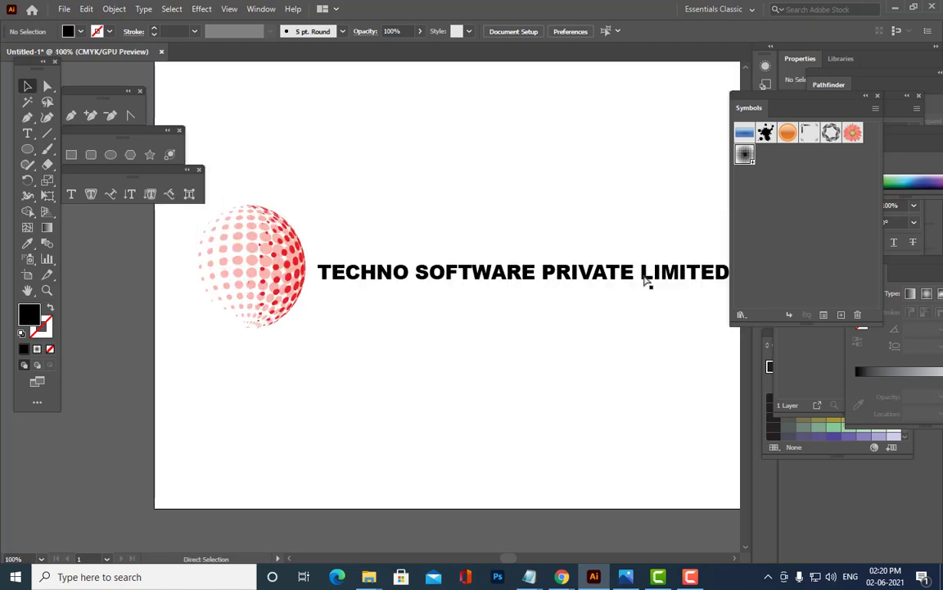
drag(782, 99, 825, 99)
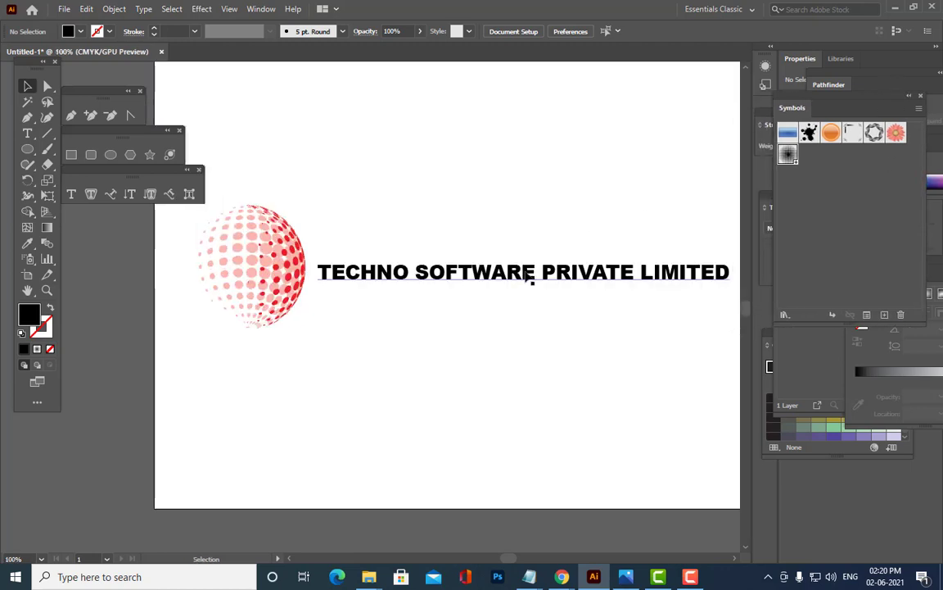
click(504, 268)
drag(524, 271, 524, 265)
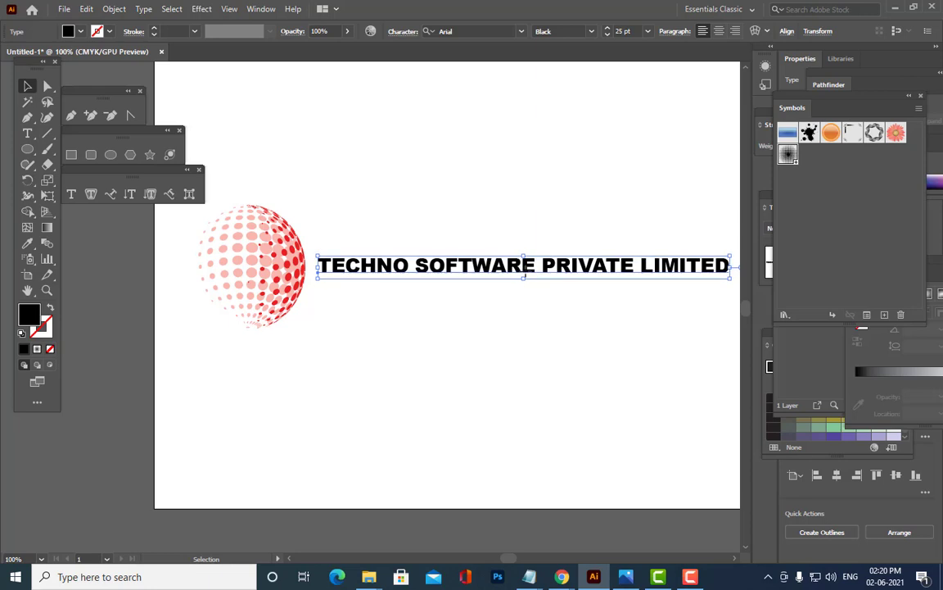
click(532, 314)
- Nudge the company name text slightly left, closer to the sphere
scroll(540, 341, up, 2)
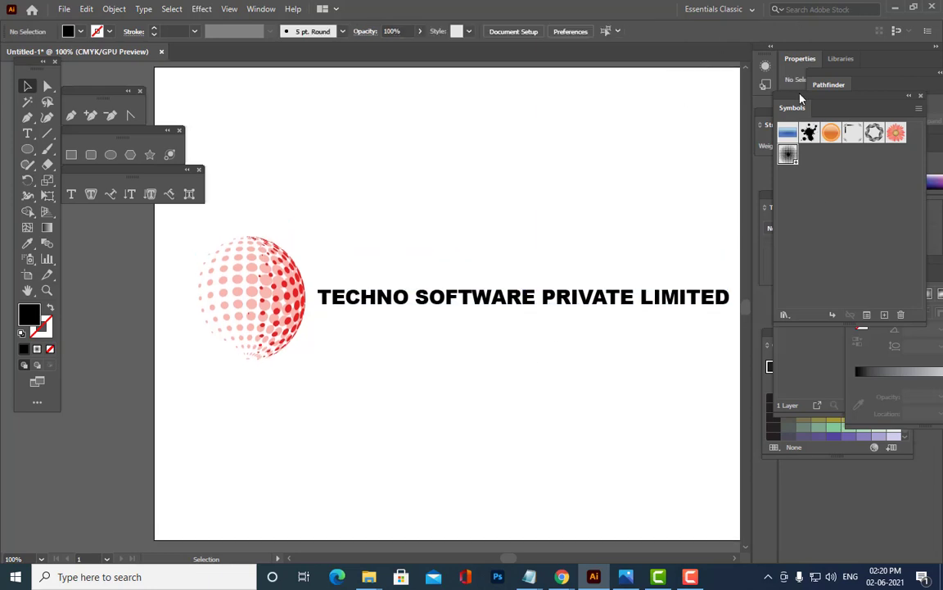
drag(793, 96, 827, 96)
click(489, 302)
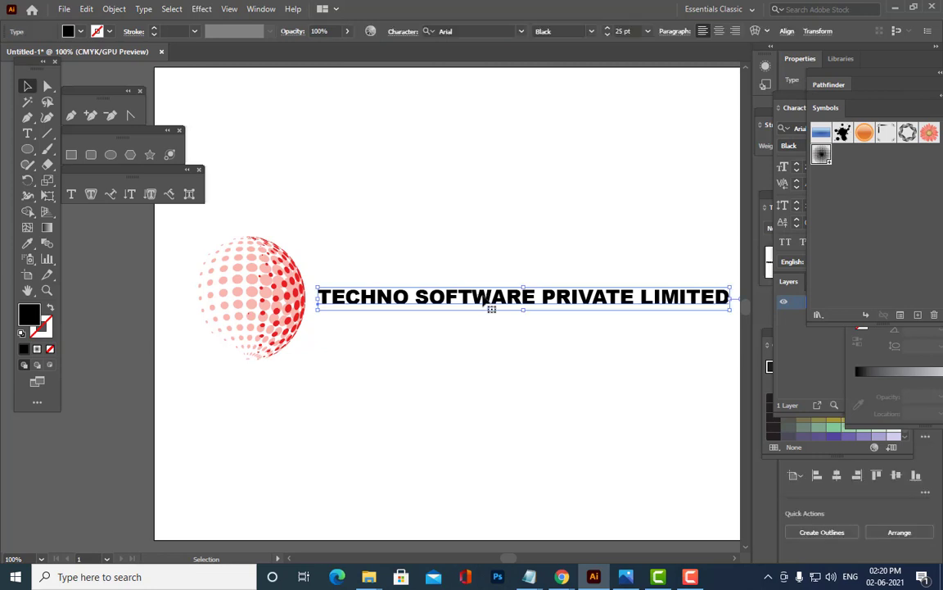
drag(492, 308, 489, 308)
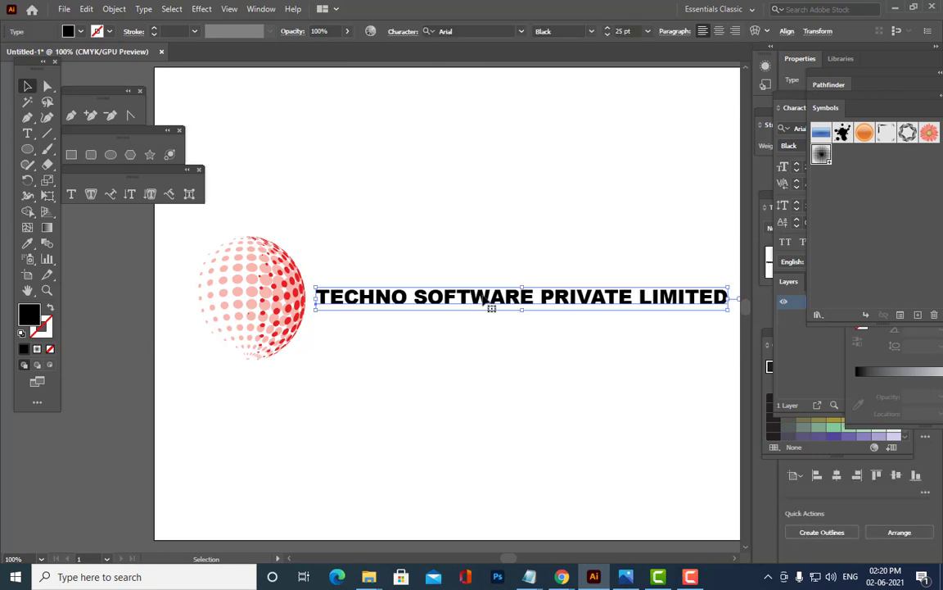
- Recolor the company name text with the bright red swatch from the Color Guide
drag(832, 85, 882, 92)
click(798, 105)
drag(798, 100, 905, 115)
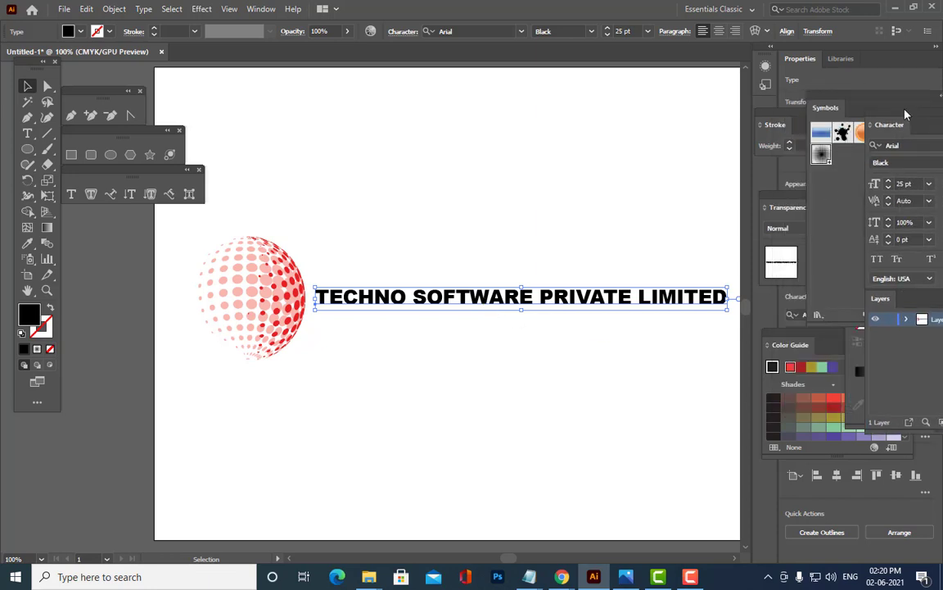
drag(783, 336, 722, 135)
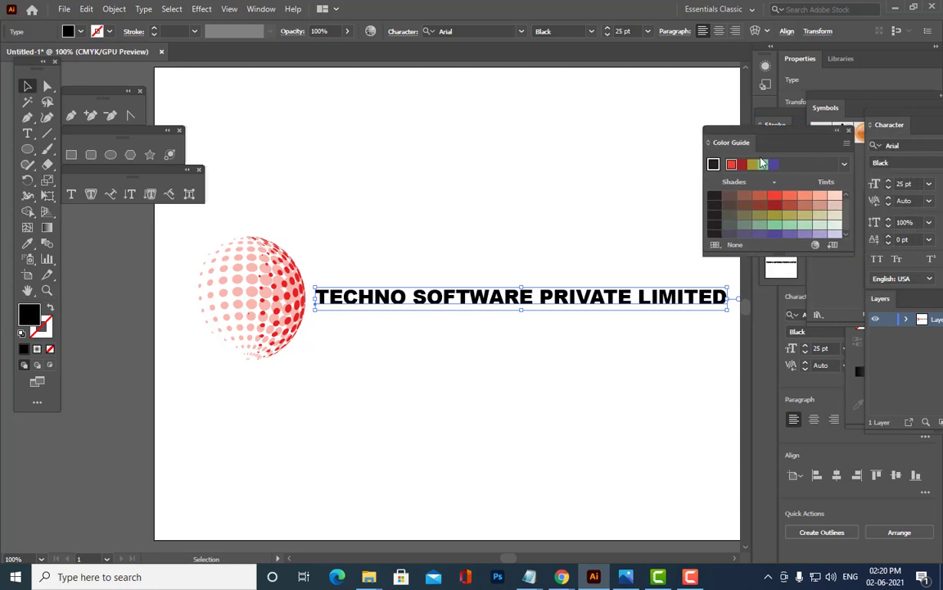
drag(850, 259, 866, 229)
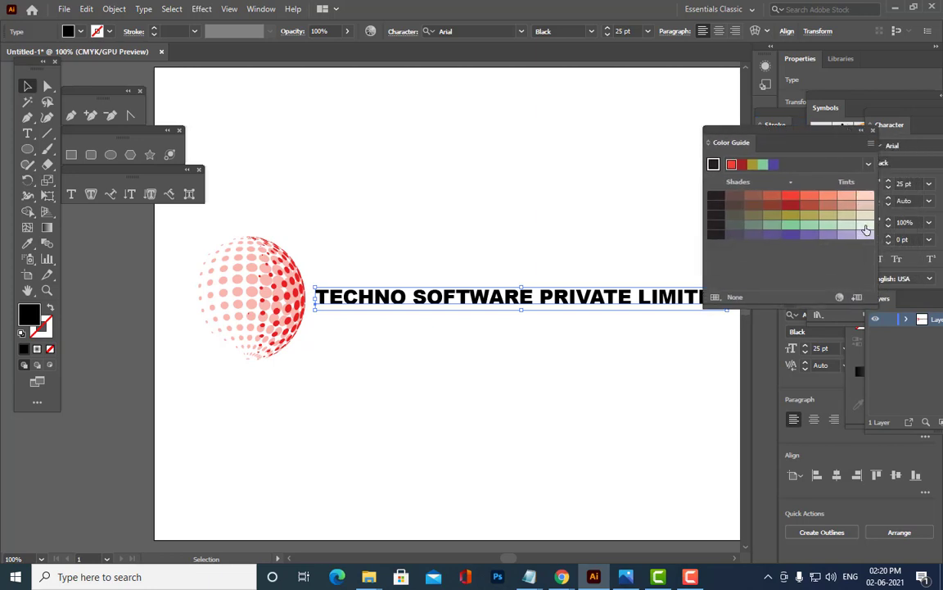
click(866, 224)
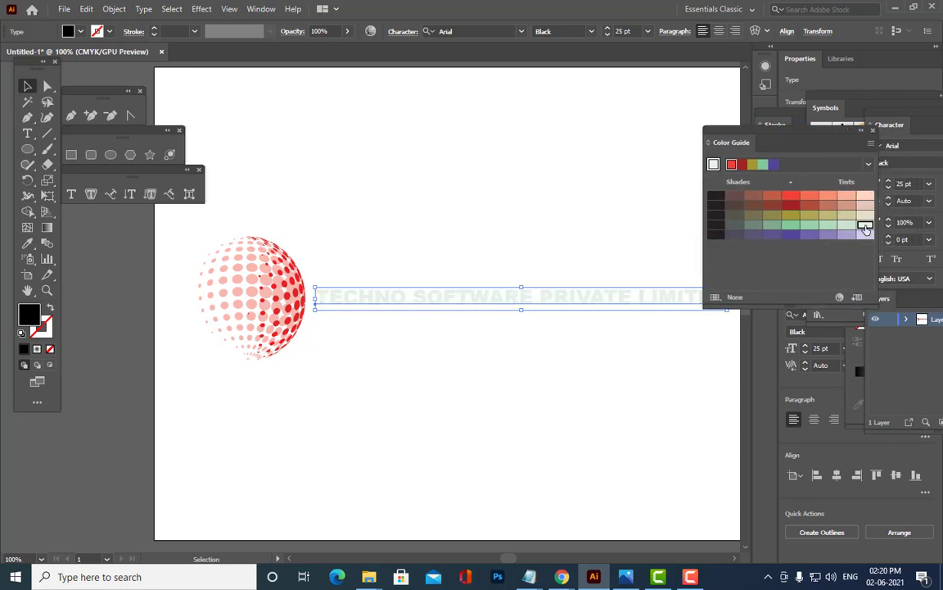
click(790, 197)
click(565, 194)
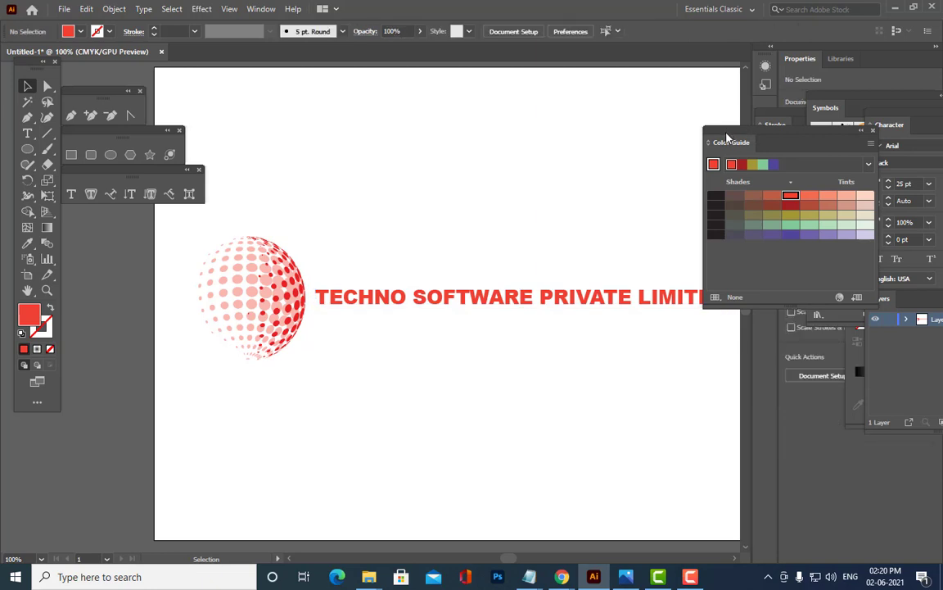
- Fine-tune the red company name's position slightly down and left beside the sphere
drag(727, 137, 827, 138)
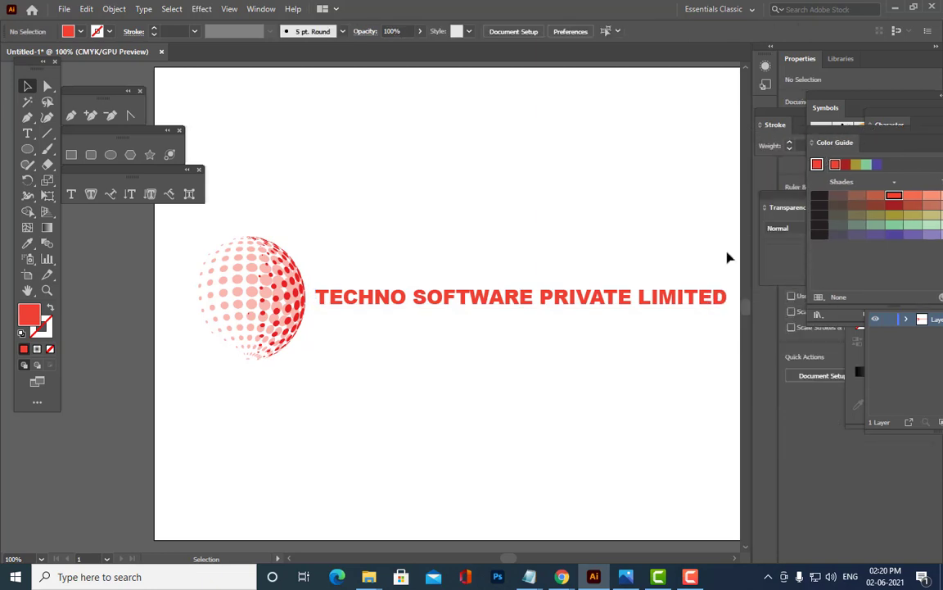
click(532, 303)
drag(532, 303, 534, 305)
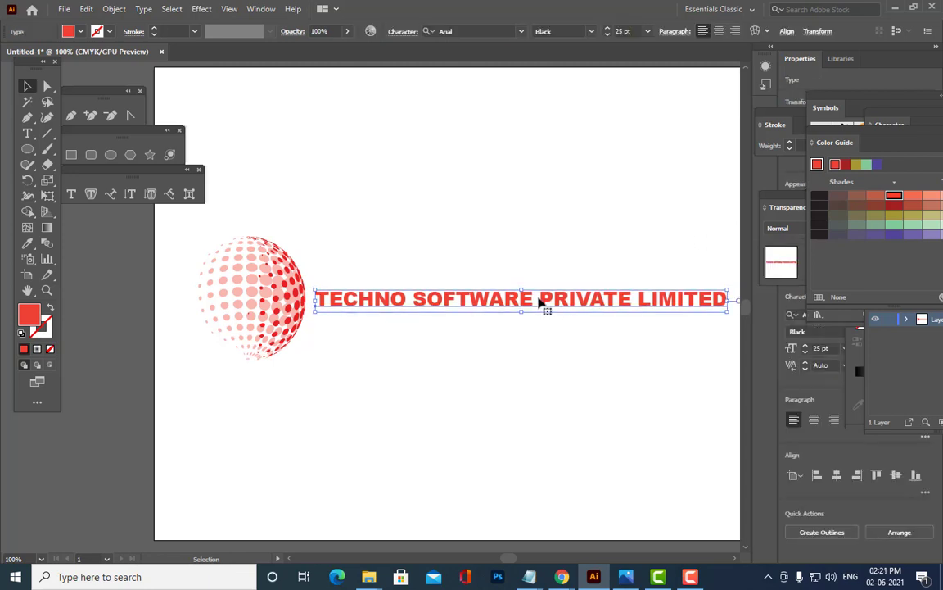
click(440, 253)
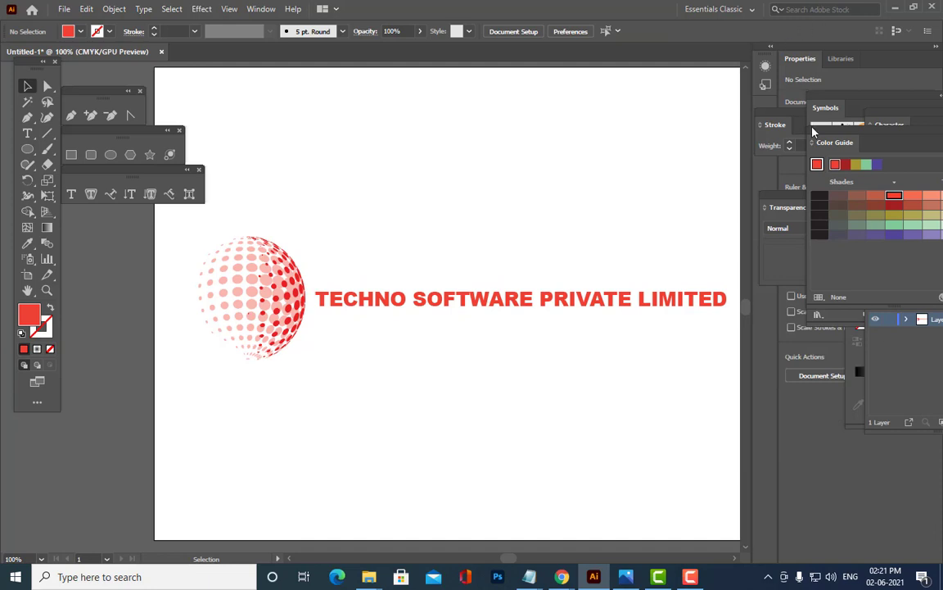
drag(509, 303, 510, 302)
click(539, 362)
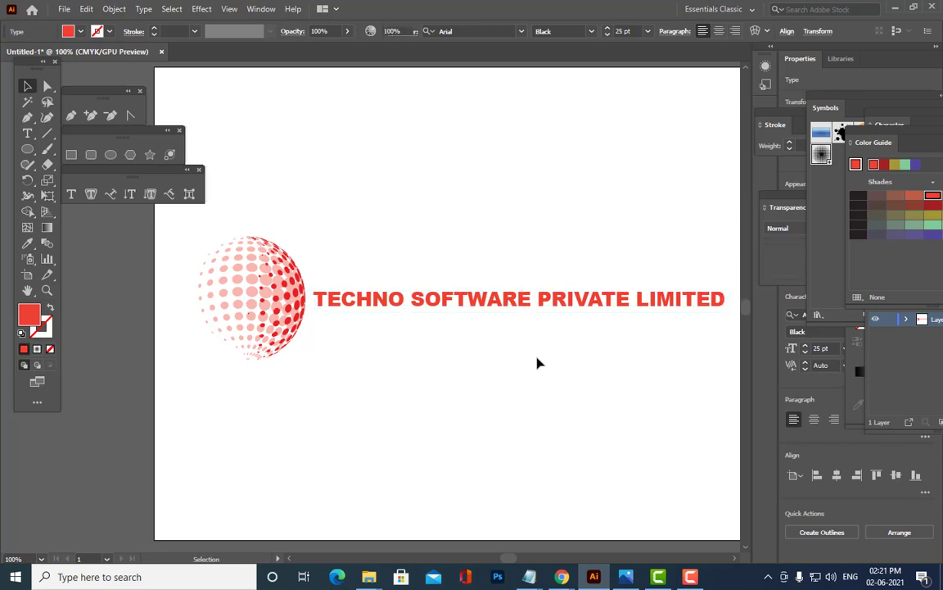
click(507, 303)
right_click(508, 303)
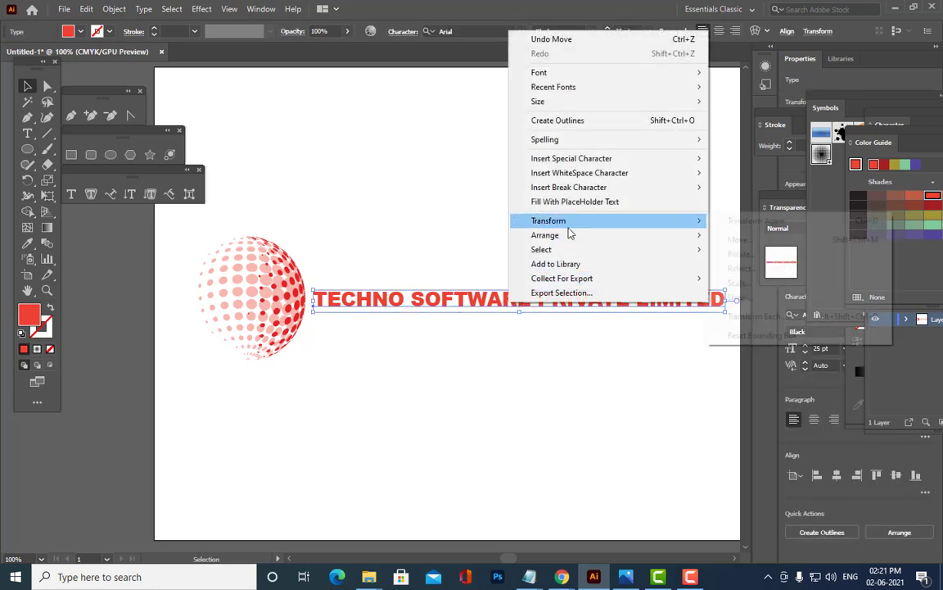
mouse_move(587, 228)
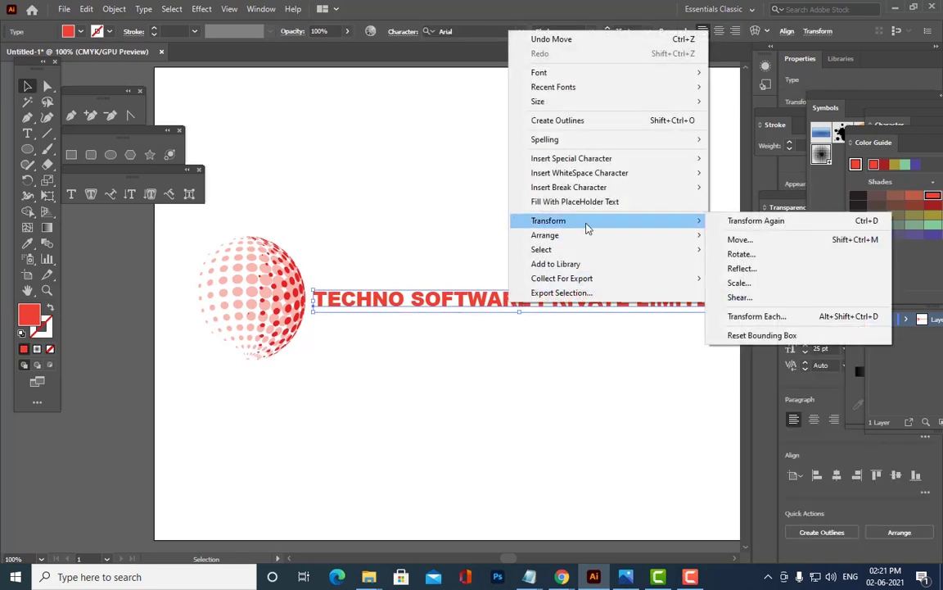
click(766, 298)
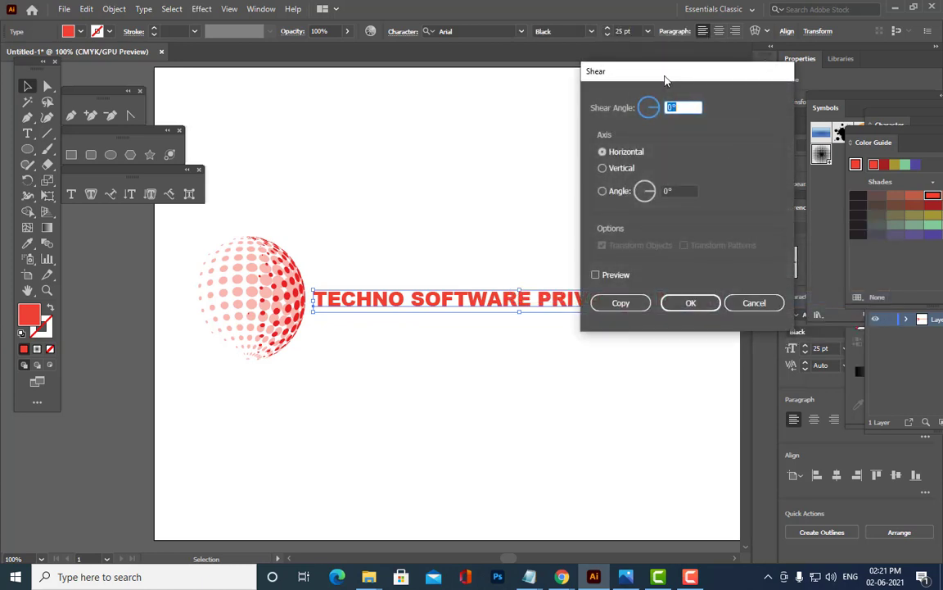
drag(665, 80, 689, 39)
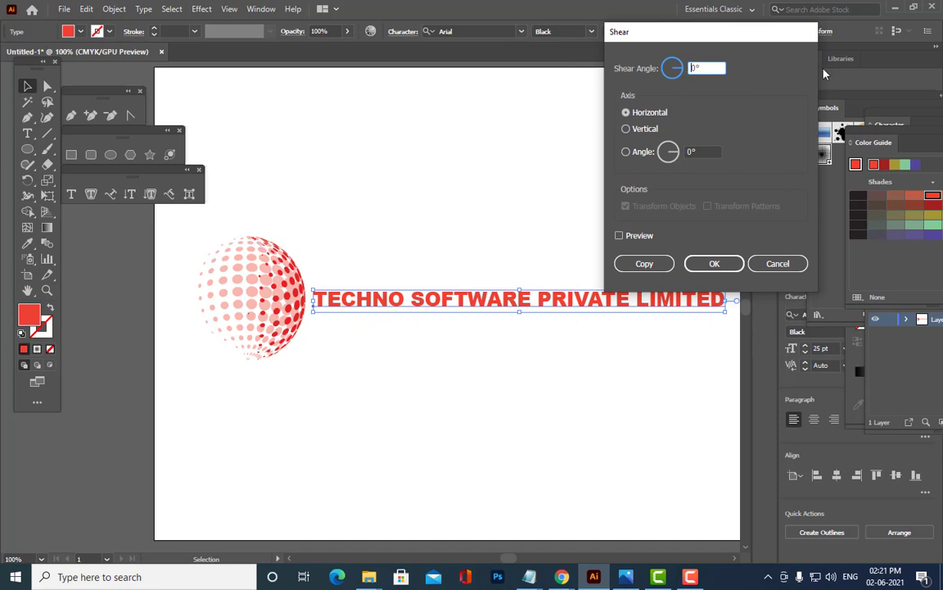
click(771, 267)
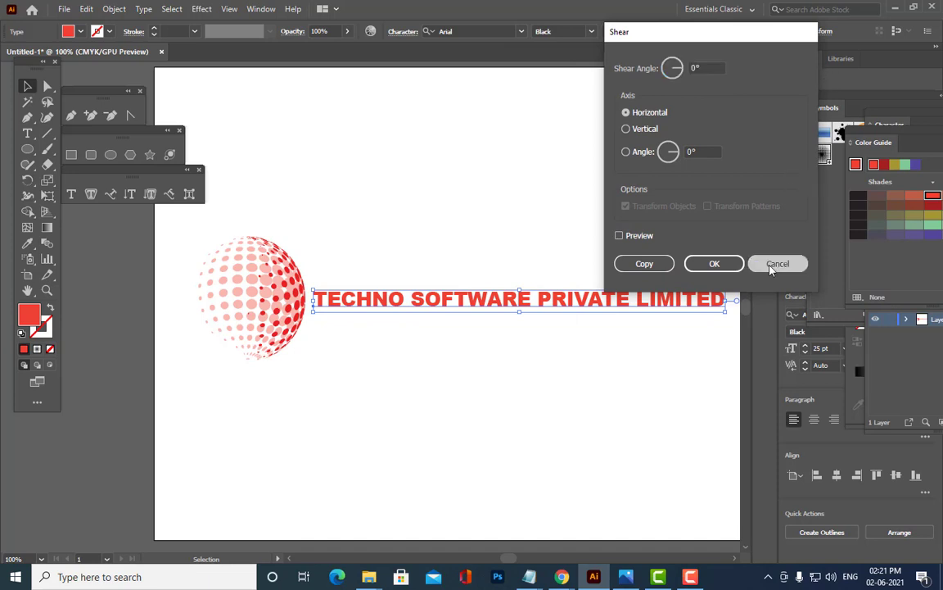
- Shear the company name text by 30° along the horizontal axis, with the preview turned on
right_click(527, 299)
mouse_move(617, 213)
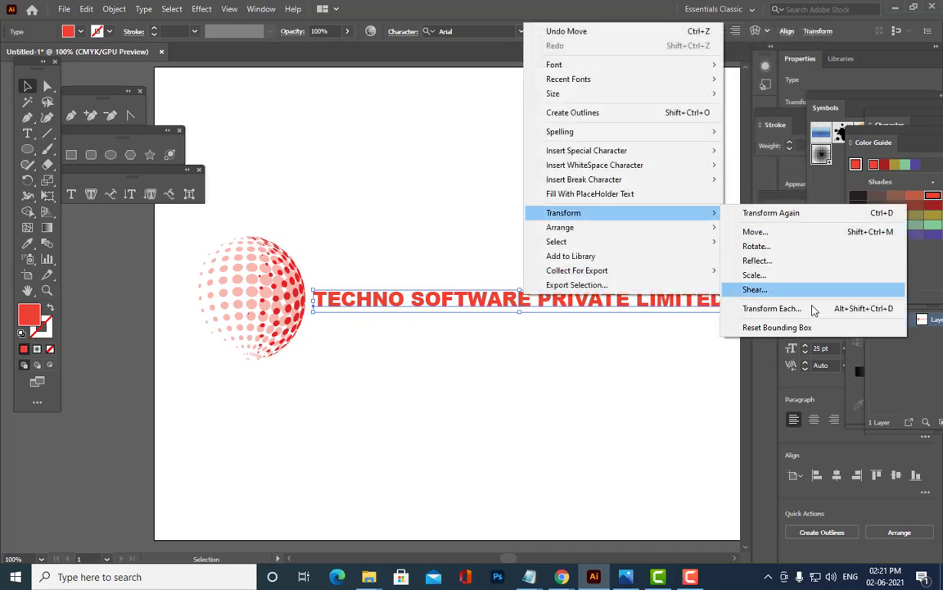
click(810, 290)
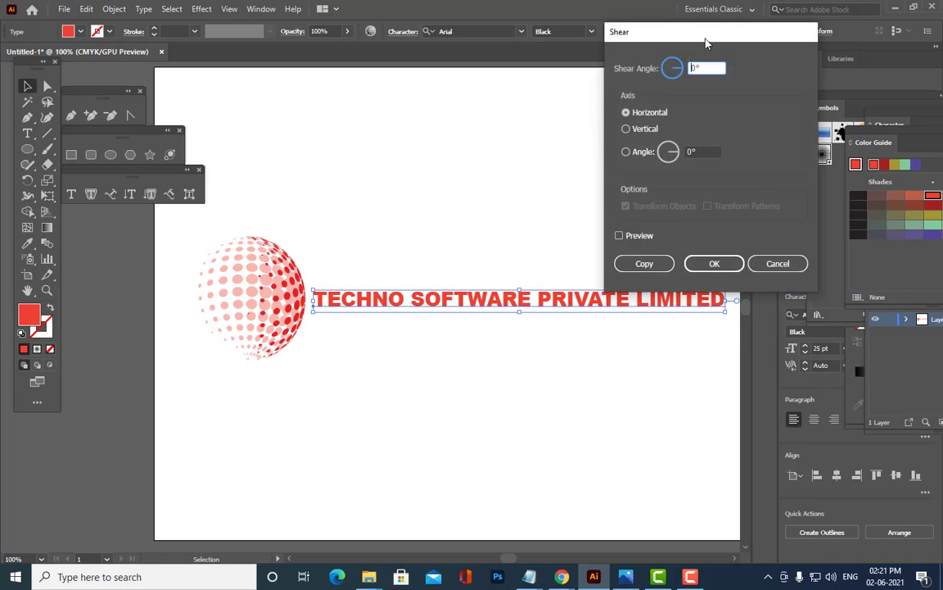
drag(706, 43, 682, 23)
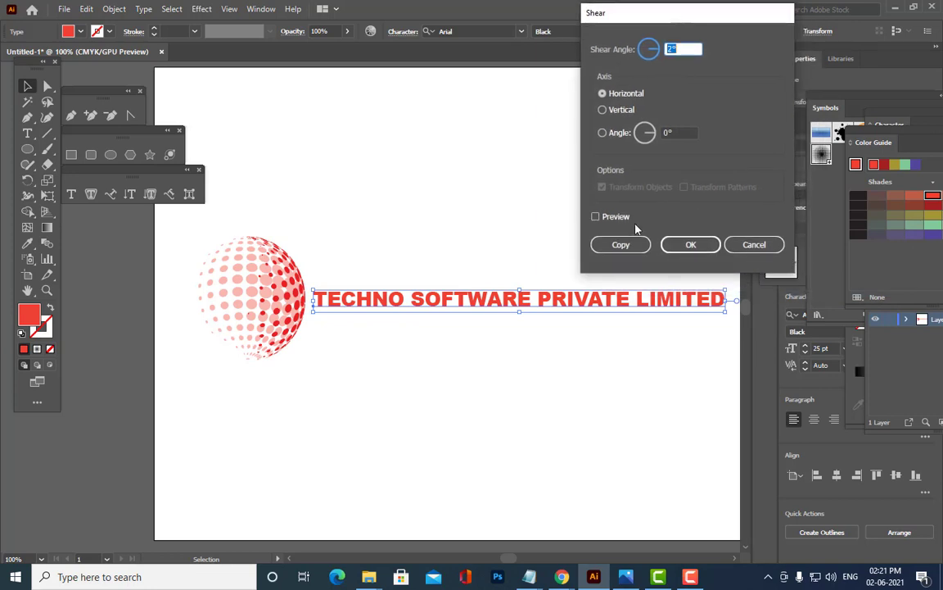
click(596, 217)
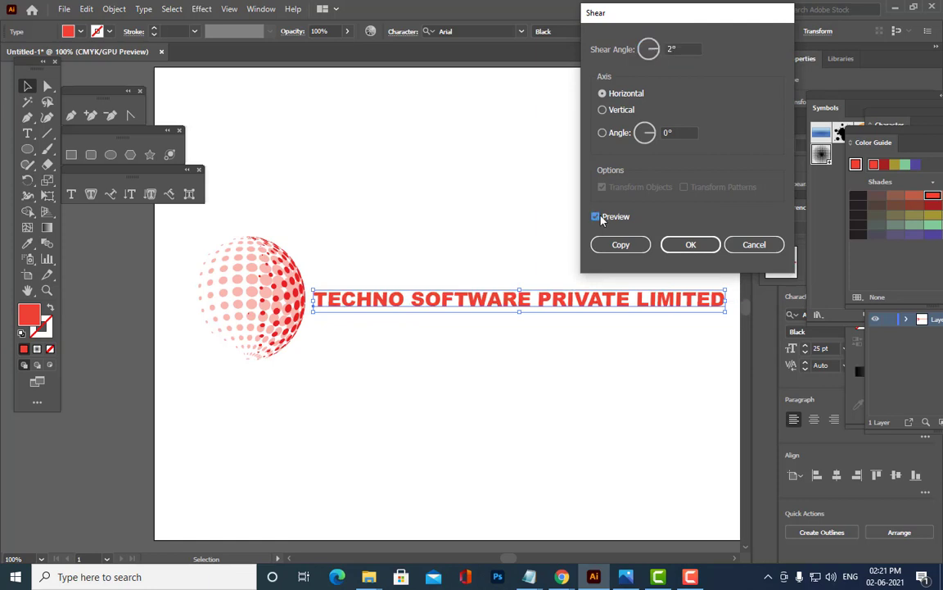
click(668, 49)
text(1)
key(Tab)
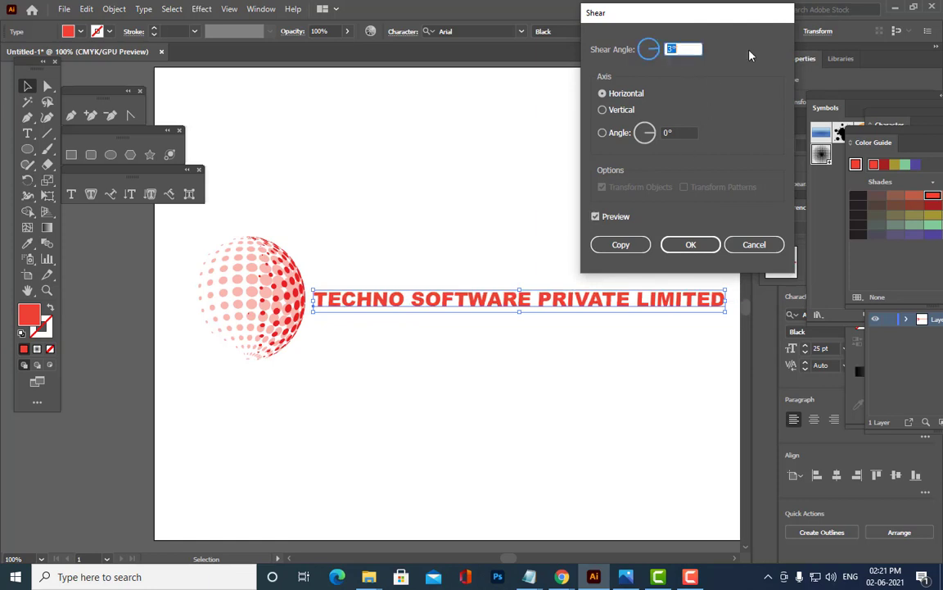
key(Up)
key(Up)
key(Up)
key(Up)
key(Up)
key(Up)
key(Up)
key(Up)
key(Up)
key(Up)
key(Up)
key(Up)
key(Up)
key(Up)
key(Up)
key(Up)
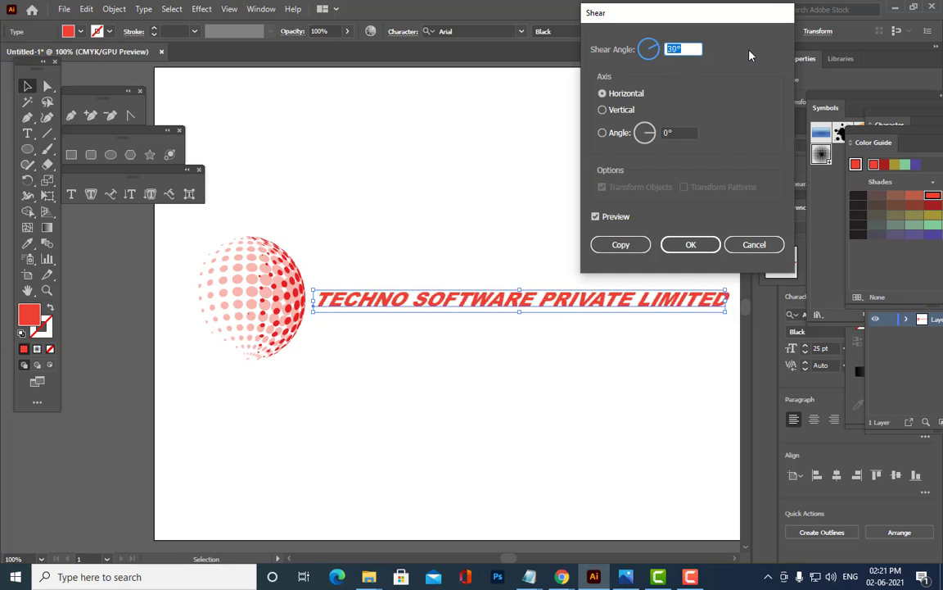
key(Down)
key(Down)
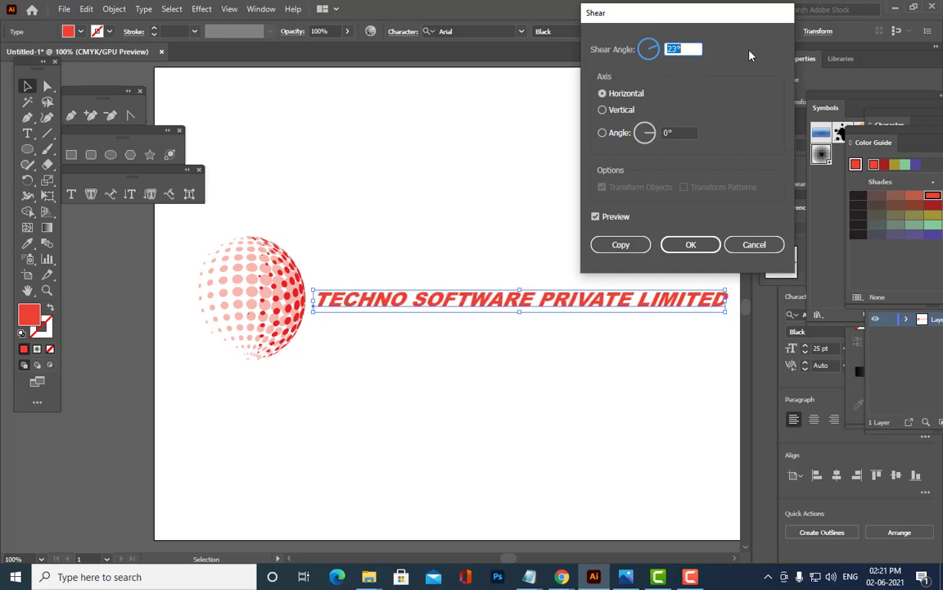
key(Up)
key(Up)
key(Up)
key(Up)
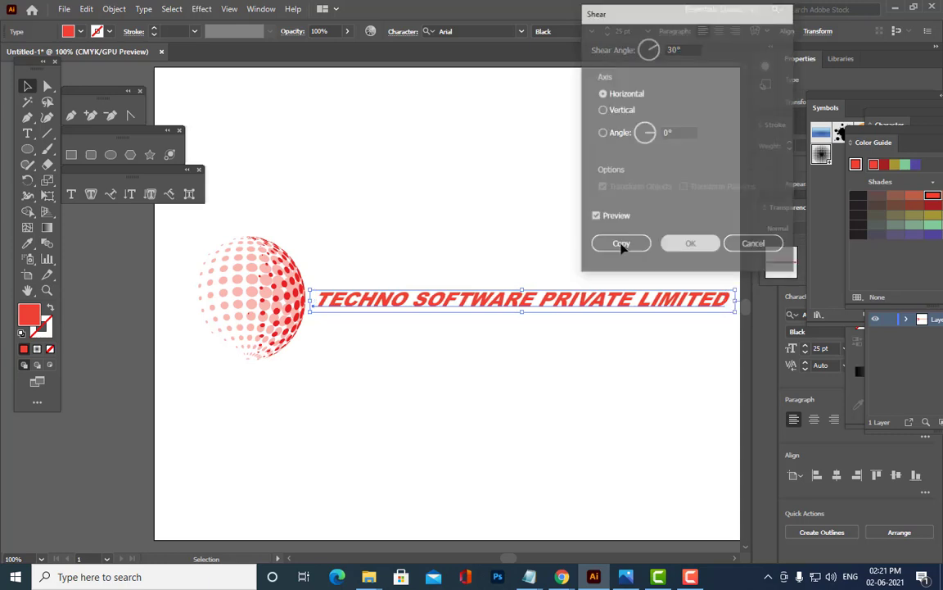
key(Return)
click(513, 245)
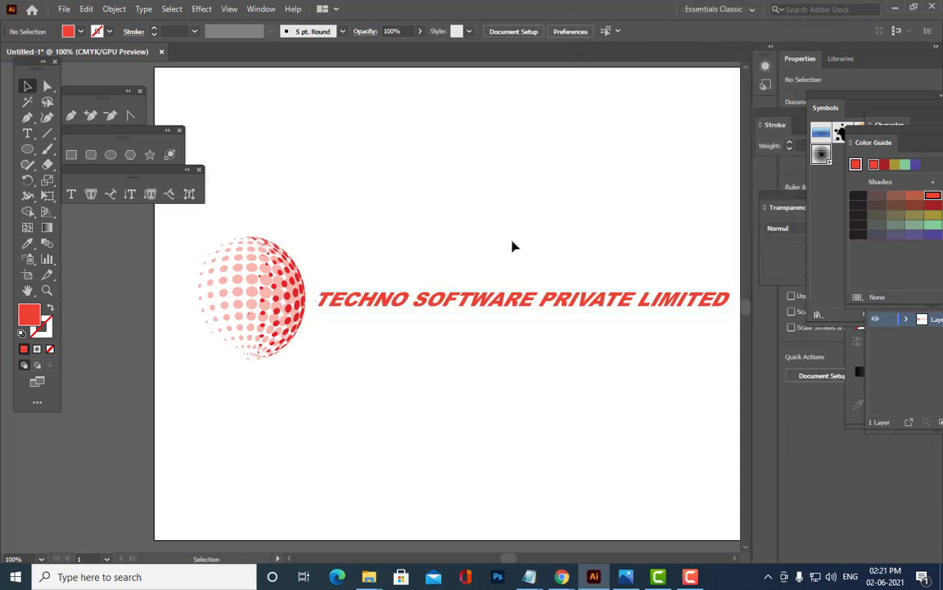
- Nudge the slanted company name text slightly left, closer to the sphere, and deselect it
key(ctrl+minus)
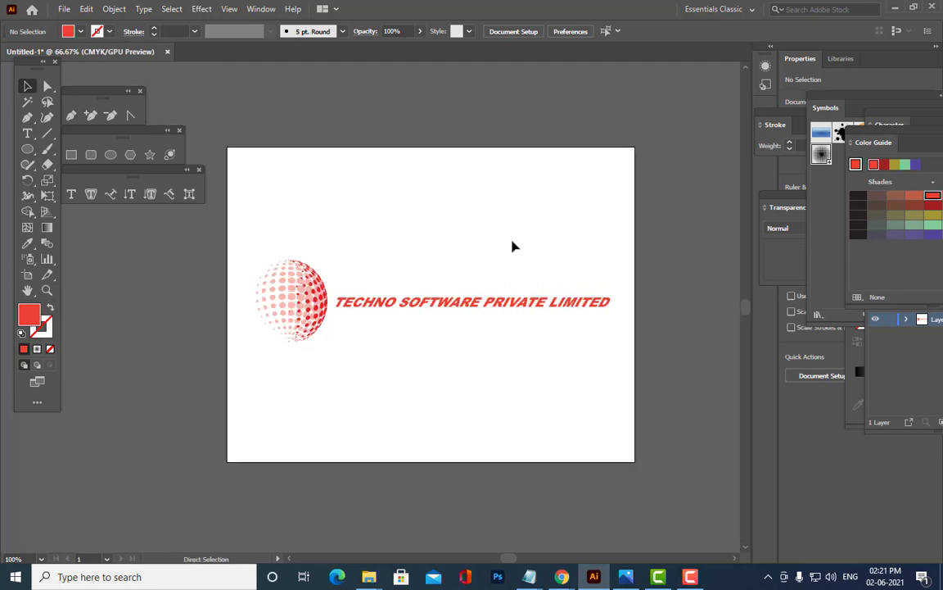
key(ctrl+plus)
click(517, 304)
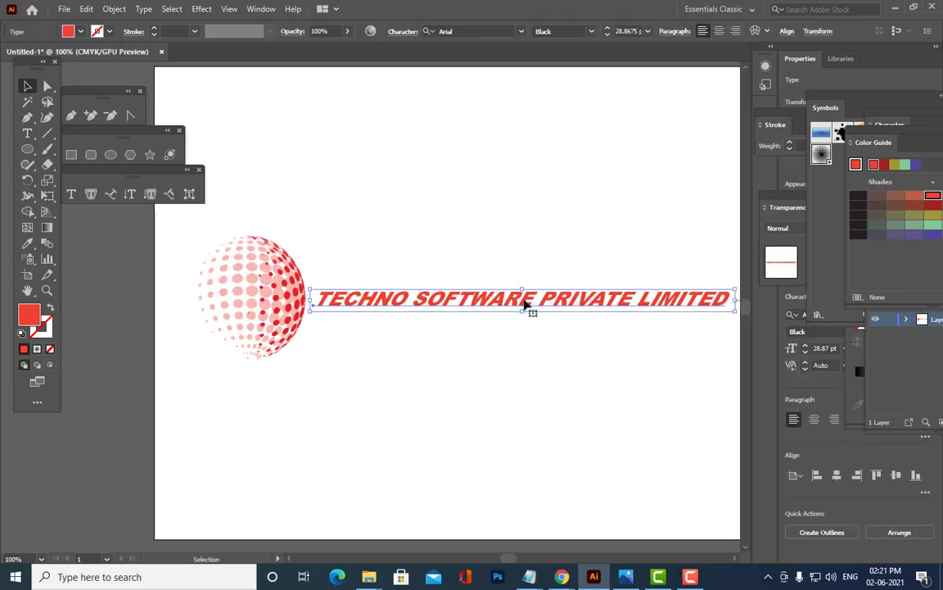
drag(525, 303, 523, 304)
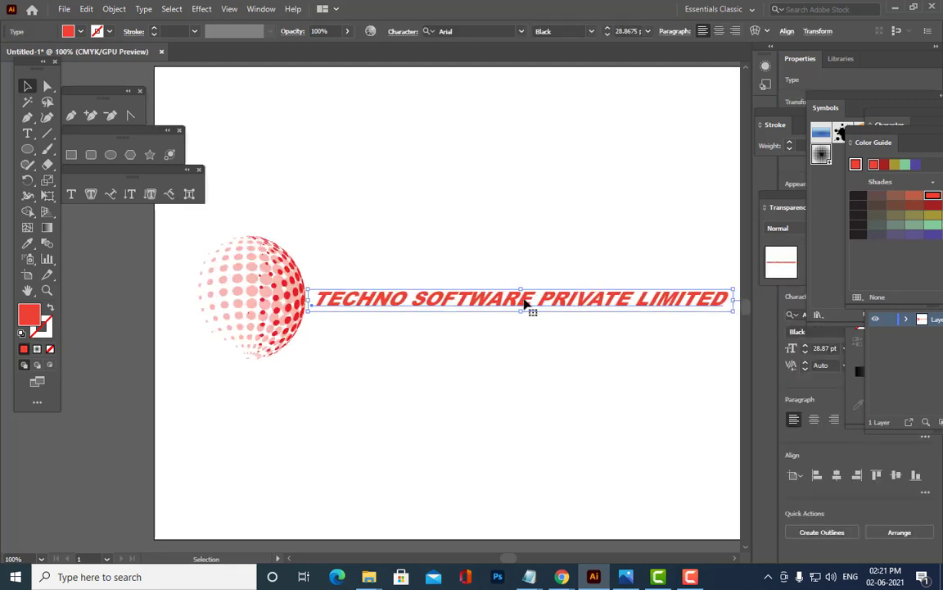
click(533, 254)
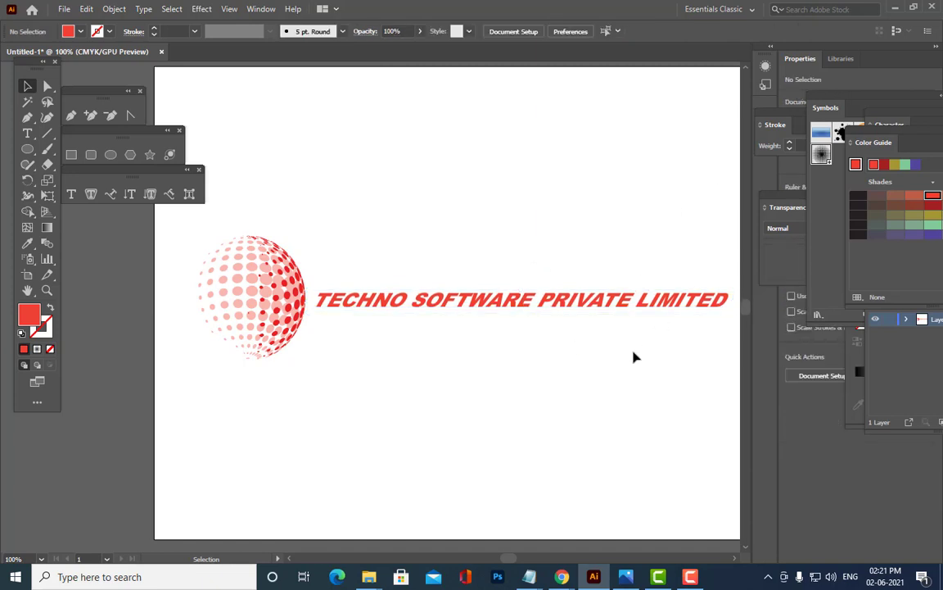
- Add the tagline "reaching great heights..." as a new text line just below the company name
click(27, 133)
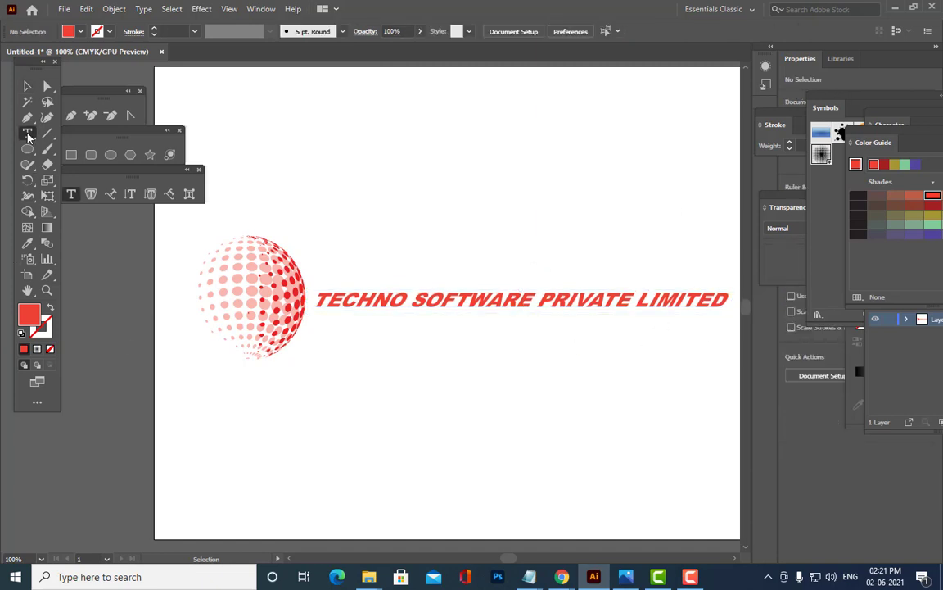
click(427, 333)
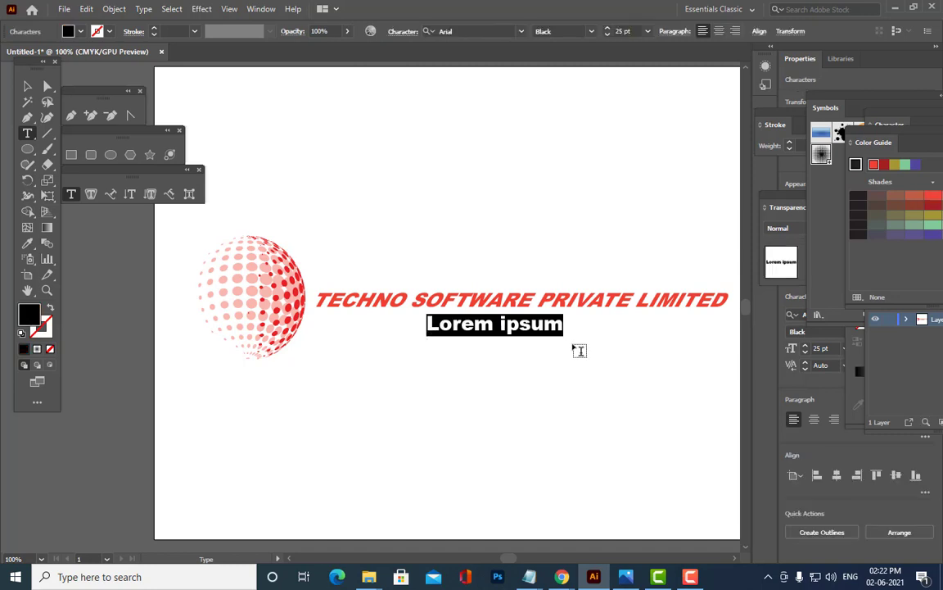
key(BackSpace)
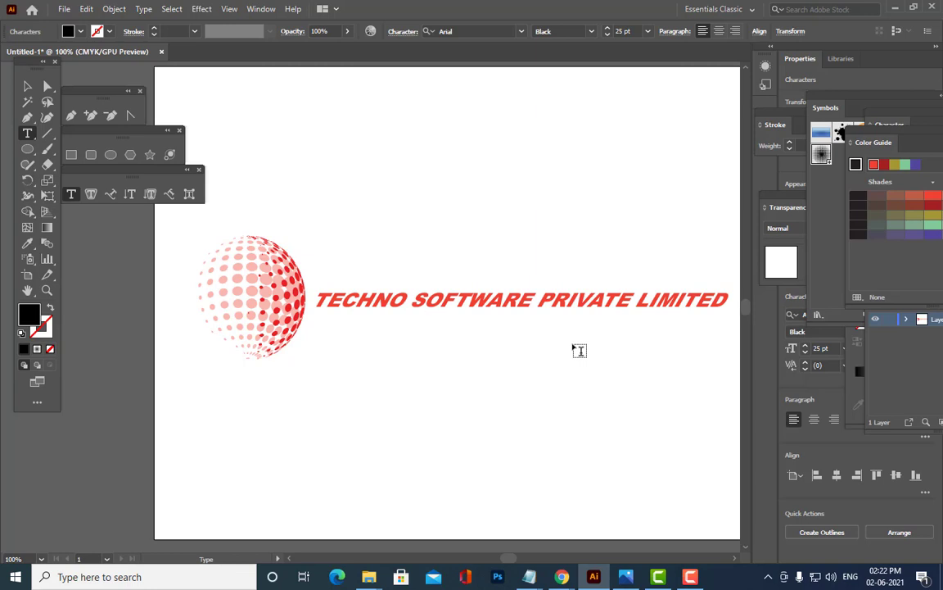
text(RE)
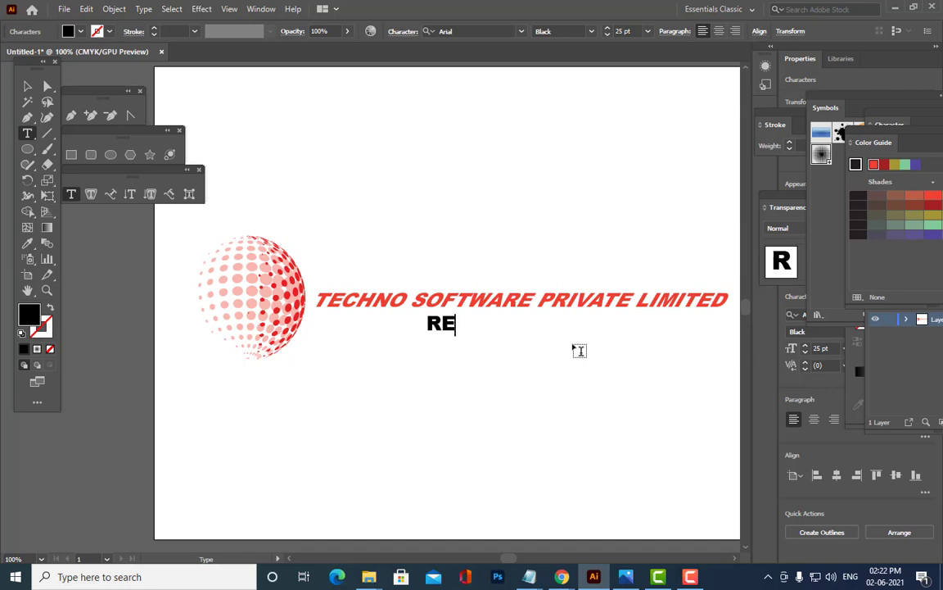
key(BackSpace)
key(BackSpace)
text(reaching g)
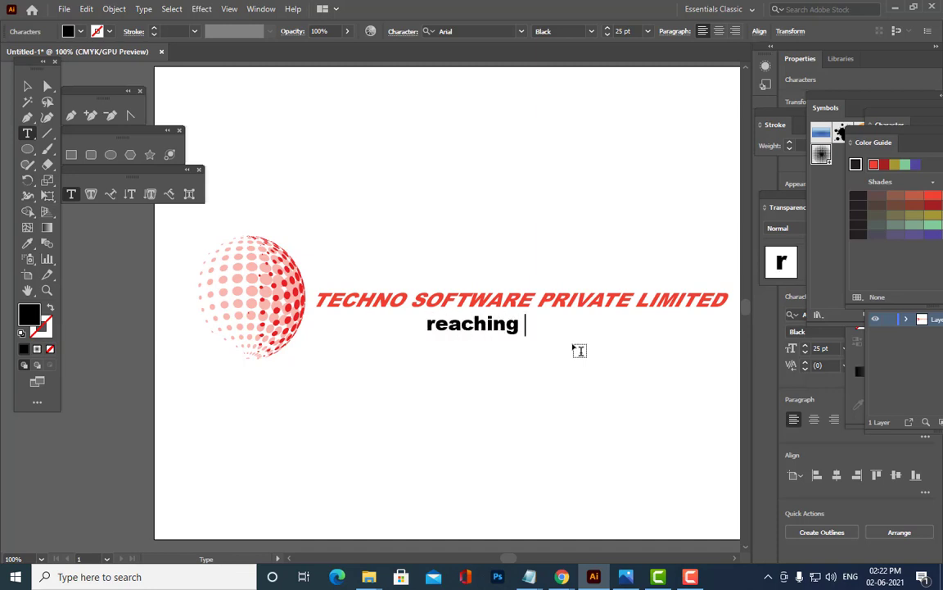
text(great heights)
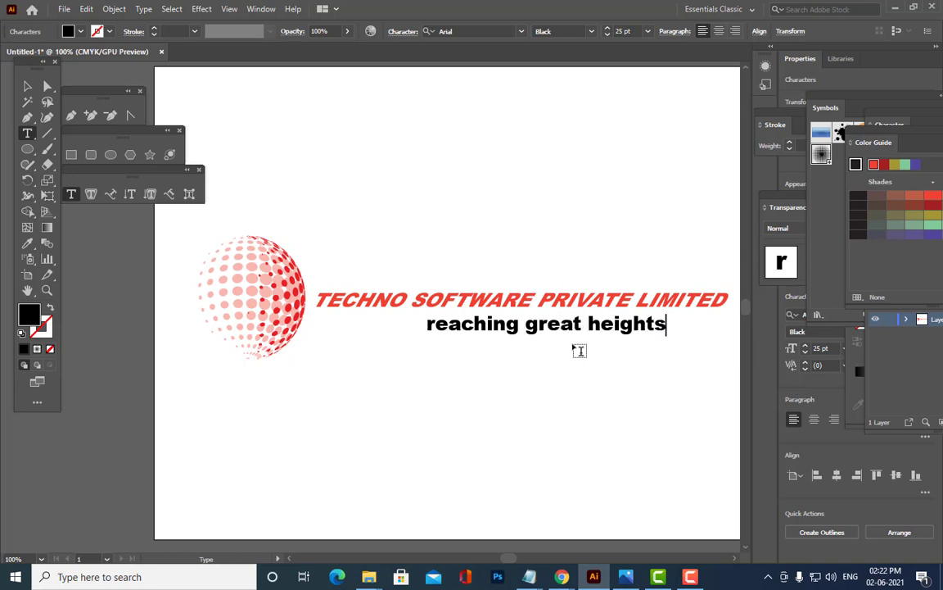
text(...)
- Set the whole tagline in the French Script MT font
drag(688, 325, 409, 317)
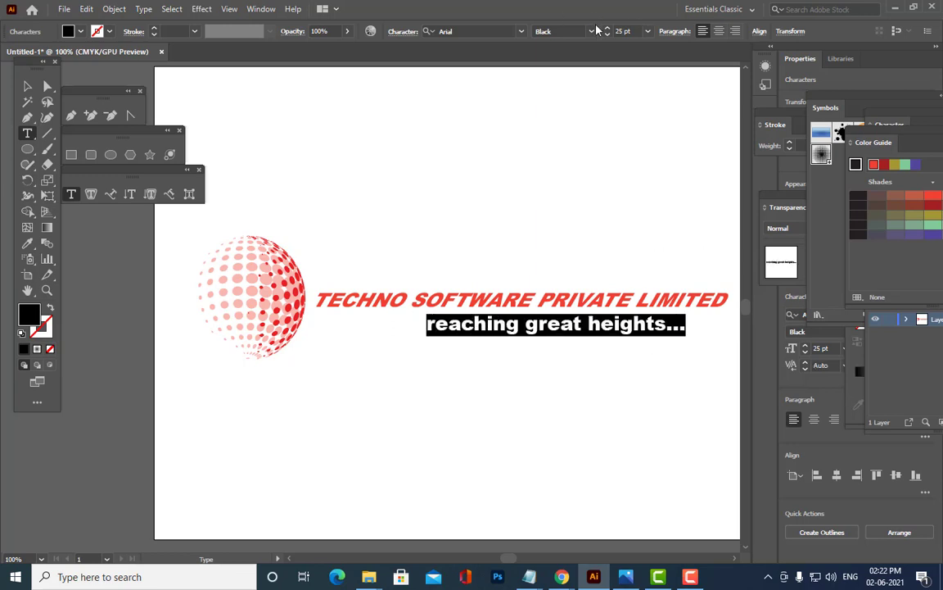
click(494, 33)
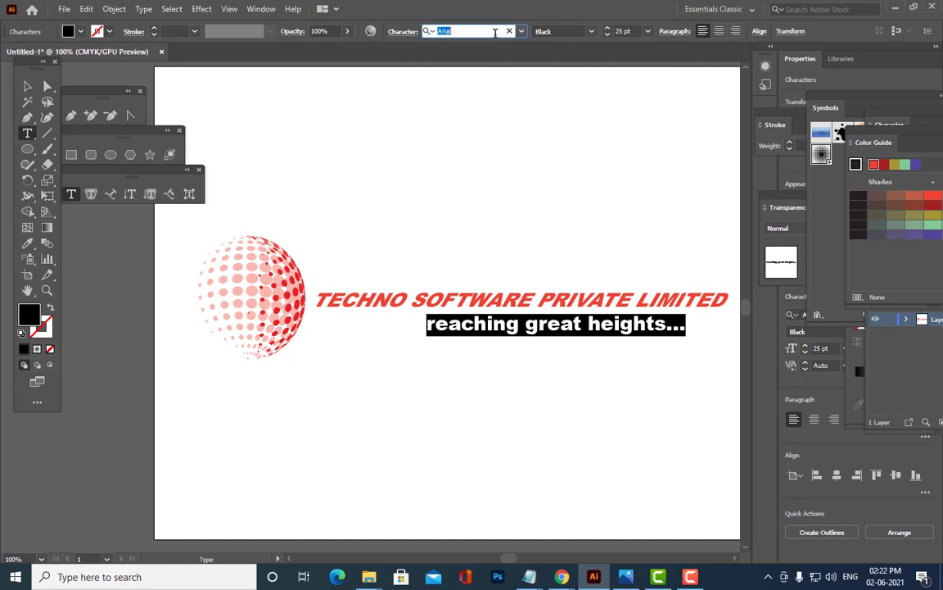
click(522, 32)
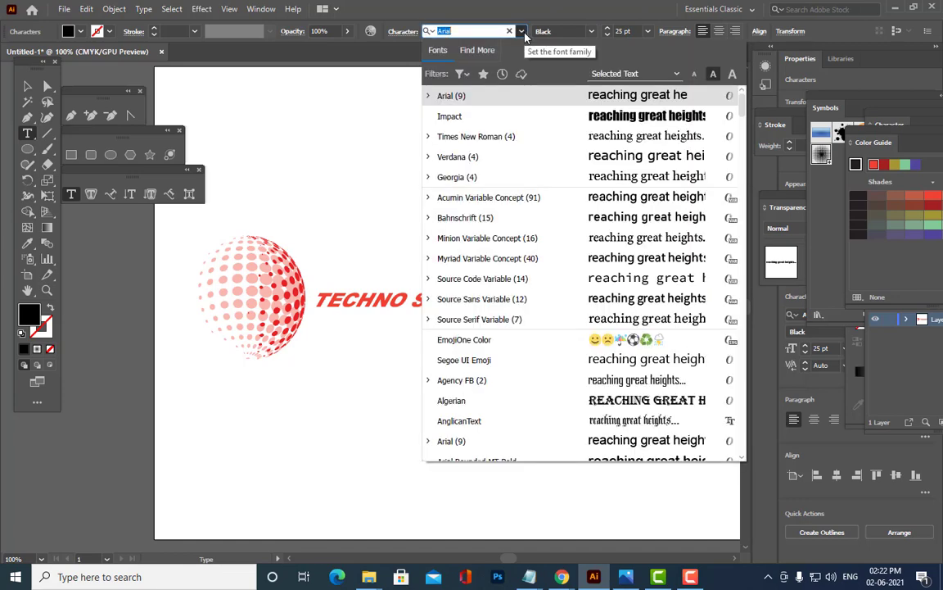
scroll(553, 184, down, 12)
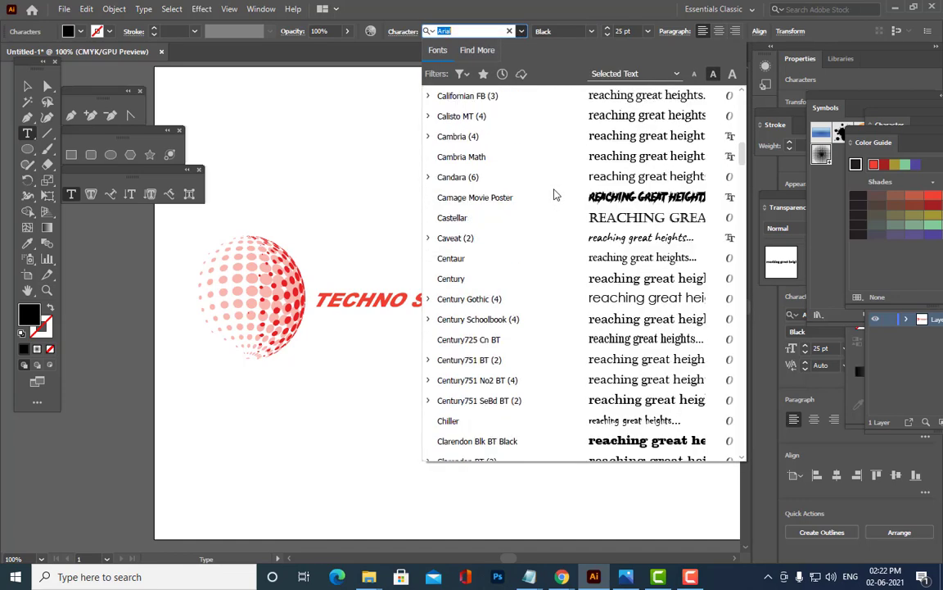
scroll(554, 194, down, 18)
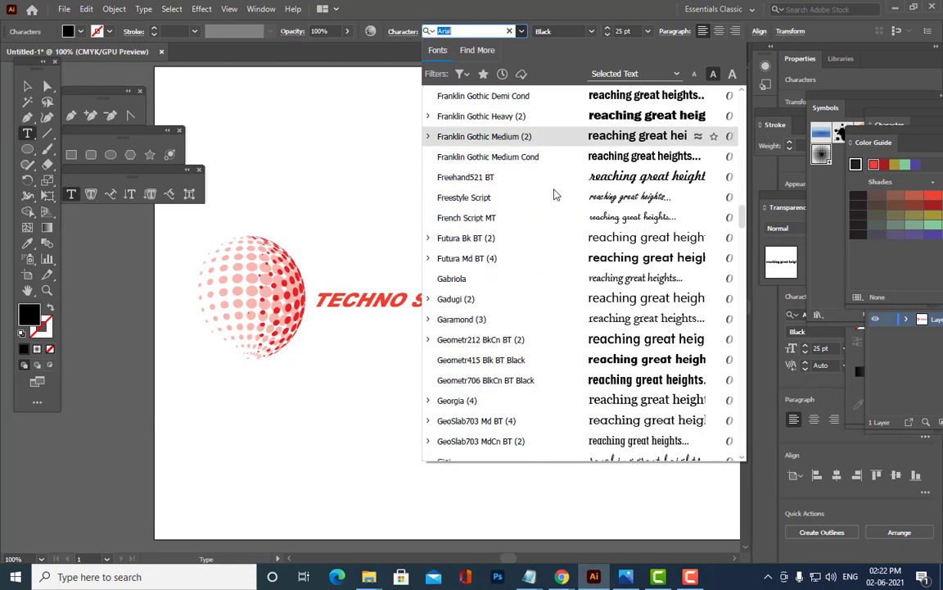
scroll(554, 194, down, 2)
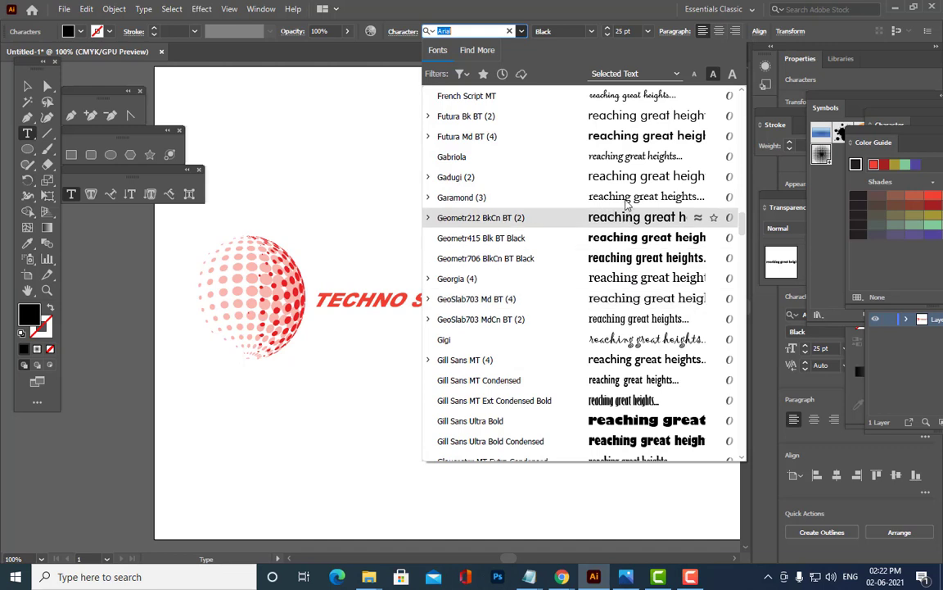
click(643, 98)
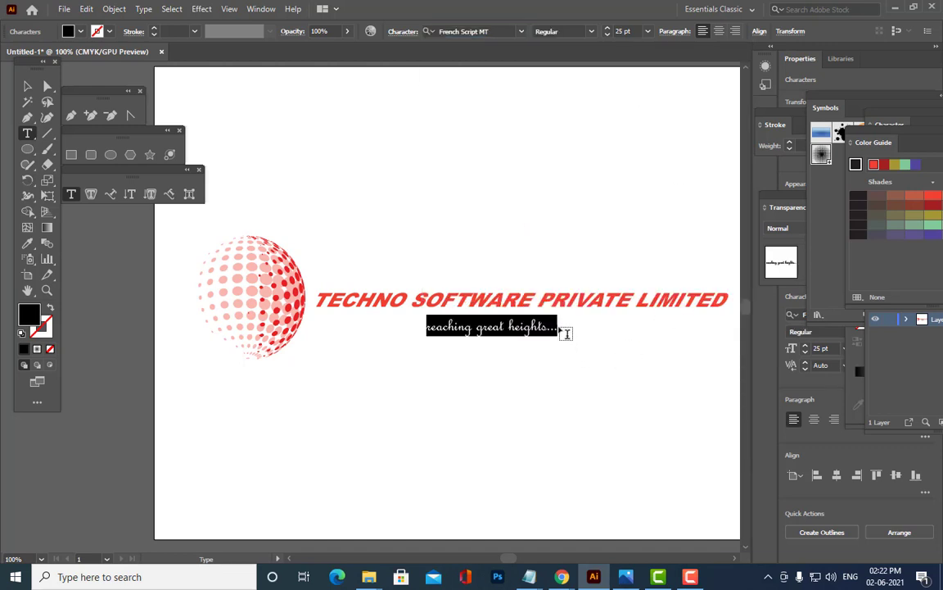
- Increase the font size of the selected tagline to 41 pt
key(ctrl+shift+period)
key(ctrl+shift+period)
key(ctrl+shift+period)
key(ctrl+shift+period)
key(ctrl+shift+period)
key(ctrl+shift+period)
key(ctrl+shift+period)
key(ctrl+shift+period)
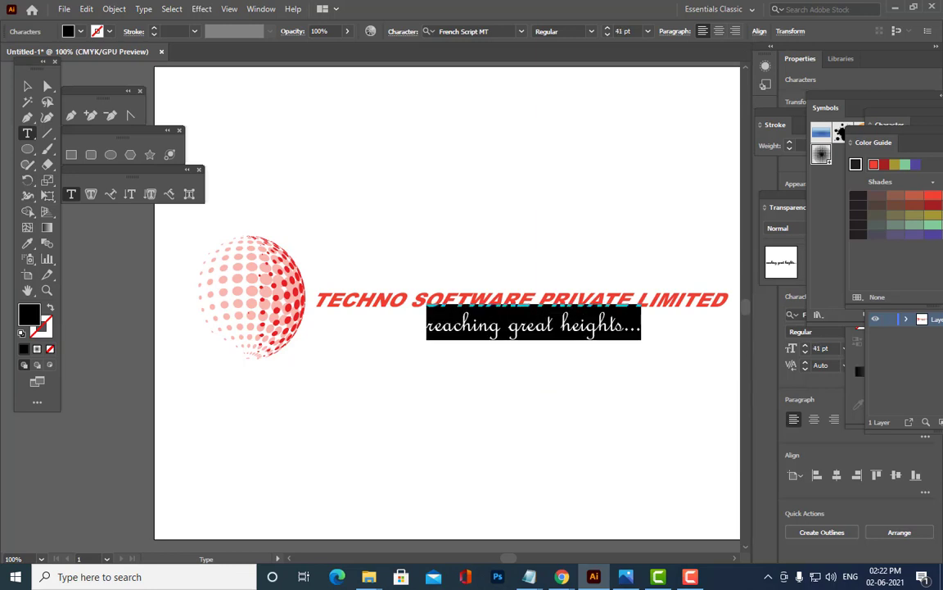
- Find the Monotype Corsiva font by searching for "mono" and apply it to the tagline
click(521, 32)
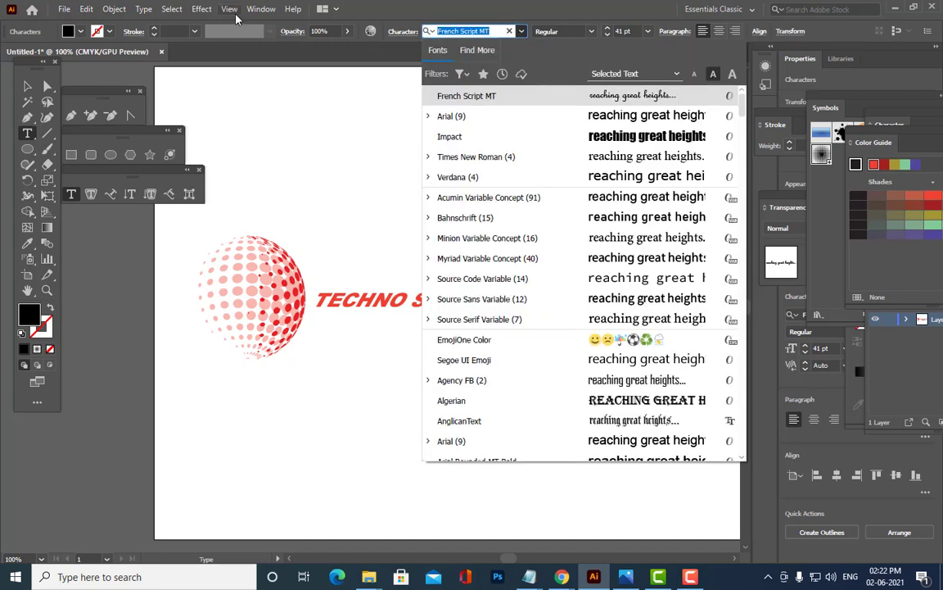
text(mono)
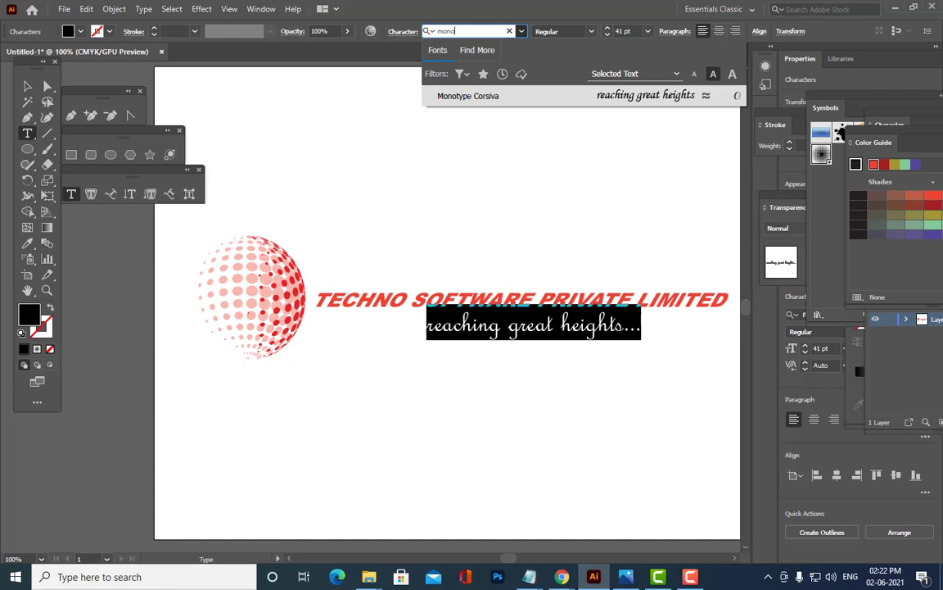
click(446, 96)
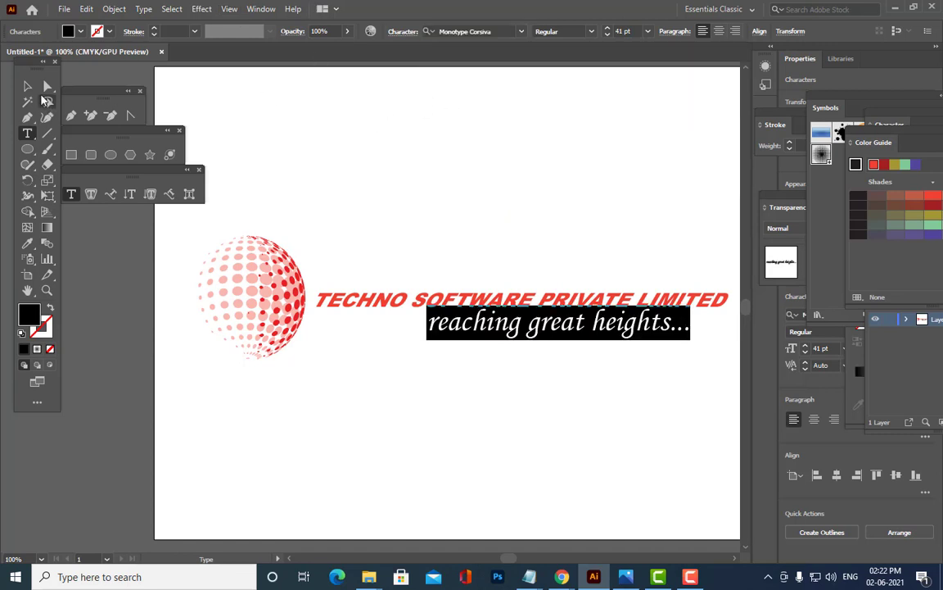
- Move the tagline slightly down, away from the company name, and keep its font style at Regular
click(27, 85)
drag(636, 332, 624, 337)
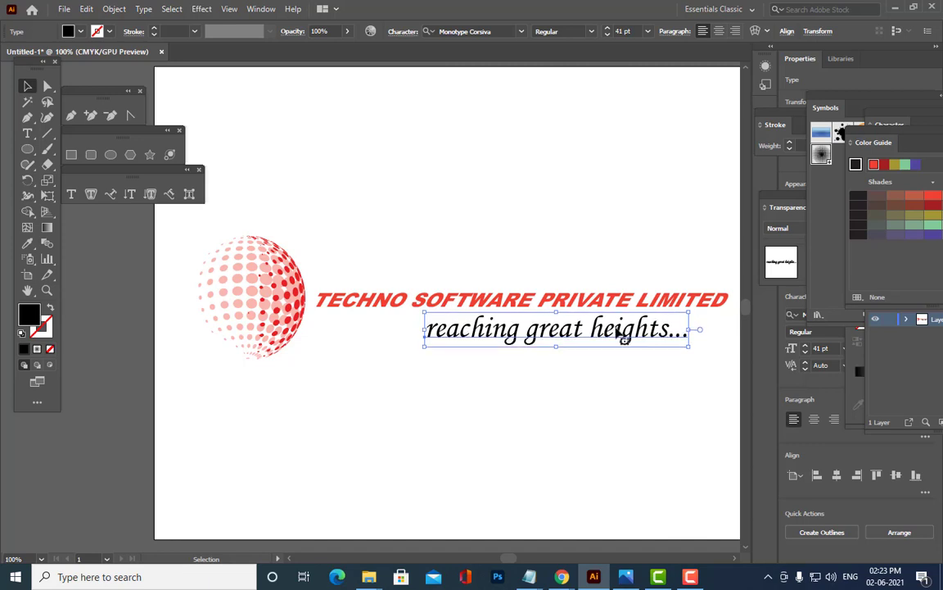
click(591, 31)
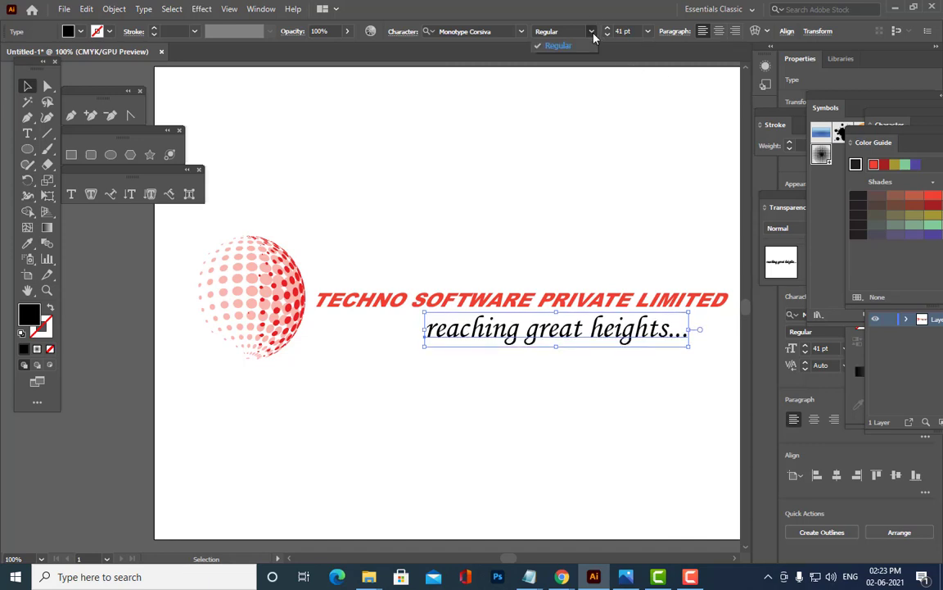
click(558, 45)
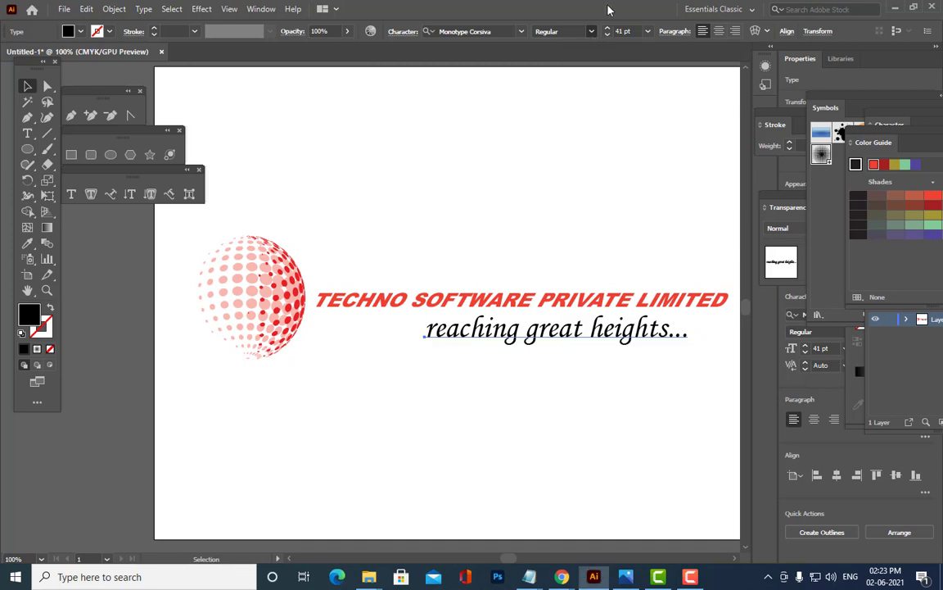
- Shear the tagline by 20° along the horizontal axis
right_click(626, 339)
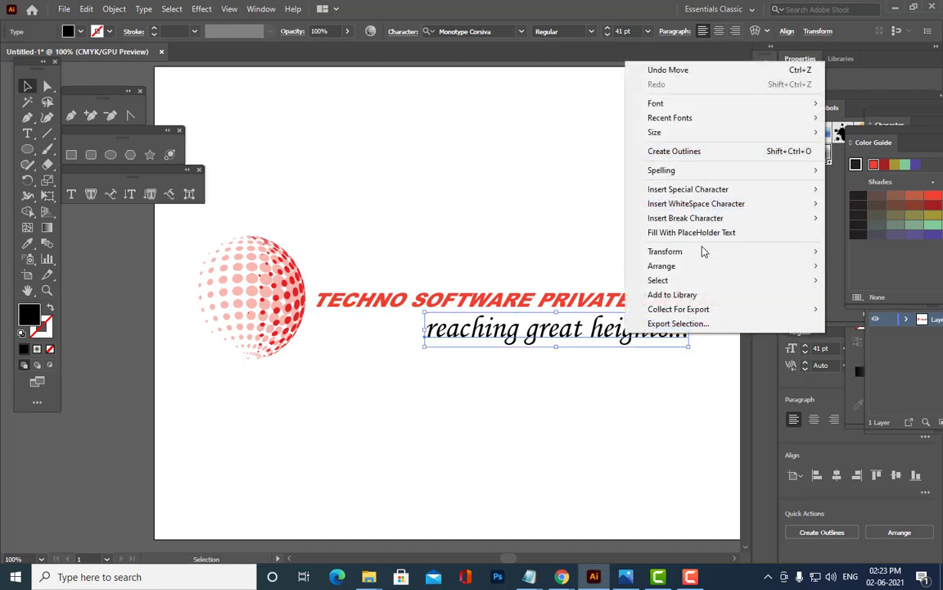
mouse_move(701, 254)
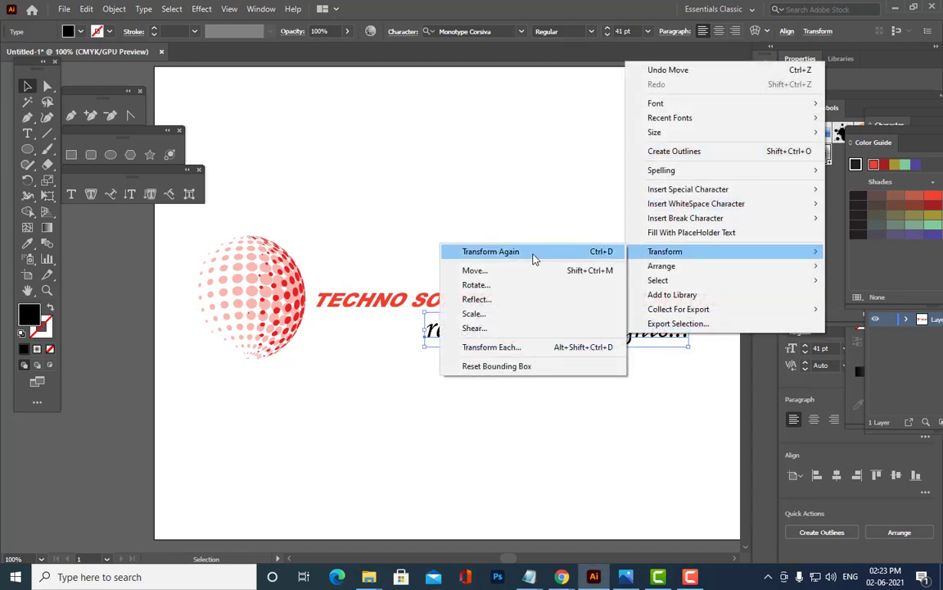
click(503, 329)
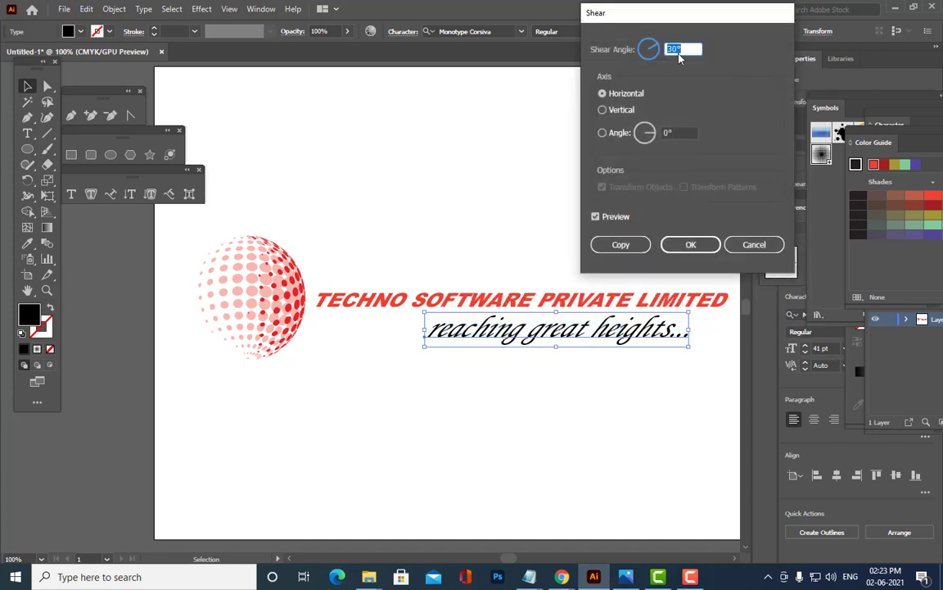
click(673, 49)
key(BackSpace)
text(2)
key(Tab)
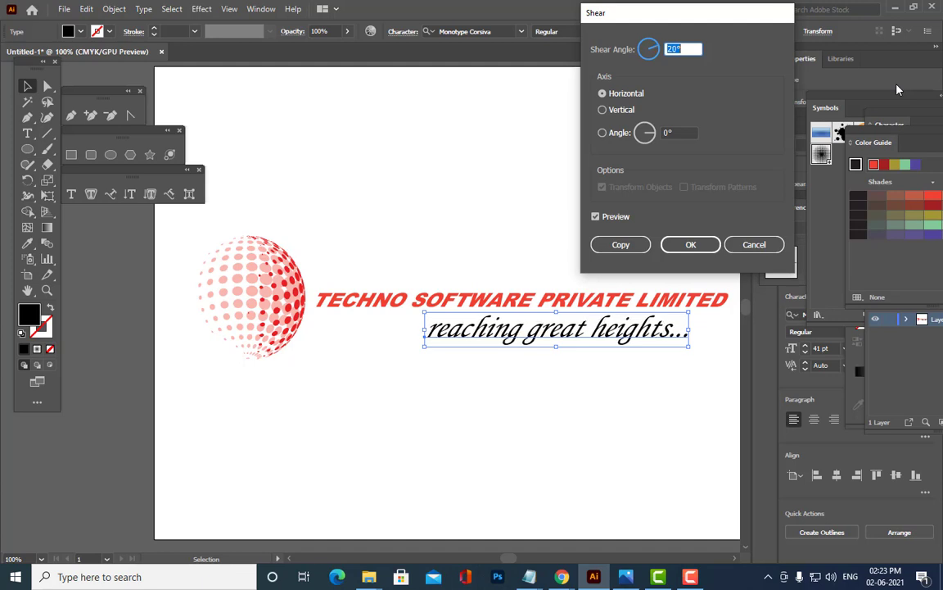
key(Down)
key(Down)
key(Down)
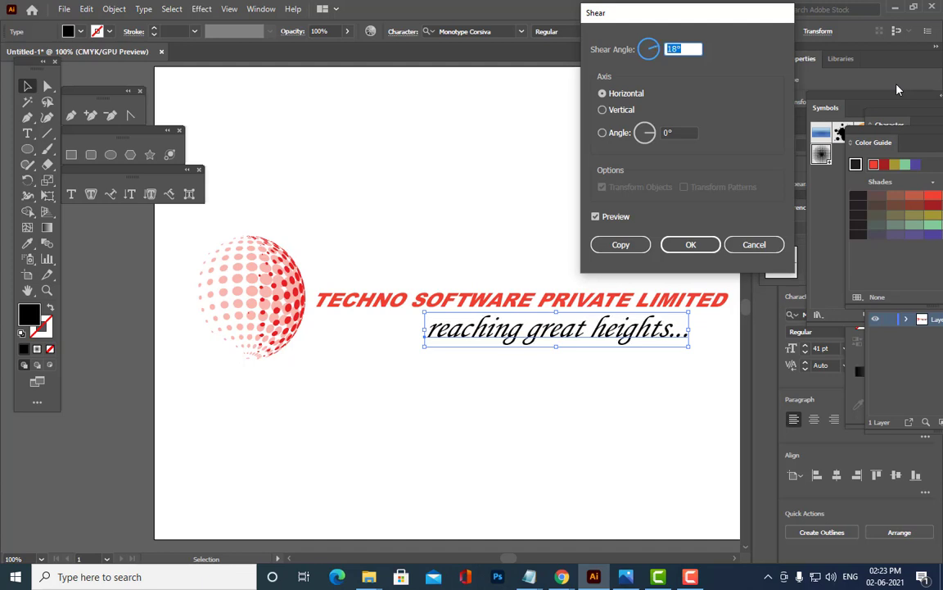
key(Up)
key(Up)
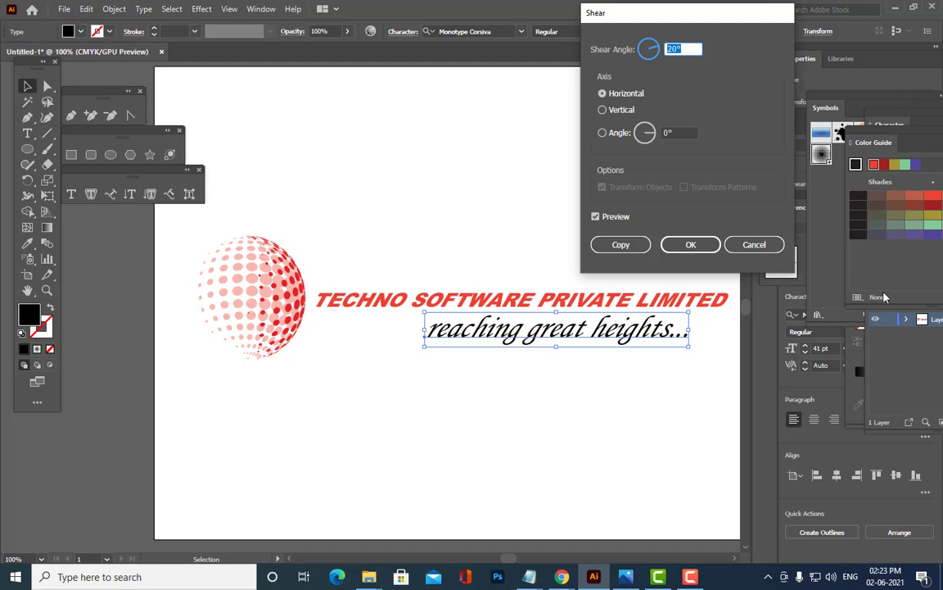
click(693, 245)
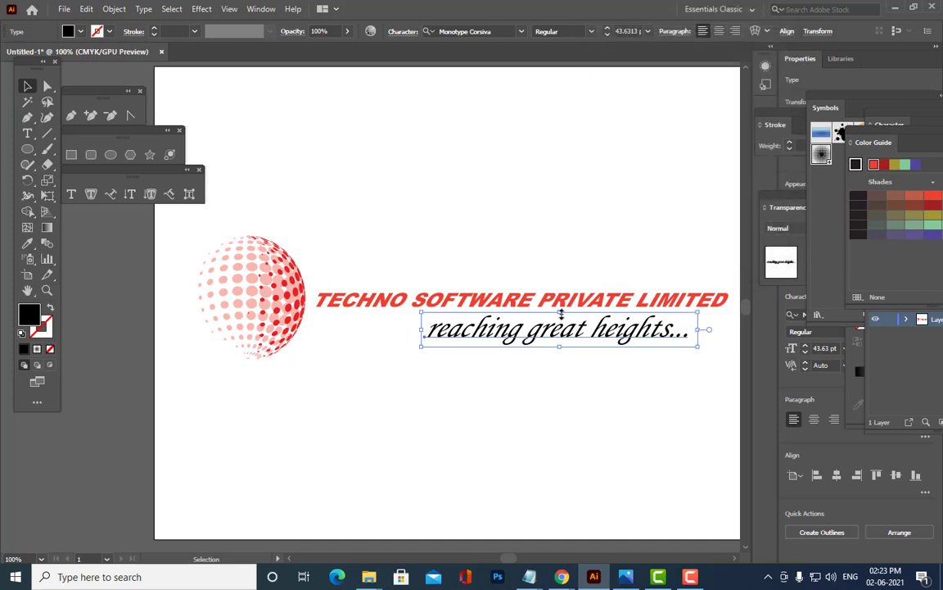
- Scale the slanted tagline down slightly and shift it right beneath the end of the company name
drag(561, 316, 603, 341)
click(564, 375)
click(596, 375)
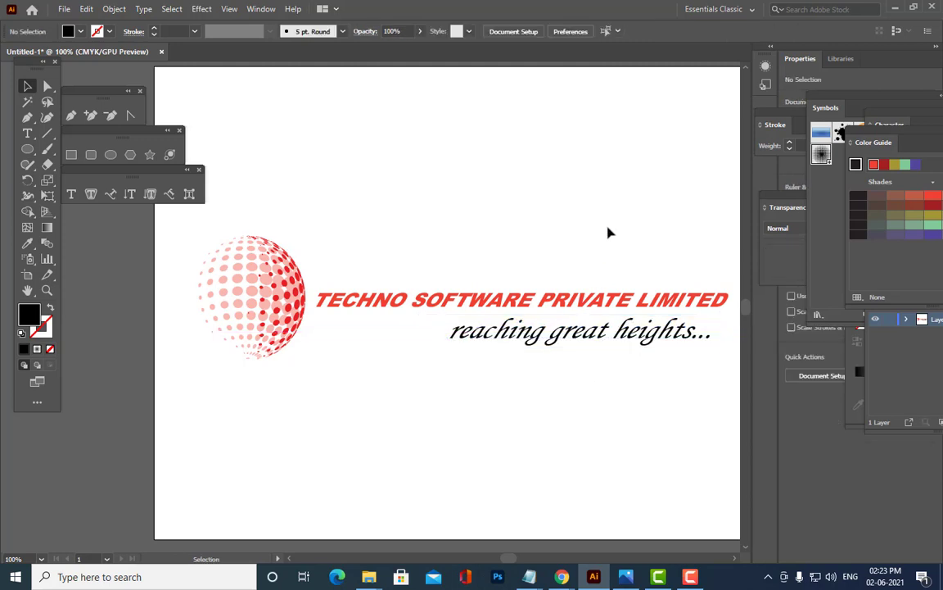
- Expand the tagline's object and fill so the text becomes vector shapes
key(ctrl+minus)
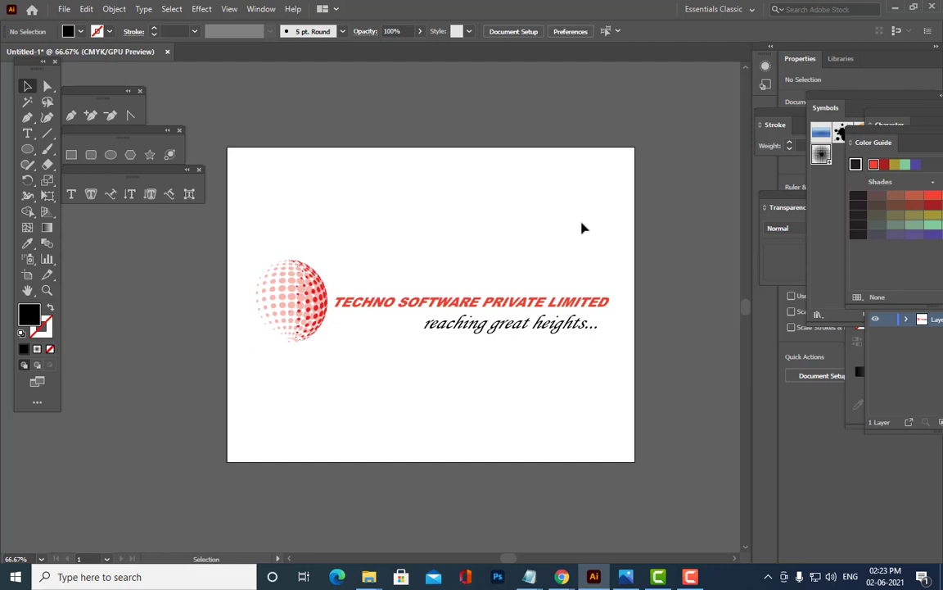
click(544, 324)
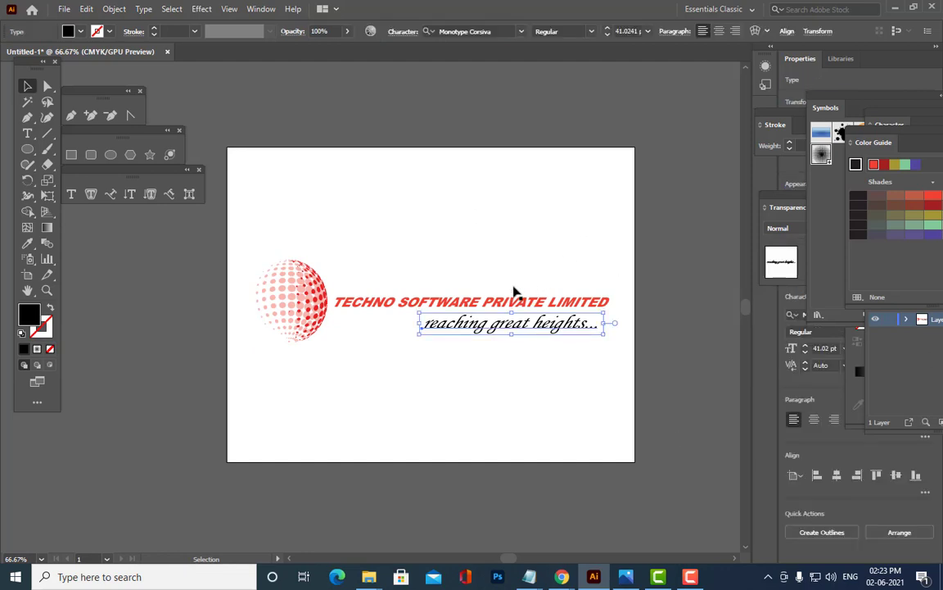
click(558, 386)
click(517, 331)
click(108, 9)
click(151, 163)
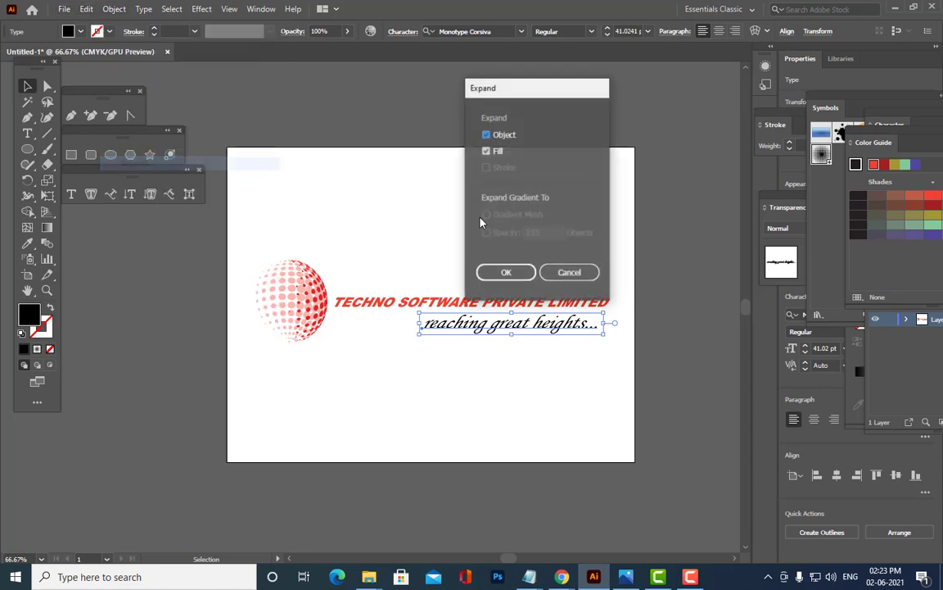
click(506, 273)
click(641, 417)
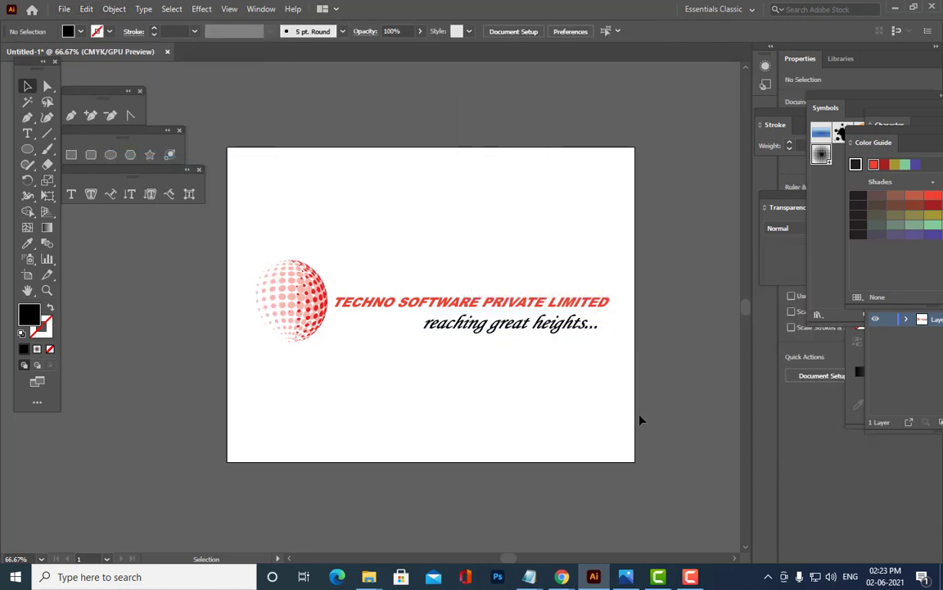
- Fill the expanded tagline with a bright pinkish red
click(565, 328)
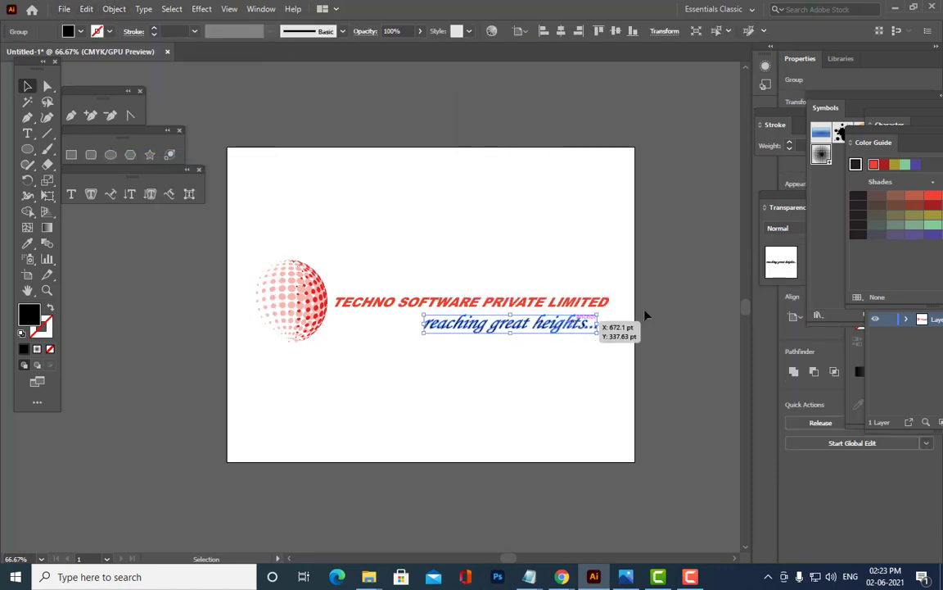
click(602, 219)
click(463, 323)
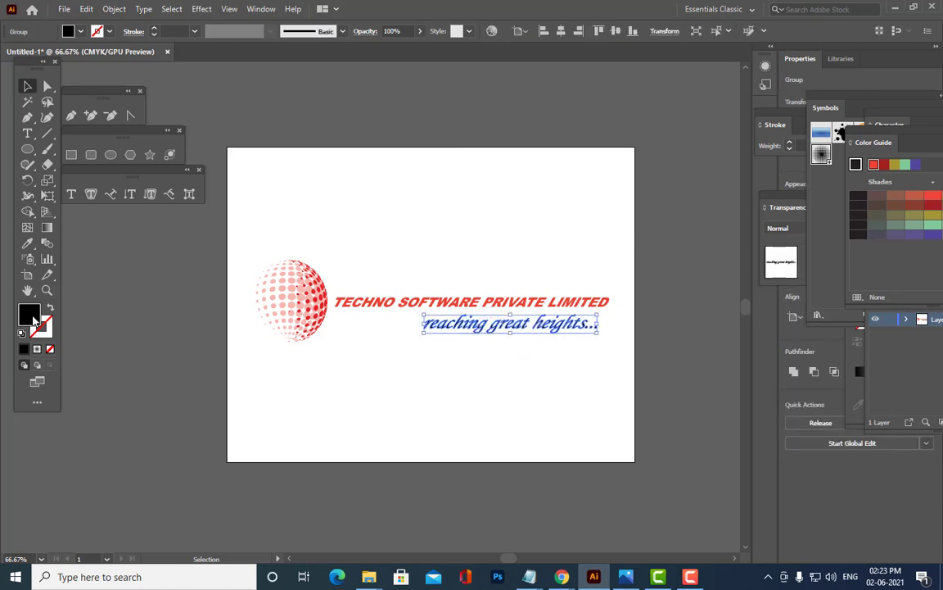
double_click(34, 319)
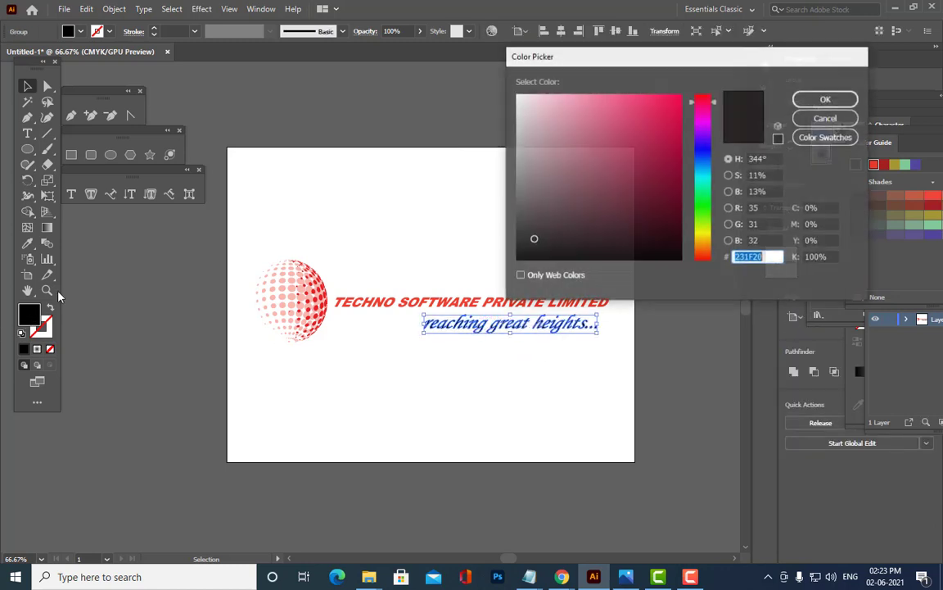
click(676, 98)
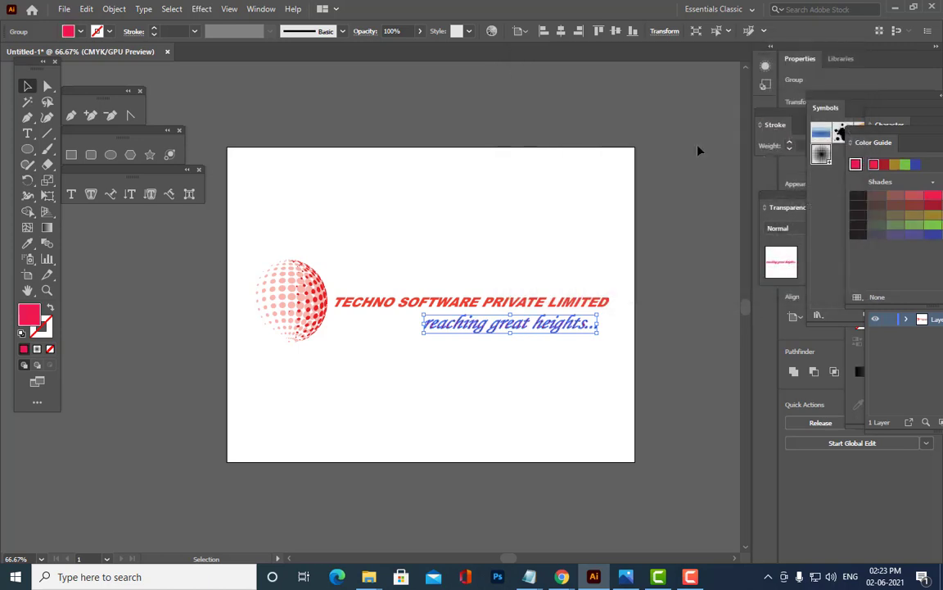
click(826, 98)
click(564, 199)
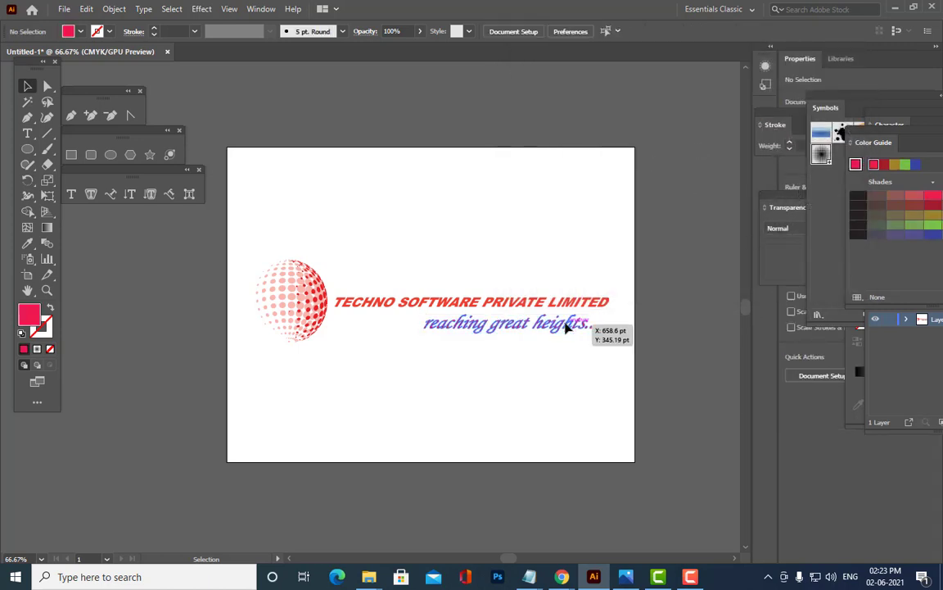
- Align the tagline's right end with the company name and lower it to leave a gap between them
drag(559, 325, 596, 329)
click(592, 221)
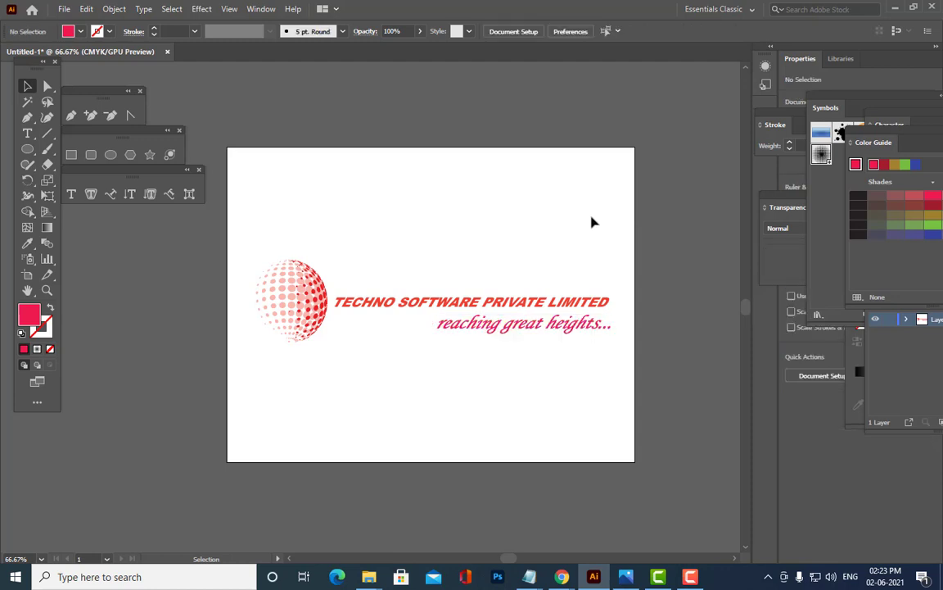
key(ctrl+1)
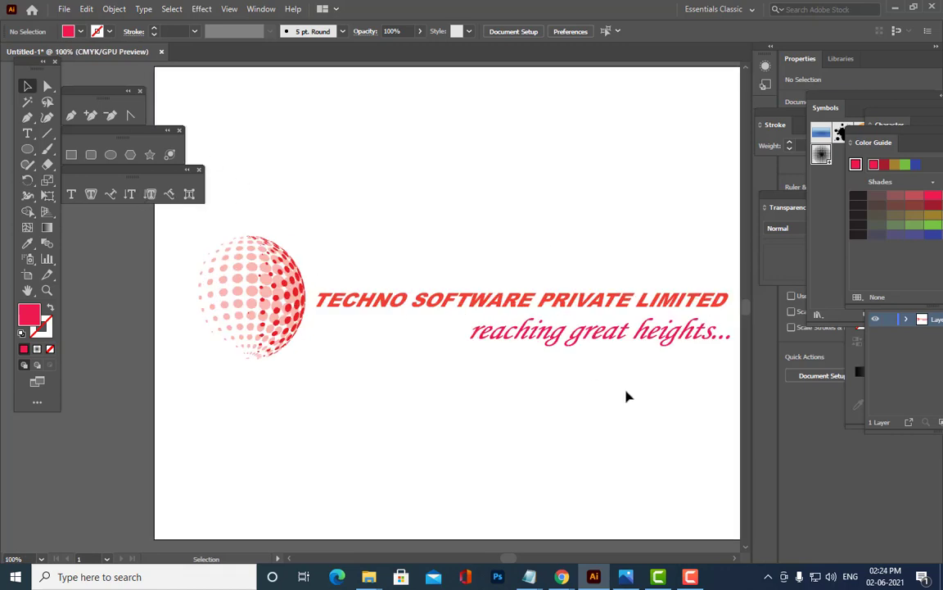
drag(610, 335, 613, 346)
click(393, 345)
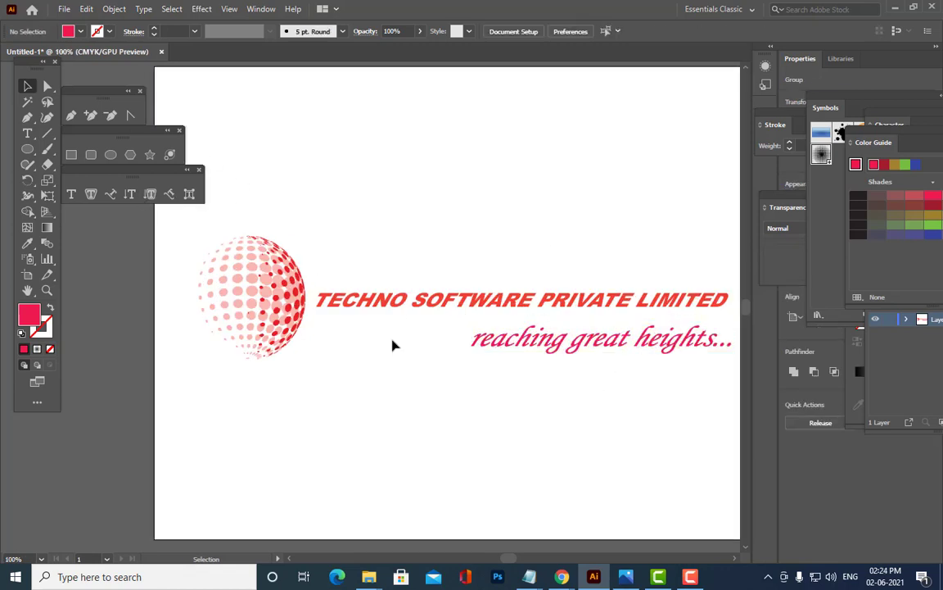
- Draw a horizontal line spanning the company name, between it and the tagline, with a 1 pt stroke
click(46, 133)
drag(248, 314, 361, 317)
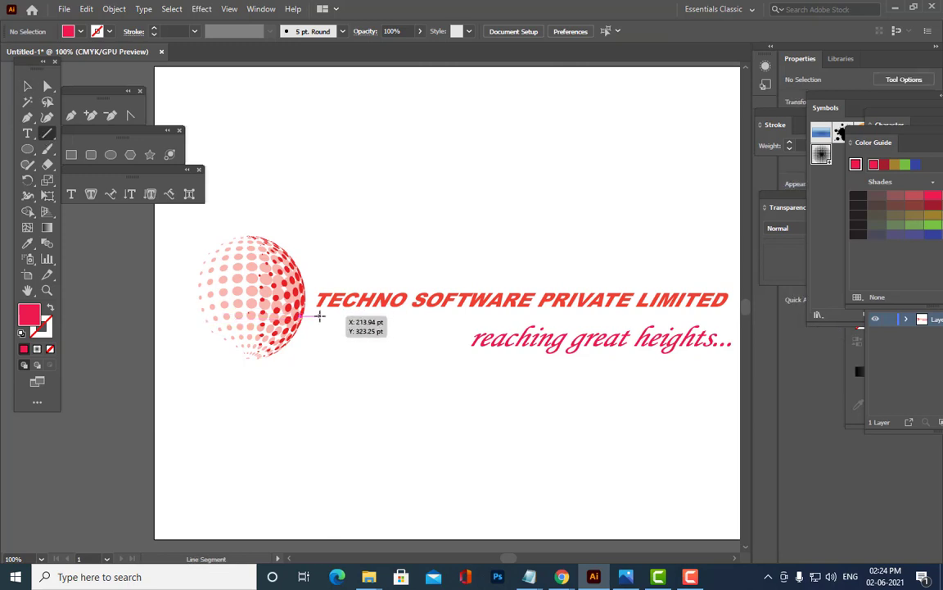
drag(320, 315, 724, 315)
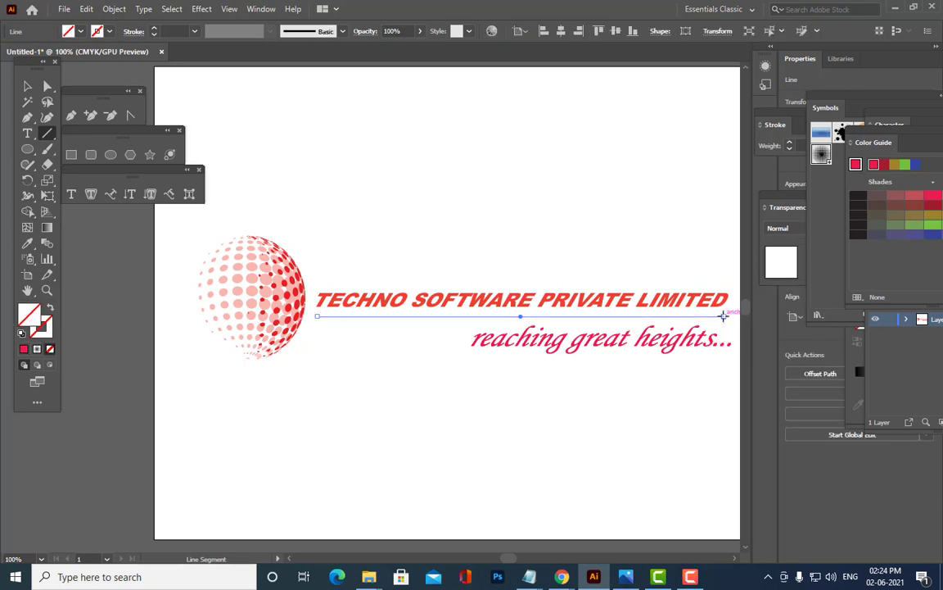
click(27, 86)
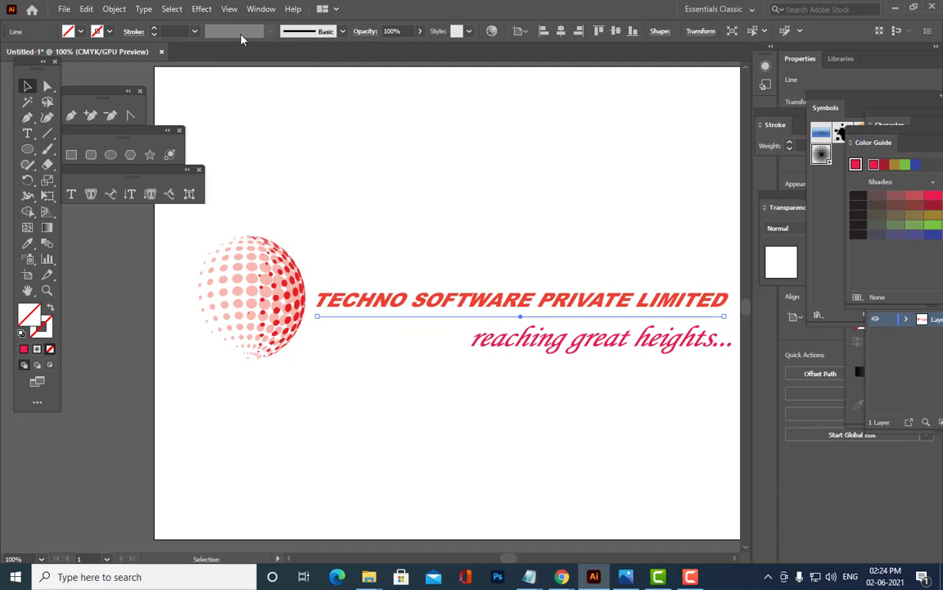
click(196, 32)
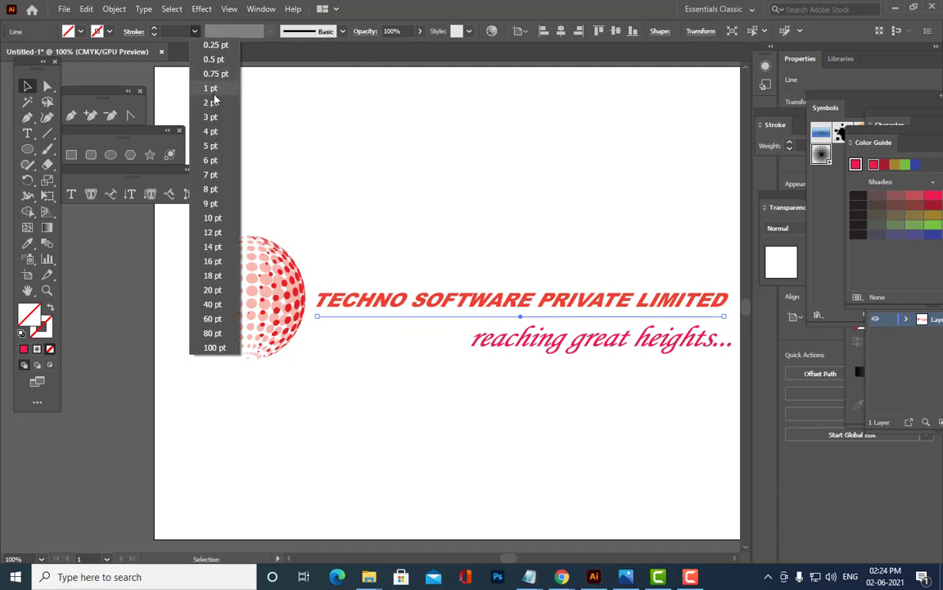
click(213, 92)
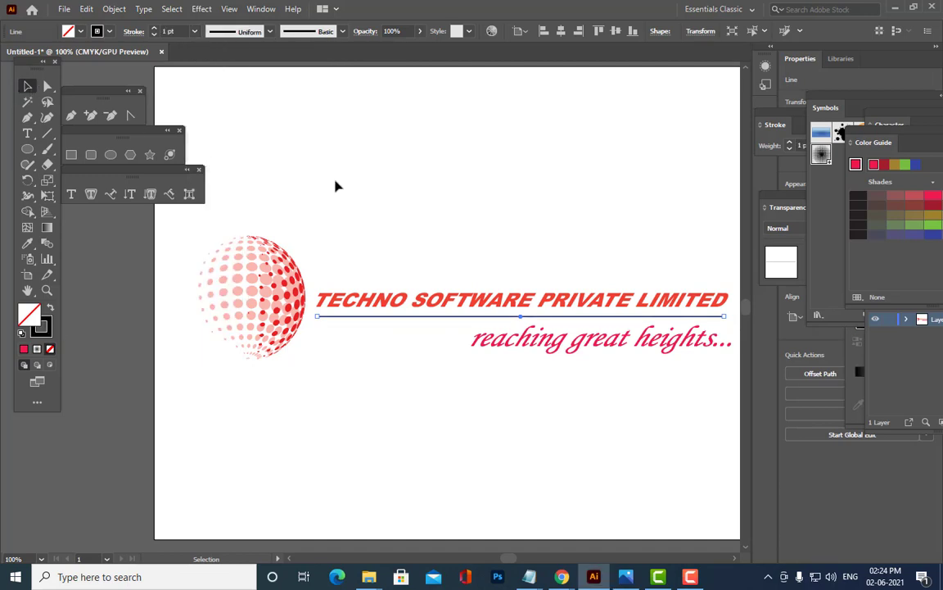
click(482, 225)
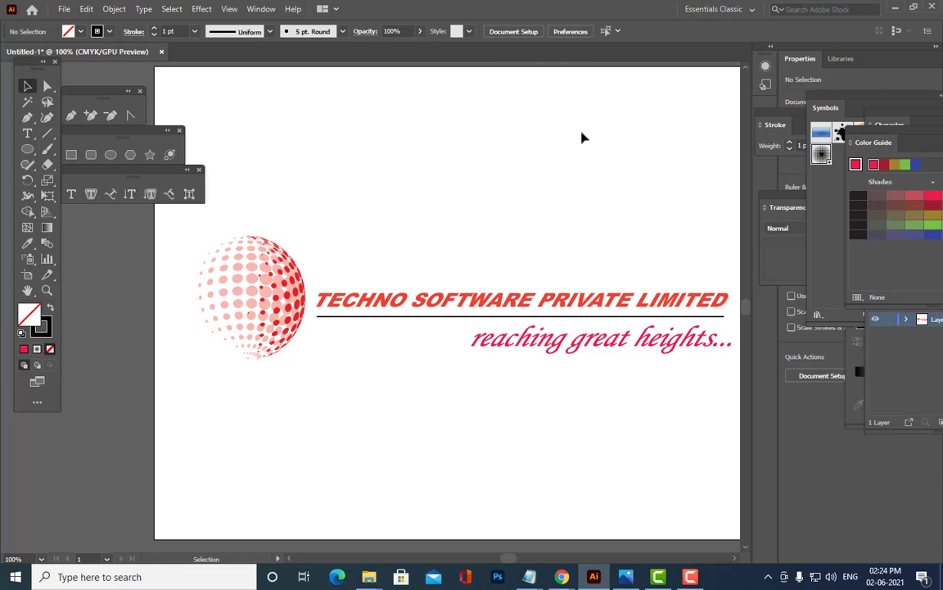
- Narrow the company name and shorten the divider line from their left ends, leaving space beside the sphere
key(ctrl+minus)
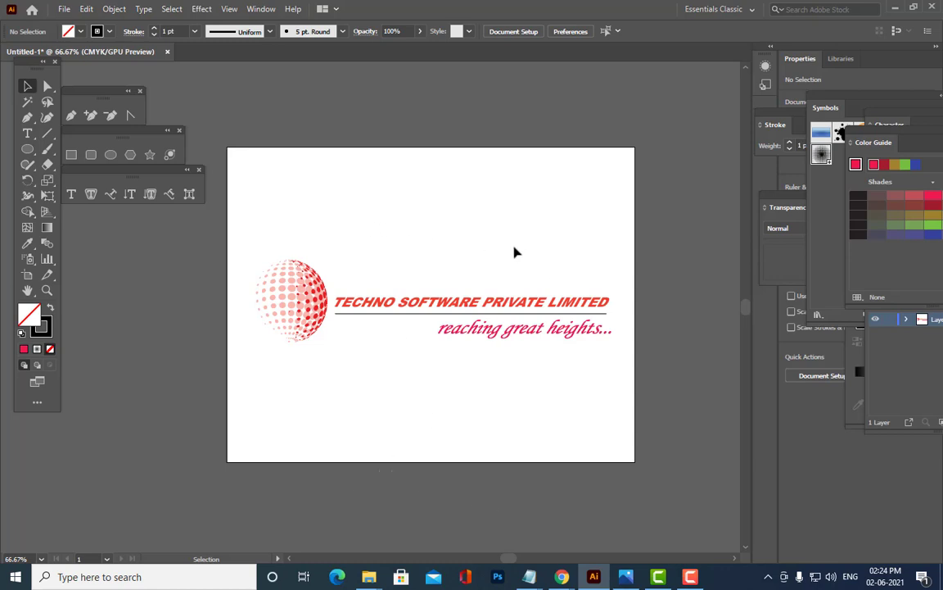
click(444, 306)
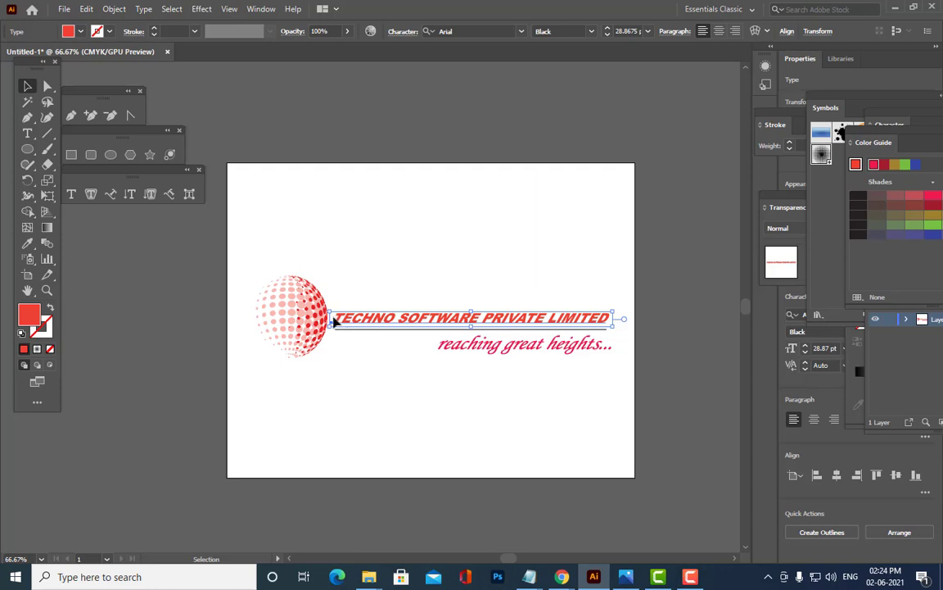
drag(331, 322, 361, 331)
click(350, 346)
click(401, 377)
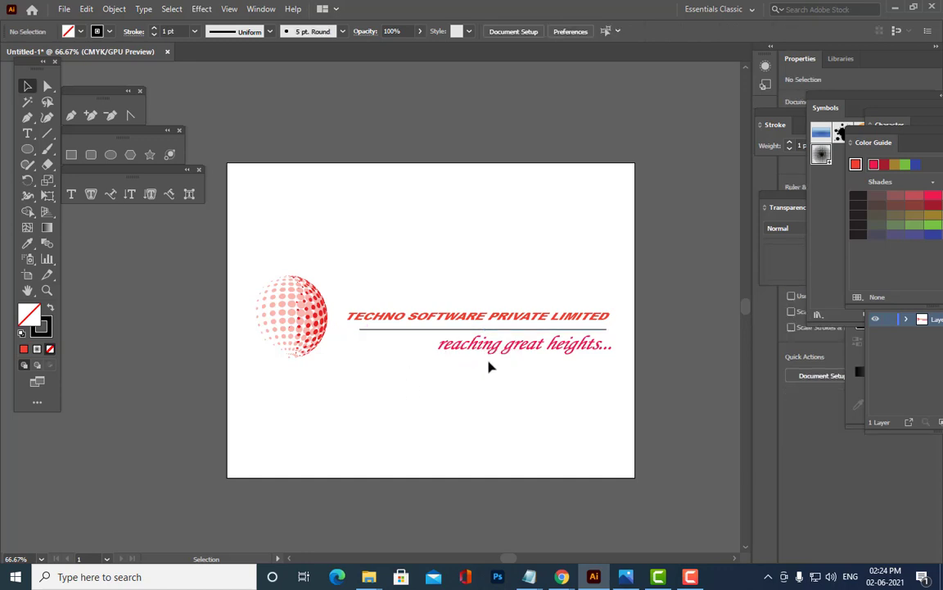
- Nudge the divider line up slightly and narrow the tagline from its left end
click(497, 329)
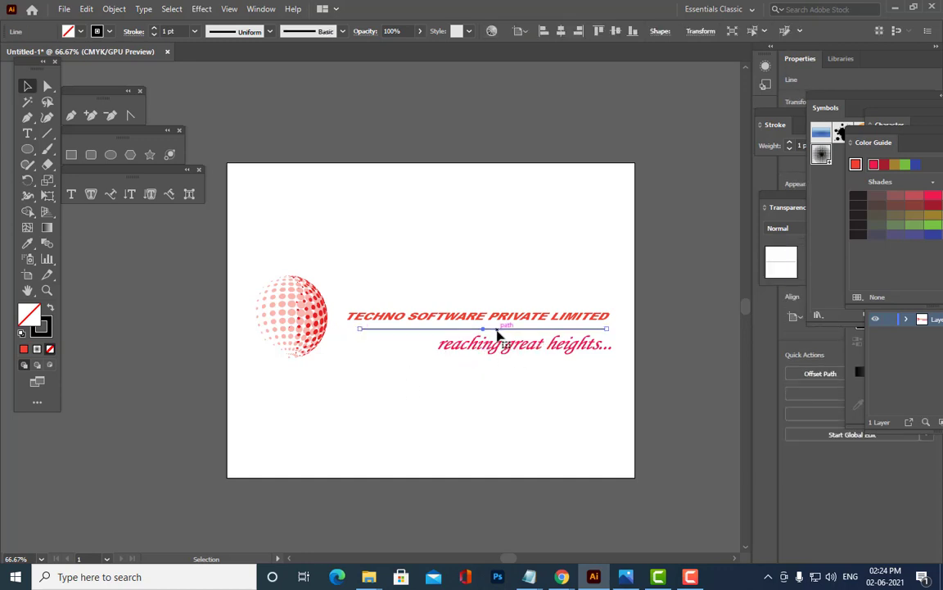
click(538, 354)
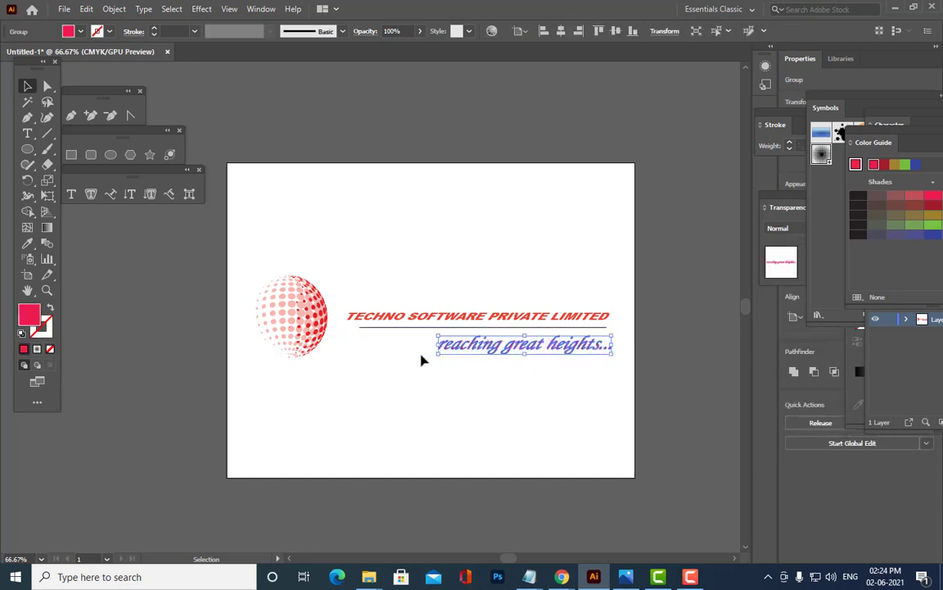
drag(436, 358, 448, 353)
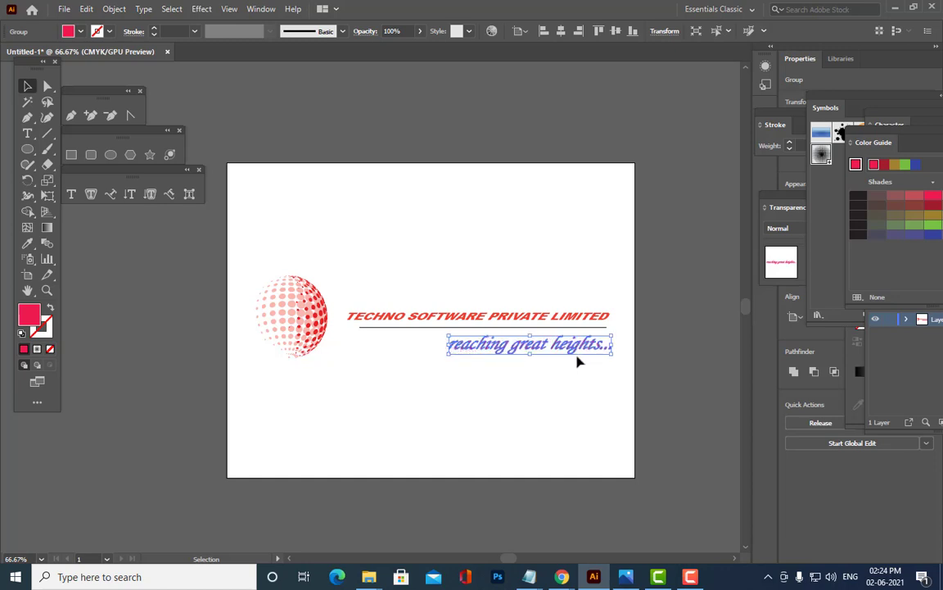
- Move the tagline up closer to the divider line and align its right end with the line's end
key(Up)
key(Up)
key(Up)
key(Up)
key(Up)
key(Up)
key(Up)
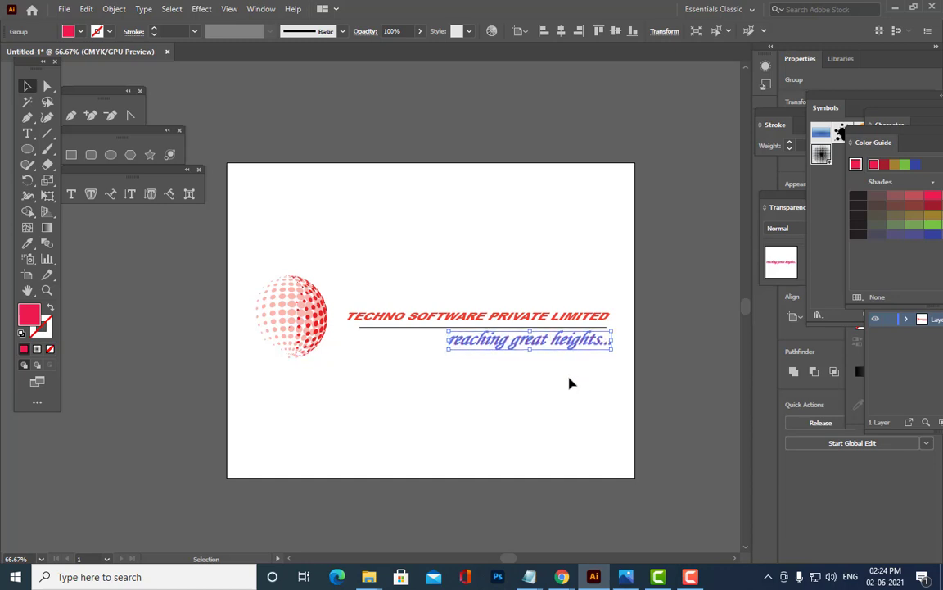
key(Left)
key(Left)
drag(611, 352, 607, 344)
click(601, 378)
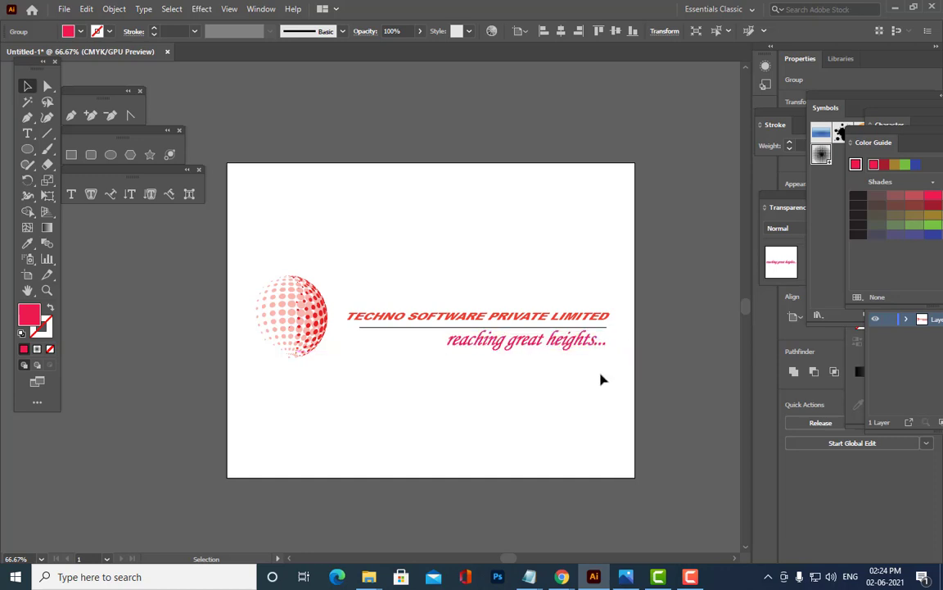
- Stretch the company name slightly taller by extending its upper edge
click(479, 313)
drag(478, 313, 480, 310)
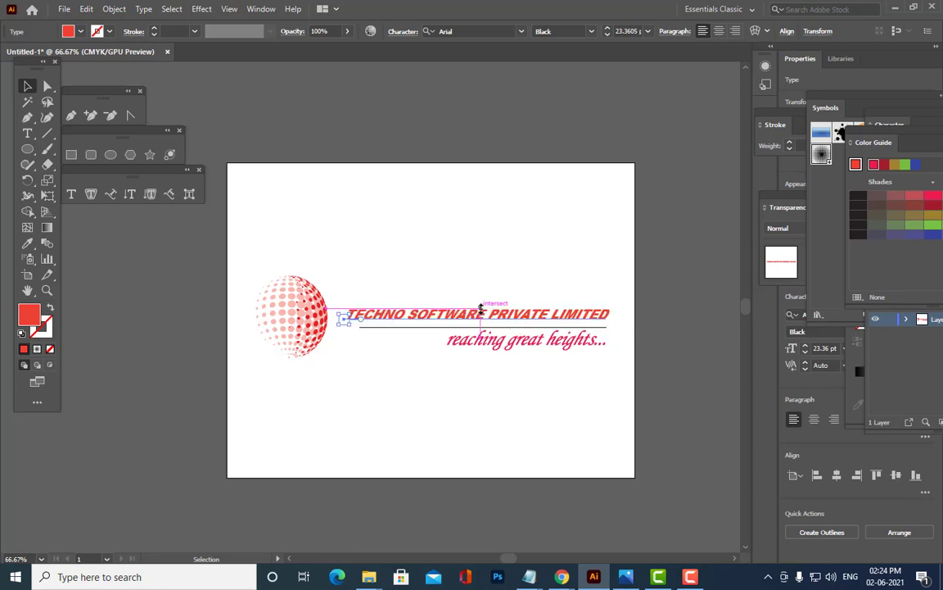
click(490, 278)
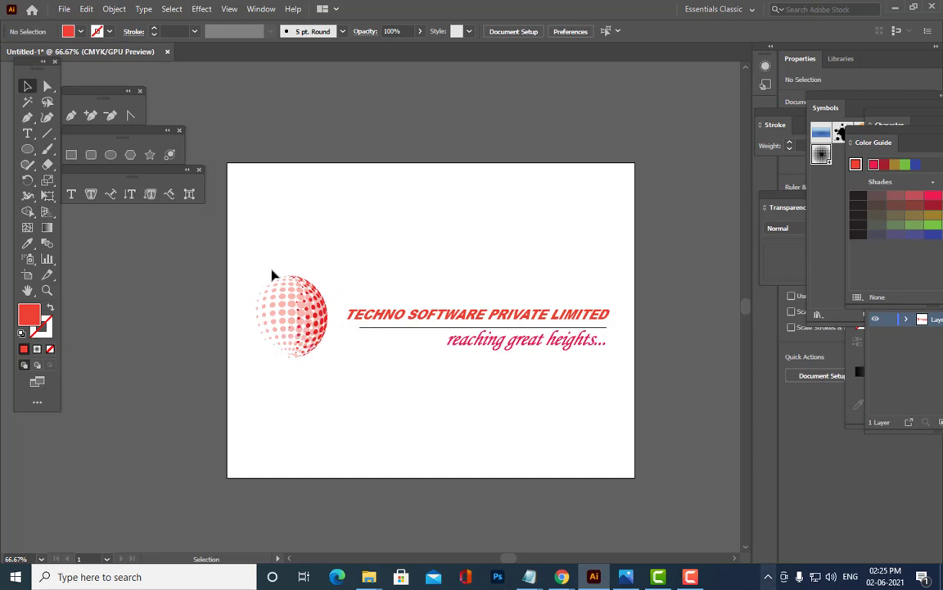
- Draw a circle above the company name with no fill and a 1 pt red stroke
click(27, 148)
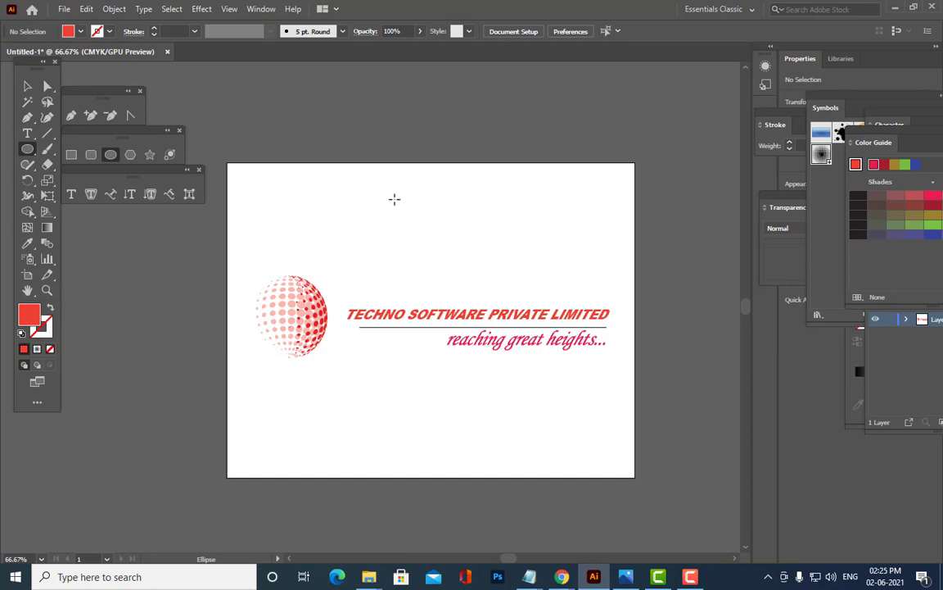
drag(385, 196, 481, 265)
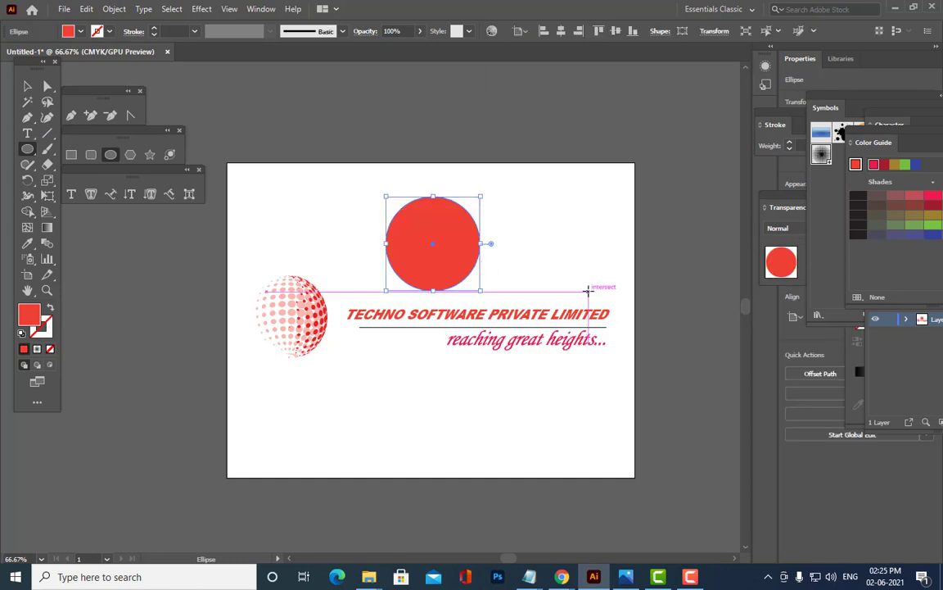
click(40, 327)
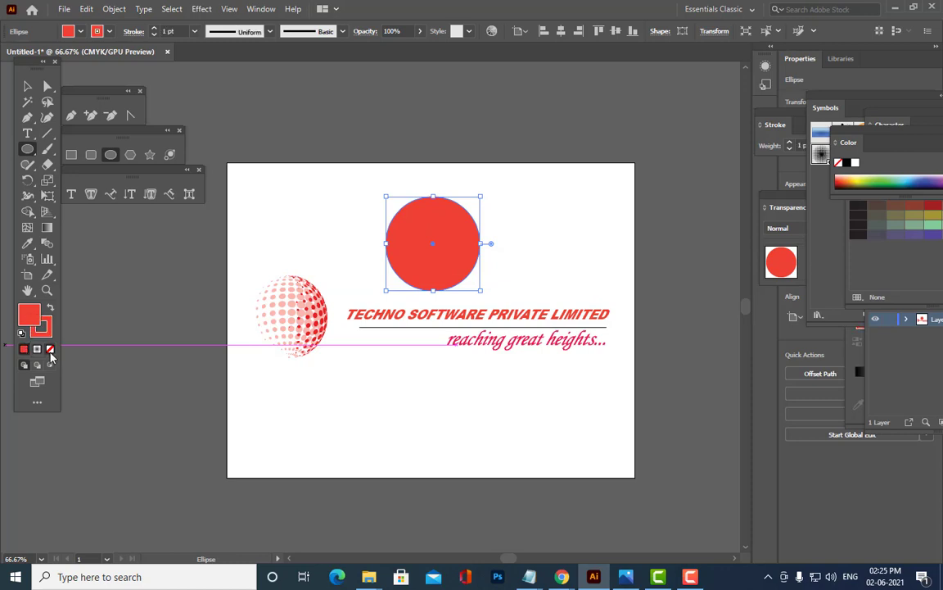
click(50, 349)
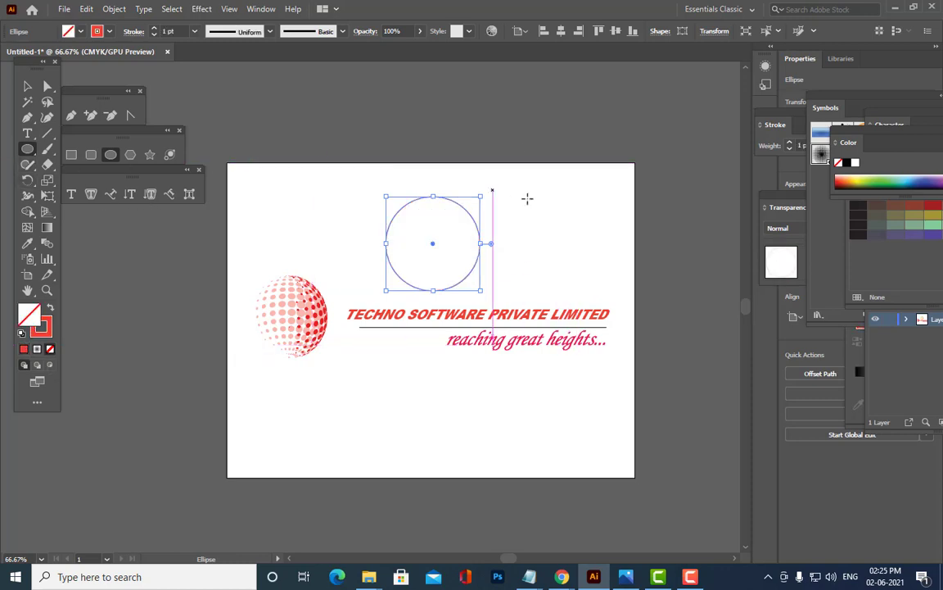
click(28, 88)
click(358, 130)
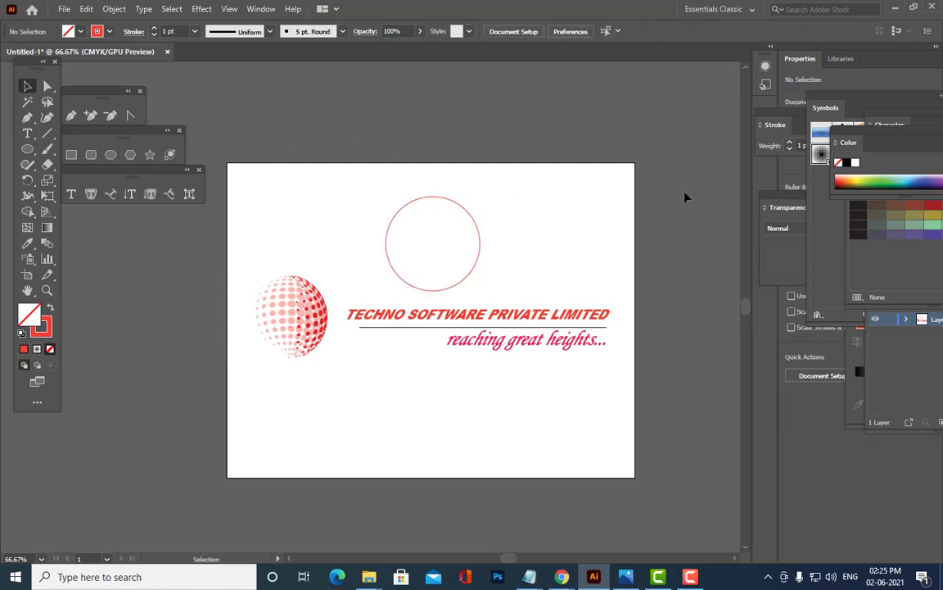
- Move the red outlined circle so that it surrounds the dotted sphere
click(472, 219)
drag(472, 219, 330, 286)
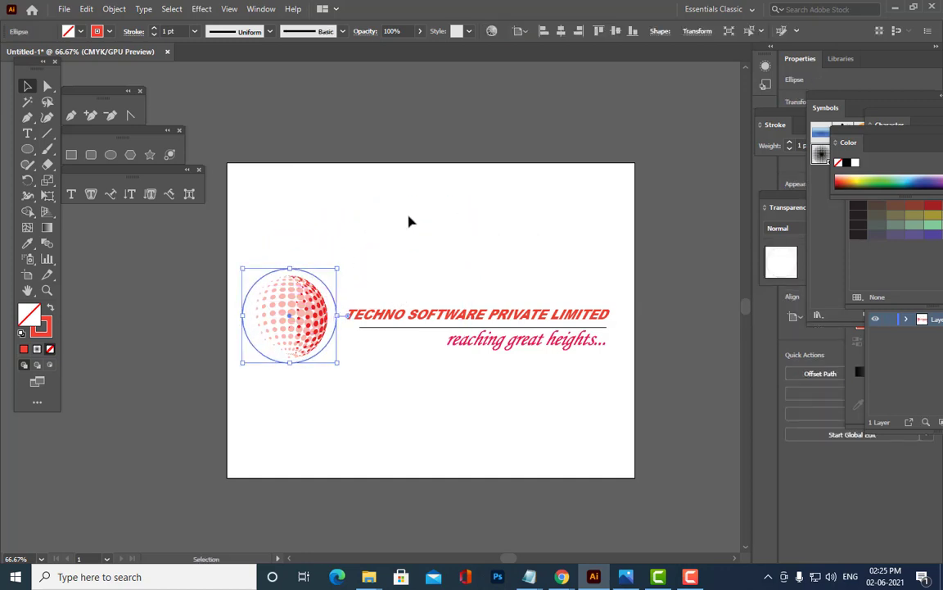
click(520, 238)
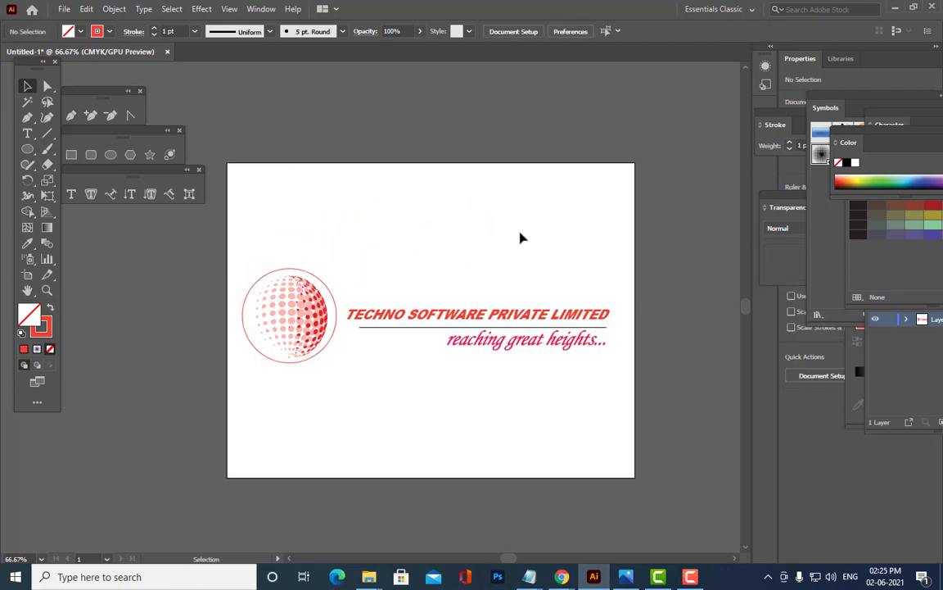
- Thicken the circle's stroke at its rightmost point to about 10 pt with the Width tool
click(336, 300)
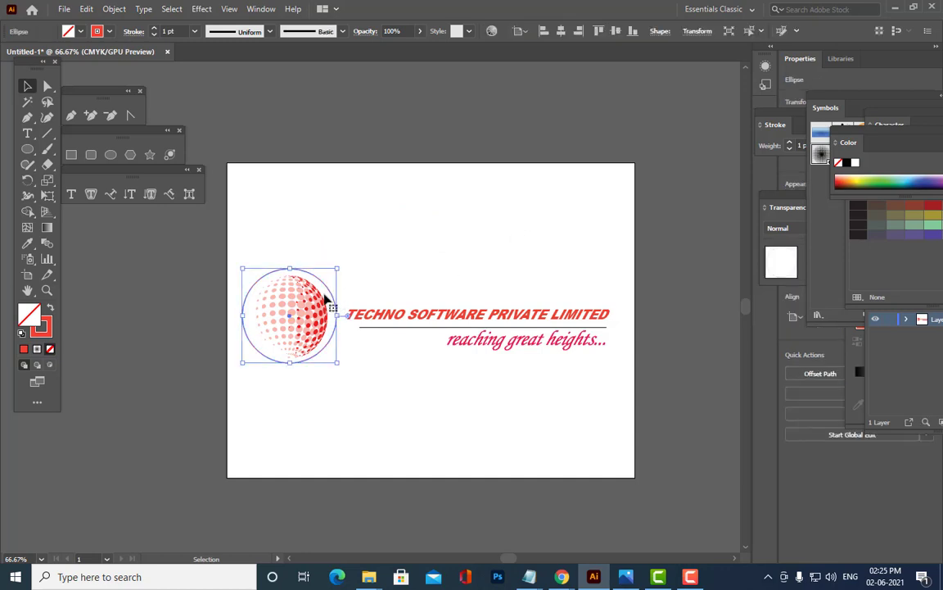
key(a)
key(ctrl+1)
key(ctrl+plus)
click(491, 168)
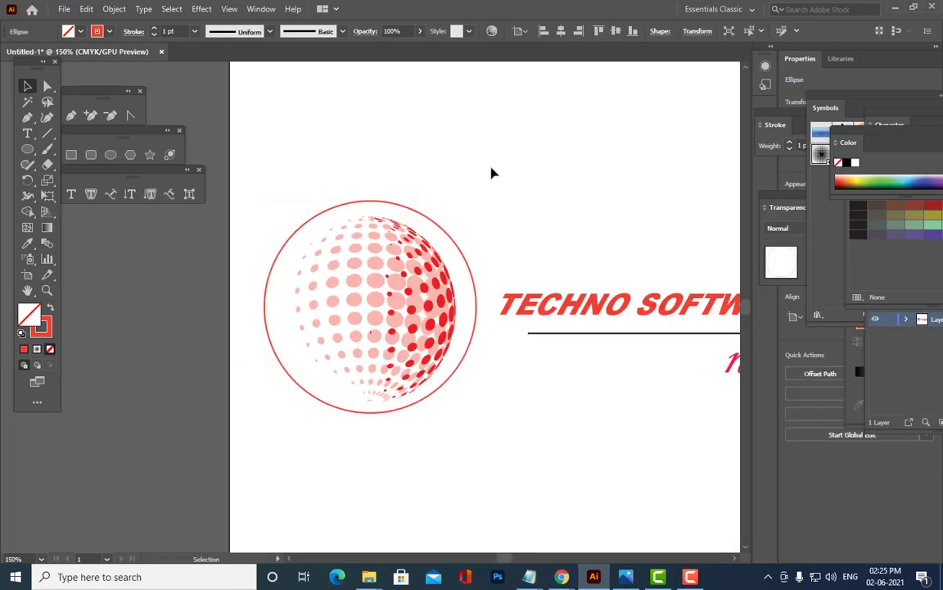
click(456, 246)
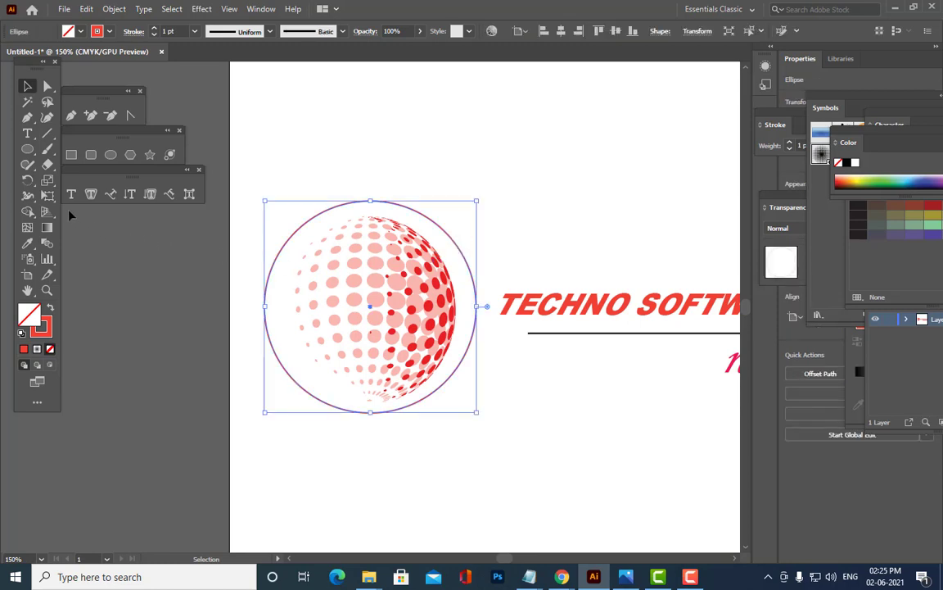
click(27, 195)
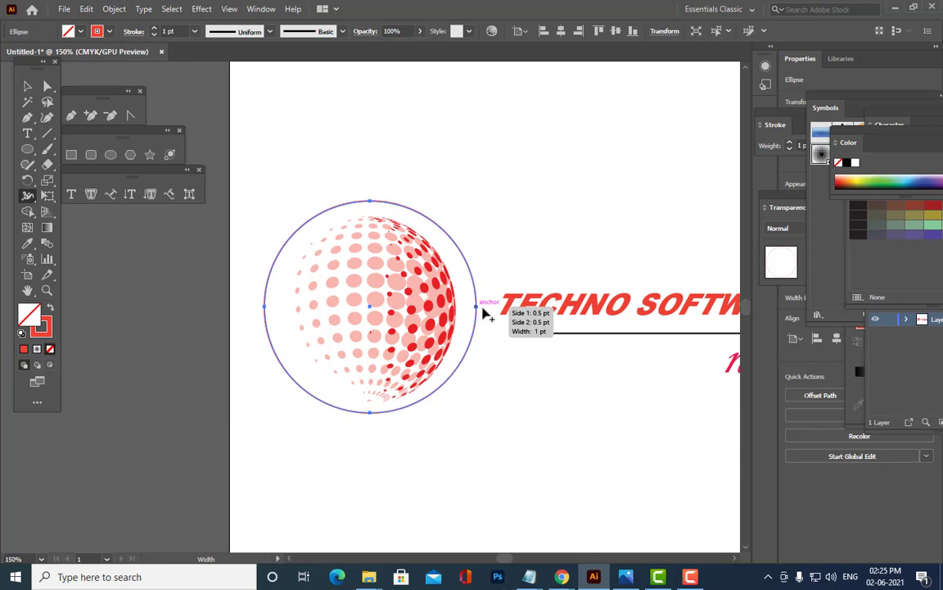
drag(483, 308, 482, 312)
click(27, 86)
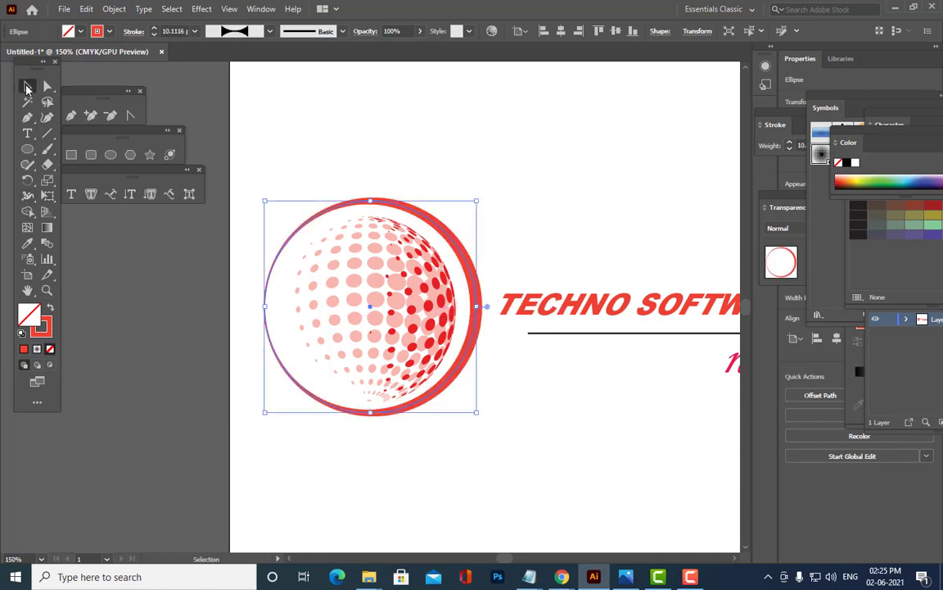
click(638, 194)
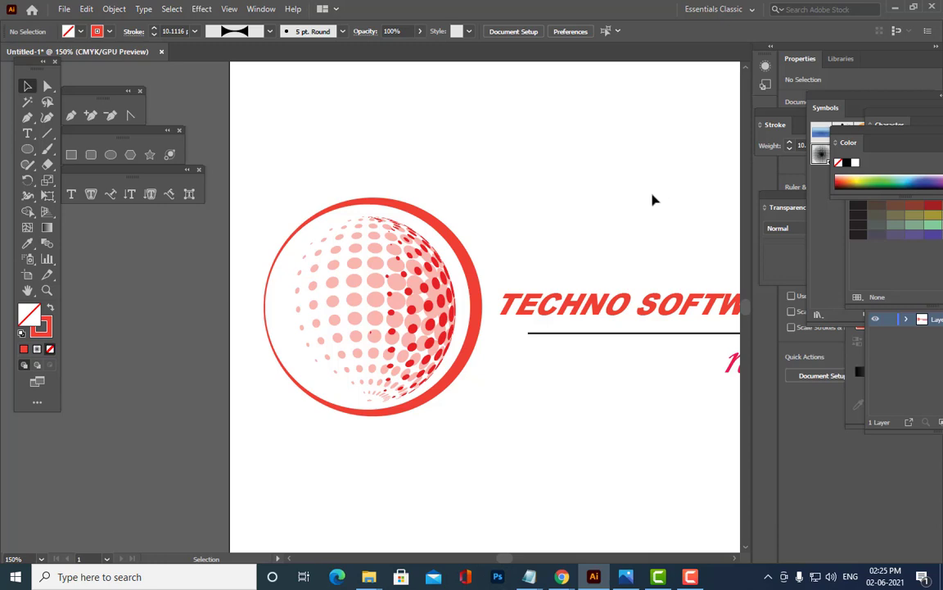
- Widen the ring's stroke at its leftmost point to about 12.8 pt with the Width tool
click(479, 276)
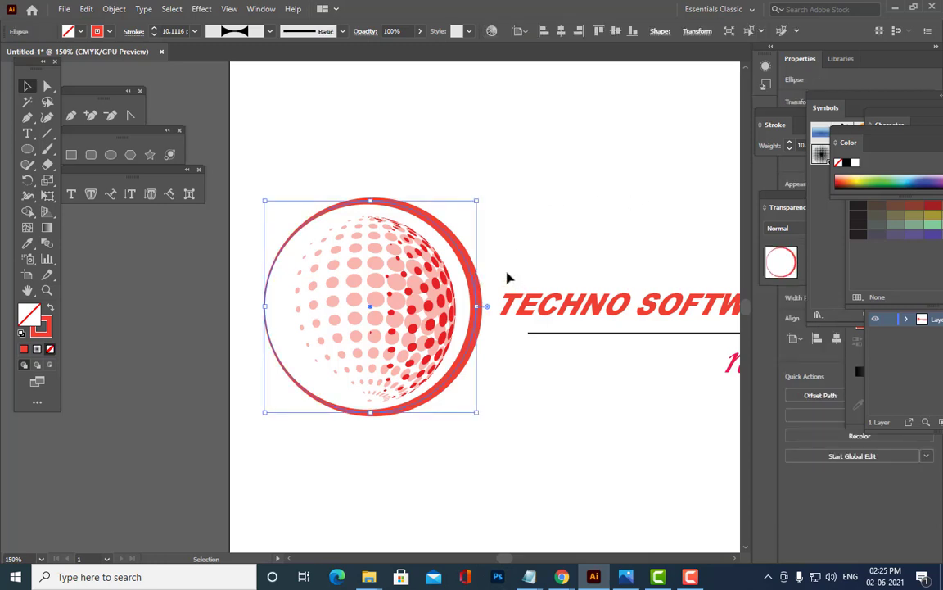
click(27, 212)
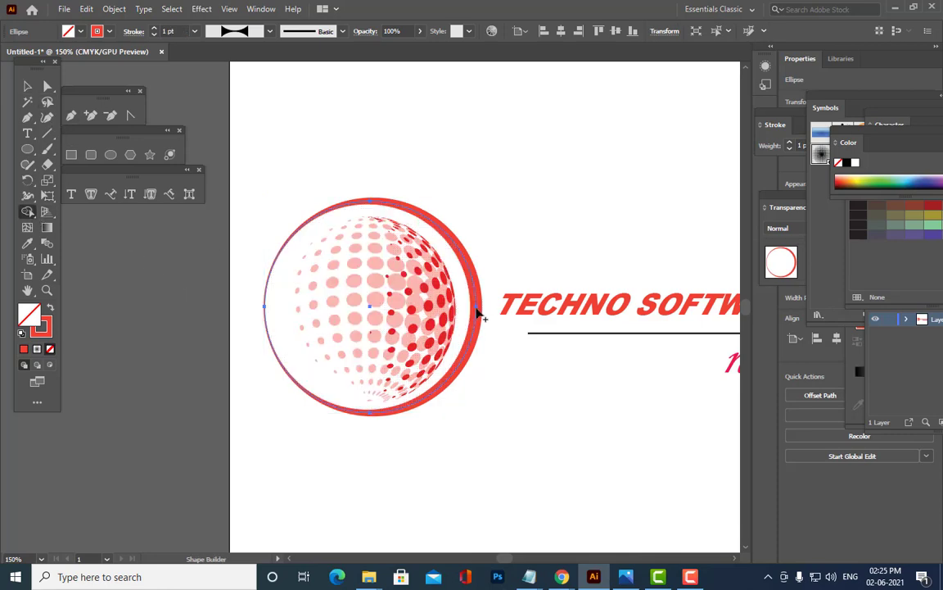
click(270, 310)
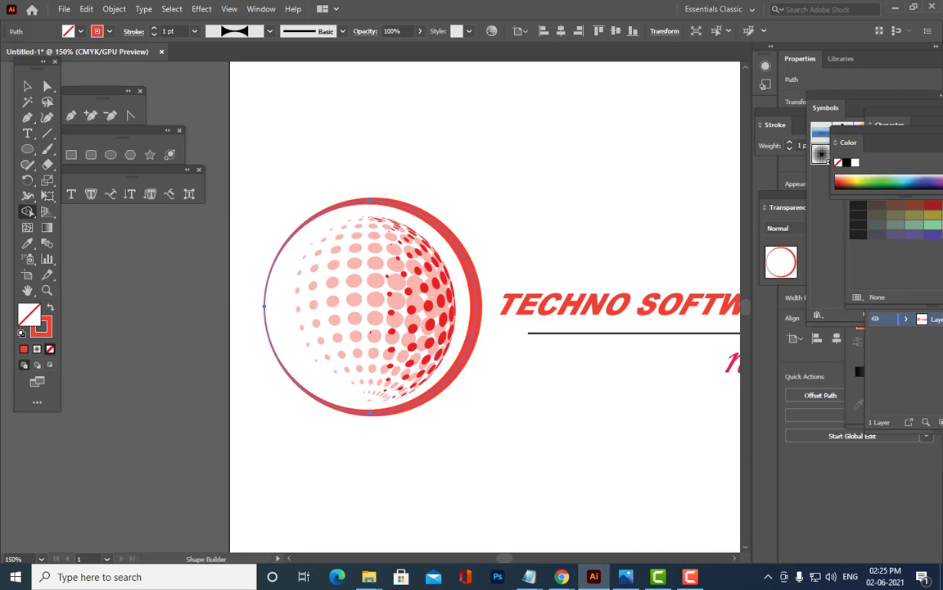
click(27, 195)
drag(265, 309, 275, 310)
- Taper the ring's stroke to a thin line at its top and bottom points with the Width tool
drag(373, 414, 370, 414)
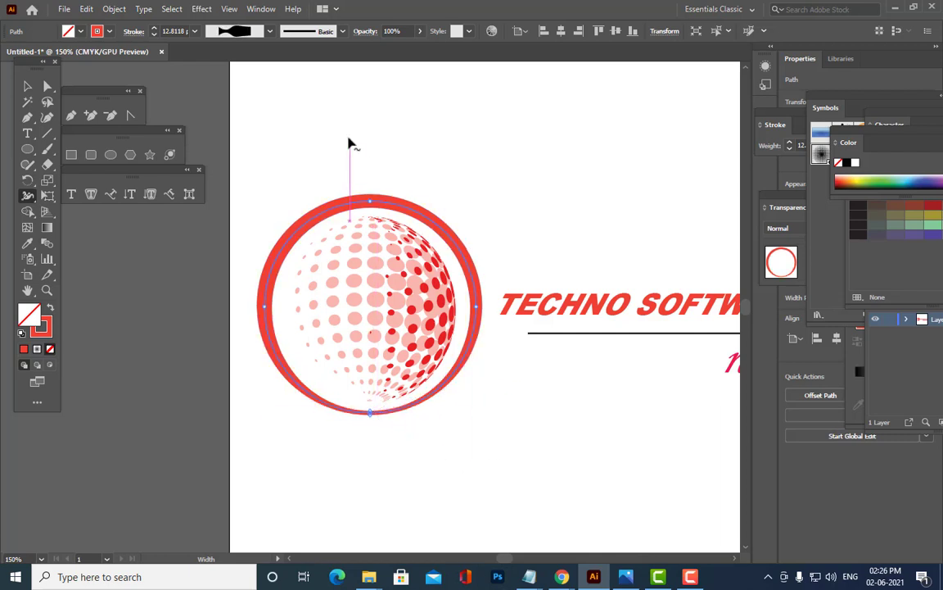
mouse_move(374, 200)
mouse_down()
mouse_move(373, 212)
mouse_move(370, 204)
mouse_up()
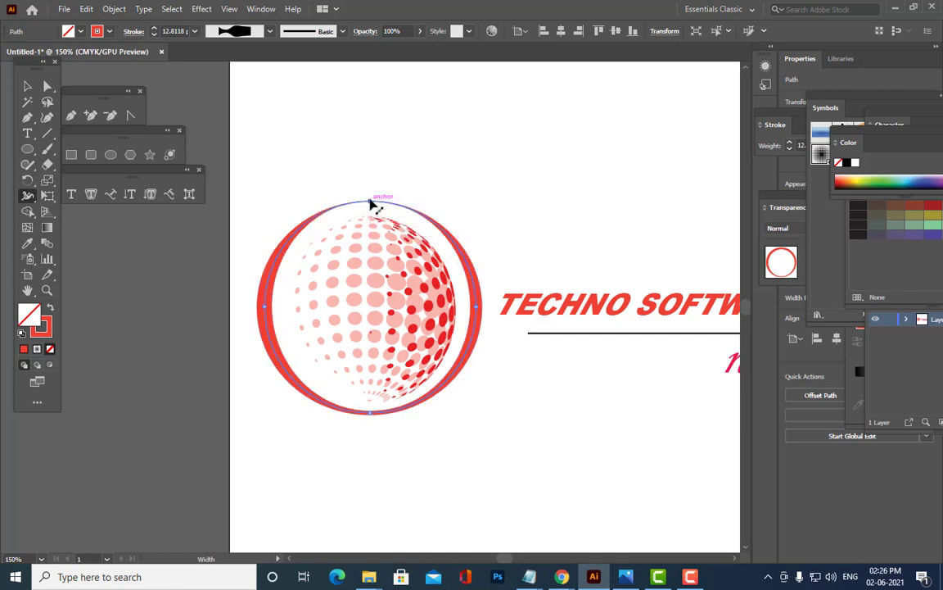
click(27, 86)
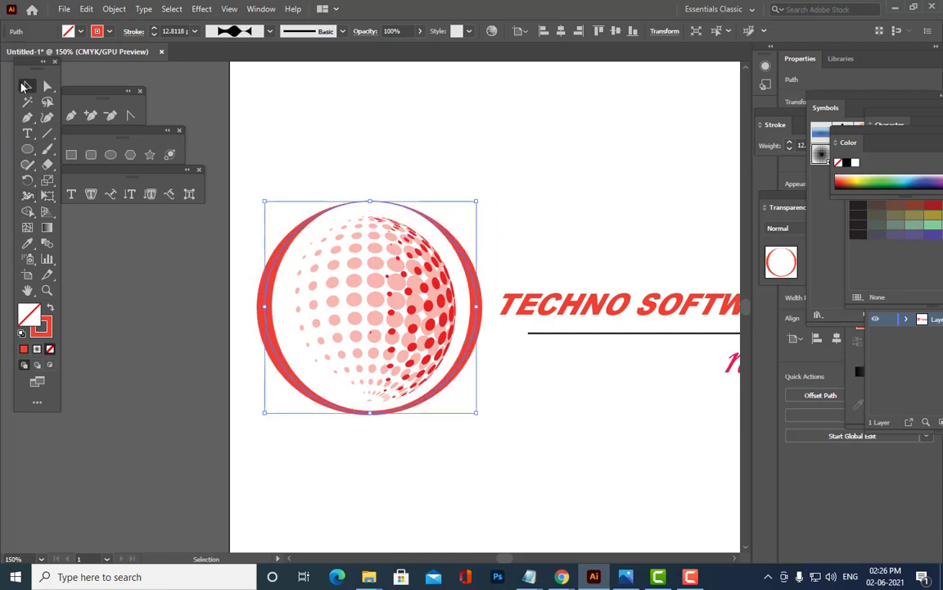
click(506, 172)
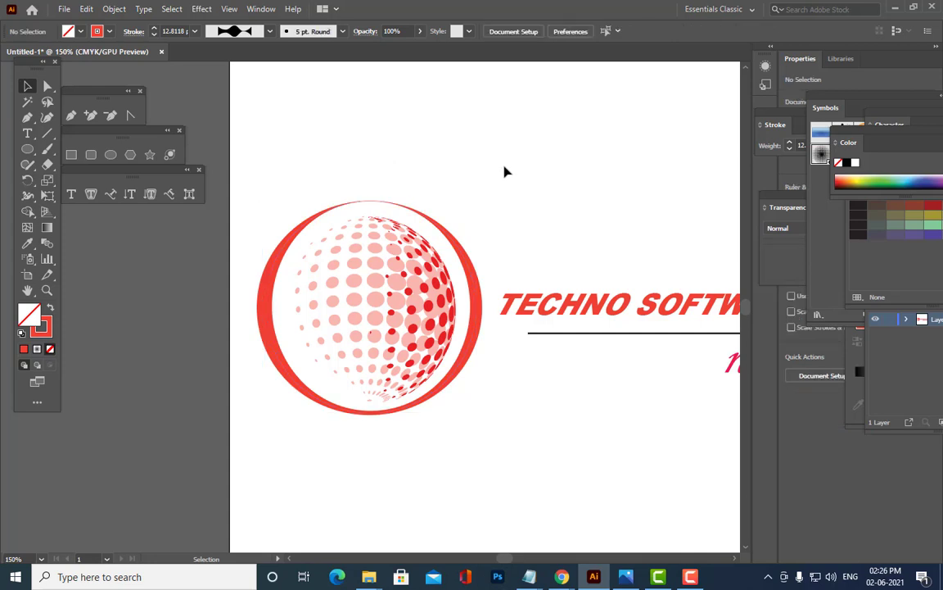
click(379, 415)
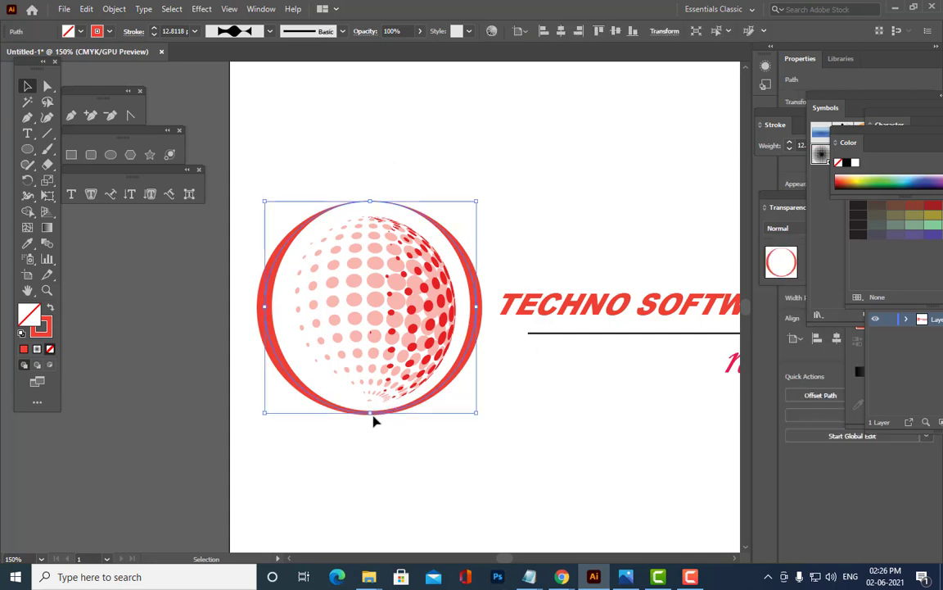
click(27, 195)
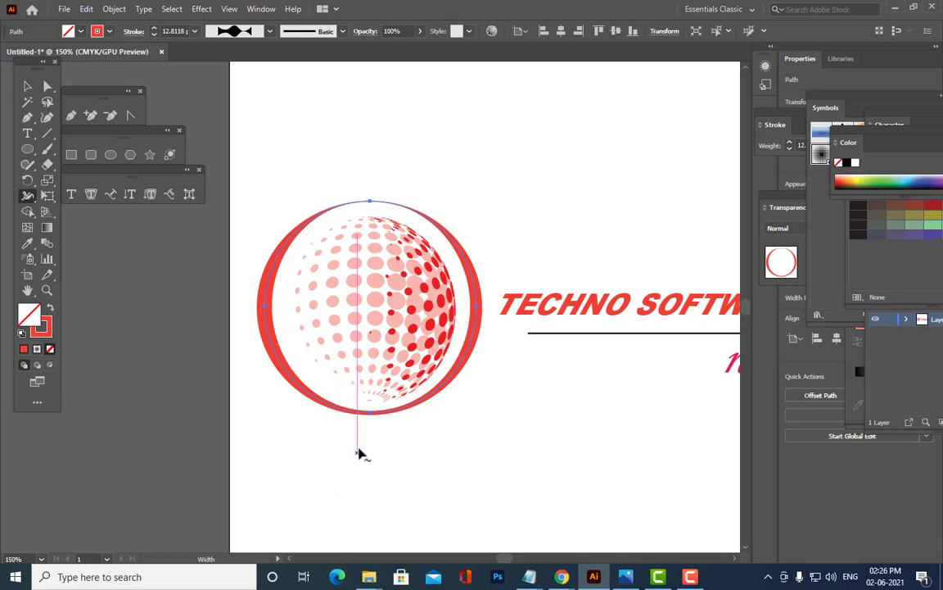
drag(370, 416, 375, 411)
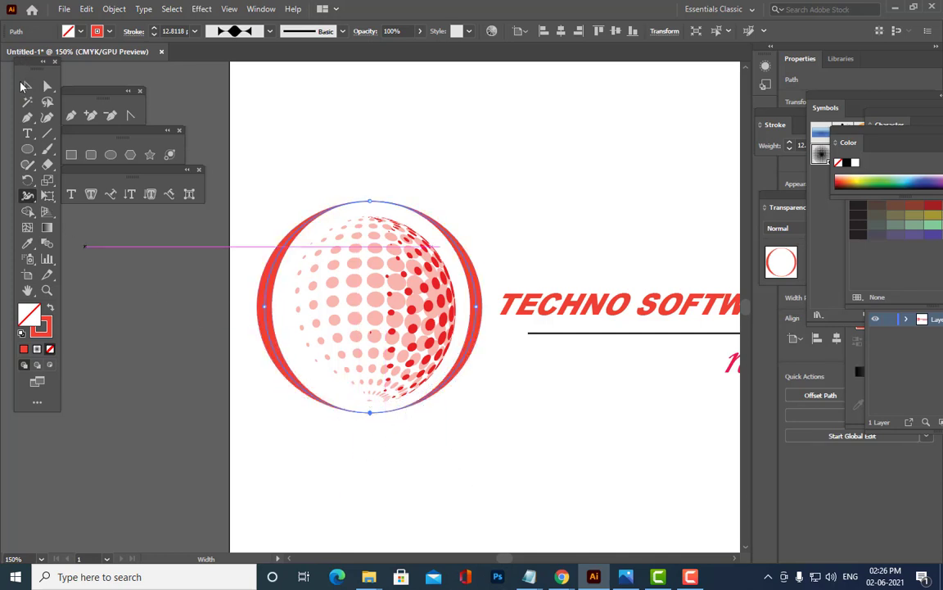
click(25, 85)
click(538, 169)
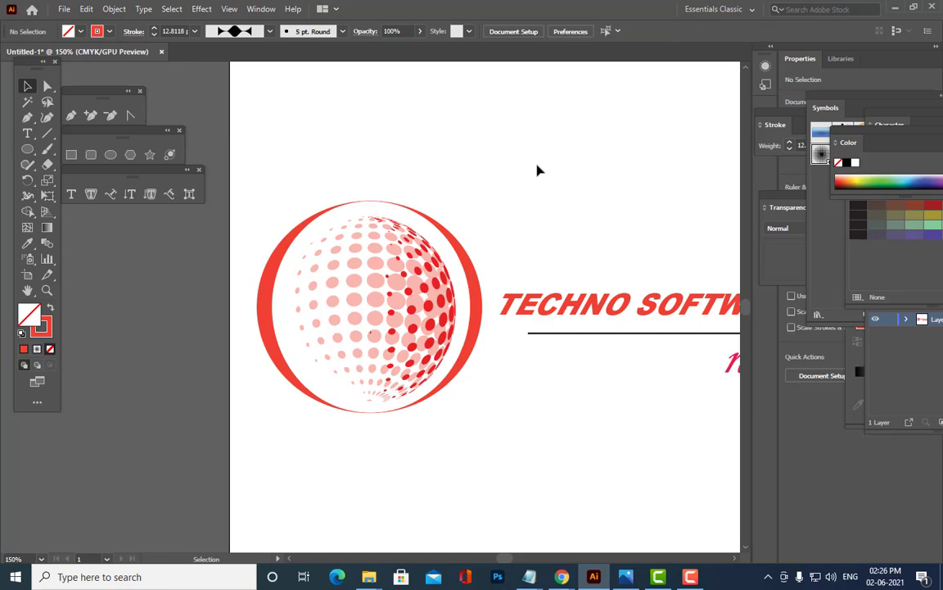
- Review the tapered ring around the sphere and the whole logo composition on the artboard
key(ctrl+minus)
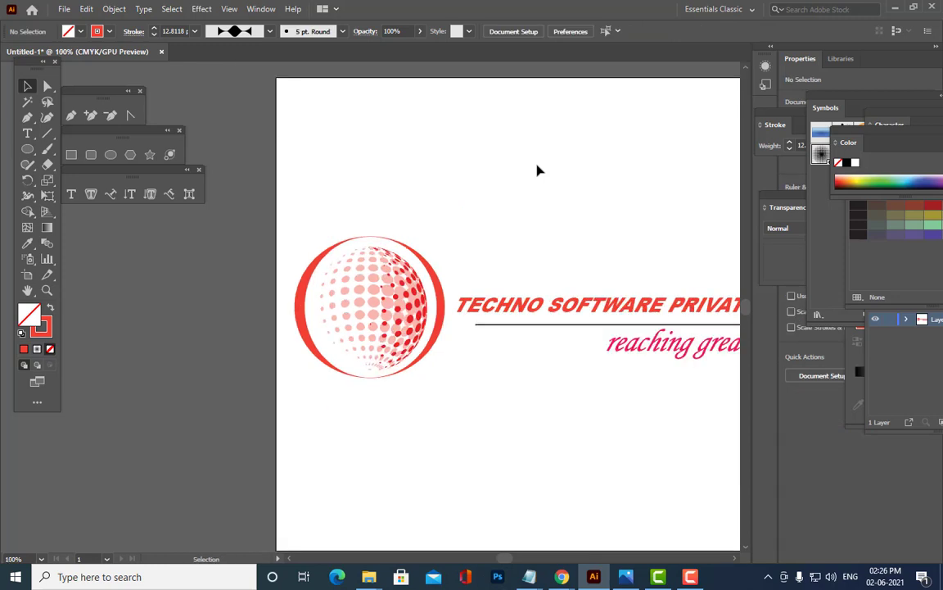
scroll(538, 169, up, 2)
scroll(538, 170, down, 1)
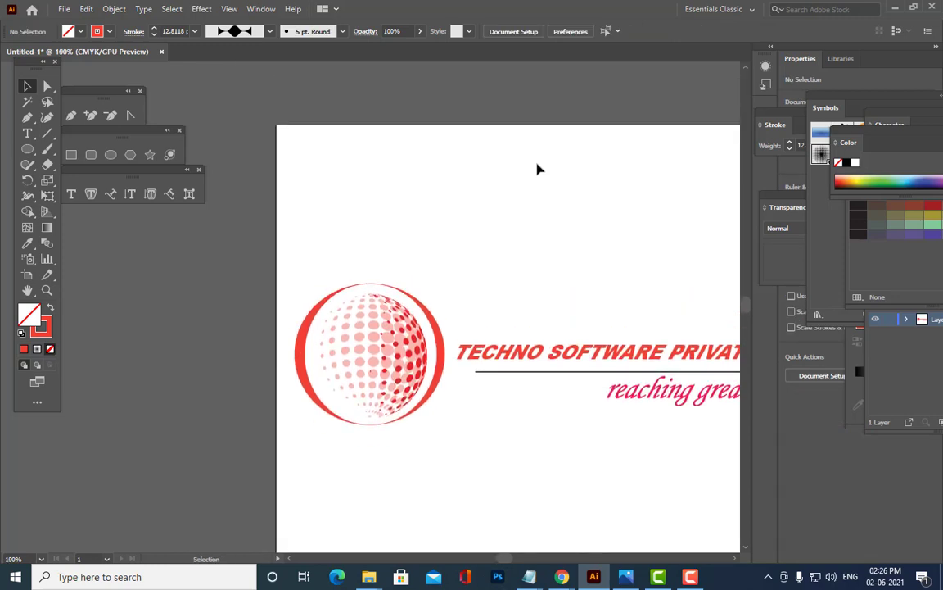
click(439, 312)
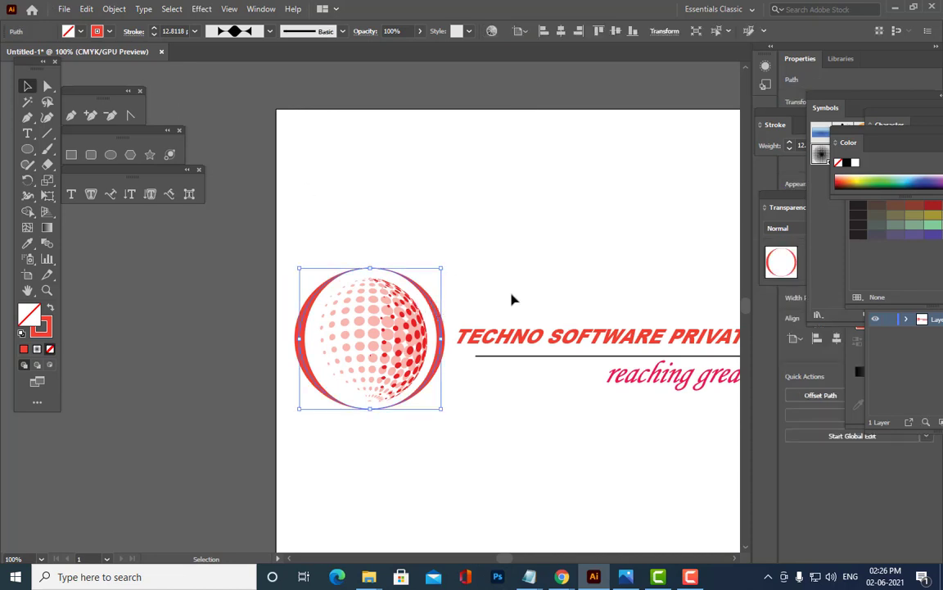
click(512, 299)
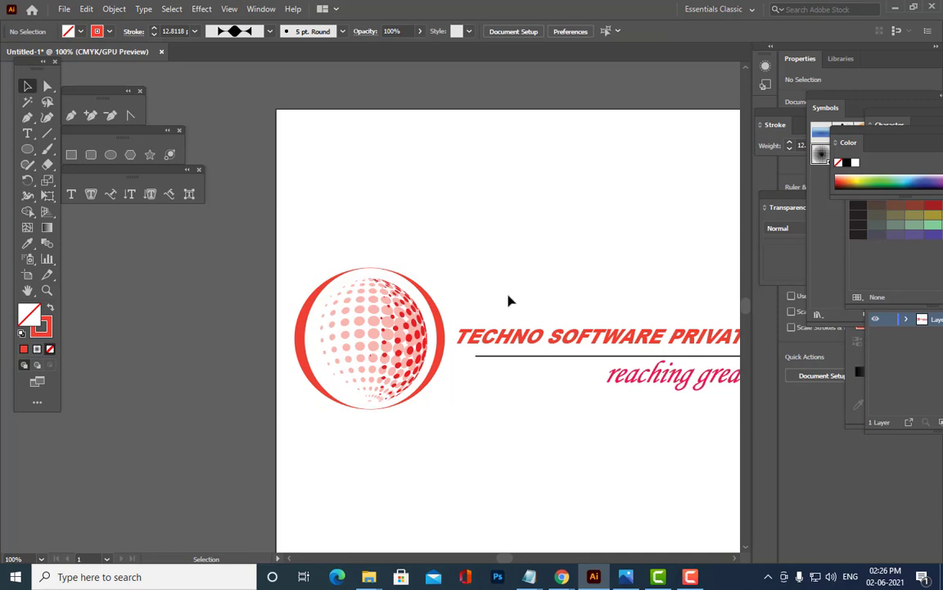
click(442, 343)
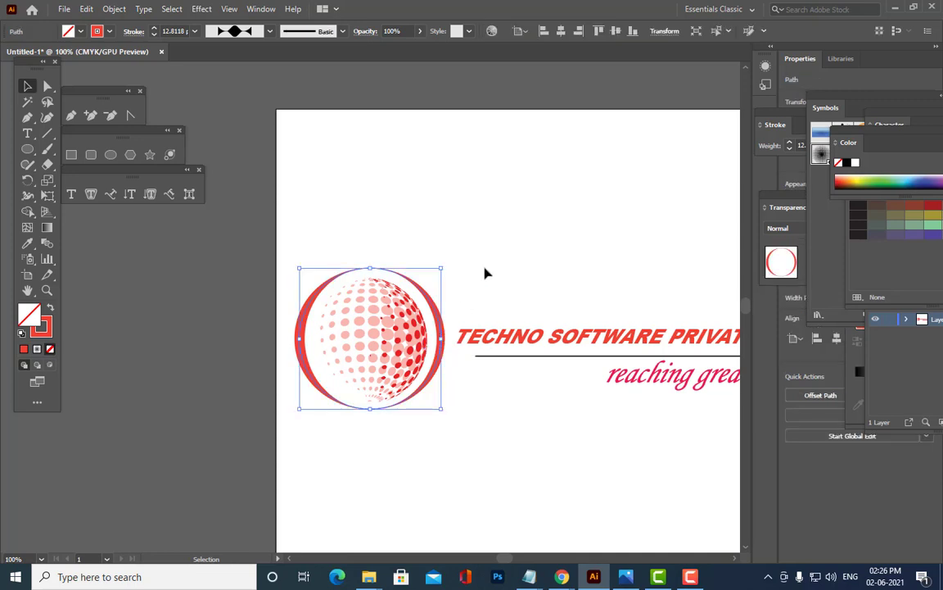
click(486, 272)
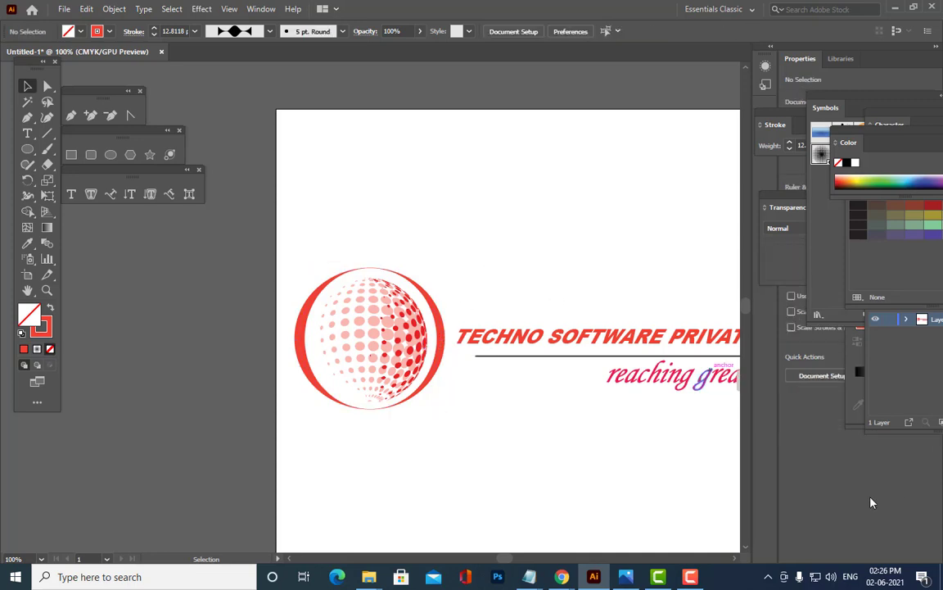
key(ctrl+minus)
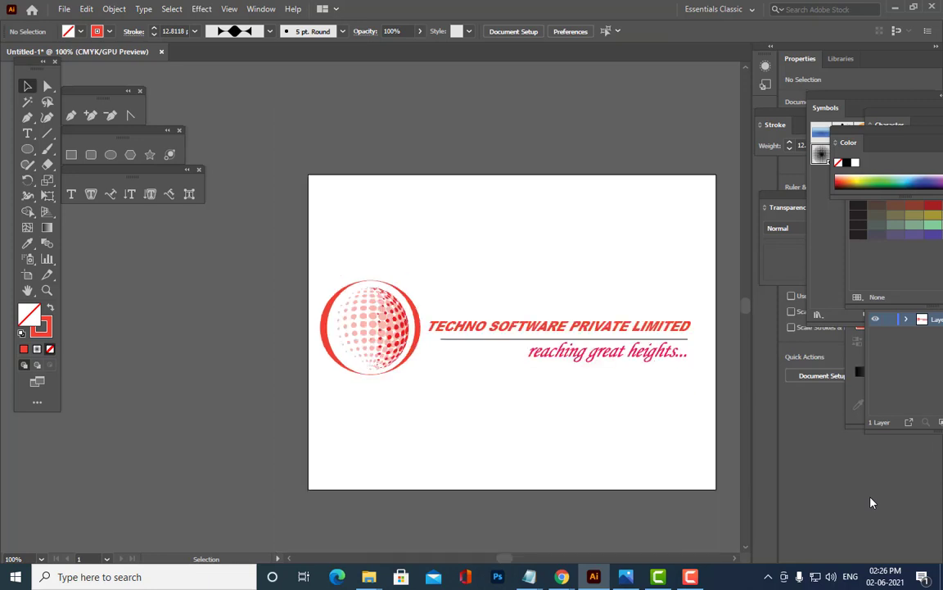
- Apply a 3D Extrude & Bevel effect to the tapered ring and set all three rotation angles to 0°
key(ctrl+equal)
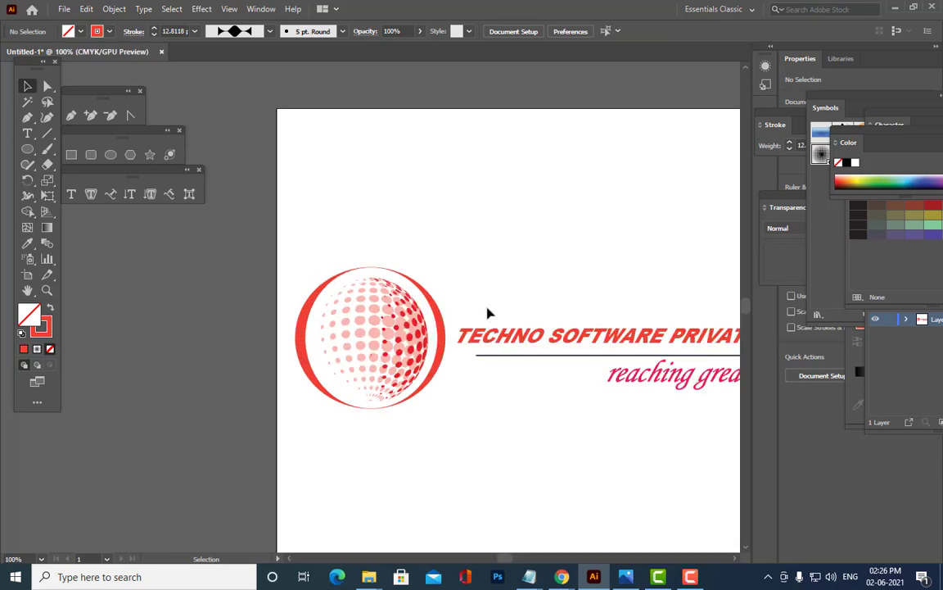
click(441, 313)
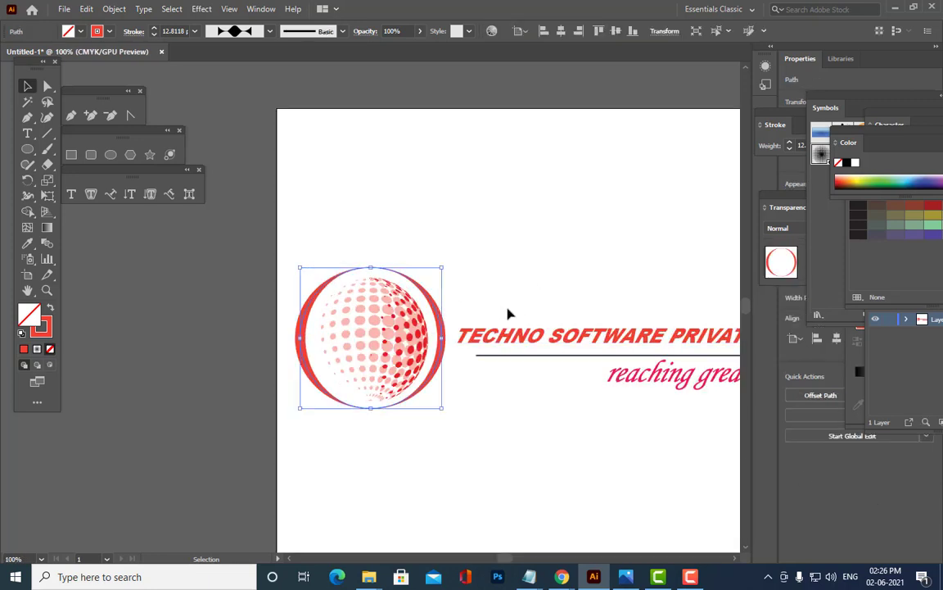
click(205, 10)
mouse_move(227, 82)
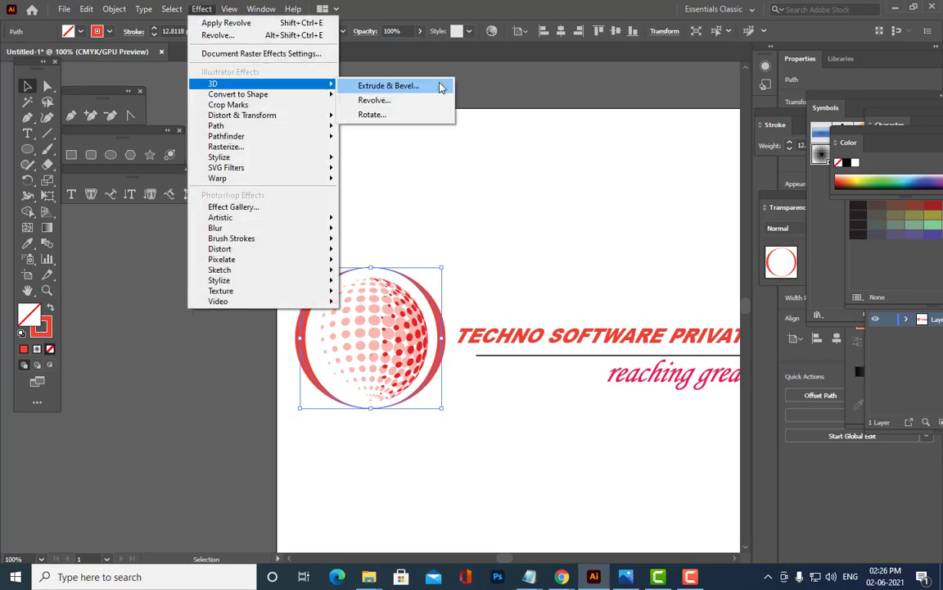
click(441, 87)
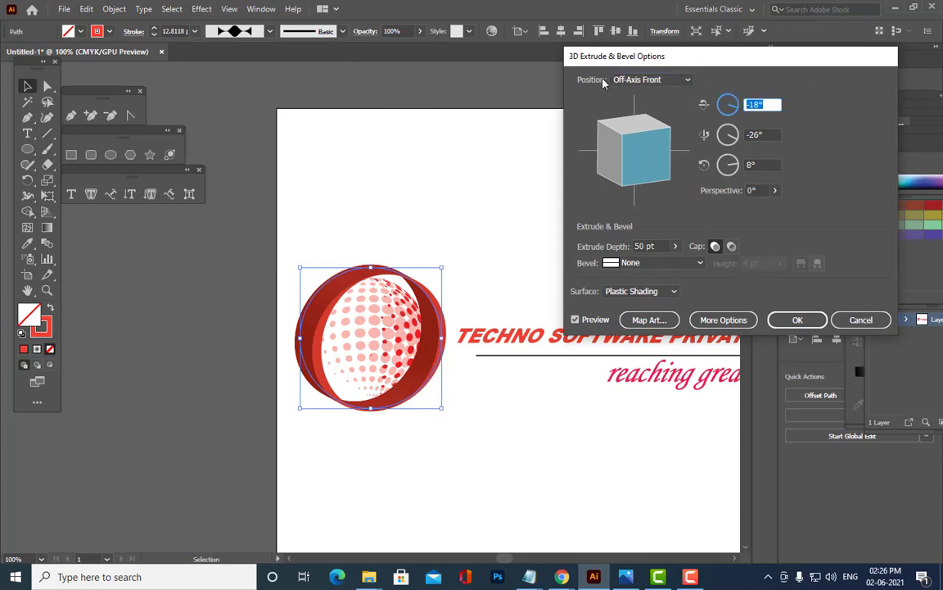
text(0)
key(Tab)
text(0)
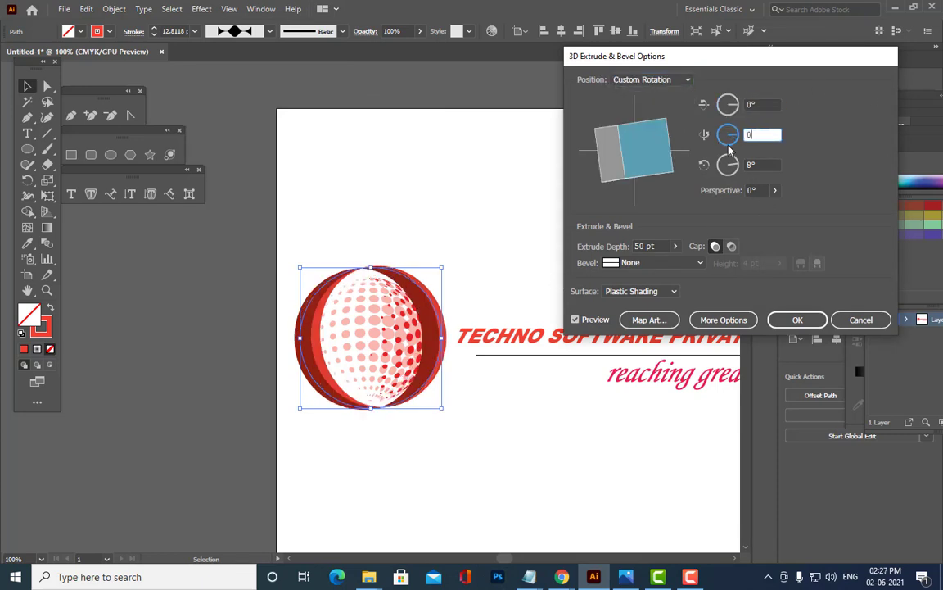
key(Tab)
text(0)
- Try rotating the extruded ring about its vertical axis up to 13° and reset that angle to 0°
click(770, 134)
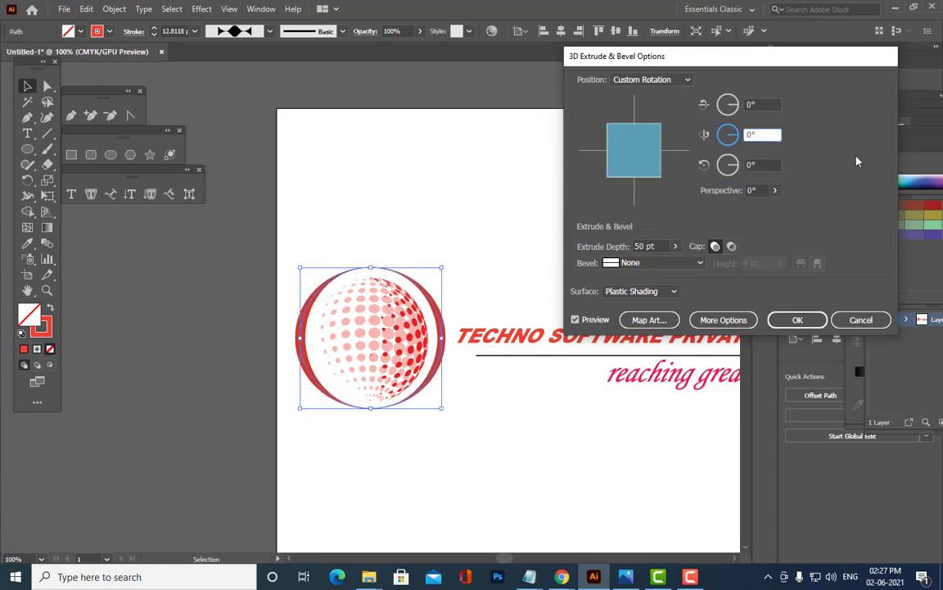
key(Up)
key(Up)
key(Up)
key(Up)
key(Up)
key(Up)
key(Up)
key(Up)
key(Up)
key(Up)
key(Up)
key(Up)
key(Up)
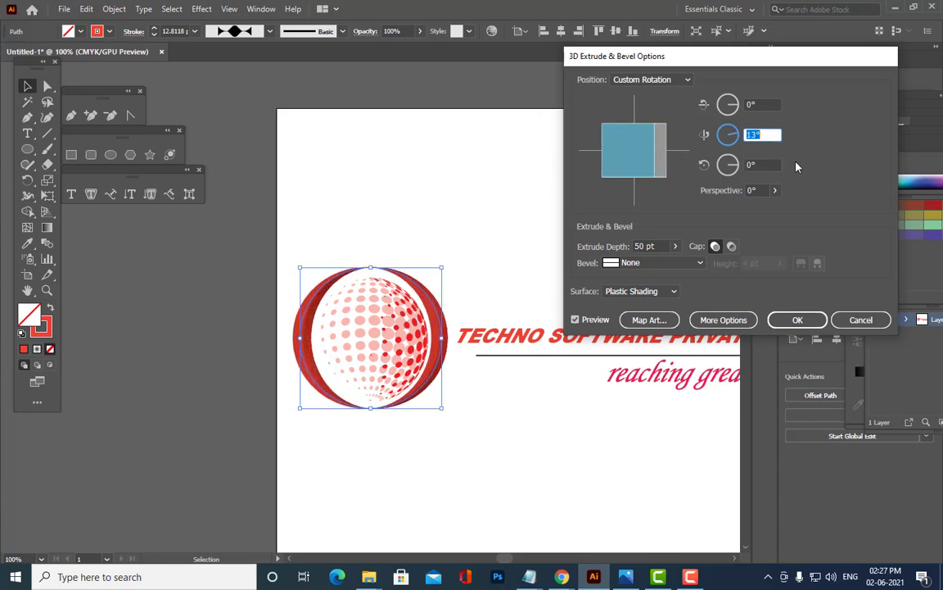
text(0)
- Set the ring's rotation about the horizontal axis to 65° in the 3D extrude settings
click(751, 104)
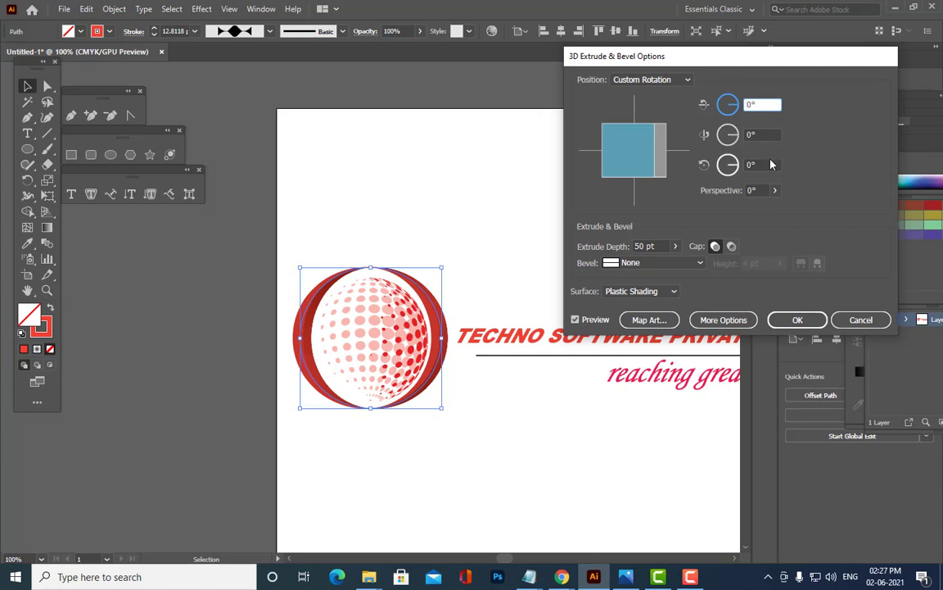
key(Up)
key(Up)
key(Up)
key(Up)
key(Up)
key(Up)
key(Up)
key(Up)
key(Up)
key(Up)
key(Up)
key(Up)
key(Up)
key(Up)
key(Up)
key(Up)
key(Up)
key(Up)
key(Up)
key(Up)
key(Up)
key(Up)
key(Up)
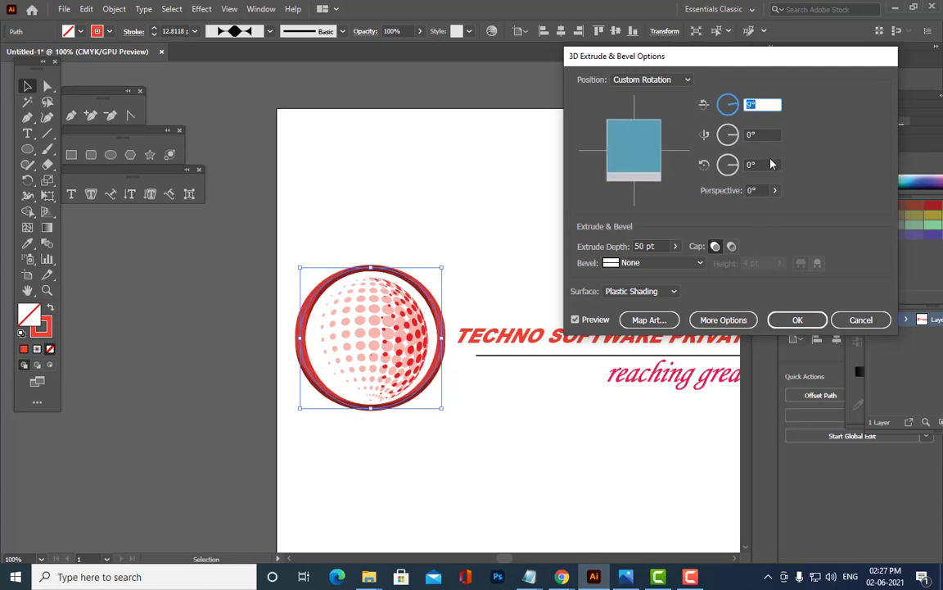
key(Up)
key(Up)
key(Up)
key(Up)
key(Up)
key(Up)
key(Up)
key(Up)
key(Up)
key(Up)
key(Up)
key(Up)
key(Up)
key(Up)
key(Up)
key(Up)
key(Up)
key(Up)
key(Up)
key(Up)
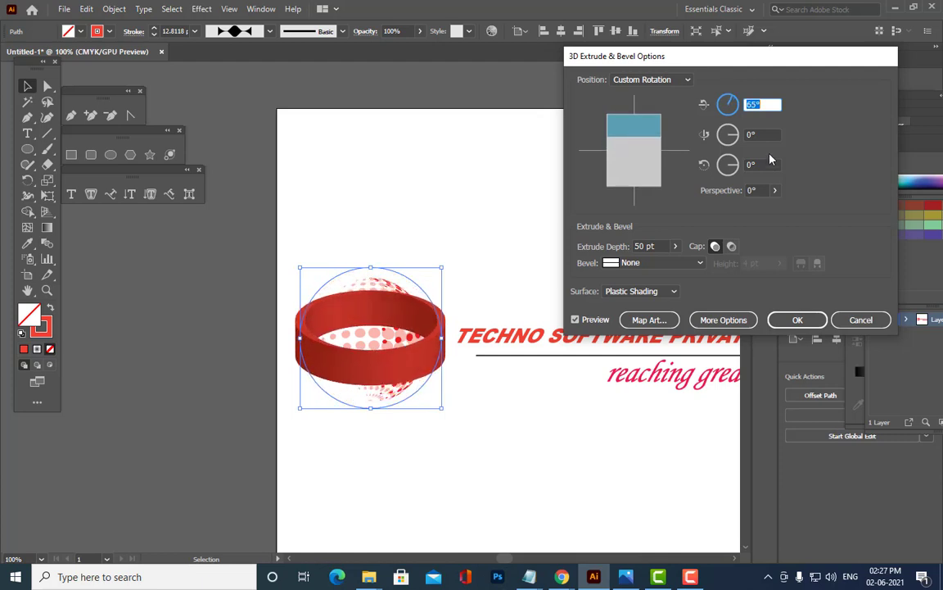
- Reduce the ring's extrude depth to 3 pt
click(642, 246)
key(Down)
key(Down)
key(Down)
key(Down)
key(Down)
key(Down)
key(Down)
key(Down)
key(Down)
key(Down)
key(Down)
key(Down)
key(Down)
key(Down)
key(Down)
key(Down)
key(Down)
key(Down)
key(Down)
key(Down)
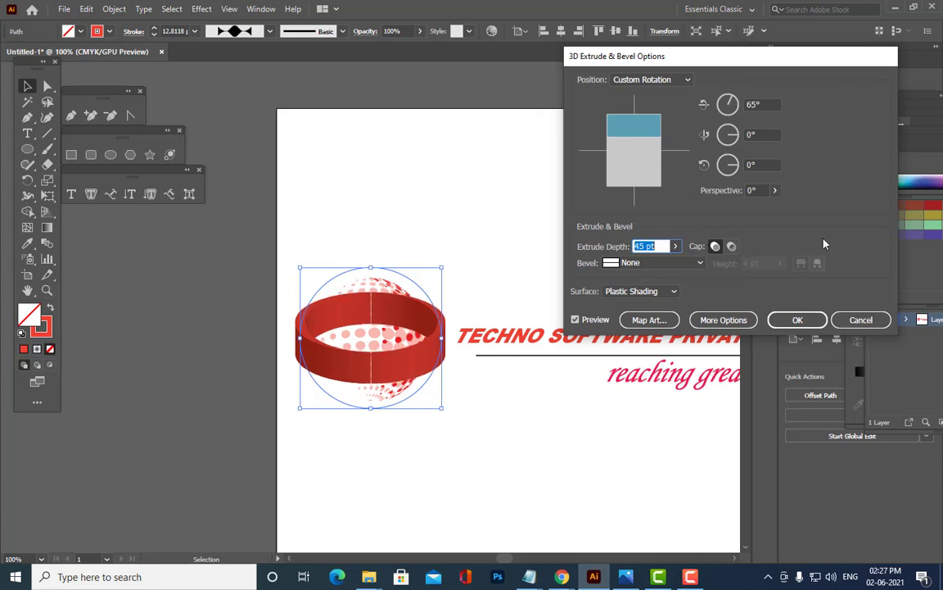
key(Down)
key(Down)
key(Down)
key(Down)
key(Down)
key(Down)
key(Down)
key(Down)
key(Down)
key(Down)
key(Down)
key(Down)
key(Down)
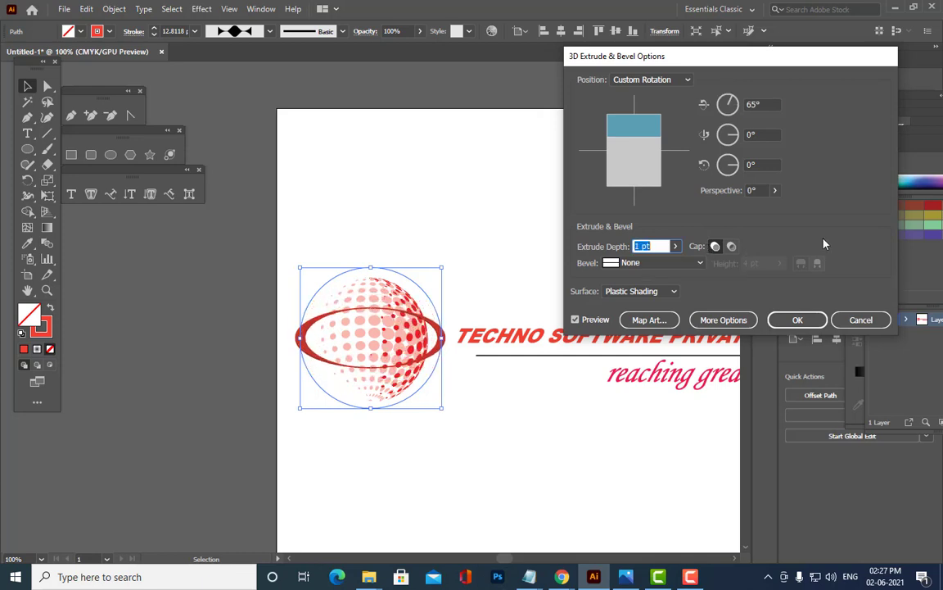
key(Left)
key(Up)
key(Up)
key(Up)
key(Up)
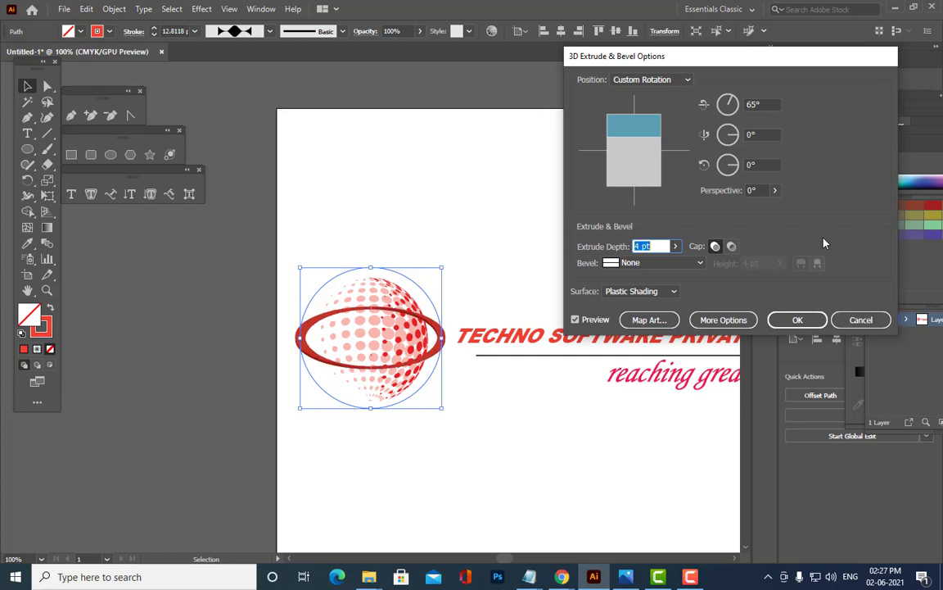
key(Down)
key(Down)
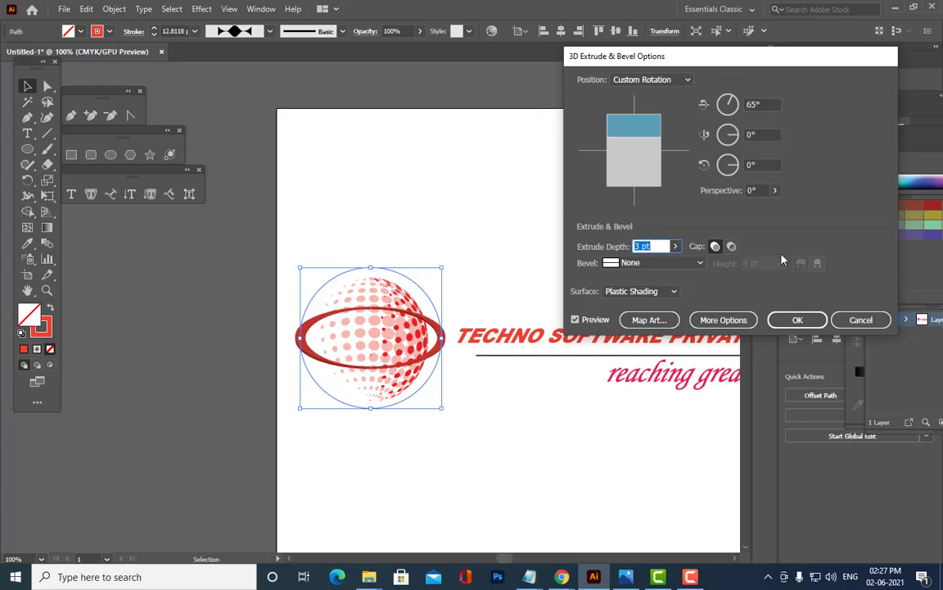
- Tilt the ring 27° about the depth axis and apply the 3D extrude effect
click(750, 164)
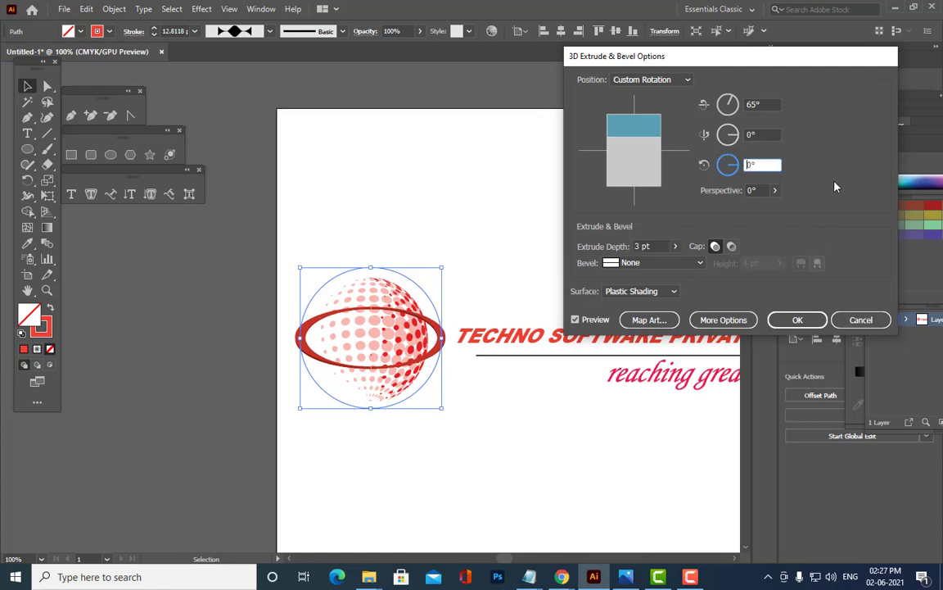
key(Up)
key(Up)
key(Up)
key(Up)
key(Up)
key(Up)
key(Up)
key(Up)
key(Up)
key(Up)
key(Up)
key(Up)
key(Up)
key(Up)
key(Up)
key(Up)
key(Up)
key(Up)
key(Up)
key(Up)
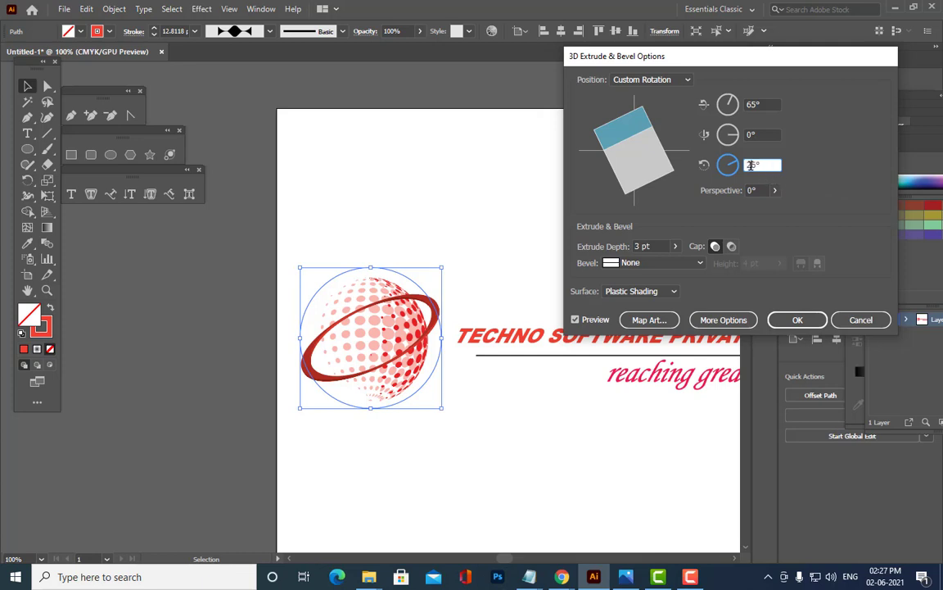
key(Up)
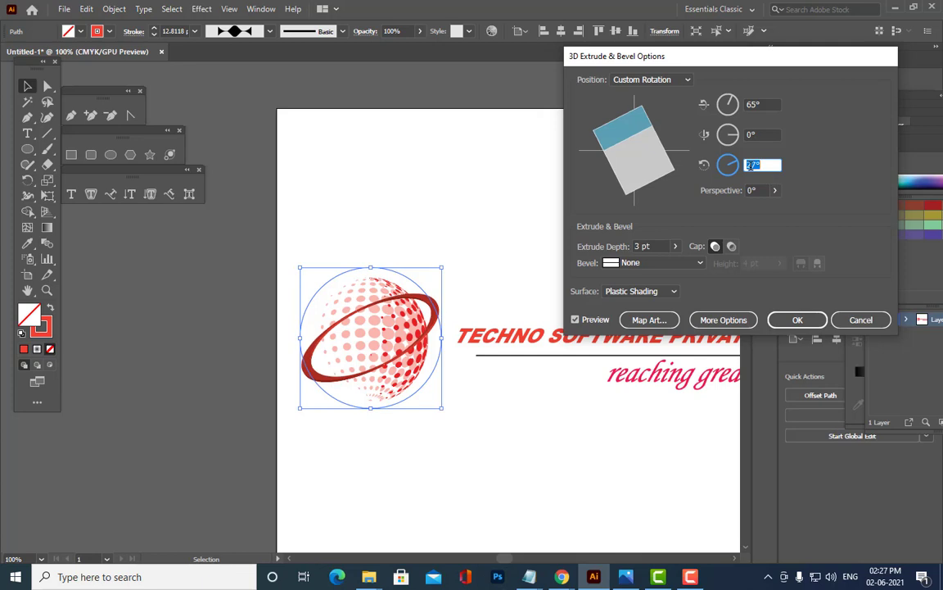
click(794, 320)
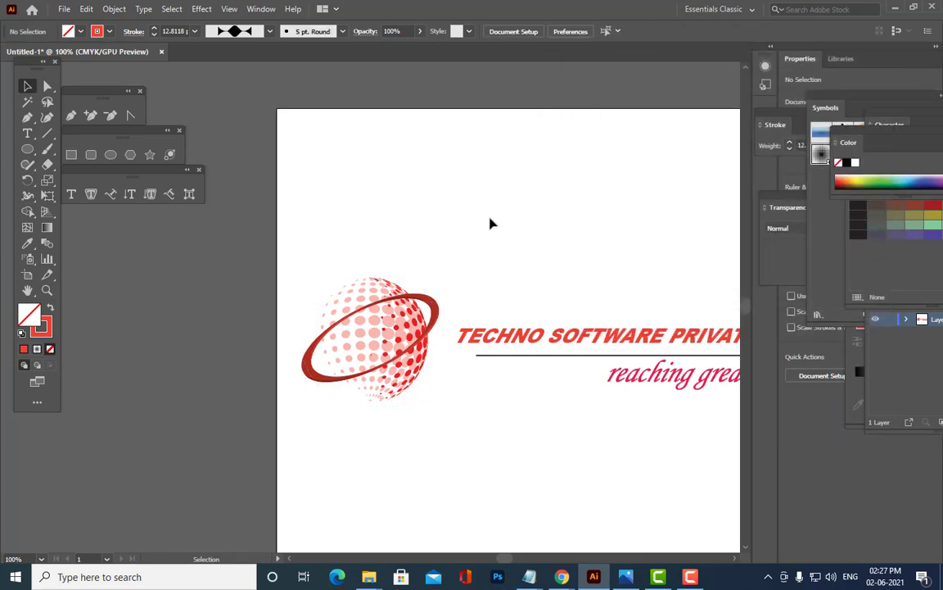
- Expand the appearance of the tilted 3D ring into editable shapes
click(440, 308)
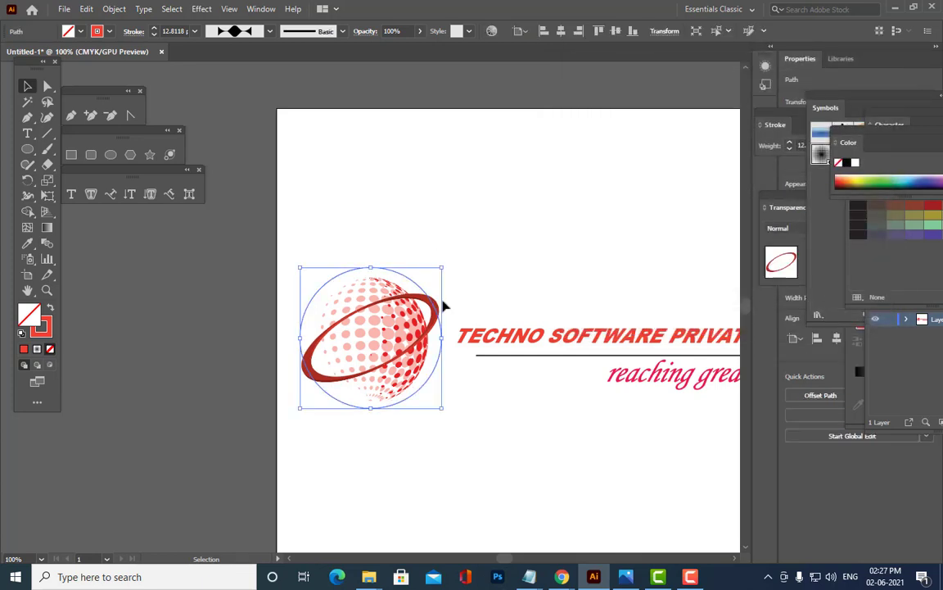
click(114, 8)
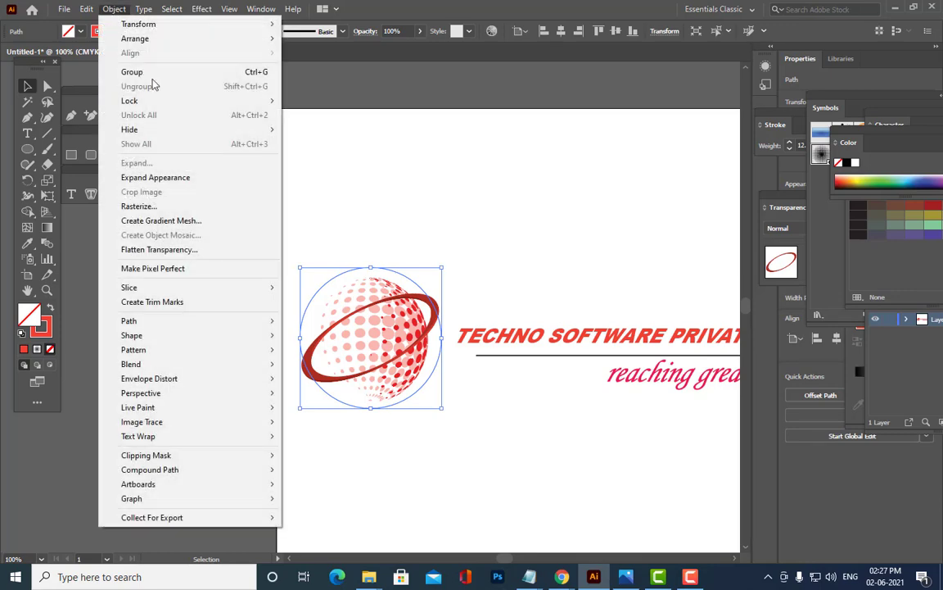
click(157, 177)
click(305, 202)
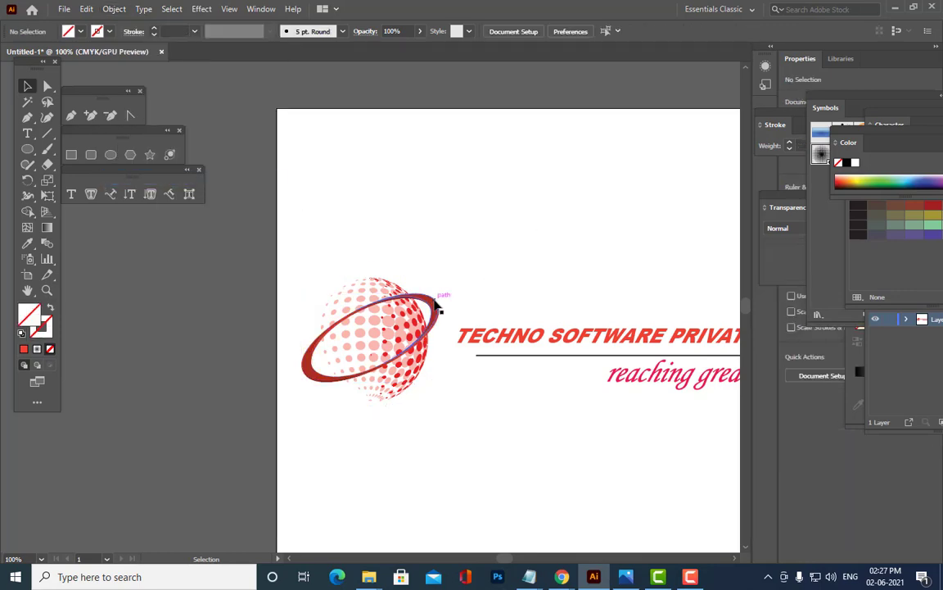
- Enlarge the expanded ring so it extends beyond both sides of the sphere and shift it slightly down
click(440, 308)
drag(439, 292, 455, 281)
click(480, 236)
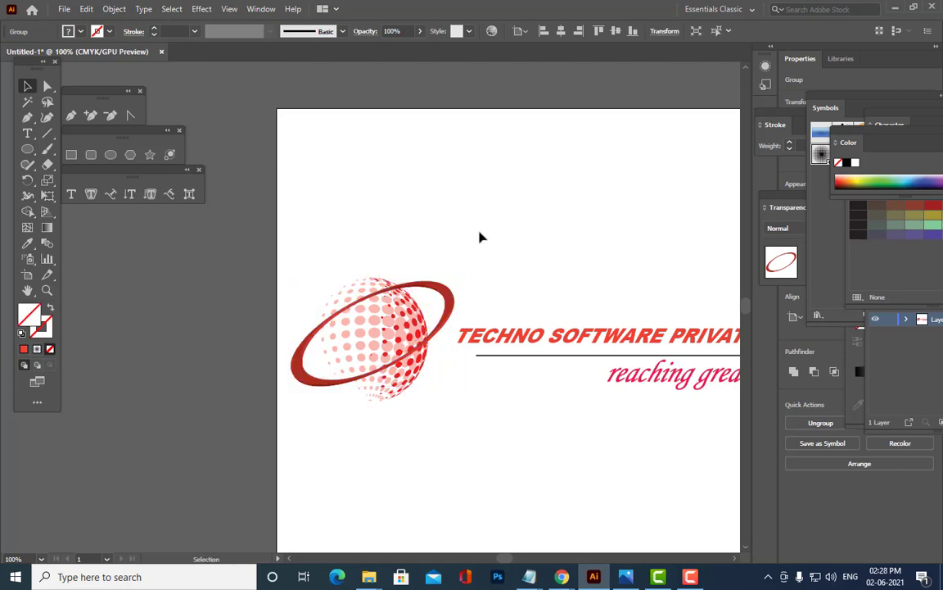
click(447, 291)
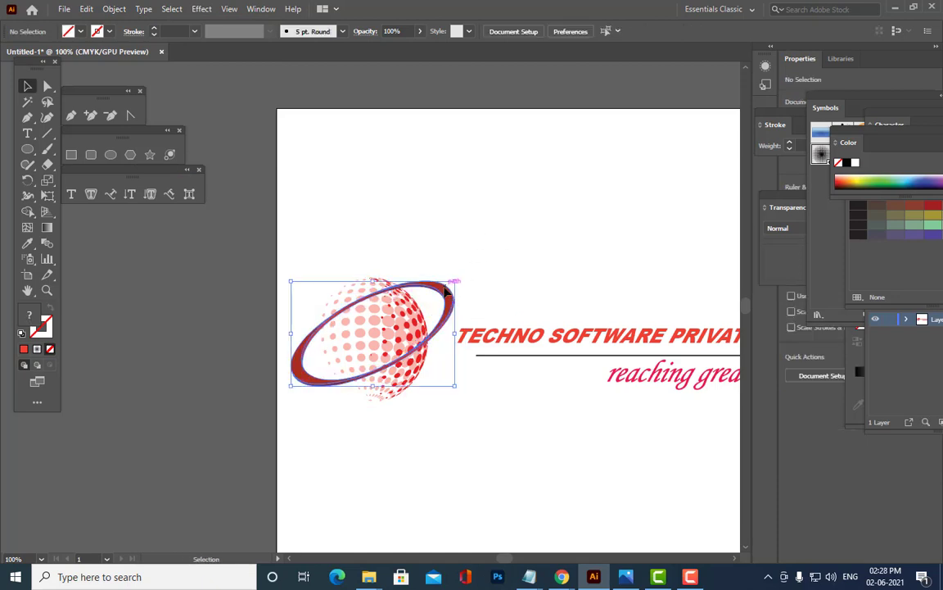
drag(442, 285, 441, 294)
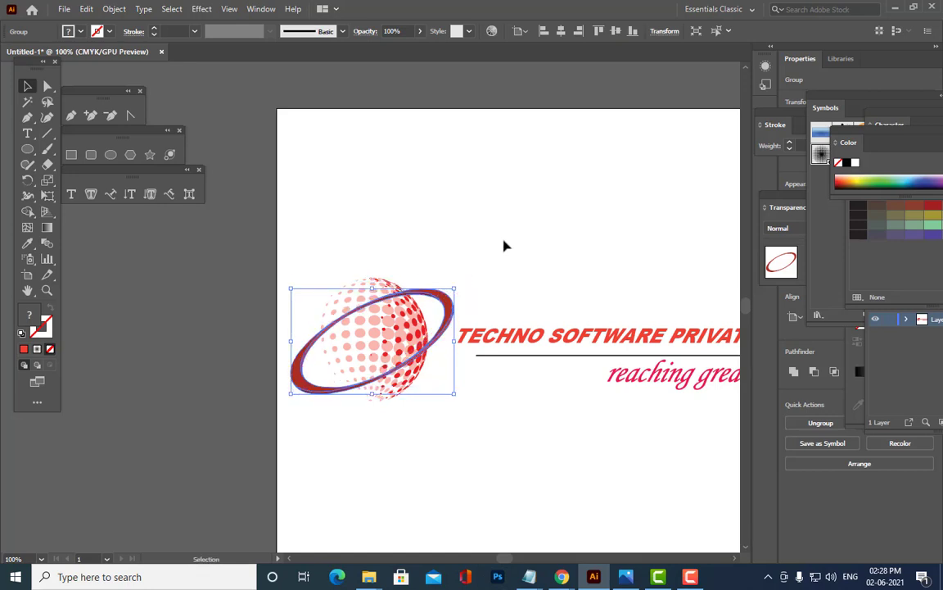
click(547, 239)
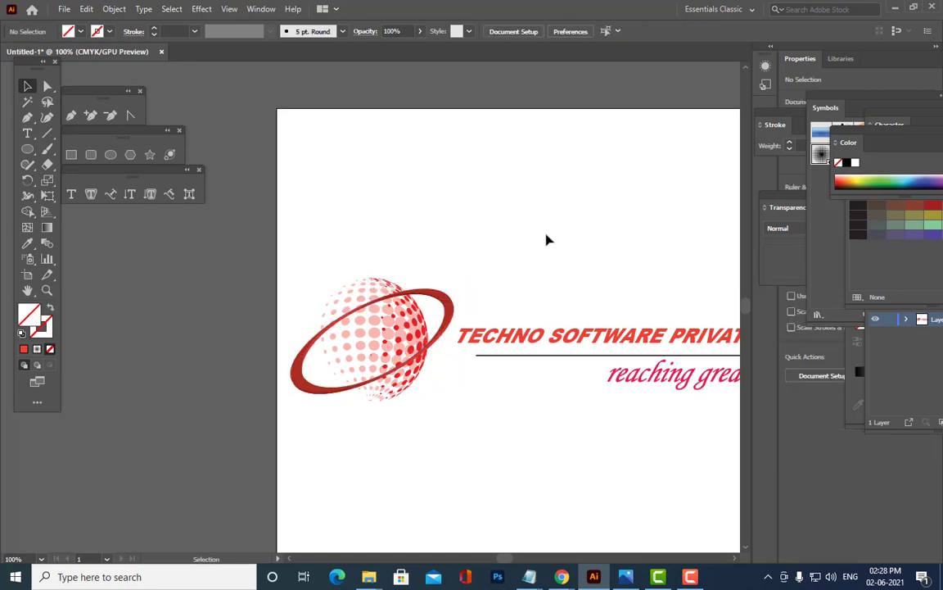
- Bring the halftone dot sphere group to the front of the stacking order
scroll(548, 239, up, 2)
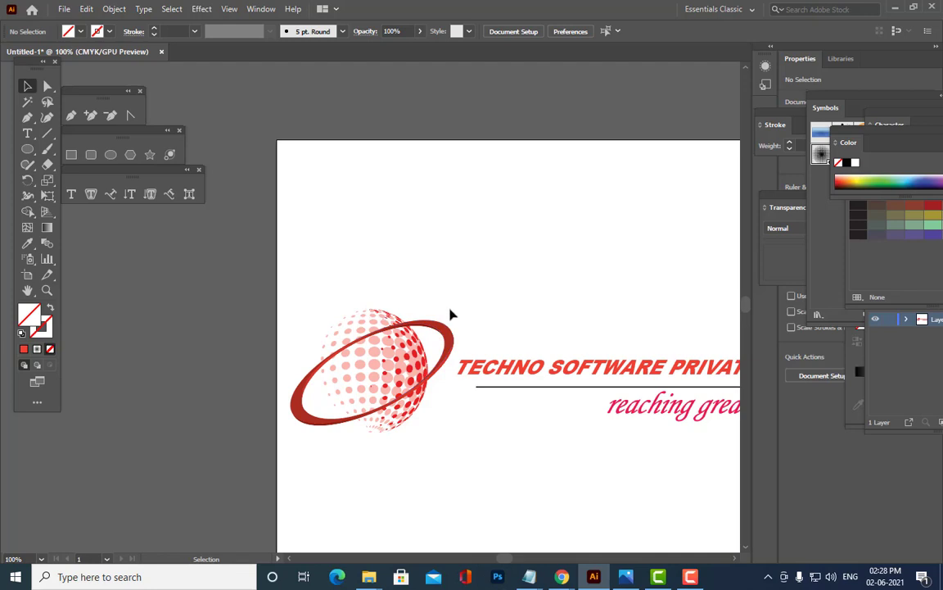
click(388, 358)
right_click(387, 356)
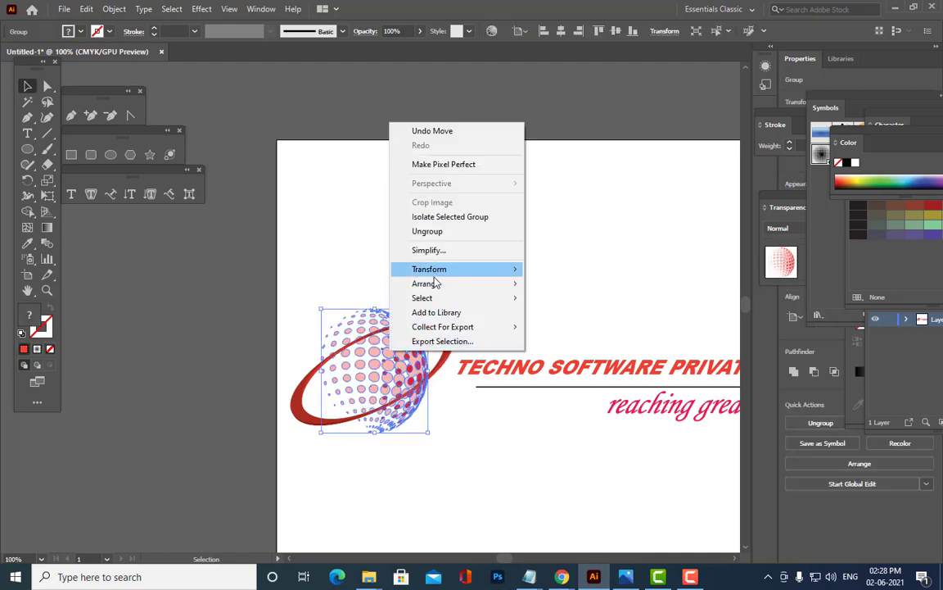
mouse_move(437, 284)
click(564, 287)
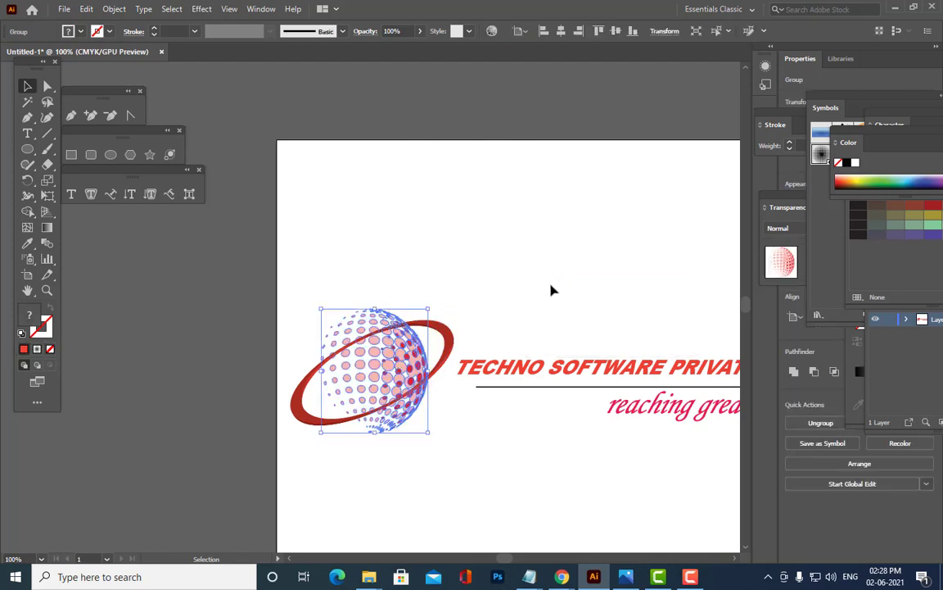
click(507, 293)
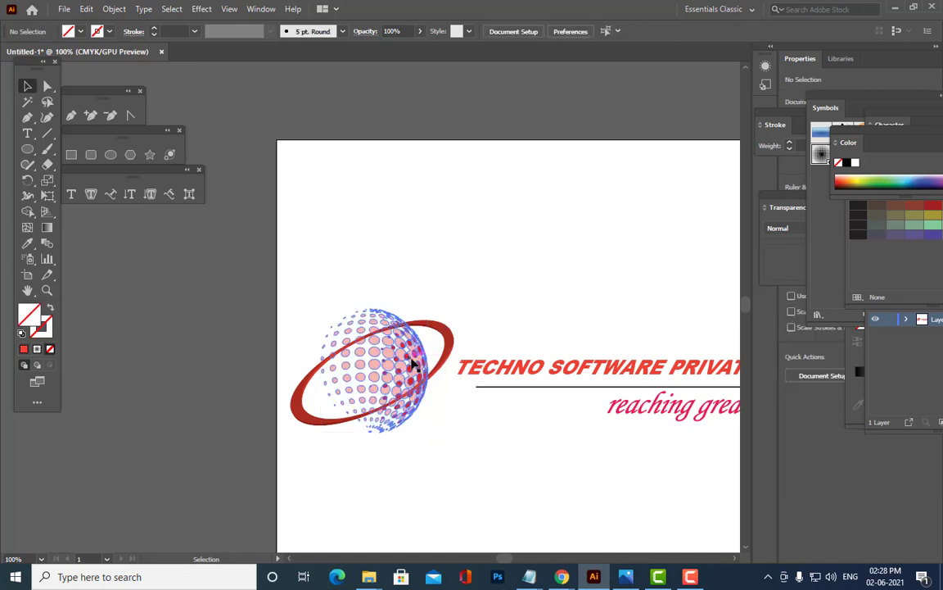
- Try Bring to Front again on the dot sphere group to place it over the ring
click(412, 362)
right_click(412, 363)
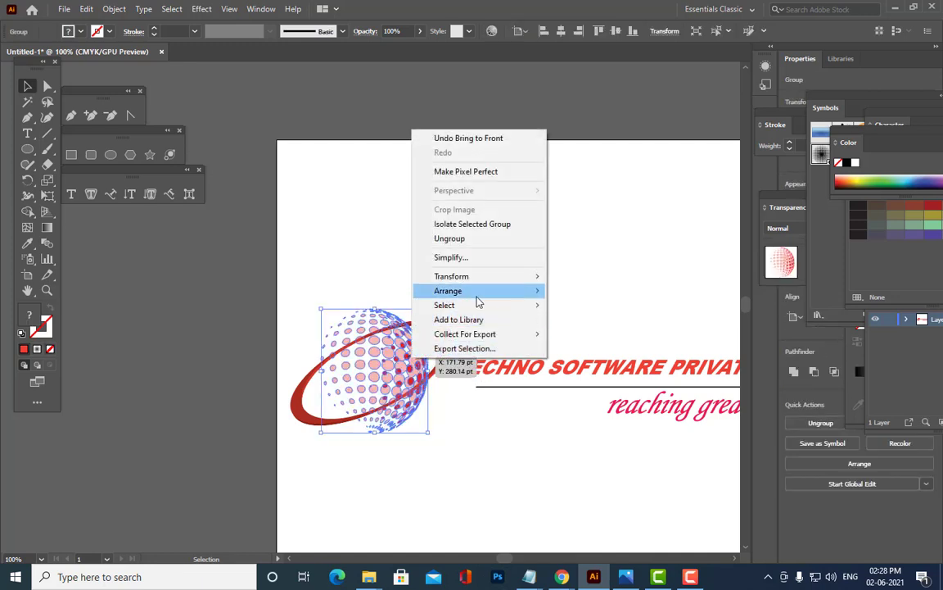
mouse_move(476, 292)
click(576, 297)
click(551, 288)
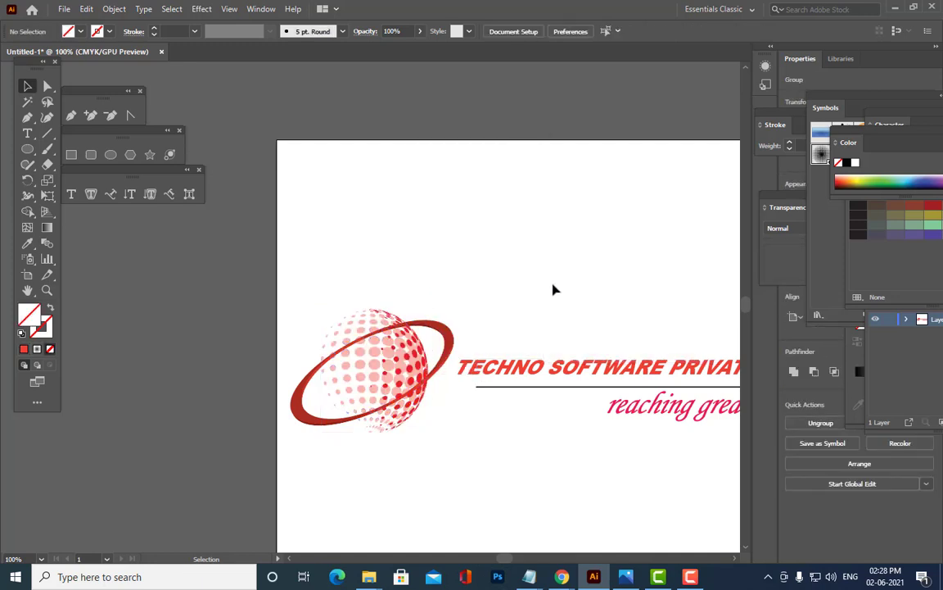
click(366, 322)
right_click(367, 321)
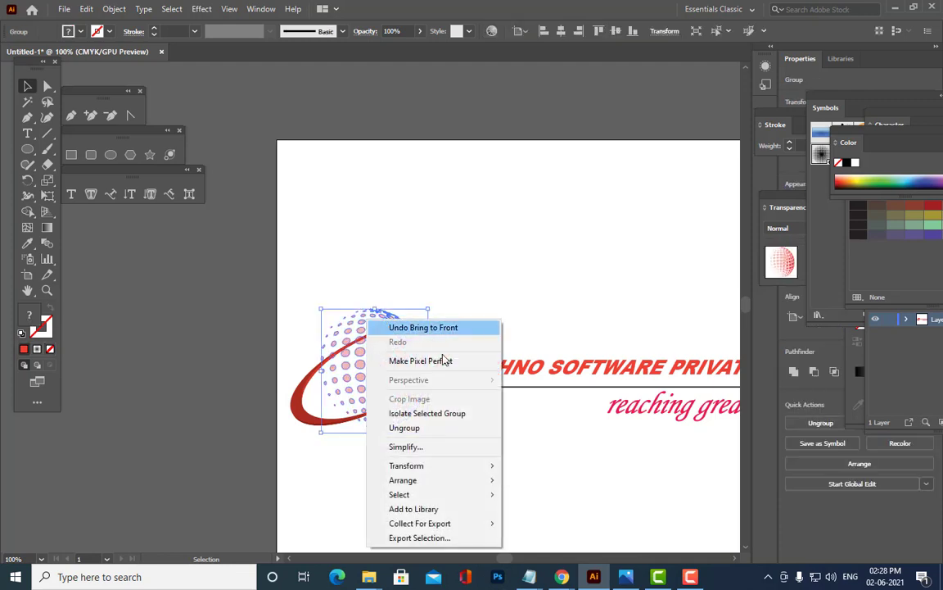
mouse_move(447, 480)
click(531, 480)
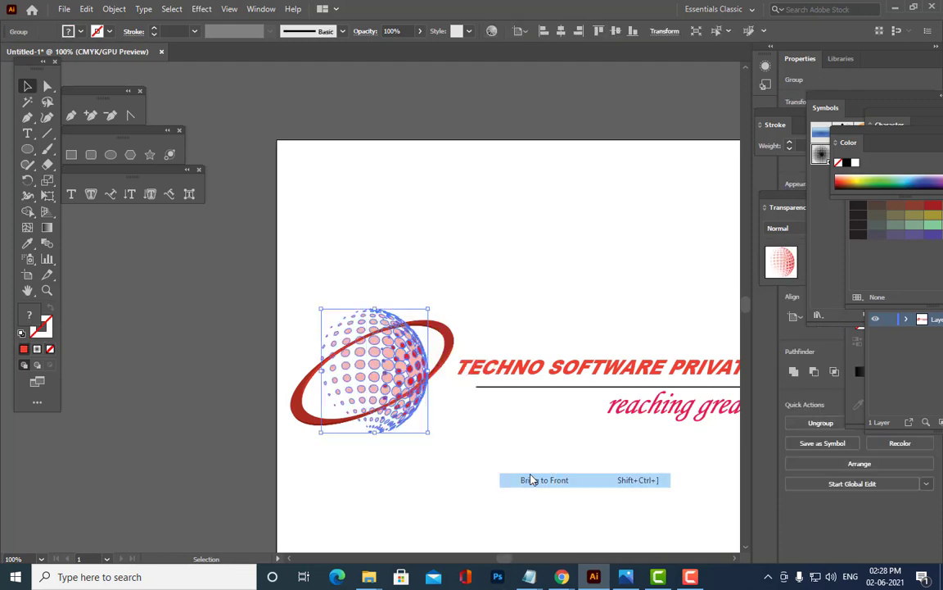
click(492, 296)
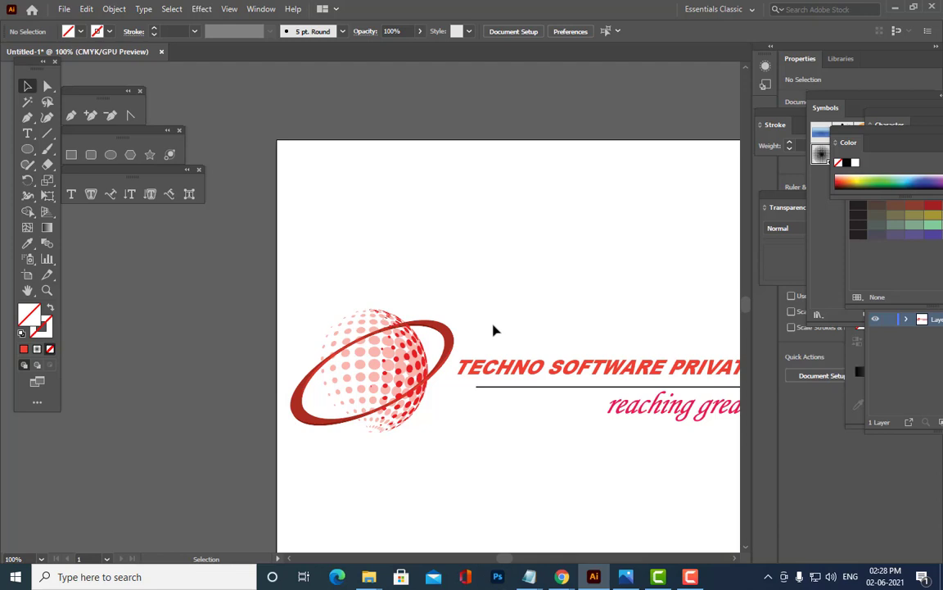
- Ungroup the expanded orbit ring around the dot sphere
click(451, 347)
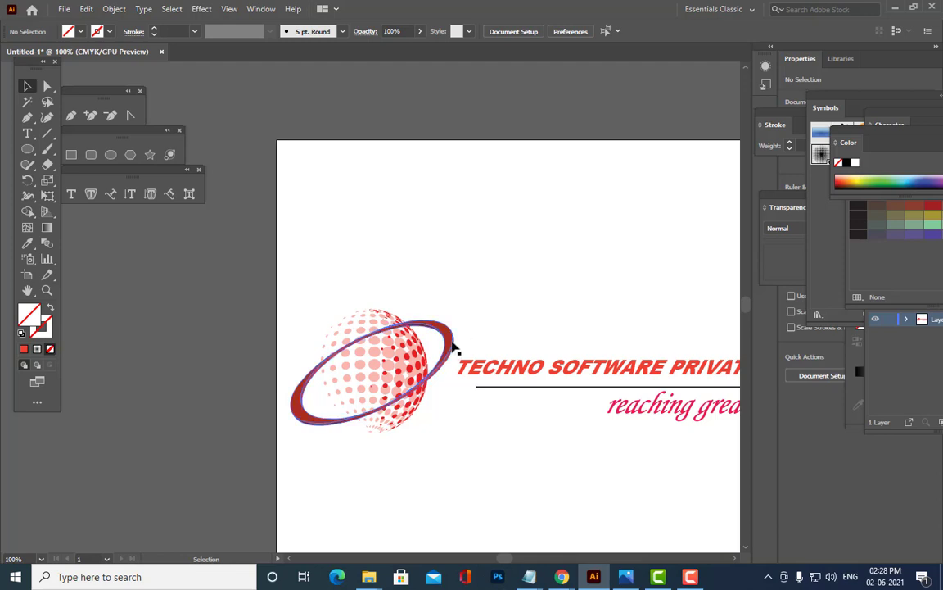
click(502, 308)
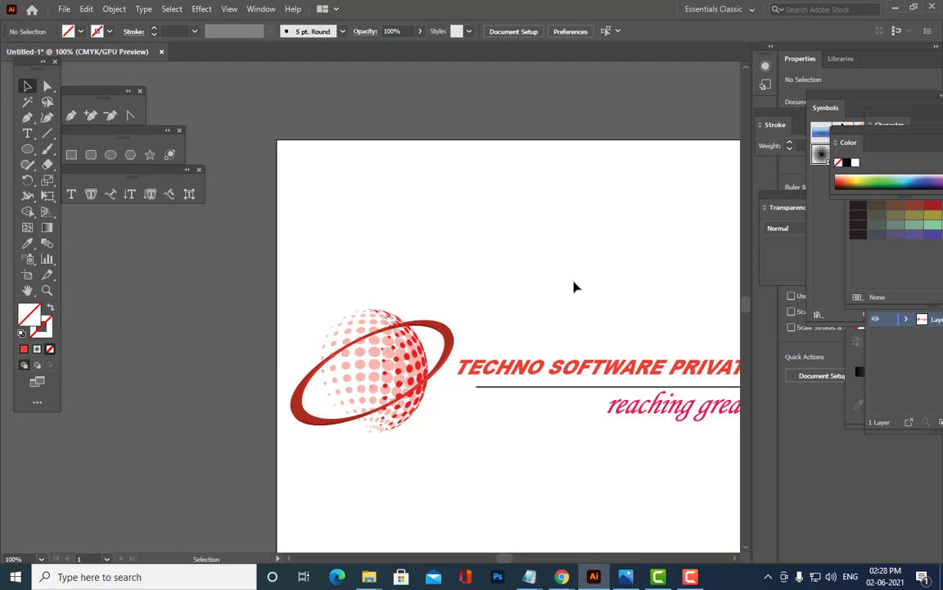
click(450, 331)
right_click(449, 329)
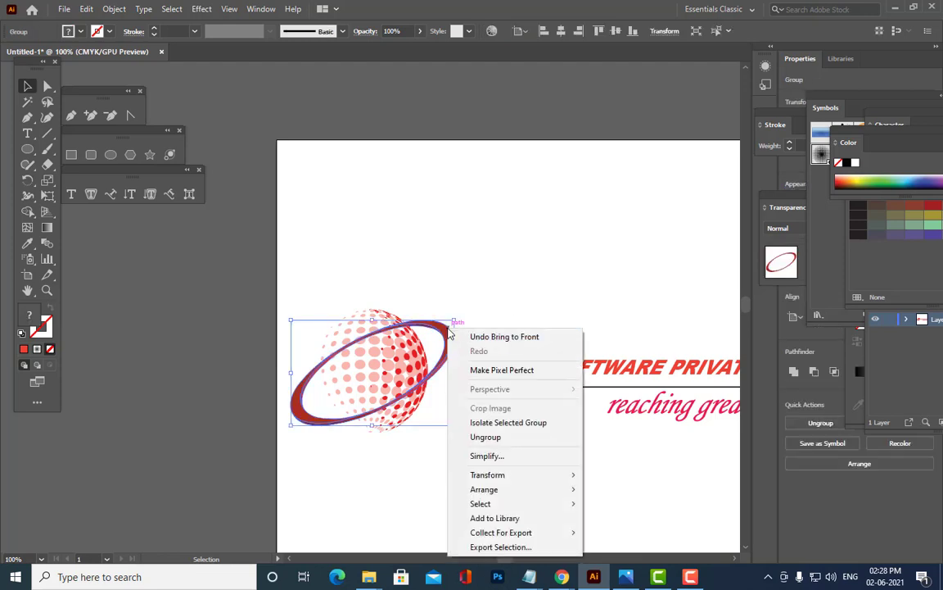
click(516, 438)
click(488, 276)
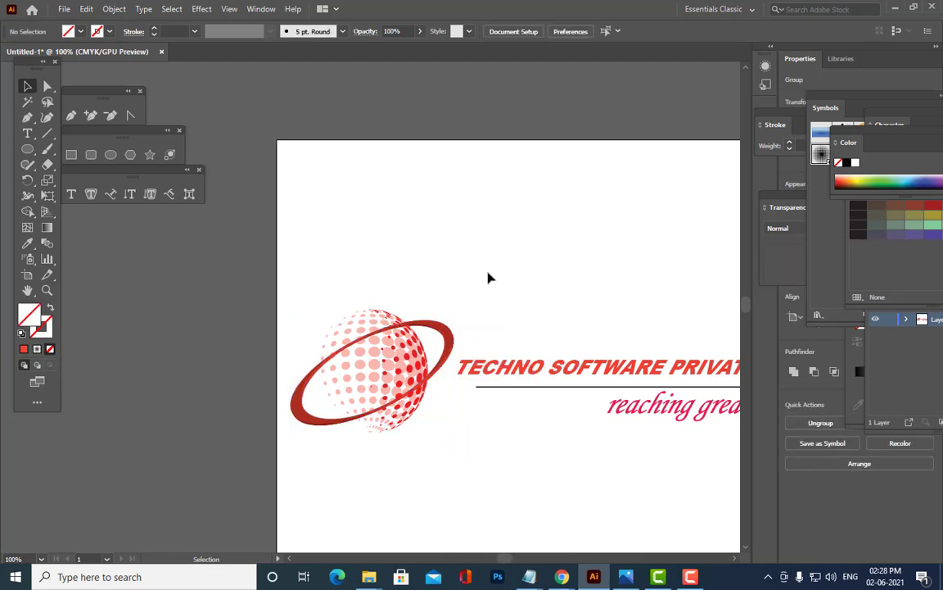
- Try moving the ring up and to the right off the sphere, and undo the move
click(449, 331)
drag(449, 331, 515, 278)
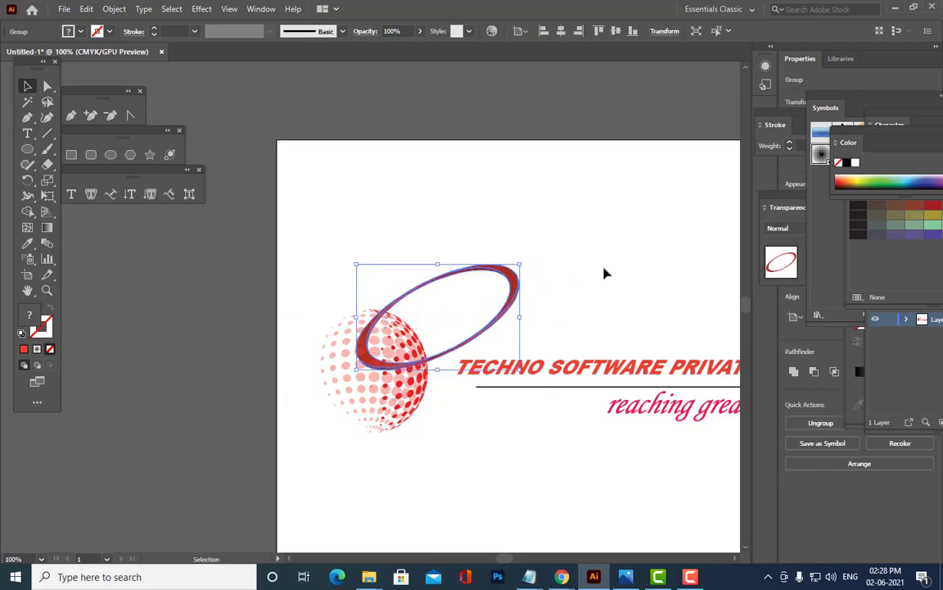
key(ctrl+z)
key(a)
key(v)
- Ungroup the ring once more to separate its right and left halves
right_click(445, 327)
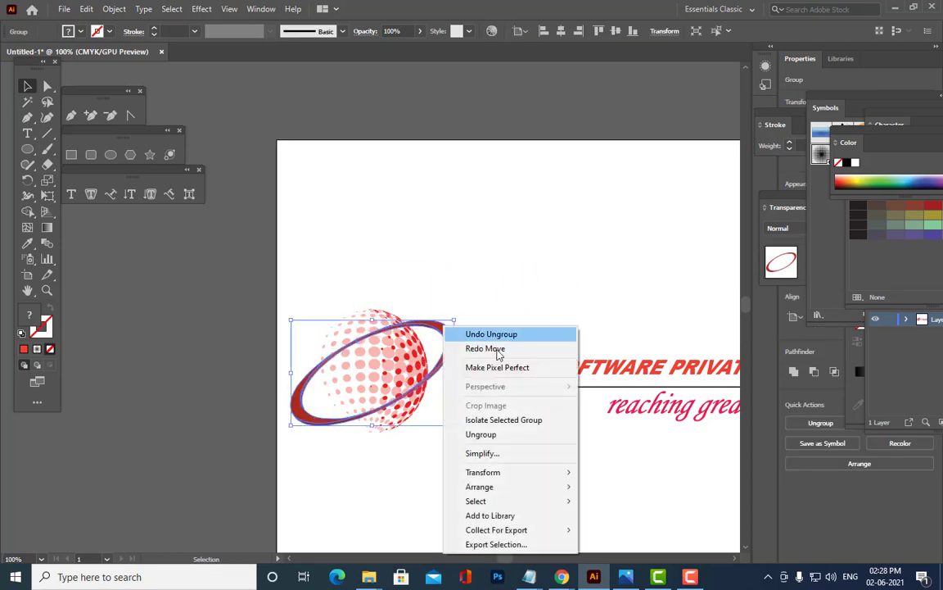
click(517, 436)
click(506, 262)
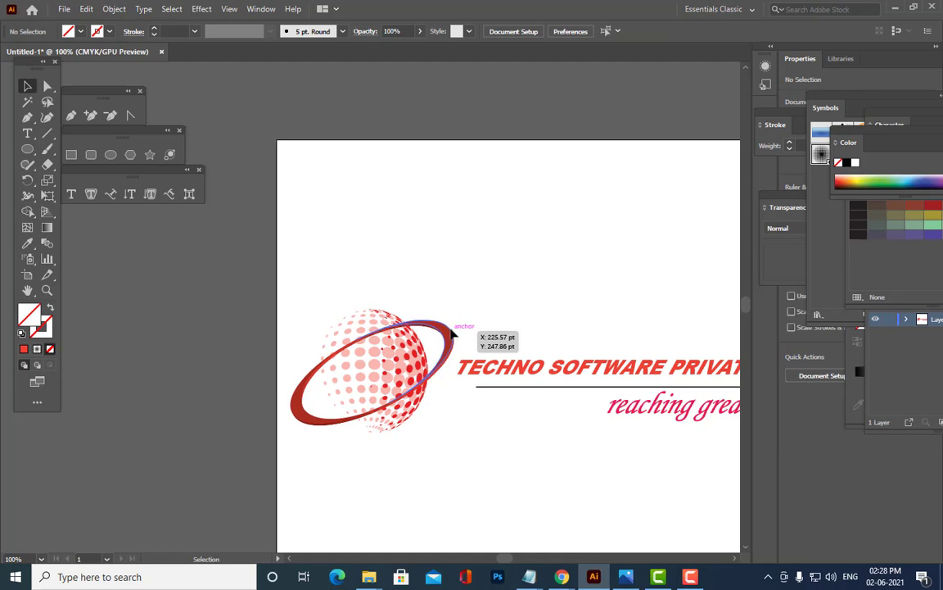
- Try moving the ring's right half and left half separately, undoing each move
click(449, 331)
drag(449, 331, 535, 206)
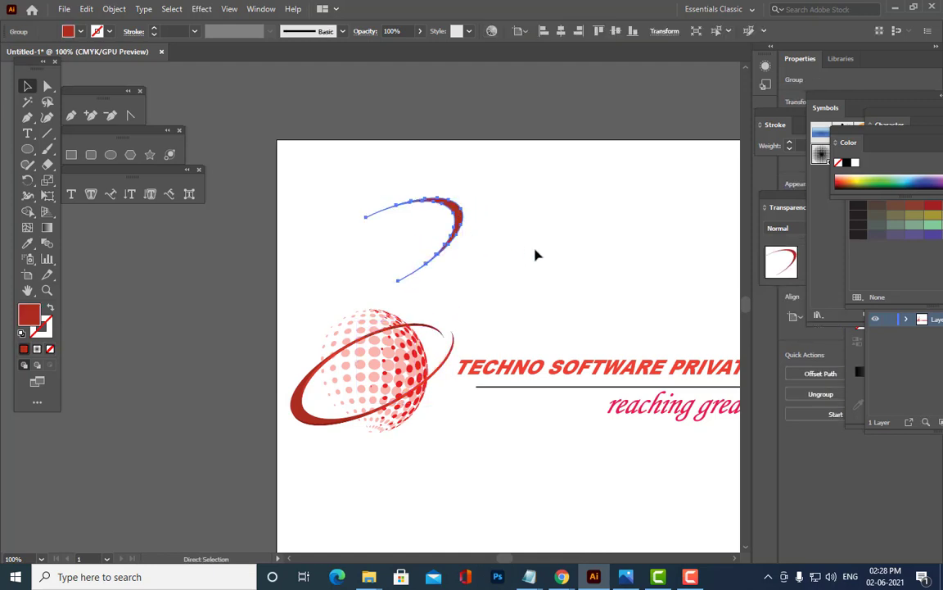
key(ctrl+z)
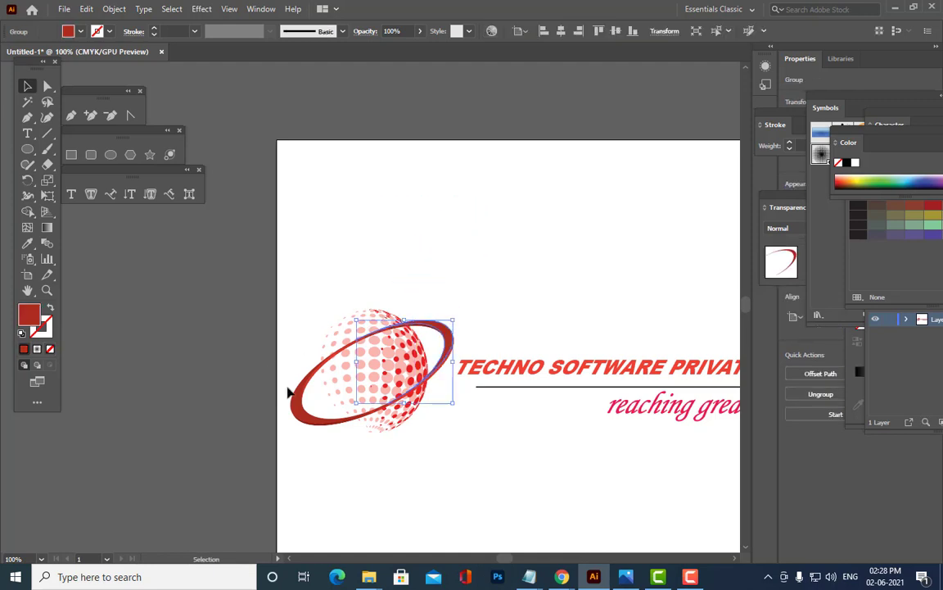
click(298, 394)
drag(298, 394, 292, 402)
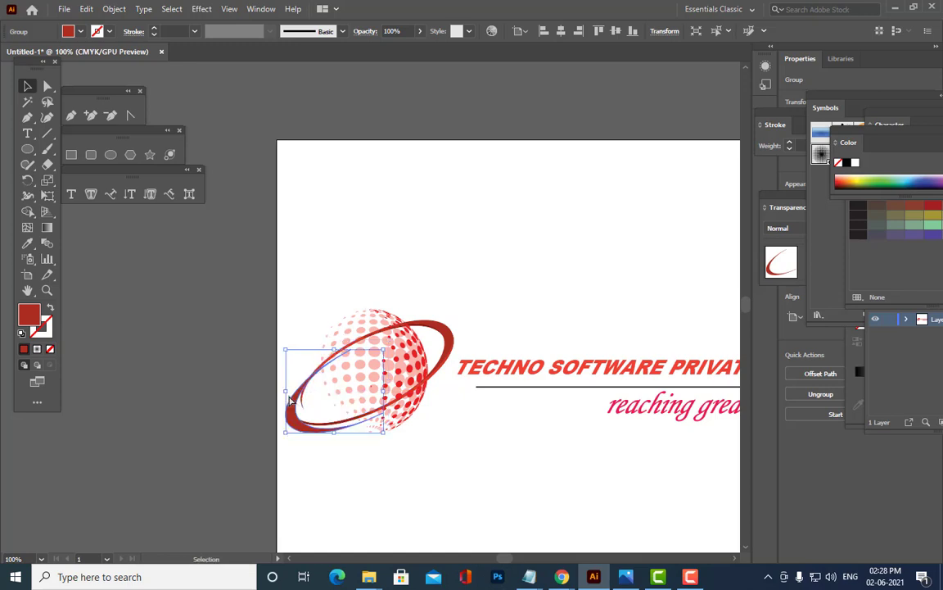
key(v)
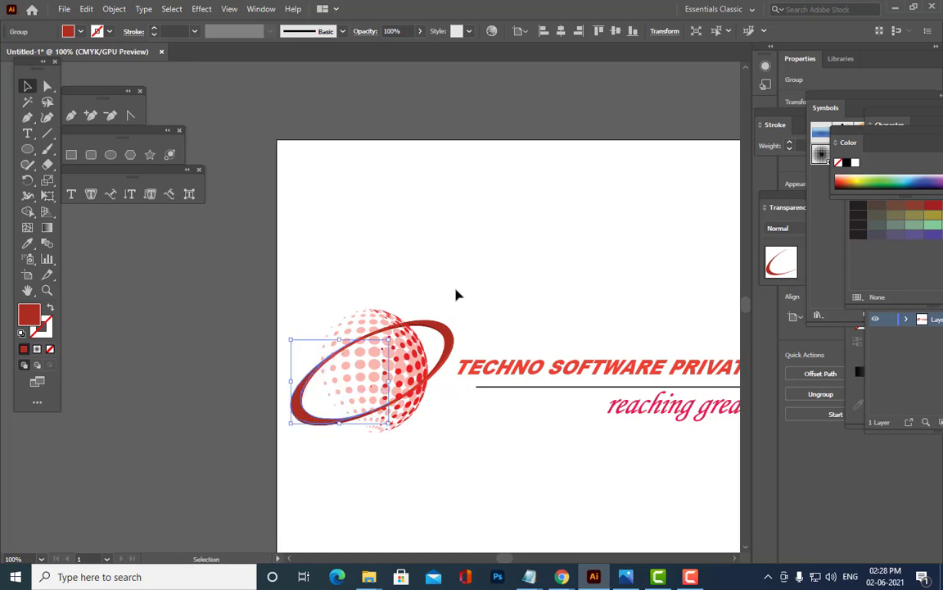
- Send the ring's left half to the back of the stacking order
right_click(309, 384)
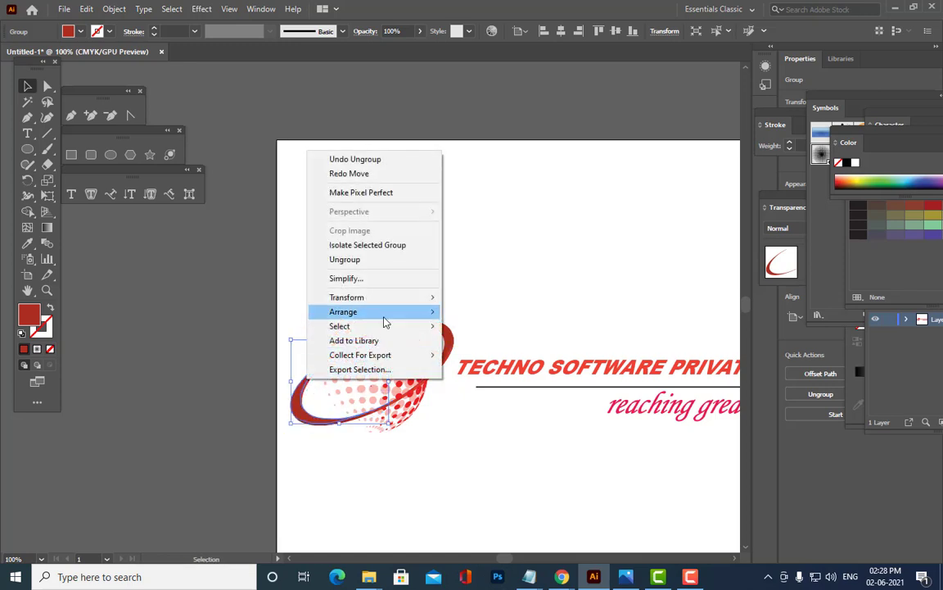
mouse_move(385, 319)
click(499, 354)
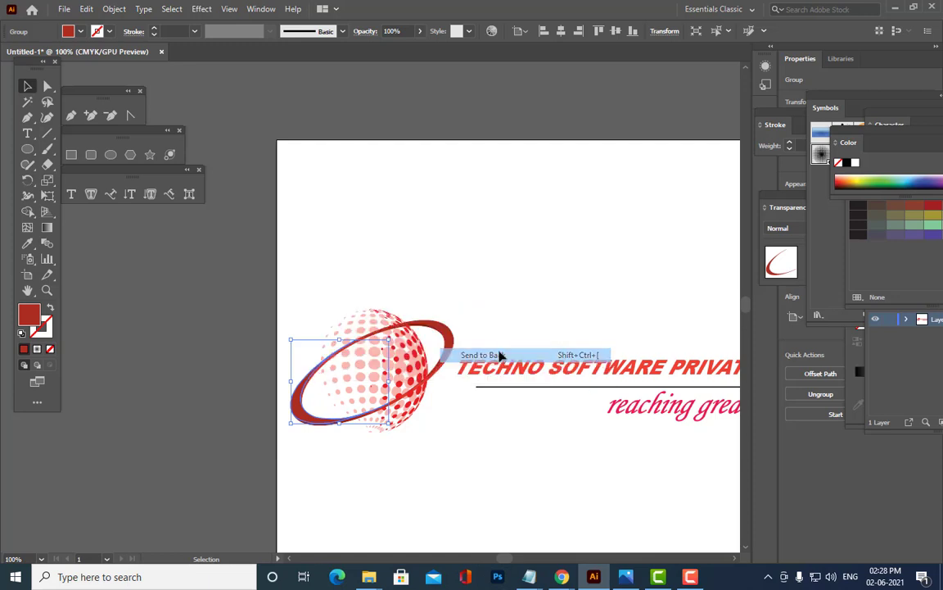
click(521, 286)
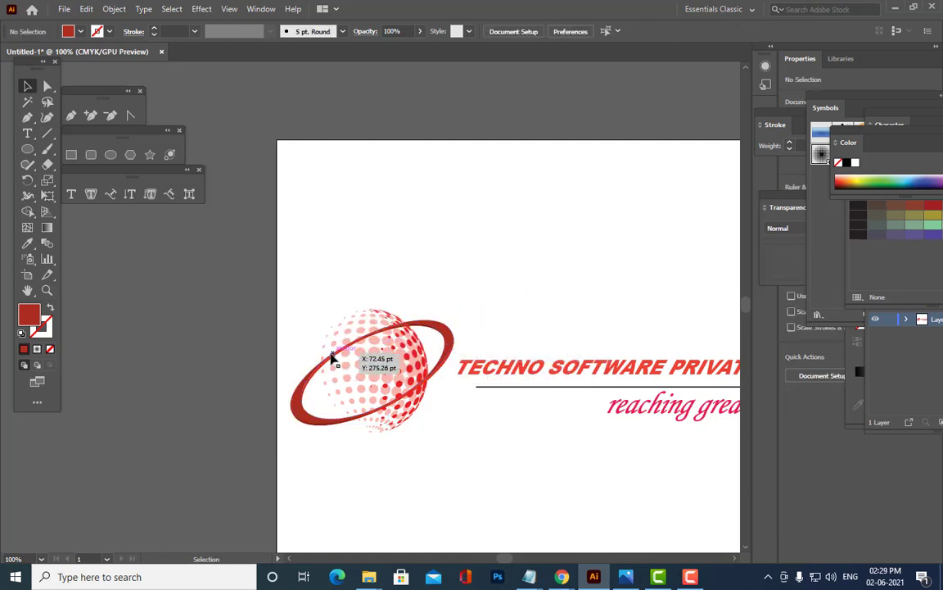
- Check the ring's right and left halves individually, and review the complete logo on the artboard
click(451, 335)
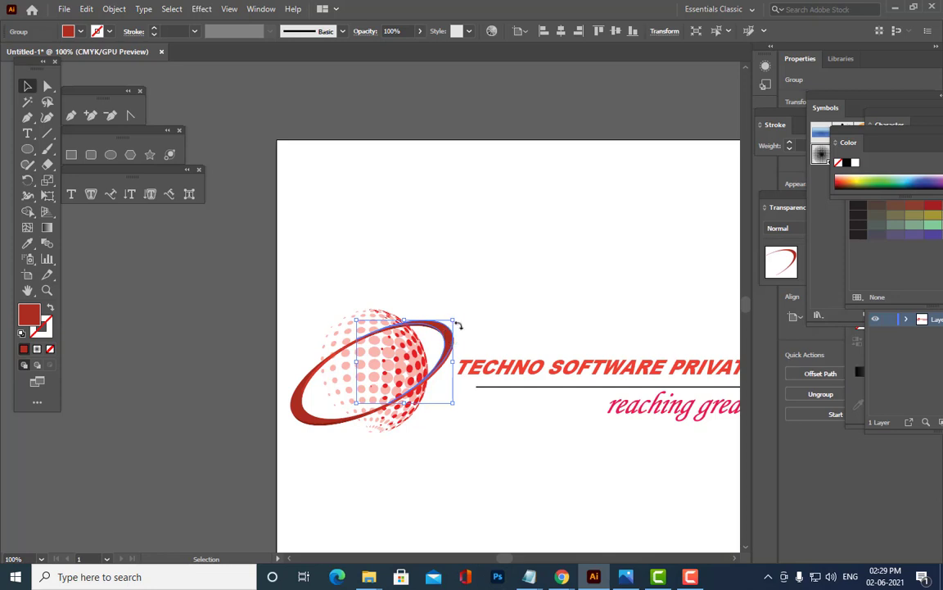
click(493, 297)
click(449, 352)
click(518, 256)
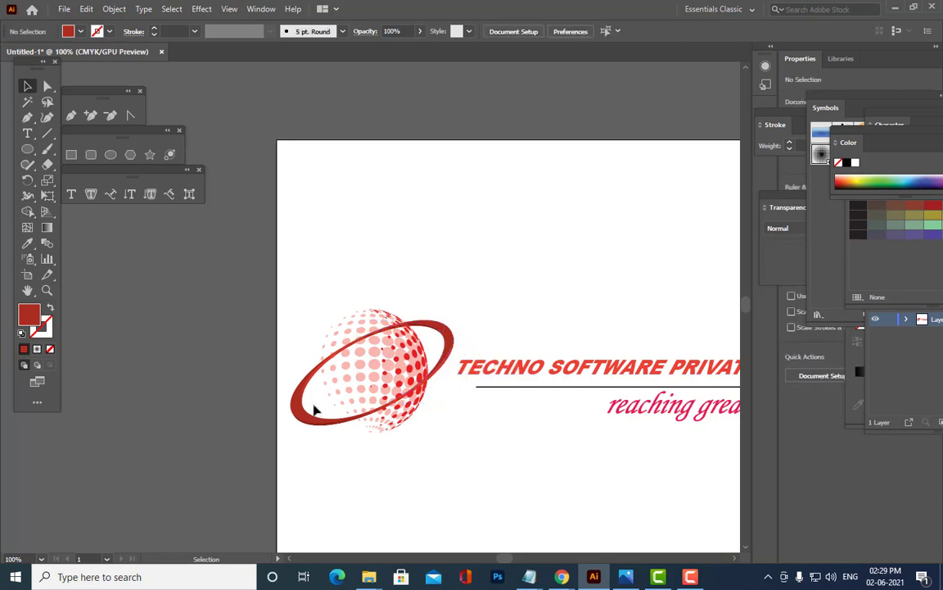
click(302, 399)
click(527, 221)
key(ctrl+minus)
key(ctrl+minus)
key(ctrl+equal)
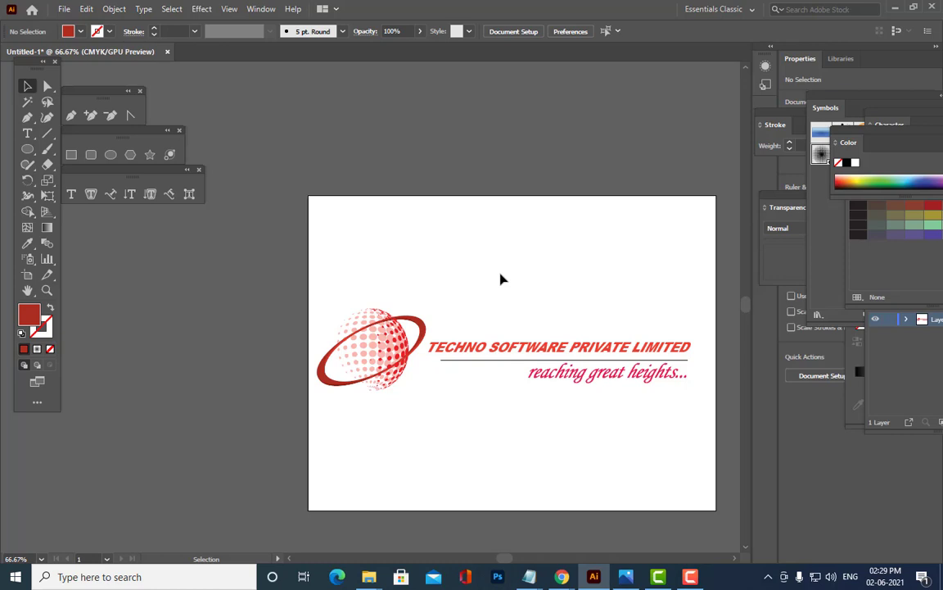
scroll(545, 276, down, 1)
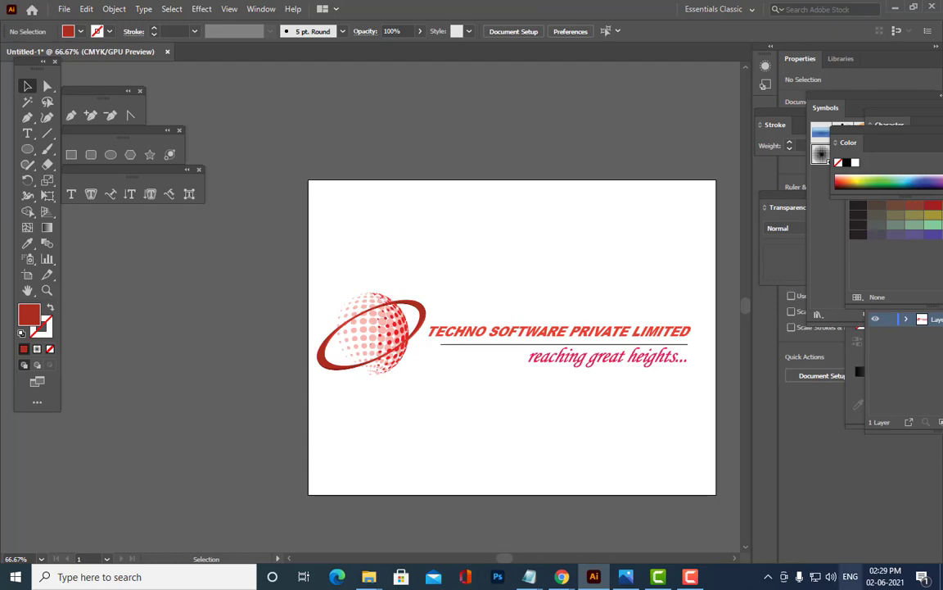
- Switch to Chrome and search Google Images for "software company logo" in a new tab
mouse_move(562, 576)
click(509, 535)
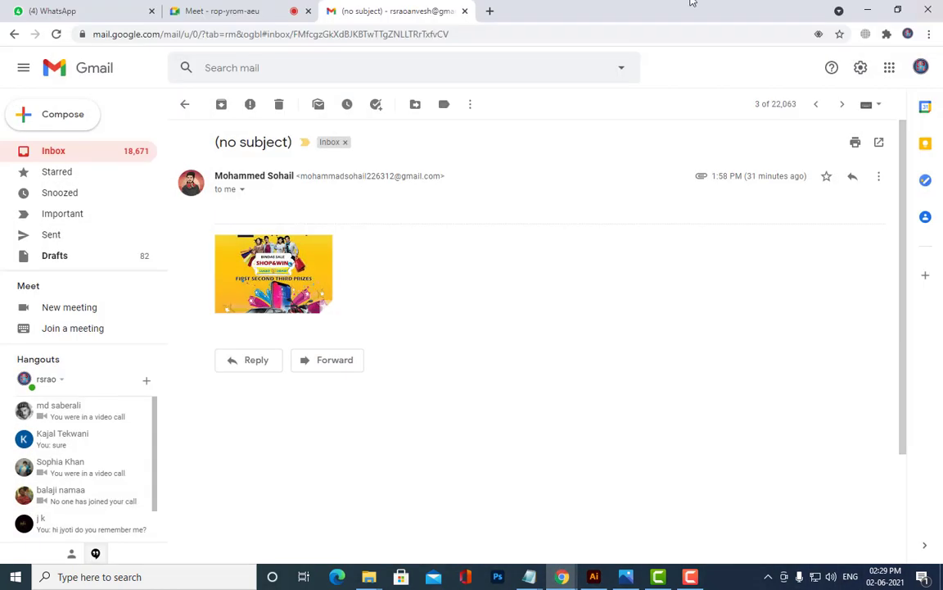
click(484, 10)
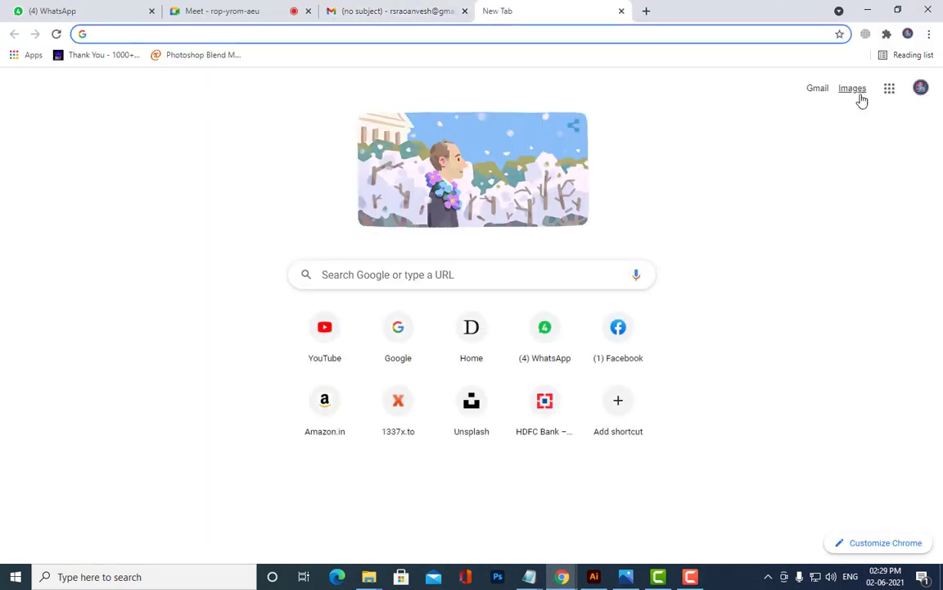
click(852, 90)
click(395, 265)
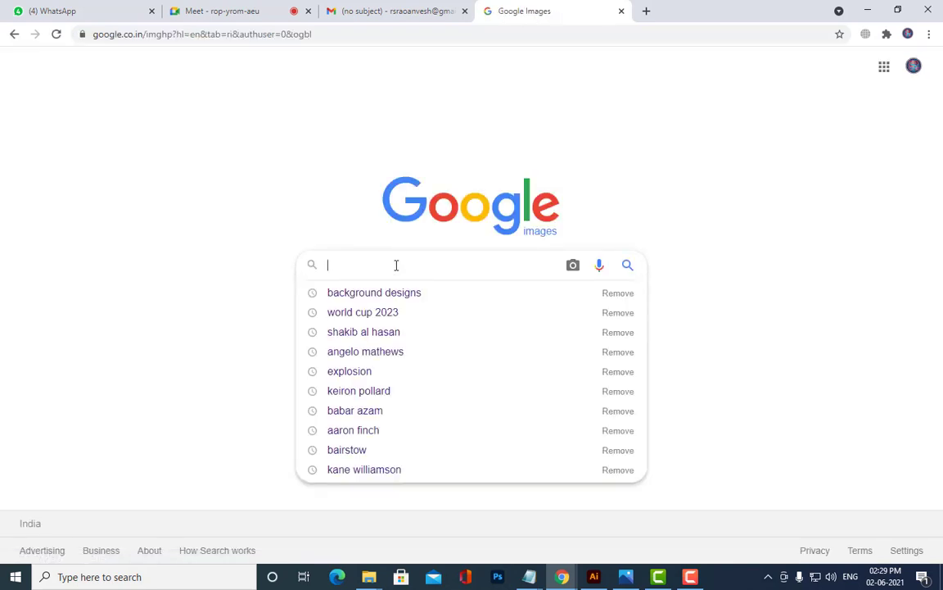
text(softwar)
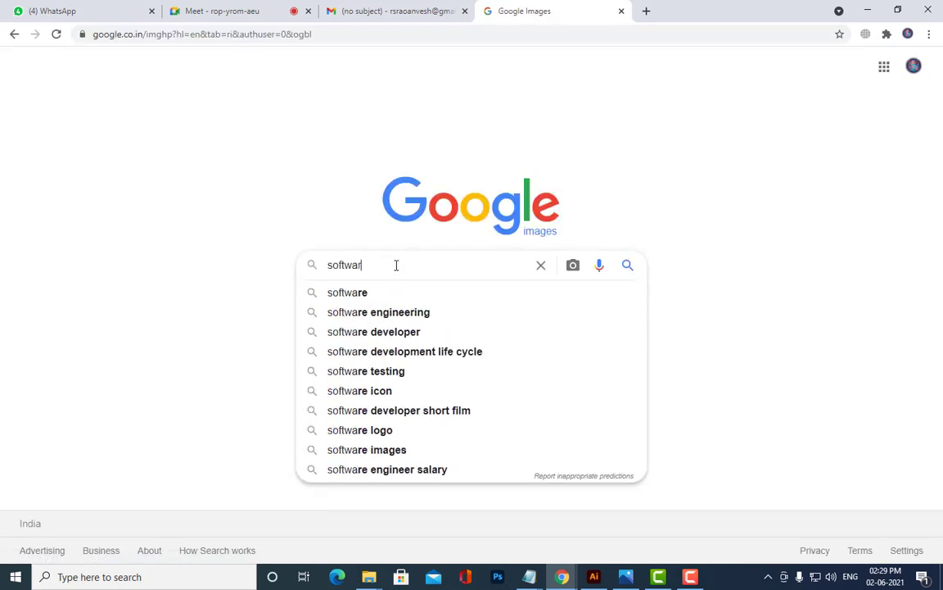
text(e com)
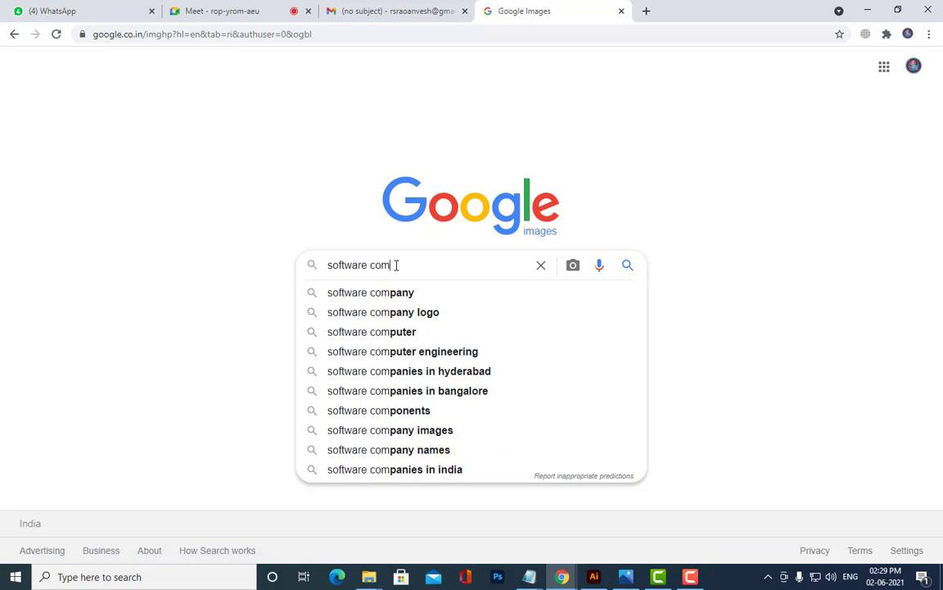
text(pany logo)
key(Return)
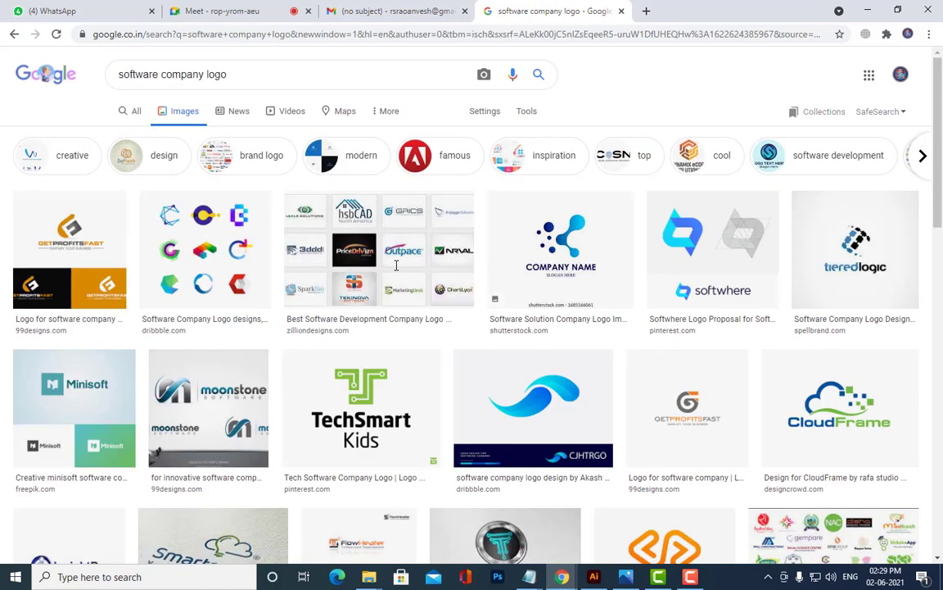
- Browse the software company logo results and preview examples, including the Bitplus Solutions and Digital Matrix globe logos
scroll(509, 394, down, 5)
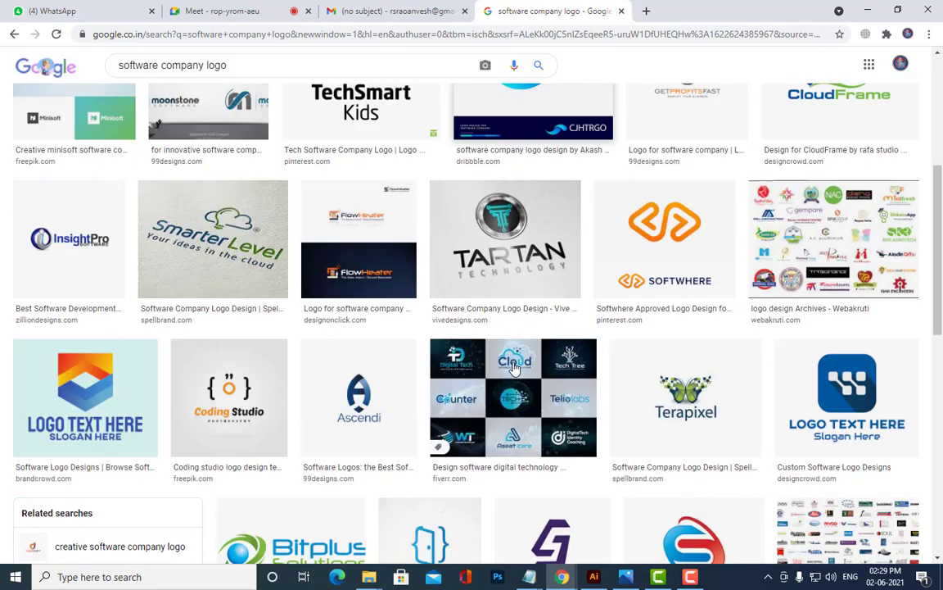
scroll(774, 327, down, 2)
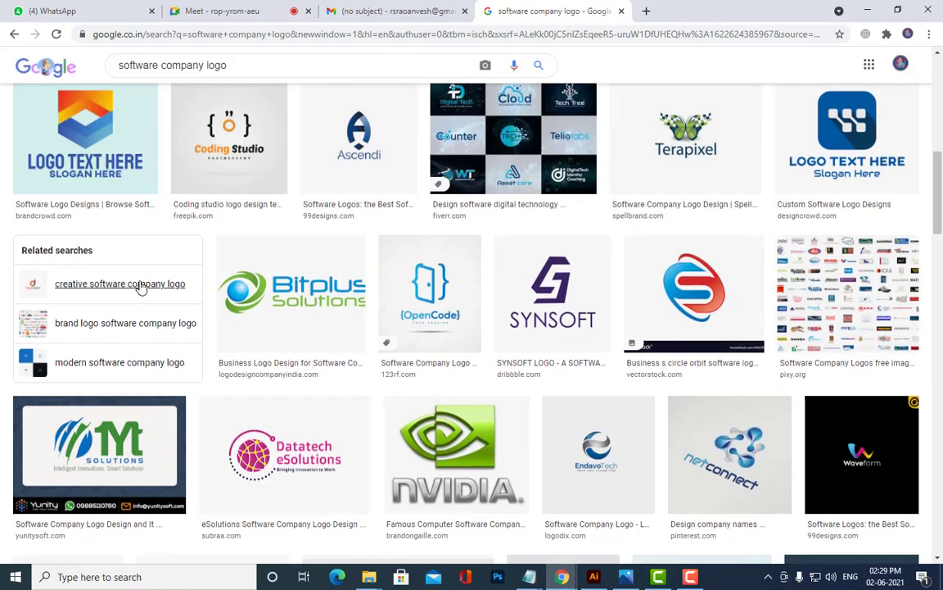
scroll(140, 287, down, 1)
click(95, 323)
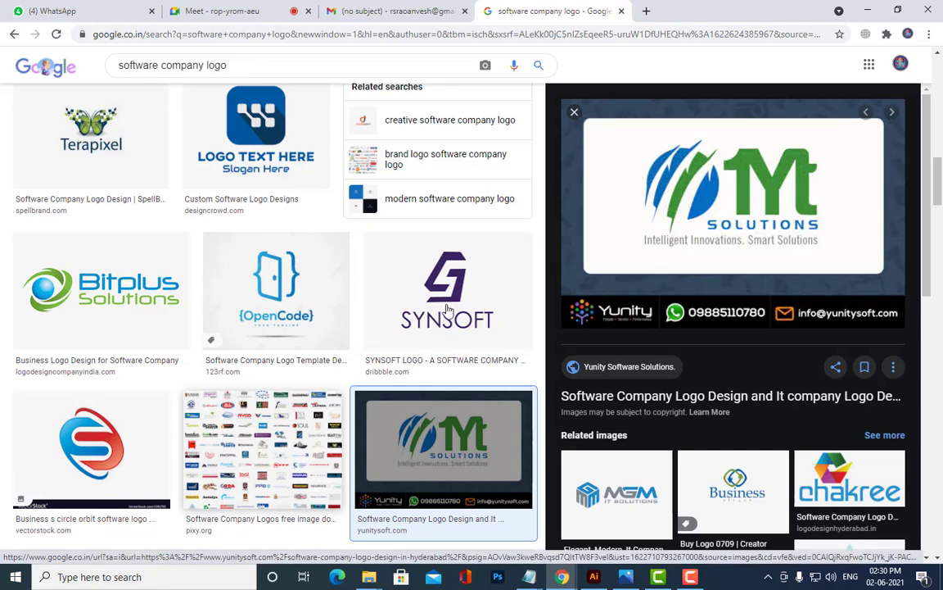
click(54, 292)
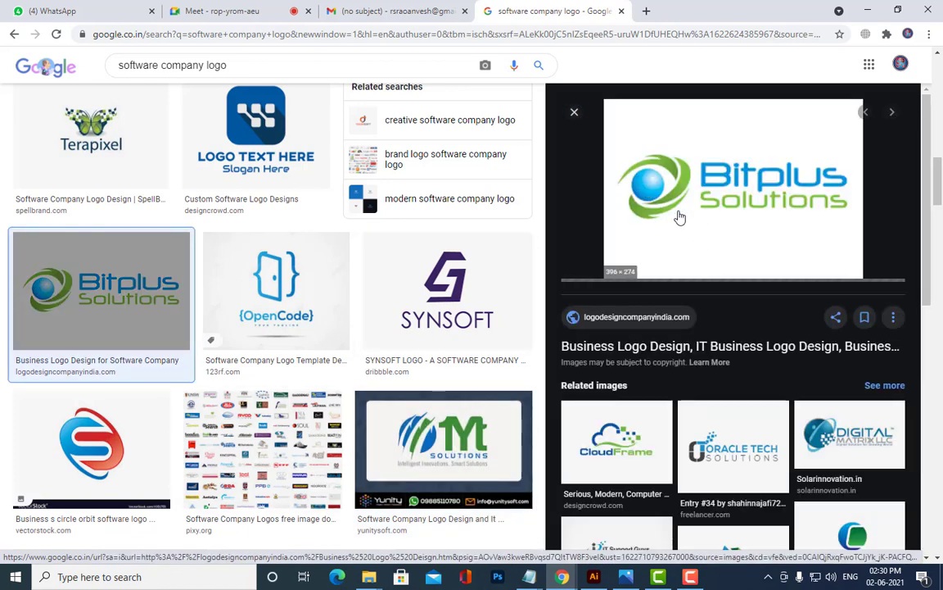
scroll(842, 321, down, 2)
click(842, 321)
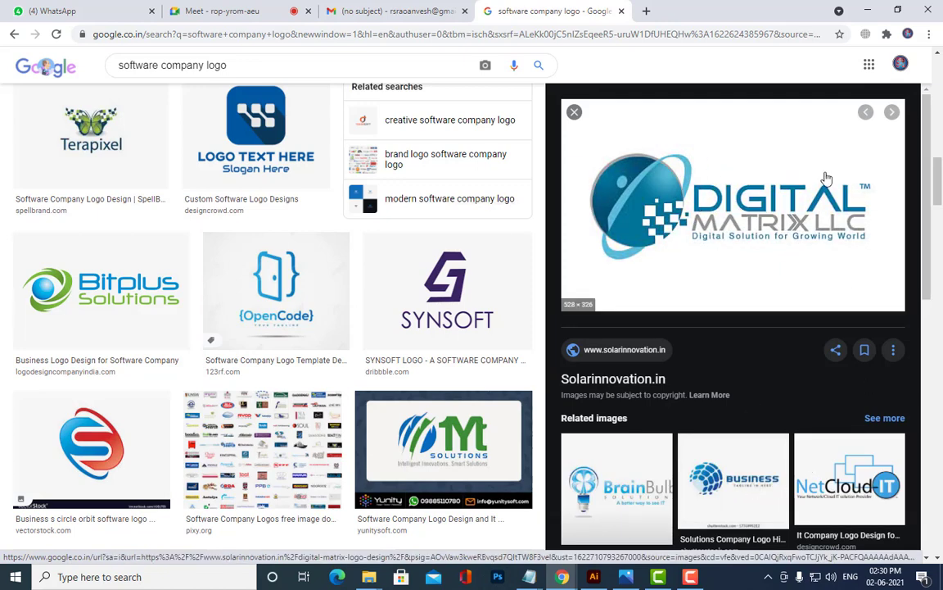
- Look further through the results and preview the C Software Company Logo template sheet from Pngtree
scroll(151, 394, down, 7)
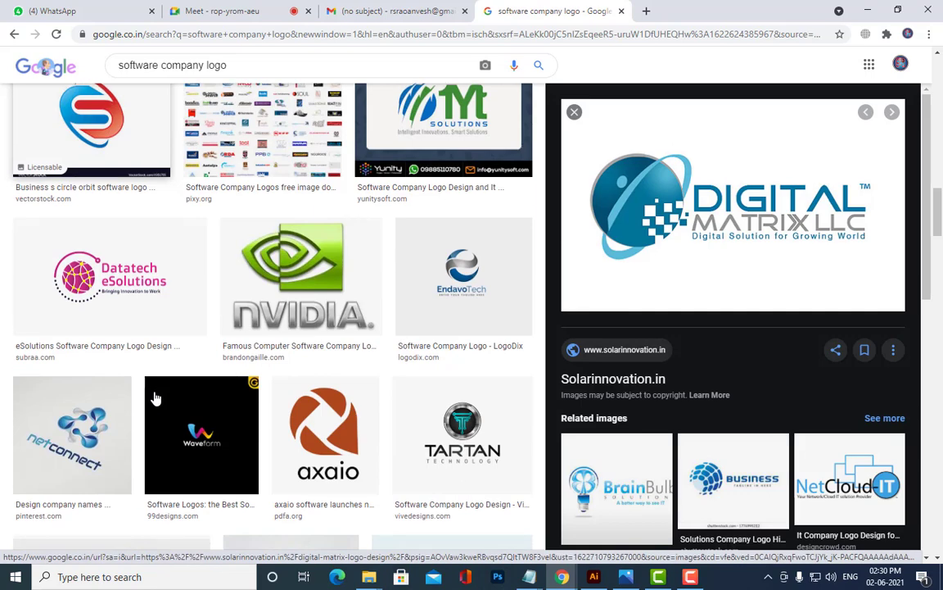
scroll(156, 398, down, 5)
scroll(163, 393, up, 2)
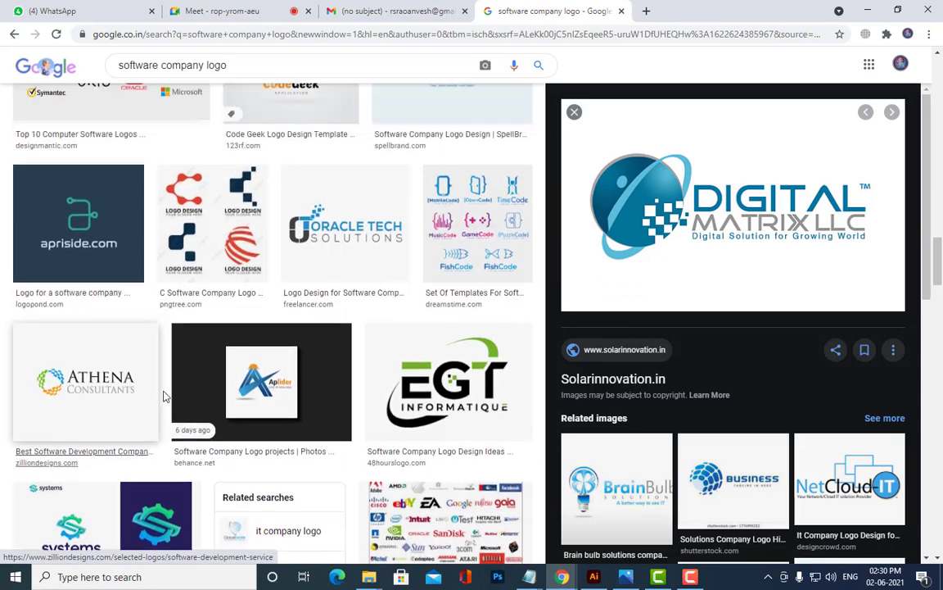
click(261, 275)
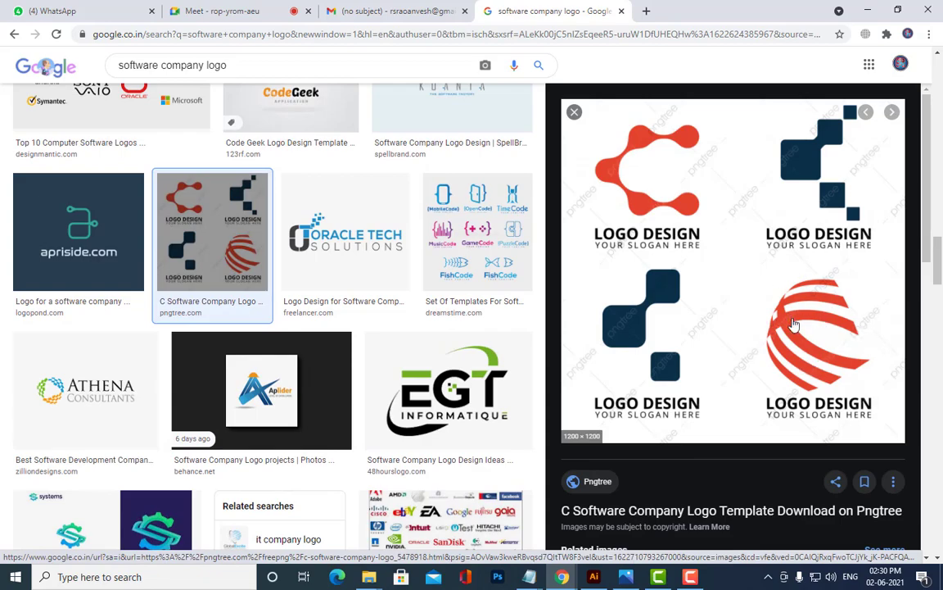
scroll(417, 286, down, 10)
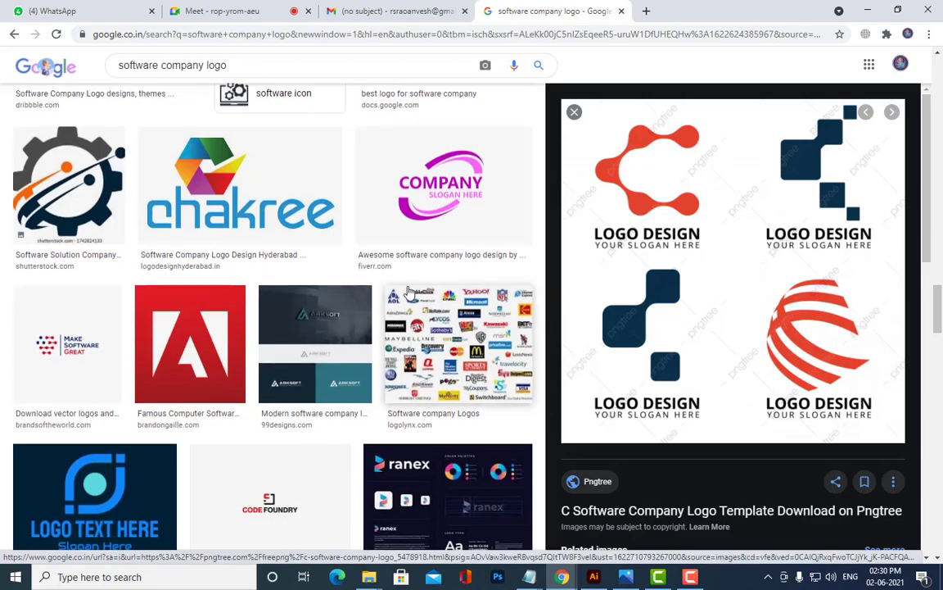
- Browse the software company logo image results for design references, and switch to Illustrator
scroll(410, 293, down, 15)
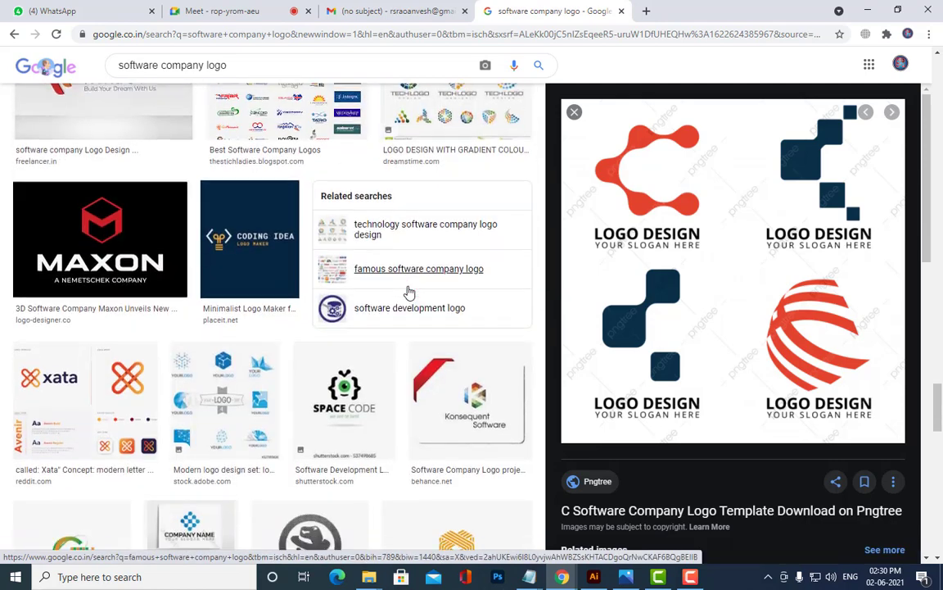
scroll(413, 305, down, 5)
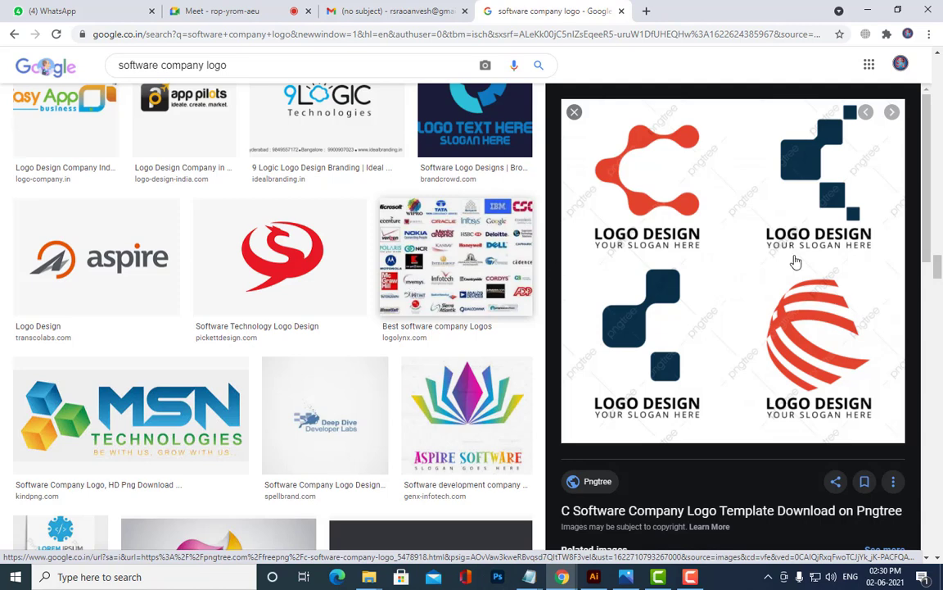
click(869, 10)
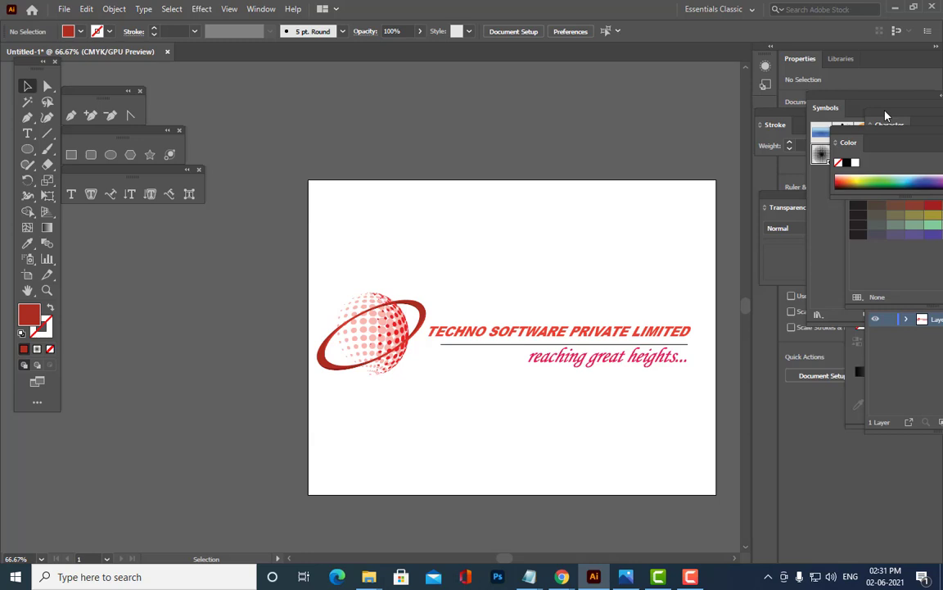
scroll(560, 278, down, 2)
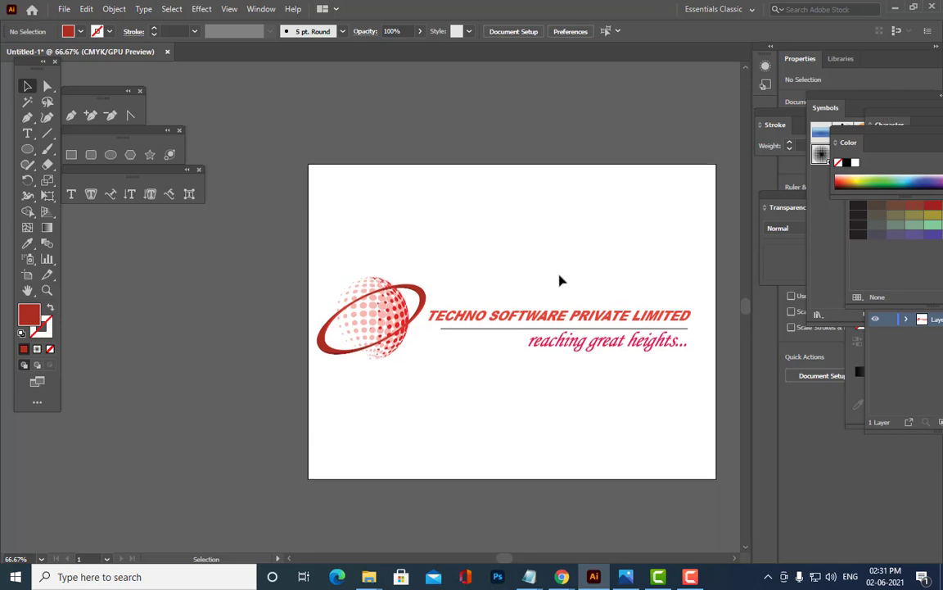
scroll(561, 269, up, 2)
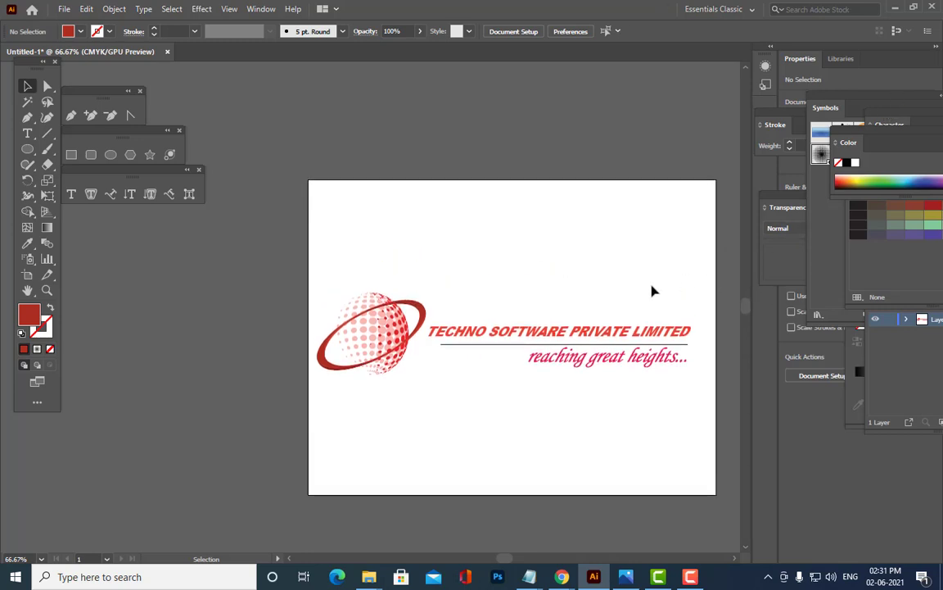
key(space)
drag(605, 248, 491, 173)
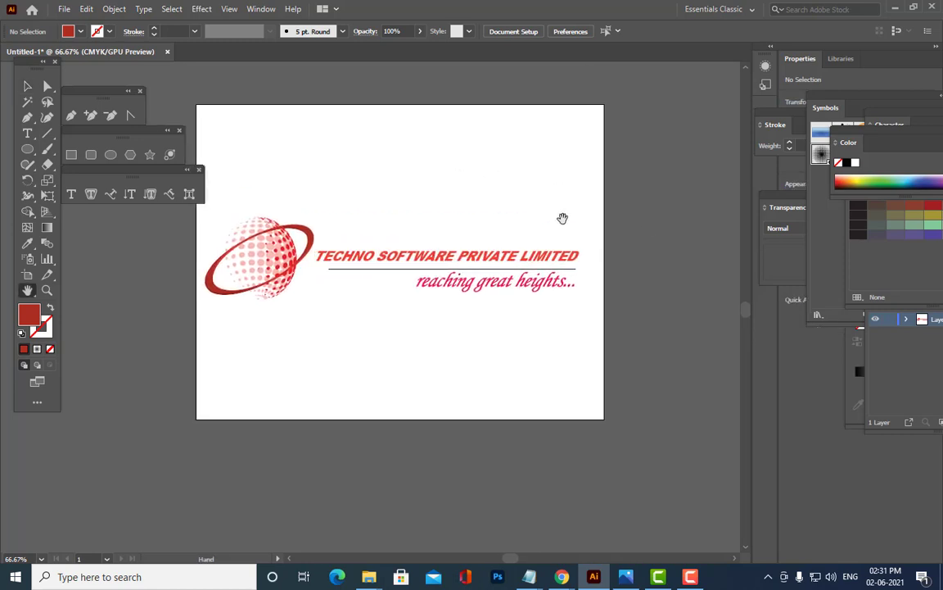
drag(562, 217, 594, 239)
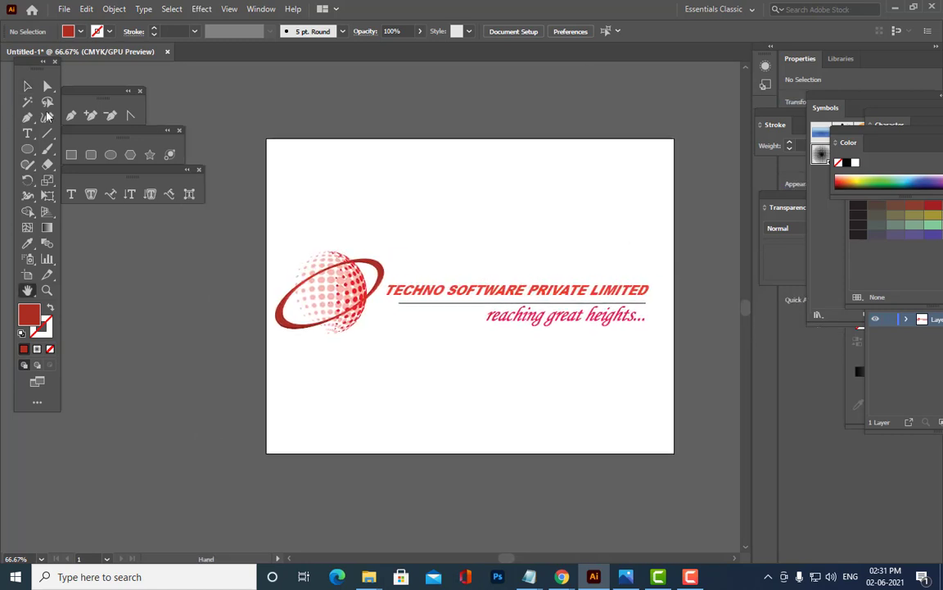
drag(468, 212, 428, 221)
- Create a new landscape Letter document, 792 pt by 612 pt, in CMYK with 300 ppi raster effects
click(64, 9)
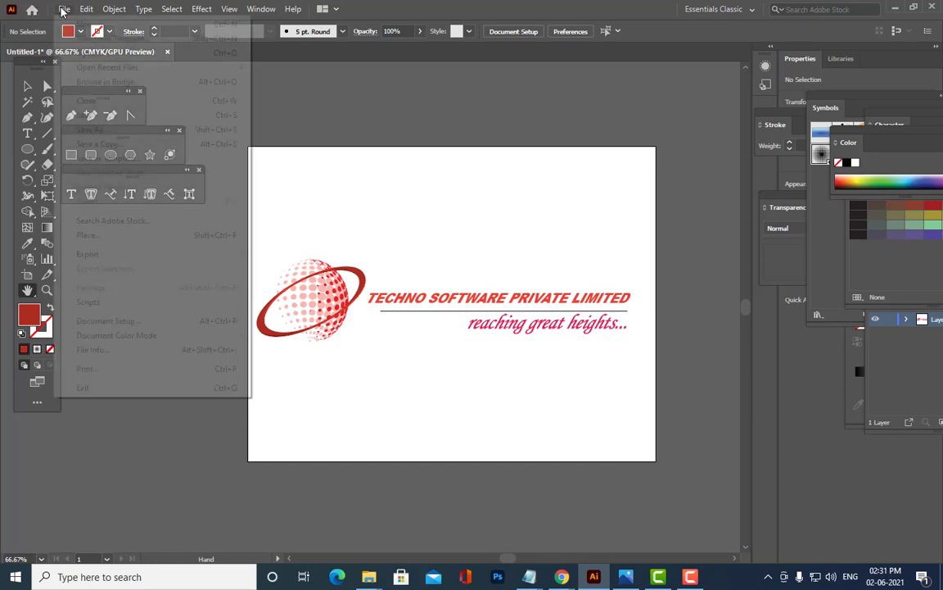
click(82, 18)
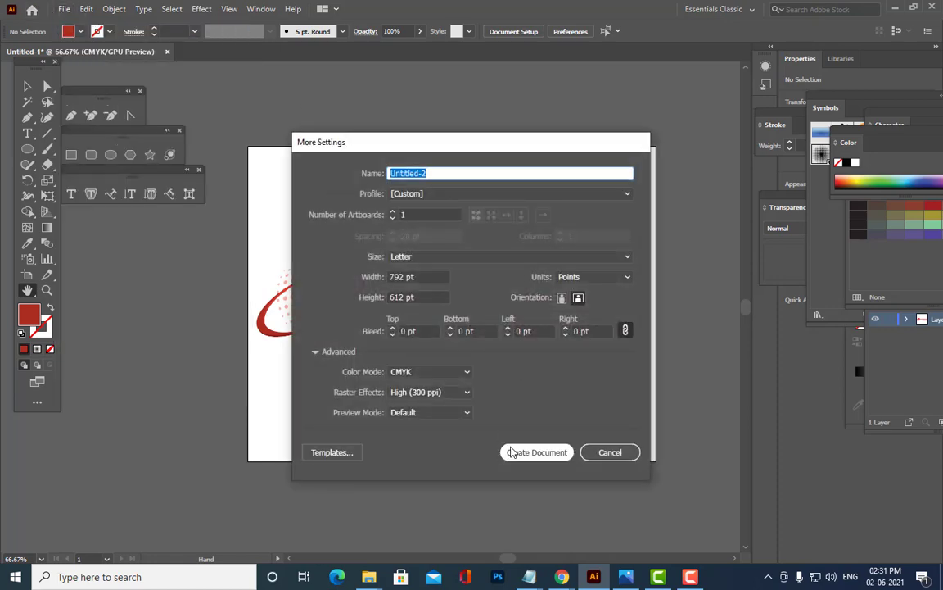
click(509, 449)
drag(500, 214, 430, 203)
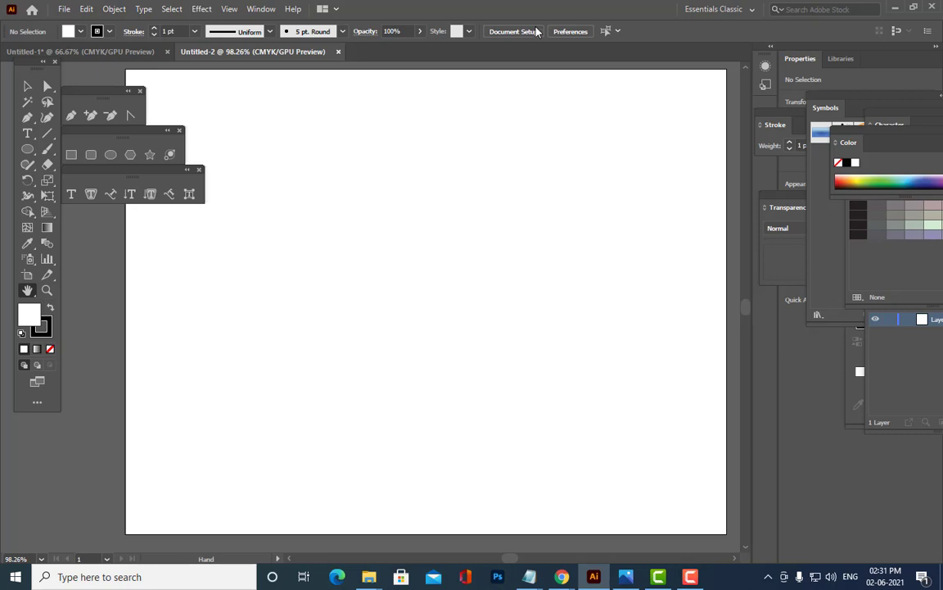
click(200, 10)
mouse_move(246, 85)
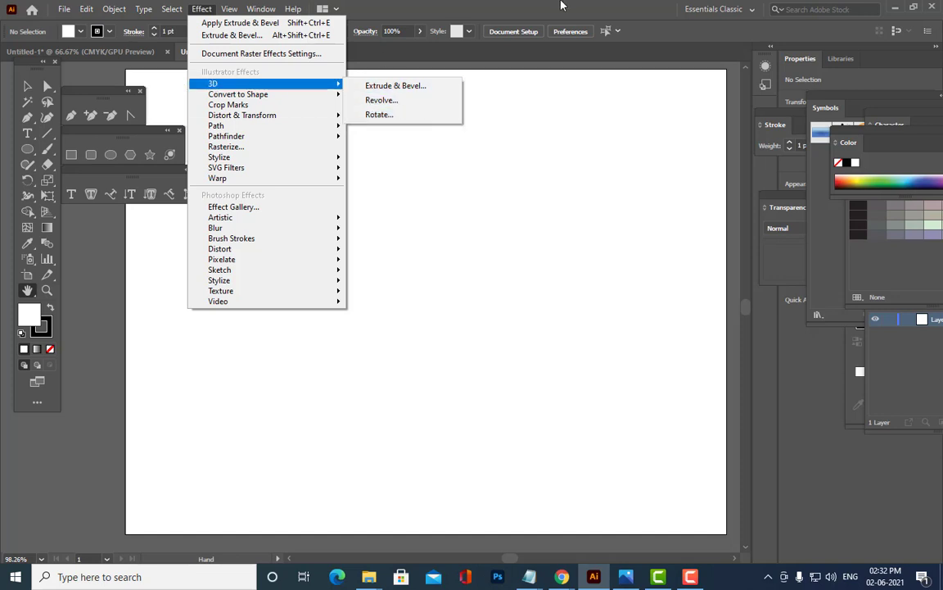
click(508, 5)
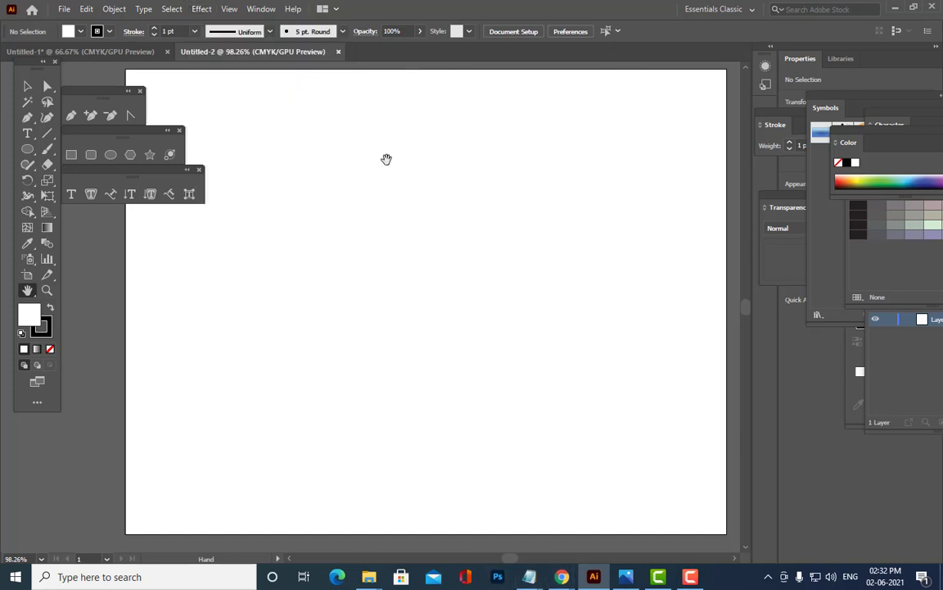
- Draw a circle about 369 pt in diameter with the Ellipse tool and place it near the artboard's centre
click(111, 154)
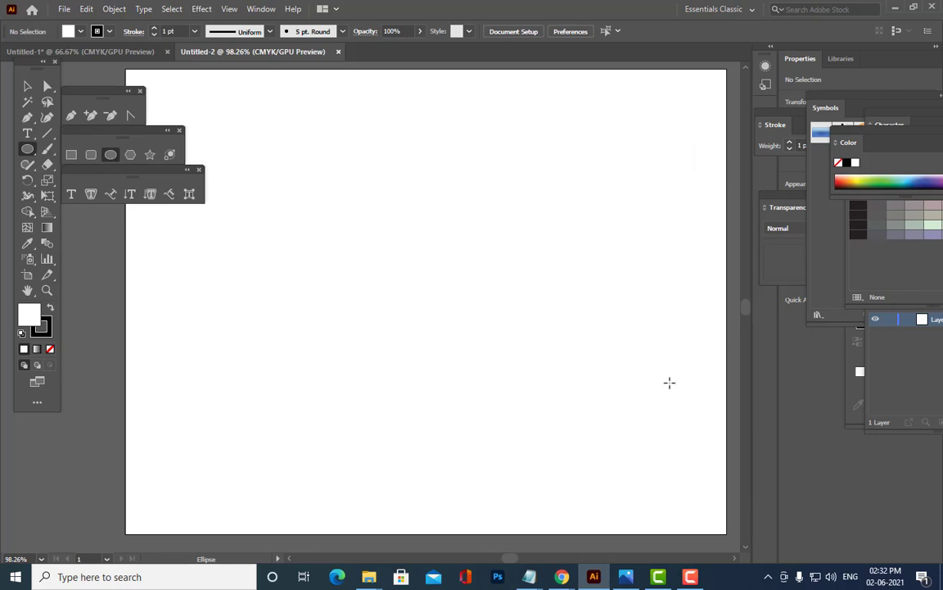
drag(325, 173, 606, 399)
click(28, 87)
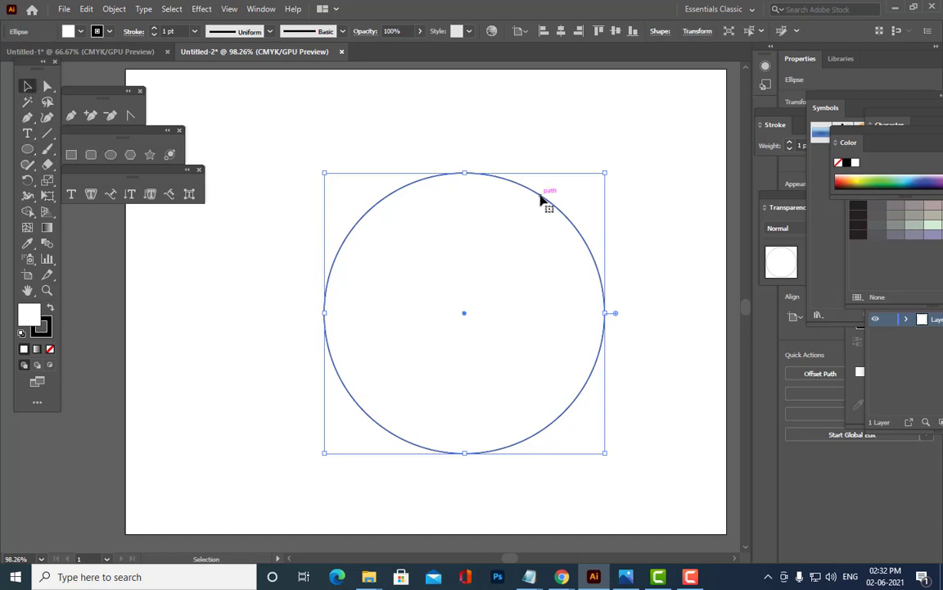
mouse_move(543, 200)
mouse_down()
mouse_move(506, 190)
mouse_move(515, 194)
mouse_up()
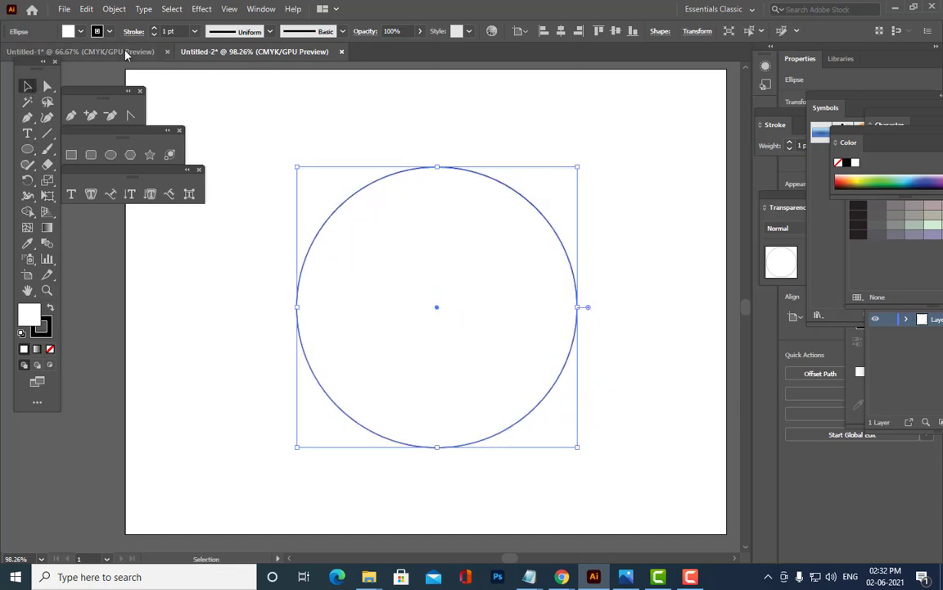
- Set the circle's stroke weight to 20 pt
click(194, 32)
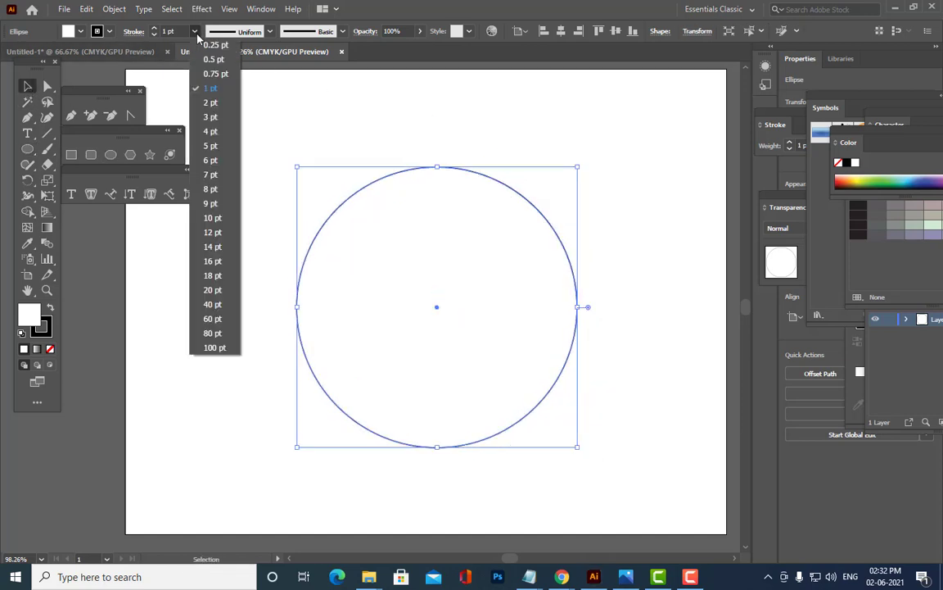
click(211, 260)
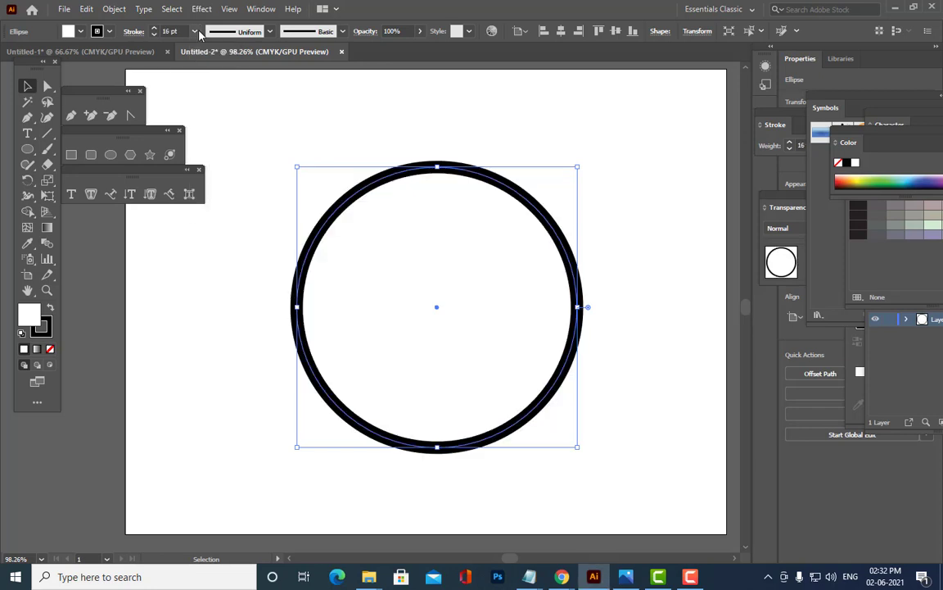
click(195, 32)
click(199, 289)
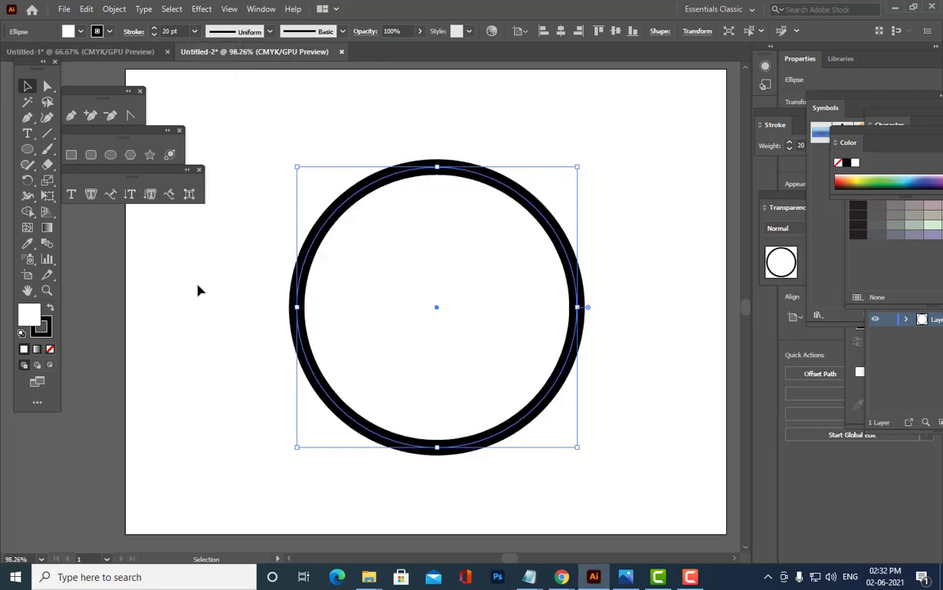
click(246, 282)
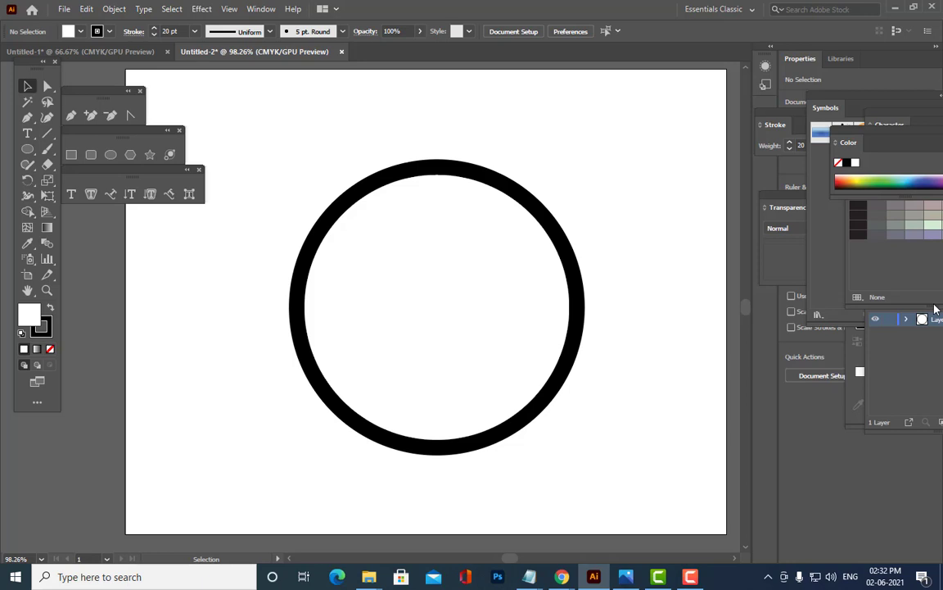
- Change the circle's stroke colour to bright red
click(459, 166)
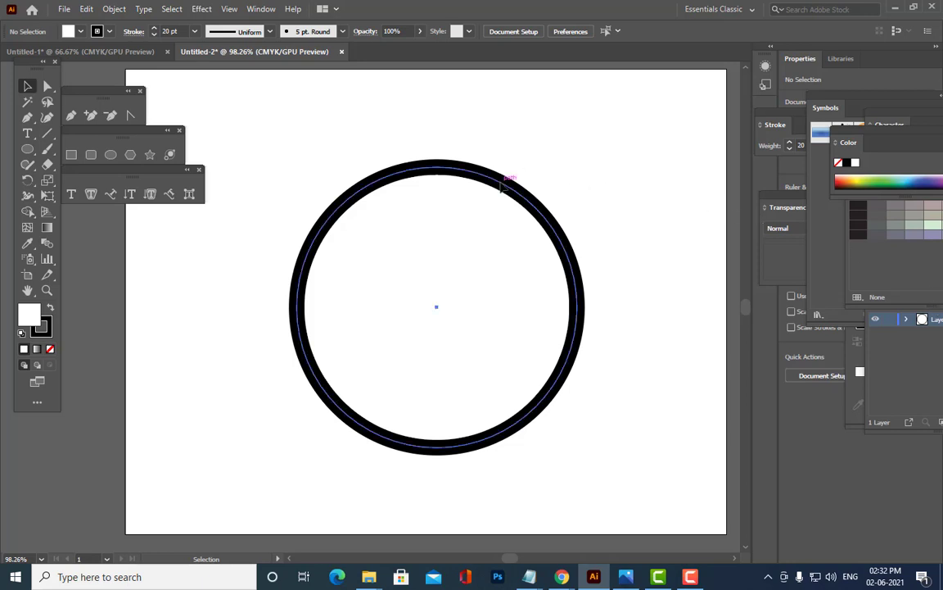
double_click(41, 327)
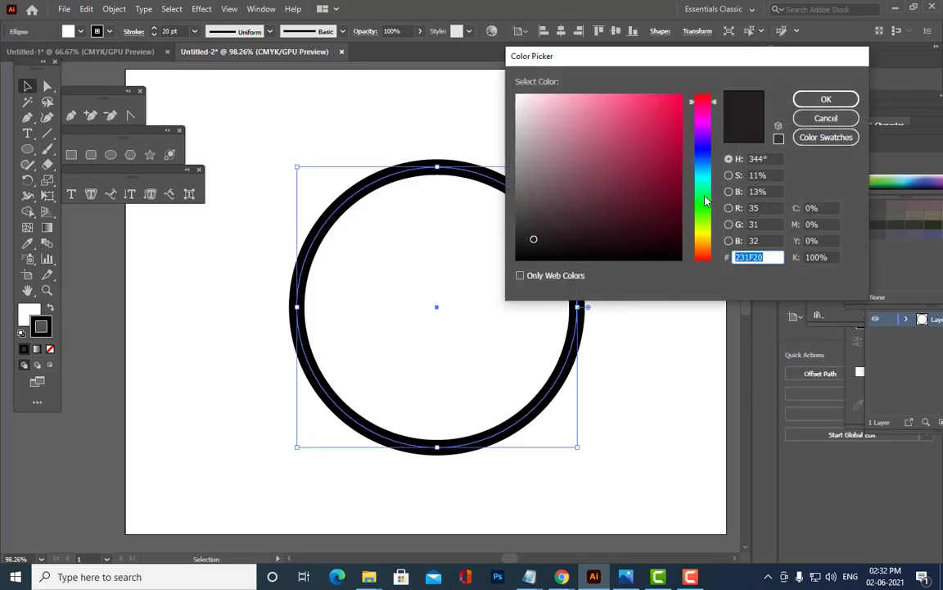
drag(704, 107, 703, 94)
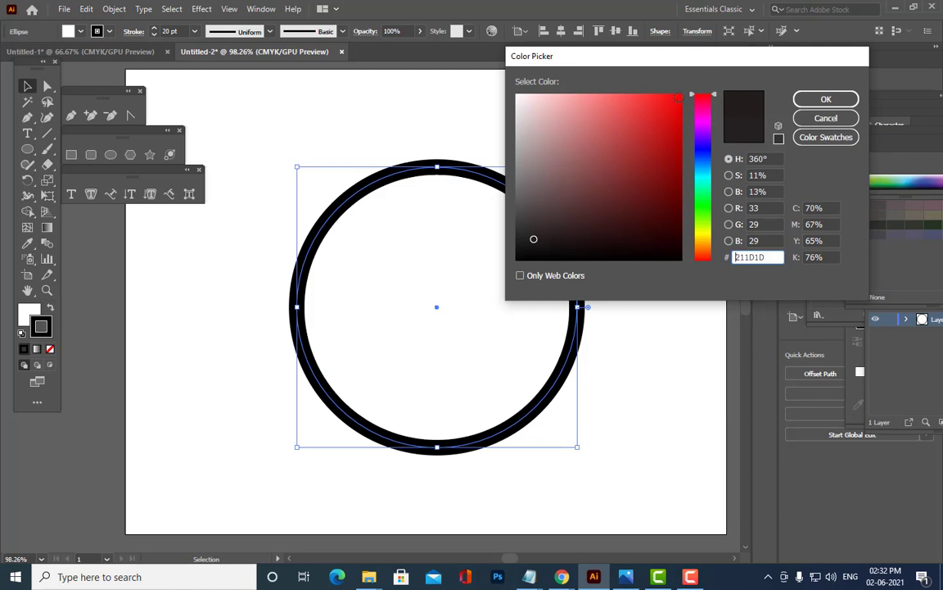
click(678, 97)
click(826, 99)
click(631, 144)
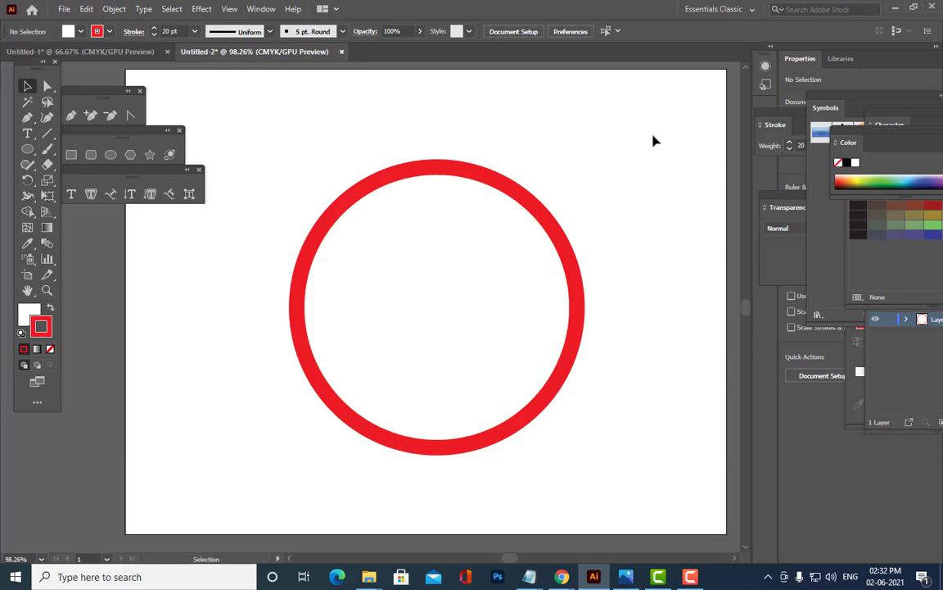
- Cut the circle's path at its top and bottom anchor points, splitting it into two halves
click(516, 199)
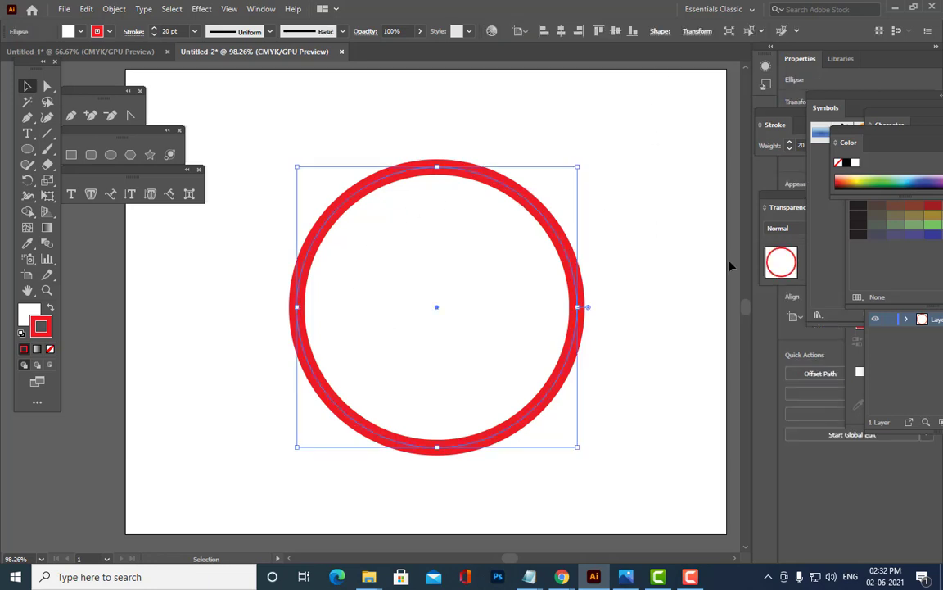
click(46, 89)
click(439, 168)
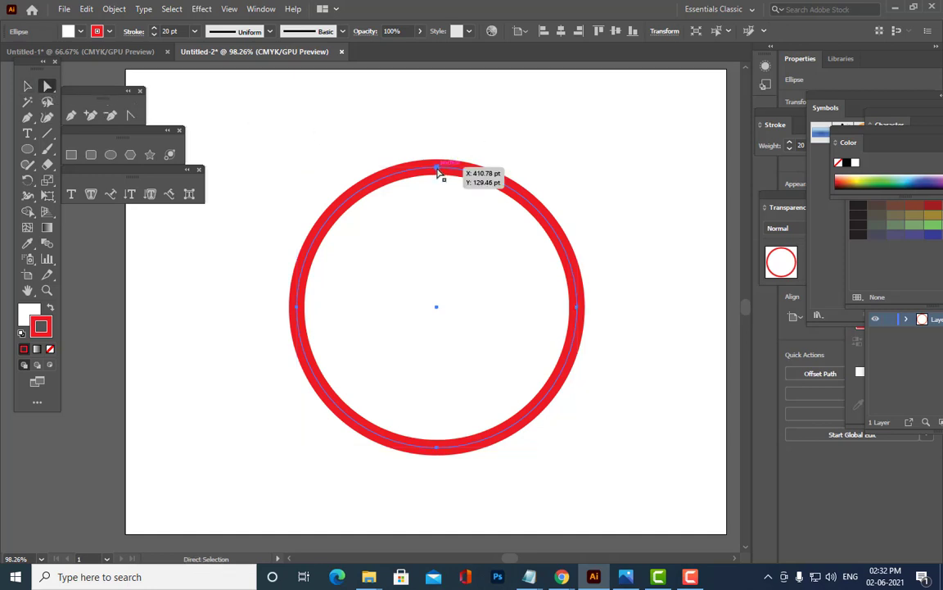
click(439, 169)
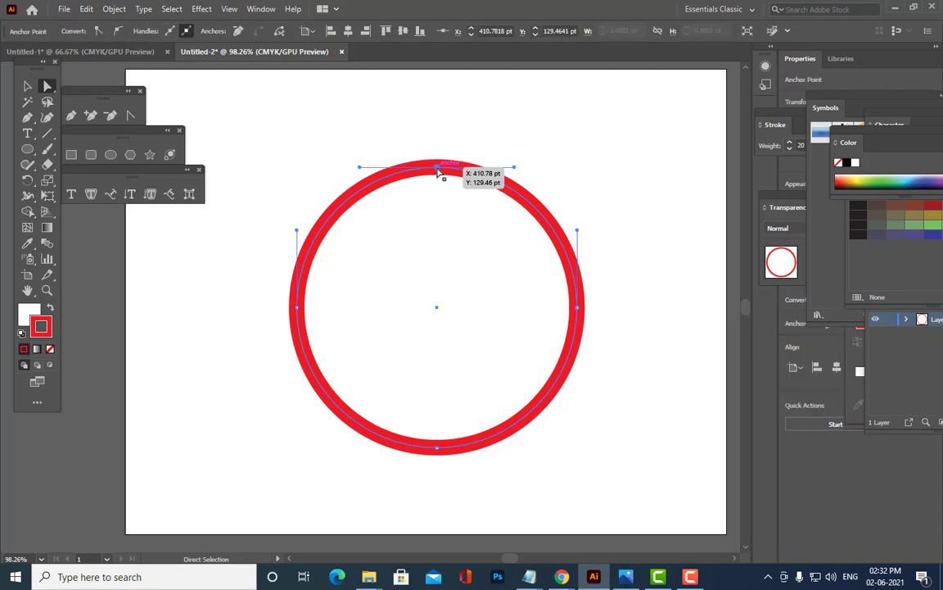
click(281, 32)
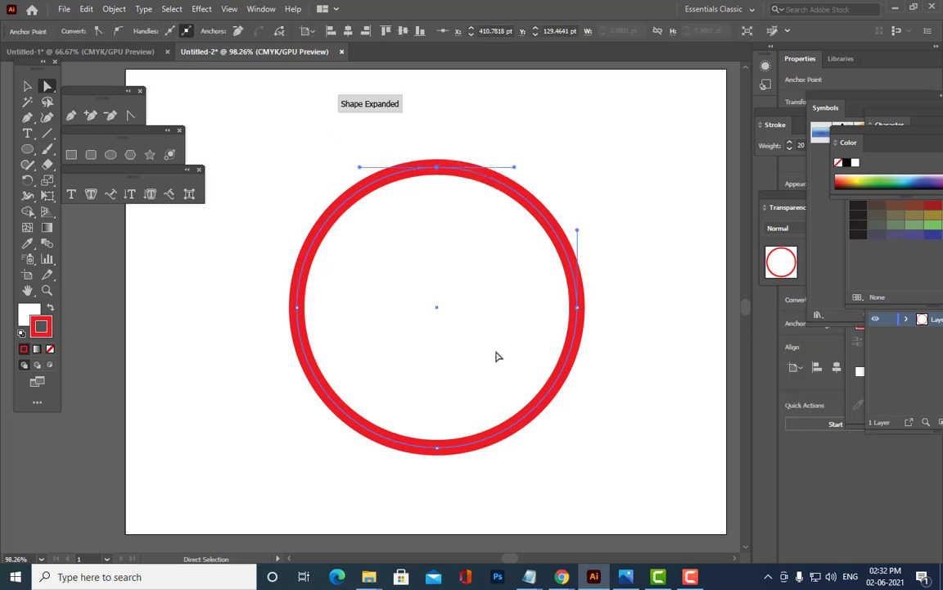
click(437, 447)
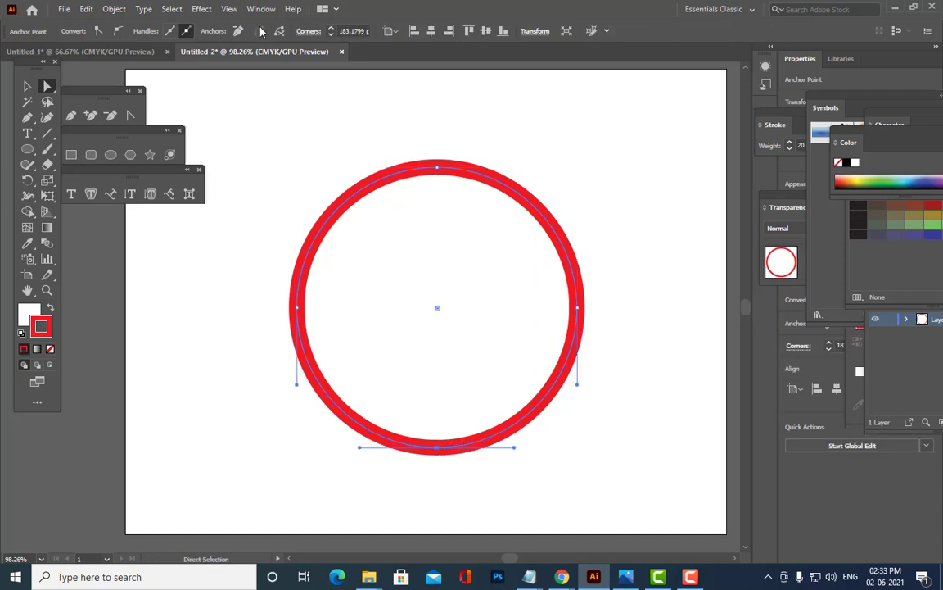
click(280, 31)
click(27, 86)
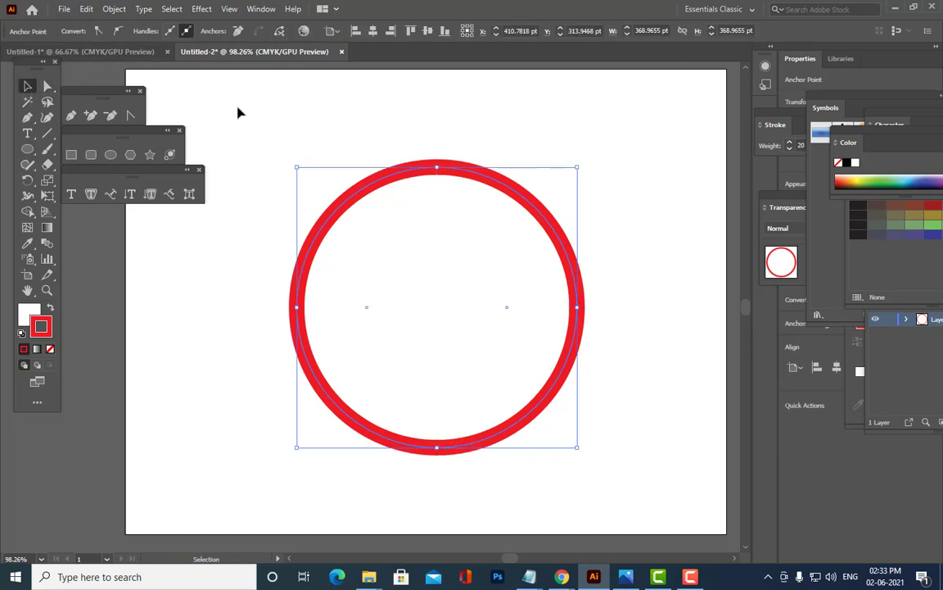
click(238, 113)
- Move the right half-circle a little to the right, opening a gap between the two halves
click(497, 185)
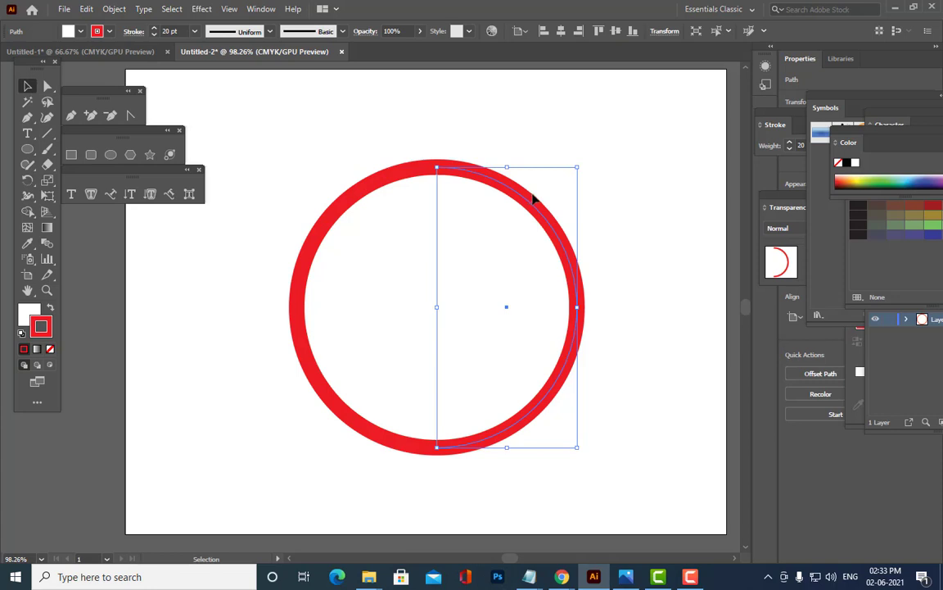
click(541, 200)
click(526, 203)
drag(527, 203, 537, 204)
click(626, 174)
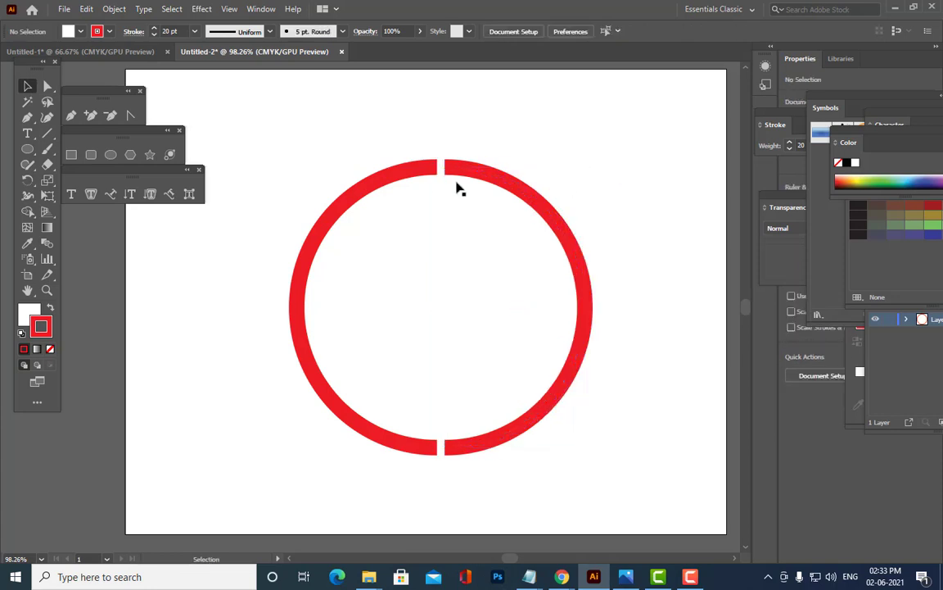
click(382, 169)
click(502, 147)
drag(522, 196, 542, 198)
key(ctrl+z)
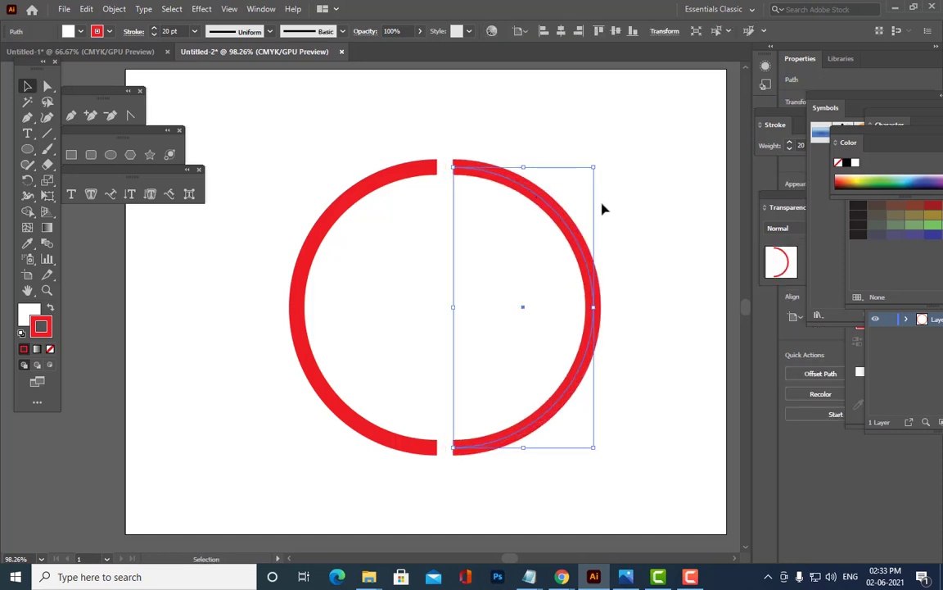
- Shift the left half-circle slightly to the left to widen the gap between the halves
click(361, 192)
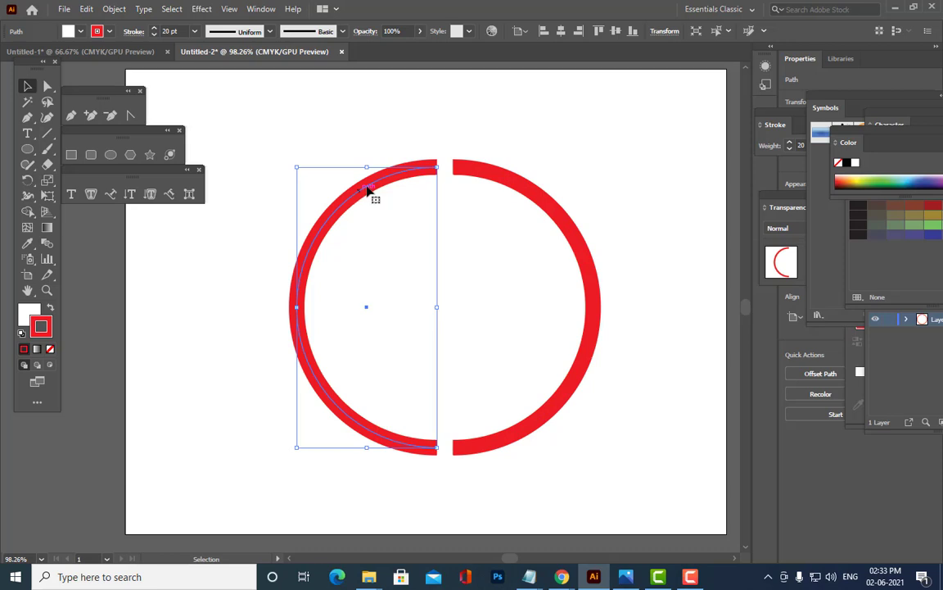
shift+click(528, 224)
key(Left)
key(Left)
key(Left)
key(Left)
key(Left)
key(Left)
key(Left)
key(Left)
key(Left)
key(Left)
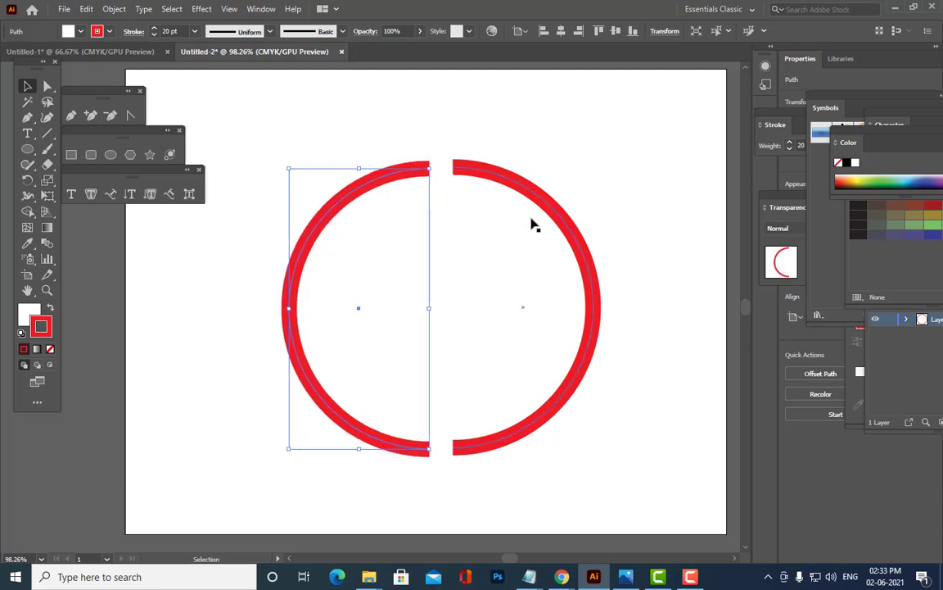
click(599, 180)
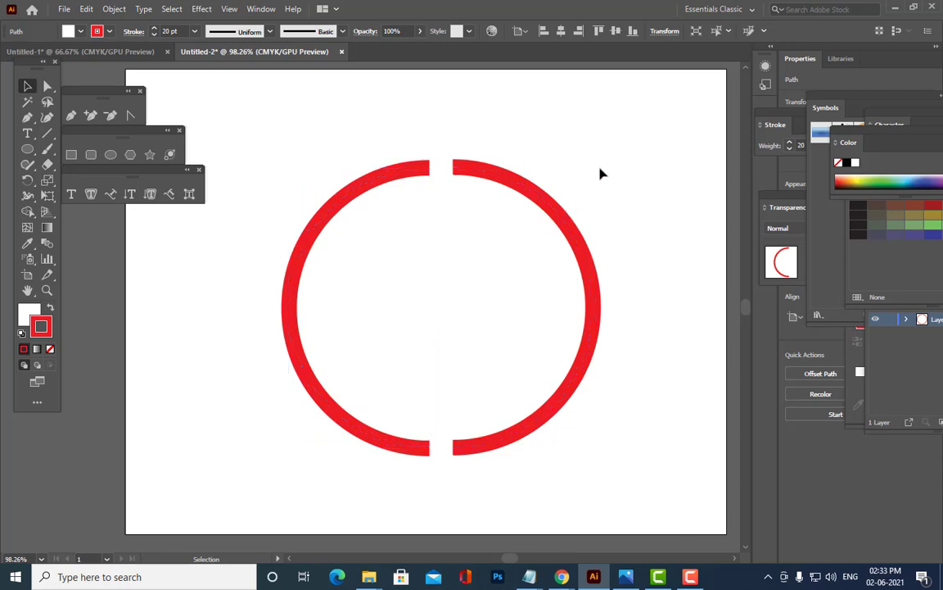
- Expand the left half-circle so its stroke becomes an editable shape
click(401, 173)
click(114, 8)
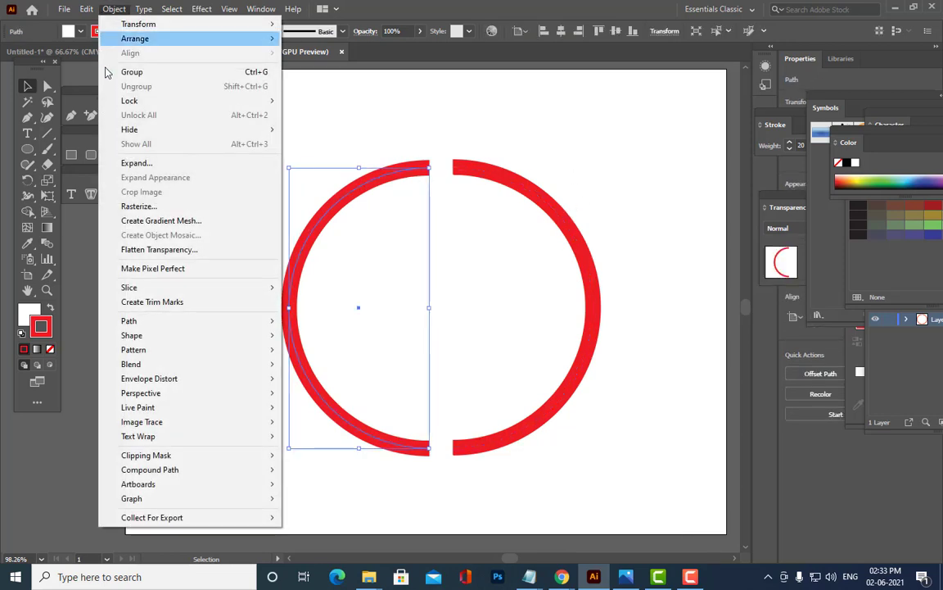
click(151, 164)
click(503, 272)
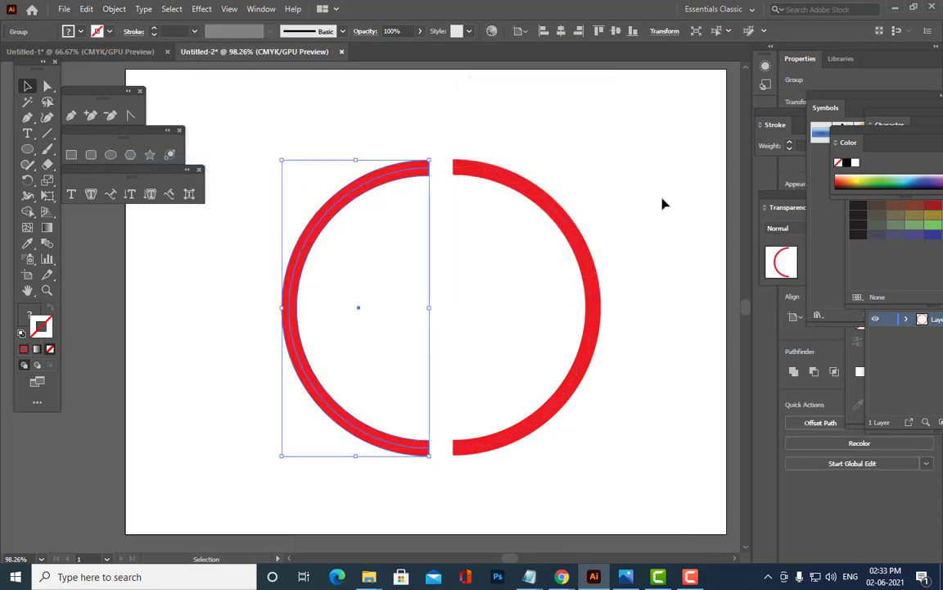
click(663, 203)
- Expand the right half-circle's fill and stroke into shapes as well
click(542, 200)
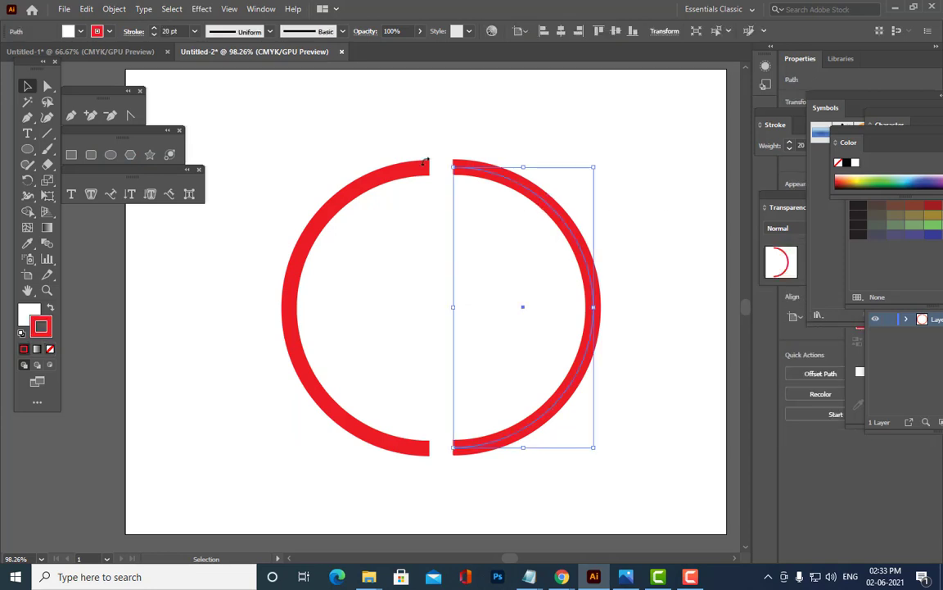
click(125, 9)
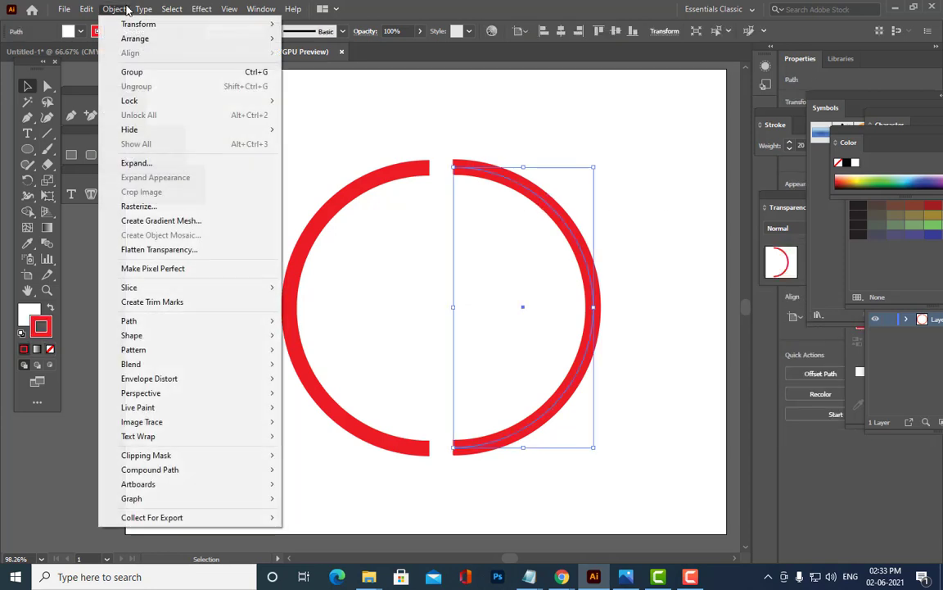
click(173, 163)
click(506, 272)
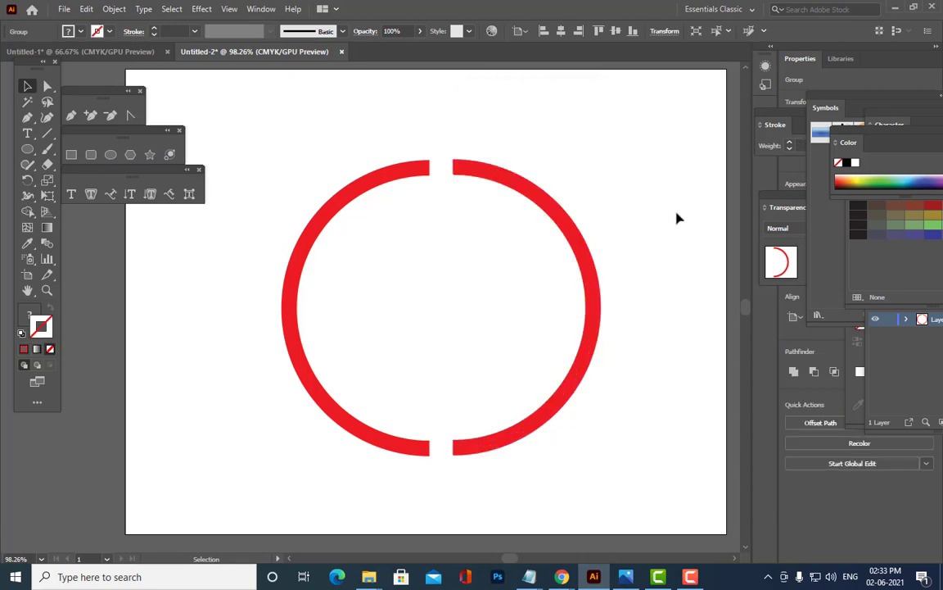
click(678, 217)
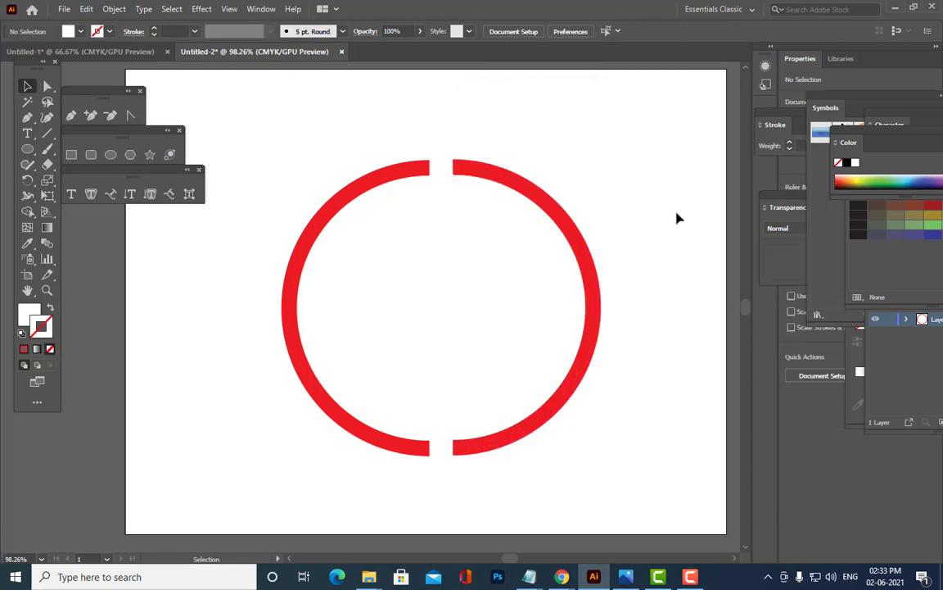
click(356, 189)
click(475, 127)
- Create a polygon with a 50 pt radius and 3 sides near the upper end of the left half-circle
click(150, 155)
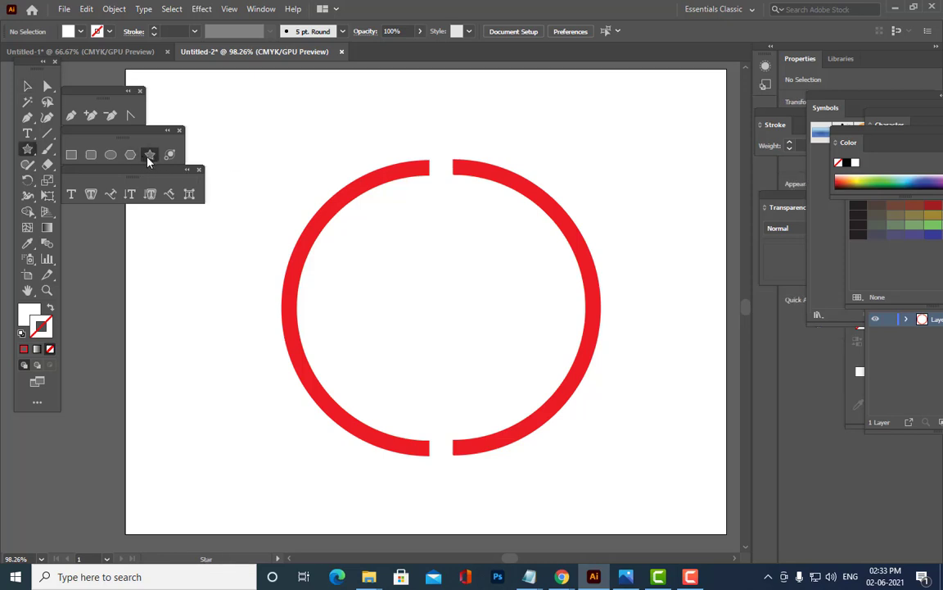
click(130, 154)
click(305, 163)
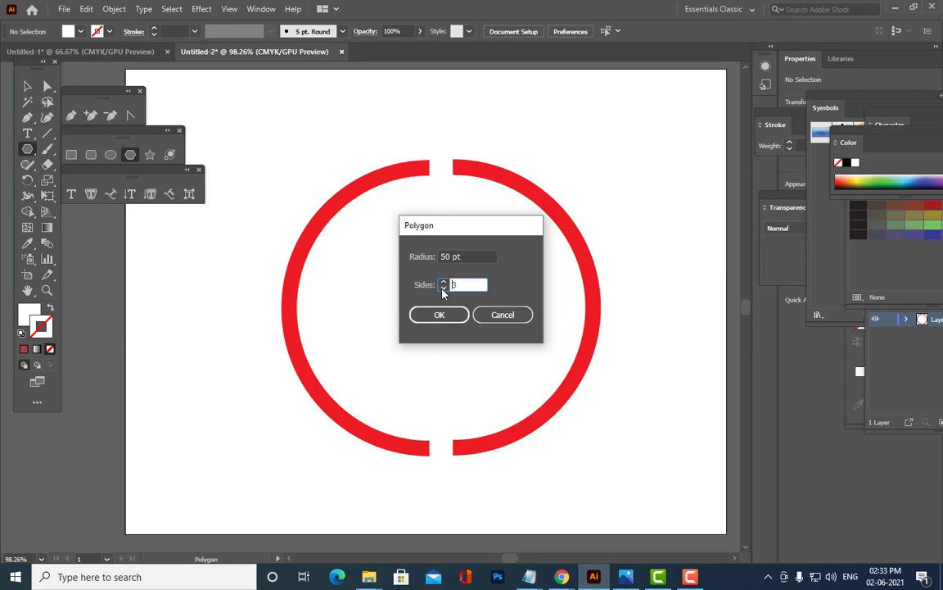
click(439, 316)
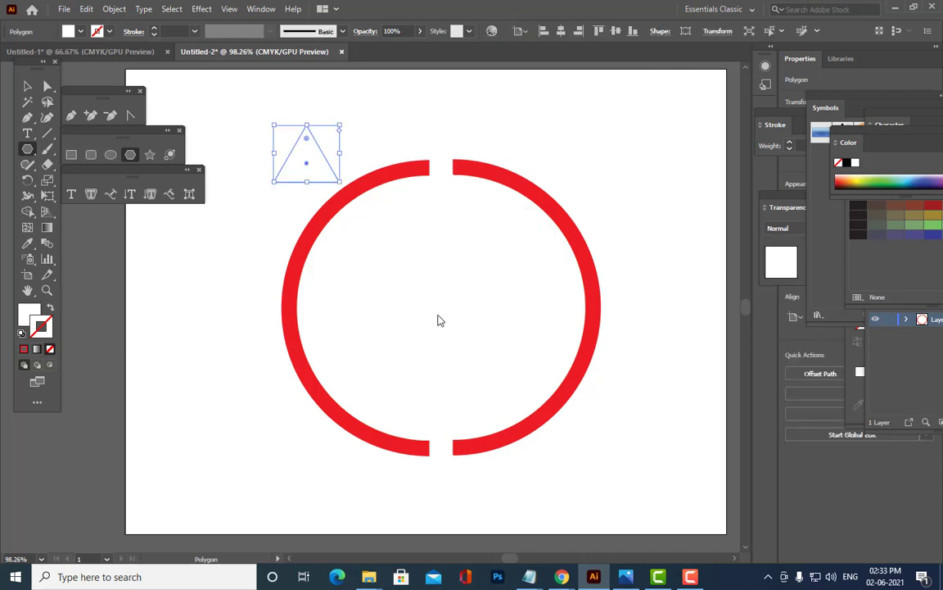
- Fill the triangle with dark red
double_click(29, 313)
text(F90303)
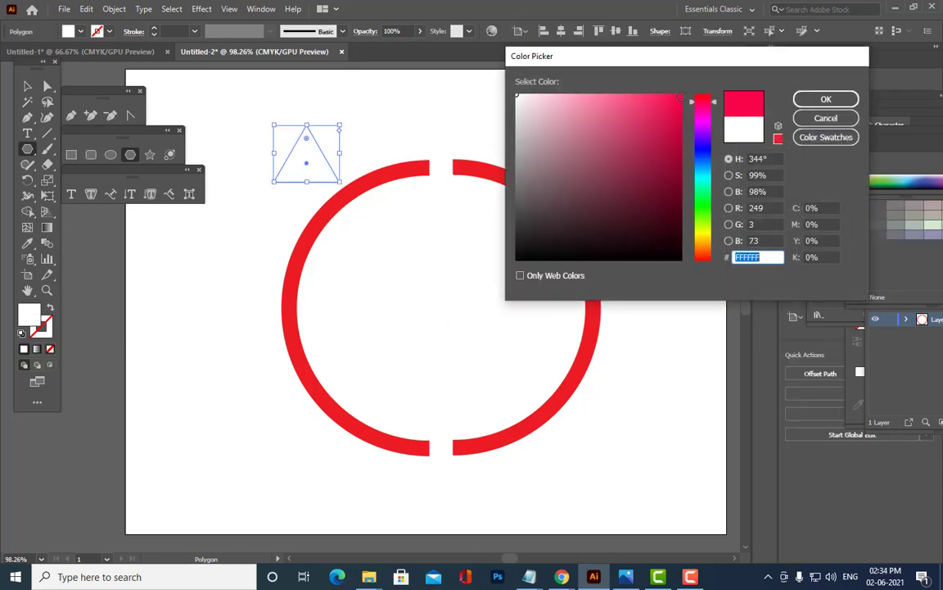
click(678, 157)
click(827, 99)
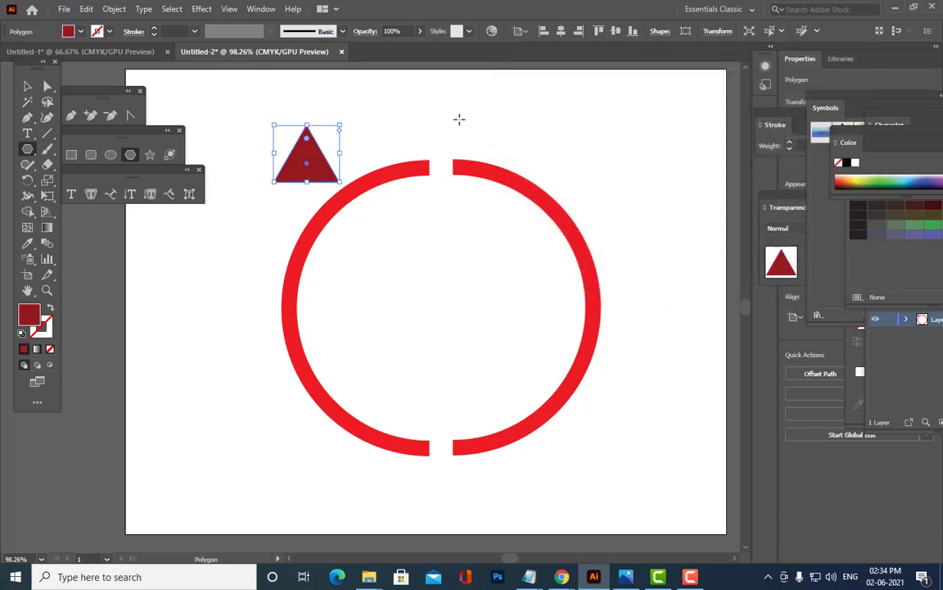
- Rotate the triangle to point right and place it on the upper end of the left half-circle
drag(341, 124, 342, 198)
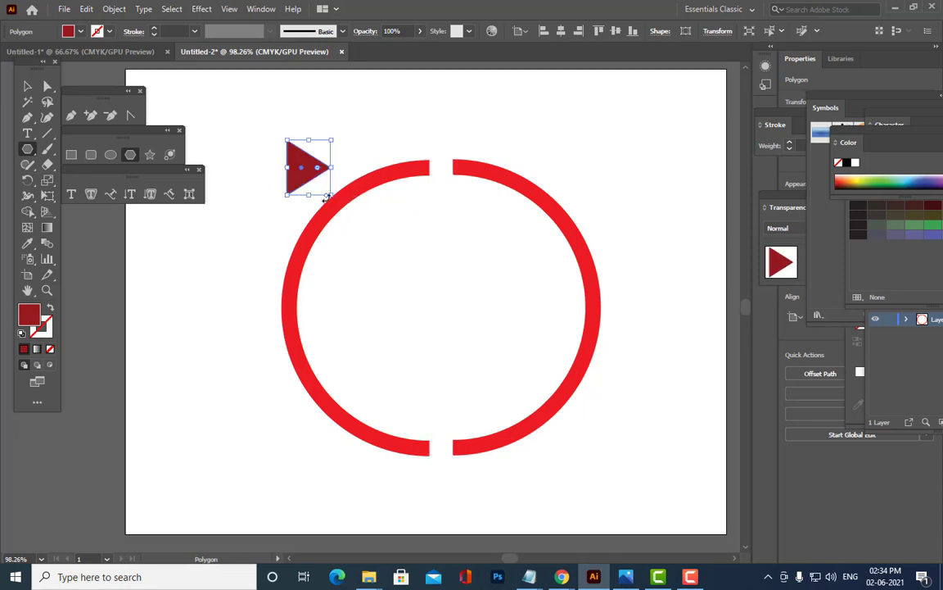
key(ctrl+z)
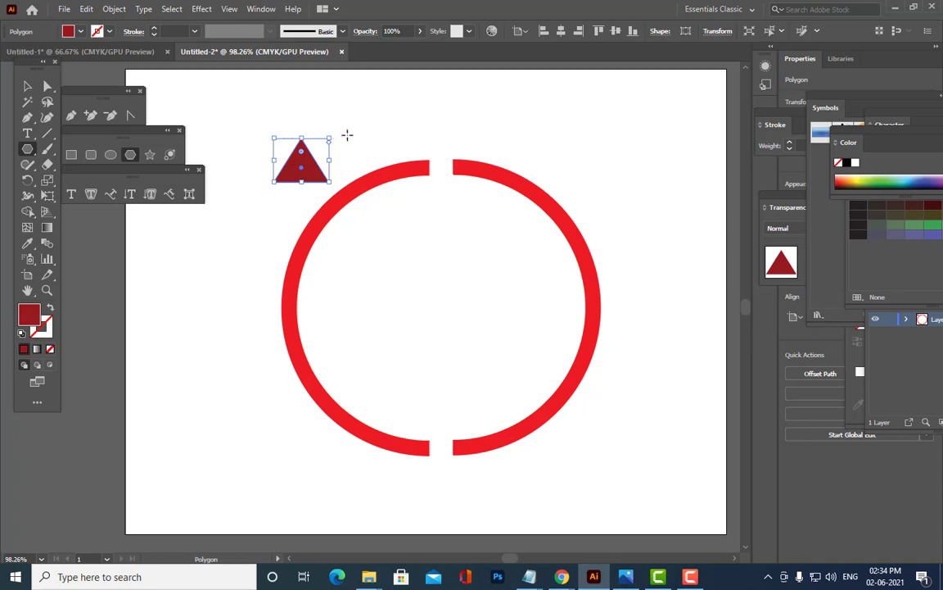
drag(333, 135, 424, 167)
click(27, 86)
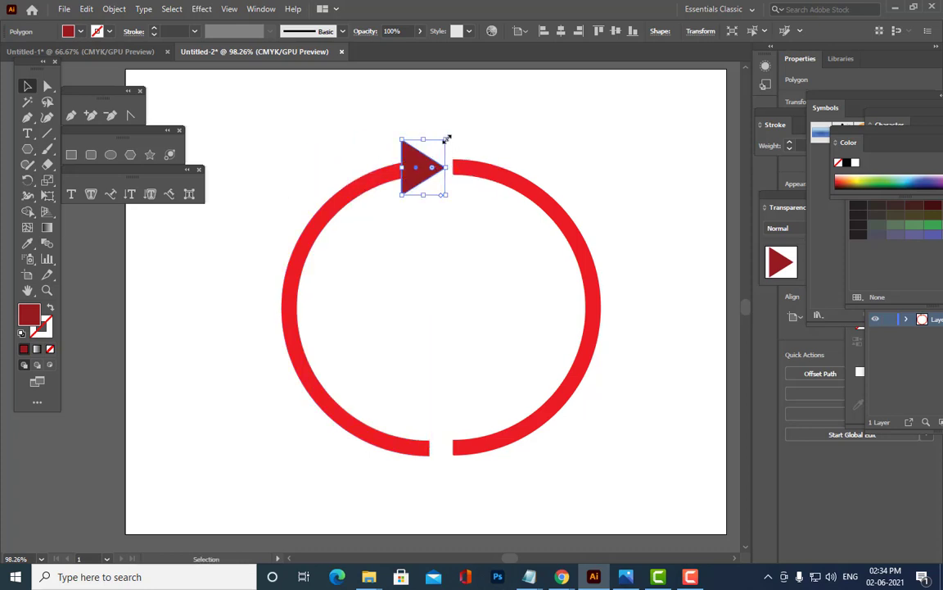
- Shrink the triangle and center it over the left half-circle's upper end as an arrowhead
drag(446, 139, 436, 153)
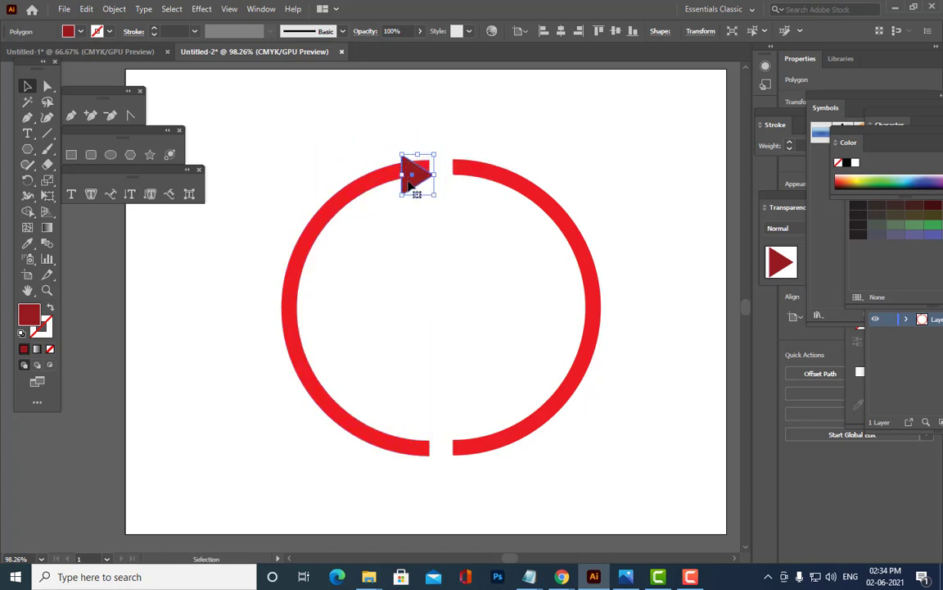
drag(409, 185, 424, 174)
click(528, 106)
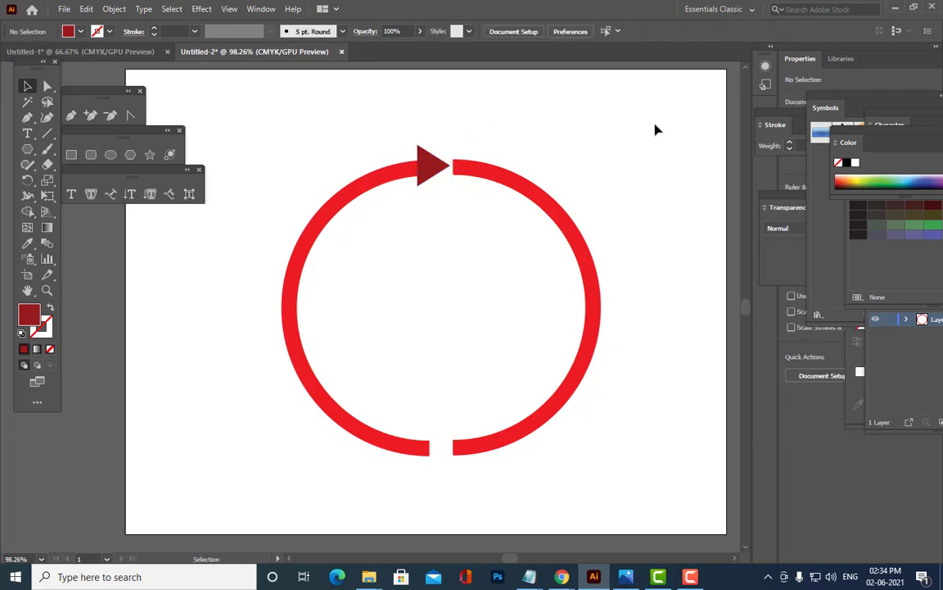
- Copy the arrowhead triangle onto the lower end of the right half-circle
click(427, 164)
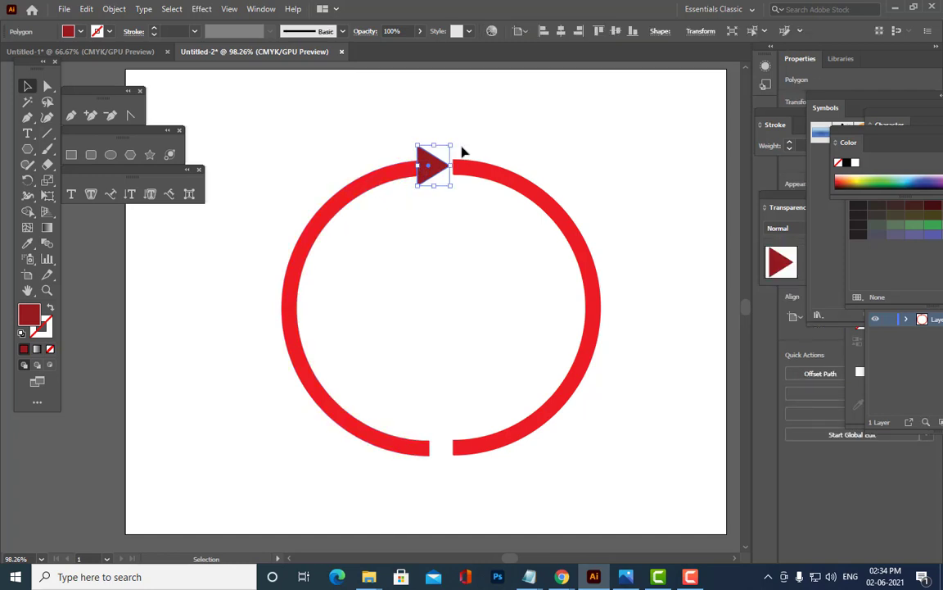
click(468, 140)
click(433, 172)
drag(433, 168, 462, 447)
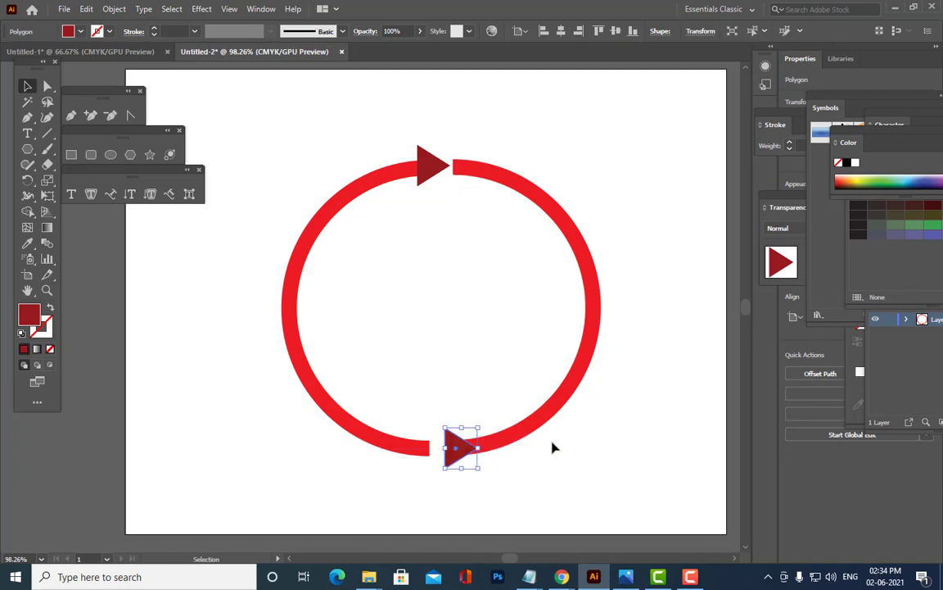
- Reflect the lower triangle across the vertical axis and nudge it left to cap the right half-circle's end
right_click(470, 451)
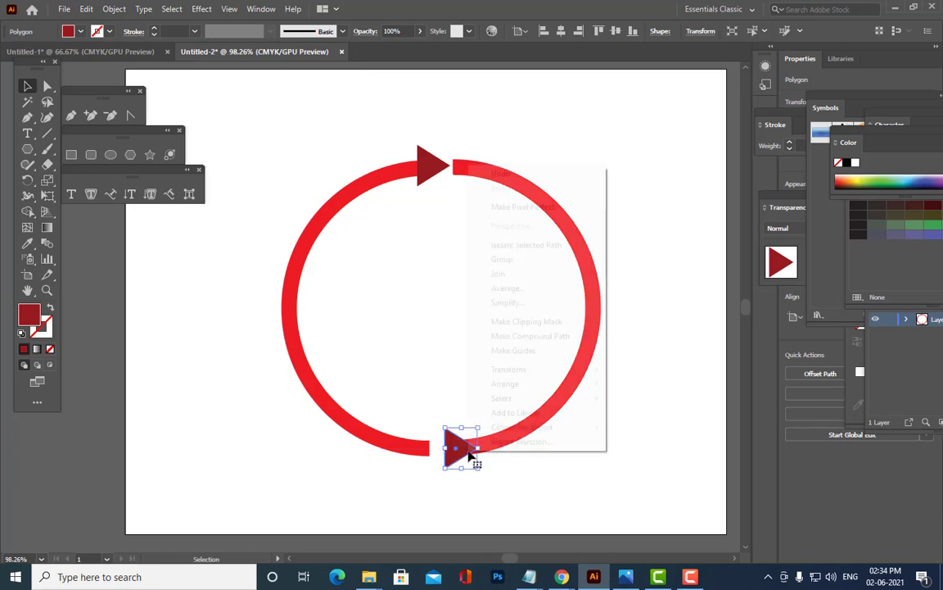
mouse_move(540, 375)
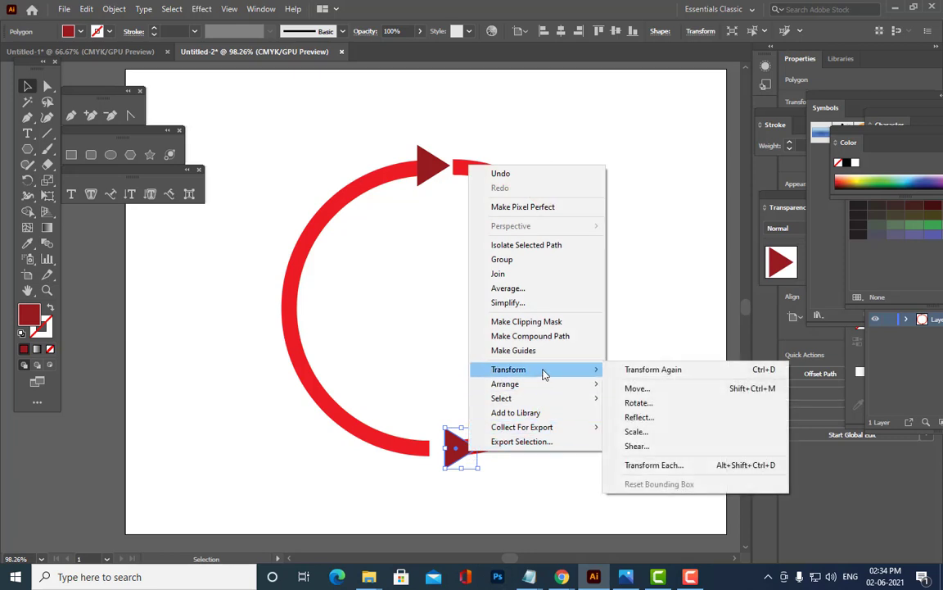
click(653, 417)
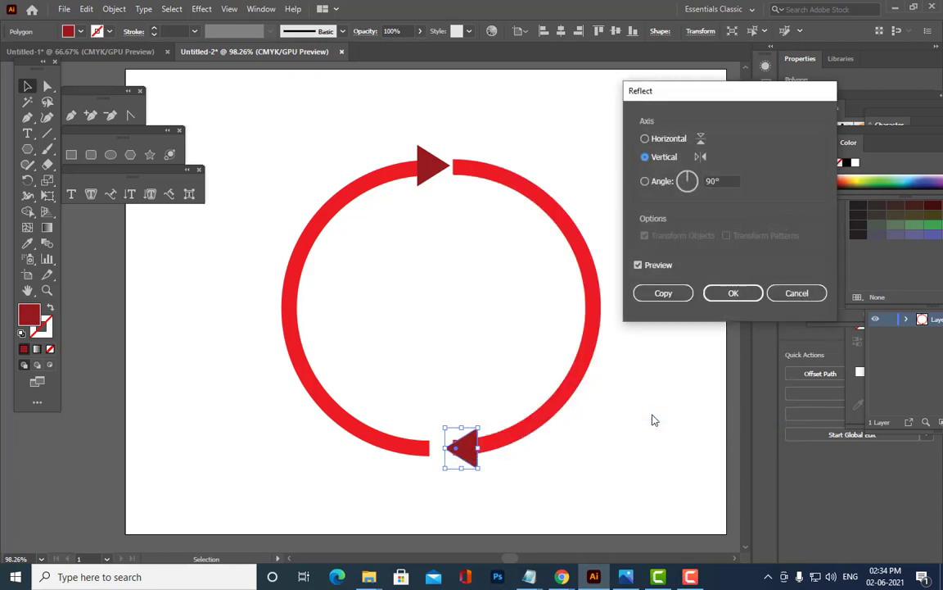
click(712, 295)
drag(470, 458, 461, 458)
click(547, 468)
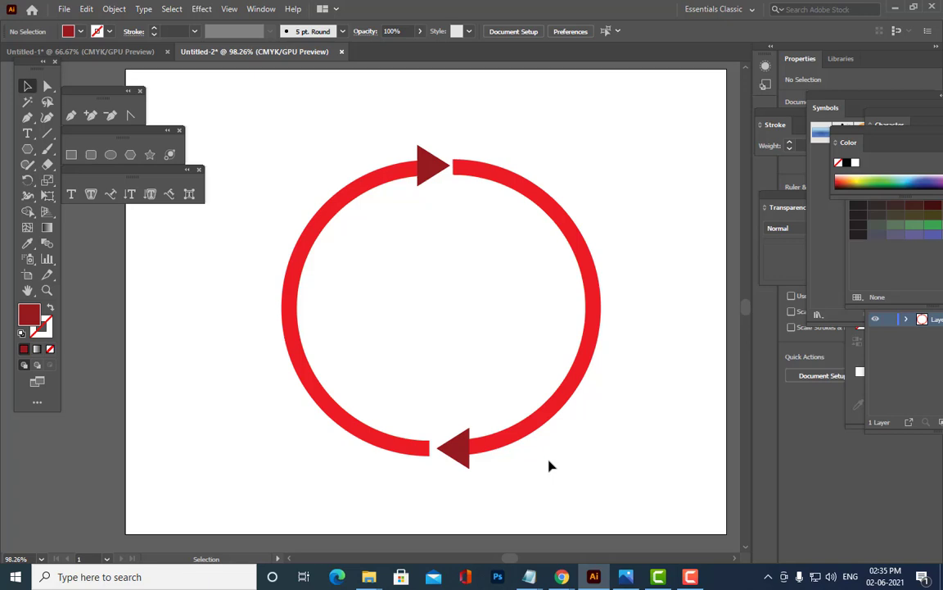
- Try to expand the left half-circle again
click(432, 160)
shift+click(385, 176)
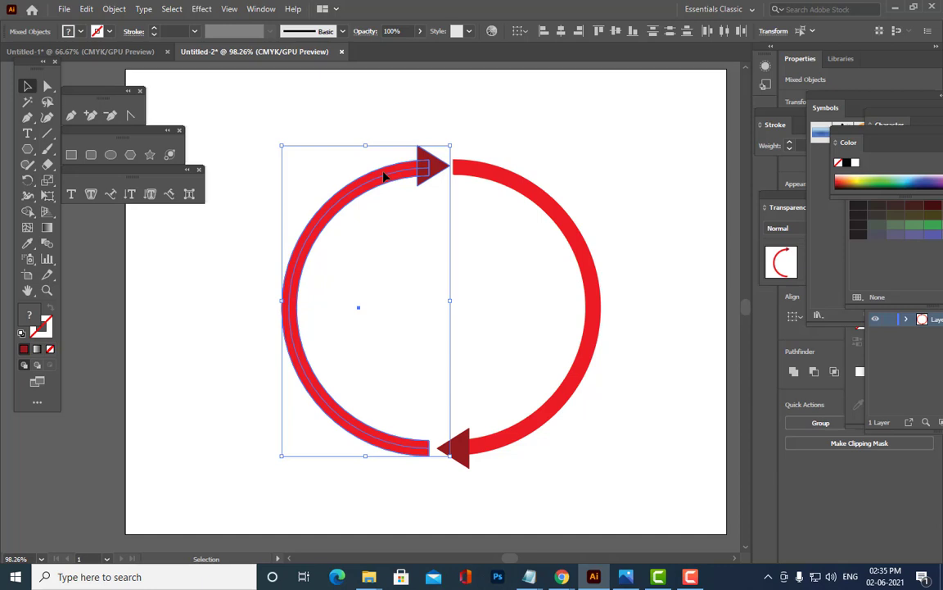
click(345, 200)
click(327, 180)
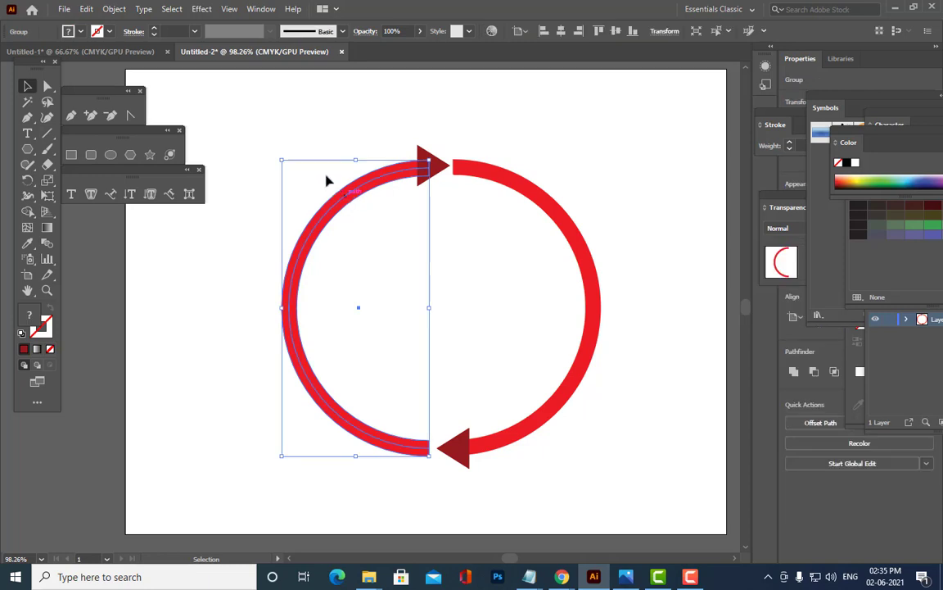
click(114, 9)
click(141, 167)
click(496, 139)
click(373, 177)
click(489, 177)
click(370, 177)
click(114, 9)
click(140, 163)
click(350, 133)
click(472, 166)
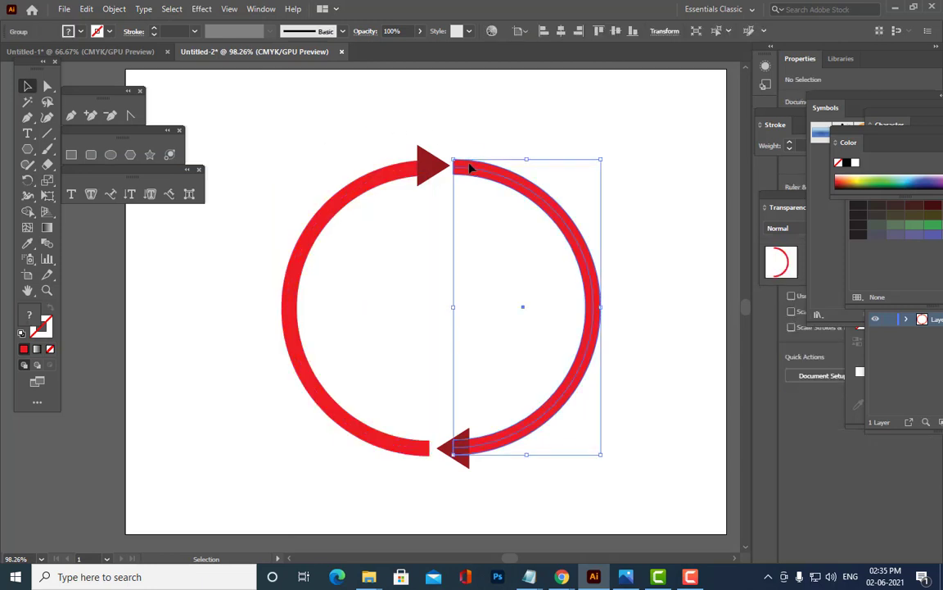
click(373, 177)
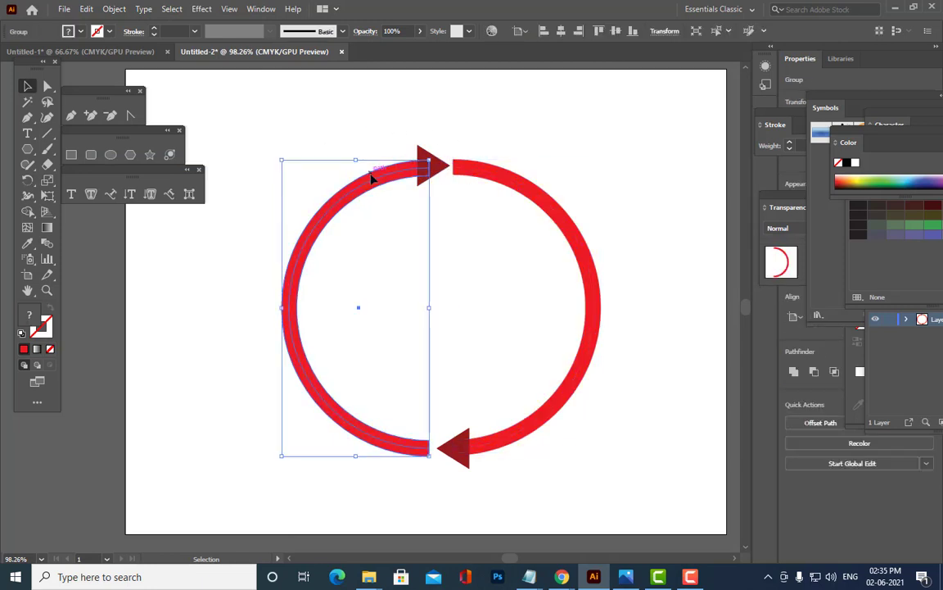
shift+click(442, 163)
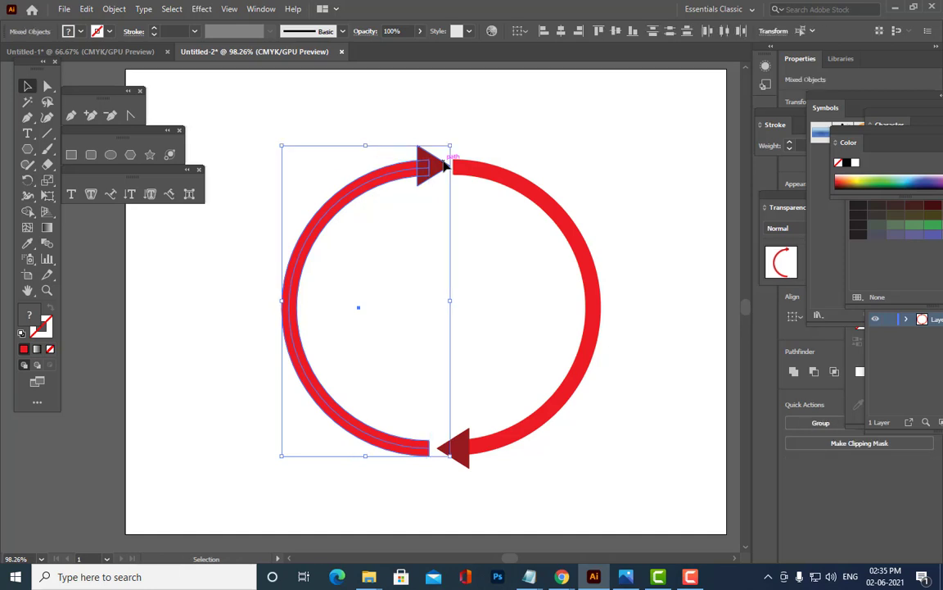
click(480, 121)
click(372, 185)
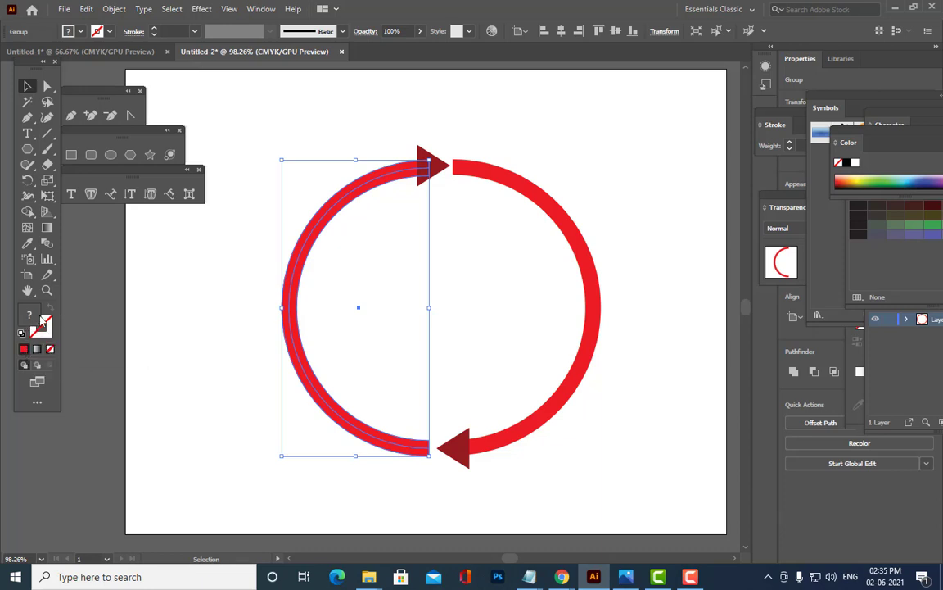
click(208, 307)
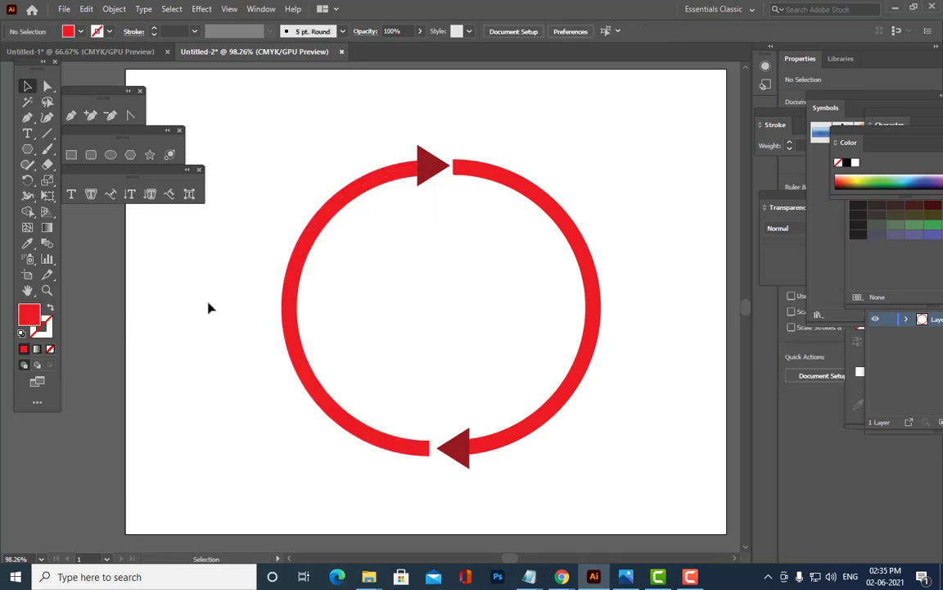
- Unite the left half-circle with its upper arrowhead using the Pathfinder's Unite mode
click(323, 210)
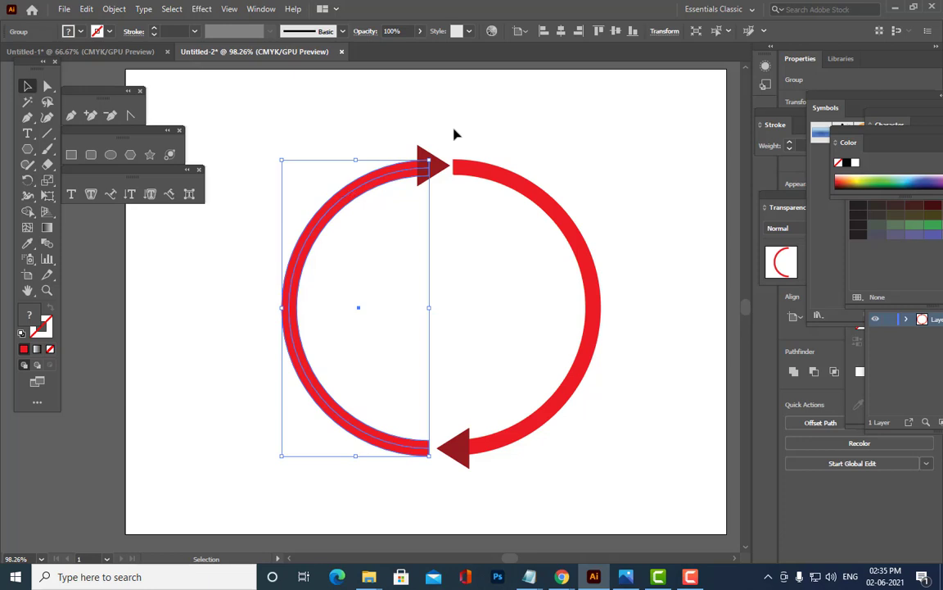
shift+click(440, 168)
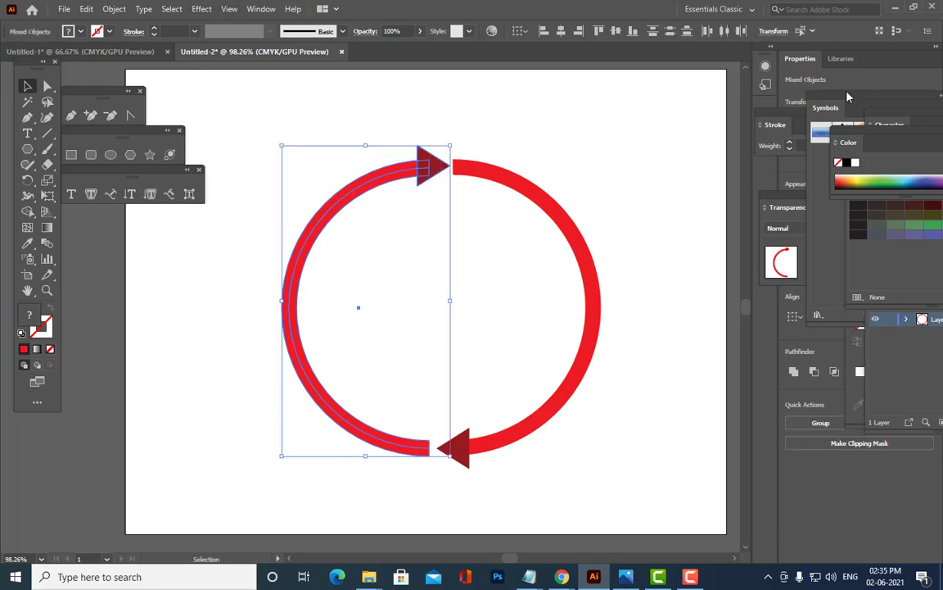
drag(848, 97, 765, 288)
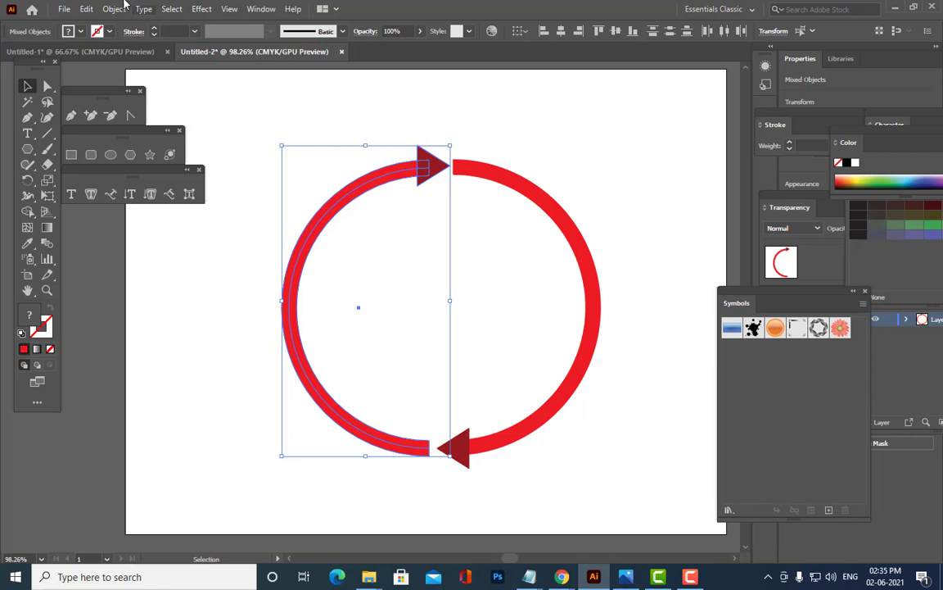
click(274, 10)
click(344, 293)
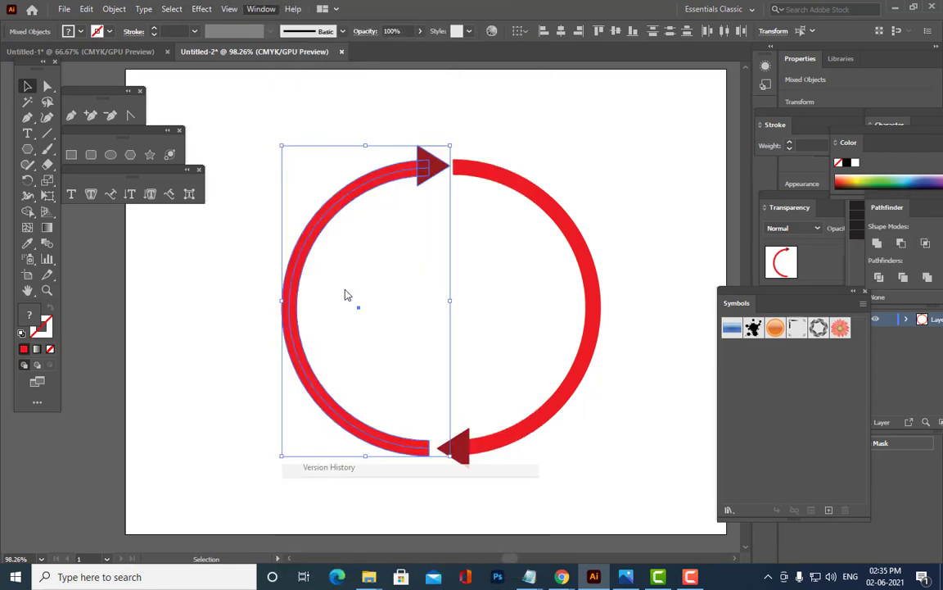
drag(907, 200, 727, 196)
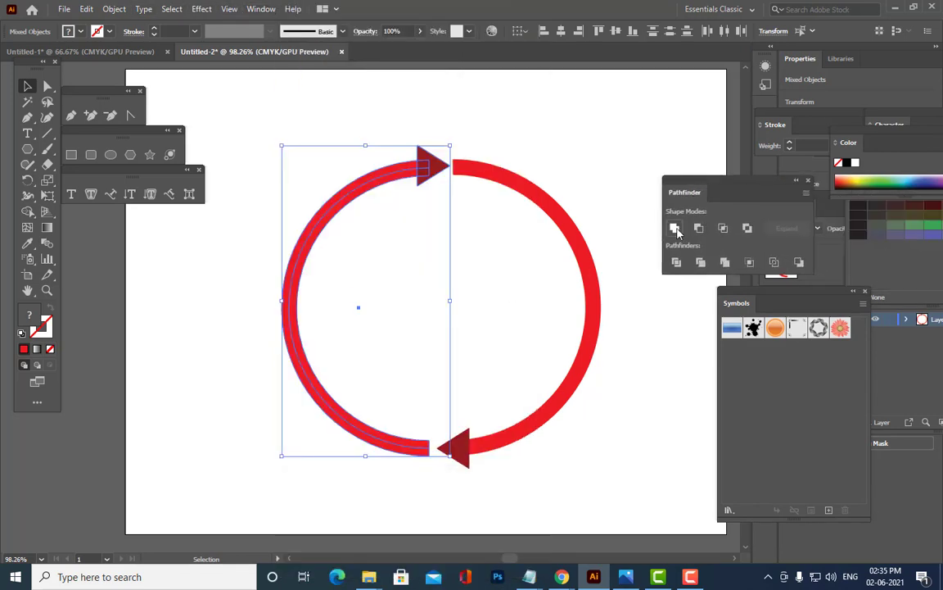
click(670, 227)
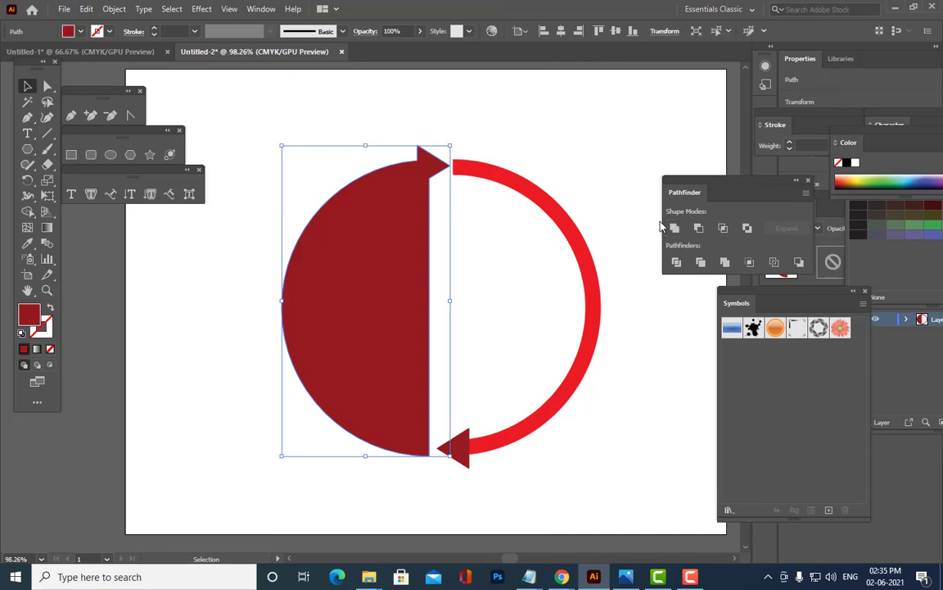
- Undo the unite, both arrowheads and the earlier expansion, back to the two 20 pt stroked half-circles
click(609, 150)
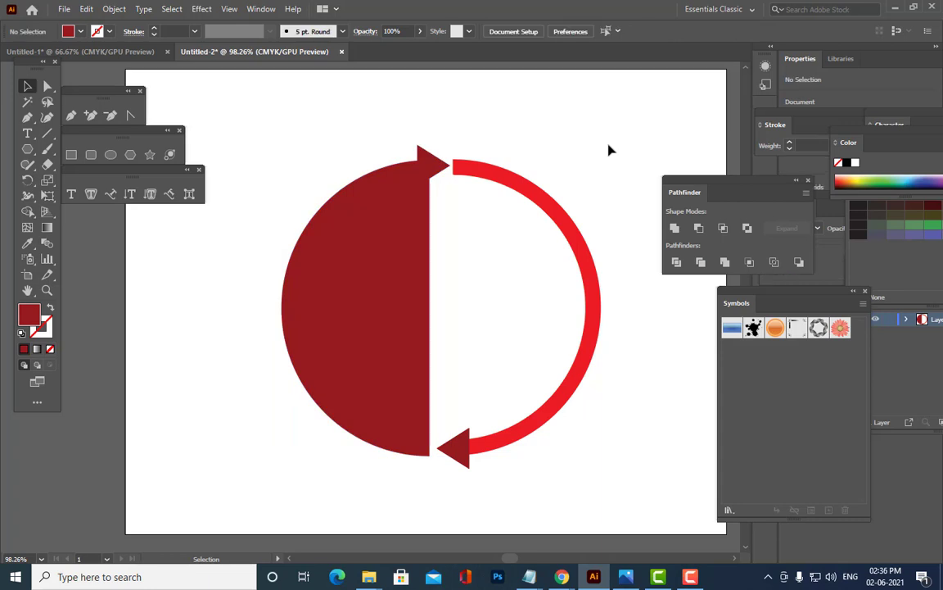
click(351, 248)
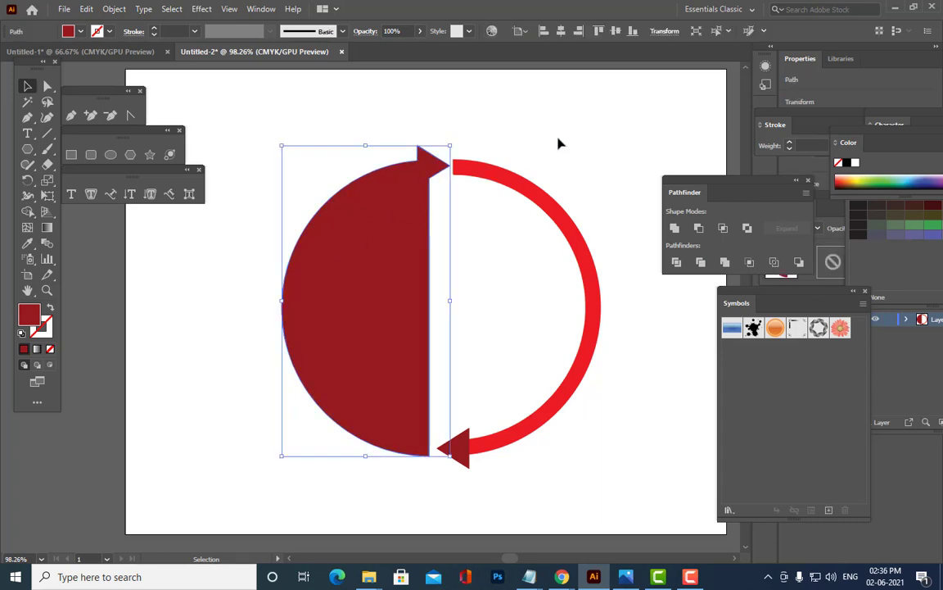
key(ctrl+z)
key(ctrl+z)
key(ctrl+z)
key(ctrl+z)
key(ctrl+z)
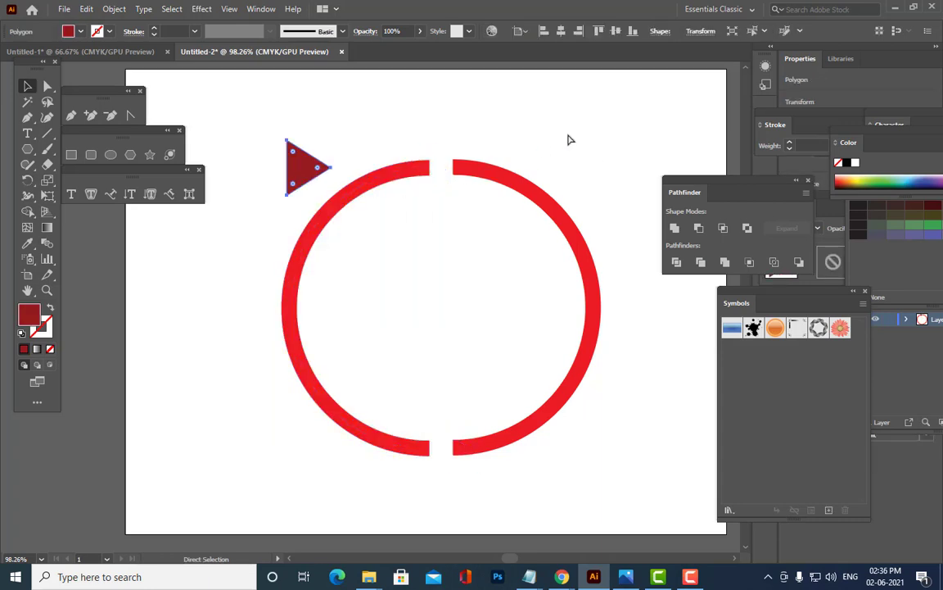
key(ctrl+z)
key(ctrl+z)
key(ctrl+z)
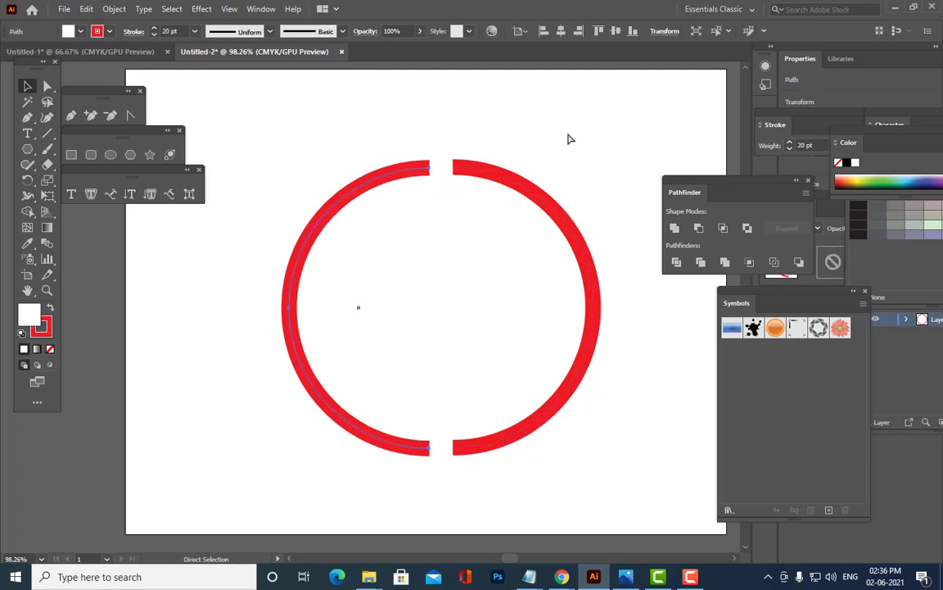
- Remove the white fill from the left and right half-circles, keeping their red strokes
key(v)
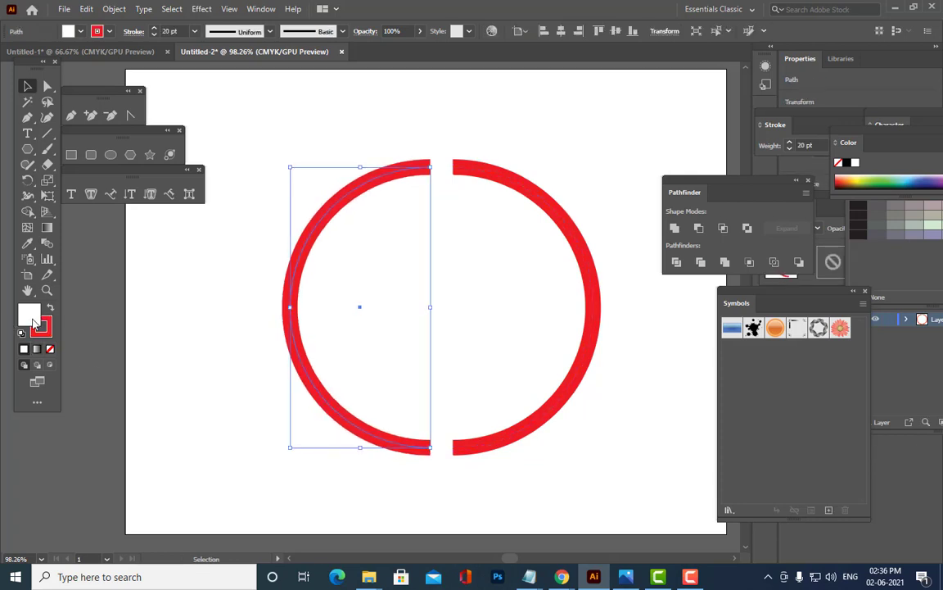
click(50, 349)
click(138, 397)
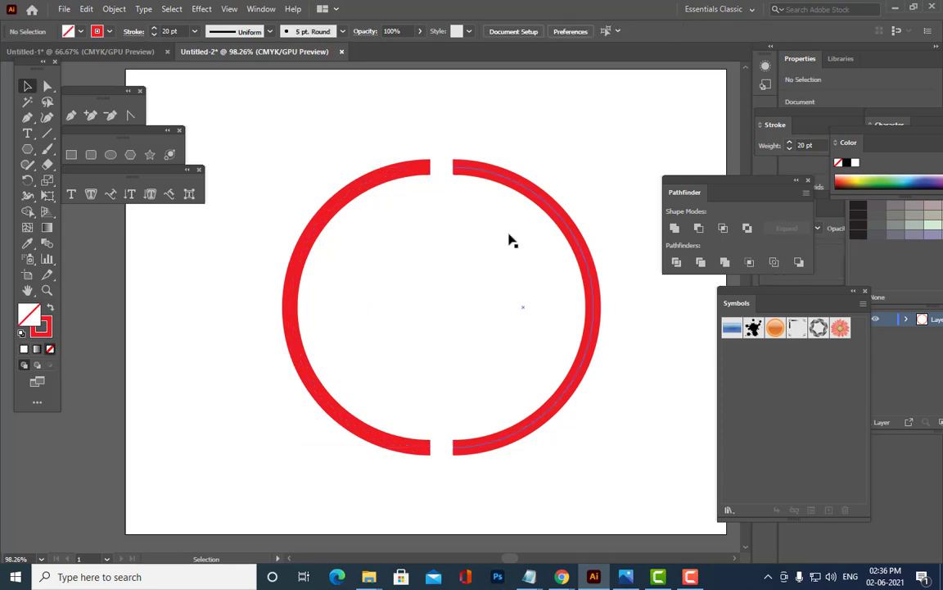
click(525, 184)
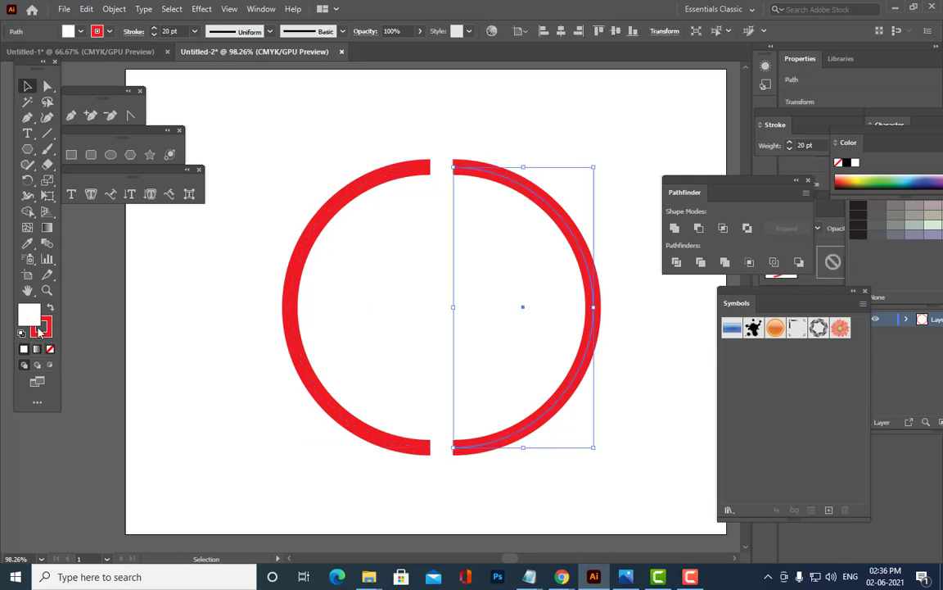
click(50, 349)
click(172, 409)
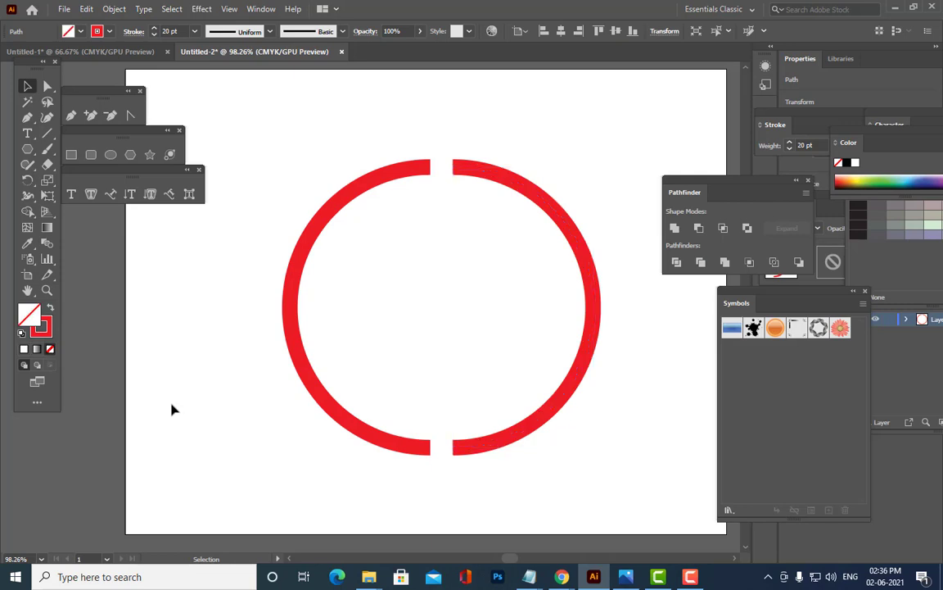
- Expand the left and right half-circle strokes into filled shapes, one after the other
click(390, 178)
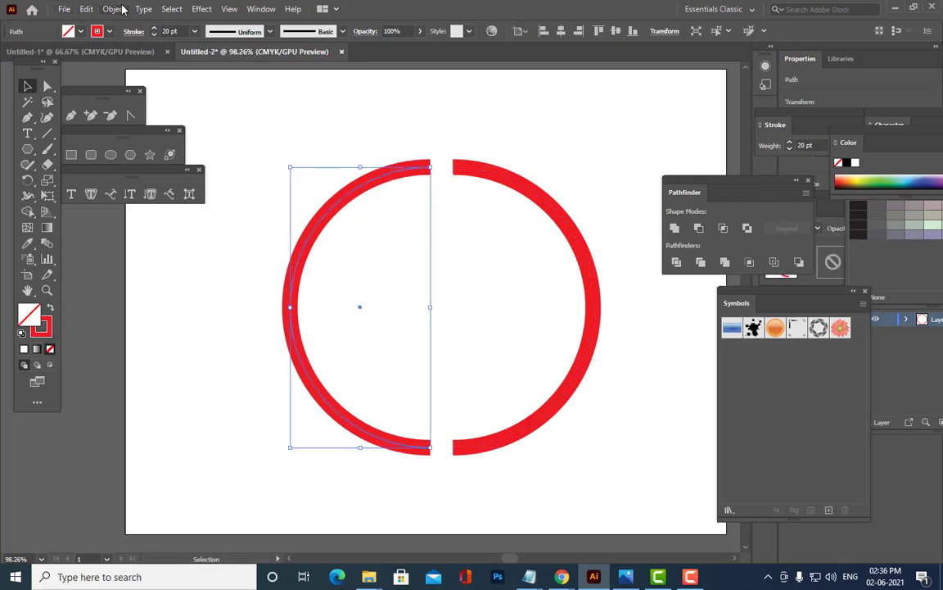
click(114, 9)
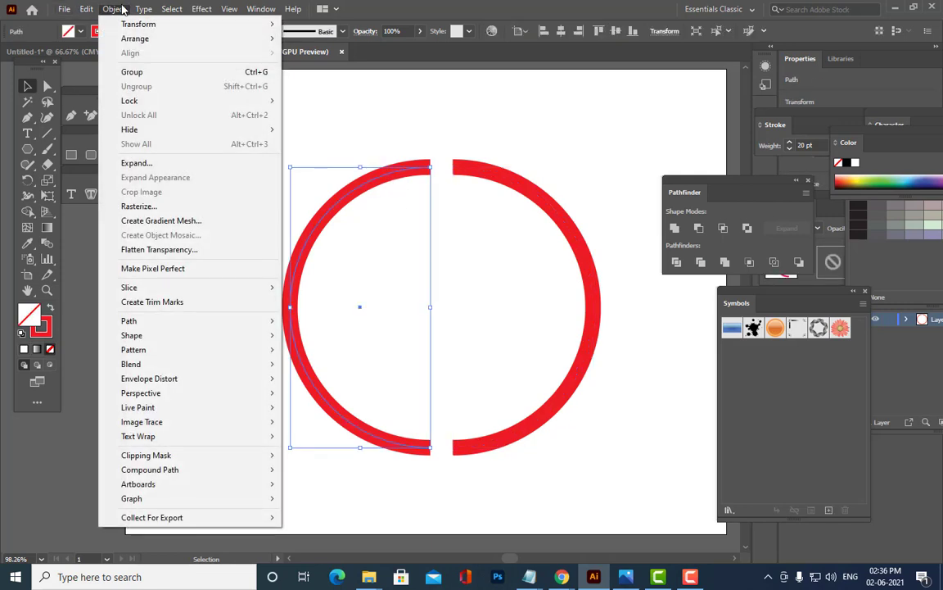
click(135, 163)
click(506, 277)
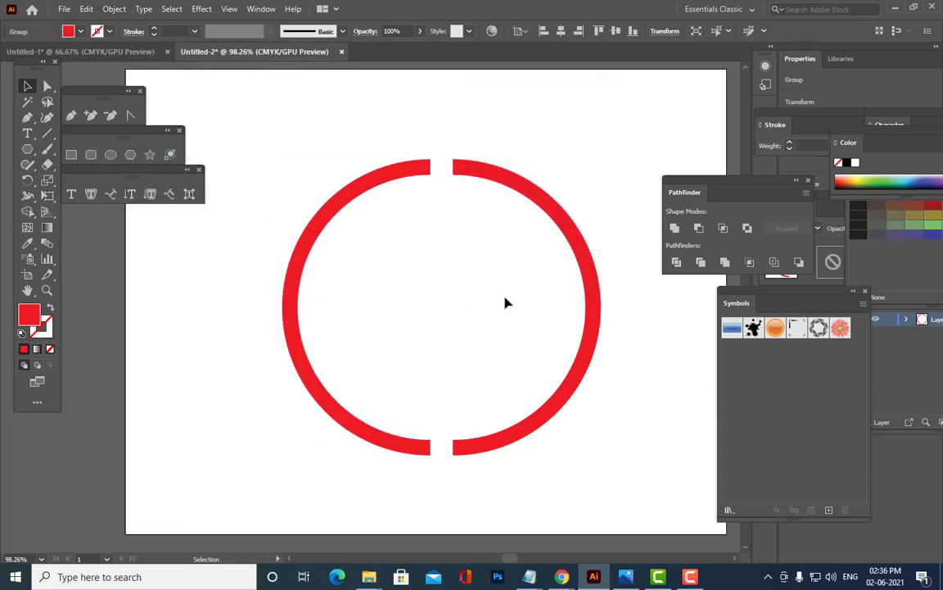
click(495, 178)
click(114, 9)
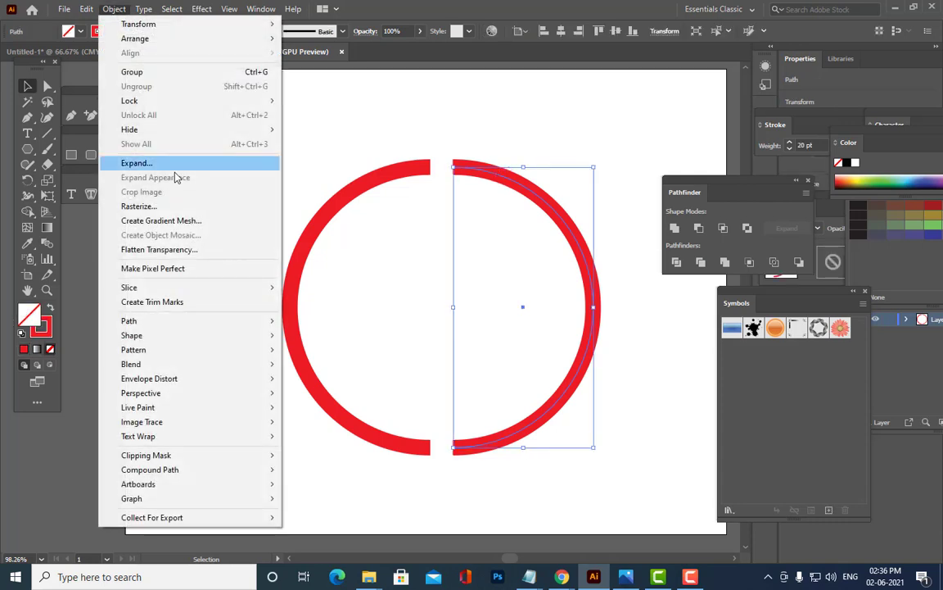
click(173, 166)
click(486, 272)
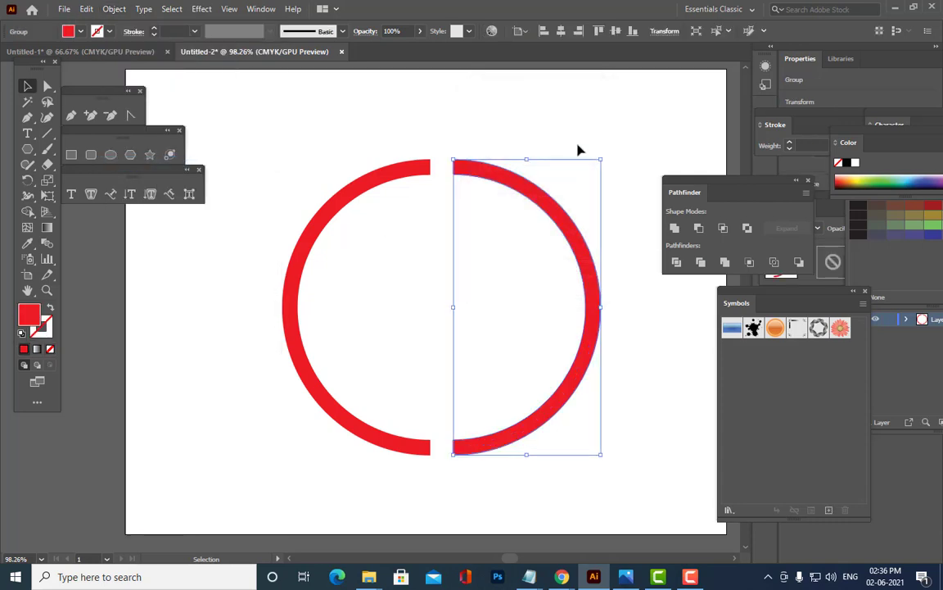
click(579, 149)
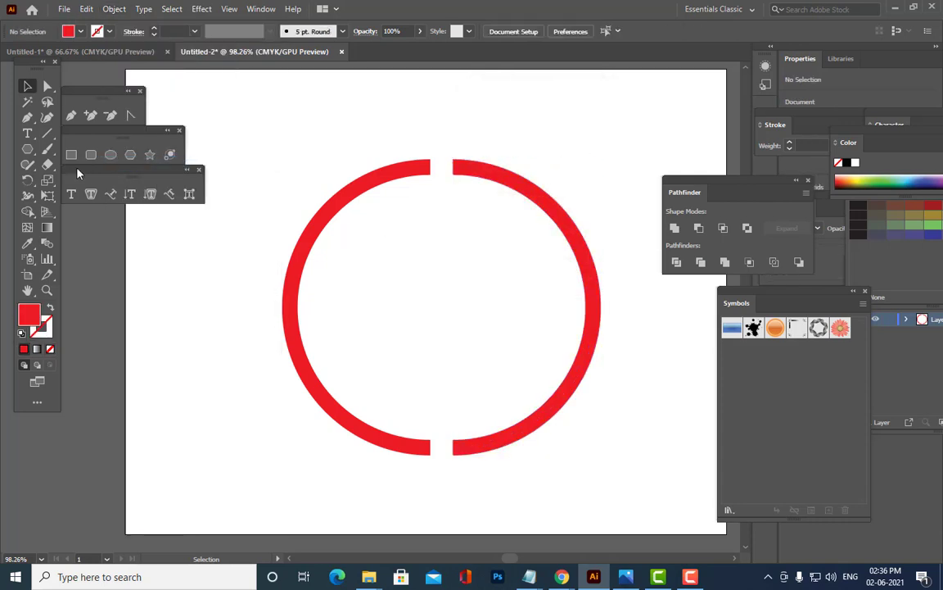
- Create a red 3-sided polygon with a 50 pt radius beside the left half-circle
click(130, 156)
click(261, 229)
text(3)
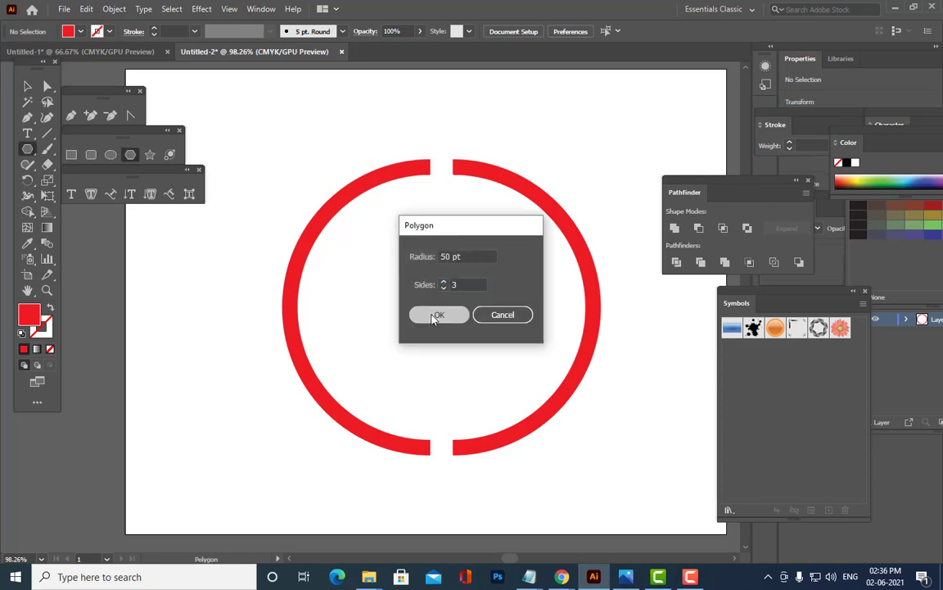
click(436, 316)
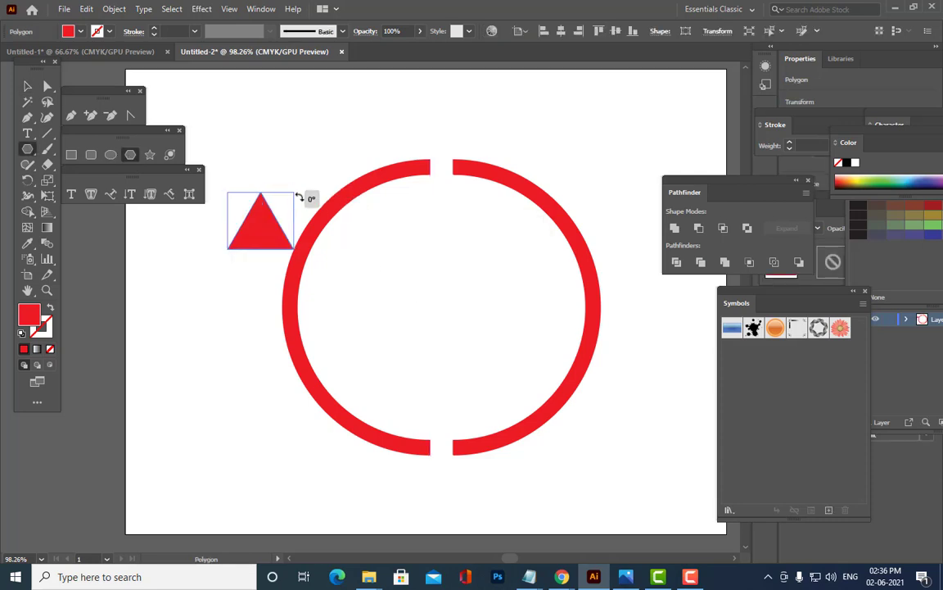
- Fit the triangle as a right-pointing arrowhead on the left half-circle's upper end, scaled to about half its size
drag(307, 196, 421, 185)
key(v)
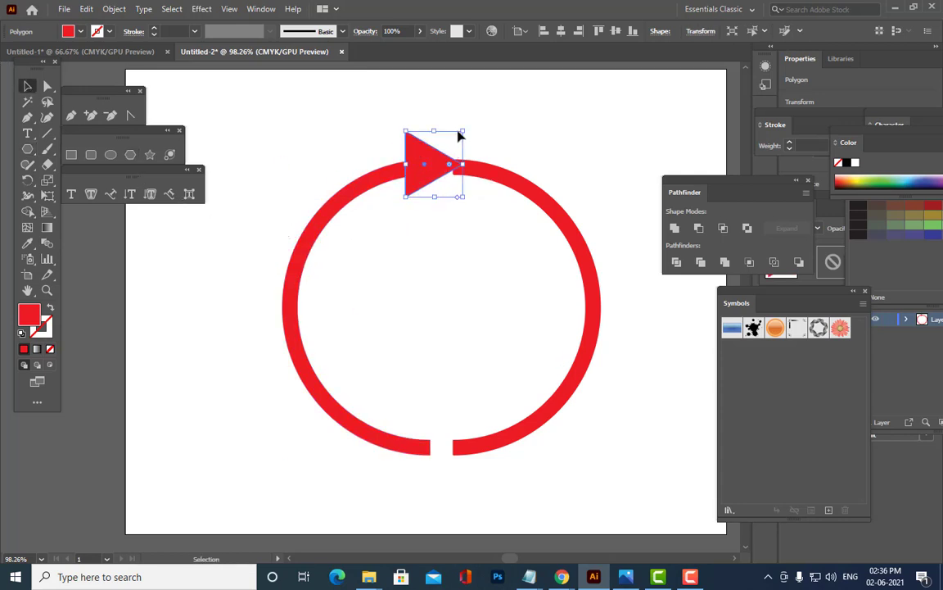
drag(463, 131, 450, 148)
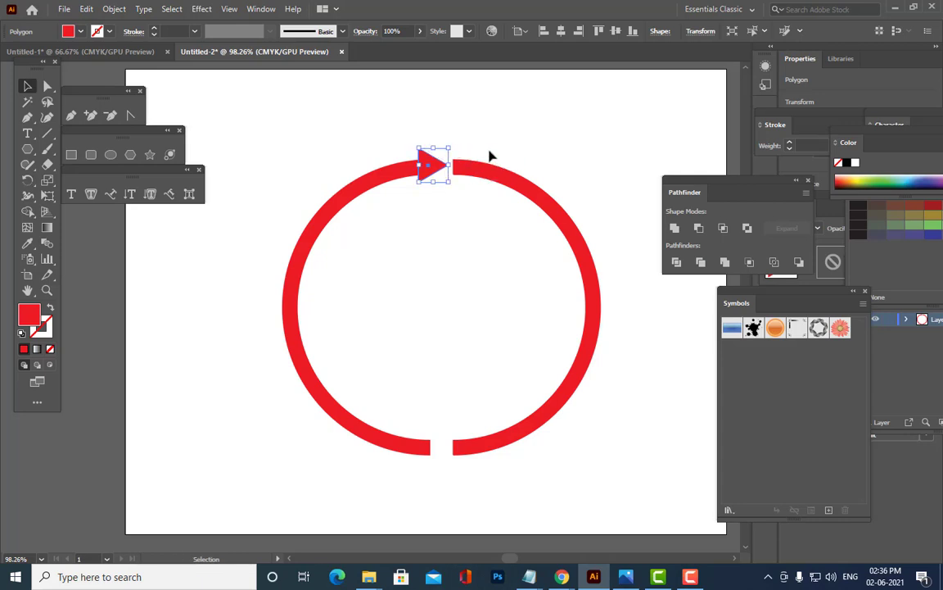
click(490, 155)
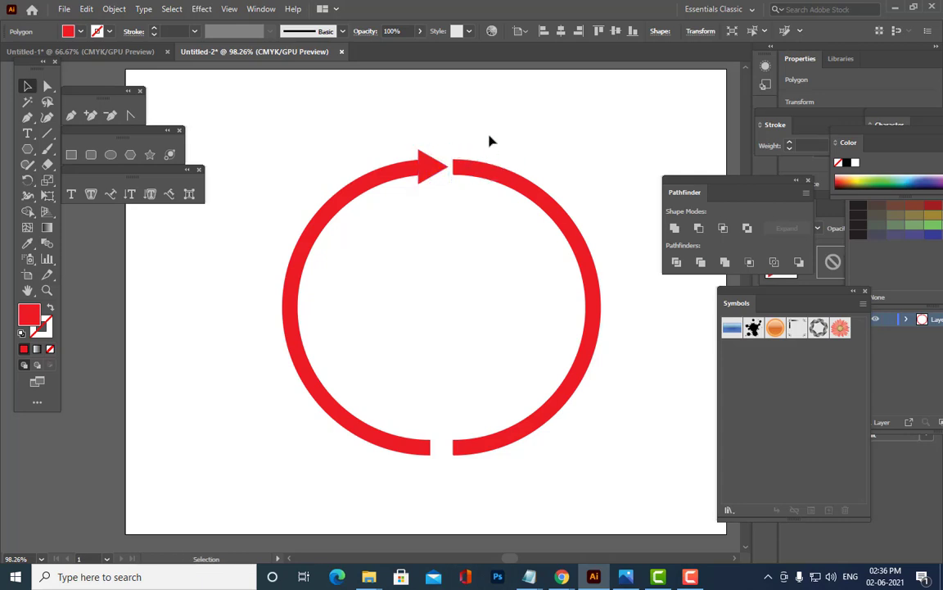
- Copy the red arrowhead onto the lower end of the right half-circle
click(440, 173)
shift+click(403, 183)
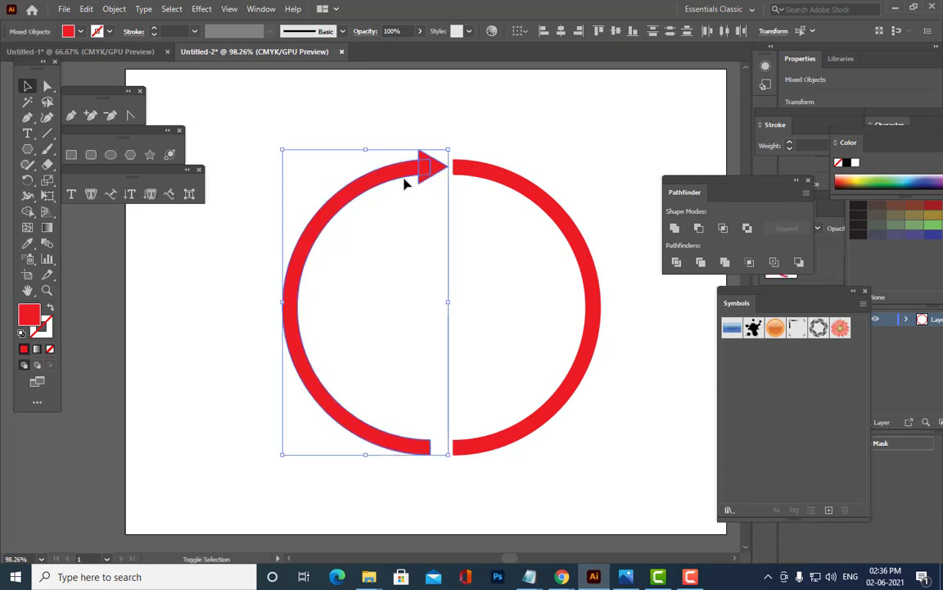
click(624, 194)
click(431, 173)
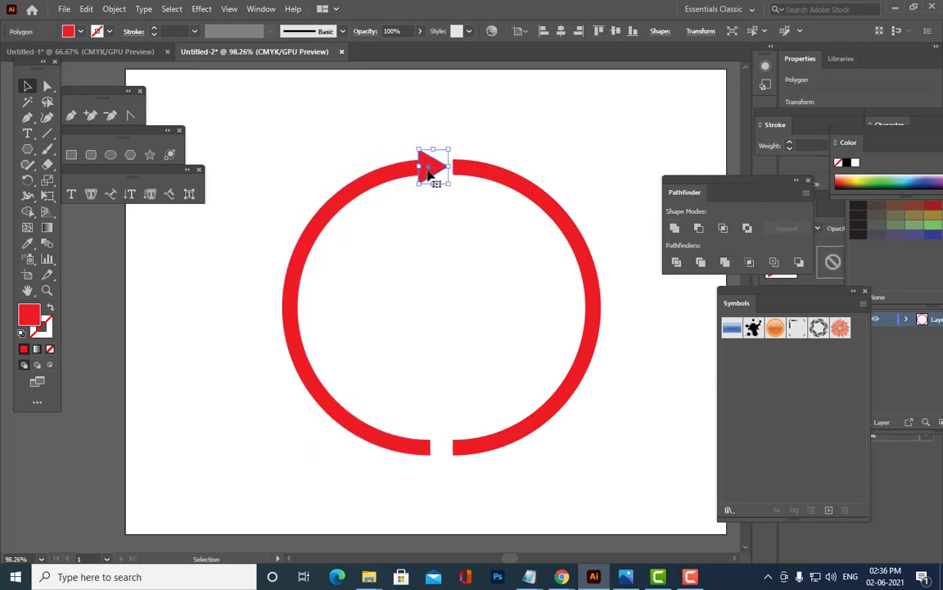
drag(432, 174, 457, 453)
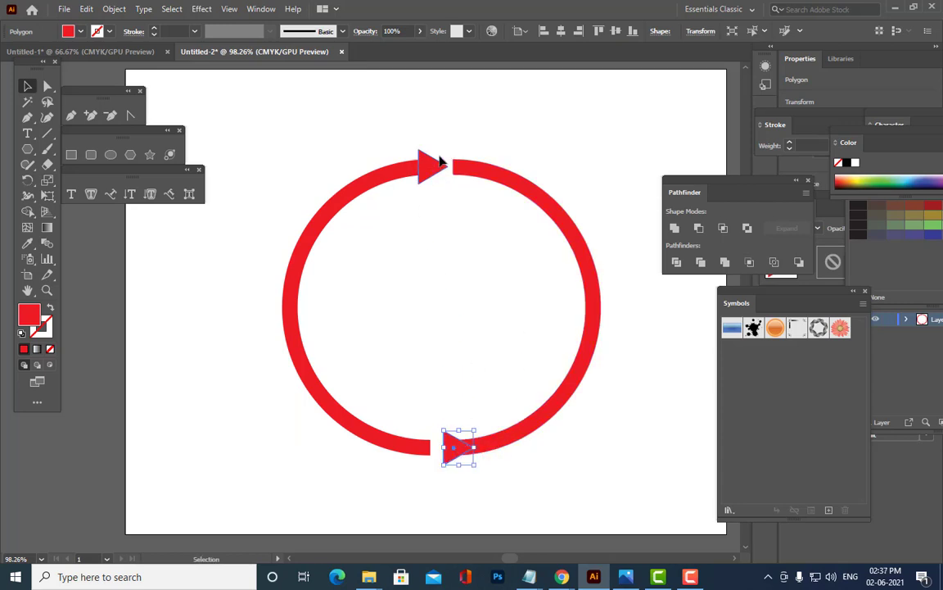
- Unite the expanded left half-circle with its upper arrowhead into one shape
click(429, 168)
shift+click(374, 182)
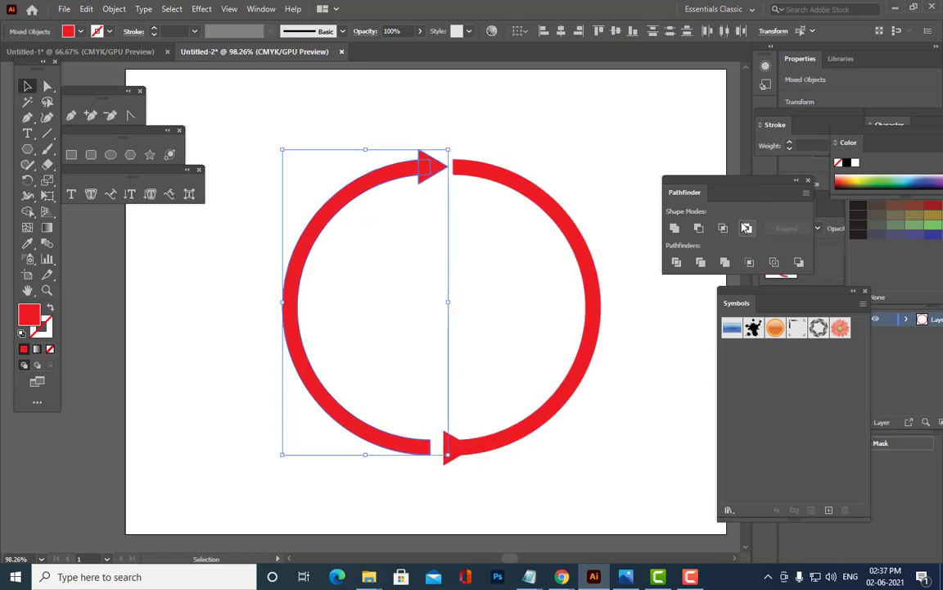
click(618, 135)
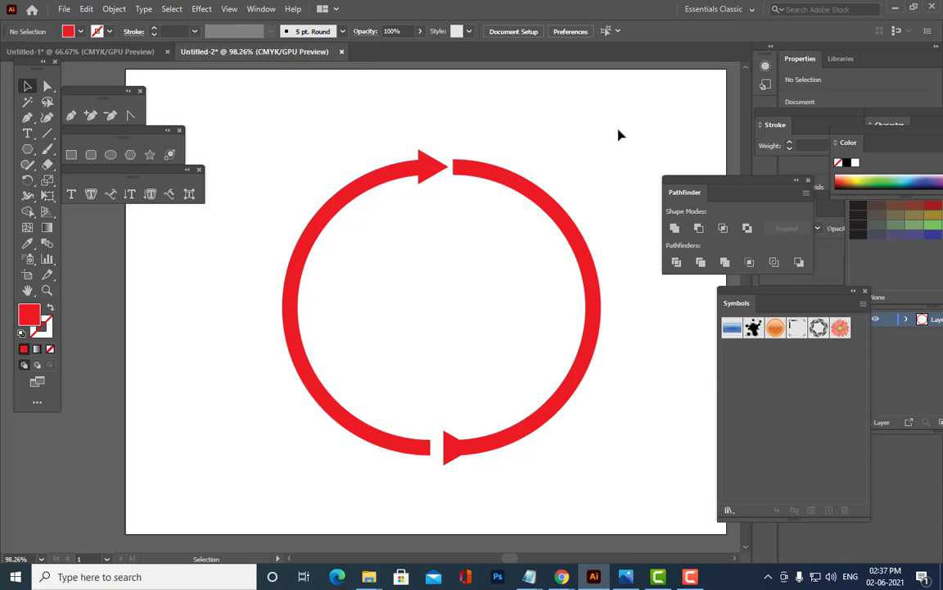
- Reflect the lower arrowhead across the vertical axis and nudge it left to cap the right half-circle's end
click(455, 448)
right_click(453, 446)
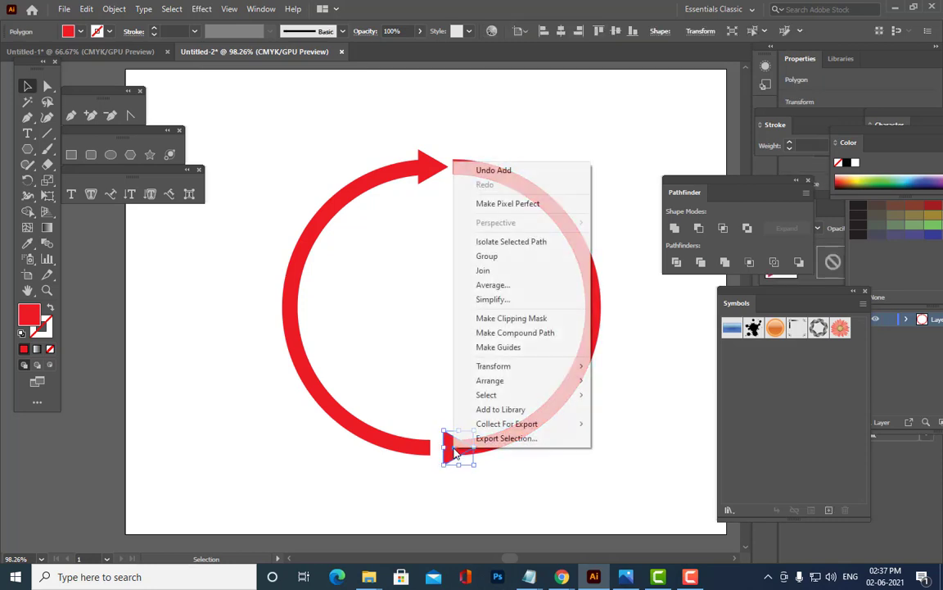
mouse_move(520, 366)
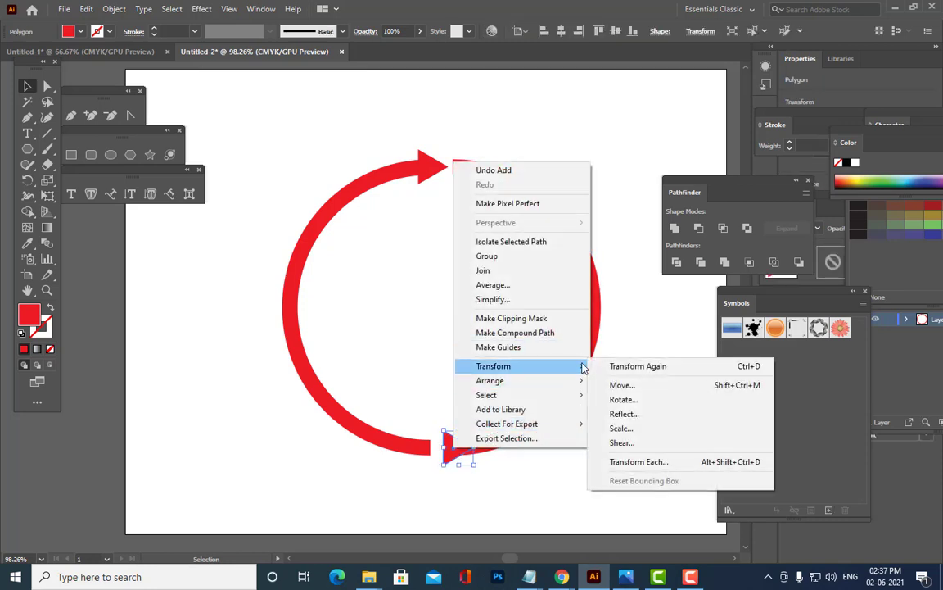
click(647, 415)
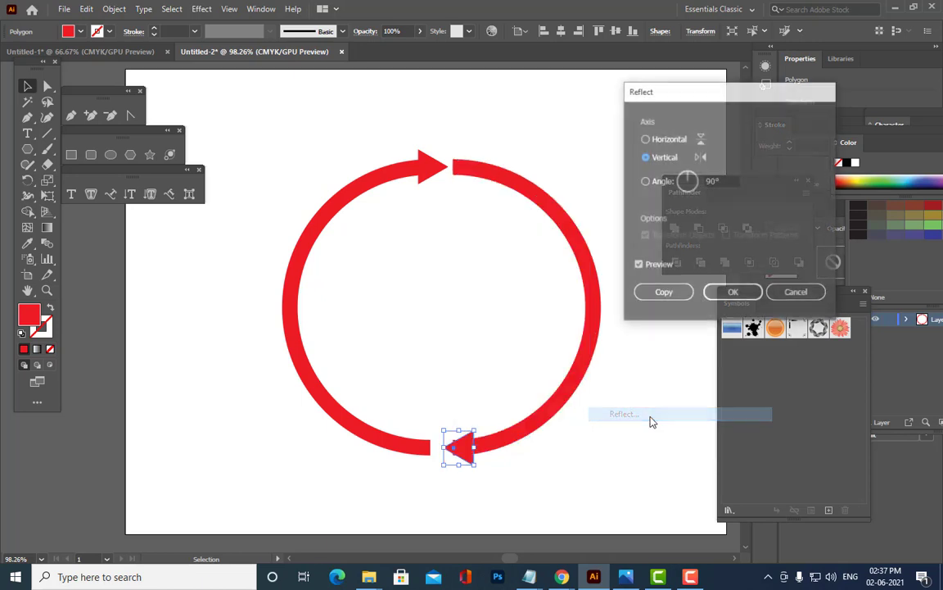
click(720, 292)
mouse_move(465, 449)
mouse_down()
mouse_move(475, 446)
mouse_move(462, 455)
mouse_up()
click(497, 425)
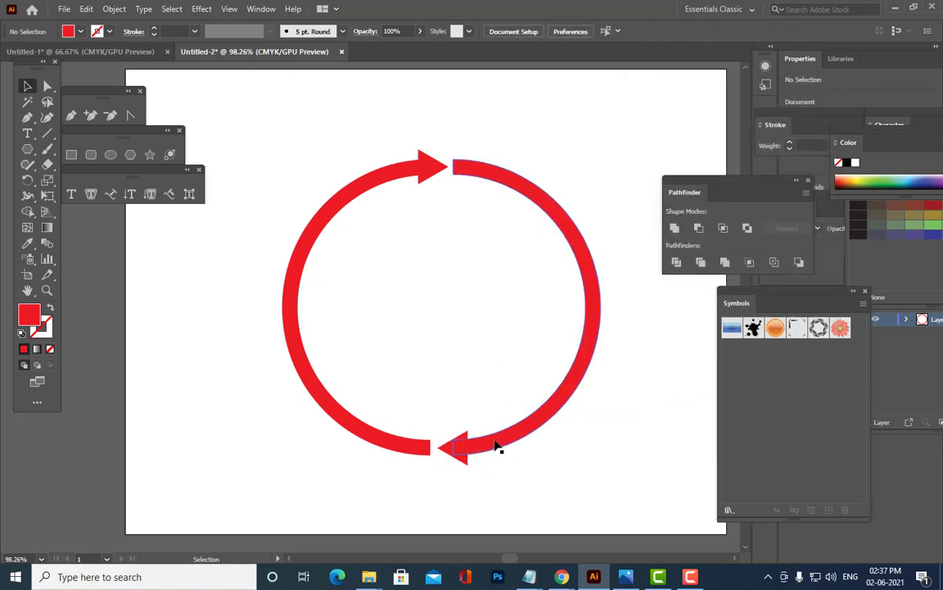
- Set the expanded right half-circle's fill to none
click(467, 443)
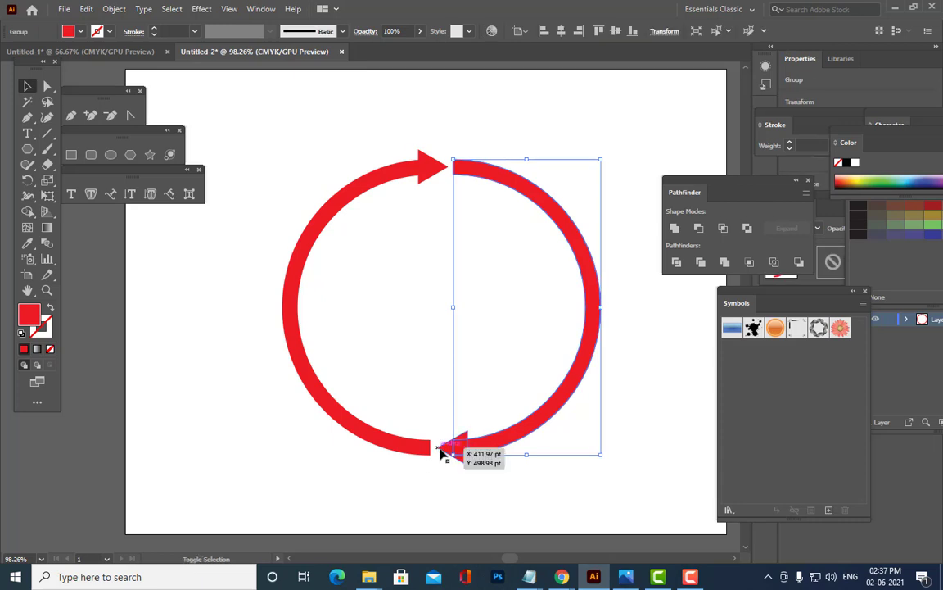
click(541, 495)
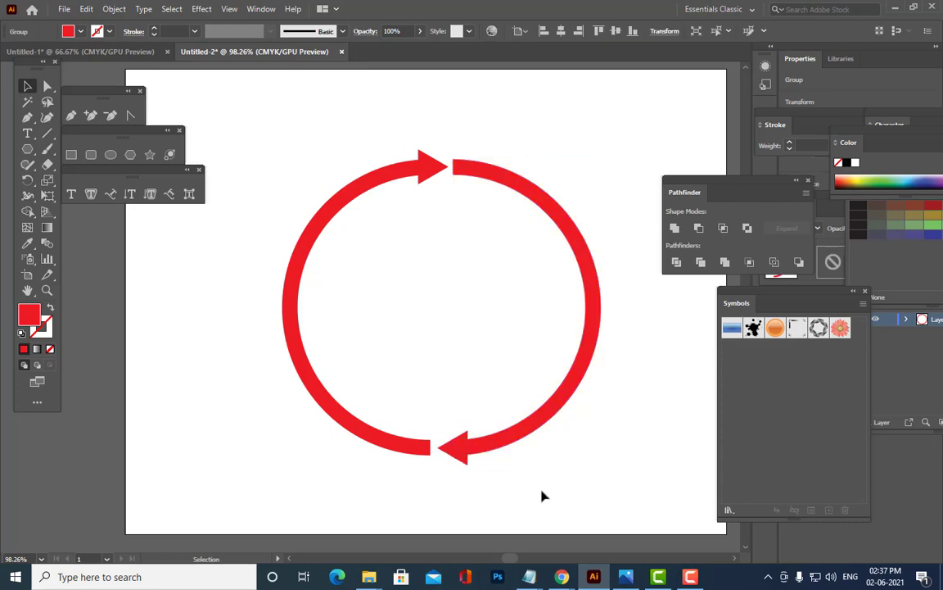
click(487, 448)
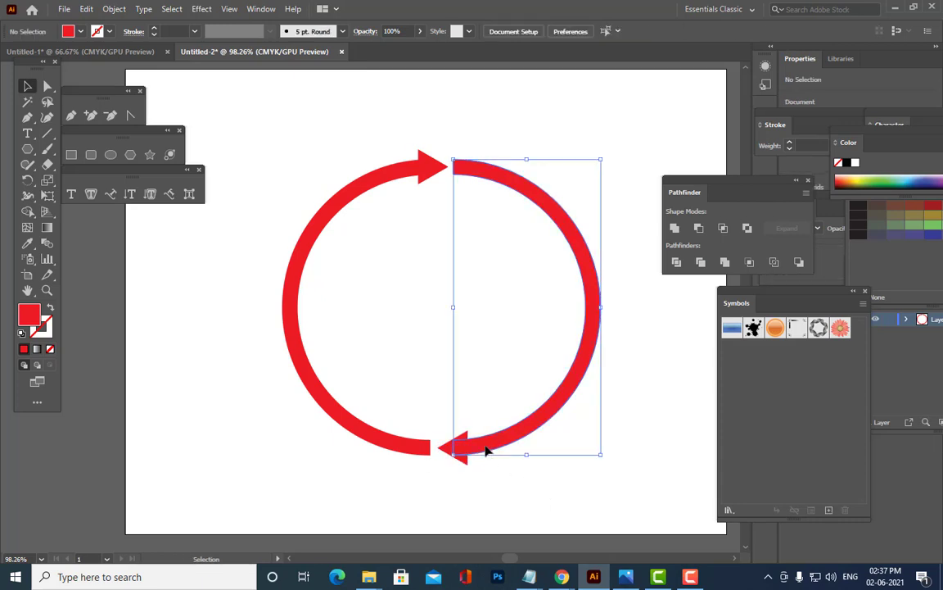
click(51, 350)
click(76, 391)
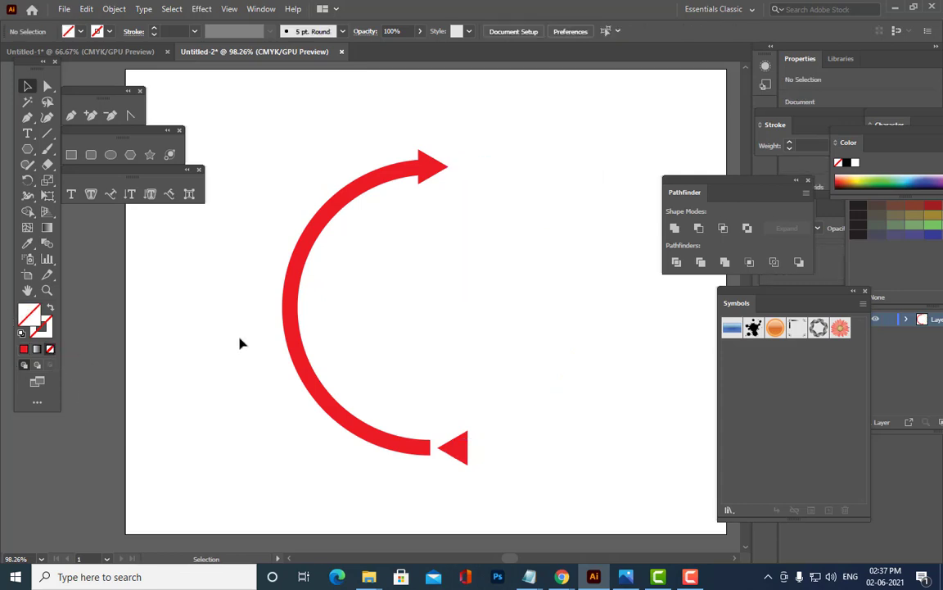
- Apply a 1 pt red stroke to the unfilled right half-circle
click(568, 246)
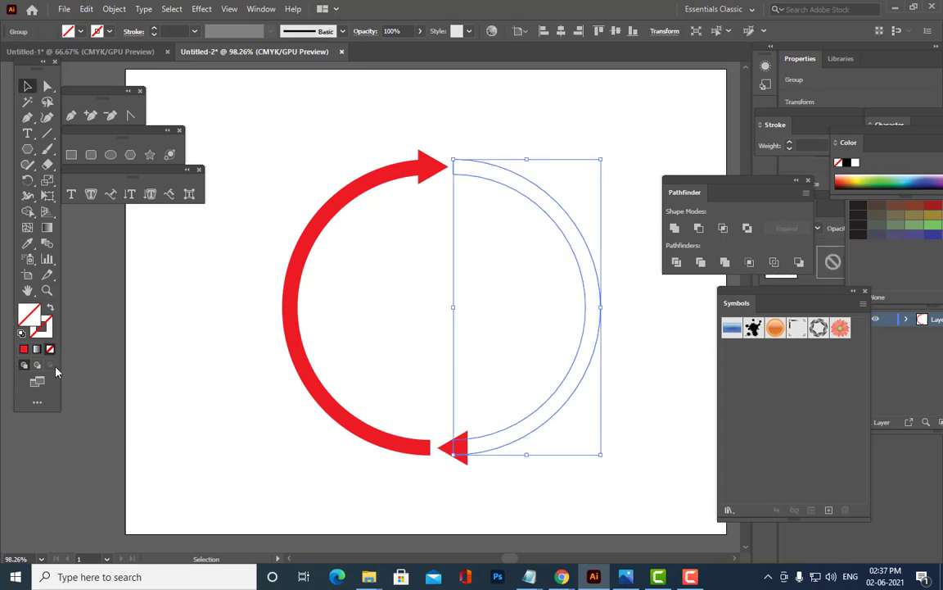
click(44, 329)
click(23, 349)
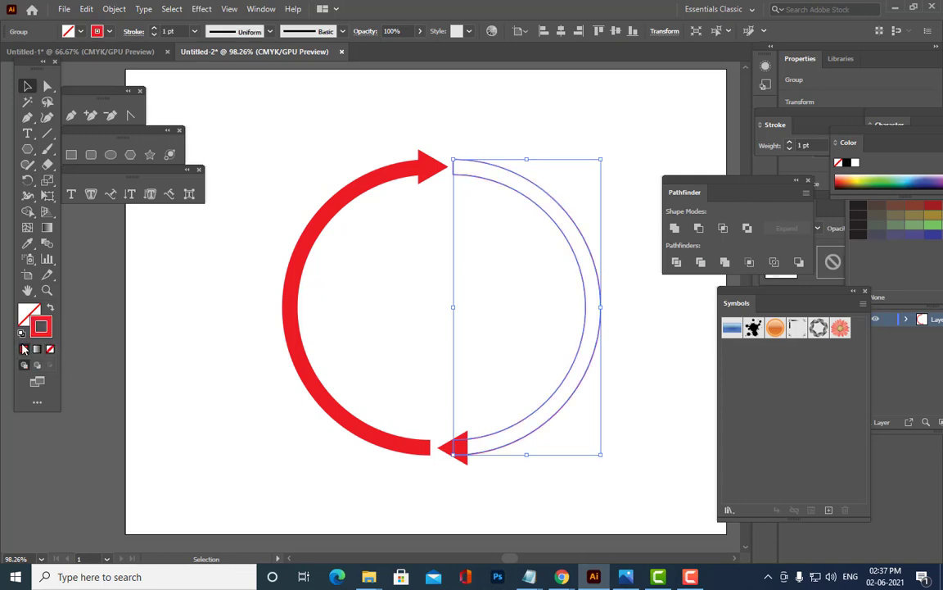
key(slash)
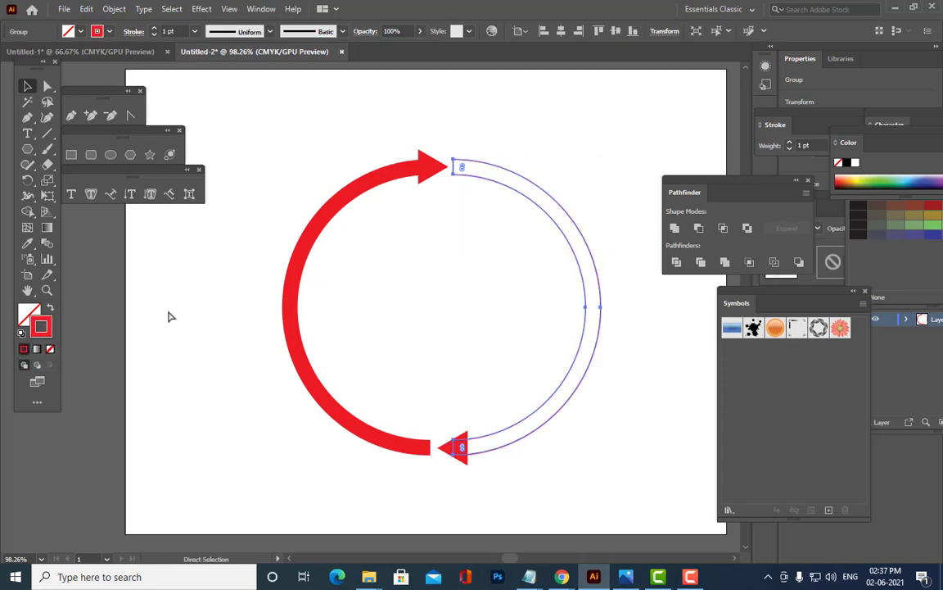
- Fill the right half-circle with solid red and expand it
click(632, 180)
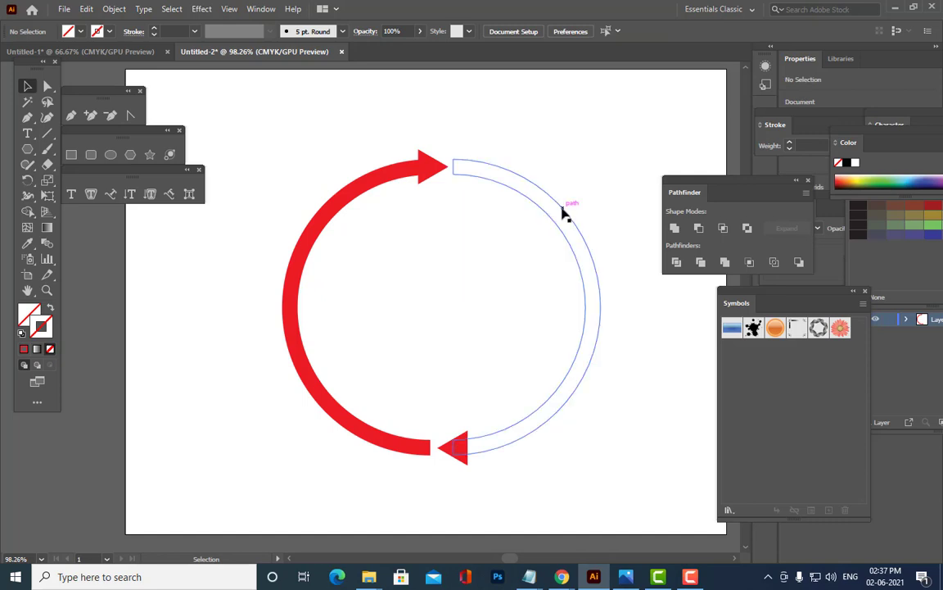
click(566, 211)
click(24, 349)
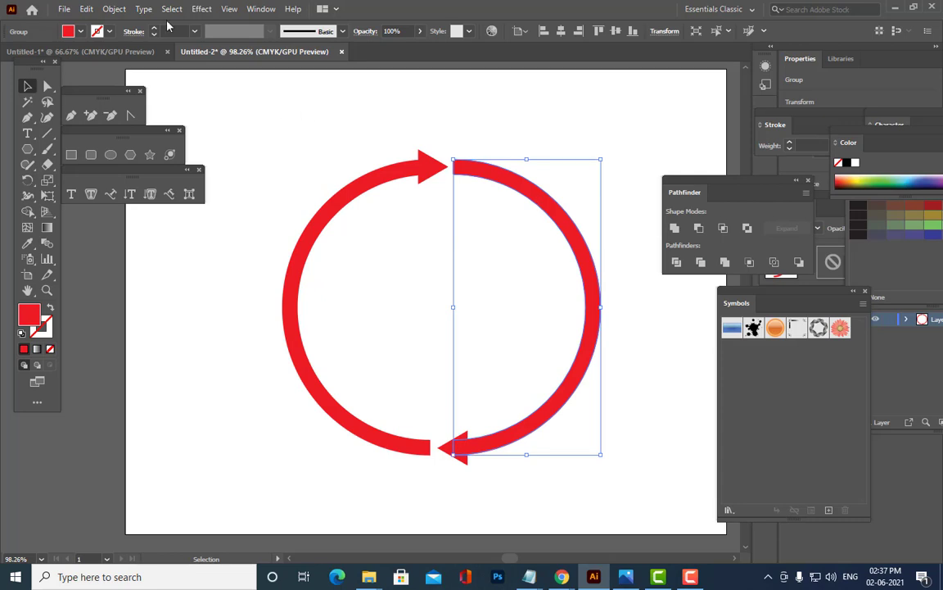
click(115, 9)
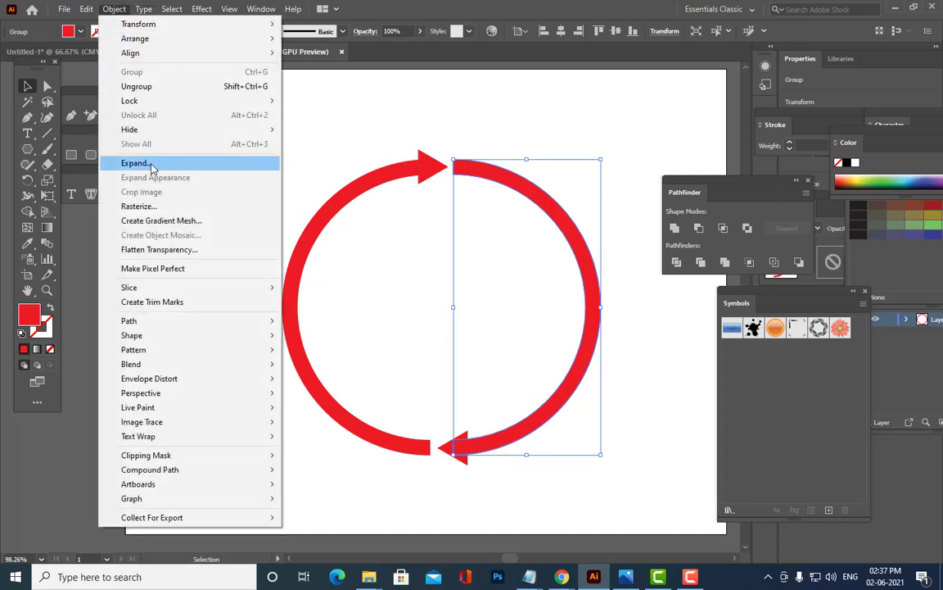
click(135, 162)
click(586, 163)
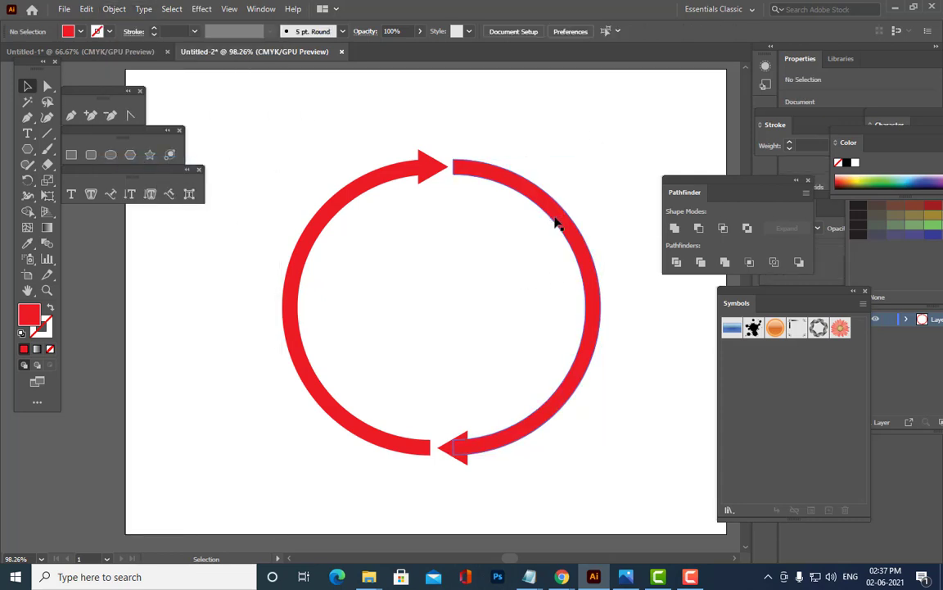
- Unite the expanded right half-circle with its lower arrowhead into one shape
click(555, 216)
shift+click(442, 449)
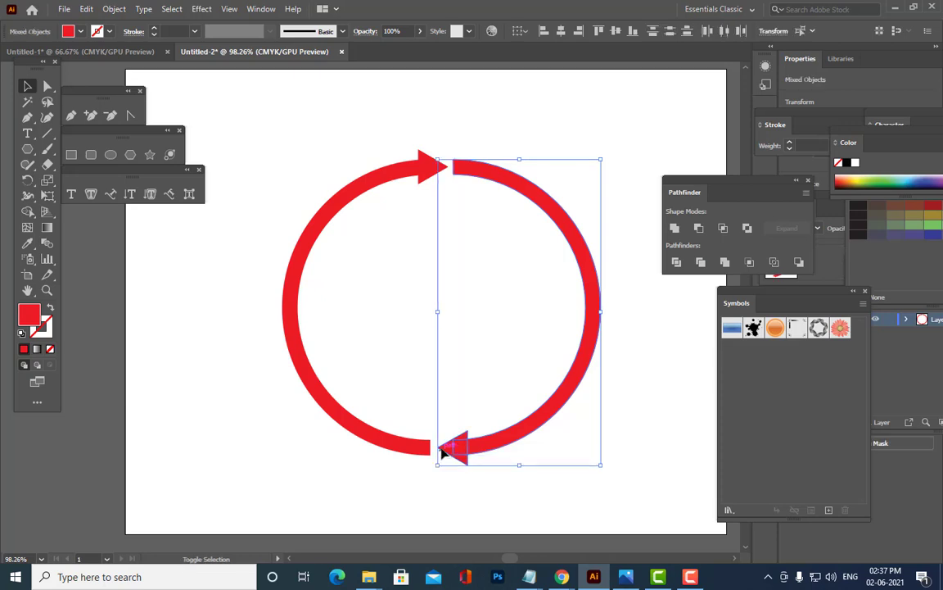
click(674, 228)
click(587, 131)
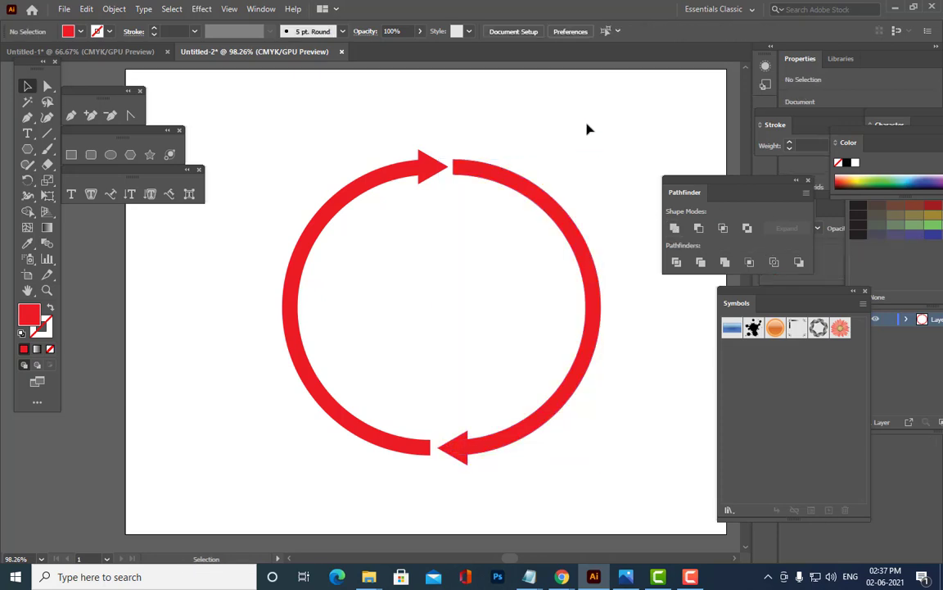
- Group the left and right half-circle arrows into one ring
click(539, 211)
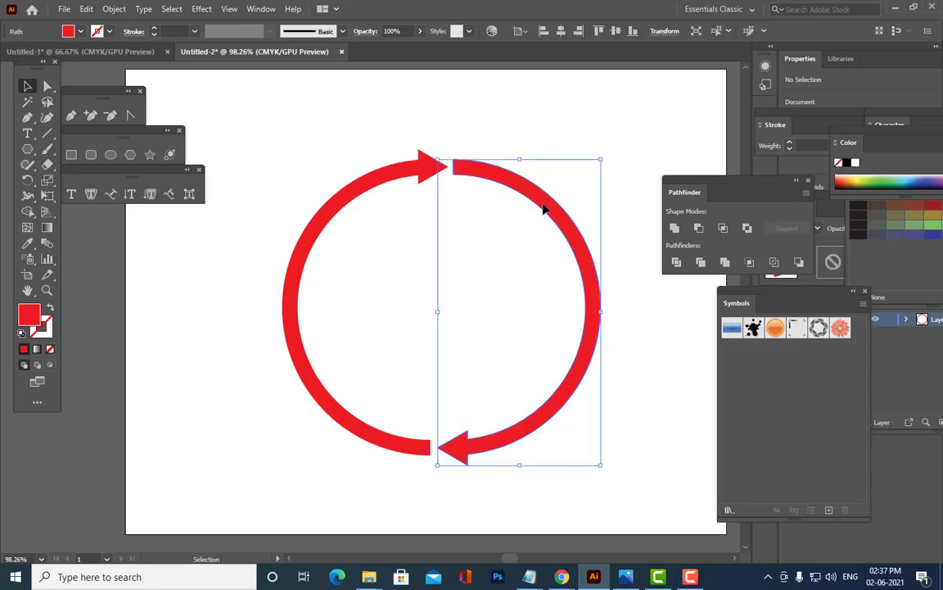
shift+click(348, 191)
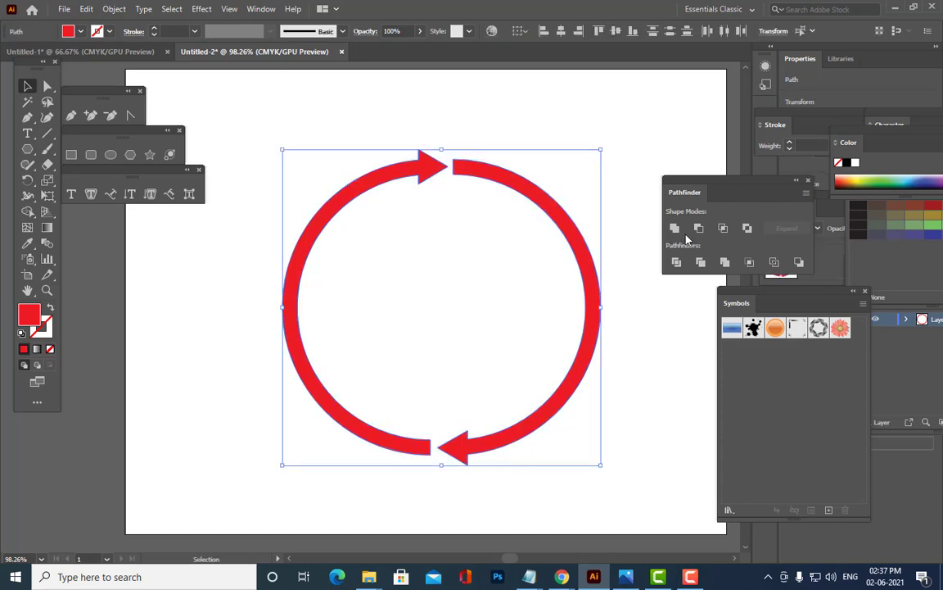
click(618, 150)
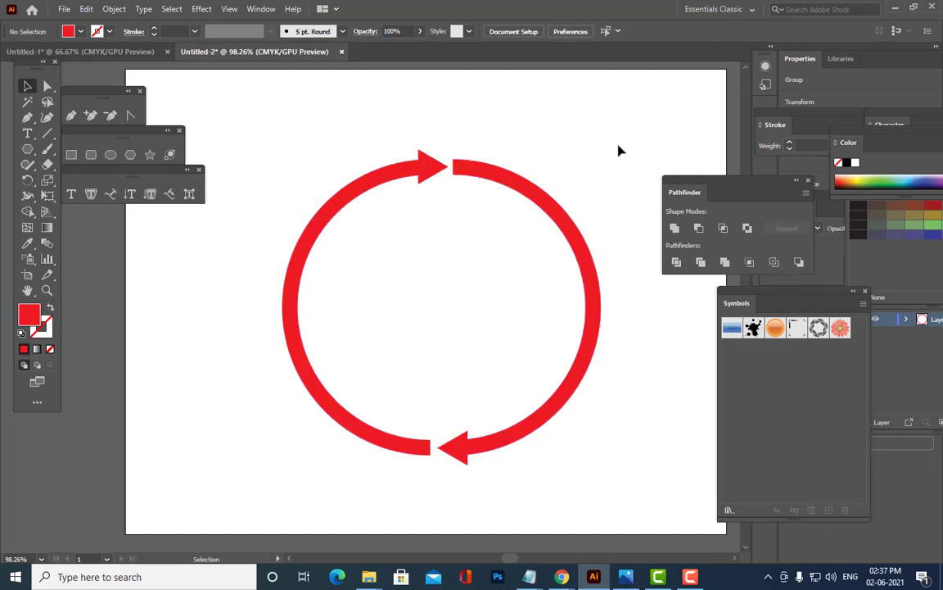
click(586, 261)
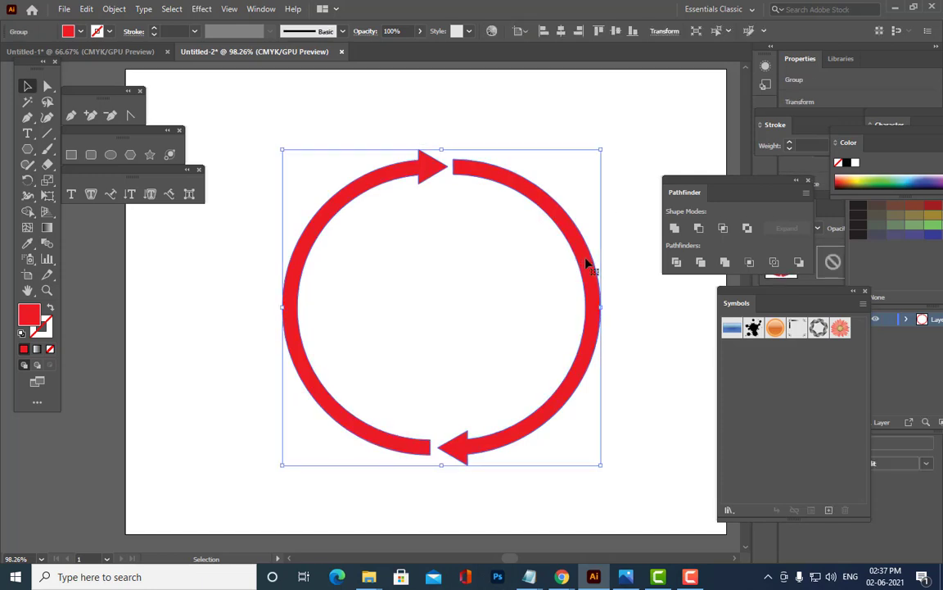
click(657, 152)
- Start a 3D Rotate effect on the grouped arrow ring and set all three rotation angles to 0°
click(537, 201)
click(202, 9)
mouse_move(249, 84)
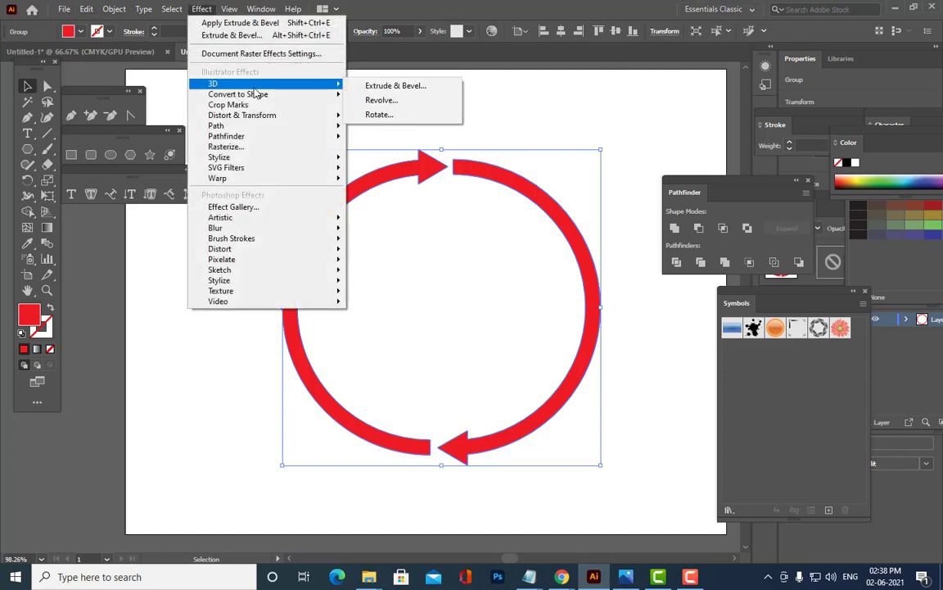
click(398, 116)
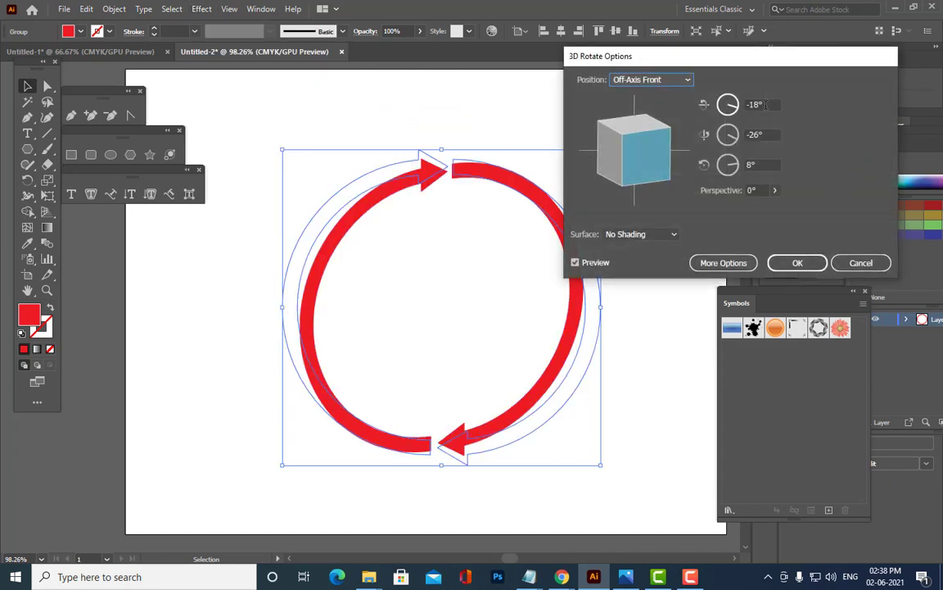
key(Tab)
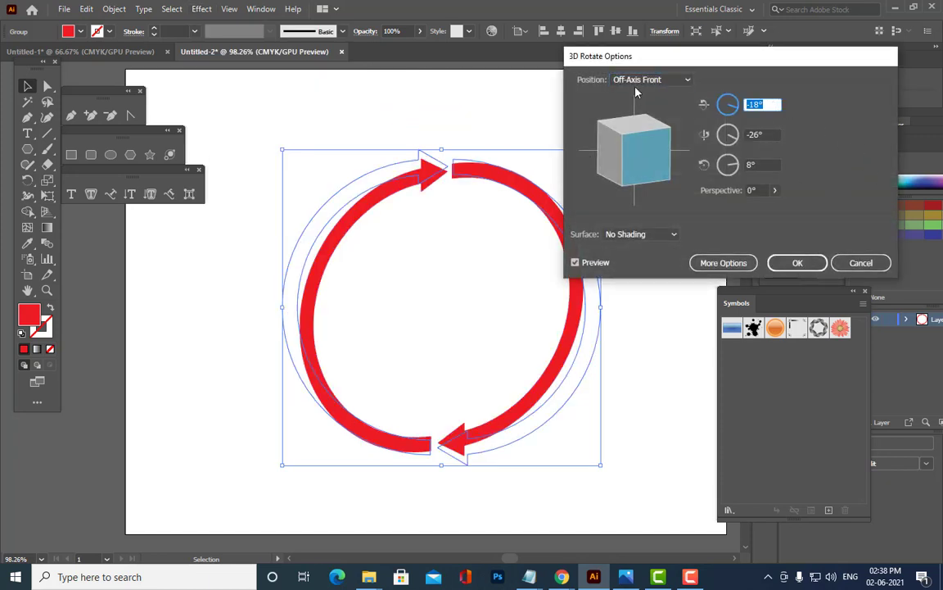
text(0)
key(Tab)
text(0)
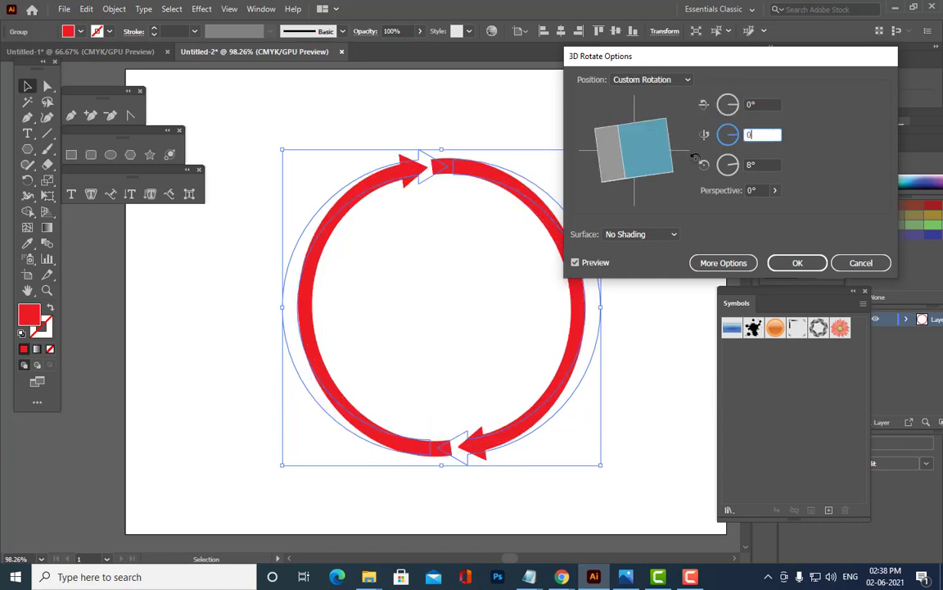
key(Tab)
text(0)
click(771, 137)
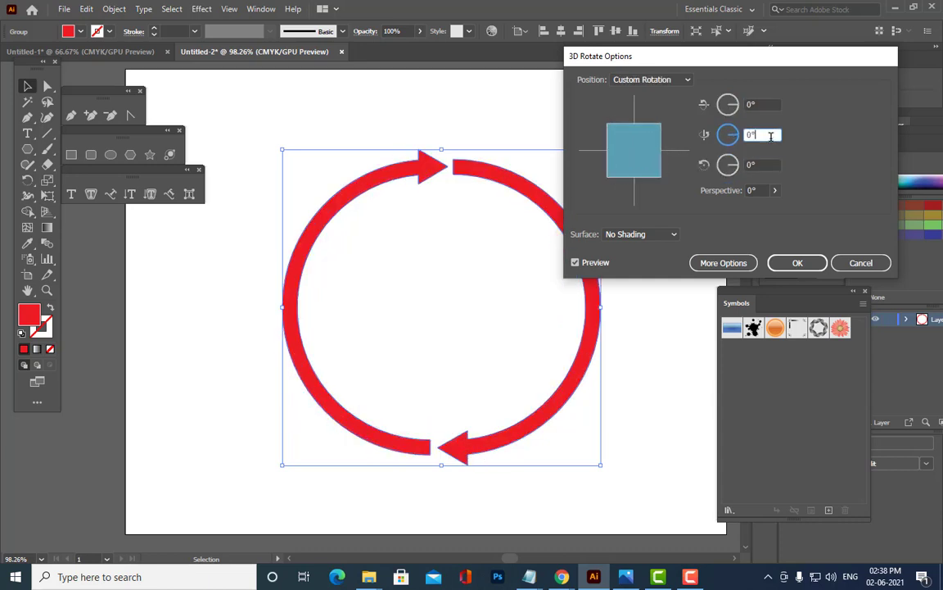
drag(741, 56, 802, 74)
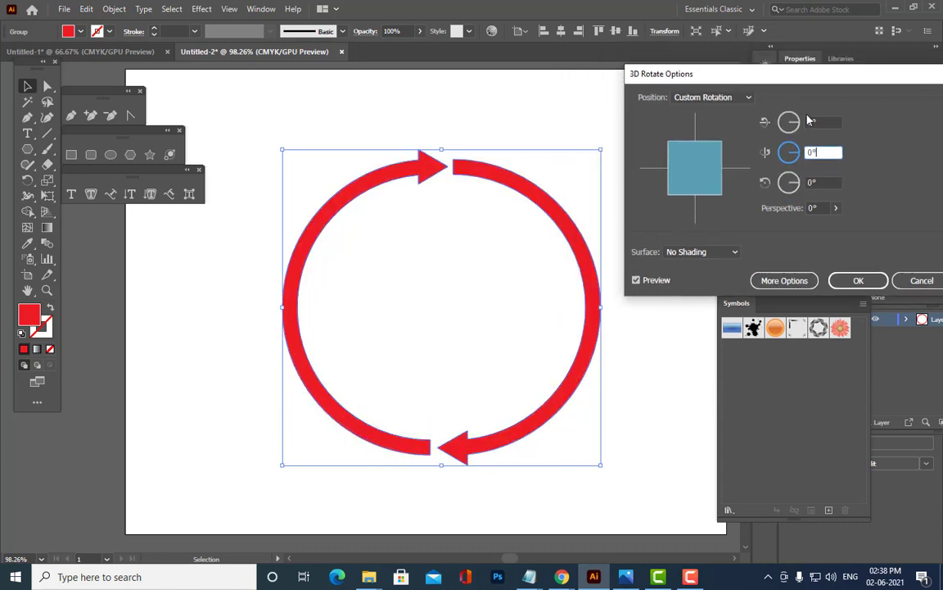
- Set the 3D rotation about the X axis to 60° and apply it to the arrow ring
click(810, 121)
text(6)
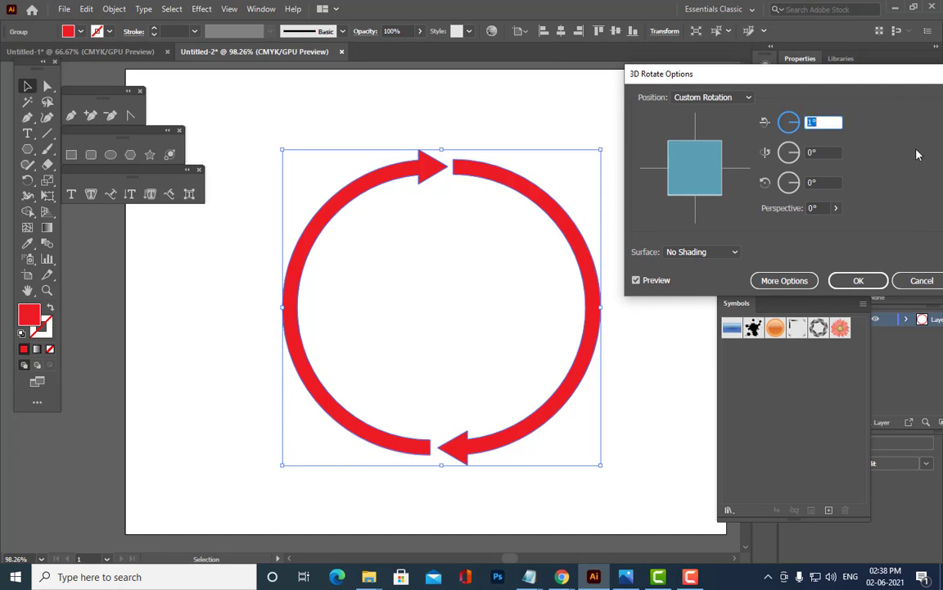
key(Up)
key(Up)
key(Up)
key(Up)
key(Up)
key(Up)
key(Up)
key(Up)
key(Up)
key(Up)
key(Up)
key(Up)
key(Up)
key(Up)
key(Up)
key(Up)
key(Up)
key(Up)
key(Up)
key(Up)
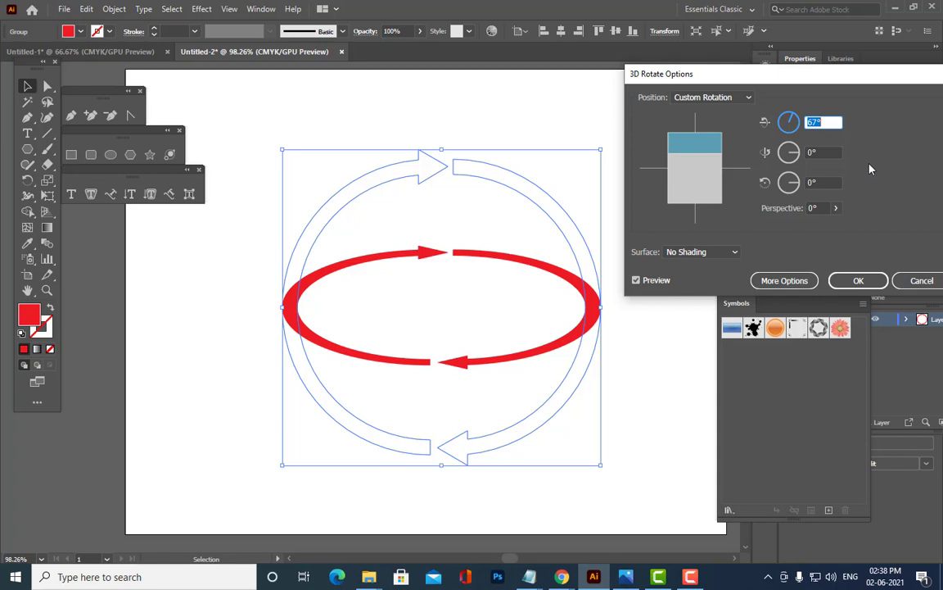
click(813, 126)
key(Up)
key(Up)
key(Up)
key(Up)
key(Up)
key(Up)
key(Up)
key(Up)
key(Up)
key(Up)
key(Up)
key(Up)
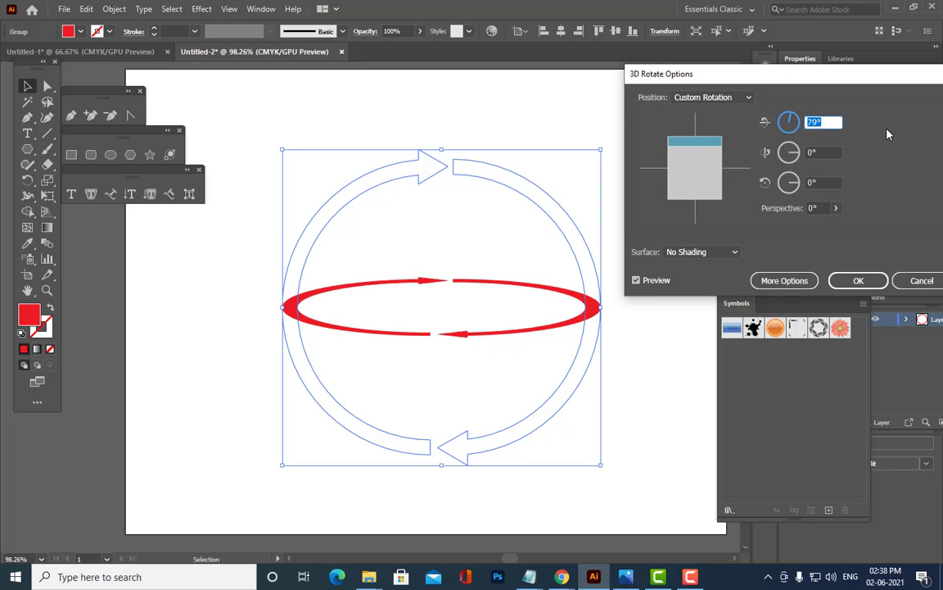
key(Down)
key(Down)
key(Down)
key(Down)
key(Down)
key(Down)
key(Down)
key(Down)
key(Down)
key(Down)
key(Down)
key(Down)
key(Down)
key(Down)
key(Down)
key(Down)
key(Down)
key(Down)
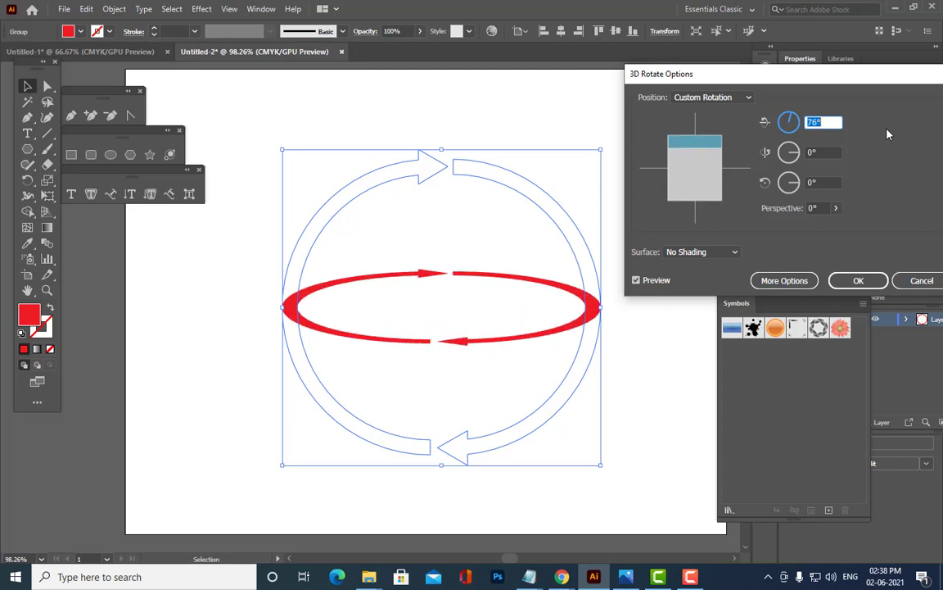
key(Down)
key(Down)
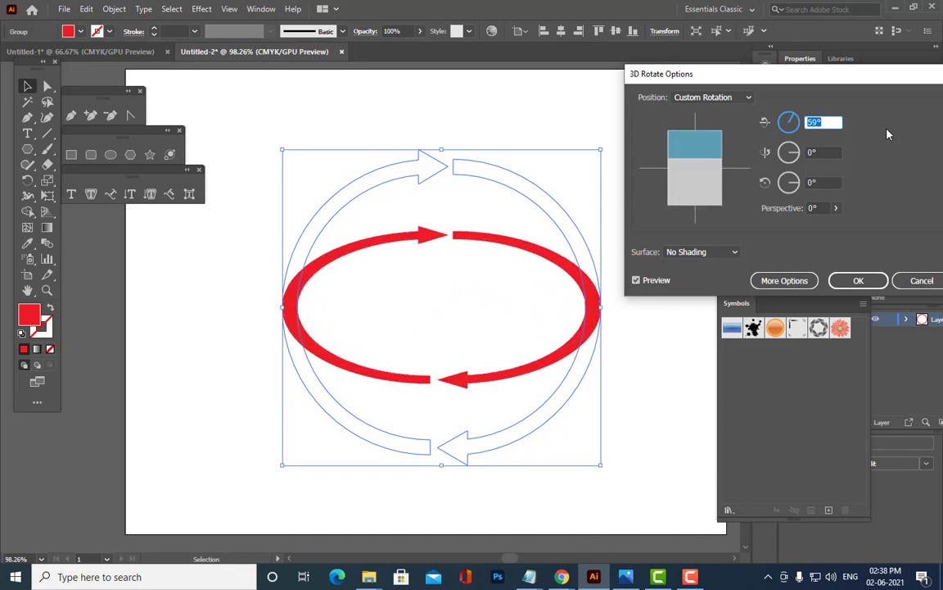
key(Up)
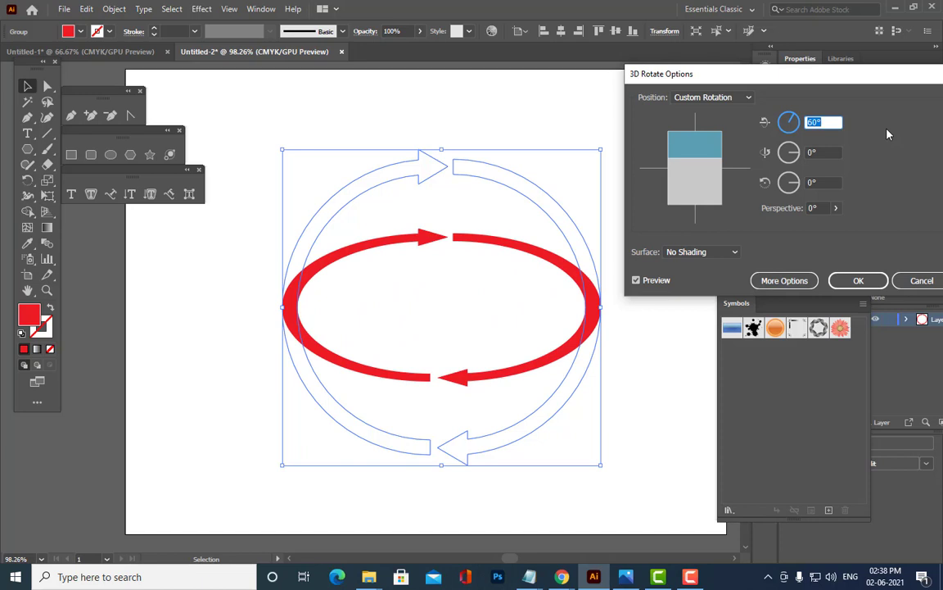
click(854, 280)
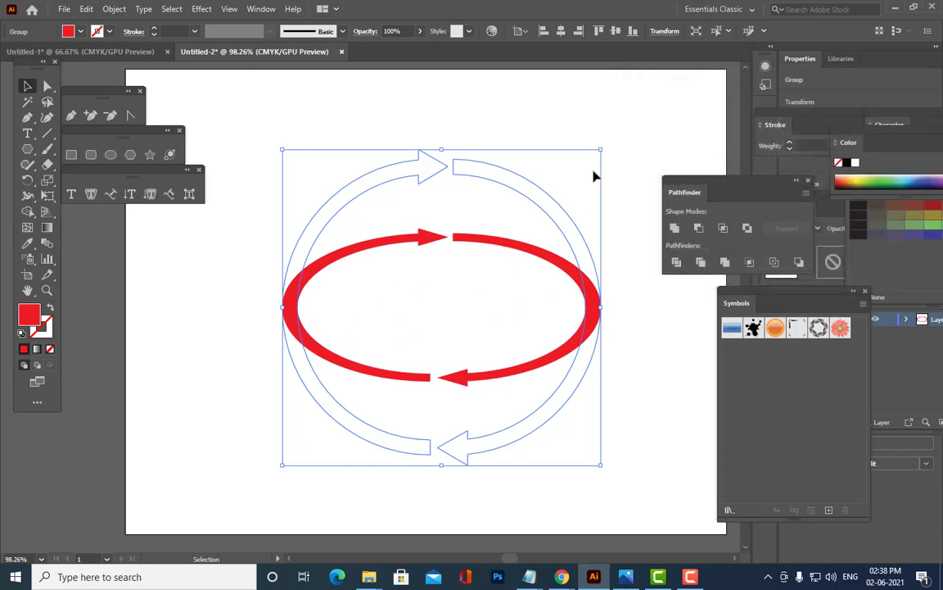
click(641, 142)
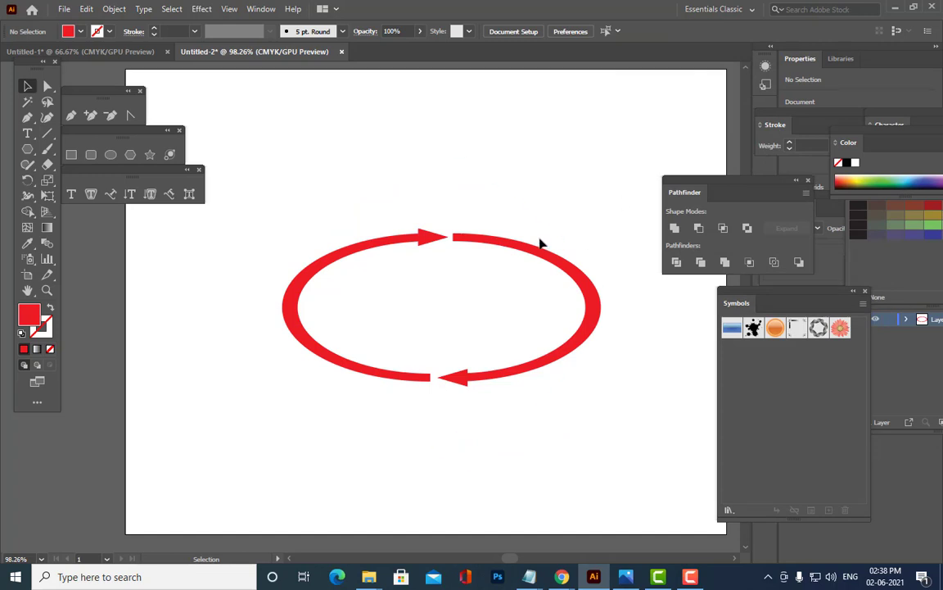
- Expand the appearance of the 3D-rotated arrow ring into plain shapes
click(556, 261)
click(119, 10)
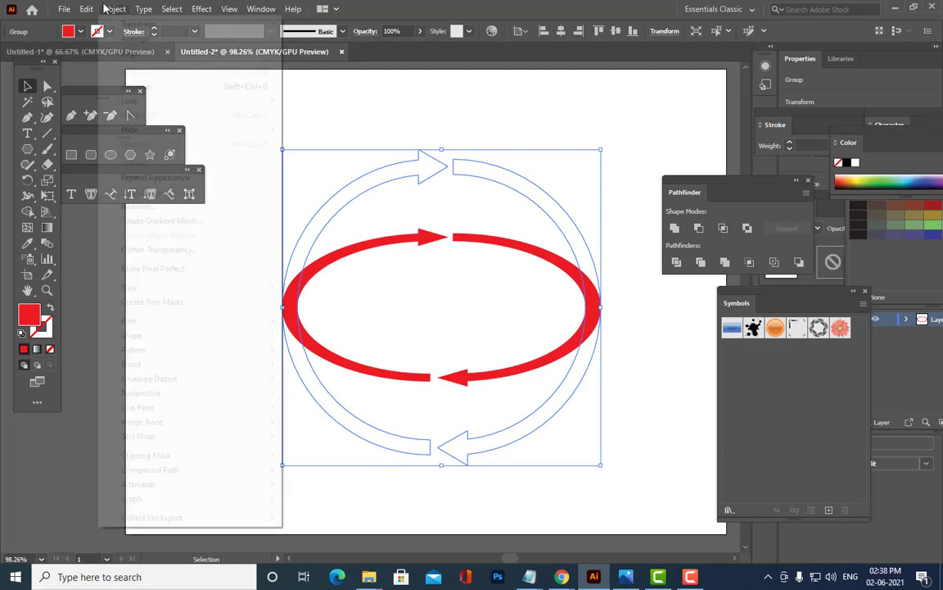
click(205, 178)
click(462, 198)
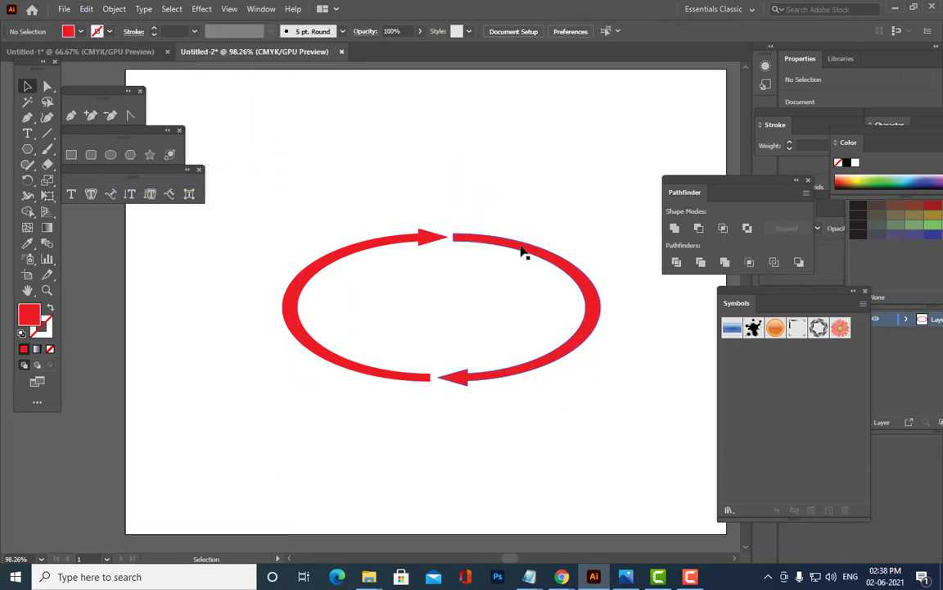
click(520, 247)
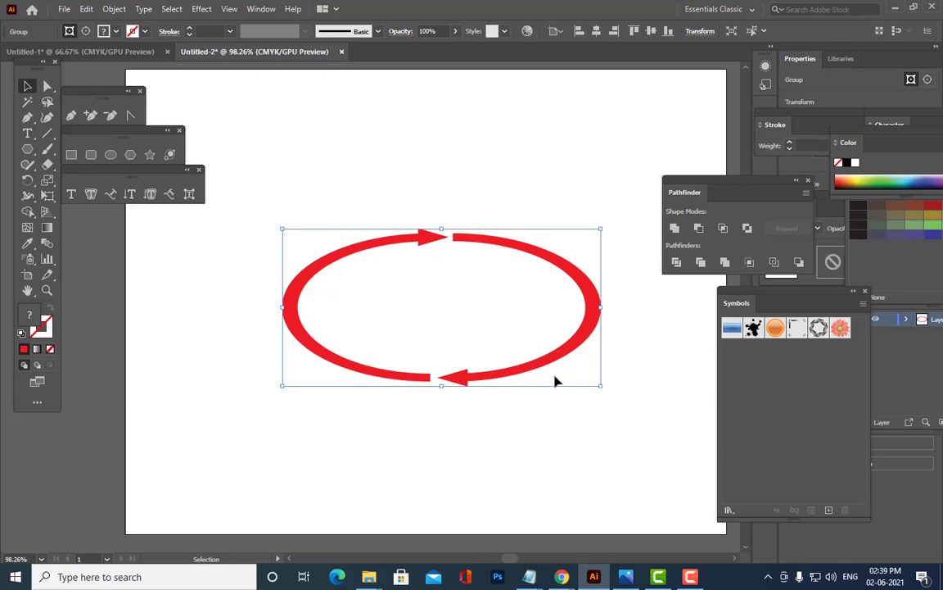
click(591, 150)
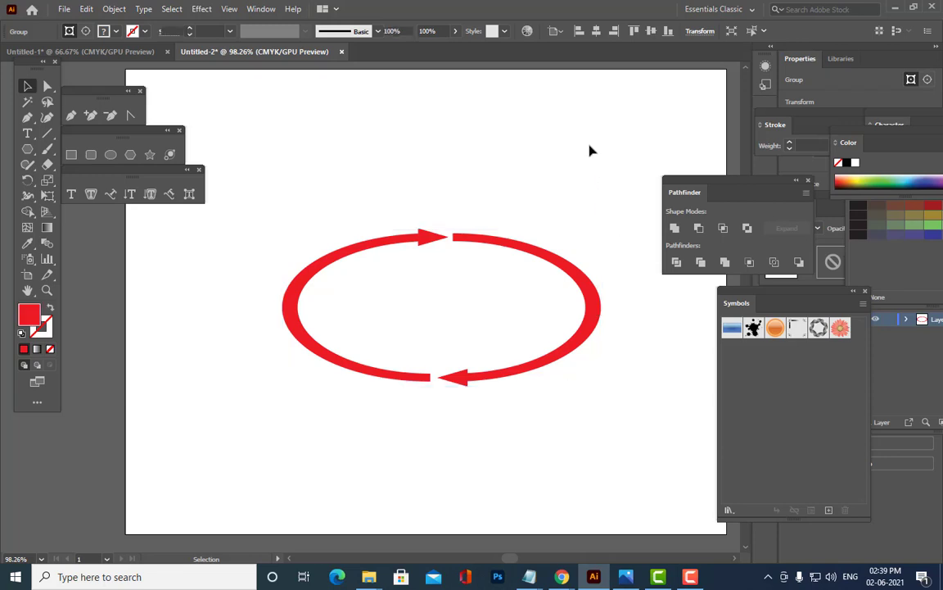
- Start a 3D Extrude & Bevel effect on the flattened arrow ring and set all three rotation angles to 0°
click(557, 260)
click(202, 9)
mouse_move(271, 84)
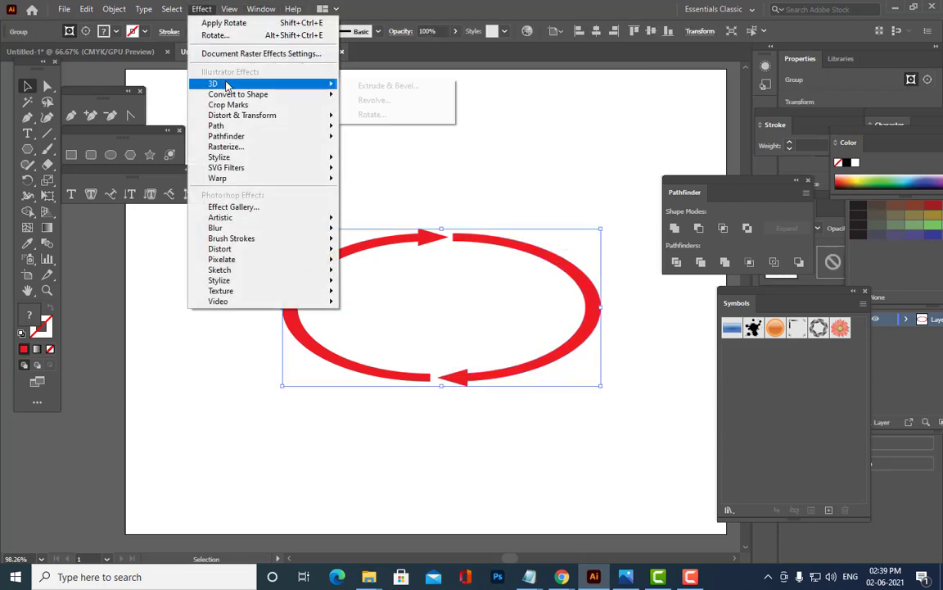
click(427, 87)
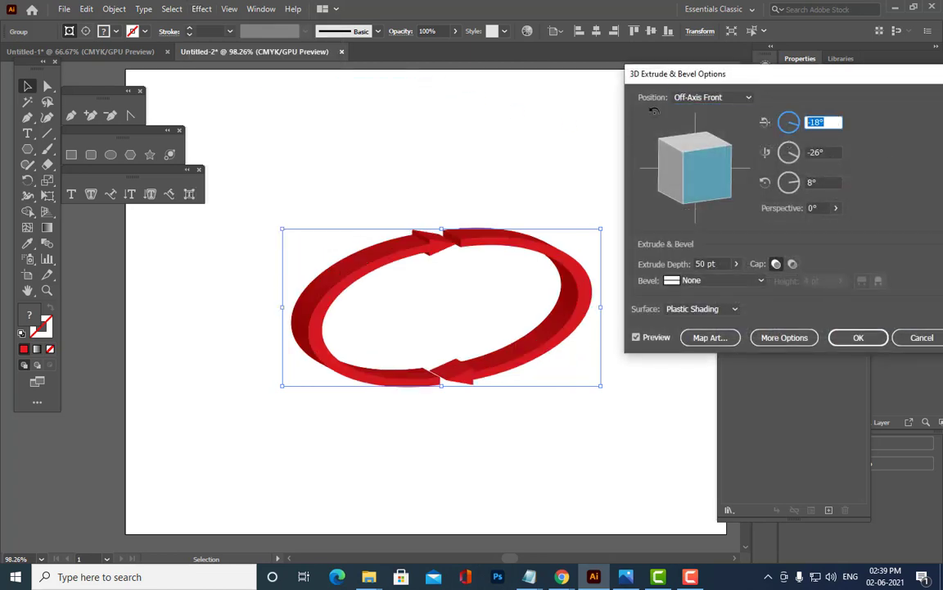
text(0)
key(Tab)
text(0)
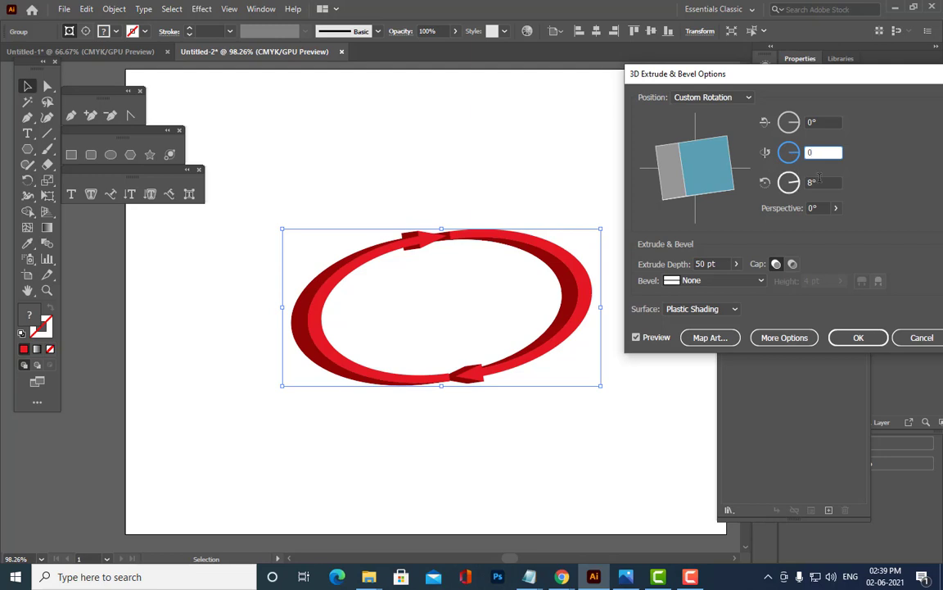
key(Tab)
text(0)
click(839, 153)
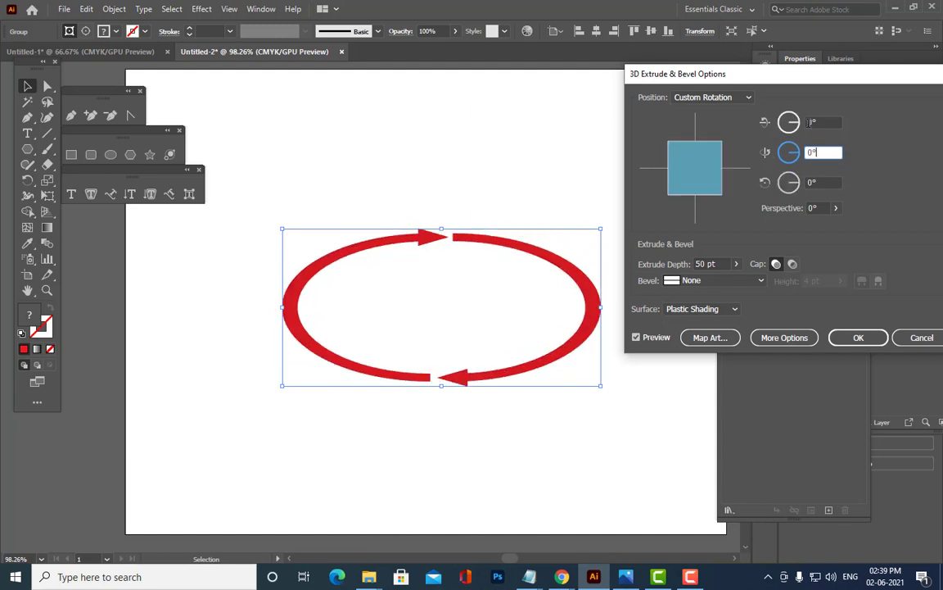
- Set the 3D extrusion's rotation about the X axis to 55° for the arrow ring
click(810, 123)
text(25)
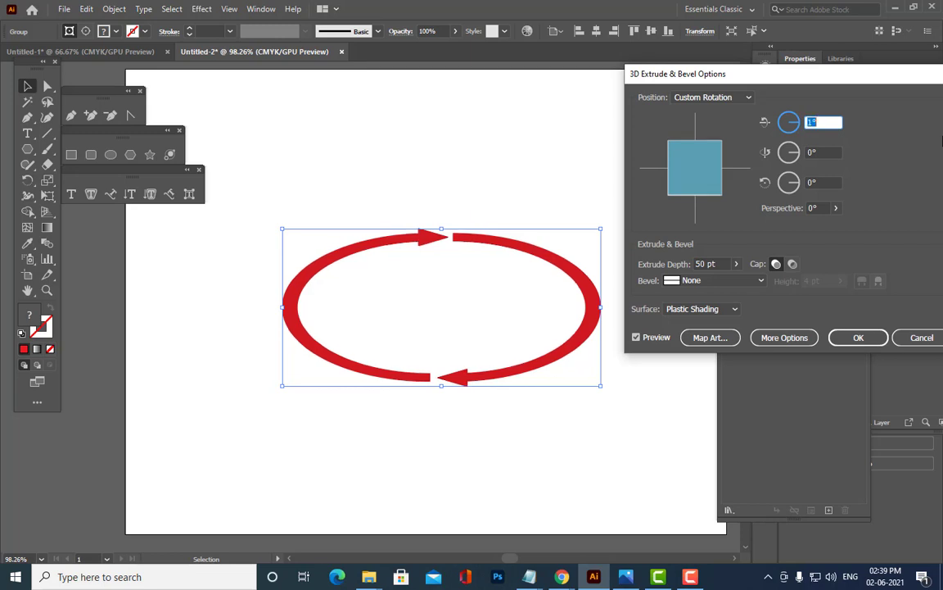
key(Up)
key(Up)
key(Up)
key(Up)
key(Up)
key(Up)
key(Up)
key(Up)
key(Up)
key(Up)
key(Up)
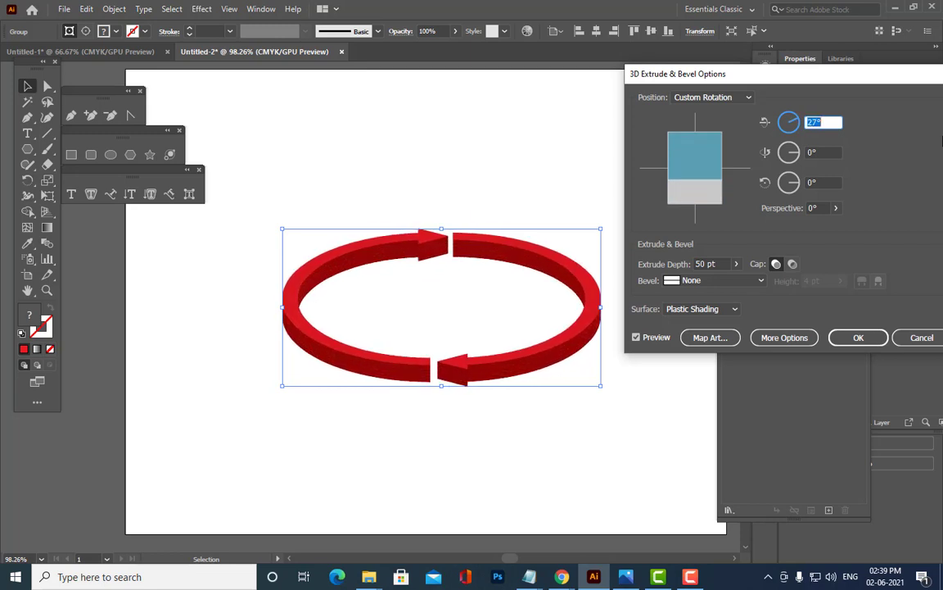
key(Up)
key(Up)
key(Up)
key(Up)
key(Up)
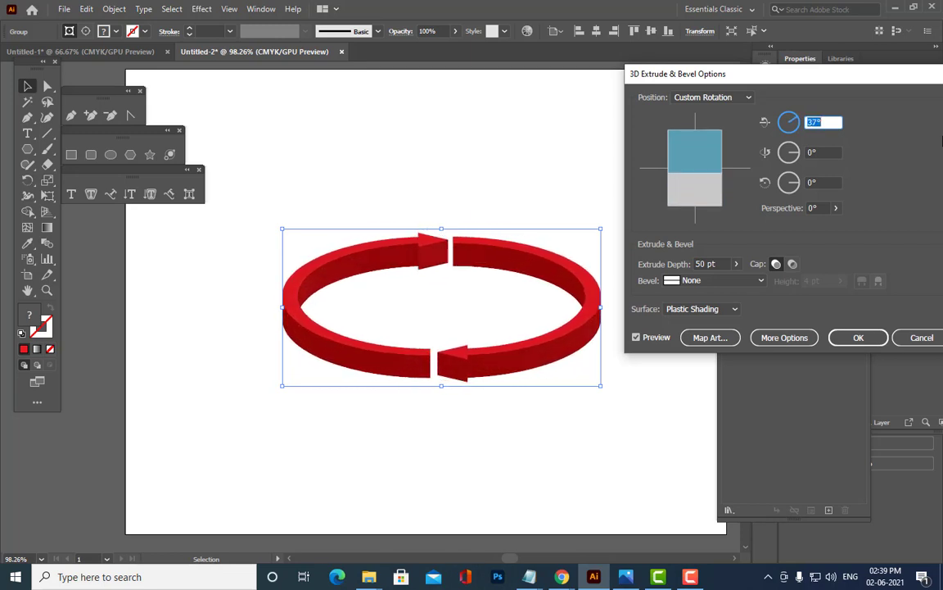
key(Up)
key(Up)
key(Up)
key(Up)
key(Up)
key(Up)
key(Up)
key(Up)
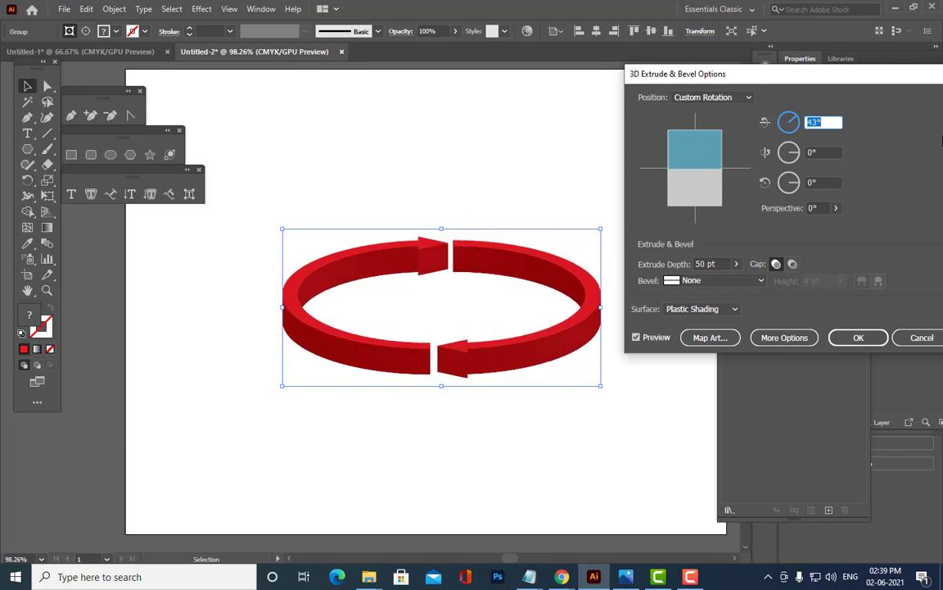
key(Up)
key(Up)
key(Up)
key(Up)
key(Up)
key(Up)
key(Up)
key(Up)
key(Up)
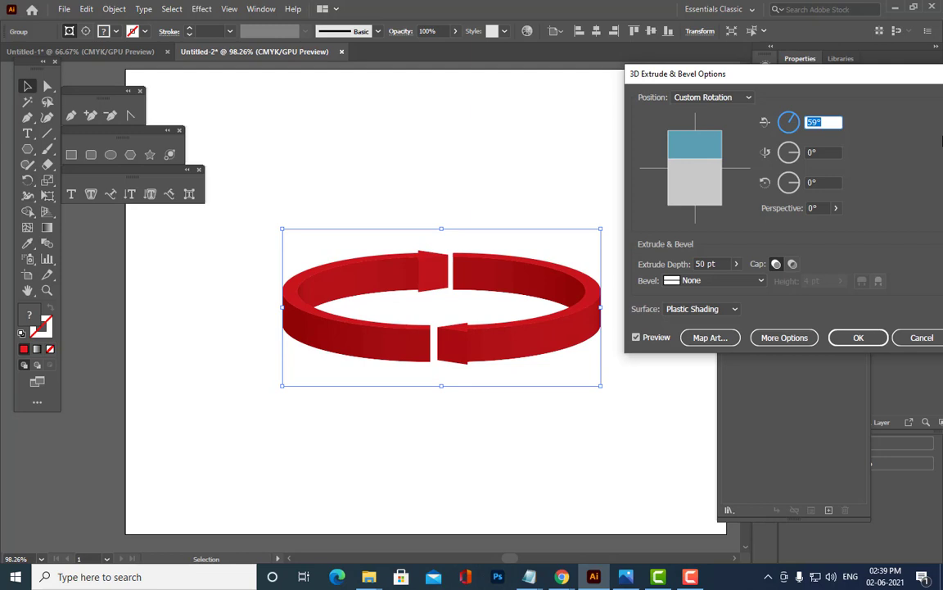
key(Up)
key(Up)
key(Up)
key(Up)
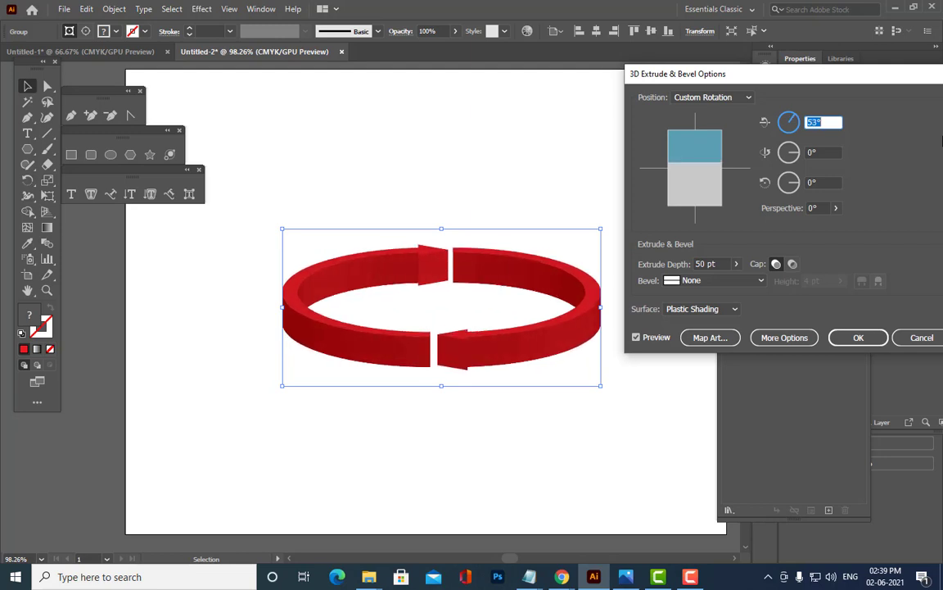
key(Up)
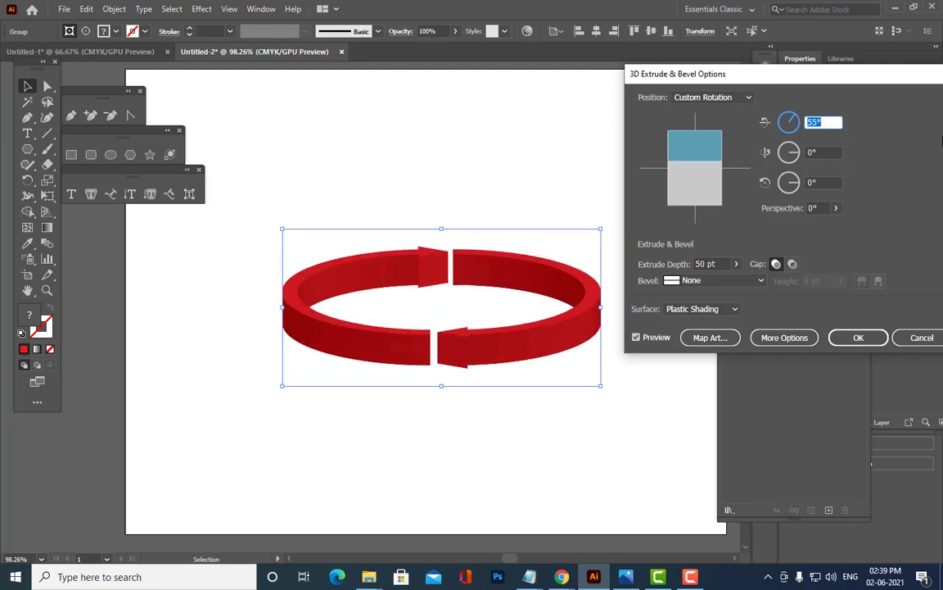
- Set the extrude depth of the arrow ring to 11 pt and apply the 3D Extrude & Bevel effect
click(700, 264)
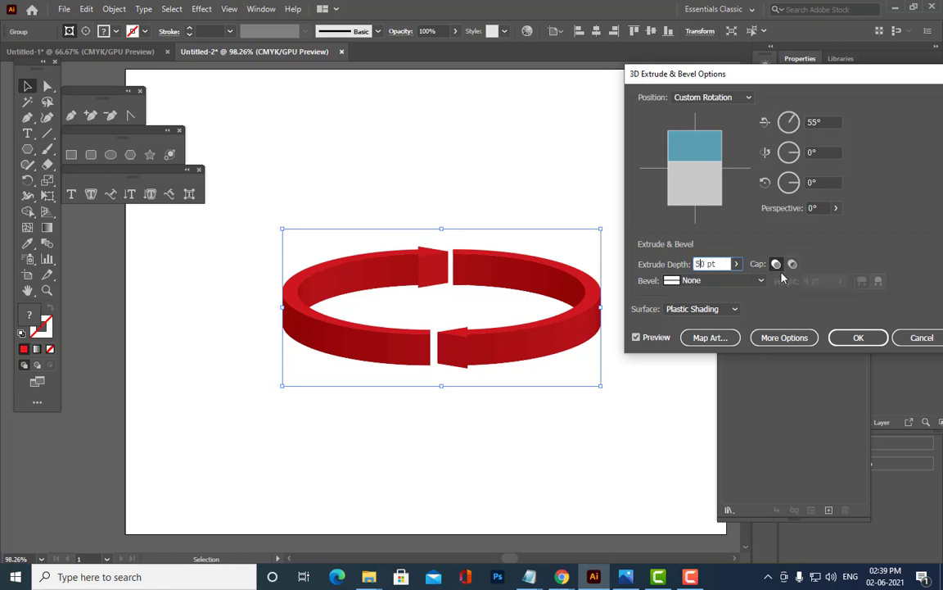
key(Down)
key(Down)
key(Down)
key(Down)
key(Down)
key(Down)
key(Down)
key(Down)
key(Down)
key(Down)
key(Down)
key(Down)
key(Down)
key(Down)
key(Down)
key(Down)
key(Down)
key(Down)
key(Down)
key(Down)
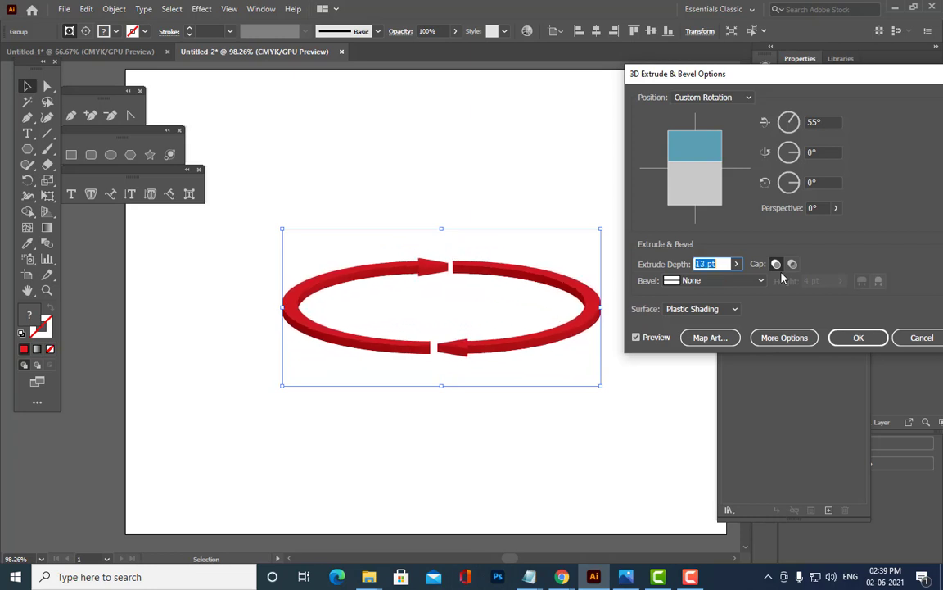
key(Down)
key(Down)
key(Down)
key(Down)
key(Down)
key(Down)
key(Down)
key(Down)
key(Down)
key(Down)
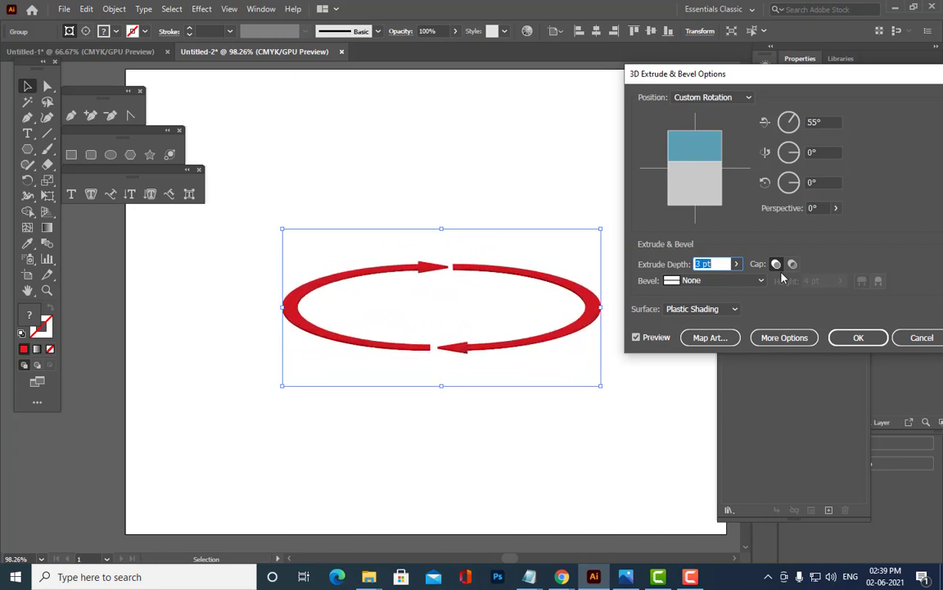
key(Up)
key(Up)
key(Up)
key(Up)
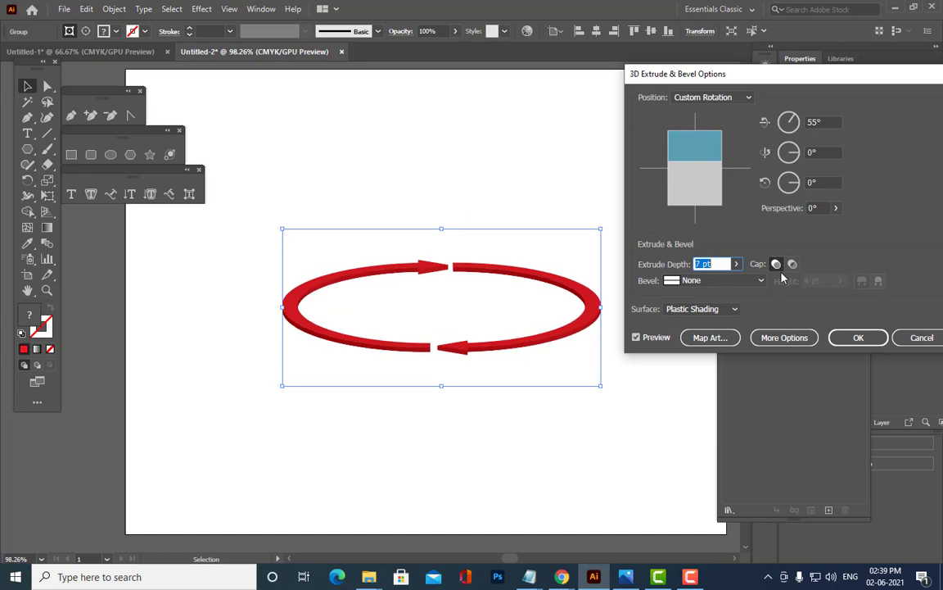
key(Up)
key(Up)
key(Up)
key(Up)
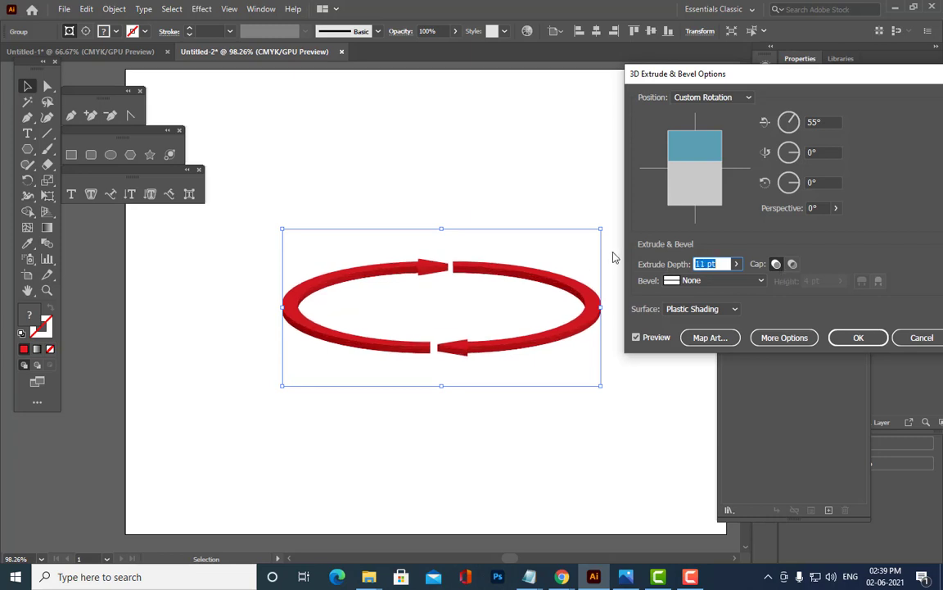
click(872, 340)
click(621, 426)
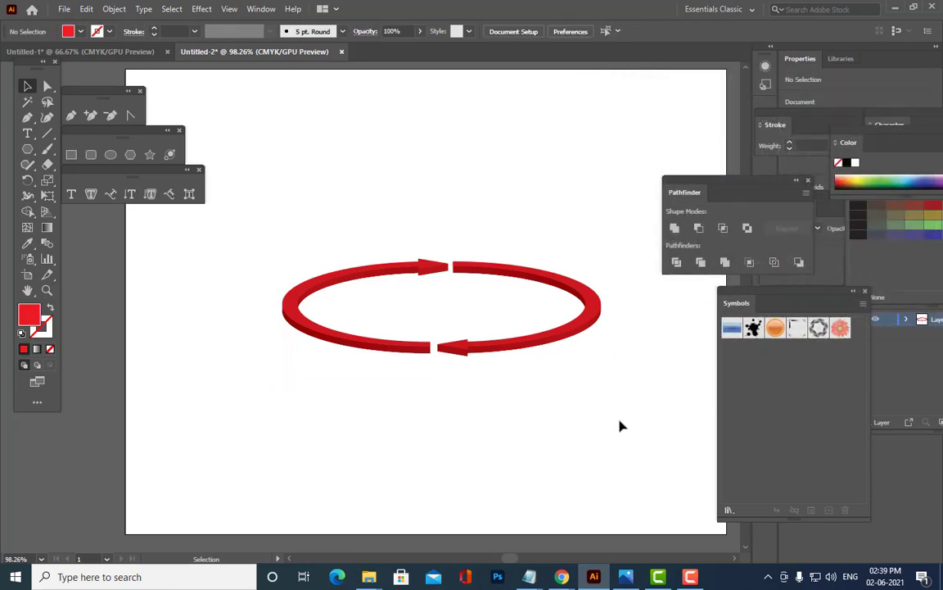
- Expand the appearance of the extruded arrow ring into plain shapes
click(567, 342)
click(114, 9)
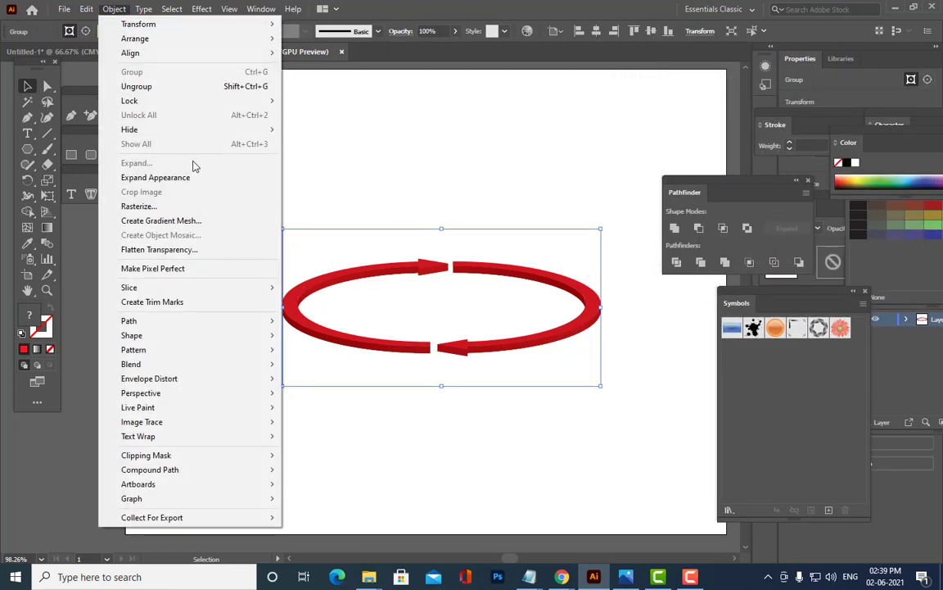
click(192, 178)
click(473, 184)
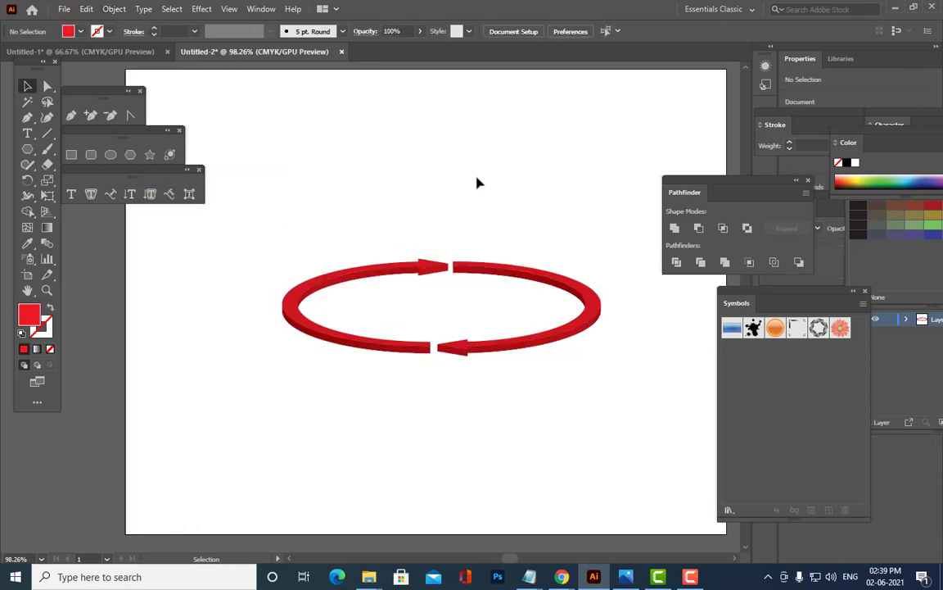
- Ungroup the expanded arrow ring repeatedly until its individual faces can be selected separately
click(557, 346)
right_click(558, 345)
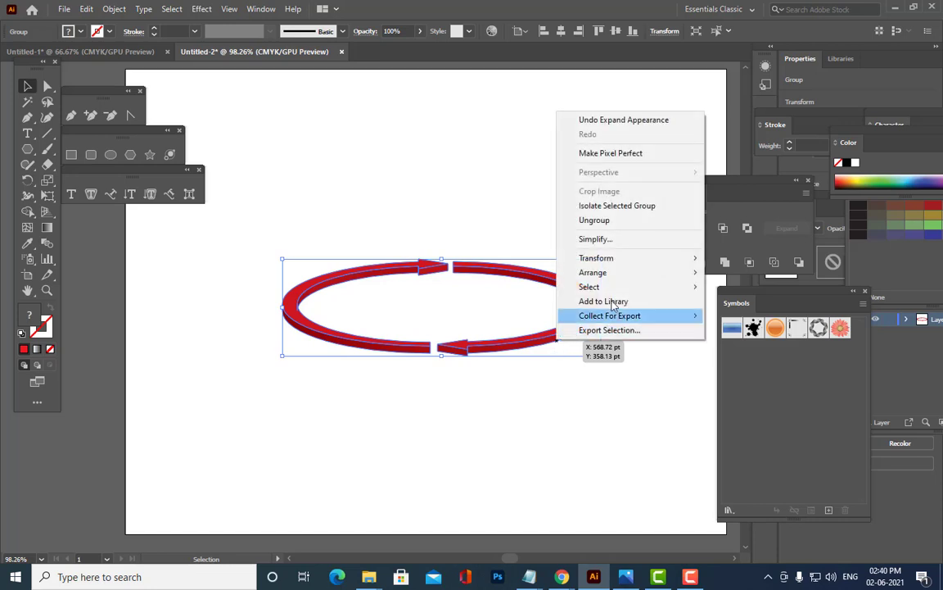
click(613, 223)
click(602, 286)
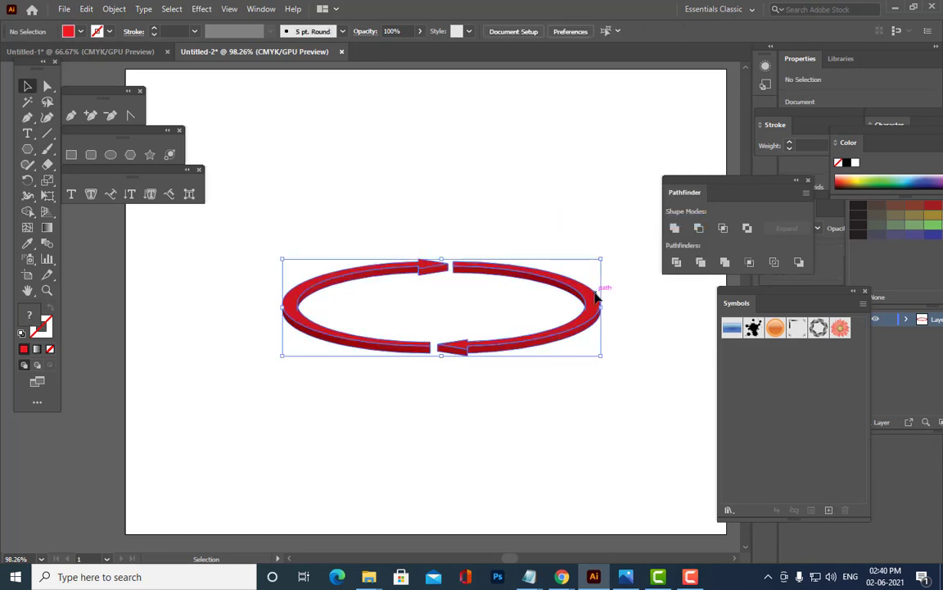
right_click(604, 295)
click(626, 412)
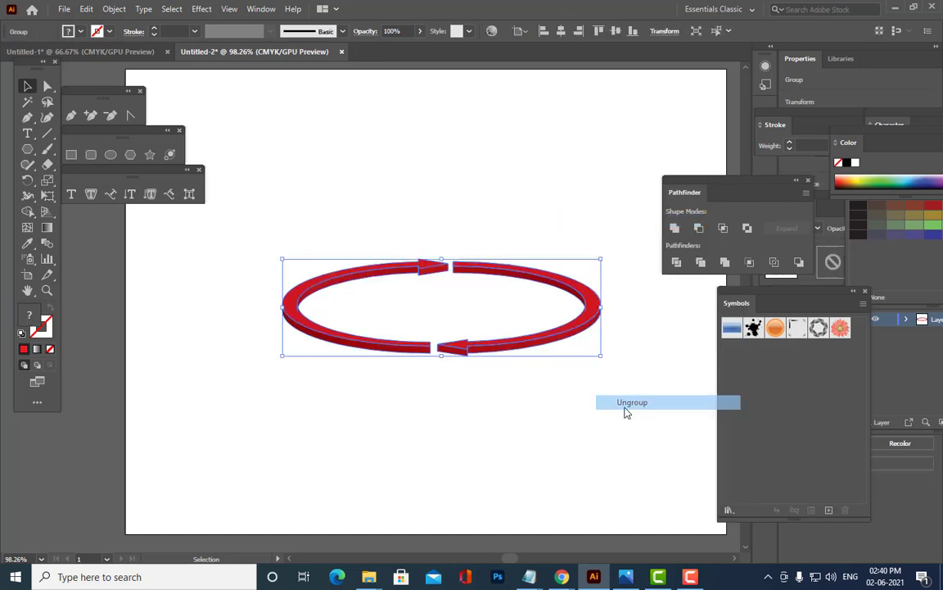
click(590, 302)
right_click(588, 300)
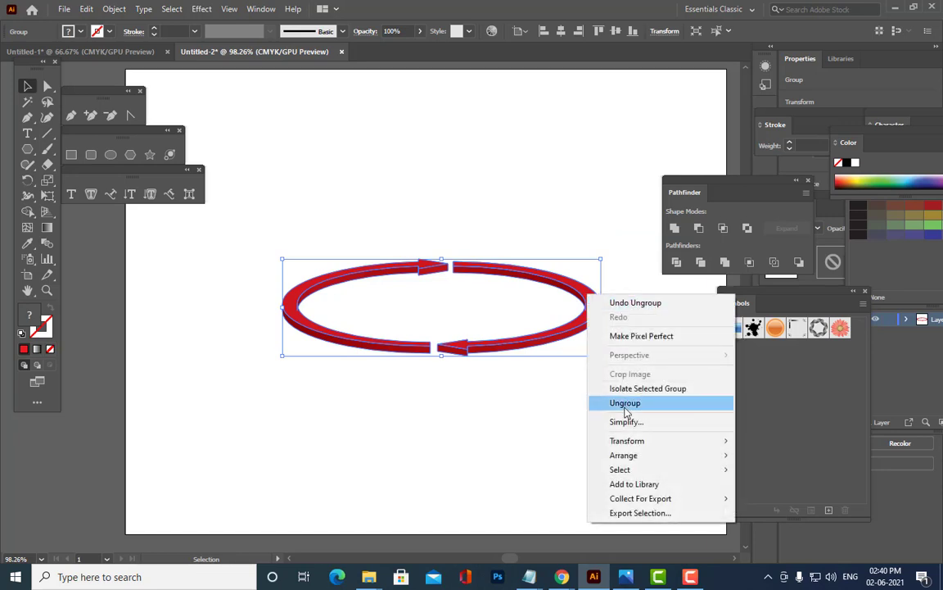
click(626, 405)
- Recolour the top faces of both the right and left arrows bright yellow
click(588, 310)
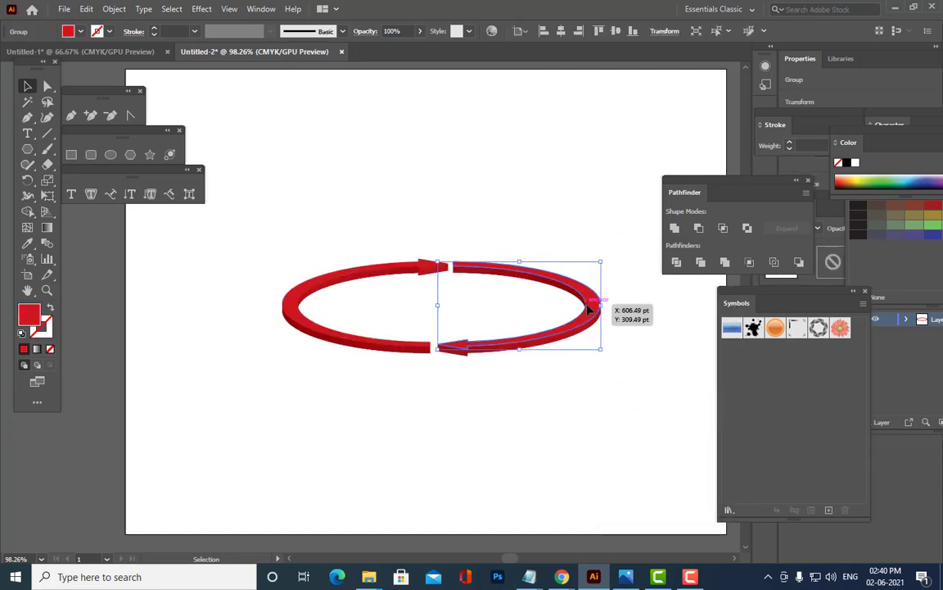
click(860, 178)
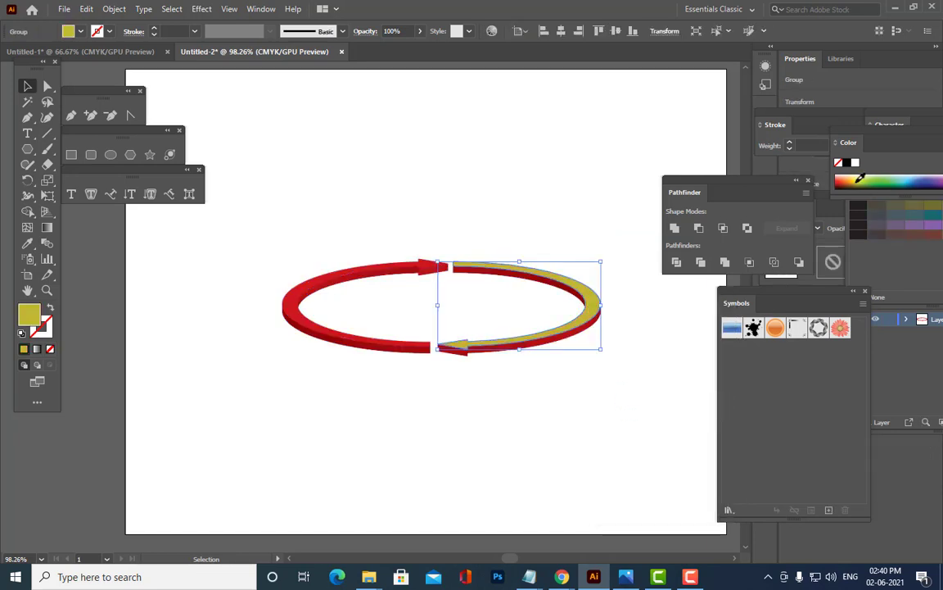
click(862, 178)
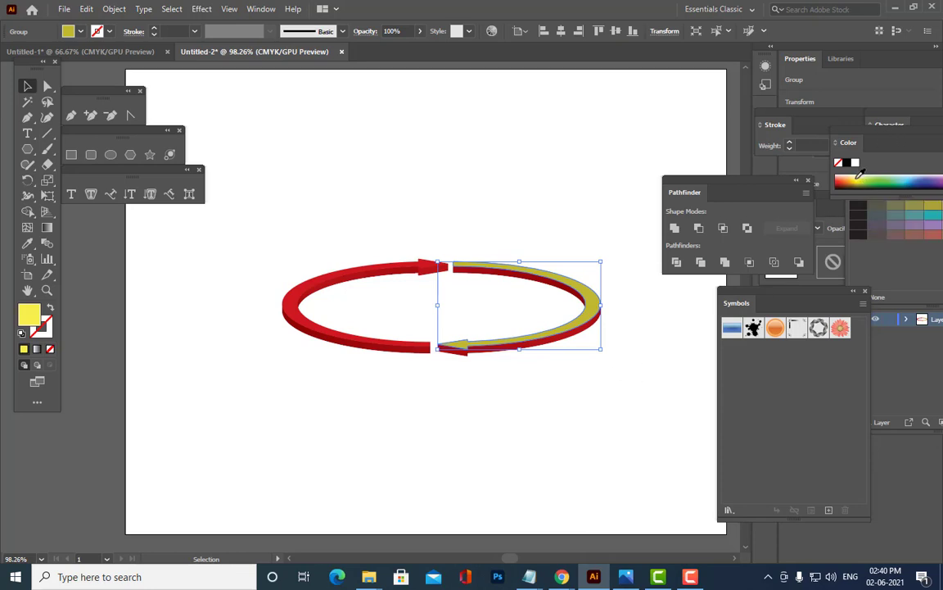
click(635, 379)
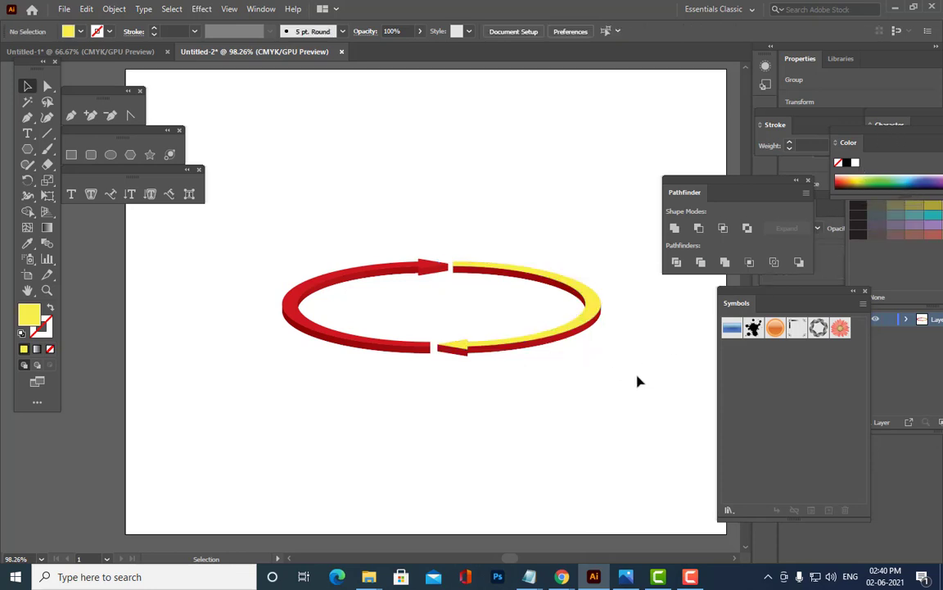
click(286, 298)
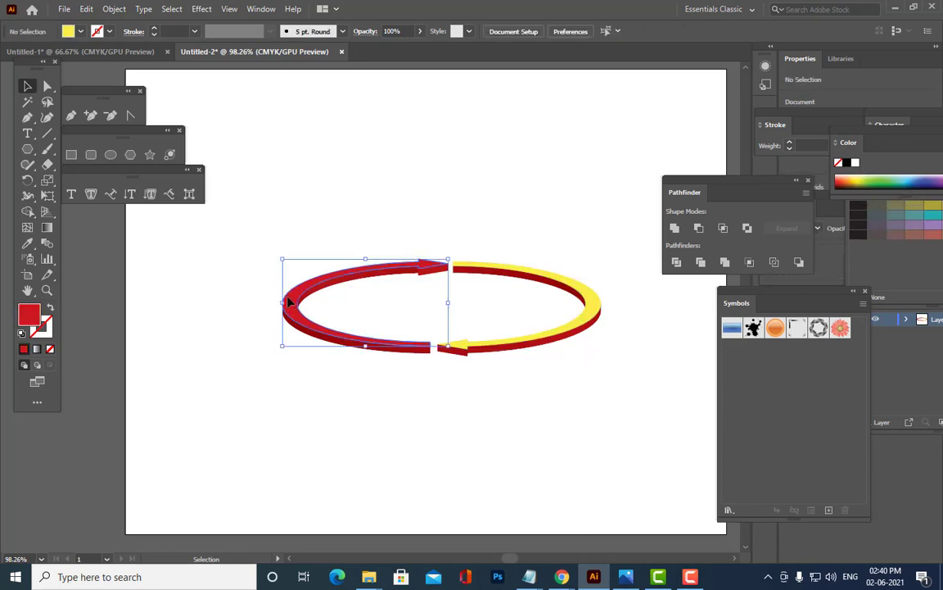
click(861, 176)
click(588, 186)
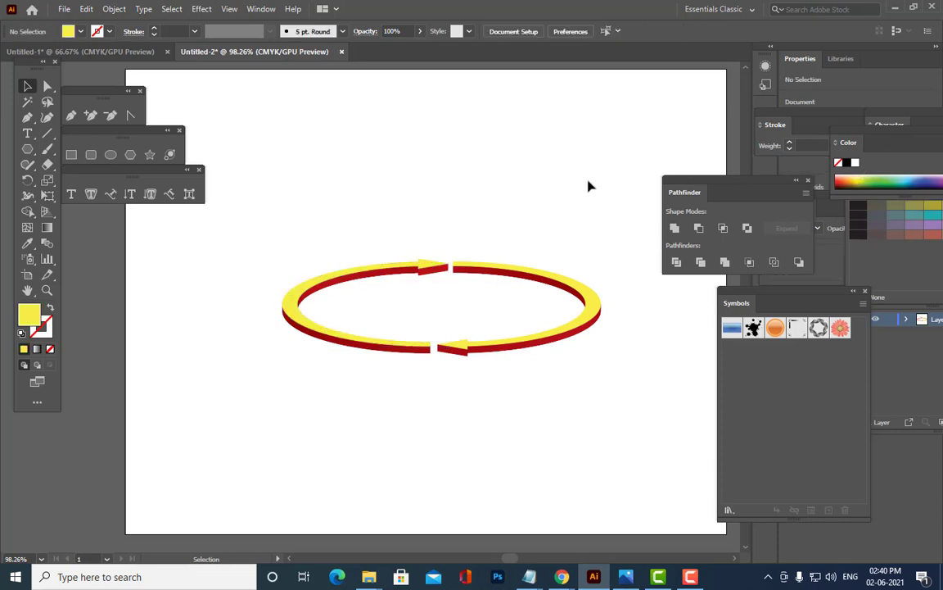
- Unite the shading pieces of the front outer side face of each arrow into a single path
click(595, 324)
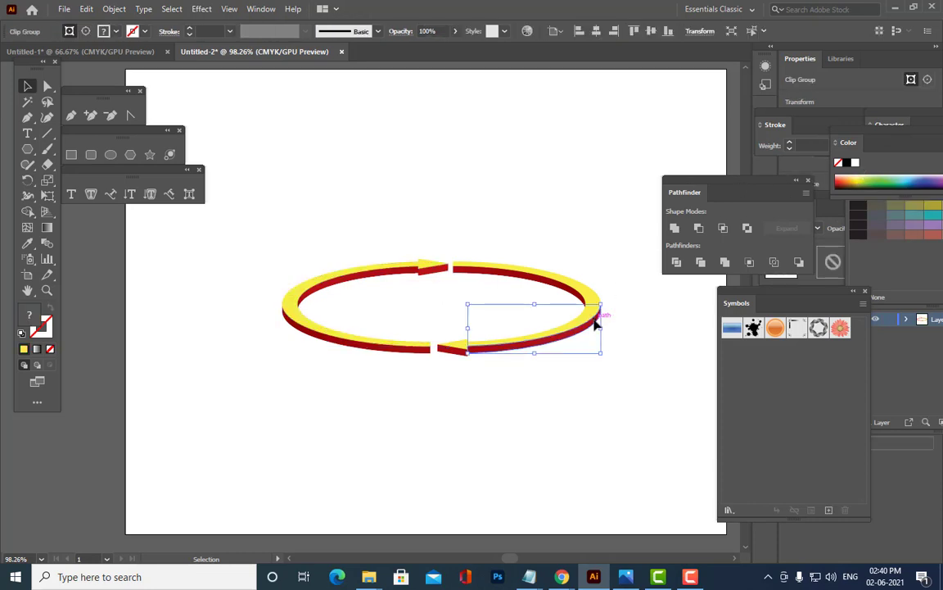
click(790, 248)
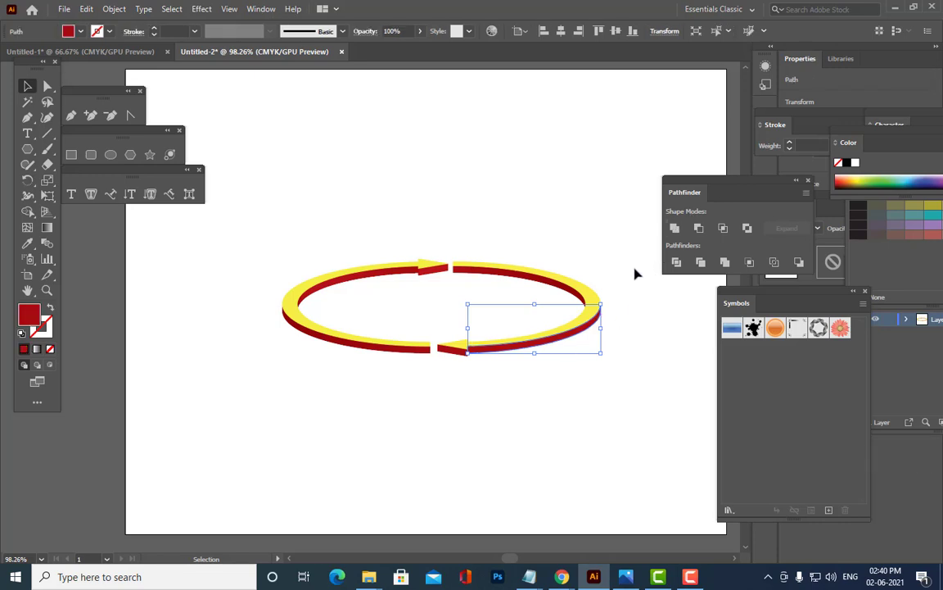
click(402, 351)
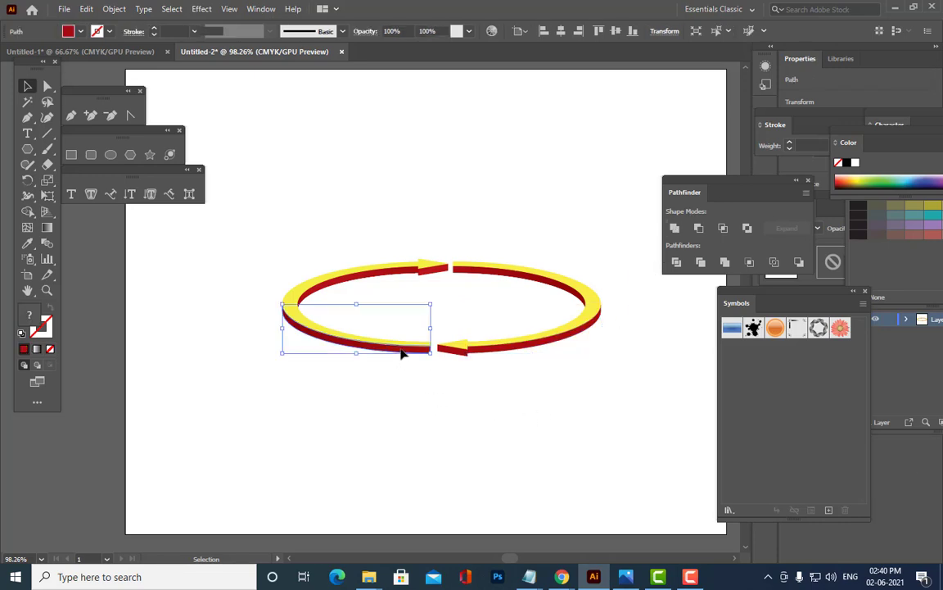
click(475, 327)
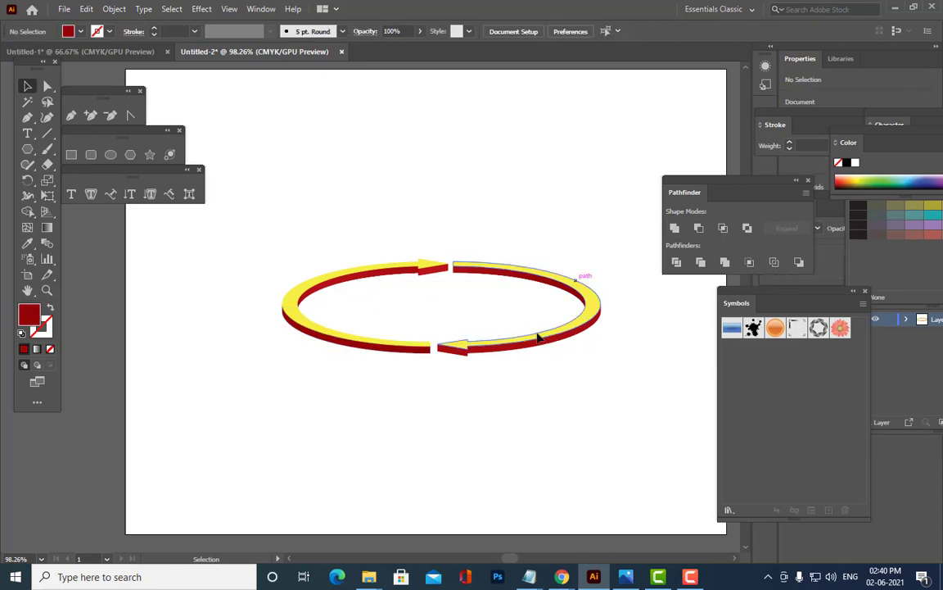
- Recolour the right arrow's front outer side face and the side of its arrowhead green
click(449, 350)
click(551, 356)
drag(497, 303, 554, 344)
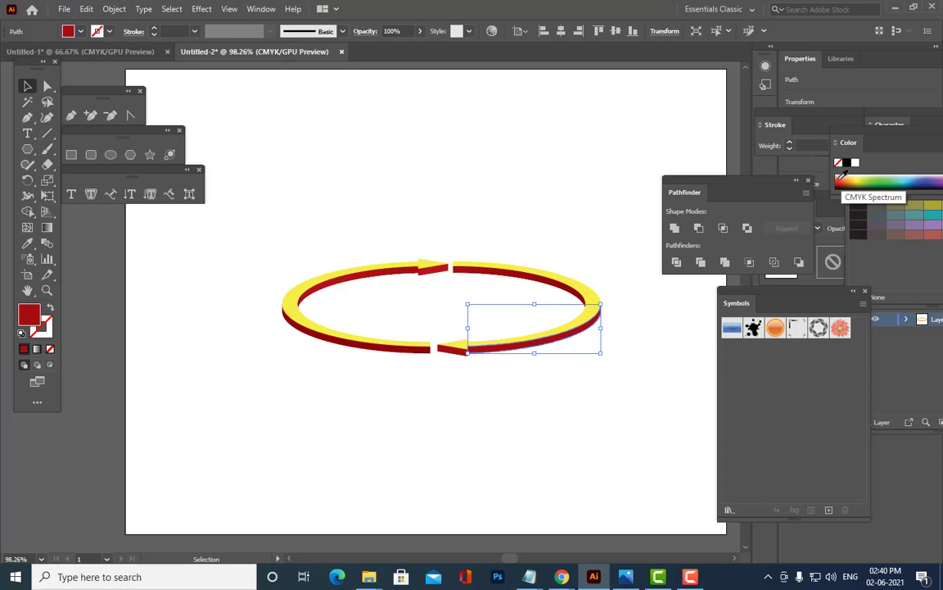
click(906, 181)
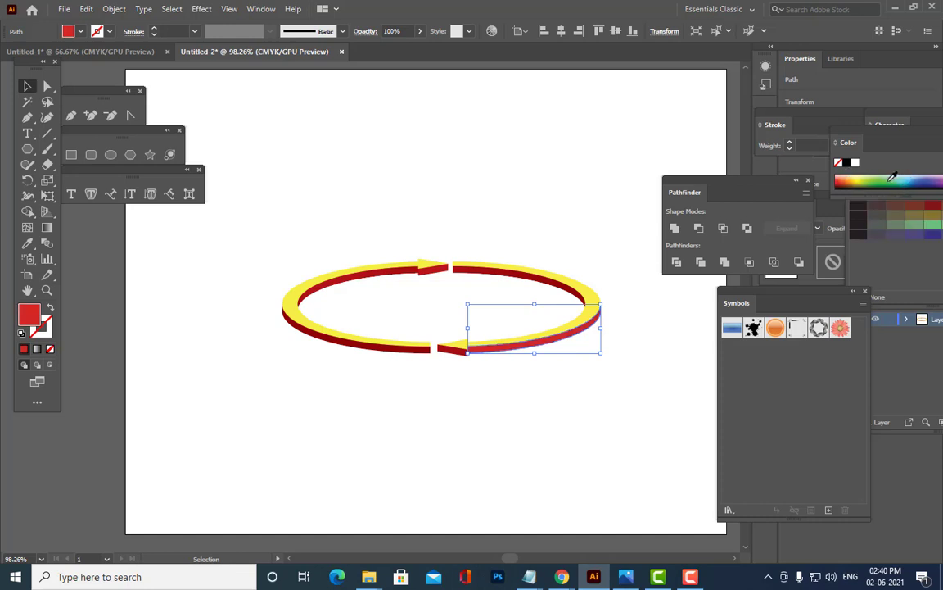
click(877, 183)
click(594, 435)
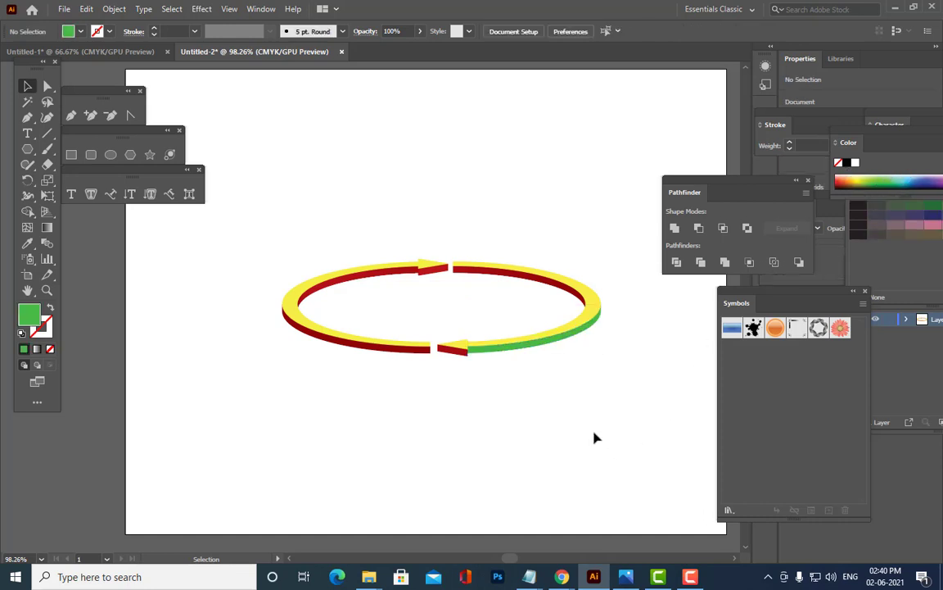
click(449, 353)
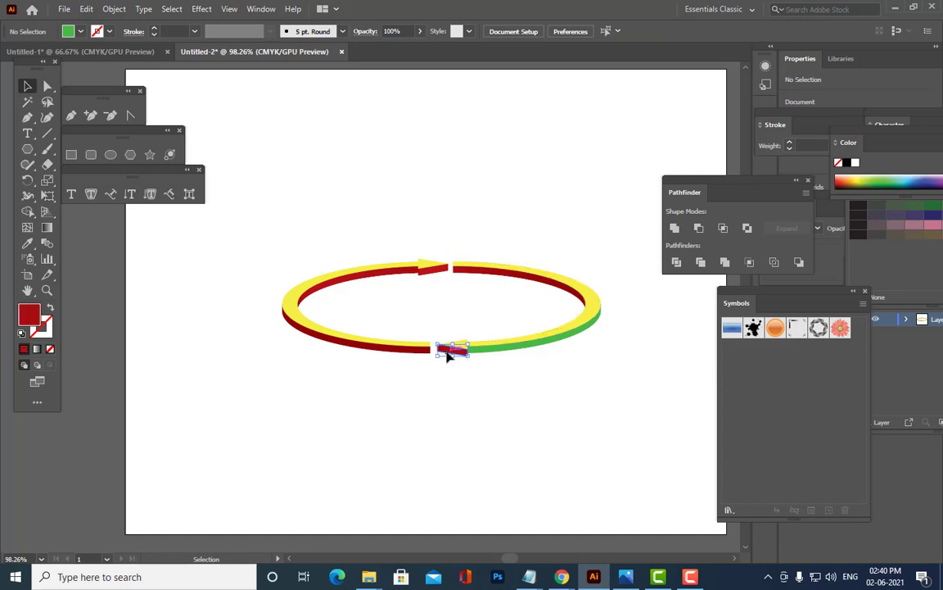
click(882, 178)
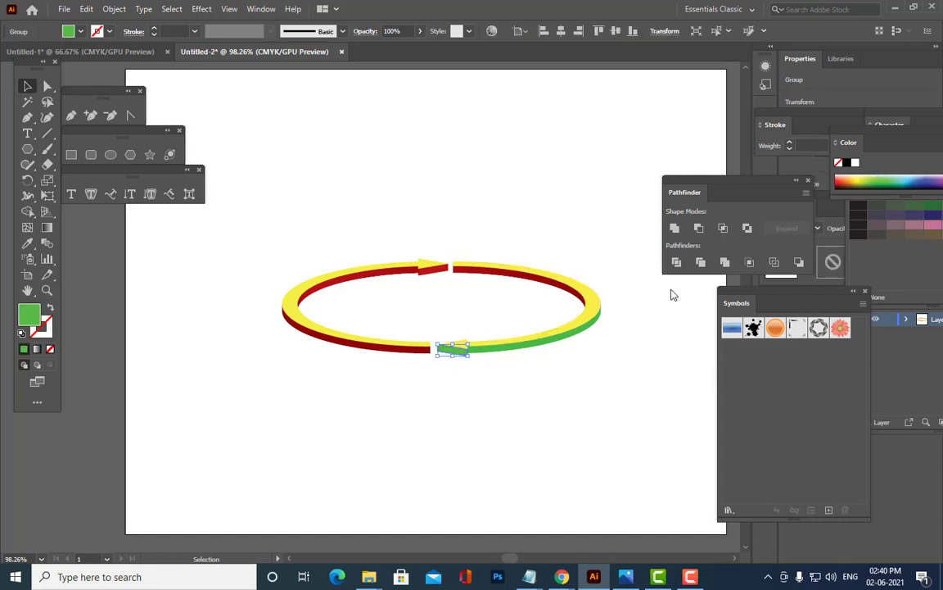
click(479, 434)
- Recolour the left arrow's front outer side face green to match the right arrow's front side
click(388, 350)
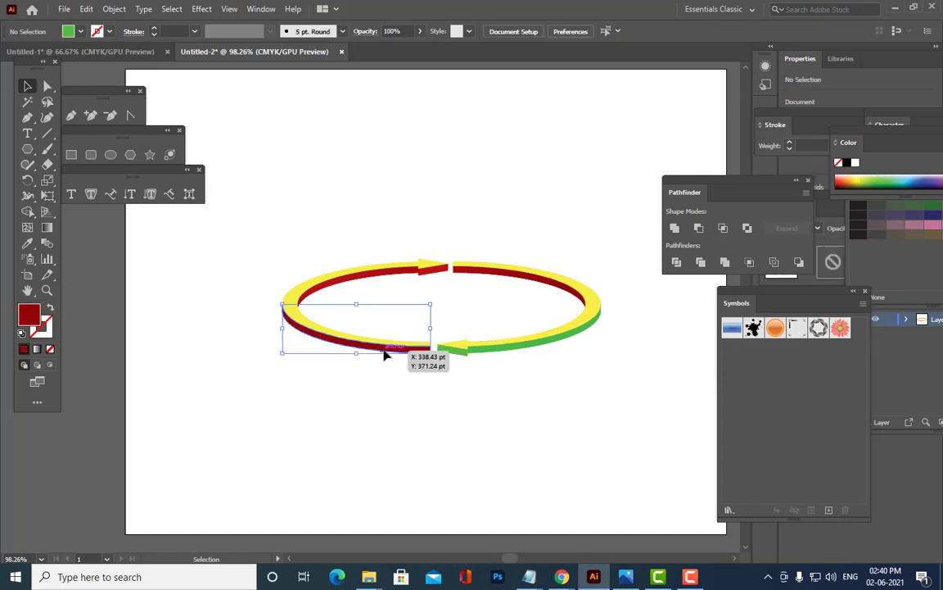
click(882, 178)
click(586, 352)
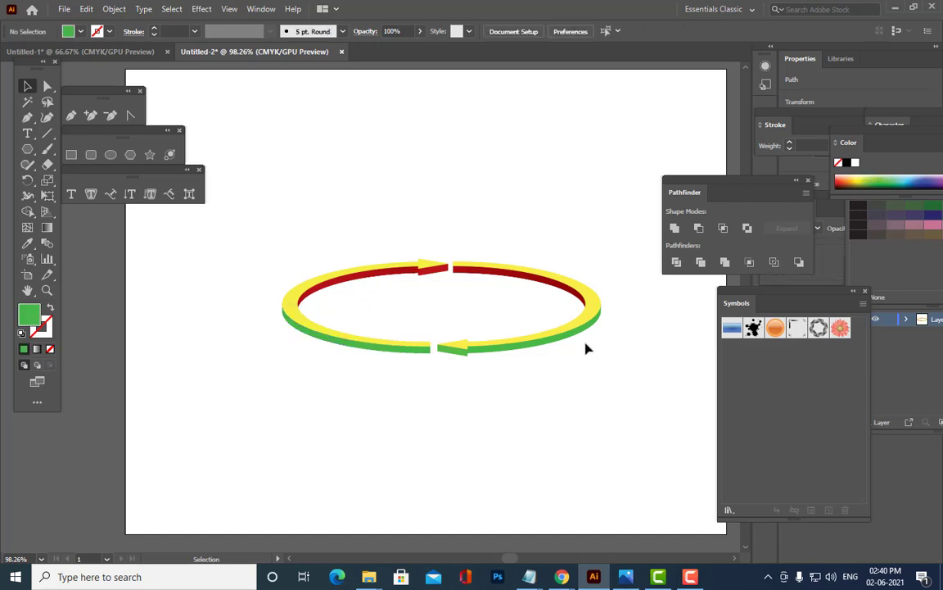
- Unite the right arrow's inner side face into a single path and recolour it a deeper green
click(560, 292)
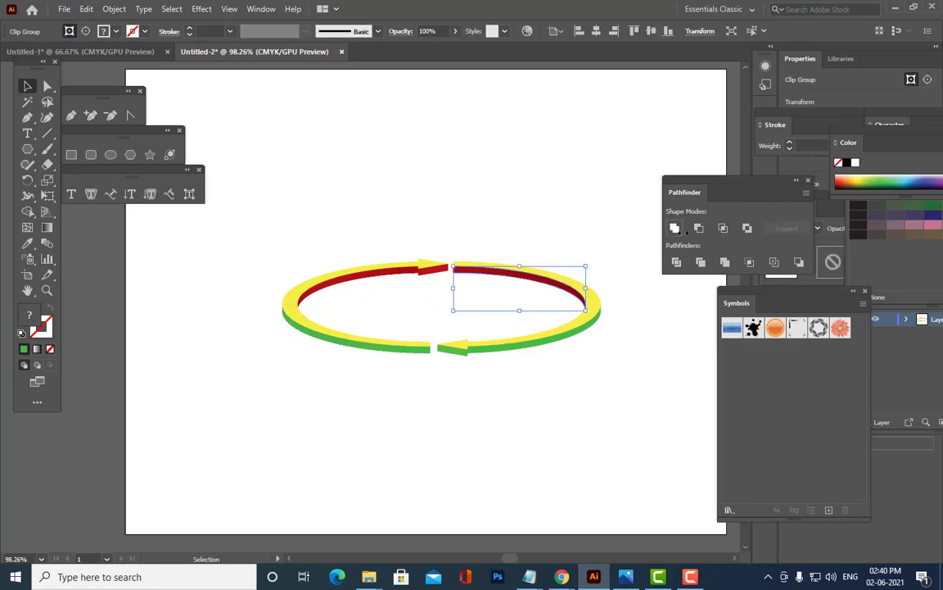
click(677, 229)
click(884, 178)
click(646, 354)
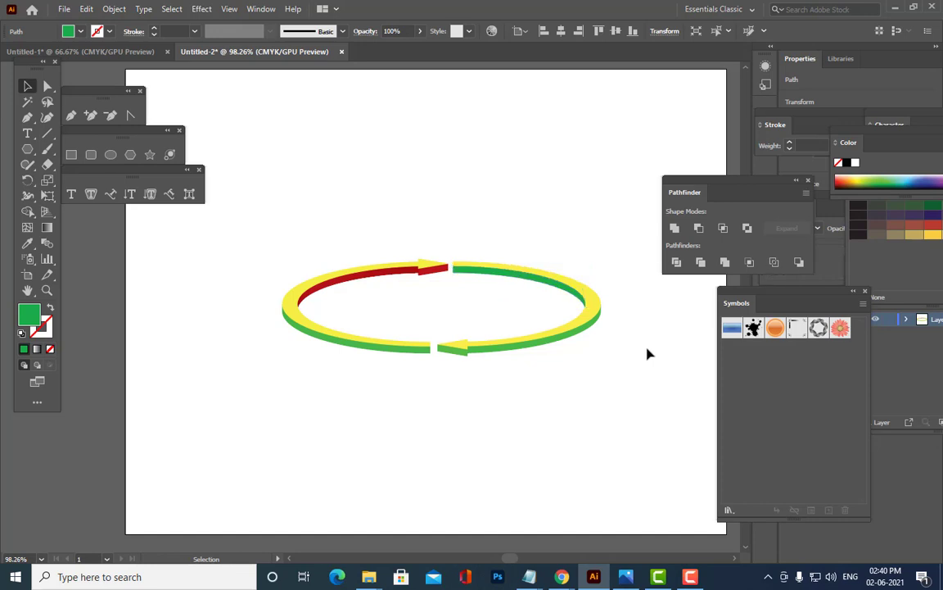
- Recolour the left arrow's inner side face and the side of its arrowhead light green
click(381, 282)
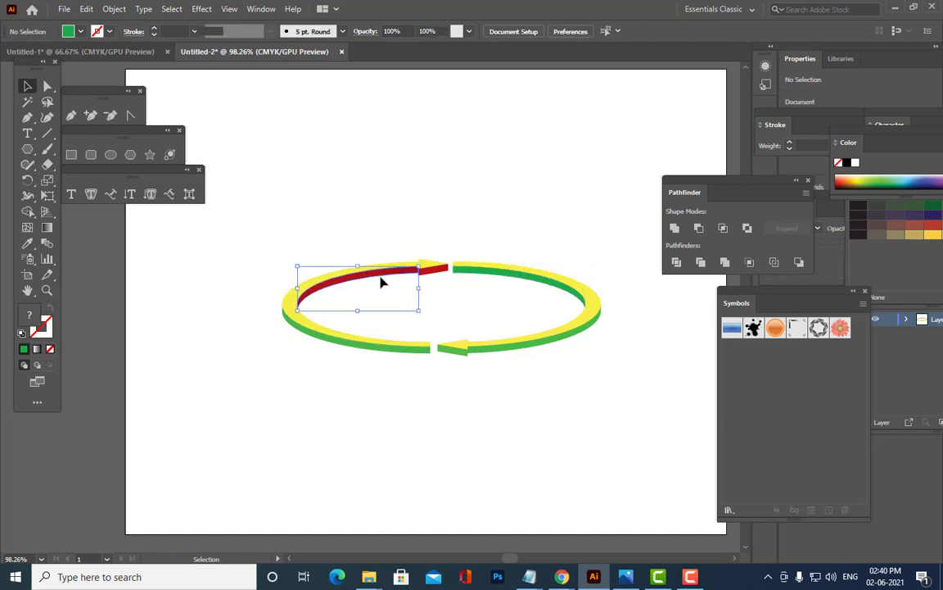
click(890, 180)
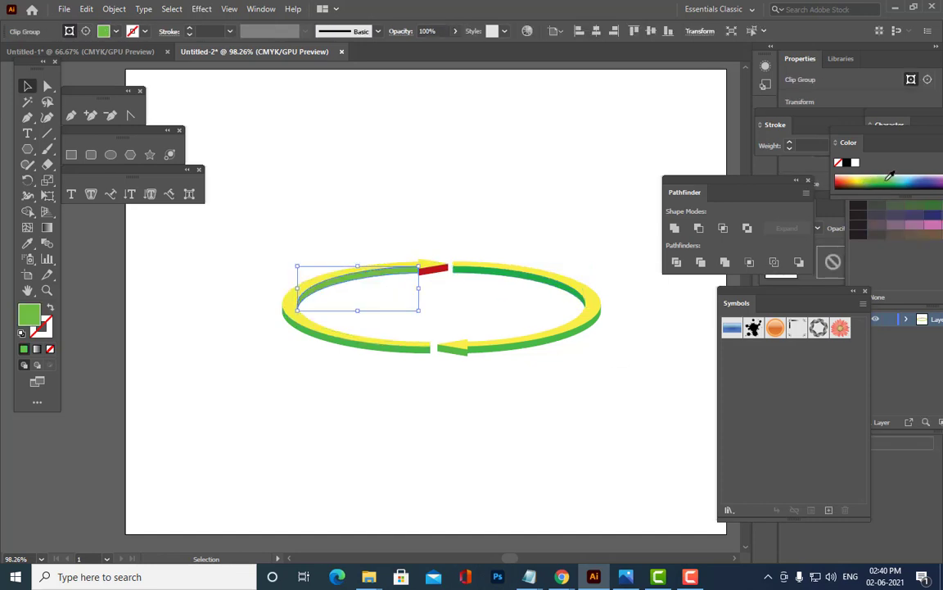
click(440, 273)
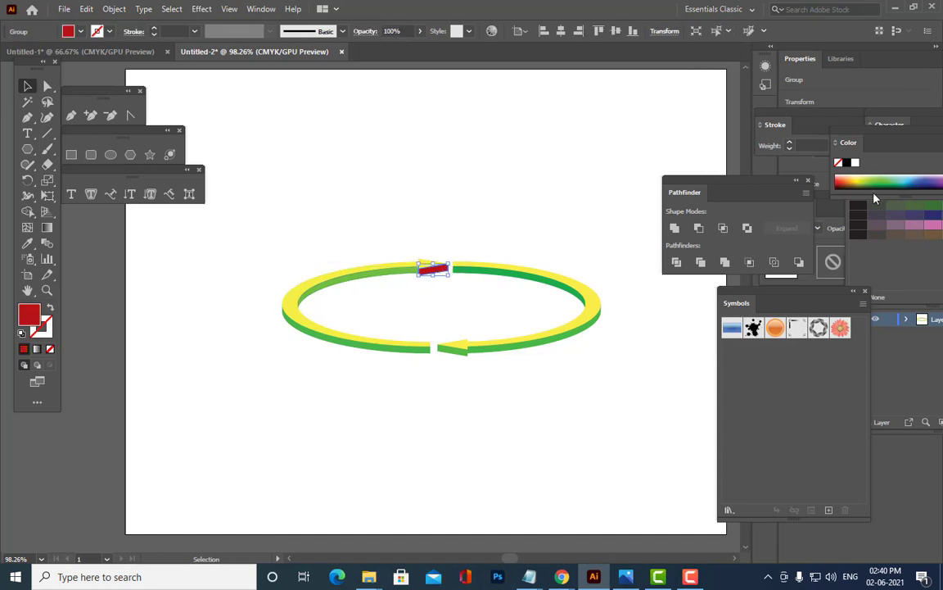
click(884, 180)
click(604, 194)
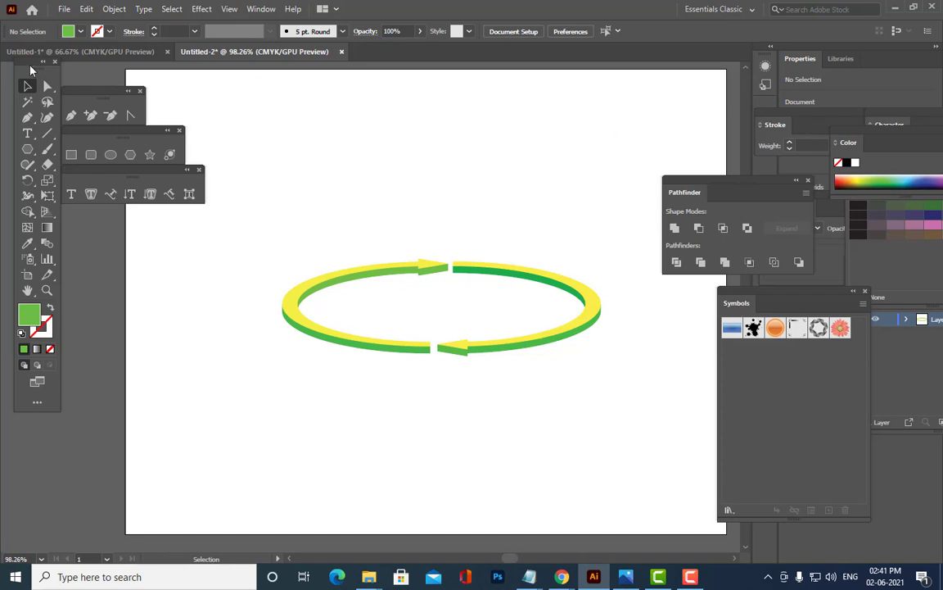
- Draw a light green five-pointed star about 189 pt wide and 180 pt high and place it over the middle of the ring
click(150, 154)
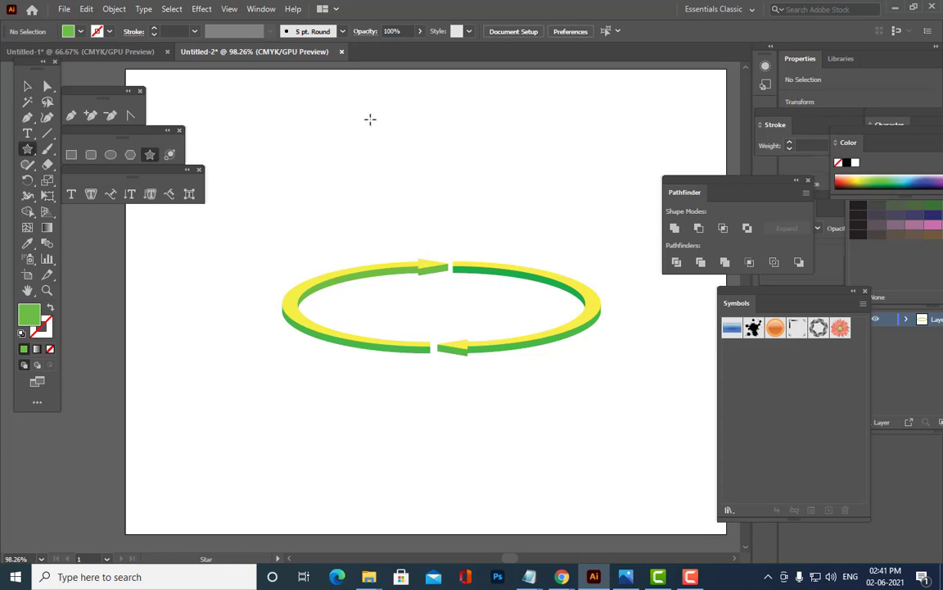
drag(370, 120, 365, 158)
key(ctrl+z)
mouse_move(382, 160)
mouse_down()
mouse_move(430, 155)
mouse_move(491, 199)
mouse_up()
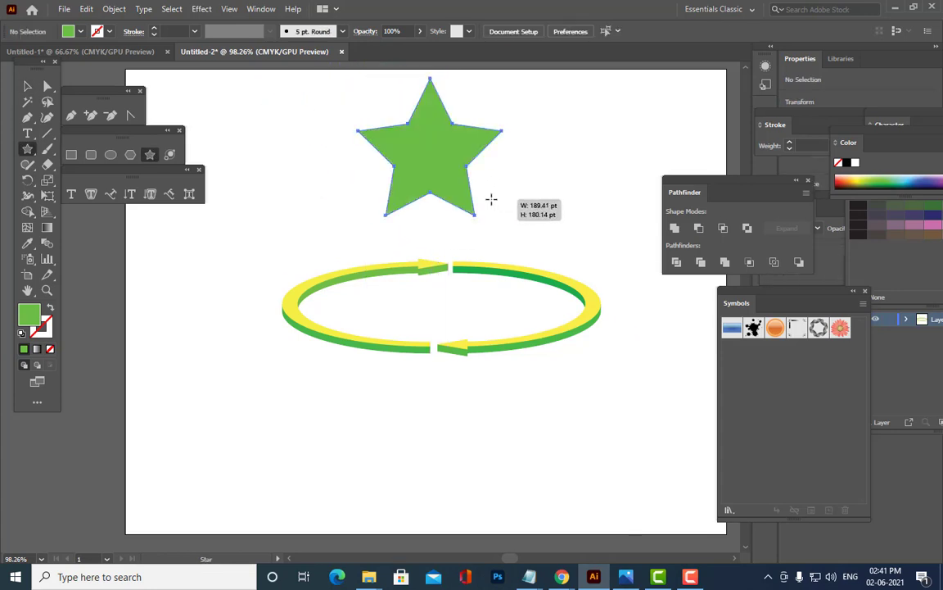
key(v)
drag(457, 164, 453, 178)
drag(446, 139, 458, 232)
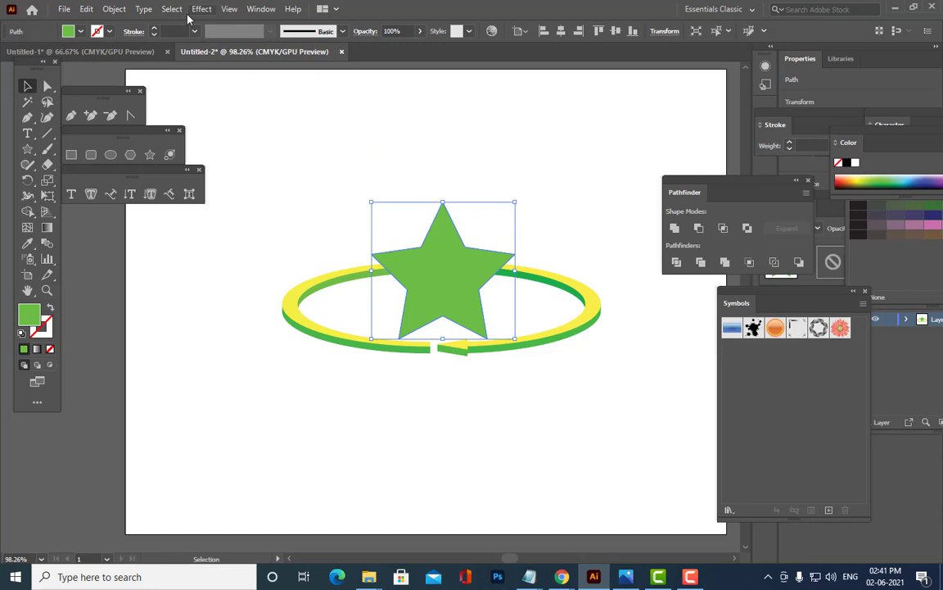
- Start a 3D Rotate effect on the star with all three rotation angles set to 0°
click(199, 10)
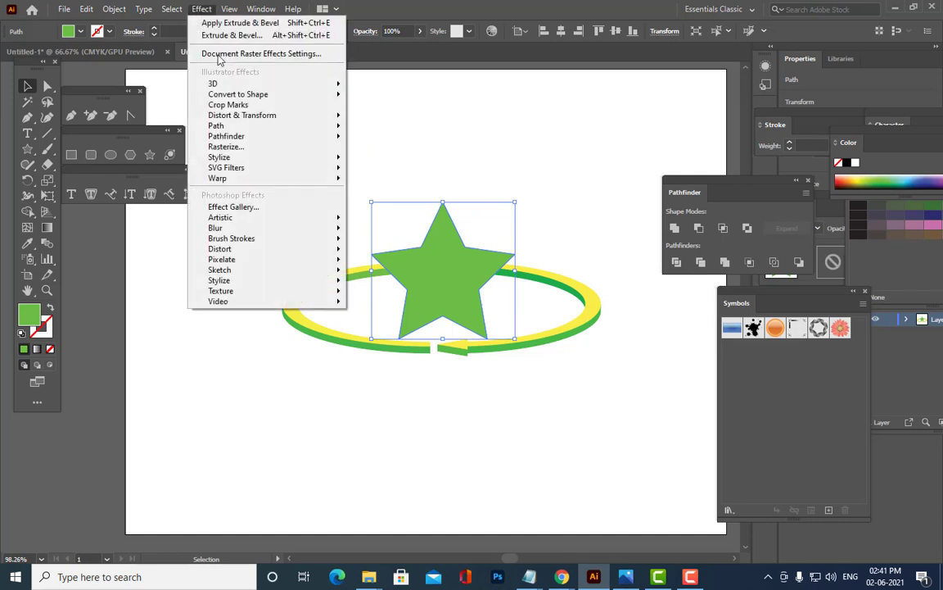
mouse_move(271, 84)
click(413, 120)
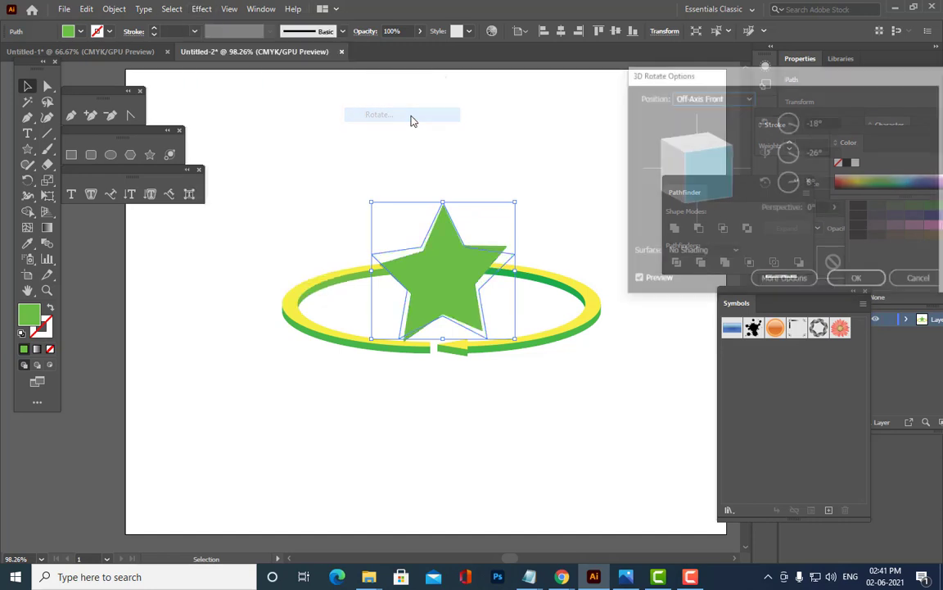
click(819, 122)
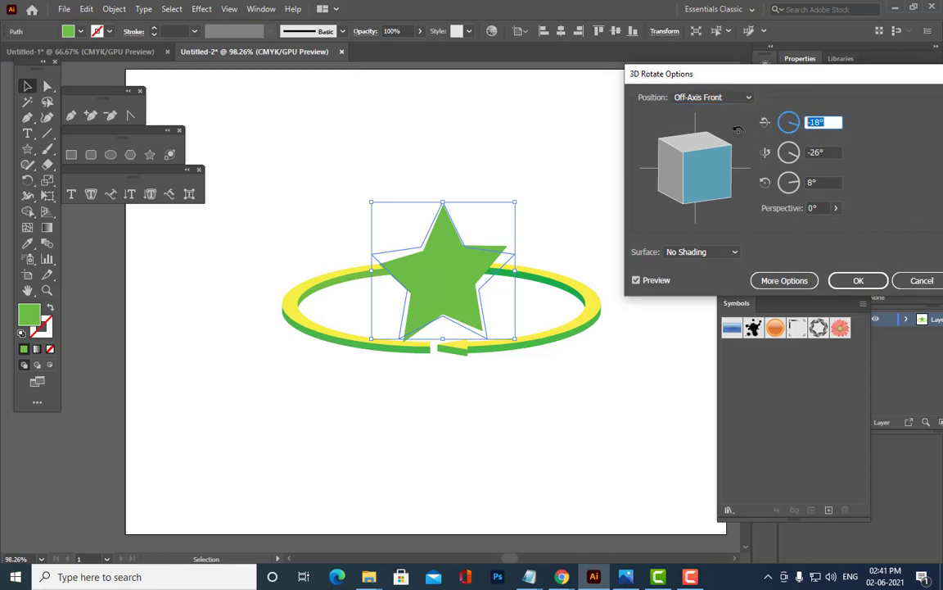
text(0)
click(834, 152)
text(0)
click(823, 182)
text(0)
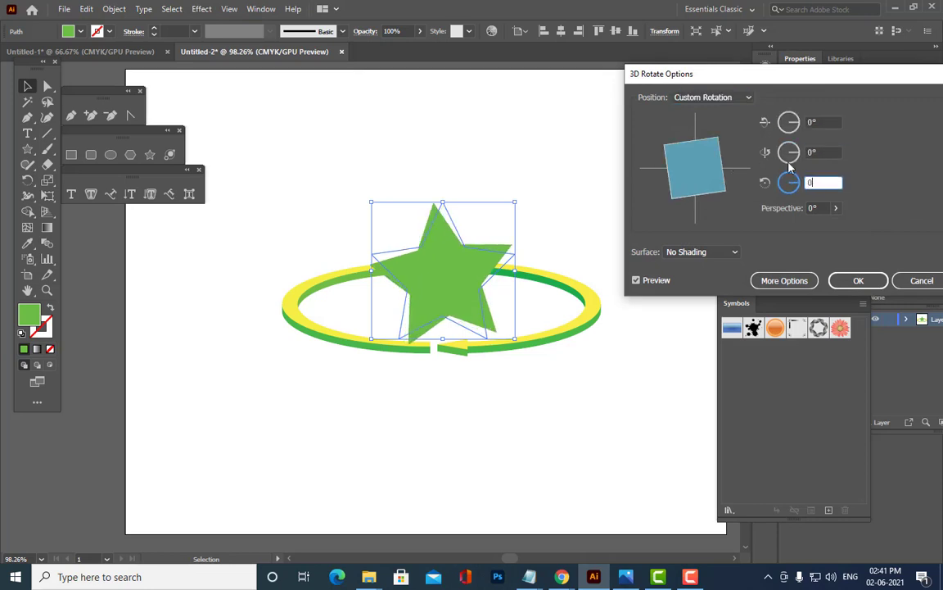
click(823, 153)
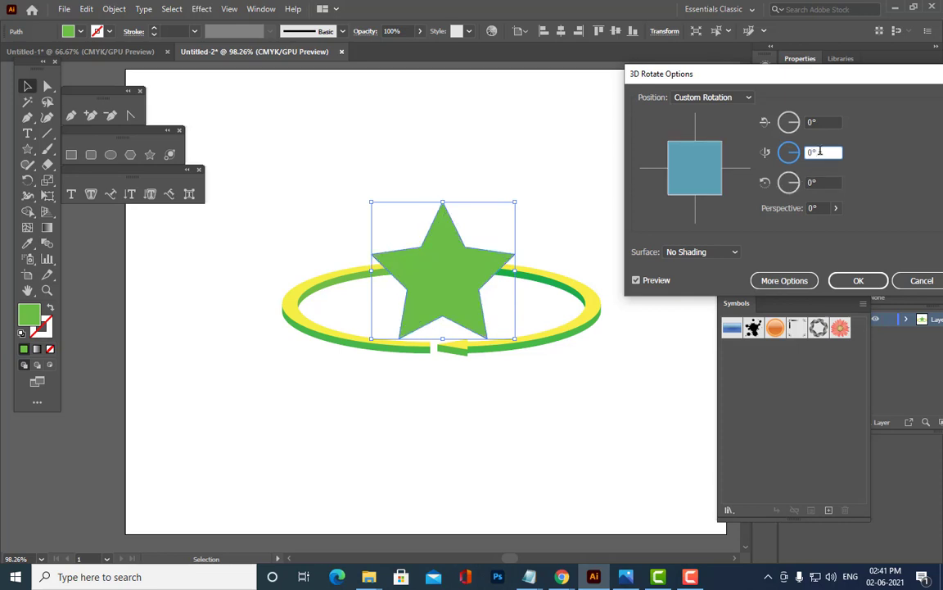
drag(720, 79, 674, 68)
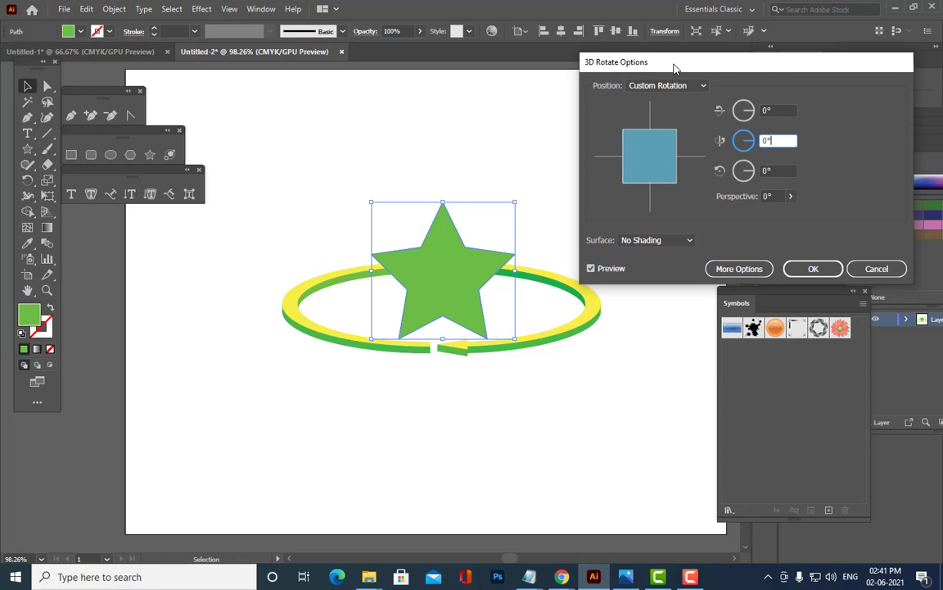
- Tilt the star 75° about the horizontal X axis and apply the 3D rotation
click(778, 113)
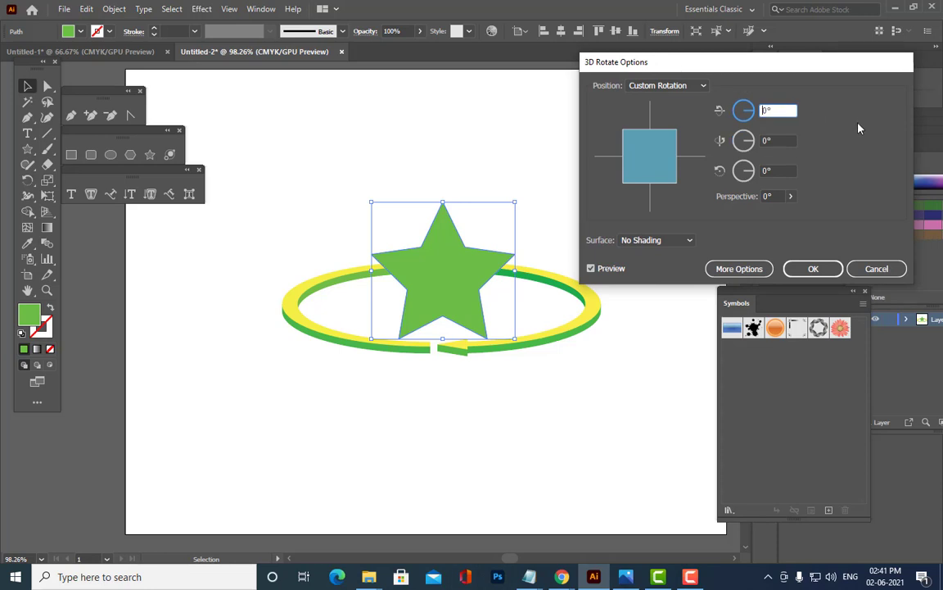
key(Up)
key(Up)
key(Up)
key(Up)
key(Up)
key(Up)
key(Up)
key(Up)
key(Up)
key(Up)
key(Up)
key(Up)
key(Up)
key(Up)
key(Up)
key(Up)
key(Up)
key(Up)
key(Up)
key(Up)
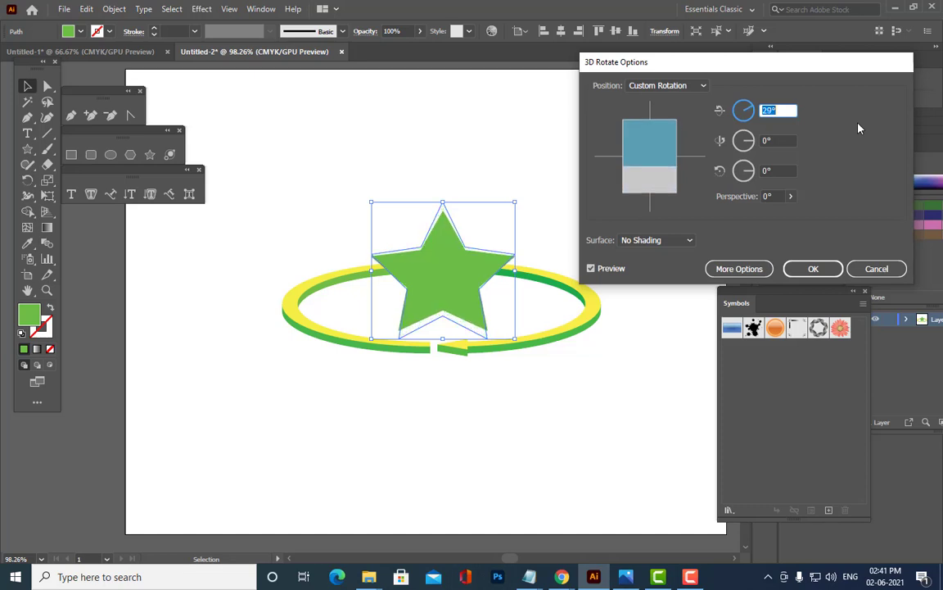
key(Up)
key(Up)
key(Up)
key(Up)
key(Up)
key(Up)
key(Up)
key(Up)
key(Up)
key(Up)
key(Up)
key(Up)
key(Up)
key(Up)
key(Up)
key(Up)
key(Up)
key(Up)
key(Up)
key(Up)
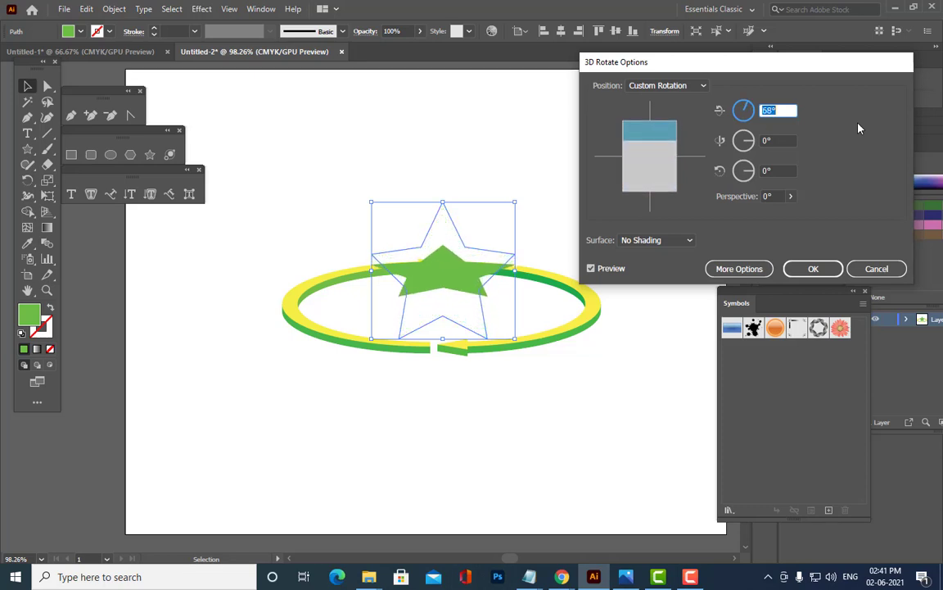
key(Up)
key(Up)
key(Up)
key(Up)
key(Up)
key(Up)
key(Up)
key(Up)
key(Up)
key(Up)
key(Up)
key(Up)
key(Up)
key(Up)
key(Up)
key(Up)
key(Up)
key(Up)
key(Up)
key(Up)
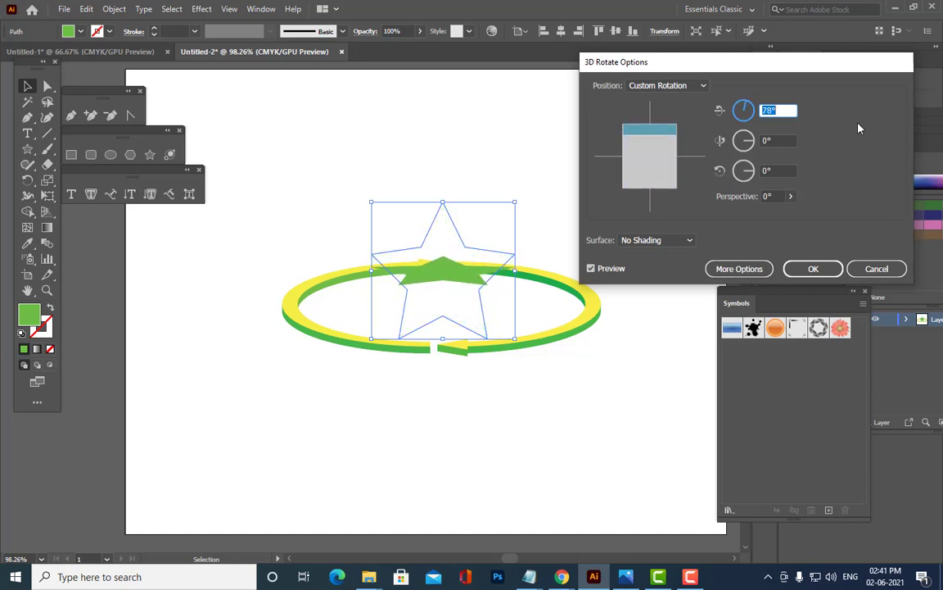
key(Down)
key(Down)
key(Down)
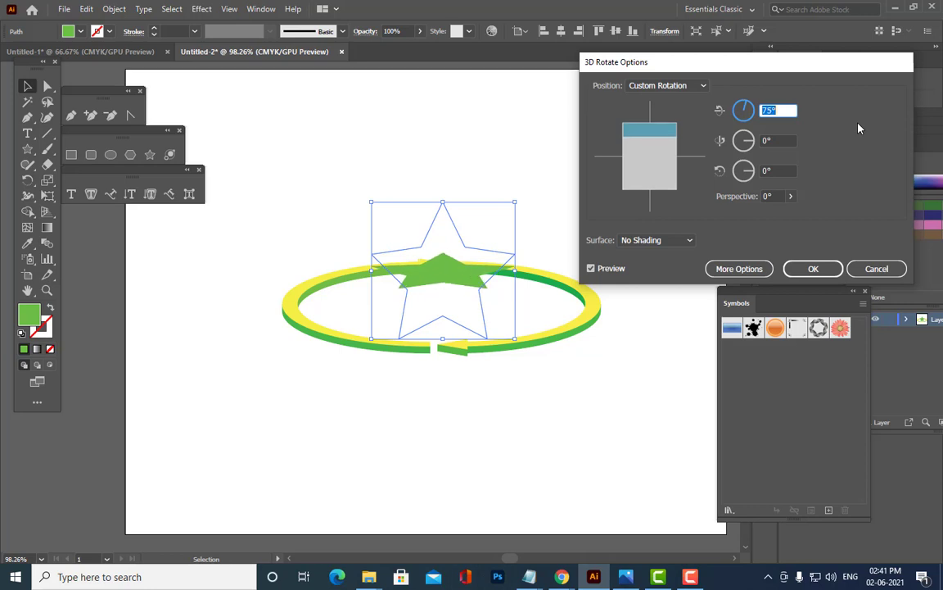
click(804, 269)
- Move the tilted star into the centre of the ring and expand its appearance
drag(447, 287, 456, 311)
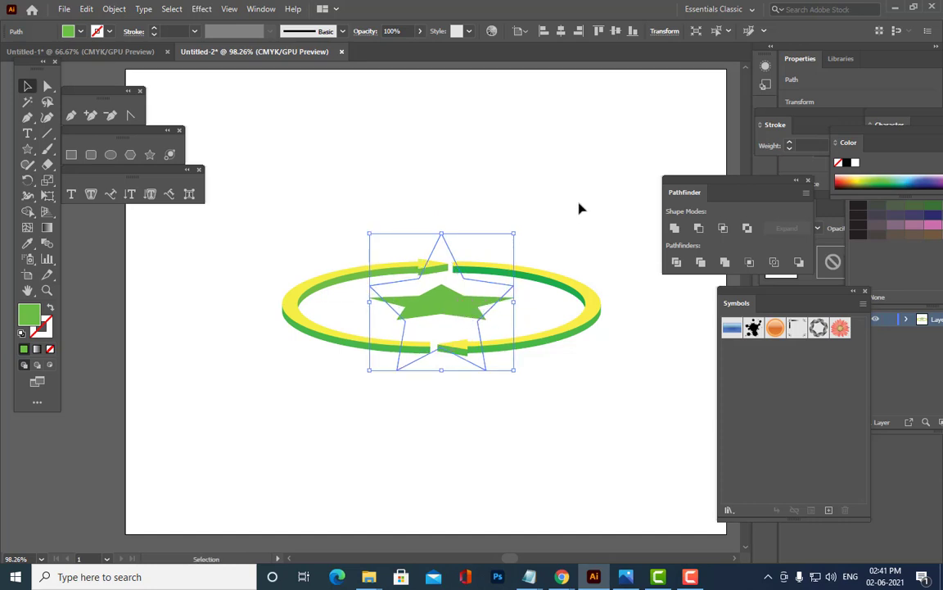
click(114, 9)
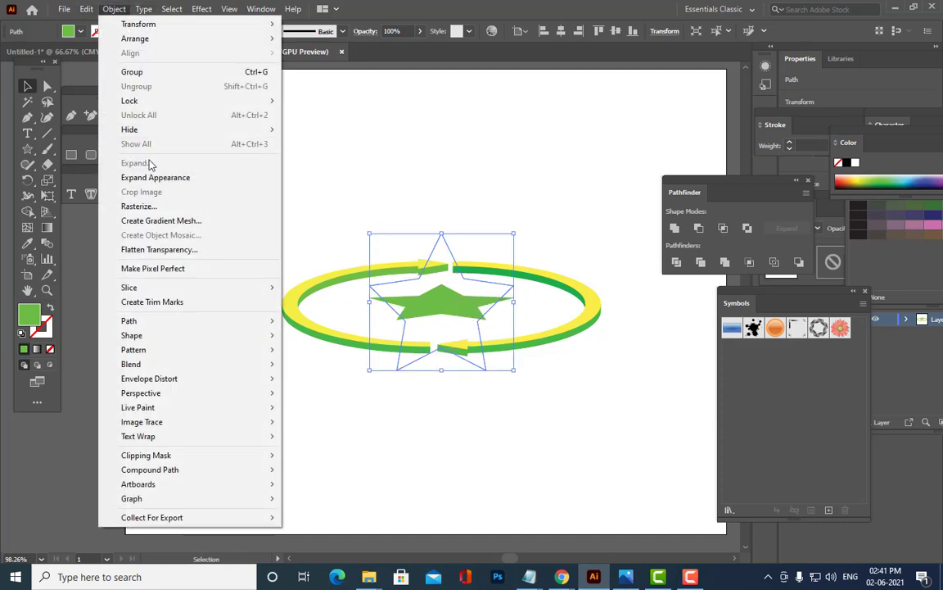
click(155, 177)
click(464, 194)
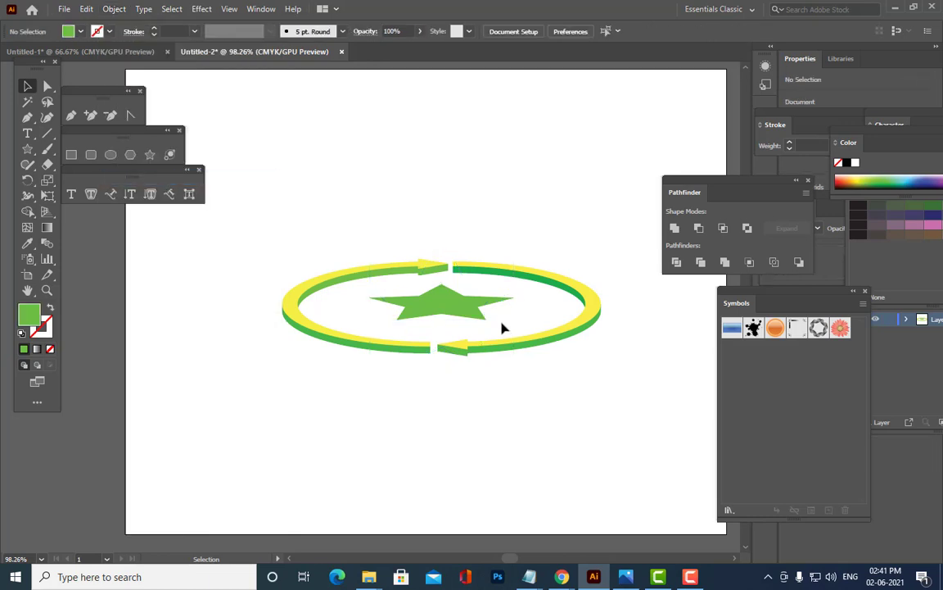
- Nudge the expanded star slightly lower to centre it within the ring
click(466, 317)
mouse_move(465, 317)
mouse_down()
mouse_move(461, 303)
mouse_move(465, 324)
mouse_up()
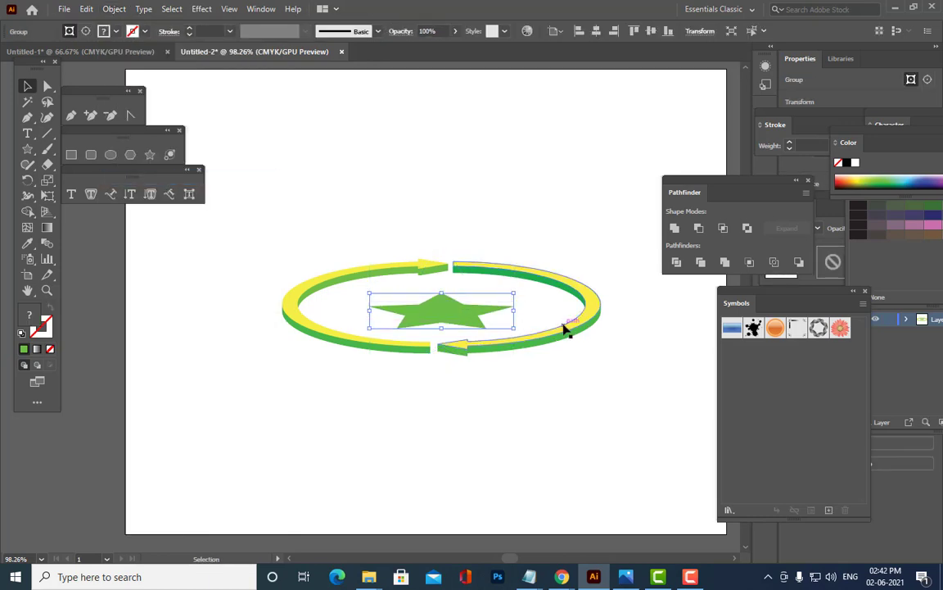
click(524, 207)
- Start a 3D Extrude & Bevel effect on the star with all three rotation angles set to 0°
click(449, 307)
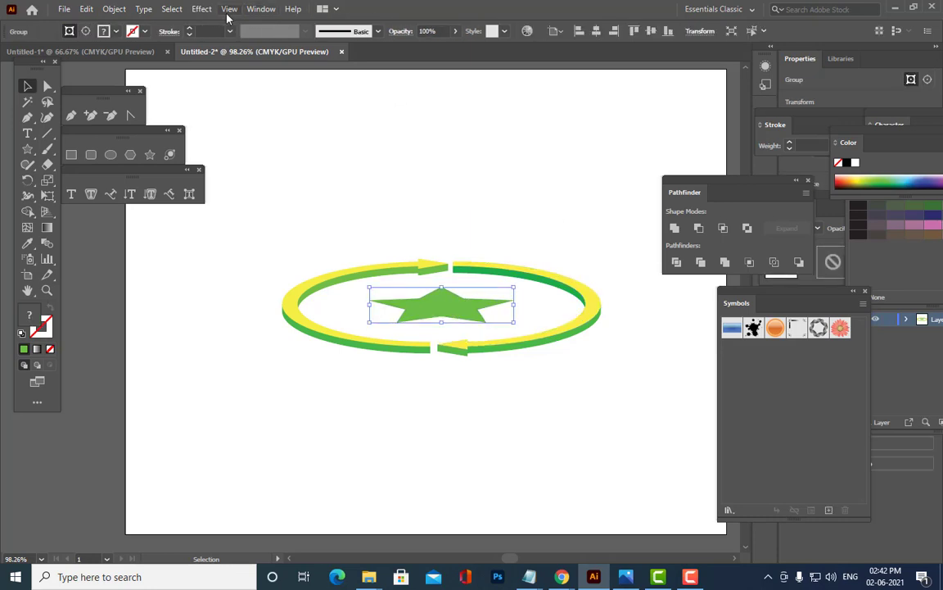
click(201, 8)
mouse_move(233, 84)
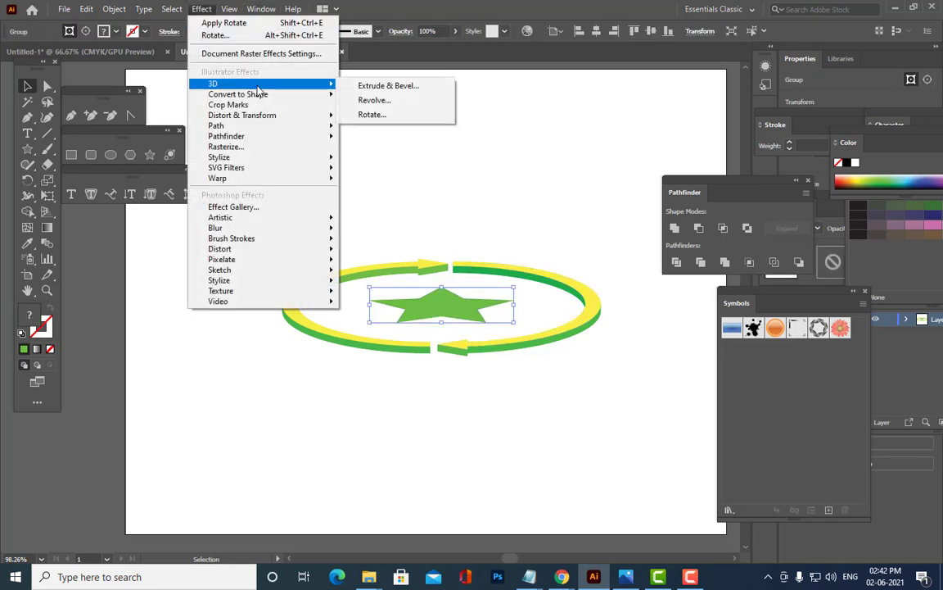
click(399, 85)
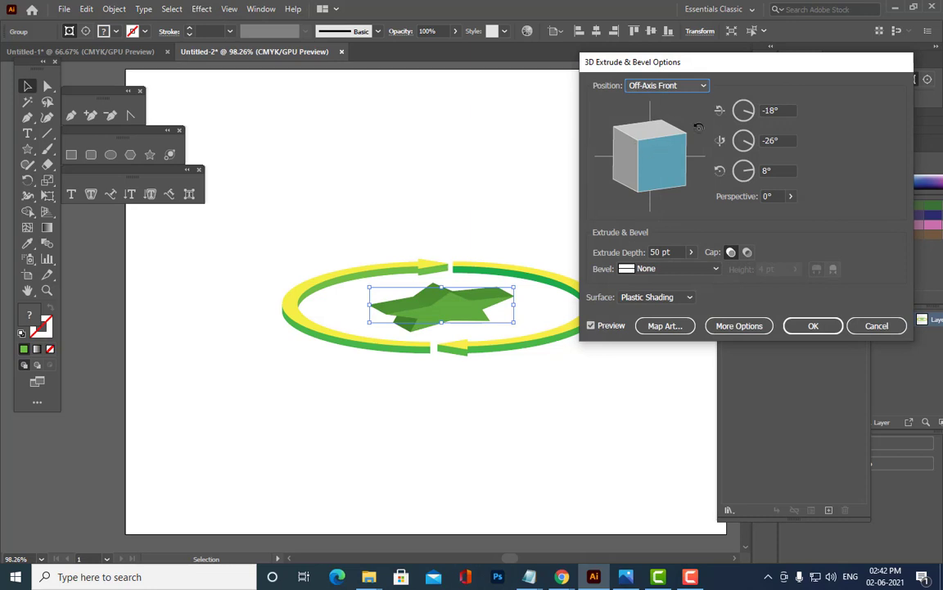
key(Tab)
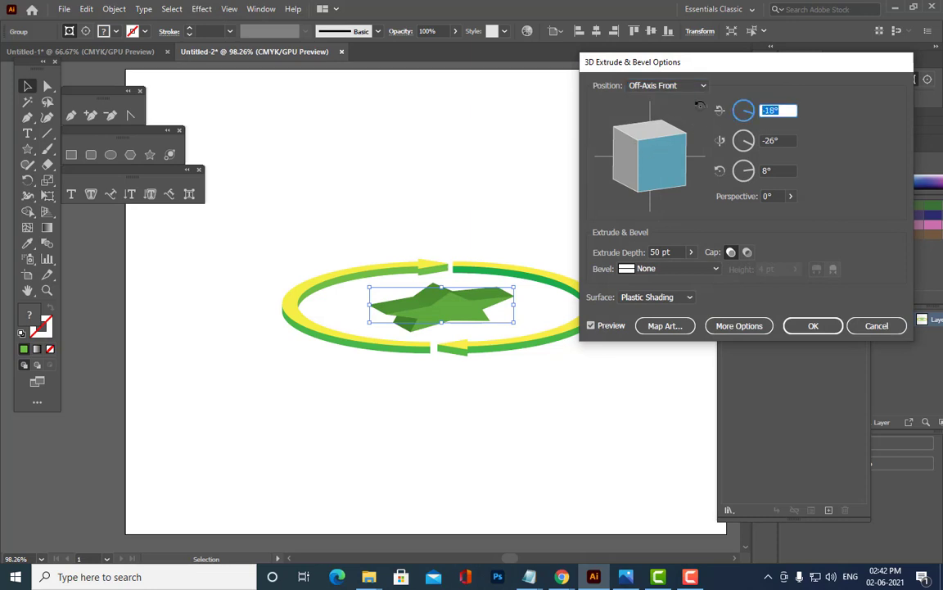
text(0)
key(Tab)
text(0)
key(Tab)
text(0)
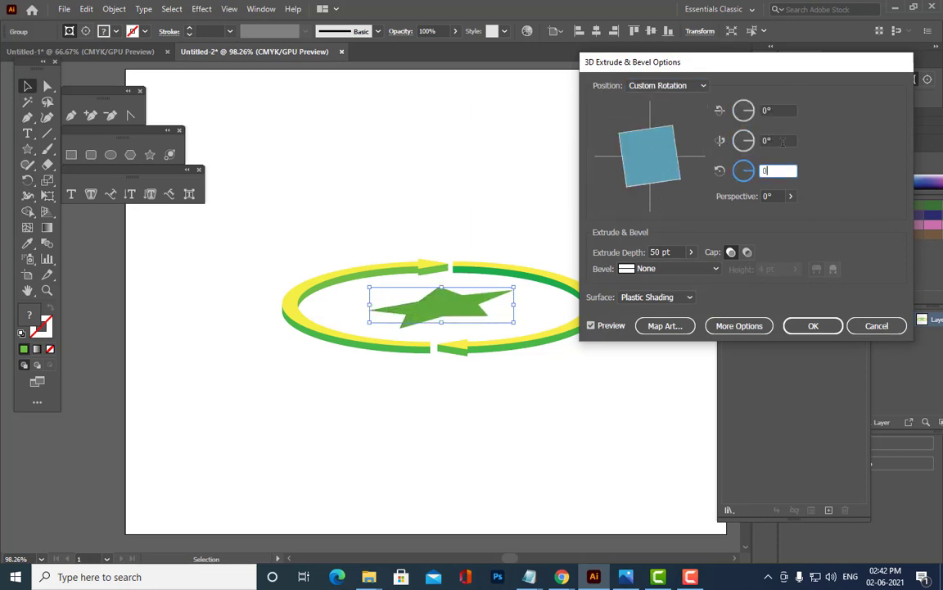
click(783, 141)
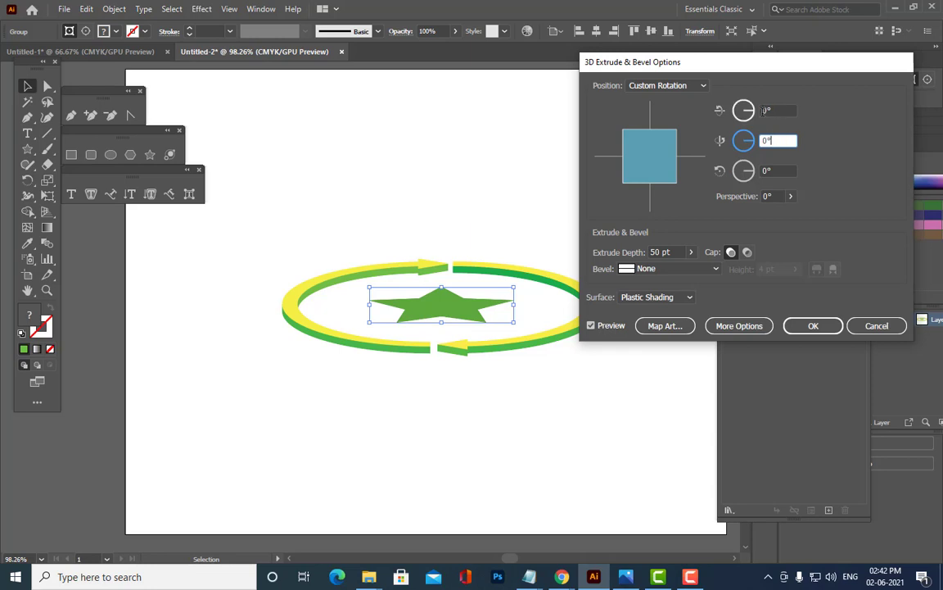
- Raise the star's extrusion rotation about the horizontal X axis to 26°
click(765, 110)
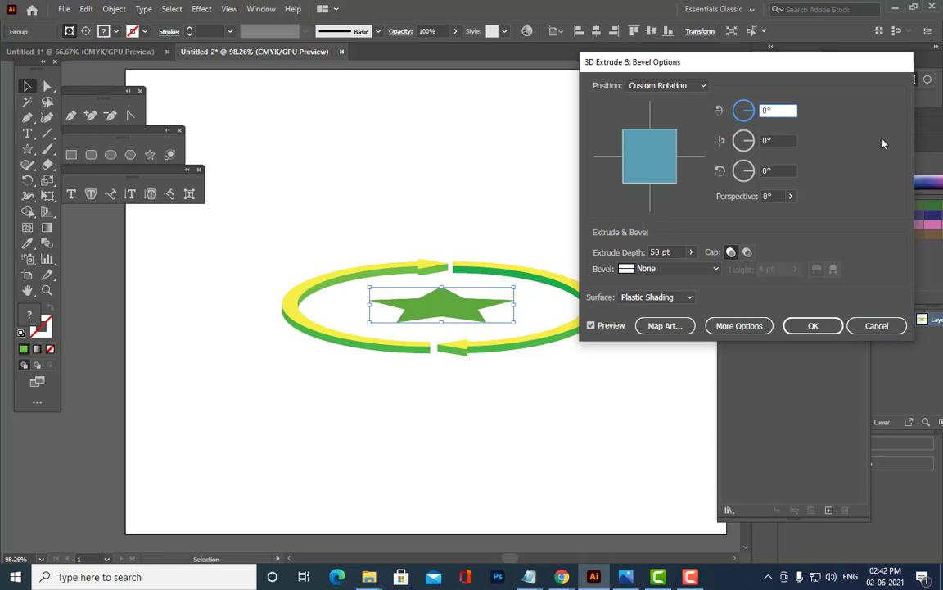
key(Up)
key(Up)
key(Up)
key(Up)
key(Up)
key(Up)
key(Up)
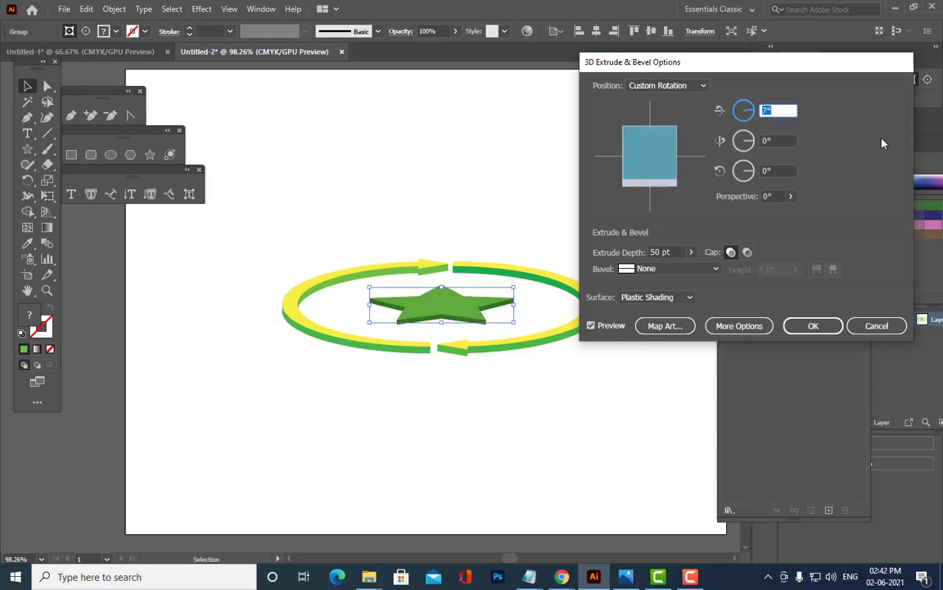
key(Up)
key(Up)
key(Up)
key(Up)
key(Up)
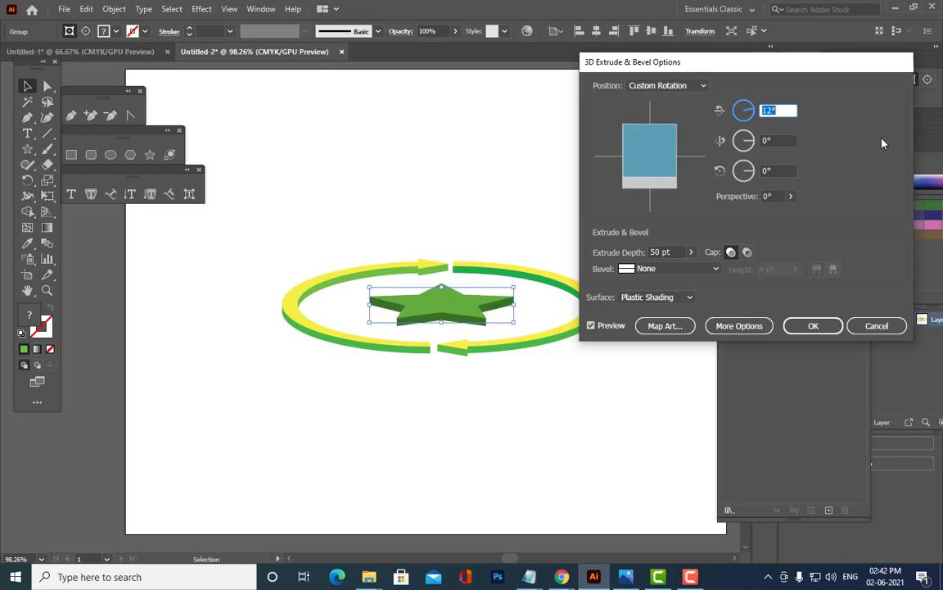
key(Up)
key(Up)
key(Up)
key(Up)
key(Up)
key(Up)
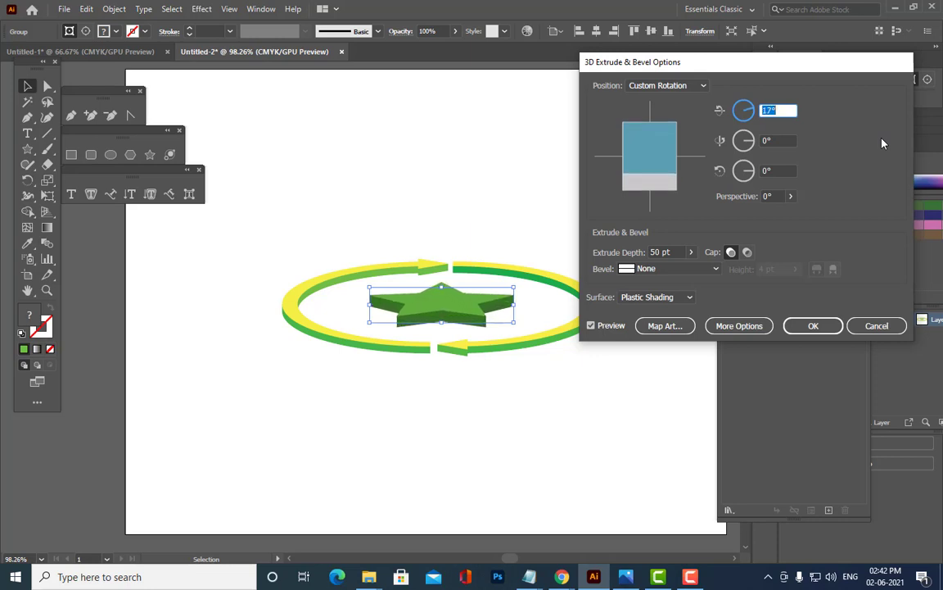
key(Up)
key(Up)
key(Up)
key(Up)
key(Up)
key(Up)
key(Up)
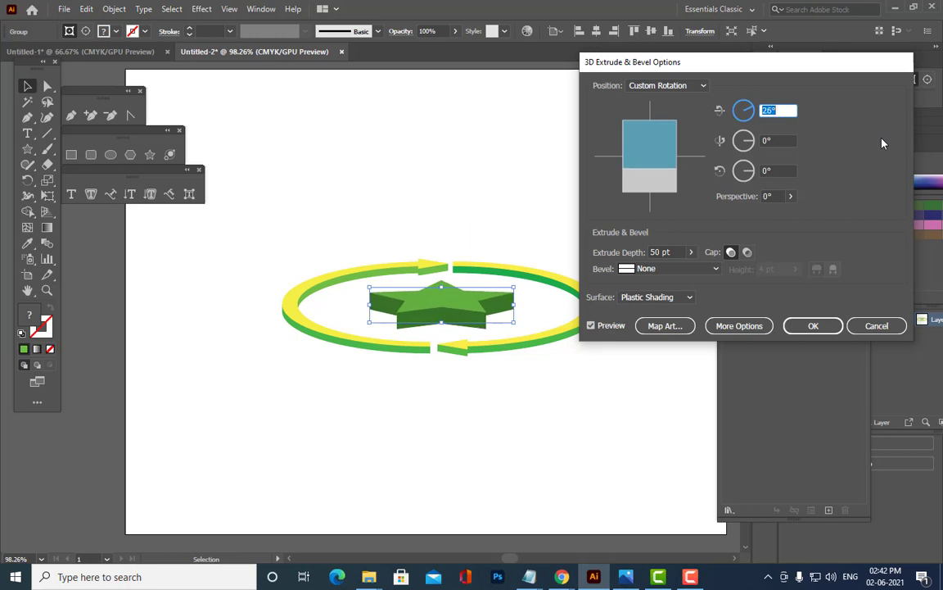
- Reduce the star's extrude depth to 28 pt and apply the 3D Extrude & Bevel effect
click(655, 252)
key(Down)
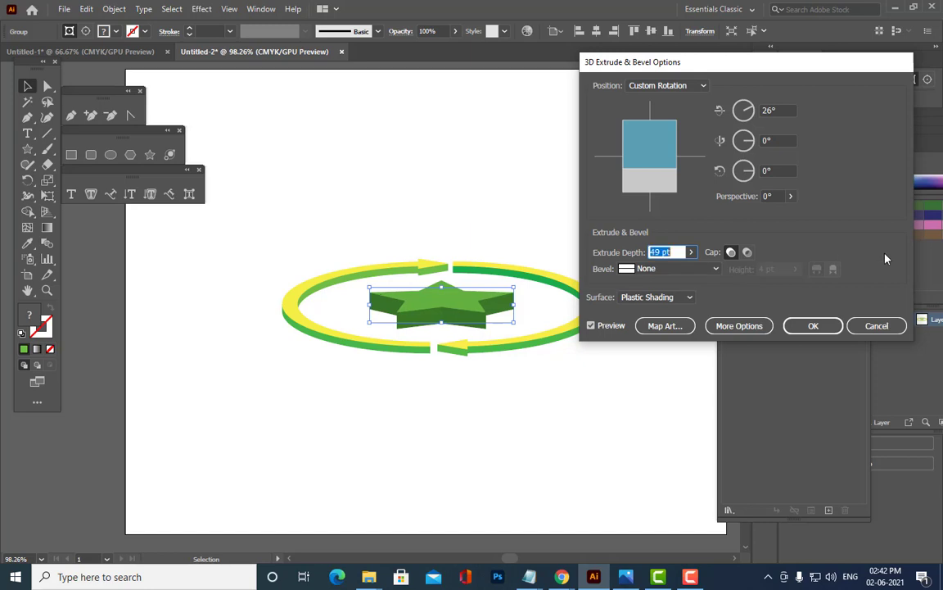
key(shift+Down)
key(shift+Down)
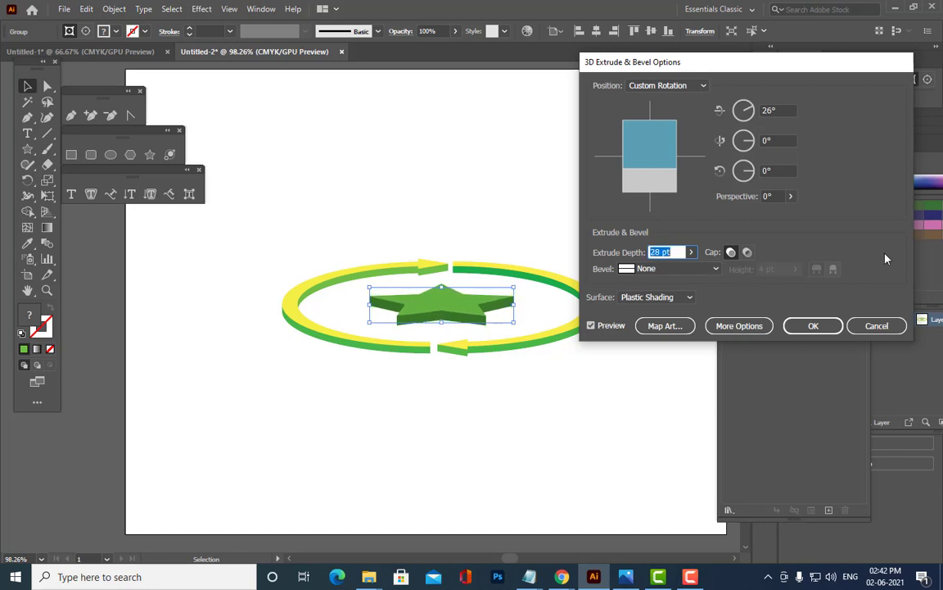
click(811, 325)
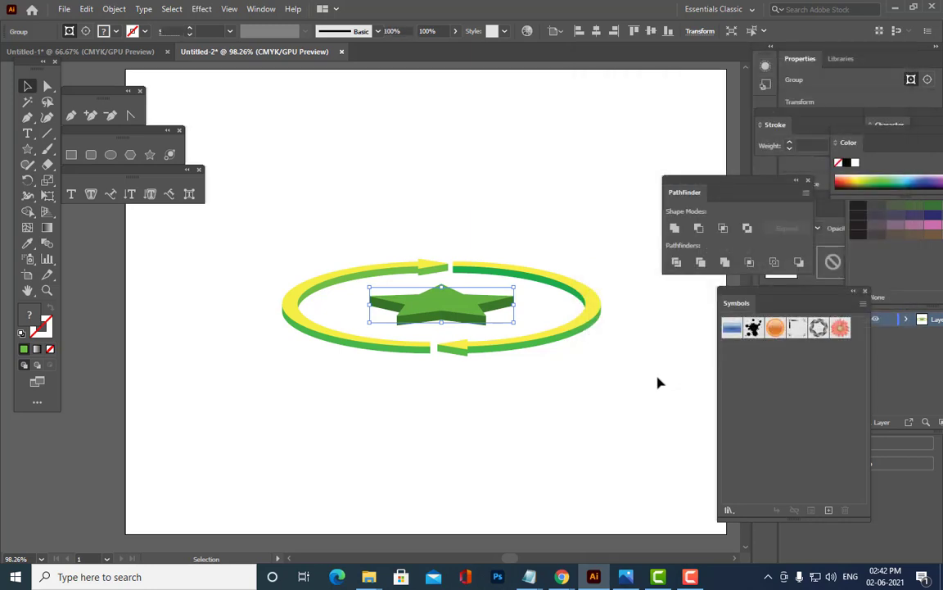
click(659, 383)
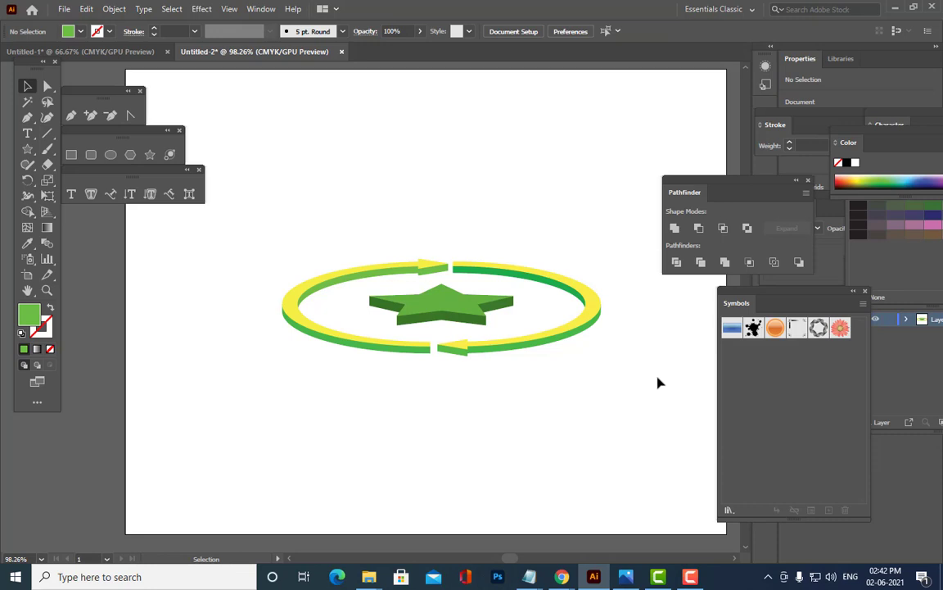
- Expand the appearance of the extruded star and deselect it
click(447, 313)
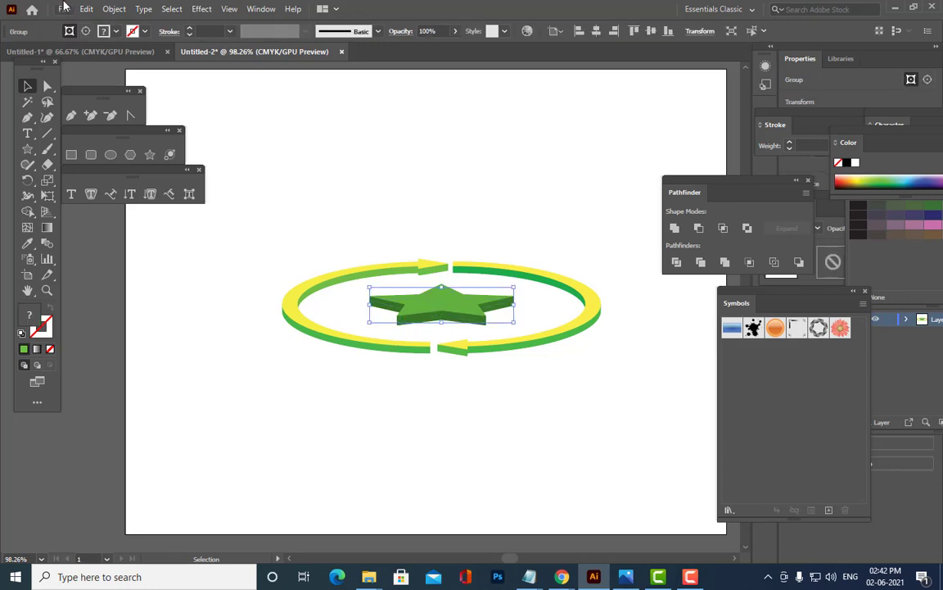
click(112, 12)
click(151, 178)
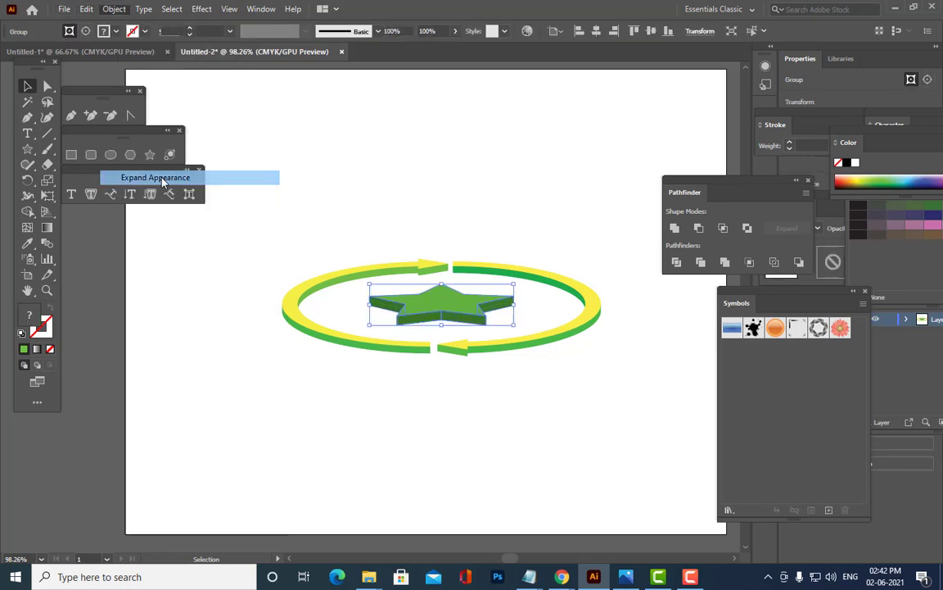
click(530, 179)
- Ungroup the expanded star three times so its top and side faces can be selected separately
click(457, 297)
right_click(456, 291)
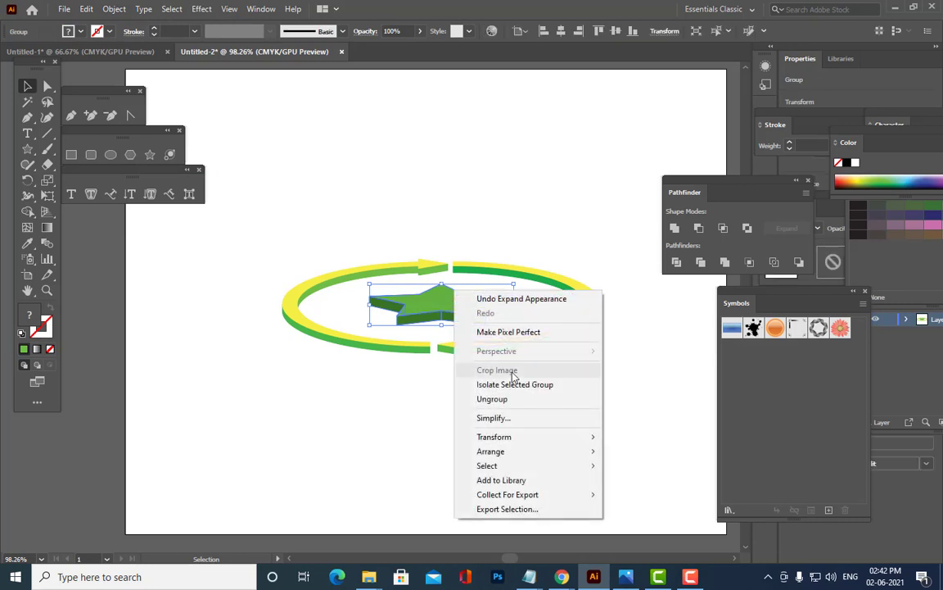
click(514, 399)
click(497, 377)
click(457, 295)
right_click(458, 298)
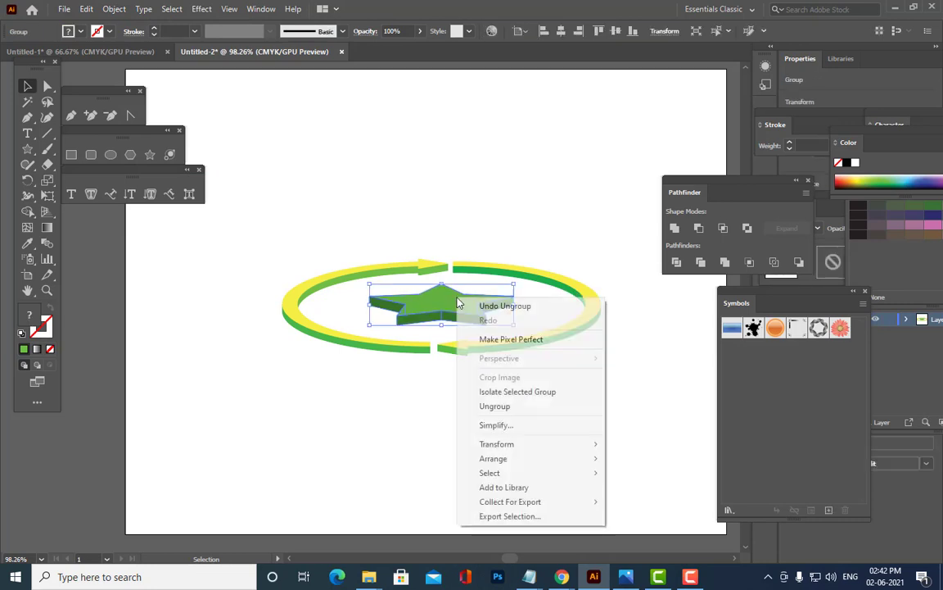
click(514, 406)
click(495, 373)
click(459, 309)
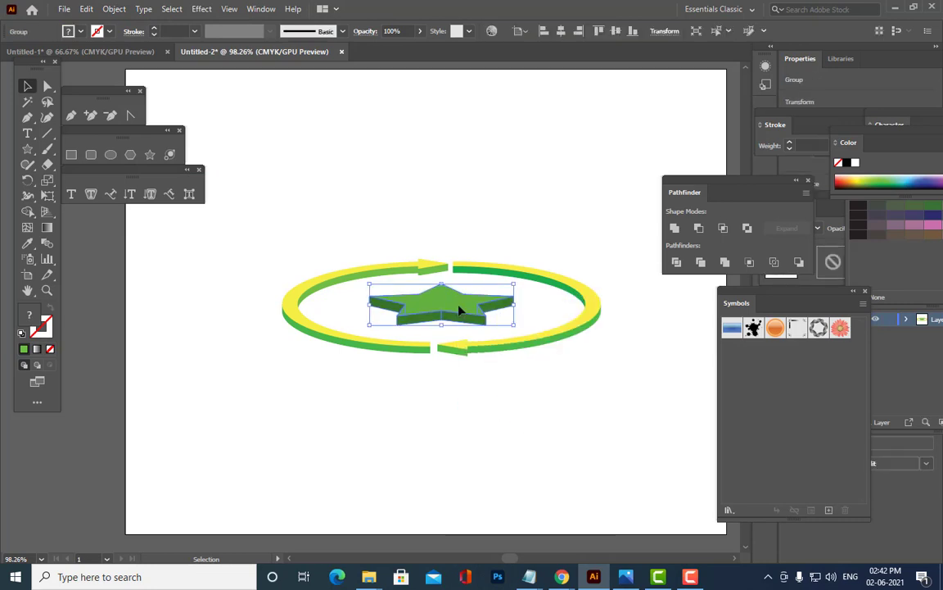
right_click(459, 311)
click(531, 416)
click(496, 360)
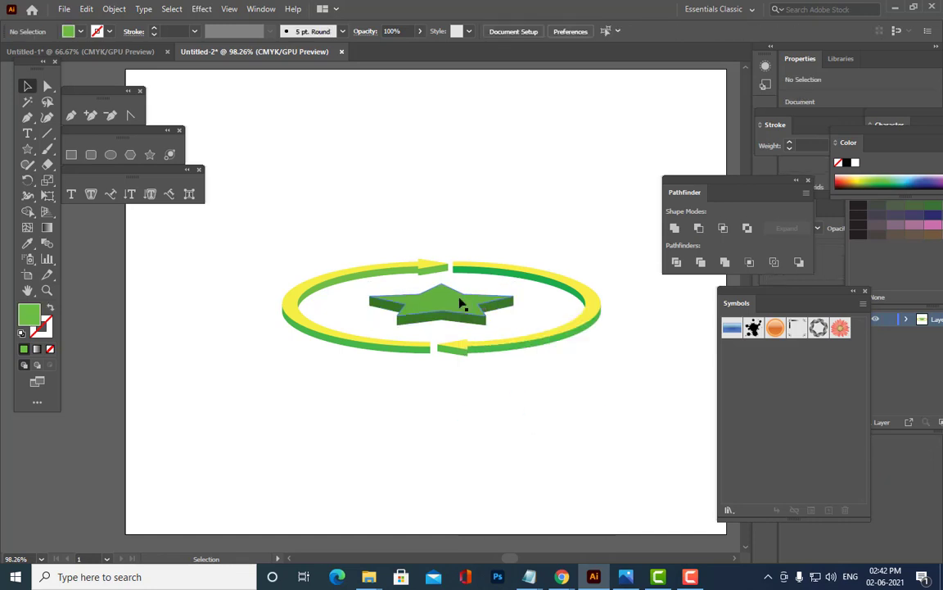
- Fill the star's top face with yellow
click(460, 303)
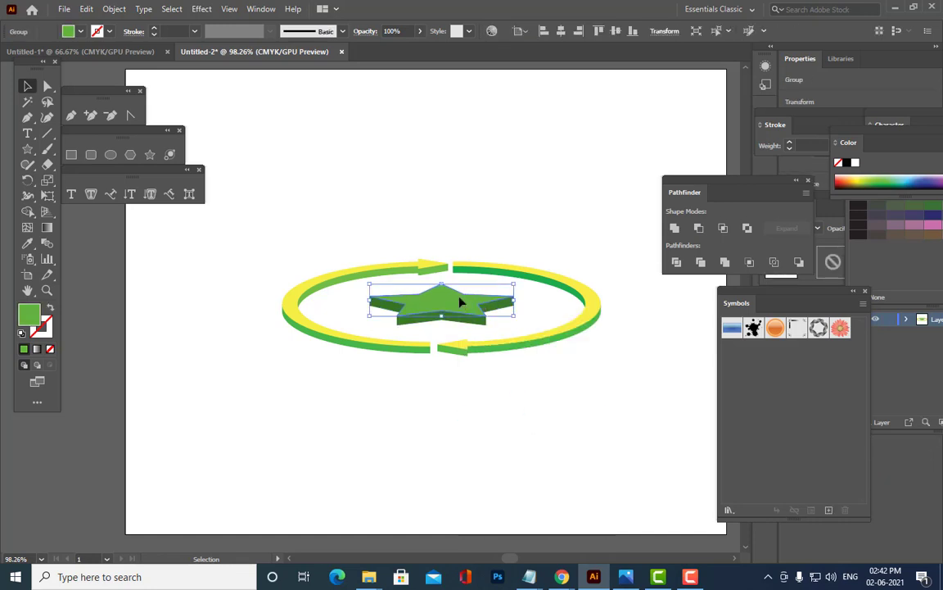
click(862, 177)
click(537, 340)
- Recolour the side face under the star's right arm with the green sampled from the ring's lower edge
click(507, 311)
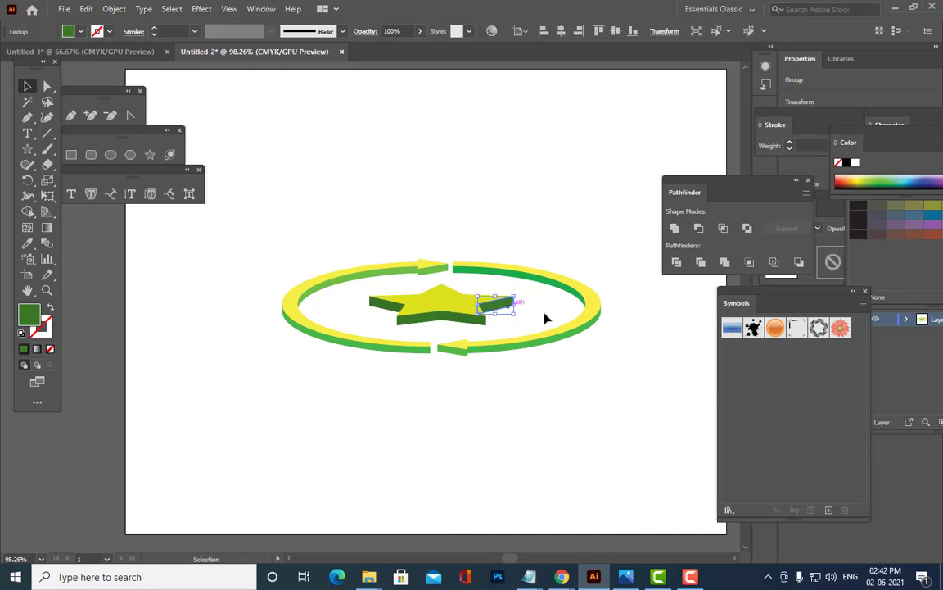
click(839, 180)
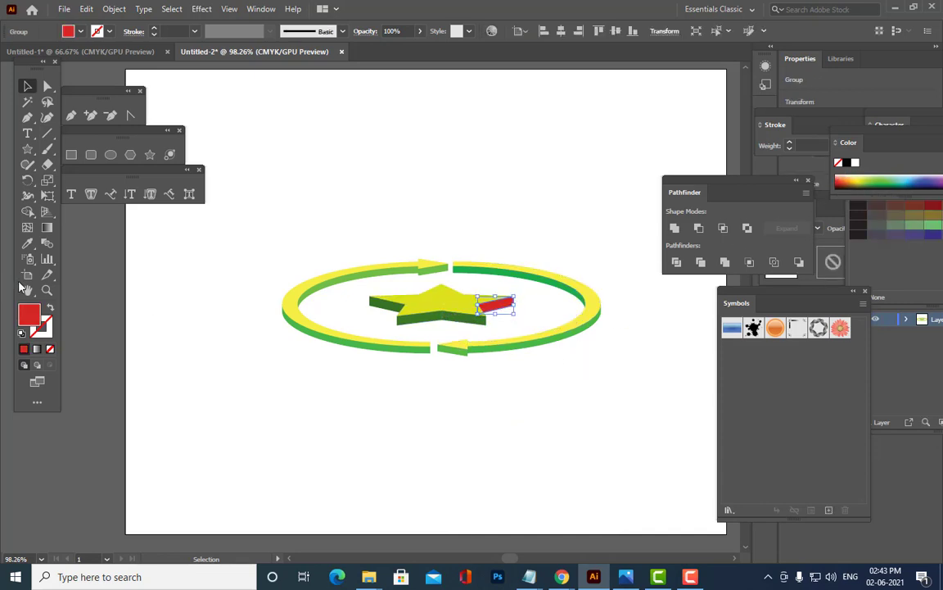
click(27, 244)
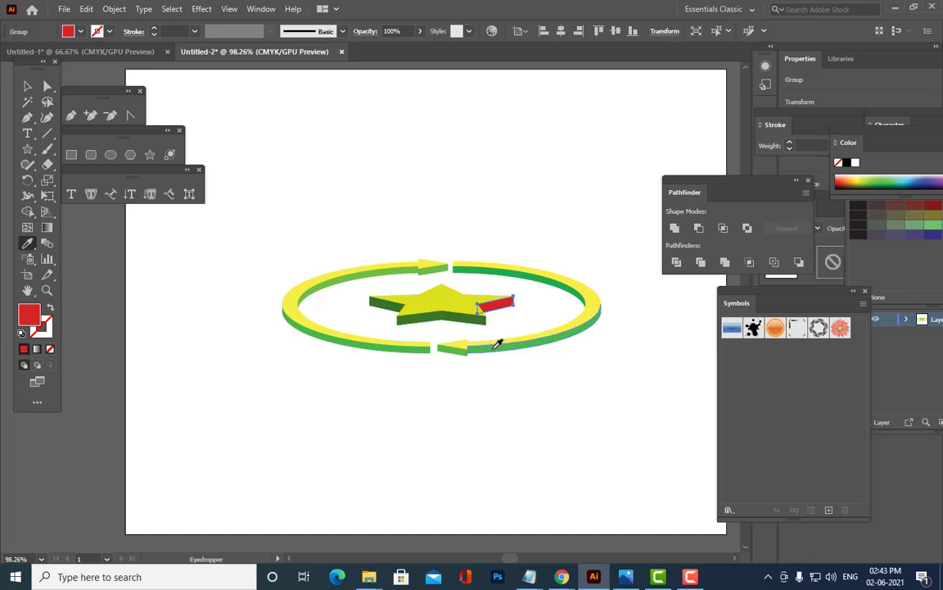
click(496, 347)
click(27, 86)
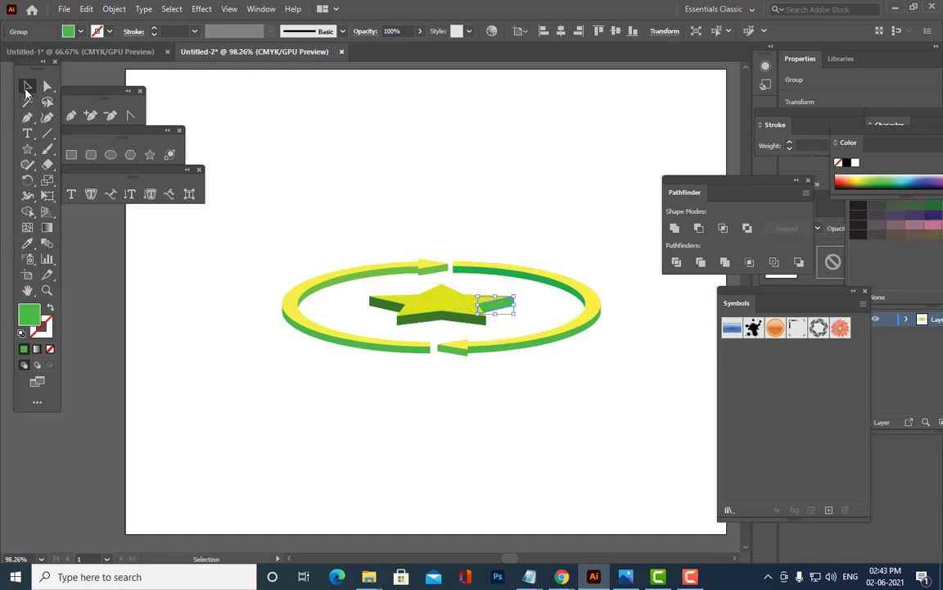
- Apply the ring's sampled green to the side faces under the star's left arm and lower-left leg
shift+click(429, 322)
shift+click(378, 314)
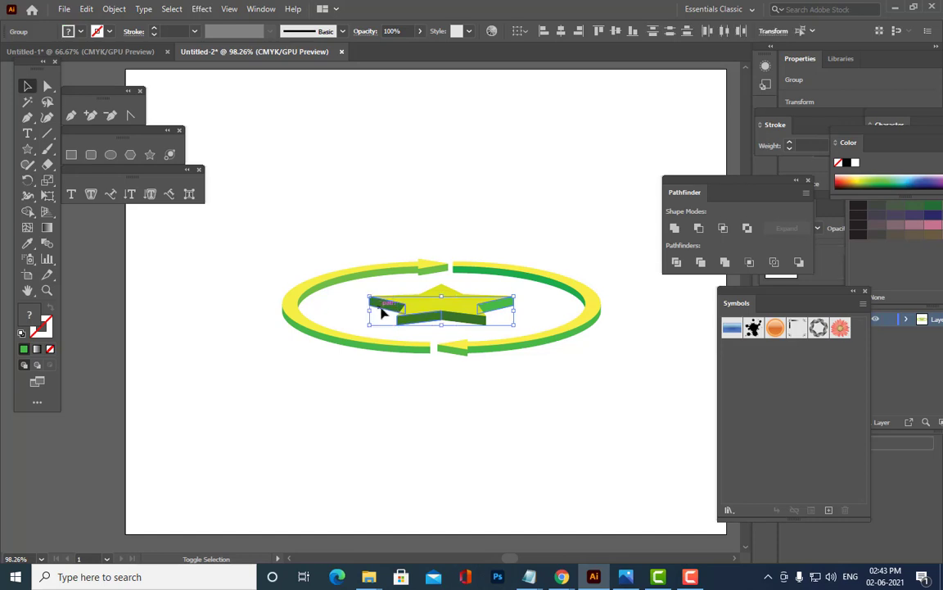
click(27, 244)
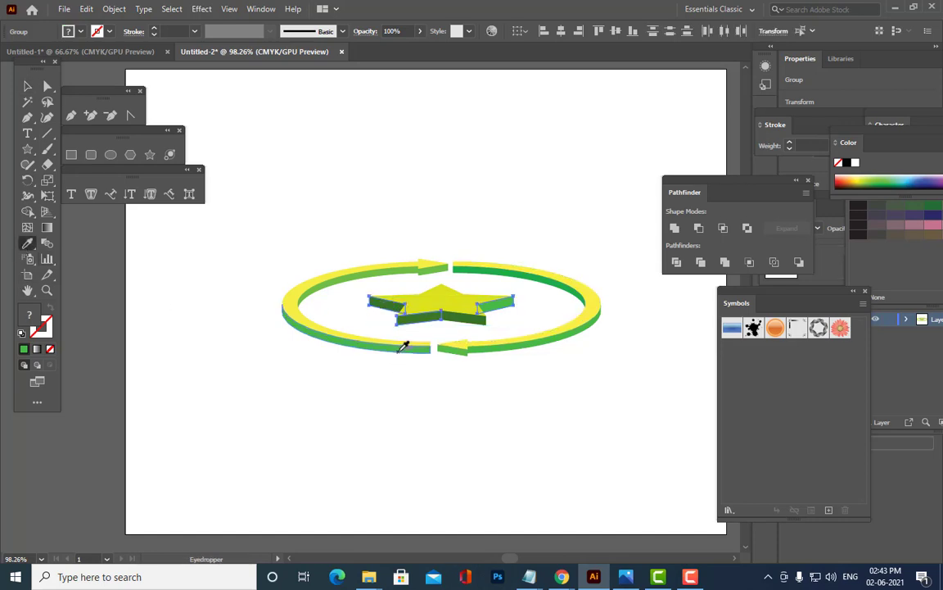
click(406, 345)
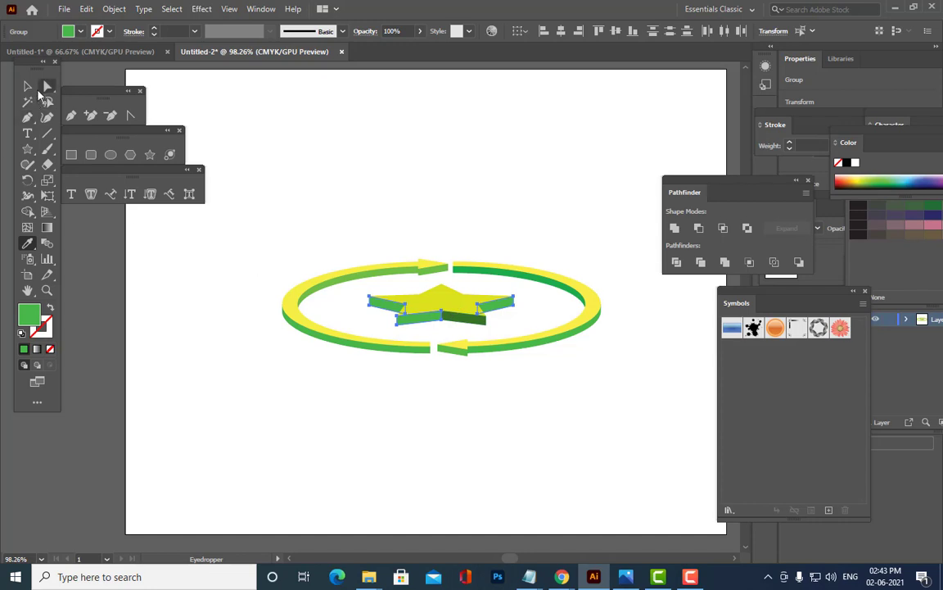
click(28, 85)
click(259, 144)
- Recolour the remaining dark side face under the star's lower-right leg with the ring's sampled green
click(467, 320)
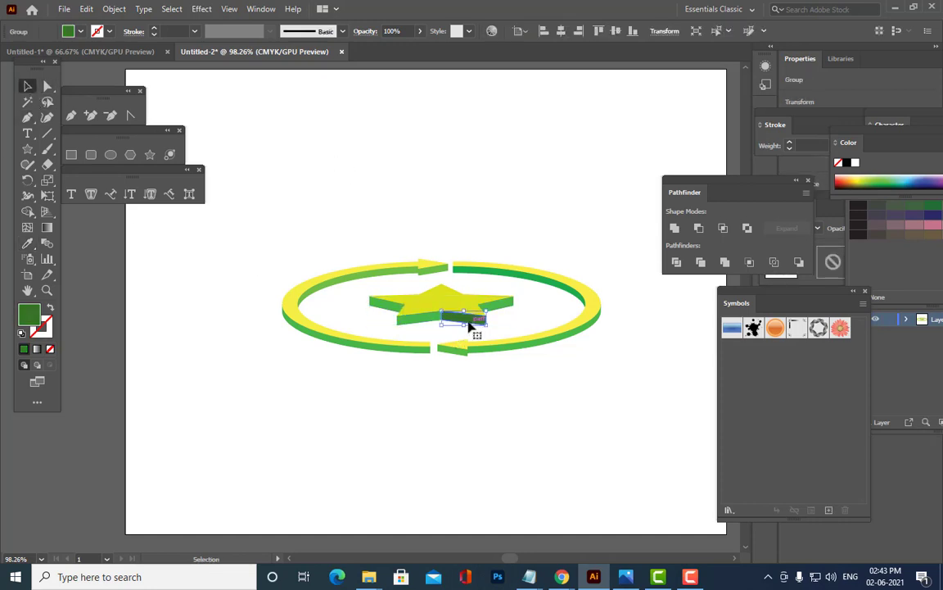
click(27, 243)
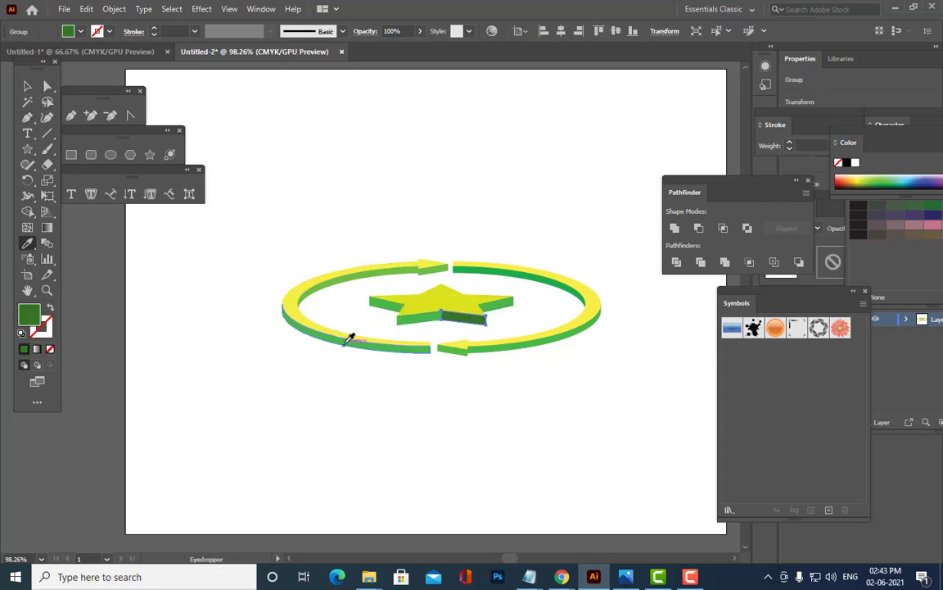
click(348, 338)
click(27, 85)
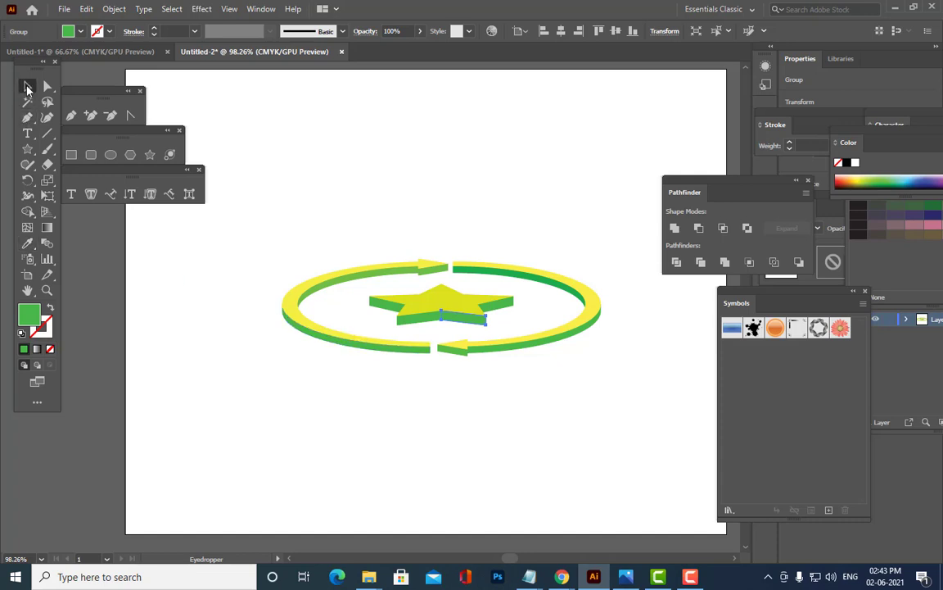
click(403, 154)
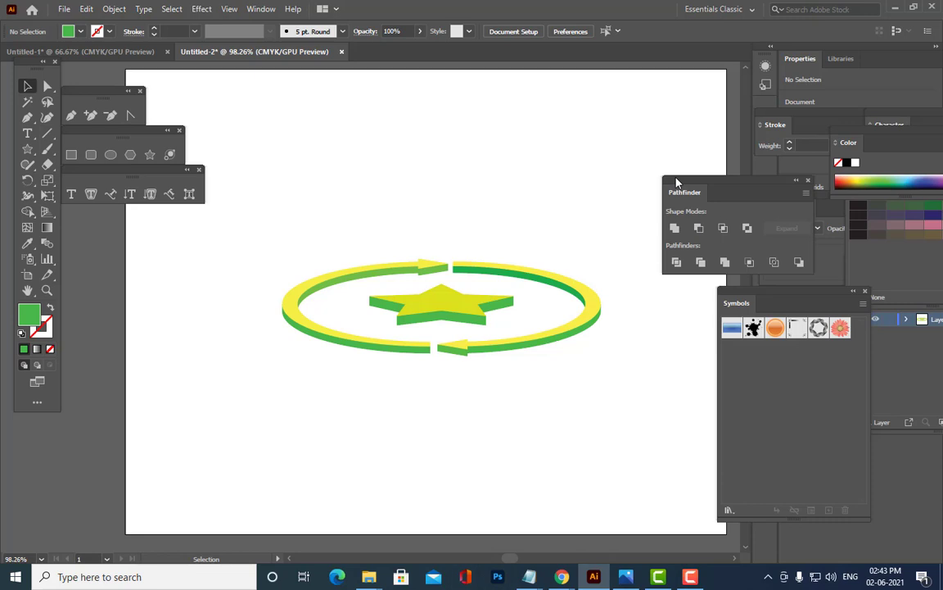
- Draw a large green circle and centre it over the star and ring
click(110, 154)
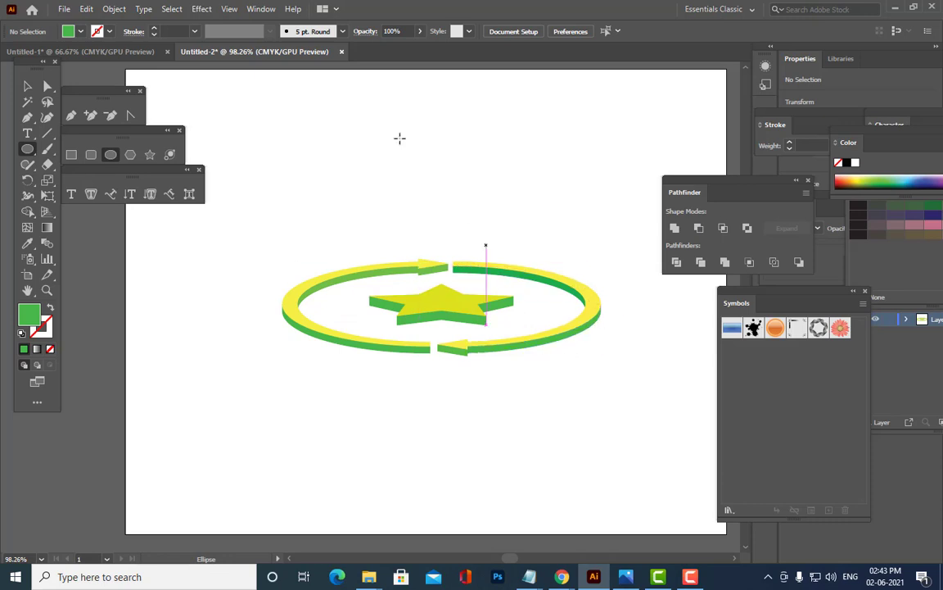
drag(320, 102, 518, 251)
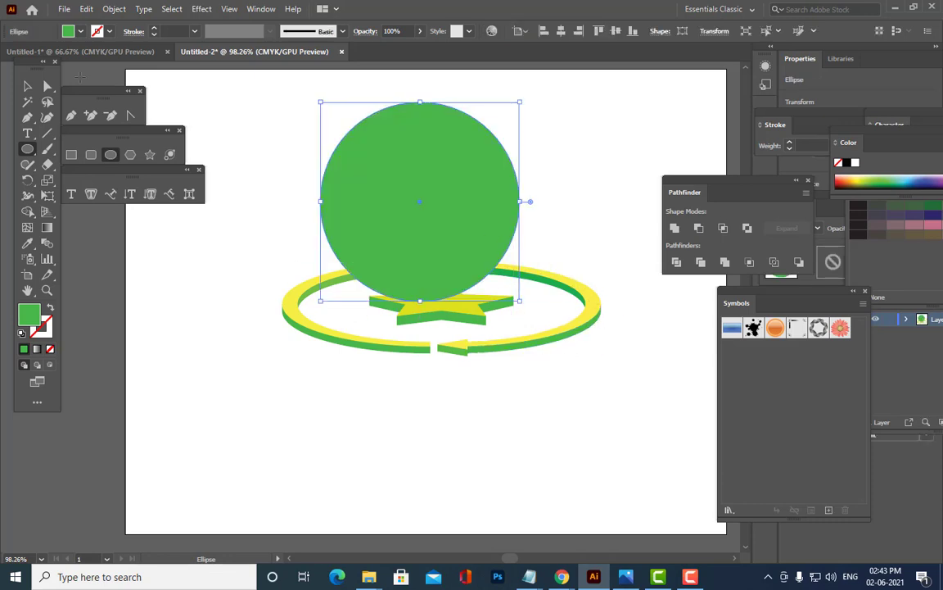
click(27, 85)
drag(450, 171, 466, 258)
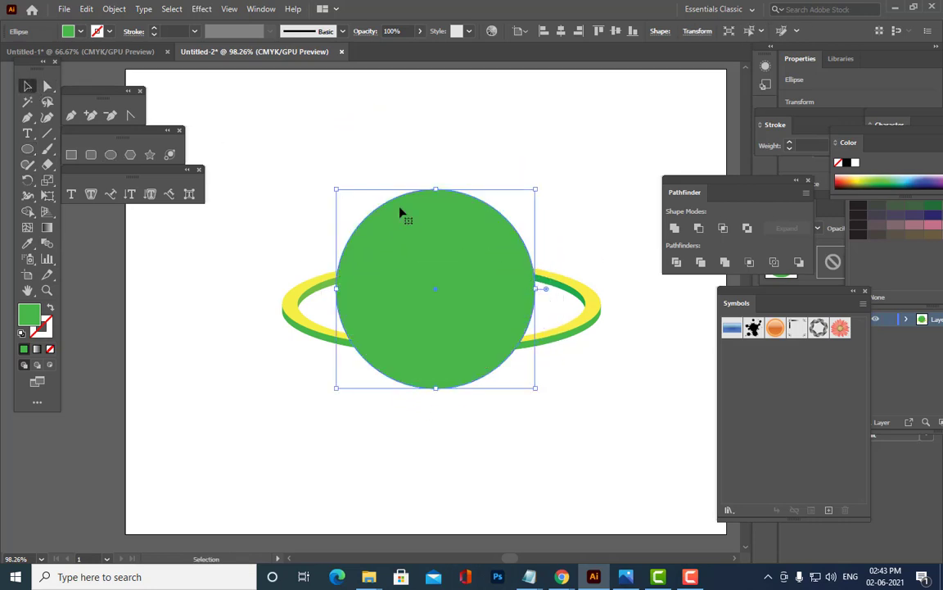
- Start a 3D Rotate effect on the green circle with all three rotation angles set to 0°
click(201, 9)
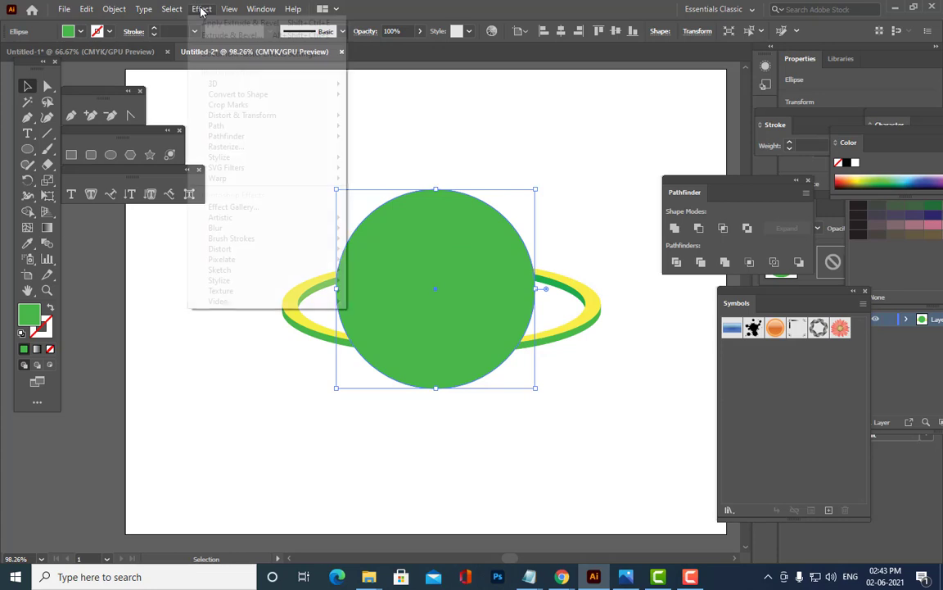
mouse_move(296, 85)
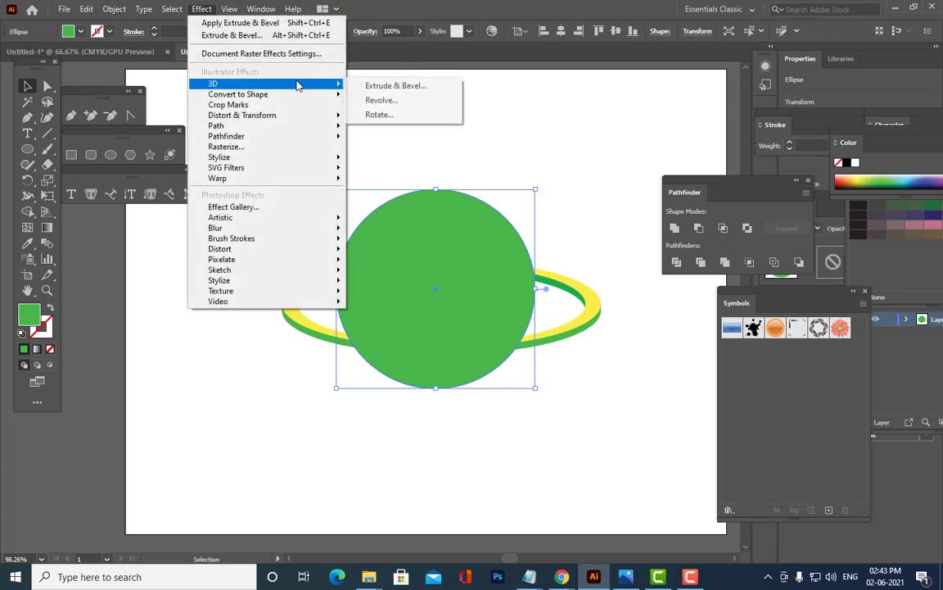
click(409, 114)
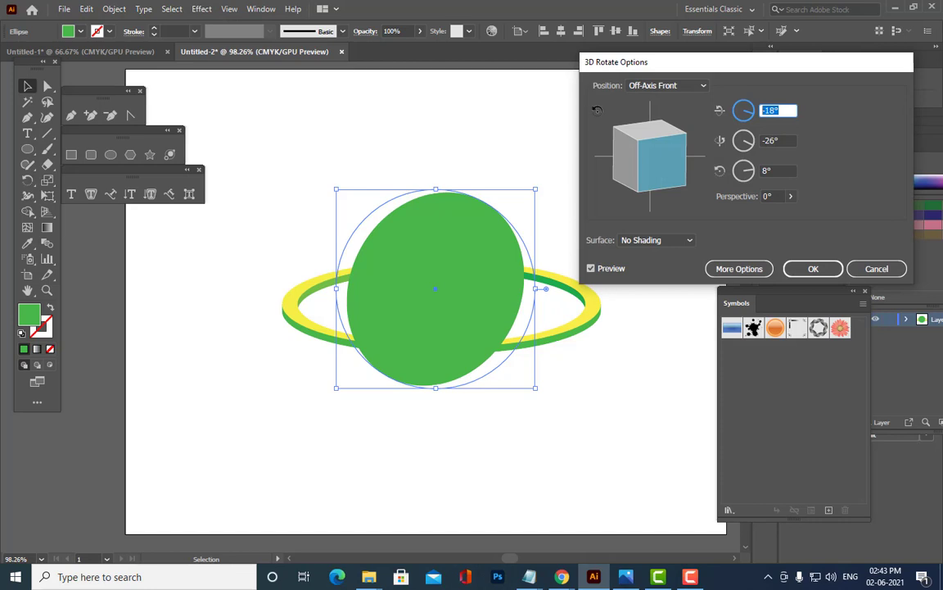
text(0)
key(Tab)
text(0)
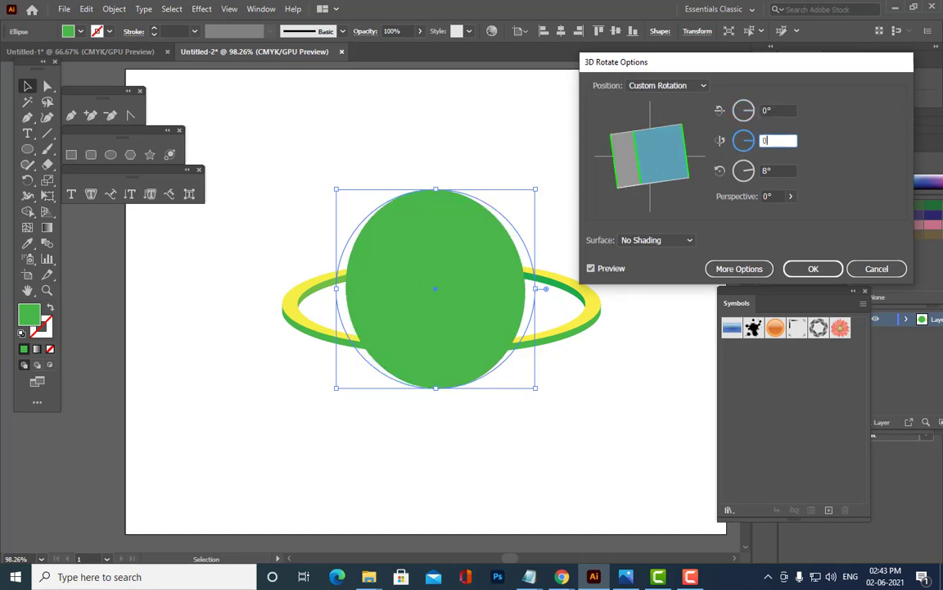
key(Tab)
text(0)
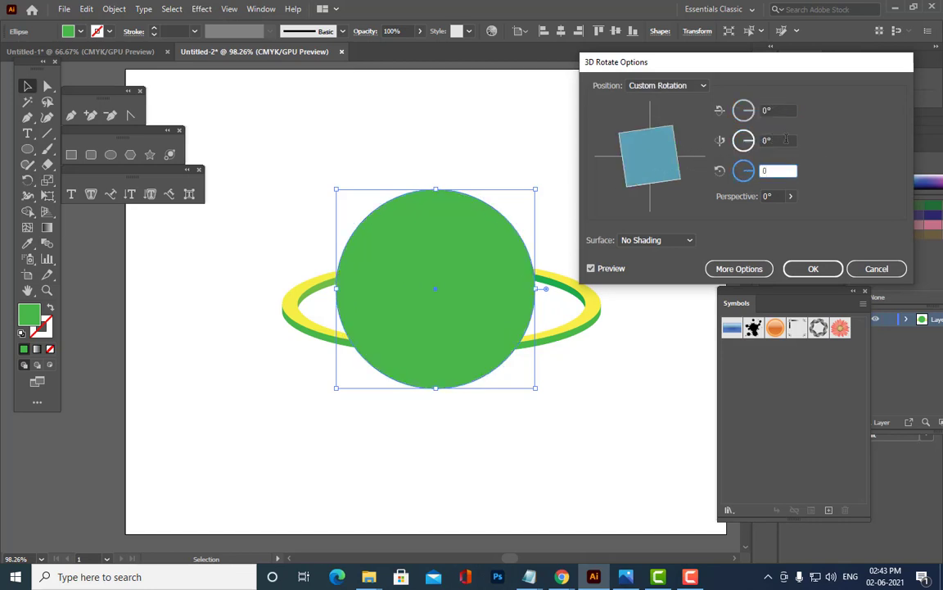
- Set the circle's X-axis rotation to 75° and apply the 3D Rotate effect
click(774, 140)
click(763, 110)
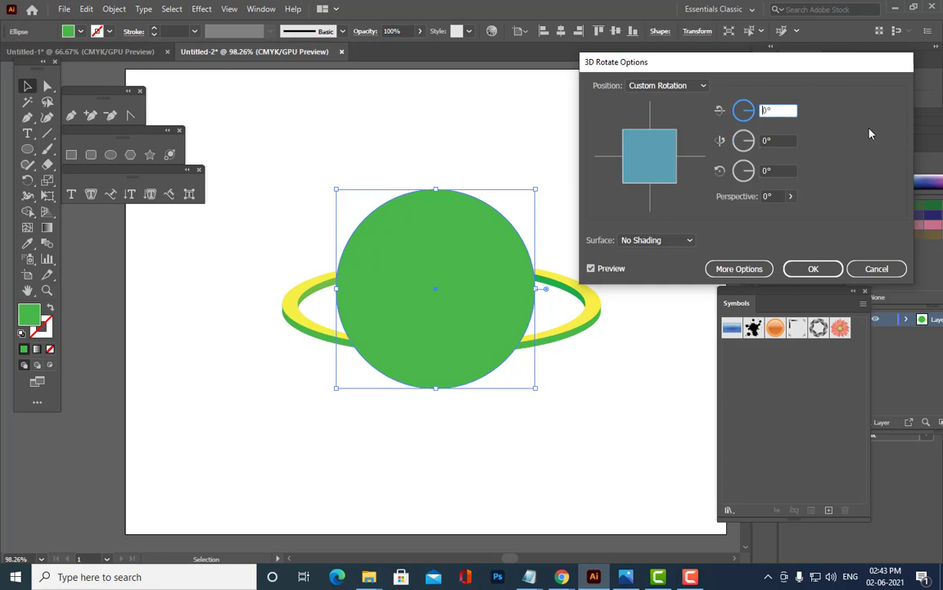
text(25)
key(Return)
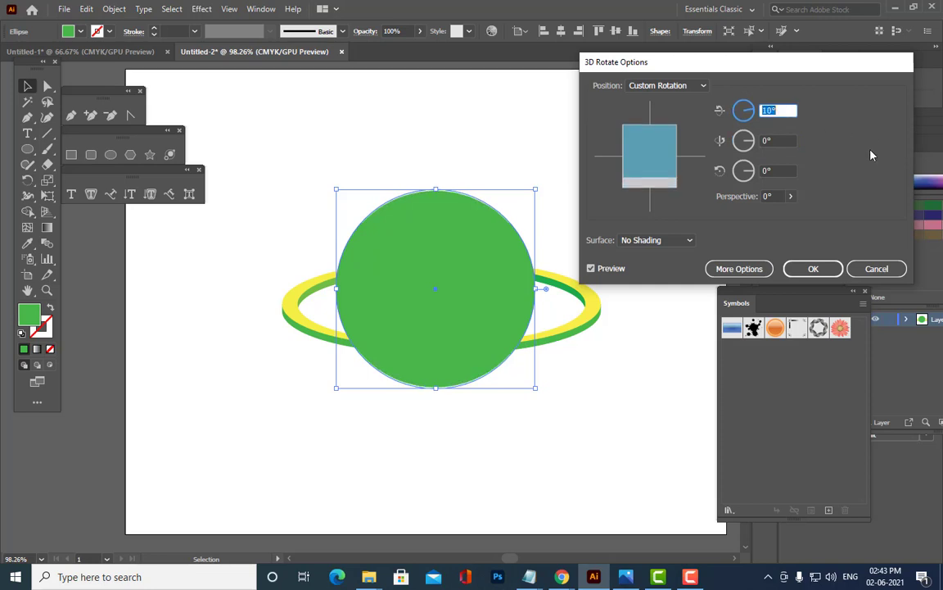
key(Up)
key(Up)
key(Up)
key(Up)
key(Up)
key(Up)
key(Up)
key(Up)
key(Up)
key(Up)
key(Up)
key(Up)
key(Up)
key(Up)
key(Up)
key(Up)
key(Up)
key(Up)
key(Up)
key(Up)
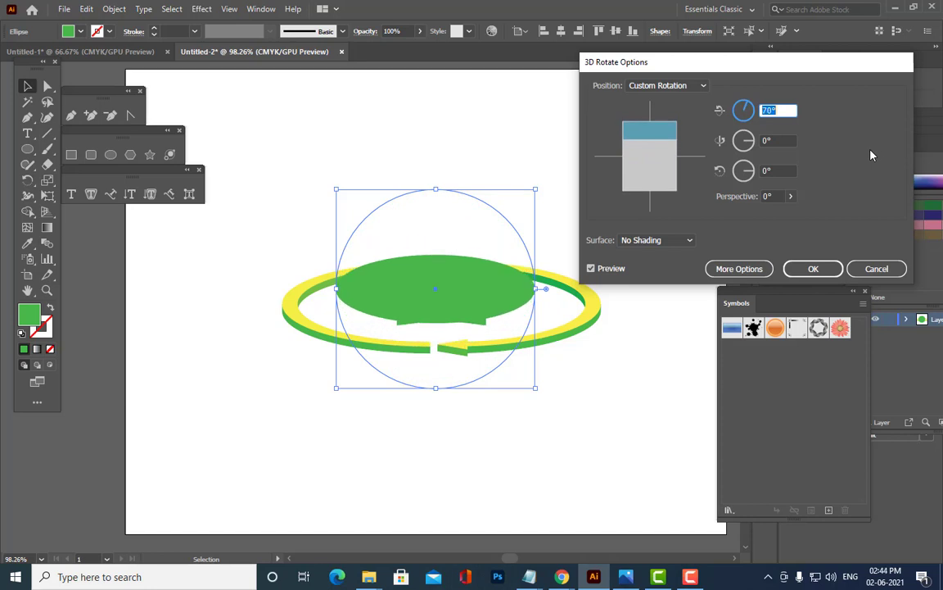
key(Up)
key(Up)
key(Up)
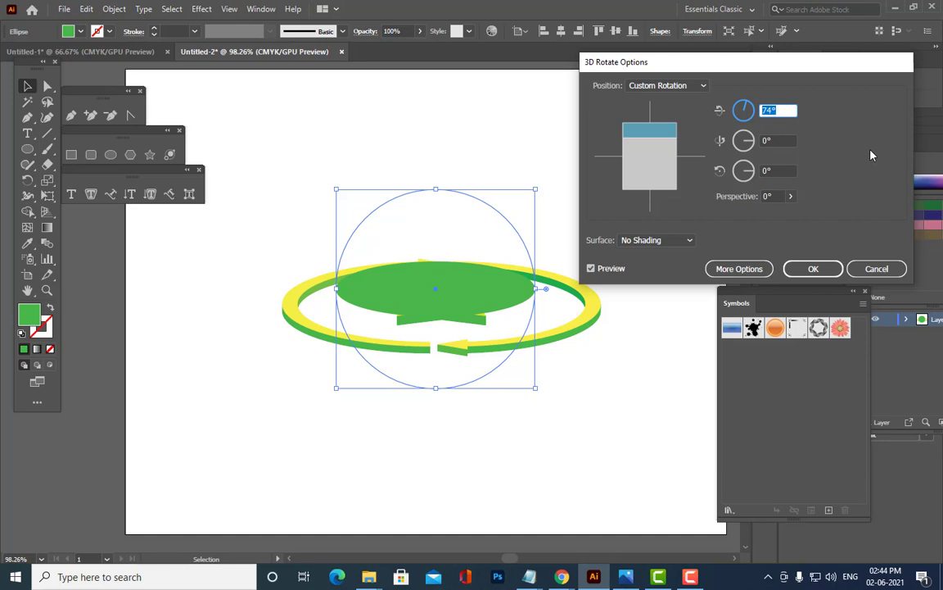
key(Up)
click(816, 274)
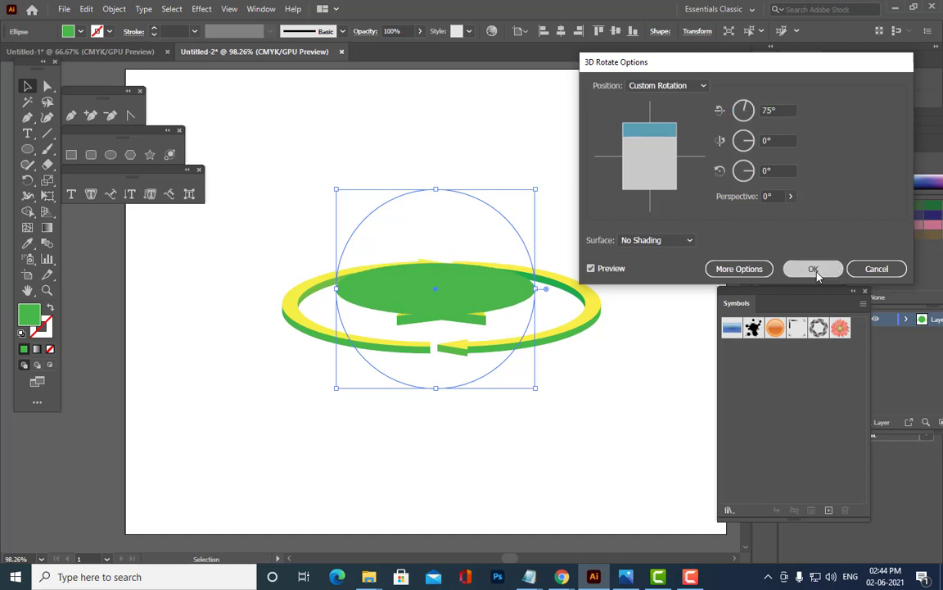
- Expand the appearance of the 3D-rotated circle
click(114, 9)
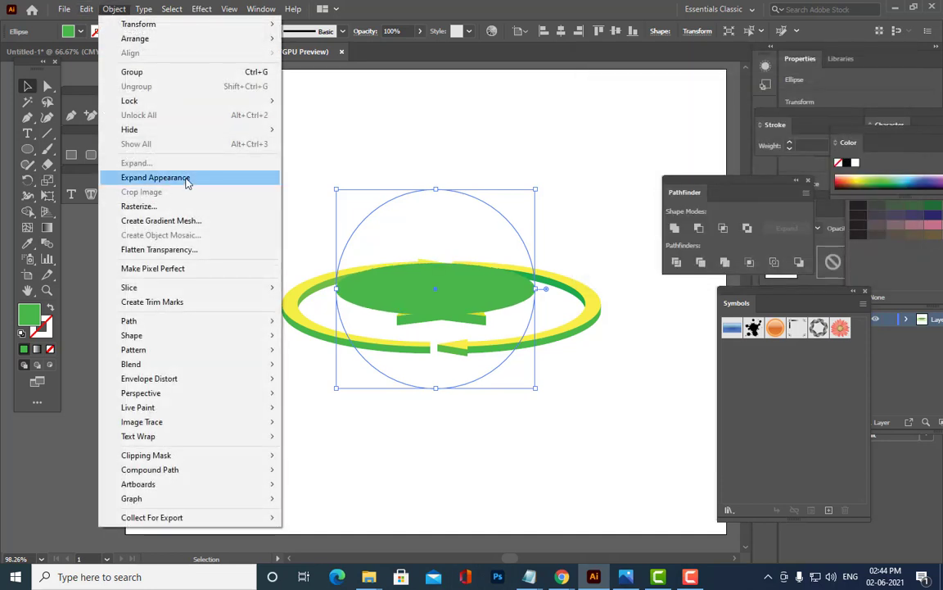
click(187, 180)
click(490, 211)
- Try to fill the expanded ellipse with red, and undo the fill
click(465, 289)
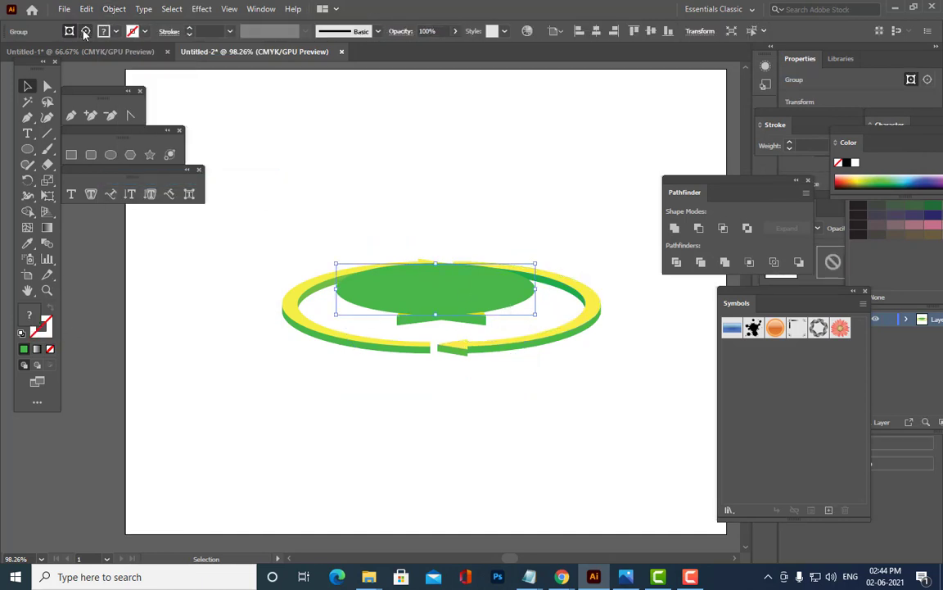
click(103, 31)
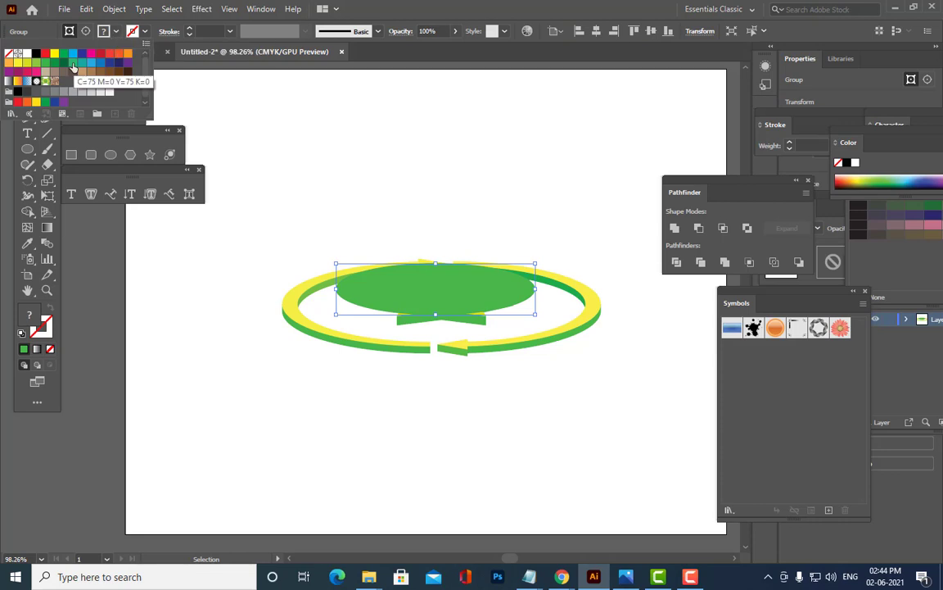
click(46, 53)
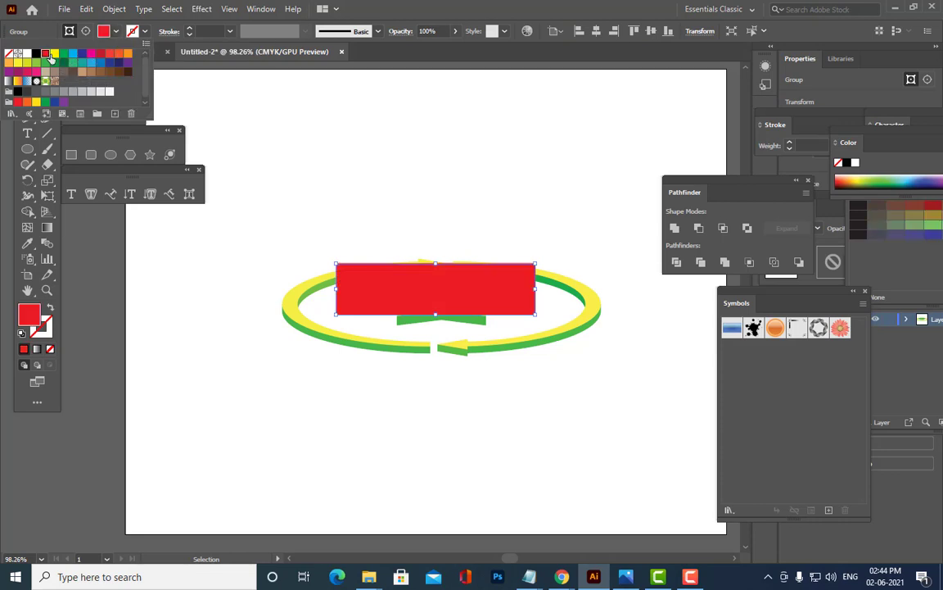
key(ctrl+z)
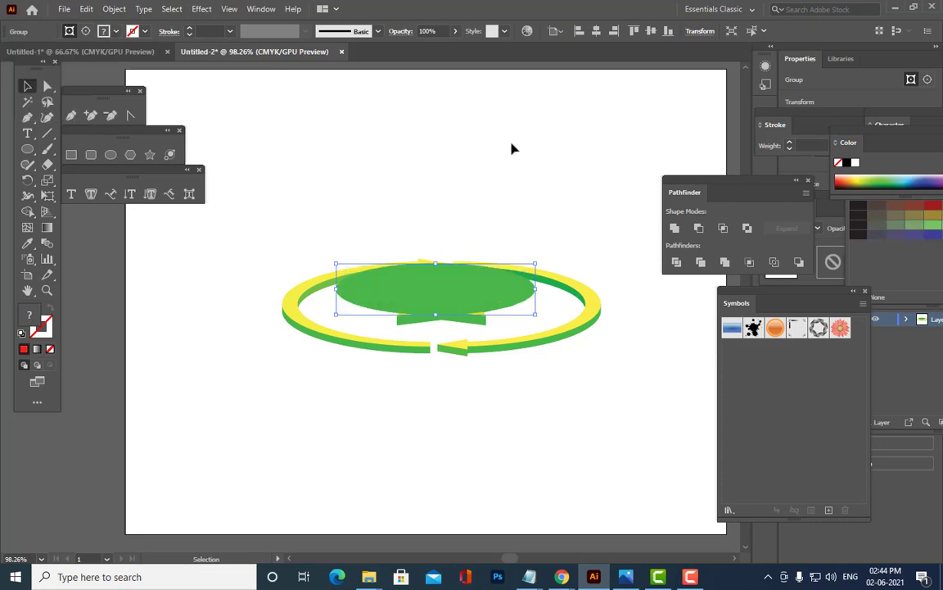
click(508, 148)
click(463, 288)
click(114, 8)
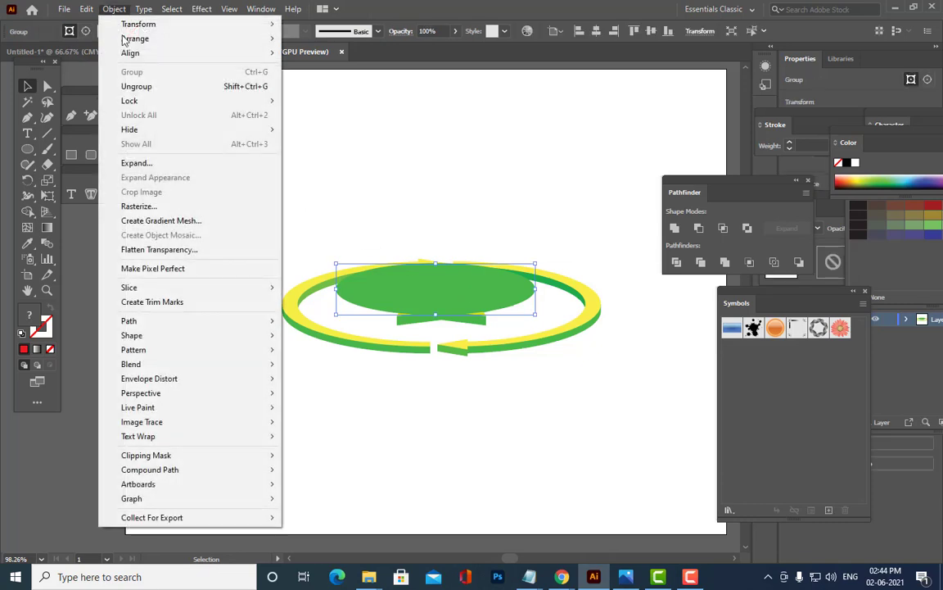
click(505, 201)
click(505, 202)
click(446, 307)
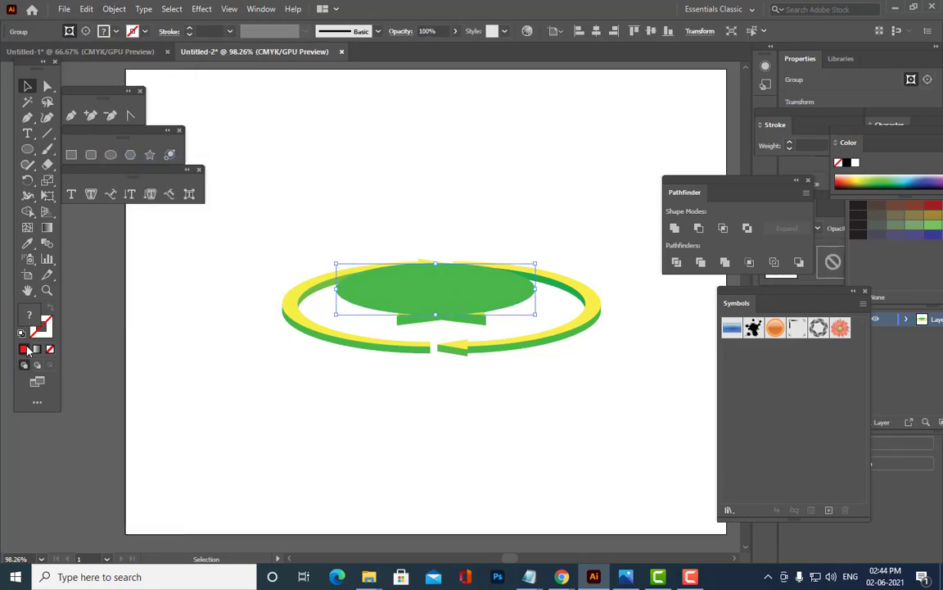
click(437, 171)
click(447, 291)
click(114, 8)
click(137, 162)
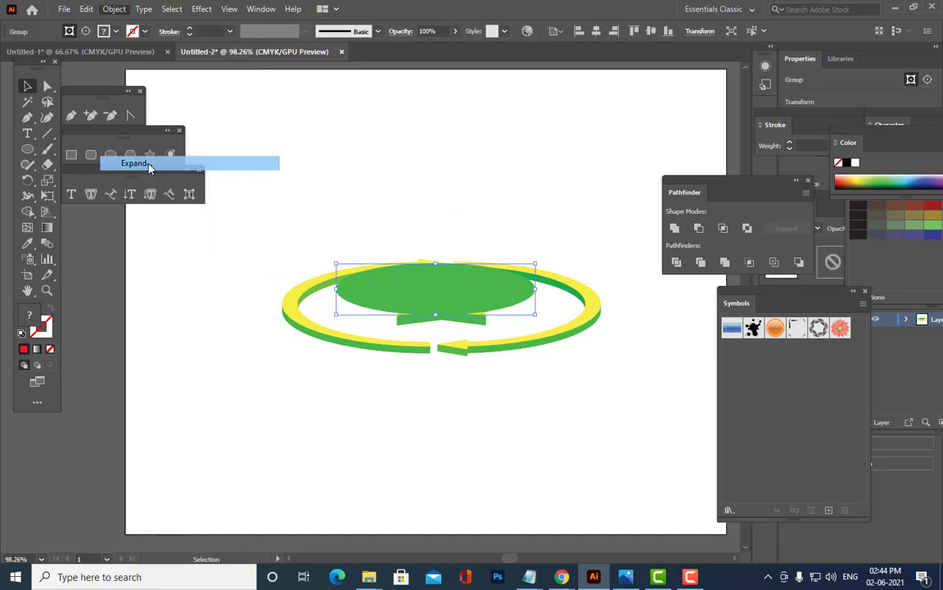
click(480, 235)
- Ungroup the expanded ellipse and move it to the empty area above the ring
right_click(455, 292)
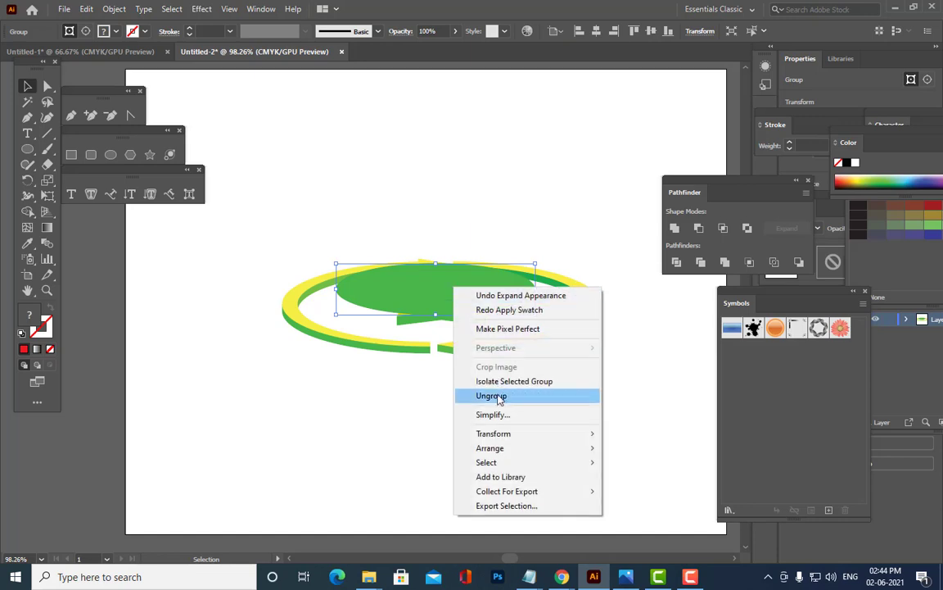
click(497, 395)
drag(458, 257, 424, 150)
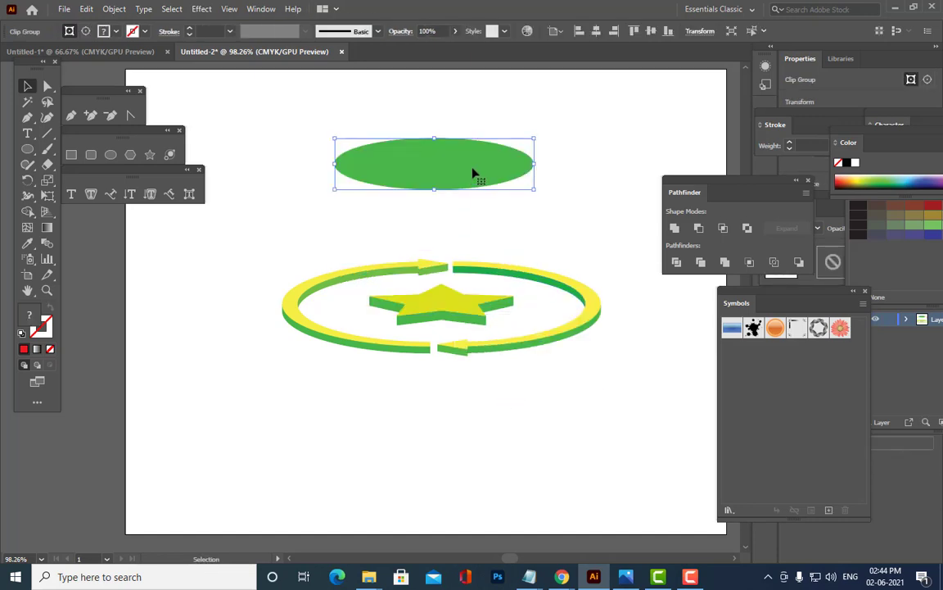
- Try to recolour the clipped ellipse from the colour spectrum, and undo the change
click(840, 180)
key(ctrl+z)
click(587, 144)
- Release the clipping mask on the green ellipse above the ring
right_click(447, 169)
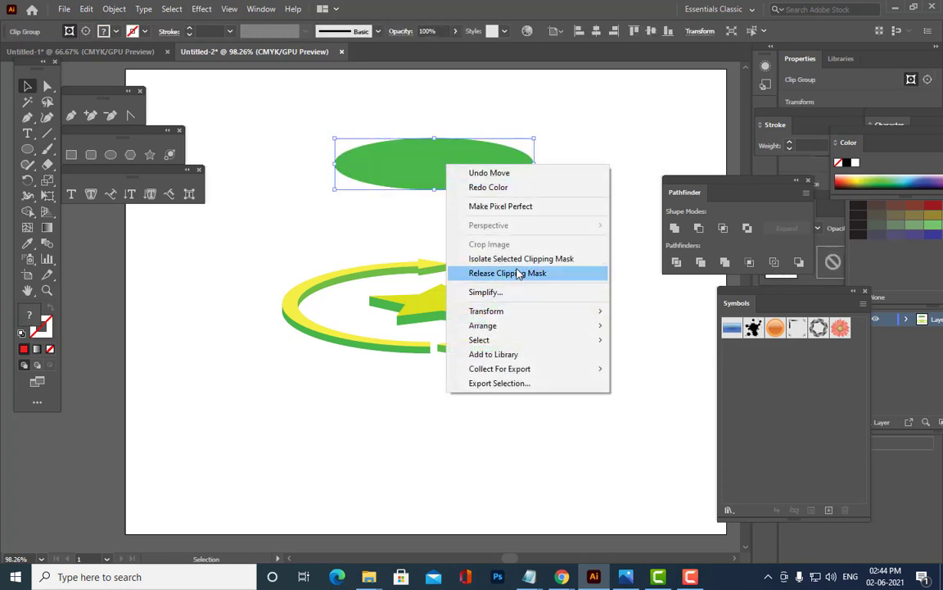
click(523, 273)
click(554, 202)
- Fill the released ellipse with dark red and move it over the star inside the ring
click(457, 166)
mouse_move(457, 166)
mouse_down()
mouse_move(505, 215)
mouse_move(471, 179)
mouse_up()
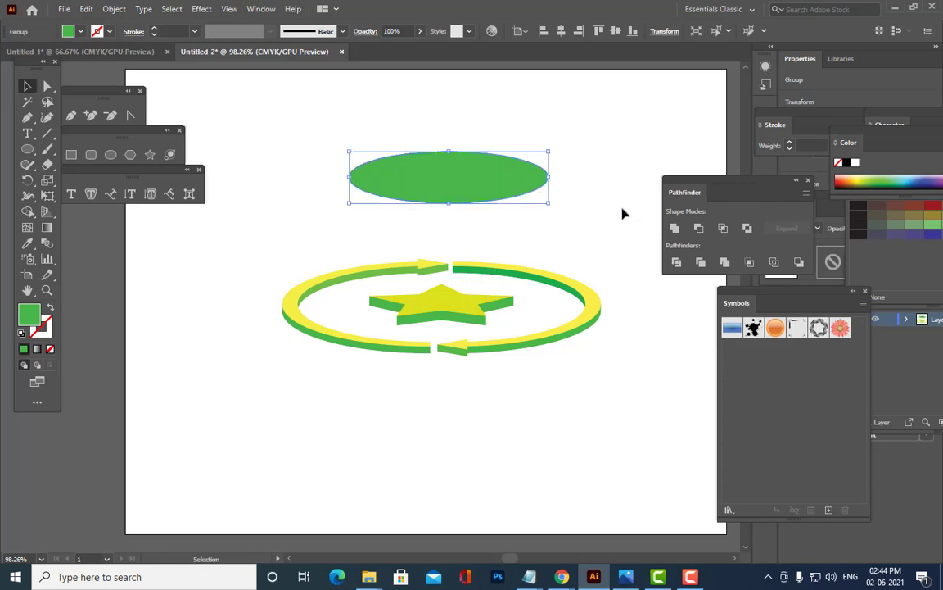
click(840, 179)
drag(476, 181, 468, 308)
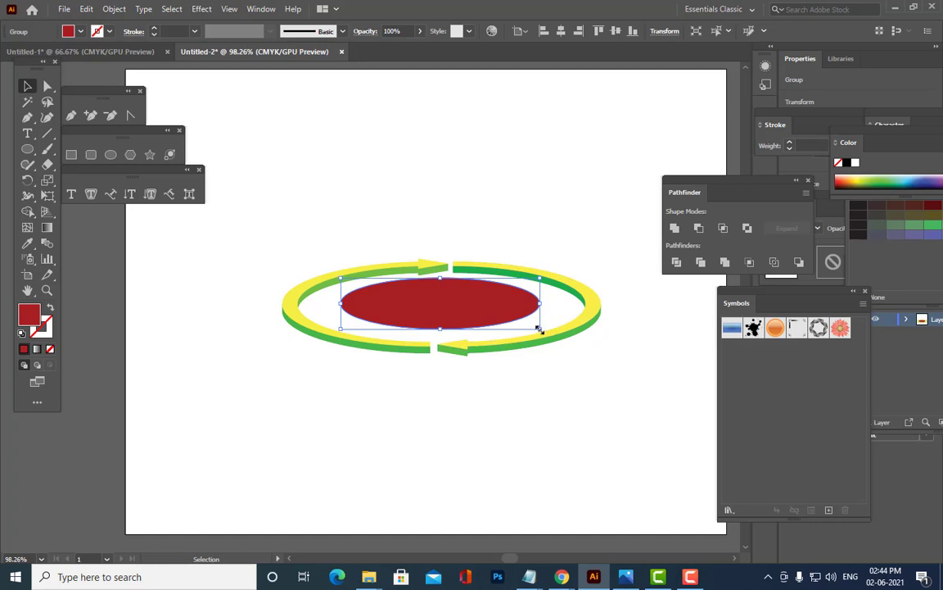
- Enlarge the red ellipse proportionally to the ring's inner edge and nudge it upward into the centre of the ring
drag(539, 329, 586, 344)
drag(502, 289, 505, 298)
key(Up)
key(Up)
key(Up)
key(Up)
key(Up)
key(Up)
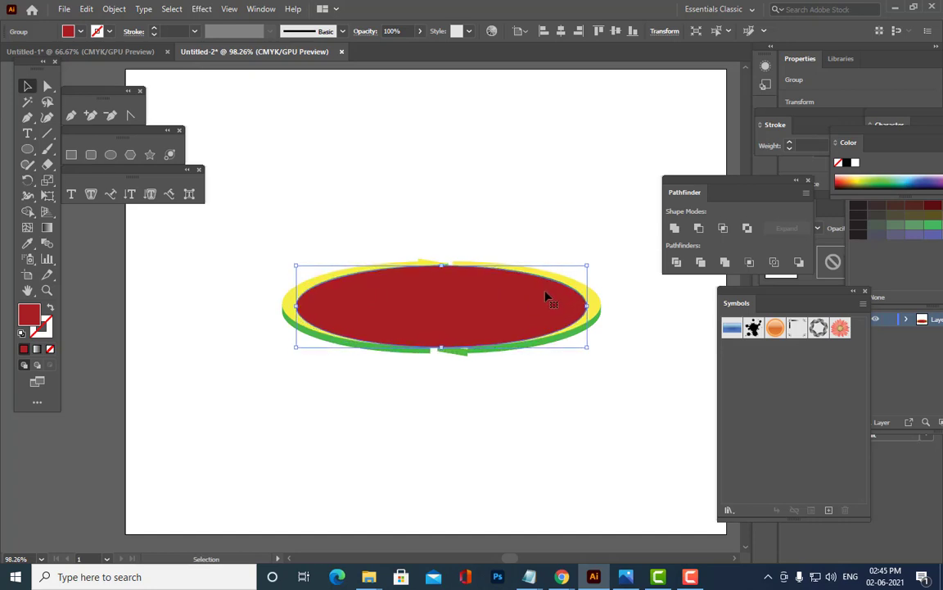
- Send the red ellipse to the back, behind the star and the arrow ring
right_click(548, 294)
mouse_move(611, 453)
click(778, 483)
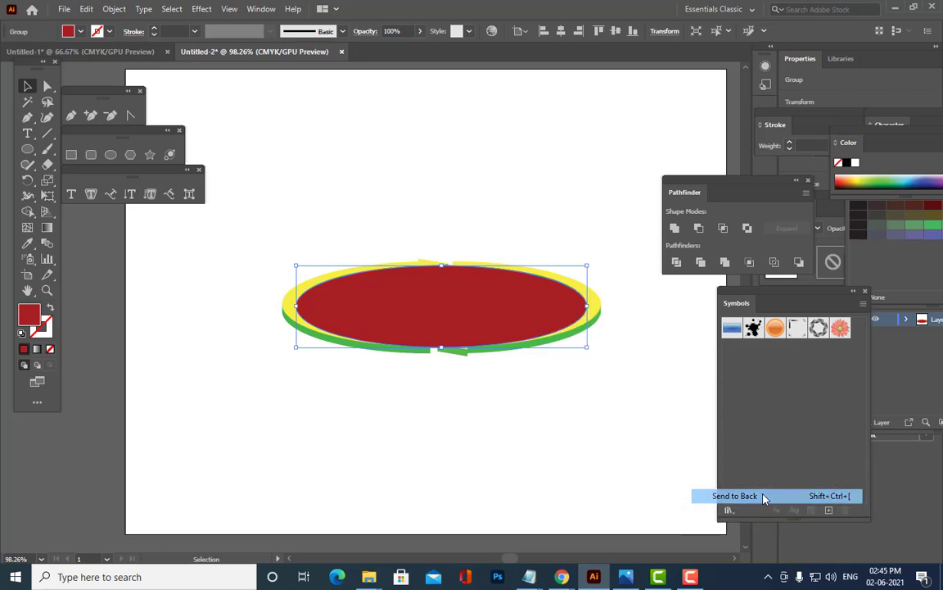
click(649, 395)
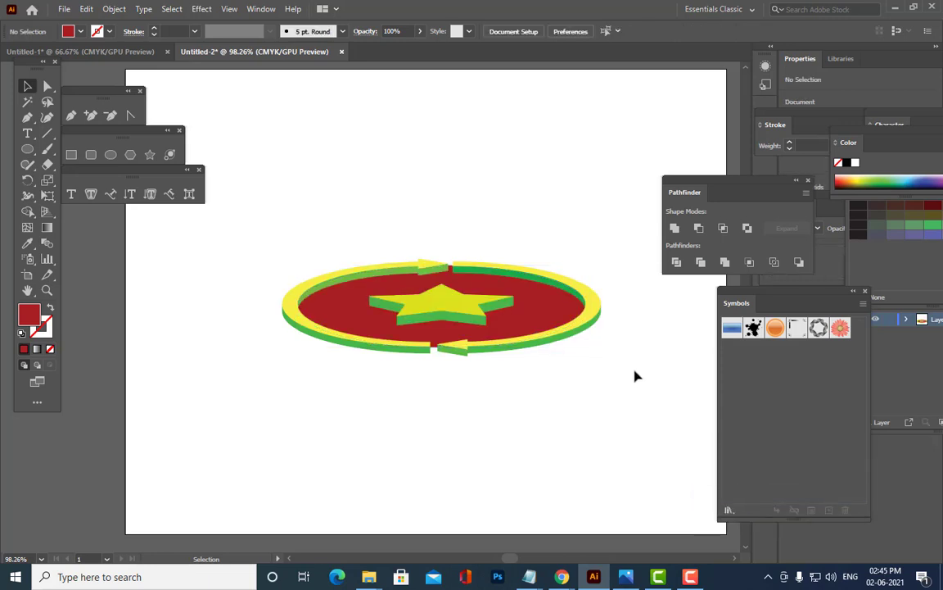
- Enlarge the red ellipse slightly so its edge lies beneath the ring, and stretch its lower edge a little downward
click(543, 311)
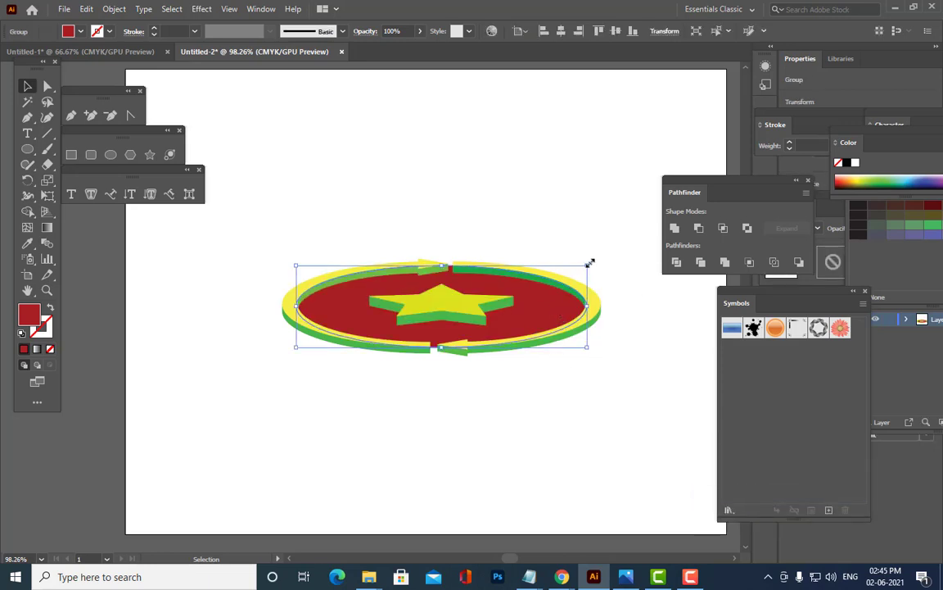
drag(590, 263, 594, 261)
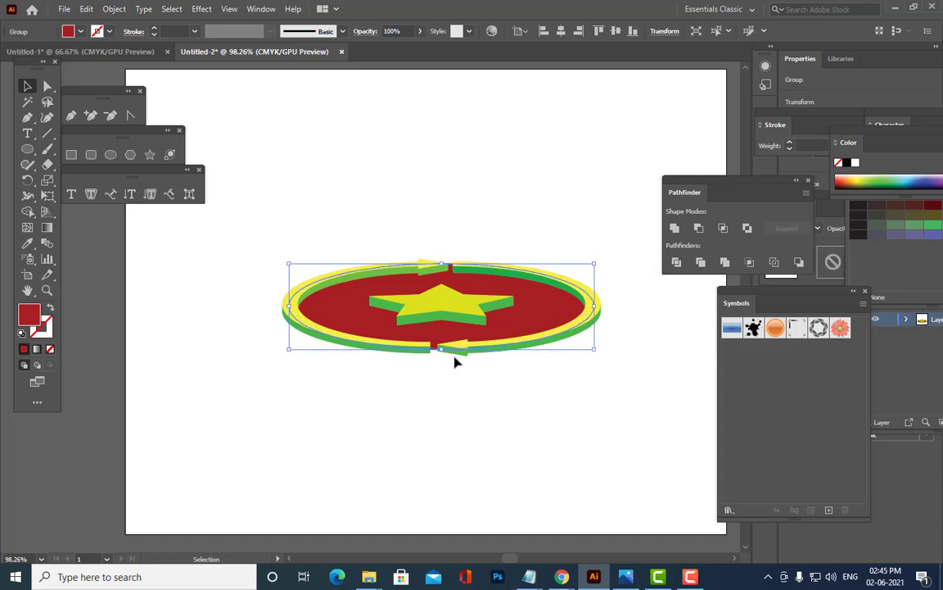
drag(442, 350, 442, 352)
click(548, 207)
- Lower the red ellipse's top edge and raise its bottom edge so the gaps between the ring's arrows stay clear of red
click(485, 278)
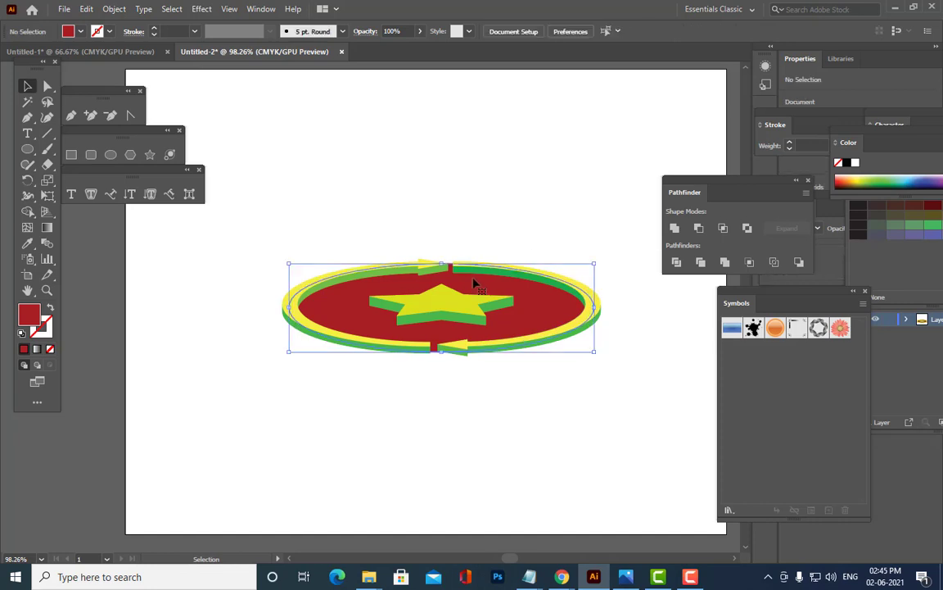
drag(442, 263, 443, 272)
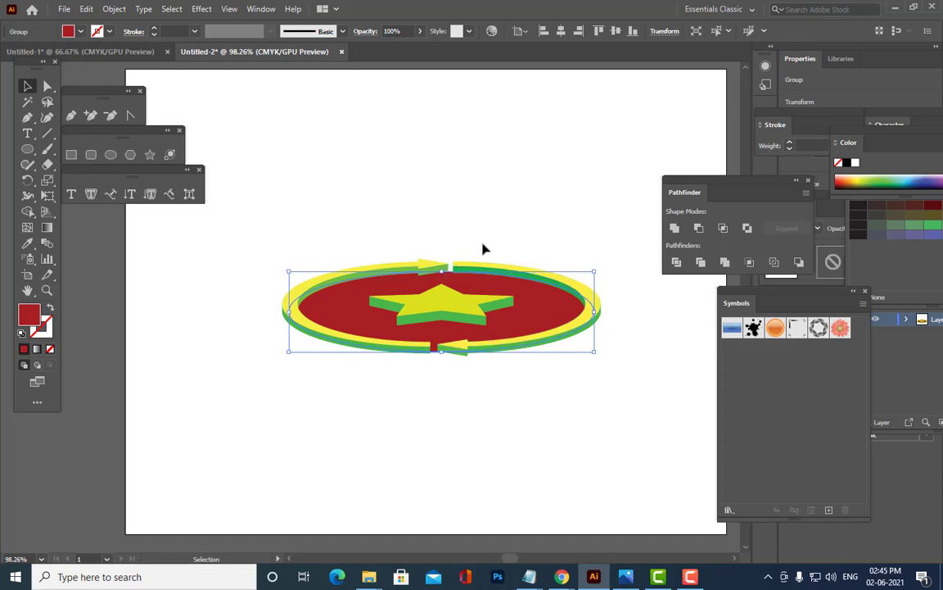
click(483, 248)
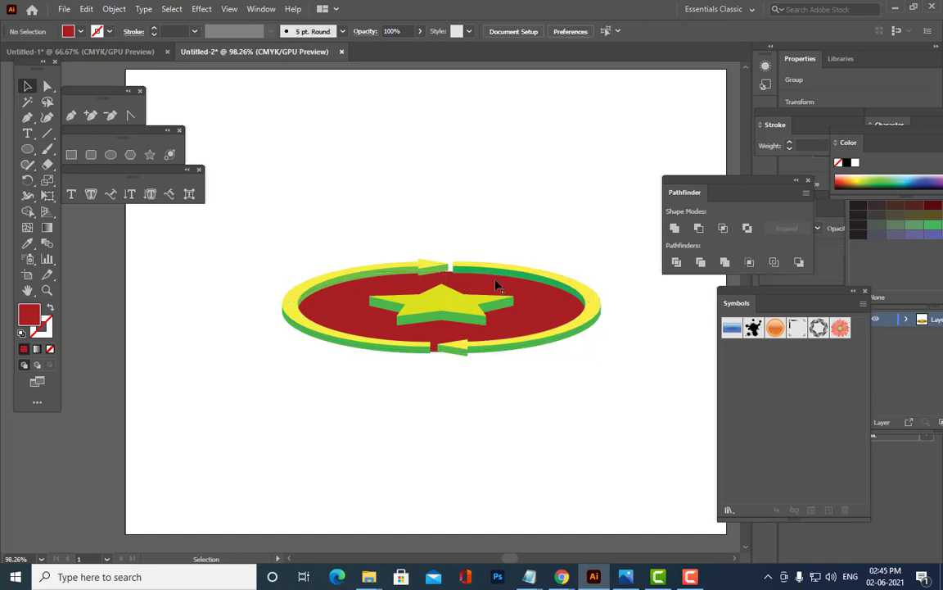
click(506, 328)
drag(442, 351, 443, 344)
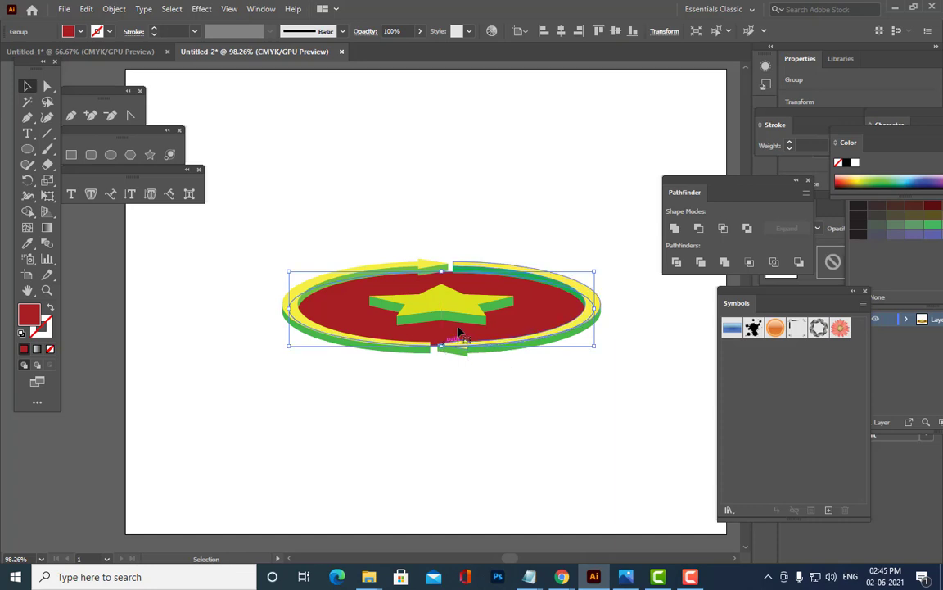
click(571, 218)
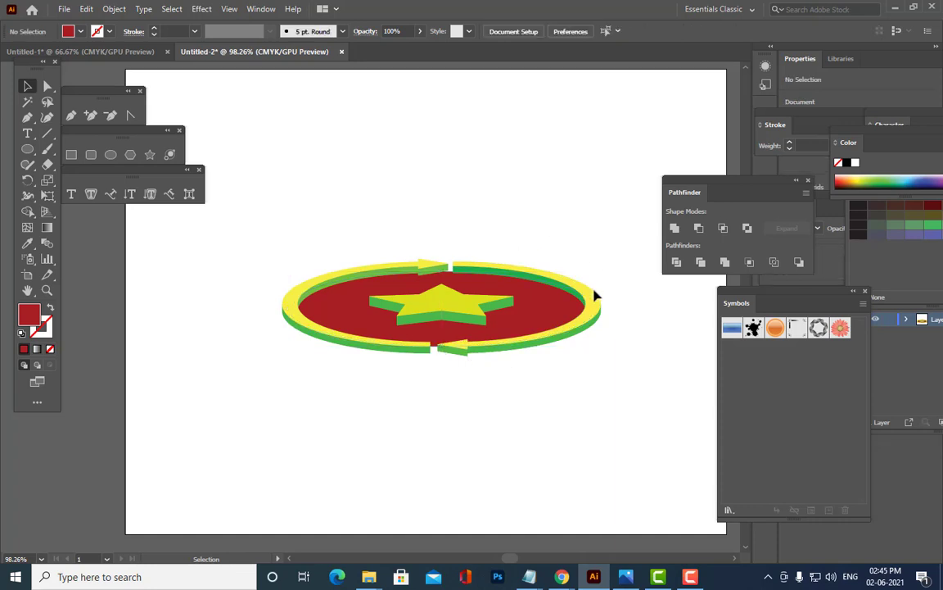
click(539, 302)
click(596, 202)
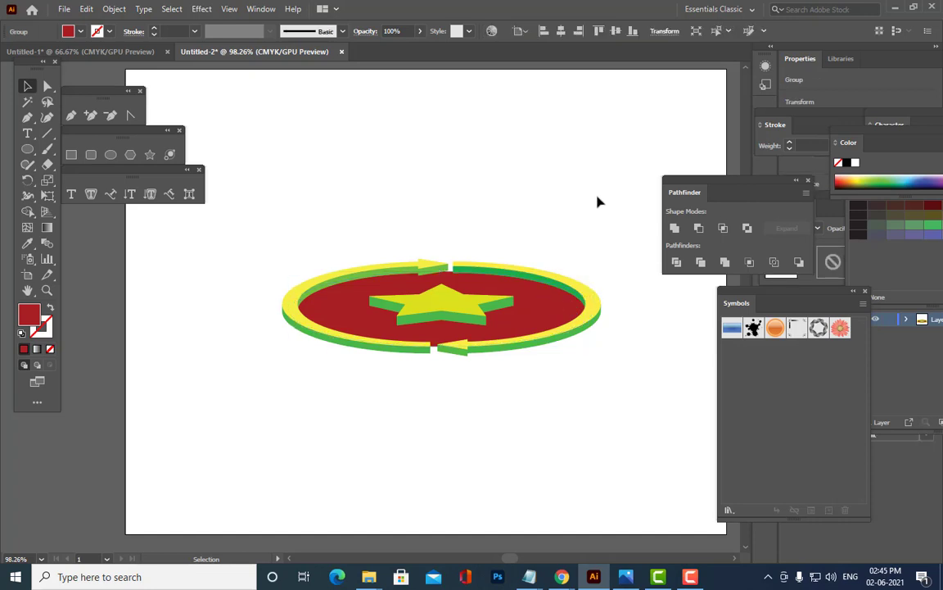
key(ctrl+equal)
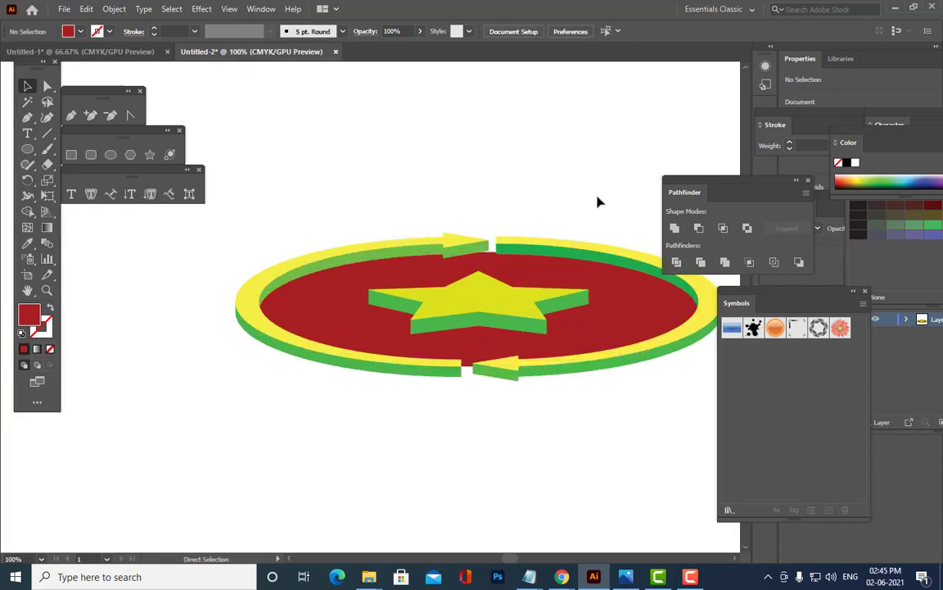
- Fill the dark red ellipse behind the star with a linear white-to-black gradient
key(ctrl+equal)
key(ctrl+minus)
click(610, 300)
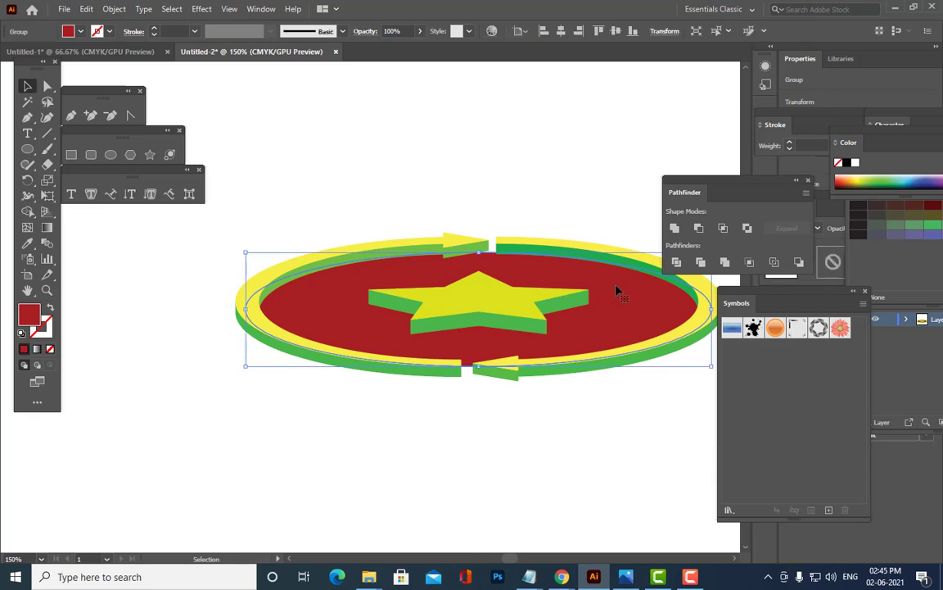
drag(698, 184, 804, 176)
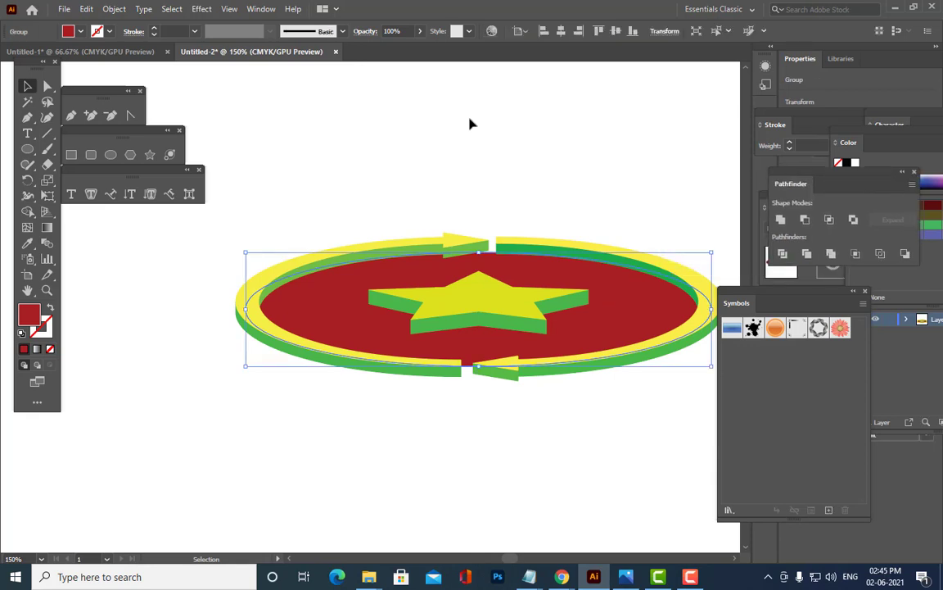
click(429, 131)
click(653, 317)
click(262, 9)
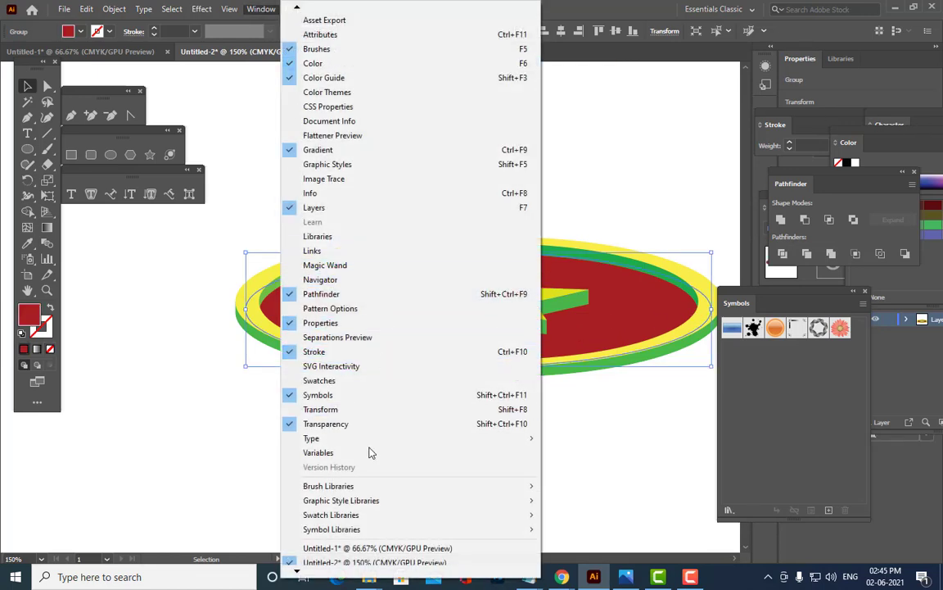
click(377, 158)
drag(860, 253, 683, 140)
click(695, 270)
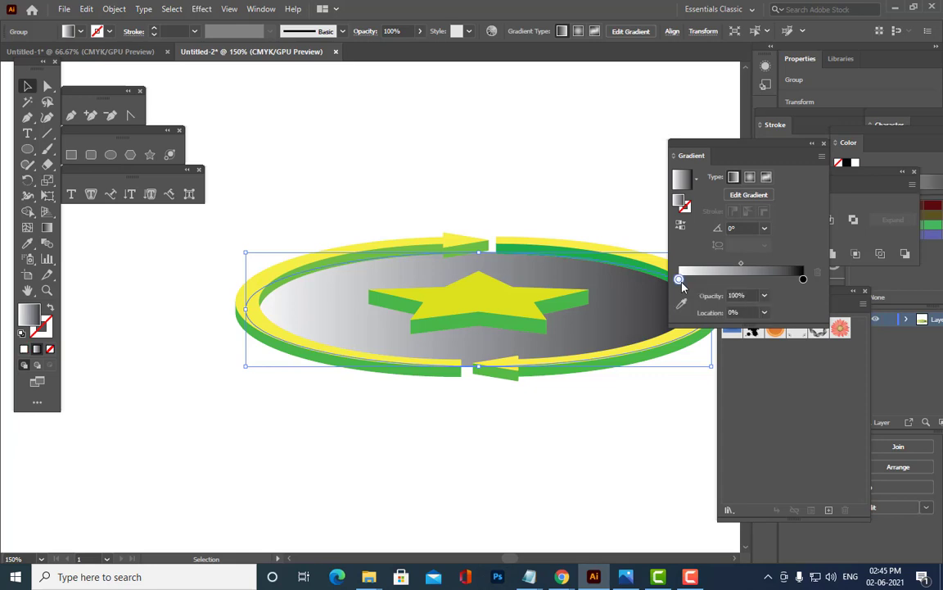
- Set the ellipse gradient's start colour to red and its end colour to light orange
double_click(680, 280)
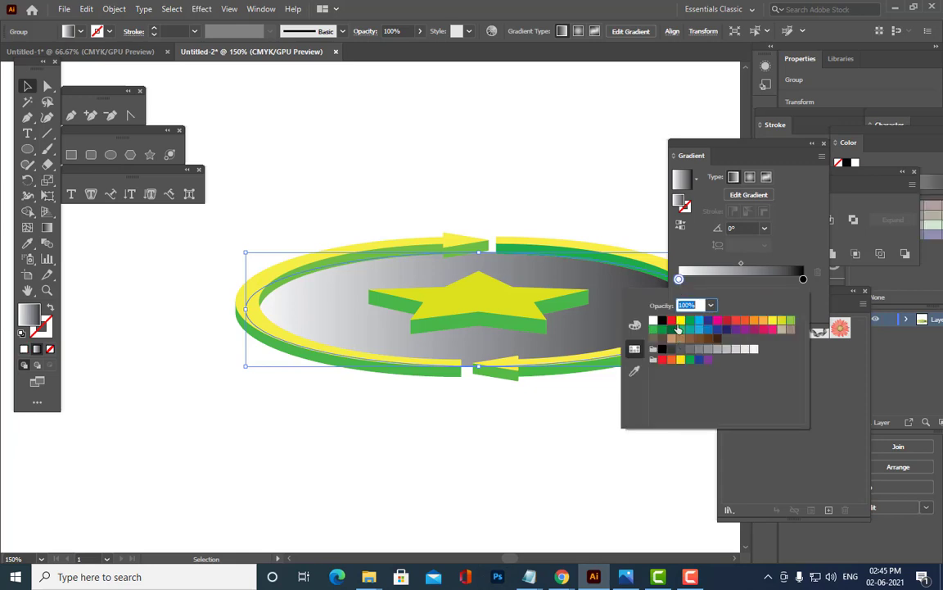
click(671, 320)
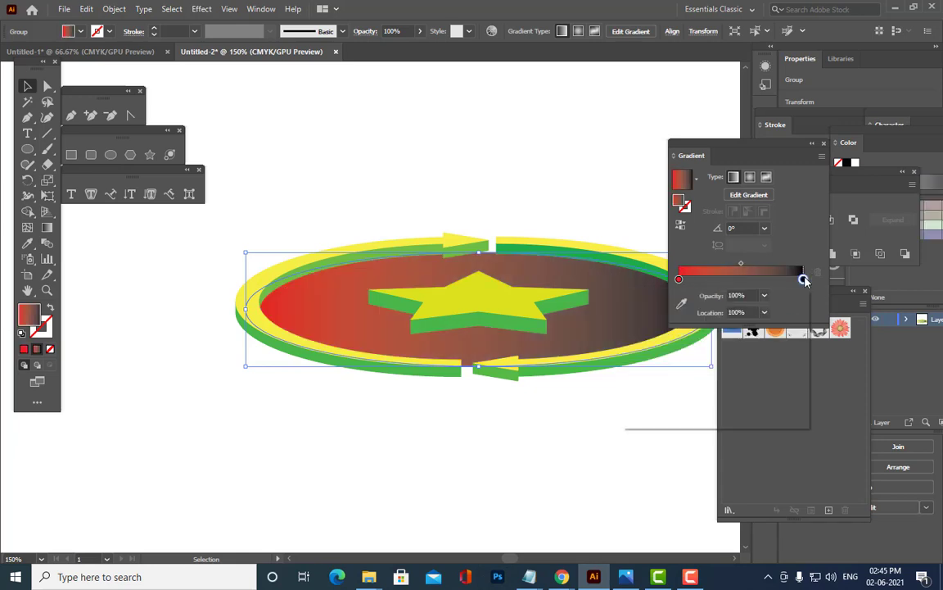
double_click(804, 279)
click(764, 321)
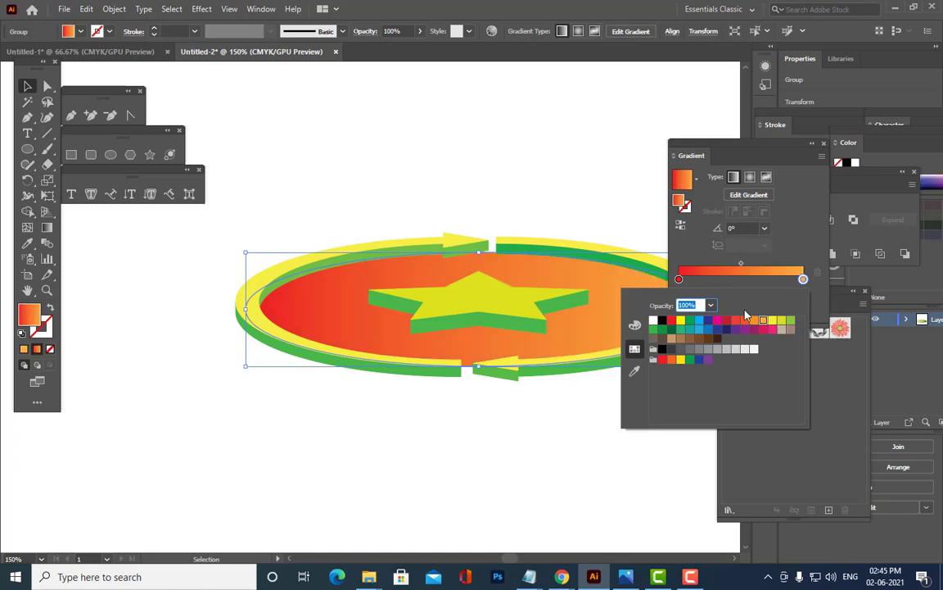
- Change the ellipse's gradient to radial and reverse it so orange lies at the centre and red at the edge
click(751, 181)
click(750, 178)
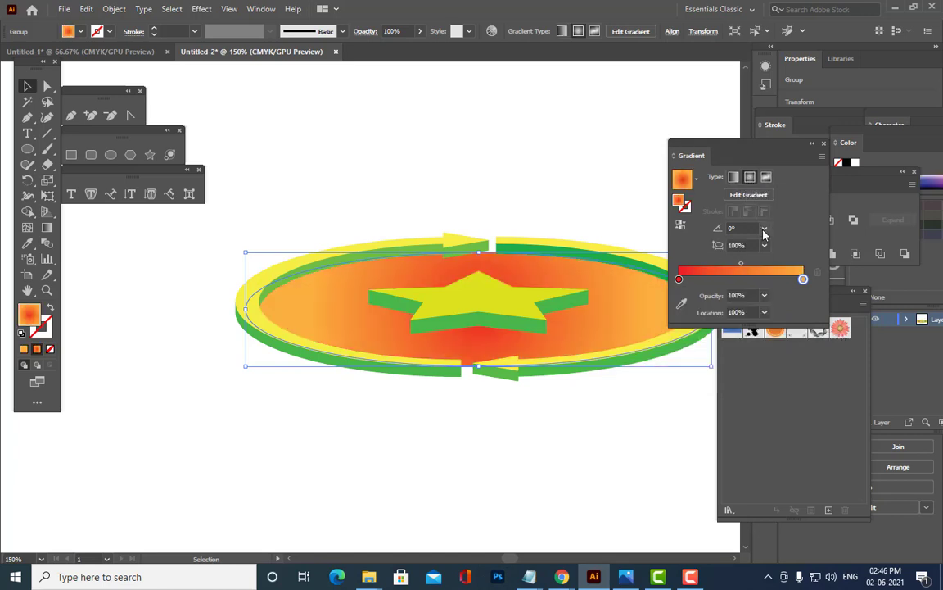
click(681, 224)
click(566, 166)
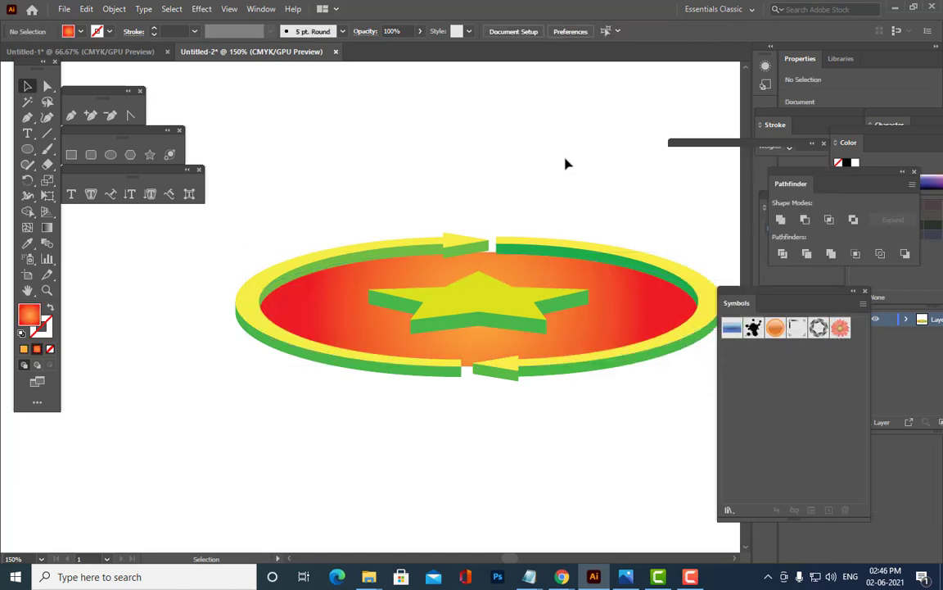
drag(708, 143, 807, 141)
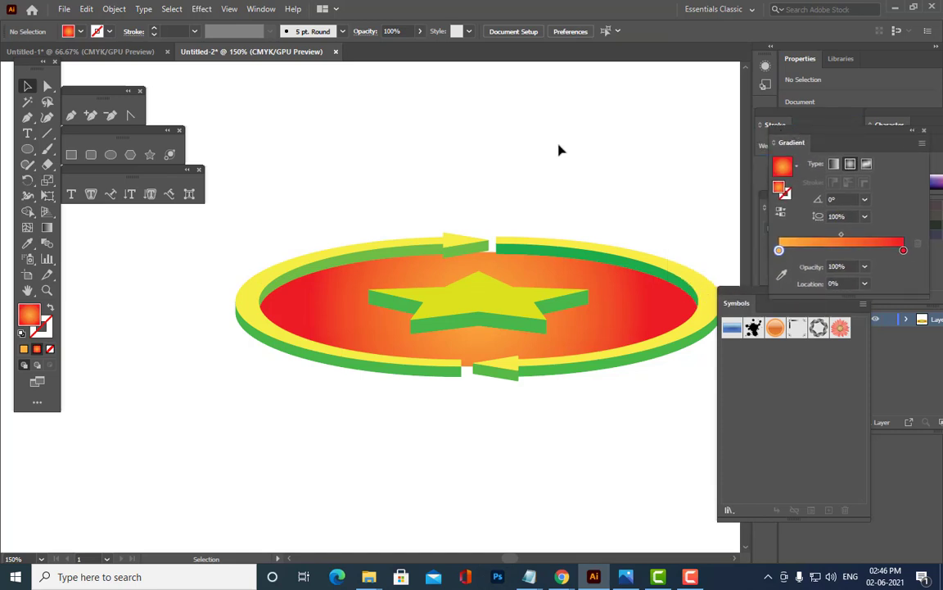
key(ctrl+minus)
key(ctrl+minus)
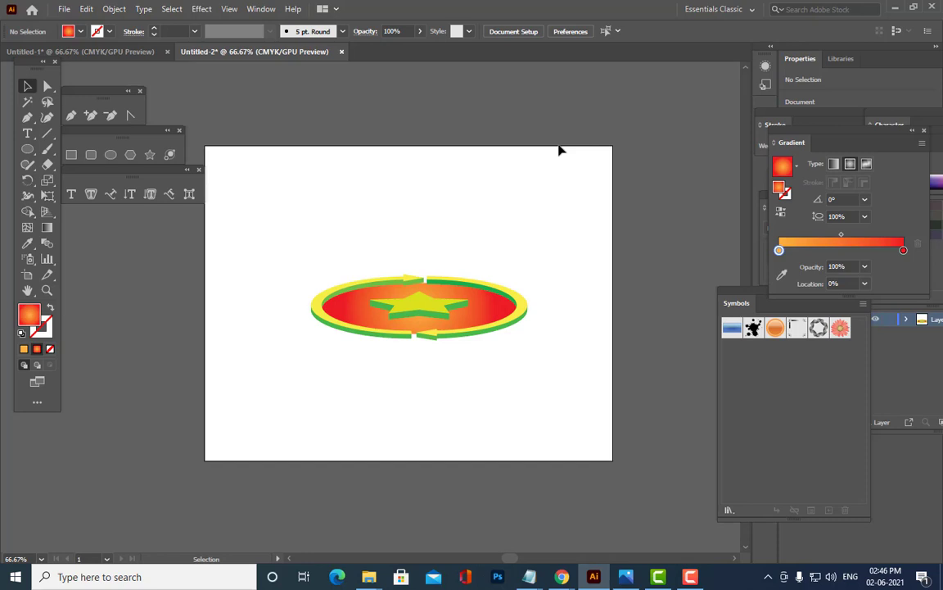
click(201, 9)
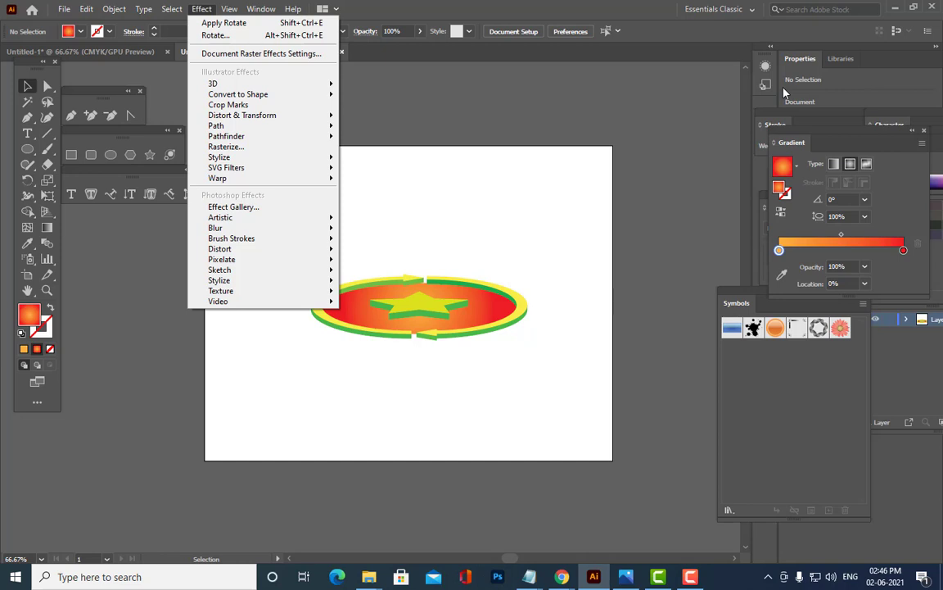
click(480, 181)
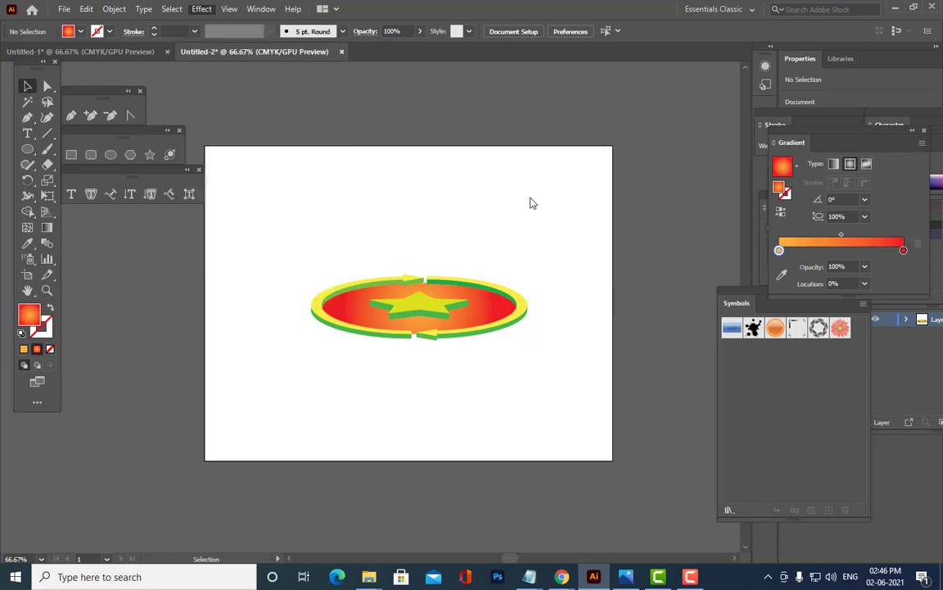
click(352, 308)
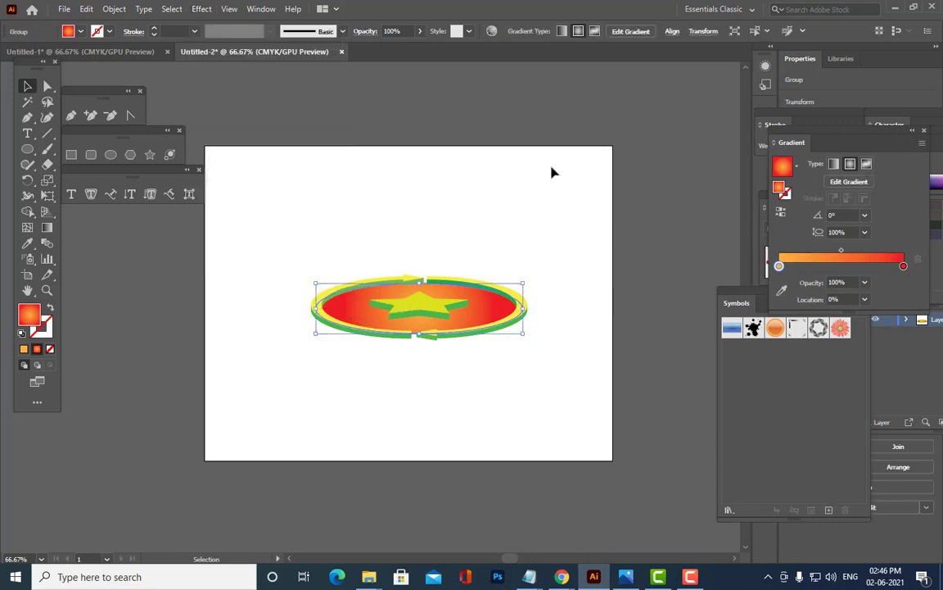
key(g)
click(24, 85)
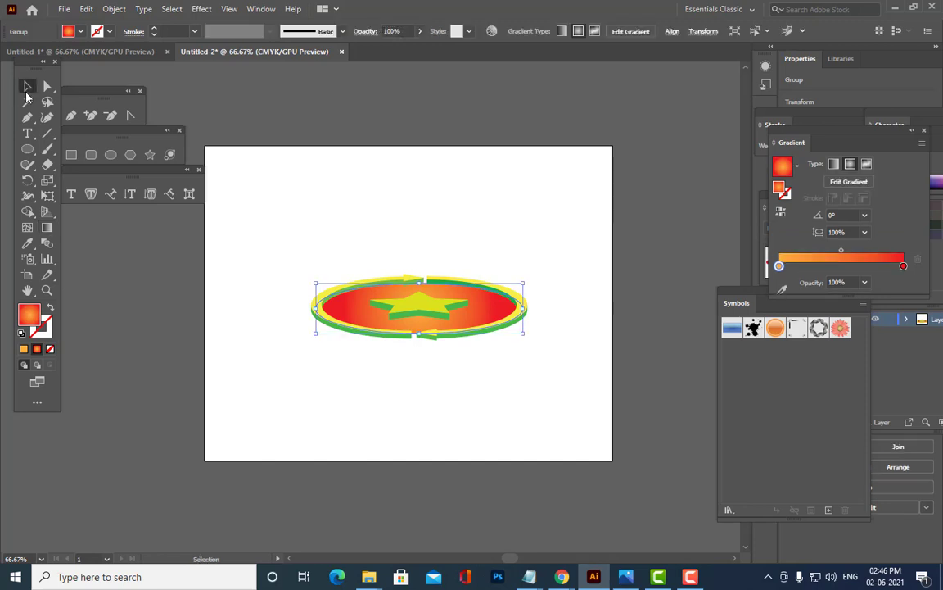
click(326, 273)
- Select the whole logo, with arrow ring, star and gradient ellipse, and remove it from the artboard
drag(274, 245, 621, 415)
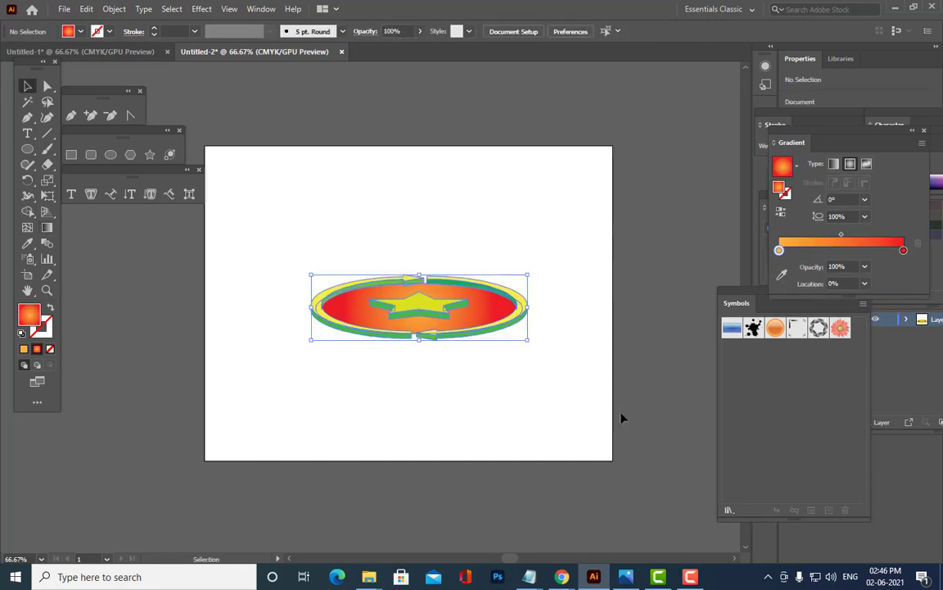
key(ctrl+7)
click(625, 412)
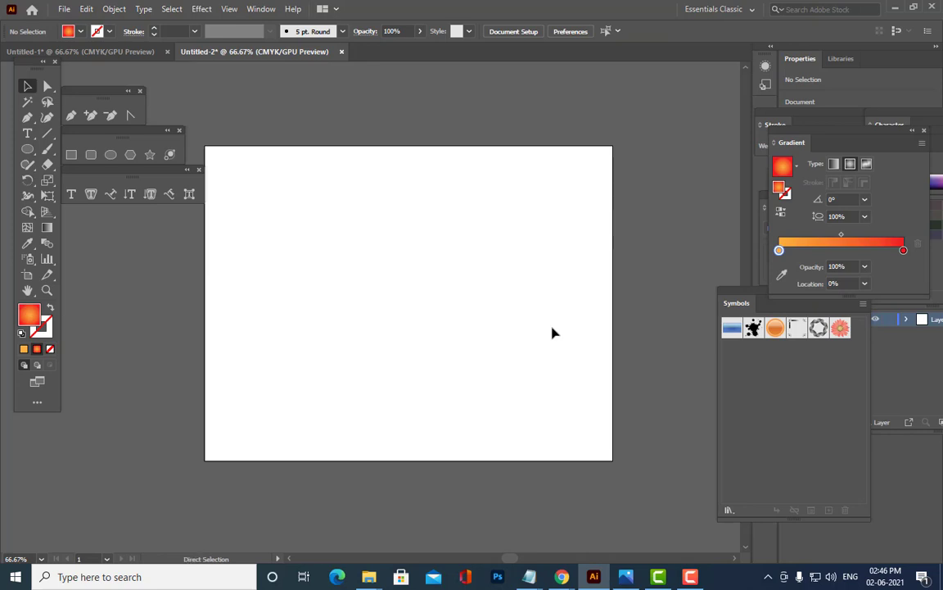
key(ctrl+1)
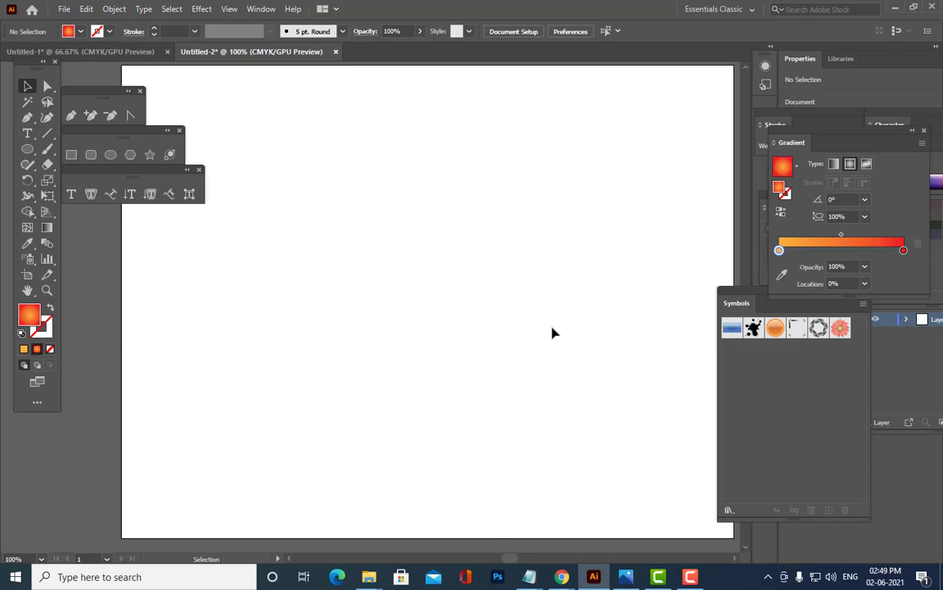
click(63, 9)
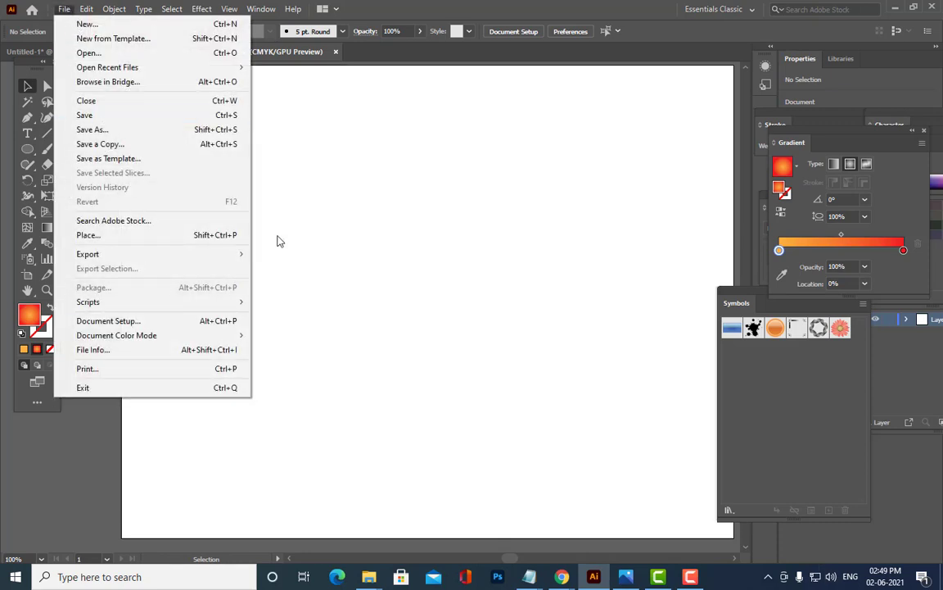
click(402, 5)
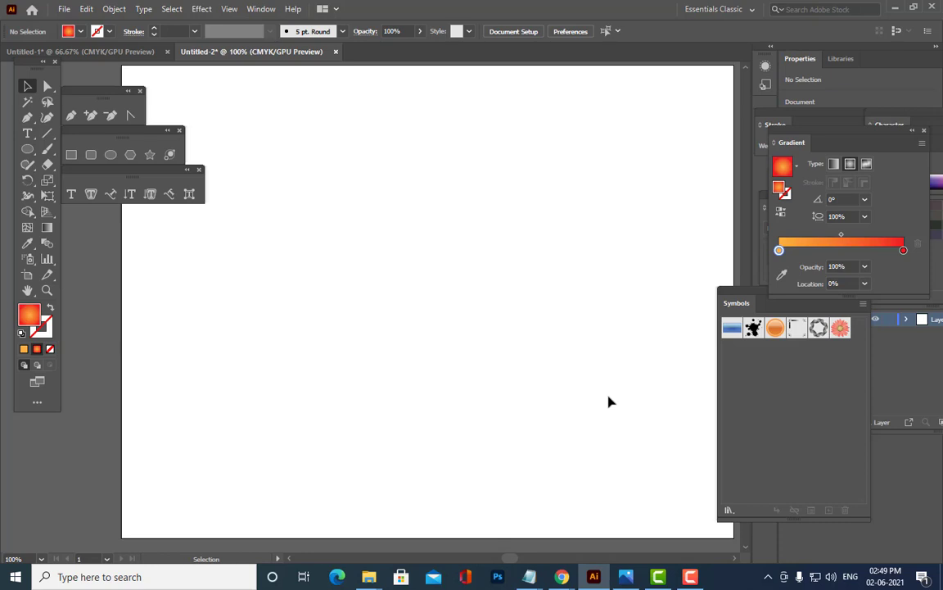
- Switch to Chrome, look through the software company logo images, and search Google Images for "complex logo"
click(472, 533)
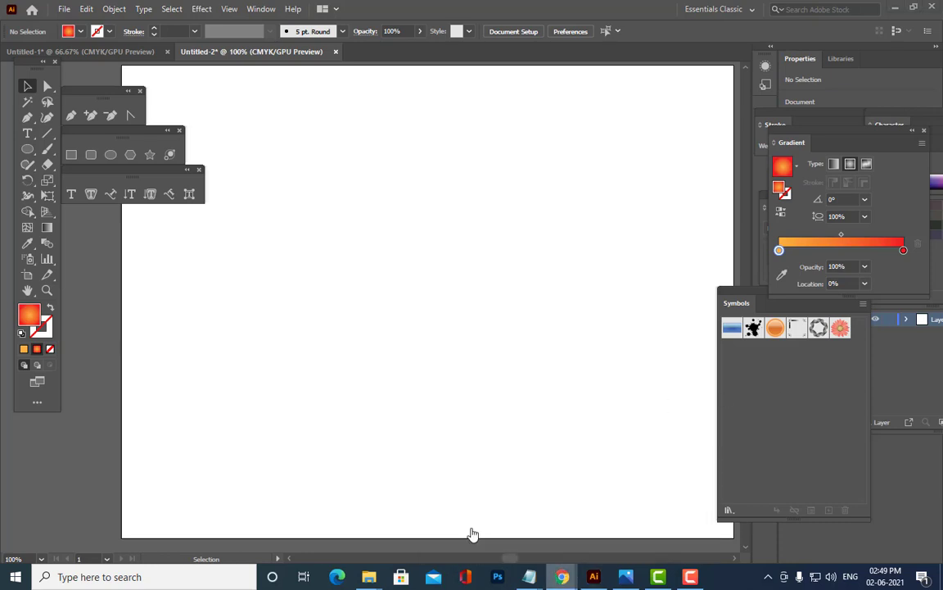
click(576, 114)
scroll(250, 250, down, 10)
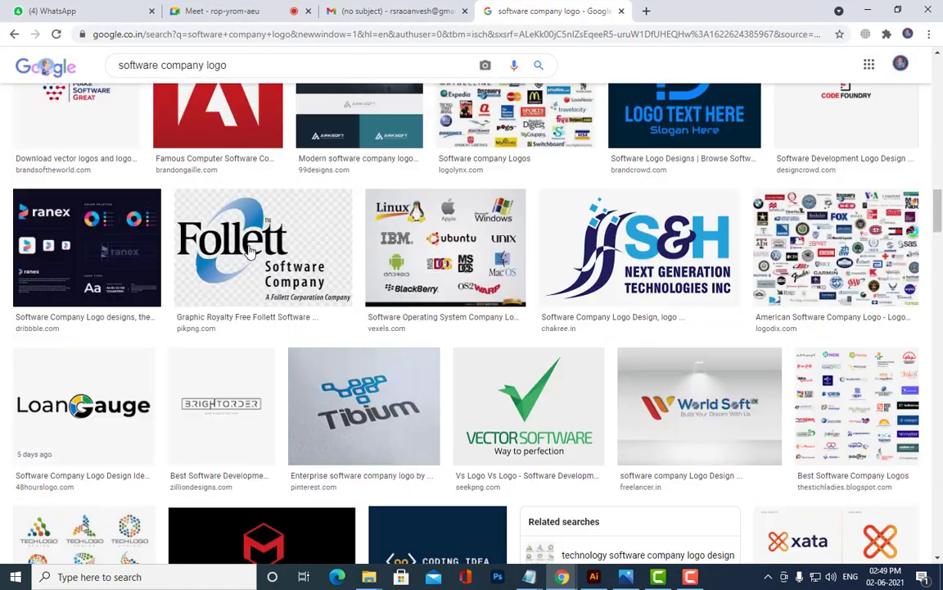
scroll(249, 250, up, 5)
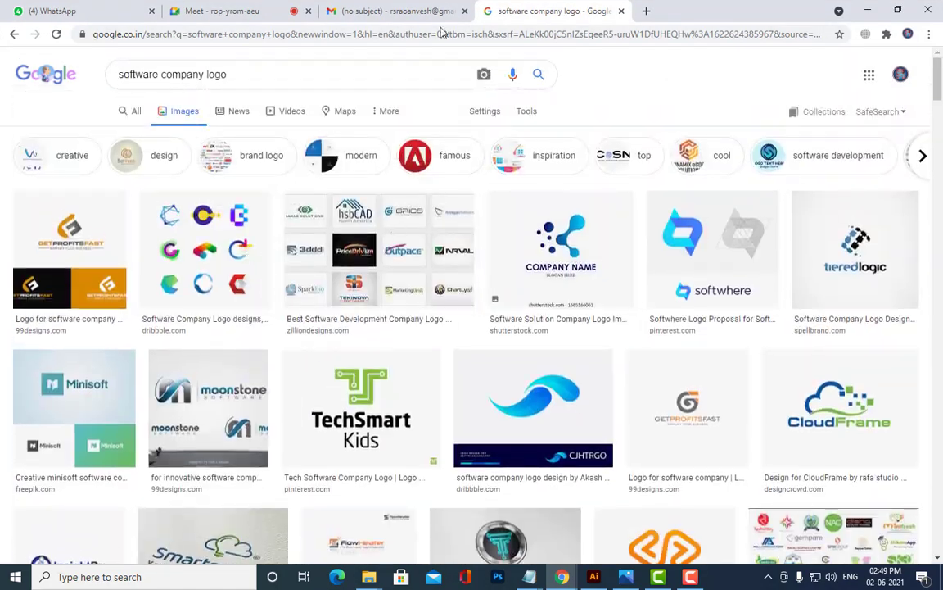
drag(234, 75, 3, 64)
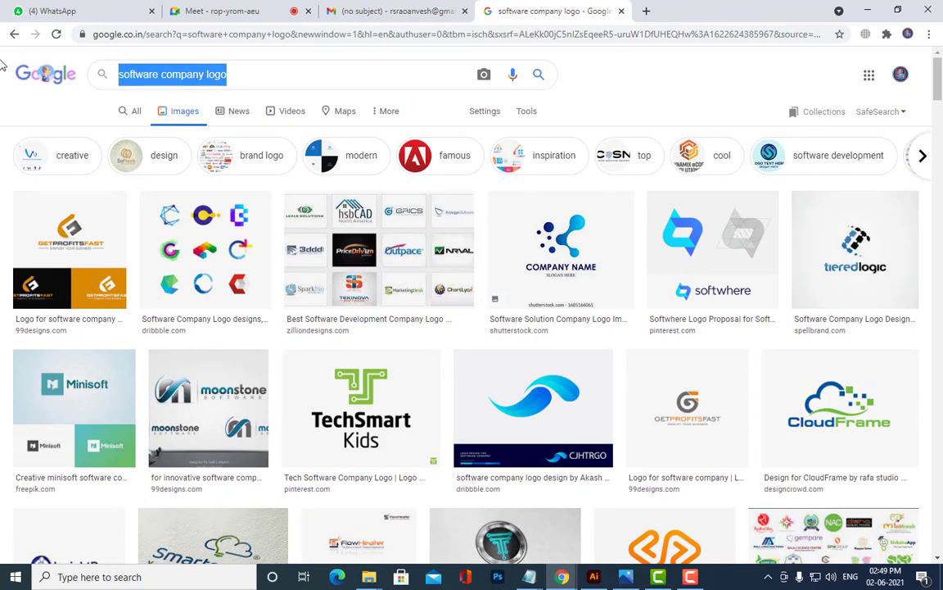
text(complex)
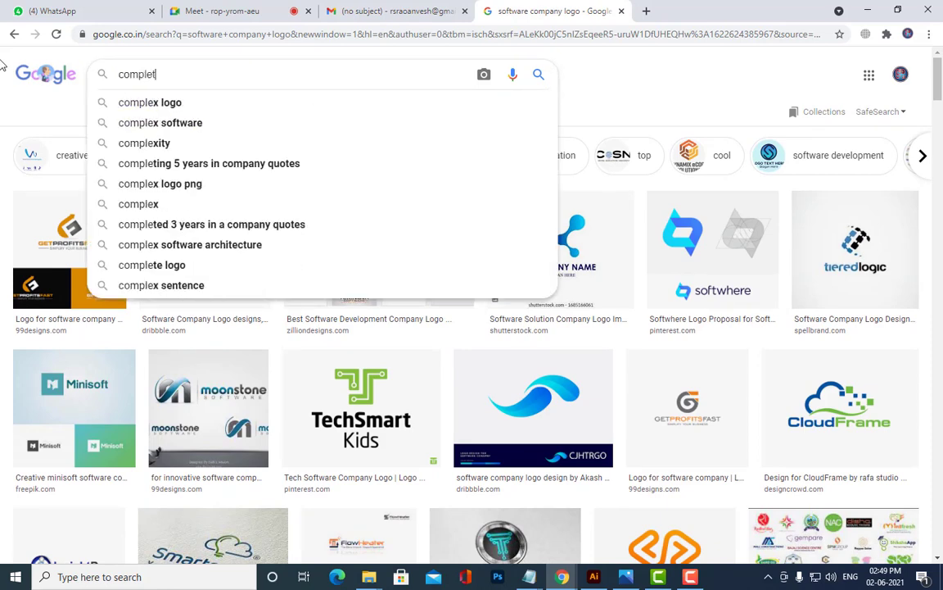
text( logo)
key(Return)
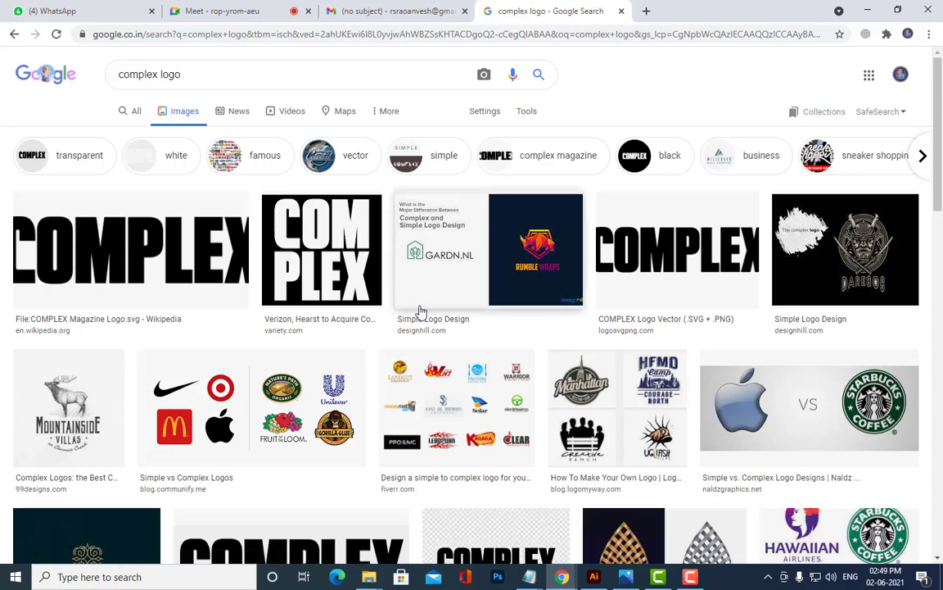
- Preview the "Simple vs Complex Logos" comparison and the Mountainside Villas stag logo from the image results
scroll(456, 274, down, 4)
scroll(269, 307, up, 2)
click(269, 307)
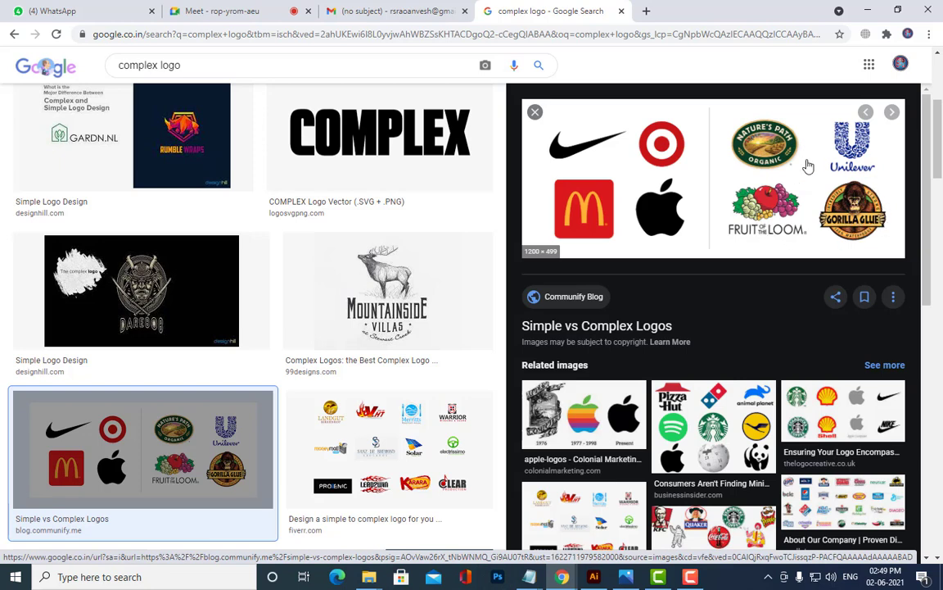
click(421, 314)
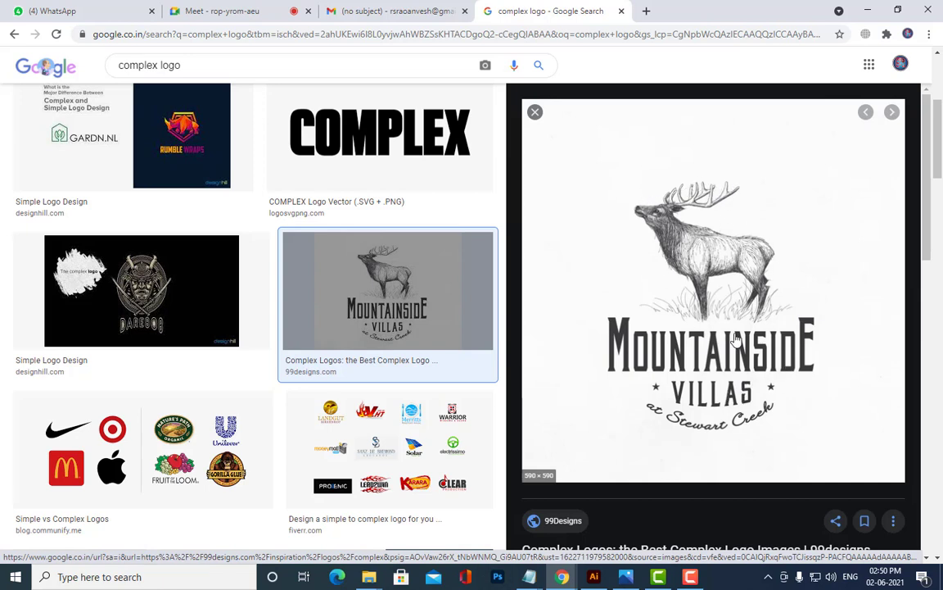
- Look through the related images for the Mountainside Villas logo and return to its large preview
scroll(681, 271, down, 8)
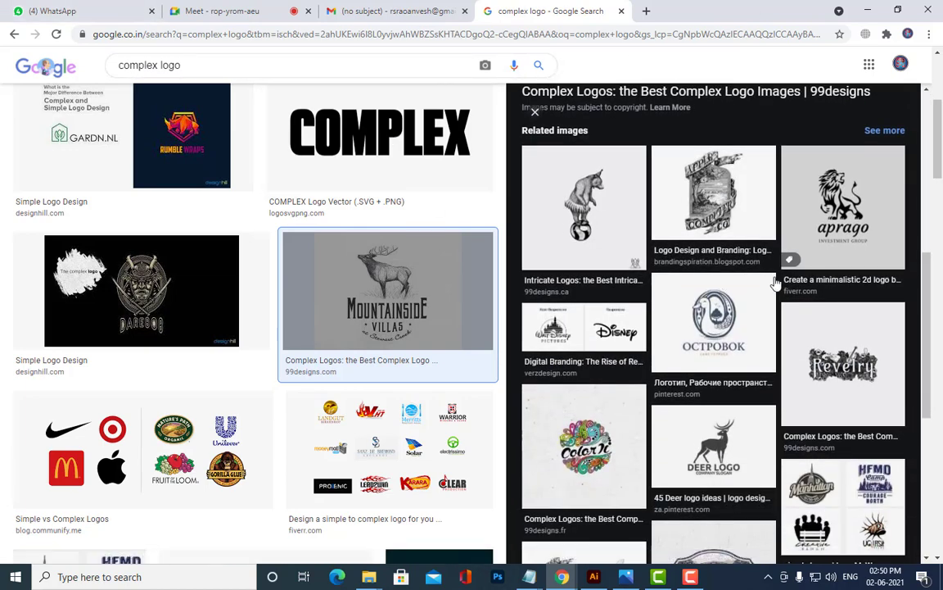
scroll(619, 260, down, 1)
scroll(618, 260, down, 4)
scroll(619, 260, up, 4)
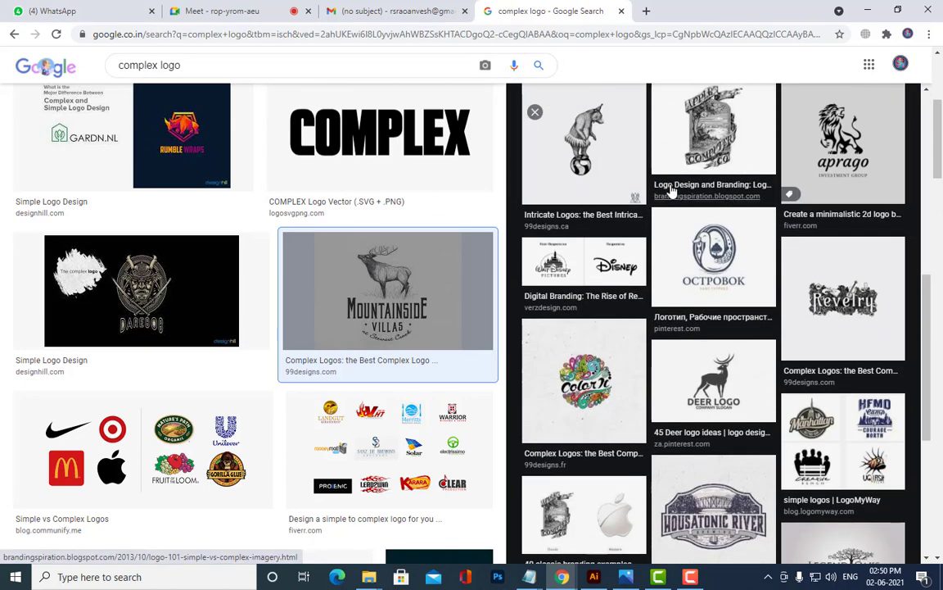
scroll(748, 127, up, 3)
scroll(748, 127, up, 3)
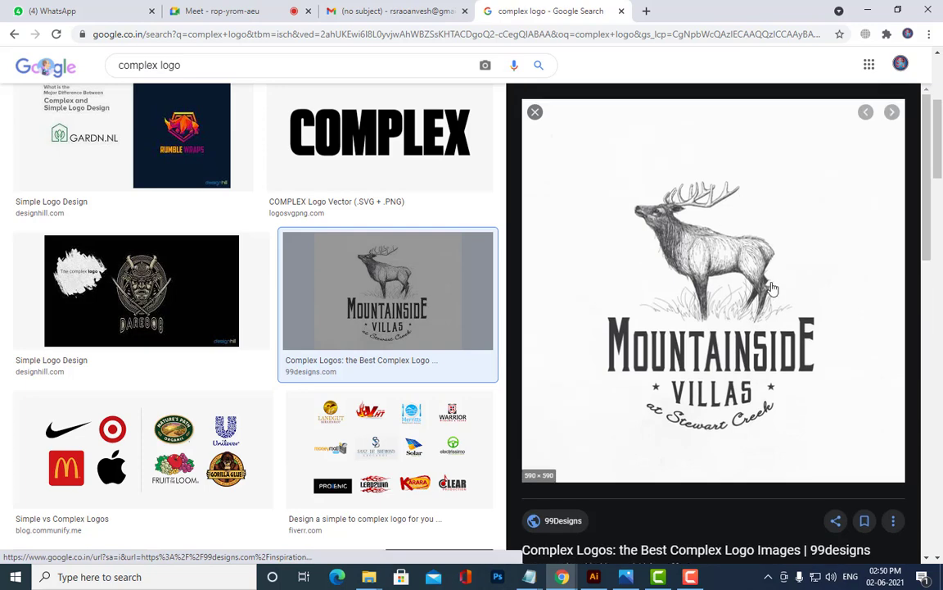
- Browse further down the complex logo results and preview the engraved Apple Computer Co logo
scroll(225, 347, down, 3)
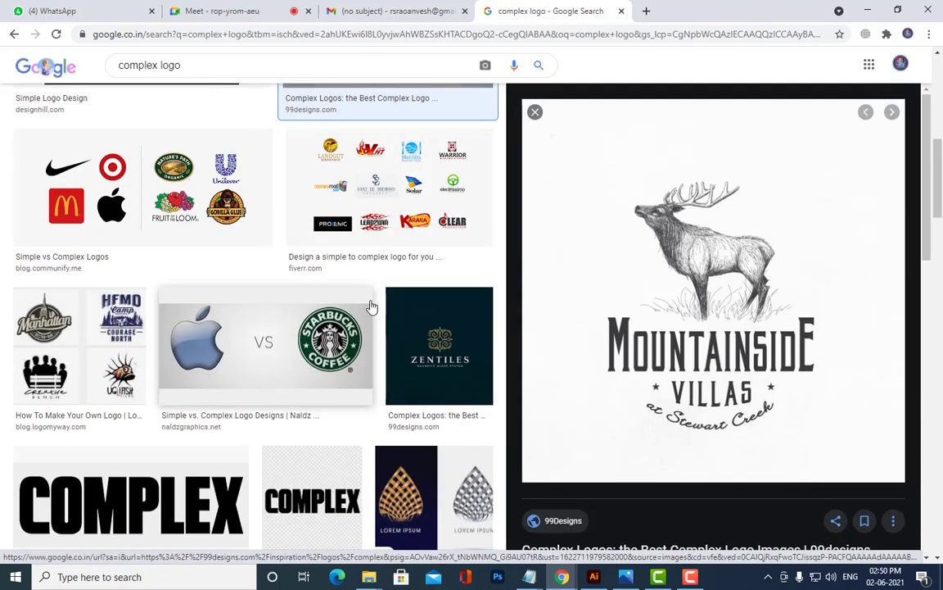
scroll(422, 337, down, 5)
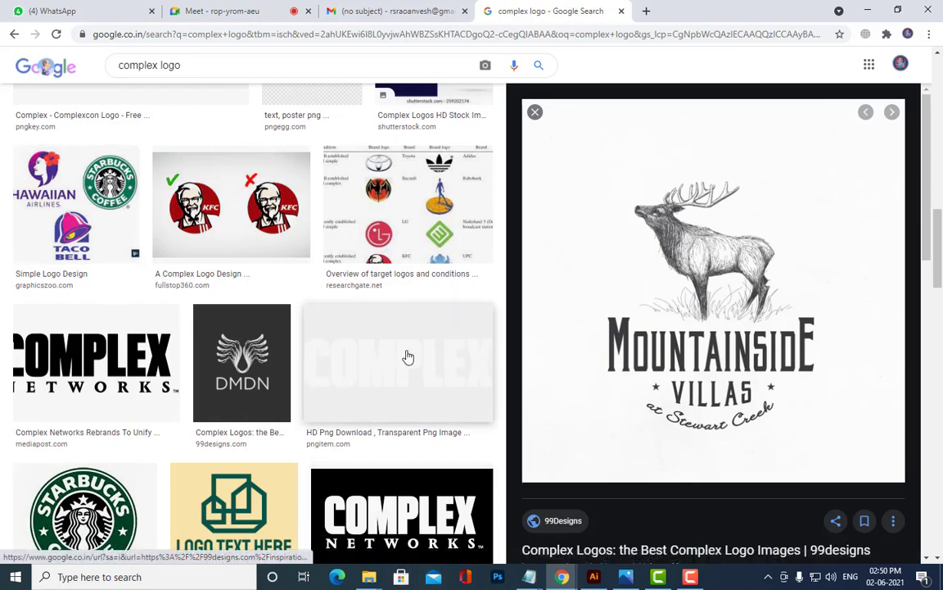
scroll(399, 308, down, 2)
scroll(399, 308, down, 6)
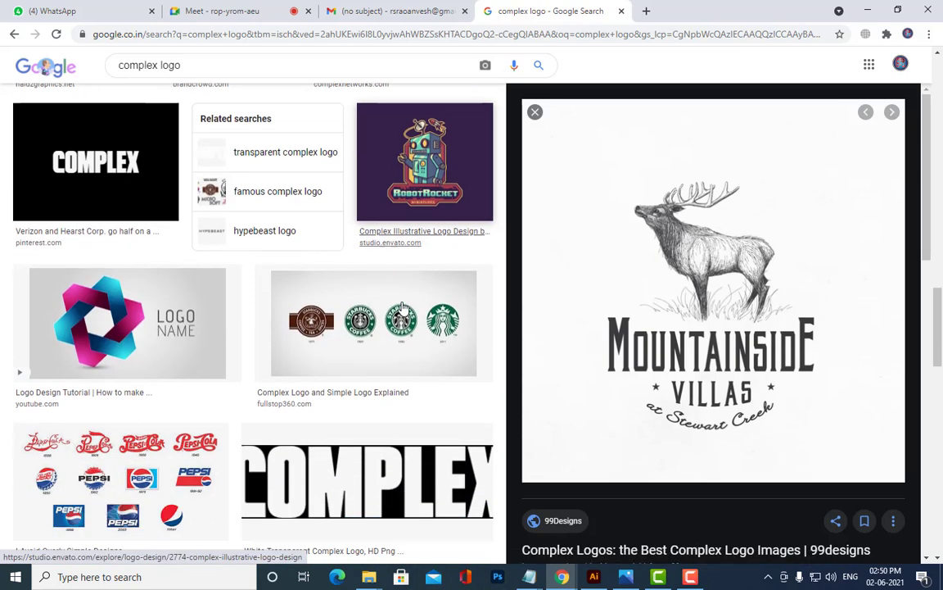
scroll(403, 308, down, 2)
click(436, 250)
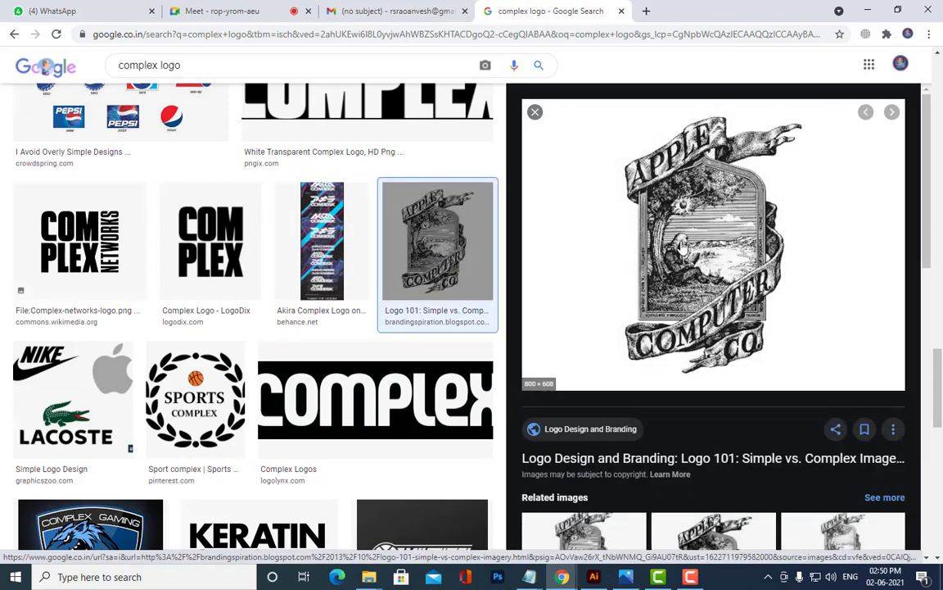
- Preview the Pirate Bay Coffee Co. logo and the Madhouse Tattoo logo from the related images
scroll(749, 256, down, 8)
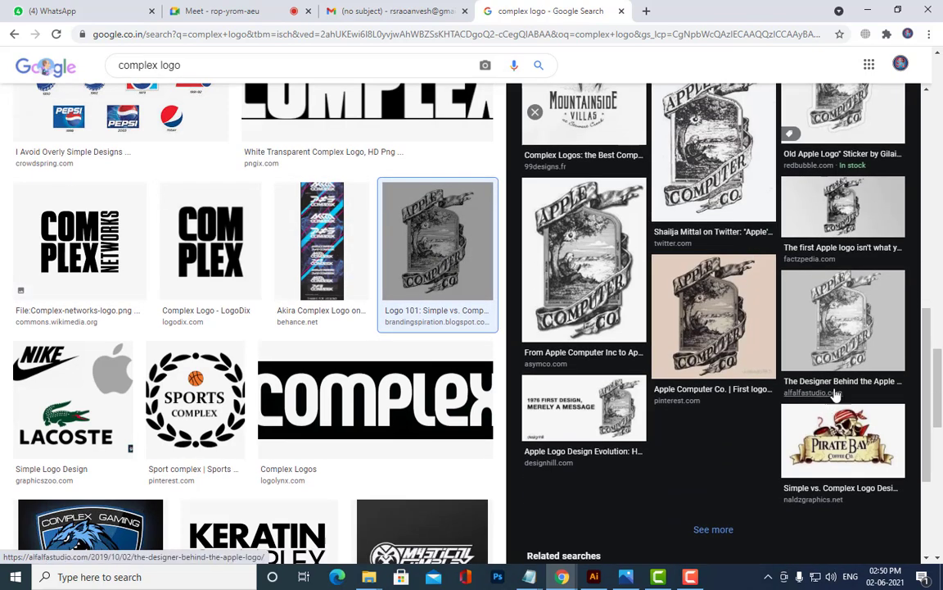
click(832, 459)
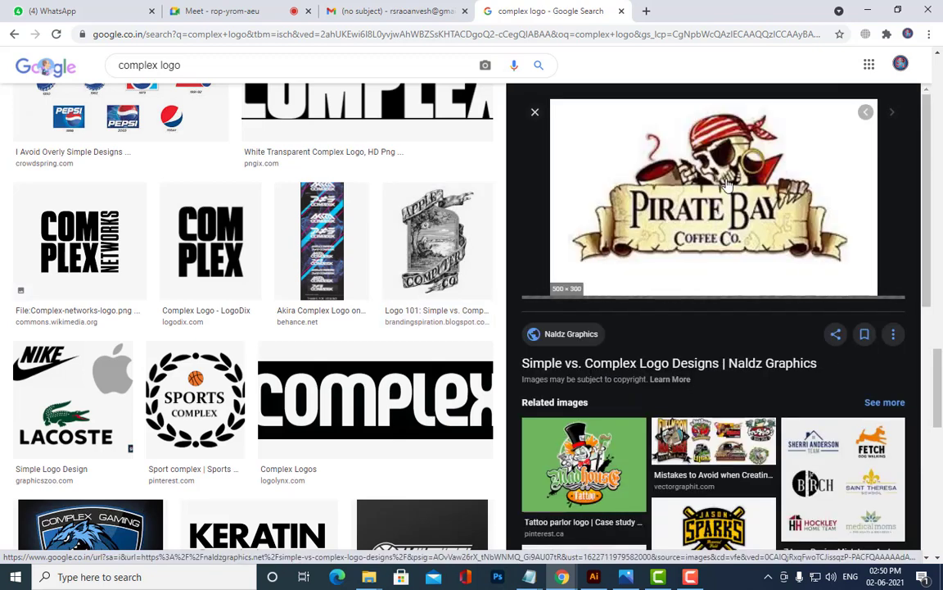
click(592, 446)
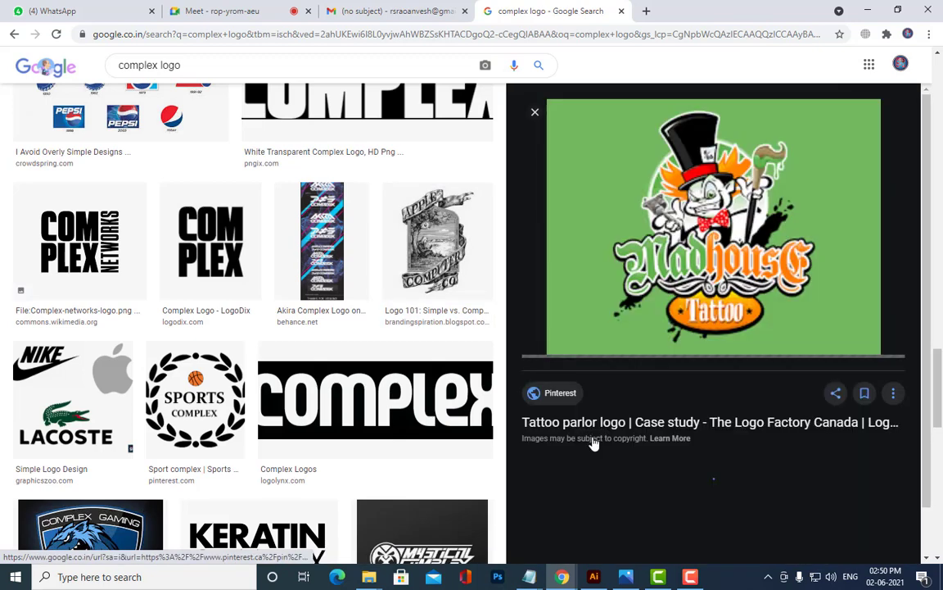
- Look through the images related to the Madhouse Tattoo logo and preview the Plumber99 logo
scroll(836, 379, down, 3)
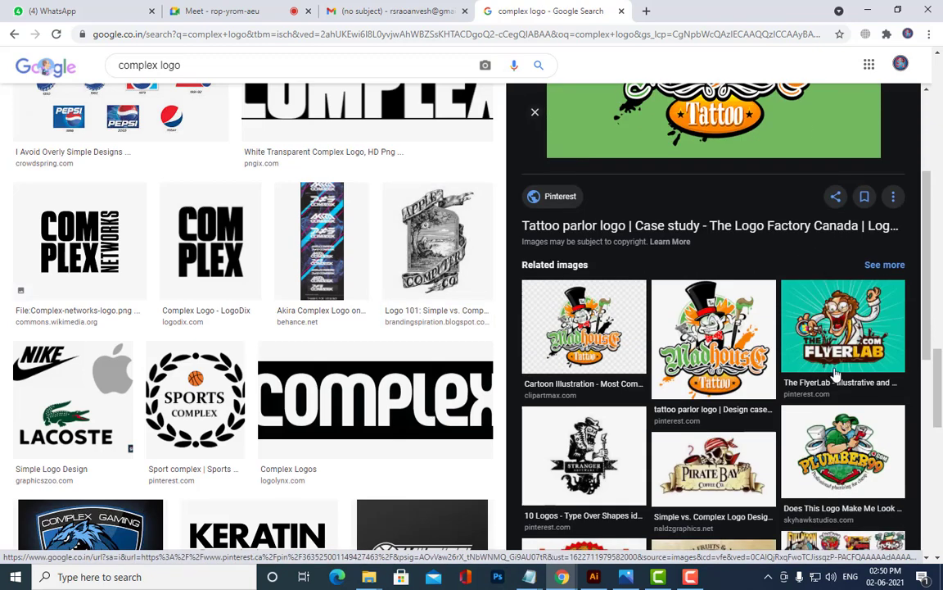
scroll(784, 310, down, 3)
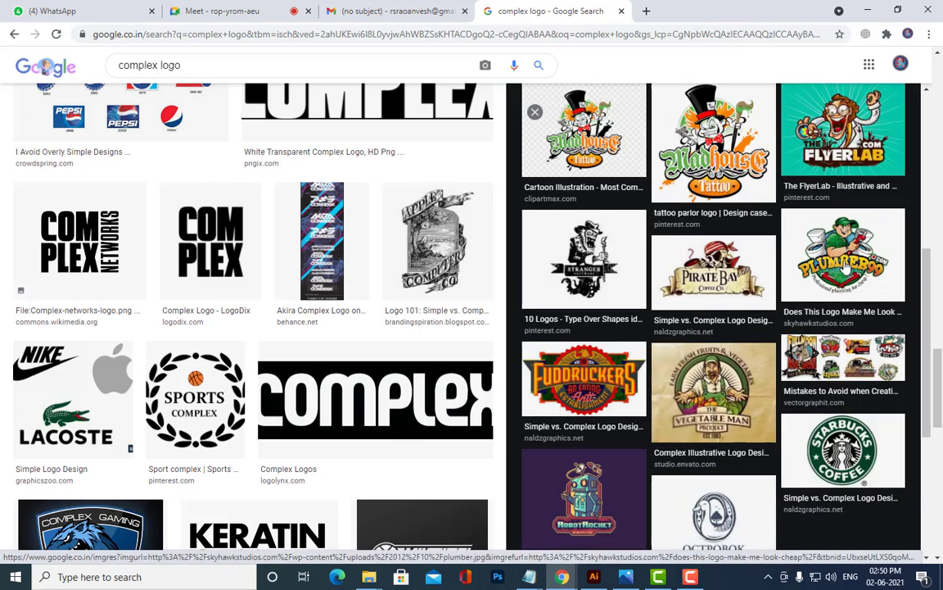
click(787, 245)
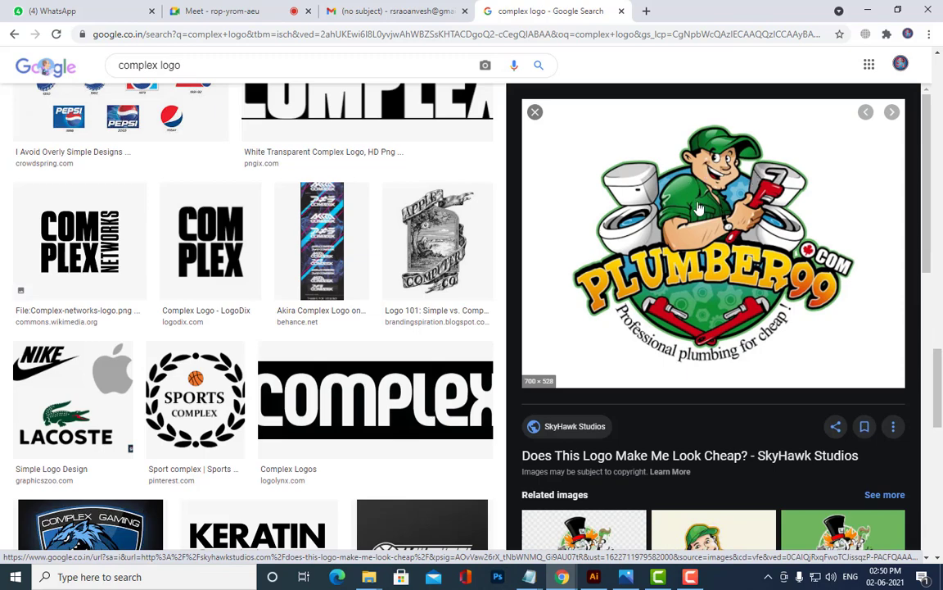
- Browse the images related to the Plumber99 logo and preview the round 99designs plumbing badge with the plumber mascot
scroll(712, 246, down, 3)
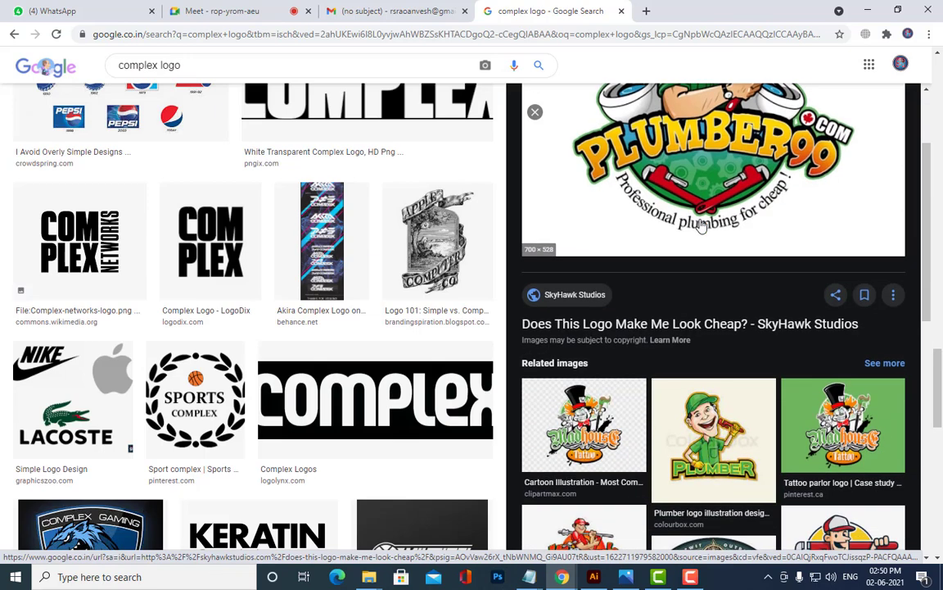
scroll(701, 226, down, 1)
scroll(701, 223, down, 2)
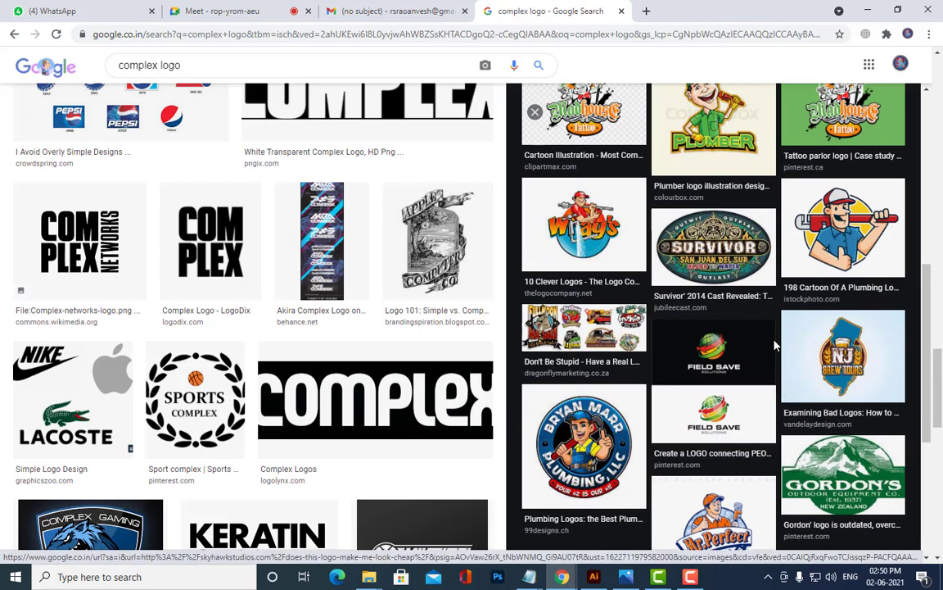
scroll(774, 343, down, 3)
click(611, 251)
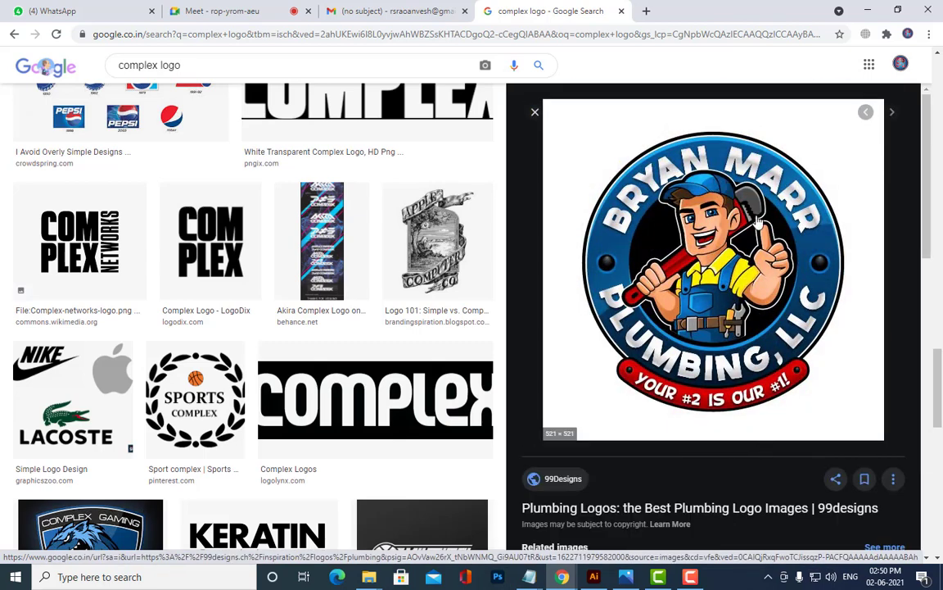
- Look through the related plumbing logos and further complex logo results, and preview the Plumber99 logo from Pinterest
scroll(779, 231, down, 5)
scroll(783, 232, down, 6)
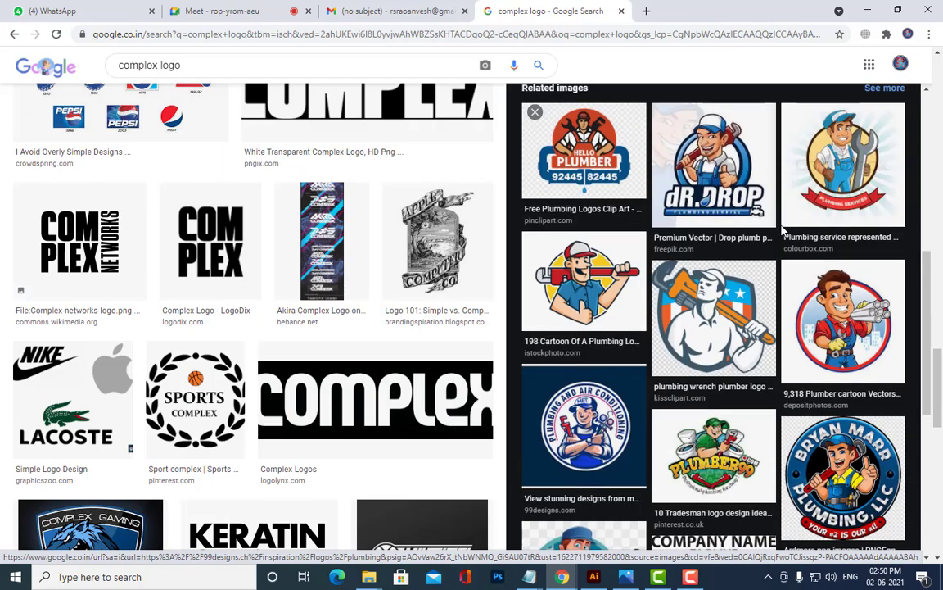
scroll(420, 365, down, 15)
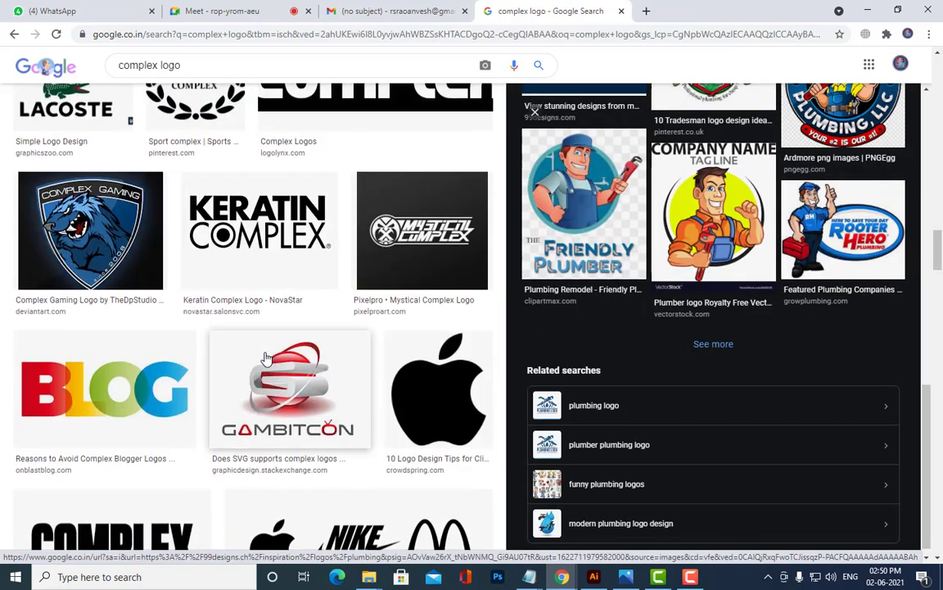
scroll(266, 353, down, 2)
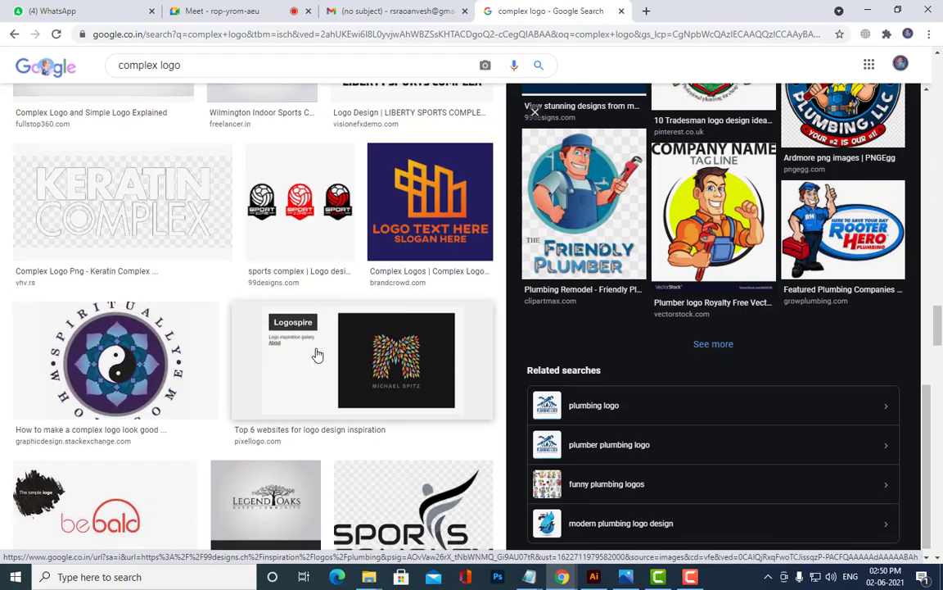
scroll(762, 232, up, 3)
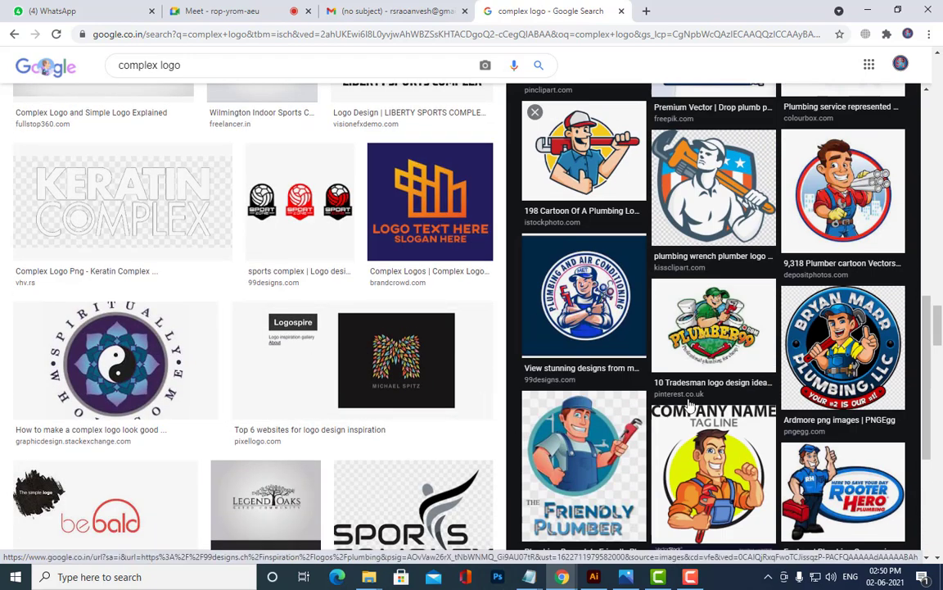
click(711, 329)
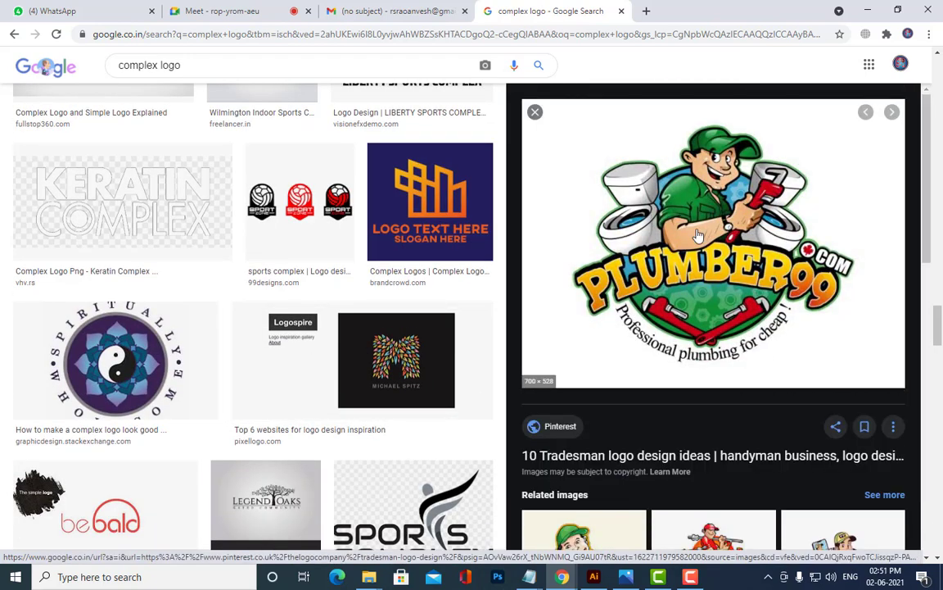
- Examine the images related to the Pinterest Plumber99 logo and preview the eBay sheet of four cartoon mascot logos
scroll(775, 365, down, 4)
scroll(787, 299, up, 4)
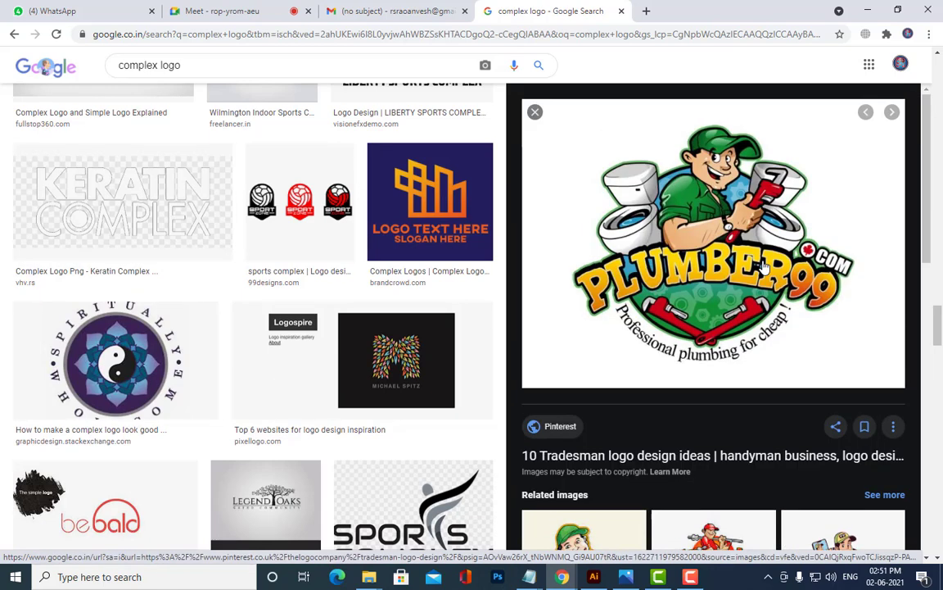
scroll(774, 278, down, 10)
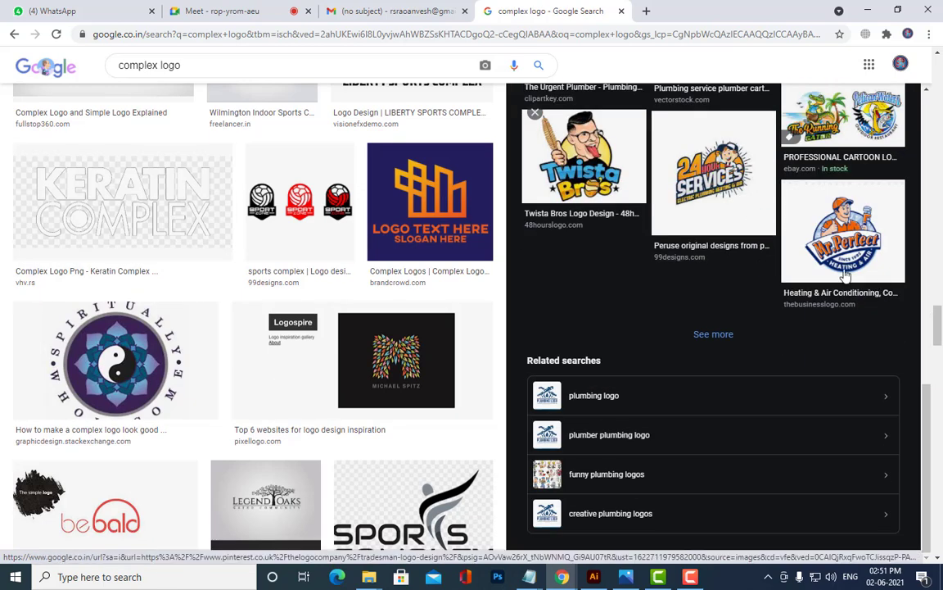
scroll(753, 254, up, 2)
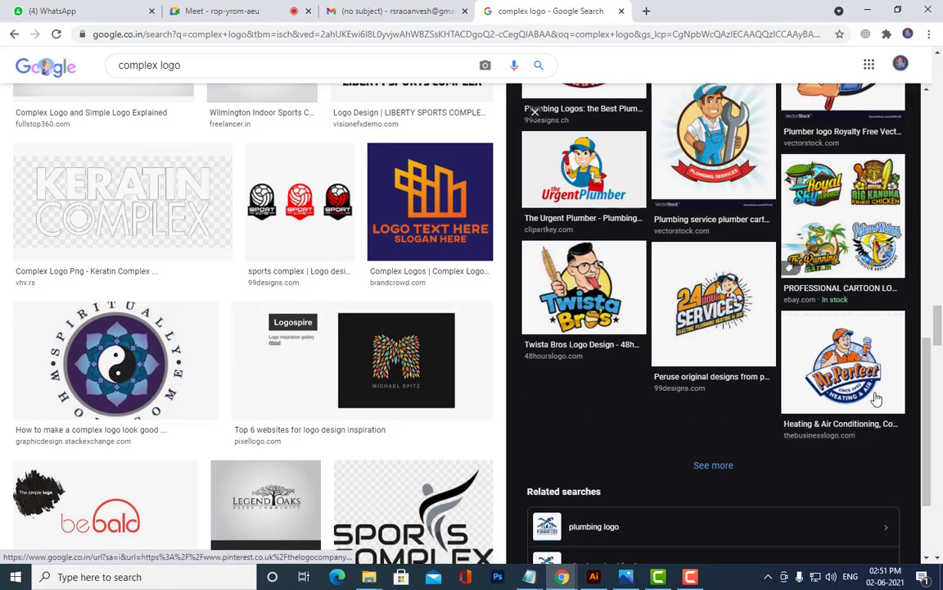
click(799, 215)
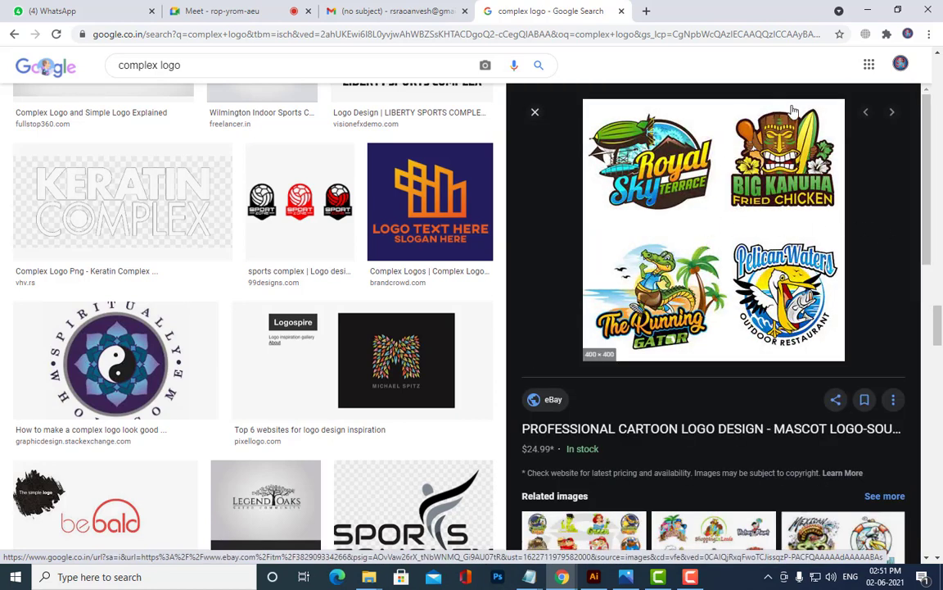
- Preview the "Examples of cartoon logo designs" sheet and look through its related cartoon logos
scroll(803, 199, down, 2)
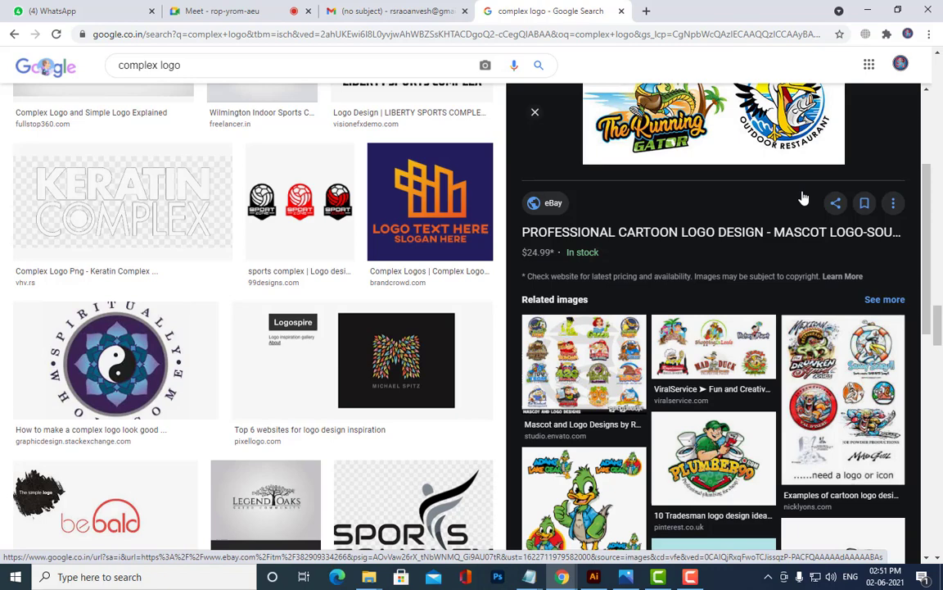
click(822, 370)
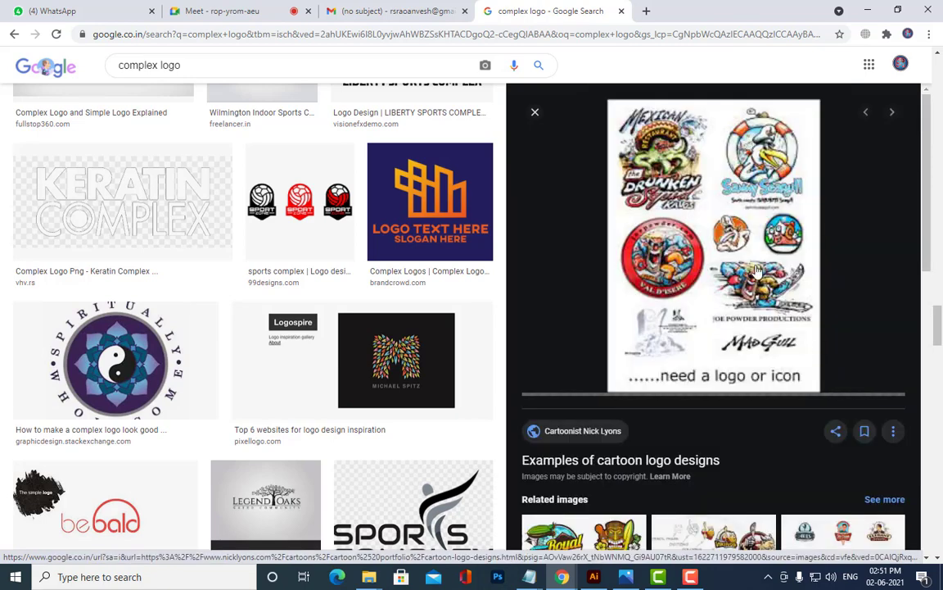
scroll(664, 267, down, 3)
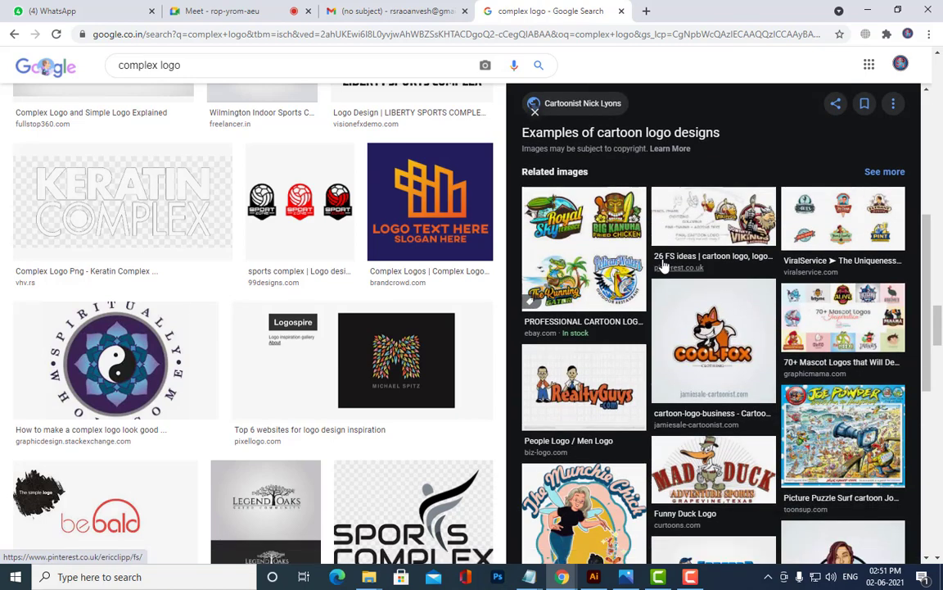
scroll(661, 264, down, 3)
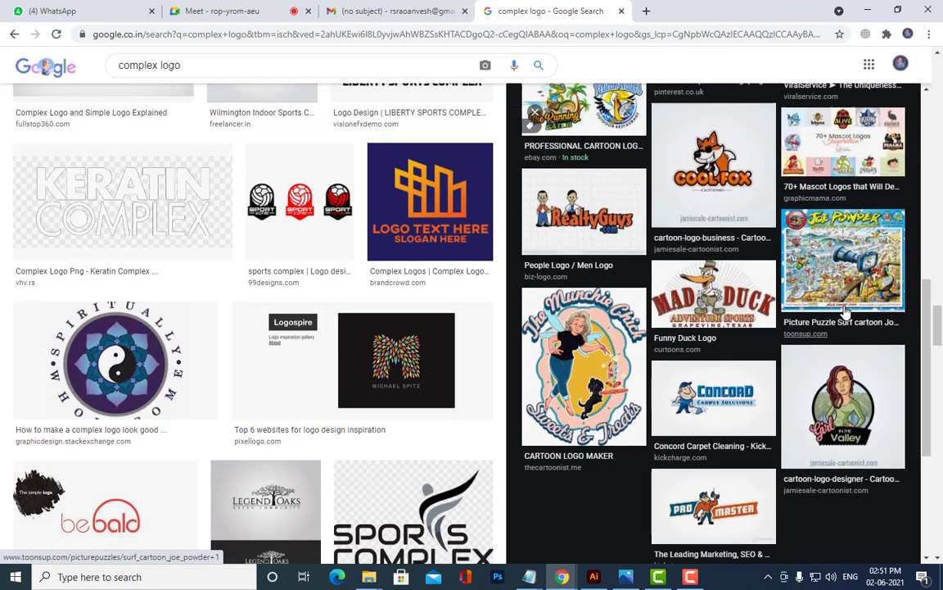
scroll(901, 311, up, 3)
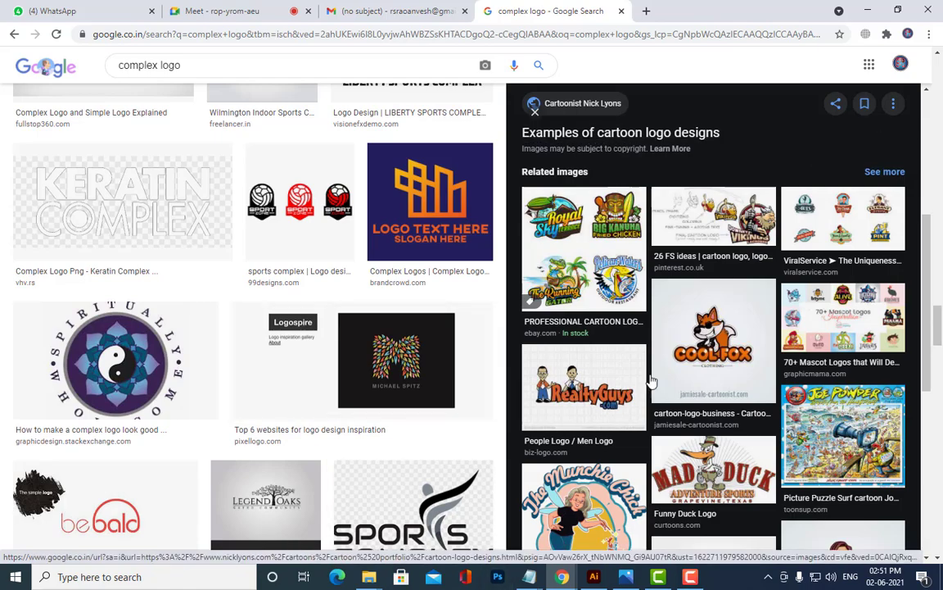
- Browse further through the complex logo results and preview the Fuddruckers logo from Naldz Graphics
scroll(823, 342, down, 4)
scroll(249, 332, down, 10)
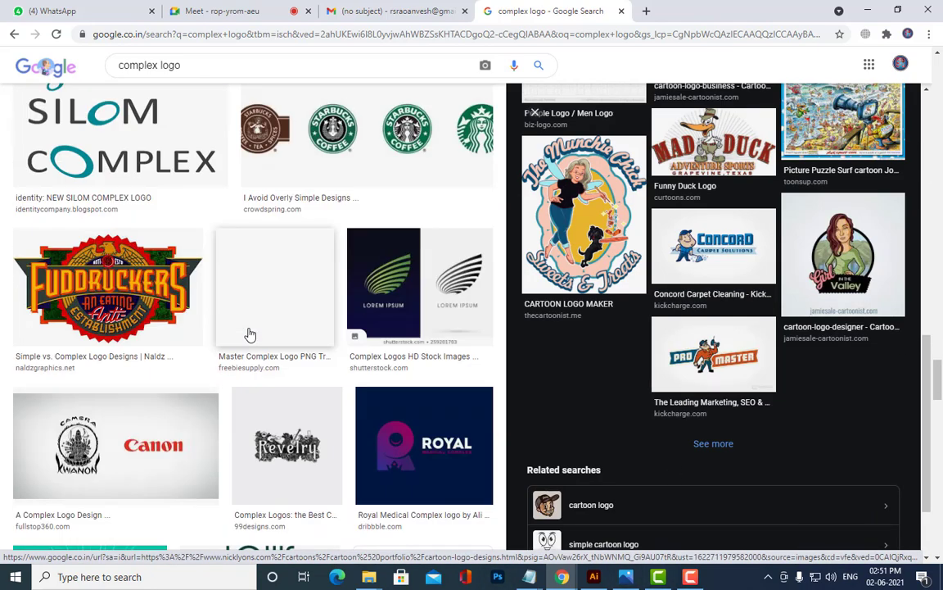
scroll(250, 333, down, 6)
scroll(253, 332, up, 5)
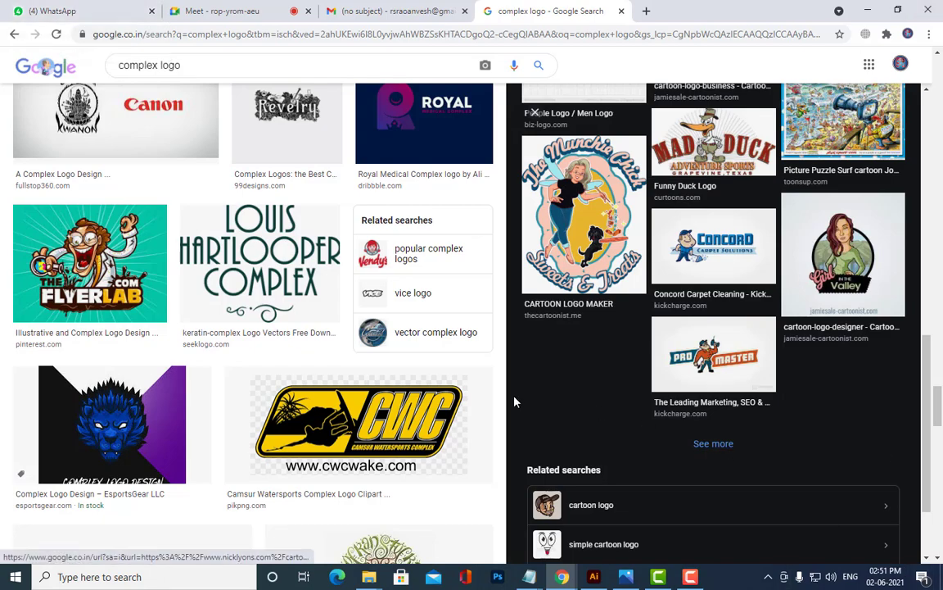
scroll(310, 396, up, 4)
scroll(310, 396, up, 5)
scroll(310, 394, down, 4)
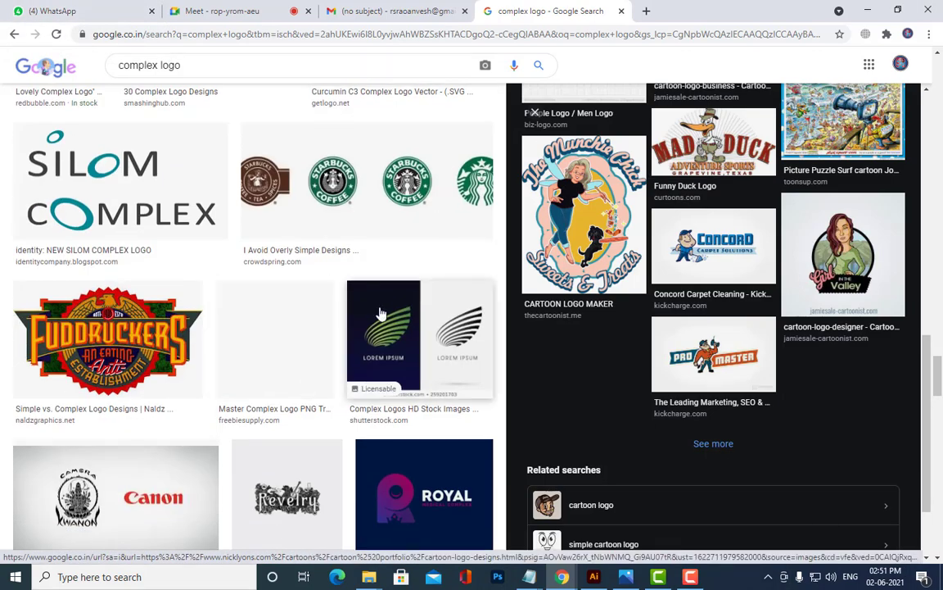
click(59, 309)
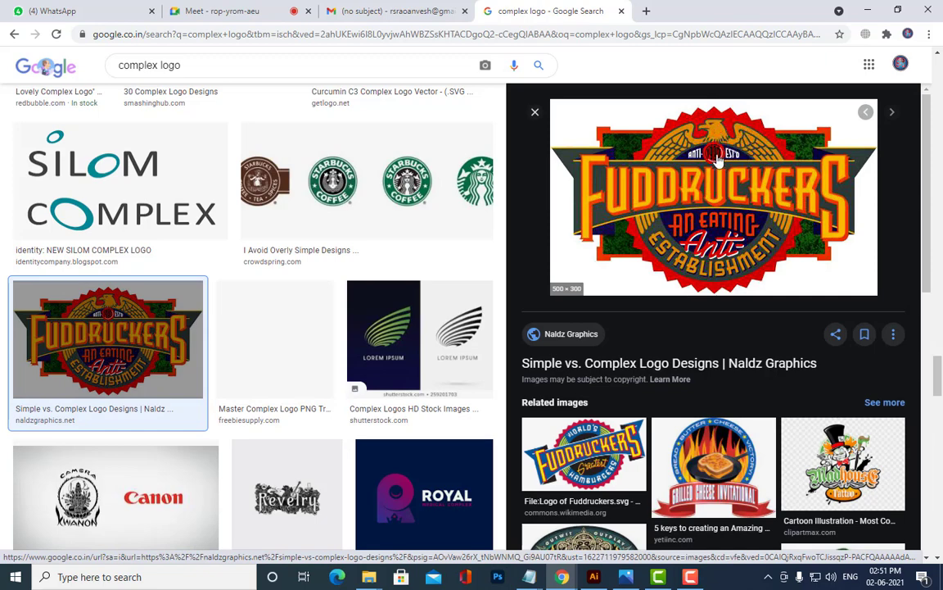
- Look through the images related to the Fuddruckers logo, and preview the Survivor San Juan del Sur logo with its related images
scroll(786, 344, down, 4)
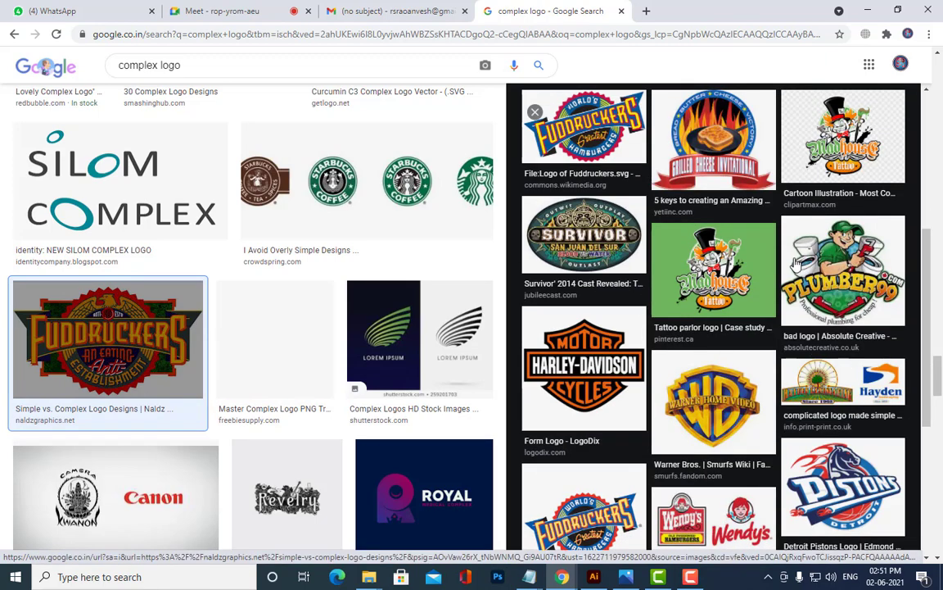
scroll(794, 262, up, 4)
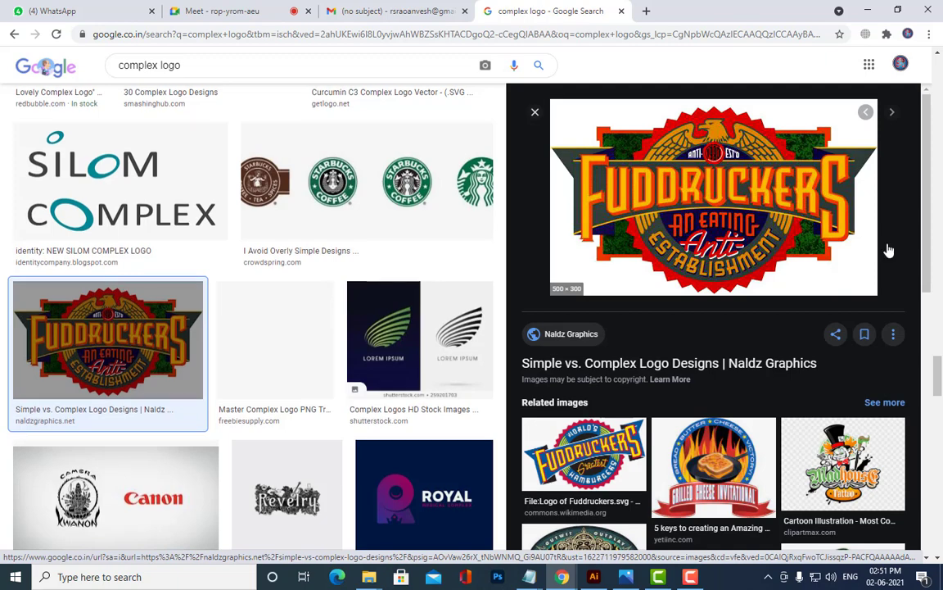
scroll(861, 237, down, 3)
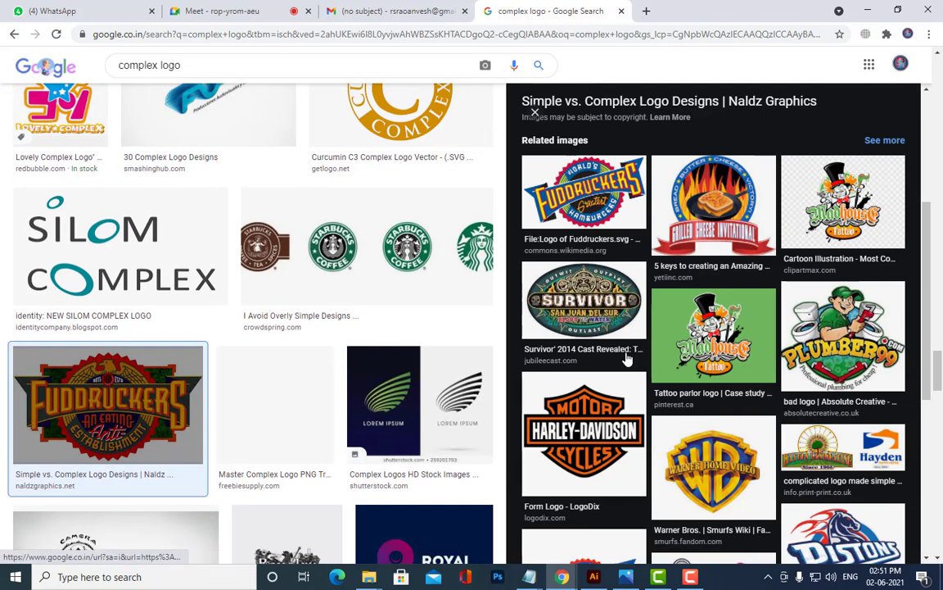
click(600, 301)
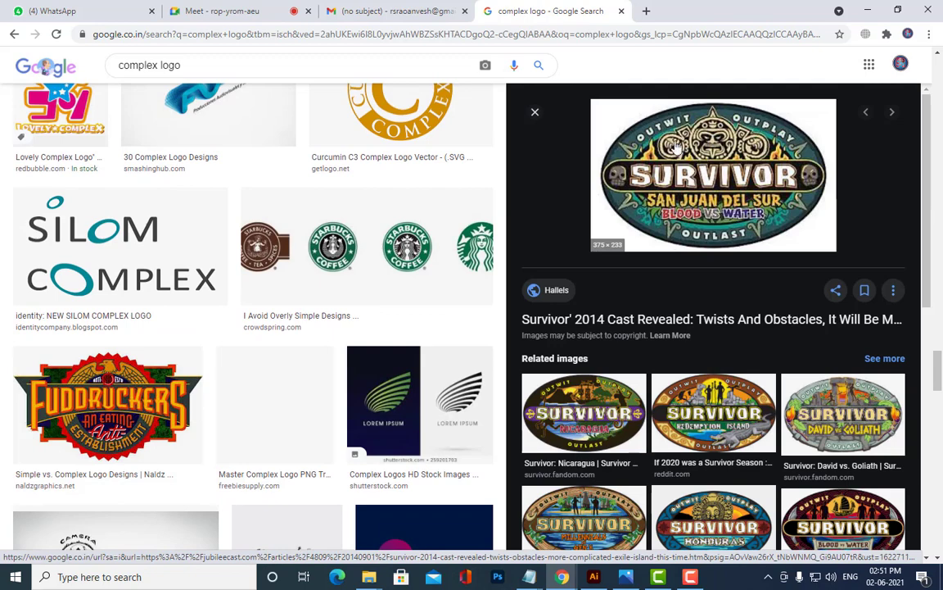
scroll(740, 419, down, 5)
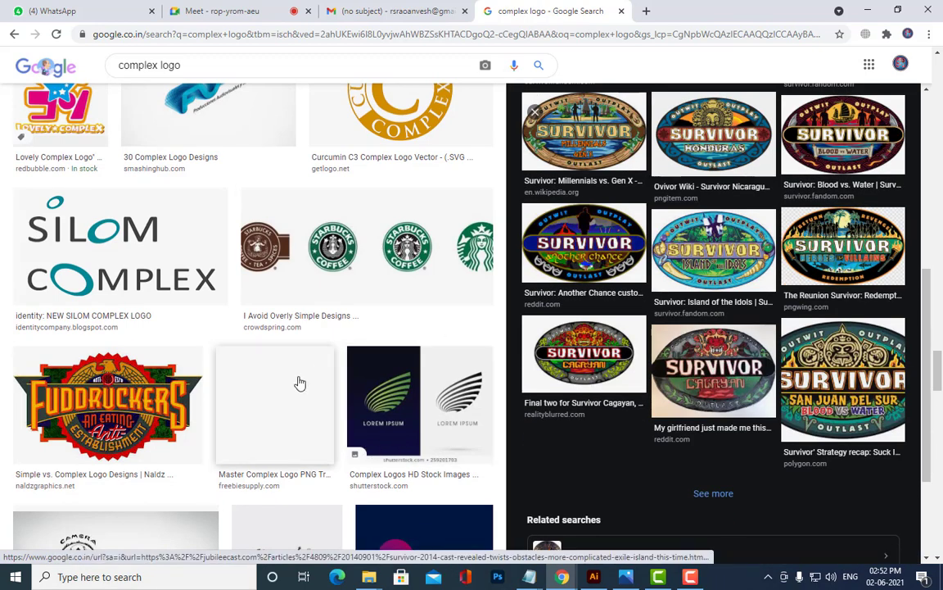
- Examine the complex logo image results for a suitable reference design
scroll(301, 384, down, 3)
scroll(292, 367, down, 3)
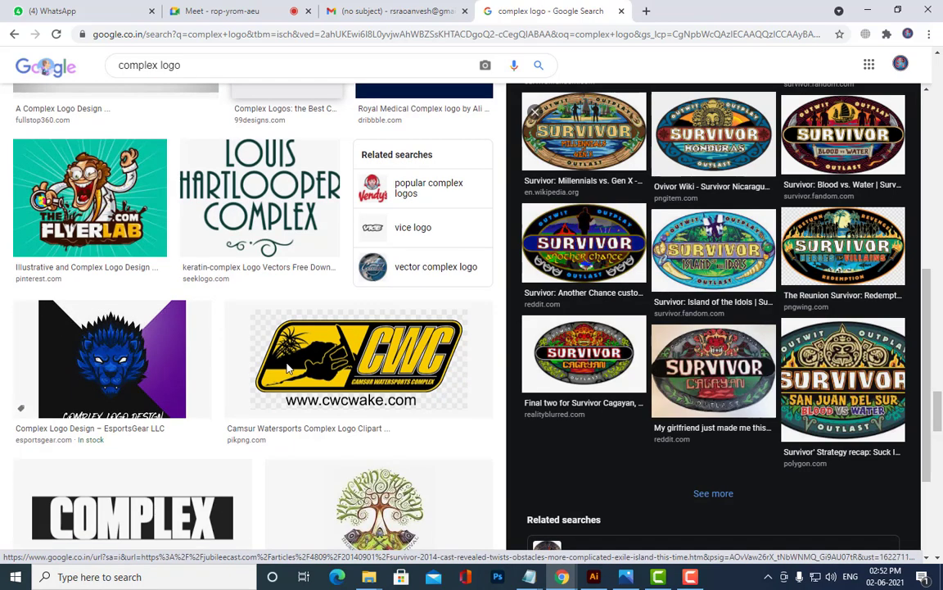
scroll(290, 368, down, 7)
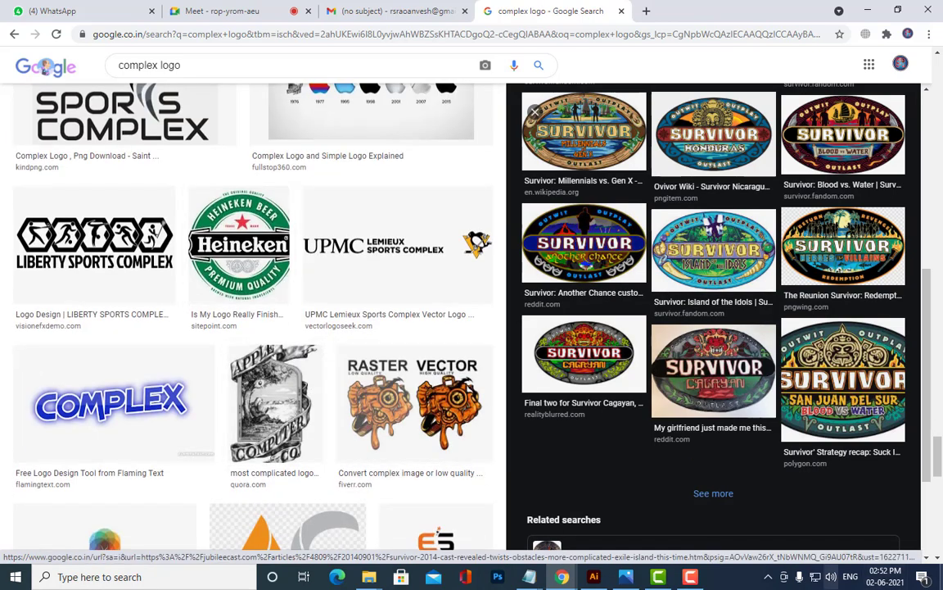
scroll(296, 318, down, 5)
scroll(327, 362, down, 5)
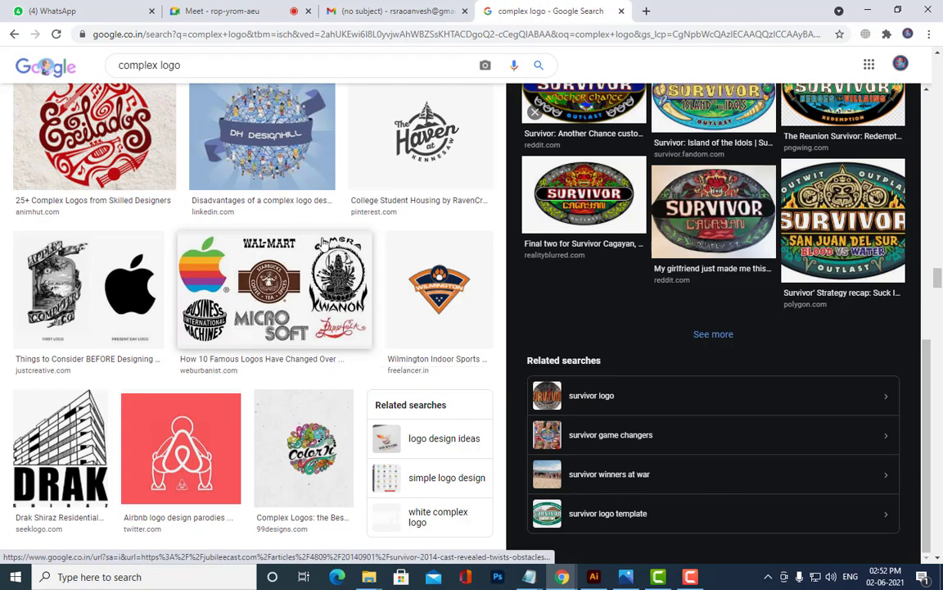
scroll(495, 261, down, 5)
scroll(494, 260, down, 12)
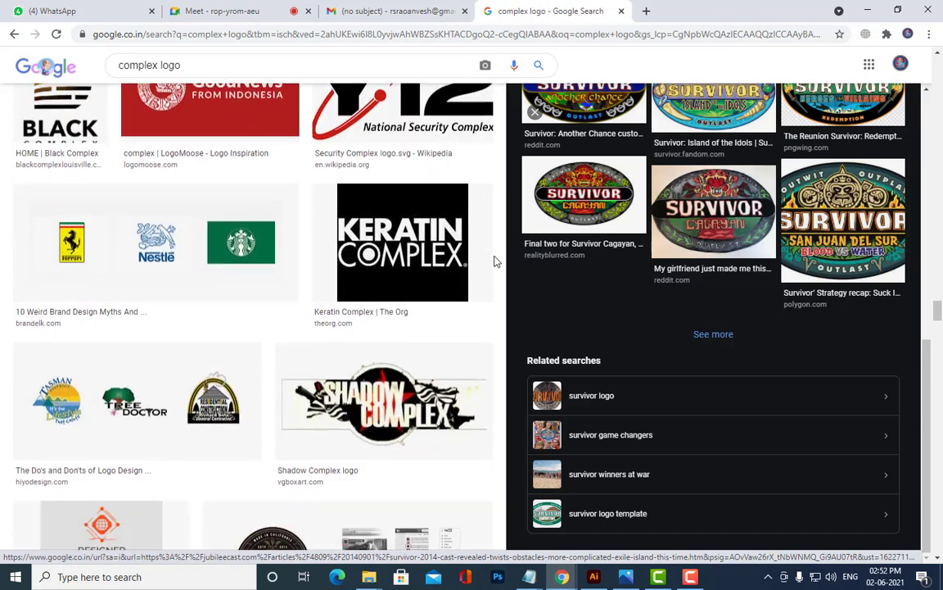
click(870, 10)
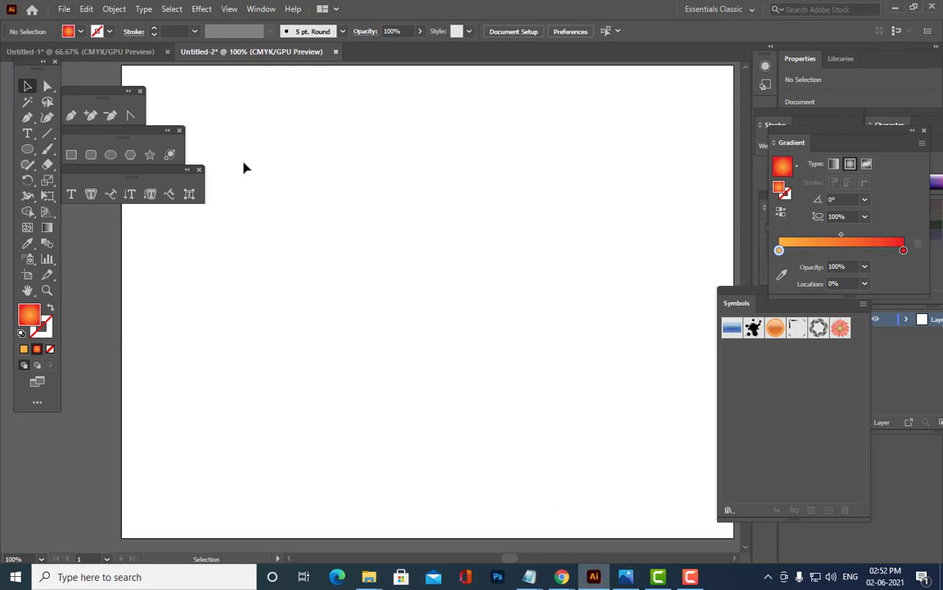
mouse_move(562, 577)
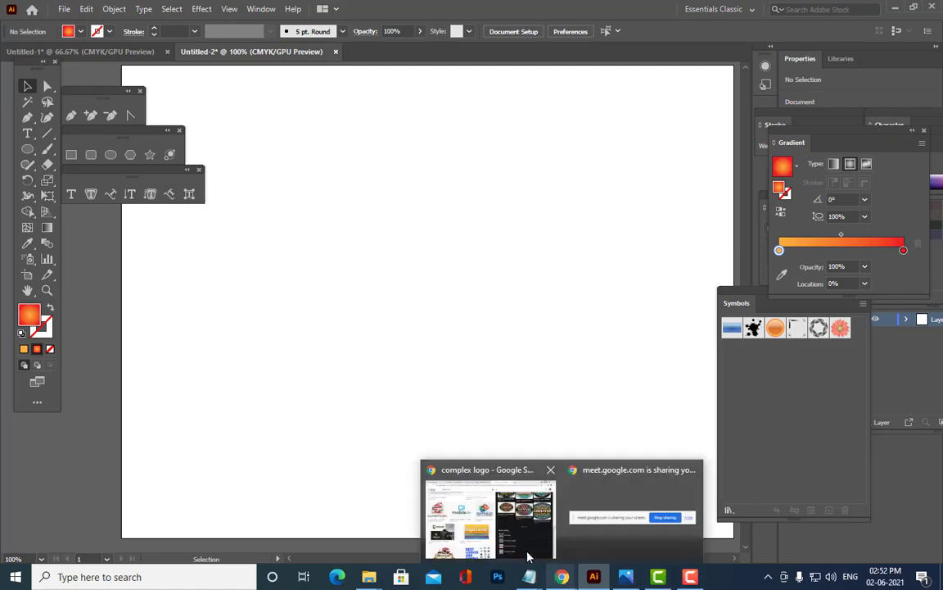
click(459, 463)
- Close the Survivor logo preview and run an image search for "laughing man"
scroll(331, 197, up, 15)
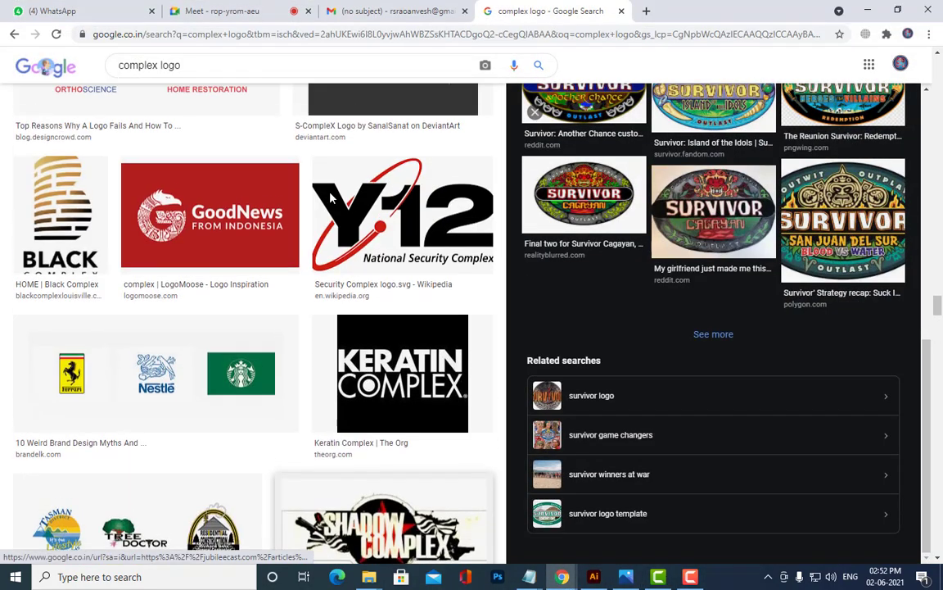
scroll(331, 197, up, 5)
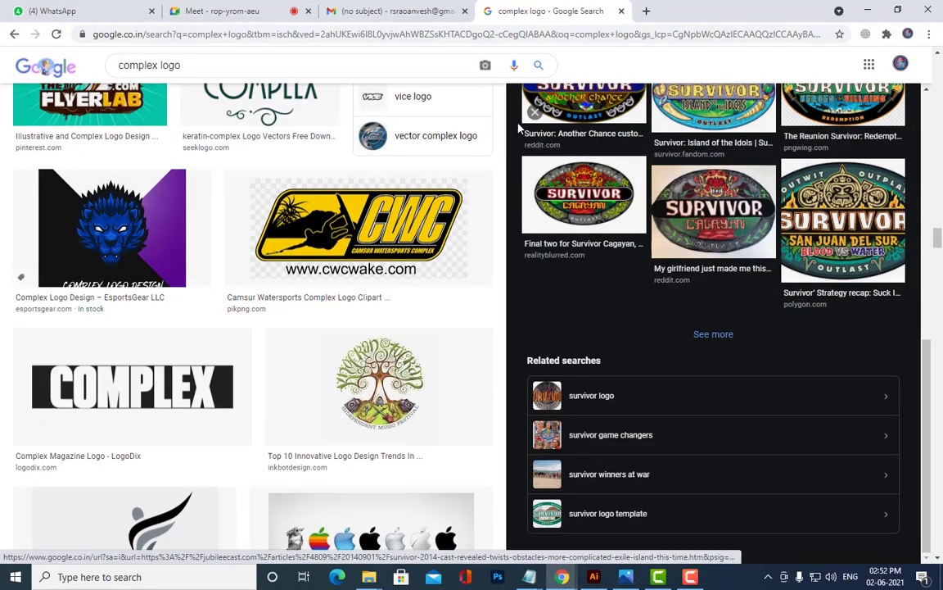
click(531, 116)
click(299, 65)
drag(299, 65, 3, 53)
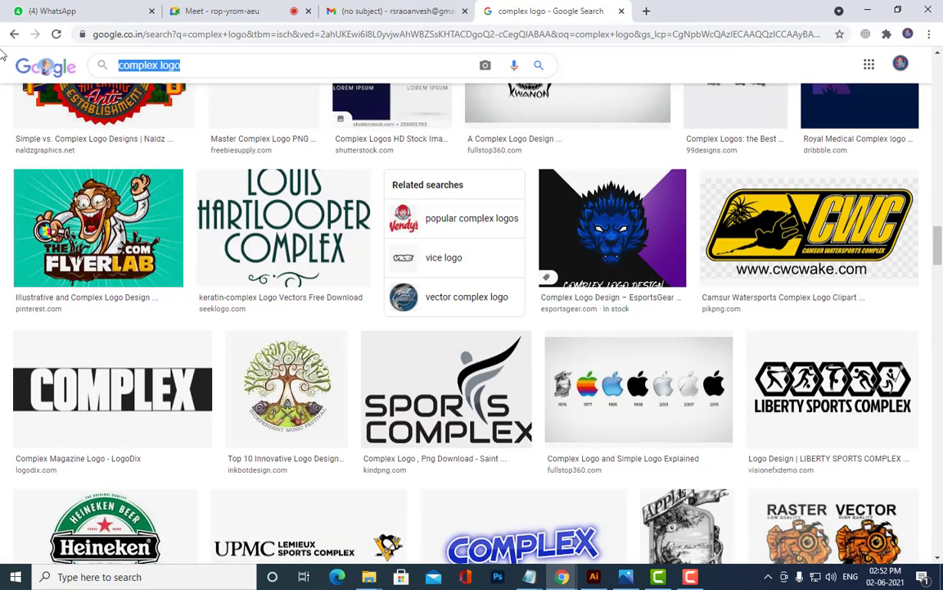
text(laughi)
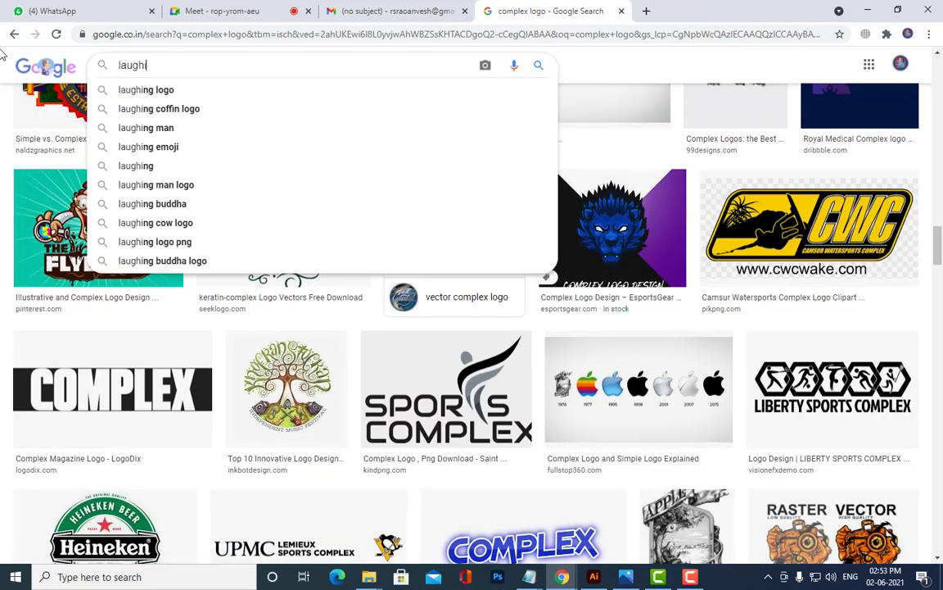
text(ng man)
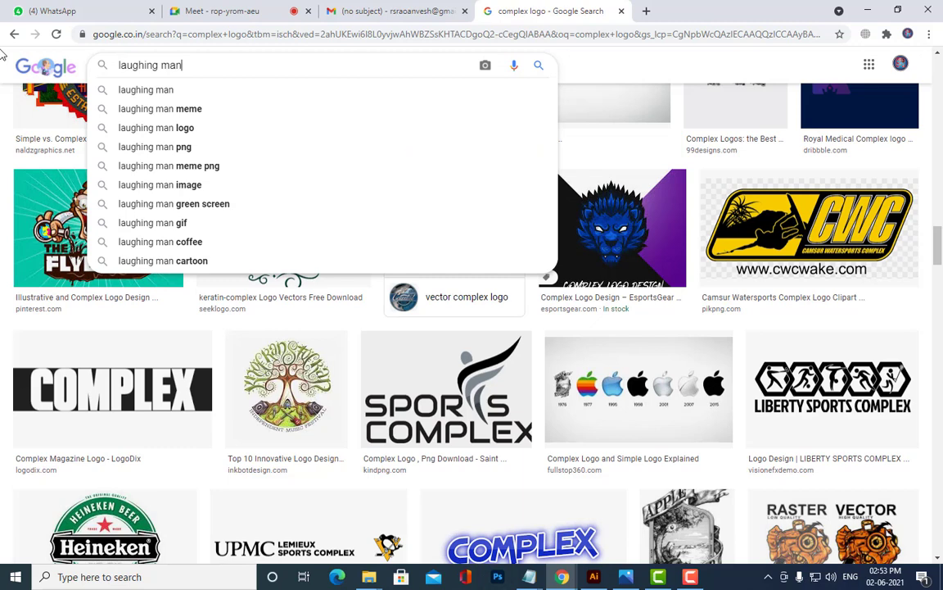
key(Return)
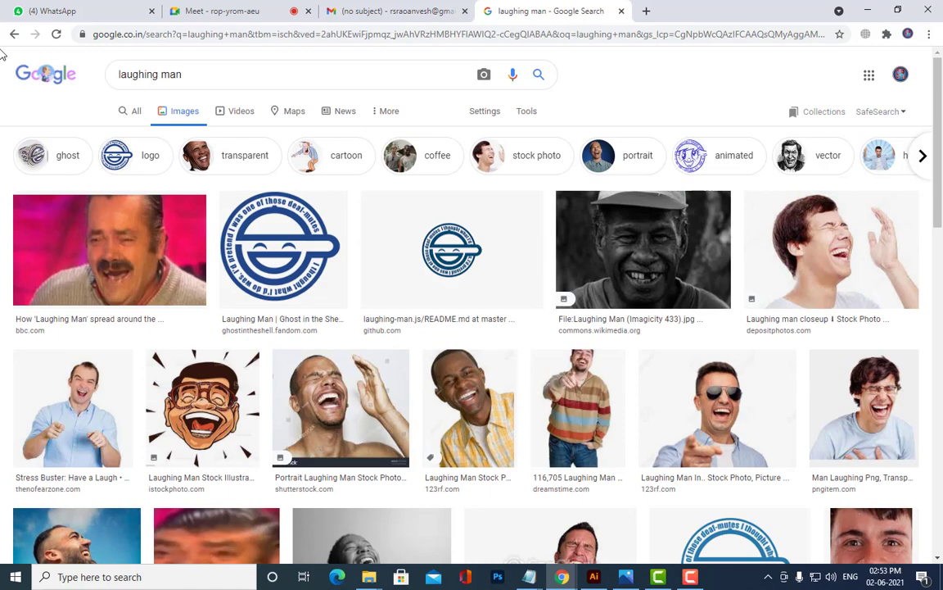
- Preview the photo of the laughing man in sunglasses pointing at the camera, and close the preview
scroll(660, 322, down, 2)
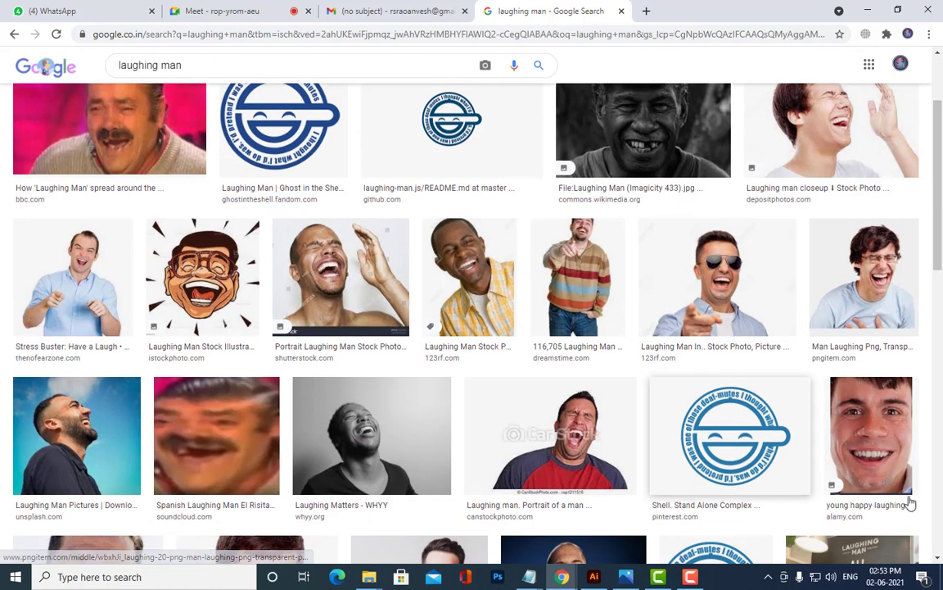
click(643, 258)
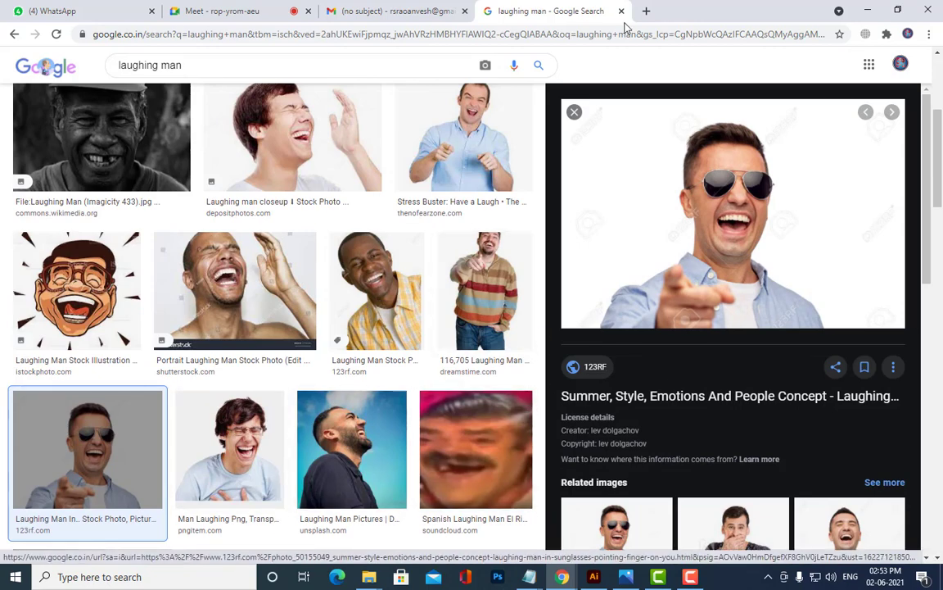
click(574, 113)
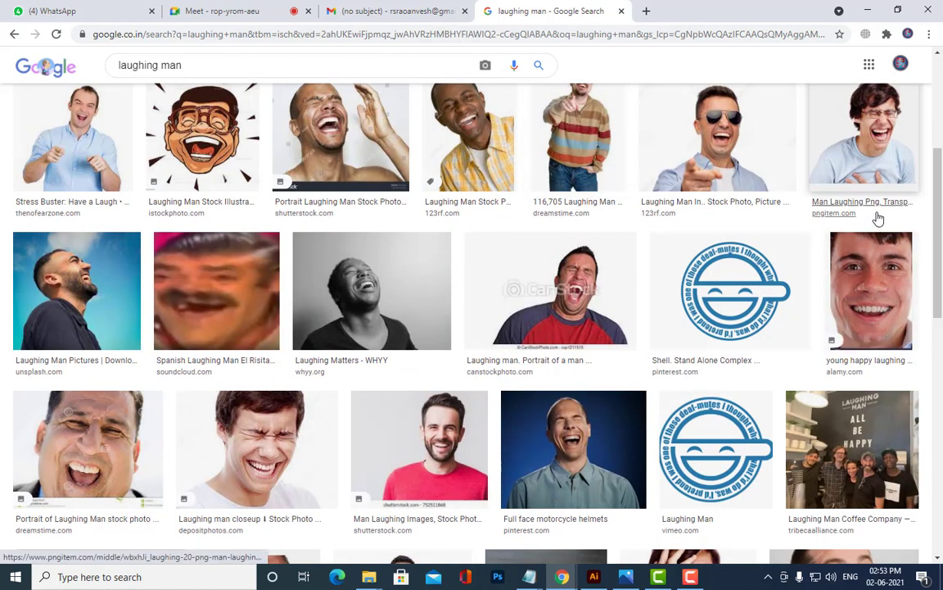
- Examine the laughing man image results for a clear face photo or illustration usable as a reference
scroll(852, 208, down, 2)
scroll(676, 131, down, 3)
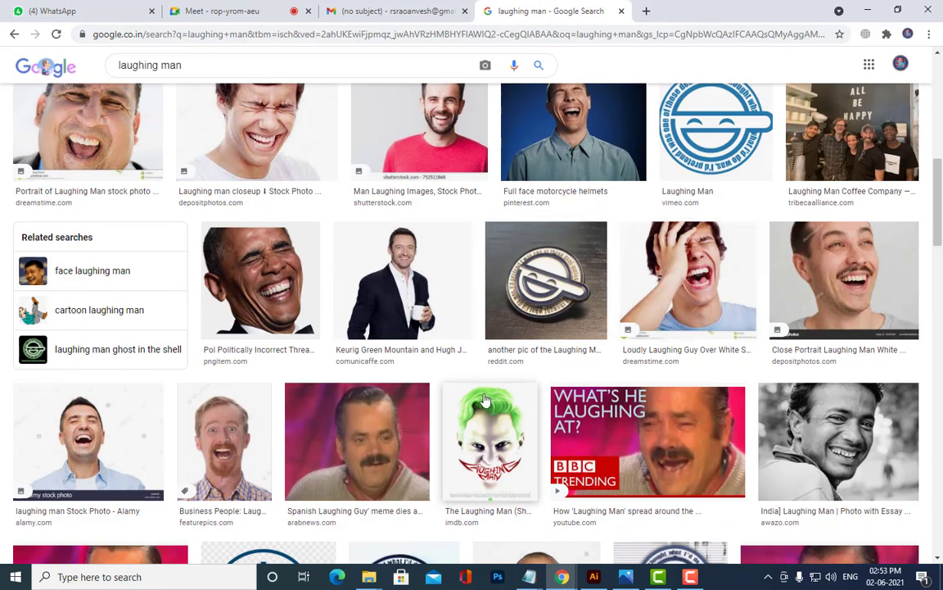
scroll(685, 148, down, 3)
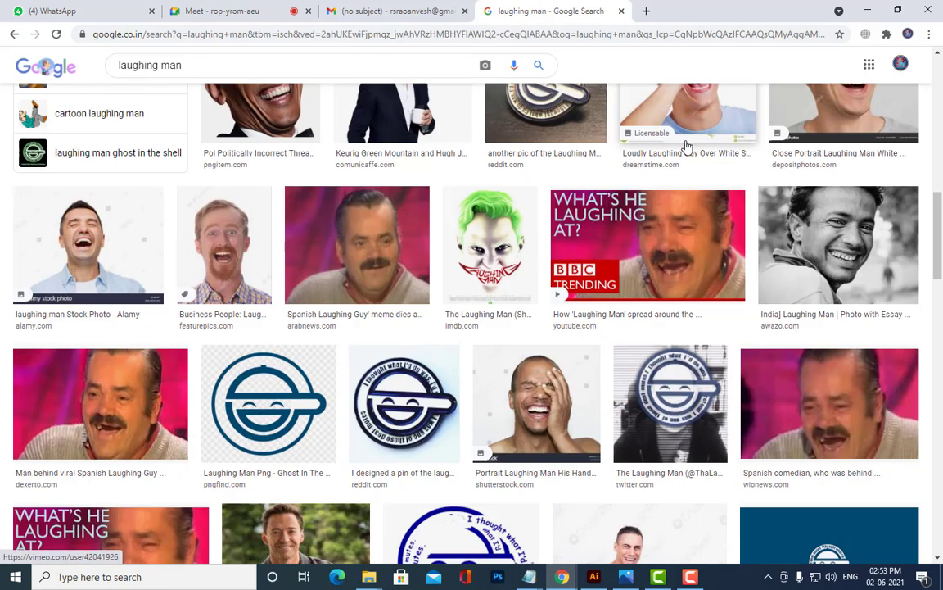
scroll(687, 146, down, 2)
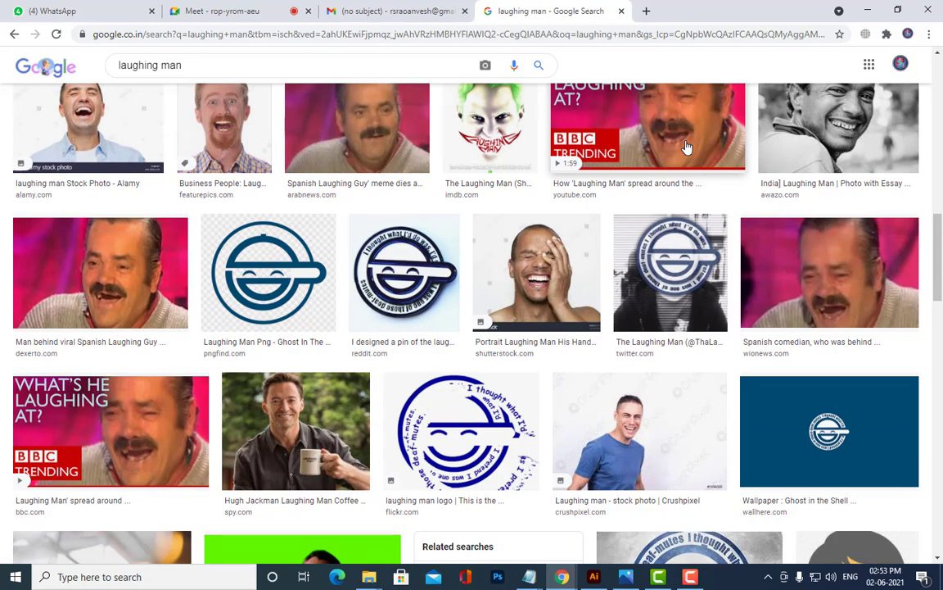
scroll(686, 147, up, 3)
scroll(688, 145, up, 3)
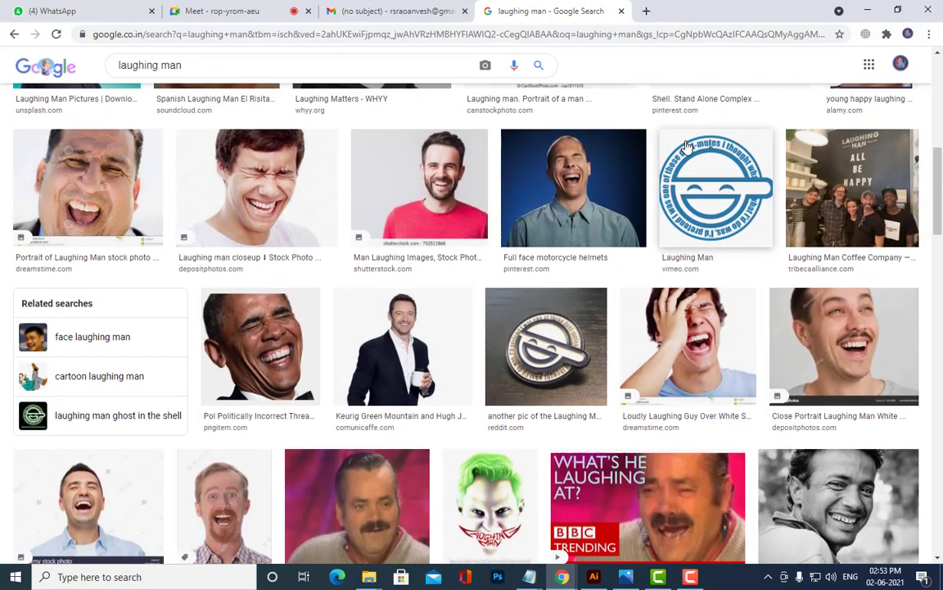
scroll(688, 146, up, 7)
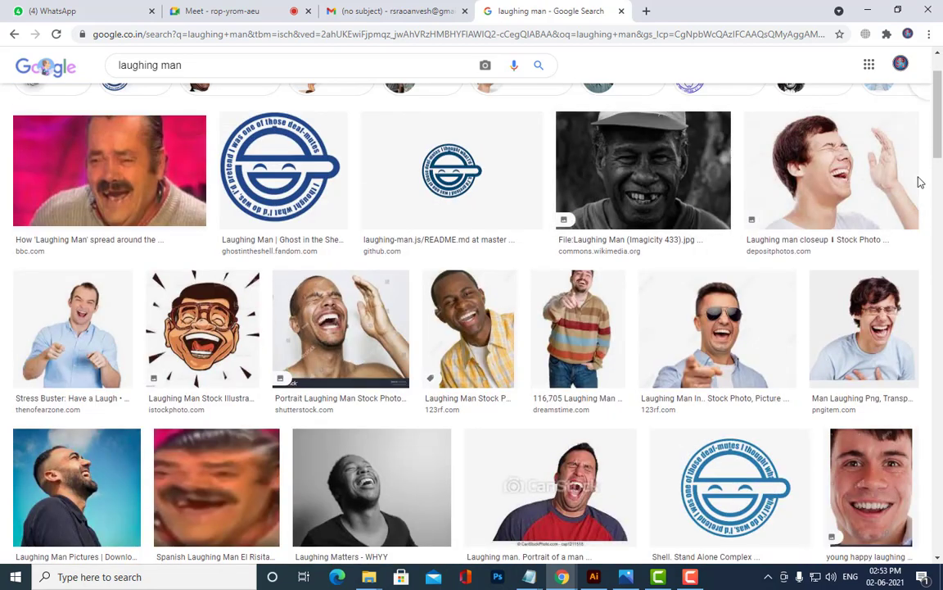
scroll(374, 200, up, 1)
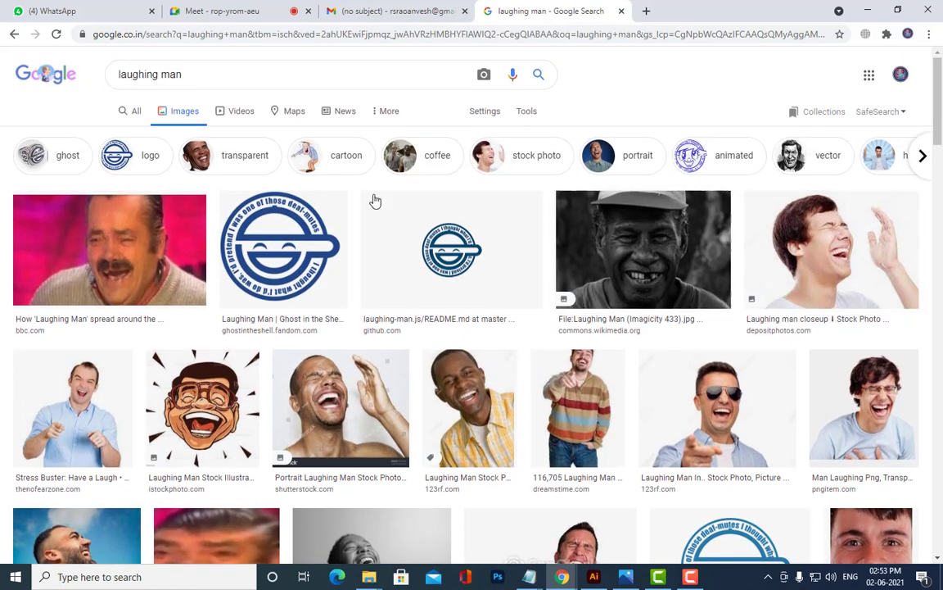
scroll(582, 274, down, 3)
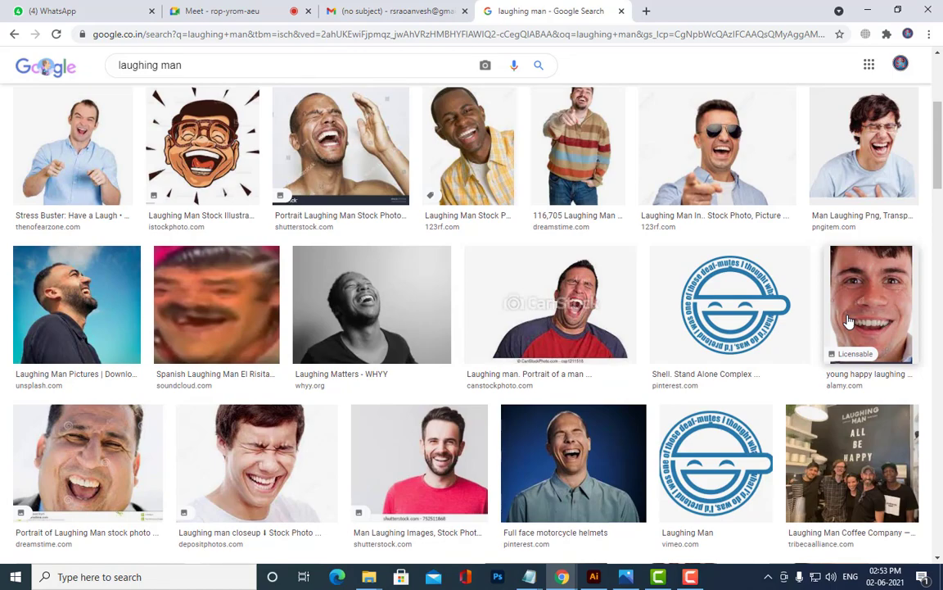
scroll(491, 287, down, 2)
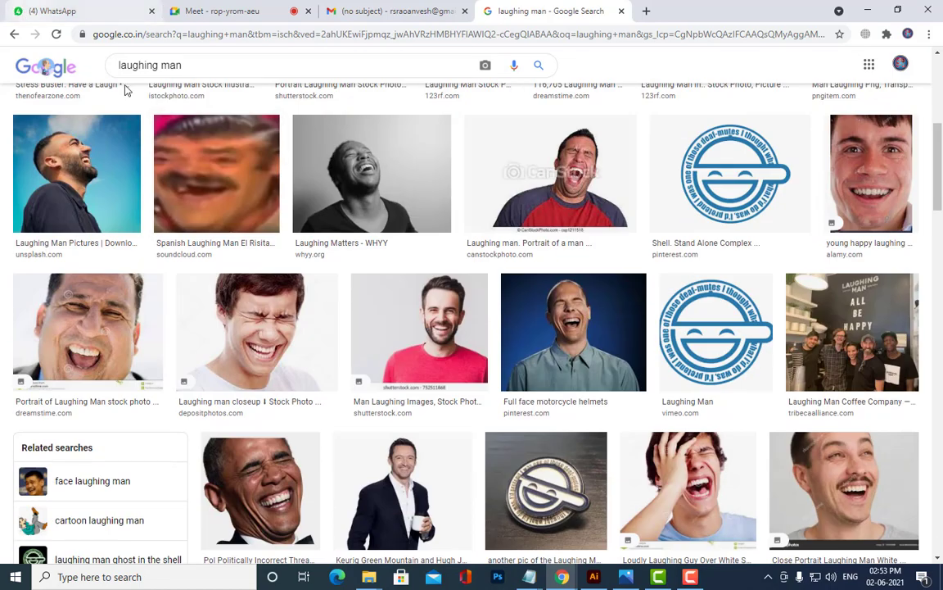
scroll(553, 217, down, 3)
scroll(768, 307, down, 2)
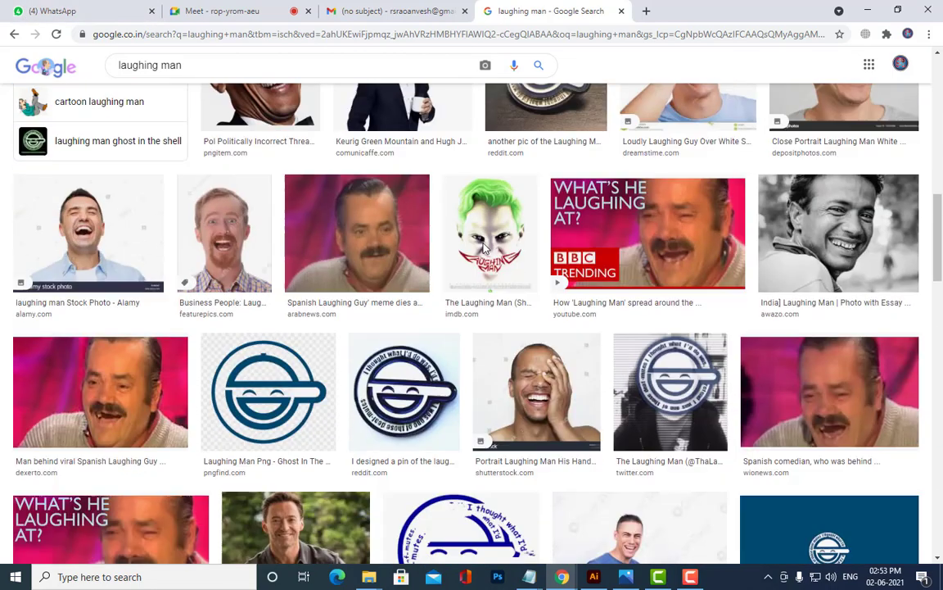
scroll(782, 297, down, 2)
scroll(788, 295, down, 2)
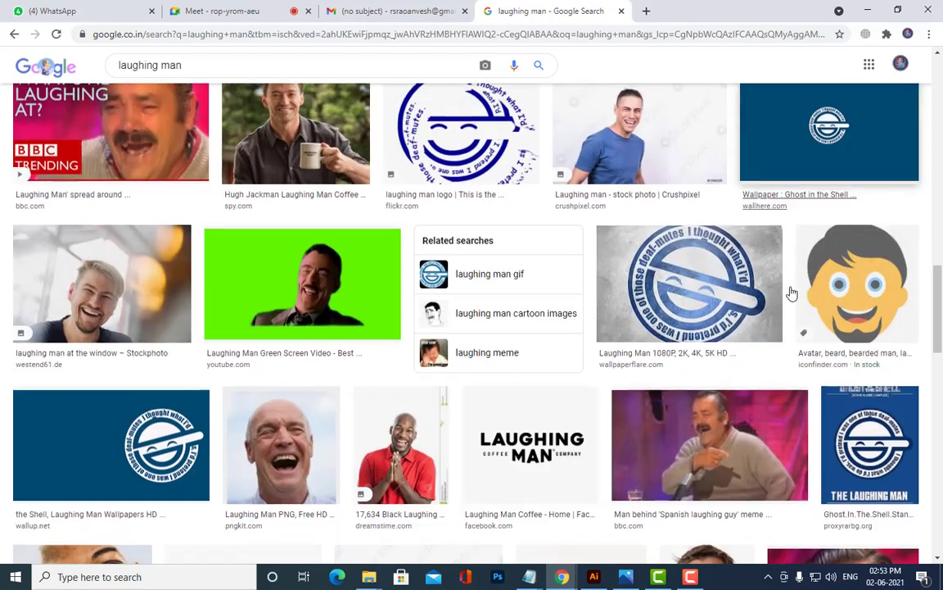
scroll(343, 472, down, 2)
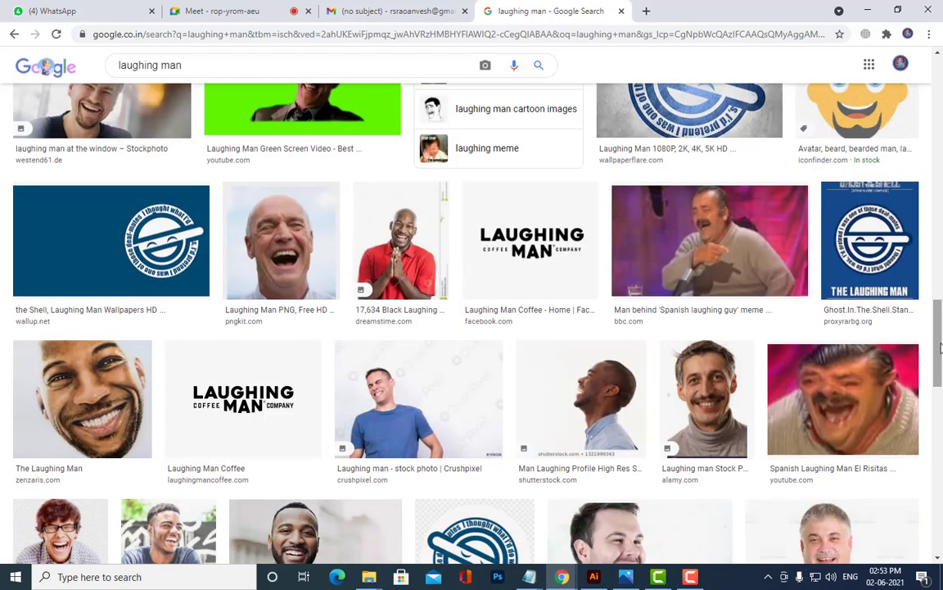
scroll(564, 259, down, 3)
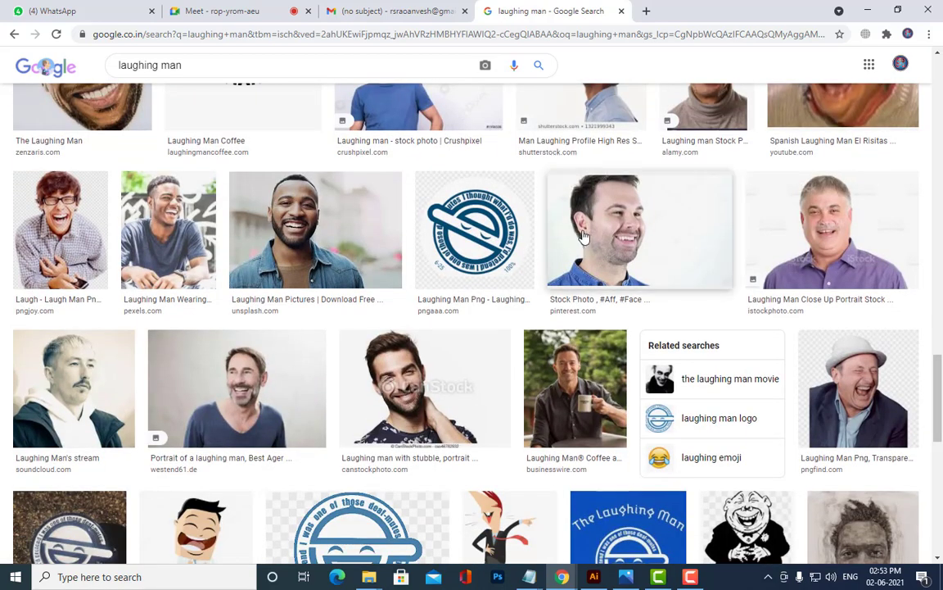
scroll(585, 237, up, 6)
scroll(584, 237, down, 3)
scroll(585, 237, down, 4)
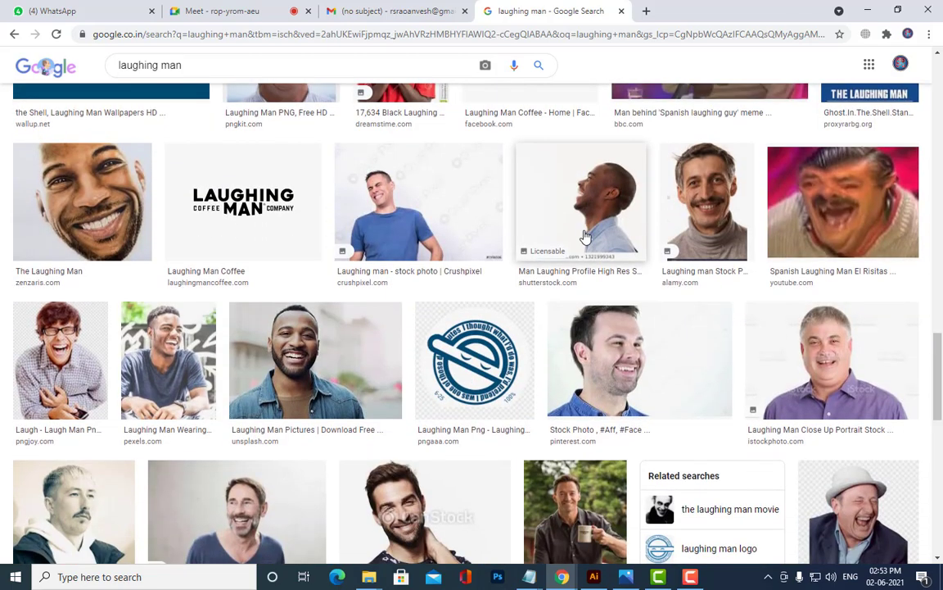
scroll(585, 236, down, 2)
scroll(585, 237, down, 8)
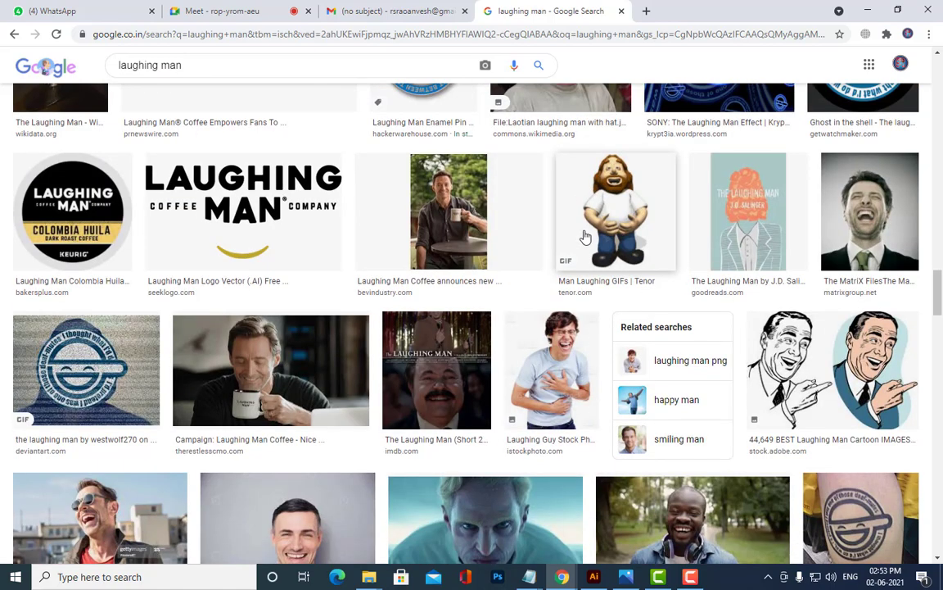
scroll(585, 236, down, 2)
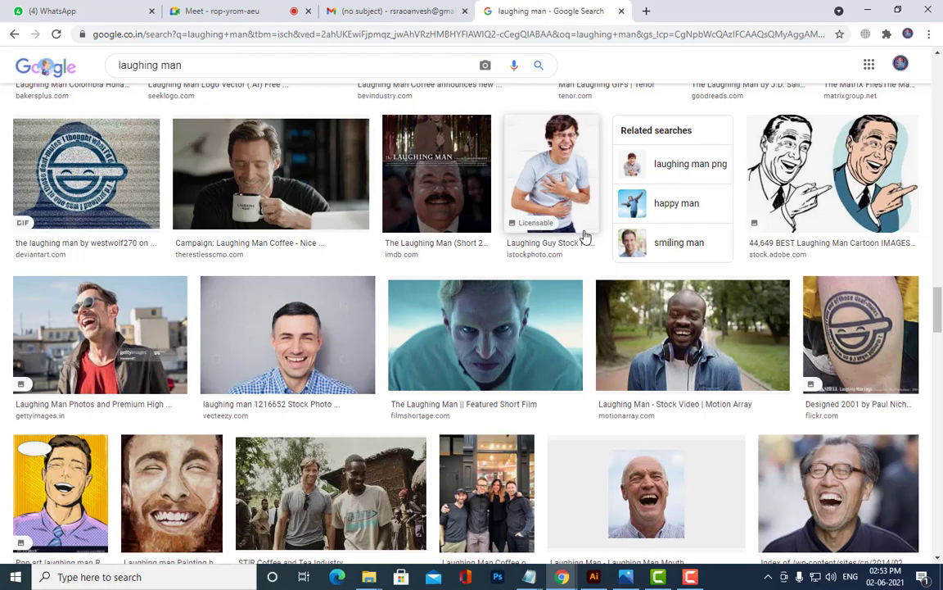
scroll(585, 236, up, 12)
scroll(585, 236, down, 2)
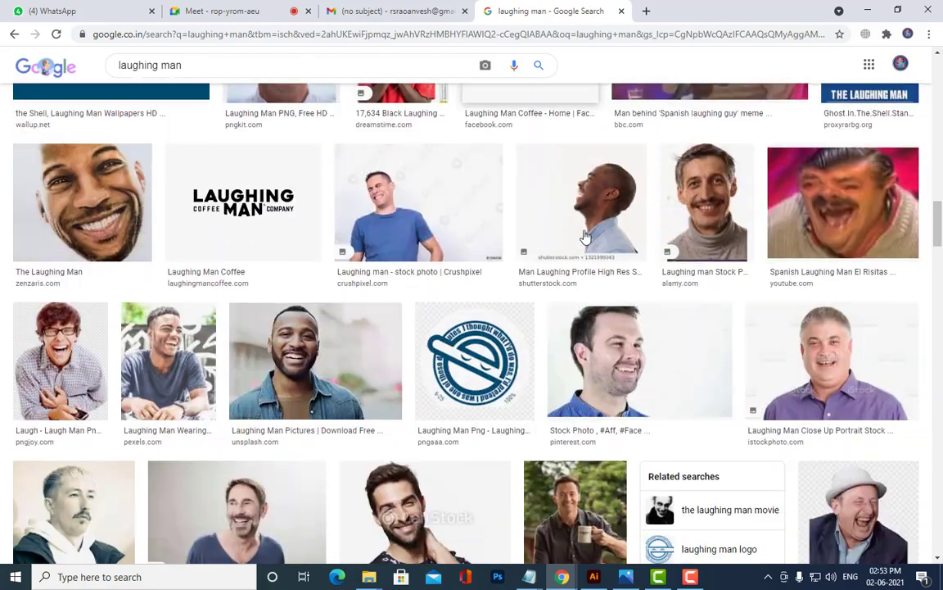
scroll(585, 236, up, 6)
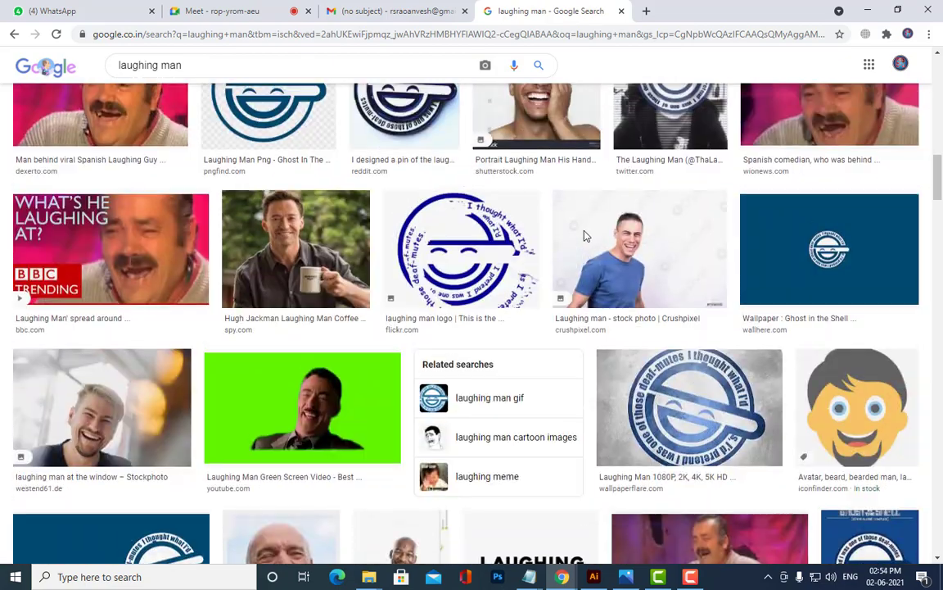
scroll(584, 236, up, 15)
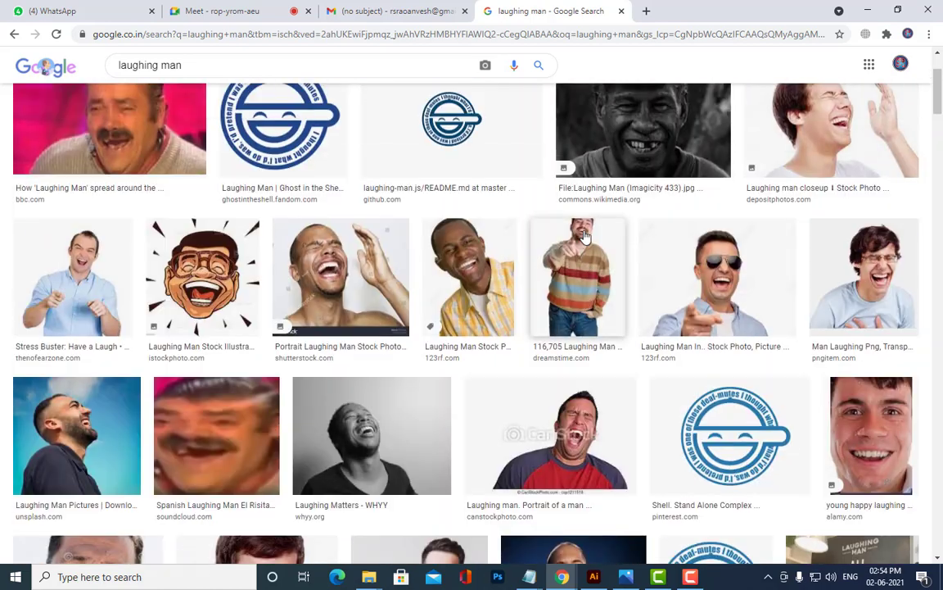
scroll(585, 236, up, 3)
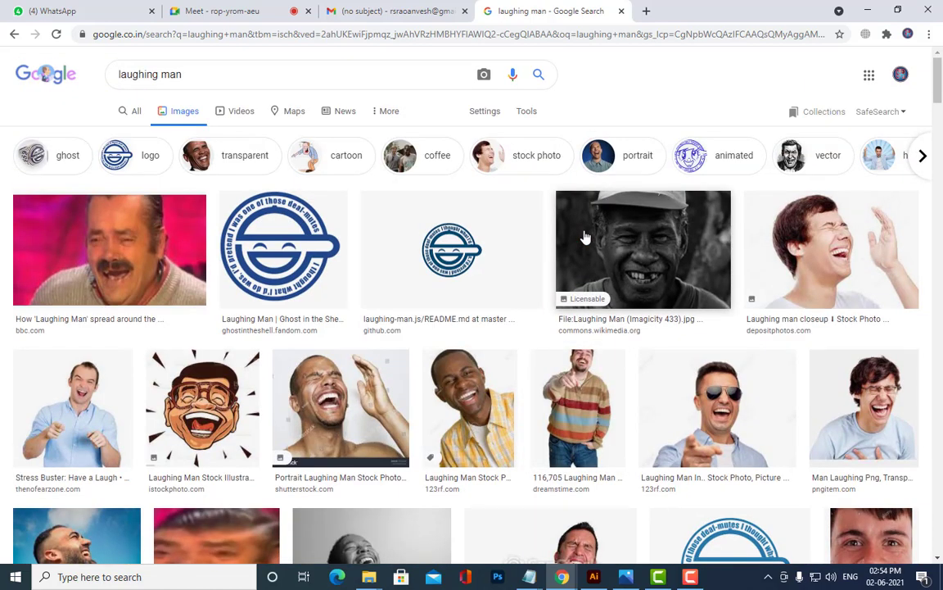
scroll(585, 237, down, 2)
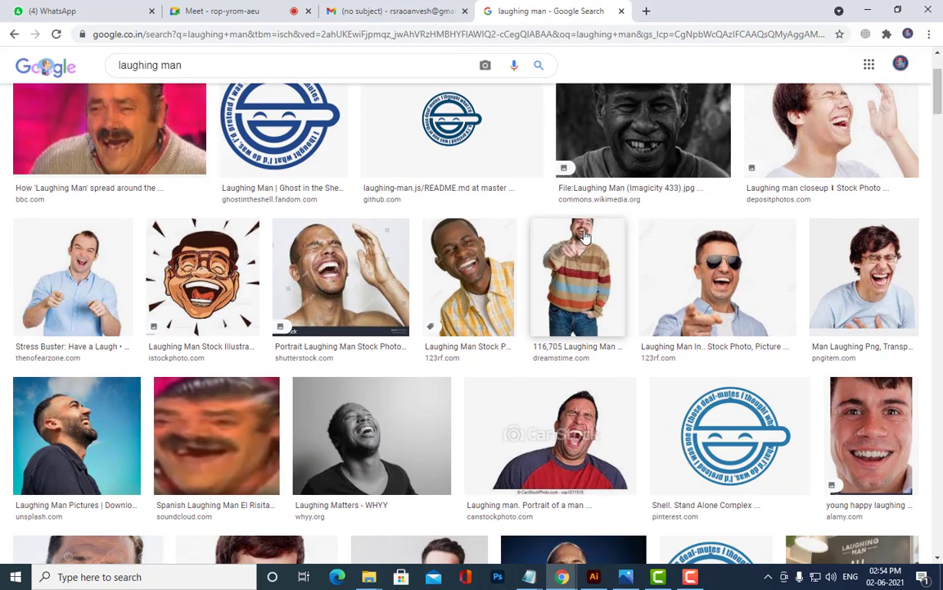
- Preview the bbc.com photo of the laughing man with a moustache and examine its related images
scroll(585, 236, up, 2)
click(219, 71)
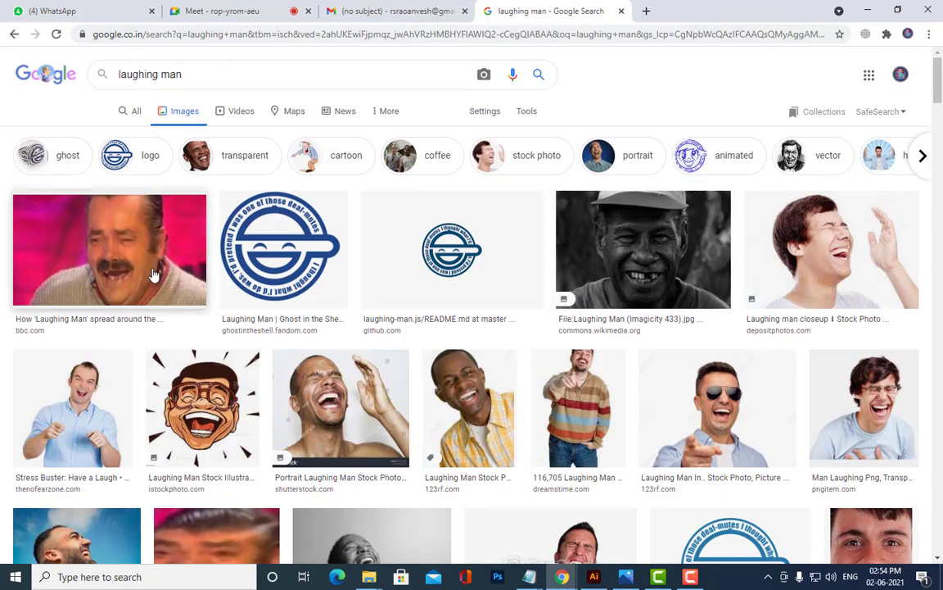
click(138, 248)
scroll(885, 375, down, 4)
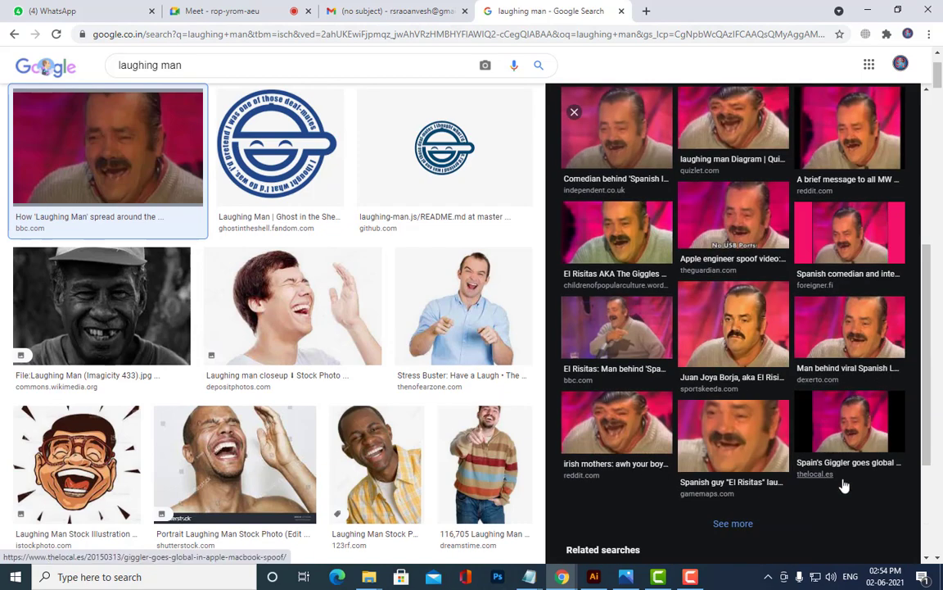
- Look further through the laughing man results and preview the close portrait of a laughing man on a white background
scroll(356, 385, down, 7)
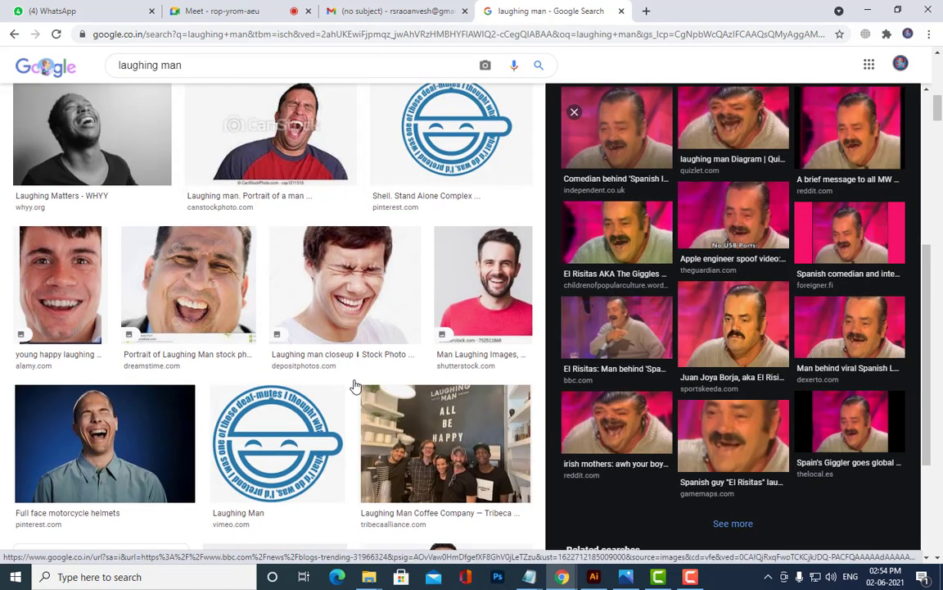
scroll(355, 385, down, 5)
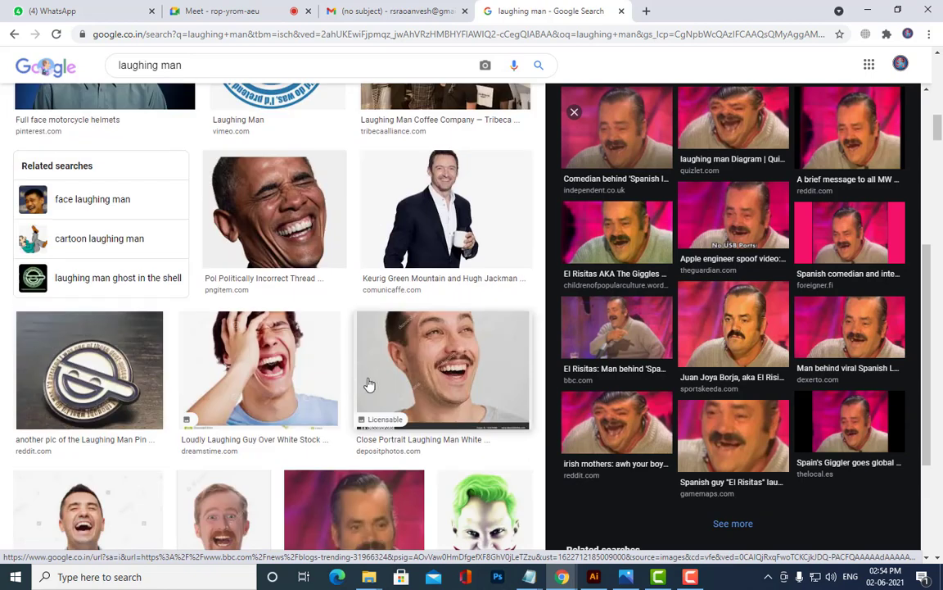
scroll(368, 385, down, 2)
click(499, 185)
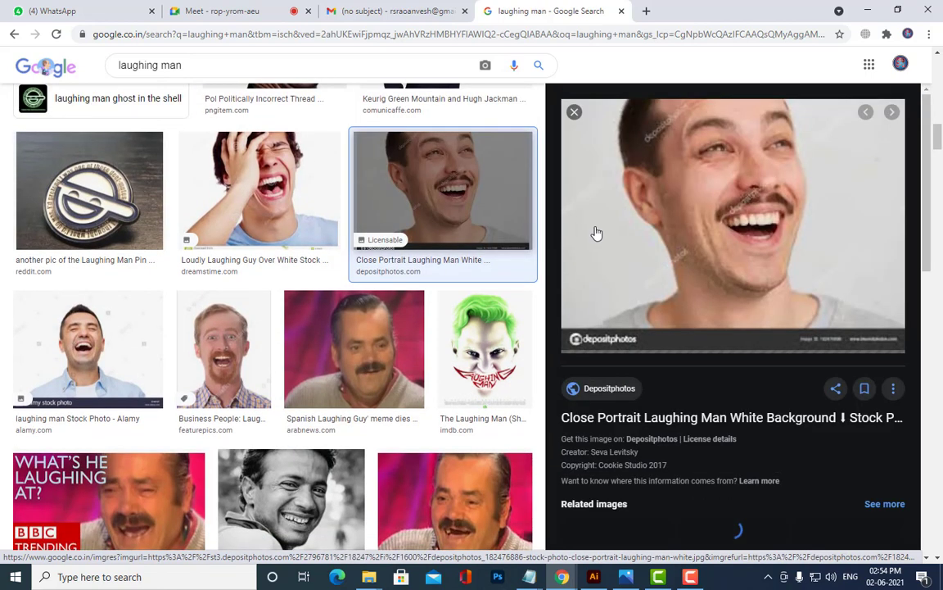
scroll(807, 327, down, 2)
- Refine the image search to "laughing man with moustache"
click(189, 60)
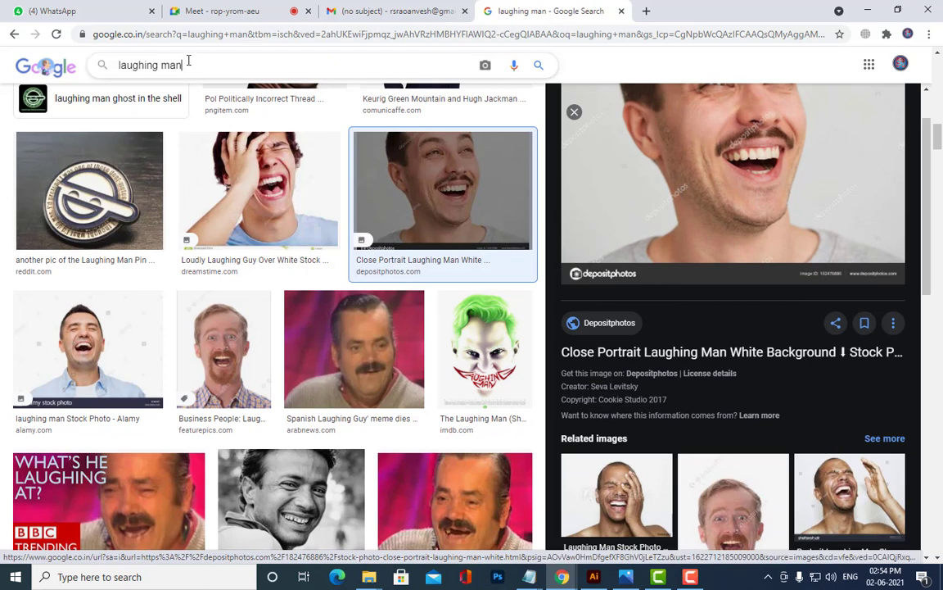
text(with moustache)
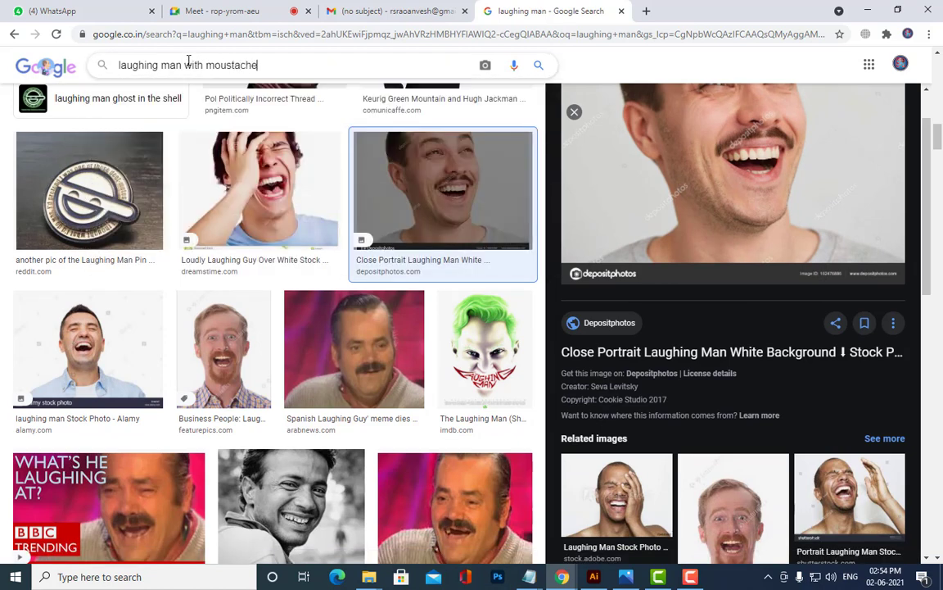
key(Return)
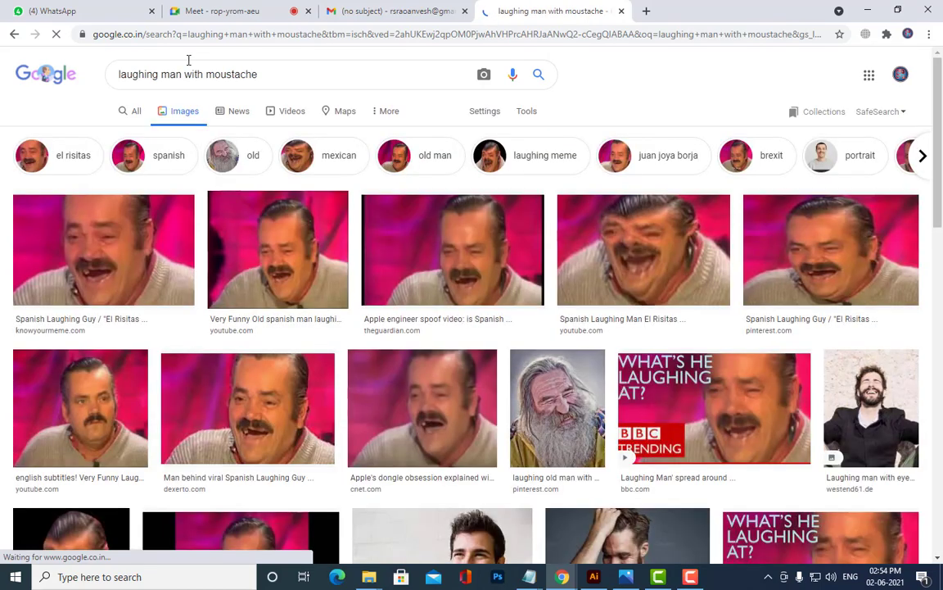
- Browse the moustache results and preview the Depositphotos portrait of a laughing man with a mustache on a white background
scroll(839, 305, down, 3)
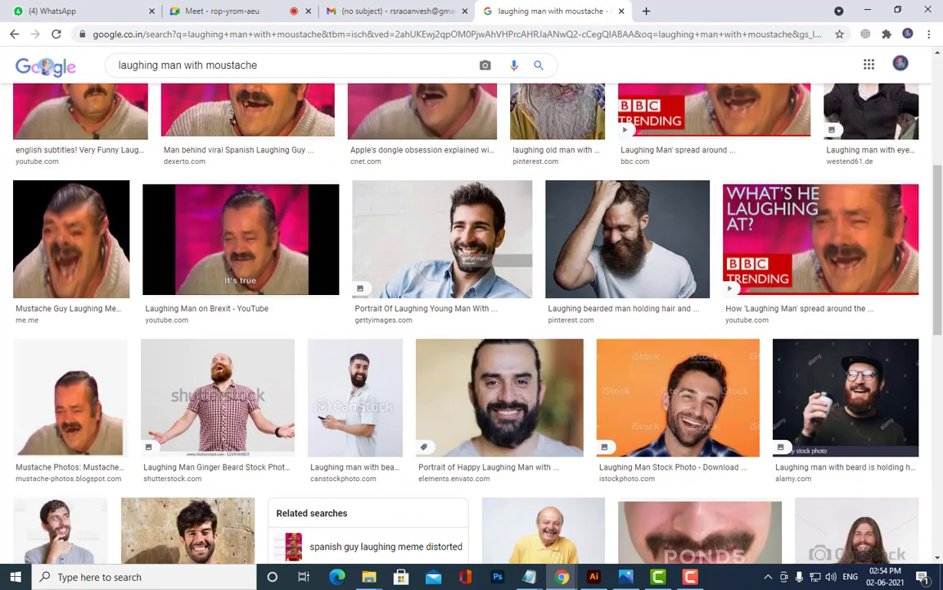
scroll(455, 259, up, 3)
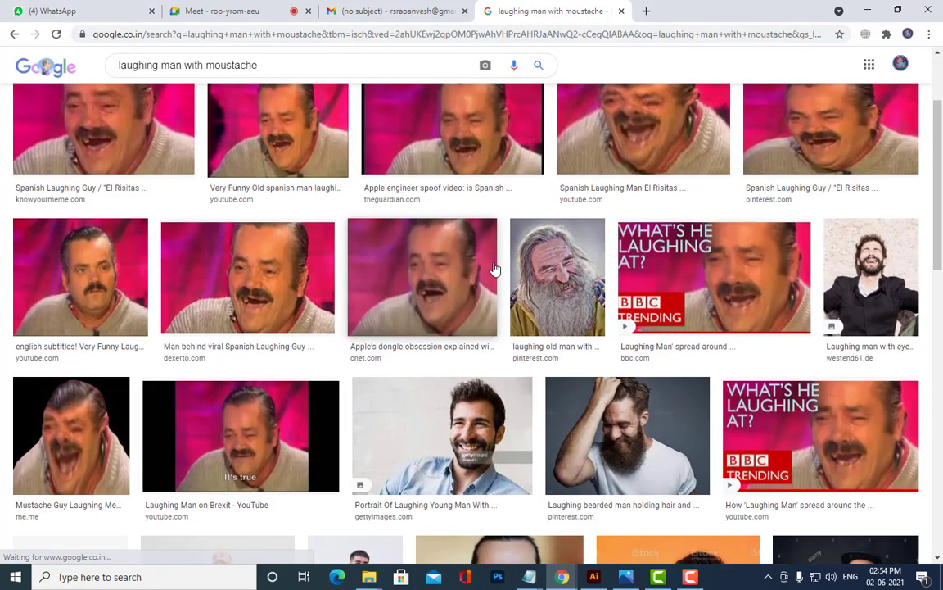
scroll(495, 268, down, 4)
scroll(495, 269, down, 3)
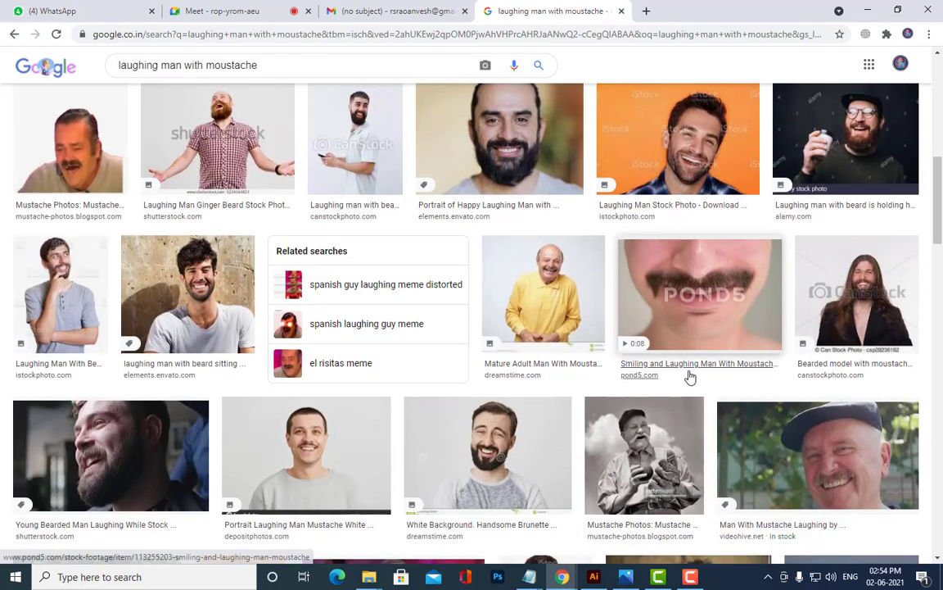
scroll(665, 343, down, 2)
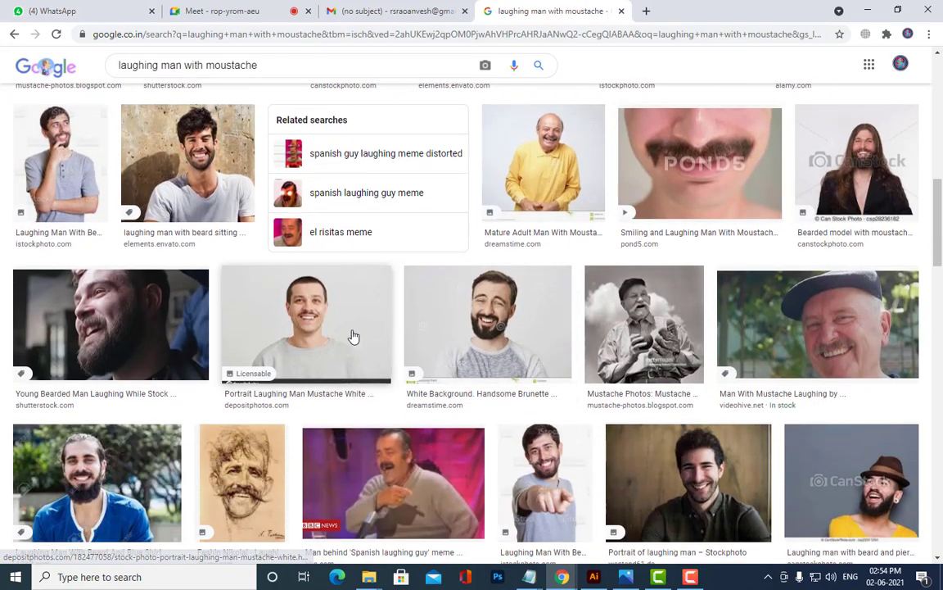
click(351, 335)
scroll(712, 389, down, 2)
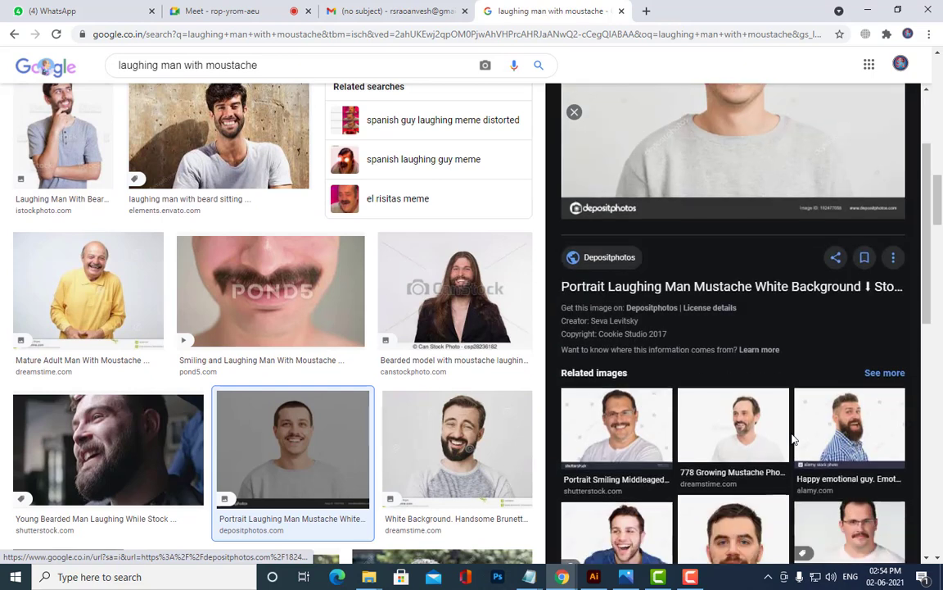
- Preview the related Shutterstock portrait of the smiling middle-aged man with glasses and a mustache, and check its related images
click(622, 443)
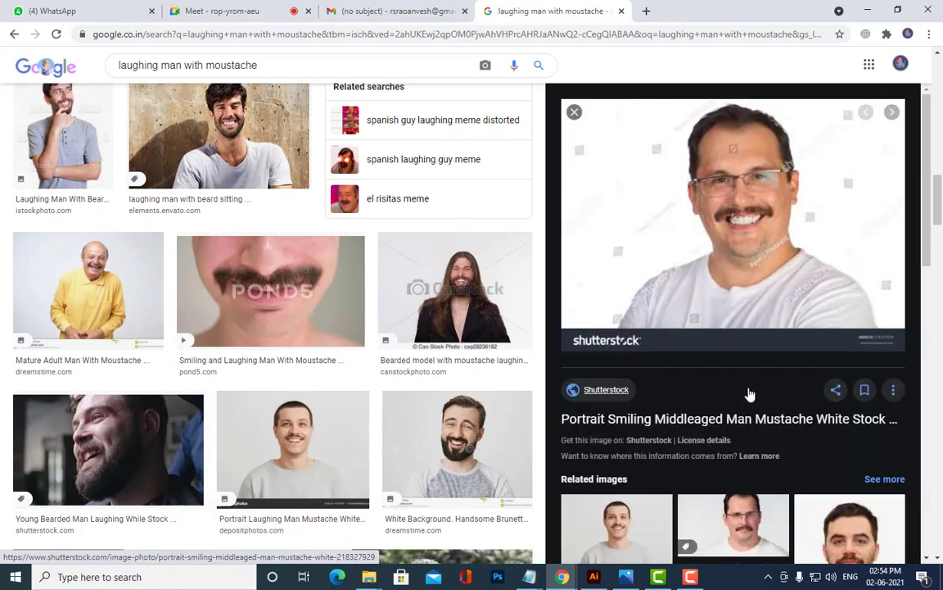
scroll(749, 395, down, 4)
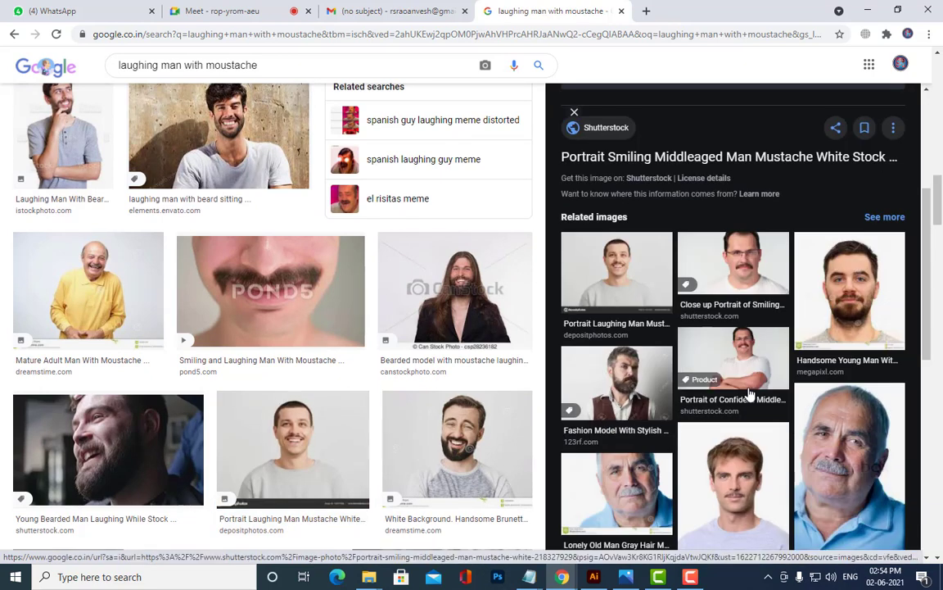
scroll(749, 395, up, 7)
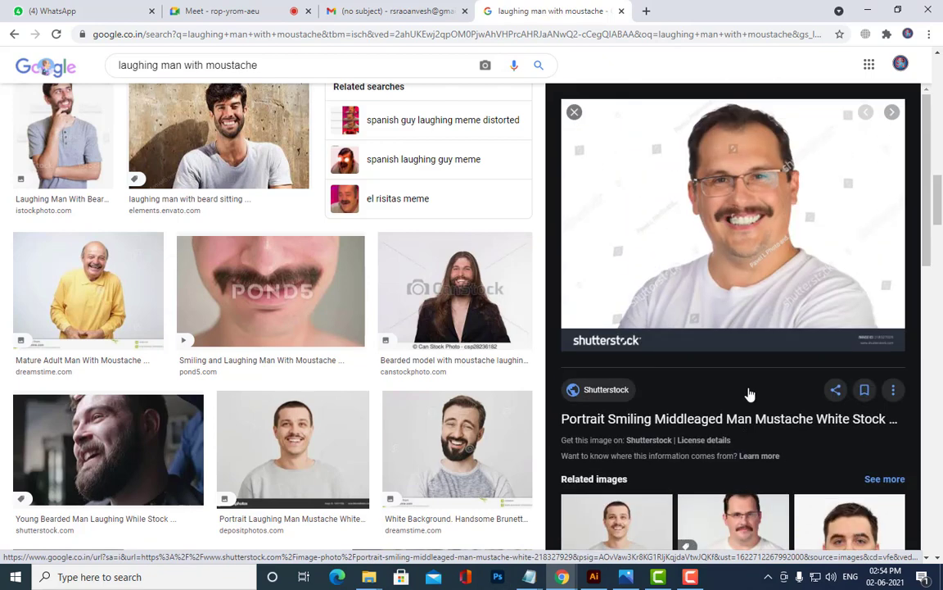
scroll(410, 342, up, 2)
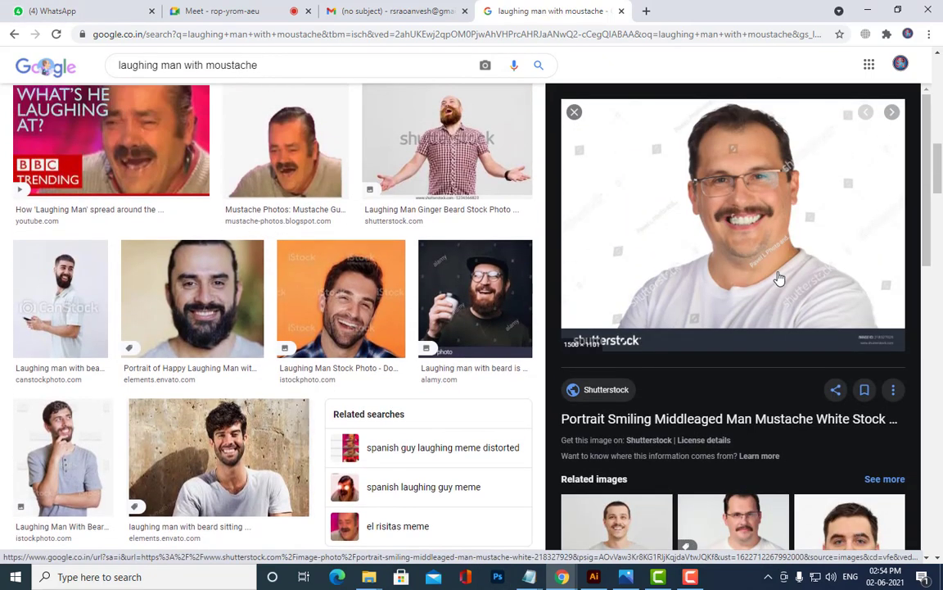
- Return to the Depositphotos portrait of the man in the grey sweater and examine its related images
scroll(410, 342, down, 4)
scroll(409, 342, down, 2)
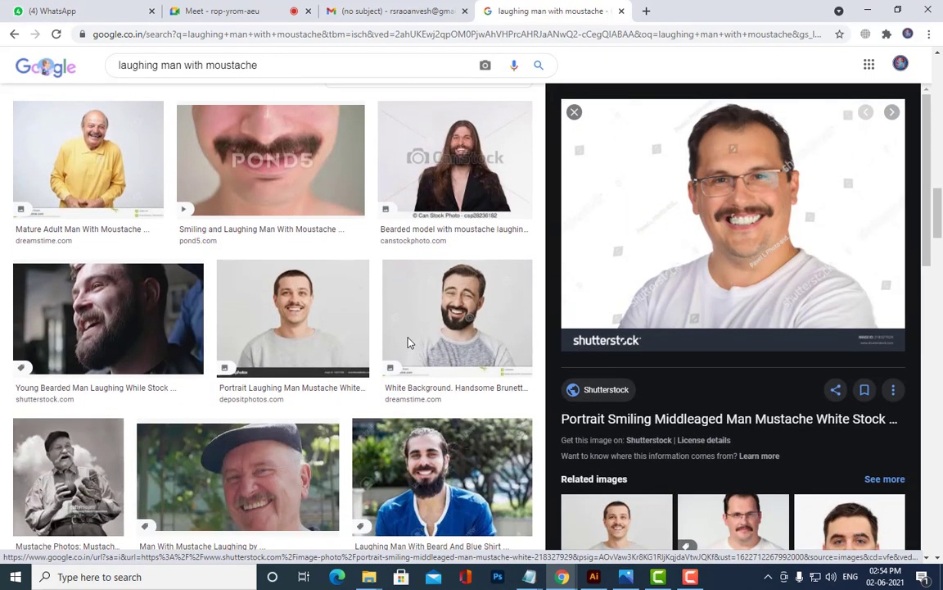
click(295, 312)
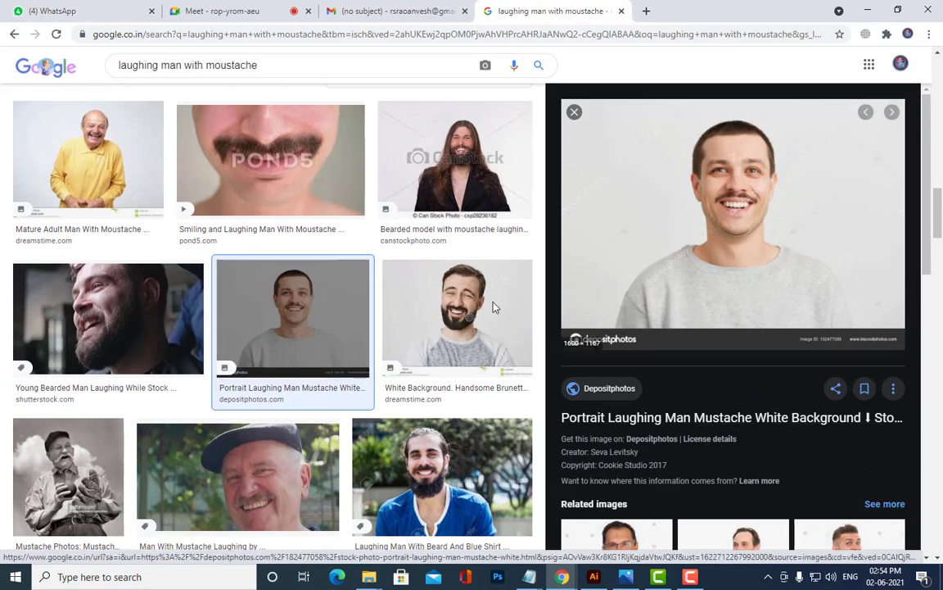
scroll(764, 259, down, 5)
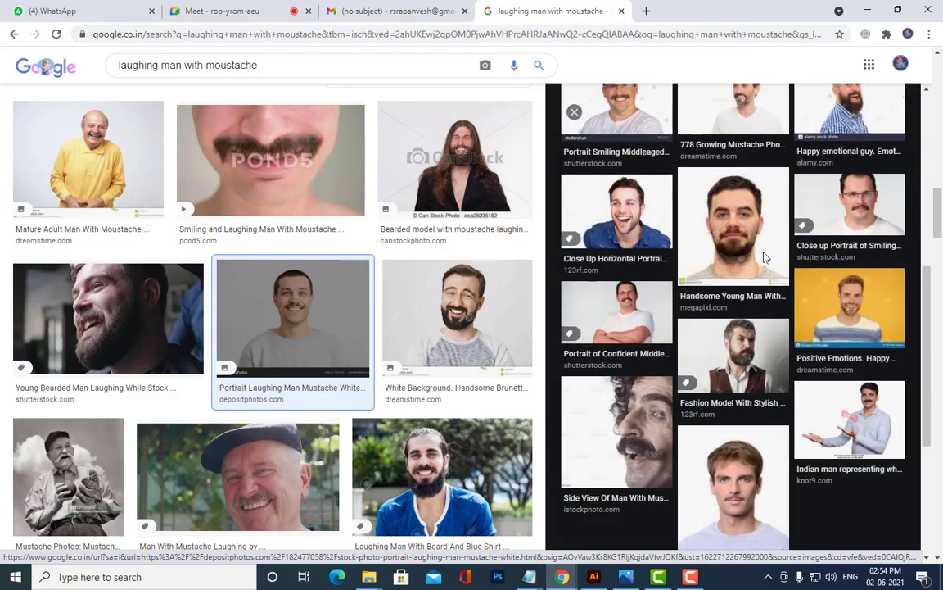
- Look through further results and preview the iStock photo of the laughing young man with glasses, mustache and black T-shirt
scroll(318, 322, down, 4)
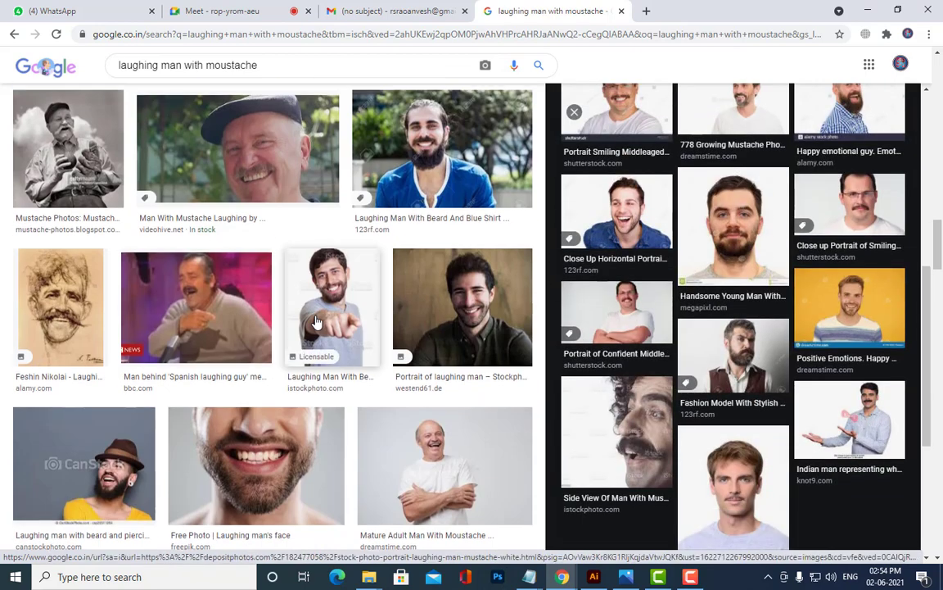
scroll(318, 322, down, 3)
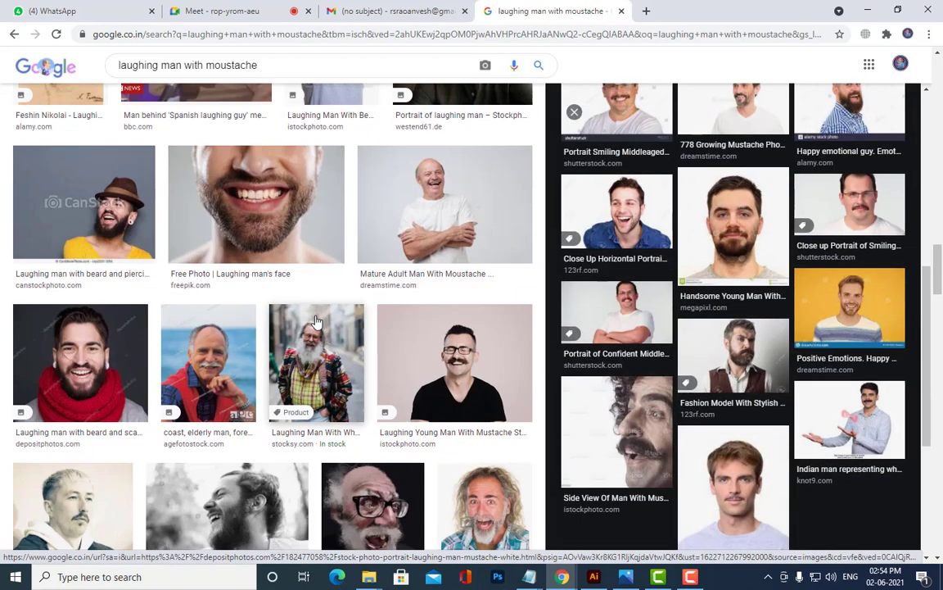
scroll(505, 283, down, 5)
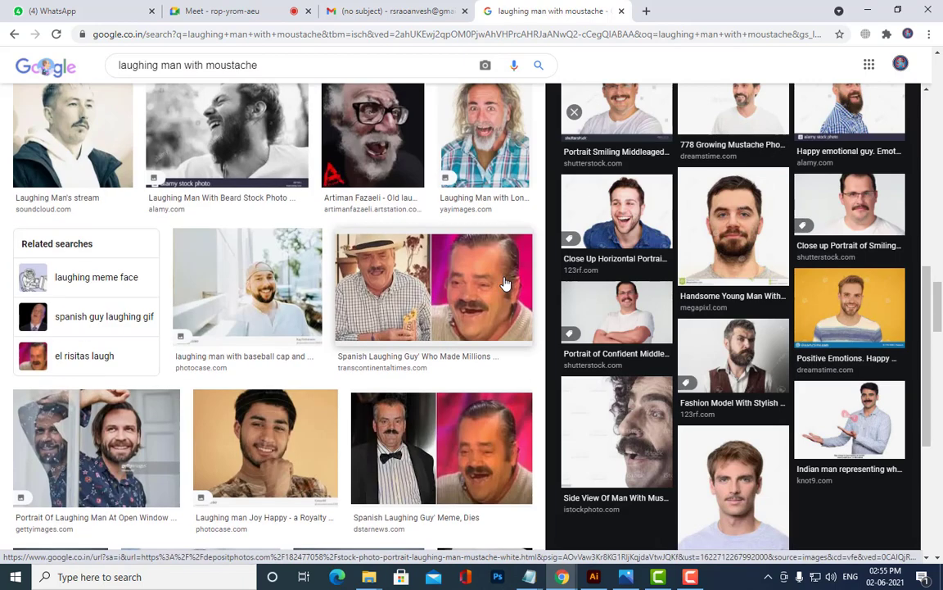
scroll(506, 283, up, 7)
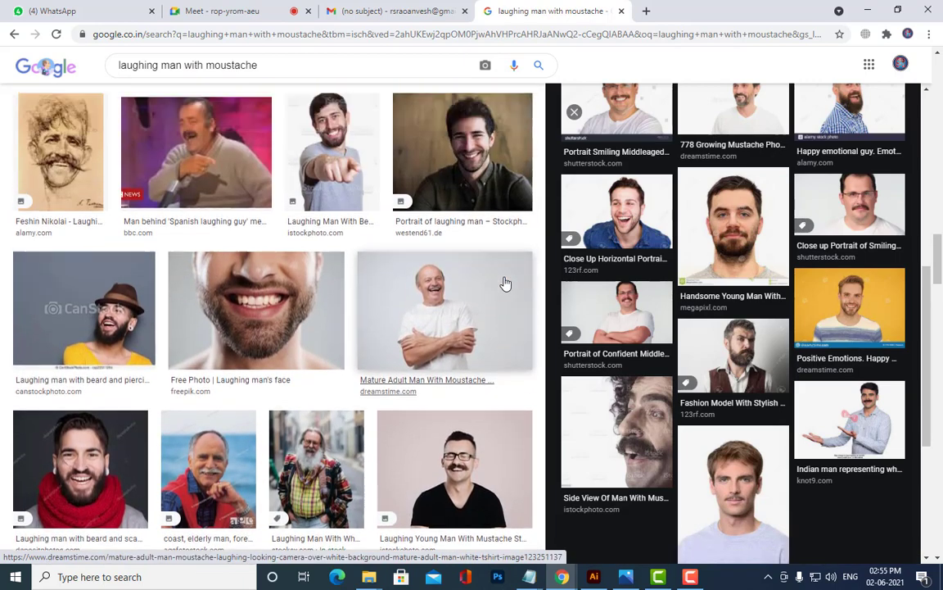
scroll(506, 282, down, 1)
click(505, 383)
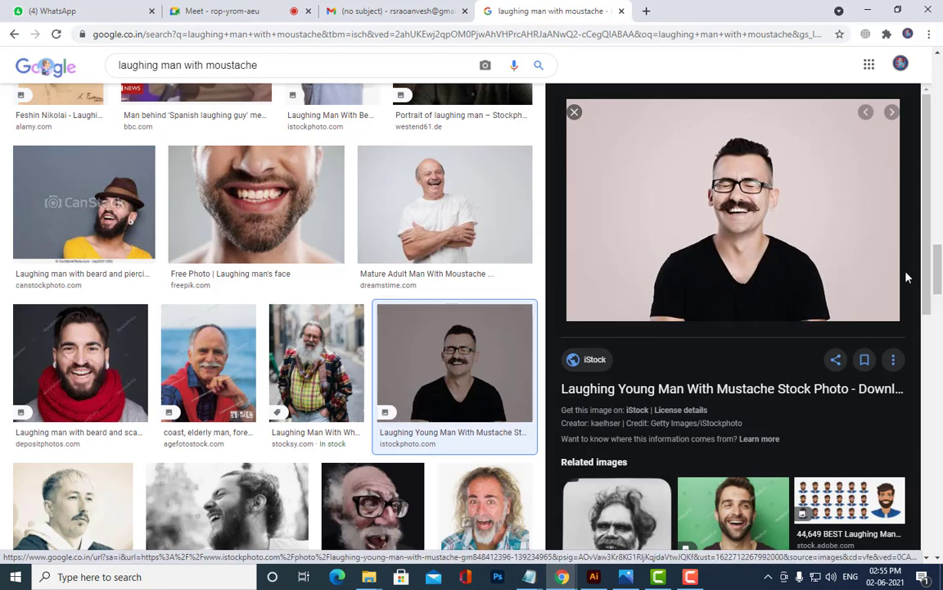
scroll(879, 272, down, 4)
scroll(880, 272, down, 2)
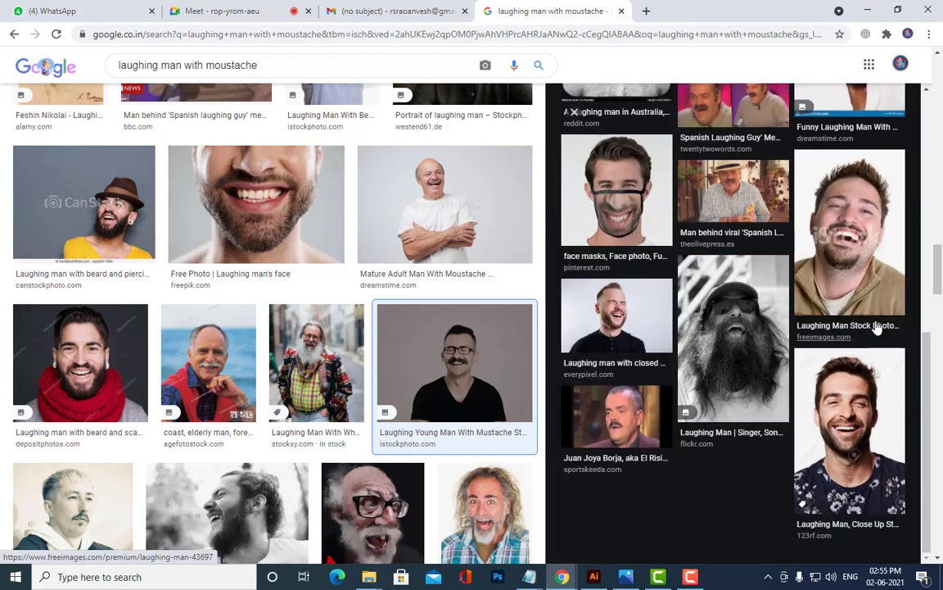
scroll(657, 322, up, 6)
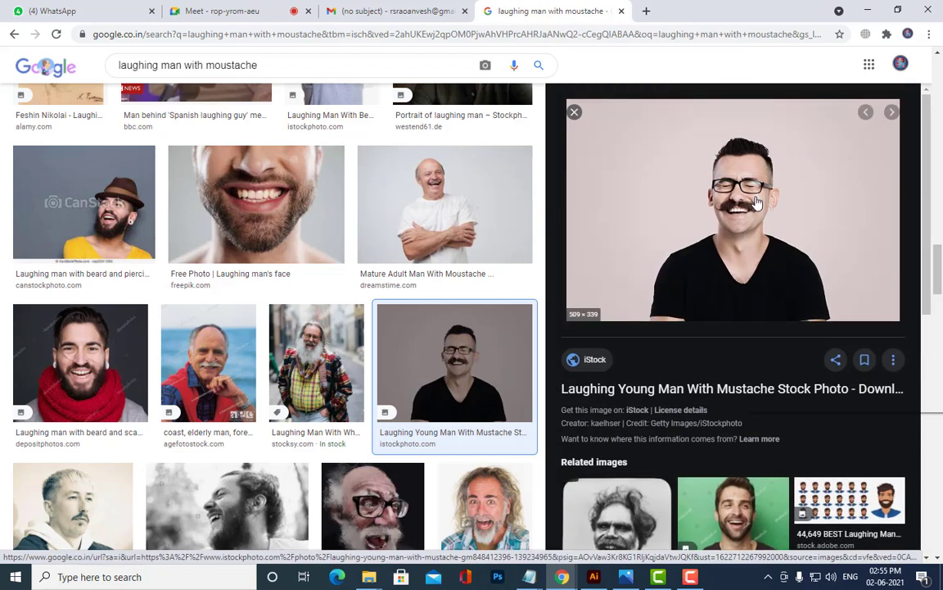
- Save the previewed photo to the Desktop as a JPEG named laughingman
right_click(749, 197)
click(823, 343)
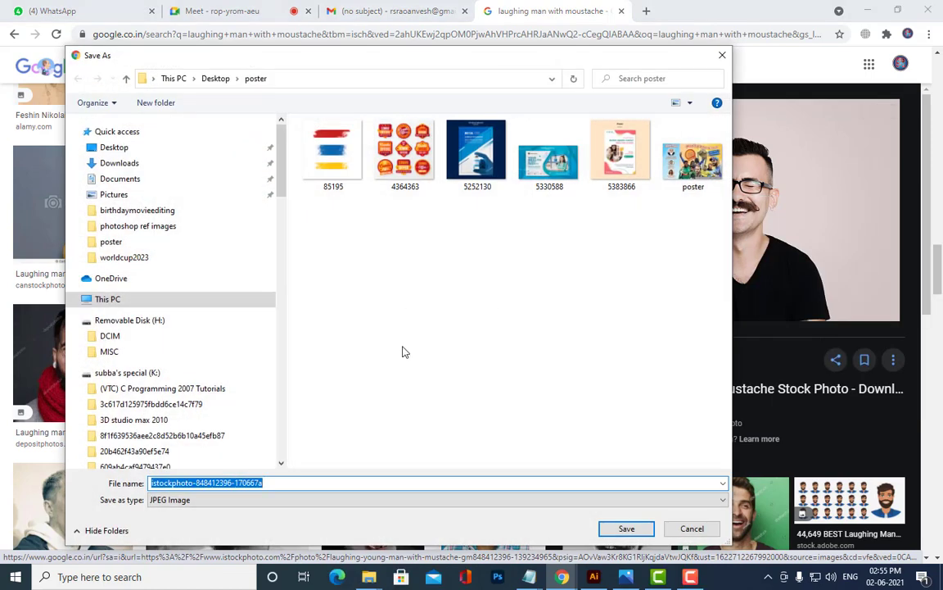
click(114, 148)
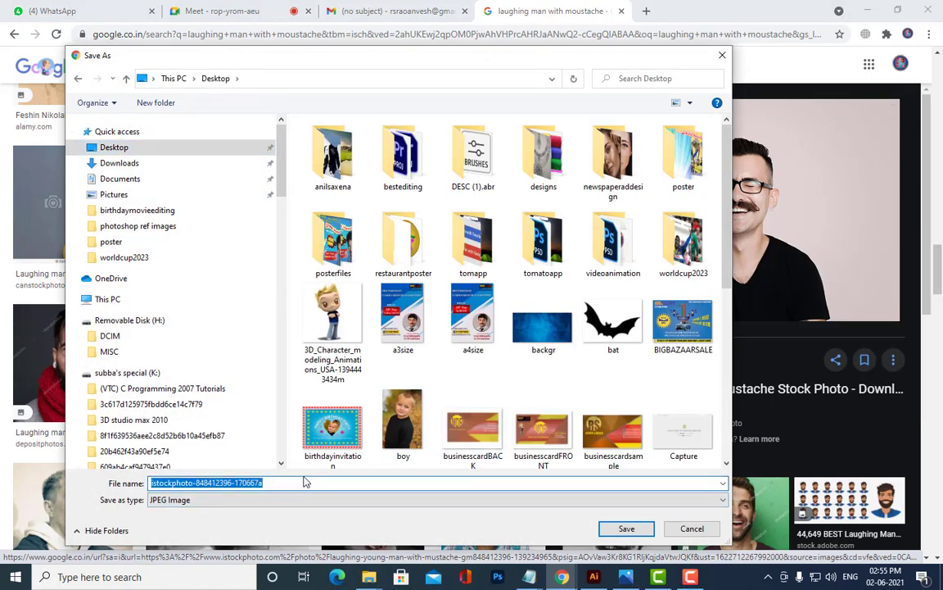
text(laughingman)
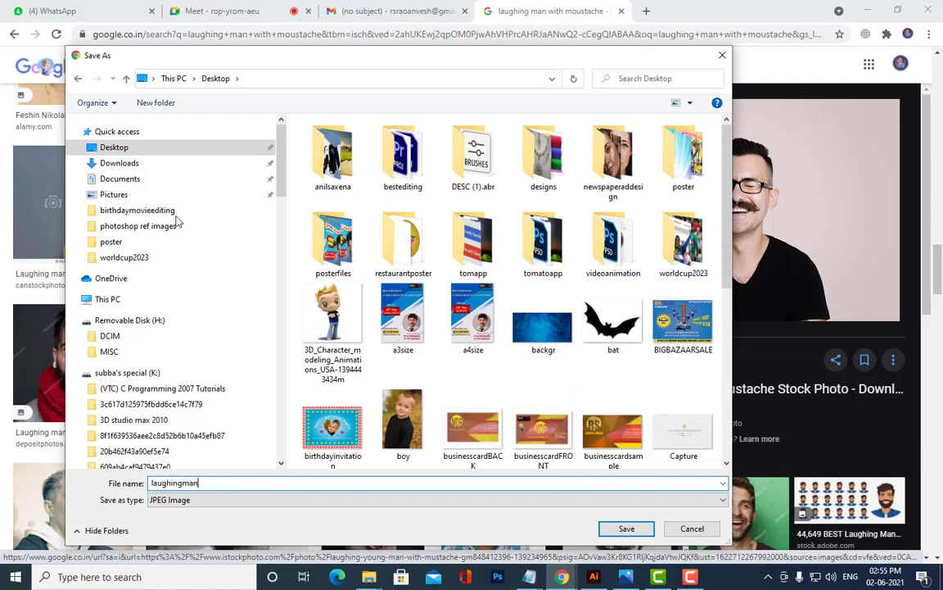
key(Return)
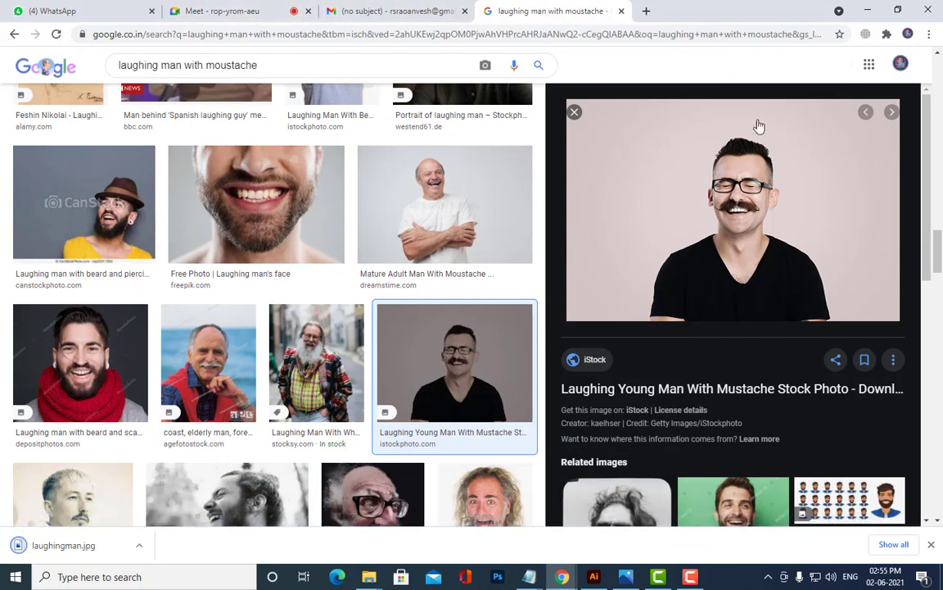
- Show the downloaded laughingman.jpg in its folder, open it in Photoshop and enlarge the view to 200%
click(139, 545)
click(176, 500)
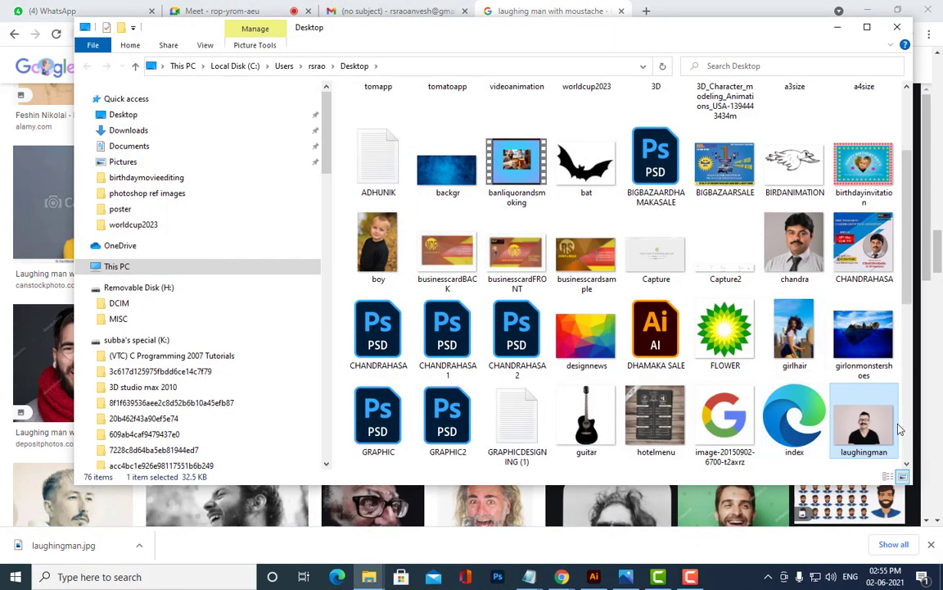
right_click(860, 422)
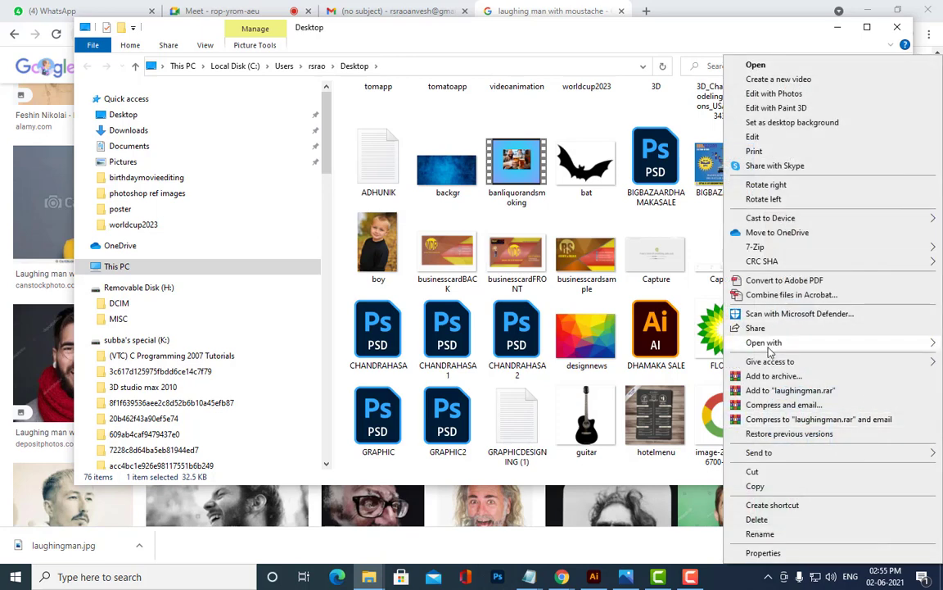
mouse_move(766, 343)
click(598, 358)
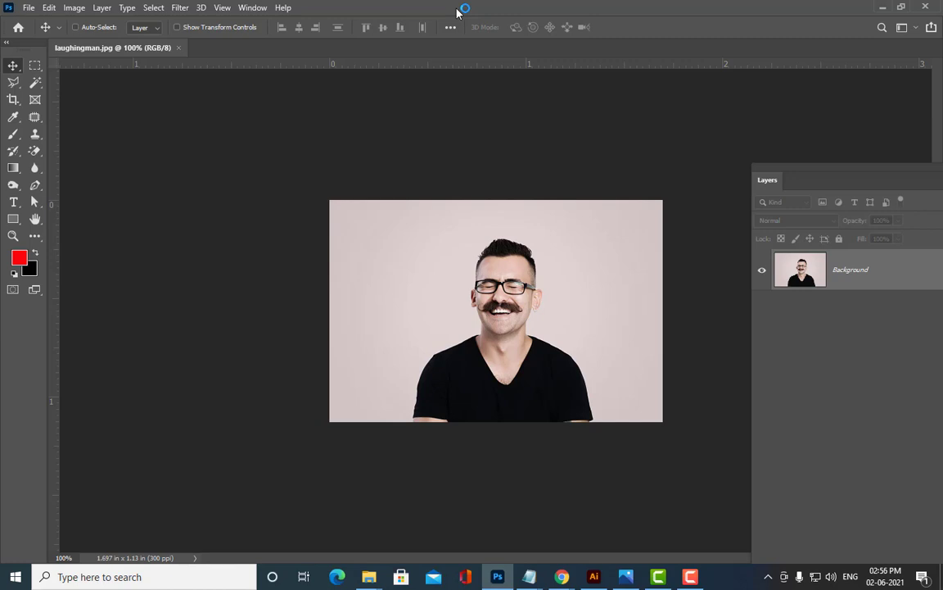
key(ctrl+plus)
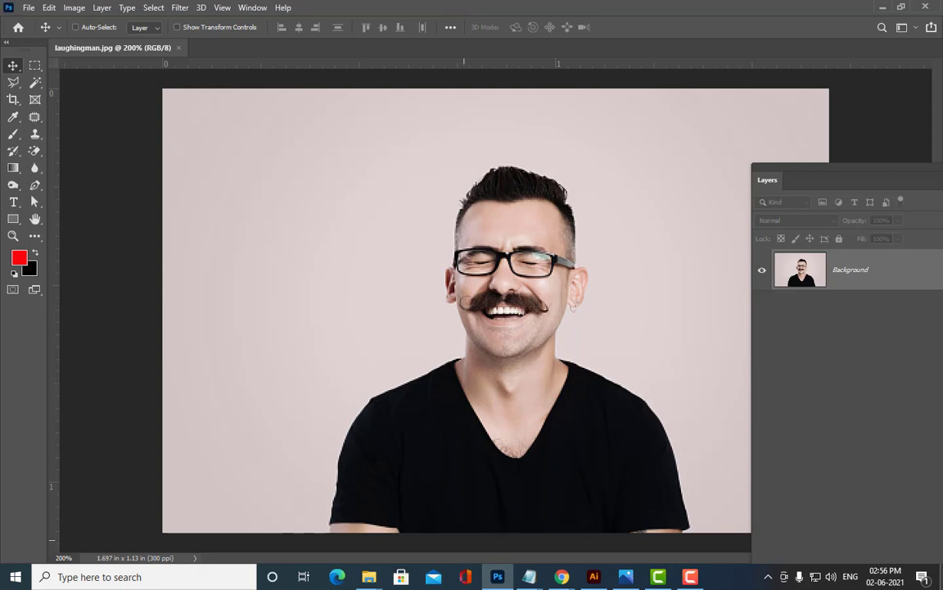
- Convert the locked Background of laughingman.jpg into a regular layer with the default settings
double_click(909, 271)
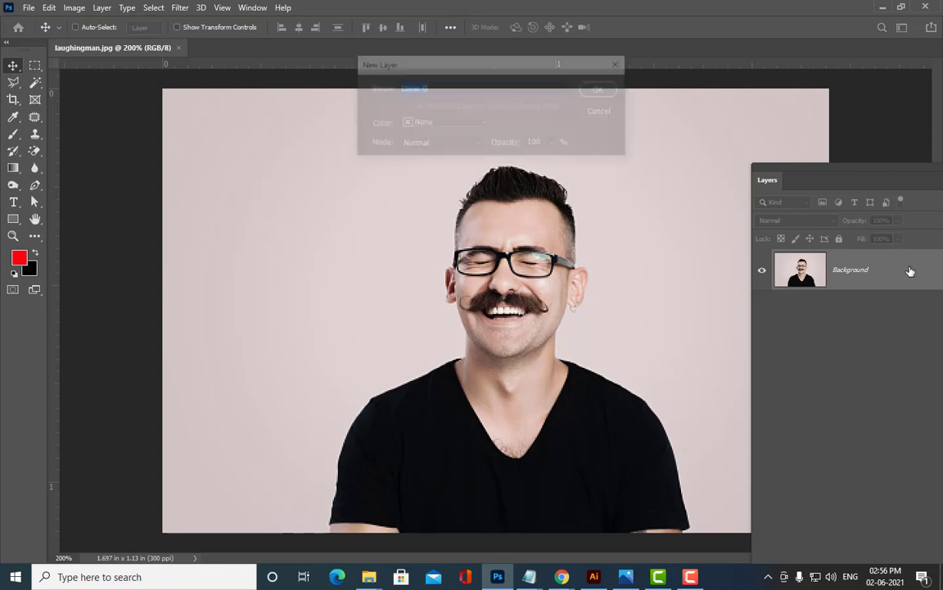
click(602, 86)
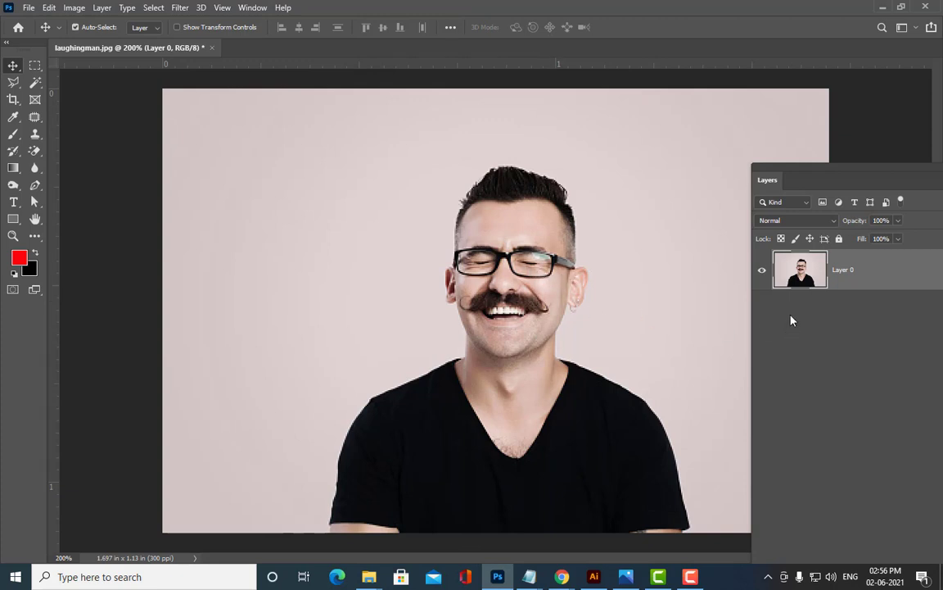
key(ctrl+plus)
key(ctrl+minus)
- Open the eyes image from the photoshop ref images folder, dismissing the Windows Security notification
key(ctrl+o)
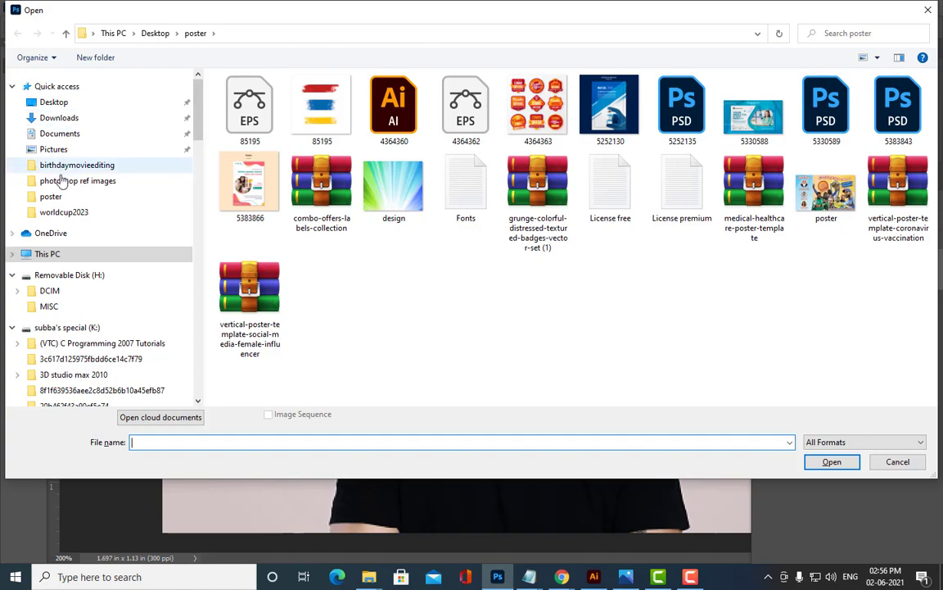
click(122, 182)
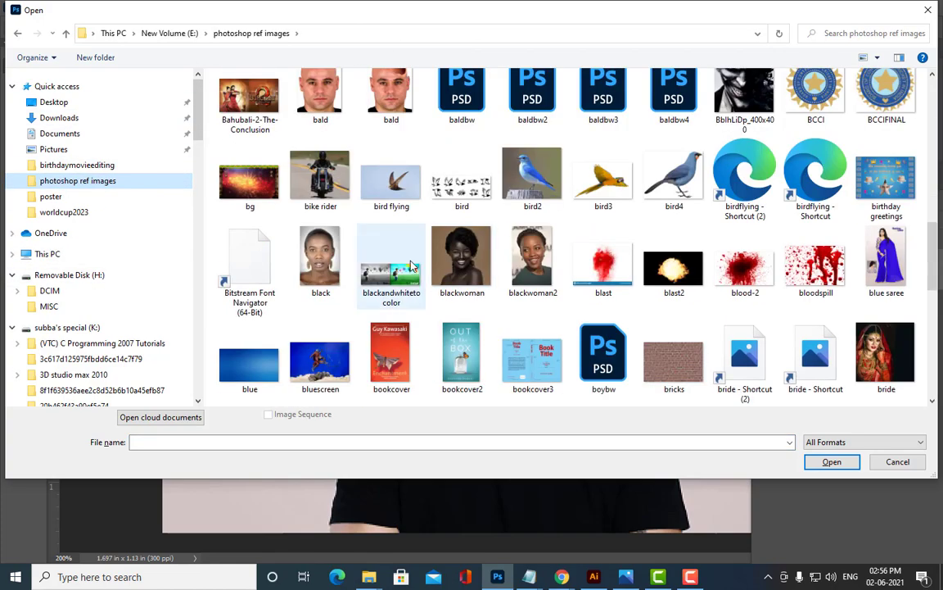
scroll(758, 201, down, 6)
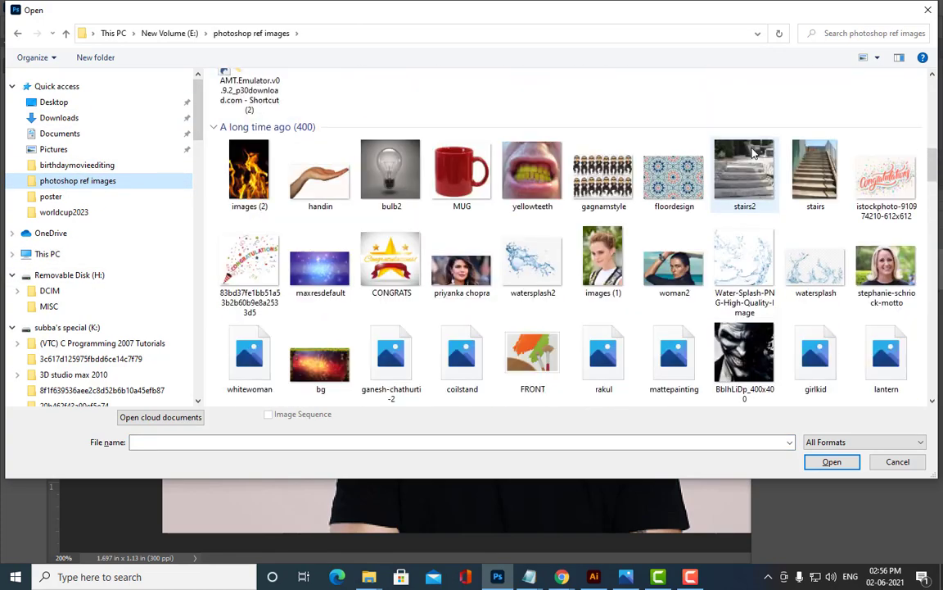
scroll(555, 213, down, 4)
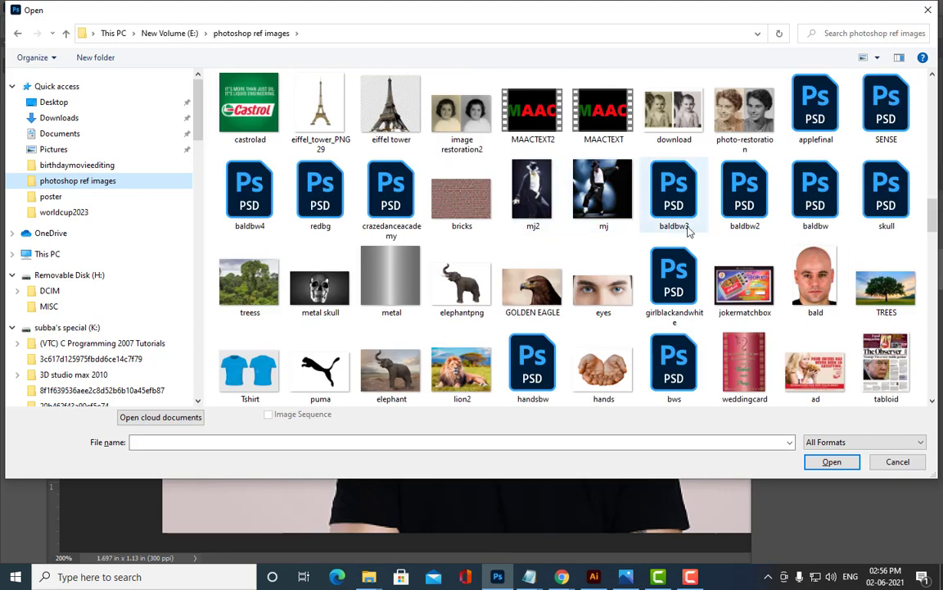
click(622, 301)
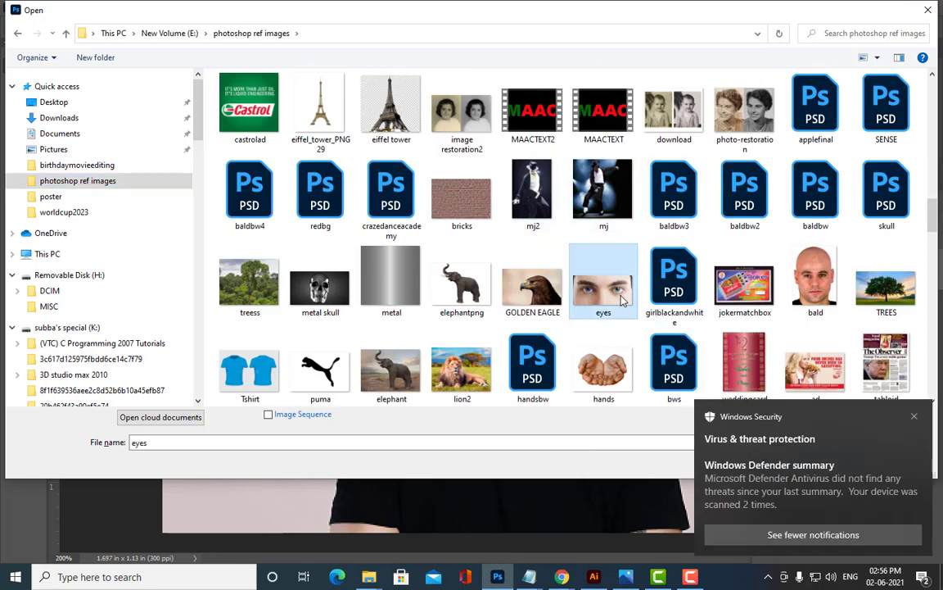
click(915, 419)
click(818, 522)
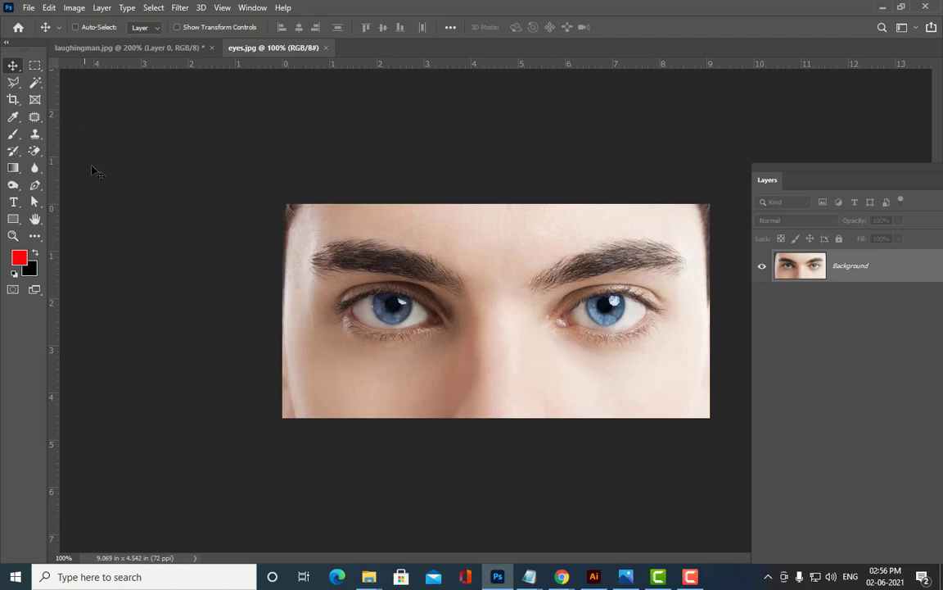
- Lasso the eye on the right side of the eyes.jpg photo and move it into laughingman.jpg over the man's face
drag(15, 85, 65, 78)
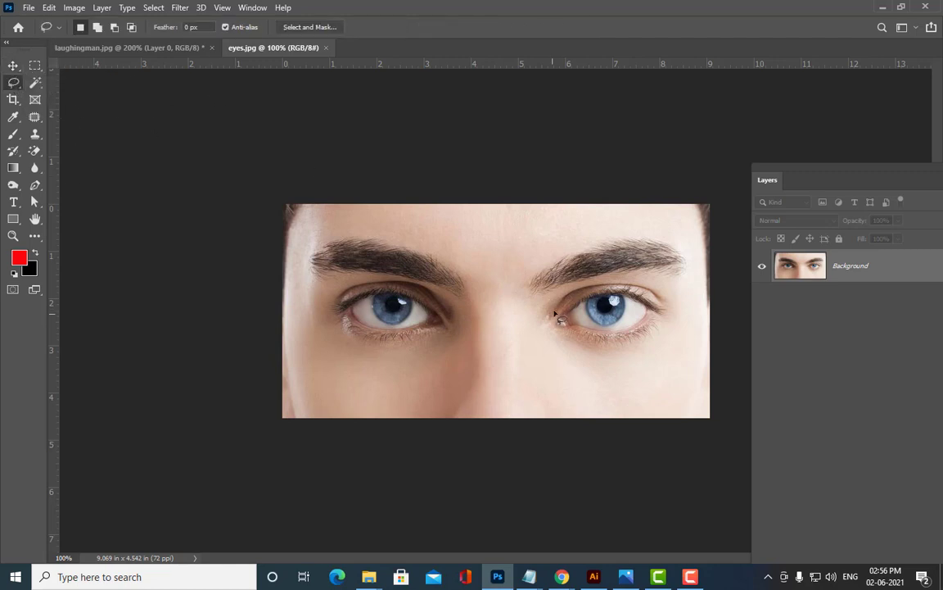
mouse_move(584, 293)
mouse_down()
mouse_move(658, 296)
mouse_move(665, 319)
mouse_move(619, 350)
mouse_move(592, 347)
mouse_move(552, 321)
mouse_up()
click(13, 66)
drag(606, 291, 496, 246)
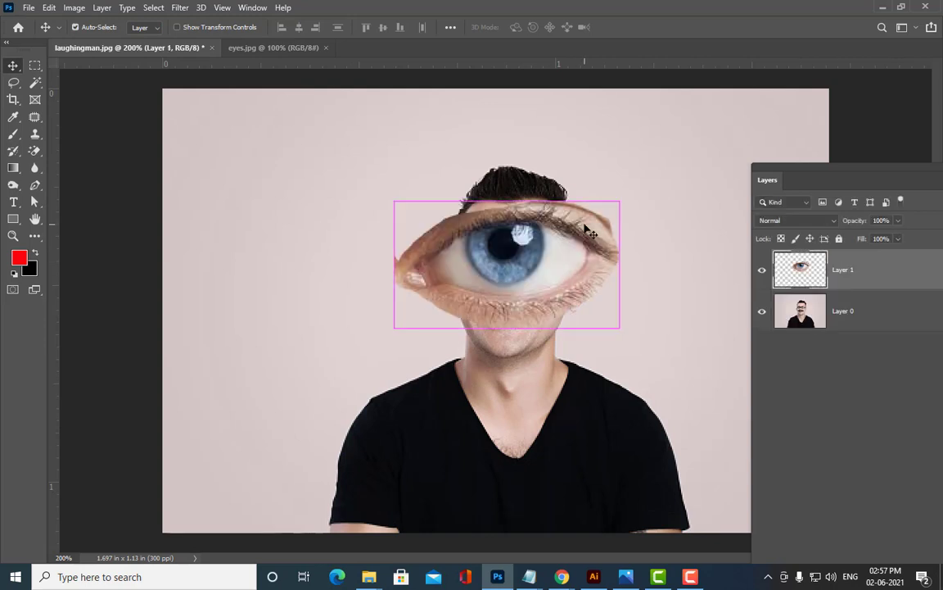
- Scale the pasted eye down with Free Transform and fit it over the closed eye behind the image's right-hand lens
key(ctrl+t)
drag(623, 200, 573, 215)
key(ctrl+plus)
key(ctrl+plus)
key(Return)
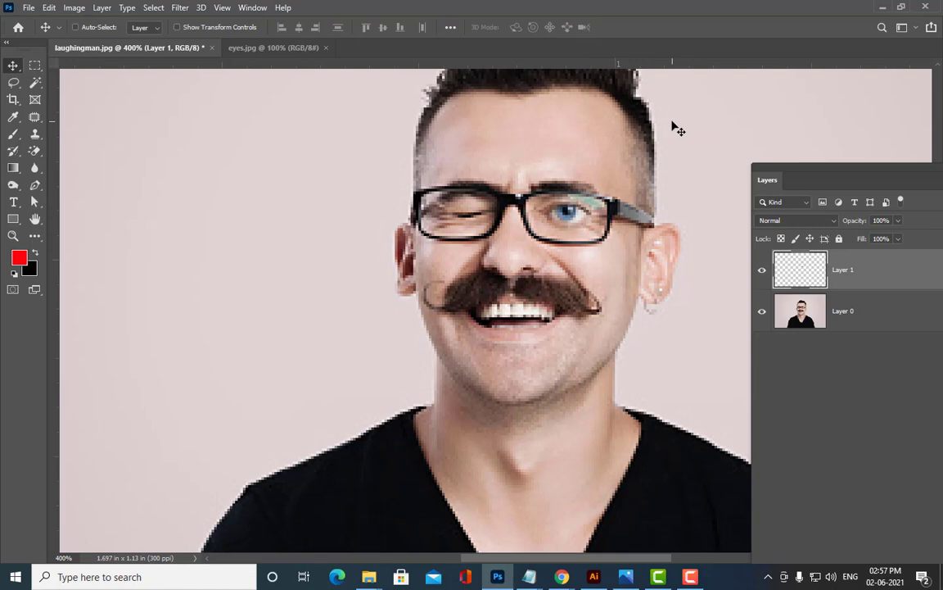
- Shrink the pasted eye on Layer 1 a little further, to about 93%
key(ctrl+minus)
key(ctrl+minus)
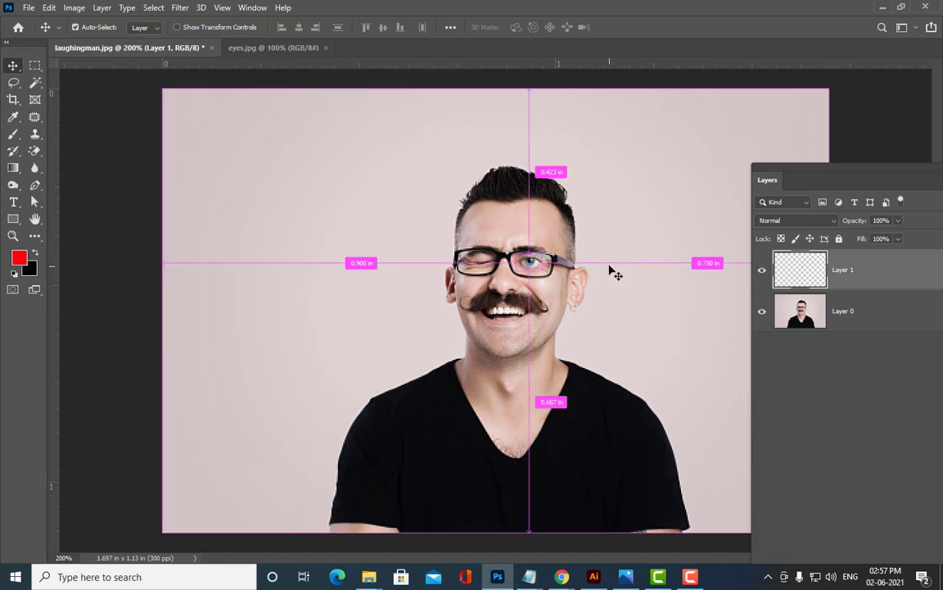
key(ctrl+t)
drag(548, 275, 573, 286)
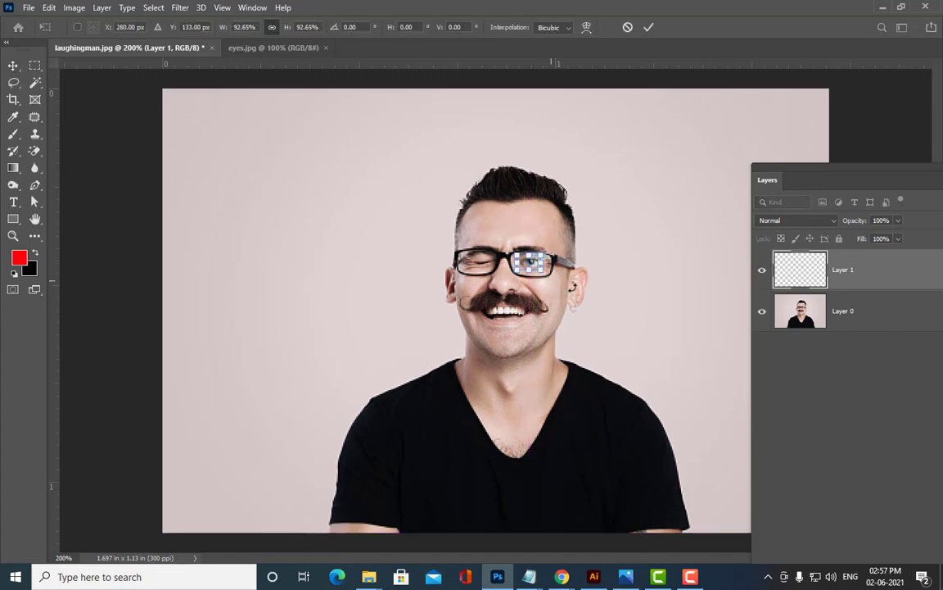
key(Return)
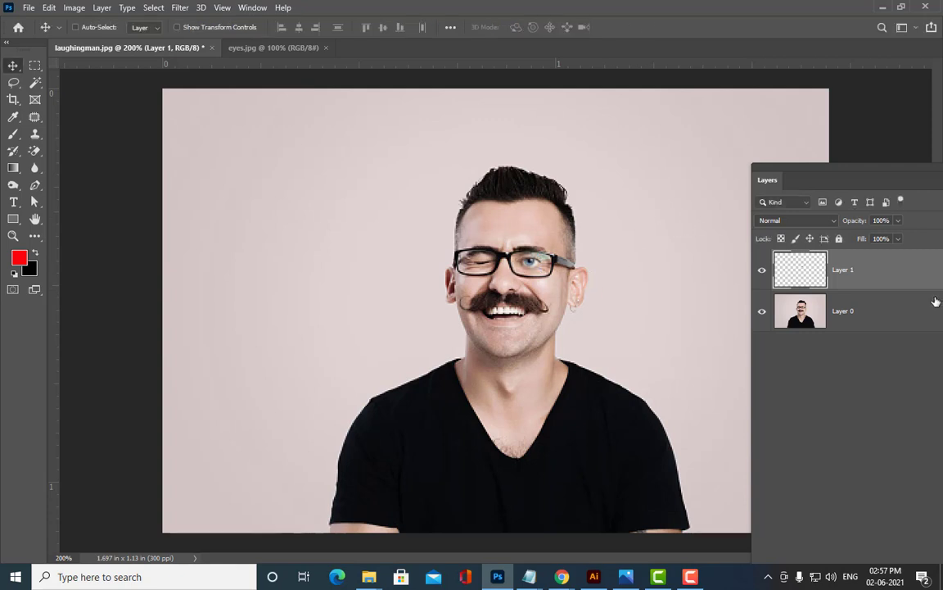
- Duplicate the eye layer, place the copy behind the other lens, flip it horizontally and nudge it towards the nose
key(ctrl+j)
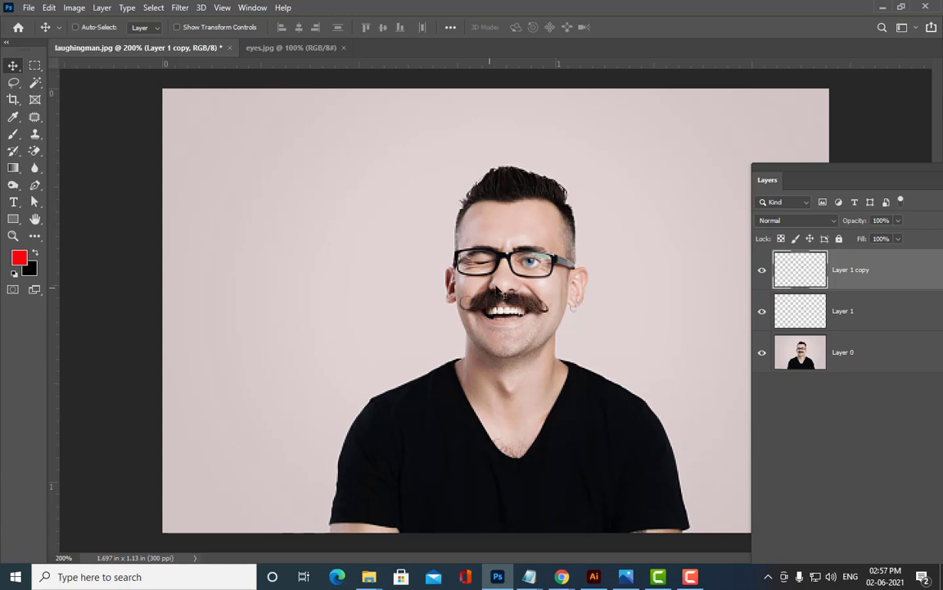
drag(534, 265, 485, 263)
key(ctrl+t)
right_click(483, 266)
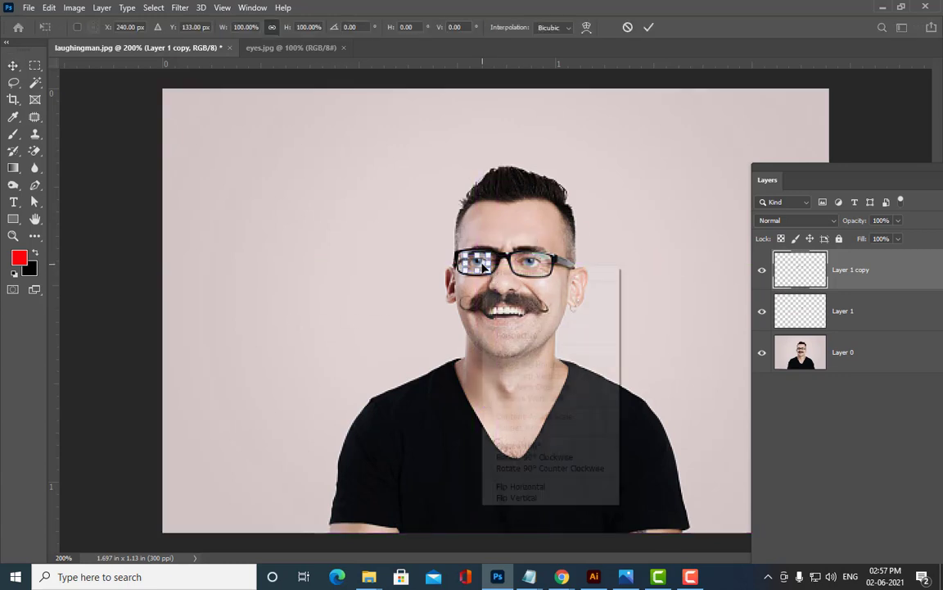
click(540, 486)
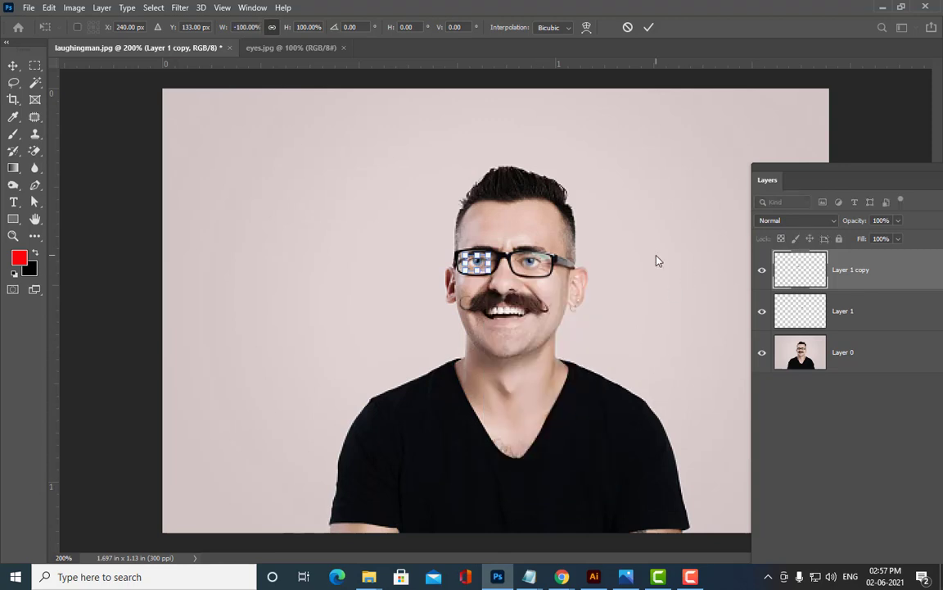
key(Right)
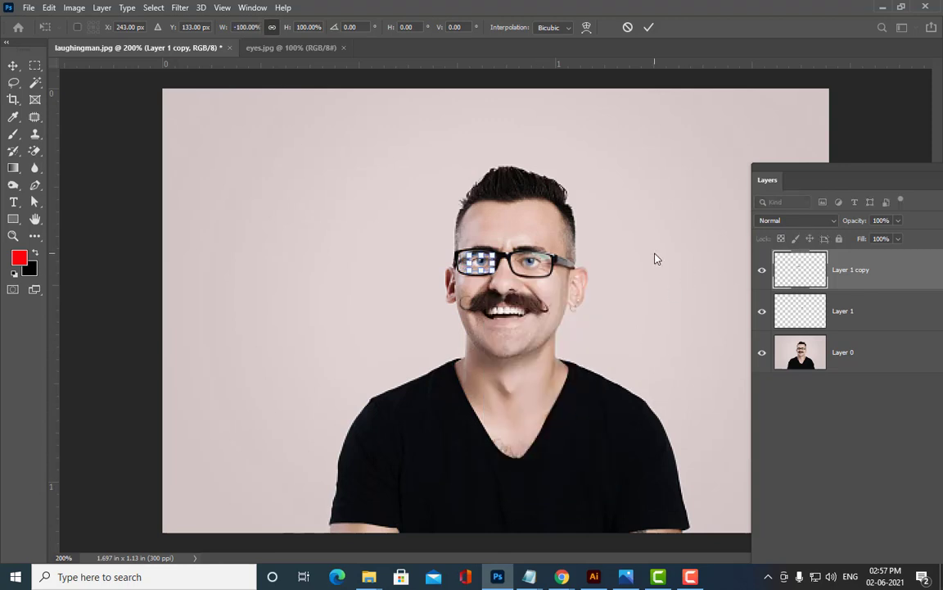
key(Return)
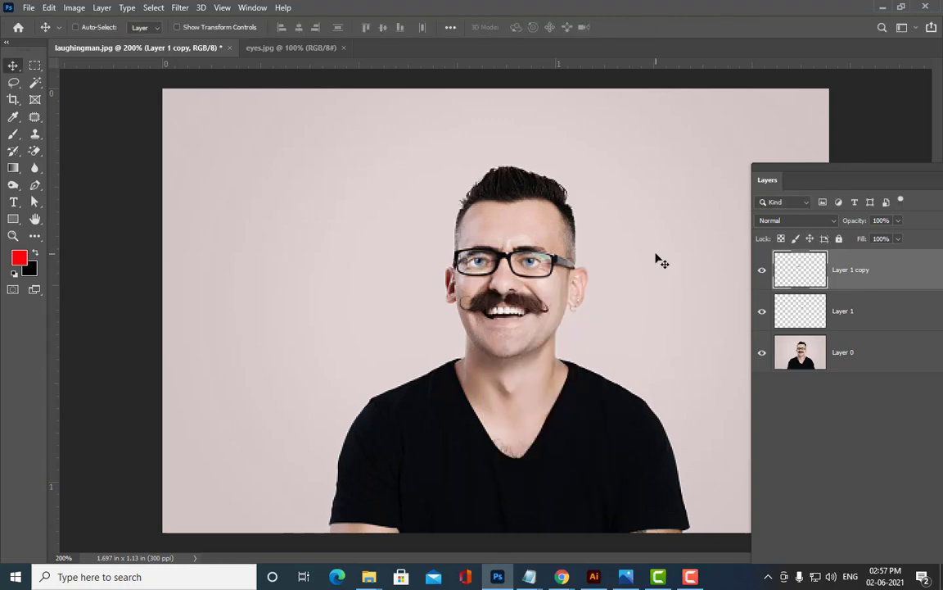
- Scale the duplicated eye down to about 87% so it fits inside its lens
key(ctrl)
key(ctrl+plus)
key(ctrl+plus)
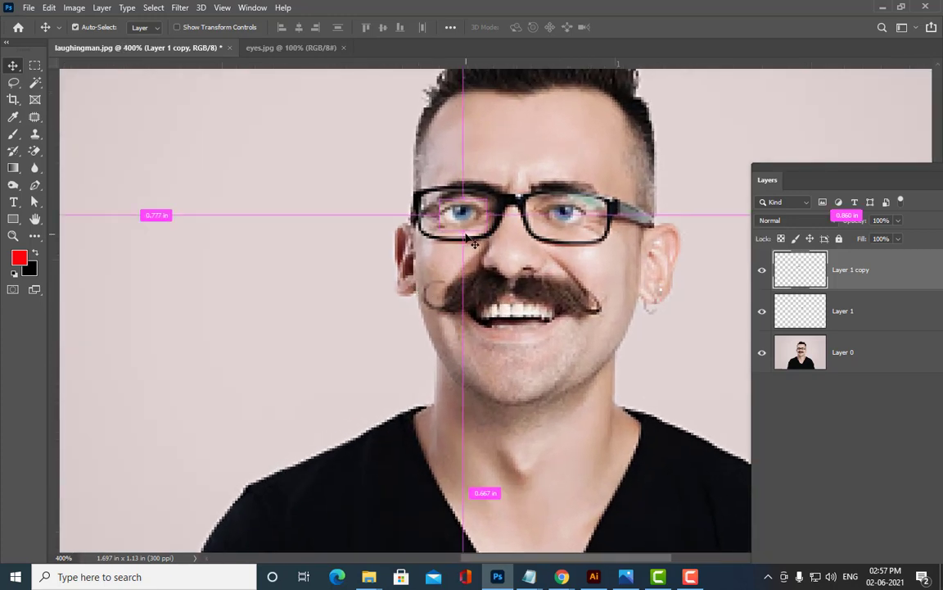
key(ctrl+t)
drag(443, 230, 481, 228)
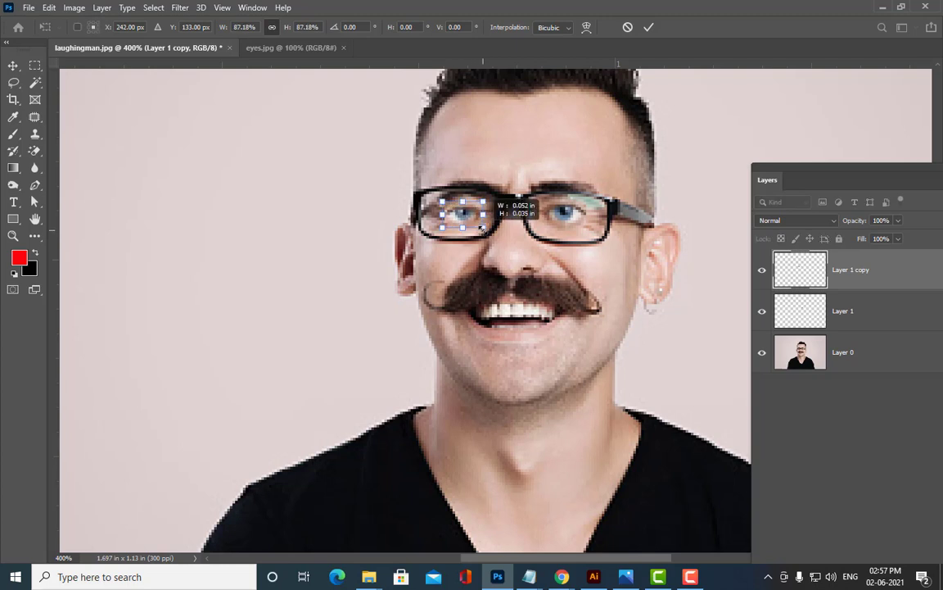
key(Return)
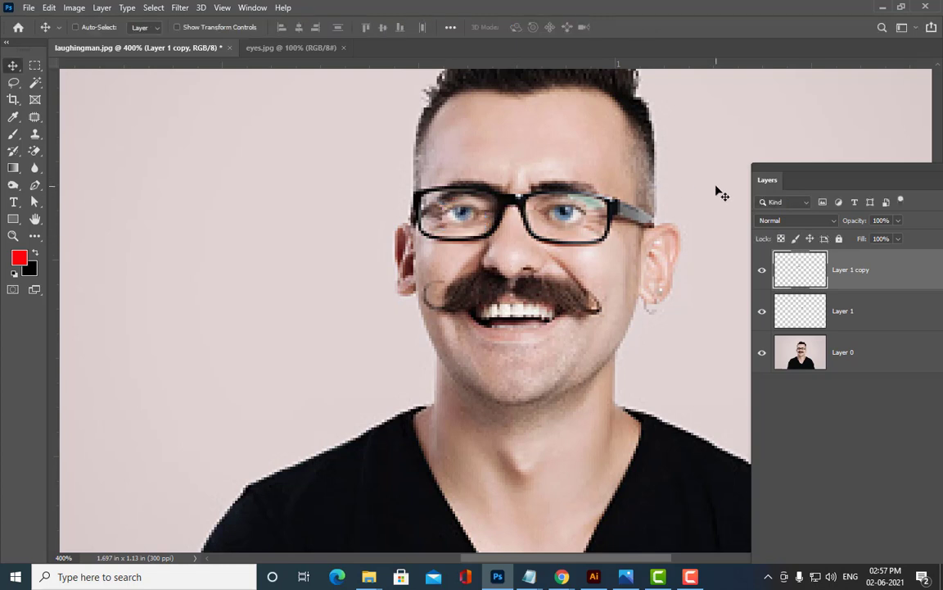
- Merge both eye layers with the portrait layer into a single layer
key(ctrl)
key(ctrl+minus)
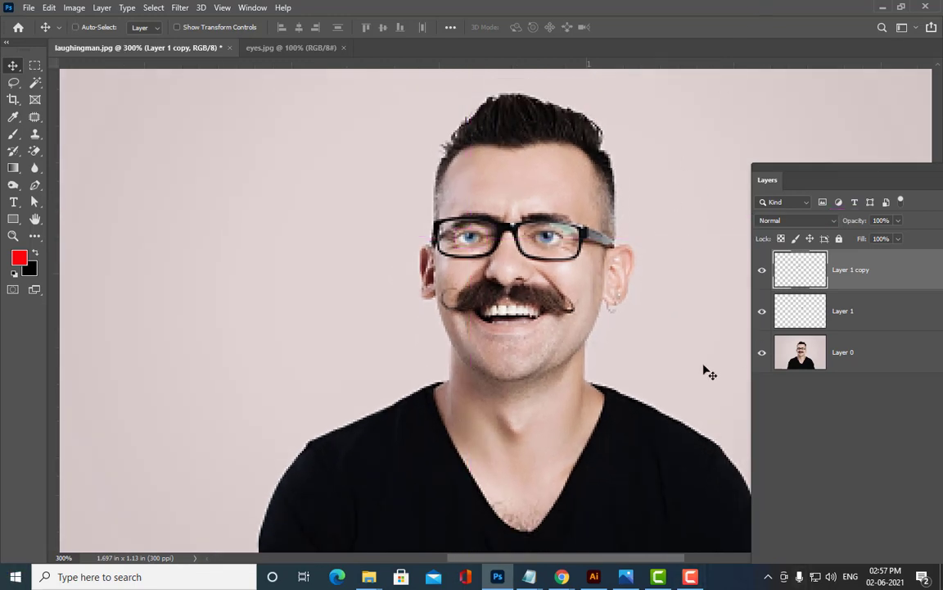
key(ctrl+minus)
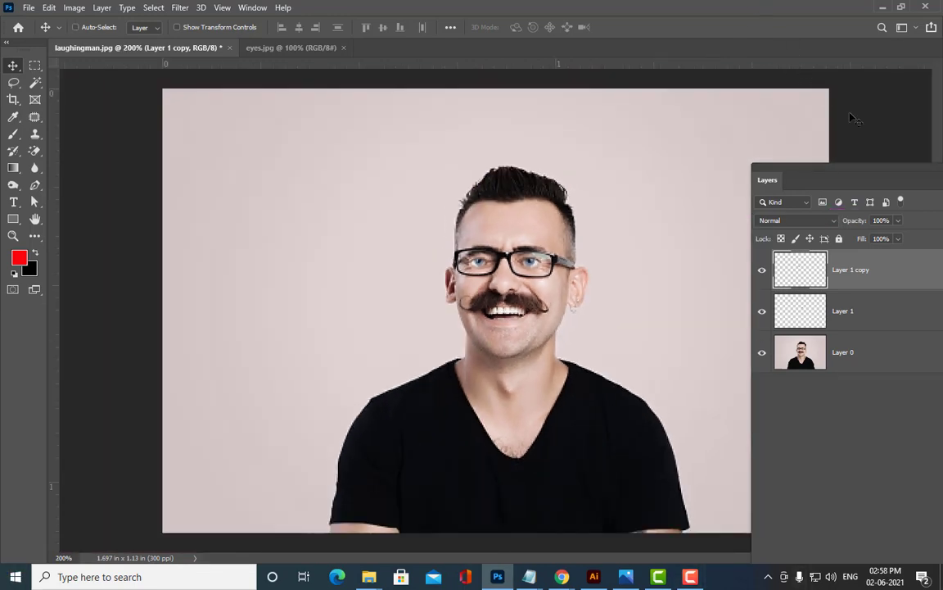
shift+click(903, 352)
key(ctrl)
key(ctrl+e)
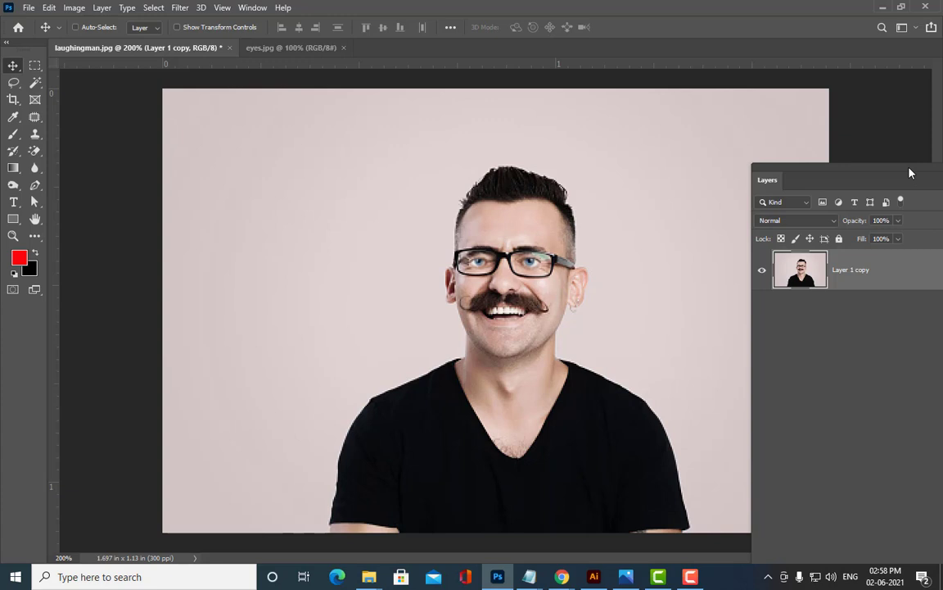
- Shift the floating Layers panel aside to uncover more of the portrait, keeping the view at 200%
drag(788, 169, 939, 154)
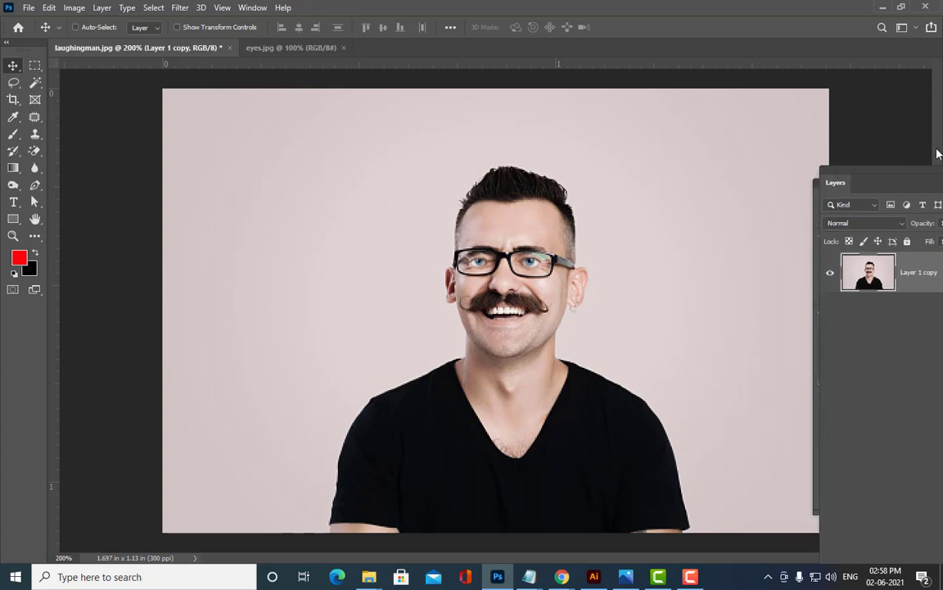
key(ctrl+minus)
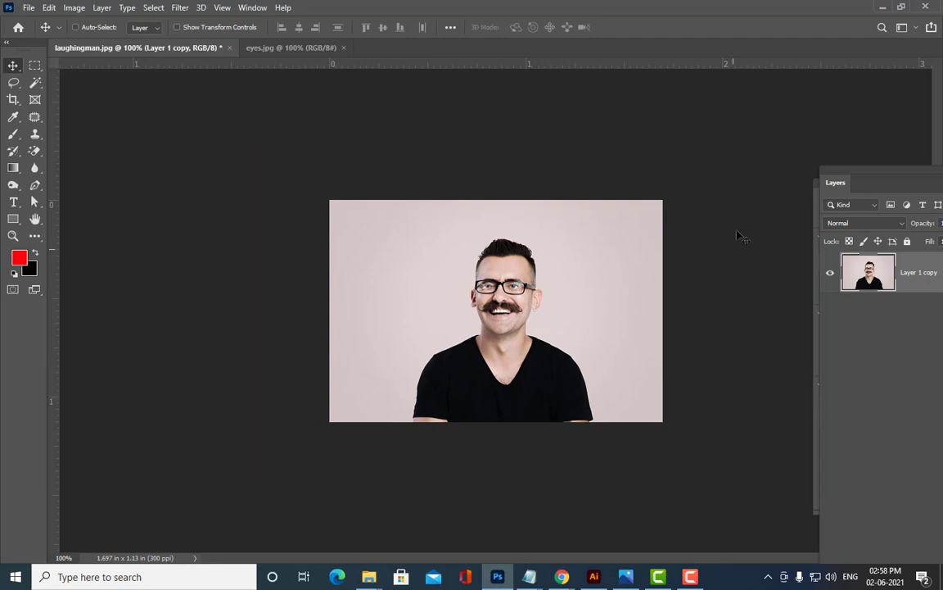
key(ctrl+plus)
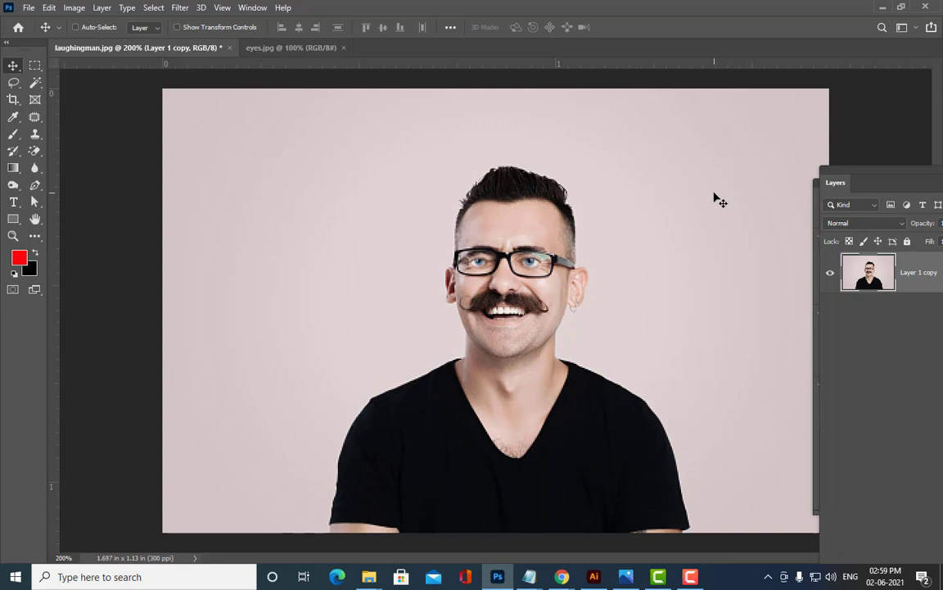
- Try erasing the pink background around the man with the Magic Eraser Tool at tolerance 31, undoing each attempt
click(35, 151)
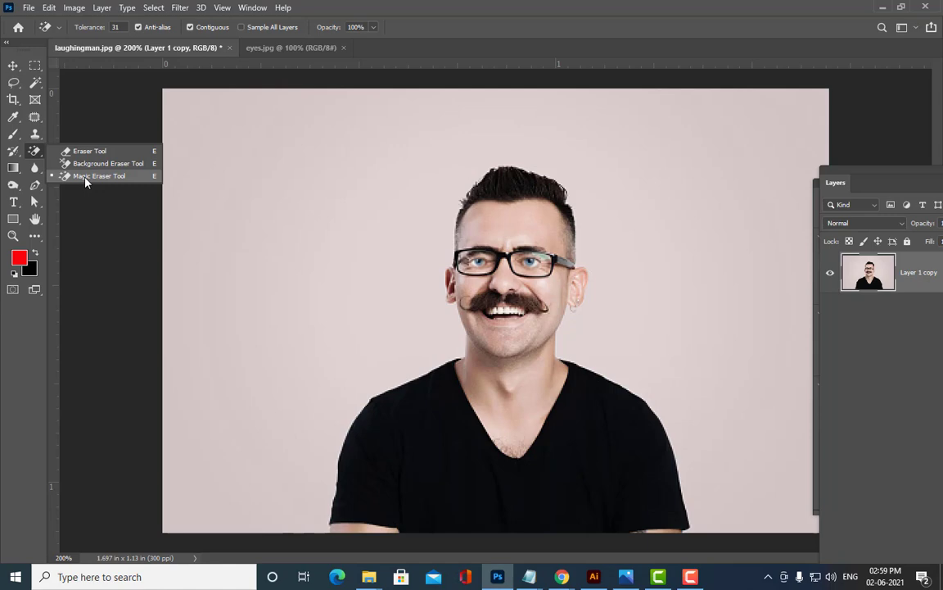
click(85, 176)
click(202, 198)
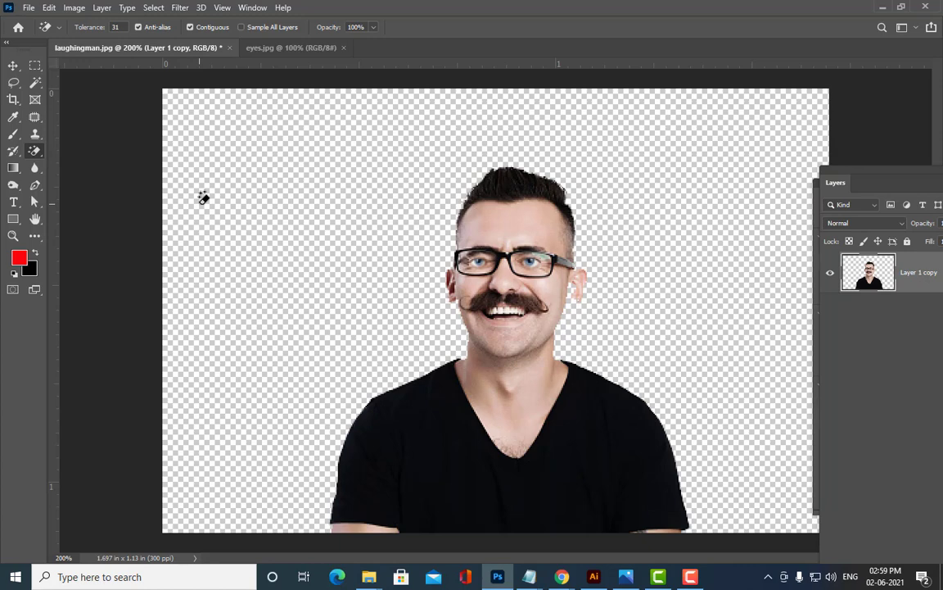
key(ctrl+z)
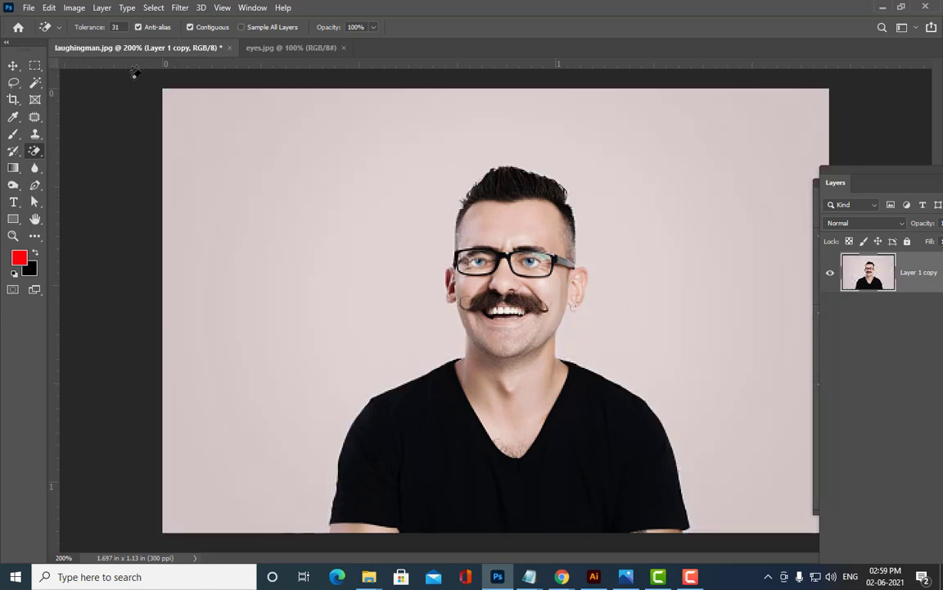
click(274, 180)
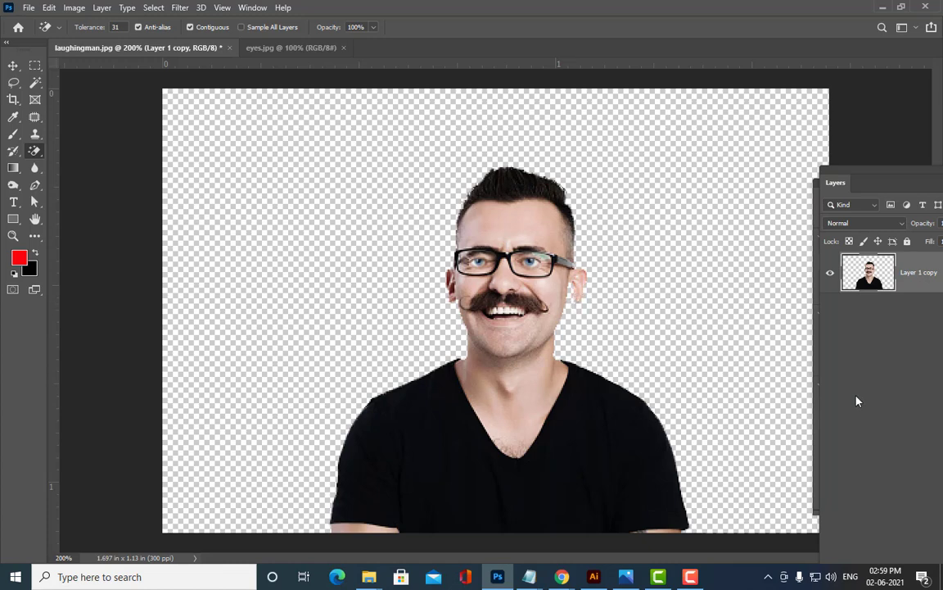
key(ctrl+z)
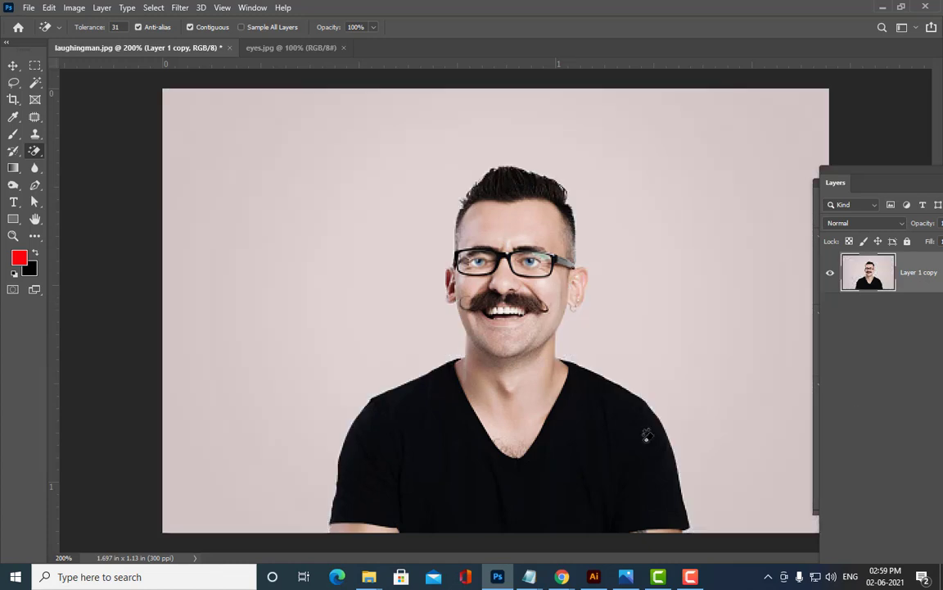
click(280, 174)
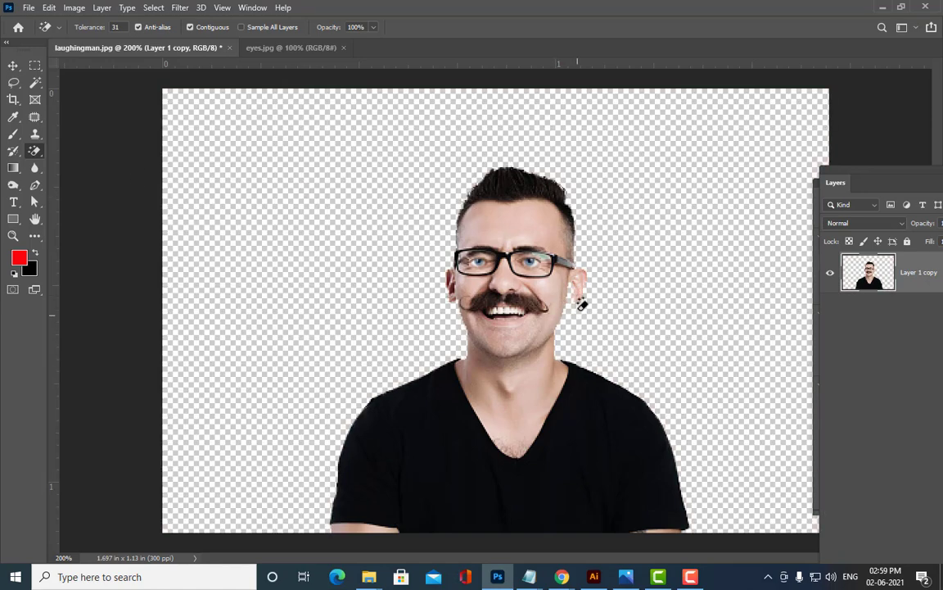
key(ctrl+z)
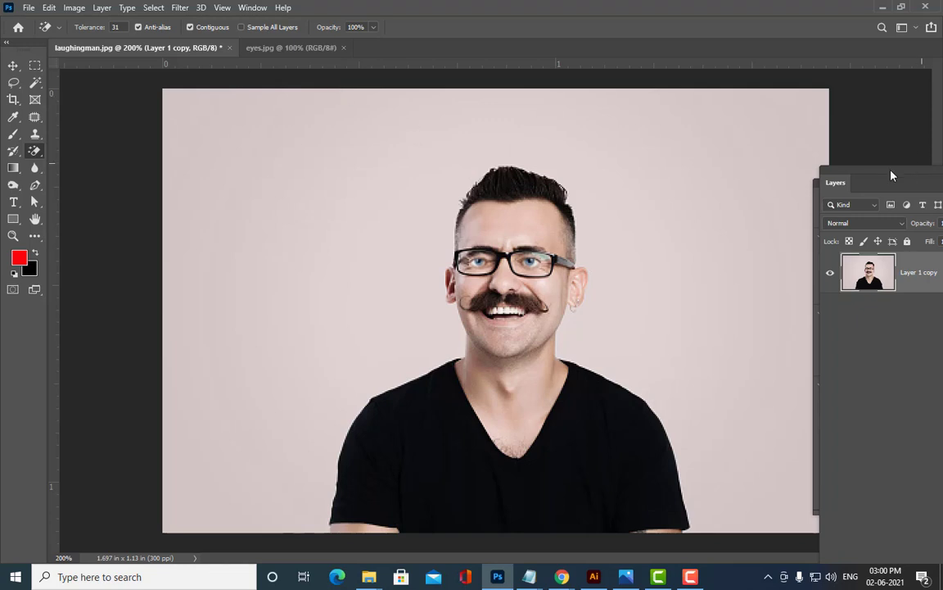
- Erase the pink background around the man using the Magic Eraser Tool at tolerance 11
drag(98, 30, 75, 32)
click(328, 169)
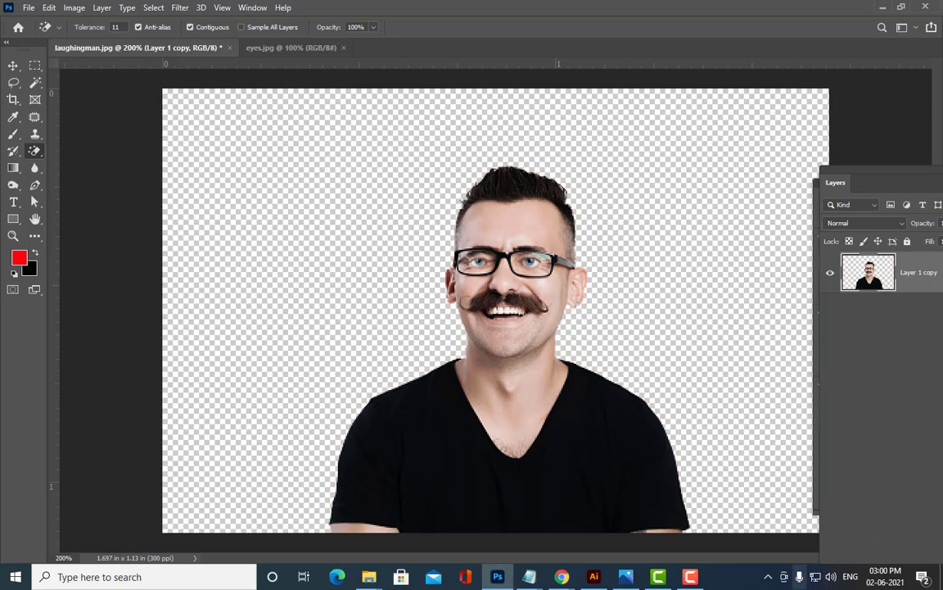
click(14, 67)
- Crop the image to a rectangular selection closely framing the man from above his hair to the lower edge
click(34, 65)
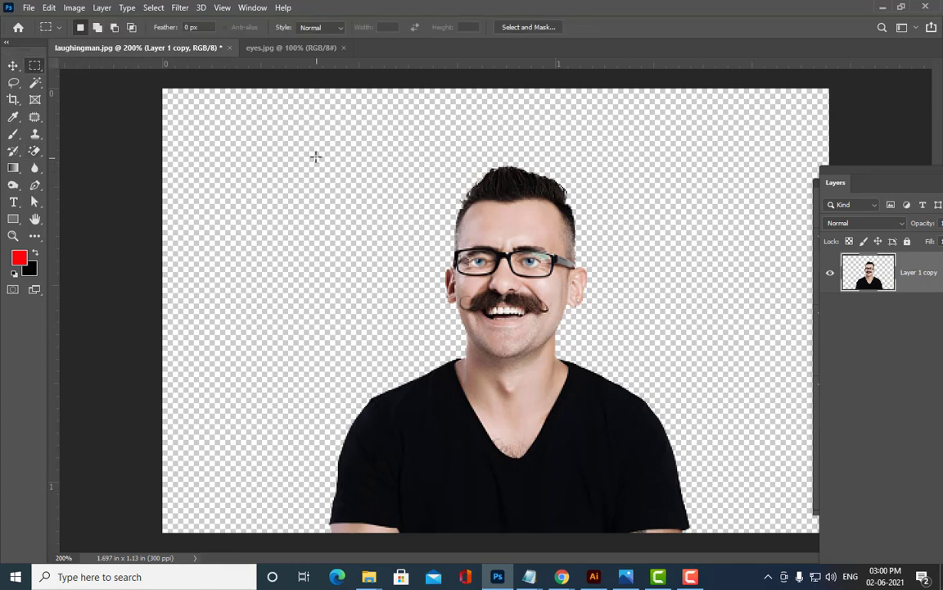
drag(313, 143, 696, 532)
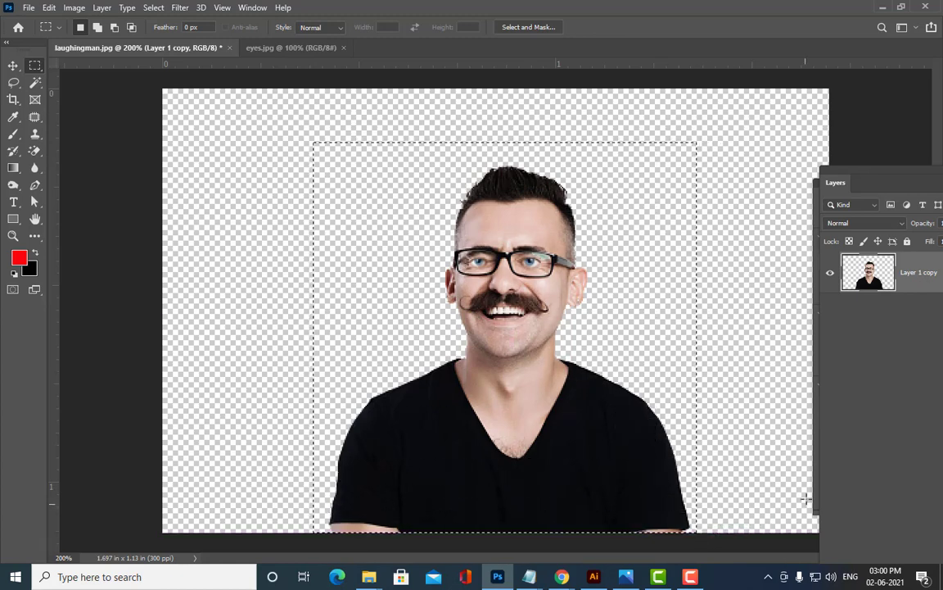
click(74, 8)
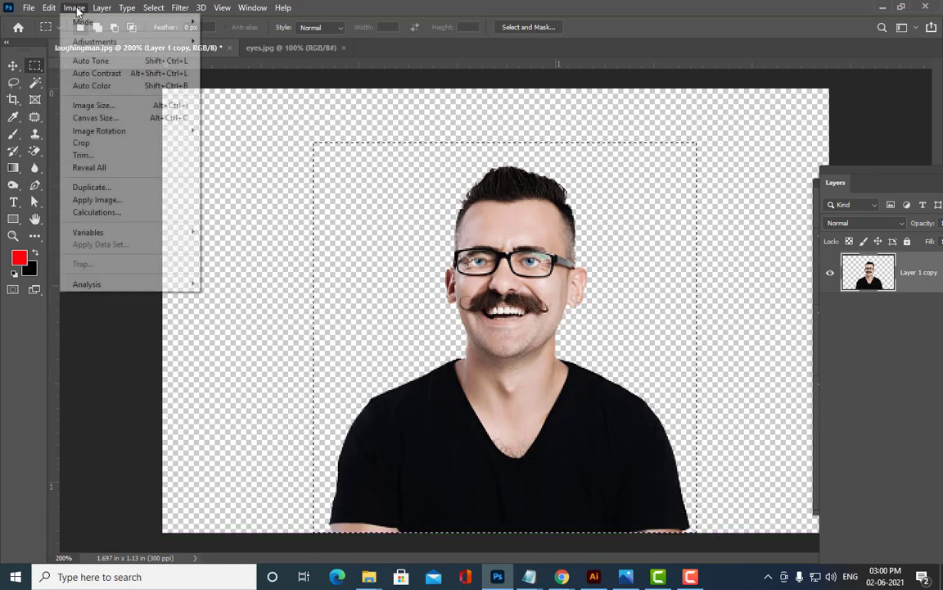
click(110, 146)
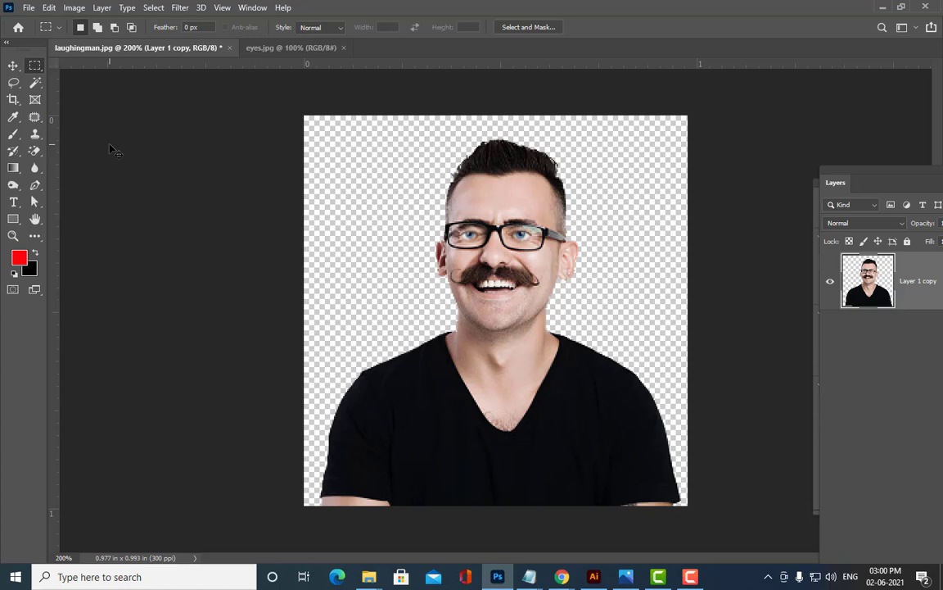
click(14, 67)
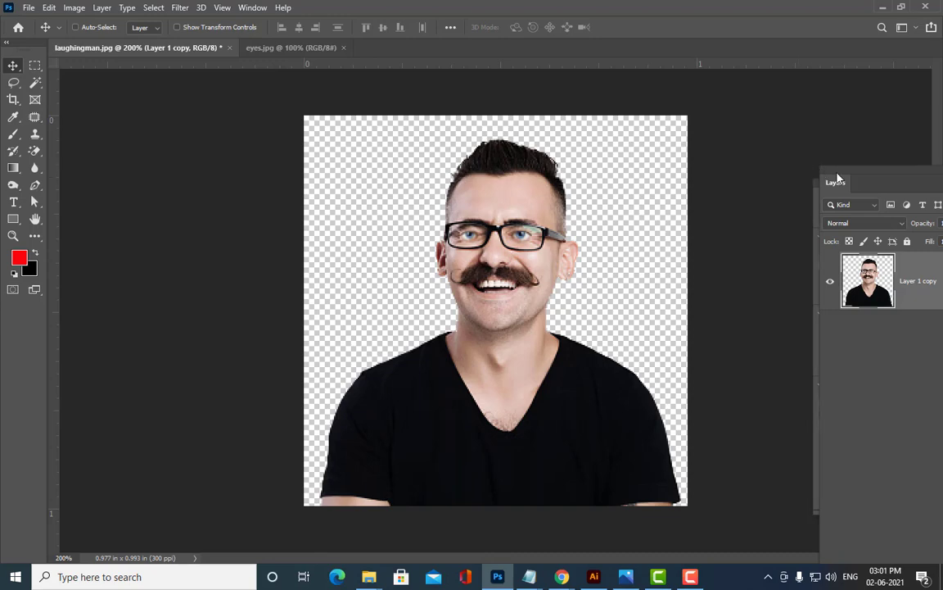
- Float the laughingman document in its own window beside the repositioned Layers panel and close eyes.jpg
drag(866, 180, 893, 78)
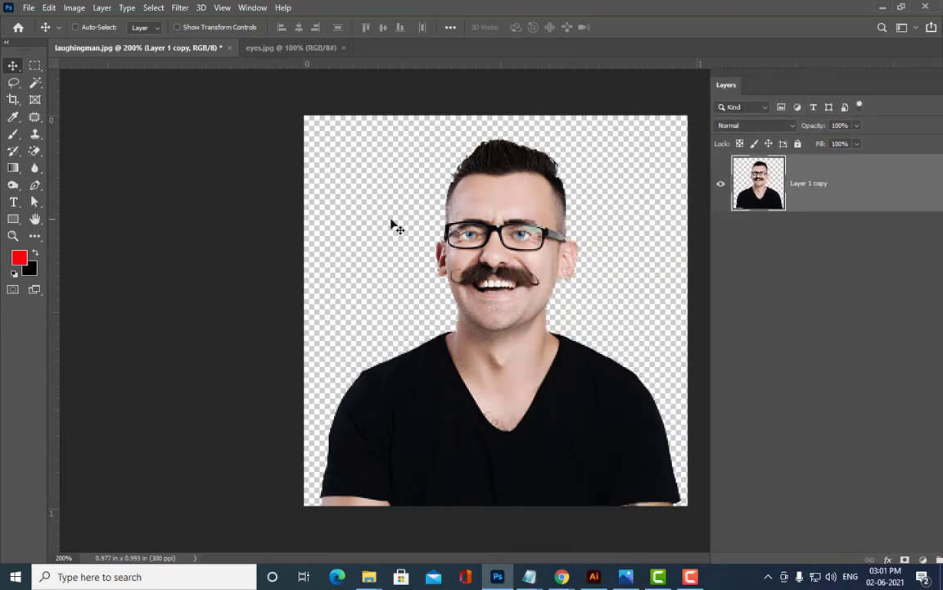
drag(194, 46, 250, 66)
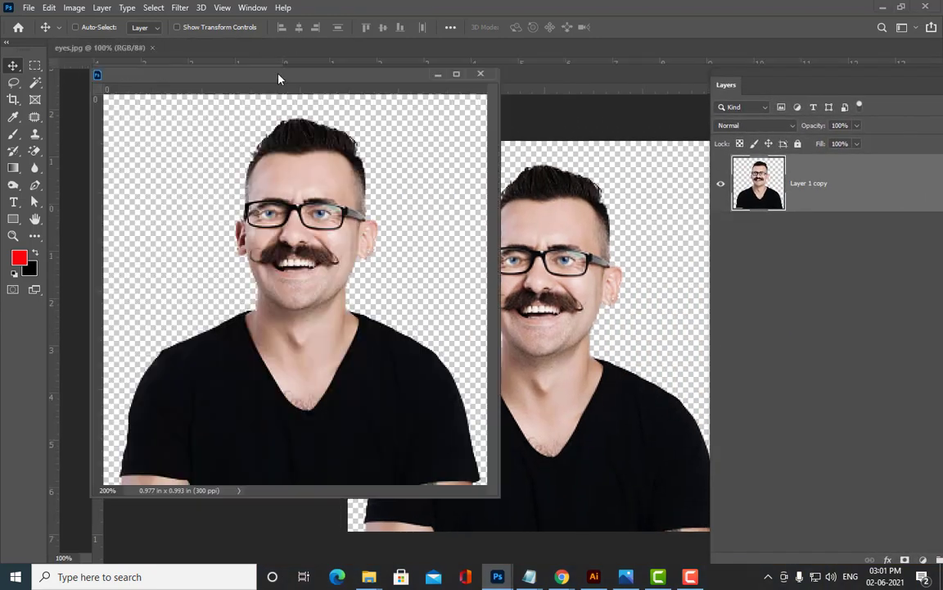
drag(335, 75, 442, 79)
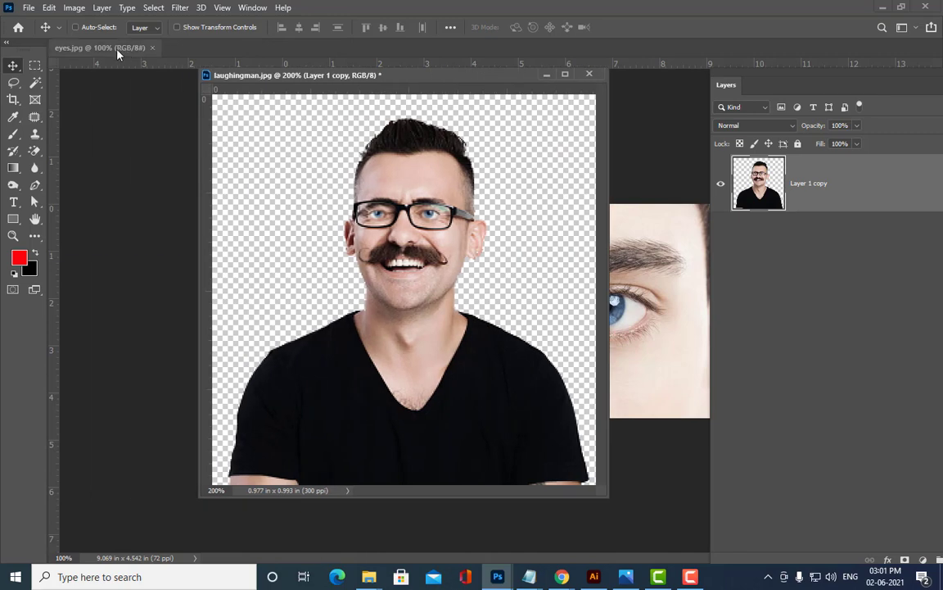
drag(106, 47, 281, 184)
click(355, 173)
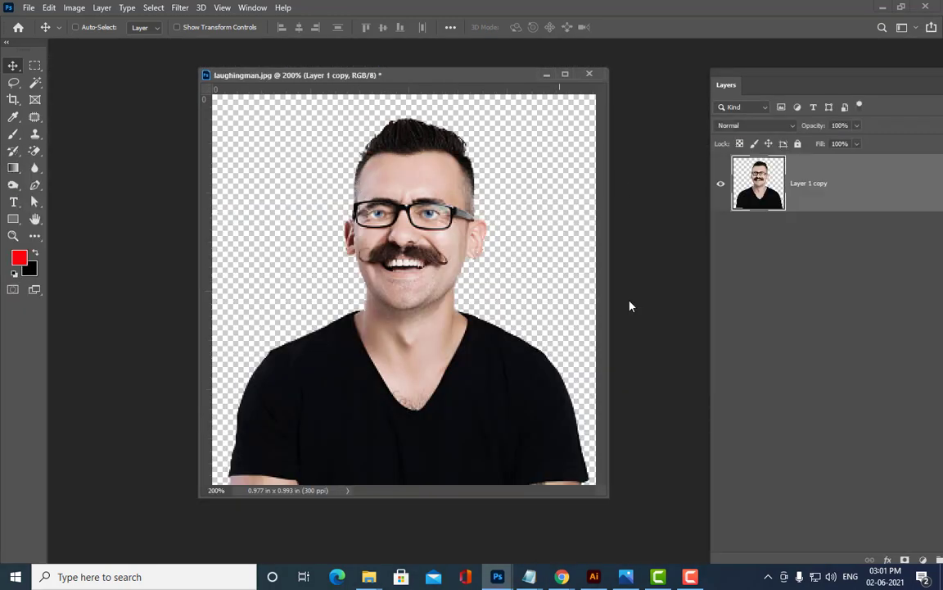
- Enlarge the floating laughingman window so canvas margin surrounds the whole portrait, and position it beside the Layers panel
drag(609, 497, 691, 564)
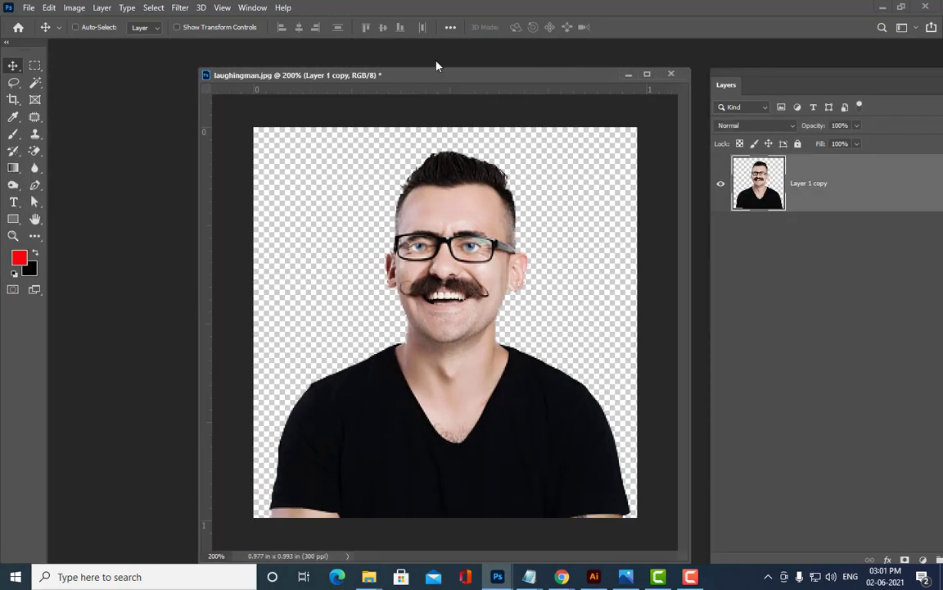
drag(434, 74, 388, 36)
key(ctrl+t)
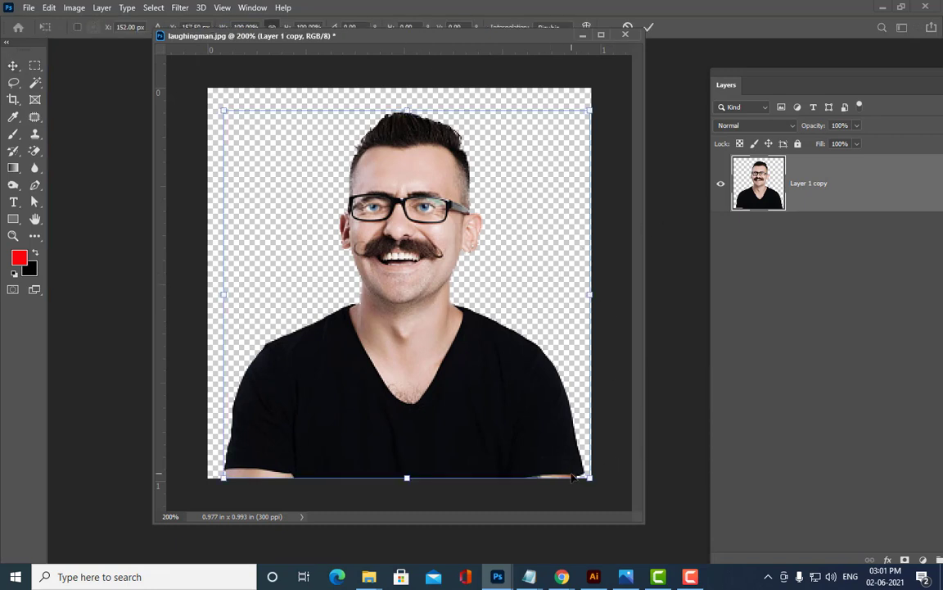
key(Return)
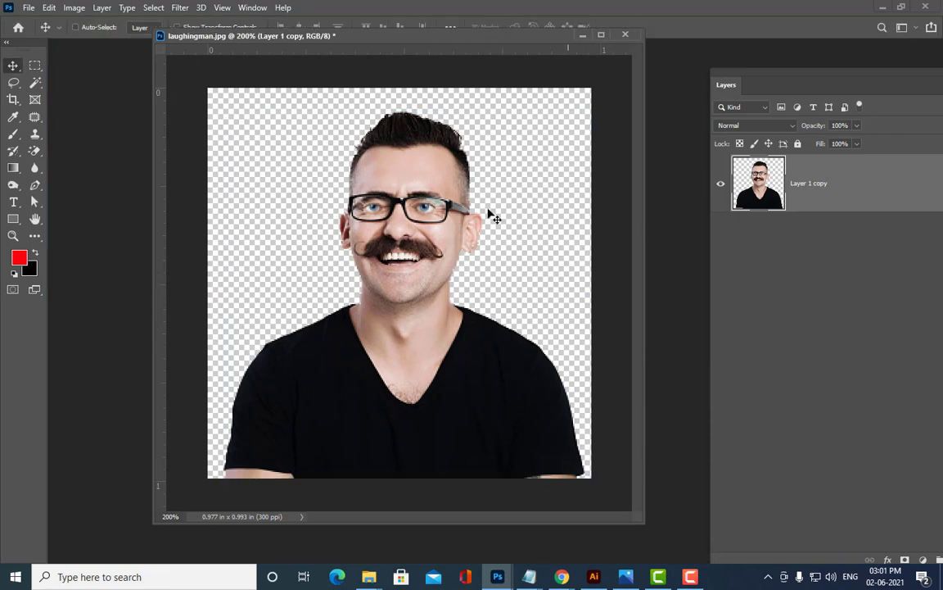
drag(339, 36, 378, 76)
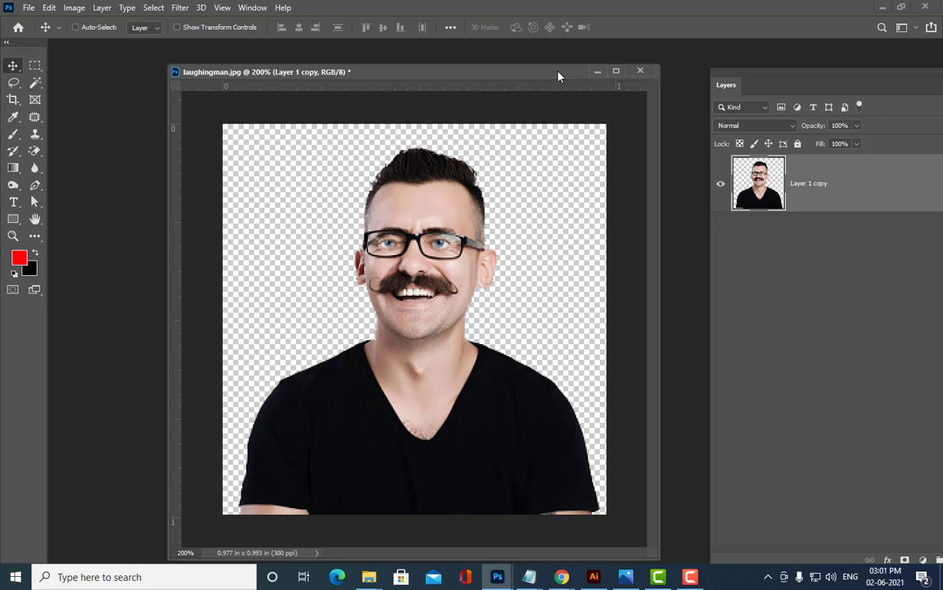
drag(385, 77, 364, 80)
drag(216, 77, 223, 77)
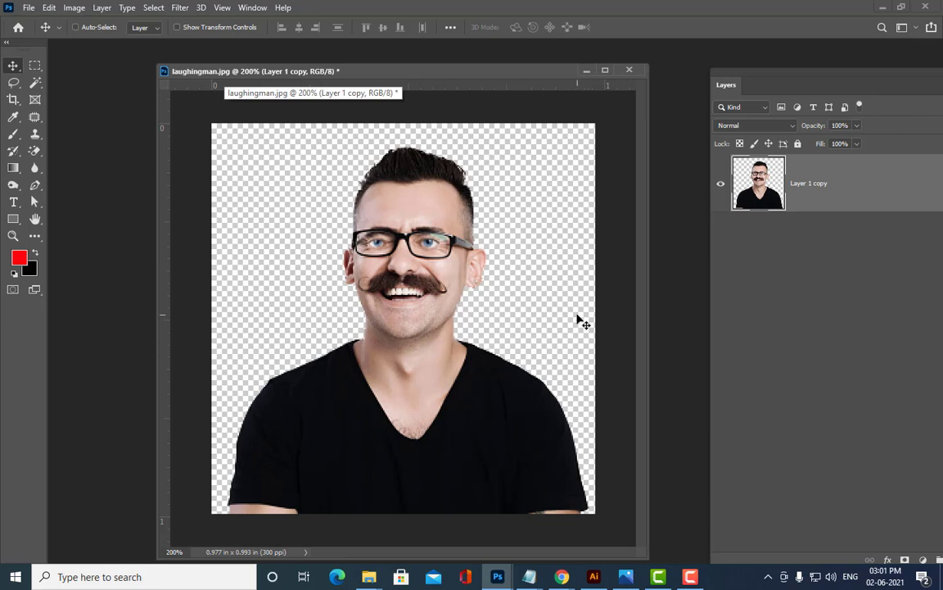
mouse_move(290, 79)
mouse_down()
mouse_move(303, 77)
mouse_move(288, 82)
mouse_up()
- Save the cut-out portrait on this computer as the Photoshop file laughingman on the Desktop, keeping its layers
click(28, 8)
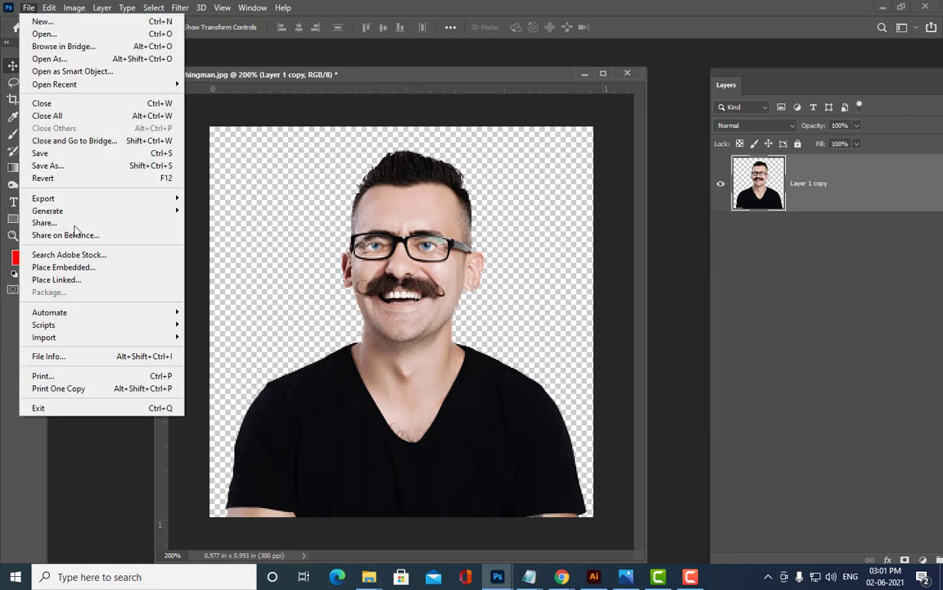
click(61, 166)
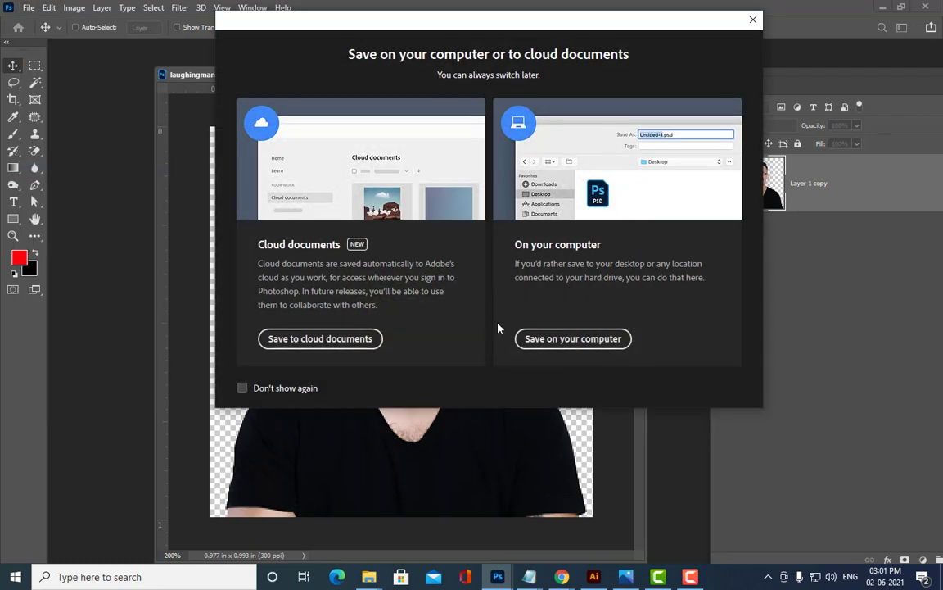
click(571, 335)
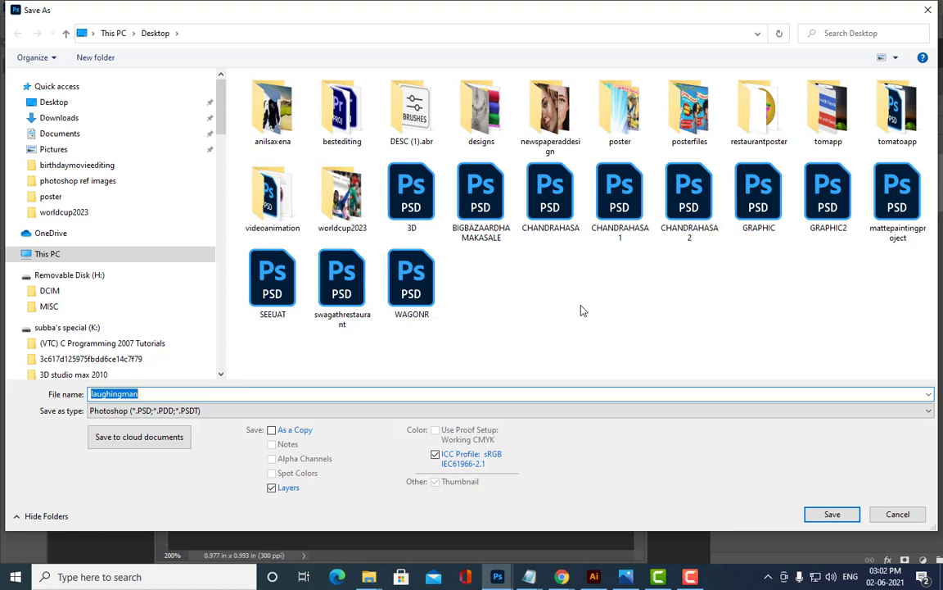
click(51, 100)
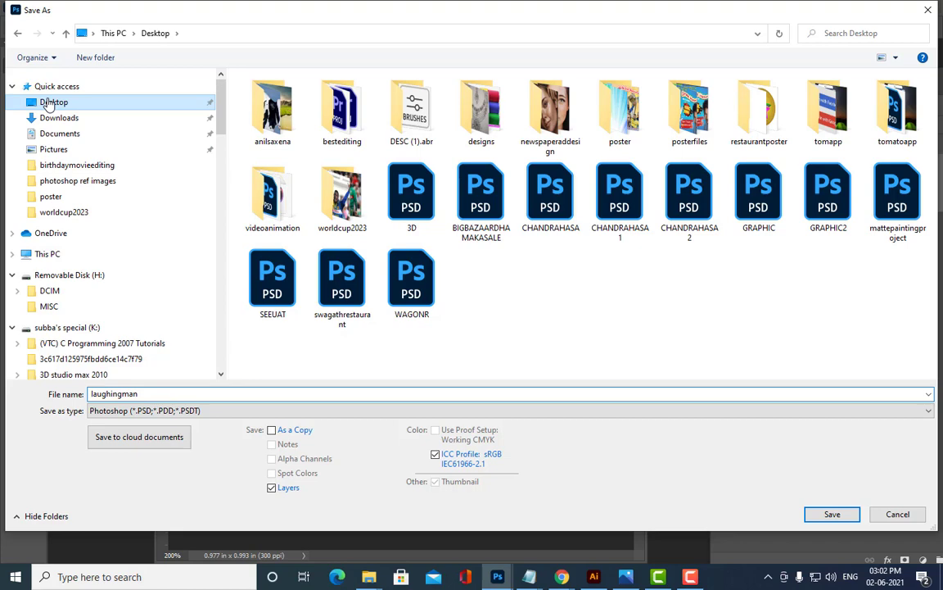
double_click(157, 395)
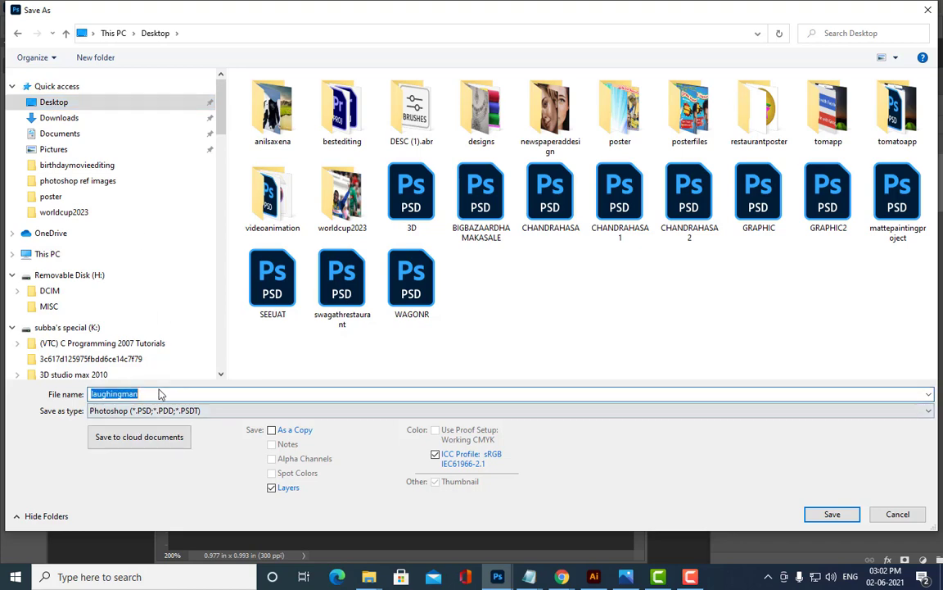
click(832, 514)
click(613, 156)
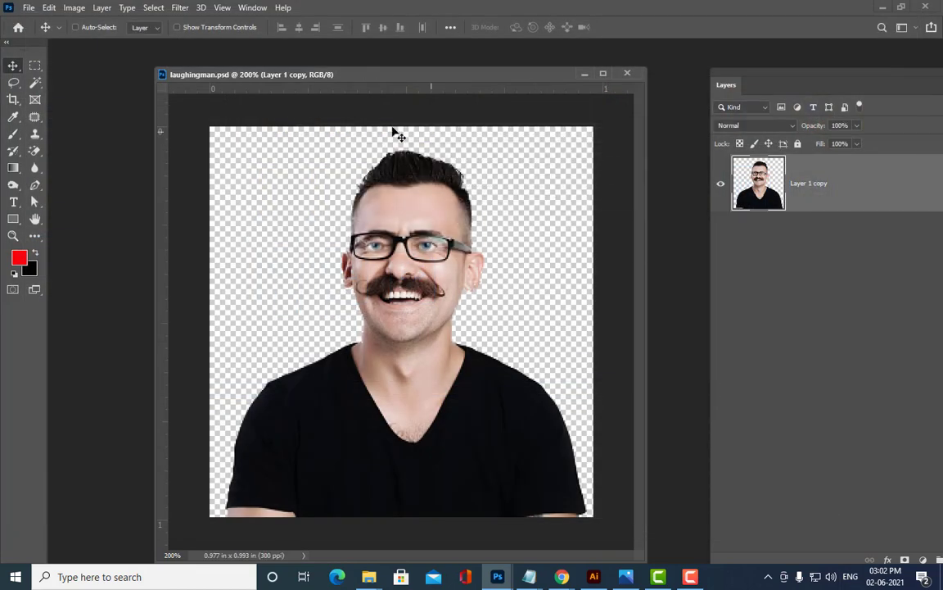
- Minimize Photoshop, the Desktop folder window and the browser to switch to the Untitled-2 document in Illustrator
click(882, 7)
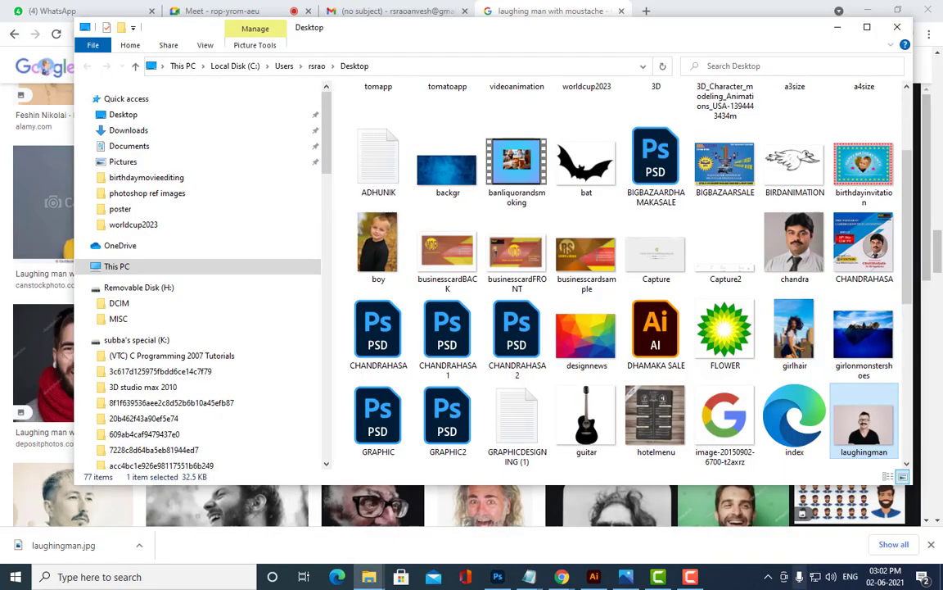
click(838, 27)
click(868, 10)
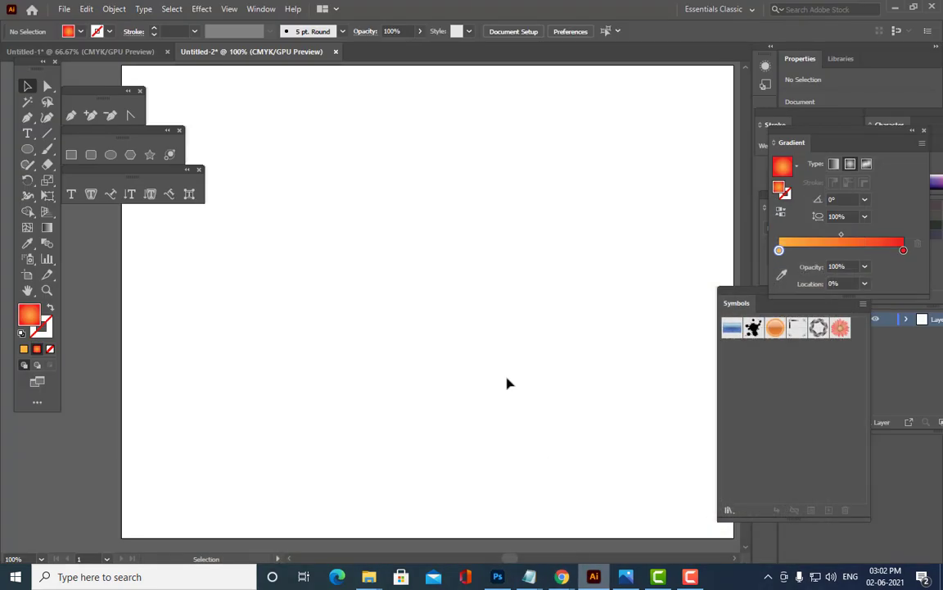
- Place the laughingman PSD from the Desktop as a linked file onto the Untitled-2 artboard
click(62, 10)
mouse_move(151, 260)
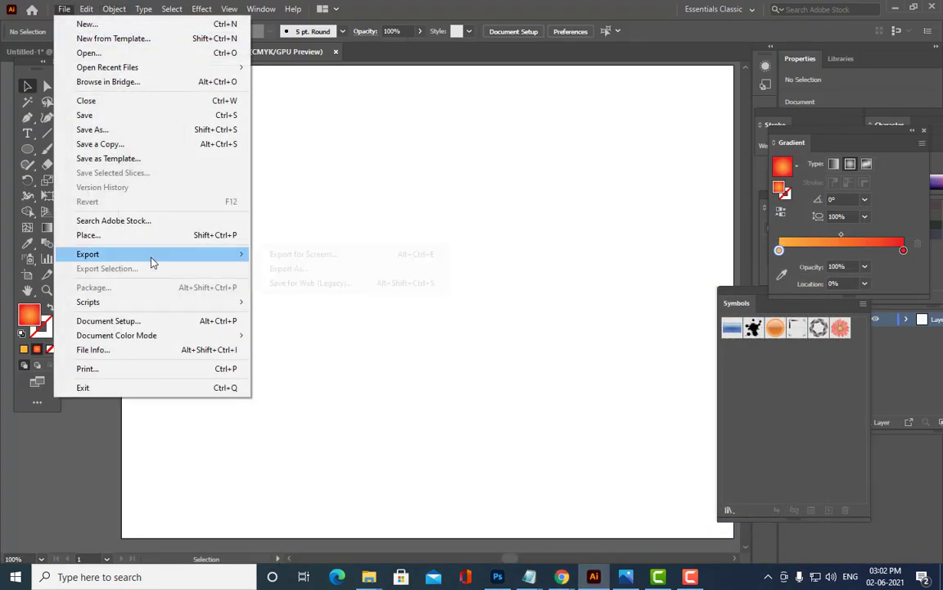
click(148, 237)
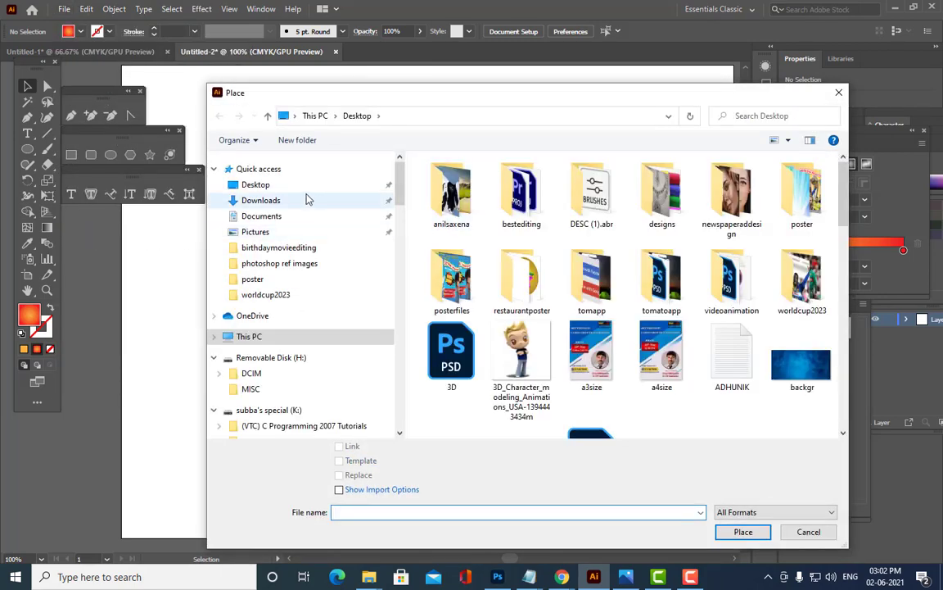
click(263, 185)
scroll(747, 280, down, 5)
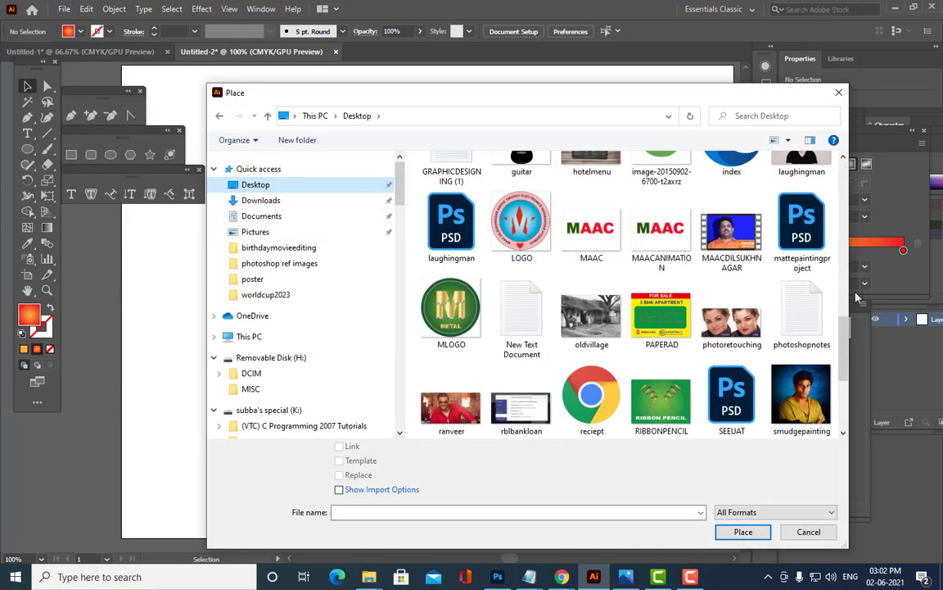
scroll(819, 369, down, 3)
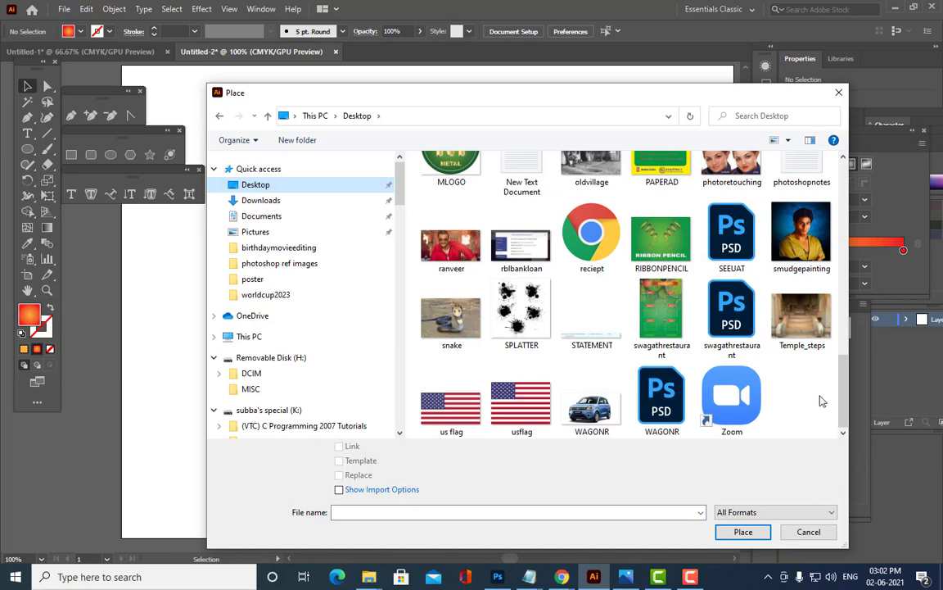
scroll(668, 347, up, 3)
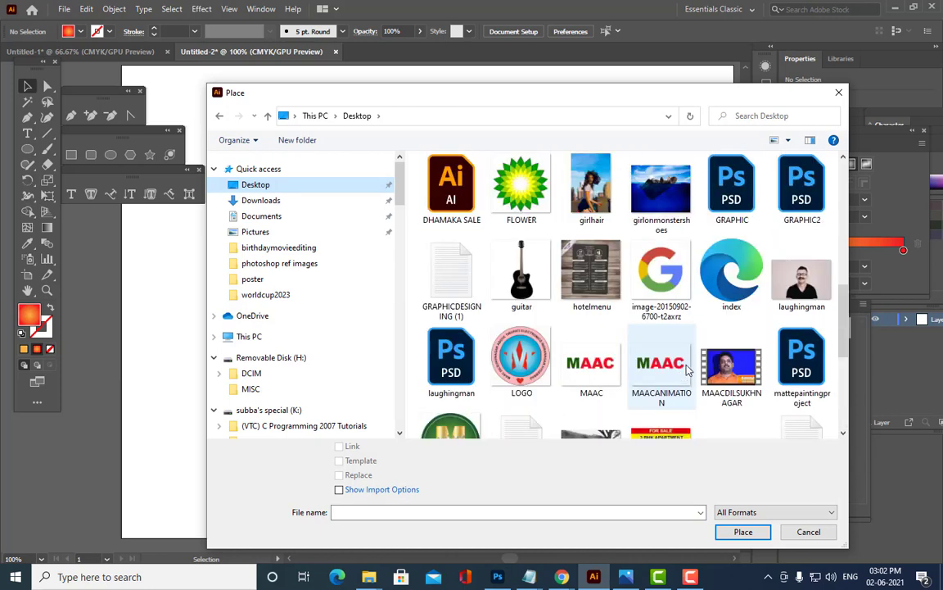
click(434, 385)
click(743, 532)
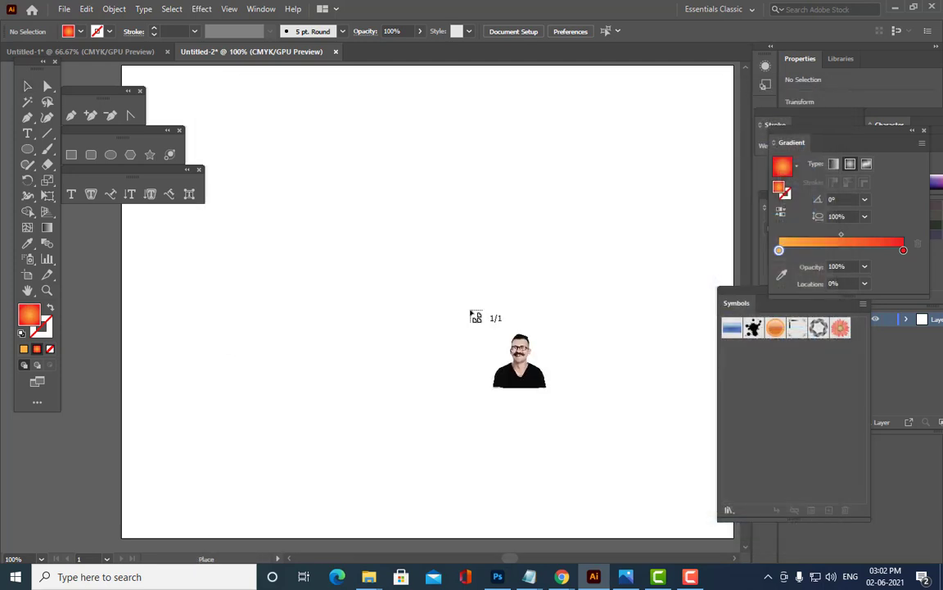
click(472, 314)
- Enlarge the placed portrait to roughly four times its size and move it to the upper middle of the artboard
drag(475, 323, 358, 241)
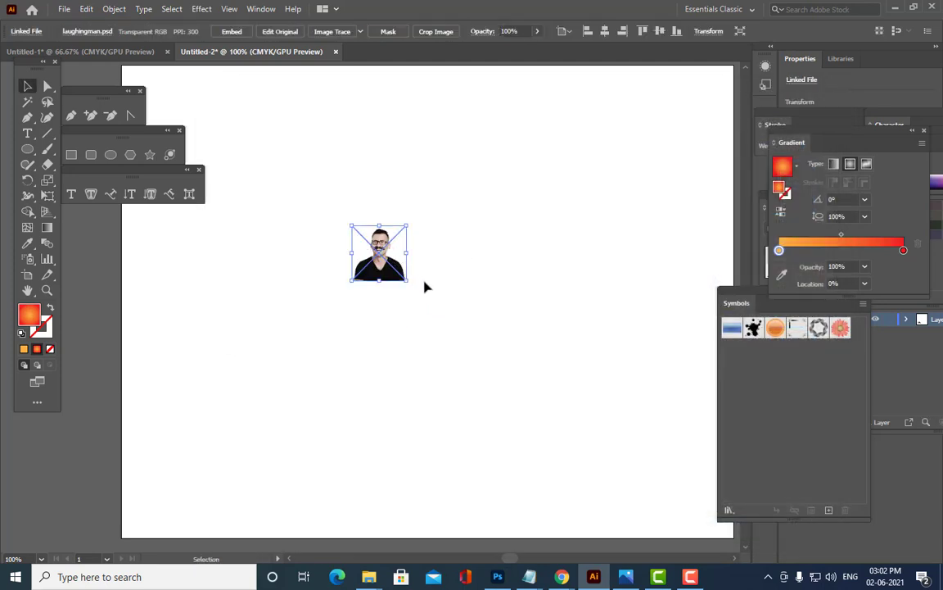
drag(407, 280, 553, 429)
drag(485, 356, 448, 258)
drag(512, 331, 533, 360)
click(570, 274)
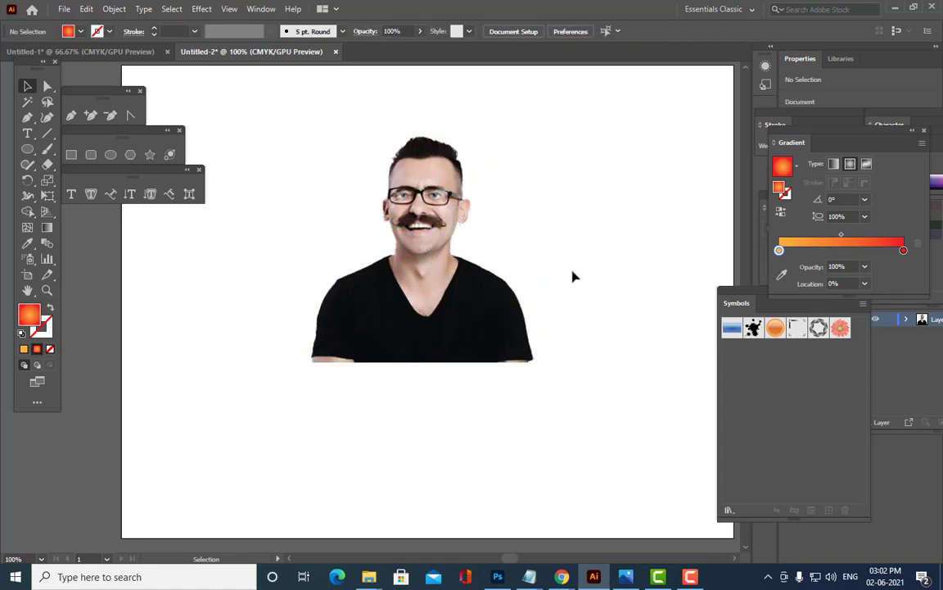
- Shift the enlarged portrait slightly lower so it sits near the middle of the artboard
click(486, 311)
drag(465, 249, 461, 263)
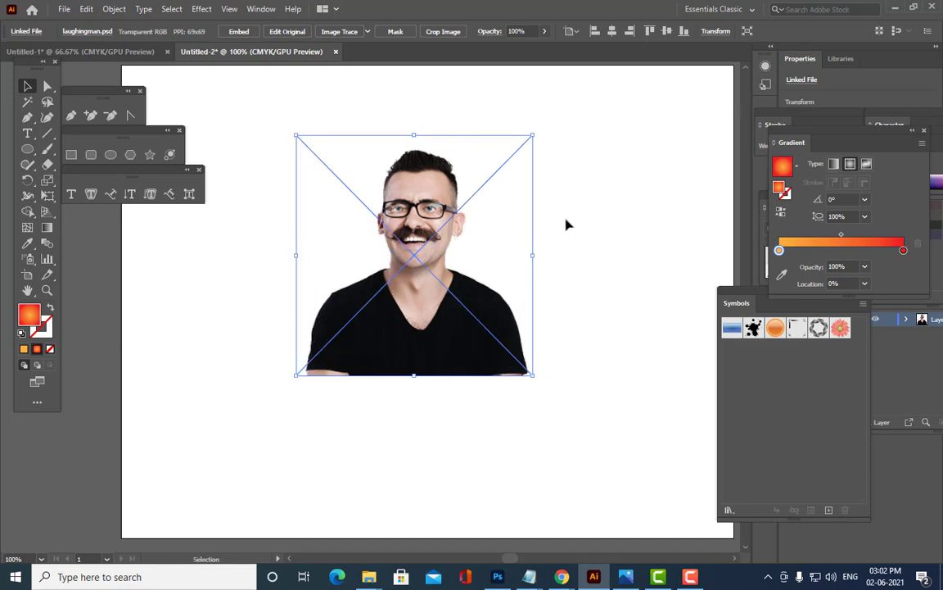
click(569, 220)
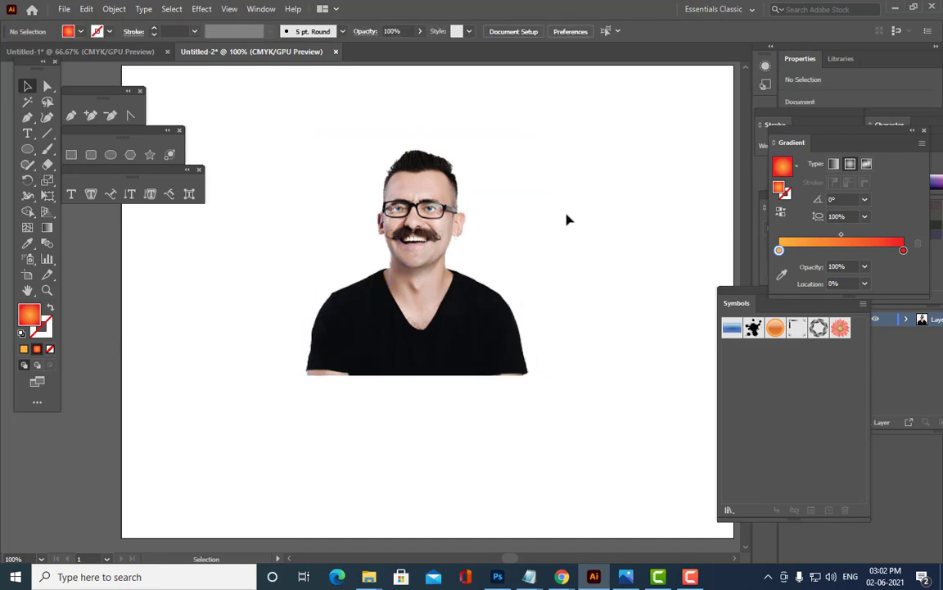
click(464, 236)
drag(464, 236, 470, 255)
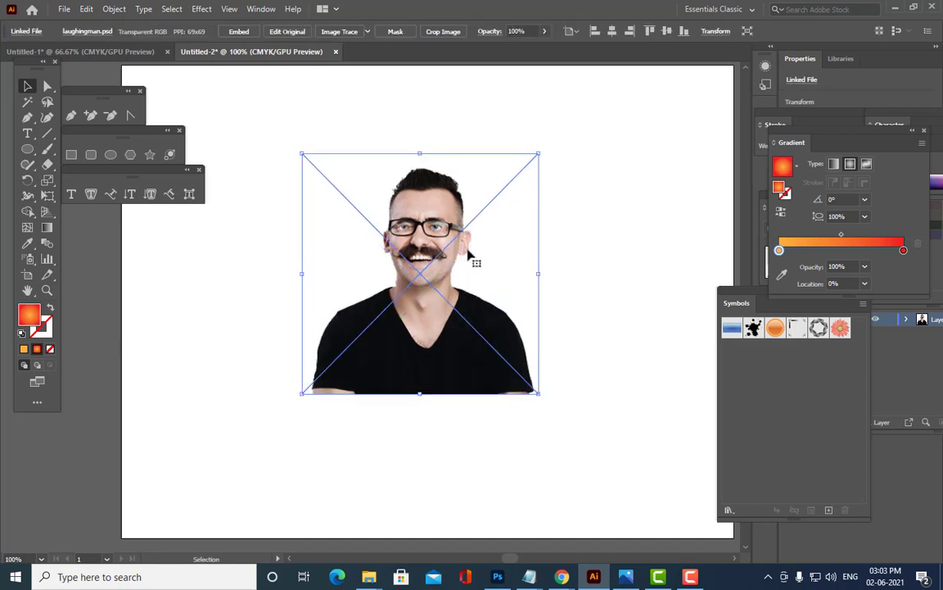
click(598, 233)
click(468, 223)
drag(401, 187, 396, 195)
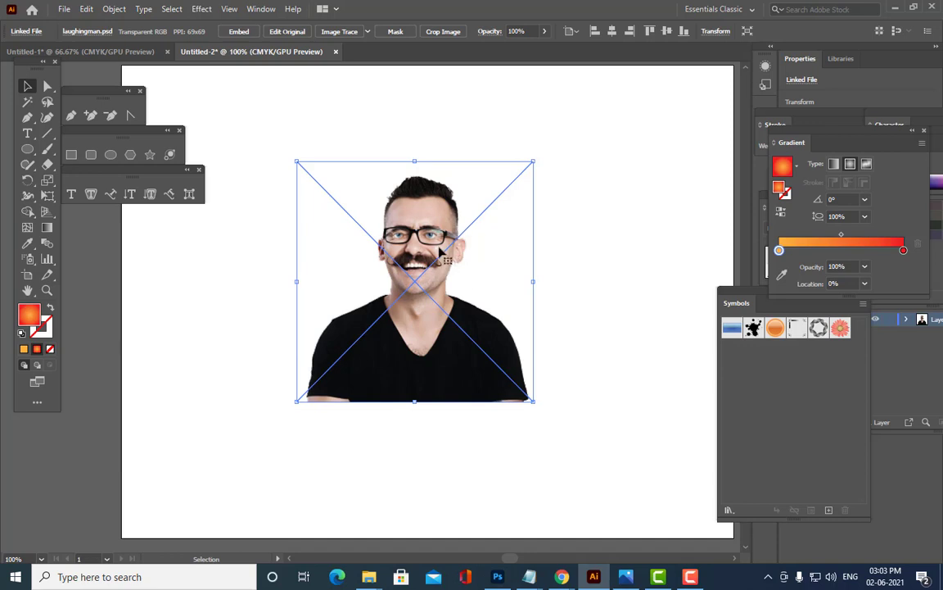
- Try the 3 Colors Image Trace preset on the placed portrait and undo the trace
click(368, 32)
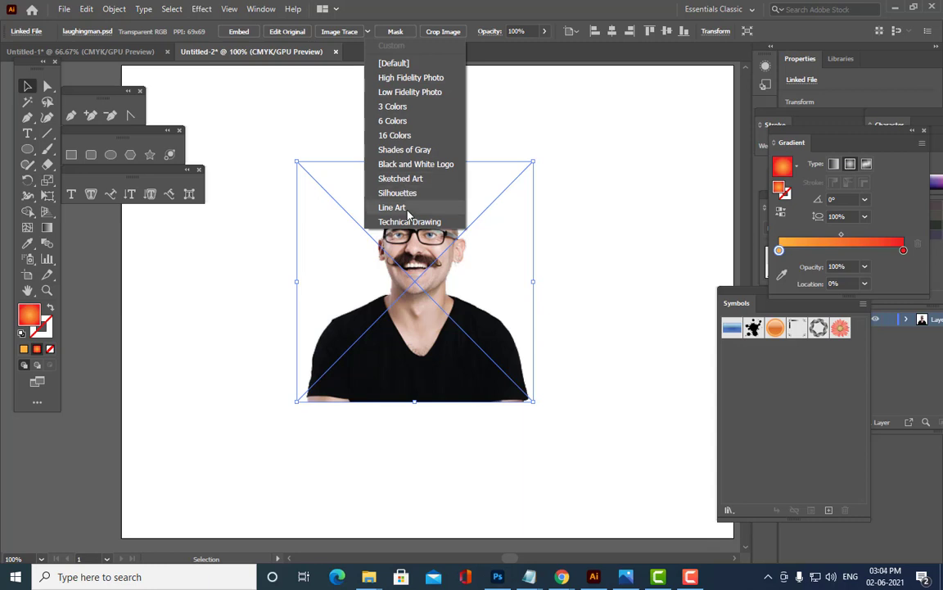
click(432, 112)
click(629, 184)
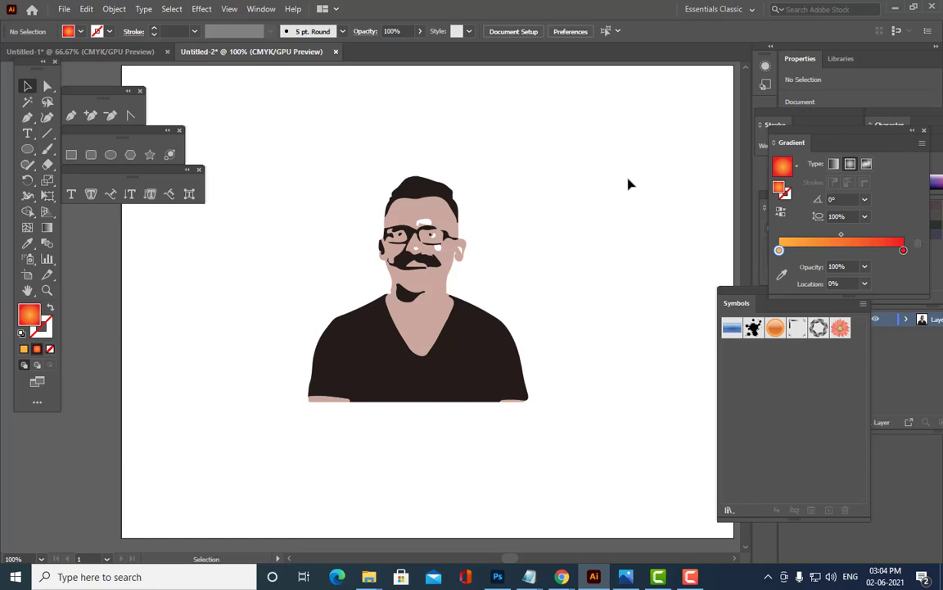
click(461, 203)
key(ctrl+z)
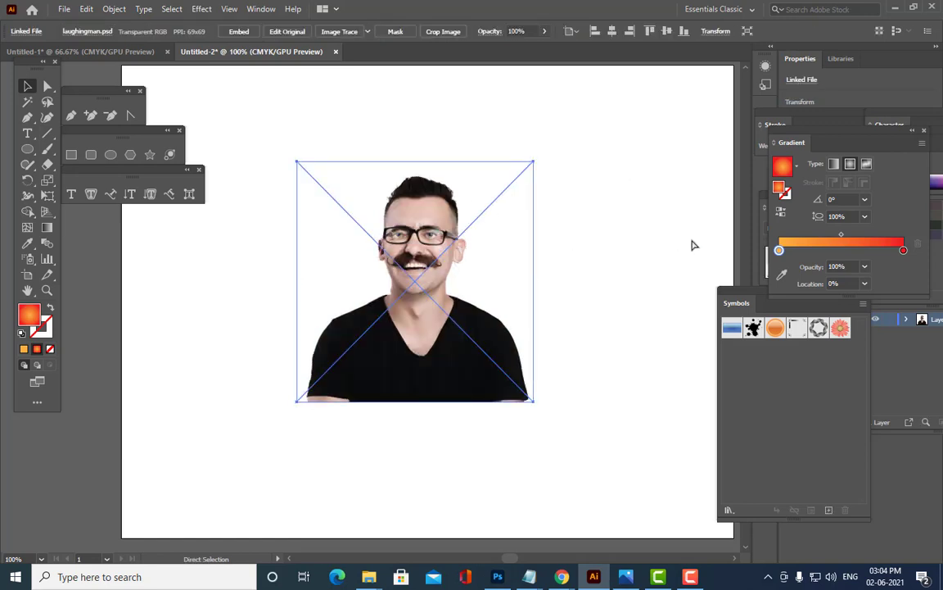
key(v)
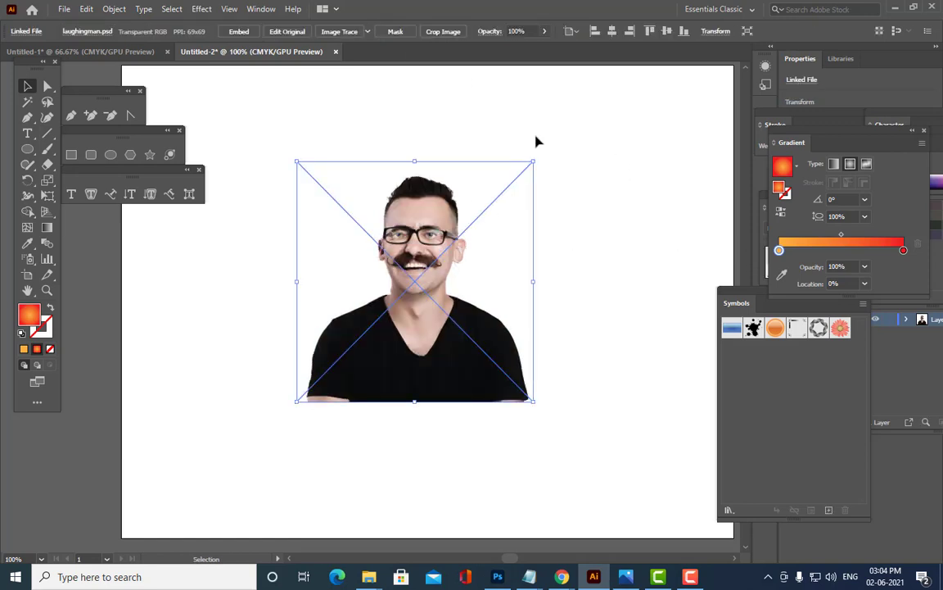
- Try tracing the portrait with the 6 Colors preset and undo the result
click(368, 33)
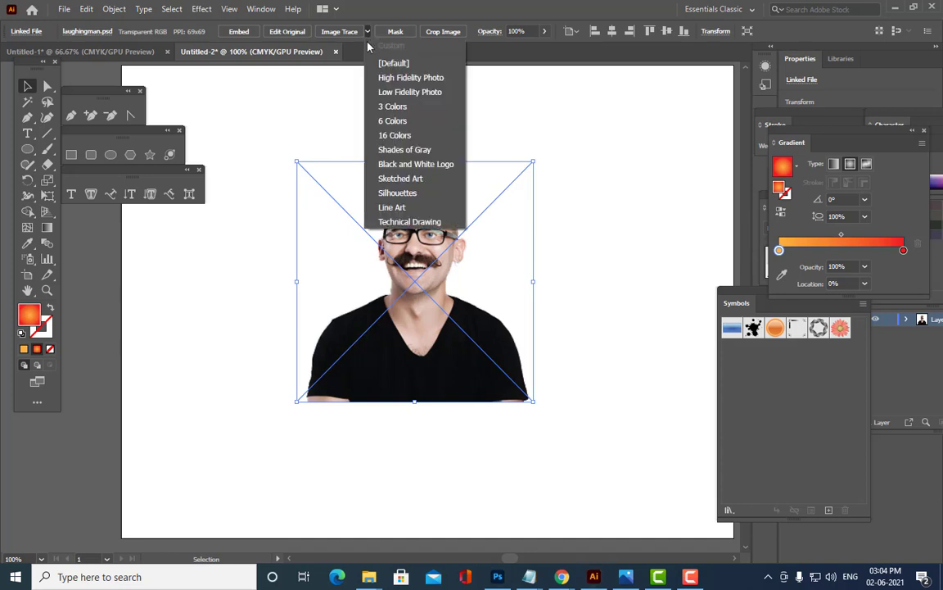
click(393, 121)
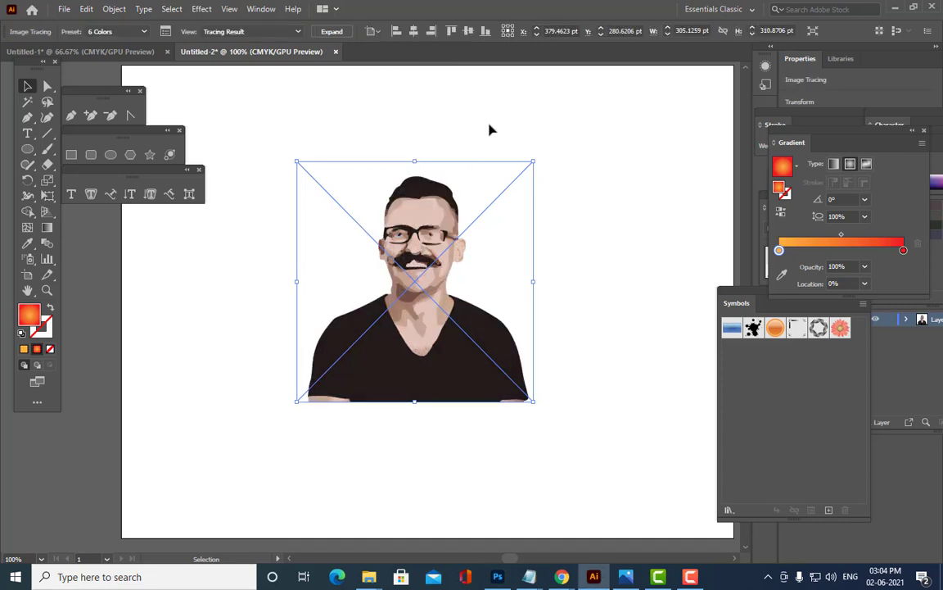
click(564, 148)
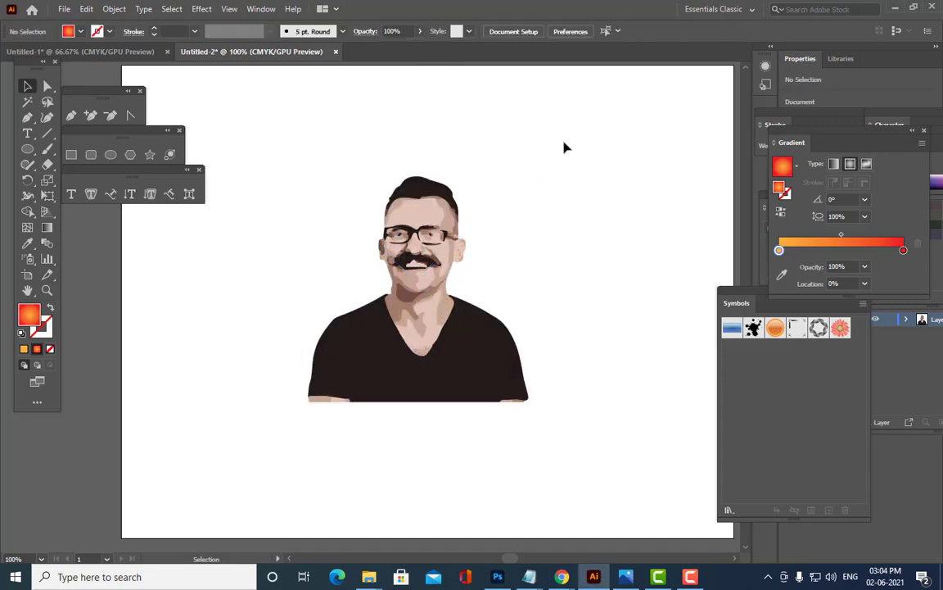
key(ctrl+z)
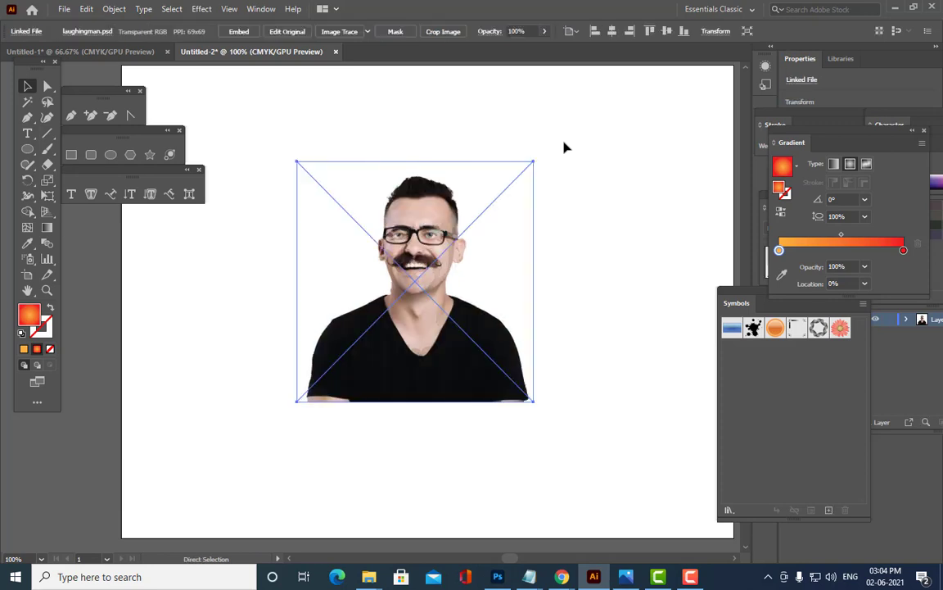
- Try tracing the portrait with the 16 Colors preset and undo the result
click(368, 31)
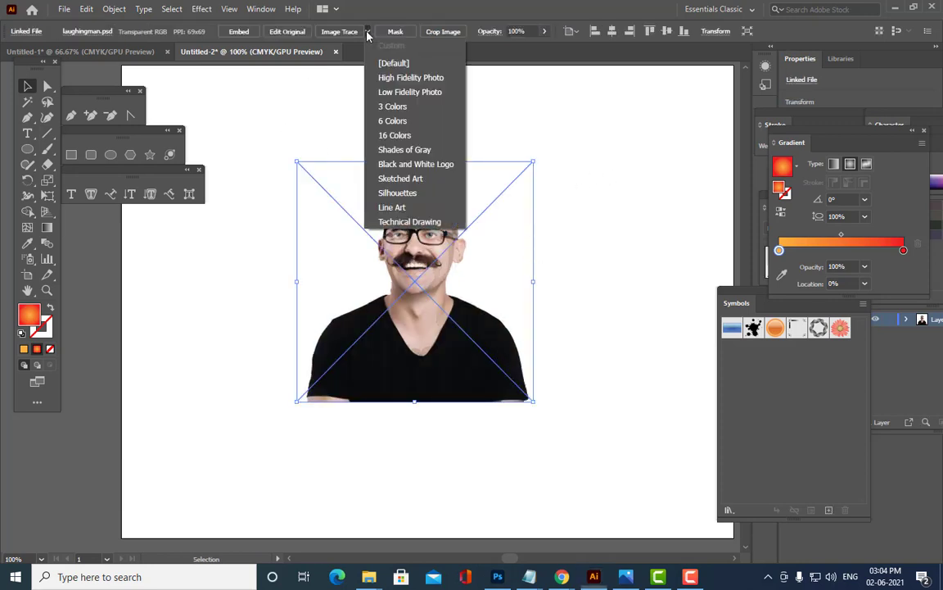
click(400, 136)
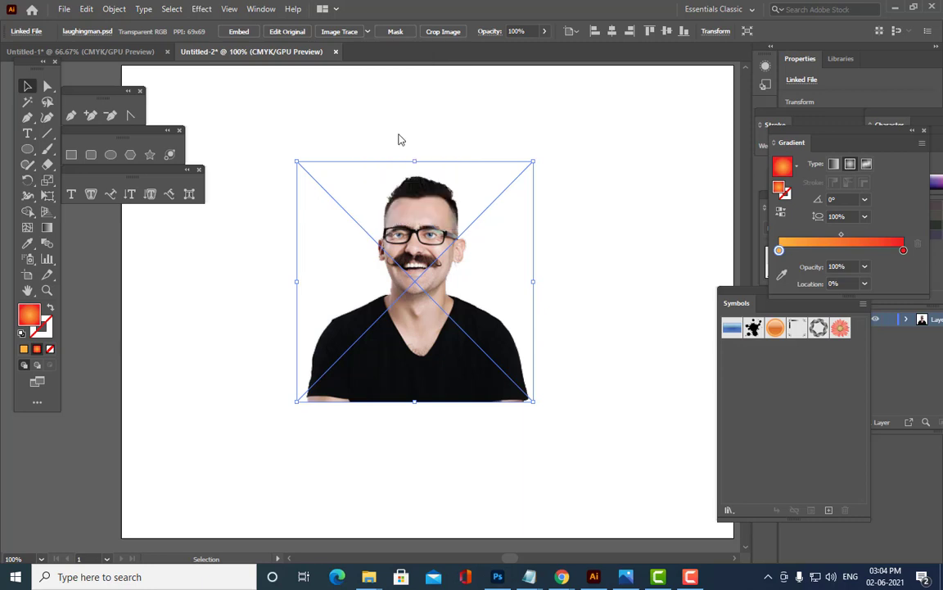
click(676, 178)
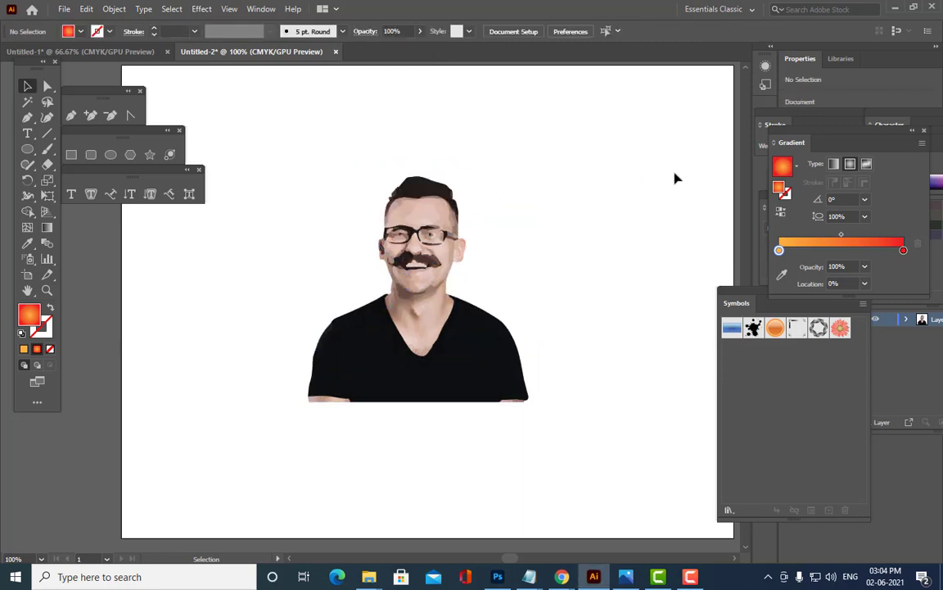
key(ctrl+z)
key(ctrl+z)
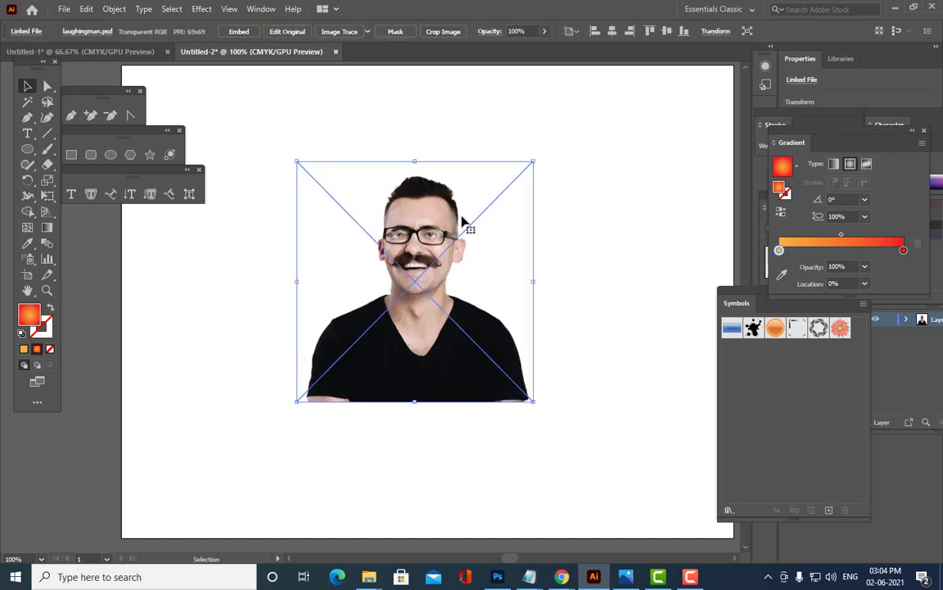
- Try the Sketched Art Image Trace preset on the portrait and deselect it to view the artwork
click(368, 32)
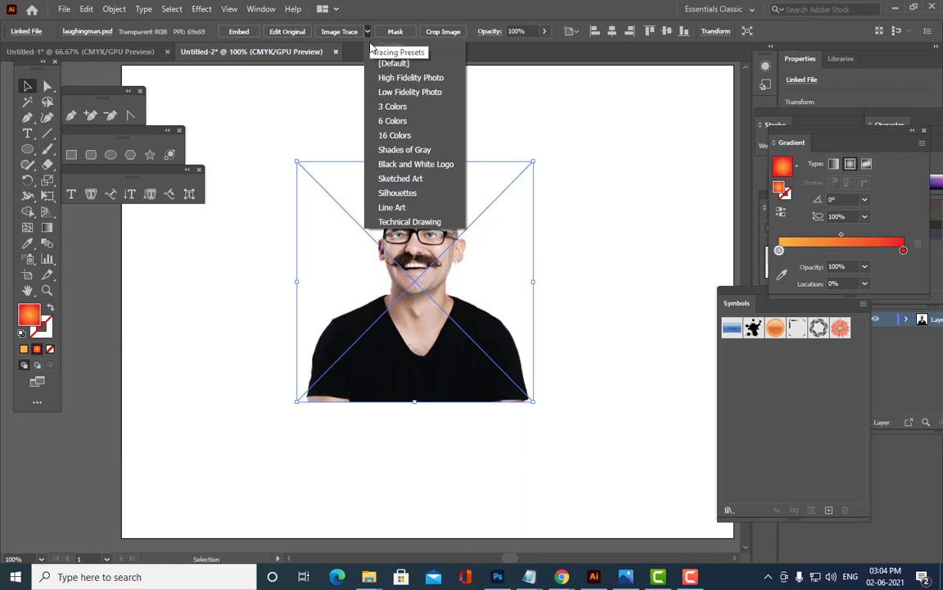
click(401, 179)
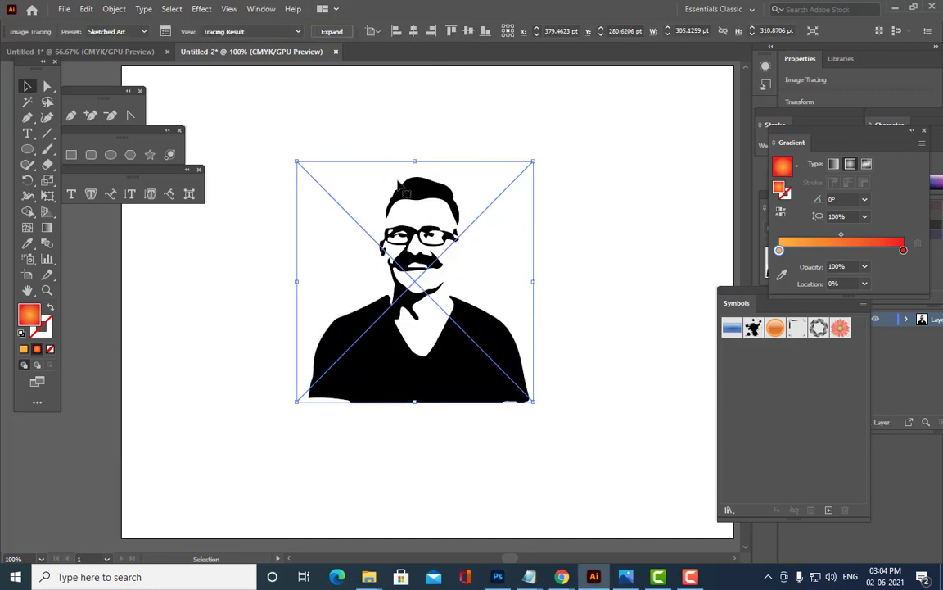
click(461, 128)
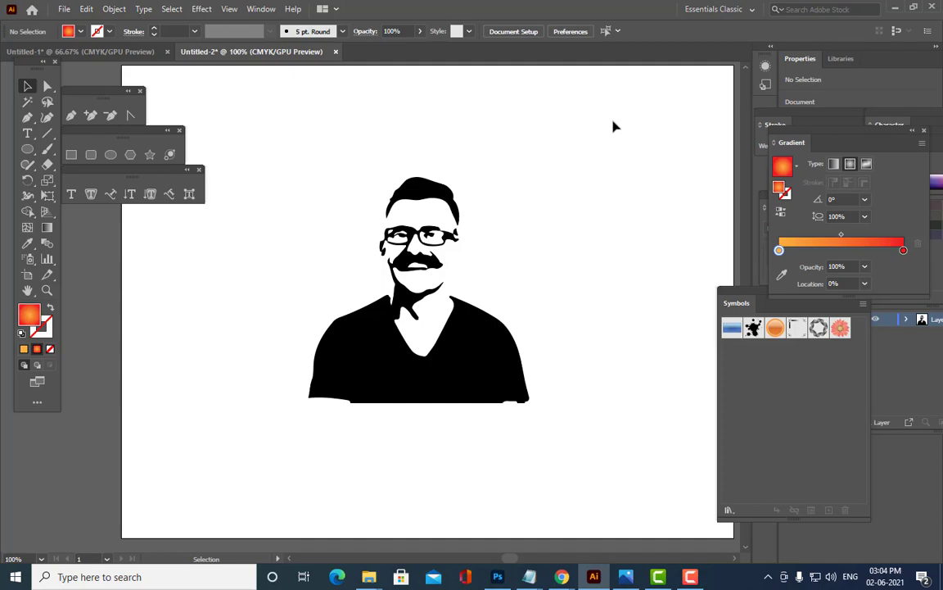
- Switch to the Chrome window and search Google Images for "kfc"
mouse_move(562, 576)
click(483, 512)
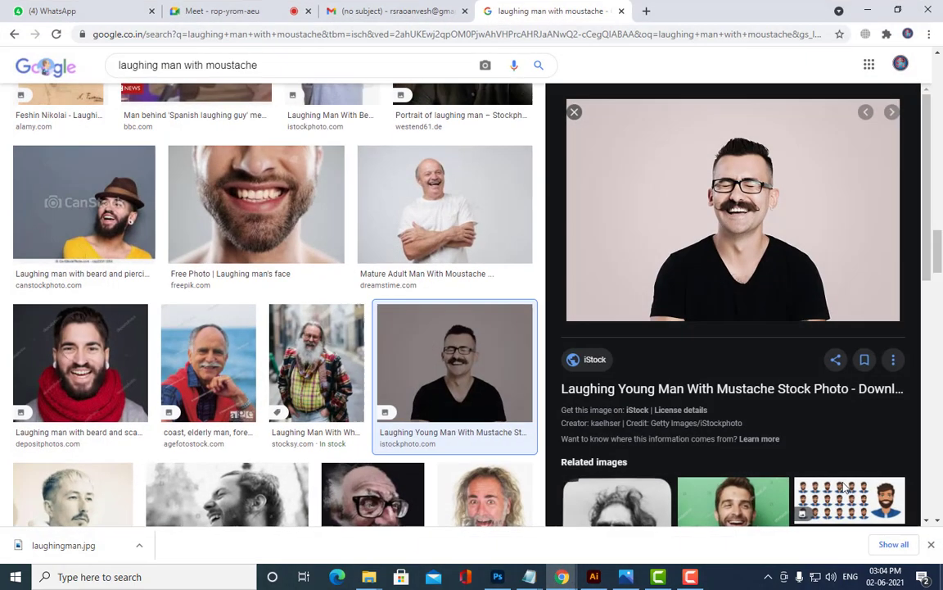
scroll(95, 237, down, 10)
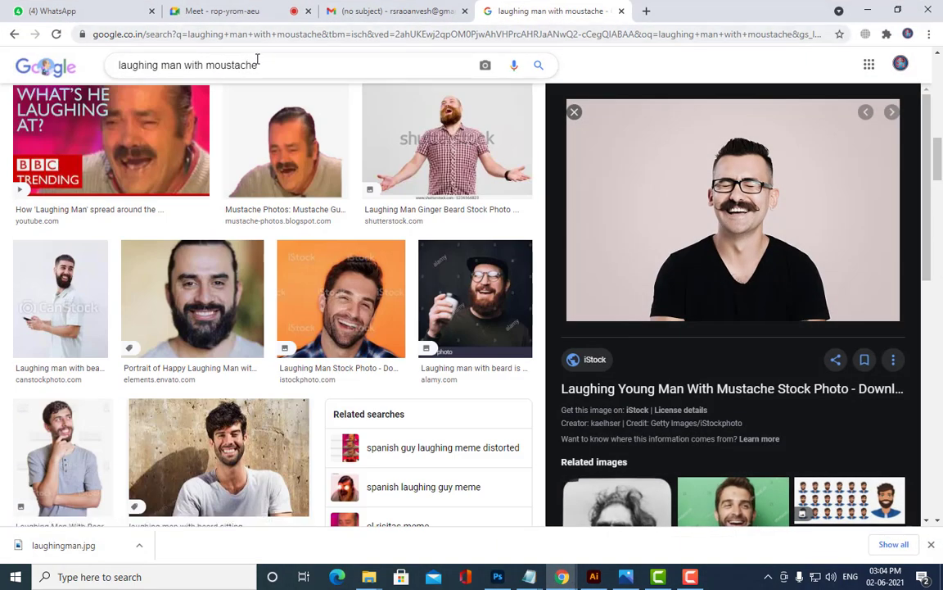
triple_click(256, 64)
text(kfc)
key(Return)
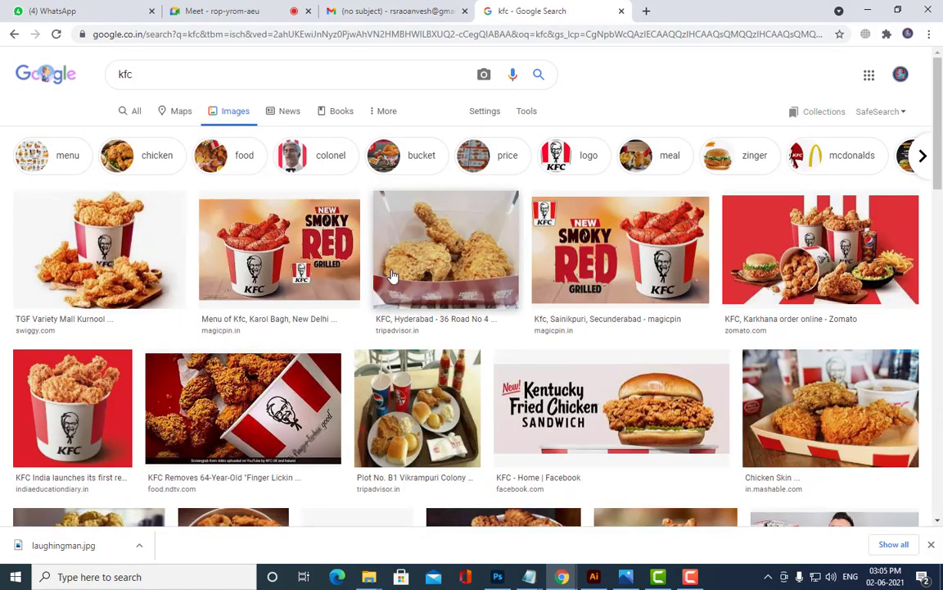
- Preview the KFC bucket-shaped logo and the related round red KFC logo, and return to Illustrator
scroll(393, 276, down, 3)
click(360, 372)
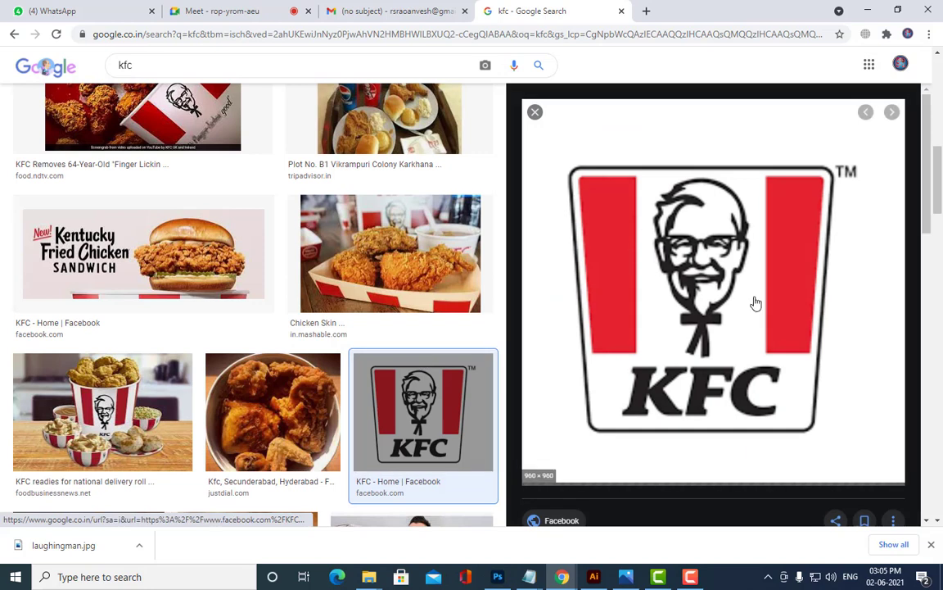
scroll(837, 299, down, 5)
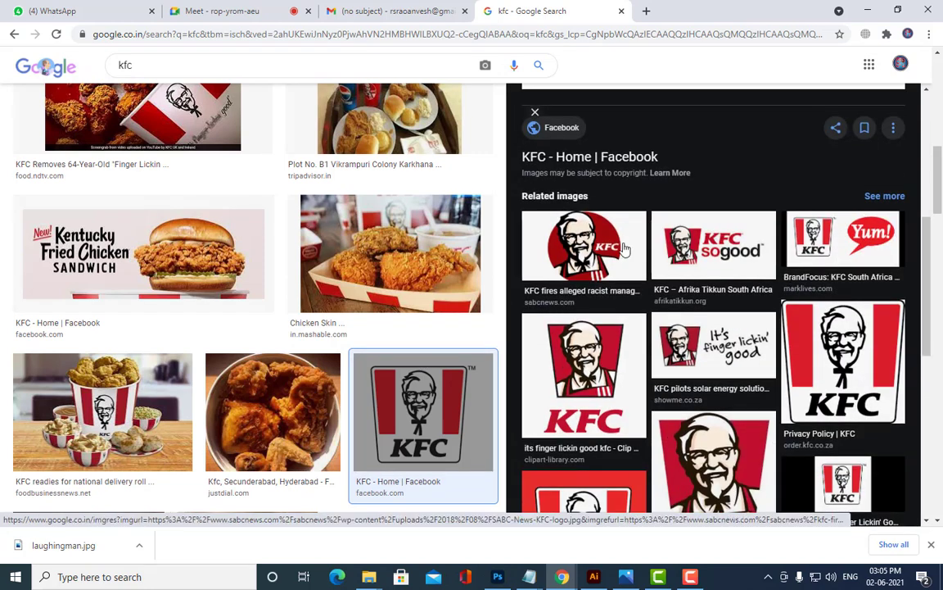
click(624, 249)
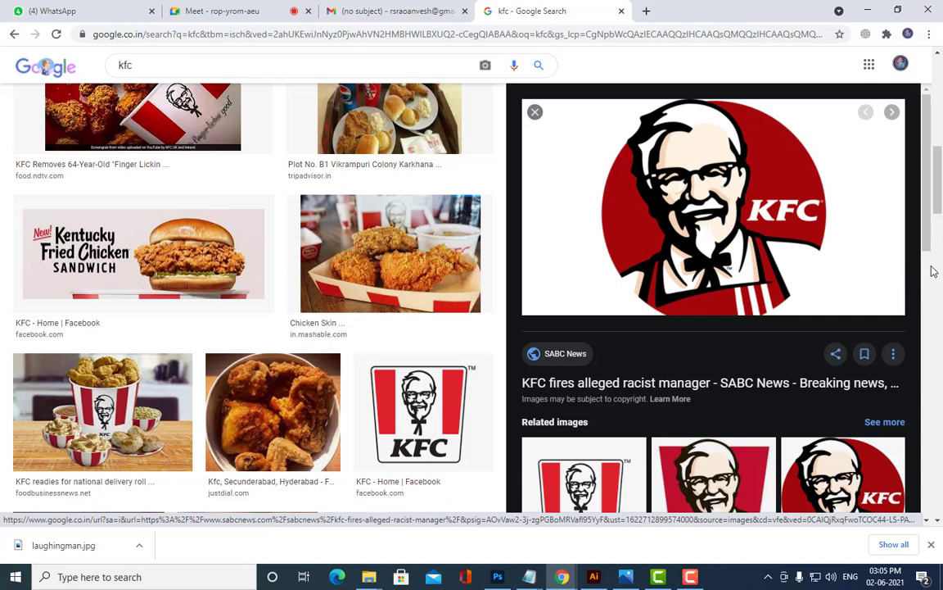
click(867, 10)
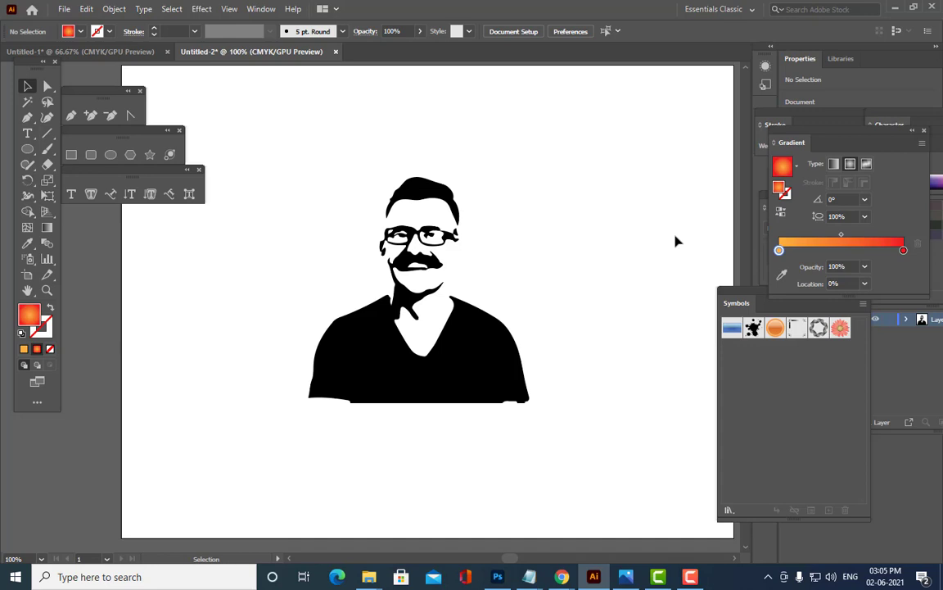
- Undo the Sketched Art trace, and try the Technical Drawing preset on the portrait before reverting it as well
key(ctrl+z)
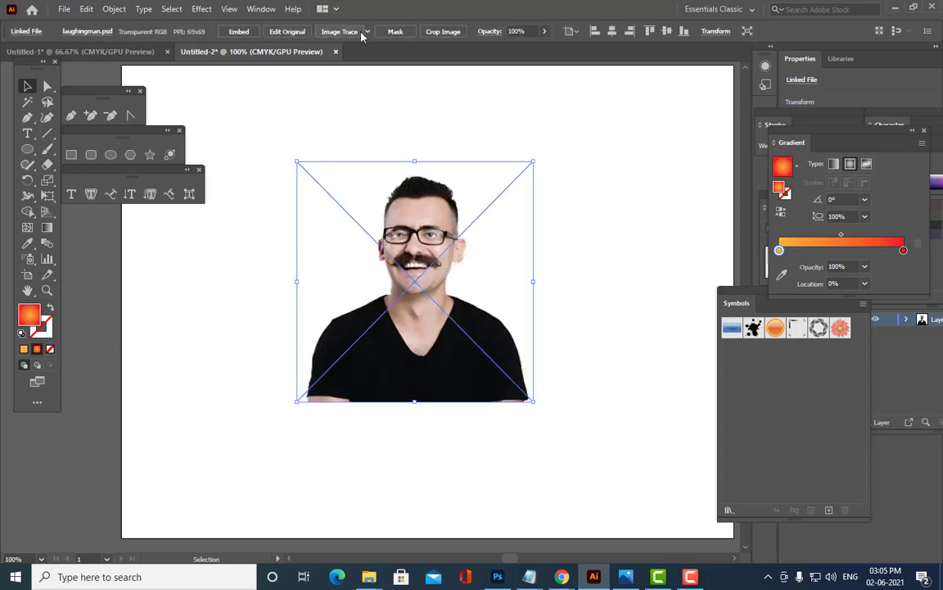
click(368, 33)
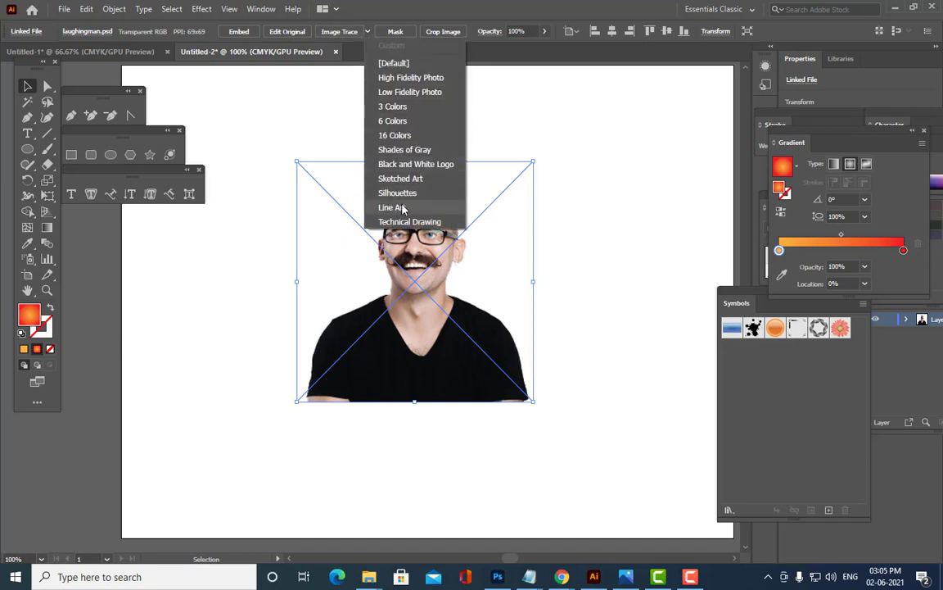
click(385, 221)
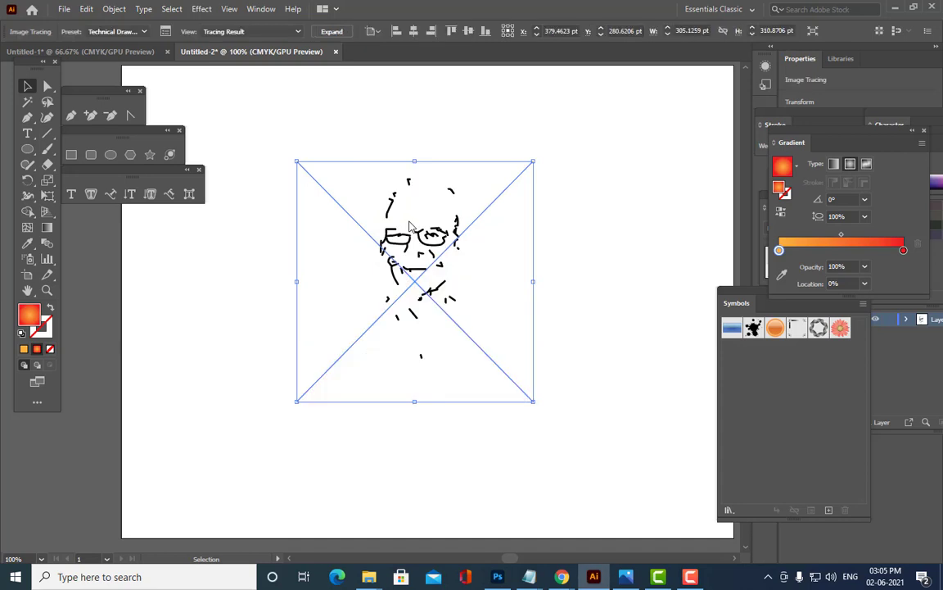
click(571, 217)
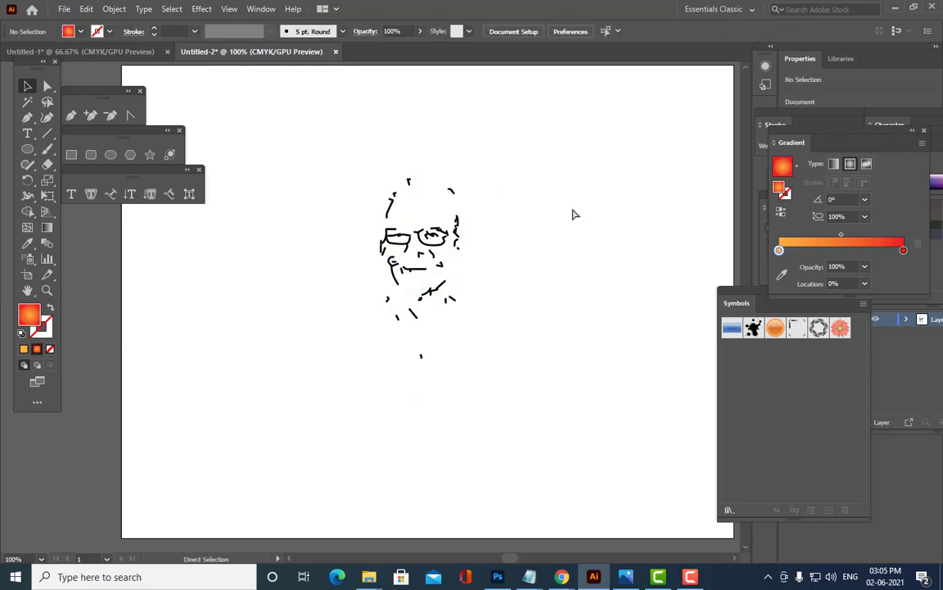
key(ctrl+z)
- Try tracing the portrait with the Line Art preset, undo the result and deselect the photo
click(368, 31)
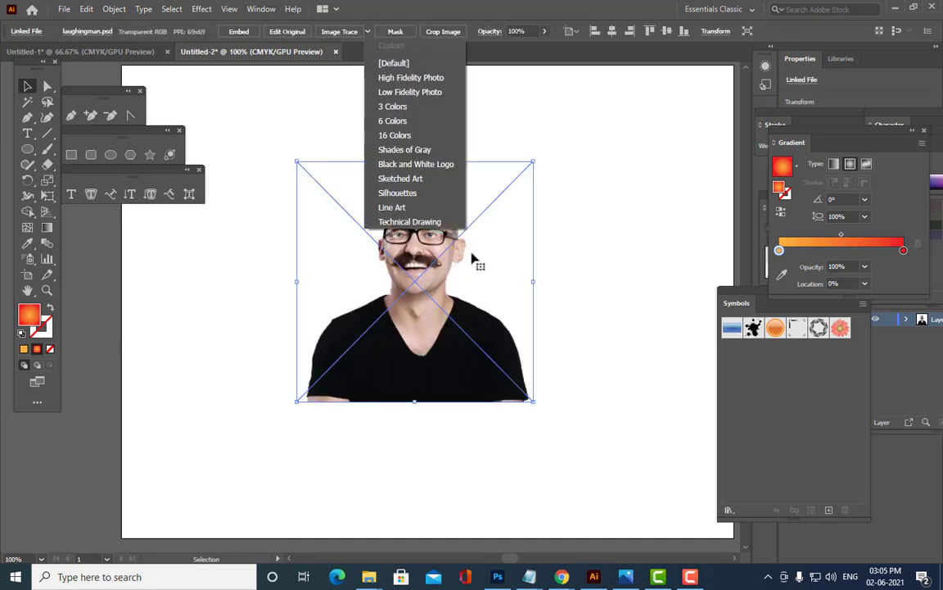
click(420, 208)
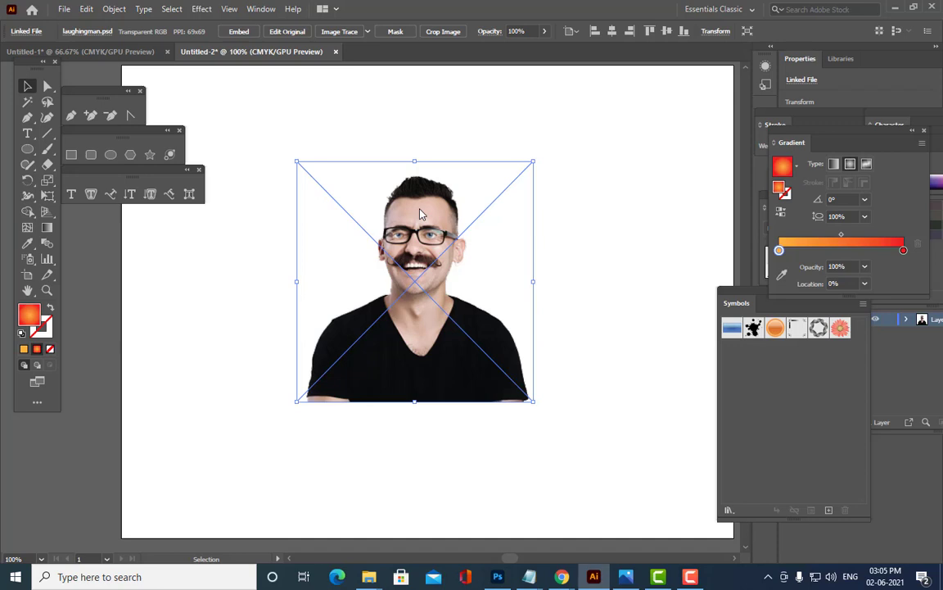
click(576, 215)
key(ctrl+z)
click(574, 214)
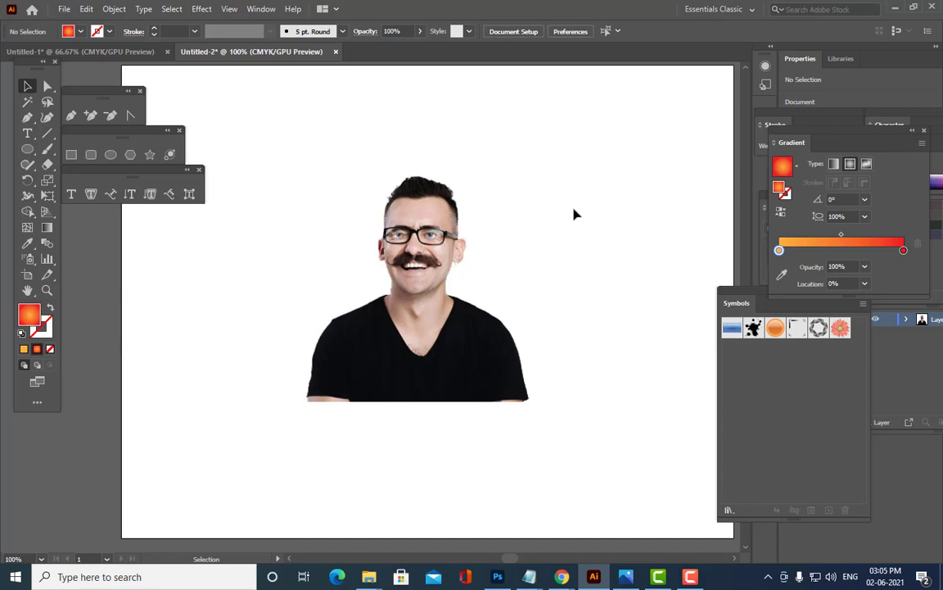
- Select the portrait, try the Shades of Gray tracing preset on it and undo the trace
click(474, 197)
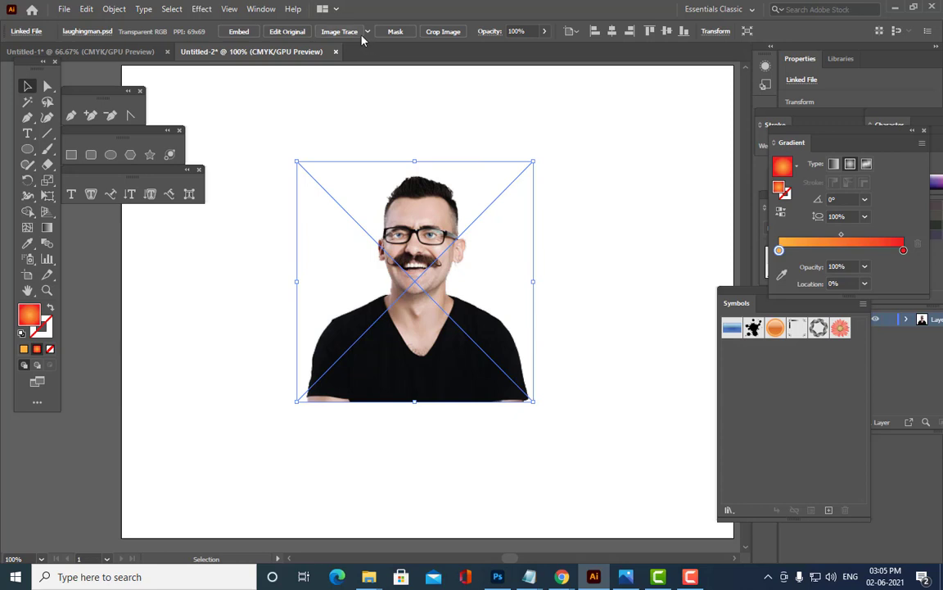
click(368, 33)
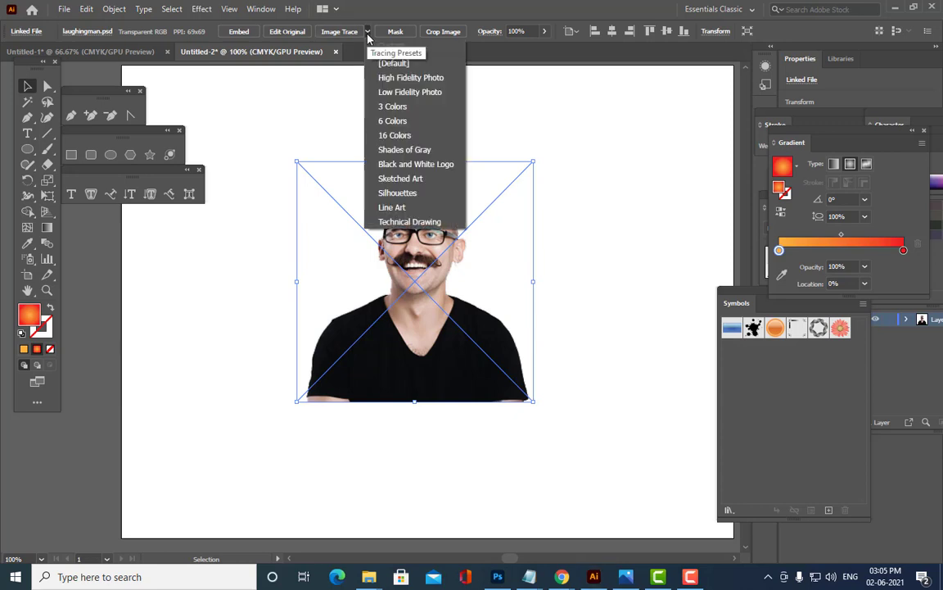
click(404, 150)
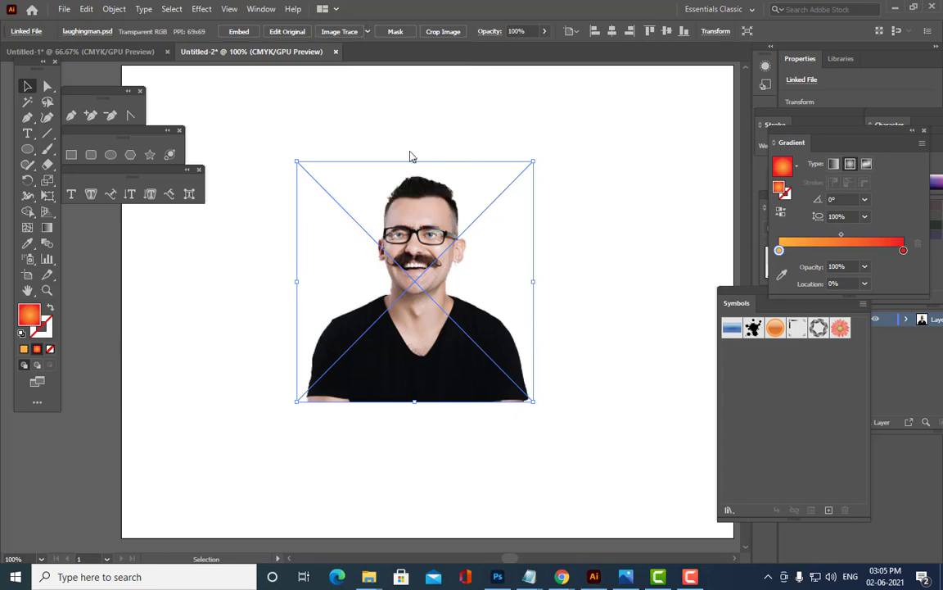
click(464, 121)
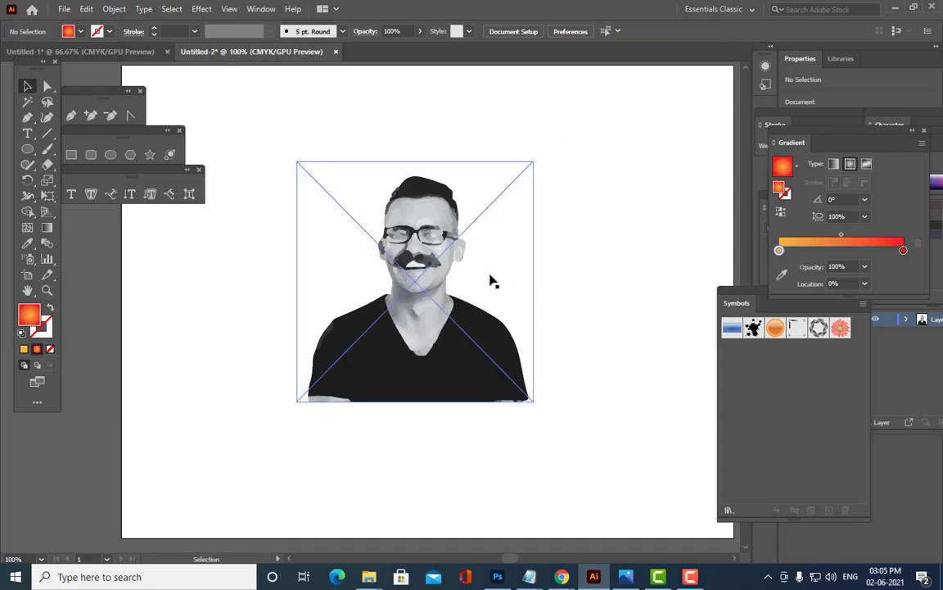
key(ctrl+z)
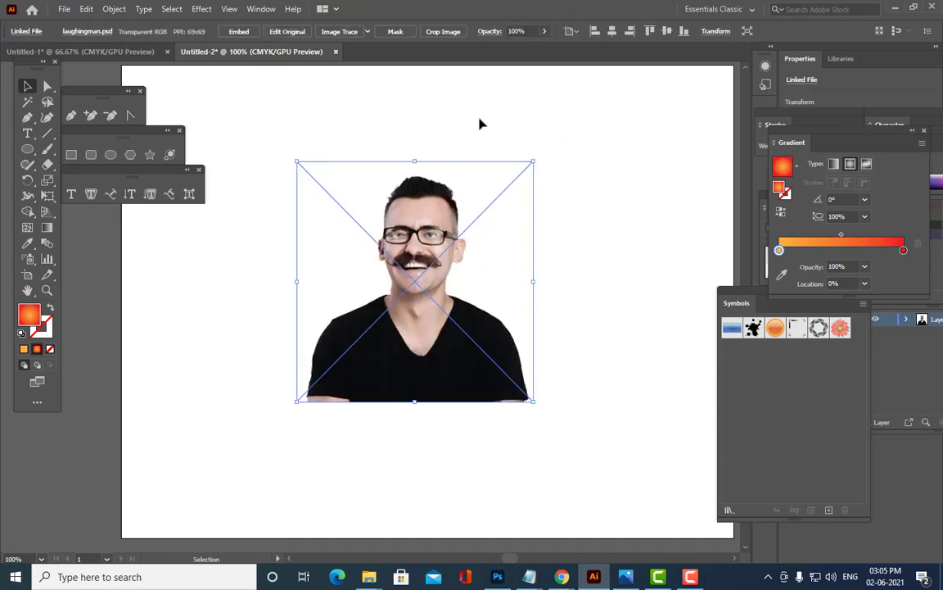
- Try tracing the portrait with the Black and White Logo preset, and undo the trace
click(367, 34)
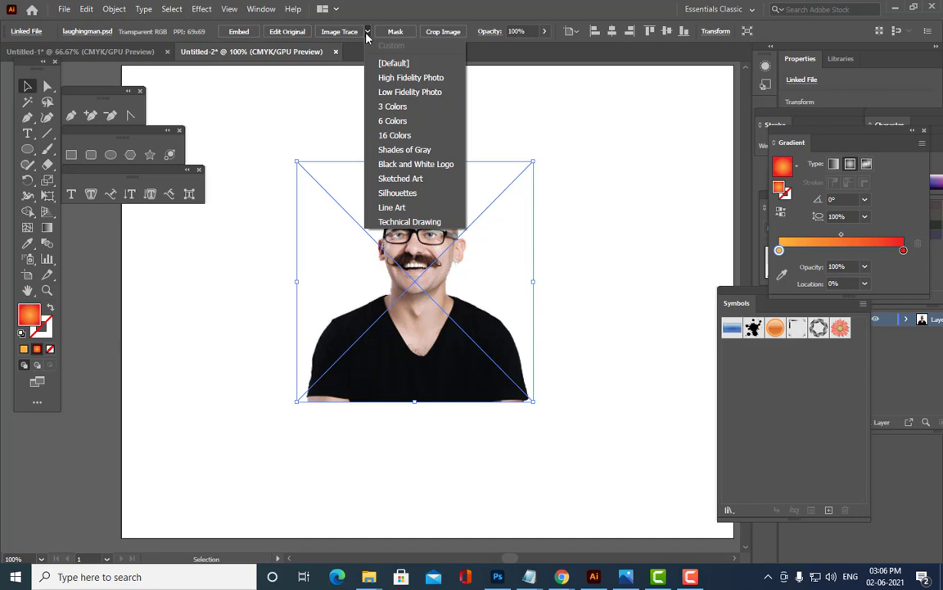
click(409, 163)
click(608, 159)
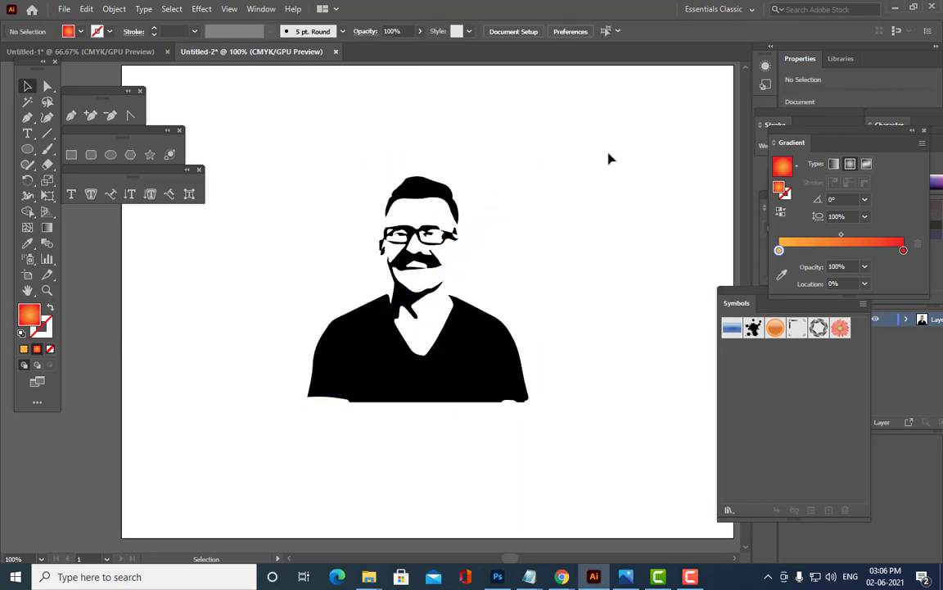
key(ctrl+z)
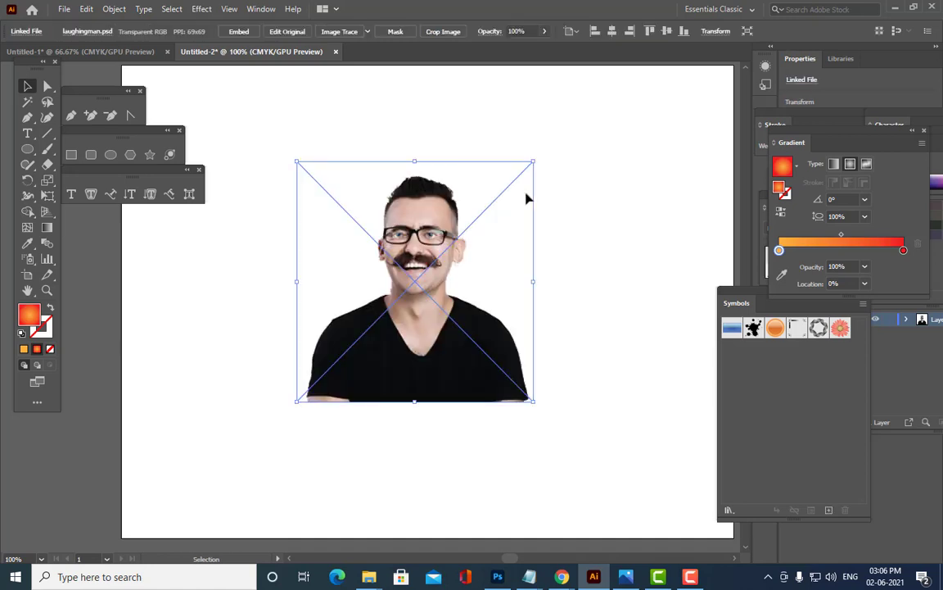
- Try the High Fidelity Photo tracing preset on the portrait, inspect the face up close and undo the trace
click(369, 32)
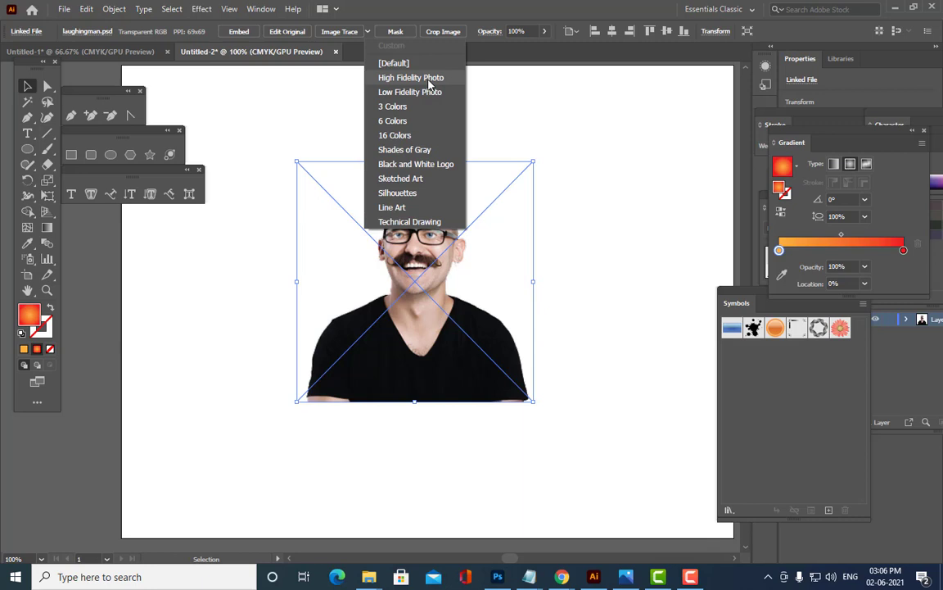
click(429, 78)
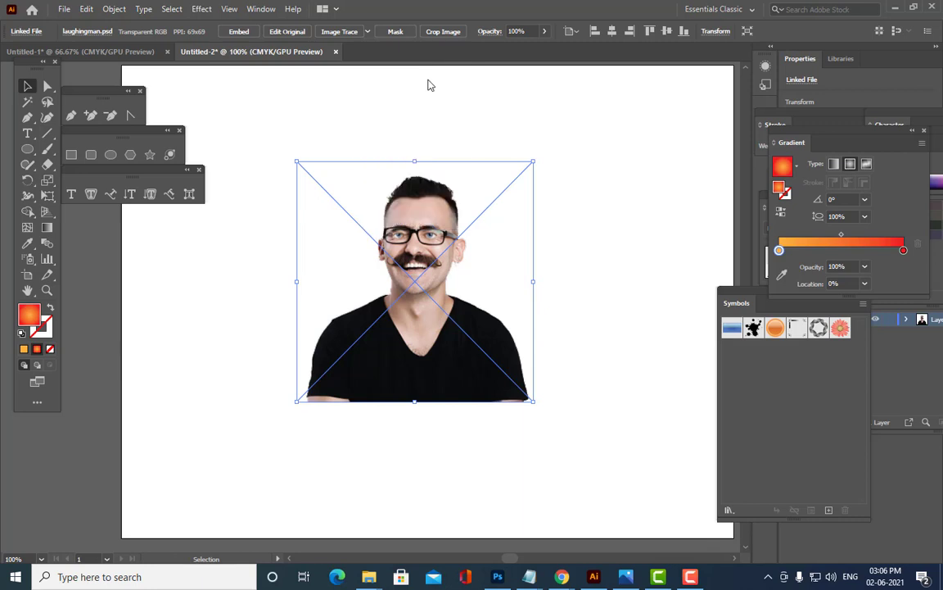
click(629, 177)
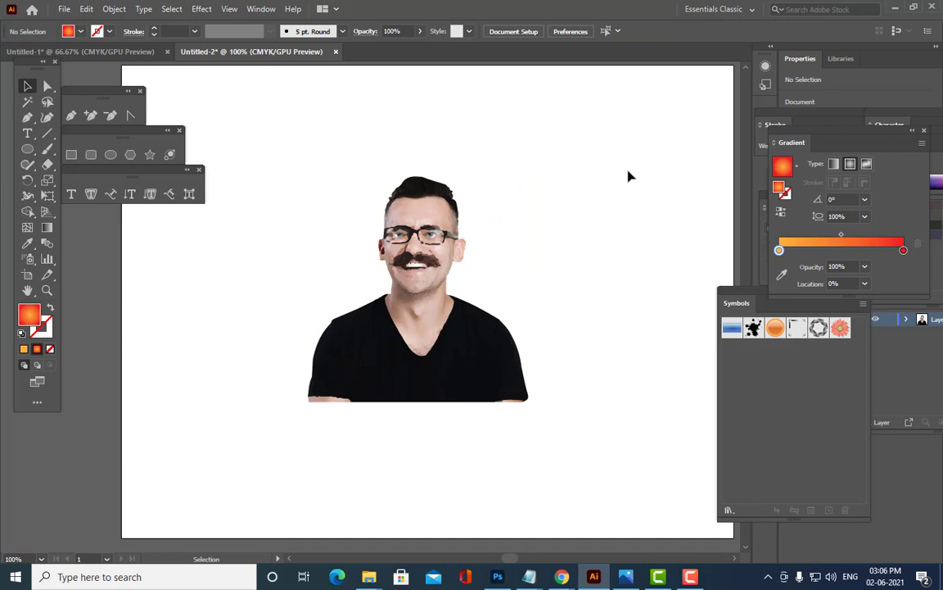
key(ctrl+equal)
key(ctrl+equal)
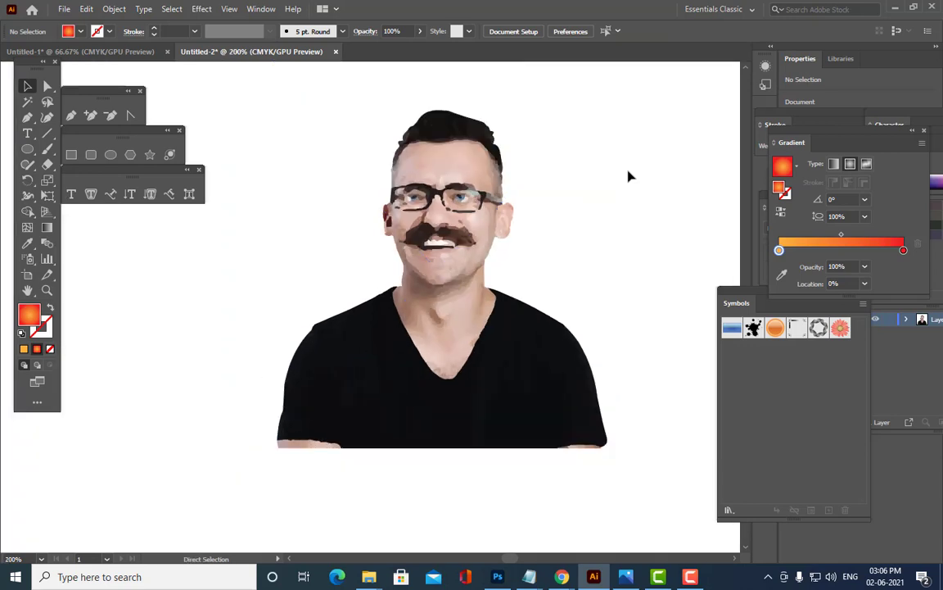
key(ctrl+minus)
key(ctrl+minus)
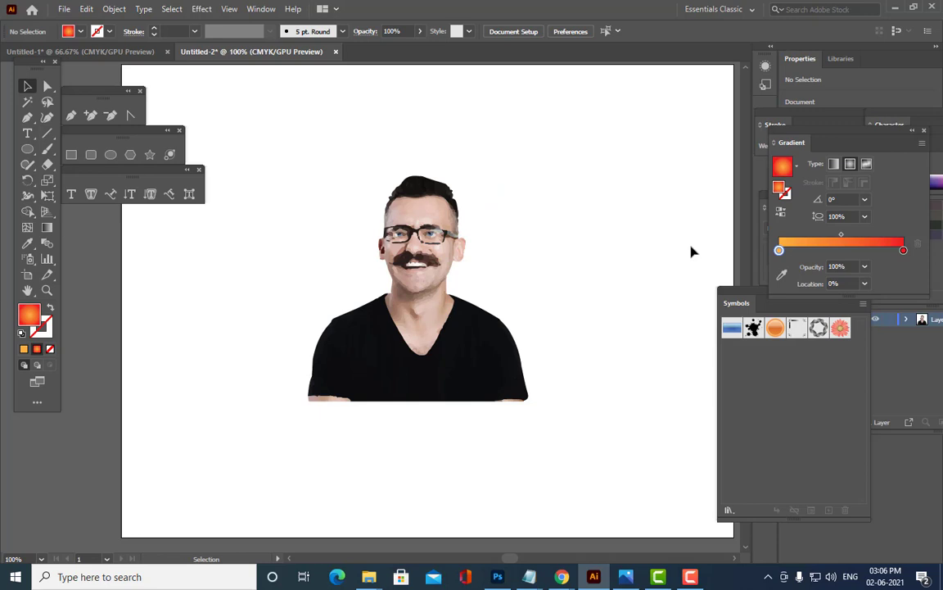
key(ctrl+a)
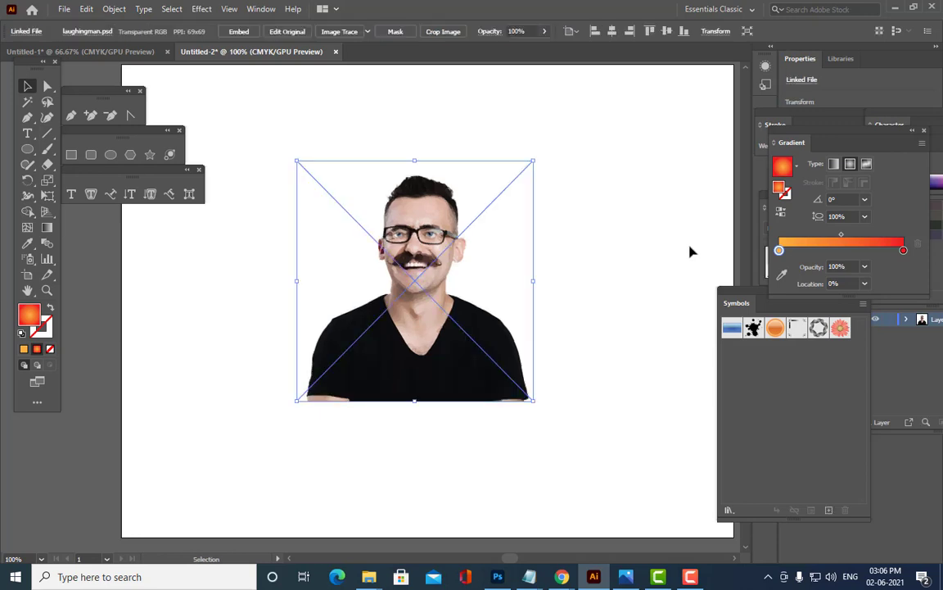
- Trace the portrait with the Low Fidelity Photo preset and expand the tracing into vector paths
click(368, 31)
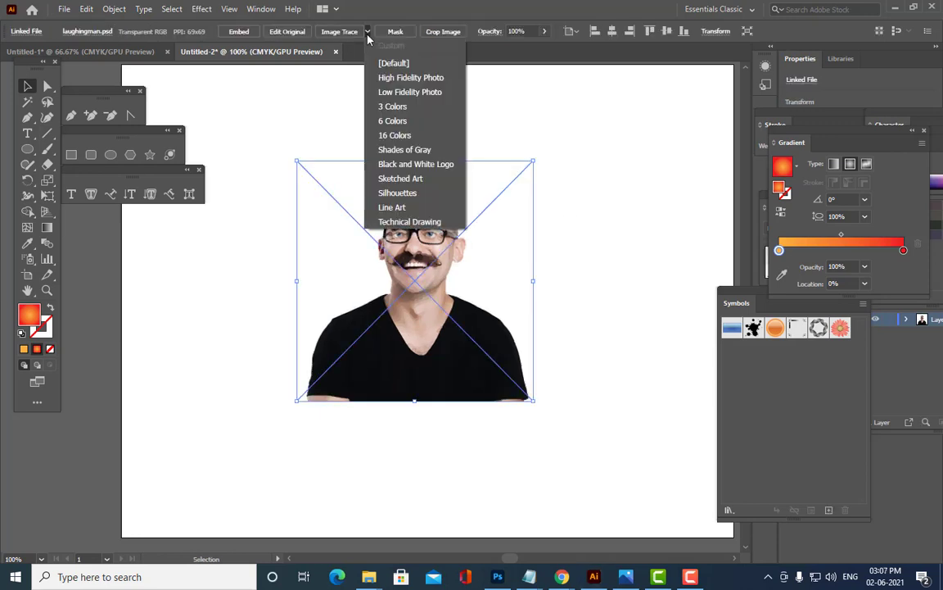
click(506, 131)
click(660, 156)
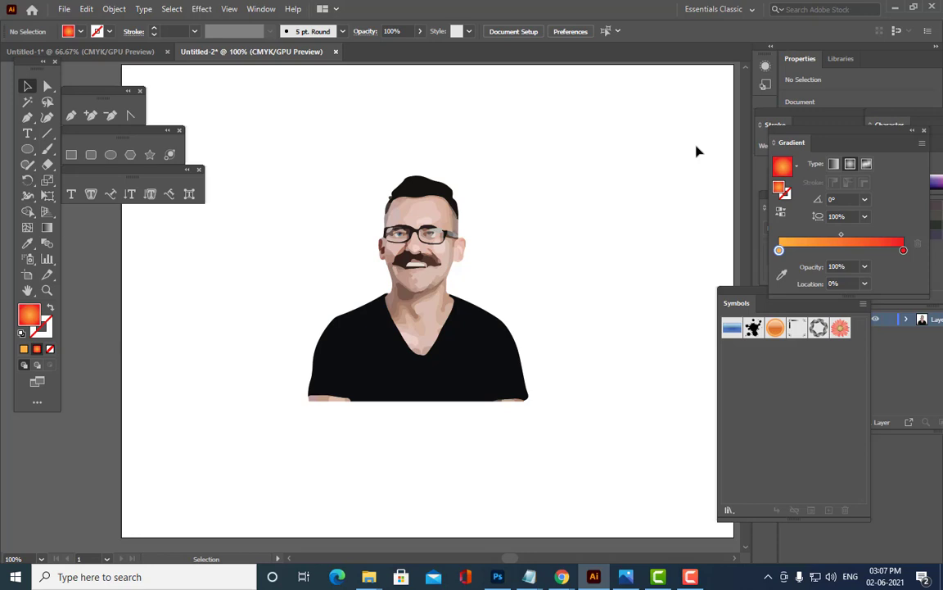
click(385, 217)
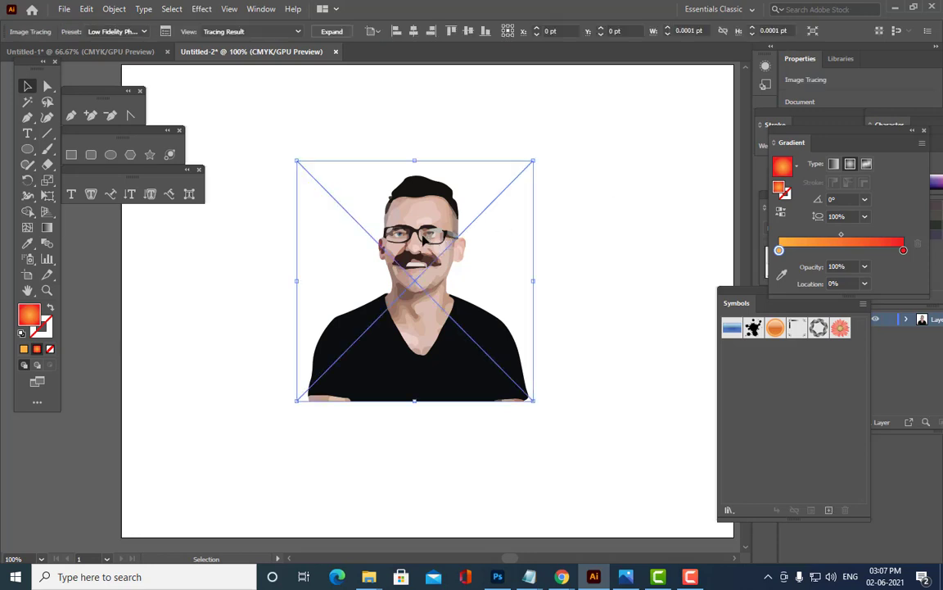
click(524, 211)
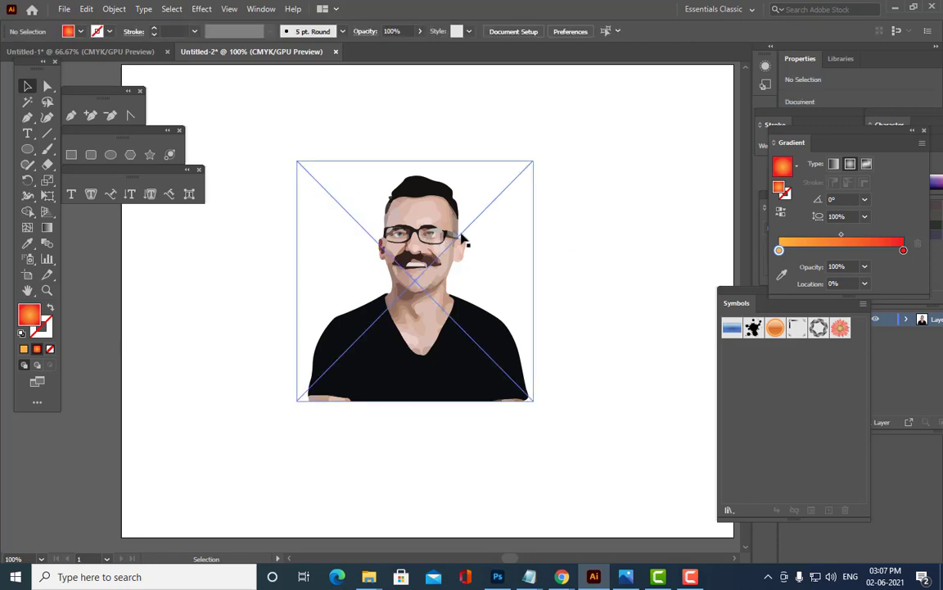
drag(271, 357, 342, 49)
click(330, 32)
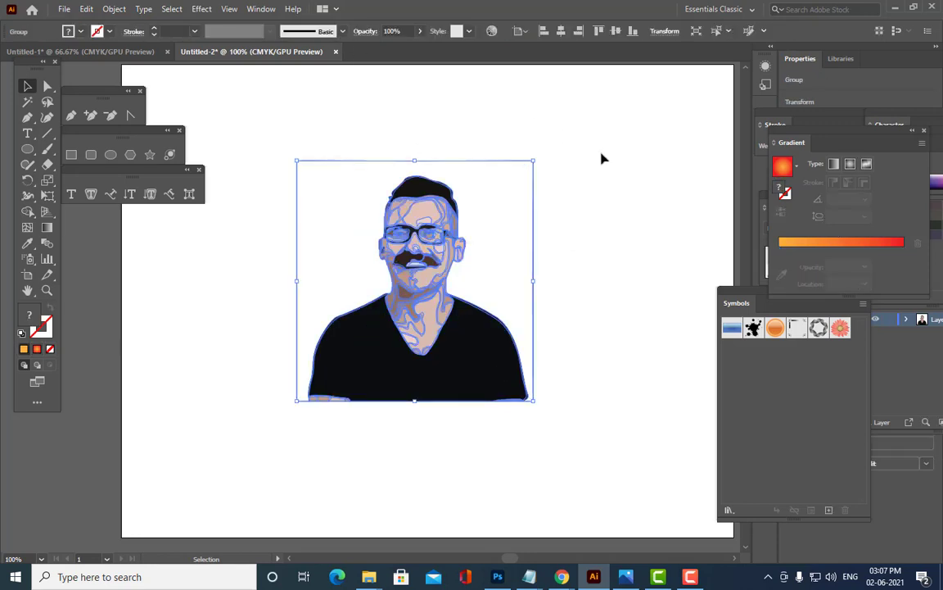
- Scale the expanded portrait group down slightly from its lower-right corner and deselect it
click(601, 157)
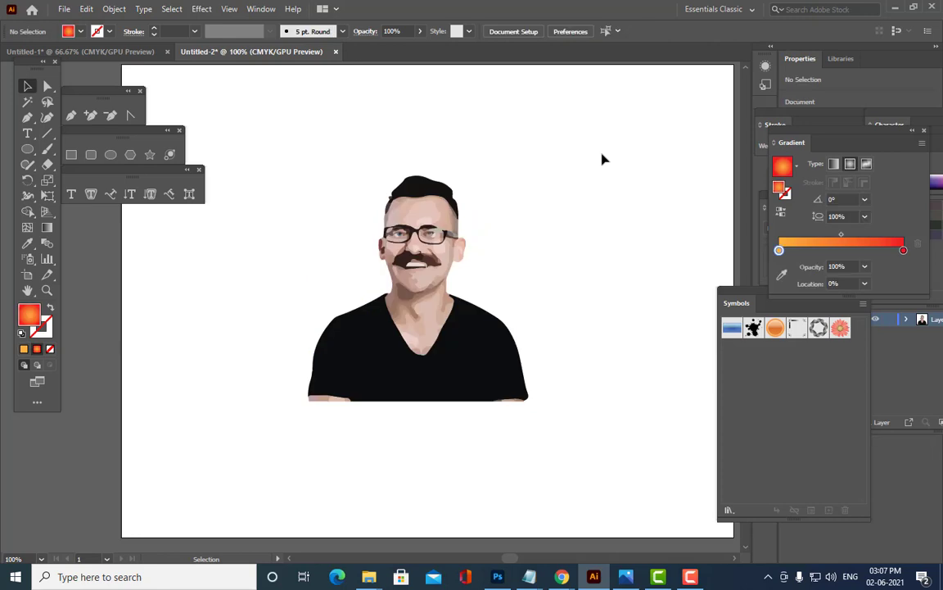
click(433, 338)
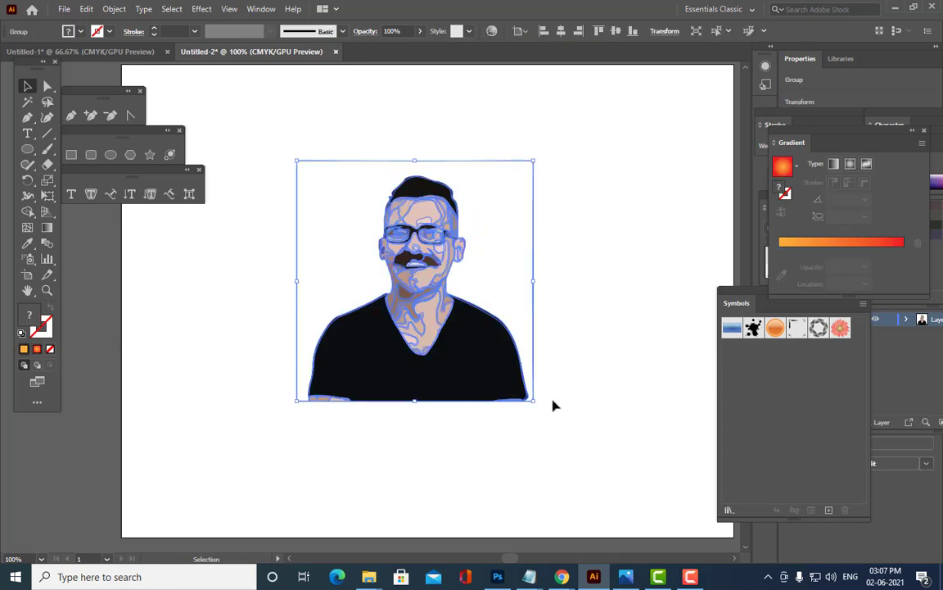
drag(534, 401, 518, 385)
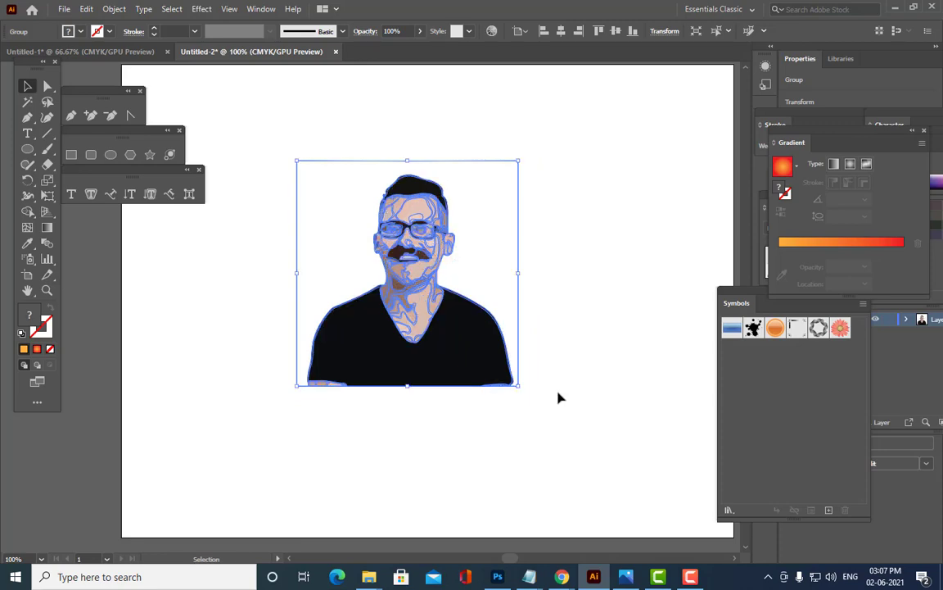
click(561, 398)
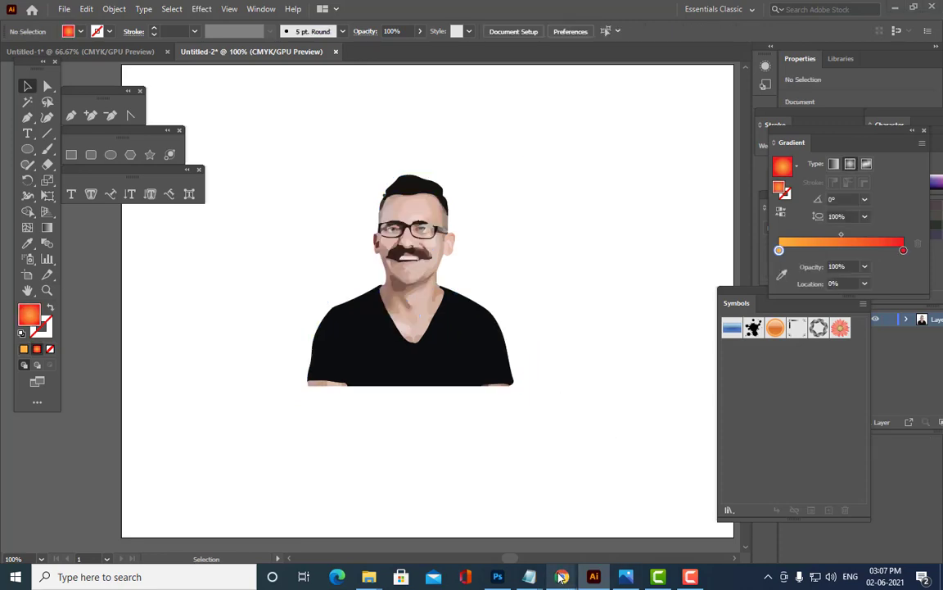
- Check the KFC logo in the browser, return to Illustrator, and undo the portrait's resizing, expansion and Low Fidelity Photo trace
click(446, 520)
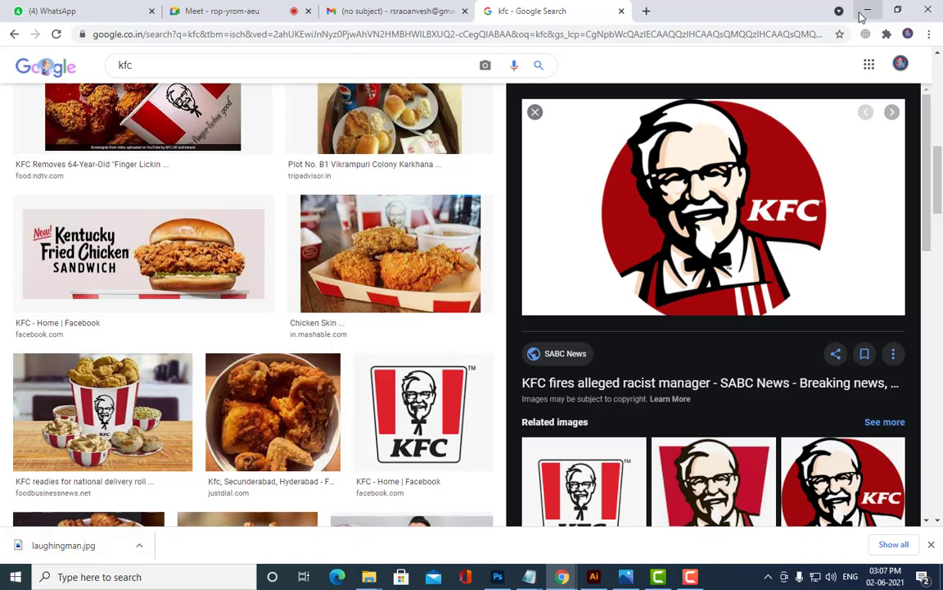
click(861, 17)
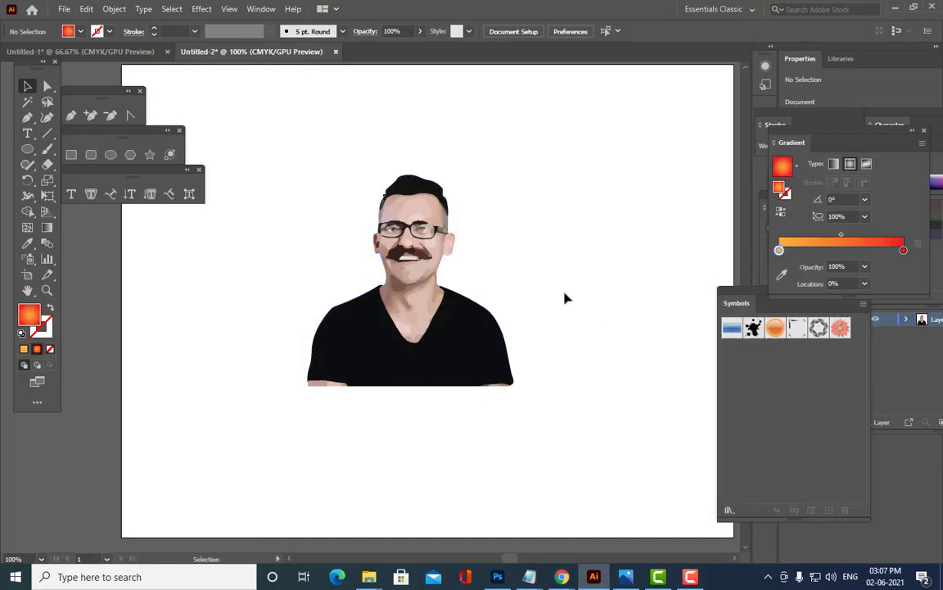
click(400, 260)
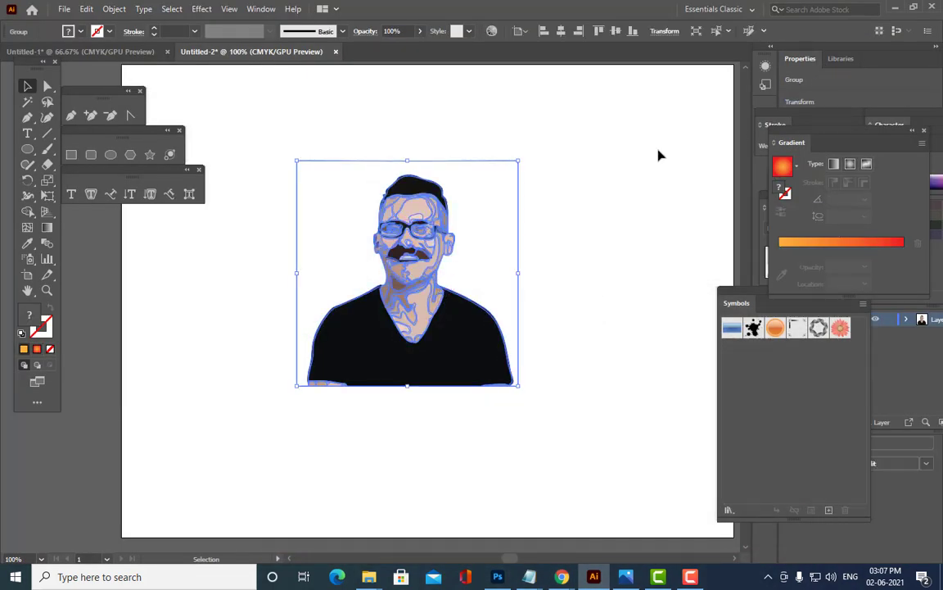
key(ctrl+z)
key(ctrl+z)
key(ctrl+z)
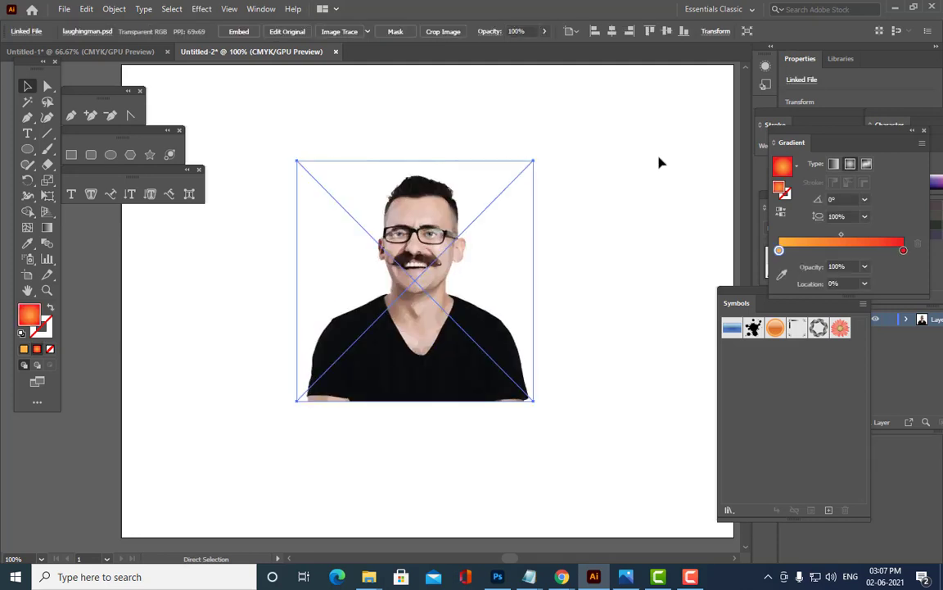
- Trace the original portrait photo with the Black and White Logo preset and select the tracing
key(v)
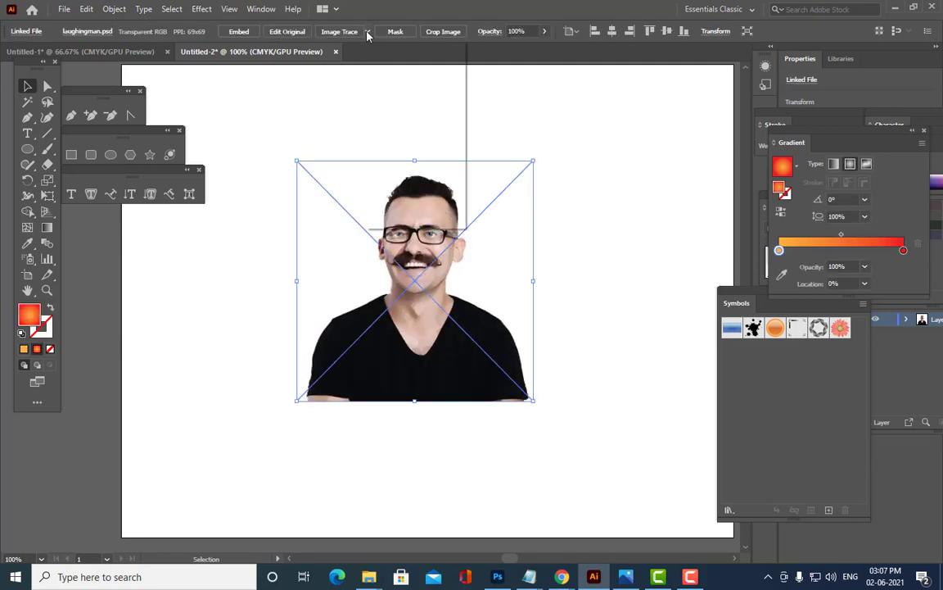
click(367, 33)
click(416, 164)
click(493, 128)
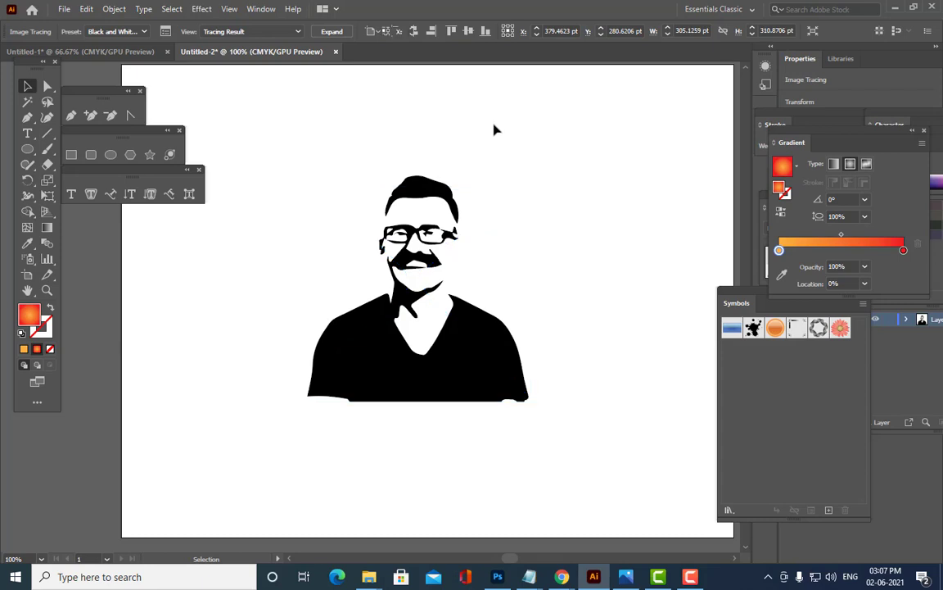
click(392, 215)
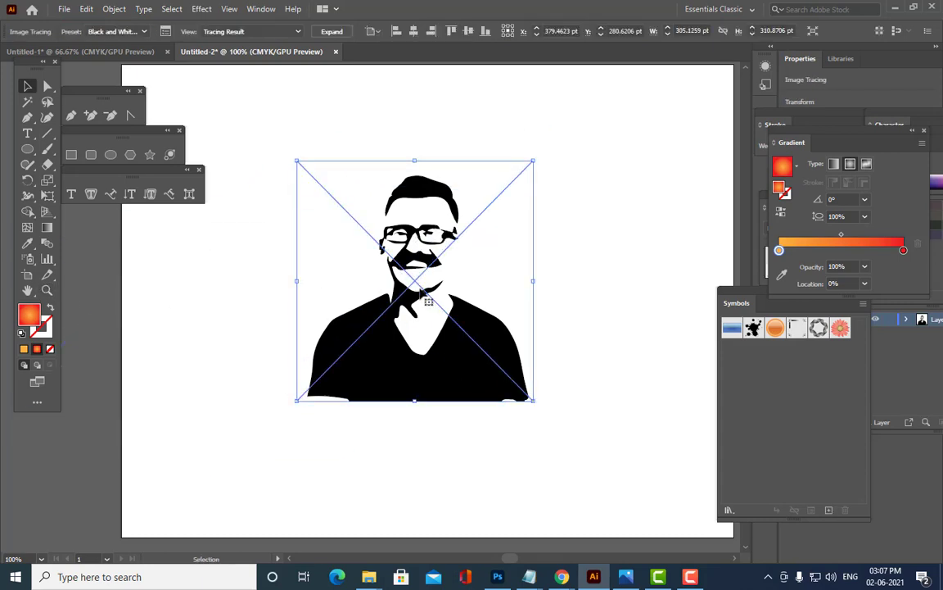
- Move the traced portrait partly off the artboard's left edge, and place it back on the artboard at about X 396 pt, Y 235 pt
key(a)
key(ctrl+minus)
key(v)
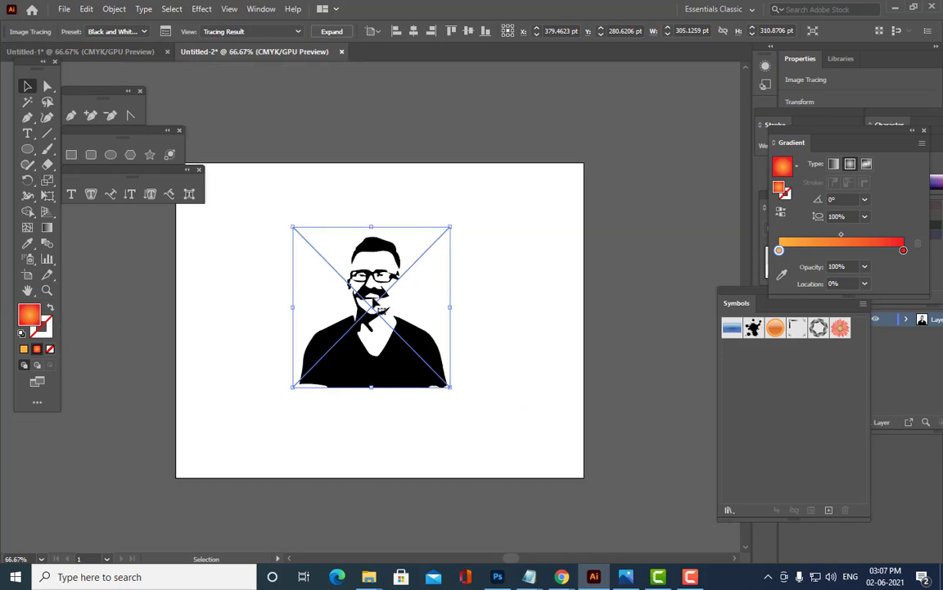
mouse_move(358, 305)
mouse_down()
mouse_move(154, 337)
mouse_move(116, 370)
mouse_up()
click(272, 376)
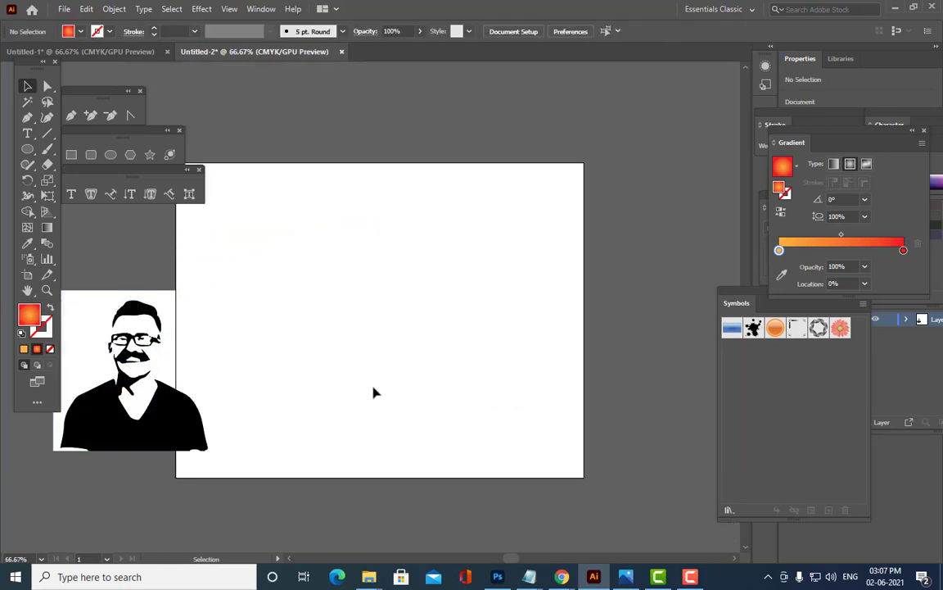
click(179, 405)
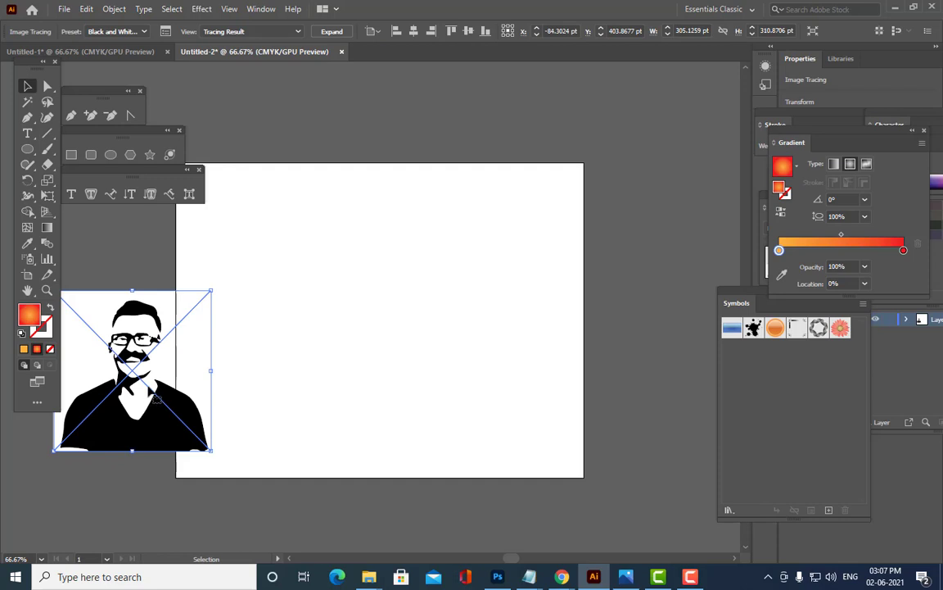
drag(154, 399, 403, 313)
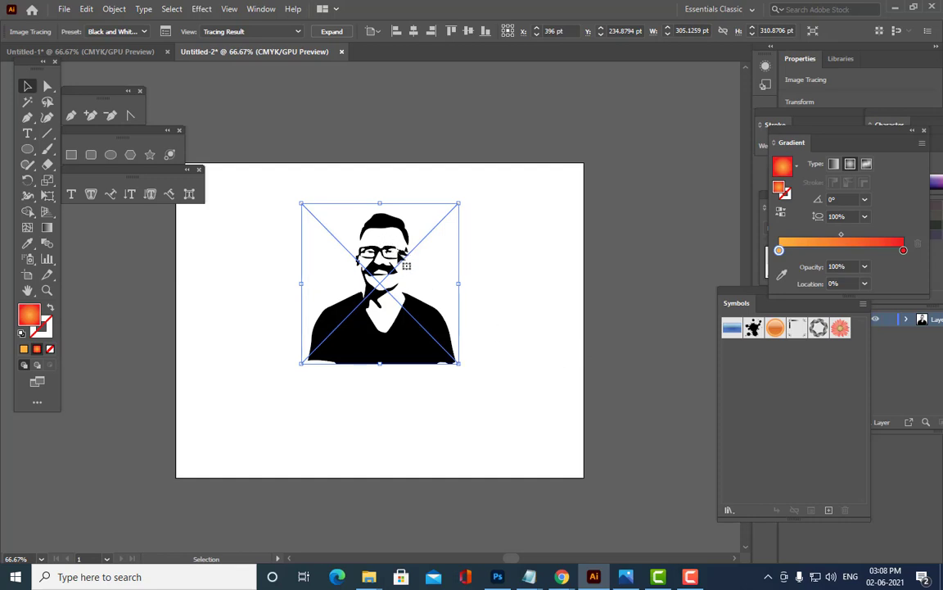
click(515, 288)
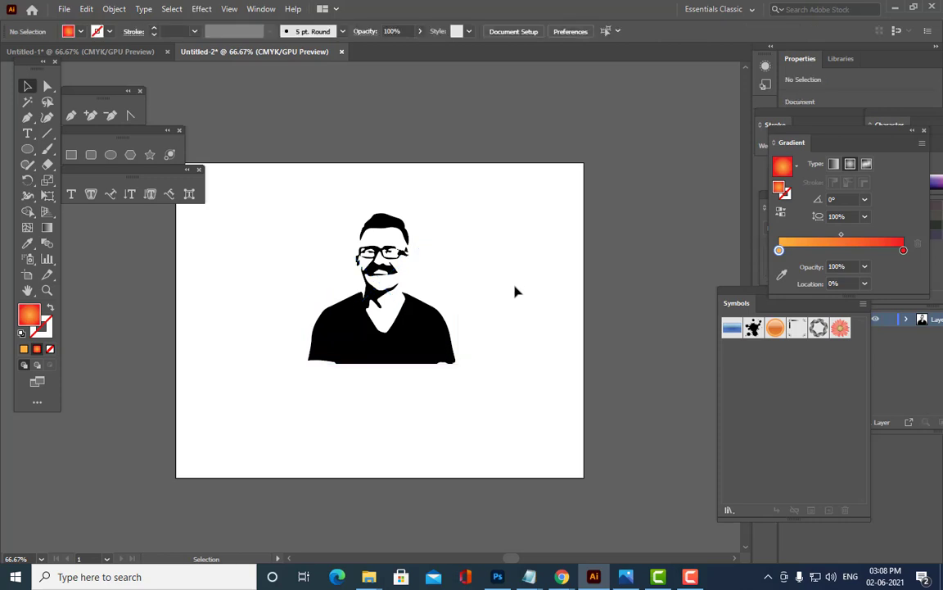
- Expand the black-and-white portrait tracing into editable vector paths and select the resulting group
click(436, 280)
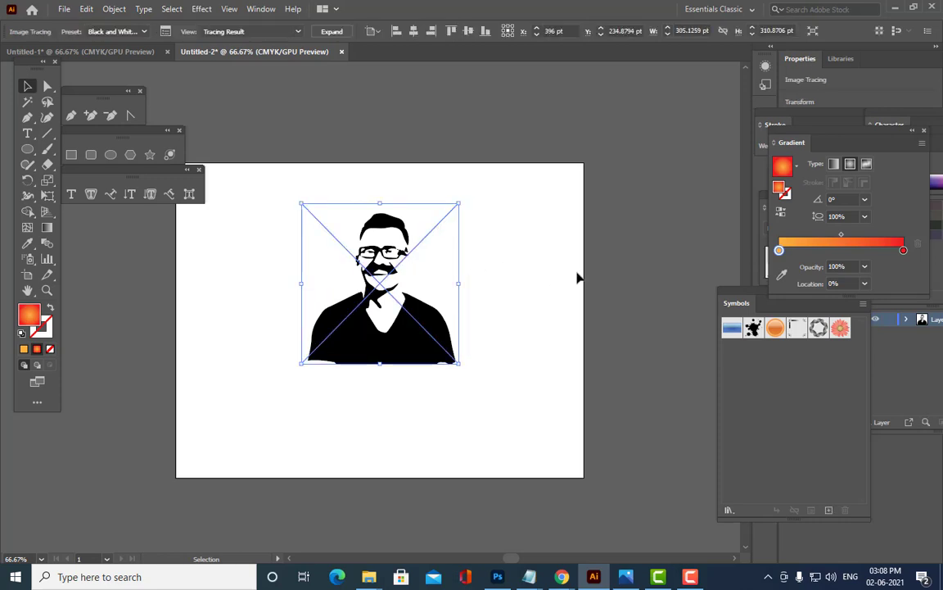
key(ctrl+1)
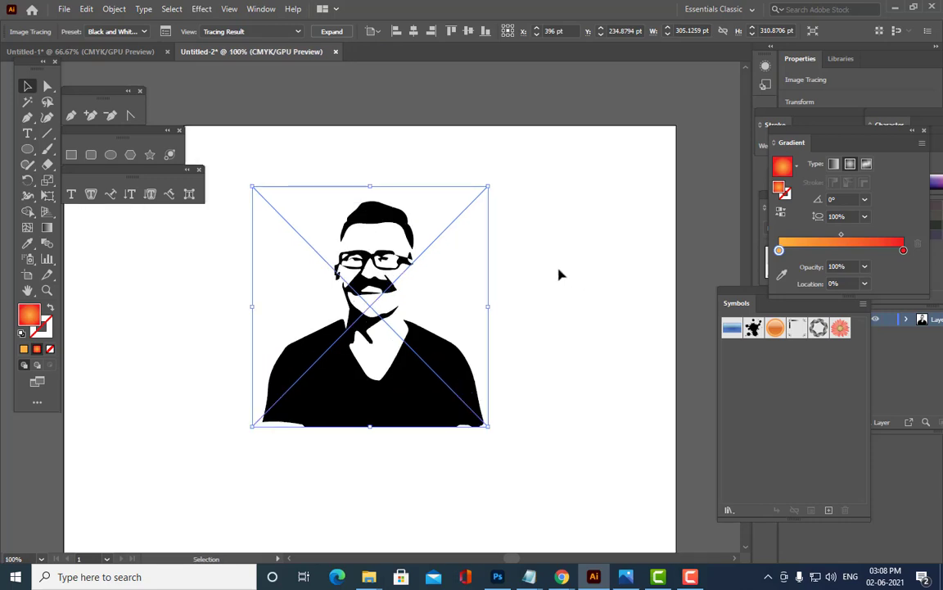
click(331, 31)
click(557, 201)
click(457, 279)
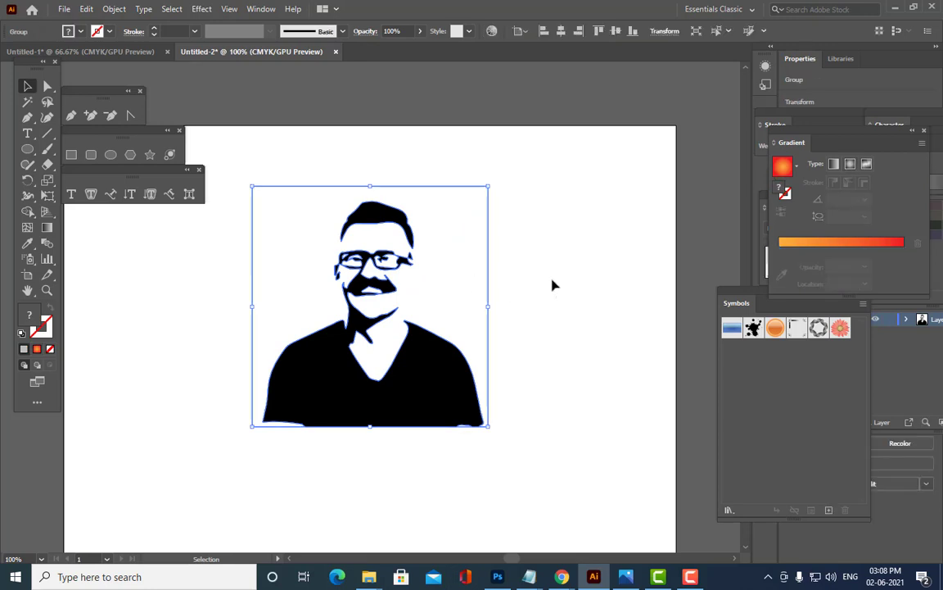
- Ungroup the expanded portrait and delete the white background shape surrounding the man
right_click(464, 230)
click(511, 340)
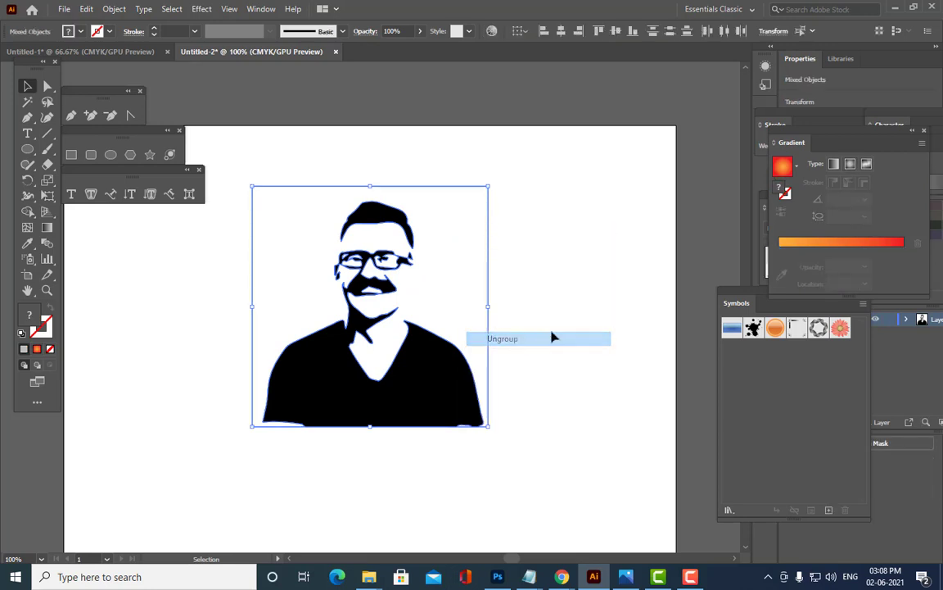
click(459, 235)
click(457, 229)
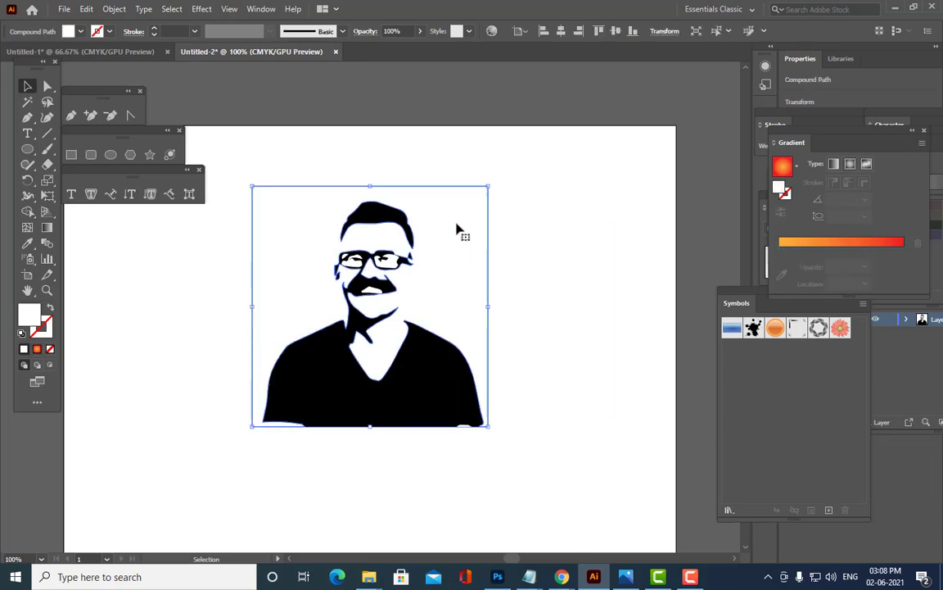
key(Delete)
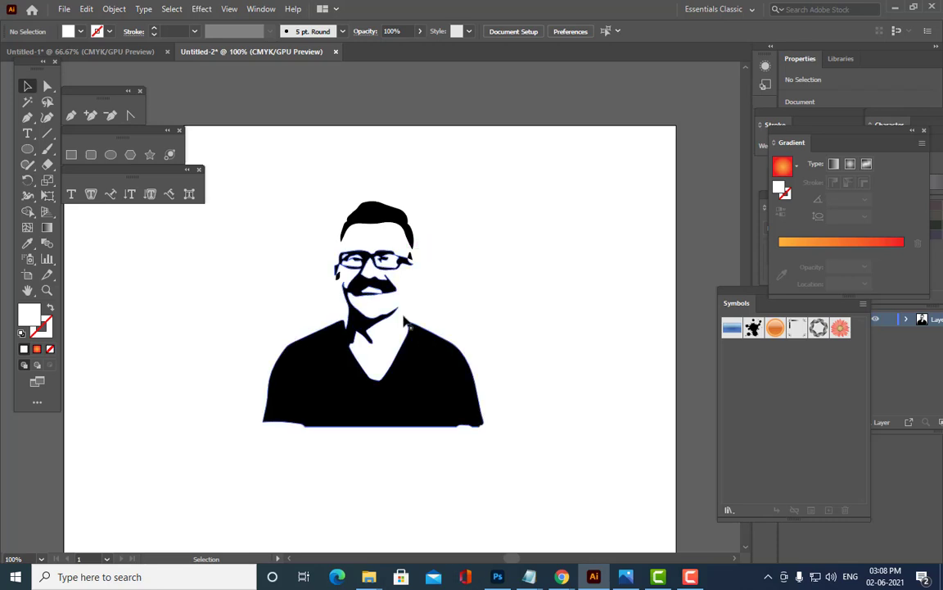
- Try to move all the portrait's pieces off the artboard's right edge, and undo the move
drag(238, 183, 507, 454)
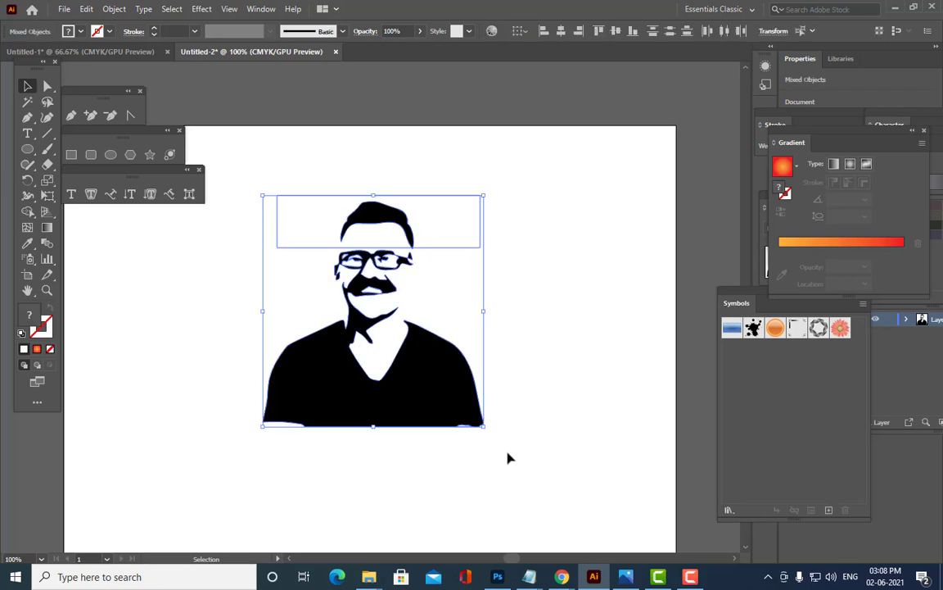
drag(385, 356, 714, 350)
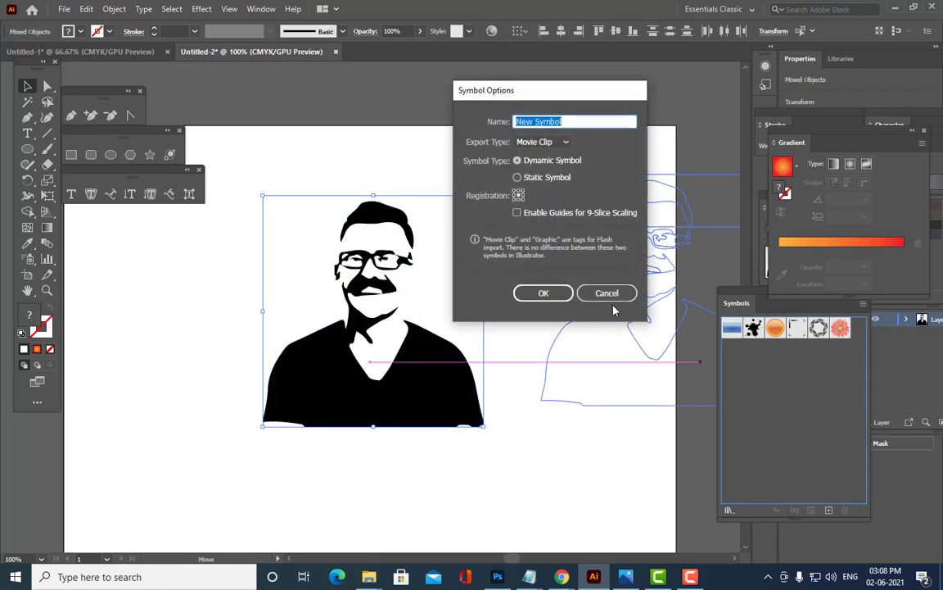
click(606, 291)
key(ctrl+minus)
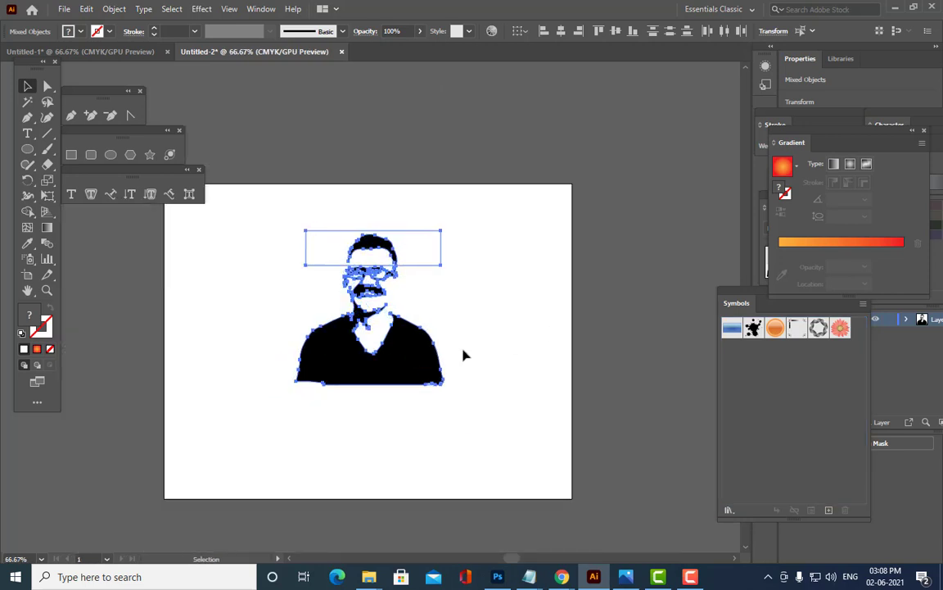
click(463, 354)
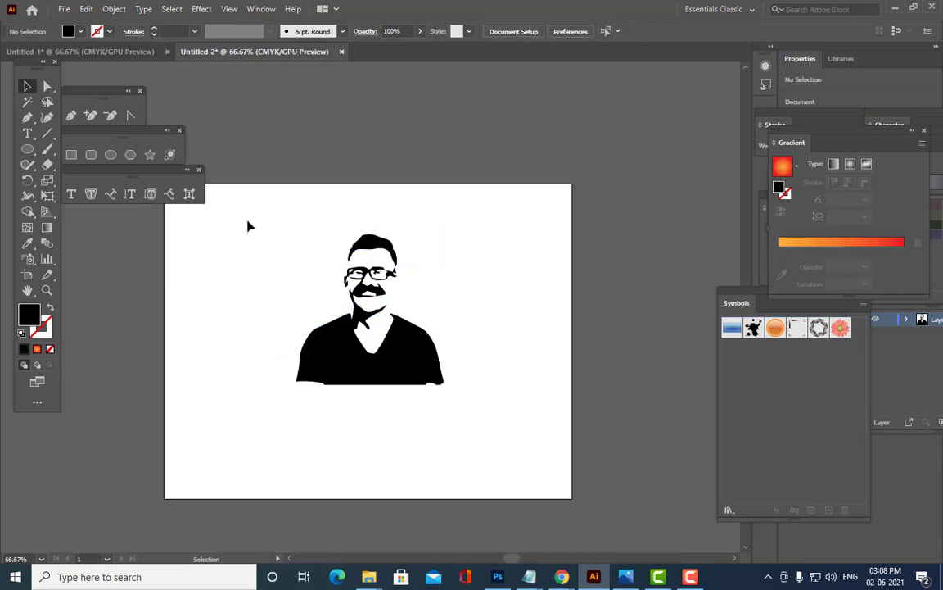
drag(248, 218, 495, 436)
drag(393, 367, 656, 355)
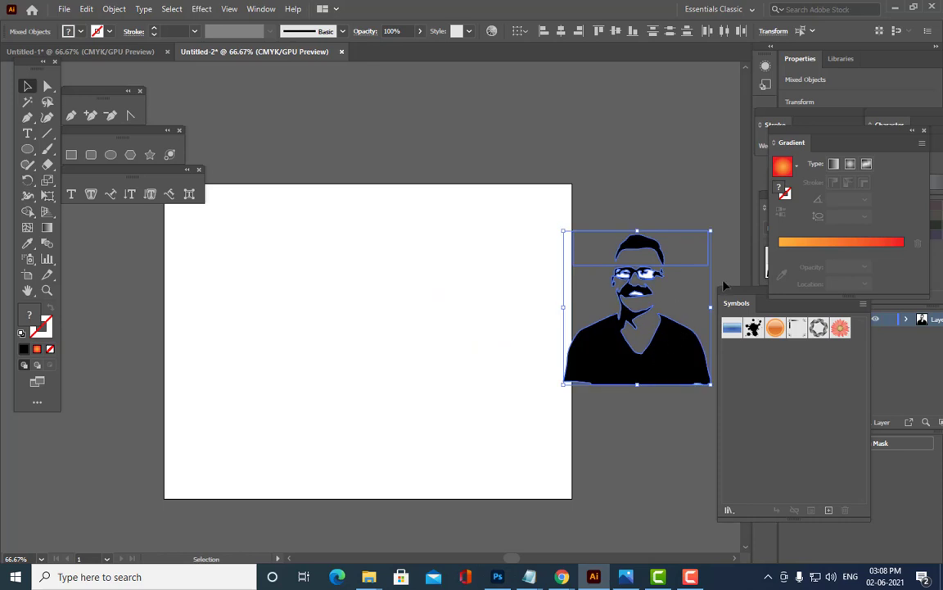
key(ctrl+z)
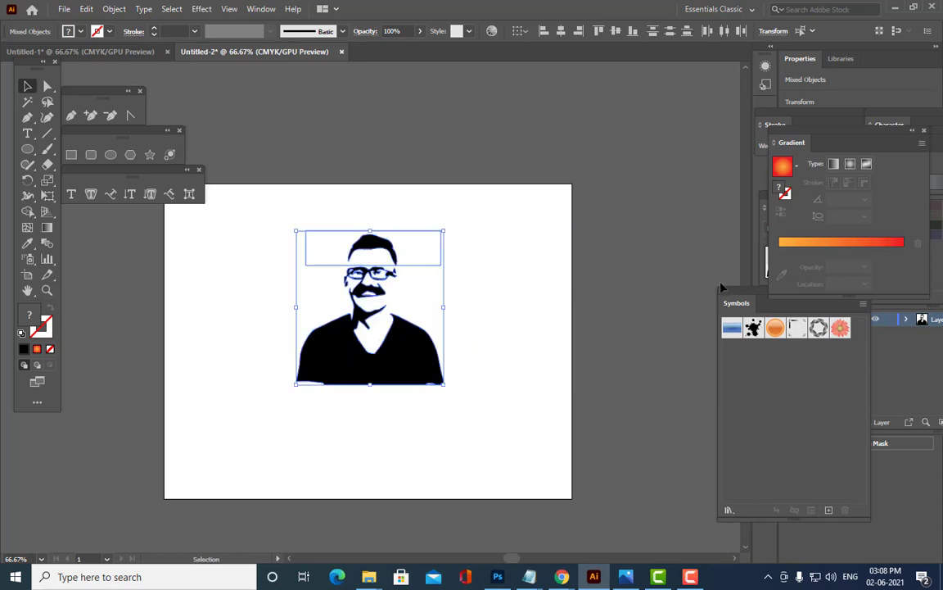
click(540, 264)
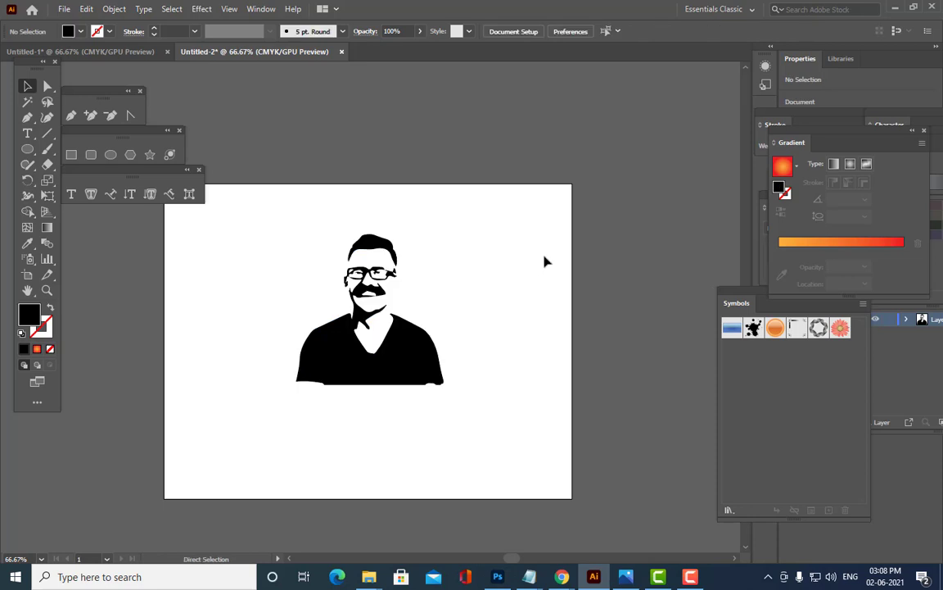
- Examine the separate pieces of the portrait's face around the glasses and forehead
key(ctrl+plus)
key(ctrl+plus)
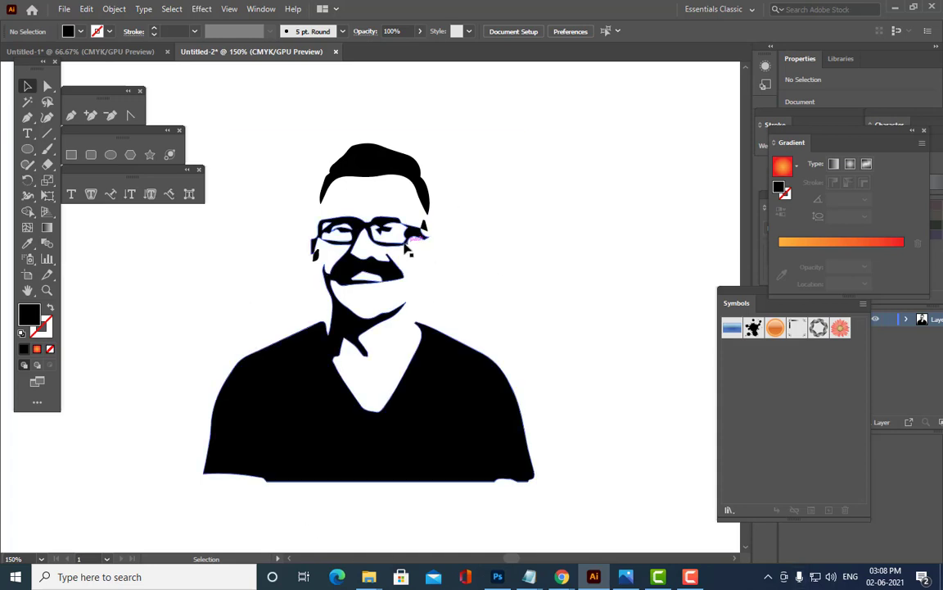
click(390, 233)
click(348, 209)
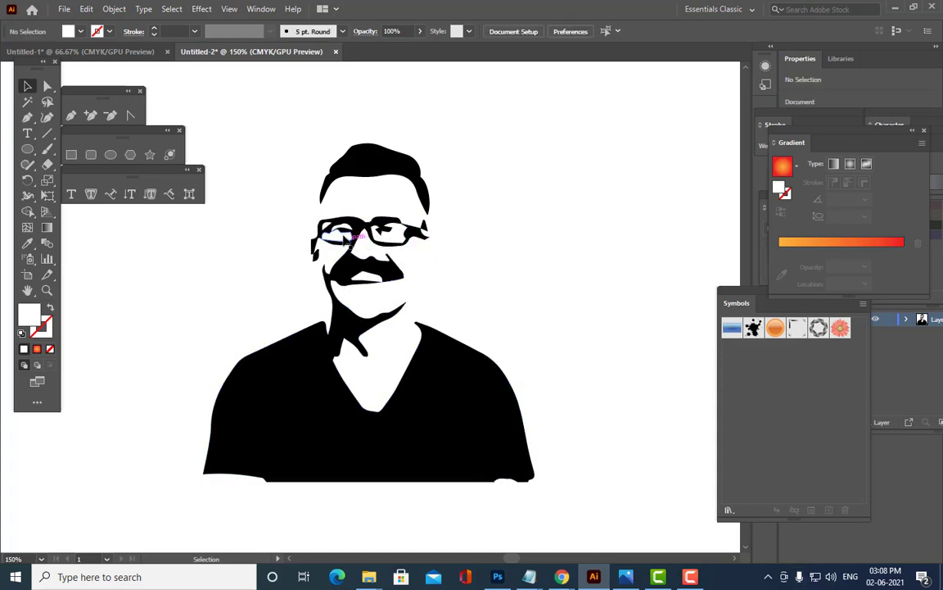
drag(342, 230, 360, 221)
click(492, 201)
scroll(234, 284, up, 2)
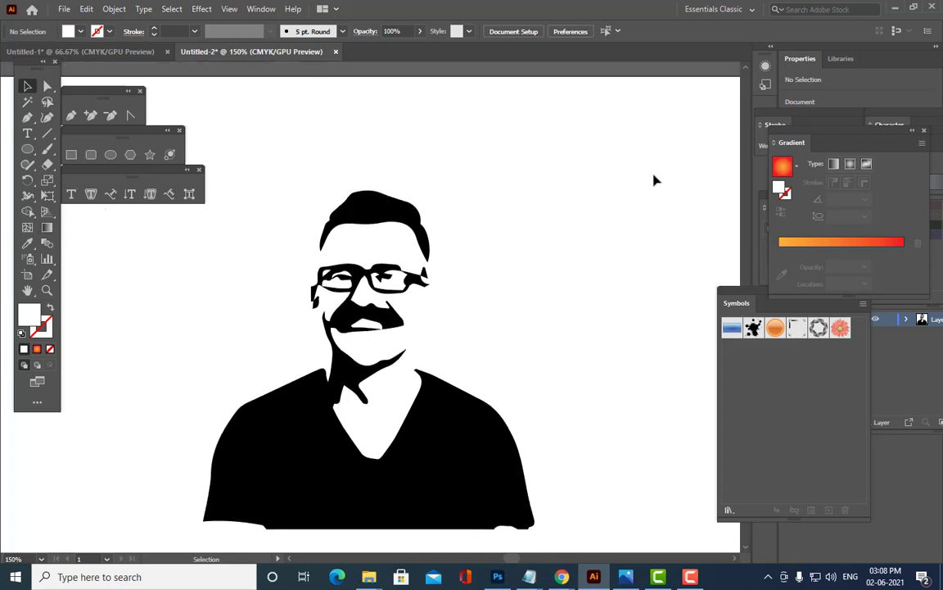
scroll(666, 195, down, 2)
scroll(655, 206, up, 2)
- Draw a closed white face shape with the Pen tool, following the hairline, both cheeks and the chin
click(27, 117)
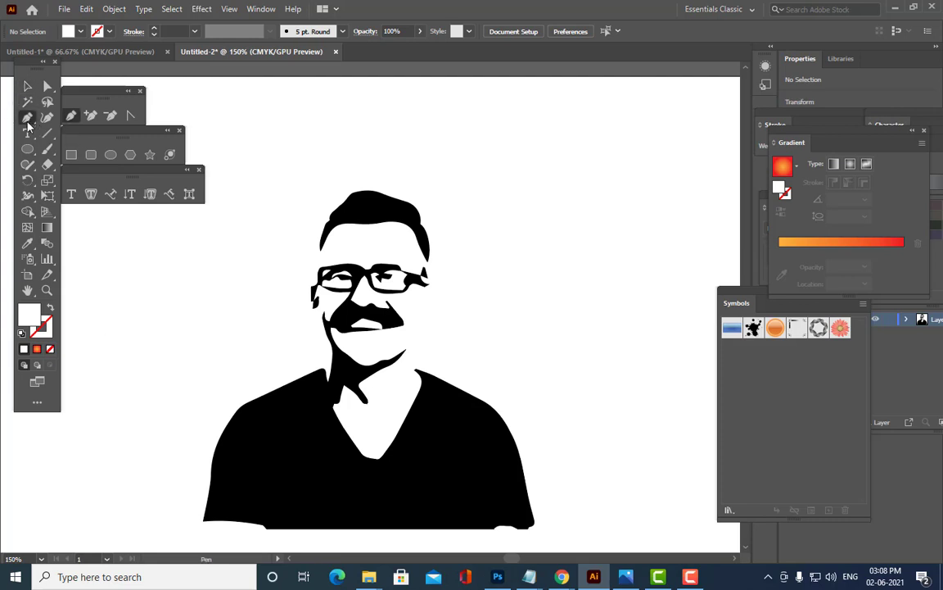
click(376, 221)
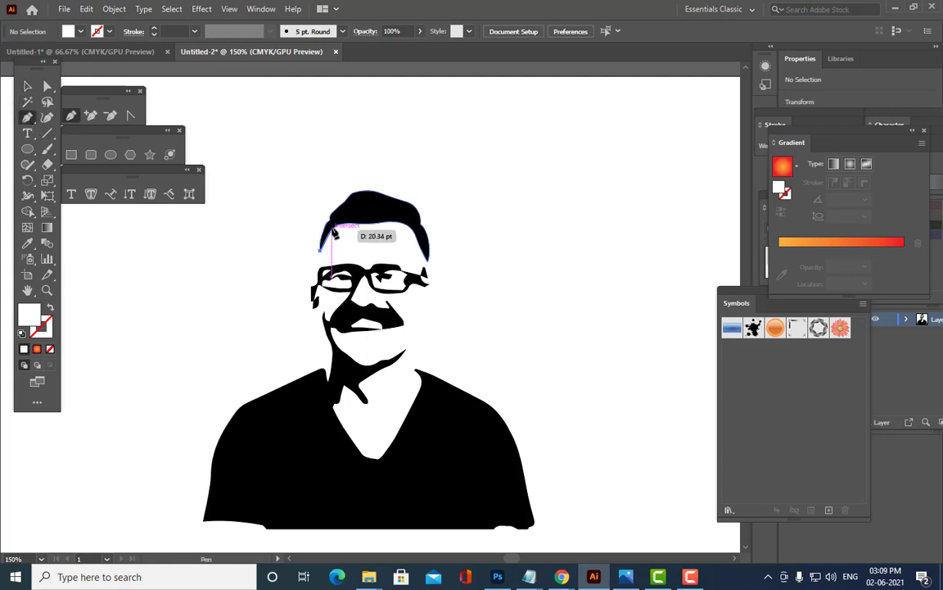
click(320, 250)
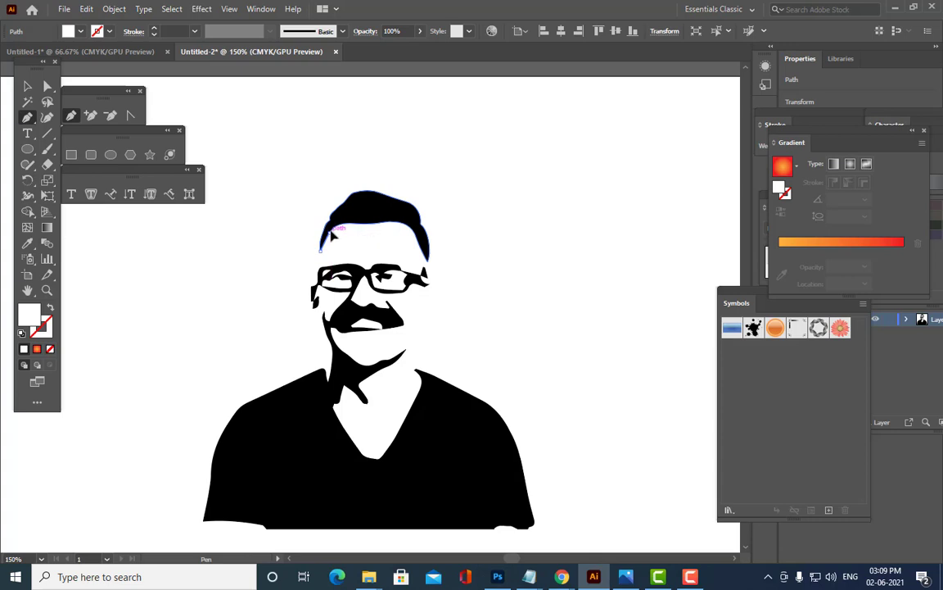
click(348, 221)
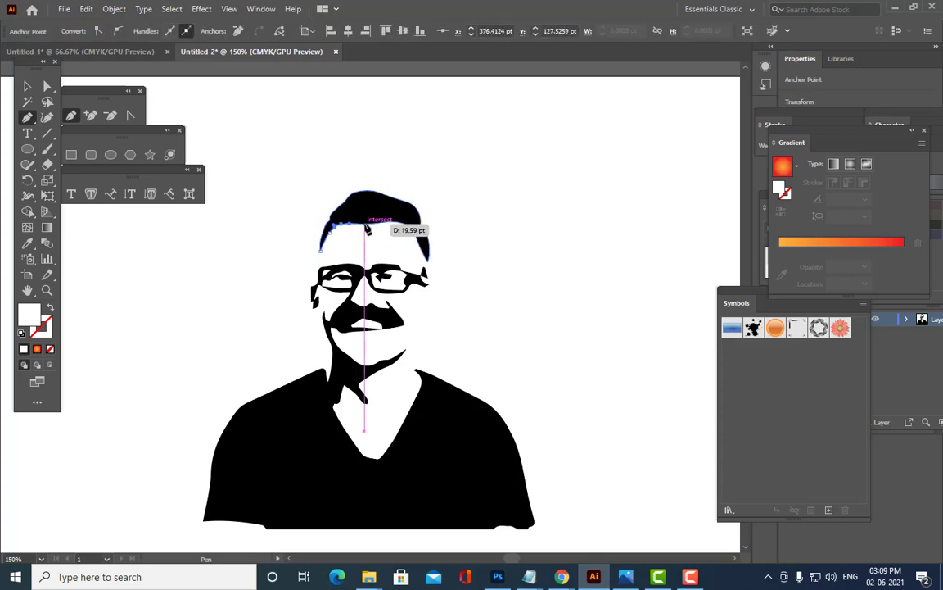
click(374, 222)
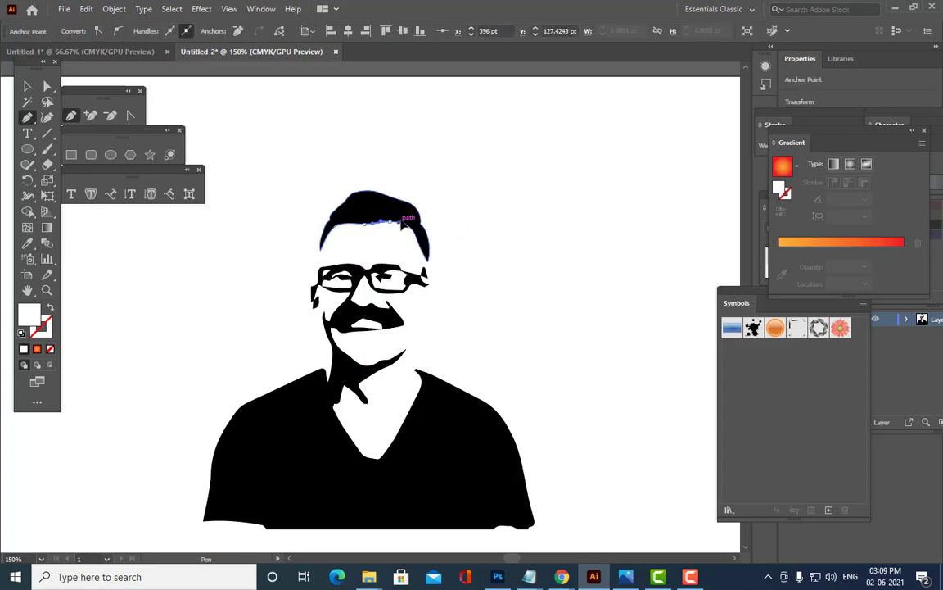
click(399, 221)
click(413, 229)
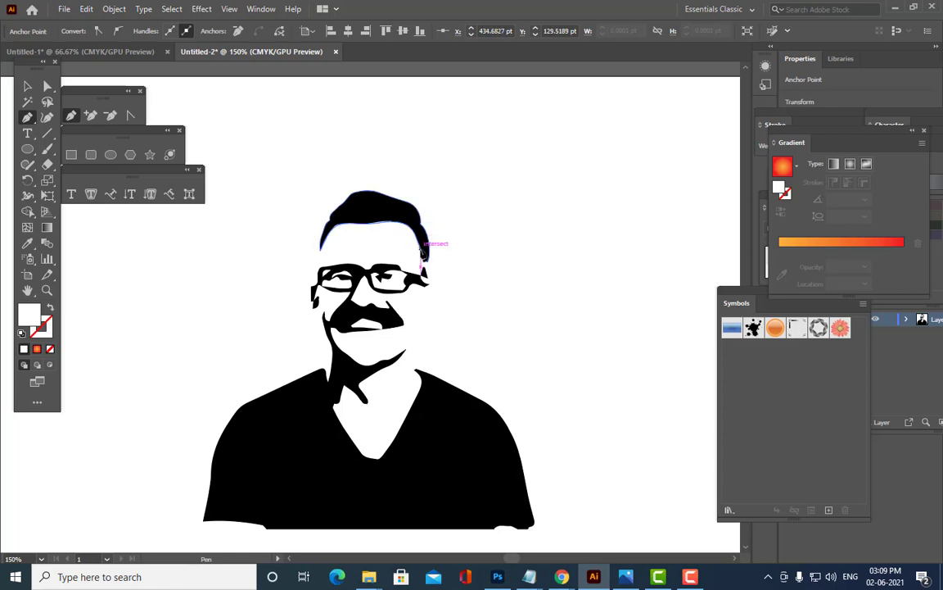
click(425, 255)
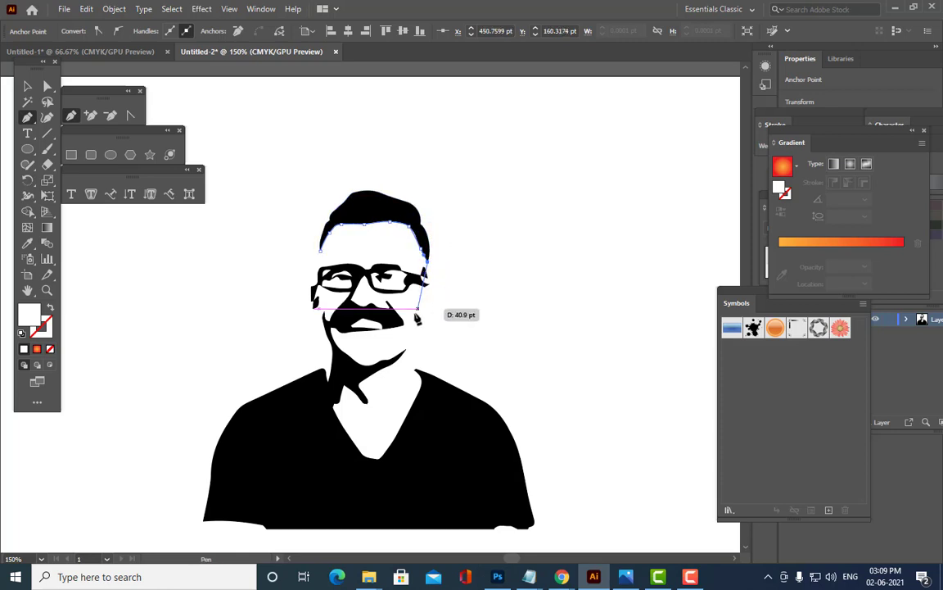
click(428, 283)
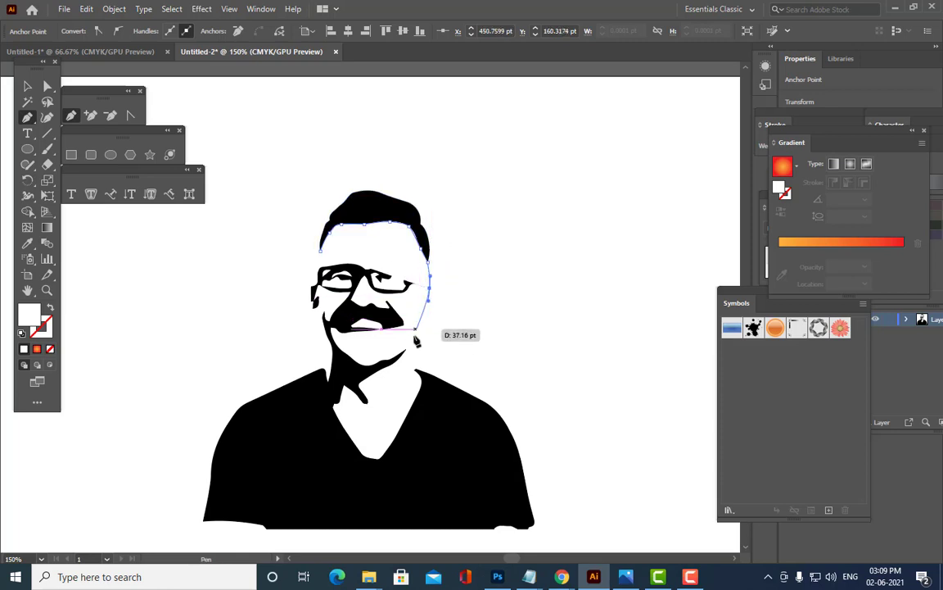
drag(402, 358, 321, 297)
drag(321, 251, 325, 249)
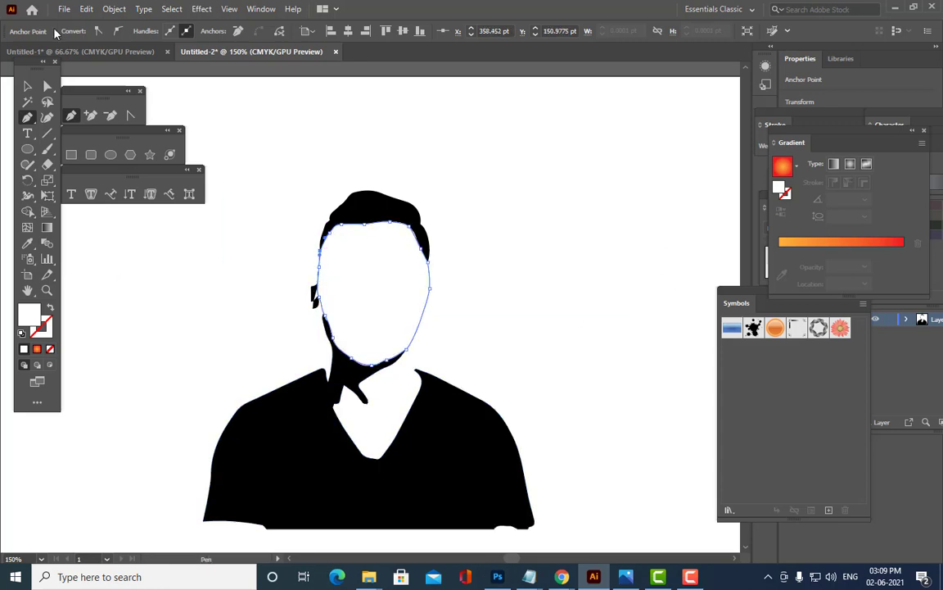
- Adjust the face shape's edge beside the hair at the right temple using Direct Selection, and deselect the shape
key(a)
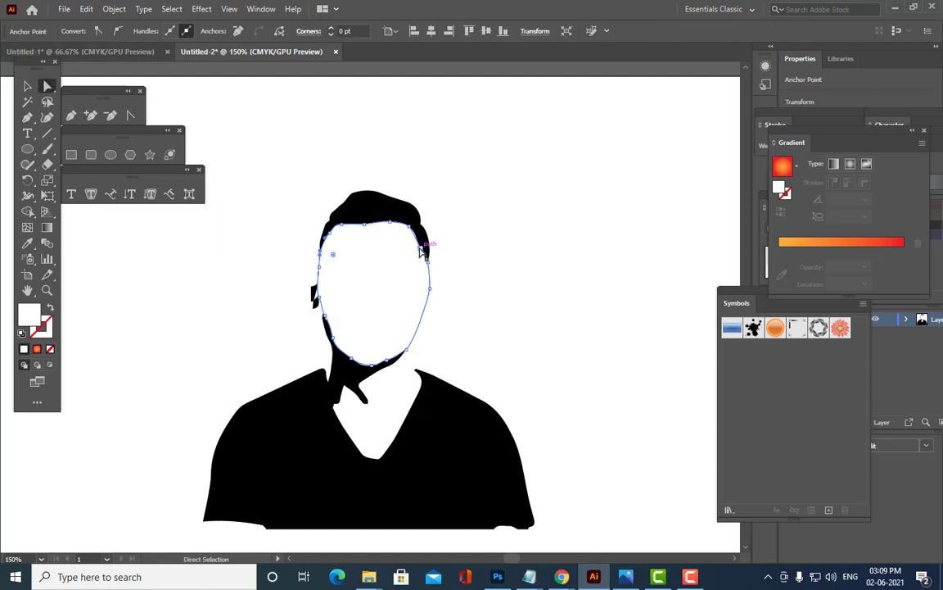
click(419, 243)
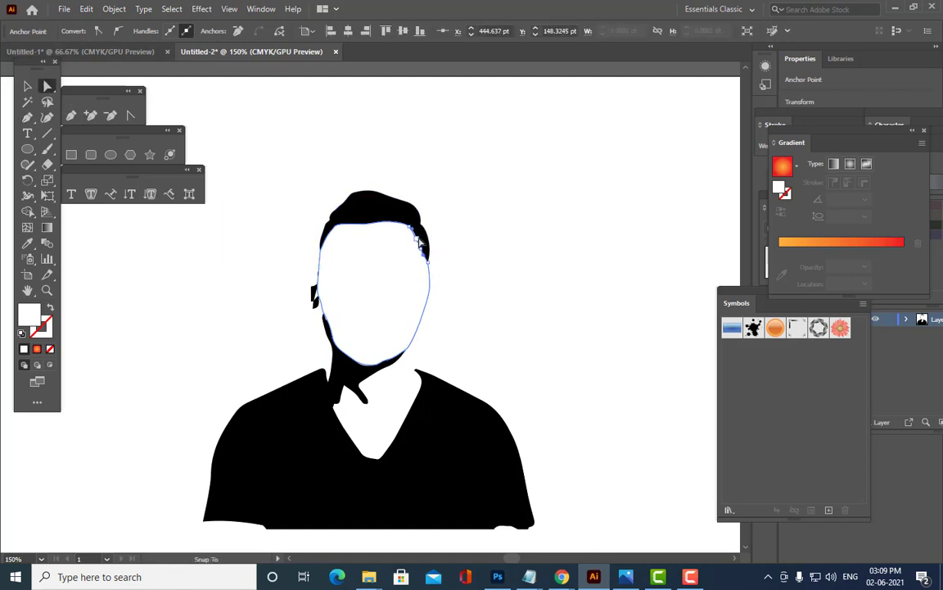
drag(419, 243, 419, 239)
click(25, 87)
click(431, 330)
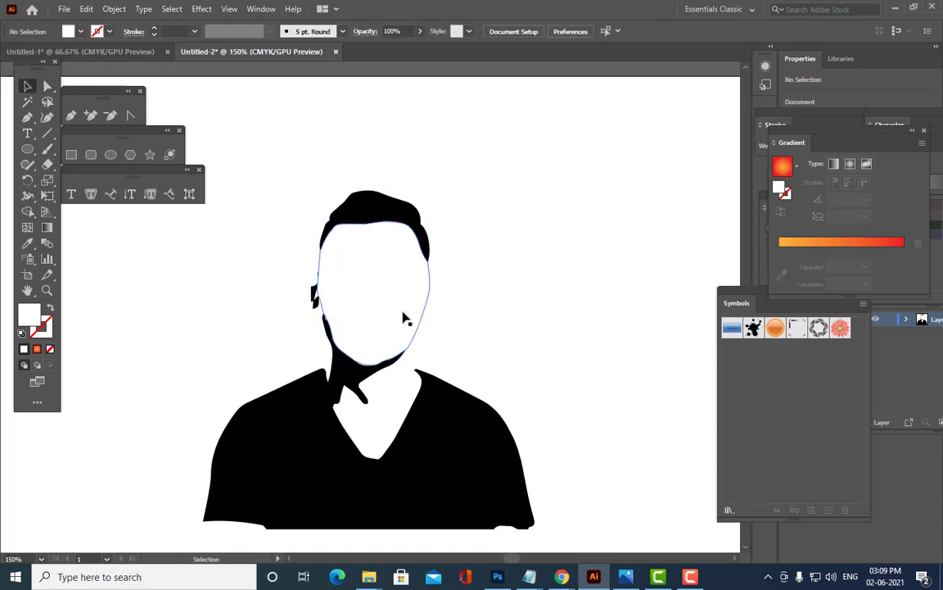
- Apply the light peach colour F7C997 as the face shape's fill
click(407, 318)
double_click(28, 314)
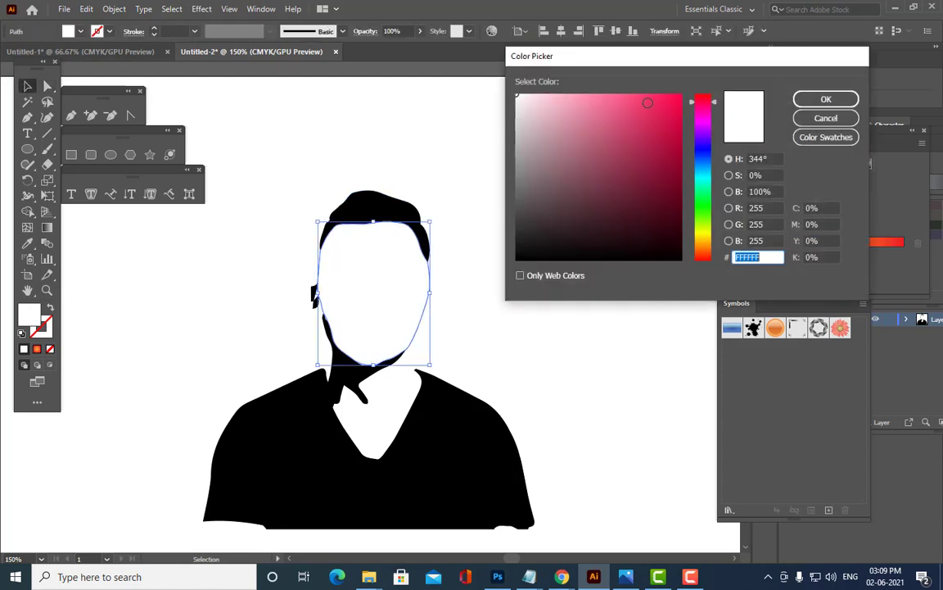
click(696, 240)
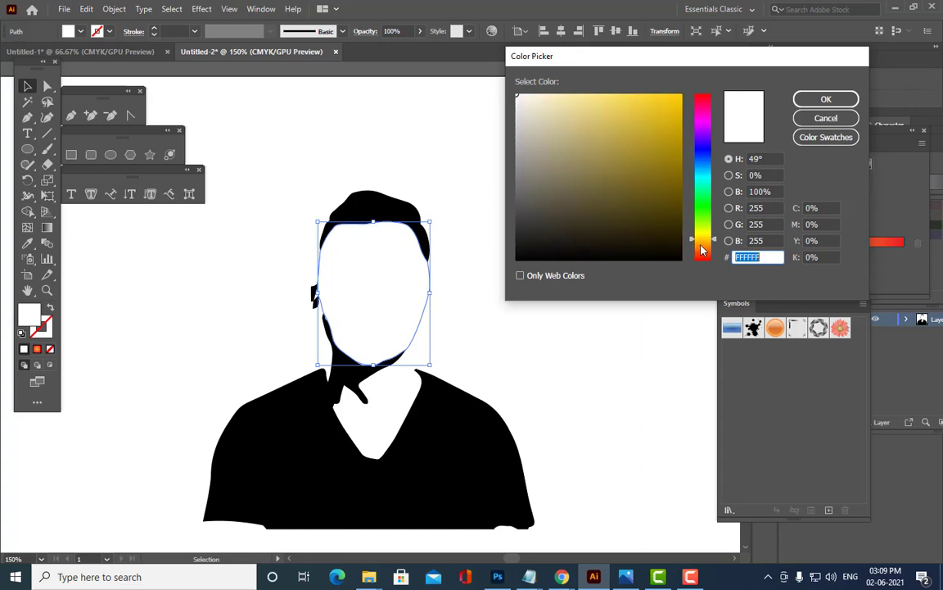
click(701, 245)
click(579, 98)
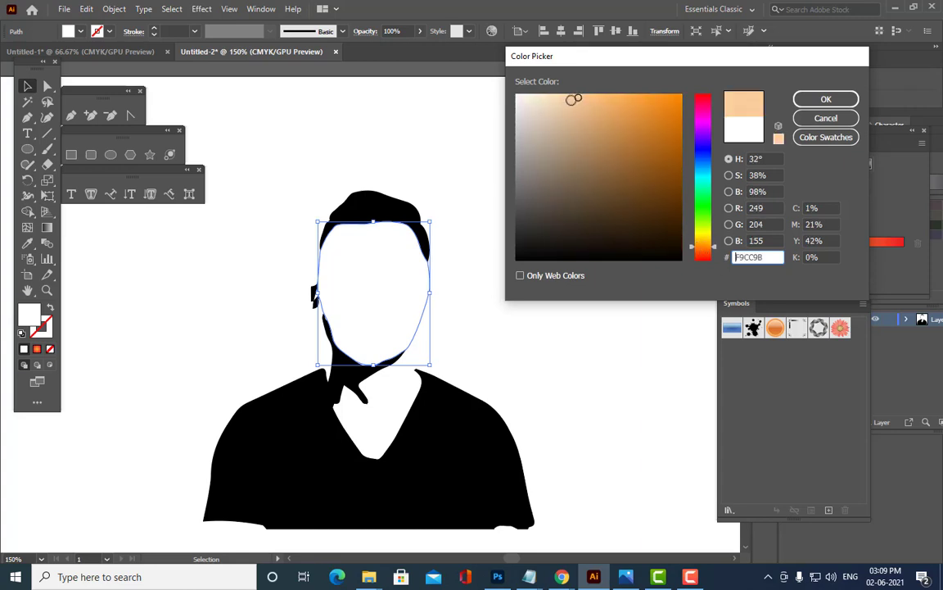
click(578, 100)
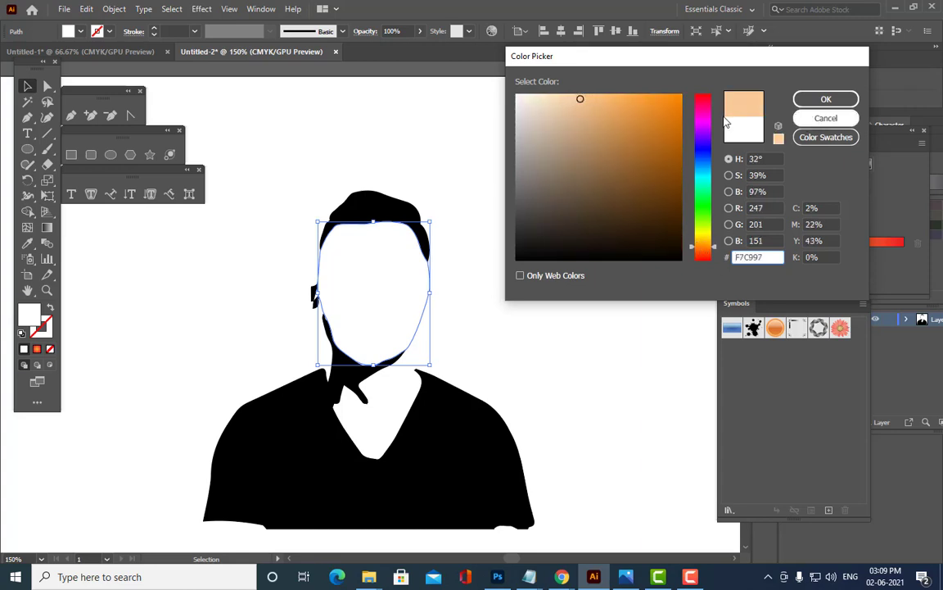
click(825, 98)
click(82, 30)
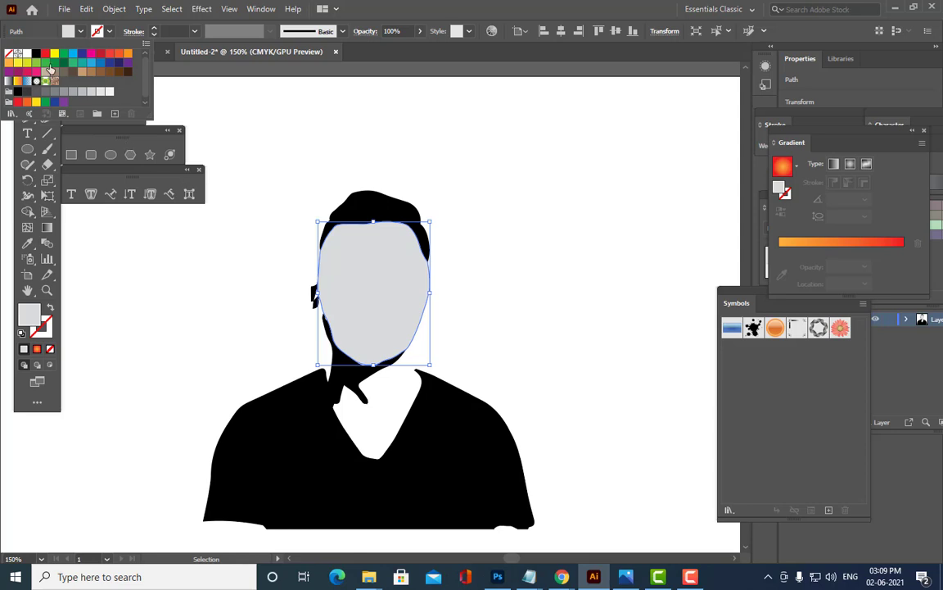
drag(150, 120, 265, 177)
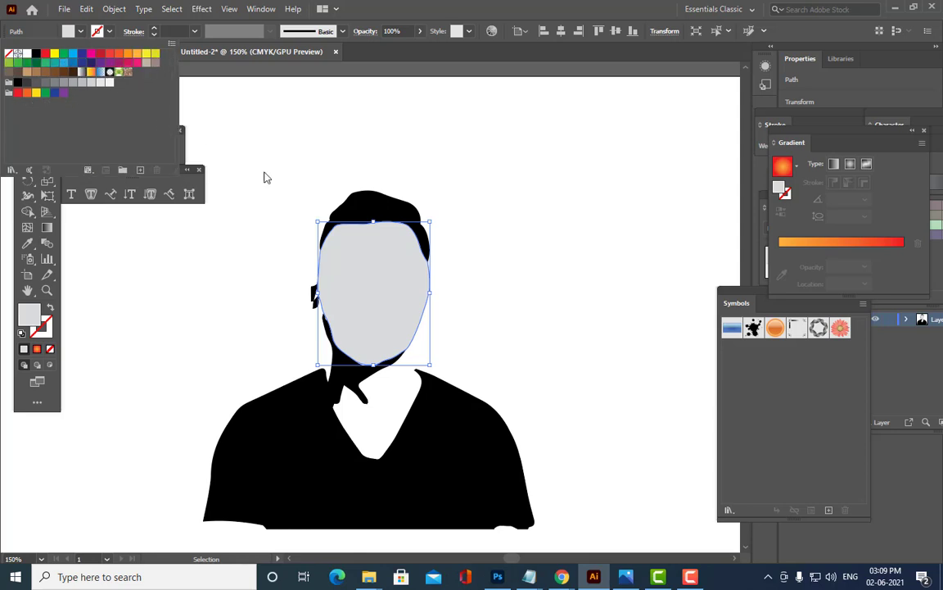
click(491, 170)
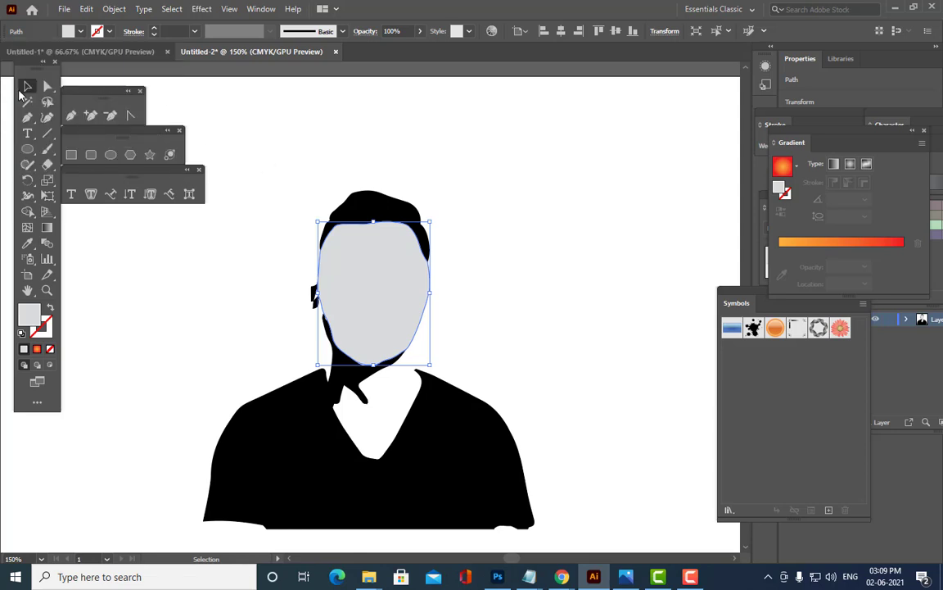
click(514, 253)
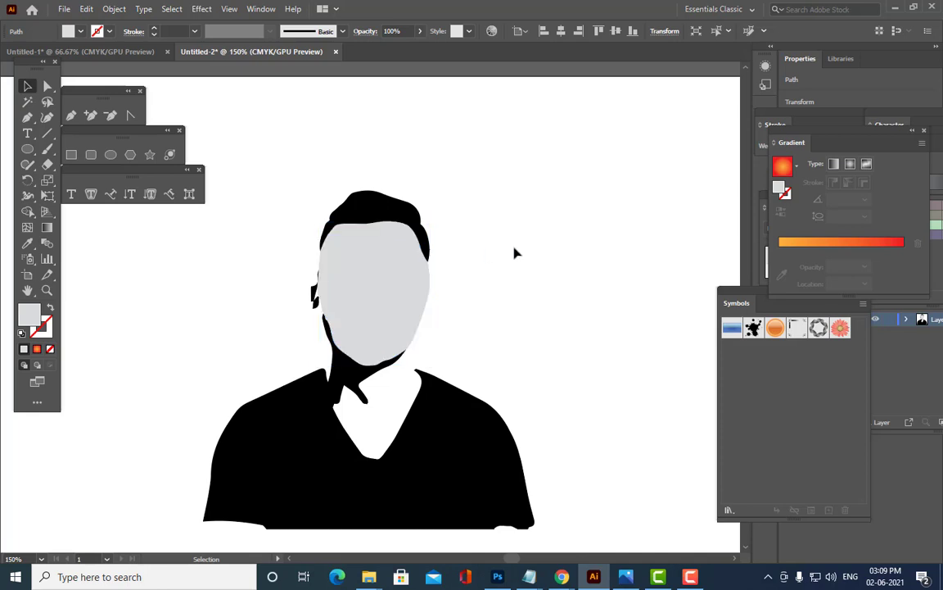
- Reselect the face shape and move the gradient controls clear of the Pathfinder controls
click(394, 281)
click(114, 9)
mouse_move(92, 8)
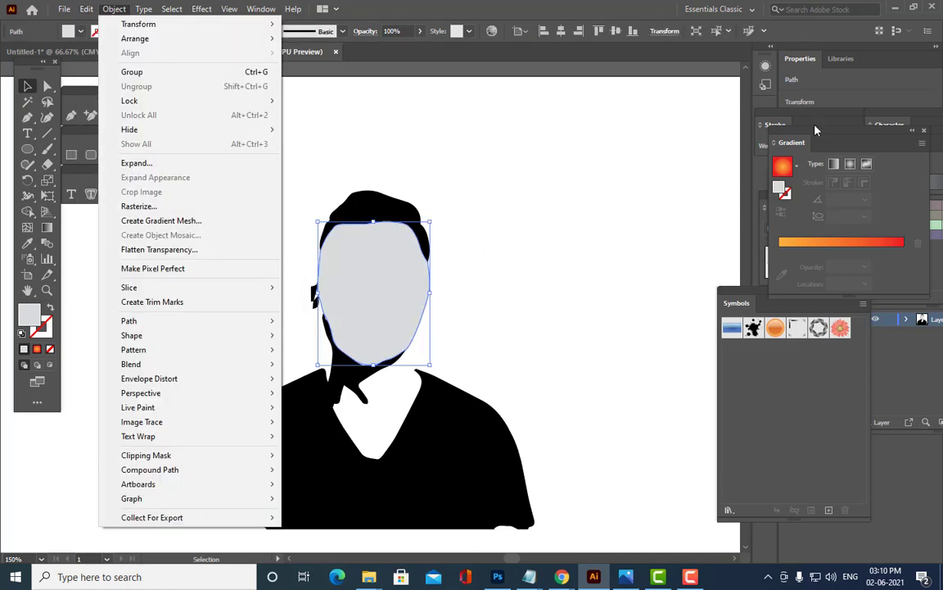
drag(793, 137, 595, 157)
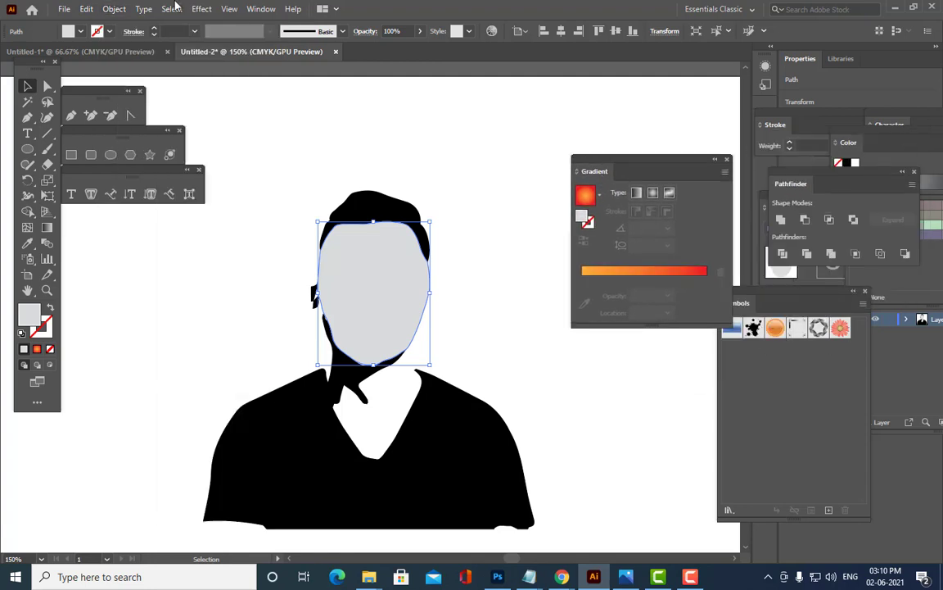
- Bring the Color controls out over the canvas and switch their colour mode from grayscale to RGB
click(273, 10)
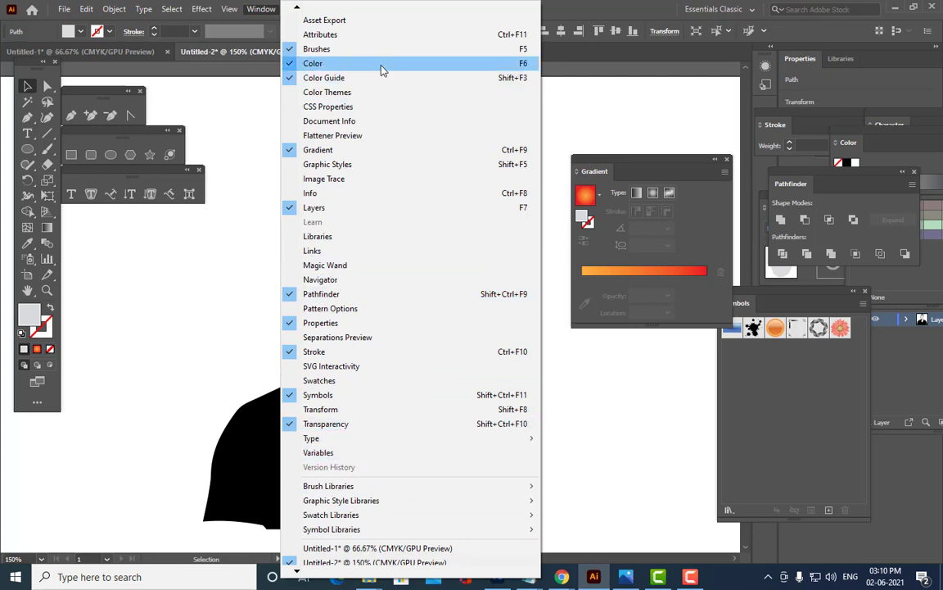
click(344, 62)
drag(901, 139, 631, 159)
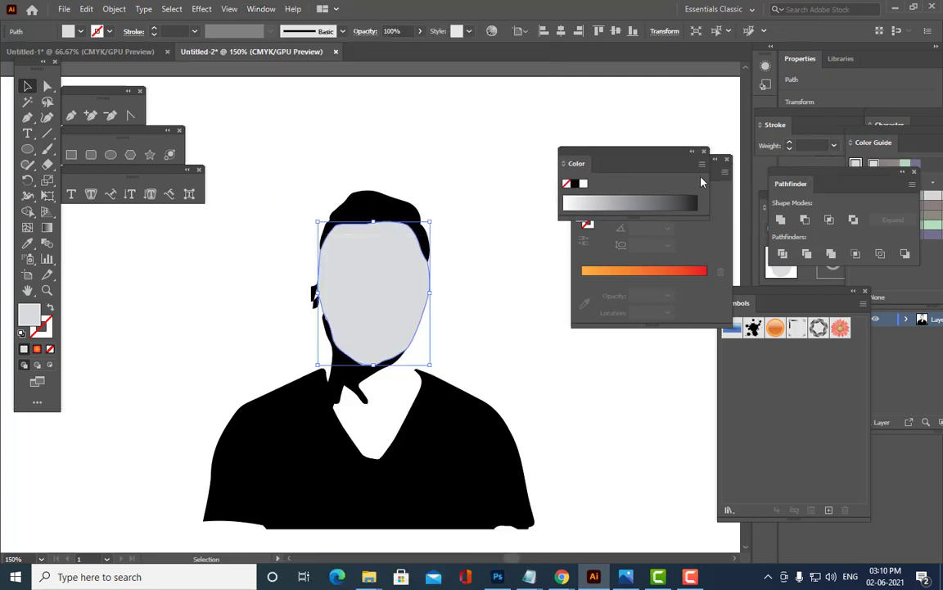
click(702, 164)
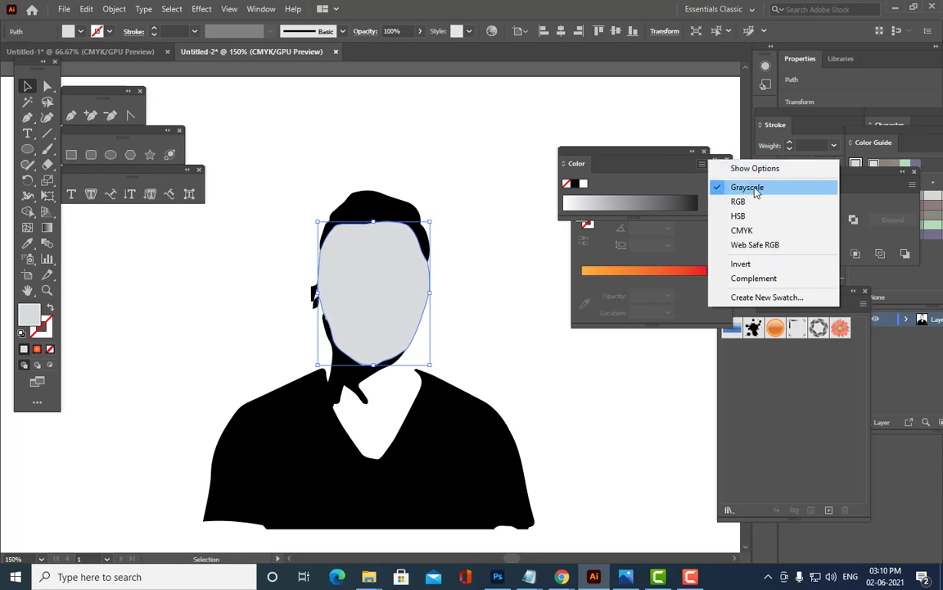
click(748, 203)
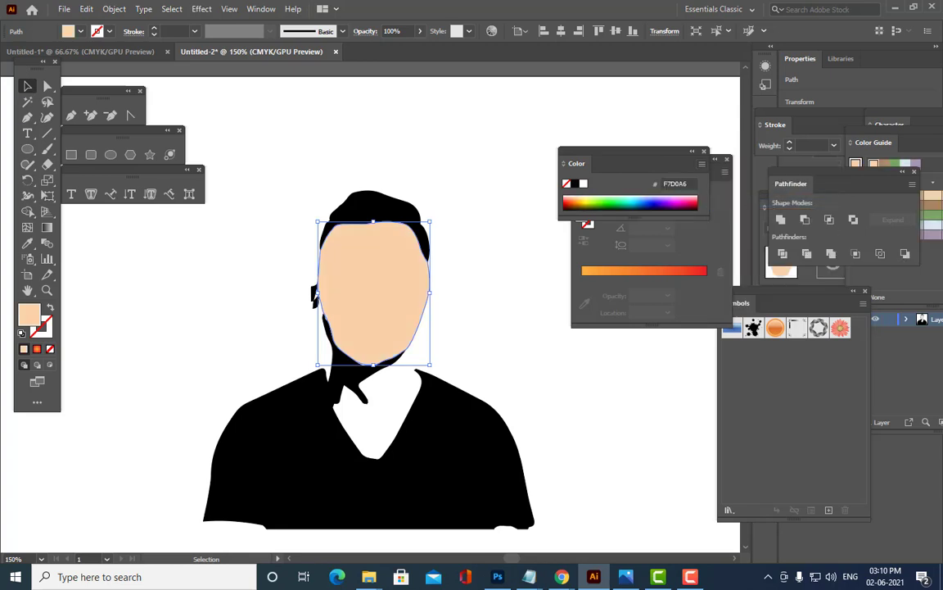
- Set the face shape's fill to peach F4CB9F, deselect it, and move the Color and Gradient controls away from the portrait
click(577, 197)
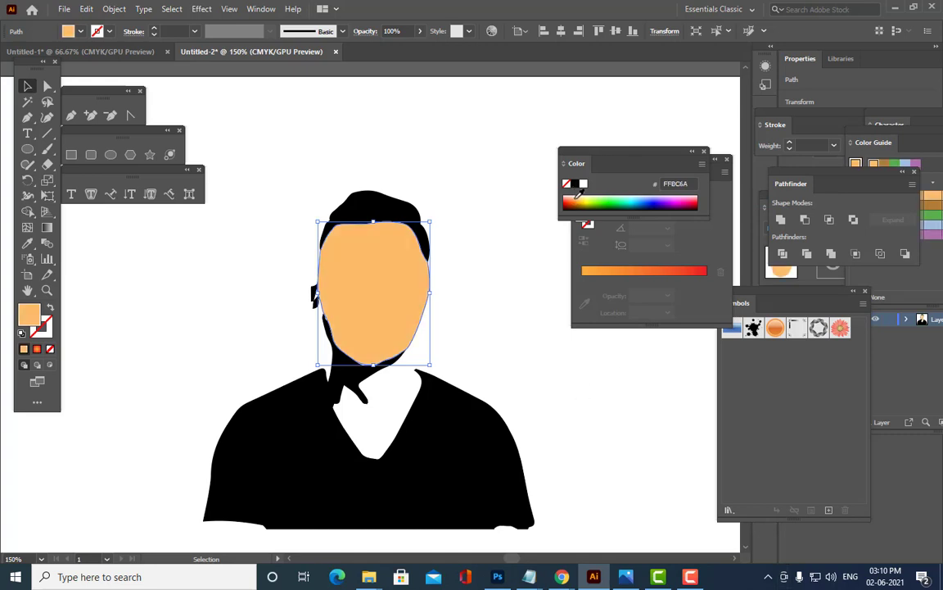
click(580, 197)
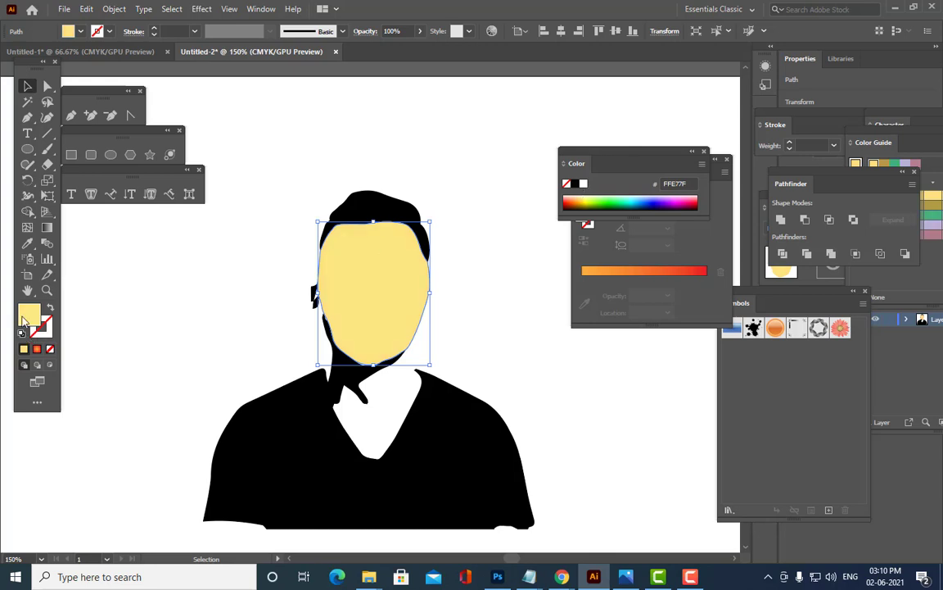
double_click(27, 314)
click(700, 243)
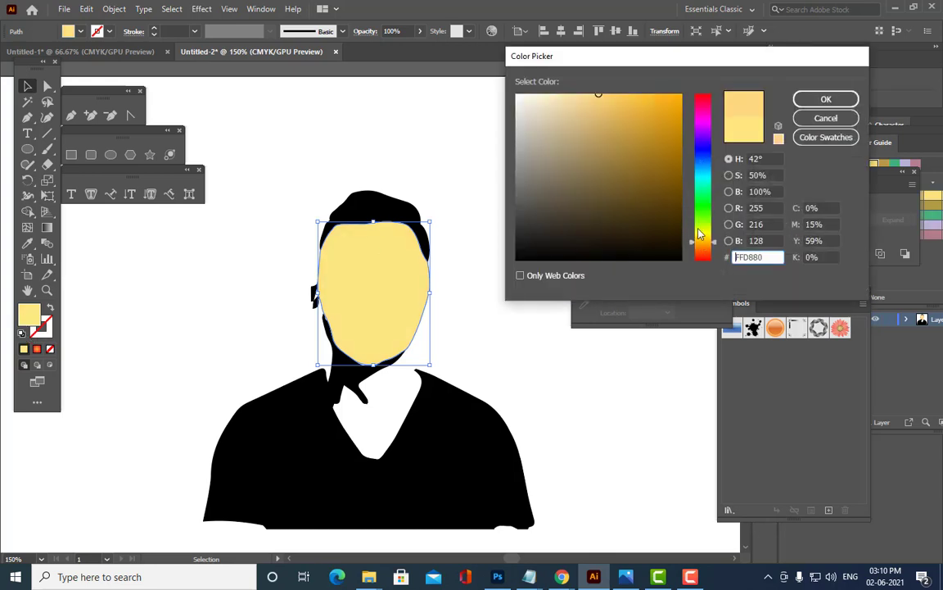
drag(703, 243, 708, 251)
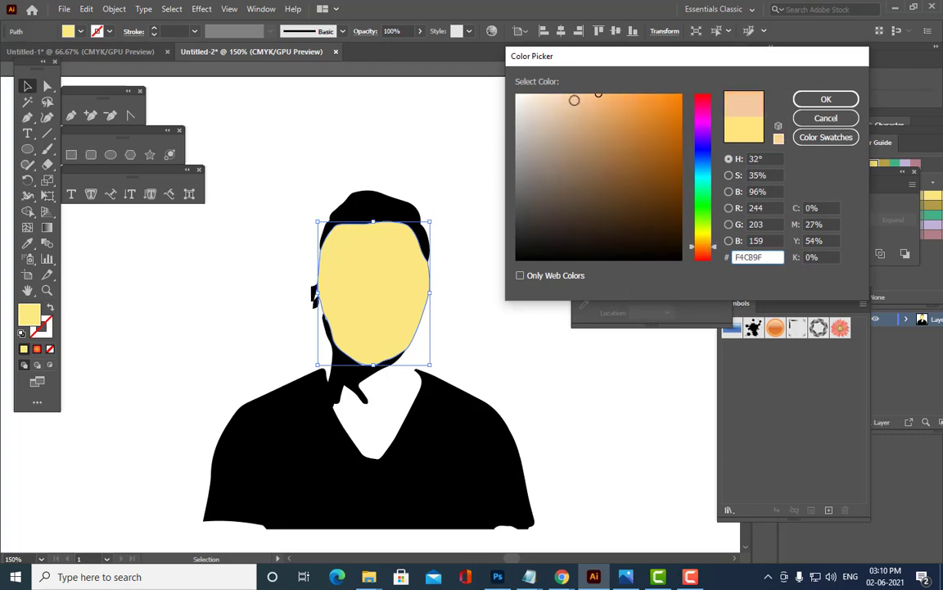
click(827, 99)
click(491, 103)
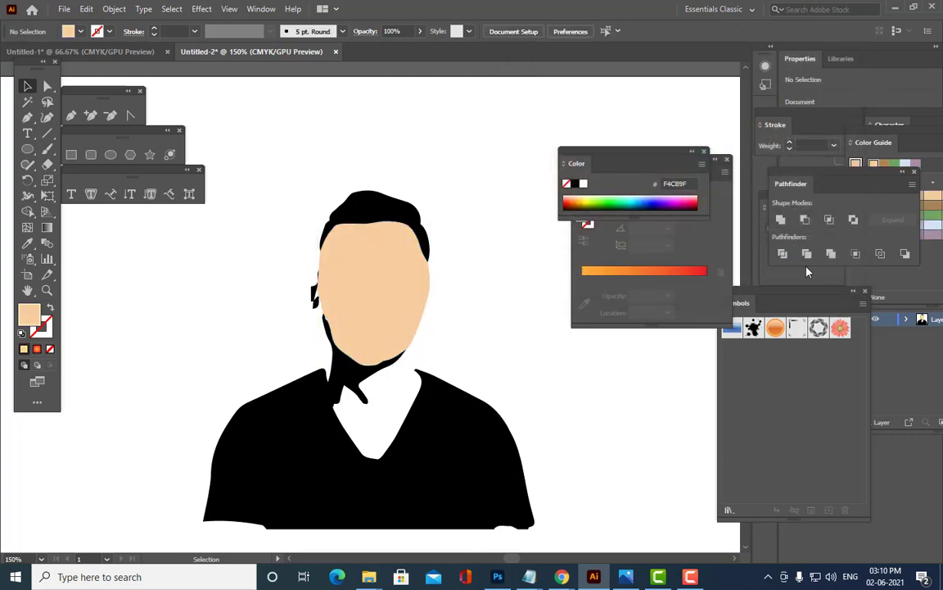
drag(646, 150, 786, 124)
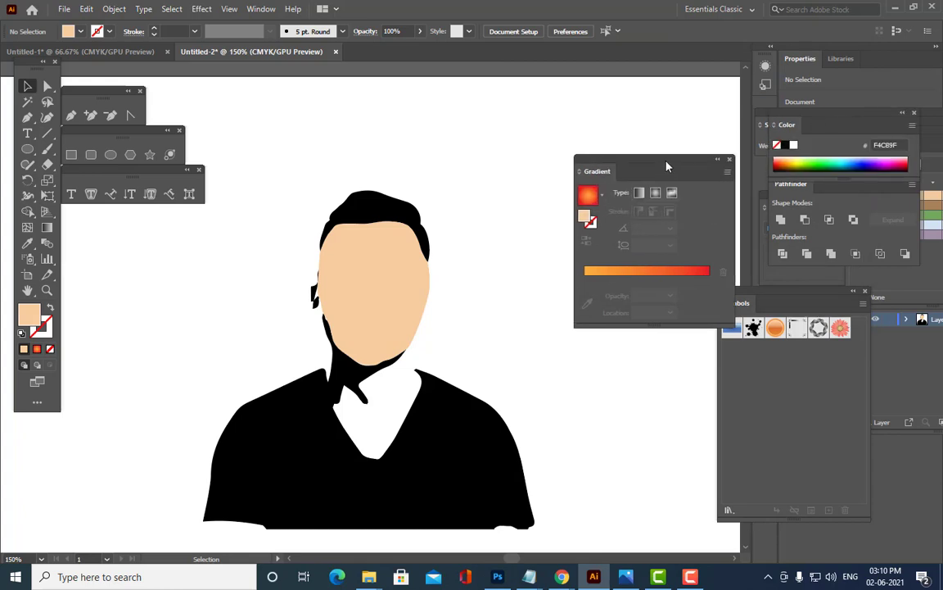
drag(599, 144, 694, 147)
- Send the face shape backward level by level until it sits behind the glasses, moustache and teeth, and deselect it
right_click(382, 263)
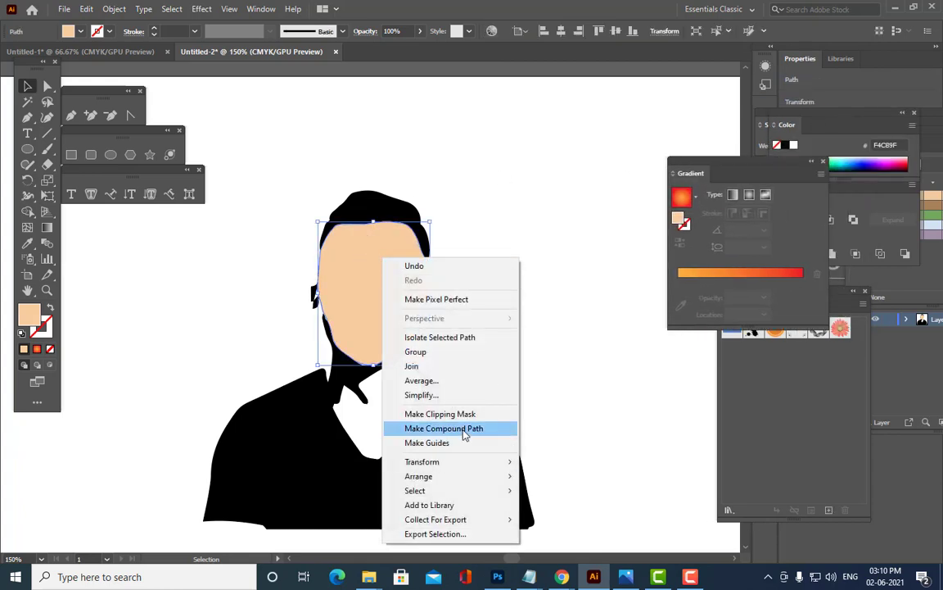
mouse_move(457, 475)
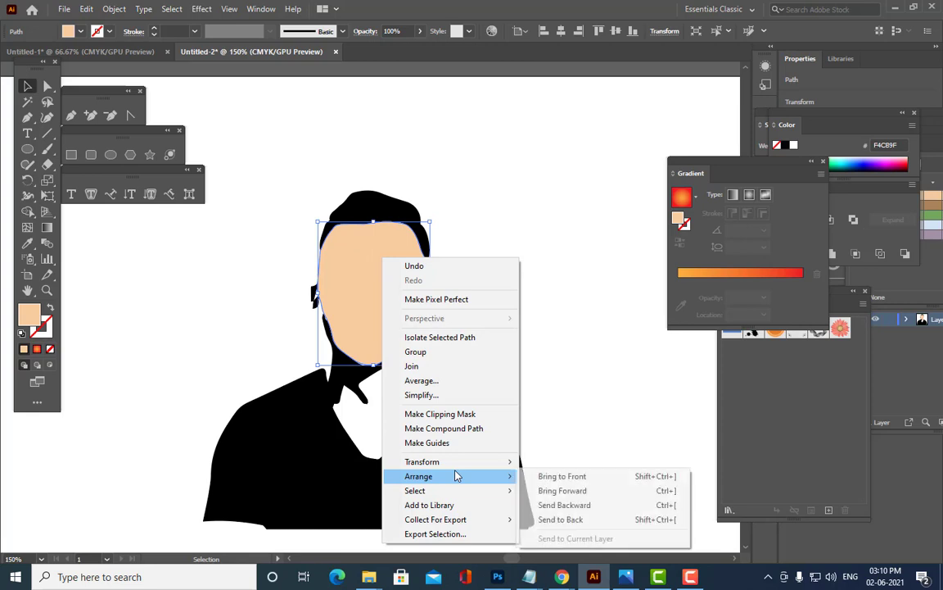
click(576, 505)
right_click(358, 266)
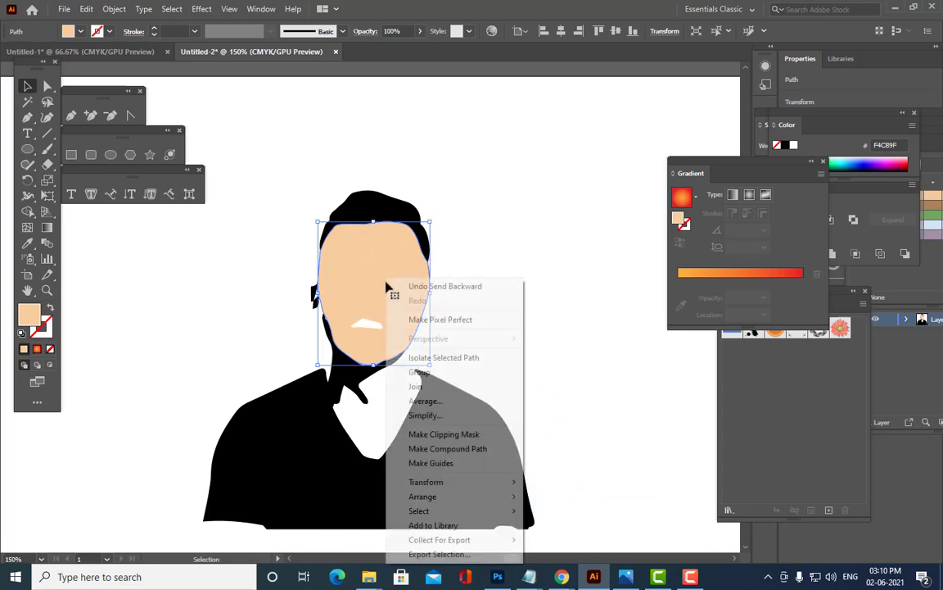
mouse_move(457, 501)
click(548, 525)
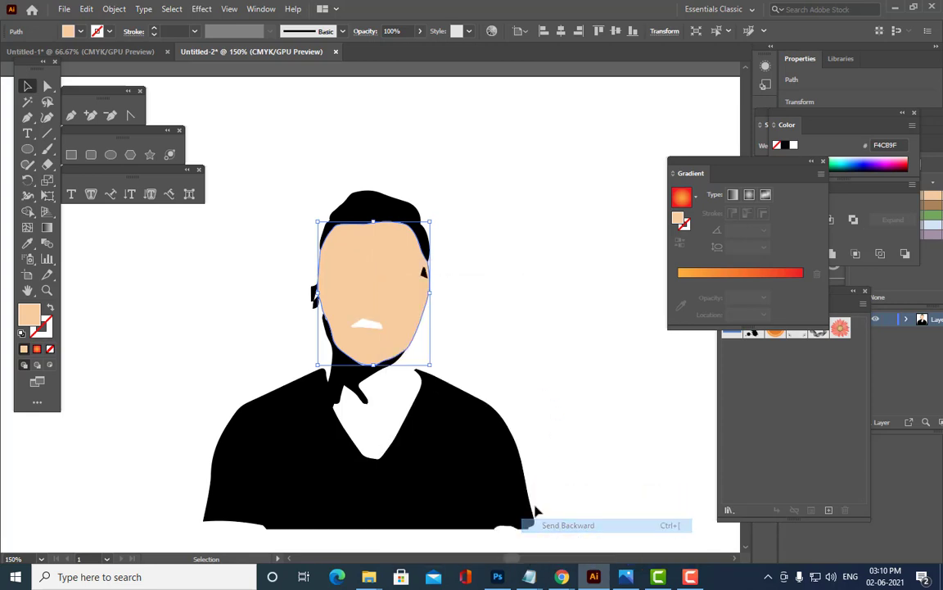
right_click(405, 301)
mouse_move(458, 227)
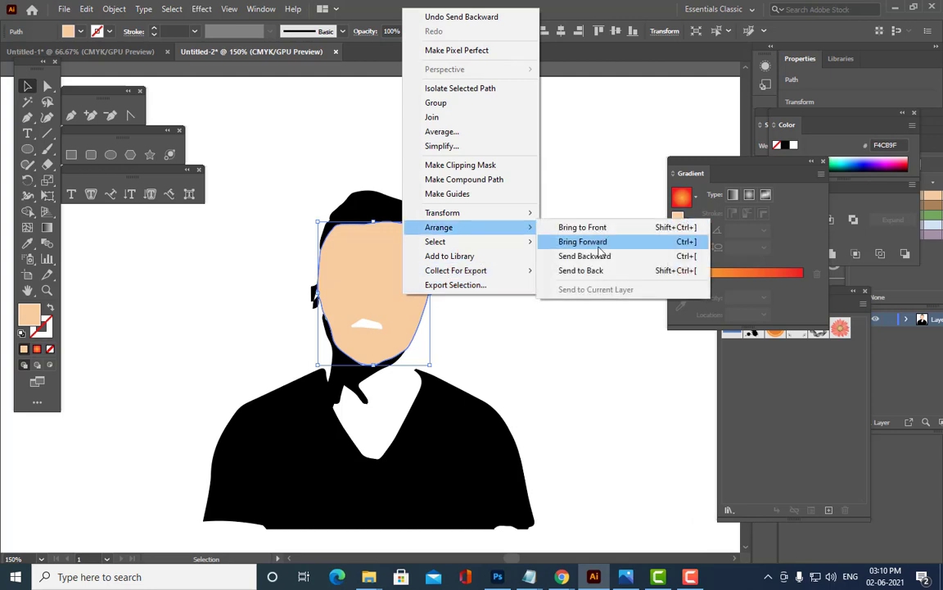
click(597, 256)
right_click(387, 266)
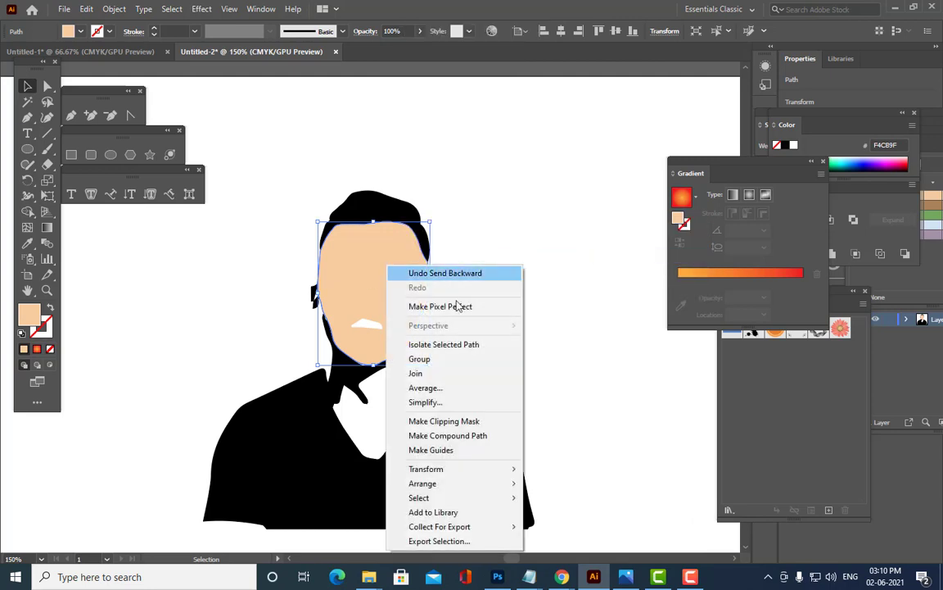
mouse_move(448, 492)
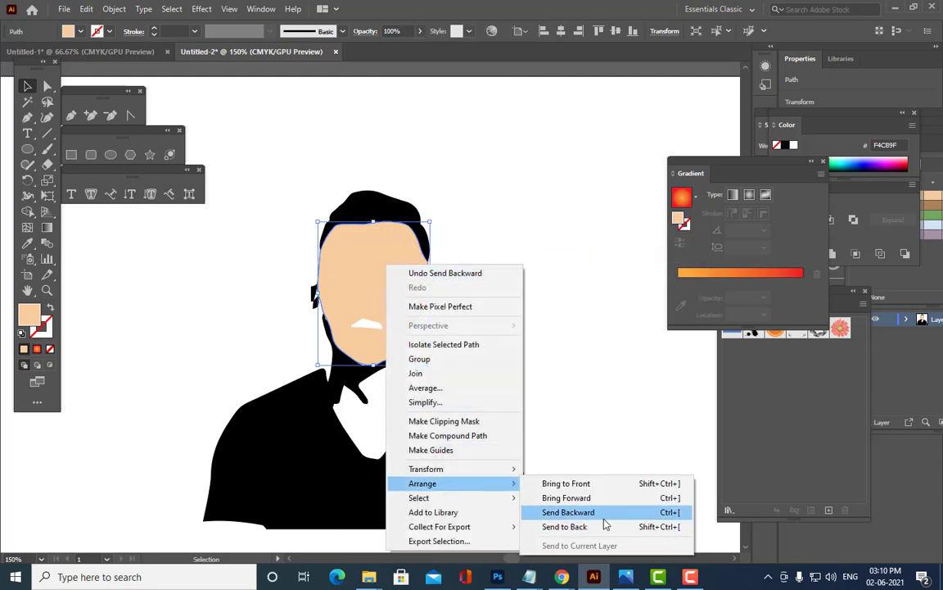
click(549, 209)
click(550, 208)
click(385, 273)
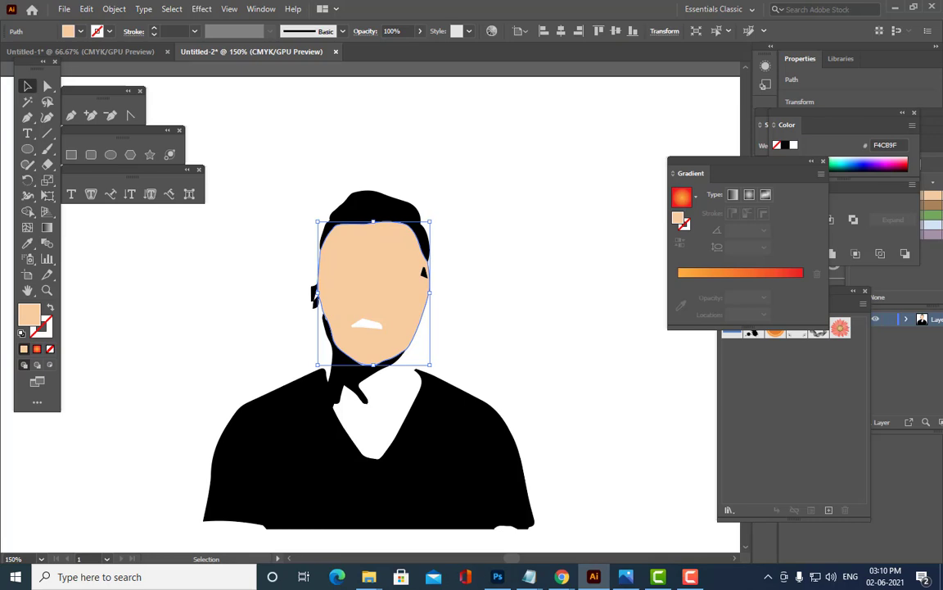
key(ctrl+bracketleft)
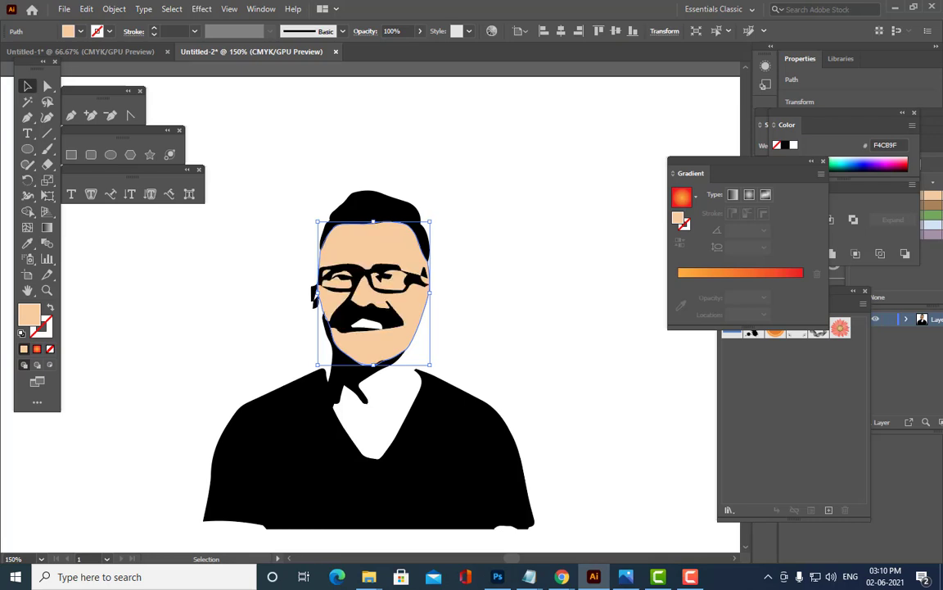
drag(225, 183, 616, 189)
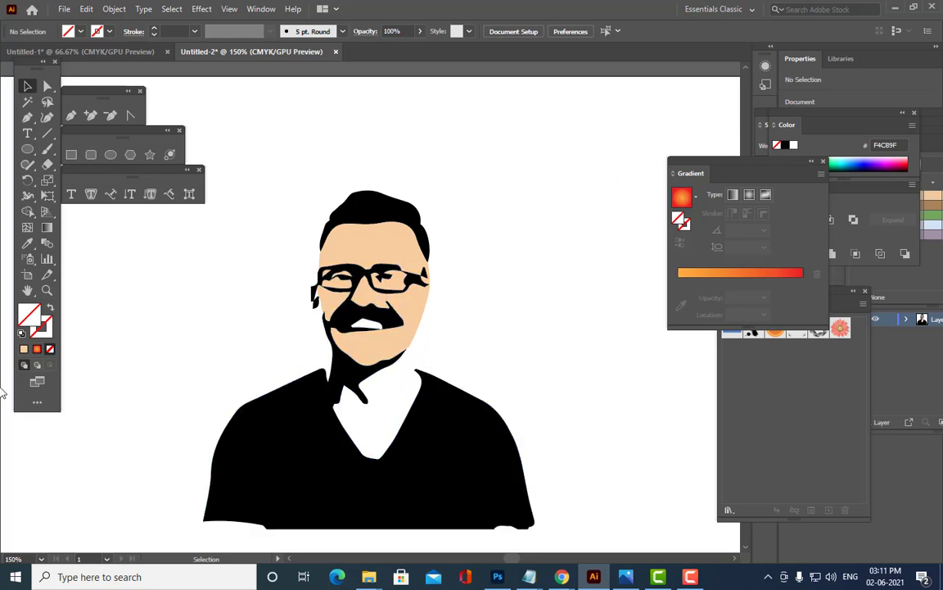
- Draw a closed, unfilled neck shape with the Pen tool, following the jawline, both neck sides and the sweater's V neckline
click(71, 114)
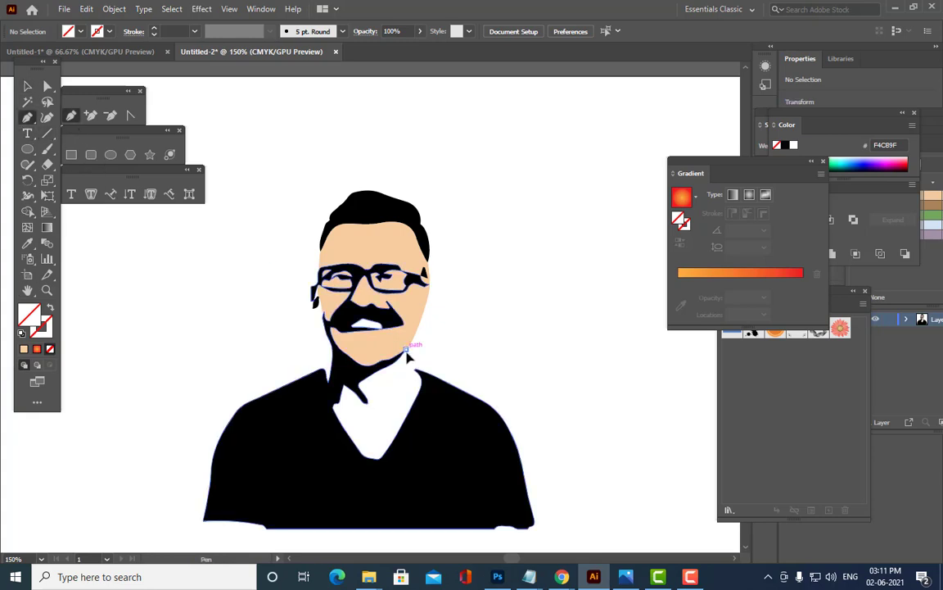
click(407, 352)
drag(411, 369, 420, 374)
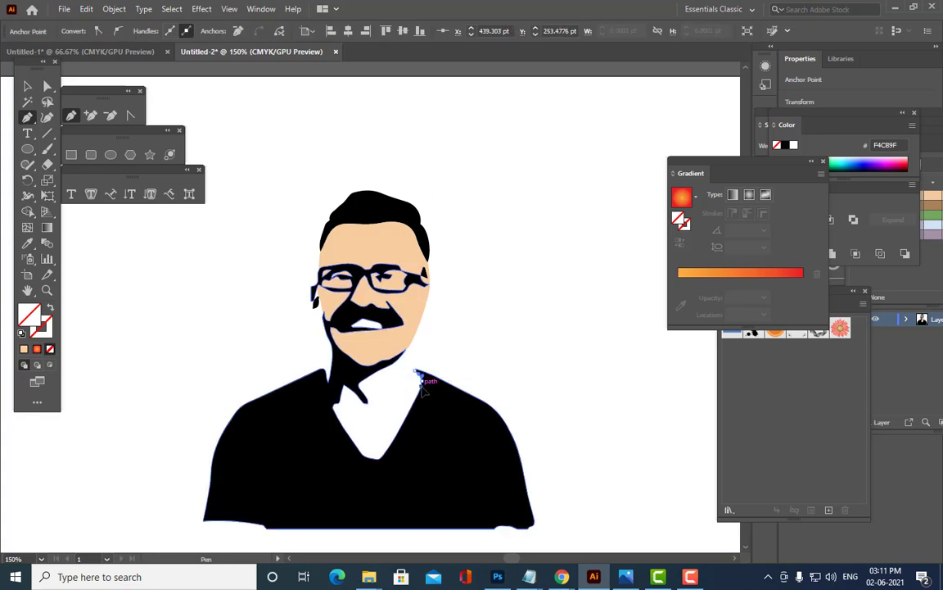
drag(397, 432, 361, 456)
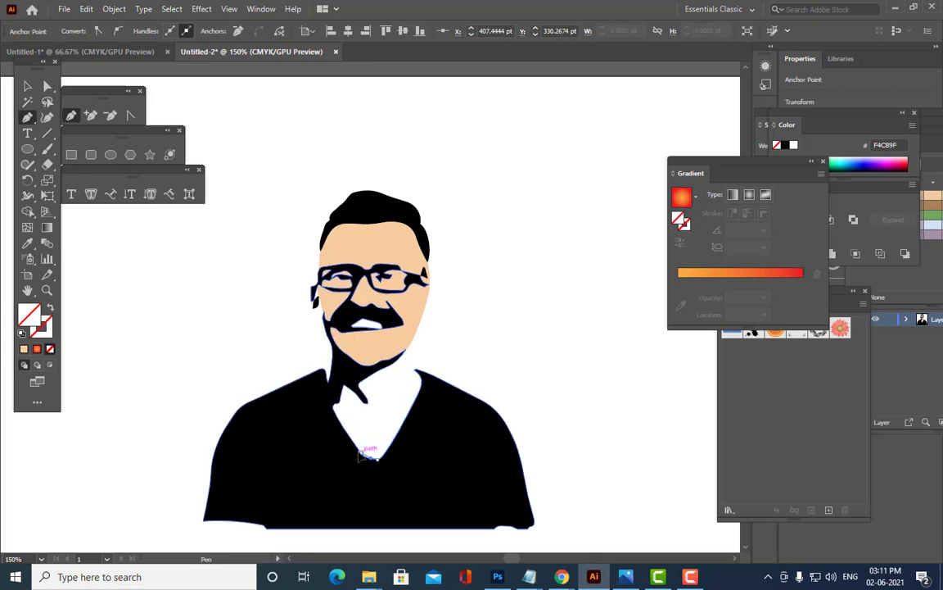
drag(331, 405, 410, 358)
click(406, 352)
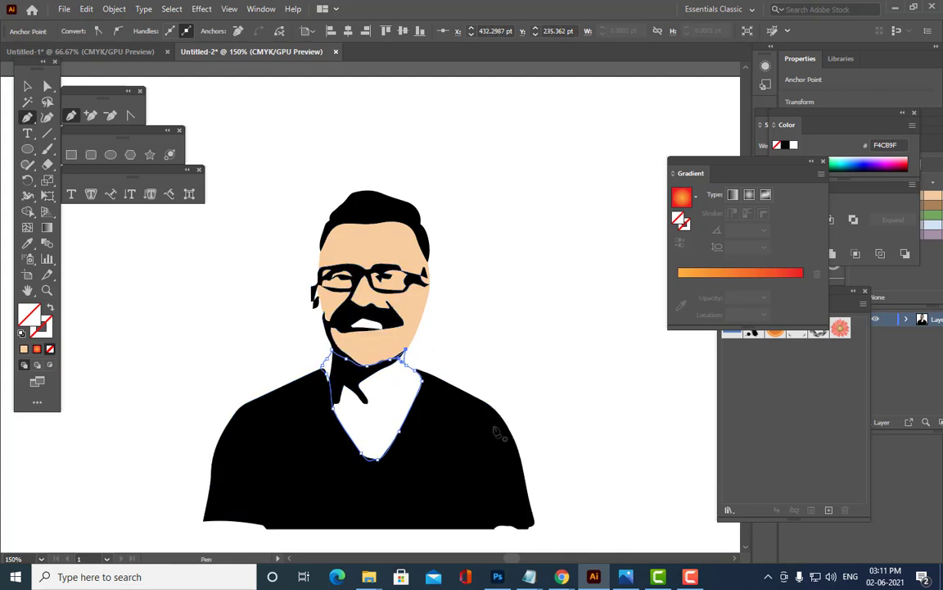
- Refine the neck shape with Direct Selection at the bottom of the V neckline and along both sides of the neck
click(49, 88)
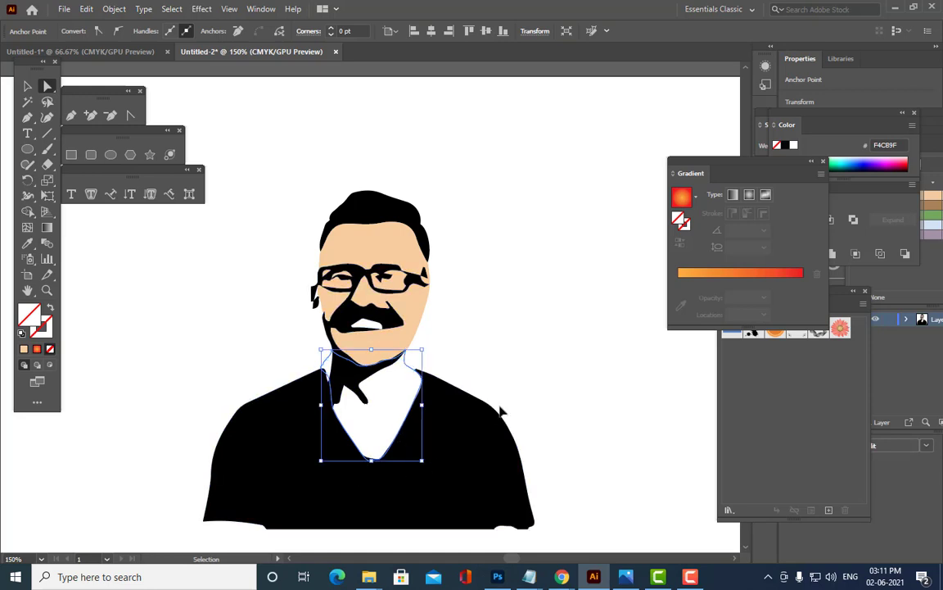
scroll(501, 401, up, 1)
scroll(442, 336, down, 3)
click(331, 361)
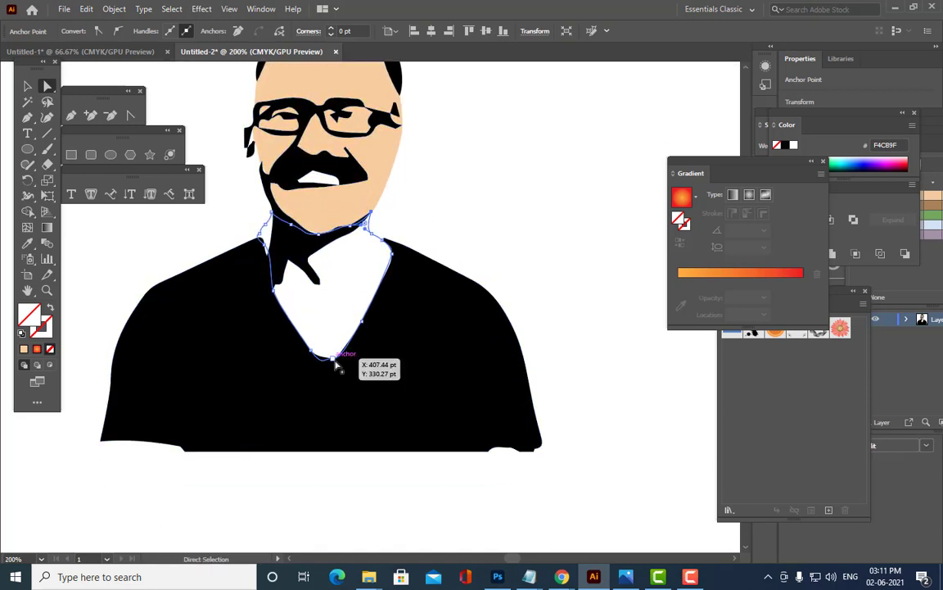
drag(321, 367, 320, 364)
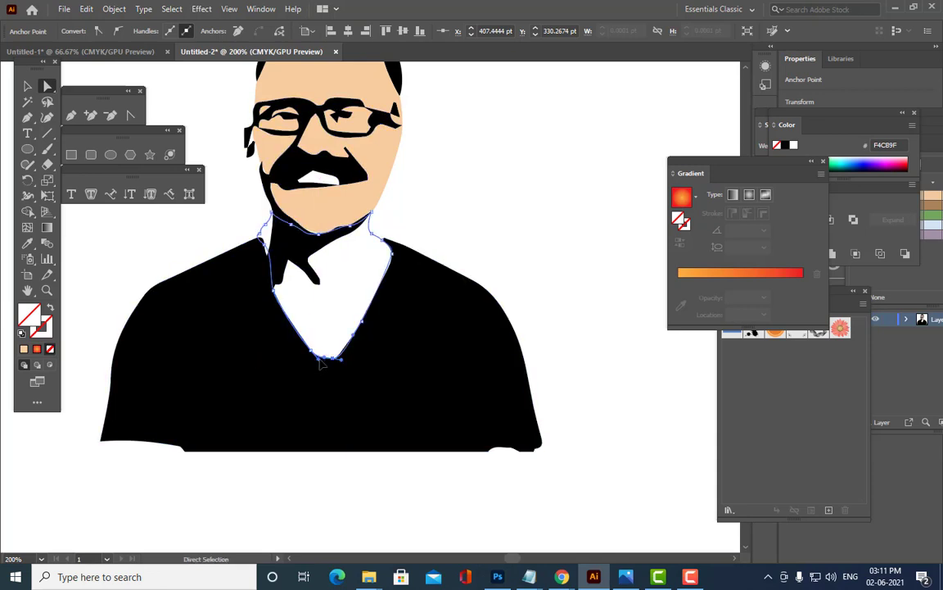
drag(264, 230, 274, 211)
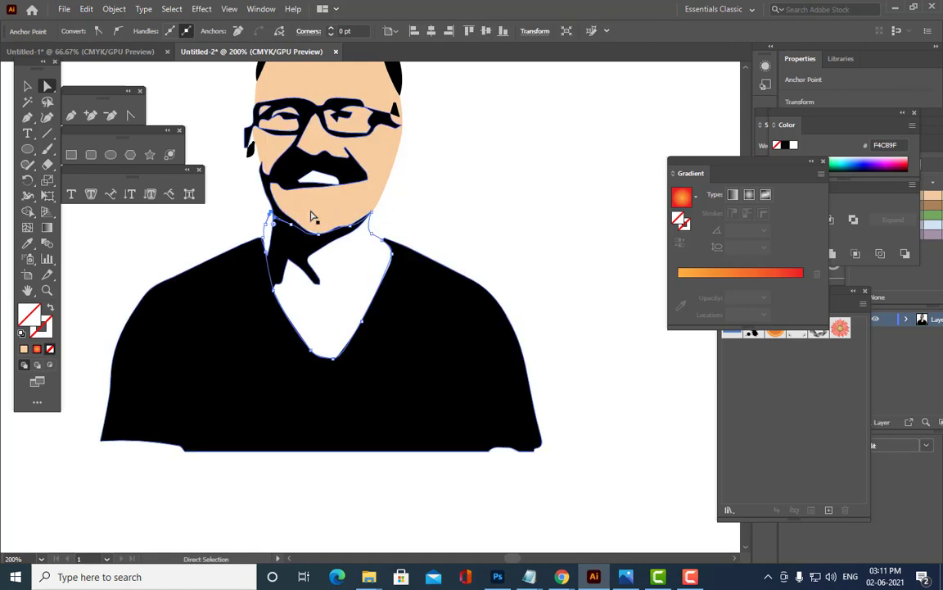
click(473, 189)
click(375, 236)
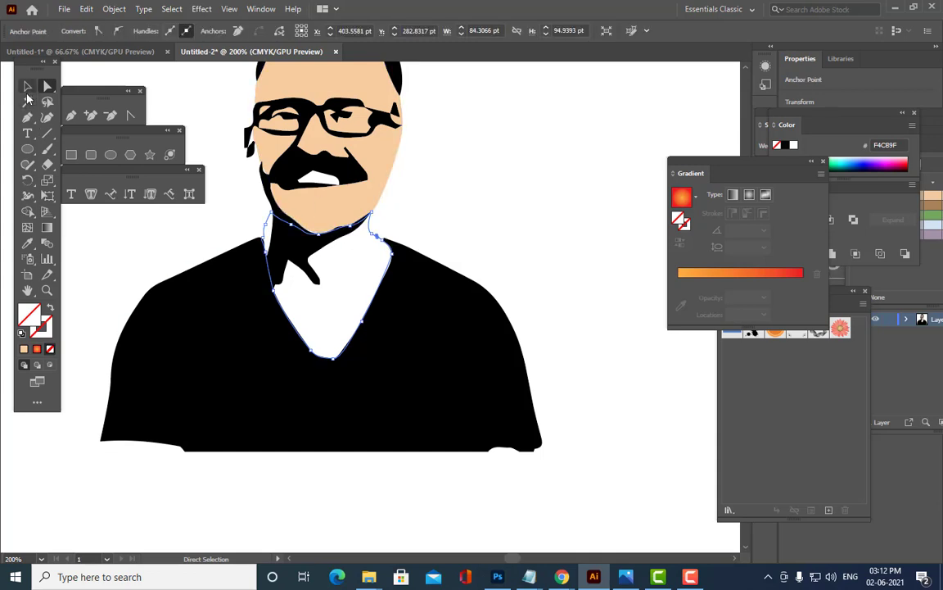
- Fill the neck shape with the face's peach colour using the Eyedropper, and deselect it
click(27, 87)
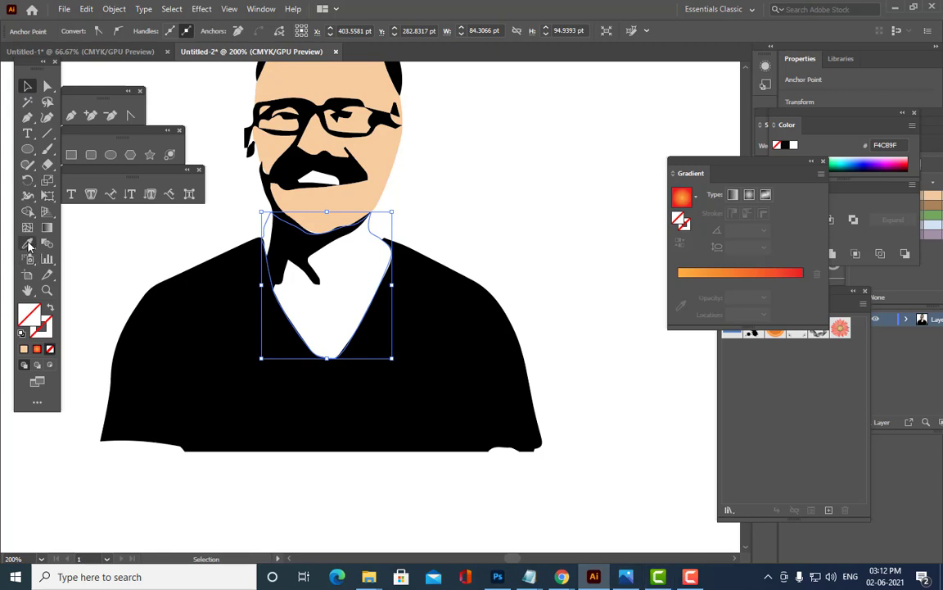
click(27, 244)
click(303, 152)
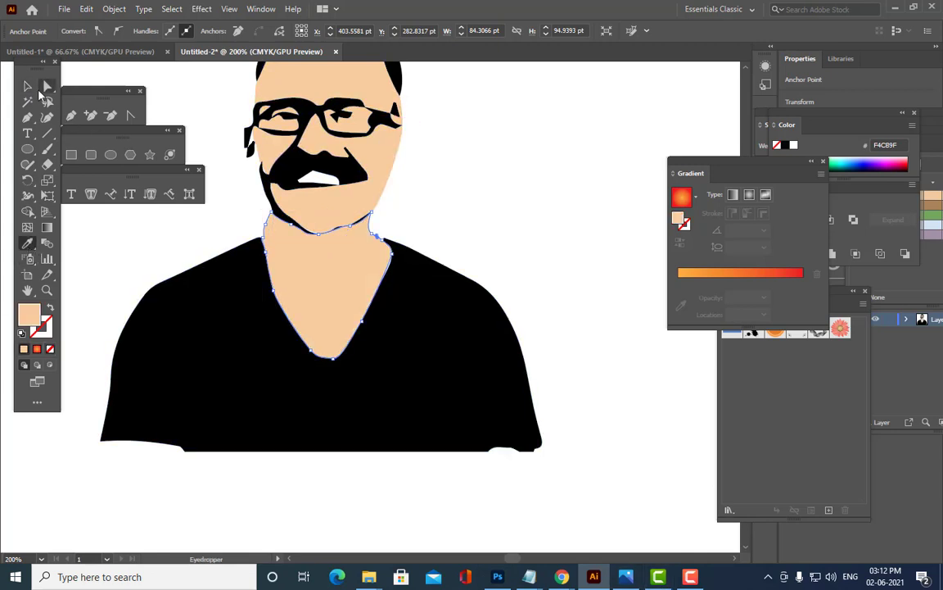
click(28, 88)
click(489, 217)
- Send the peach neck shape backward until it sits behind the black beard and neck shadow, and deselect it
click(350, 259)
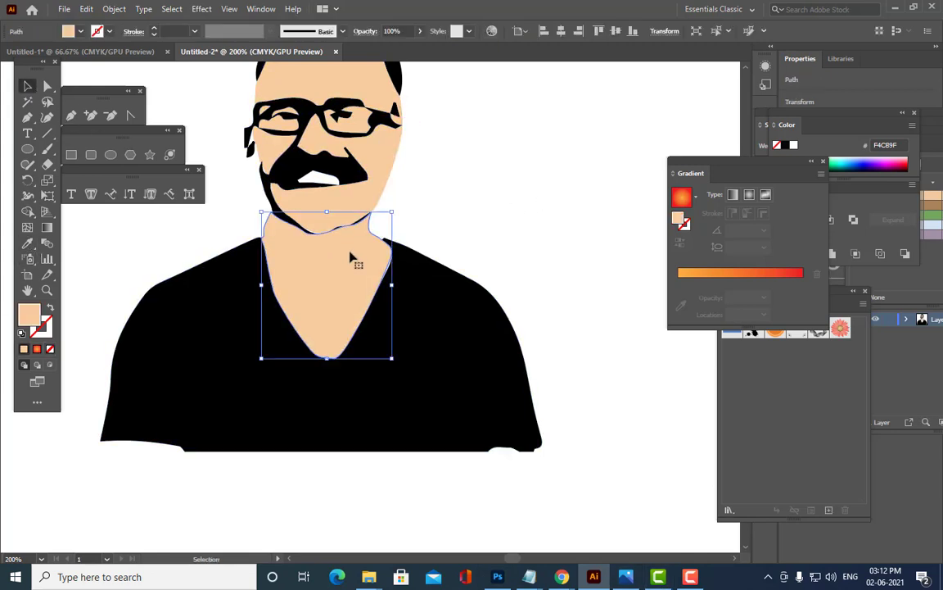
right_click(350, 259)
mouse_move(414, 474)
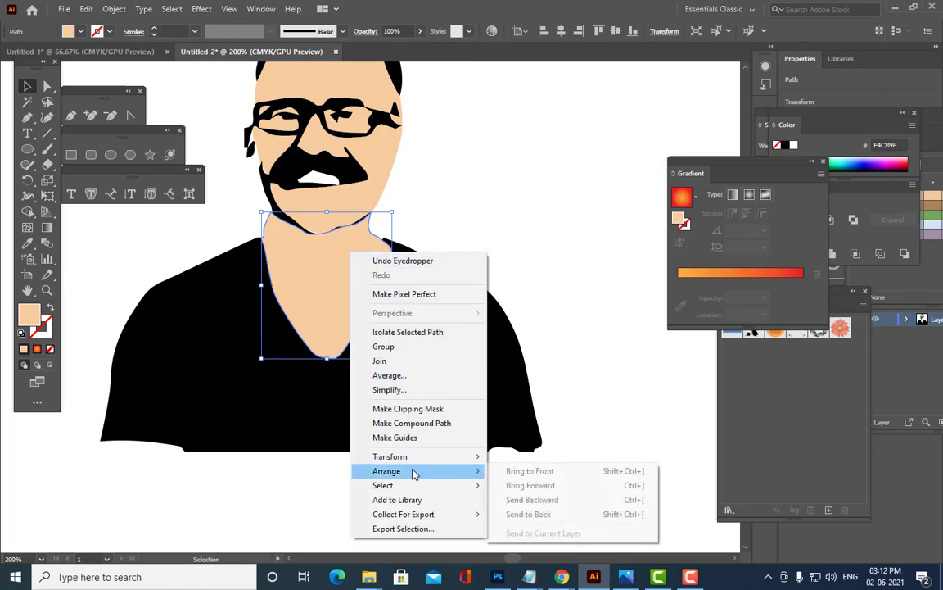
click(553, 505)
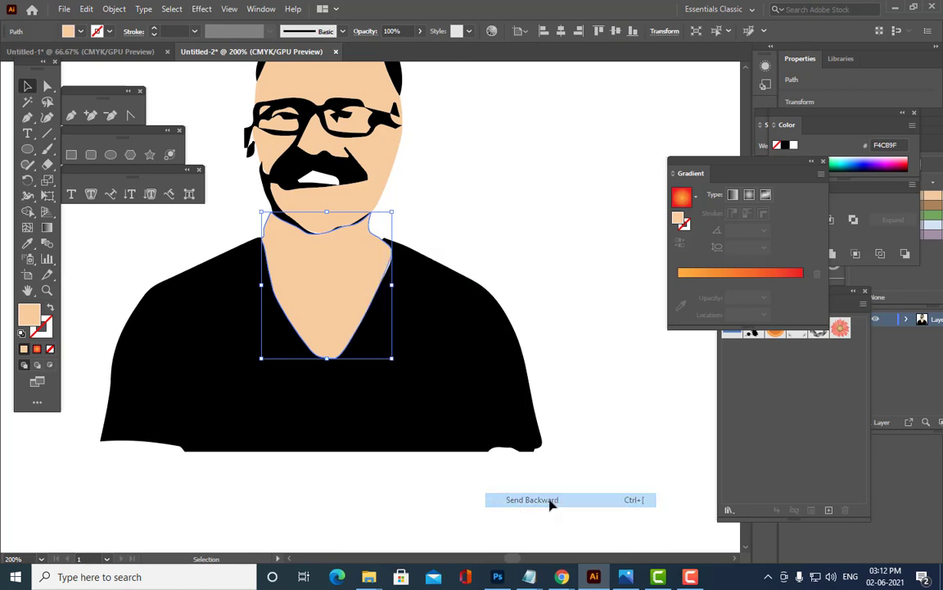
click(558, 183)
click(325, 288)
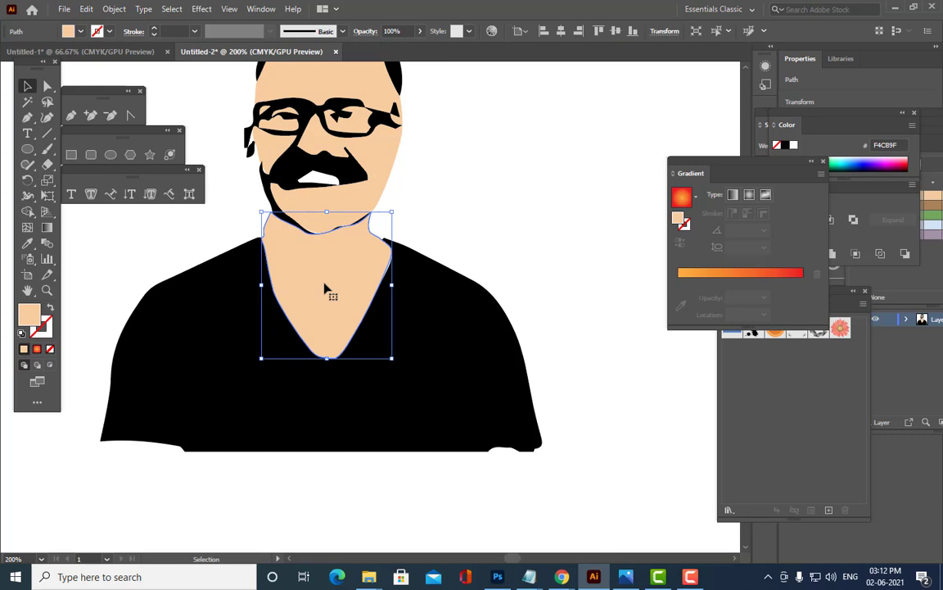
click(325, 289)
key(ctrl+[)
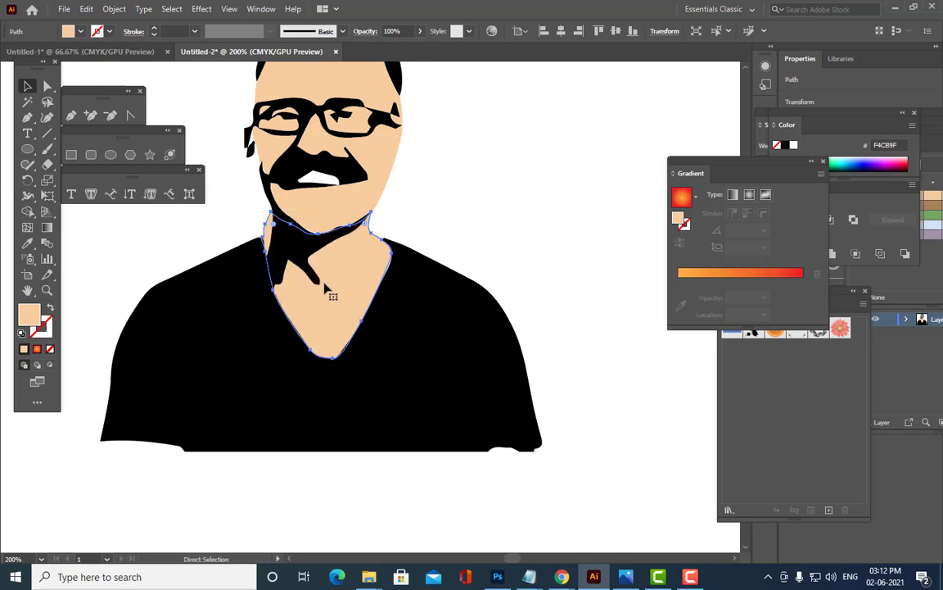
key(v)
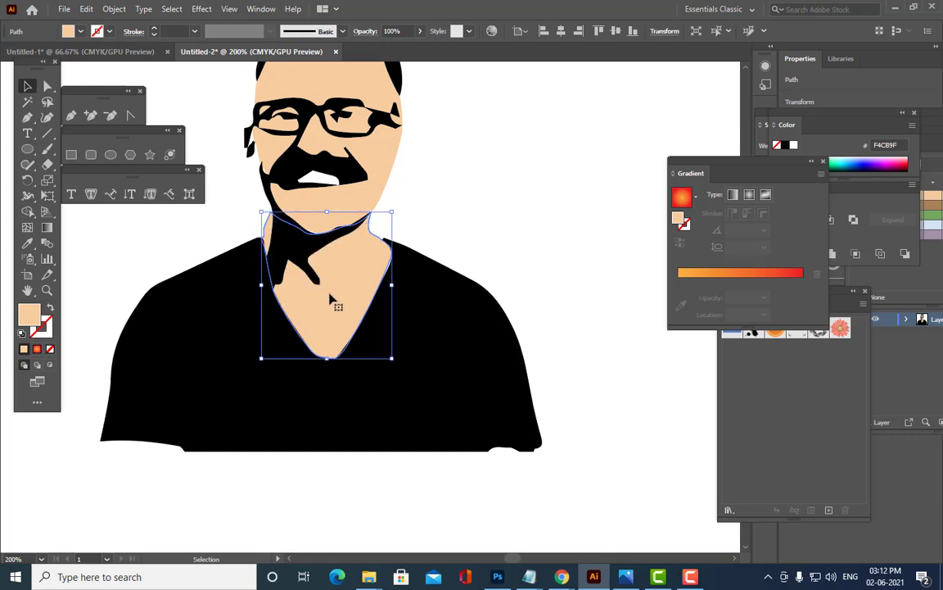
click(455, 190)
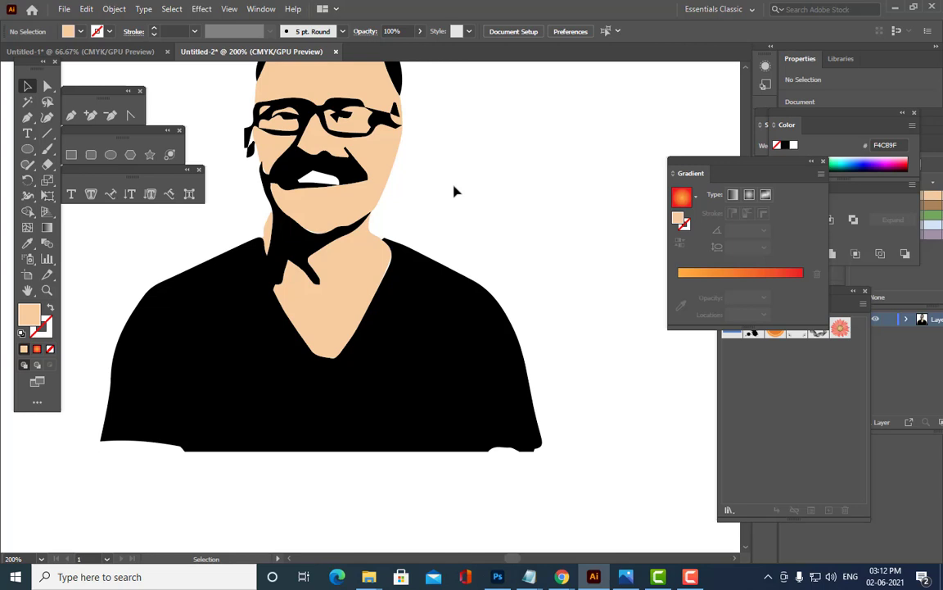
- Refine the neck shape's edges with Direct Selection beside the beard shadow and along the opposite side of the sweater neckline
click(48, 85)
click(266, 234)
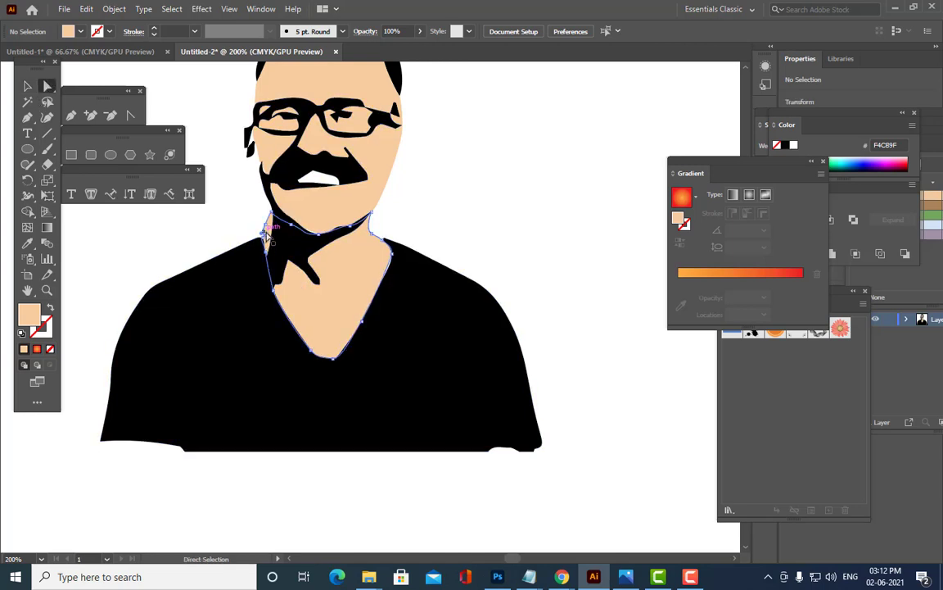
mouse_move(266, 233)
mouse_down()
mouse_move(279, 233)
mouse_move(260, 214)
mouse_move(258, 225)
mouse_move(274, 236)
mouse_up()
click(448, 199)
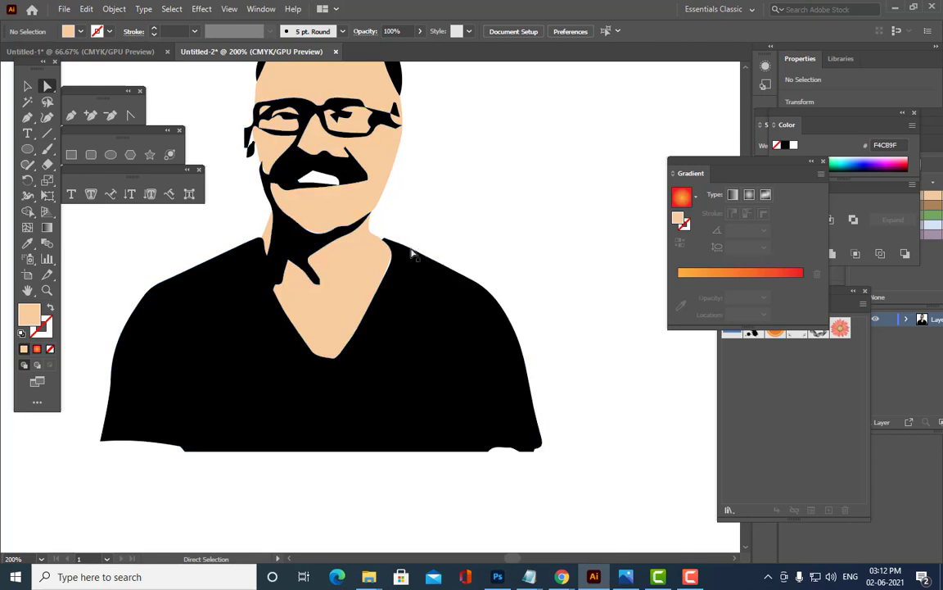
click(388, 278)
mouse_move(391, 265)
mouse_down()
mouse_move(385, 245)
mouse_move(391, 280)
mouse_up()
click(447, 221)
- Examine the white teeth shape, the black sweater trace and the small white shape at the sweater's lower hem
key(ctrl+0)
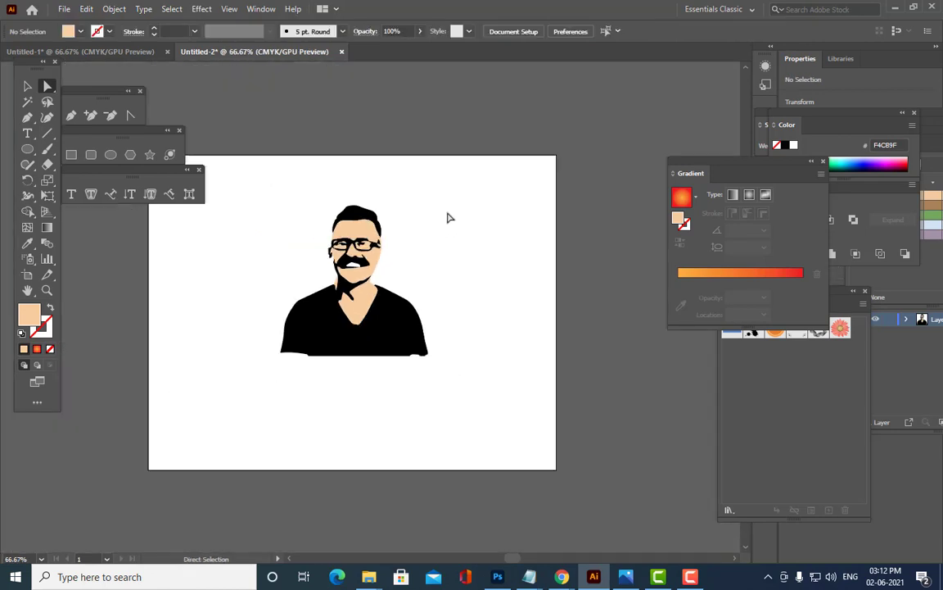
key(ctrl+plus)
key(ctrl+plus)
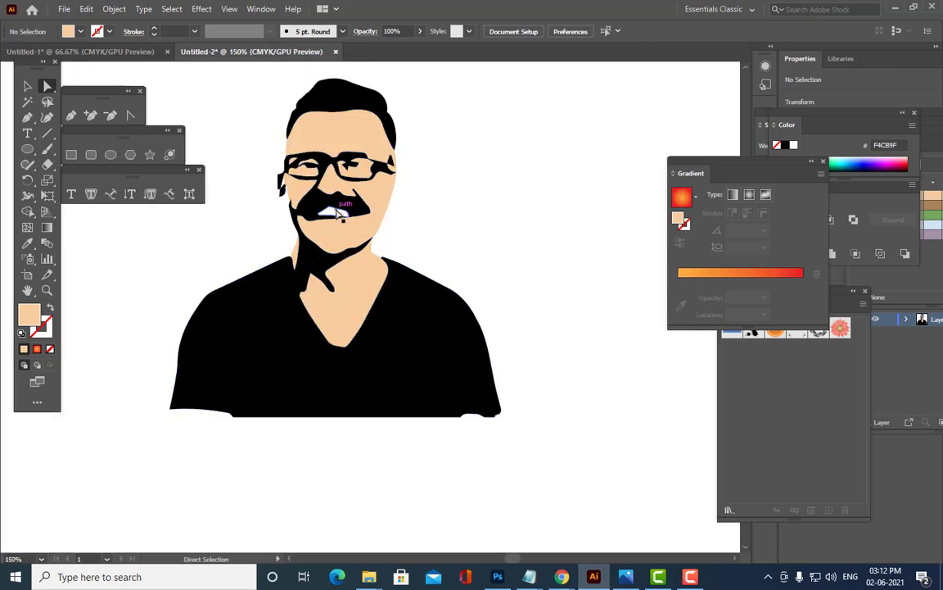
click(341, 215)
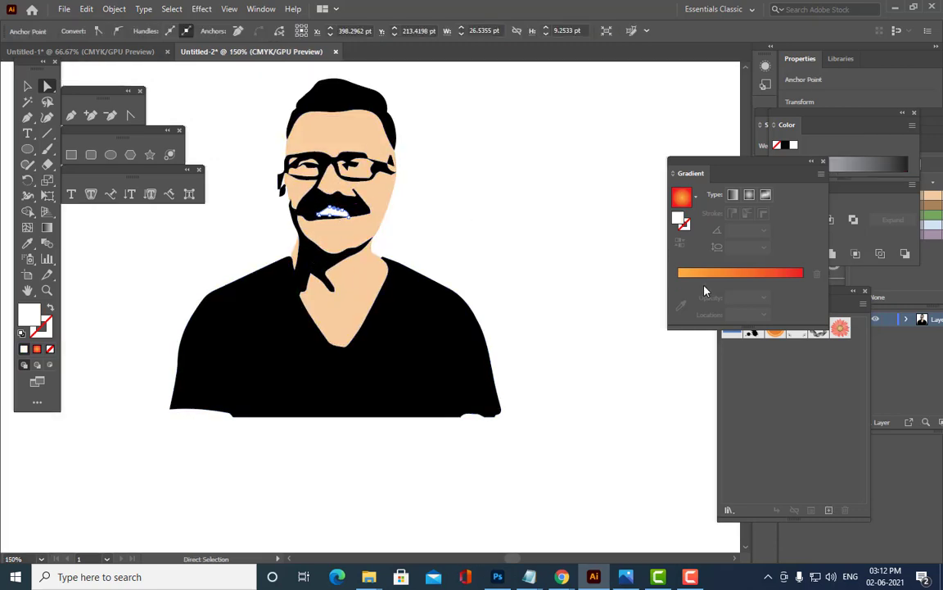
click(533, 215)
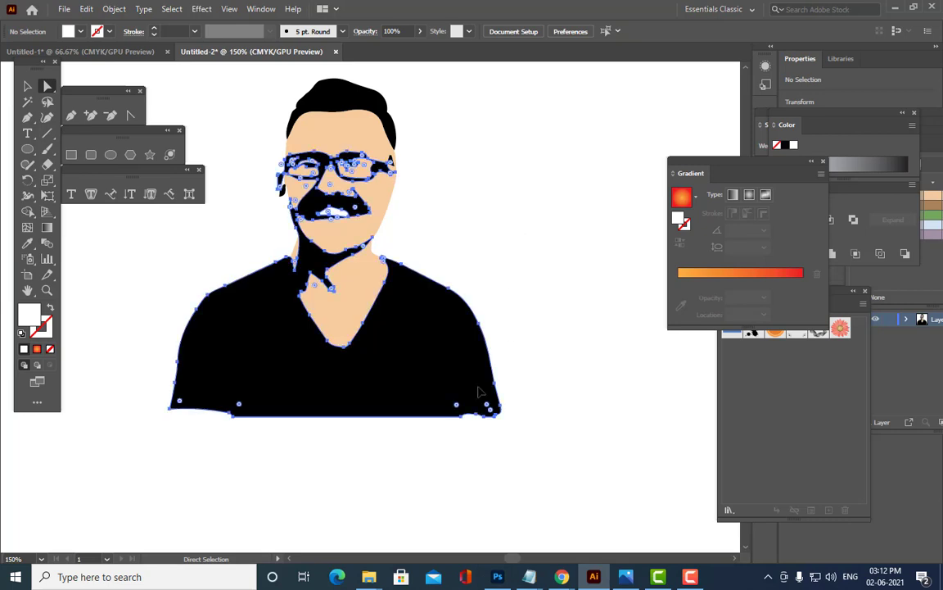
click(434, 353)
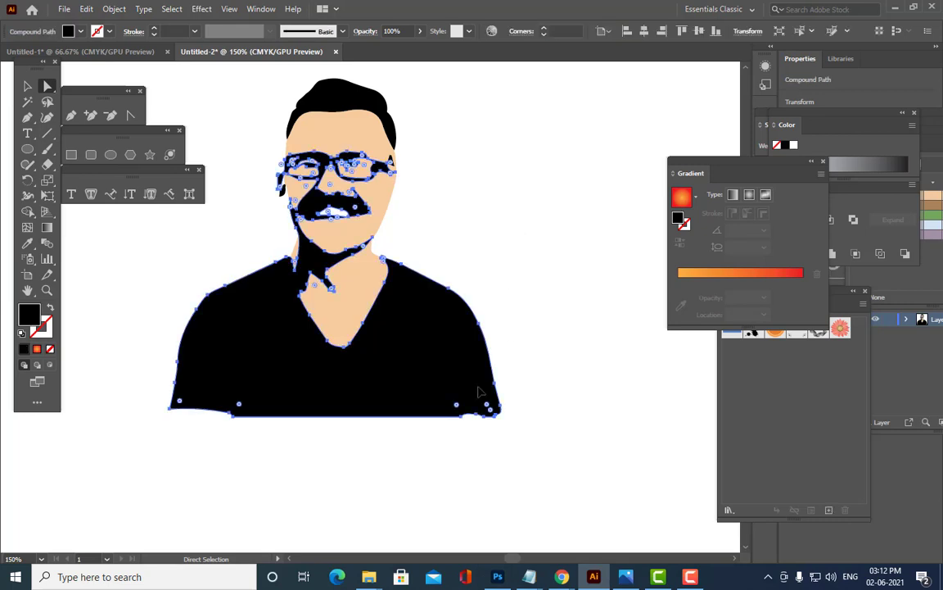
click(528, 244)
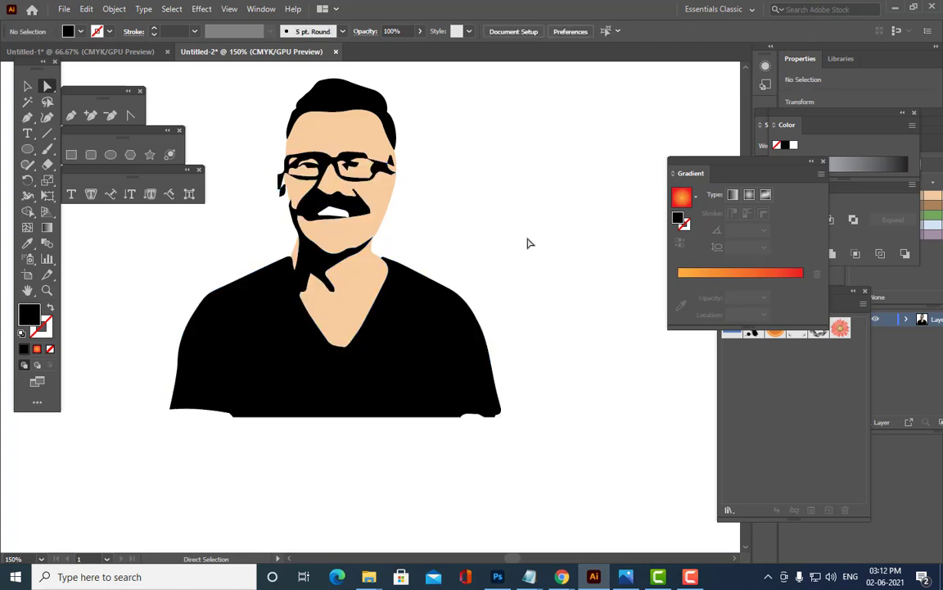
click(483, 420)
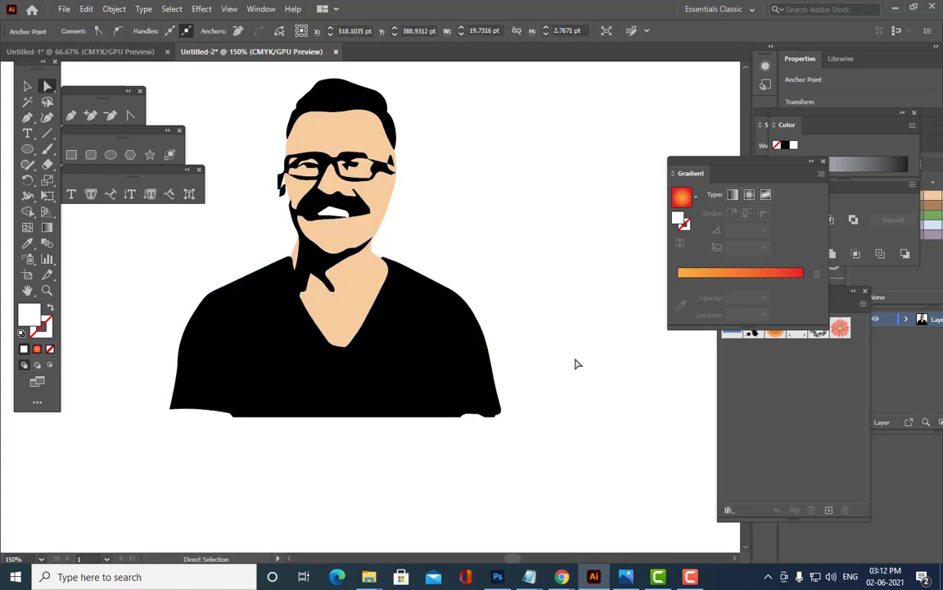
click(575, 363)
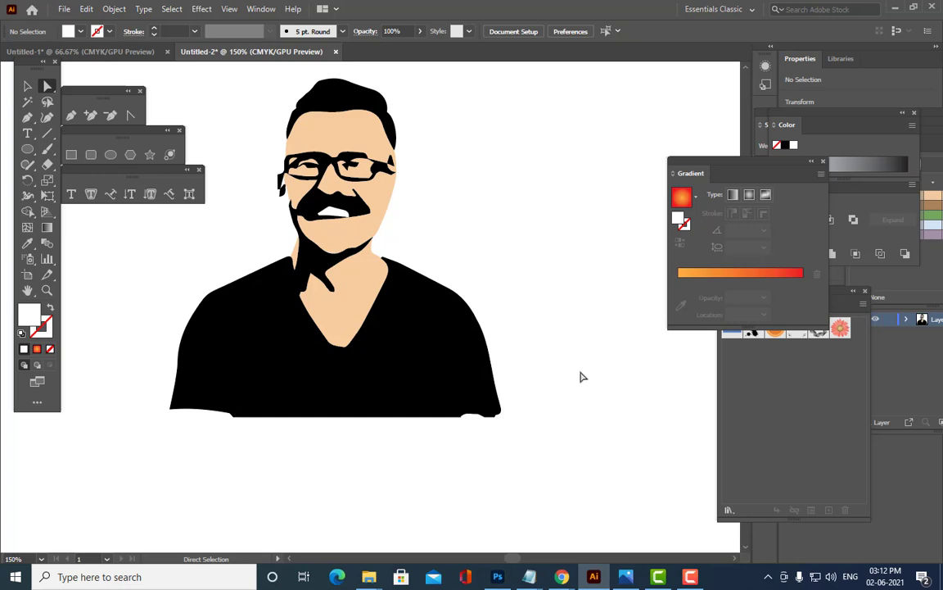
- Switch to Photoshop to check the bare arms below the sleeves in the laughingman.psd photo, and return to Illustrator
click(499, 577)
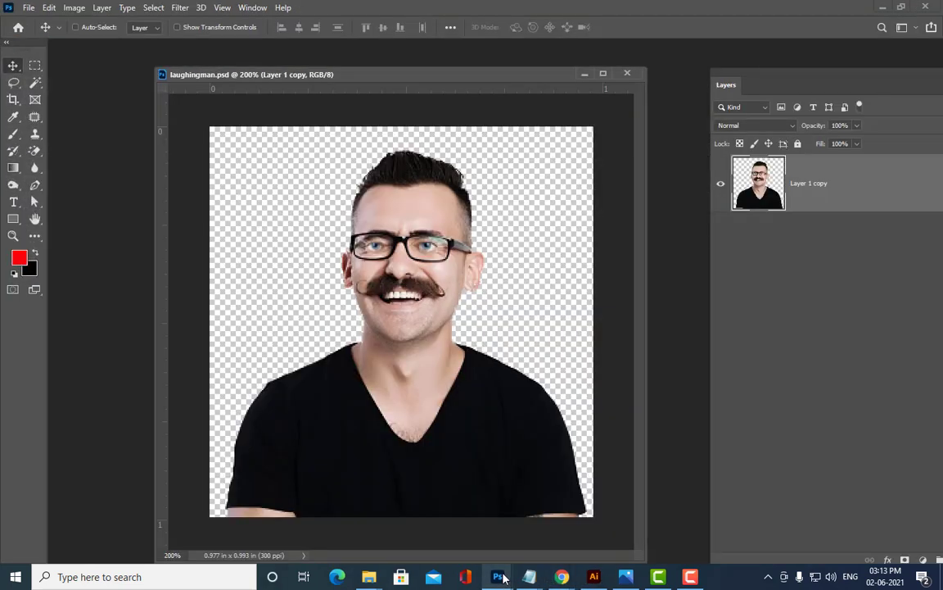
click(881, 9)
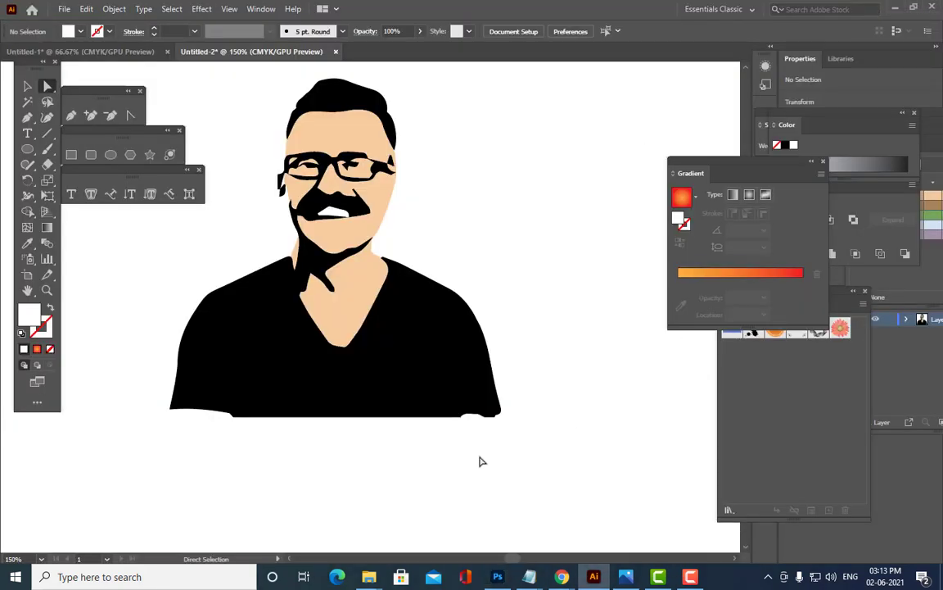
click(479, 375)
click(563, 354)
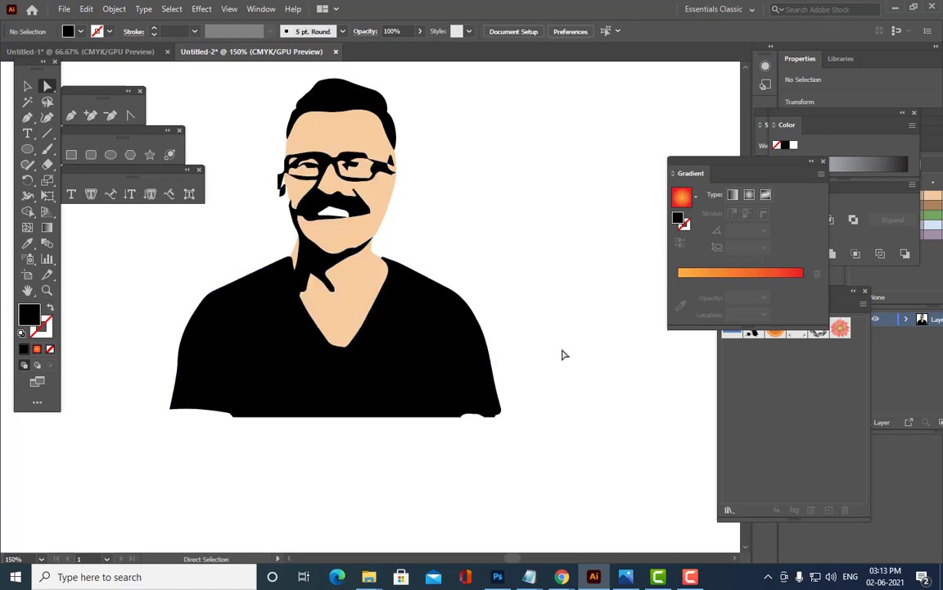
- Draw a closed arm shape with the Pen tool below the sweater's left sleeve and extend its inner end to the hem
click(27, 117)
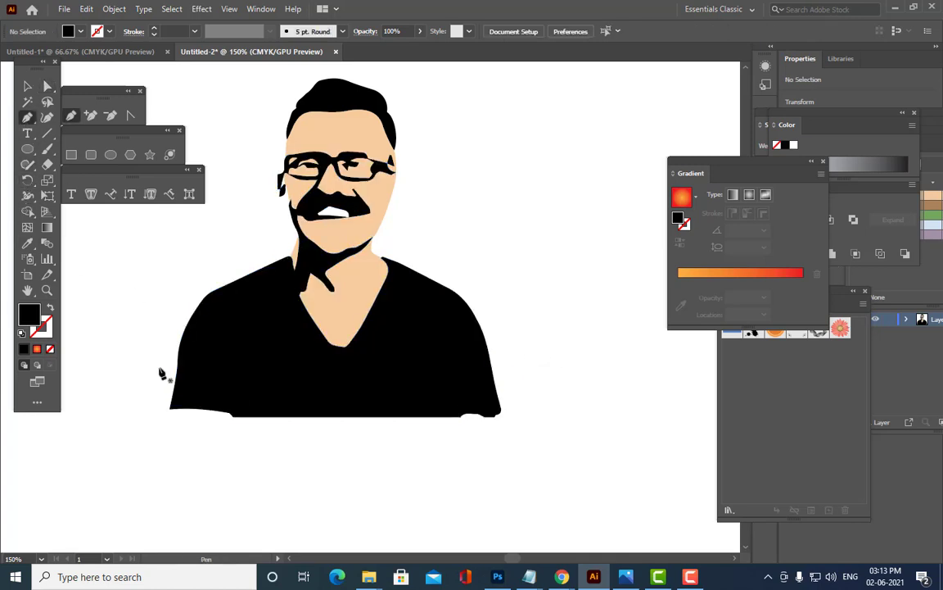
mouse_move(168, 414)
mouse_down()
mouse_move(170, 427)
mouse_move(234, 420)
mouse_move(203, 407)
mouse_move(174, 410)
mouse_move(181, 421)
mouse_up()
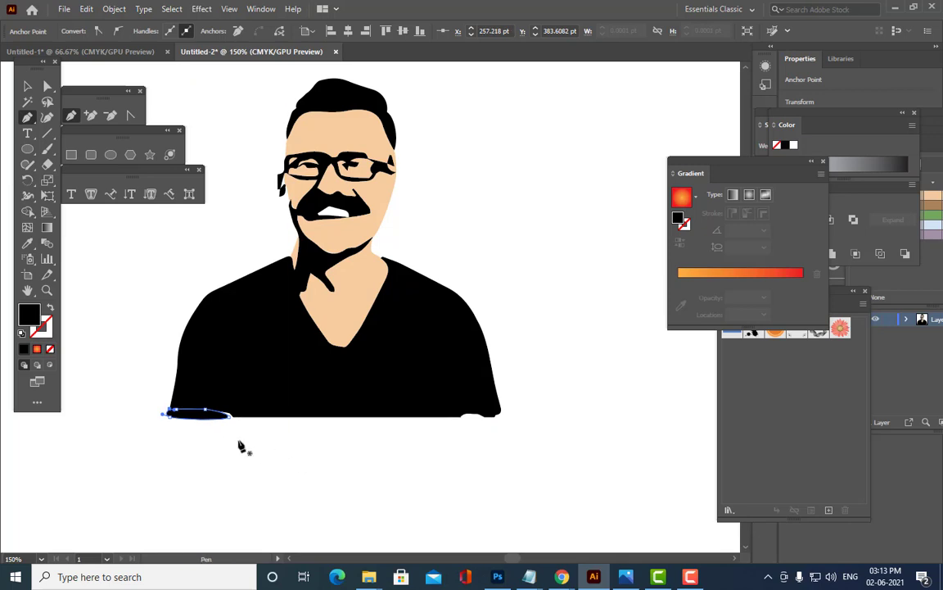
click(47, 85)
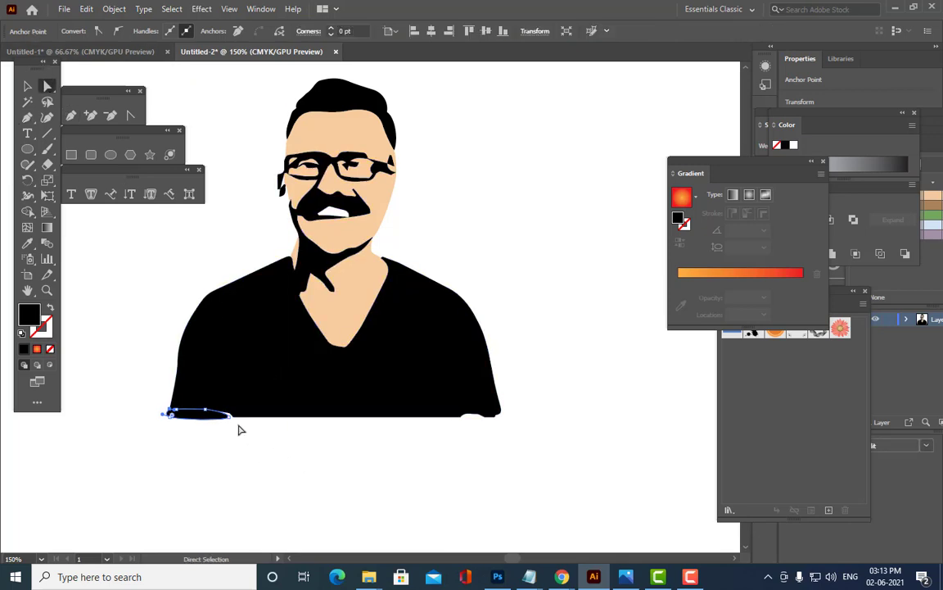
drag(230, 417, 233, 421)
- Fill the new arm shape with the neck's peach colour using the Eyedropper, and deselect it
click(27, 243)
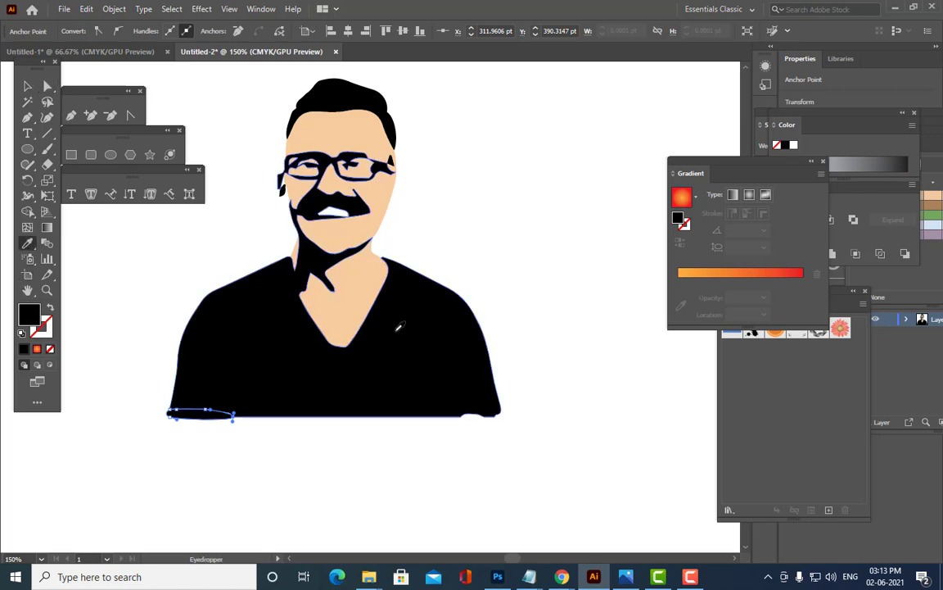
click(365, 286)
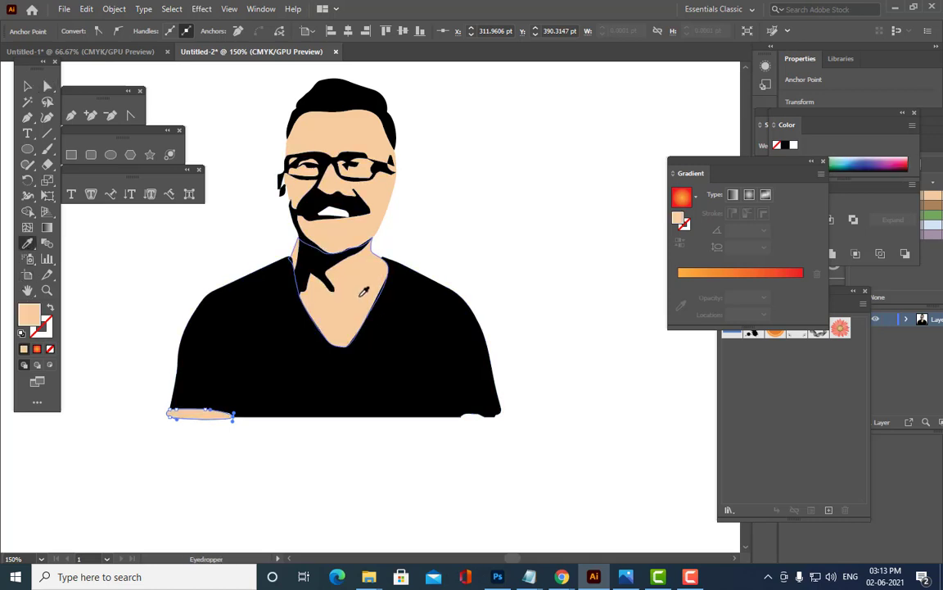
click(28, 87)
click(251, 120)
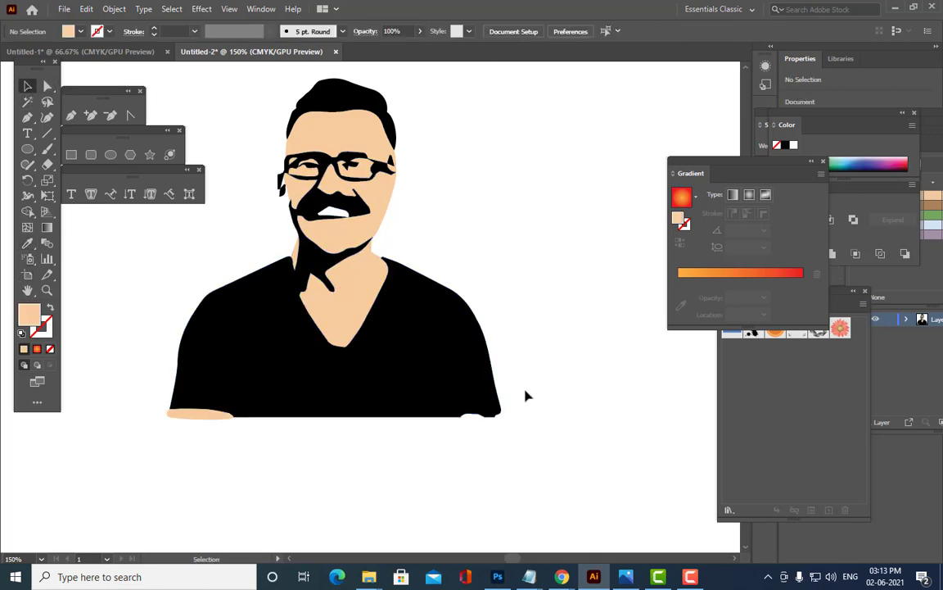
- Draw a closed peach arm shape with the Pen tool below the sweater's right sleeve and refine its lower edge
click(27, 117)
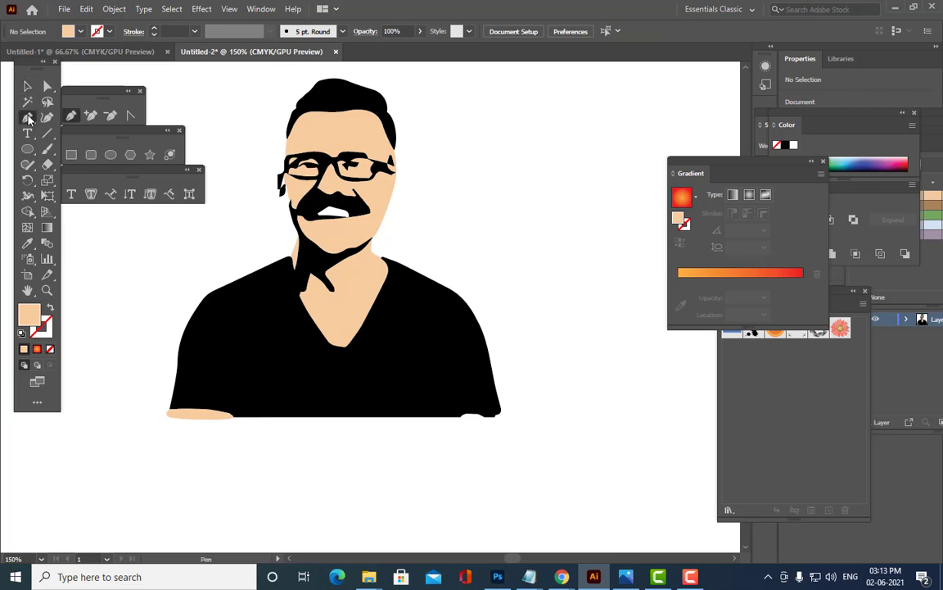
mouse_move(465, 416)
mouse_down()
mouse_move(501, 413)
mouse_move(463, 425)
mouse_move(467, 419)
mouse_up()
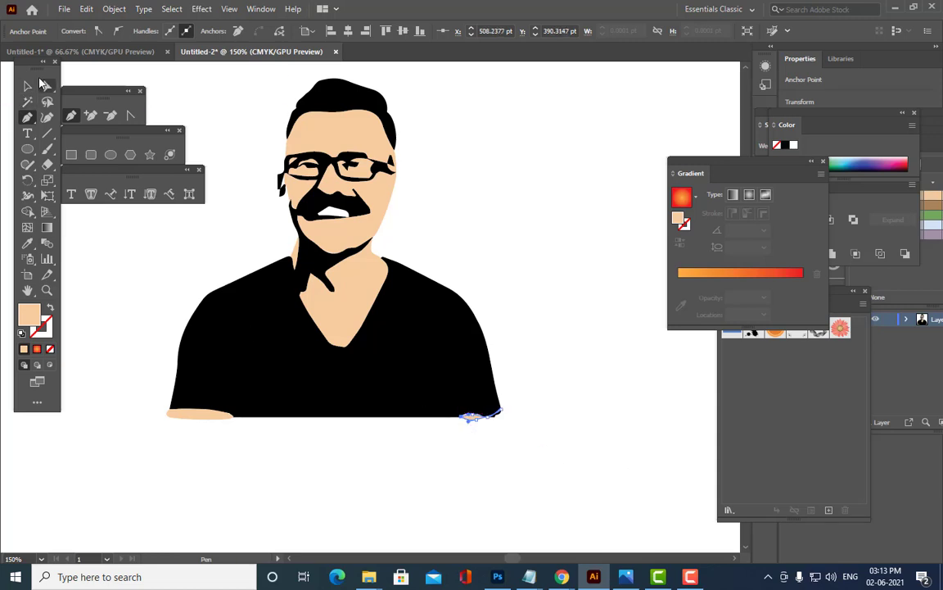
click(47, 85)
mouse_move(490, 420)
mouse_down()
mouse_move(500, 409)
mouse_move(503, 419)
mouse_move(492, 420)
mouse_up()
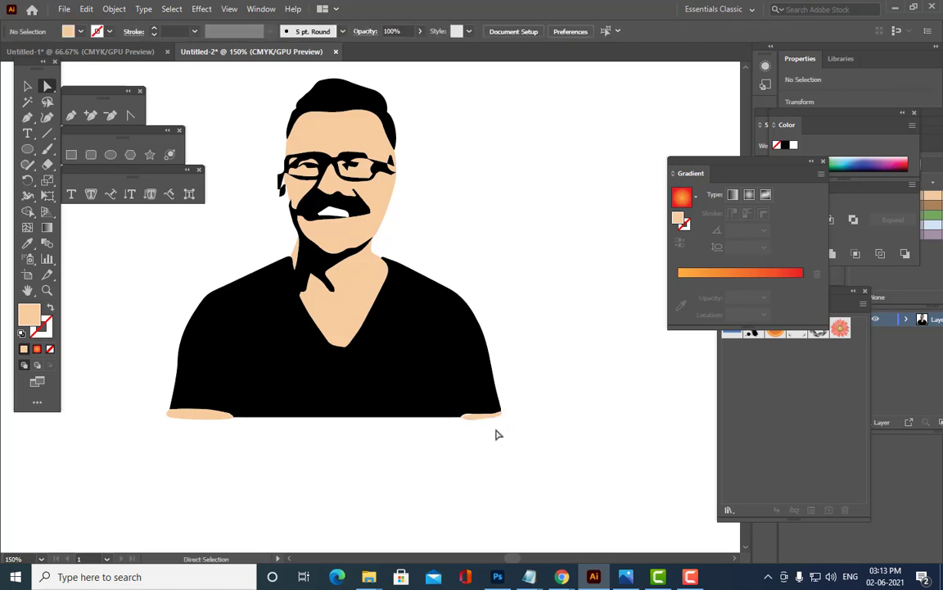
- Move the right arm shape slightly up and to the left to cover the gap at the hem, and deselect it
click(473, 420)
click(473, 419)
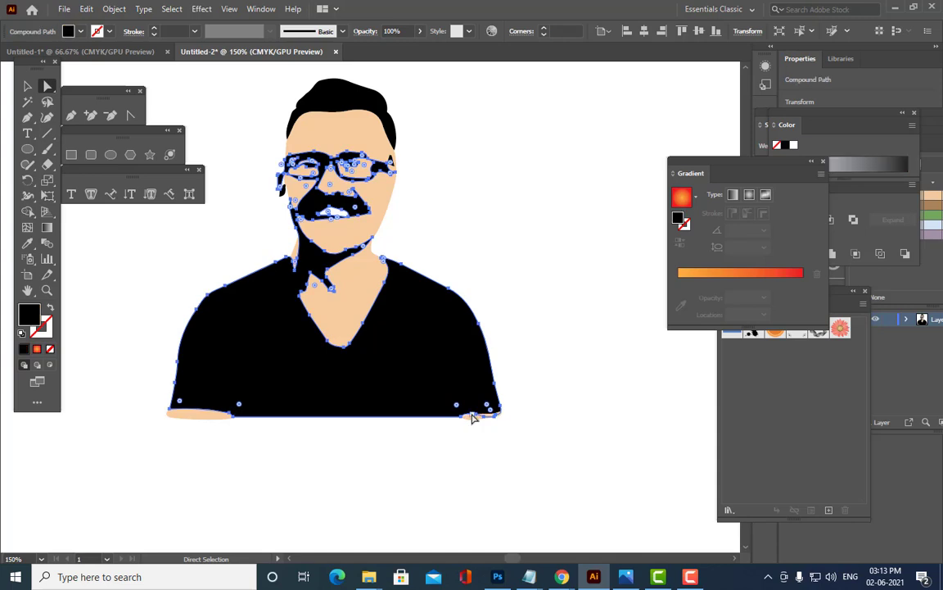
click(475, 419)
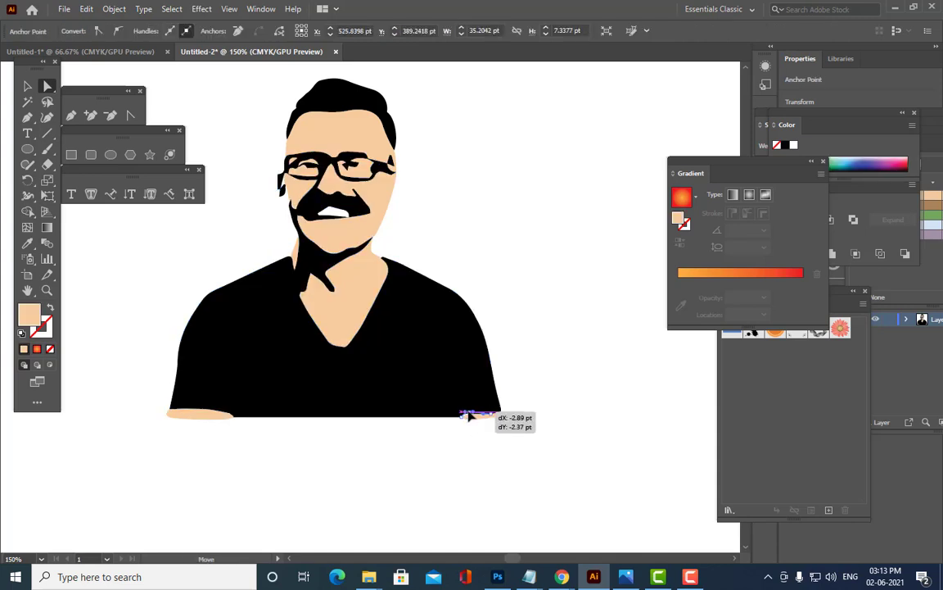
click(591, 370)
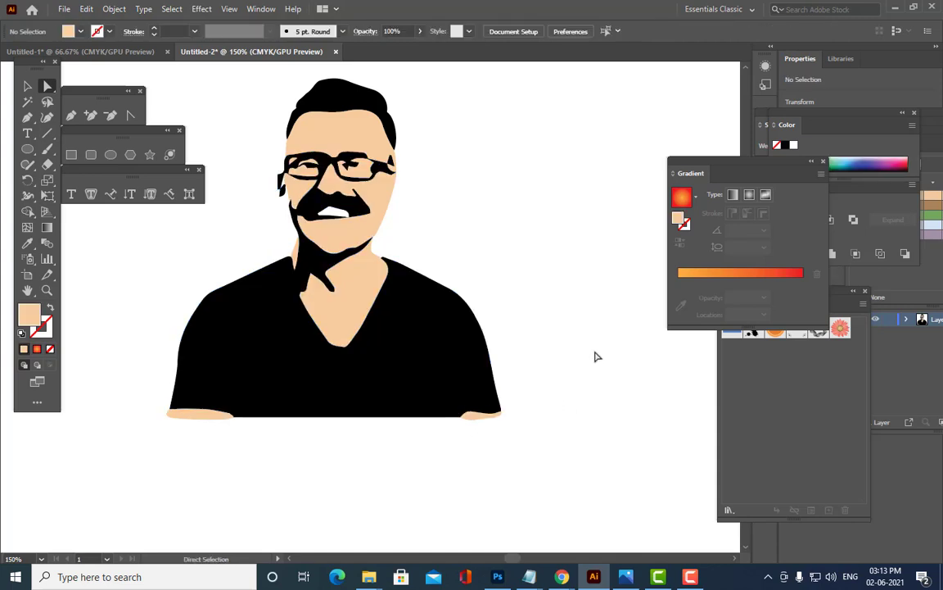
key(ctrl+0)
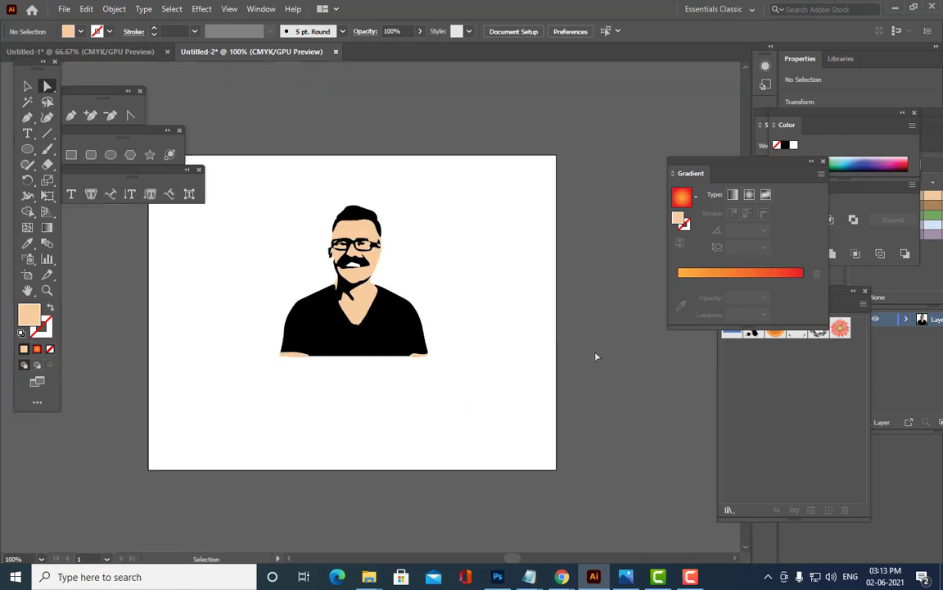
key(ctrl+1)
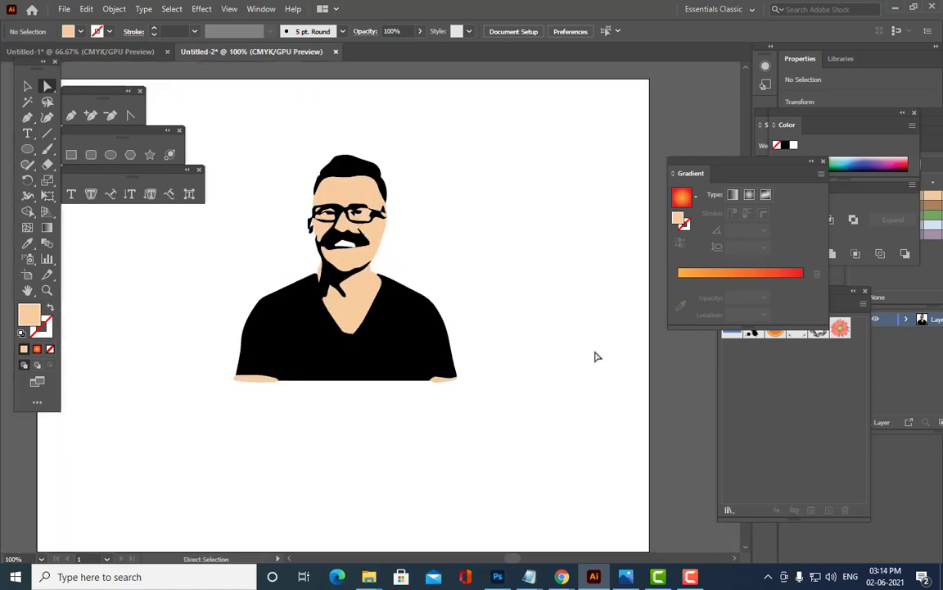
scroll(506, 316, up, 1)
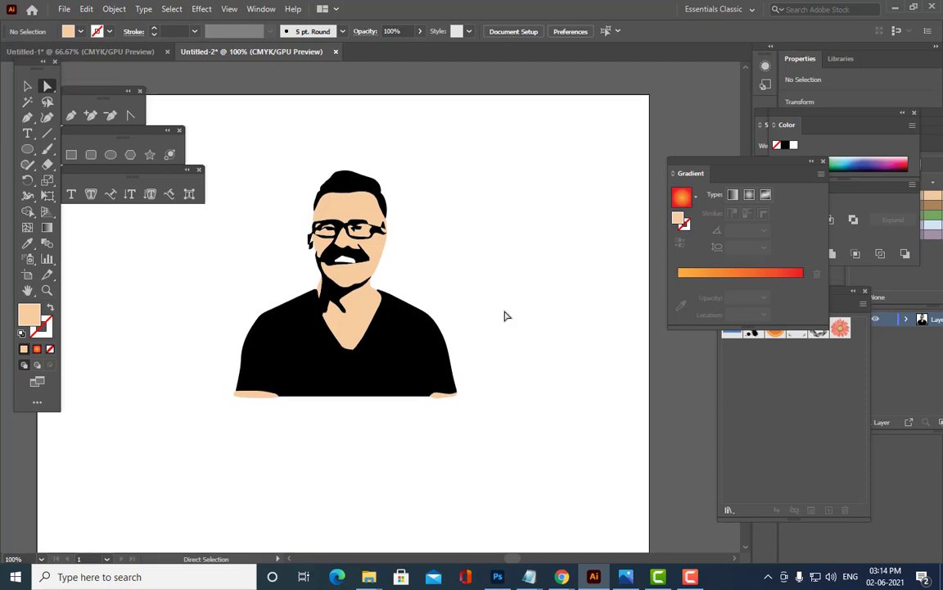
- Delete the stray unfilled path surrounding the top of the man's head
key(v)
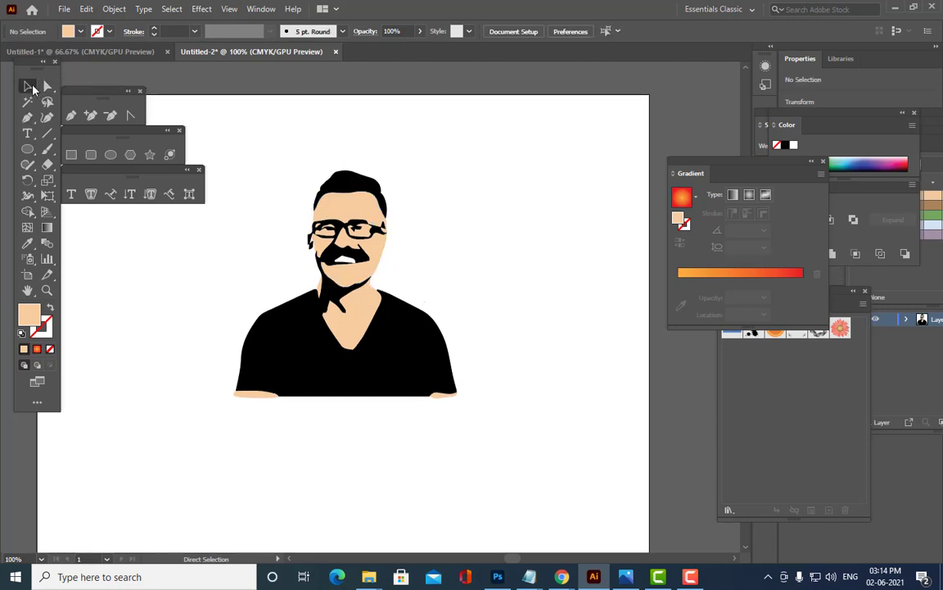
drag(238, 154, 516, 449)
click(518, 284)
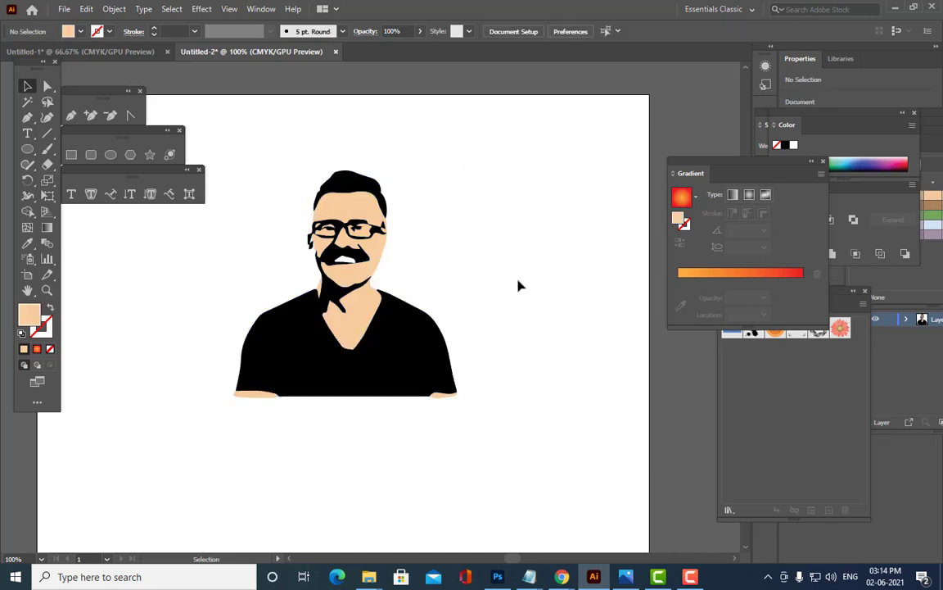
click(441, 167)
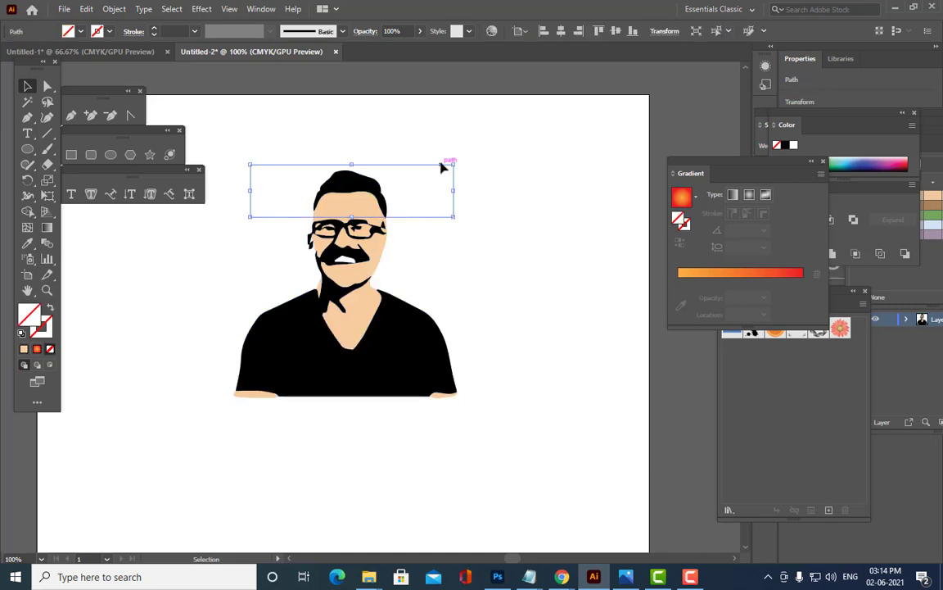
key(Delete)
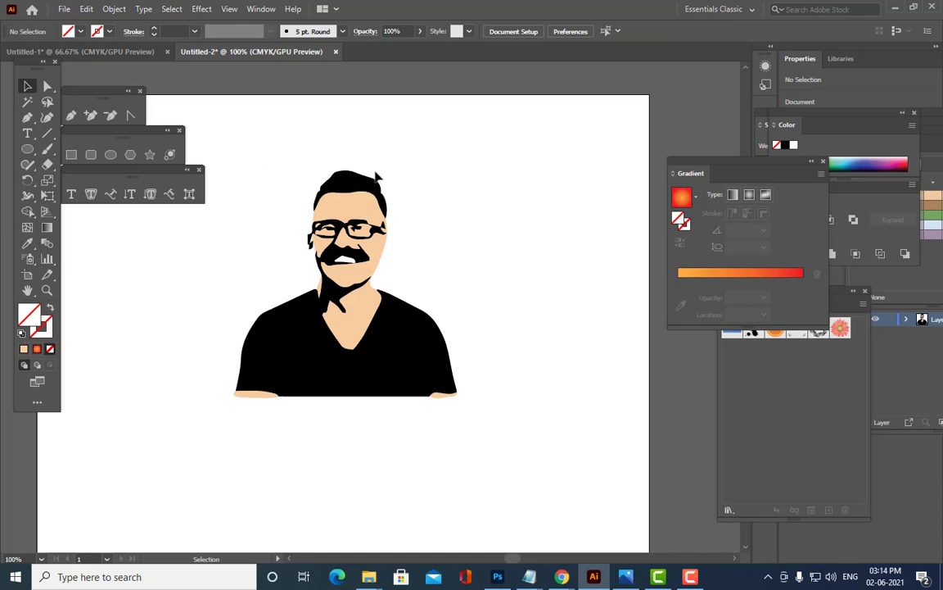
- Group all the portrait artwork, tilt the group counter-clockwise and deselect it
drag(244, 171, 525, 471)
key(a)
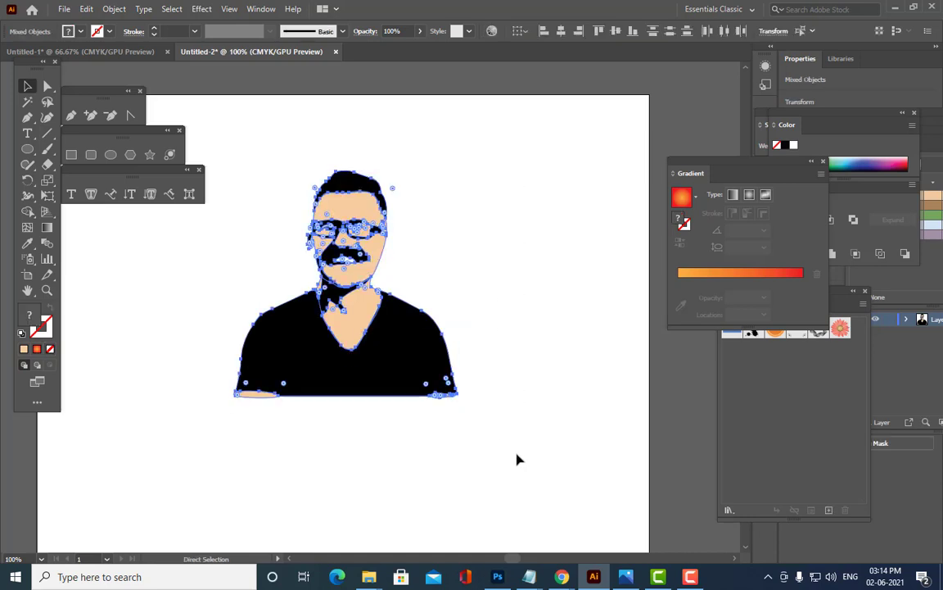
key(ctrl+g)
key(v)
drag(457, 398, 461, 339)
click(494, 381)
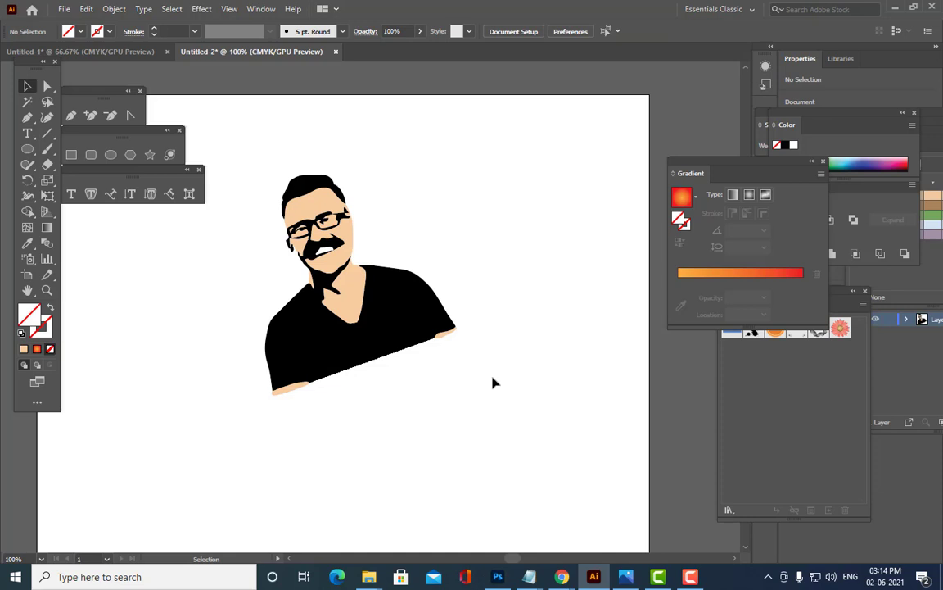
key(ctrl+minus)
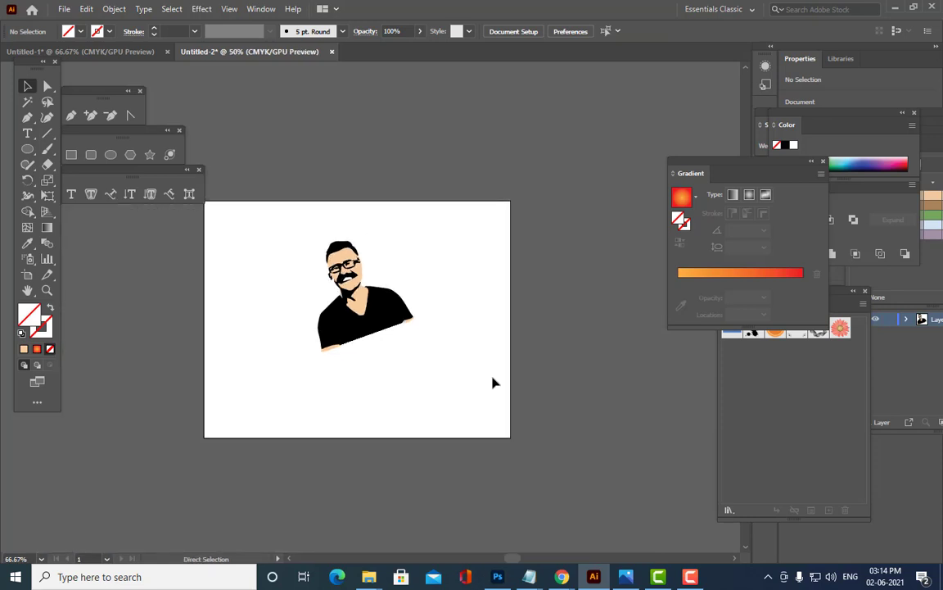
click(381, 326)
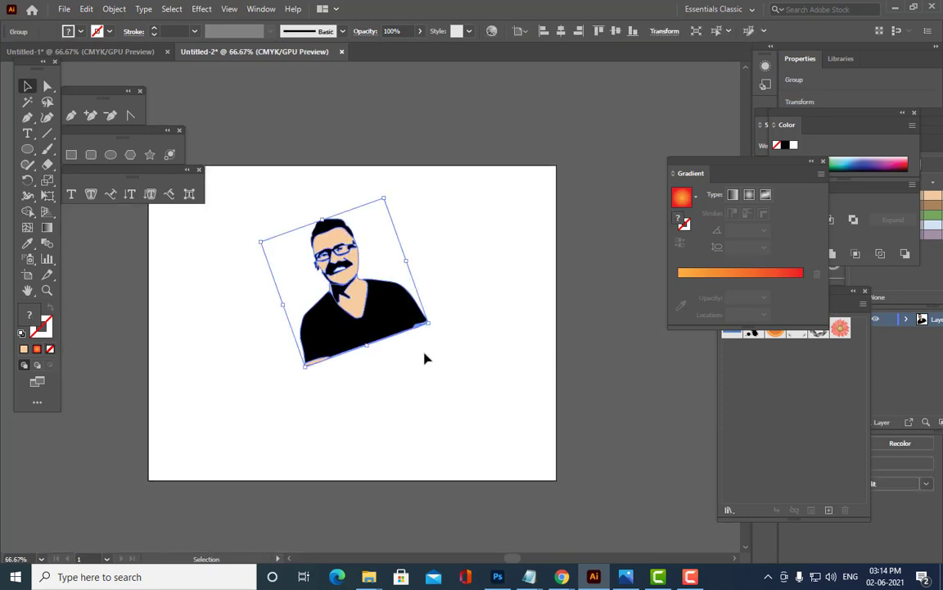
mouse_move(432, 324)
mouse_down()
mouse_move(442, 327)
mouse_move(434, 324)
mouse_up()
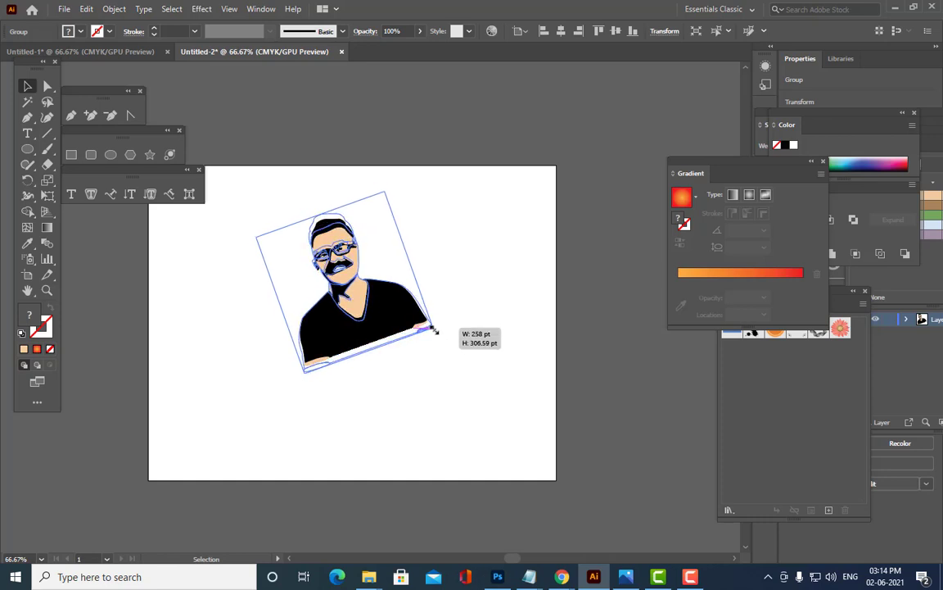
click(451, 365)
click(456, 361)
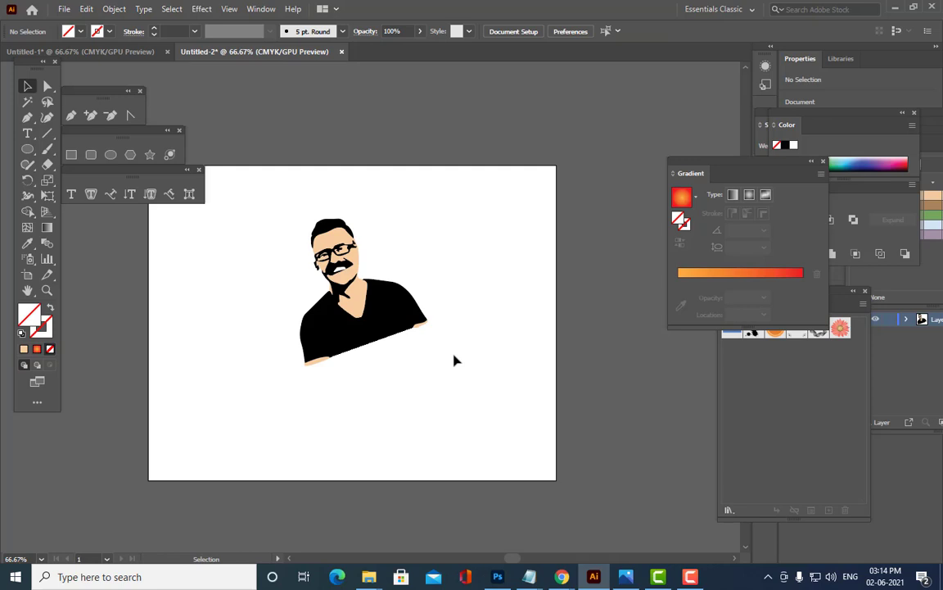
- Draw a circle framing the tilted portrait with the Ellipse tool and shift it slightly to the left
key(ctrl+1)
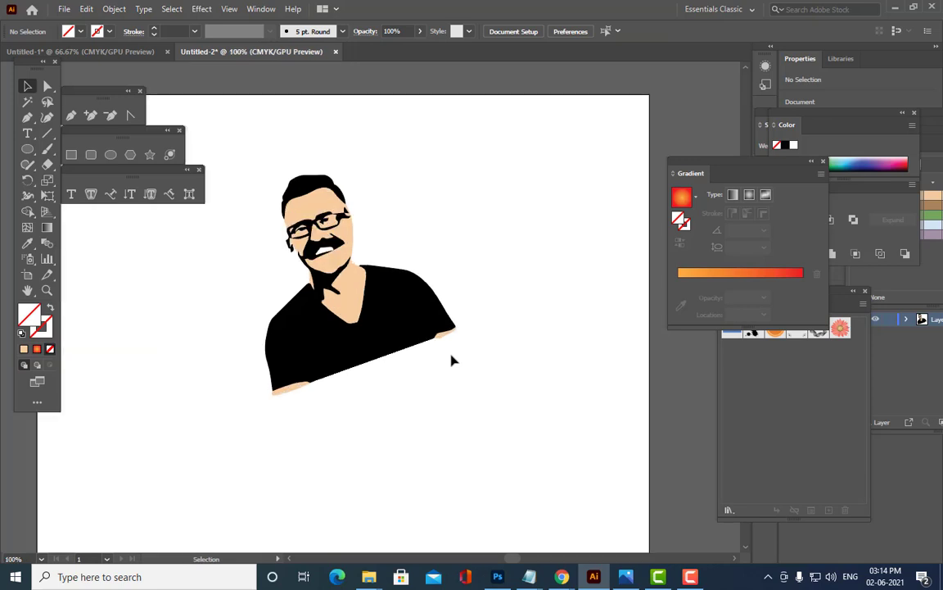
key(h)
drag(402, 391, 466, 391)
drag(737, 162, 794, 161)
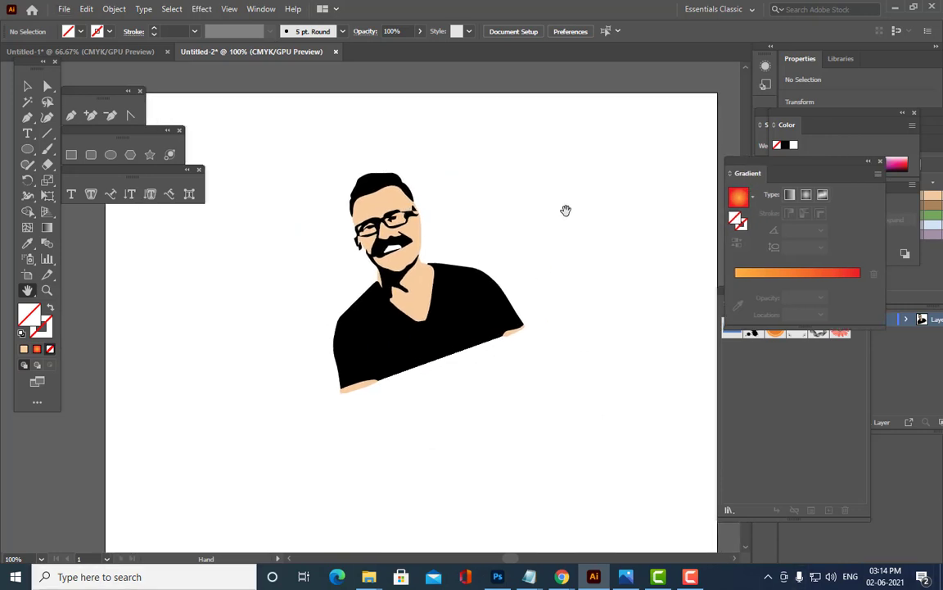
click(110, 156)
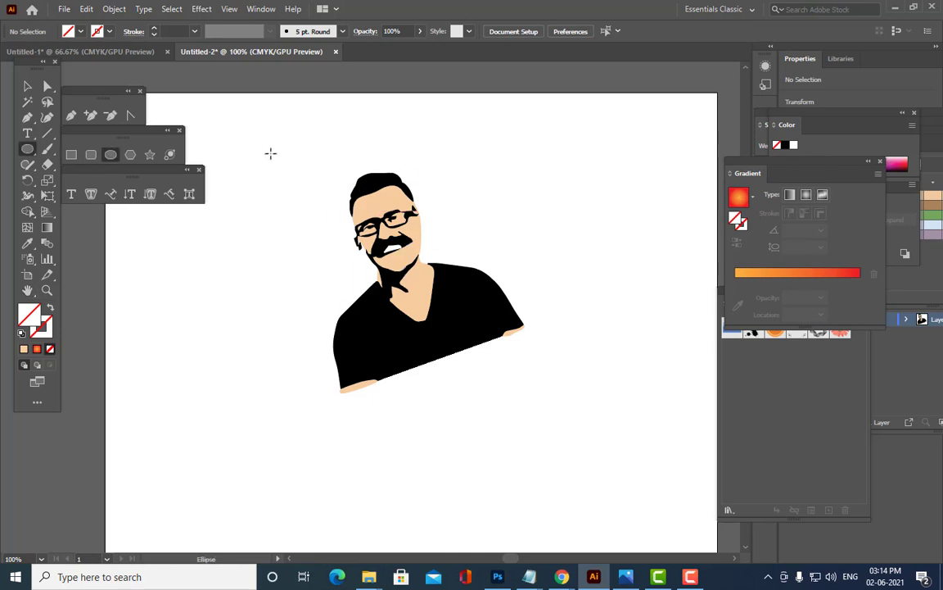
drag(270, 153, 385, 237)
drag(288, 150, 554, 412)
key(v)
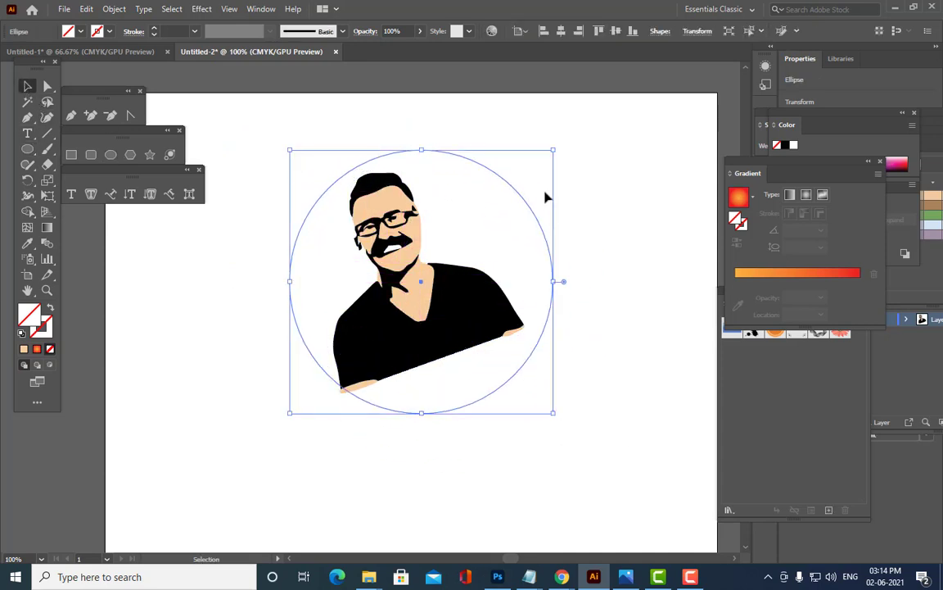
drag(516, 196, 510, 195)
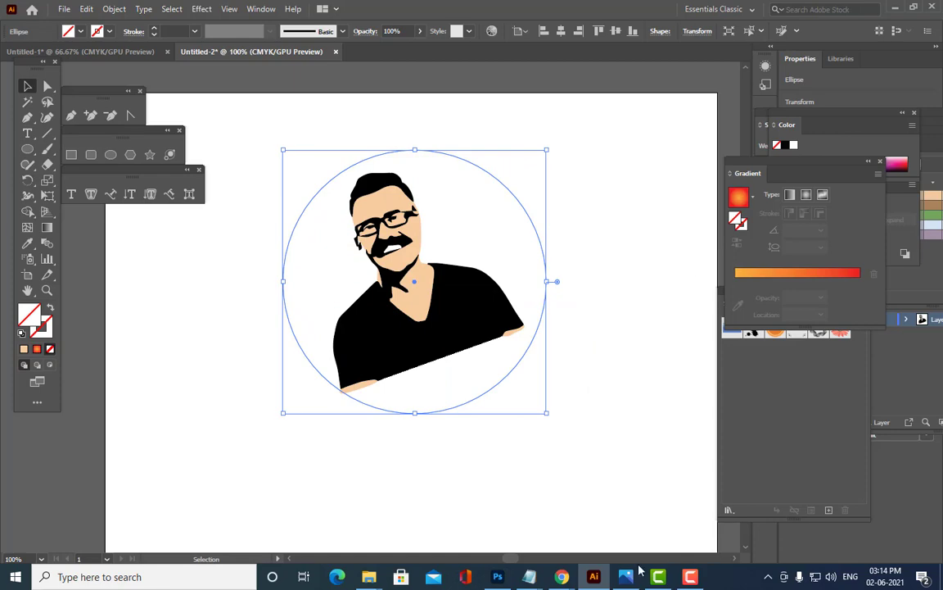
- Check the KFC logo reference in Chrome, return to Illustrator, then nudge the circle slightly left and down and deselect it
mouse_move(562, 576)
click(467, 485)
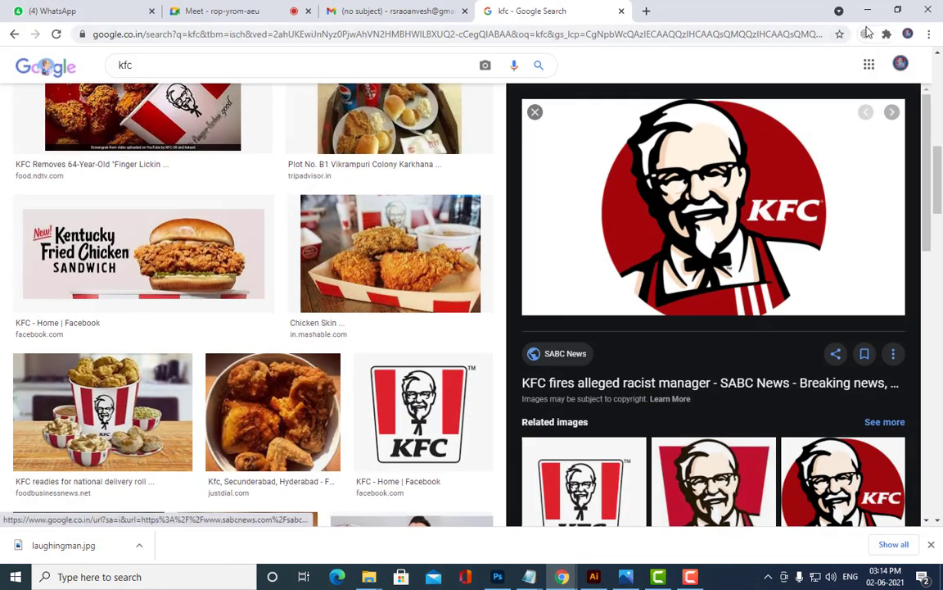
click(869, 9)
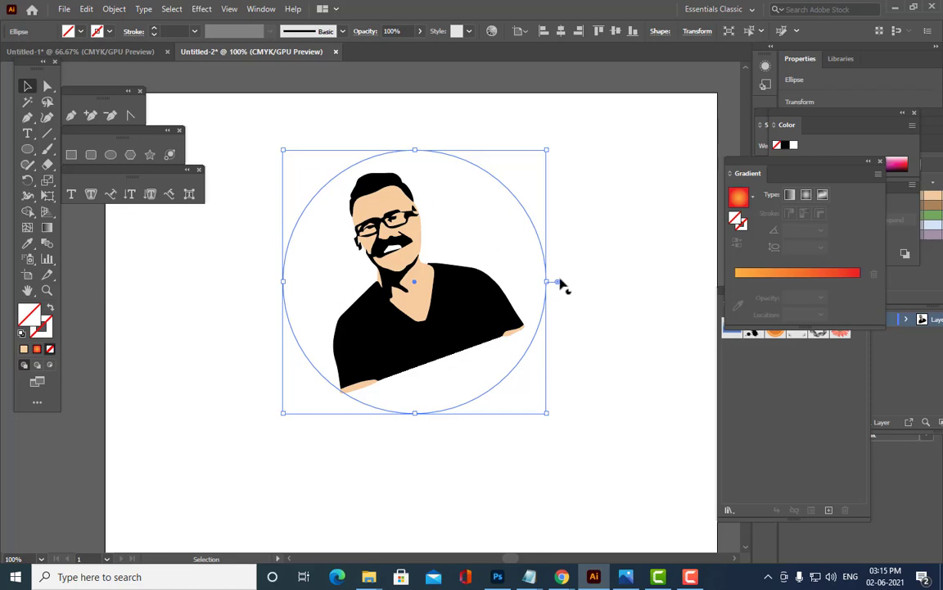
key(Left)
key(Left)
key(Left)
key(Left)
key(Left)
key(Down)
key(Down)
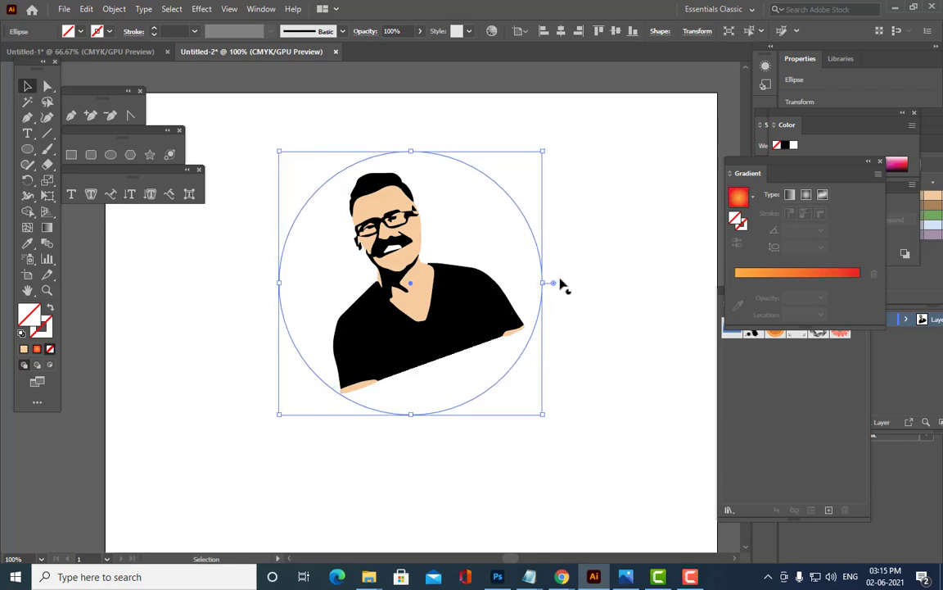
key(Down)
key(Down)
key(Down)
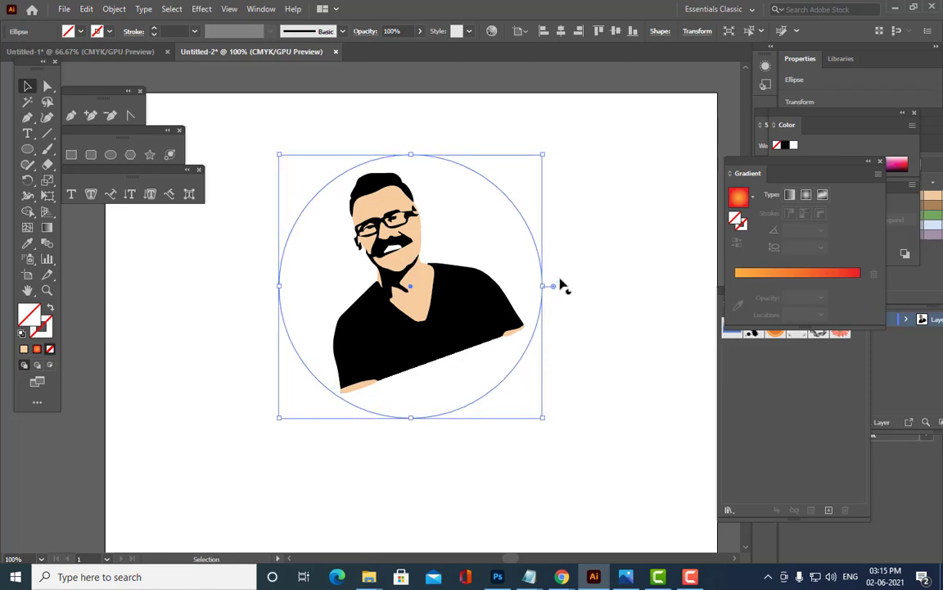
click(626, 213)
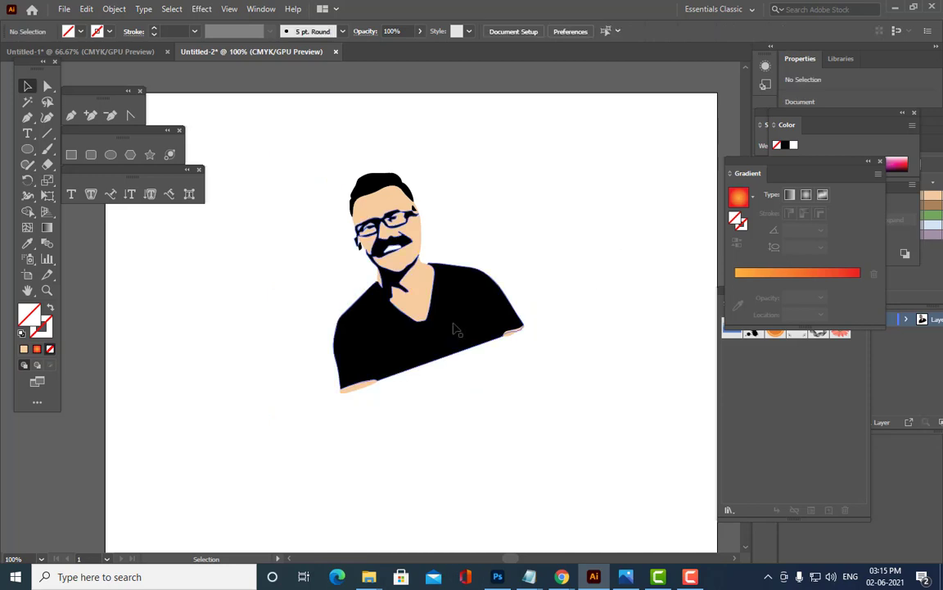
- Ungroup the tilted portrait artwork and clear the selection
click(455, 327)
right_click(455, 328)
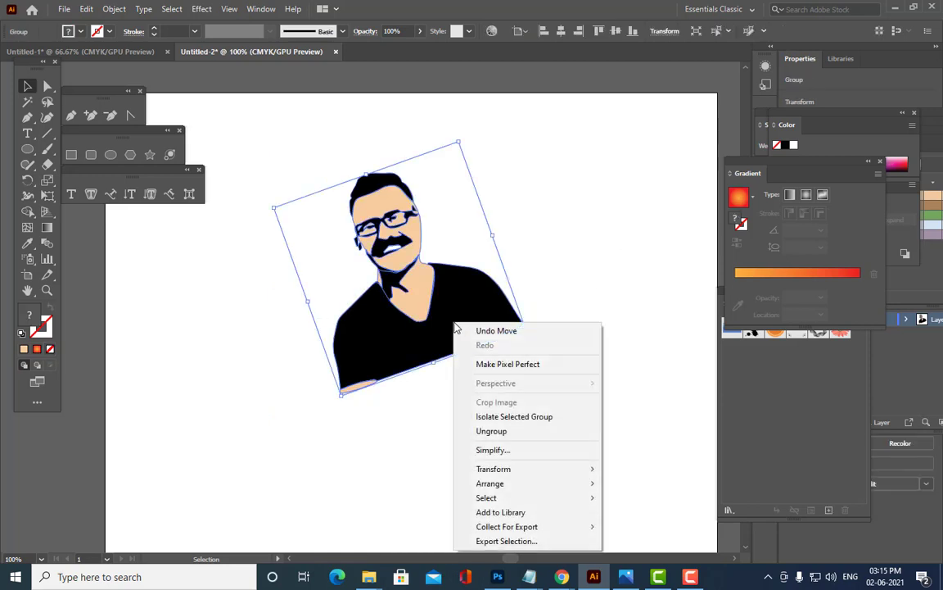
click(485, 431)
click(601, 391)
- Recolour the black compound path of the sweater and facial features with a medium-dark green from the Color Picker
click(489, 313)
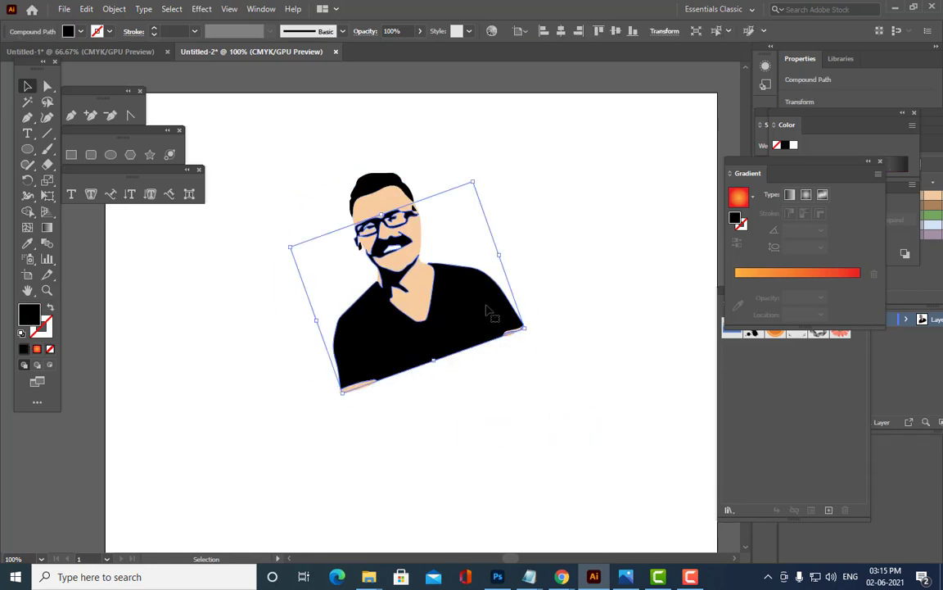
double_click(29, 321)
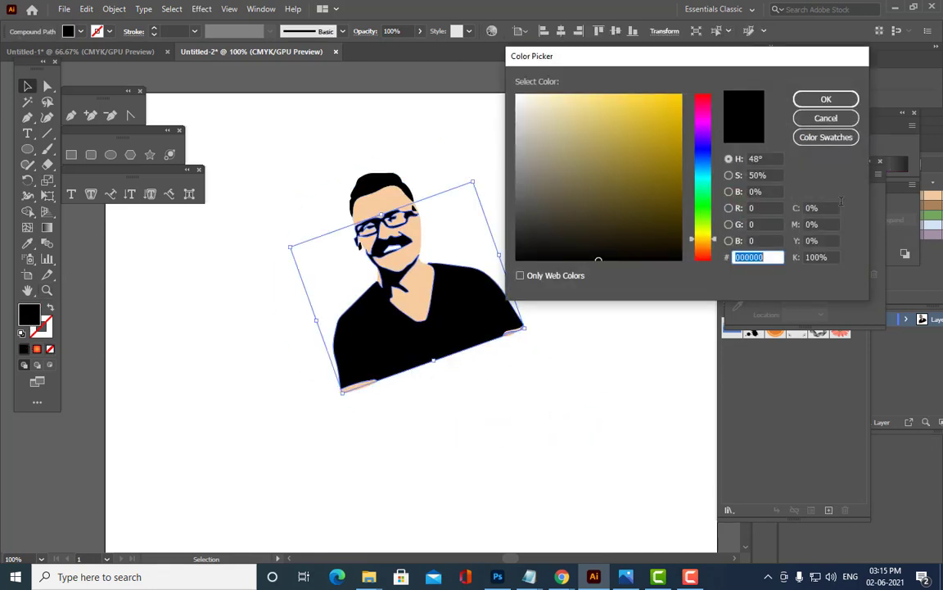
click(706, 213)
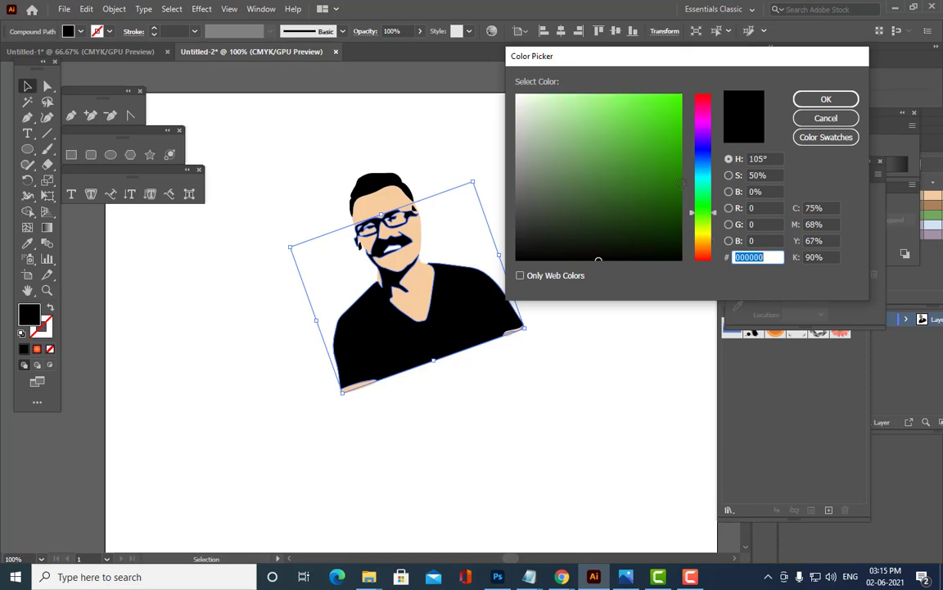
click(679, 184)
click(811, 100)
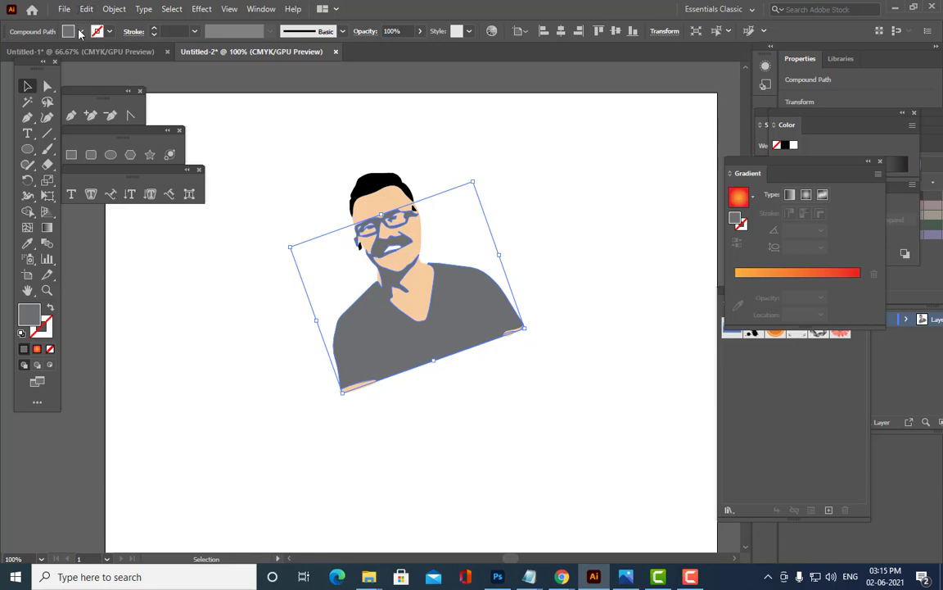
click(79, 32)
click(572, 148)
click(620, 264)
- Release the compound path of the sweater and facial features into separate paths
right_click(474, 311)
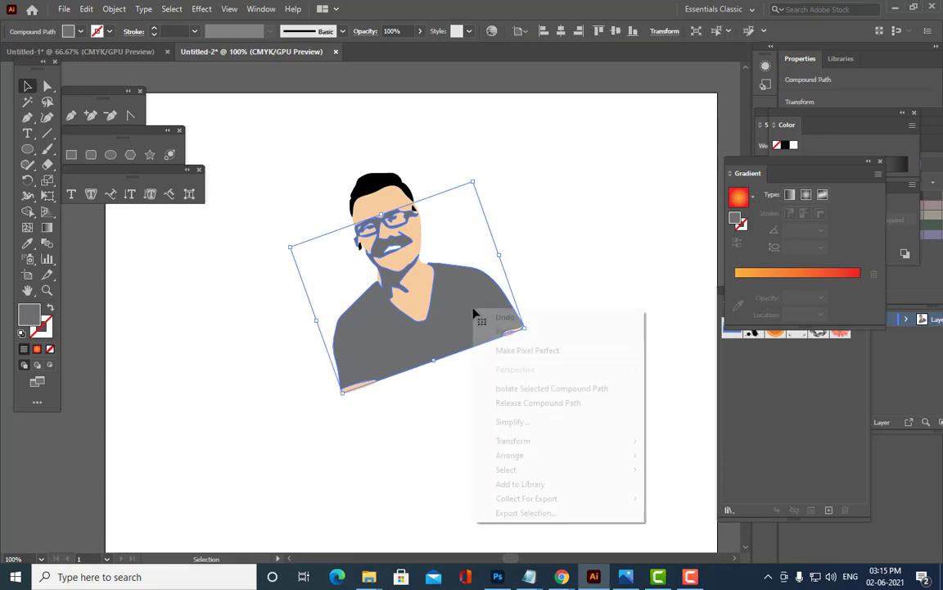
click(533, 403)
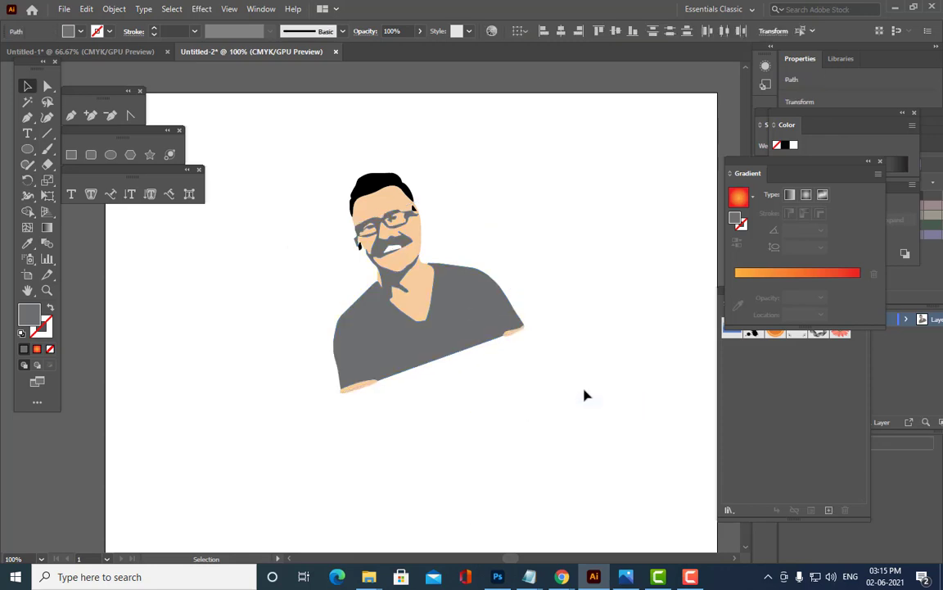
right_click(470, 326)
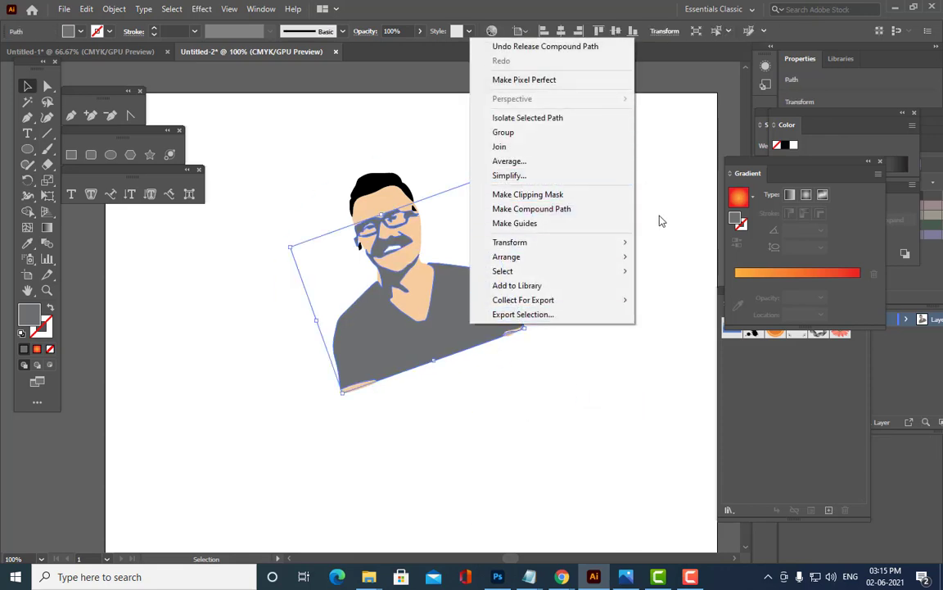
- Undo the grey fill and the compound path release on the face-and-shirt shape
click(668, 213)
click(466, 317)
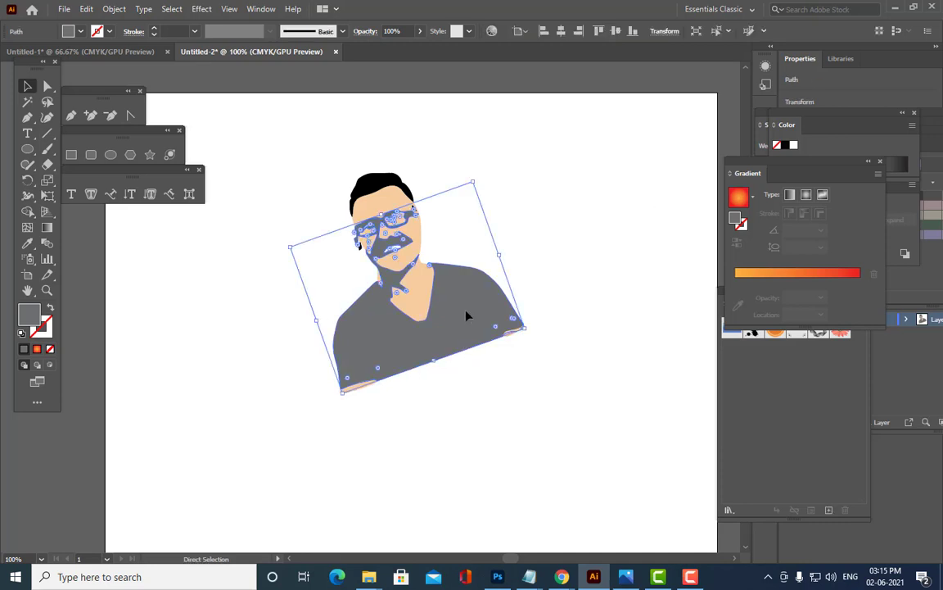
key(a)
key(v)
right_click(467, 316)
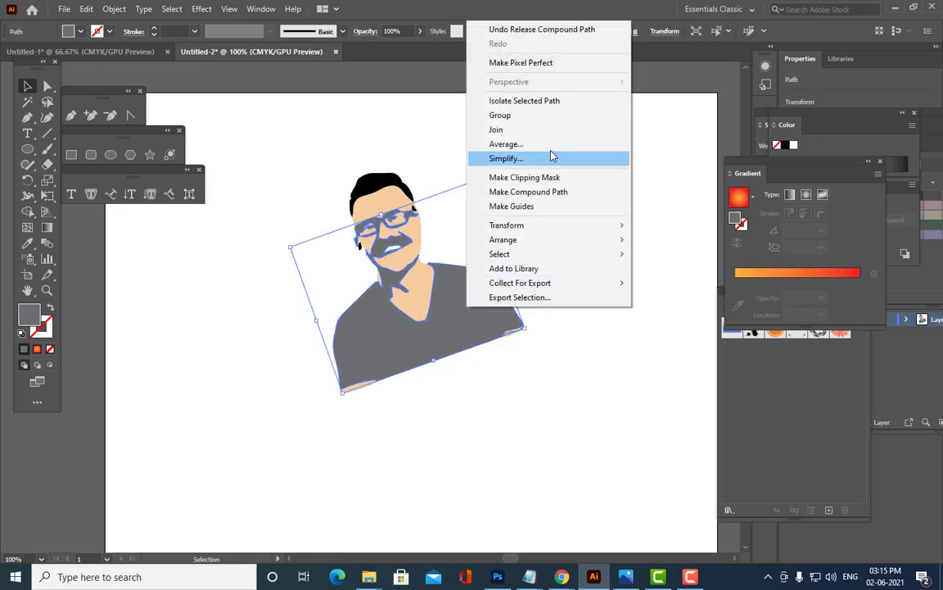
click(311, 133)
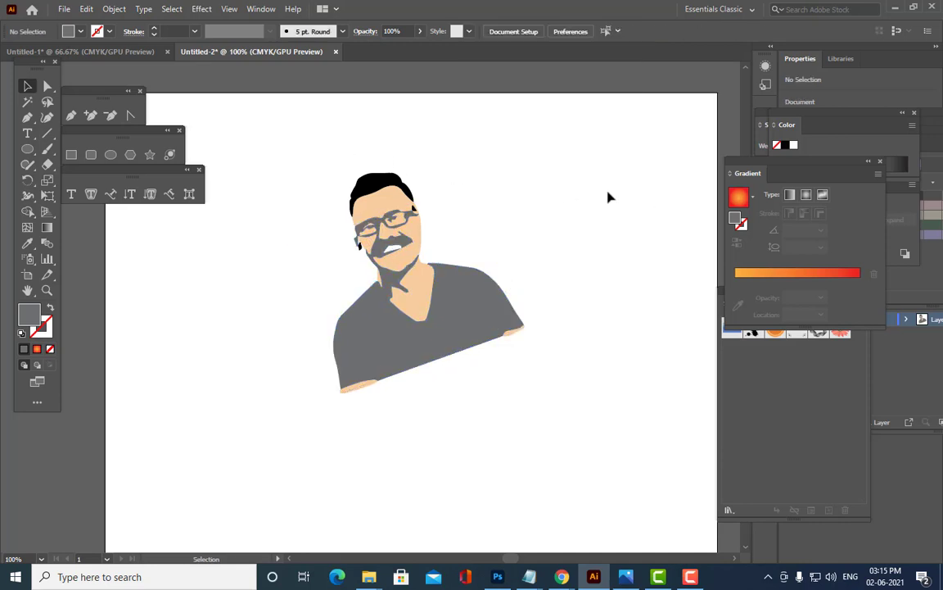
key(ctrl+a)
click(568, 218)
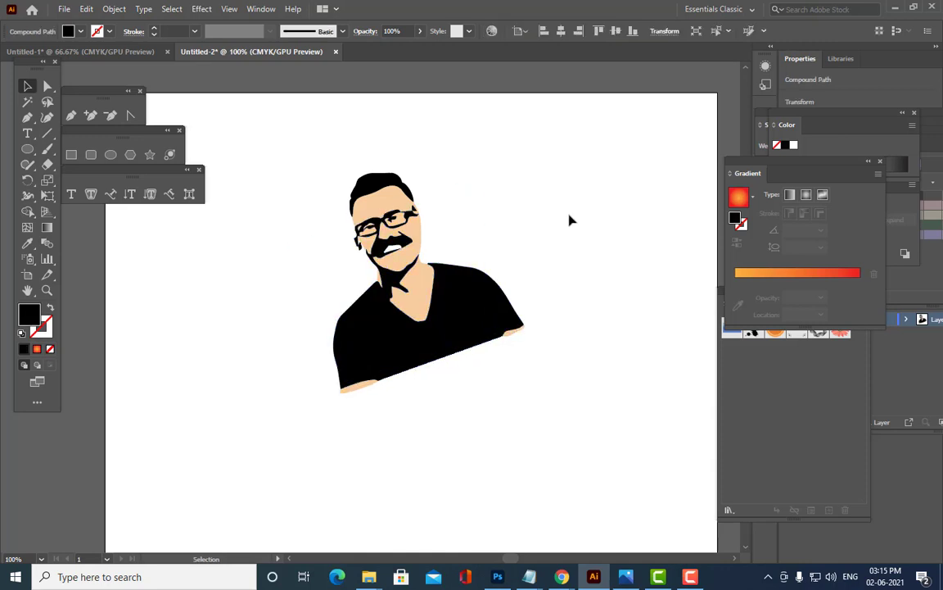
- Release the compound path of the black face-and-shirt shape
click(484, 312)
right_click(490, 308)
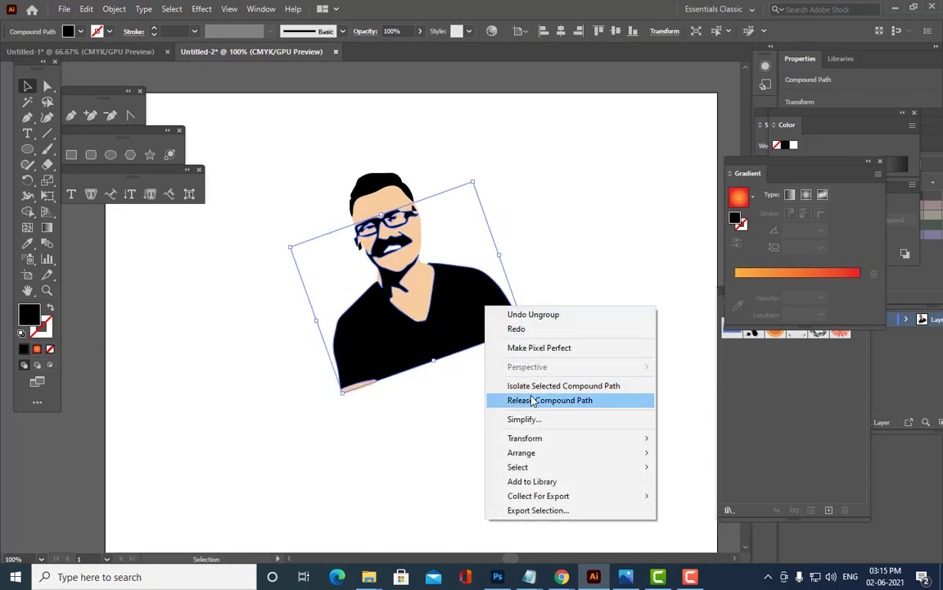
click(514, 362)
click(493, 349)
click(468, 326)
right_click(468, 326)
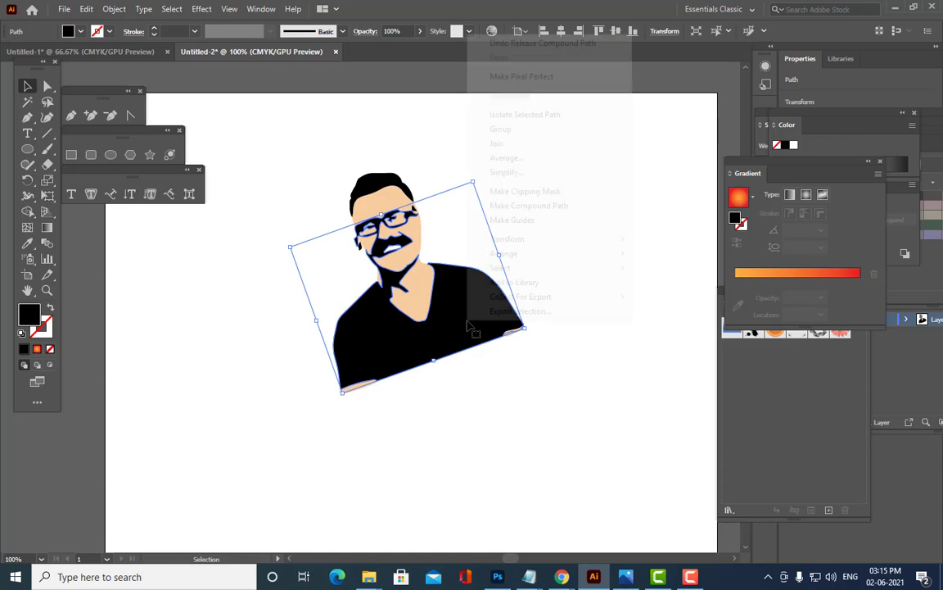
click(405, 128)
- Try to move the released black path below the portrait, and undo both the move and the compound path release
click(471, 310)
drag(471, 311, 506, 422)
key(ctrl+z)
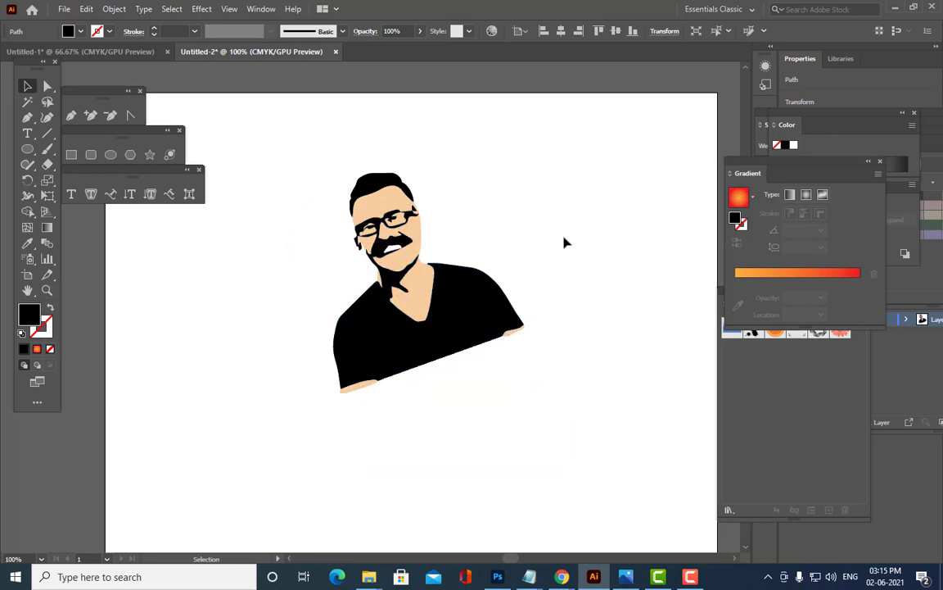
right_click(481, 311)
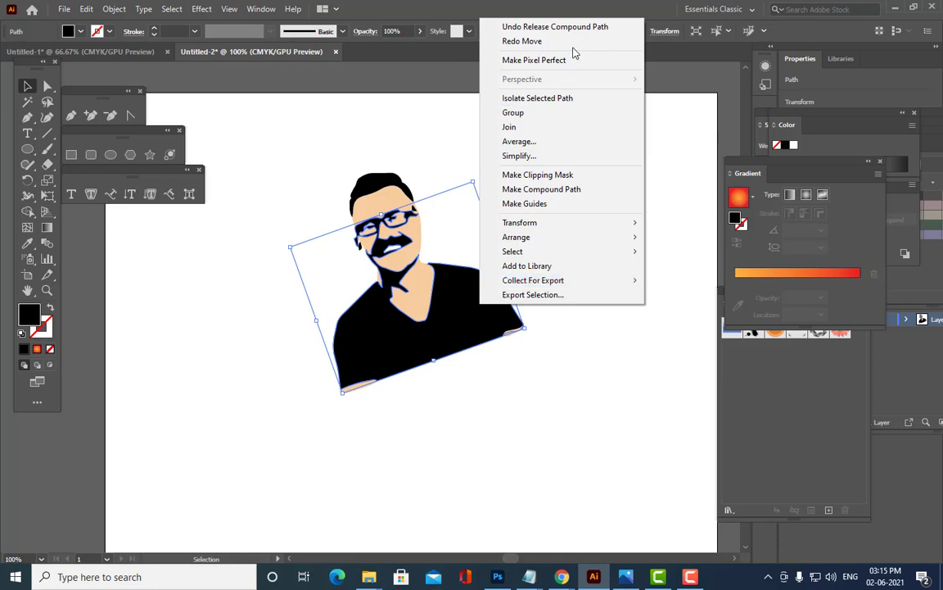
click(519, 27)
- Release the compound path of the black shape that joins the glasses, moustache, neck shadow and shirt
click(512, 288)
click(501, 295)
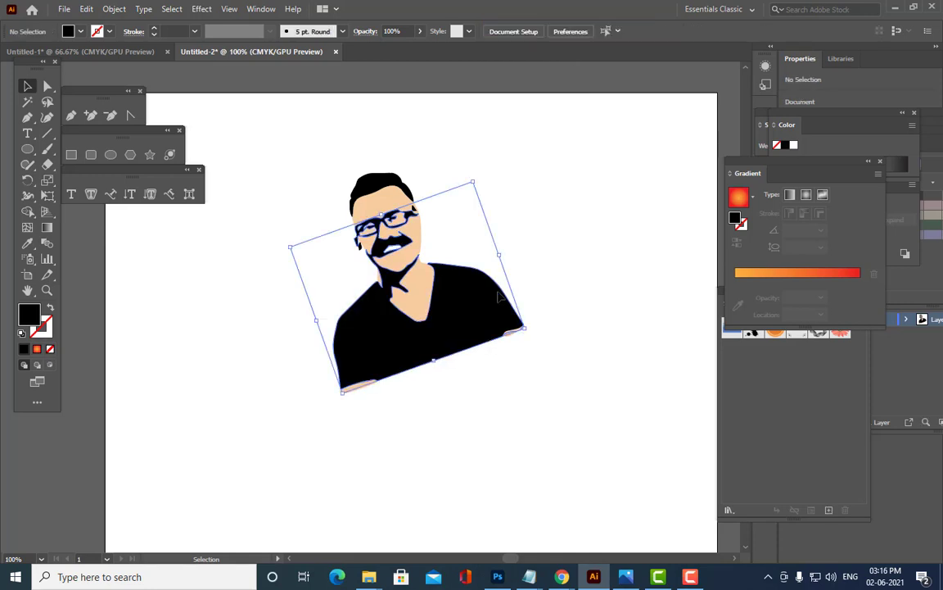
right_click(499, 297)
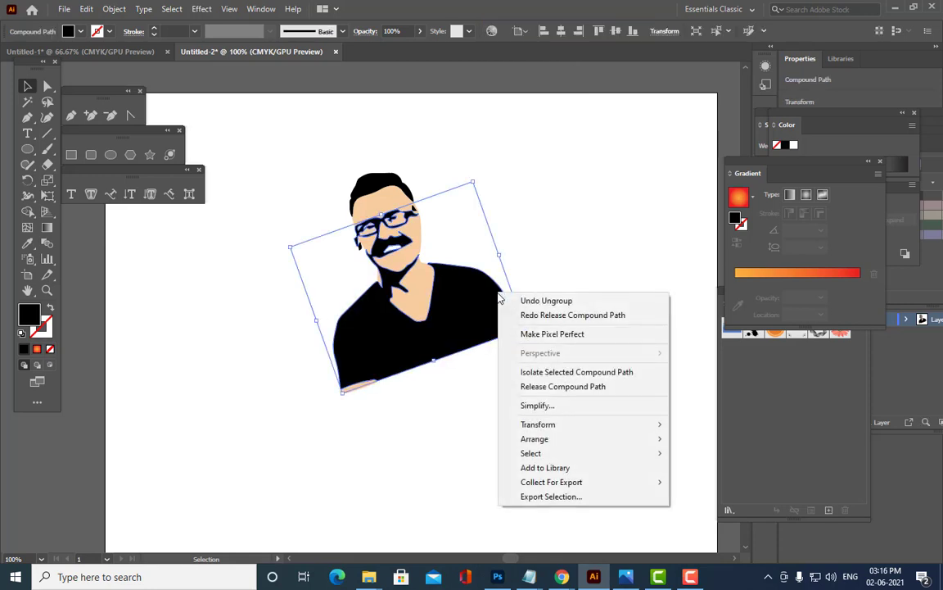
click(562, 386)
click(486, 344)
click(486, 344)
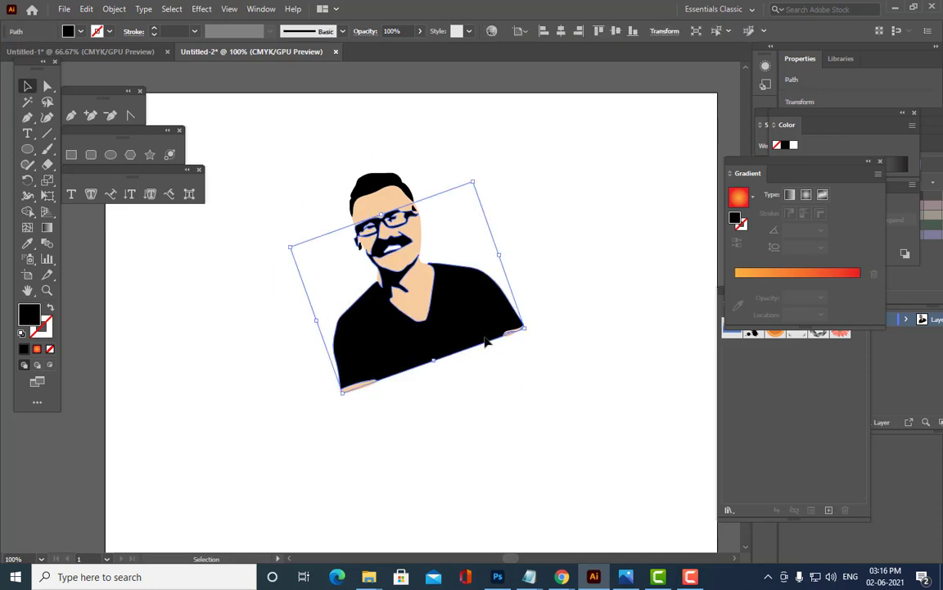
- Try the orange-to-red radial gradient fill on the black face-and-shirt path, and undo it
click(753, 288)
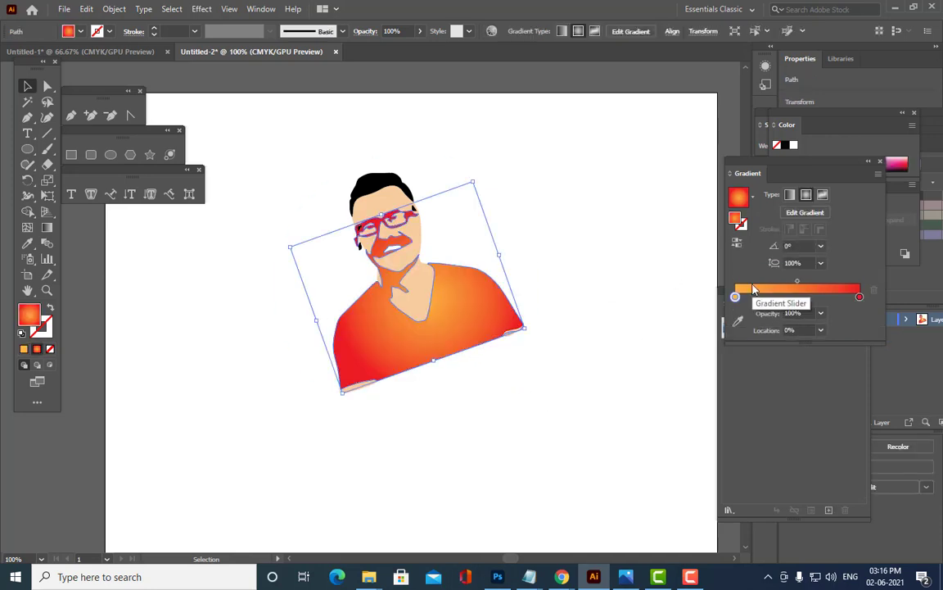
key(ctrl+z)
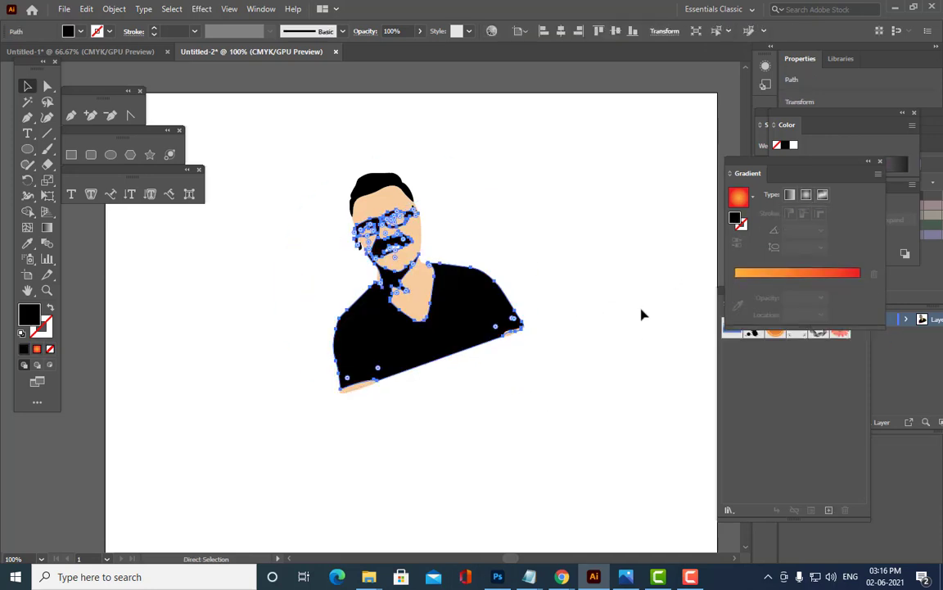
click(641, 316)
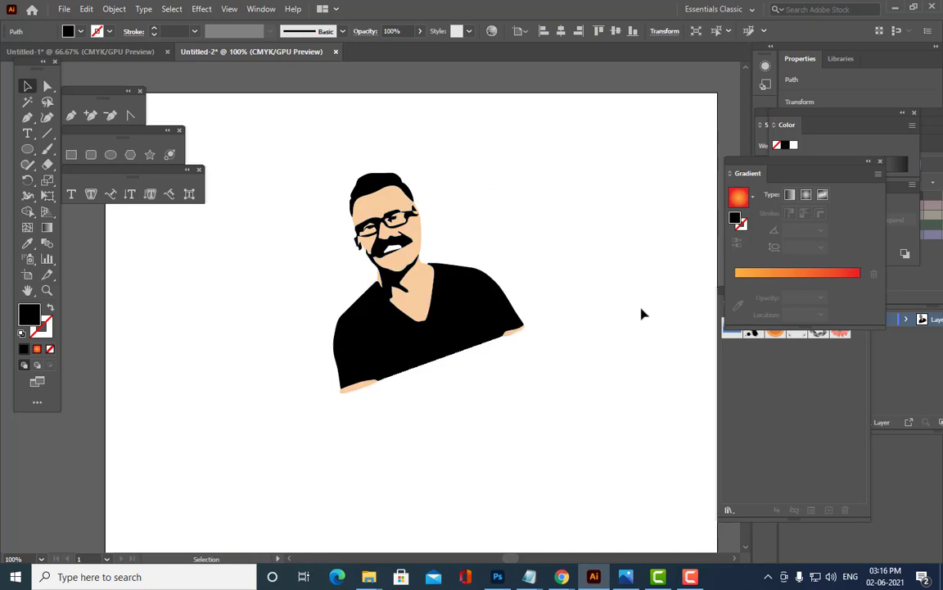
- Examine the outline of the black path at 200% zoom, especially where the neck shadow meets the shirt
click(497, 317)
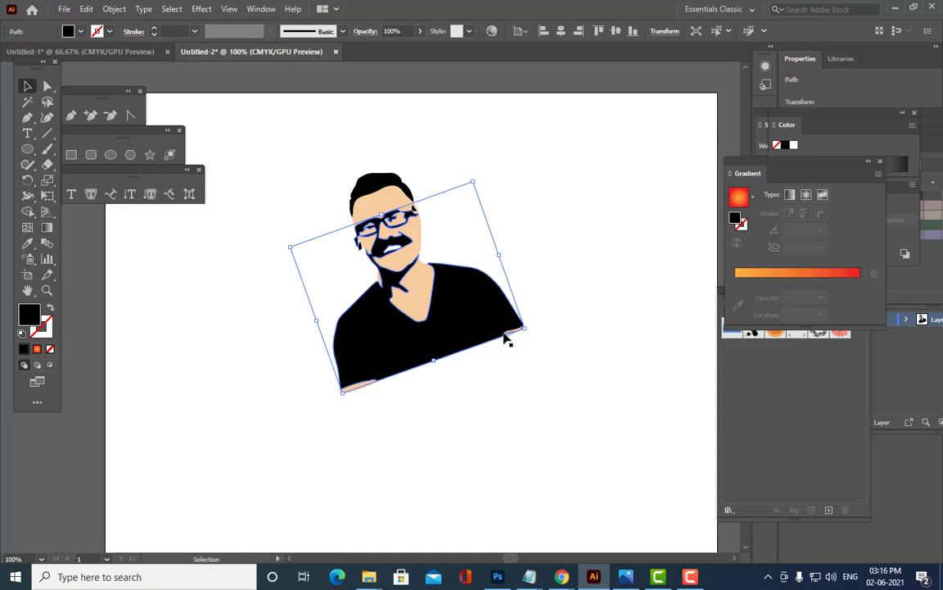
click(517, 430)
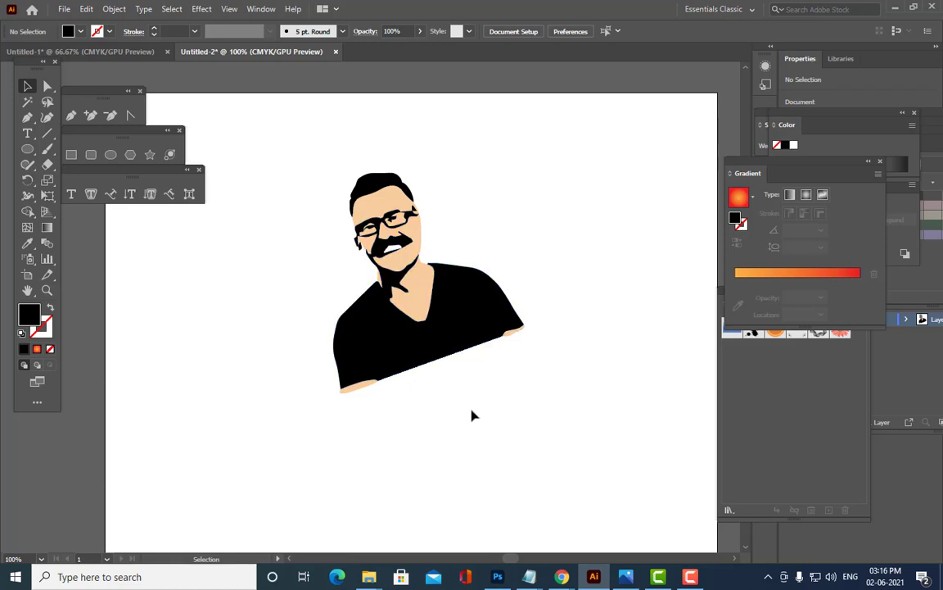
click(390, 356)
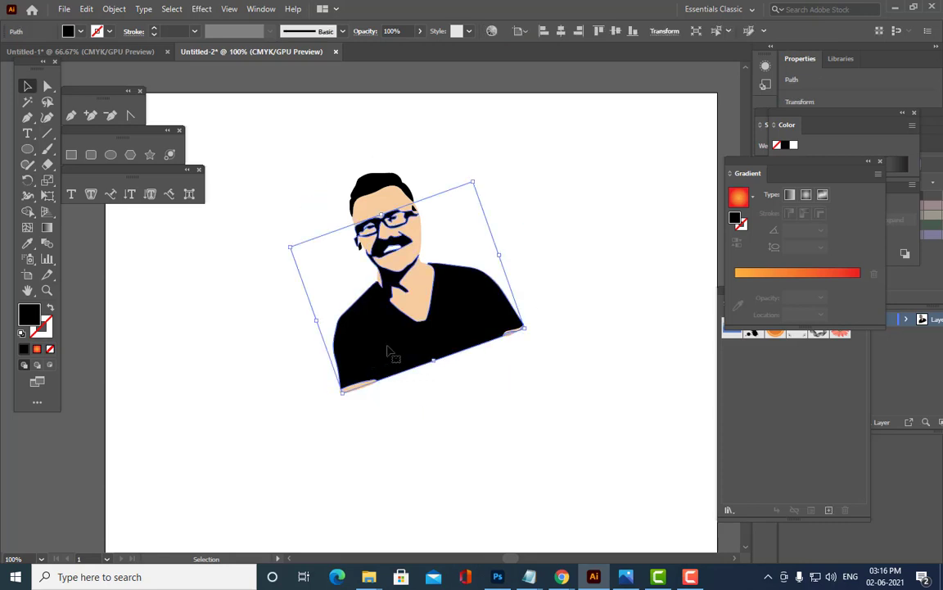
click(616, 227)
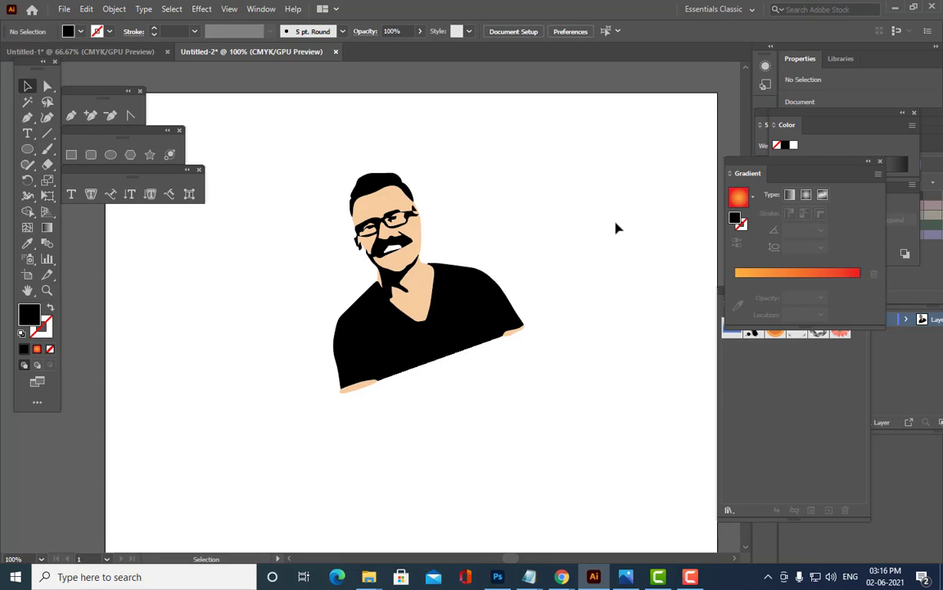
key(ctrl+=)
key(ctrl+=)
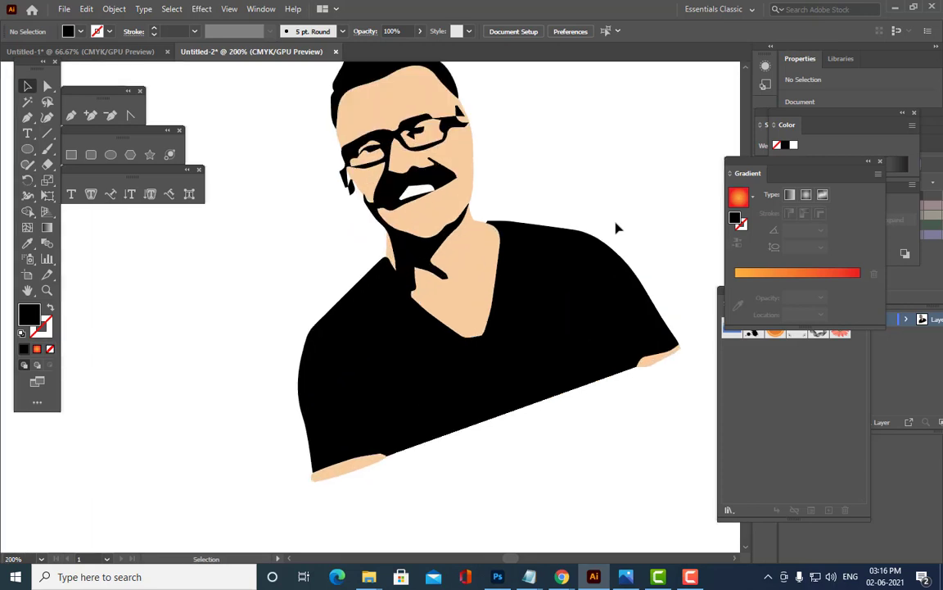
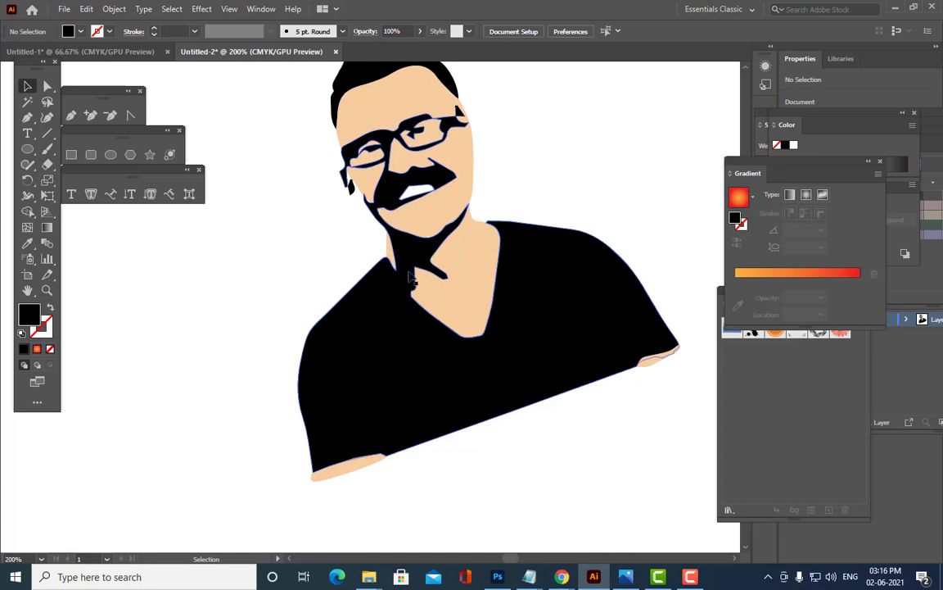
click(412, 283)
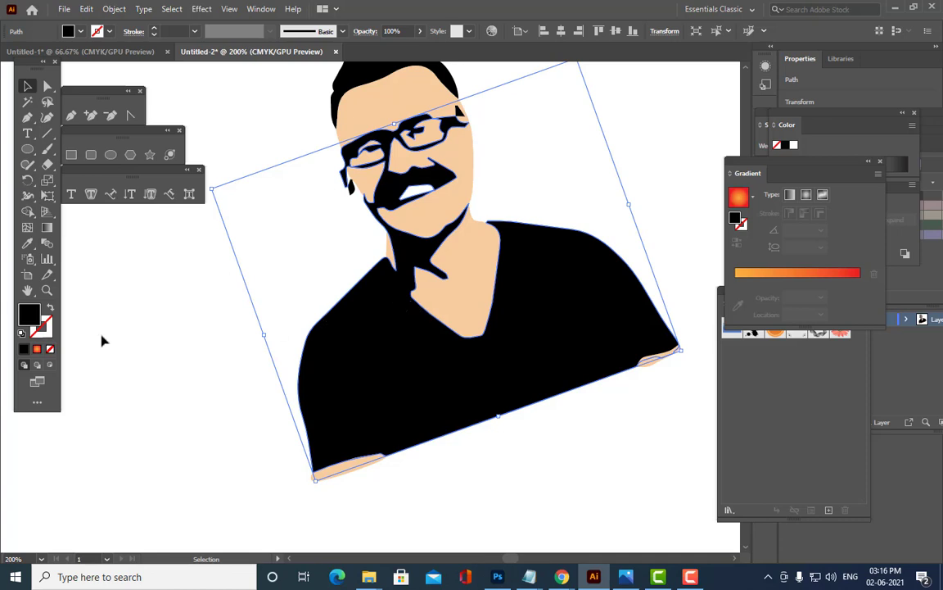
click(182, 329)
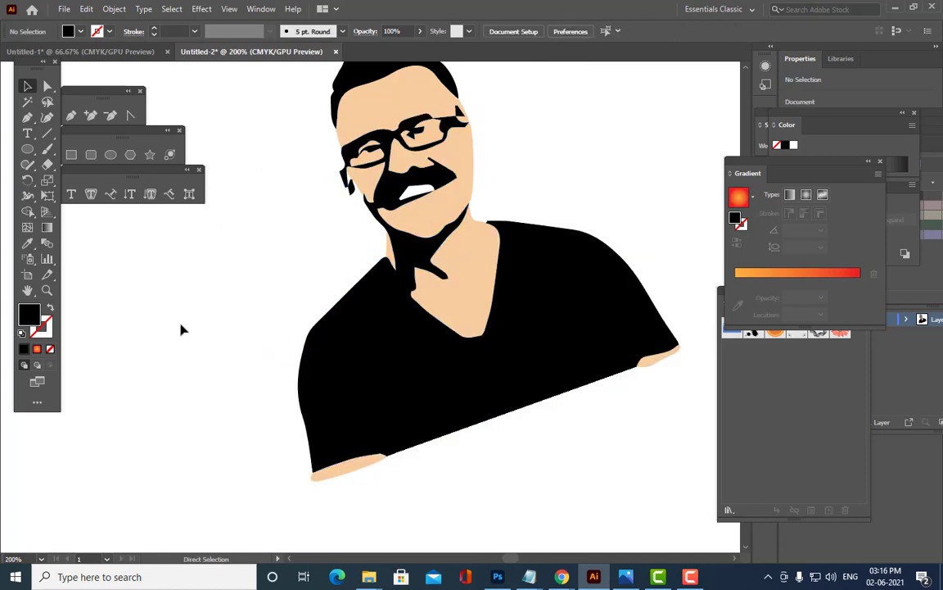
key(ctrl+1)
click(409, 338)
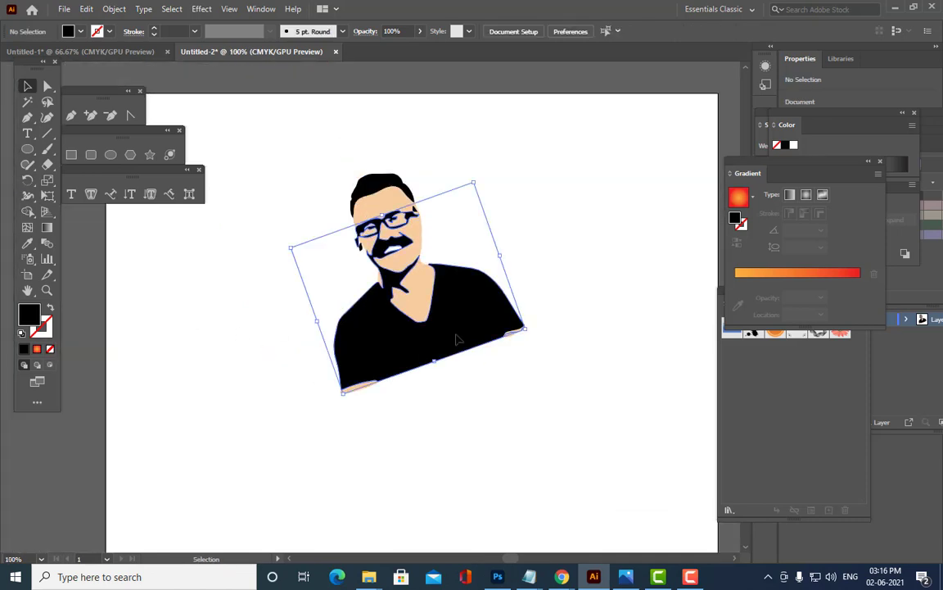
click(535, 356)
- Fill the invisible circle around the portrait with the orange-to-red radial gradient
click(31, 151)
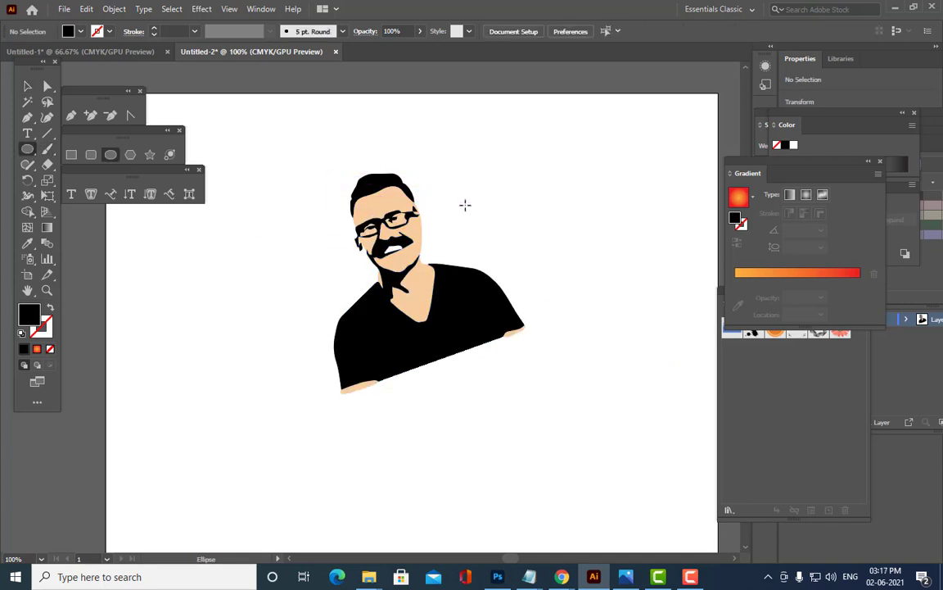
click(27, 85)
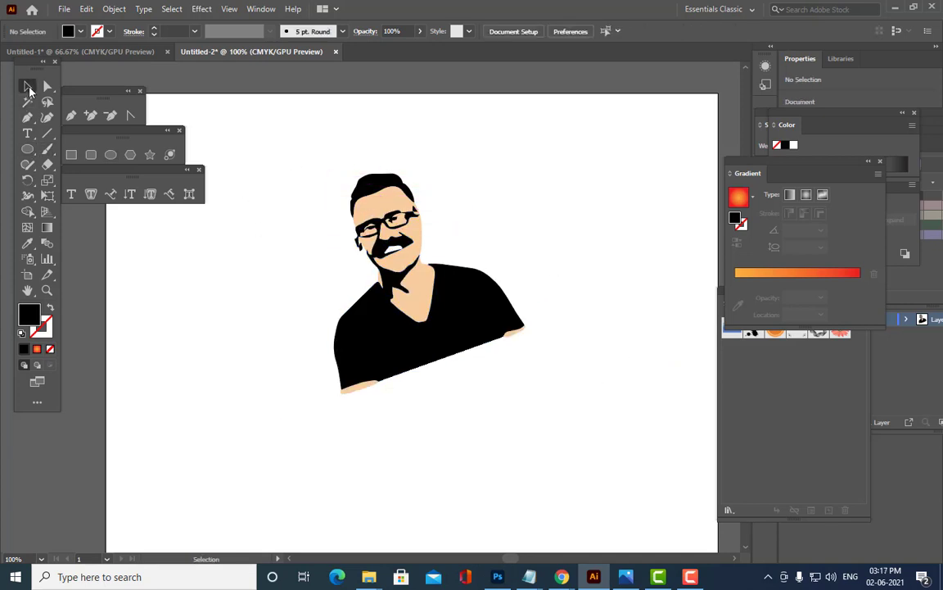
click(491, 188)
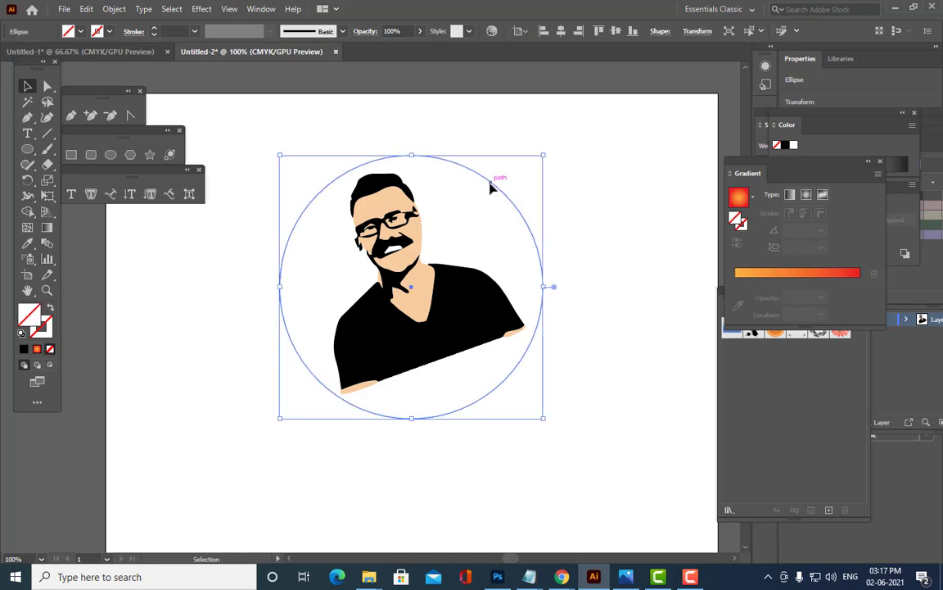
click(801, 275)
click(573, 147)
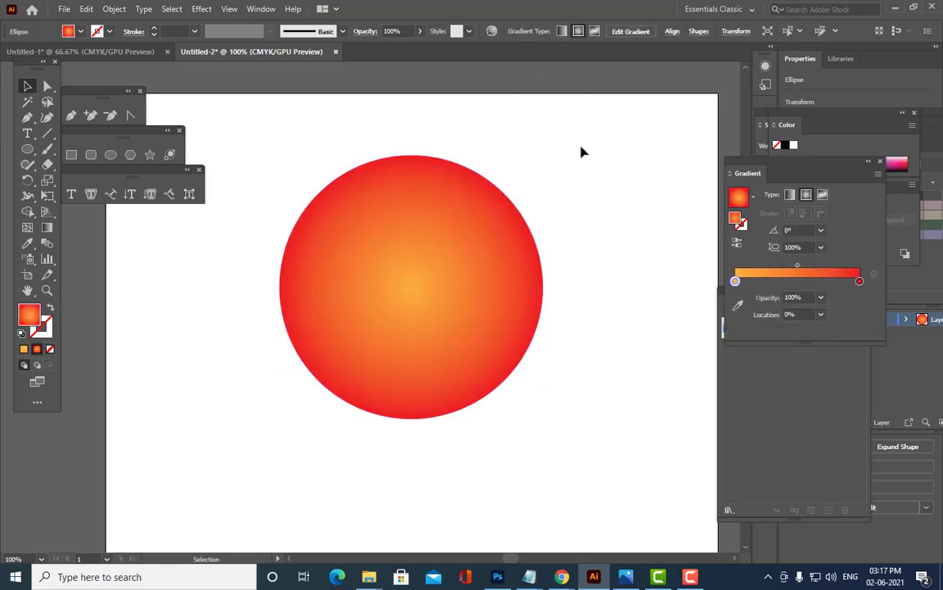
click(430, 220)
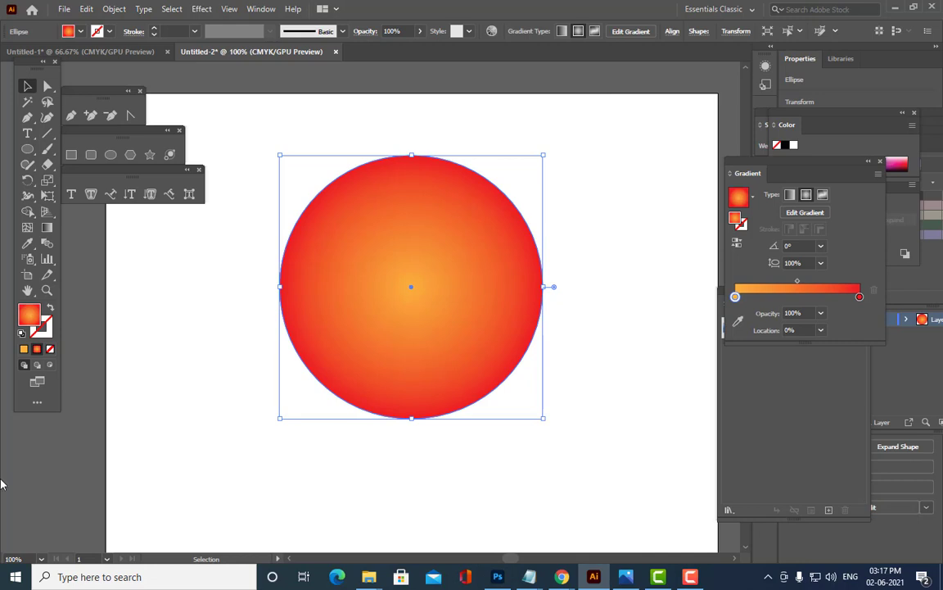
- Recolour the circle's radial gradient to dark green at the edge and lighter green at the centre
double_click(859, 297)
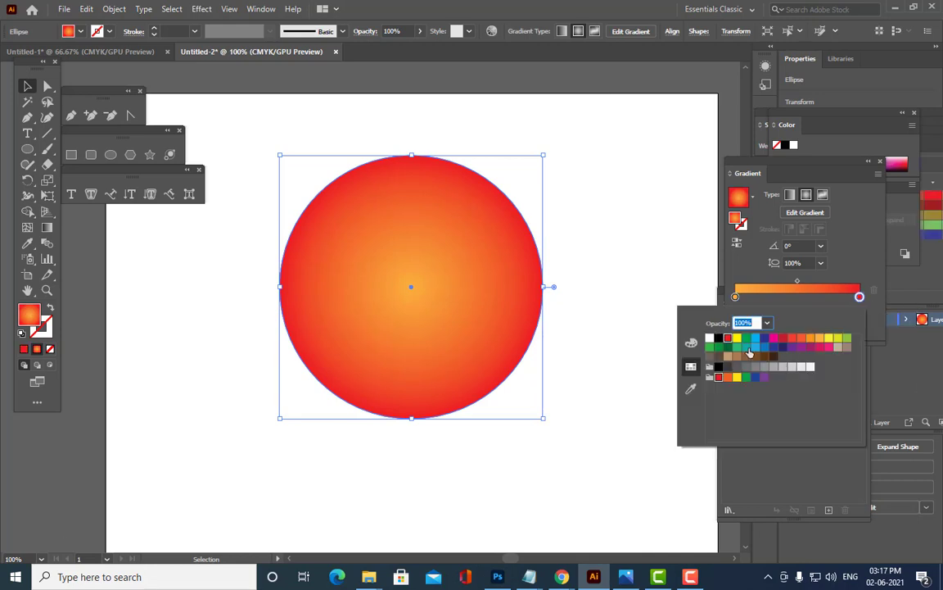
click(729, 348)
click(734, 297)
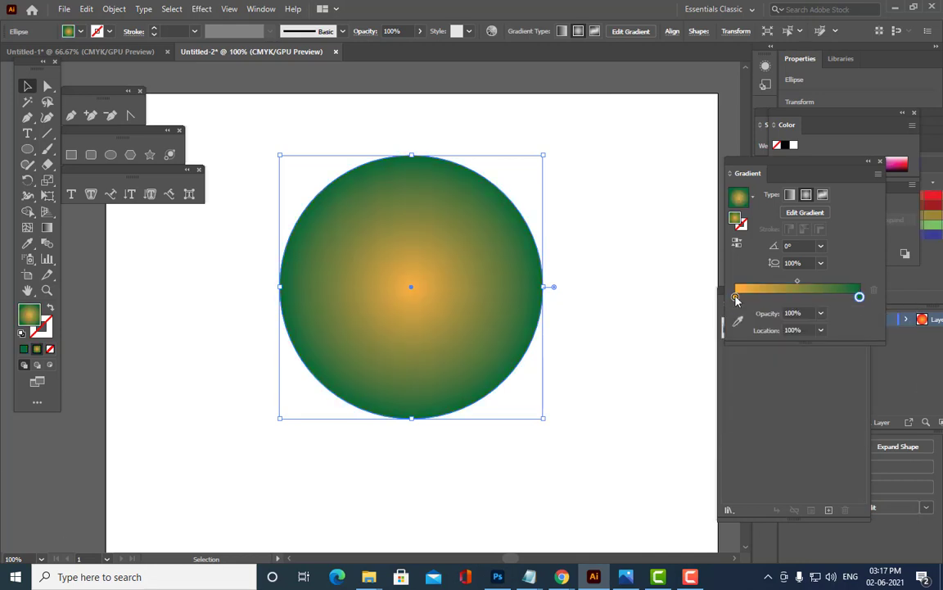
double_click(734, 298)
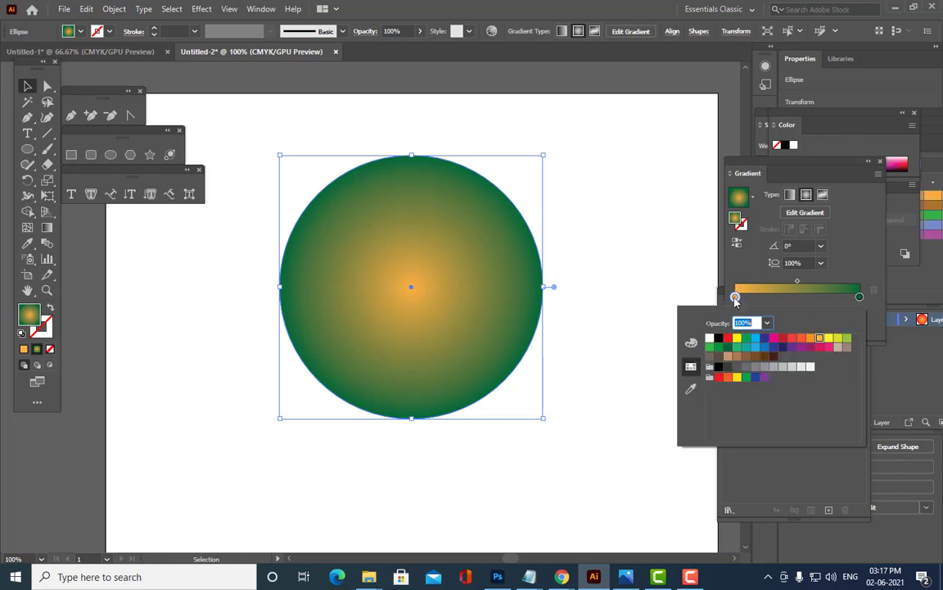
click(738, 348)
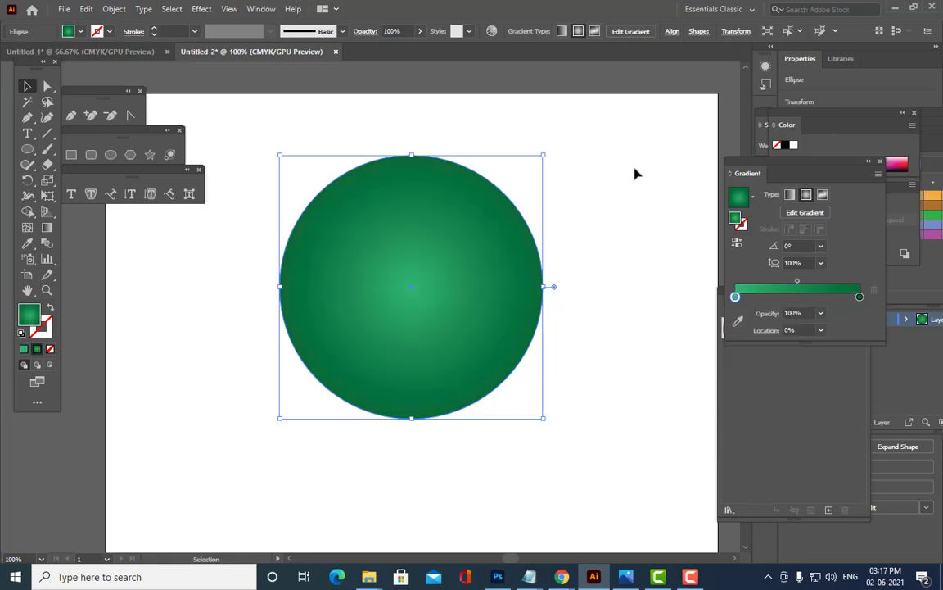
- Send the green gradient circle to the back, behind the portrait, and deselect it
right_click(459, 201)
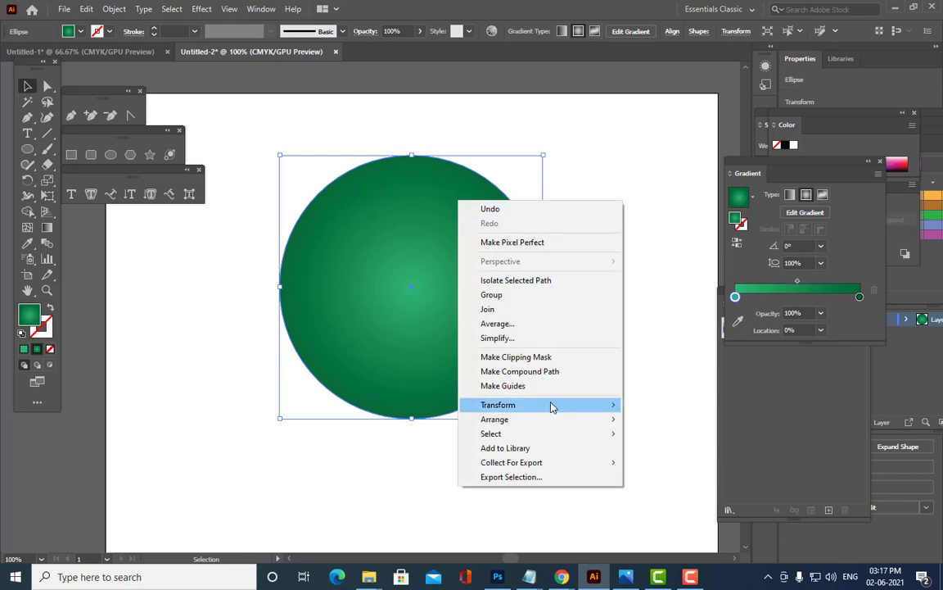
mouse_move(552, 403)
mouse_move(542, 420)
click(676, 462)
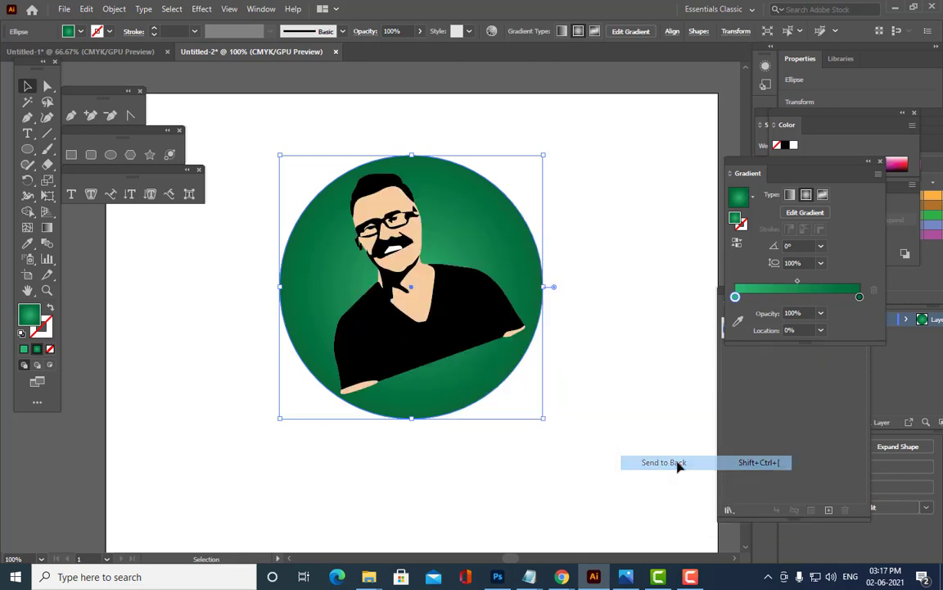
click(625, 427)
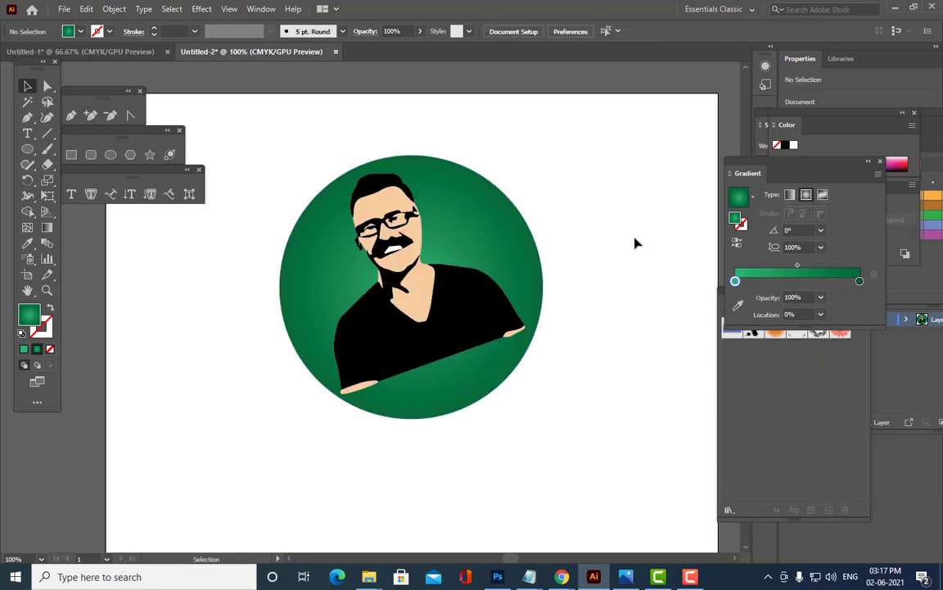
- Enlarge the green gradient circle evenly about its centre to leave a wider margin around the portrait, and deselect it
click(508, 238)
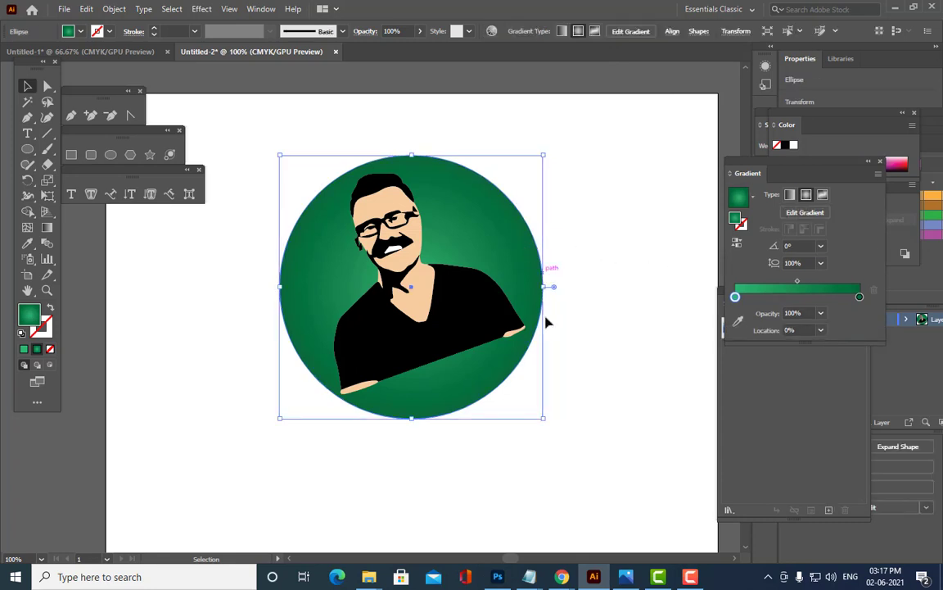
drag(543, 420, 575, 439)
key(ctrl+z)
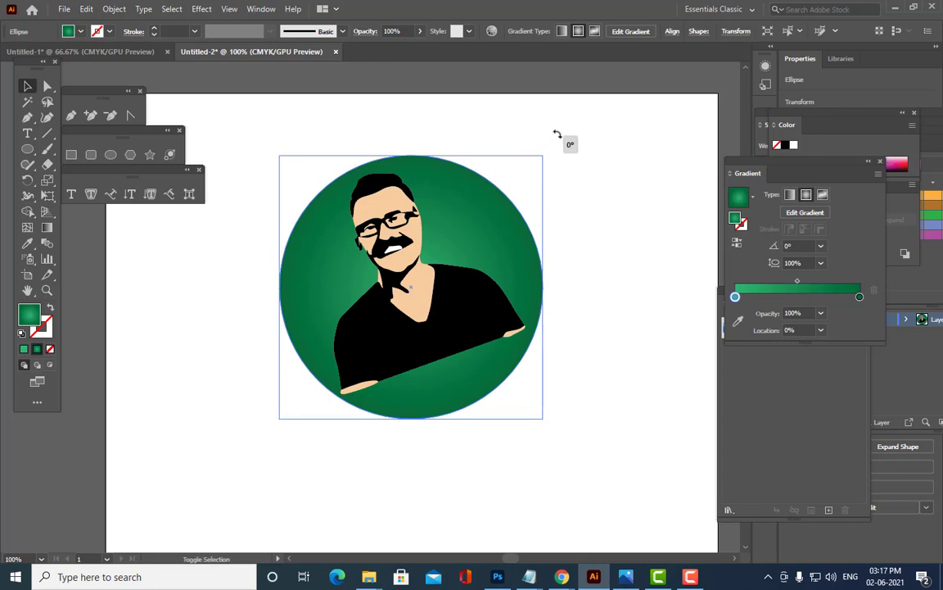
drag(545, 154, 590, 107)
click(642, 166)
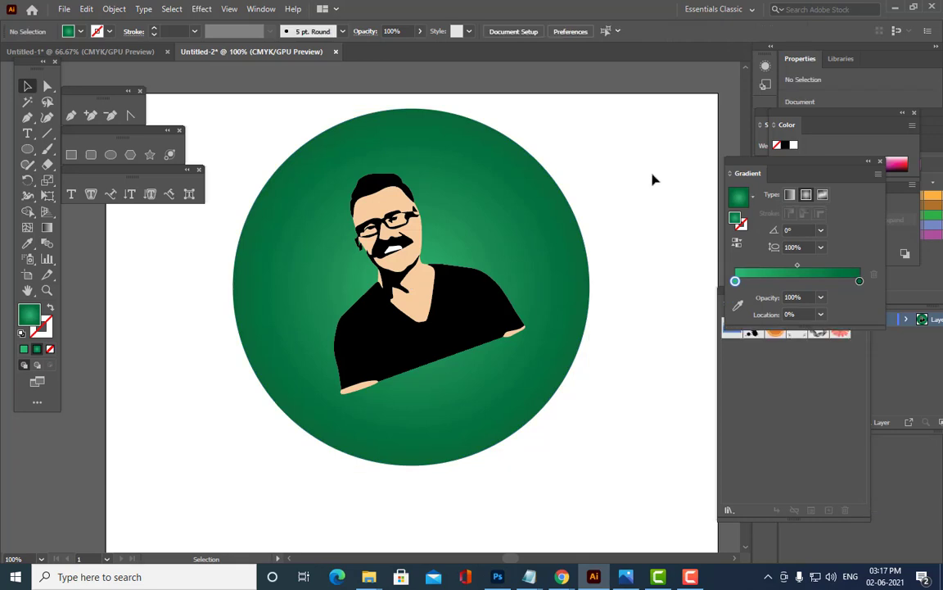
- Add the text BFC on the circle beside the man's face and enlarge it to about 99.6 pt
click(27, 135)
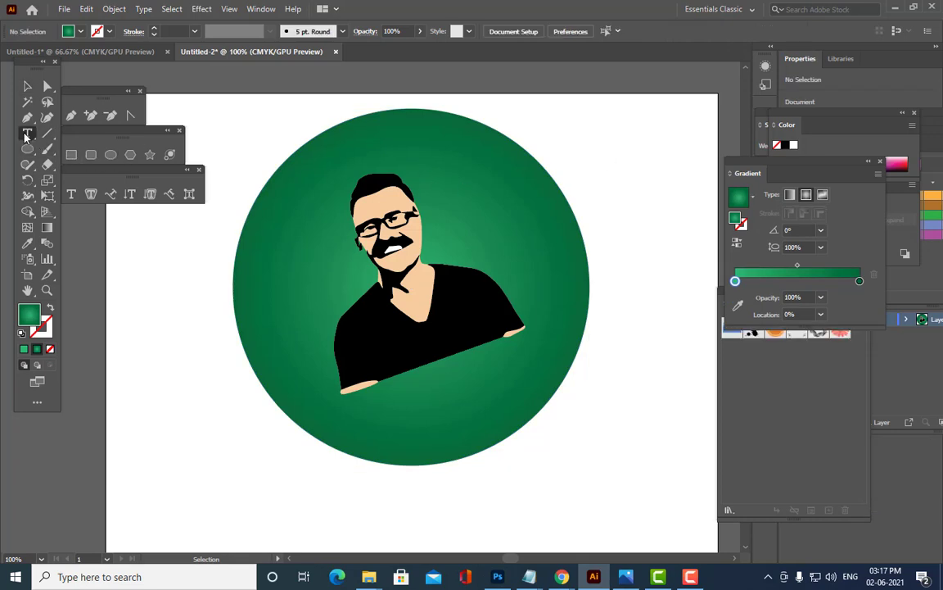
click(479, 217)
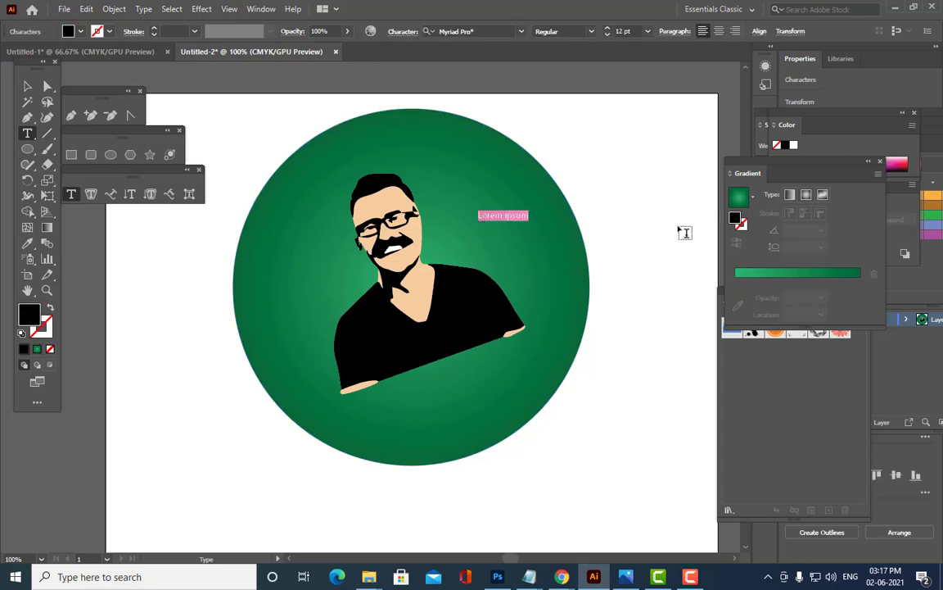
key(BackSpace)
click(27, 85)
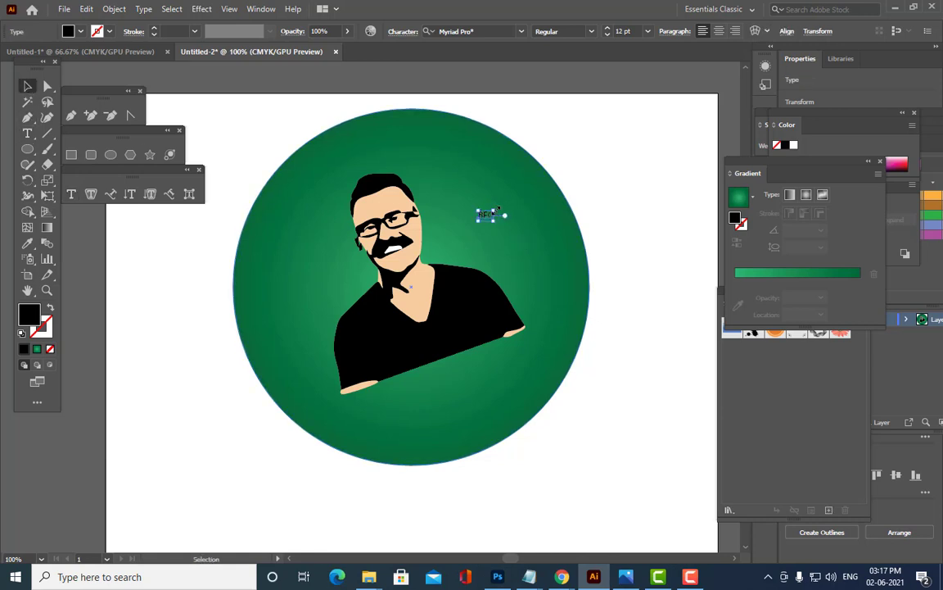
drag(498, 209, 547, 159)
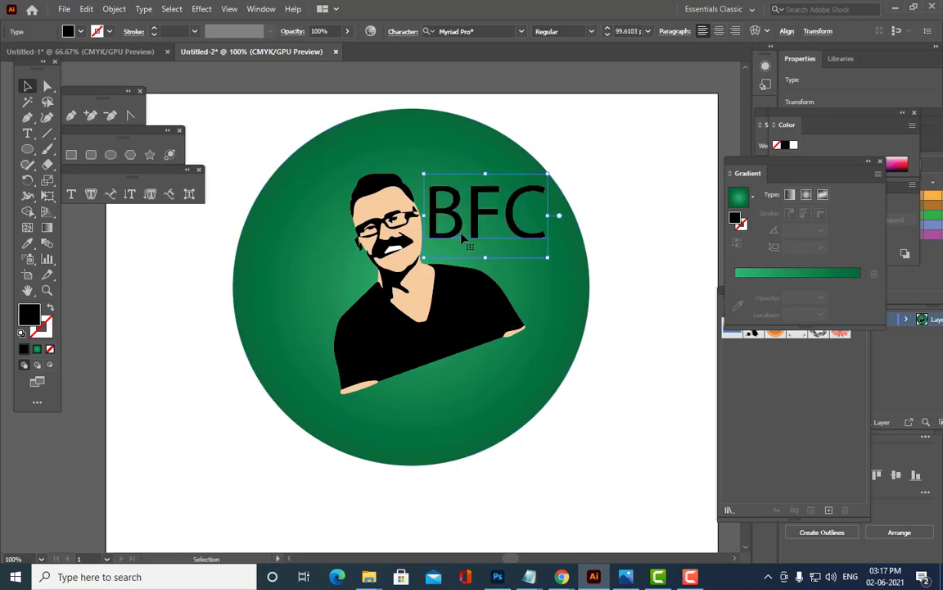
- Shift the BFC text slightly down and right into the space between the man's face and shoulder
drag(463, 238, 466, 244)
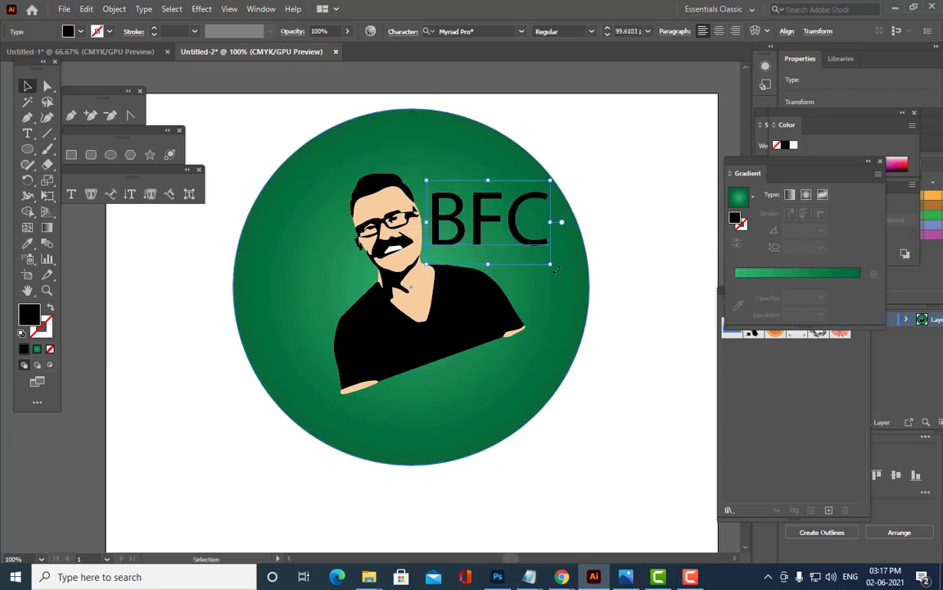
drag(551, 264, 553, 267)
click(634, 200)
click(525, 242)
key(Down)
key(Down)
key(Down)
key(Right)
key(Right)
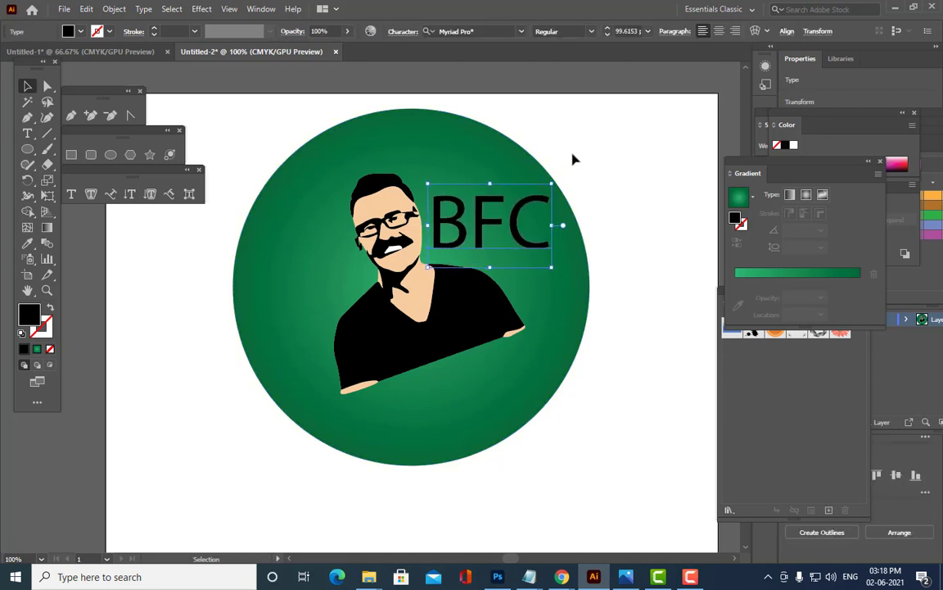
click(586, 152)
- Change the BFC text's font to Forte and tilt the text slightly counter-clockwise
click(537, 205)
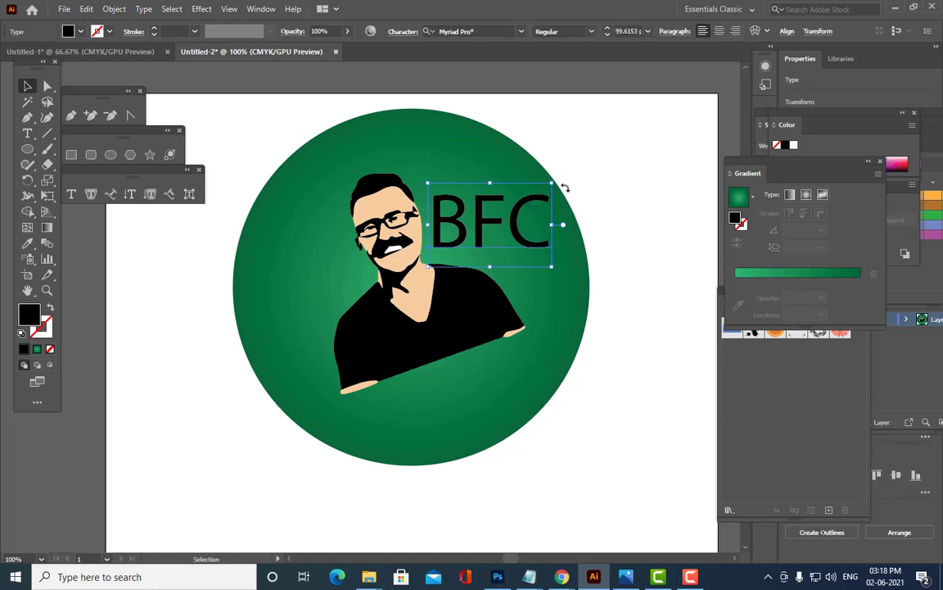
click(520, 32)
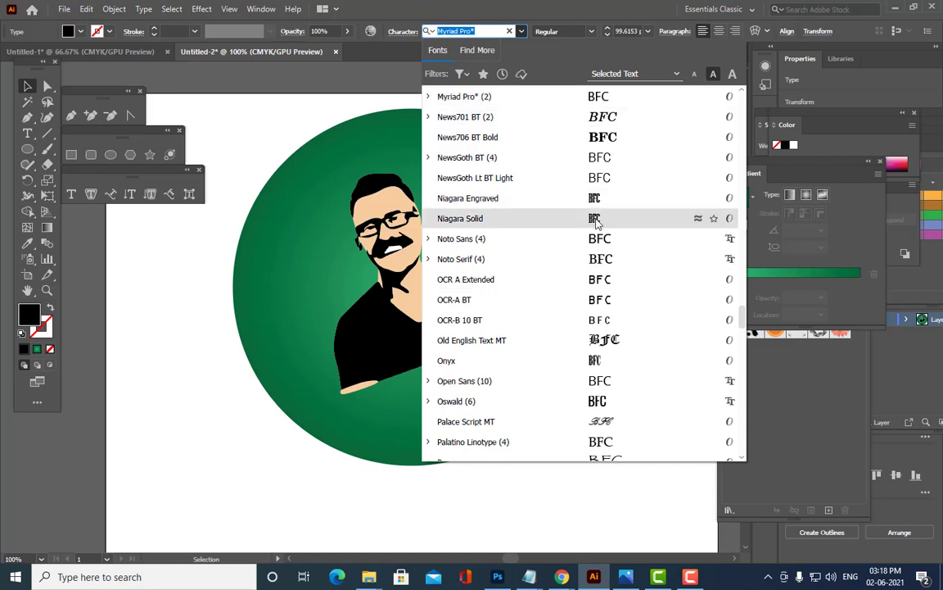
click(536, 218)
click(492, 31)
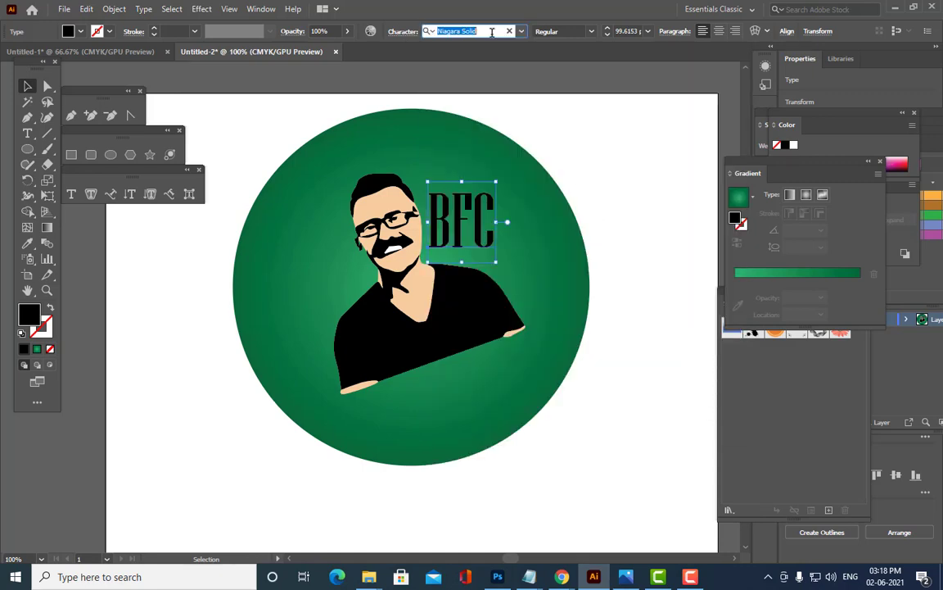
text(FOR)
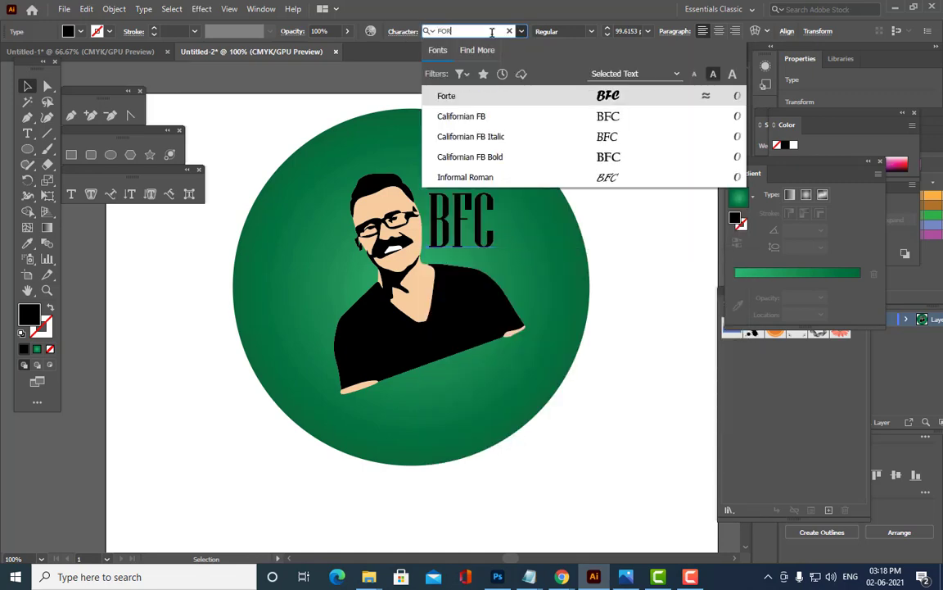
click(606, 96)
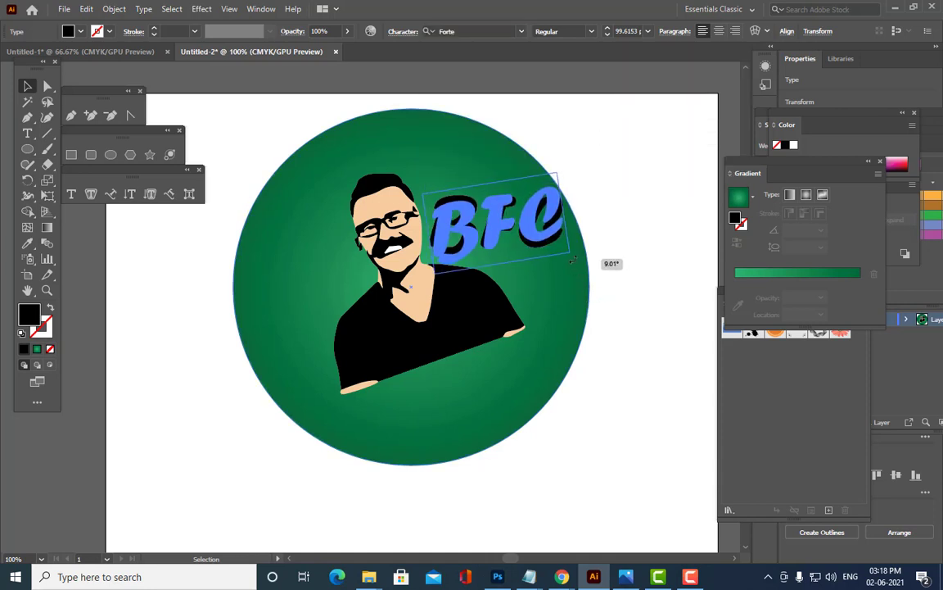
click(618, 217)
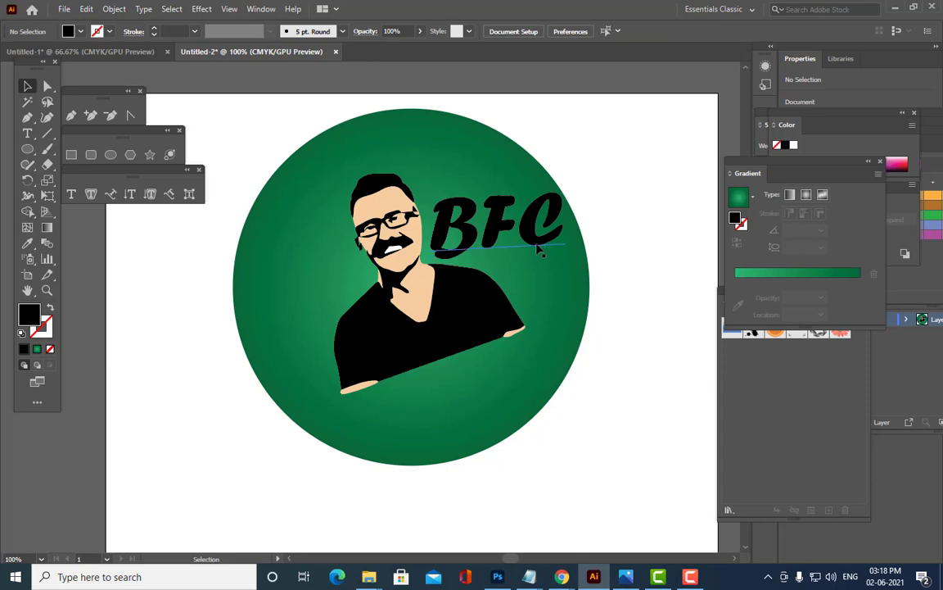
- Nudge the tilted BFC text slightly left, closer to the man's face, and deselect it
click(485, 223)
key(Left)
key(Left)
key(Left)
key(Left)
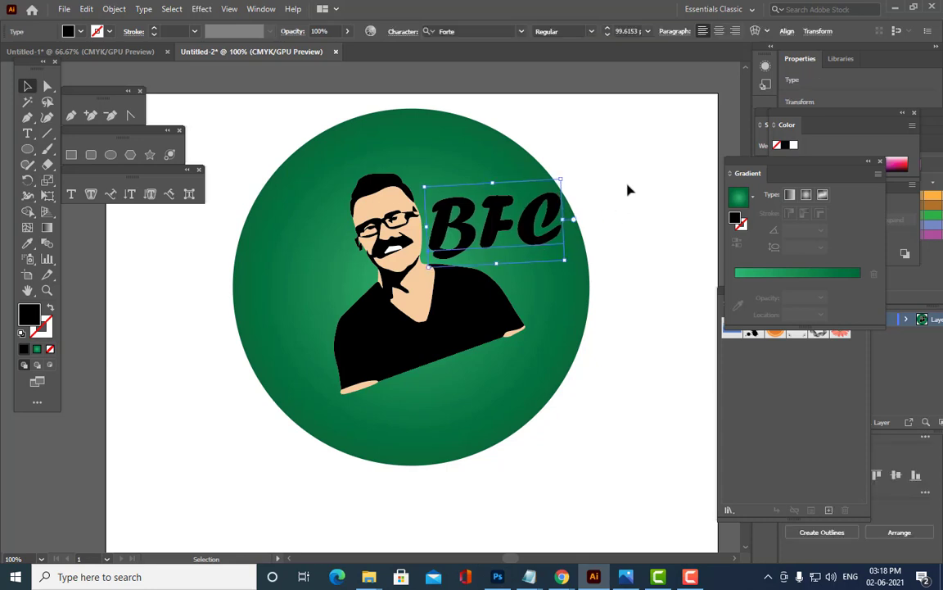
key(Down)
key(Down)
key(Up)
key(Left)
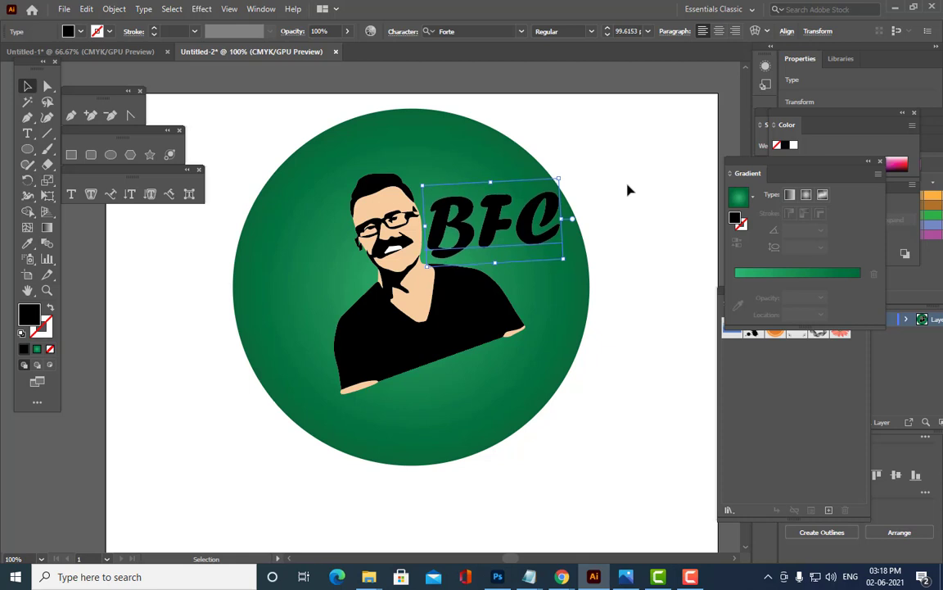
key(Left)
key(Left)
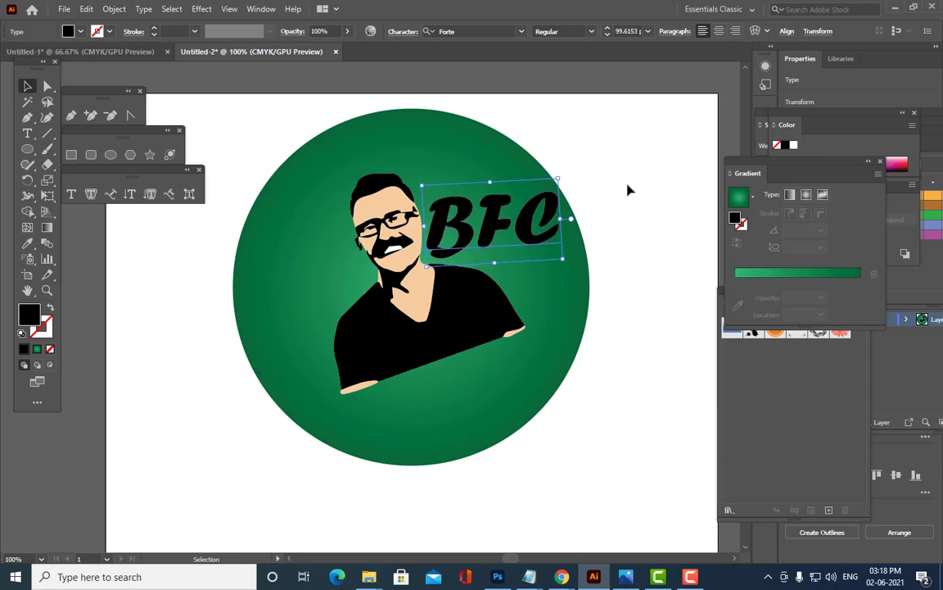
click(631, 190)
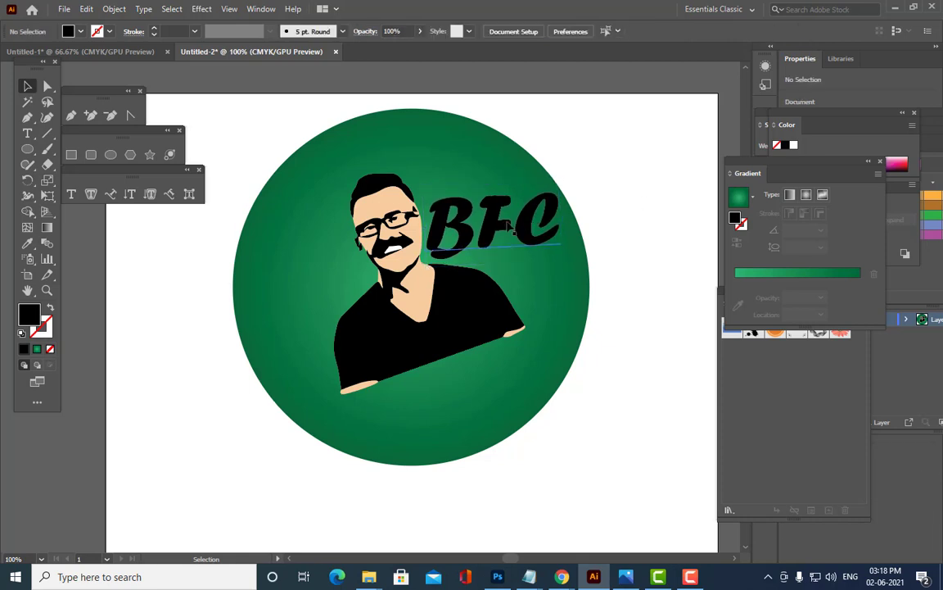
- Fill the BFC text with yellow and deselect it
click(459, 206)
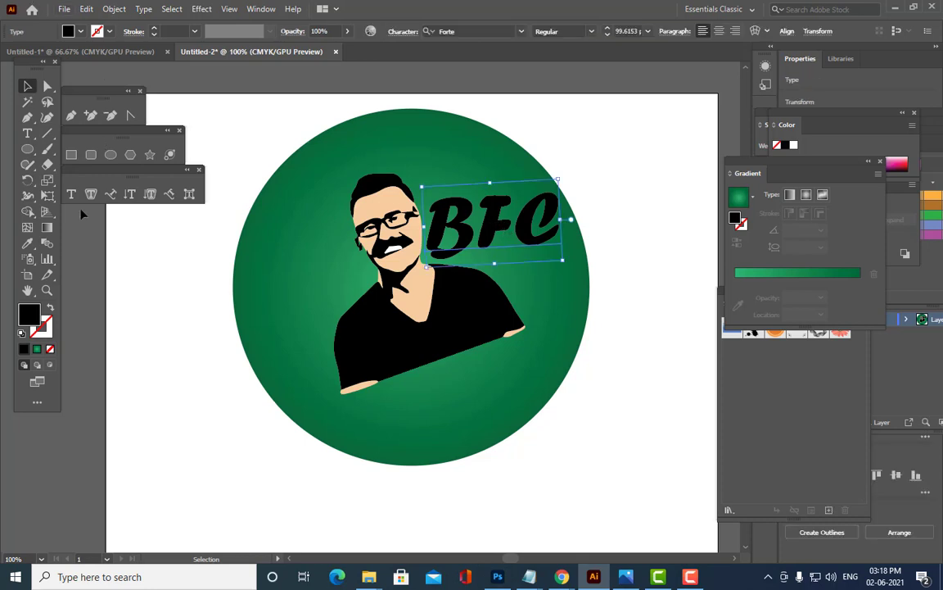
click(72, 30)
click(46, 54)
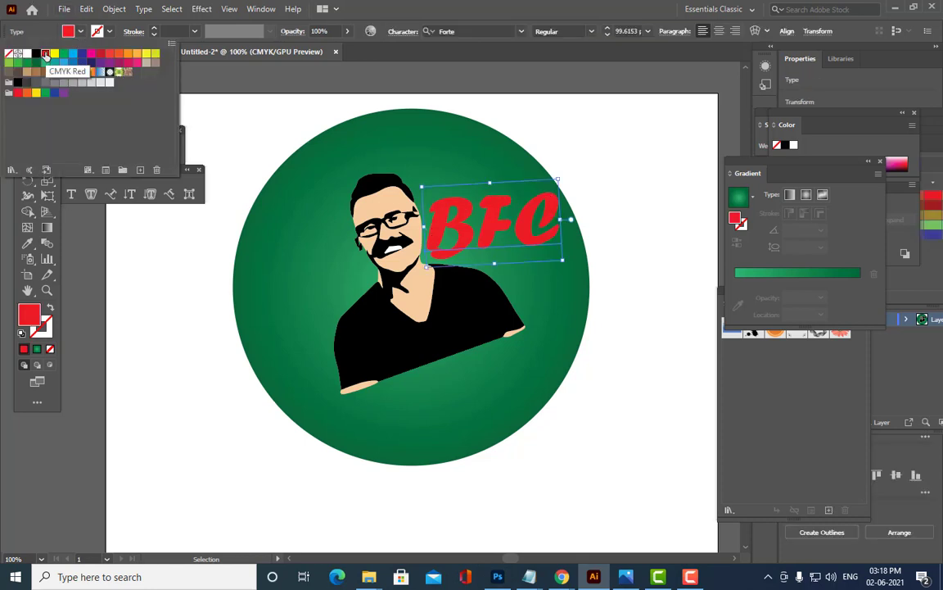
click(54, 55)
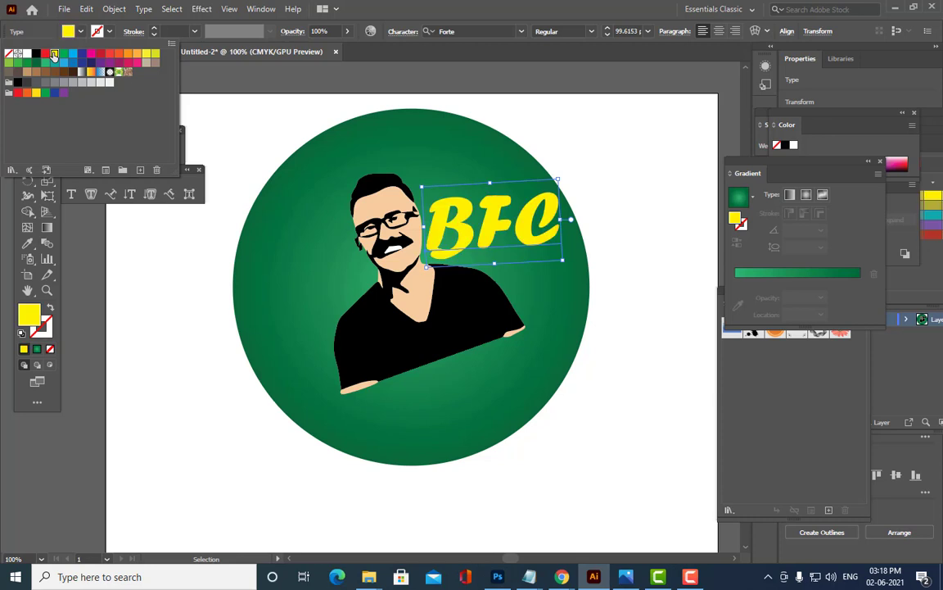
click(615, 172)
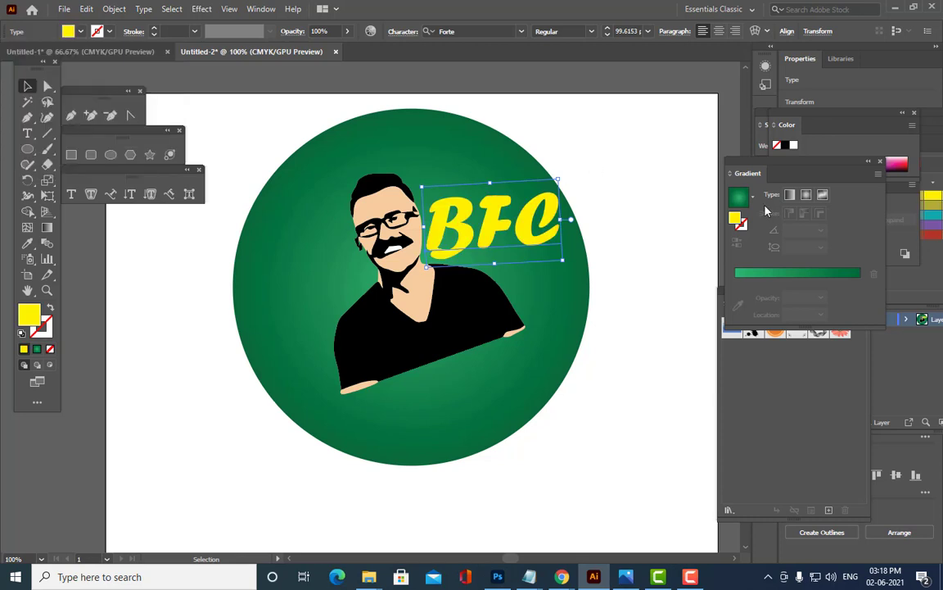
click(639, 185)
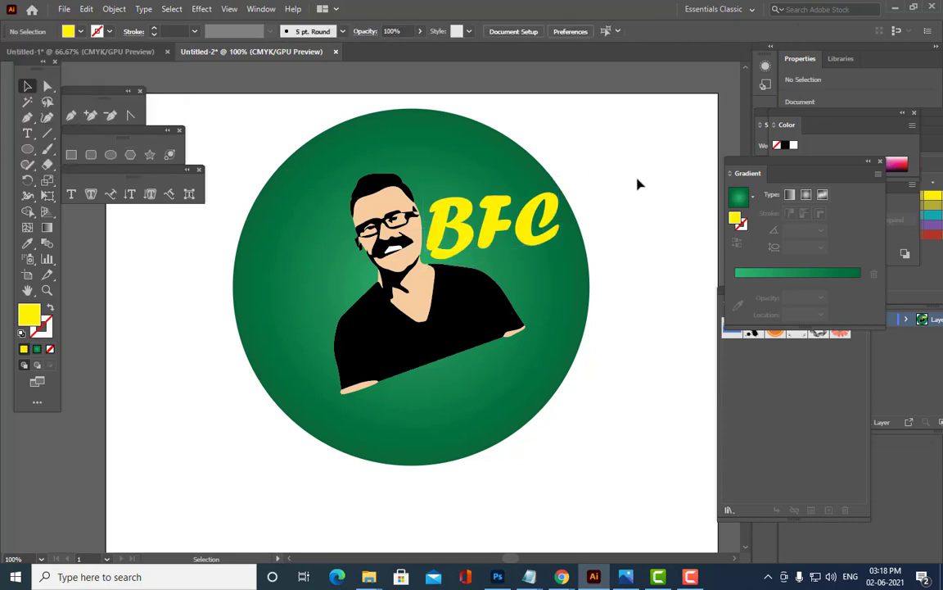
- Scale the yellow BFC text down slightly about its centre so it clears the face and the circle's edge
click(483, 203)
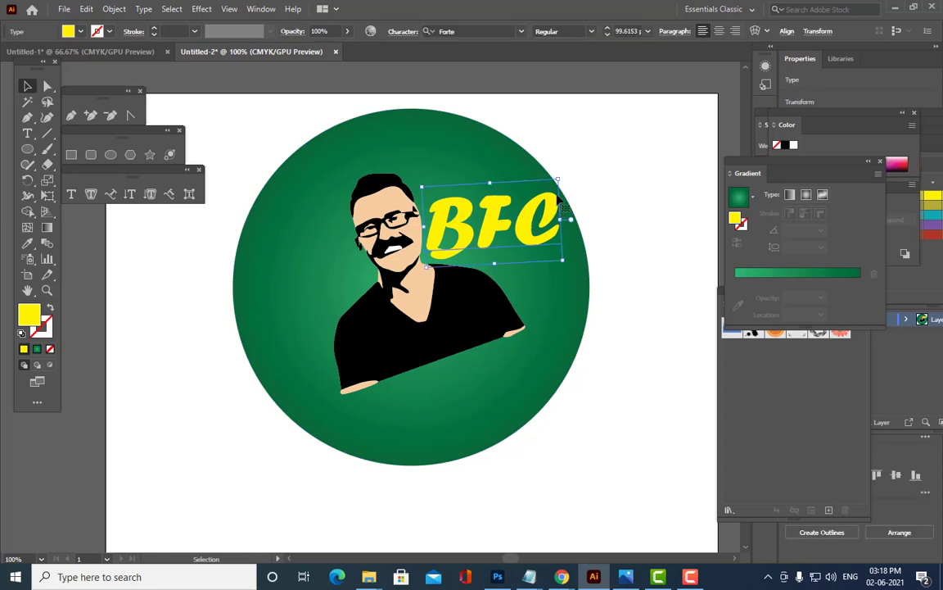
drag(557, 176, 550, 188)
click(607, 180)
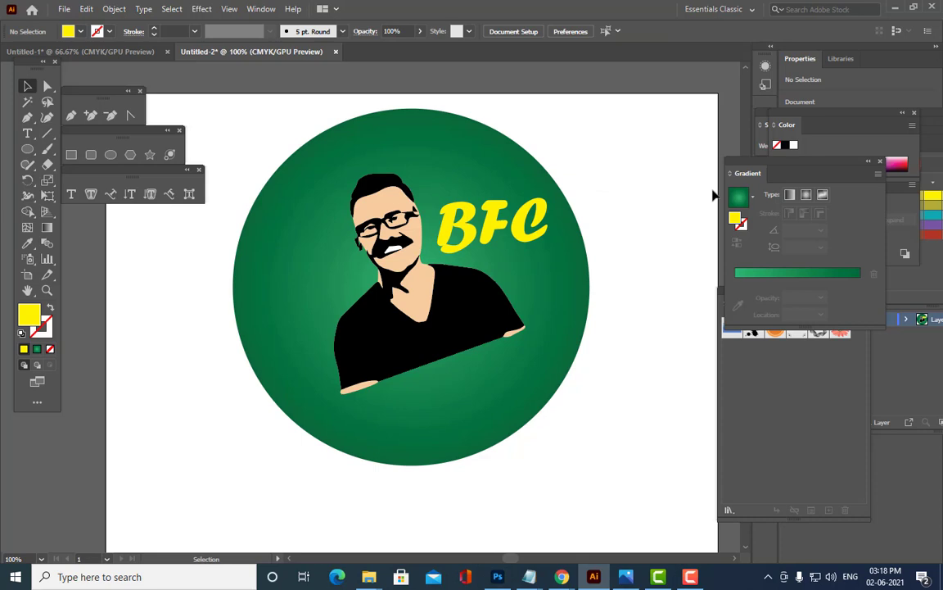
- Add the tagline BIRYANI & FRIED CHICKEN in 12 pt Forte on the blank area below the circle
click(27, 133)
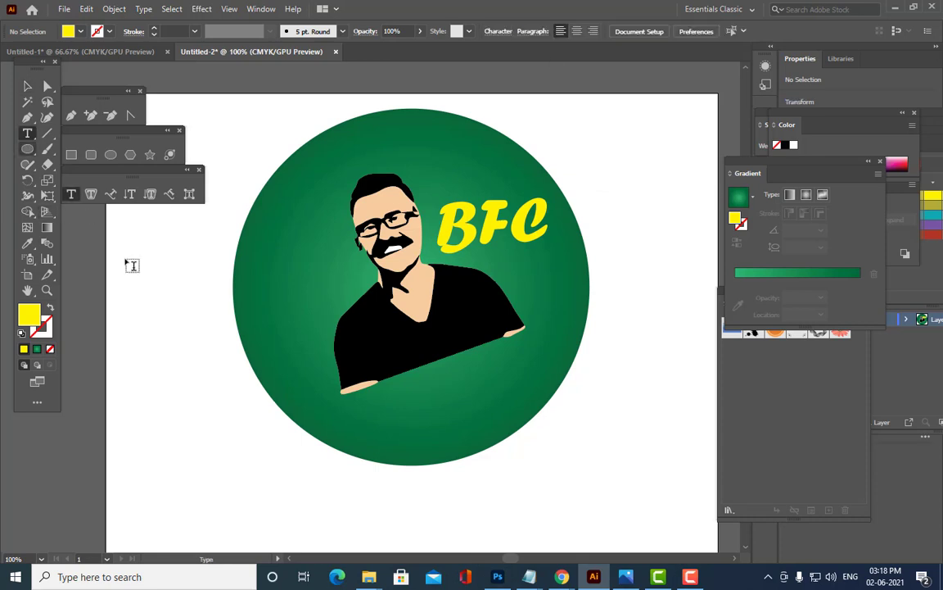
click(294, 492)
mouse_move(703, 571)
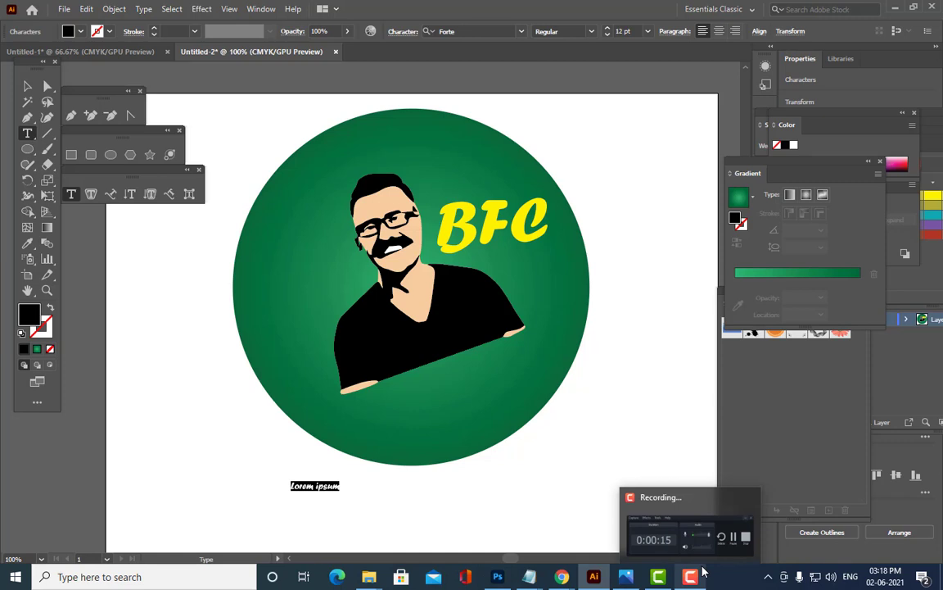
text(B)
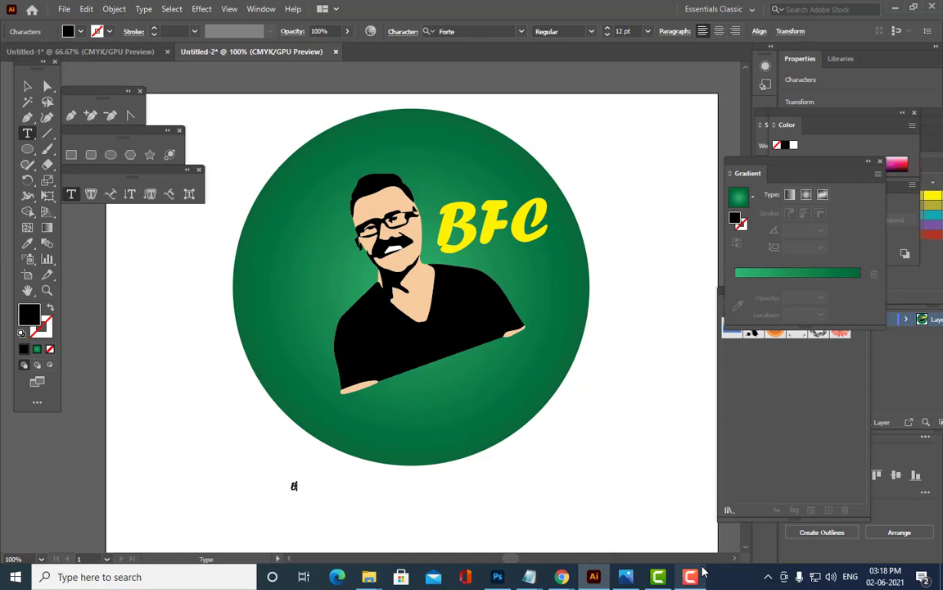
text(JKK)
text(RY)
text(RIED)
text( CHICKEN)
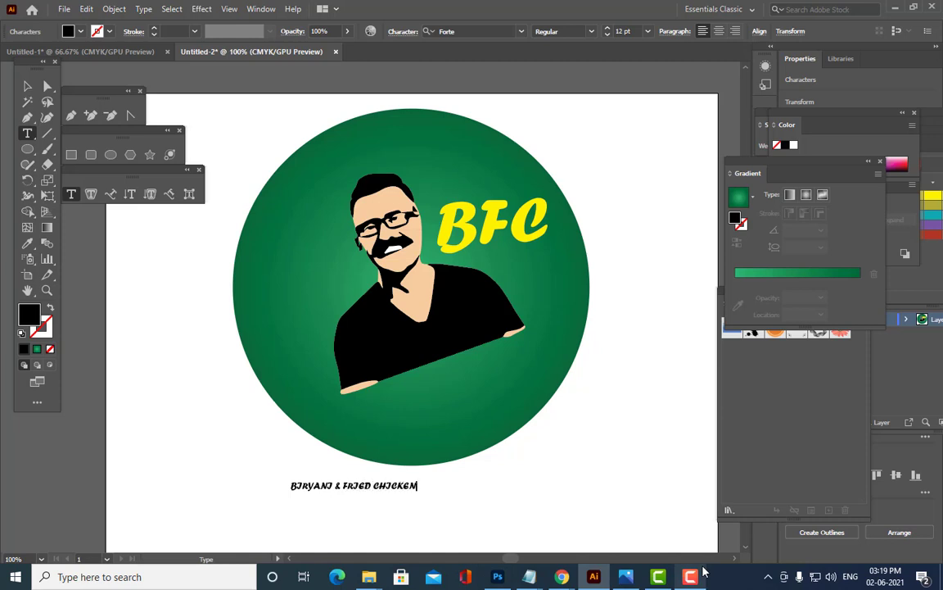
key(Escape)
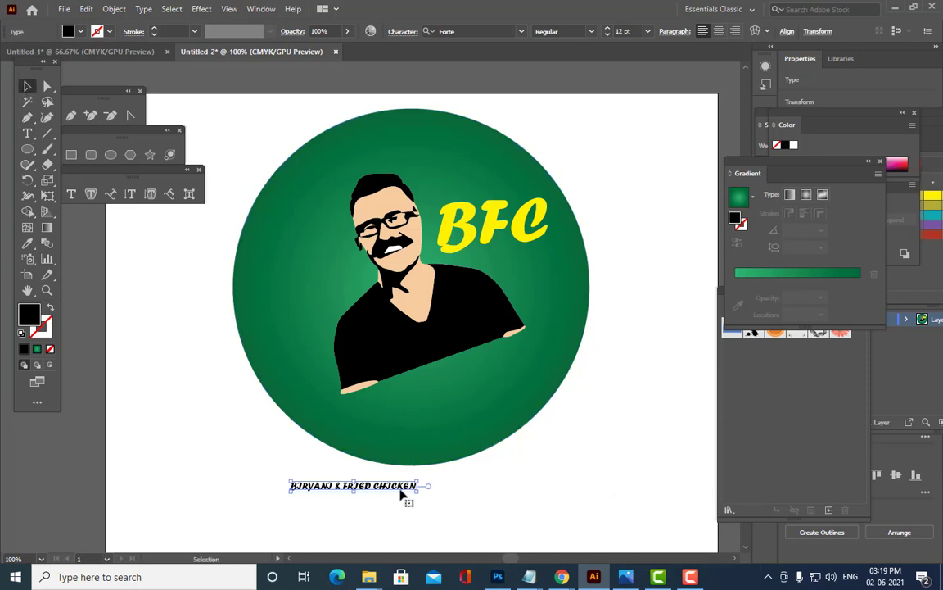
- Move the tagline under the man's shirt, enlarge it to about 19 pt and rotate it parallel to the shirt's slanted lower edge
drag(401, 492, 551, 352)
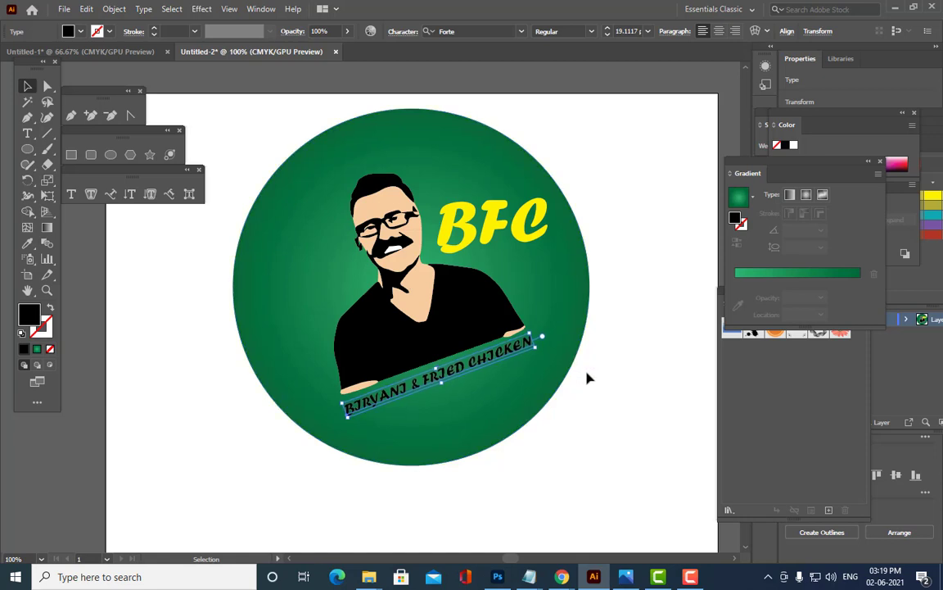
click(653, 390)
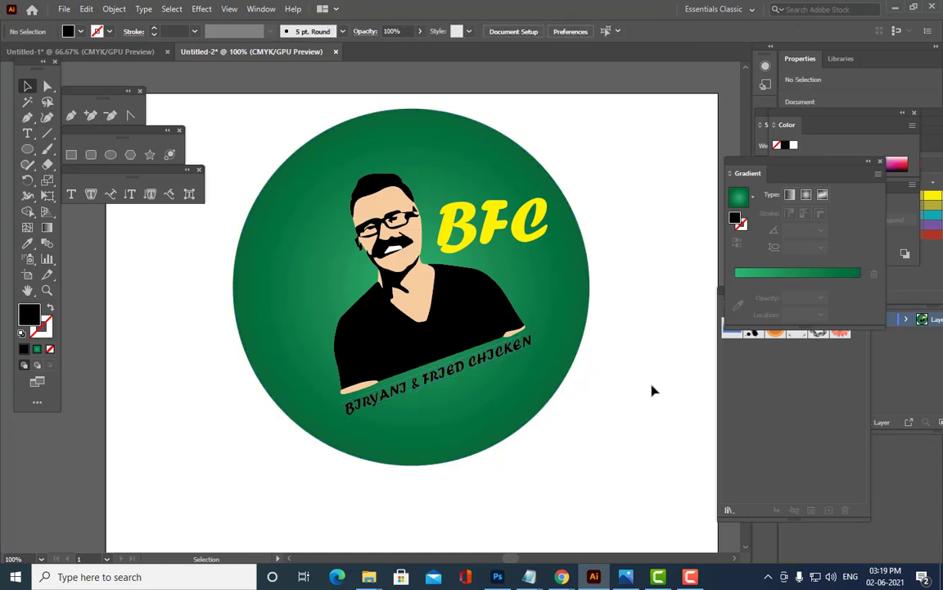
click(434, 375)
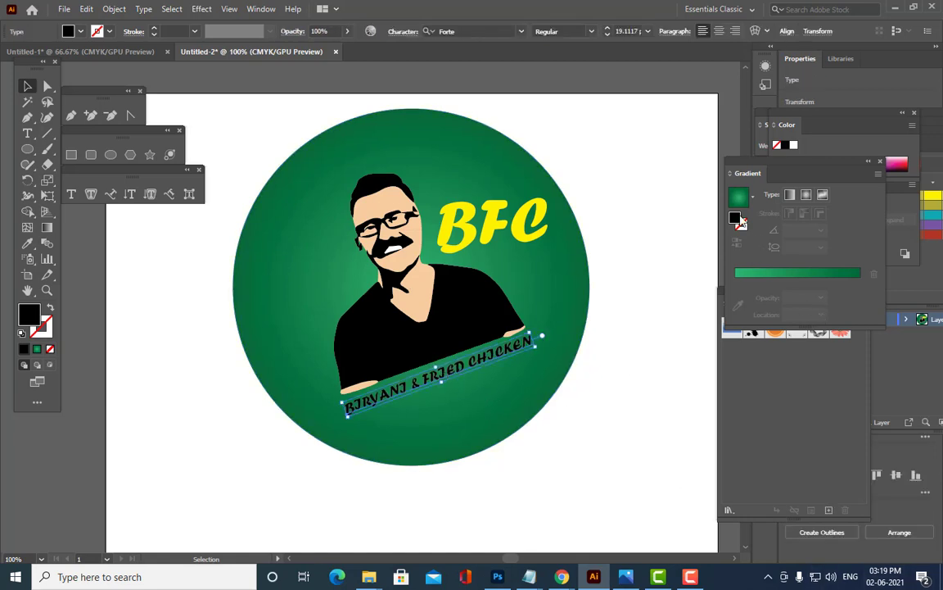
click(668, 181)
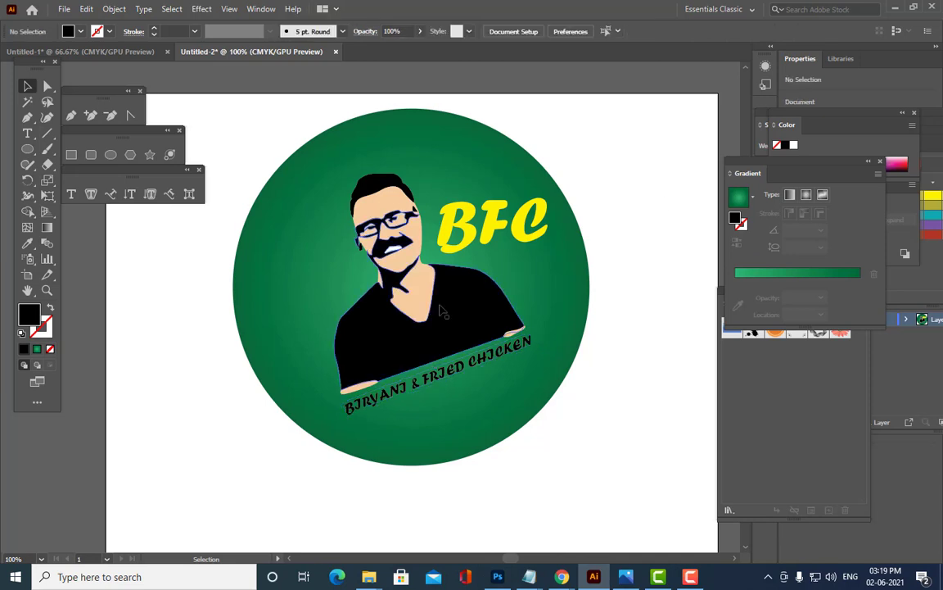
- Fill the tagline BIRYANI & FRIED CHICKEN with yellow and deselect it
click(452, 371)
drag(794, 217, 779, 326)
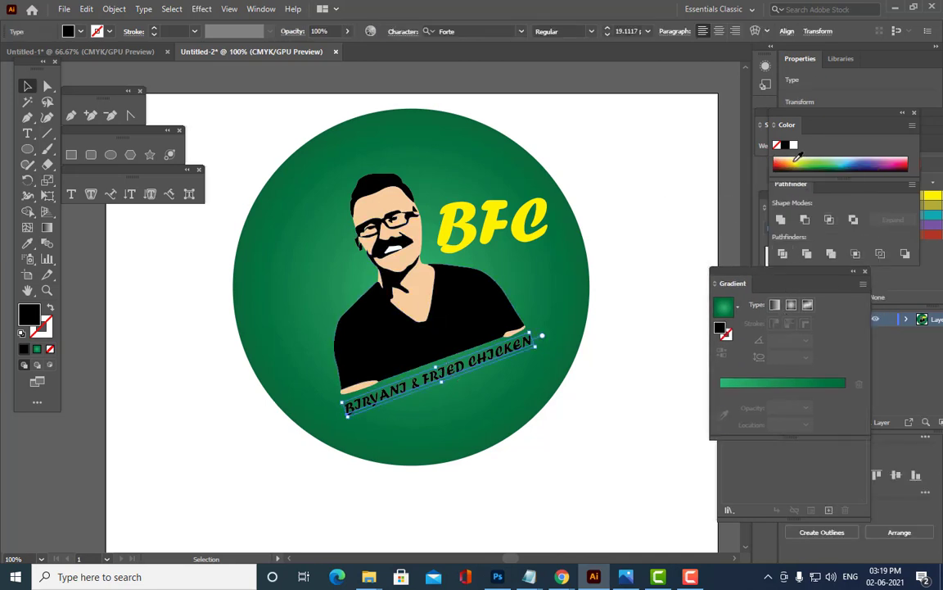
click(931, 198)
click(665, 174)
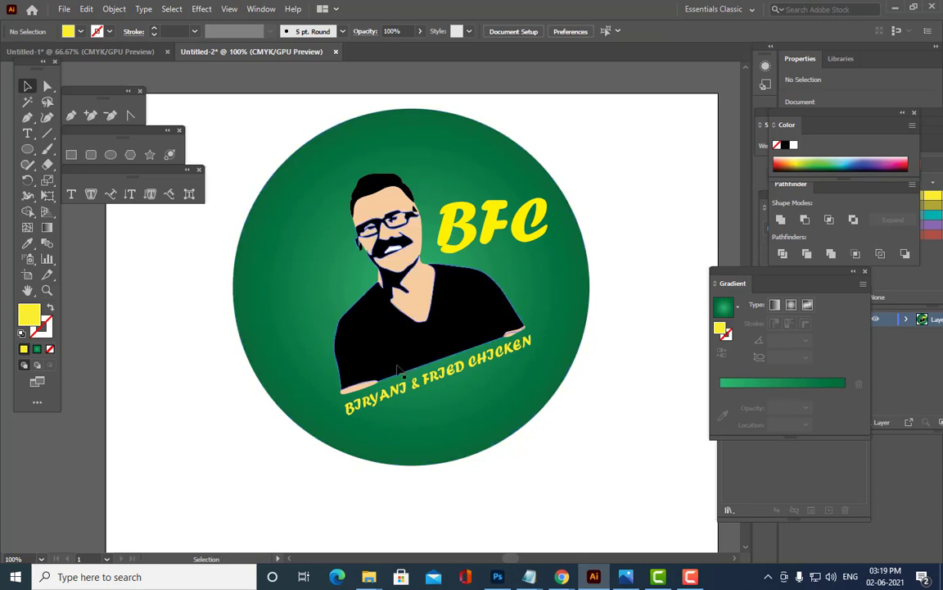
click(432, 380)
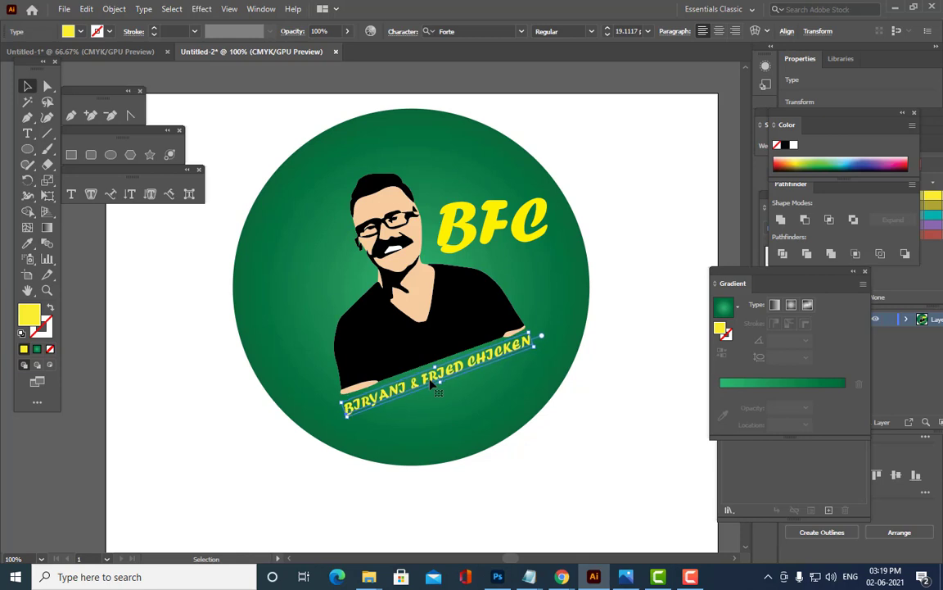
click(641, 151)
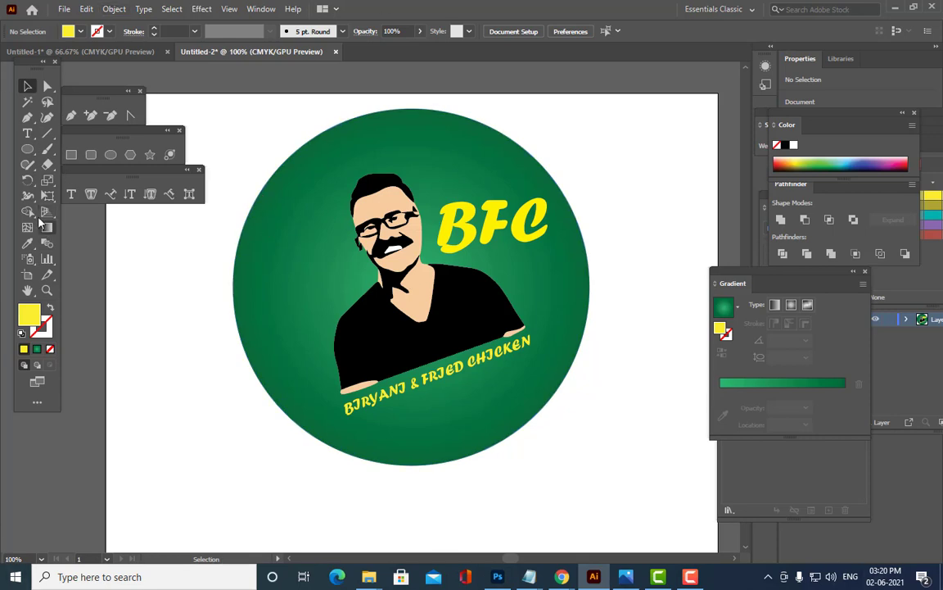
- Draw a straight slanted line about 254 pt long just beneath the tagline with the Pen tool
click(71, 116)
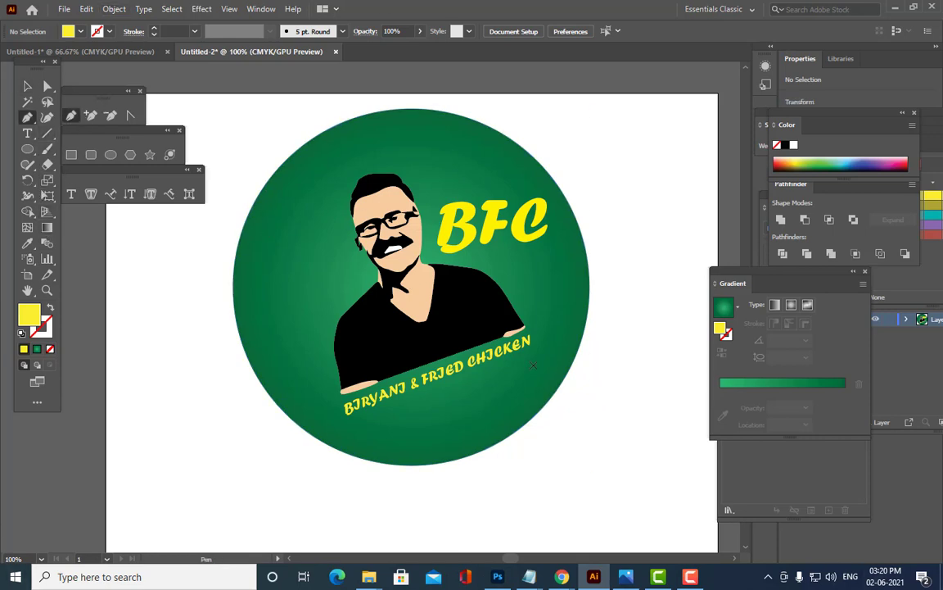
click(350, 424)
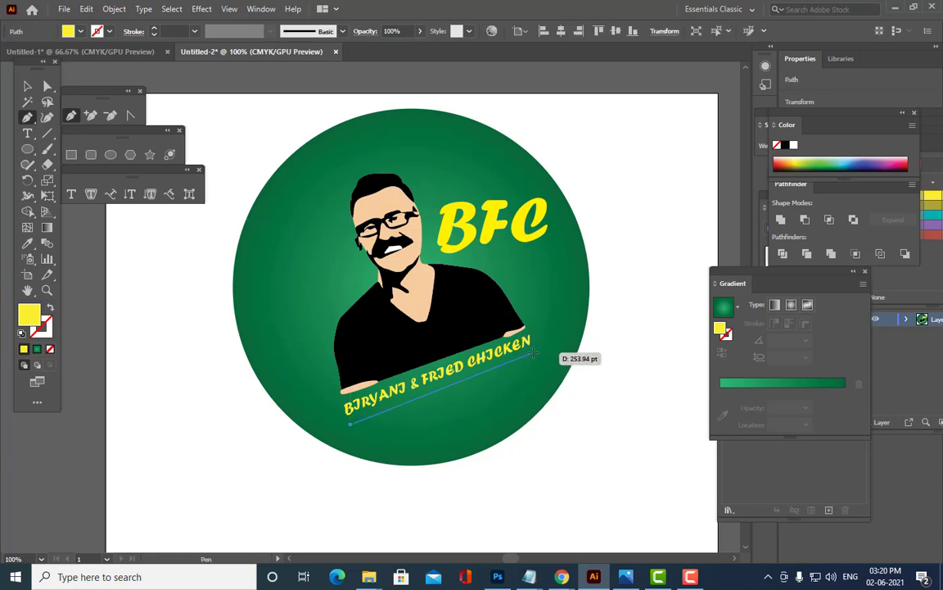
click(533, 352)
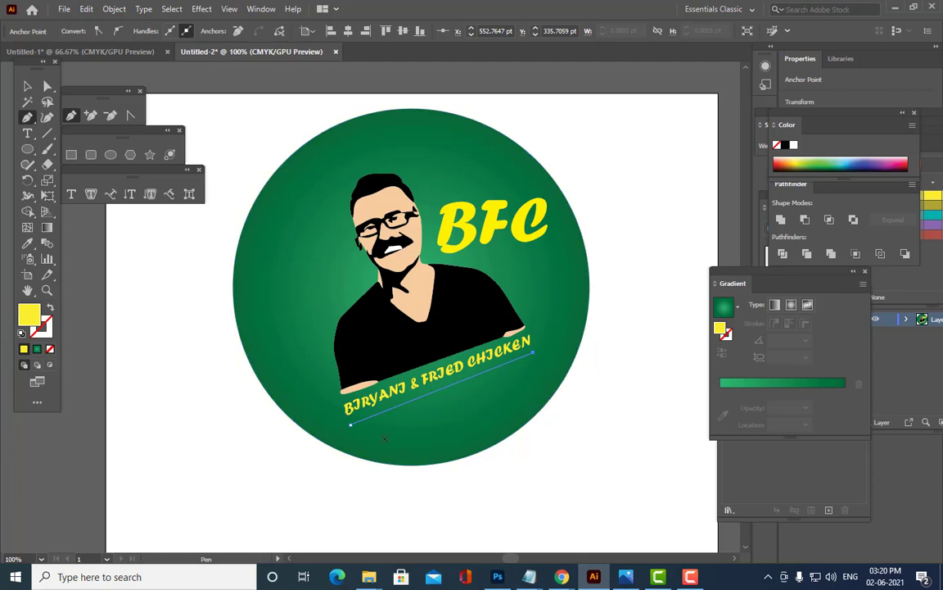
- Give the line under the tagline a yellow stroke and no fill
click(27, 86)
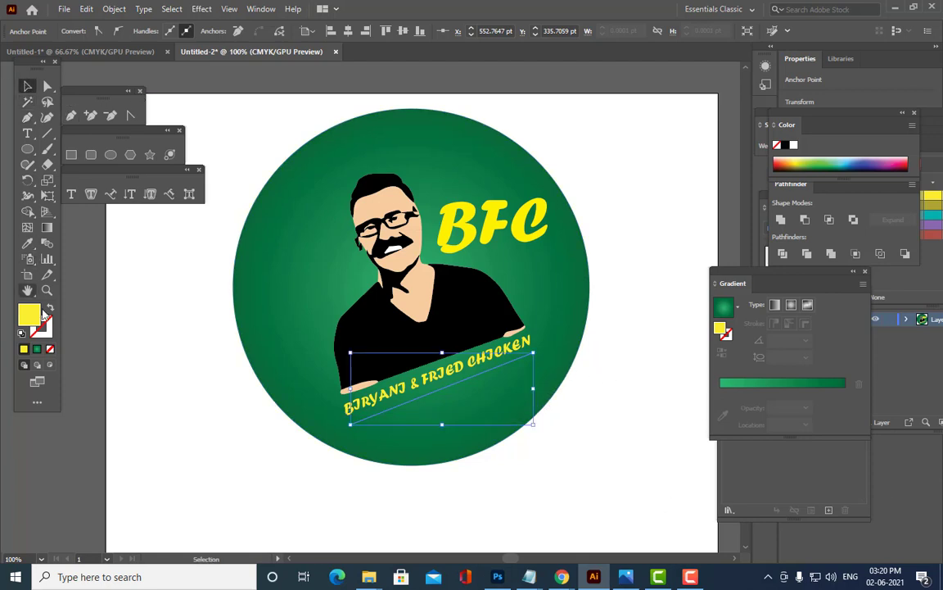
click(46, 328)
click(24, 349)
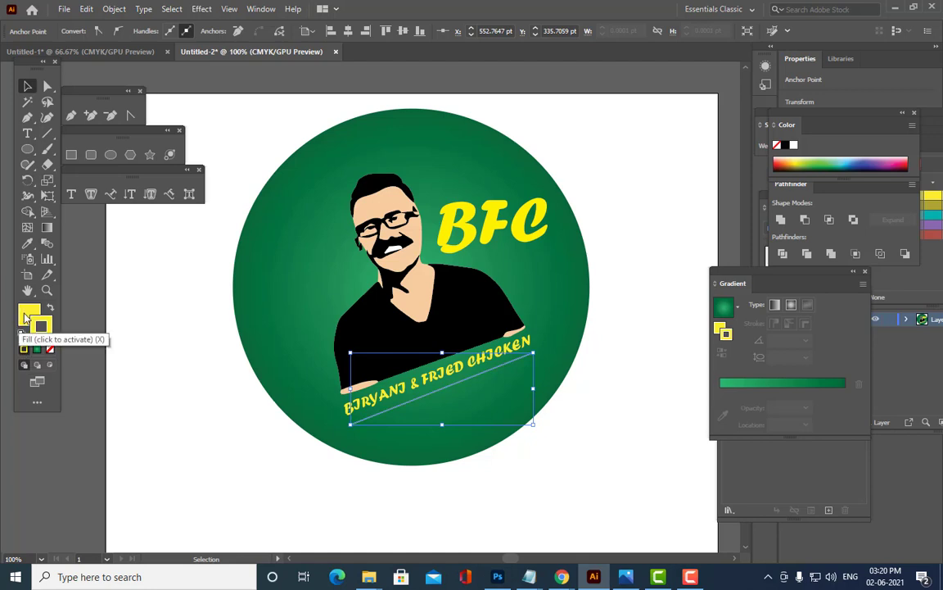
click(50, 349)
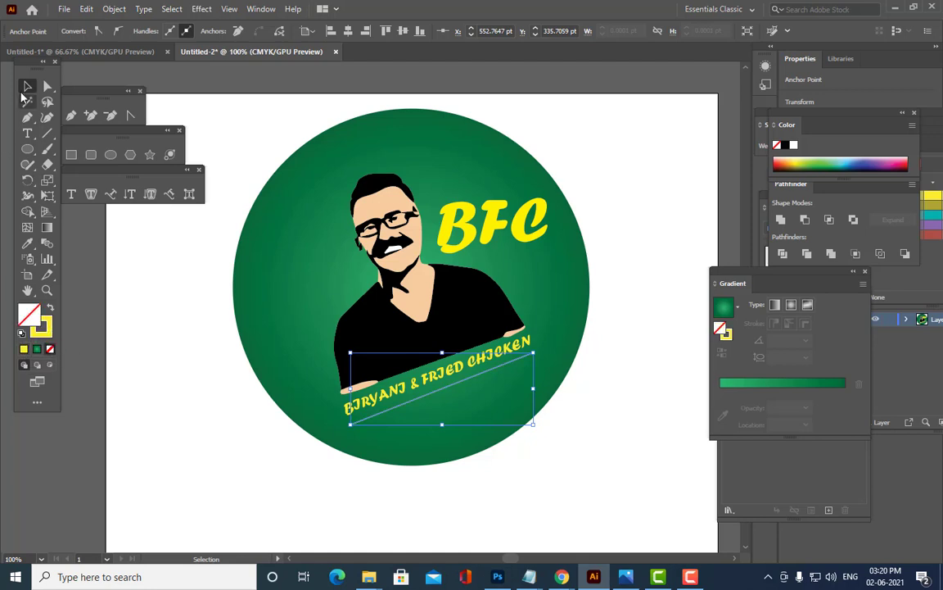
click(127, 329)
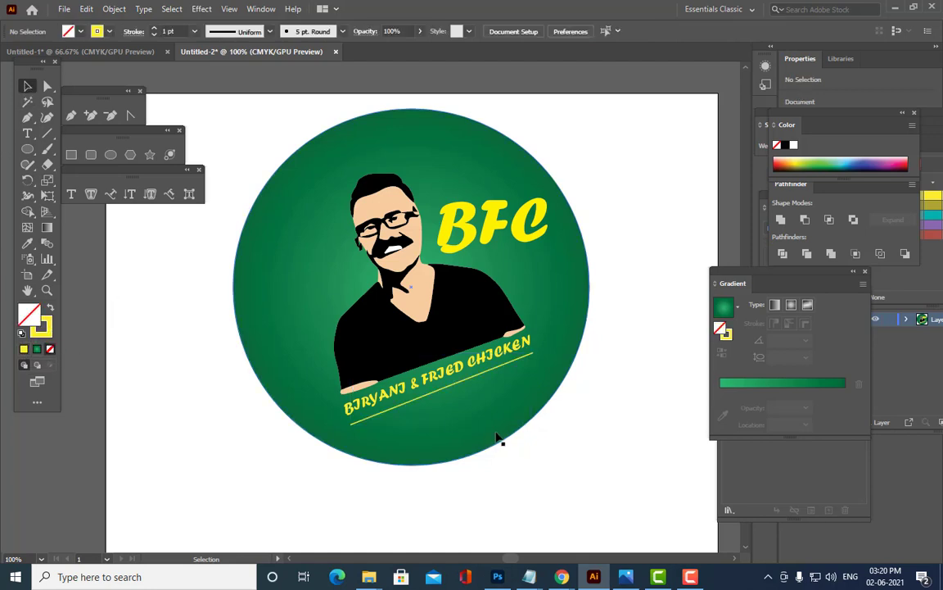
- Expand the yellow line under the tagline into a filled shape
click(440, 389)
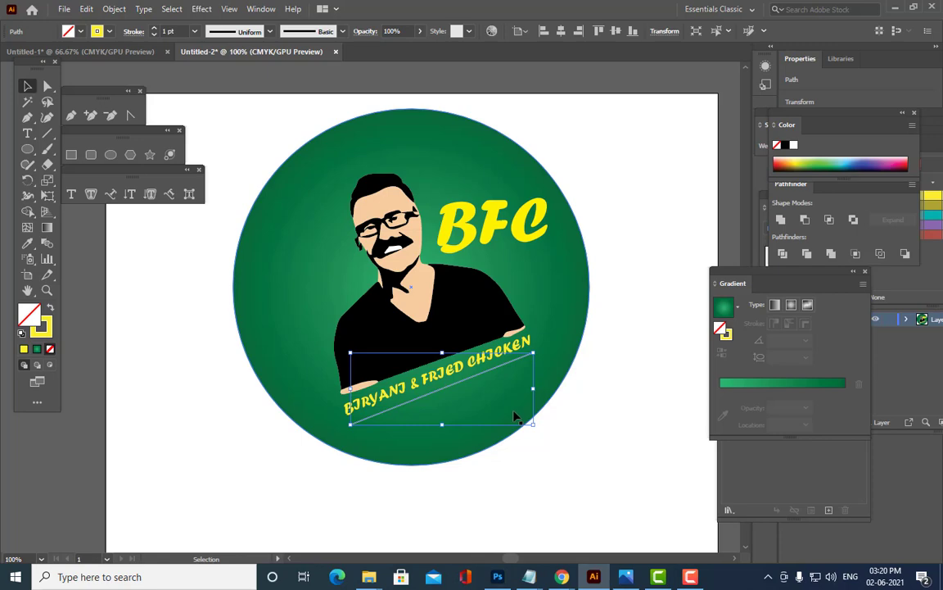
click(112, 10)
click(122, 149)
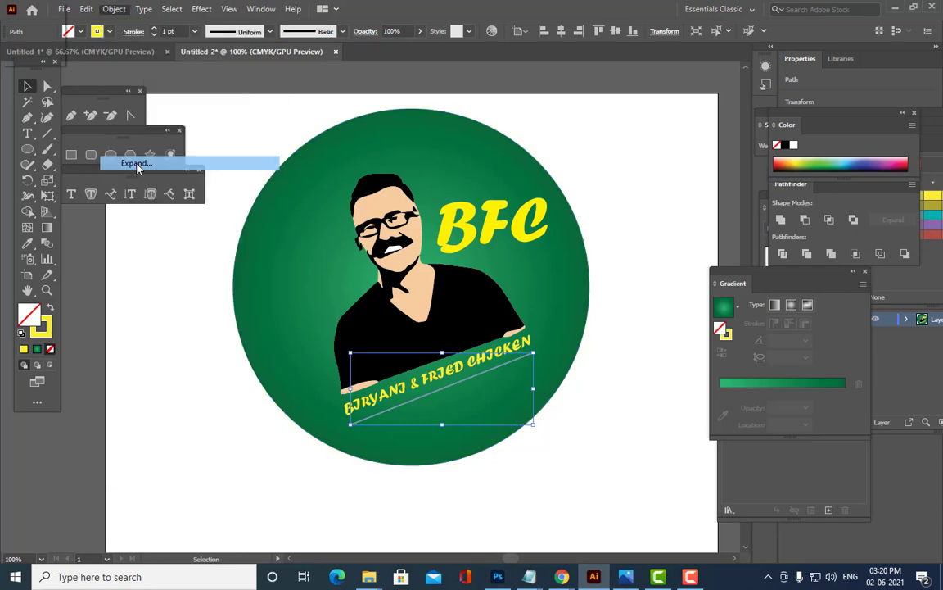
click(501, 273)
click(645, 233)
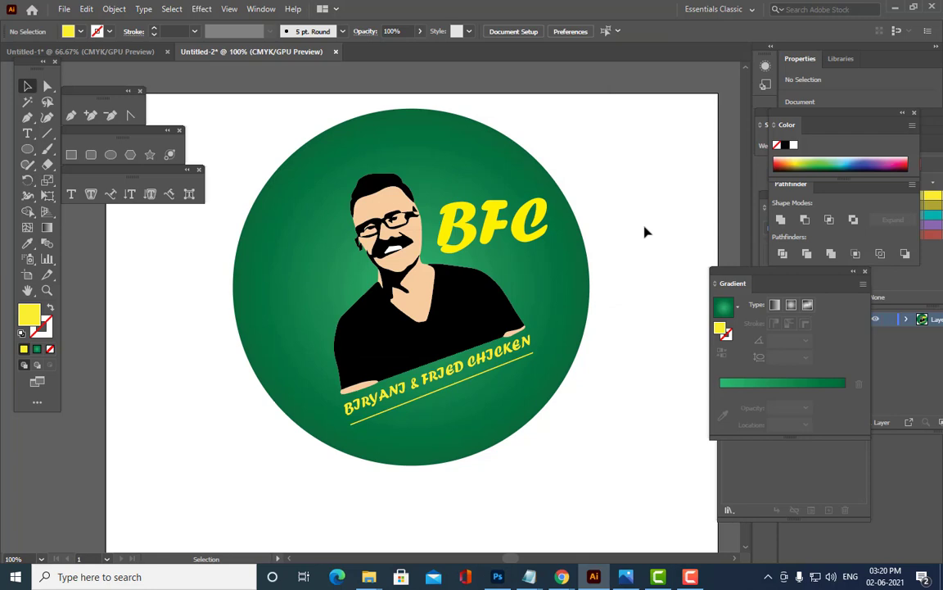
- Duplicate the yellow underline slightly below the original and nudge the copy up to form a close double line
click(439, 389)
drag(439, 395, 441, 403)
key(Up)
key(Up)
key(Up)
key(Up)
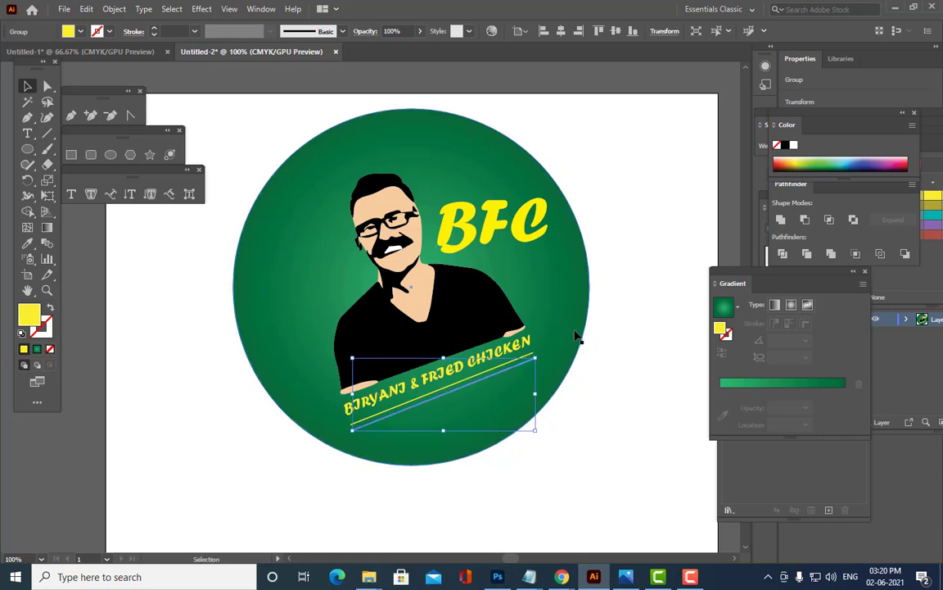
click(641, 262)
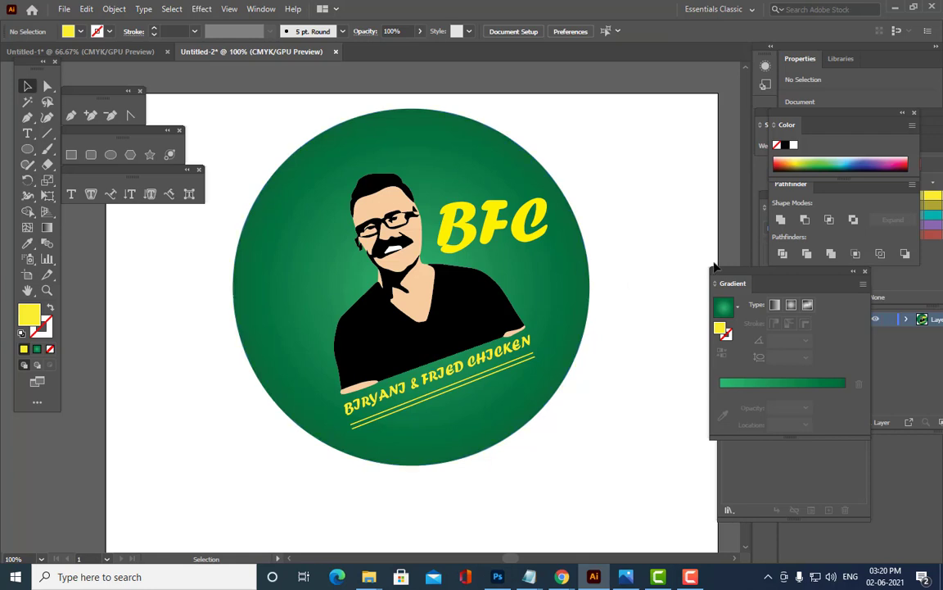
- Nudge the green circle slightly down and to the right to balance it behind the portrait and lettering
click(583, 250)
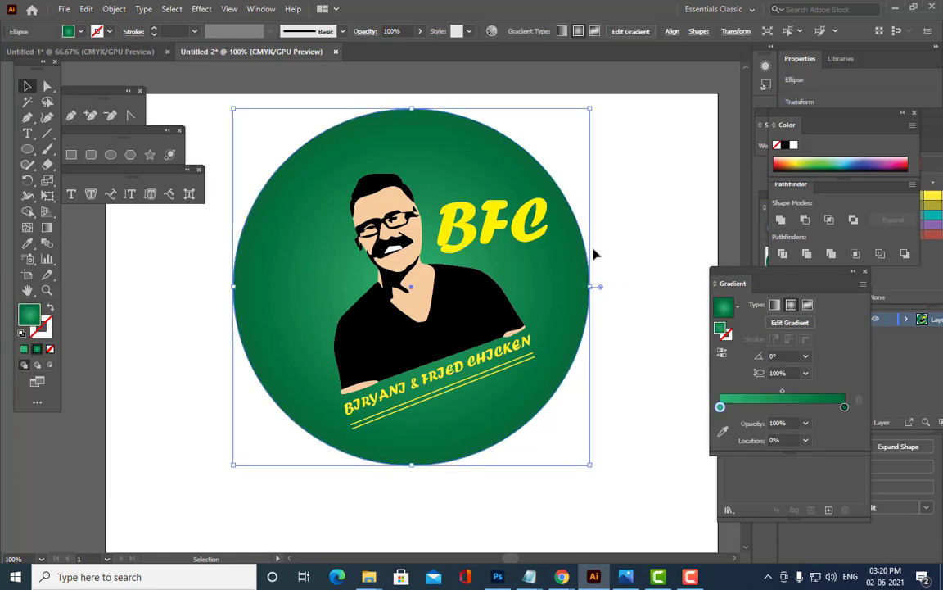
key(Down)
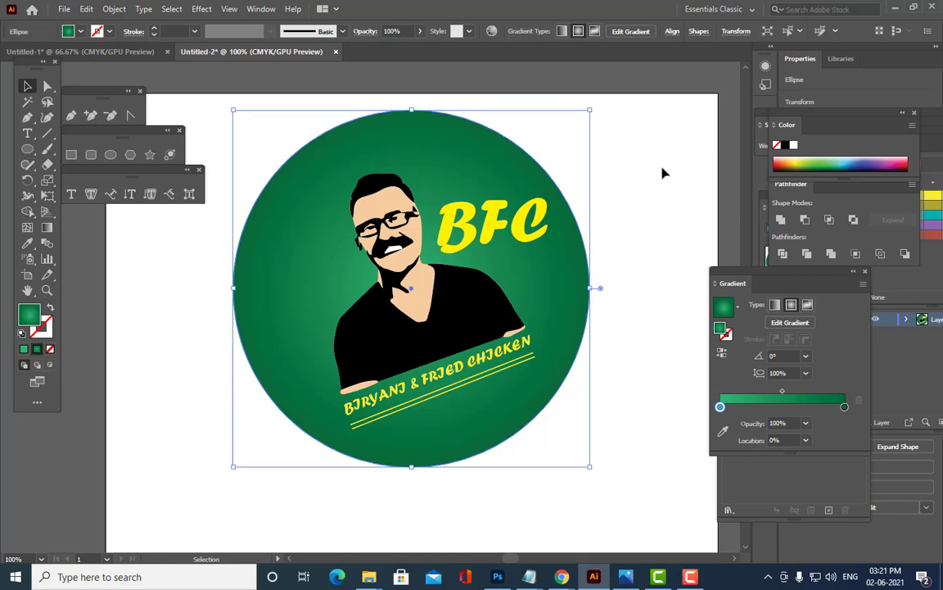
key(Right)
key(Right)
key(Right)
key(Down)
key(Down)
key(Down)
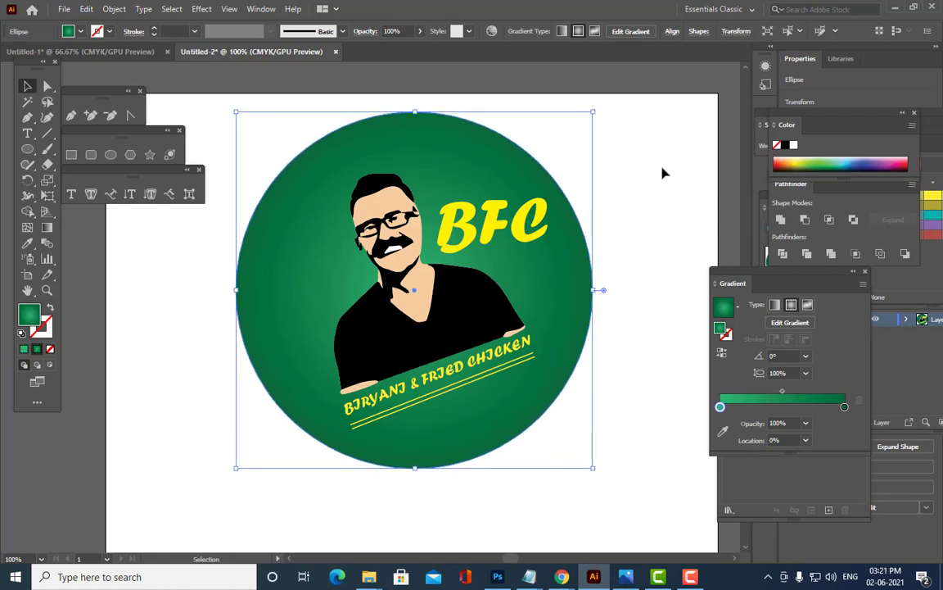
key(Up)
click(673, 168)
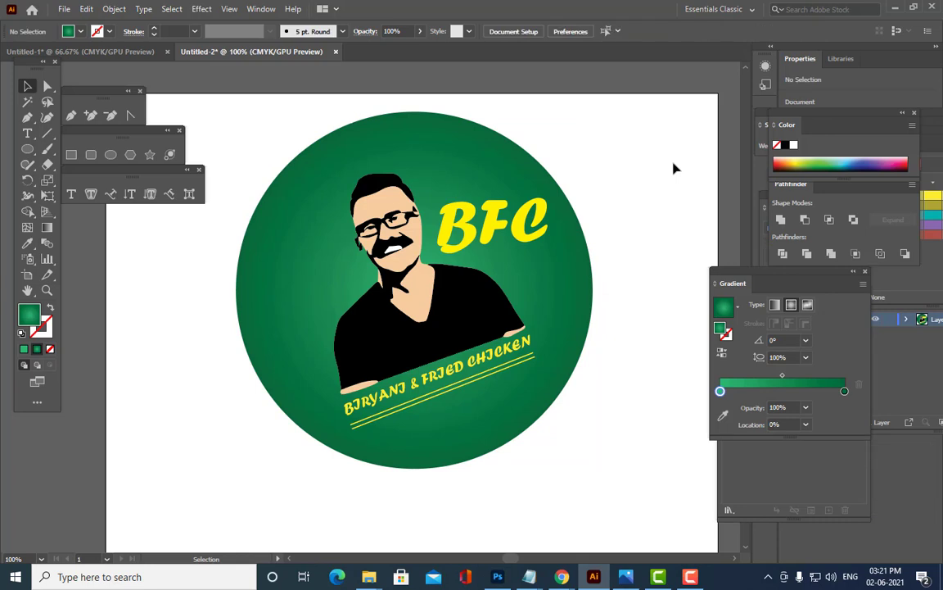
- Enlarge the green circle and reposition it around the artwork so the portrait and lettering have a wider margin
key(ctrl+minus)
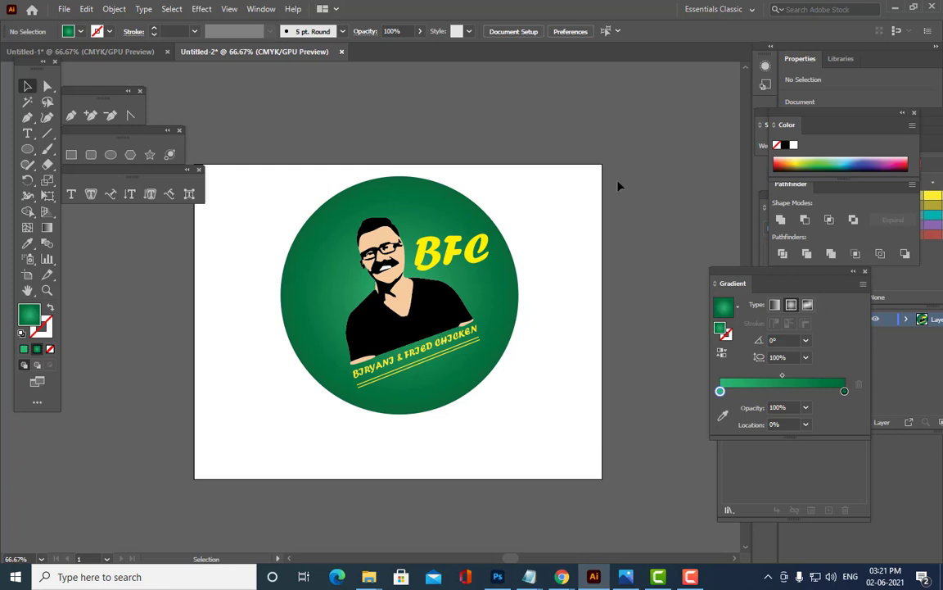
click(418, 214)
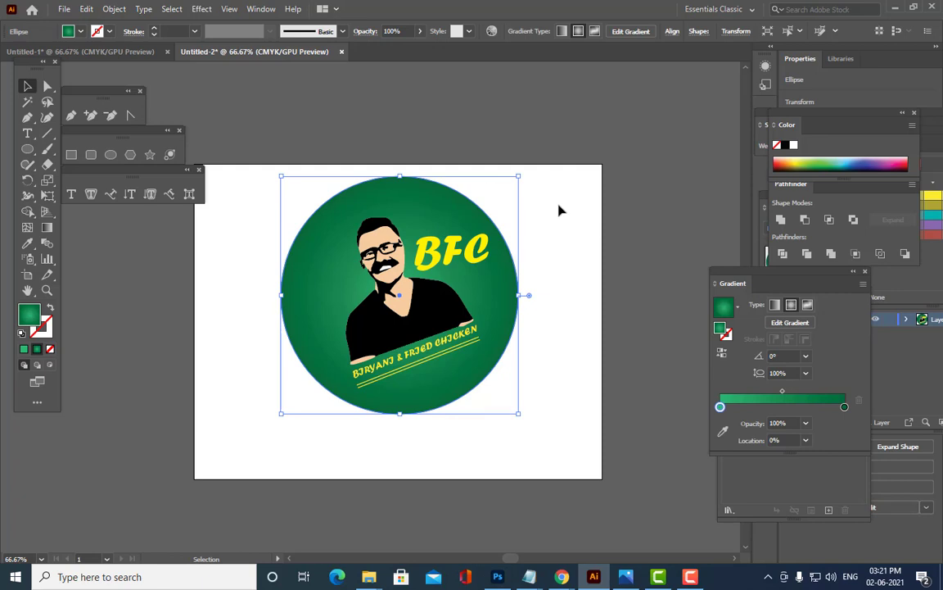
click(608, 206)
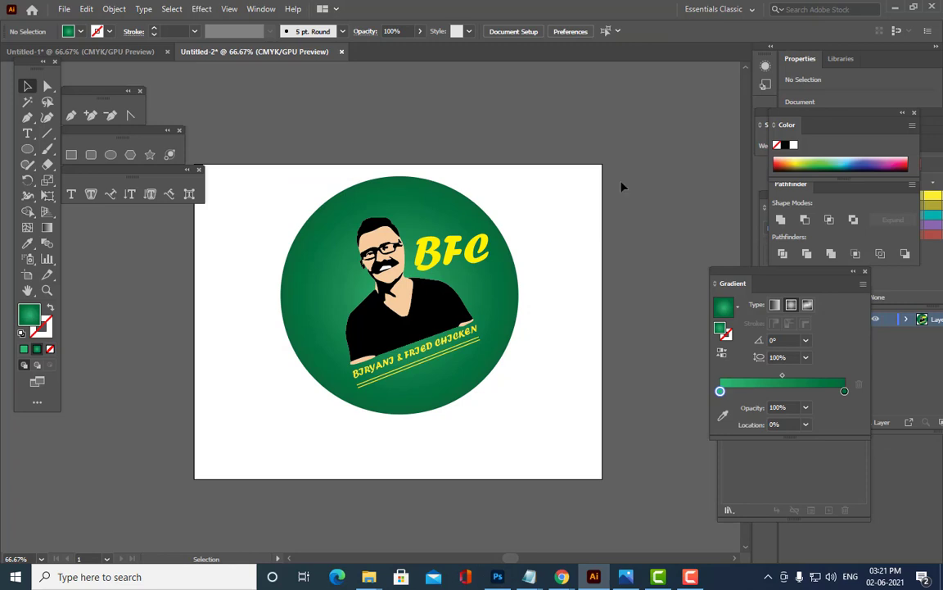
click(453, 211)
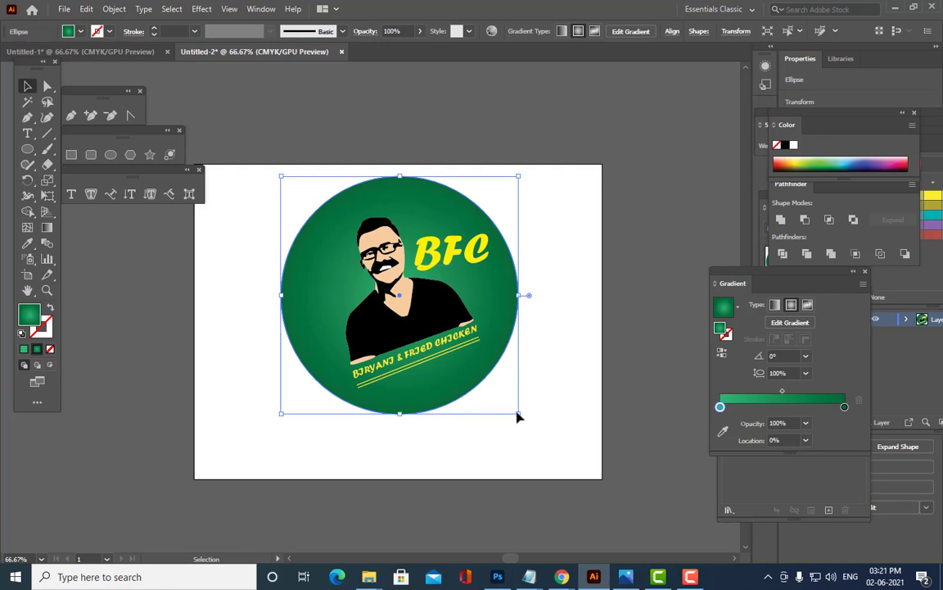
drag(519, 415, 527, 422)
drag(489, 357, 498, 363)
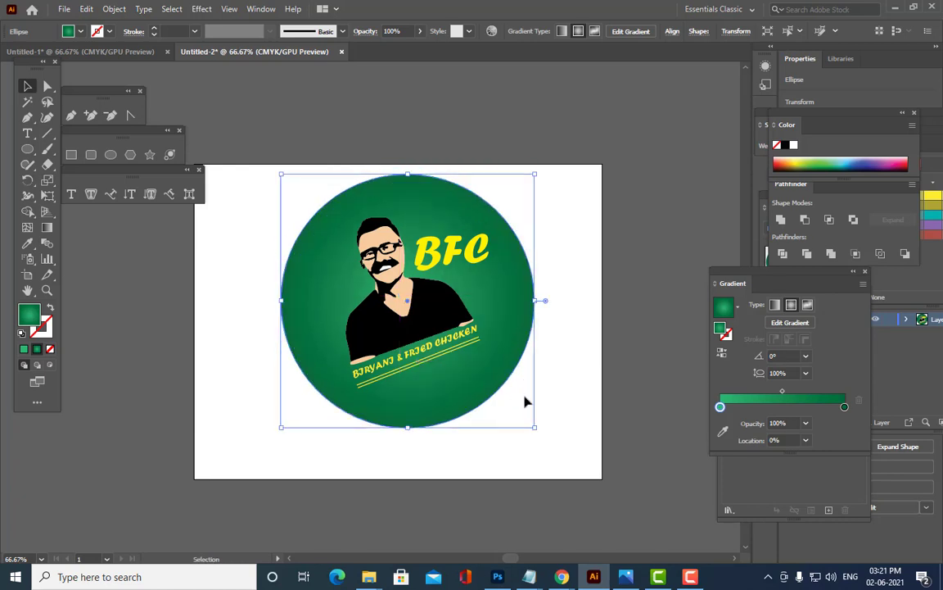
drag(535, 427, 545, 437)
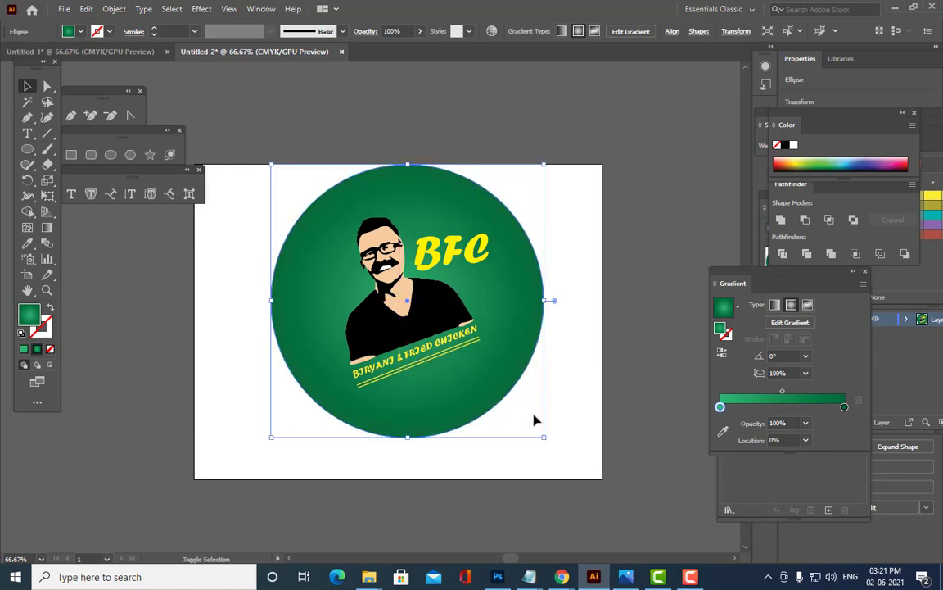
click(571, 266)
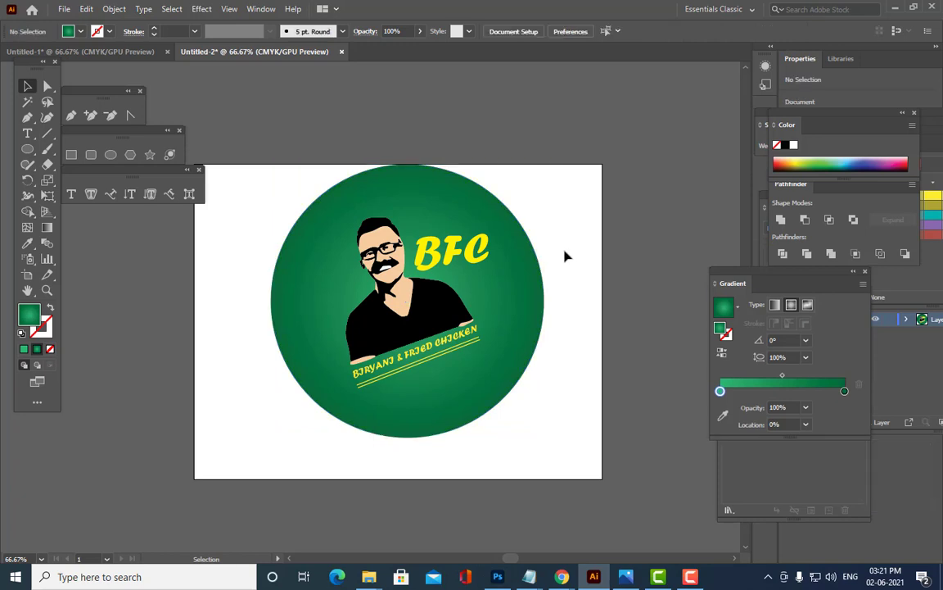
click(513, 247)
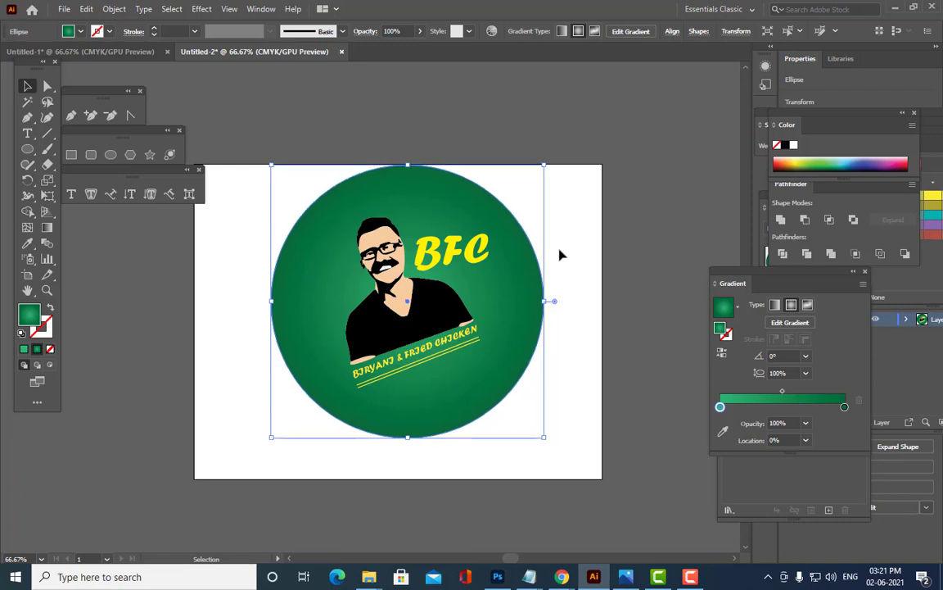
click(622, 205)
- Shift the BFC text slightly away from the man's face and scale it down to about 74 pt
drag(484, 249, 496, 255)
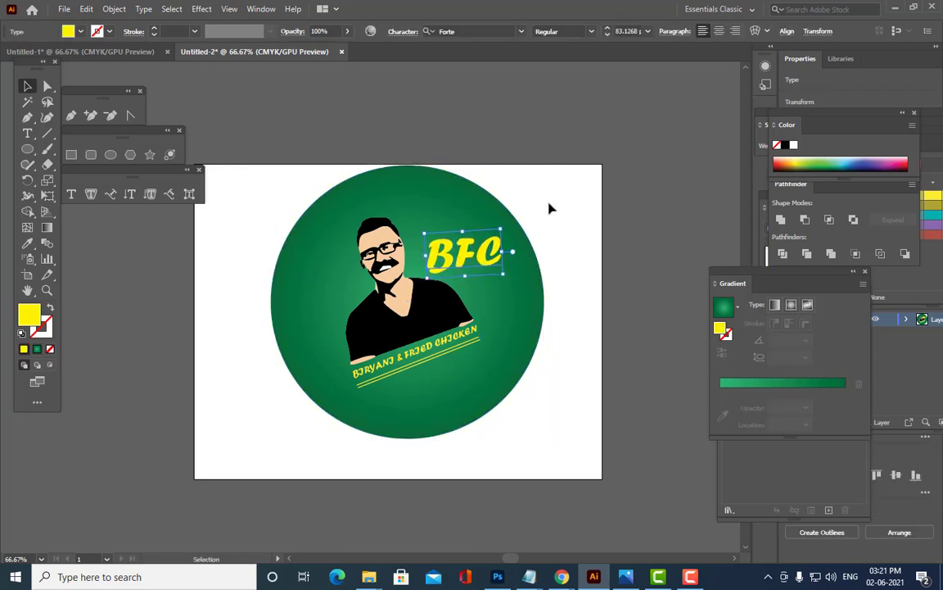
key(Left)
key(Left)
key(Left)
key(Up)
key(Up)
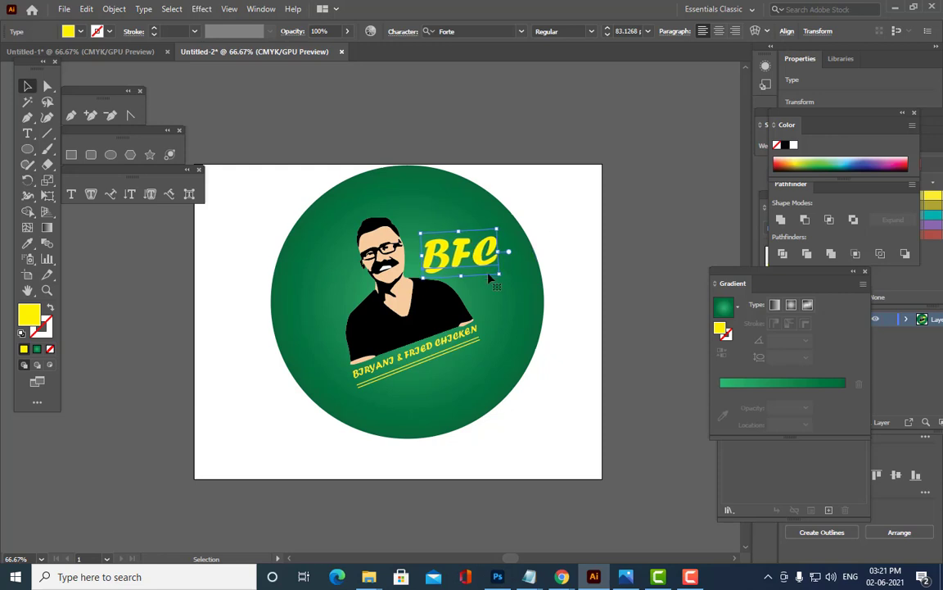
drag(496, 274, 492, 272)
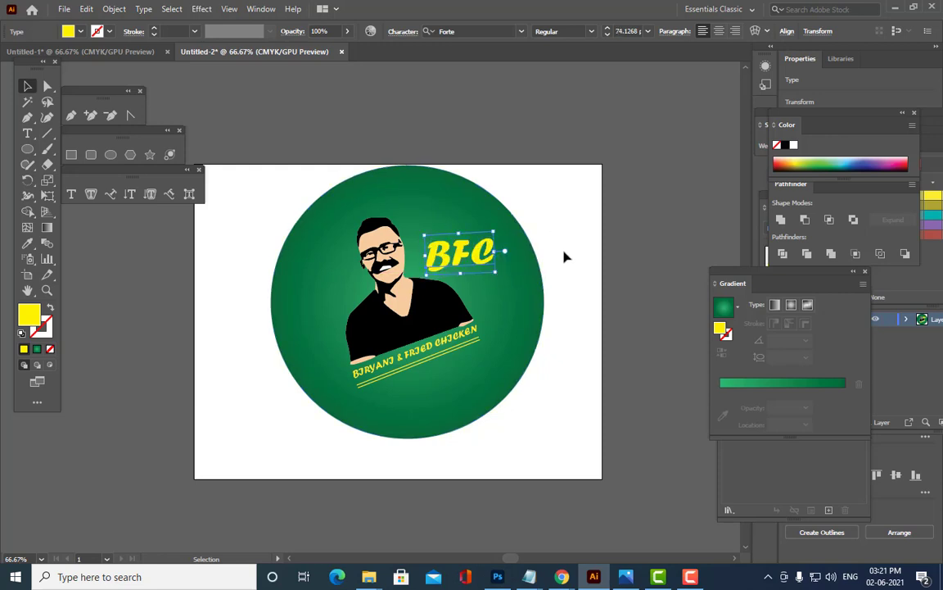
click(586, 240)
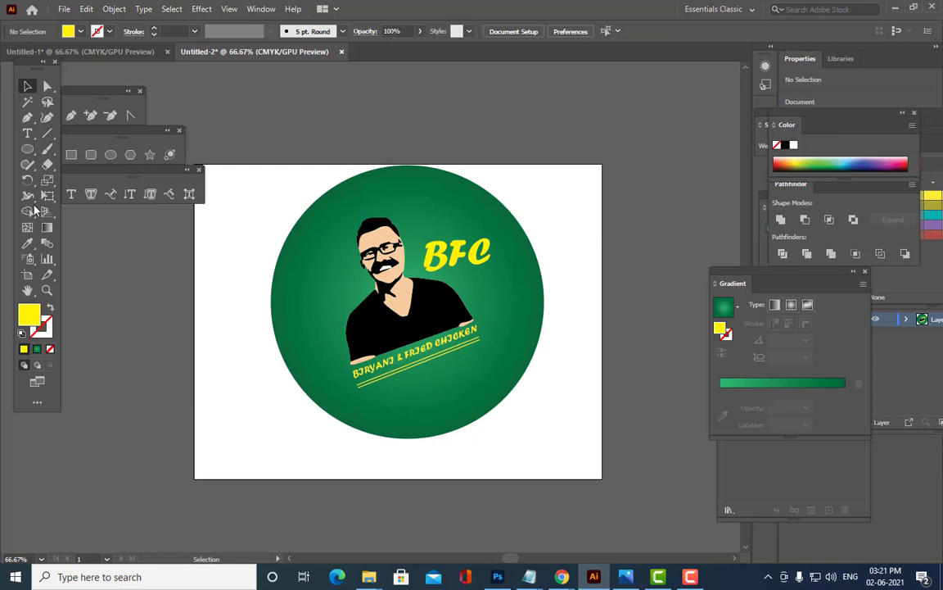
- Create a slightly smaller concentric copy of the green circle inside its edge and select the copy
click(402, 185)
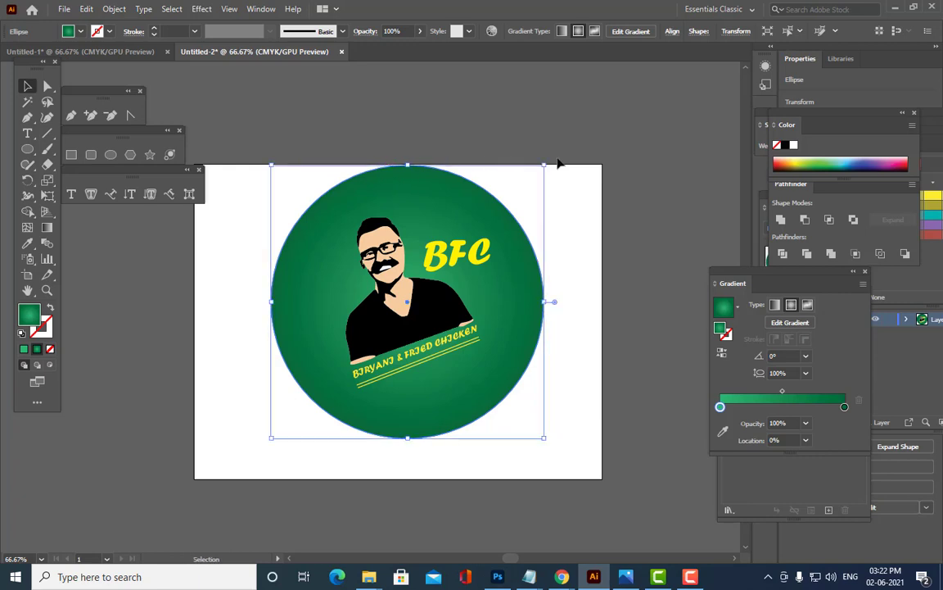
drag(544, 165, 537, 177)
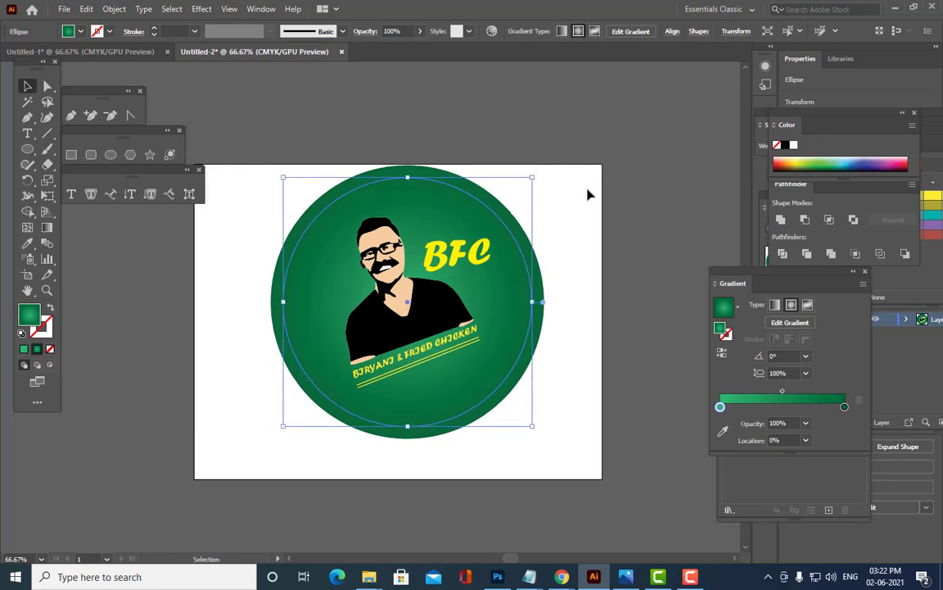
click(595, 210)
click(482, 223)
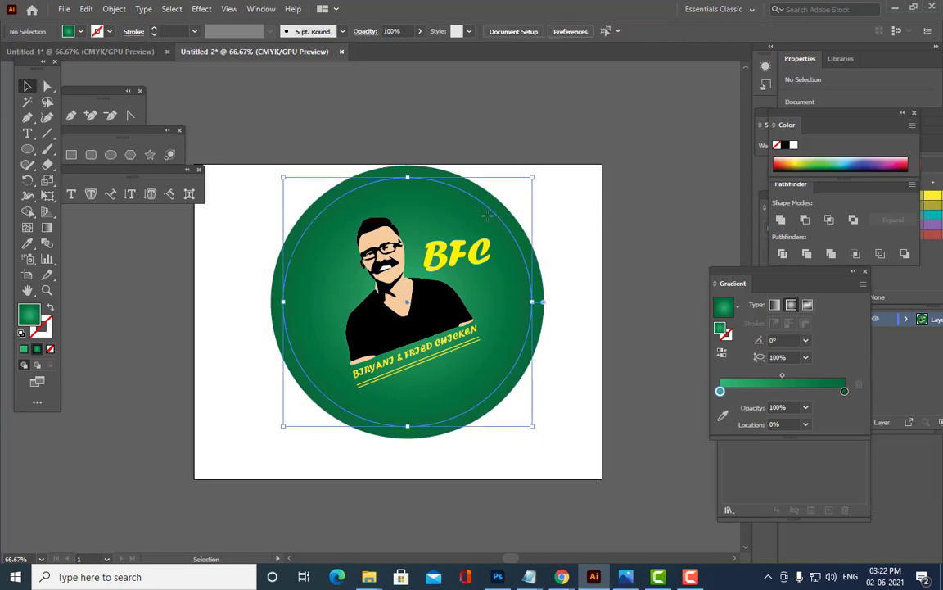
- Remove the inner circle's fill and give it a yellow 4 pt stroke
click(44, 331)
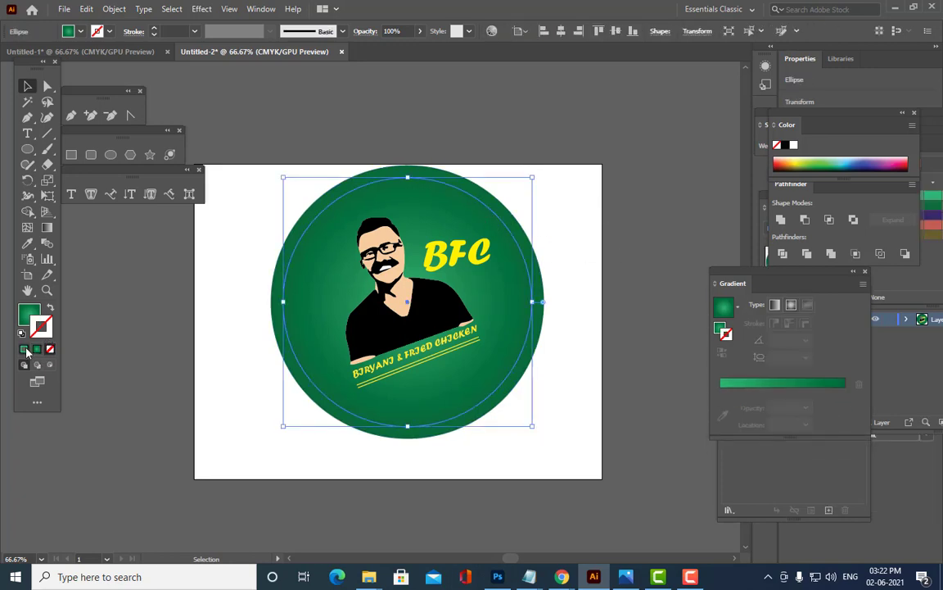
click(36, 349)
click(49, 350)
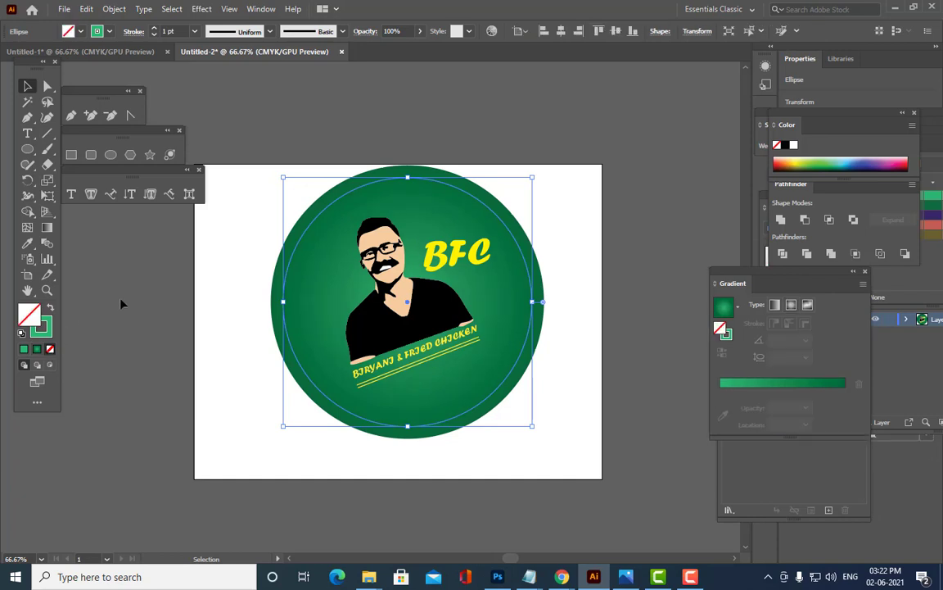
click(104, 34)
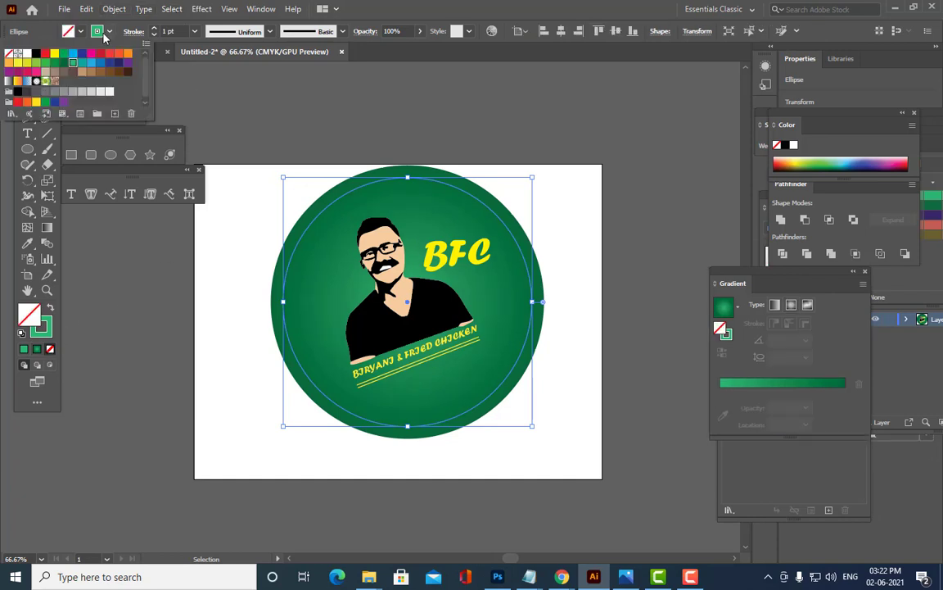
click(54, 53)
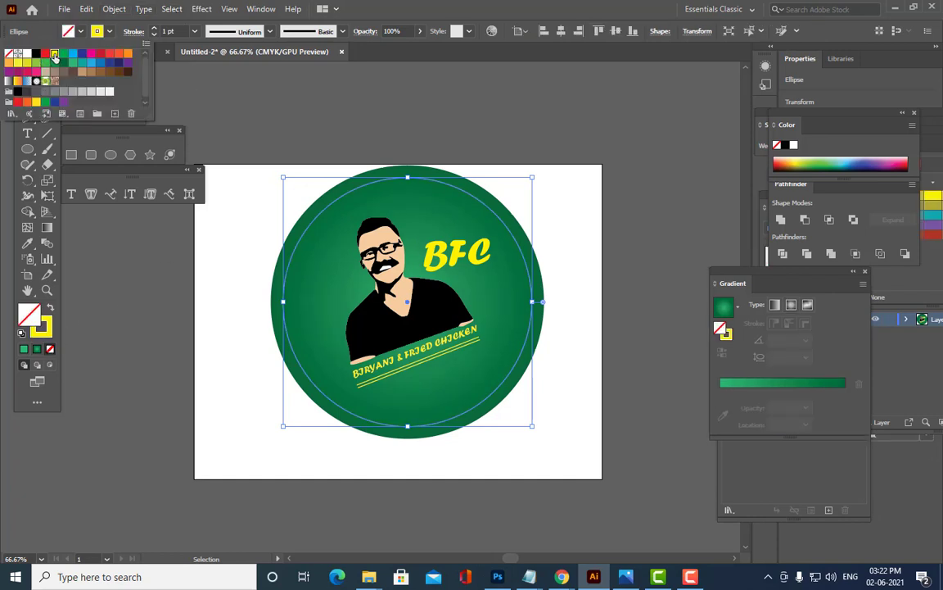
click(194, 31)
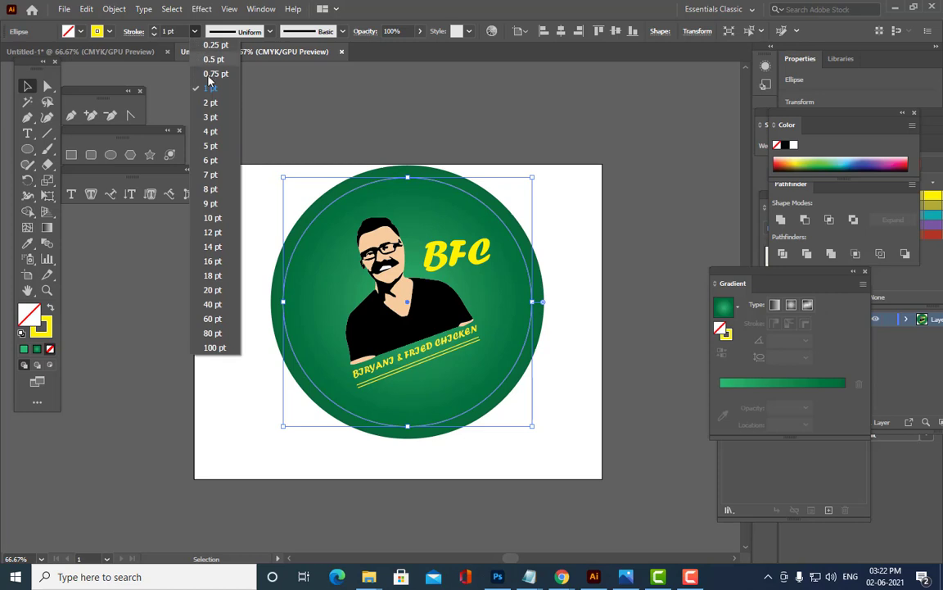
click(213, 131)
click(452, 146)
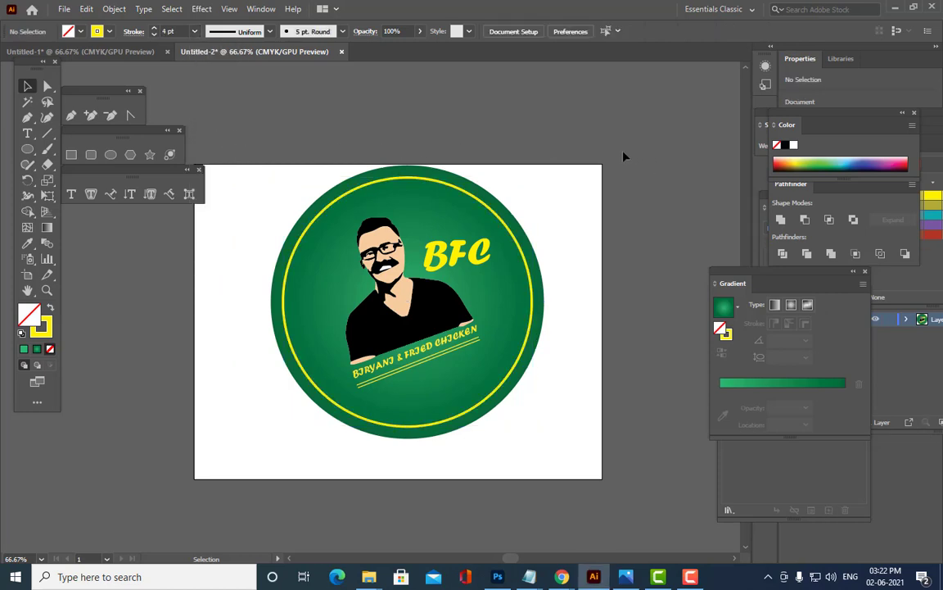
- Thin the yellow ring's stroke to 0.75 pt
click(480, 200)
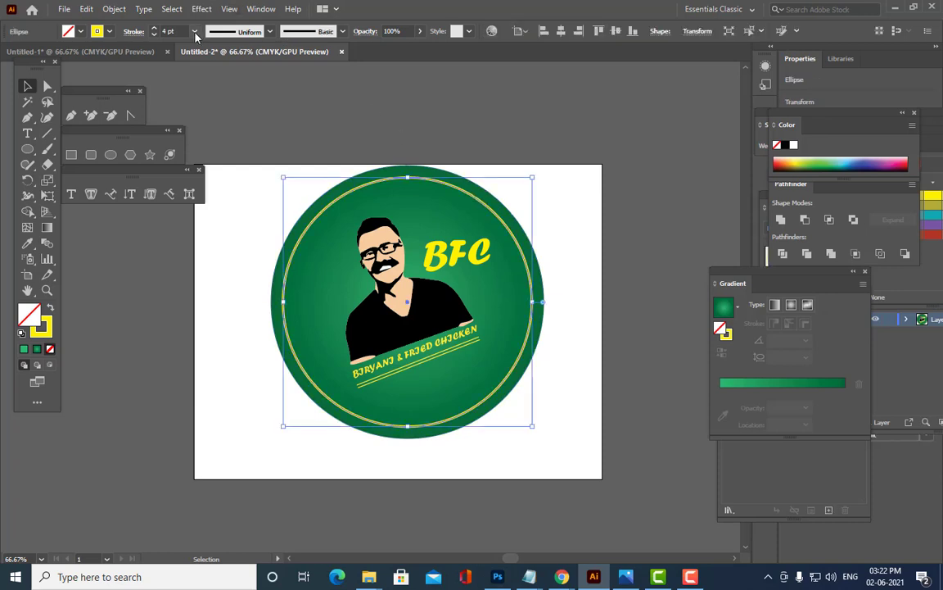
click(194, 32)
click(193, 66)
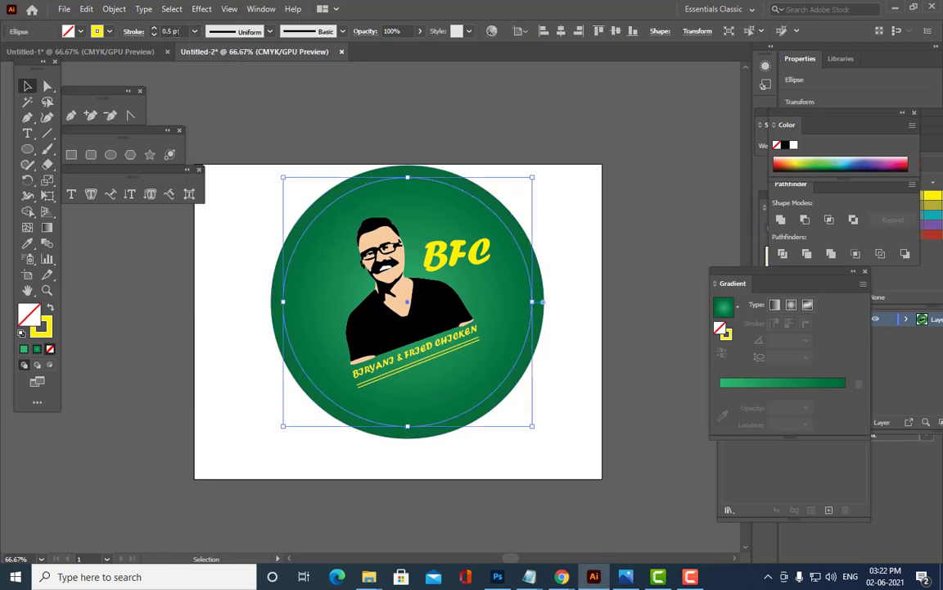
click(194, 31)
click(193, 66)
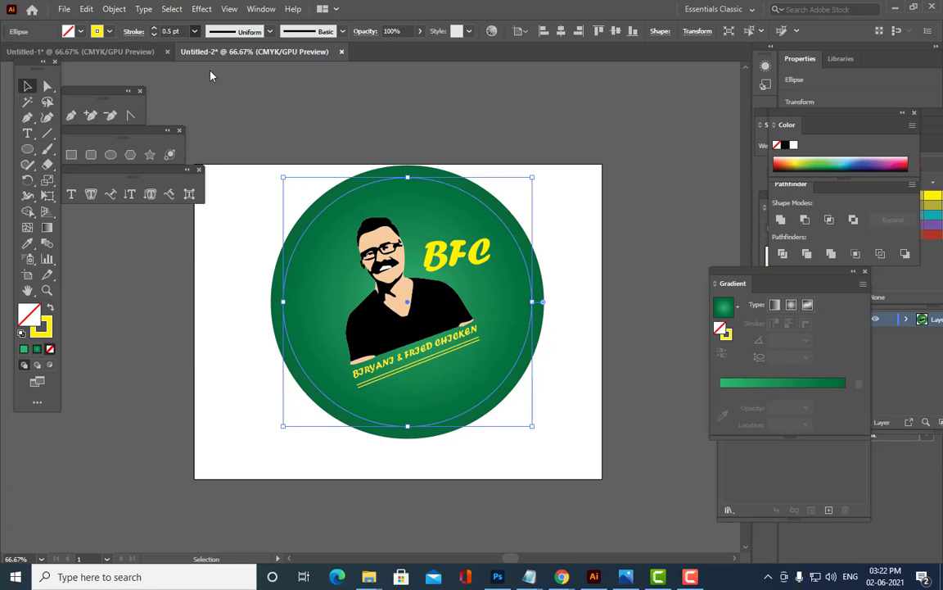
click(426, 115)
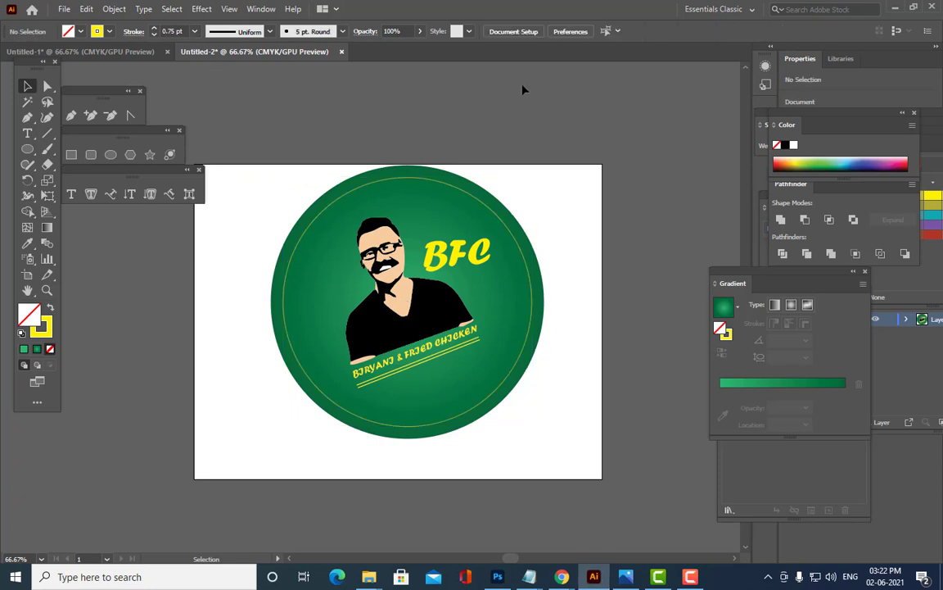
- Create a slightly smaller concentric copy of the yellow ring just inside it to form a double border
click(499, 210)
key(a)
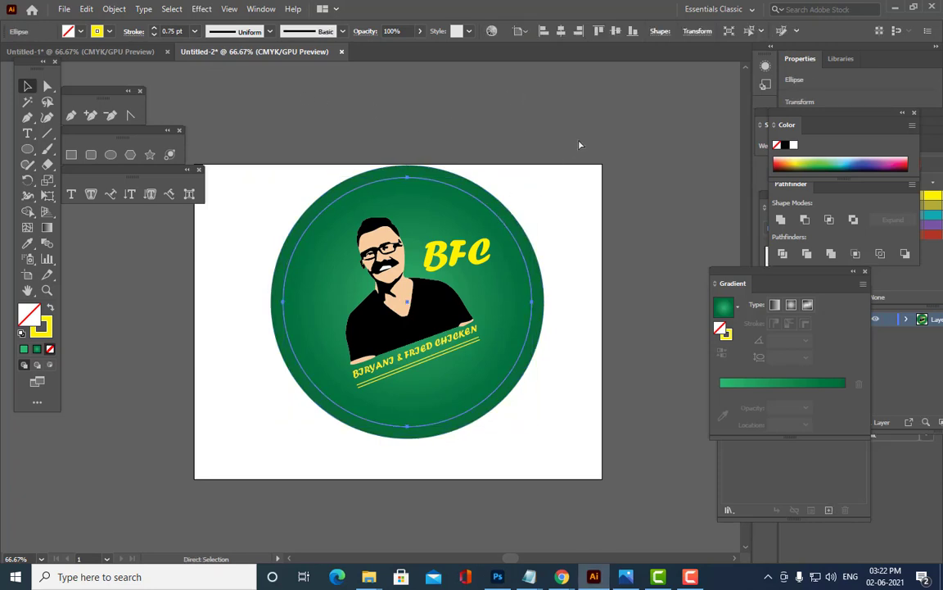
key(v)
key(a)
key(v)
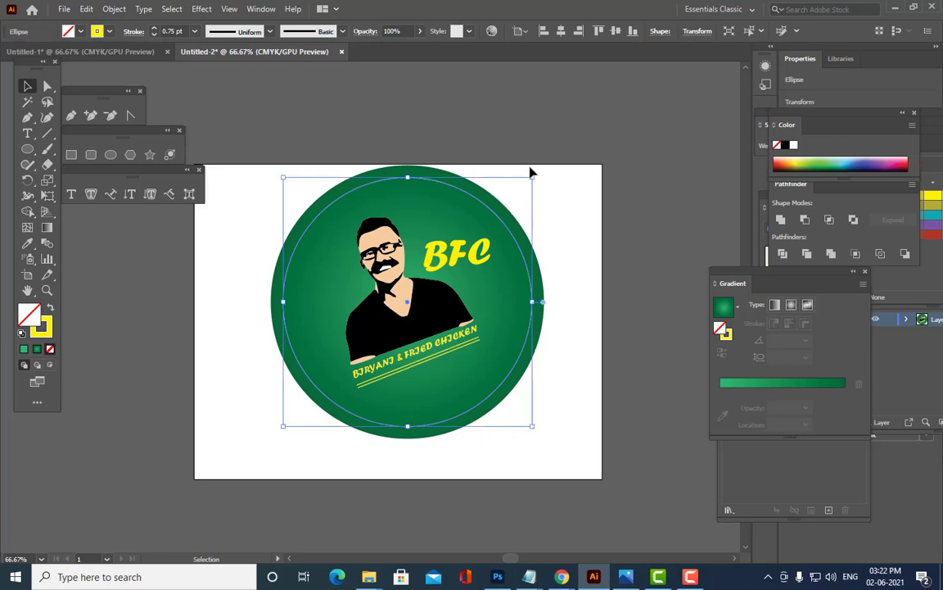
drag(533, 178, 530, 176)
click(666, 202)
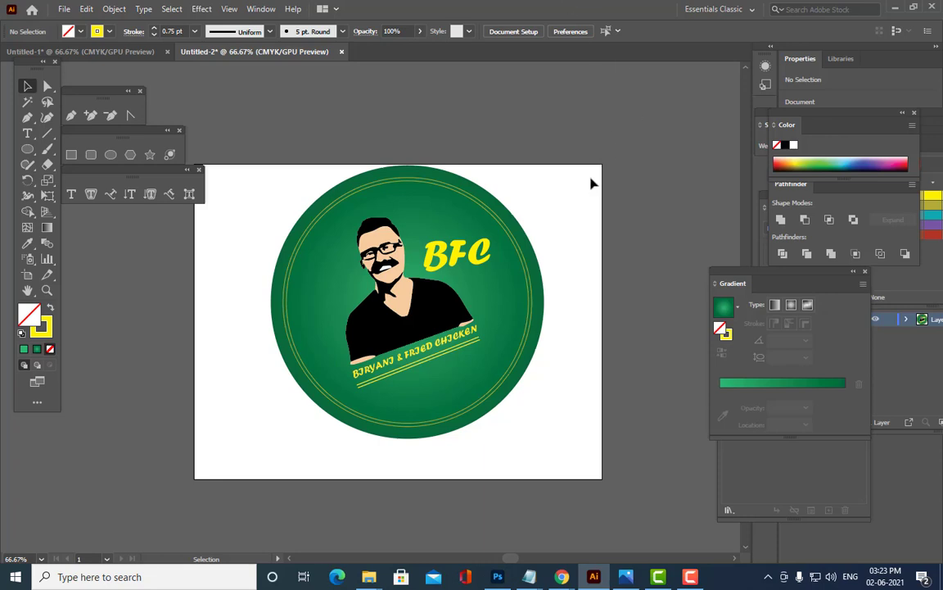
- Move the whole badge artwork slightly down and to the left so it sits centred on the artboard
scroll(608, 238, up, 1)
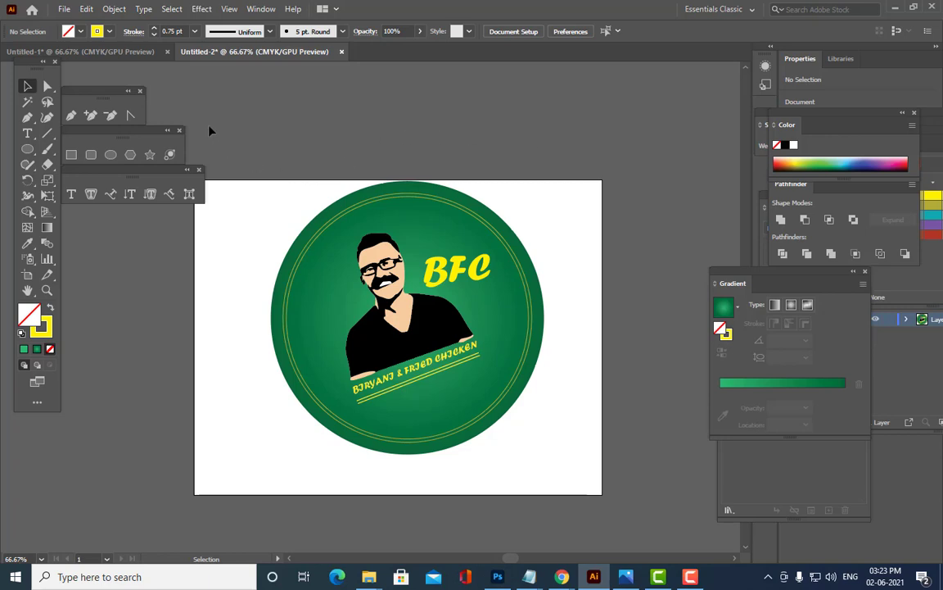
drag(210, 131, 644, 508)
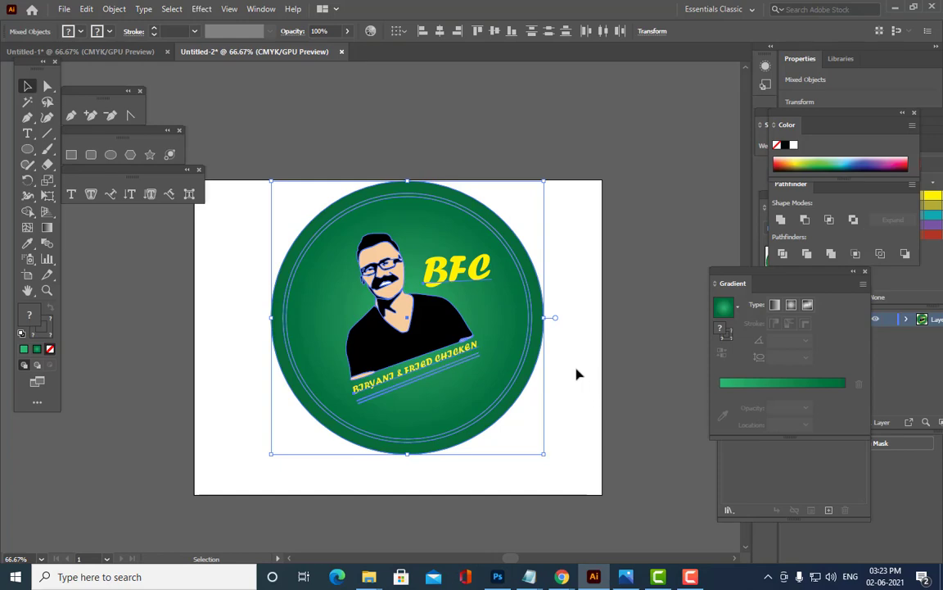
drag(504, 322, 497, 343)
click(618, 279)
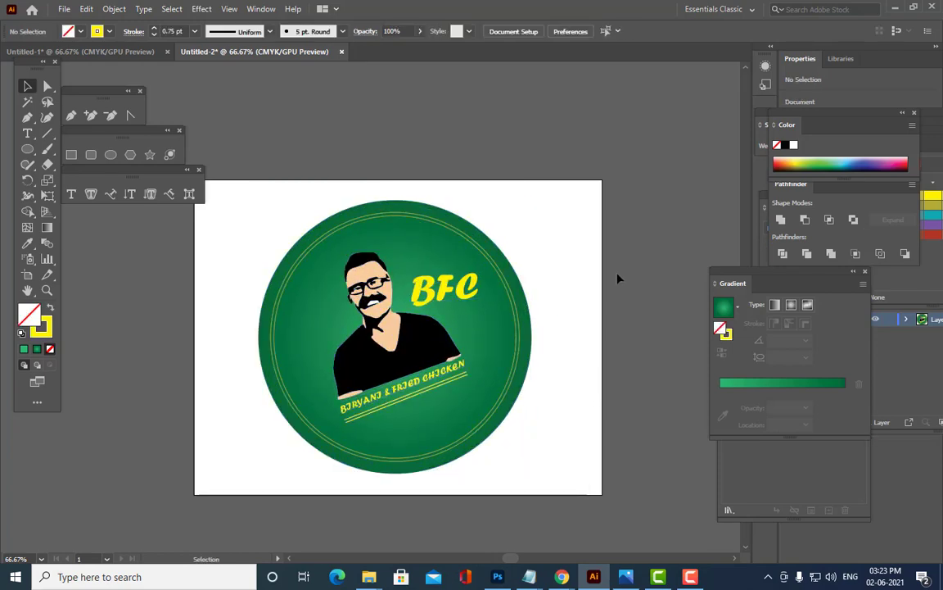
- Select all of the badge artwork on the artboard
click(172, 9)
click(175, 29)
click(480, 143)
click(479, 333)
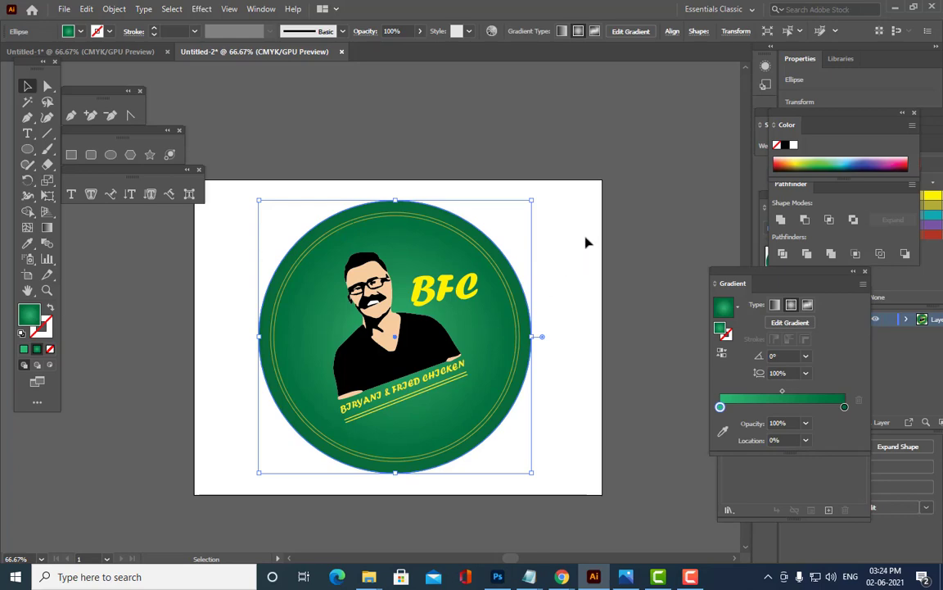
click(171, 8)
click(177, 24)
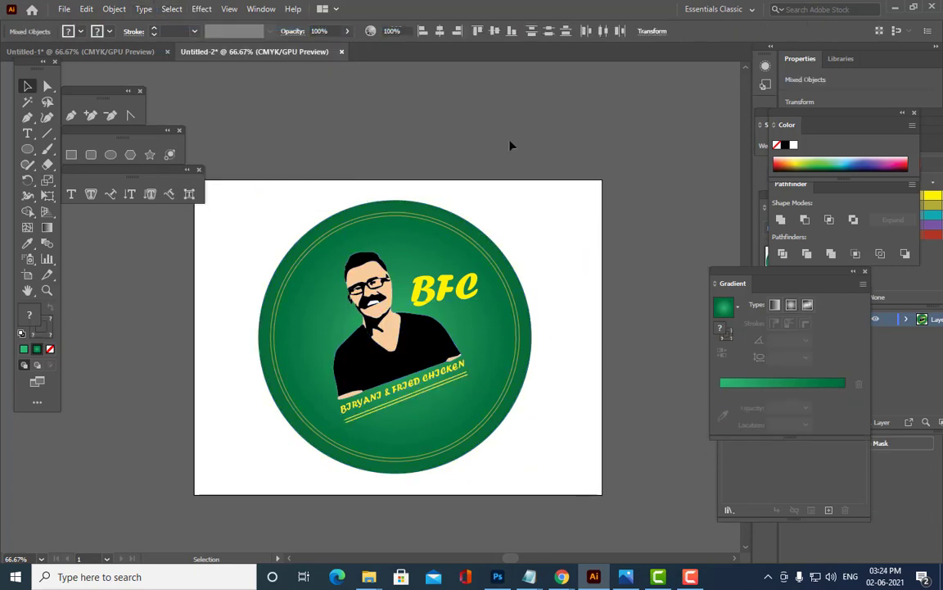
- Switch to Photoshop and close the laughingman.psd document
click(498, 576)
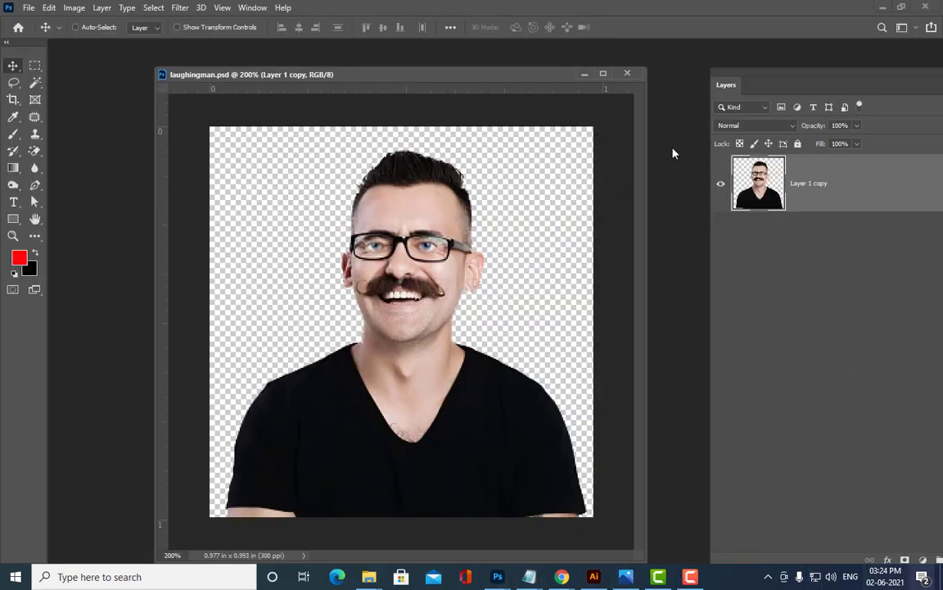
click(635, 76)
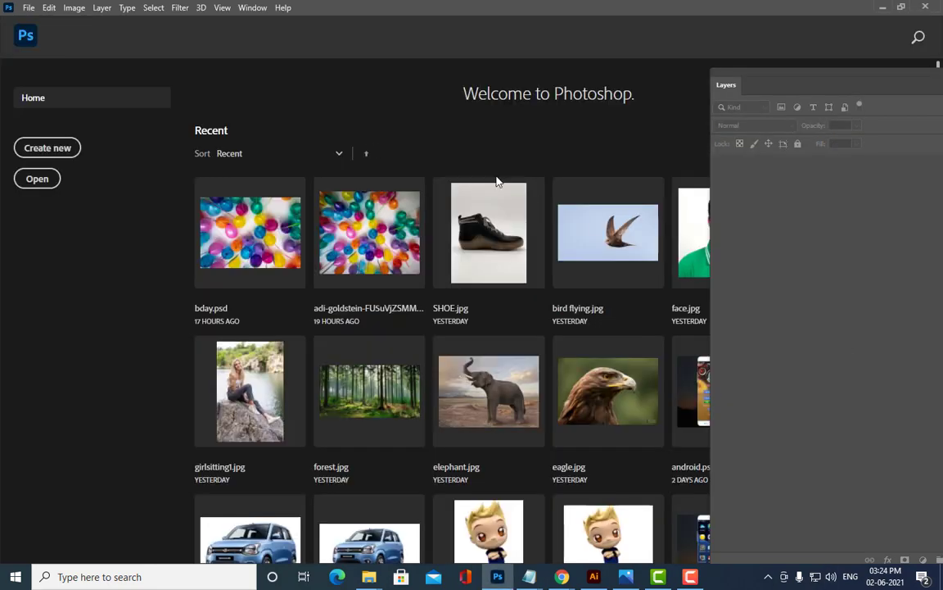
click(48, 145)
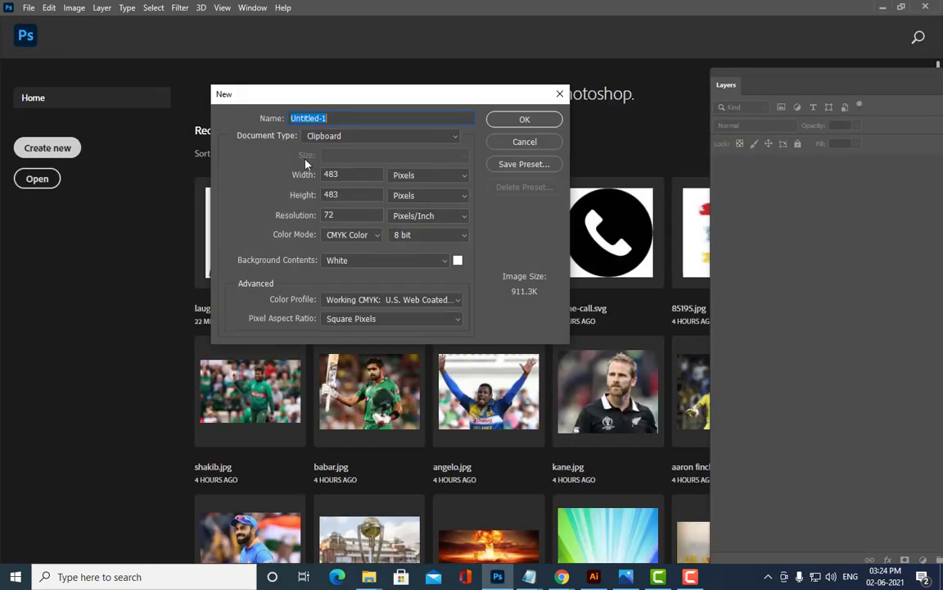
drag(331, 93, 417, 89)
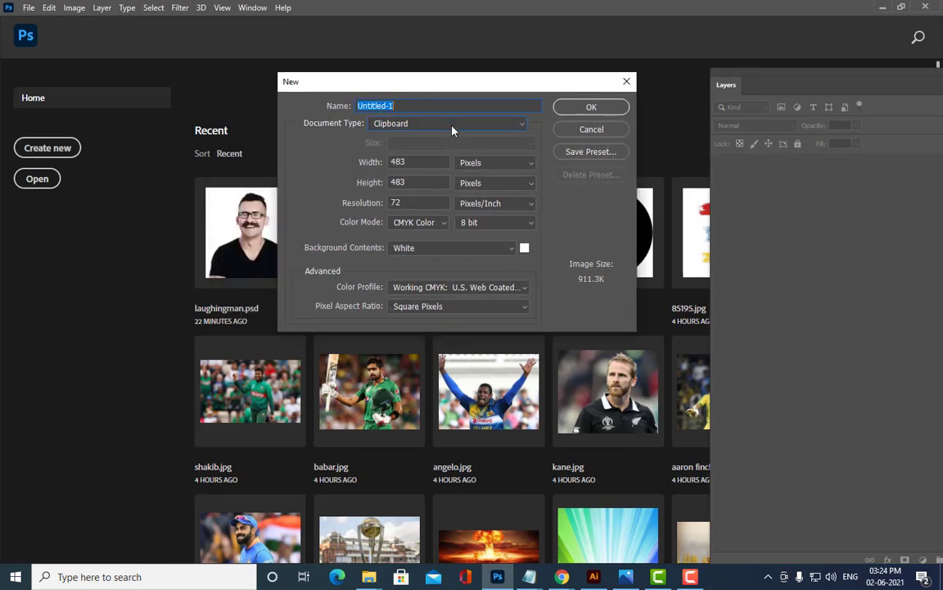
click(451, 125)
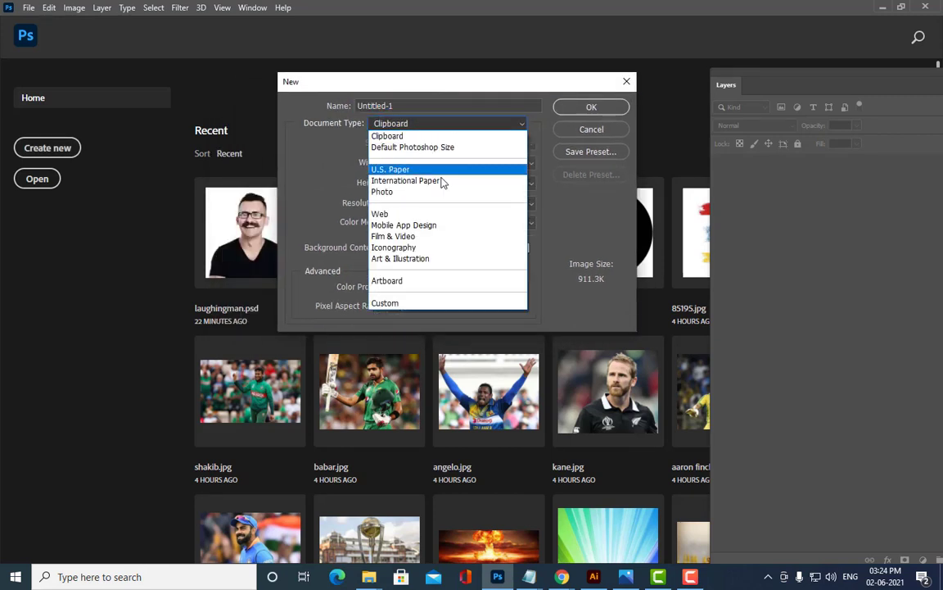
click(620, 128)
click(604, 130)
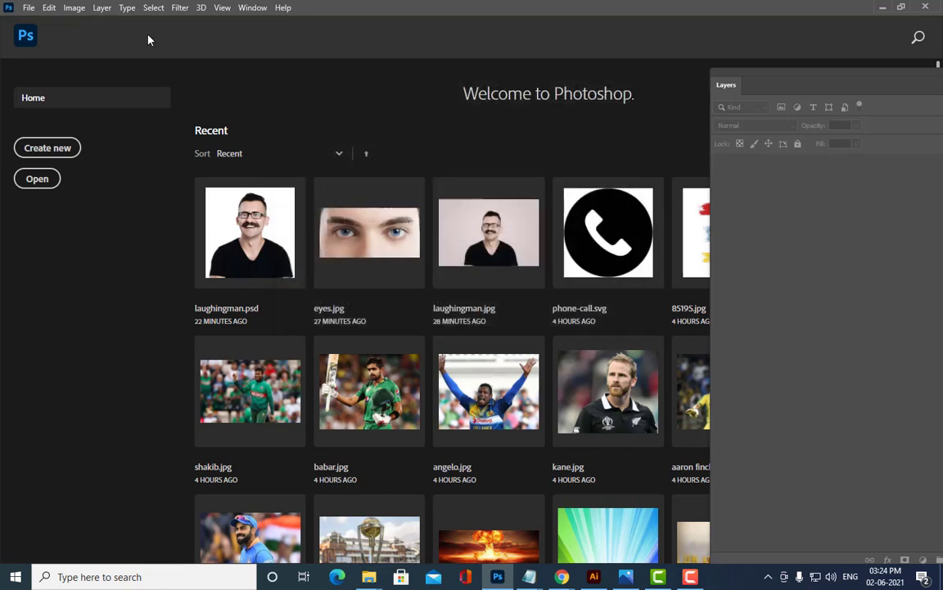
- Create a landscape A4 document at 300 ppi in RGB with a white background and float its window in the workspace
click(29, 8)
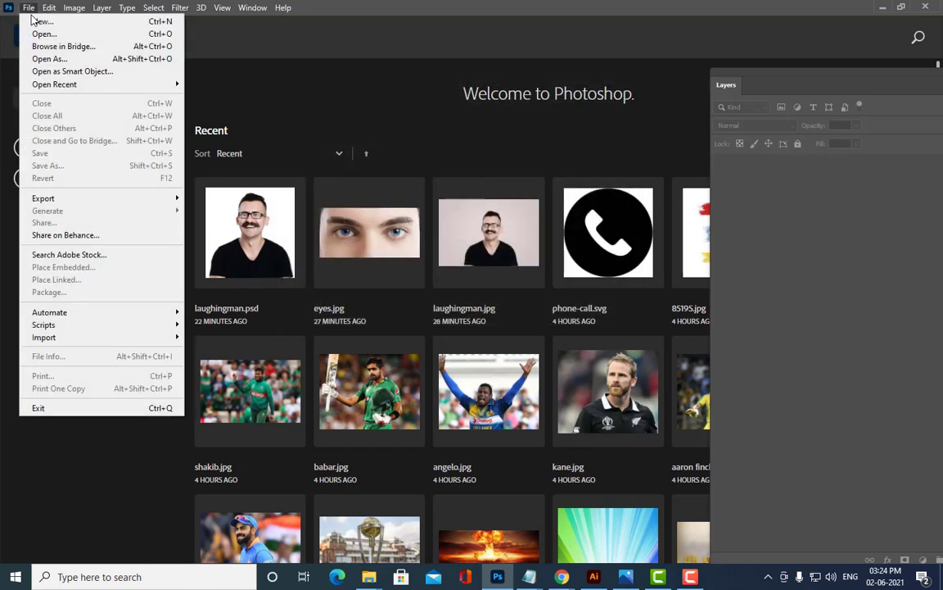
click(39, 21)
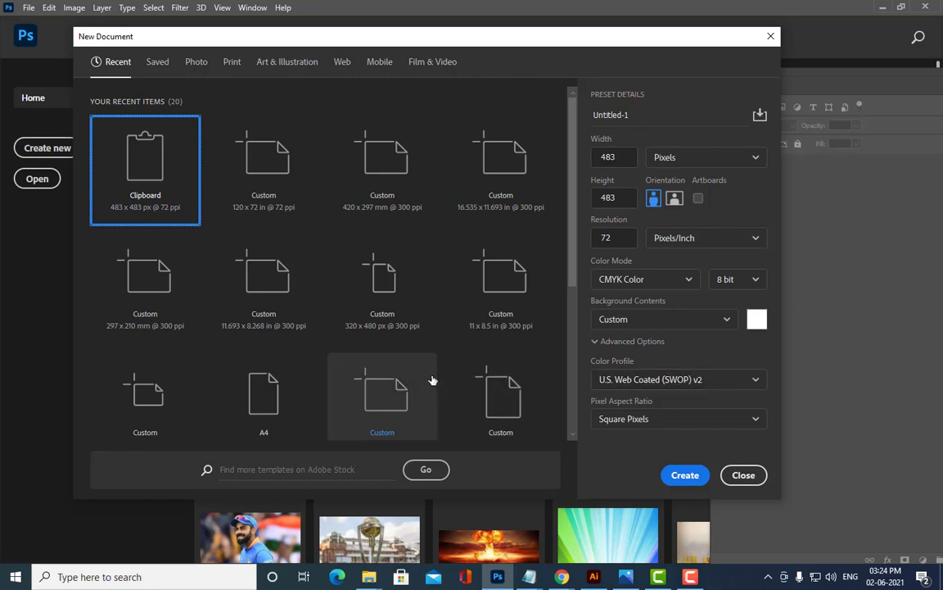
scroll(297, 339, down, 2)
click(258, 270)
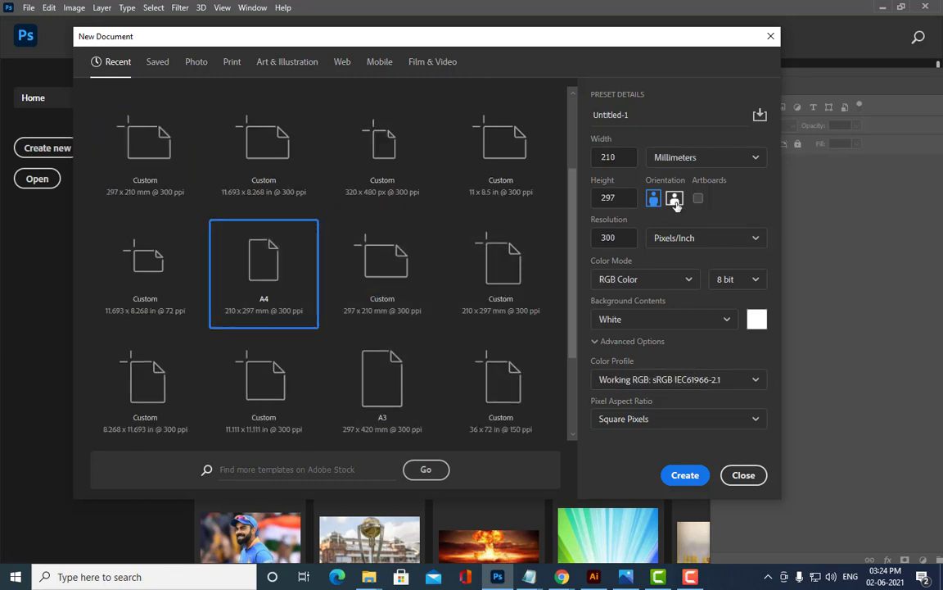
click(676, 198)
click(686, 475)
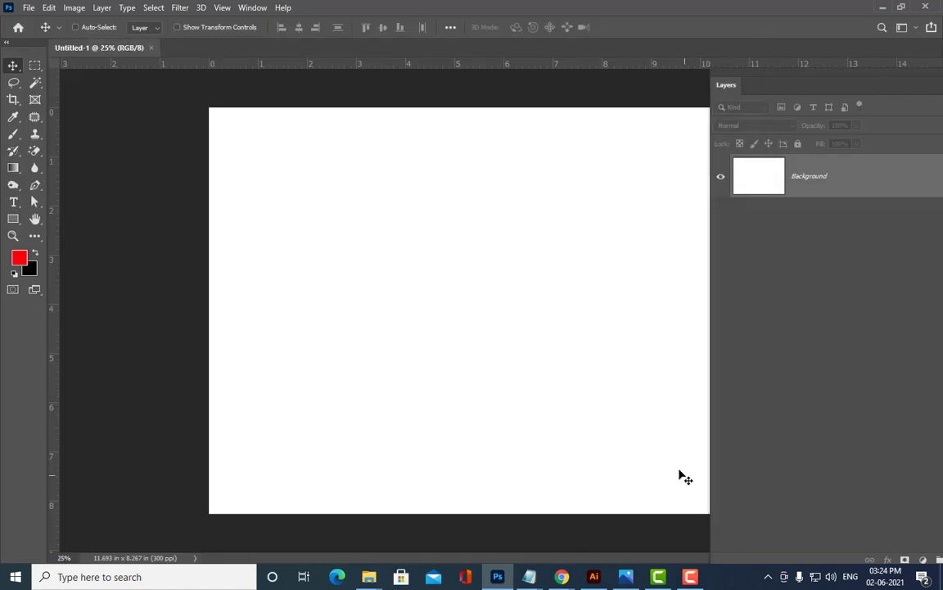
drag(52, 49, 99, 59)
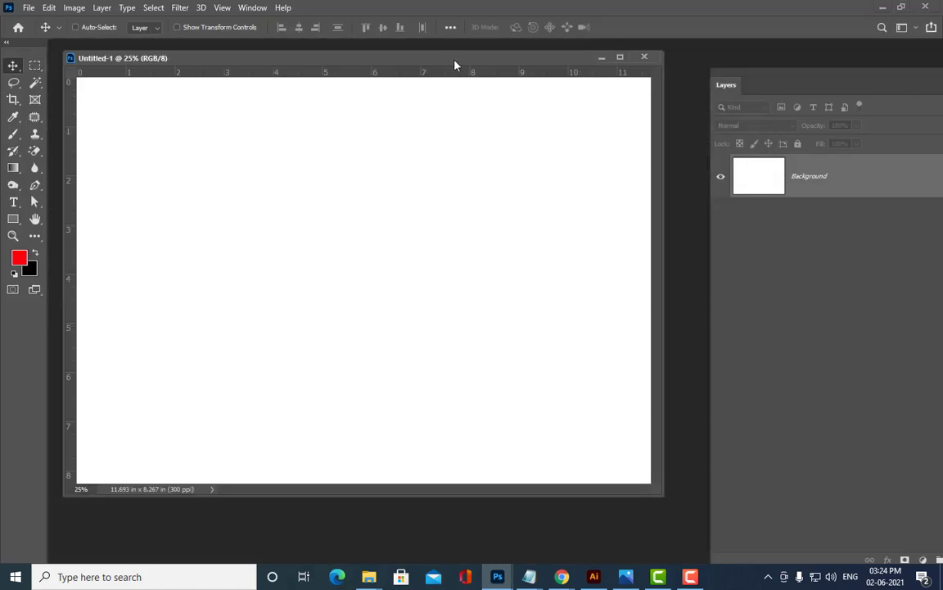
drag(455, 64, 487, 97)
- Try to paste the clipboard artwork into the new document as a smart object
click(49, 8)
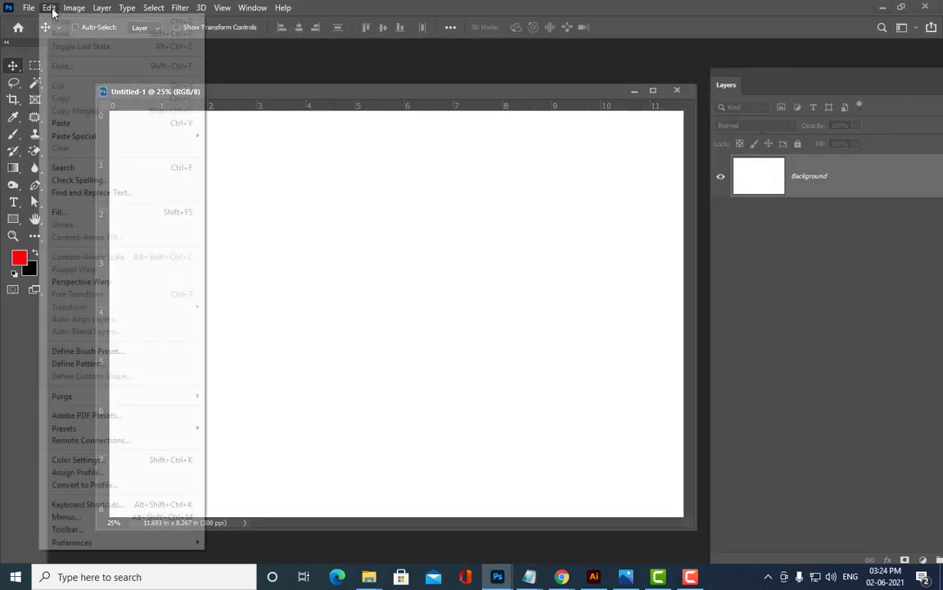
click(74, 123)
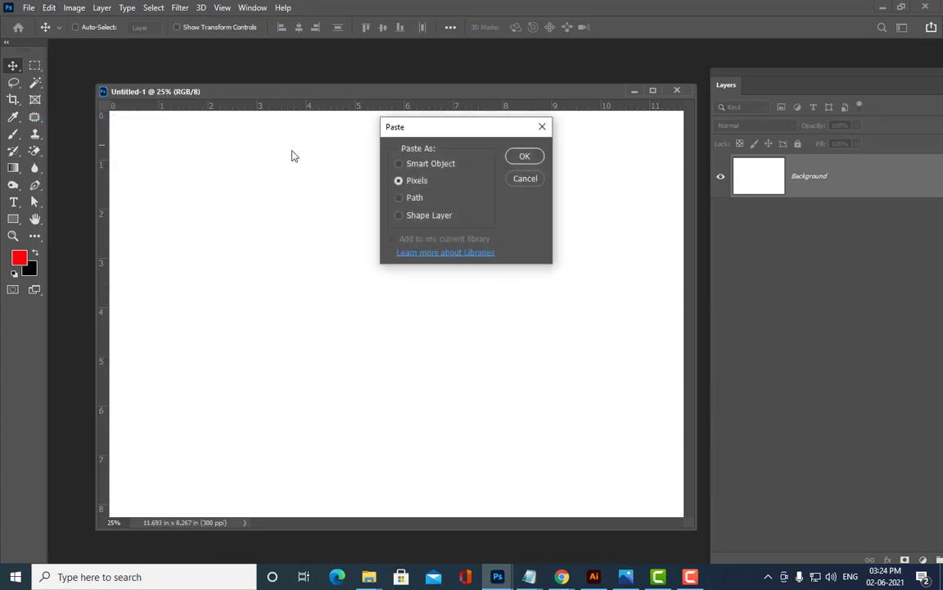
drag(431, 131, 428, 166)
click(425, 201)
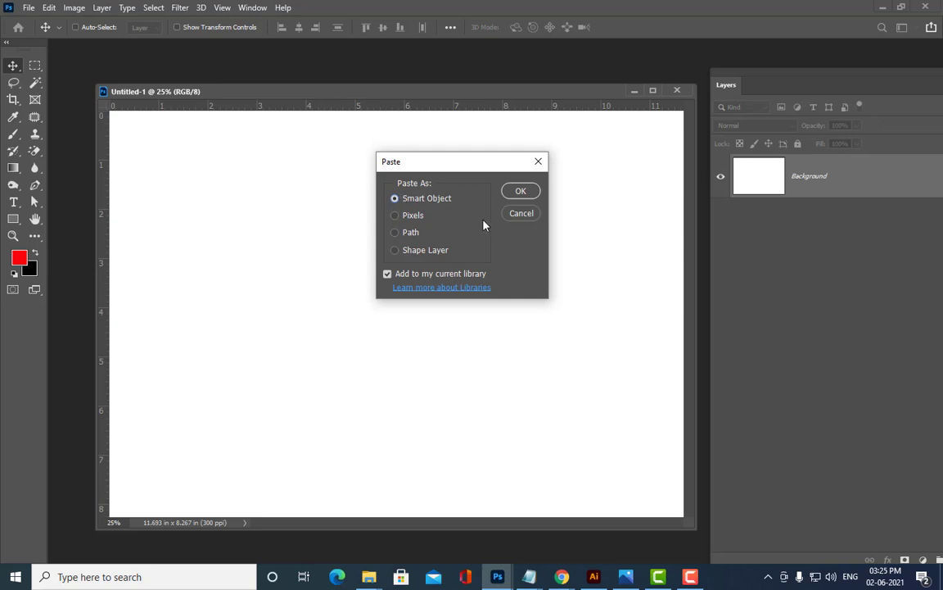
drag(446, 166, 410, 158)
click(483, 189)
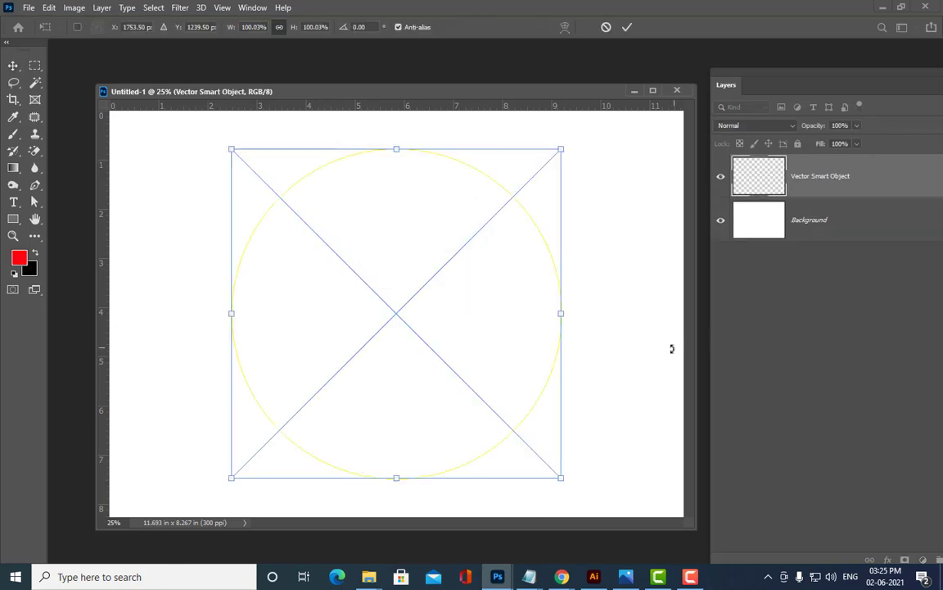
key(Escape)
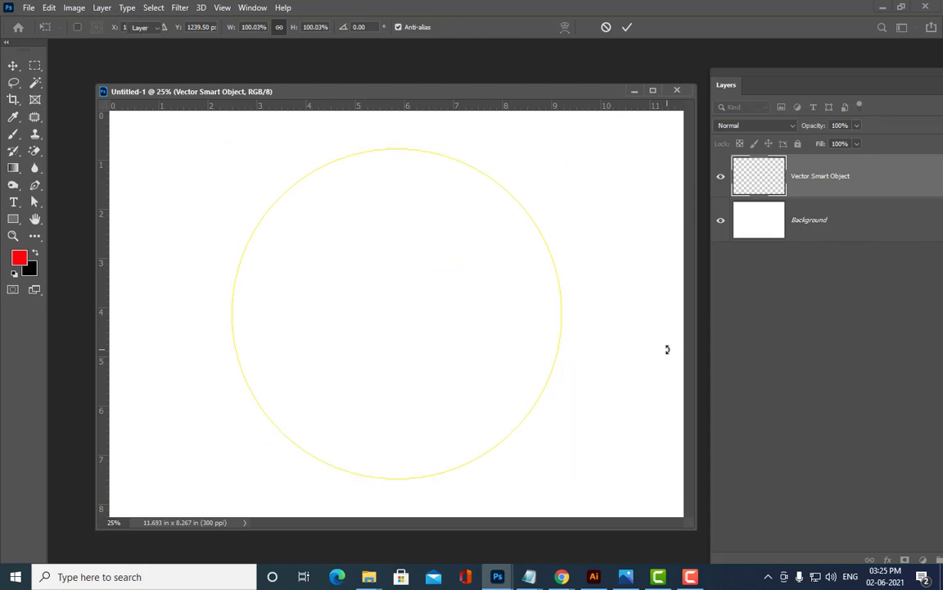
- Switch to Illustrator and copy all of the badge artwork on the artboard
click(595, 576)
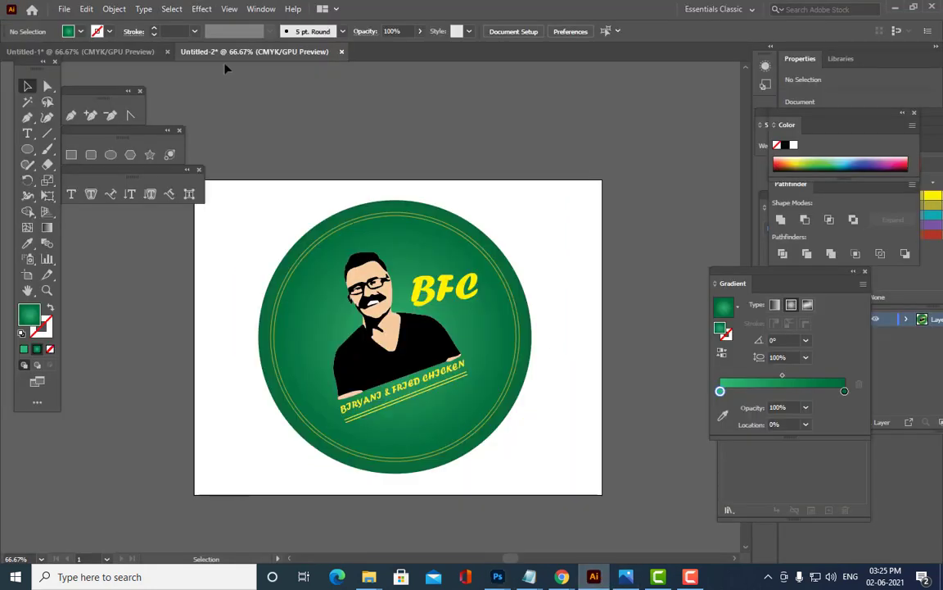
click(172, 9)
click(177, 25)
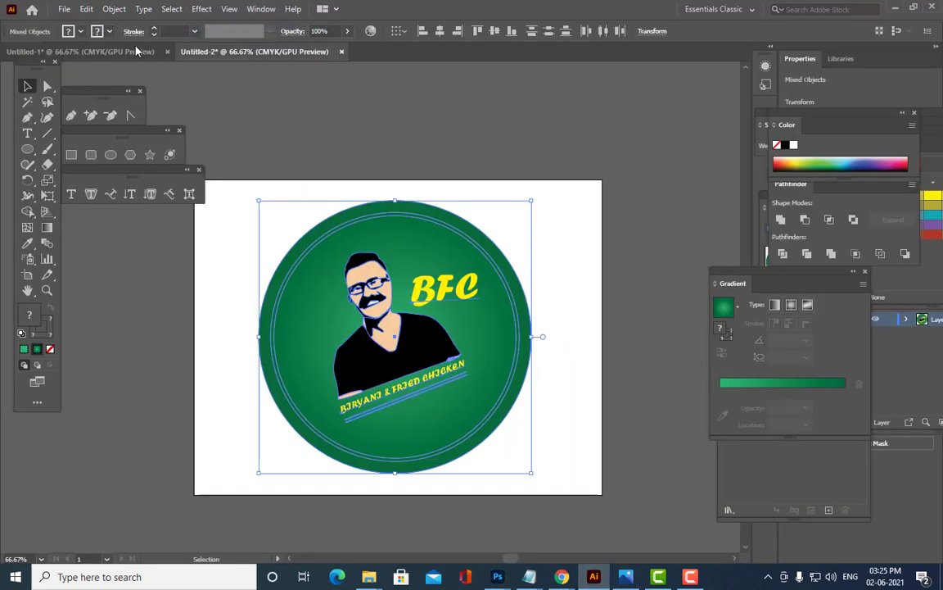
click(86, 9)
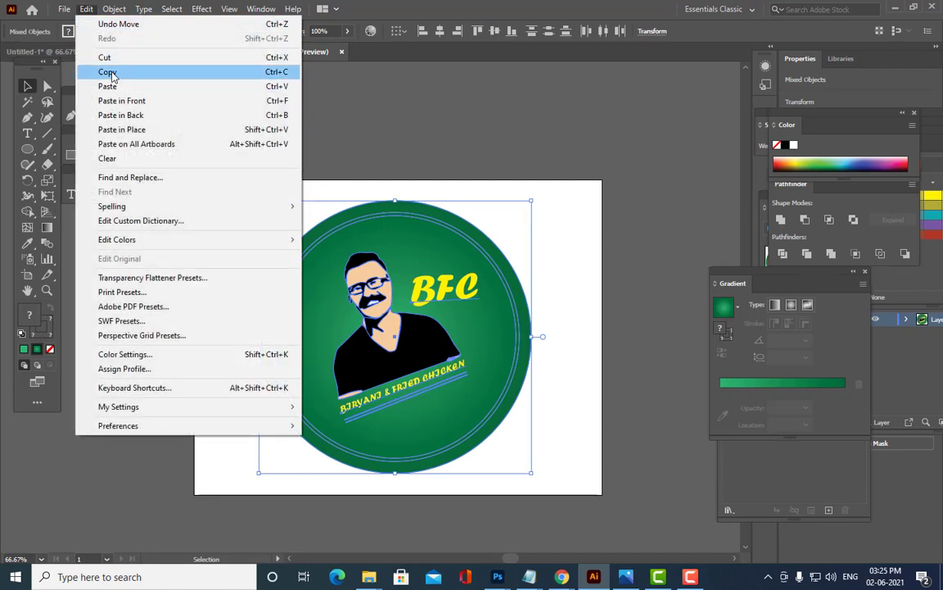
click(107, 72)
- Return to Photoshop, place the copied badge in the blank document as a smart object, and clear the Libraries panel off the canvas
click(892, 7)
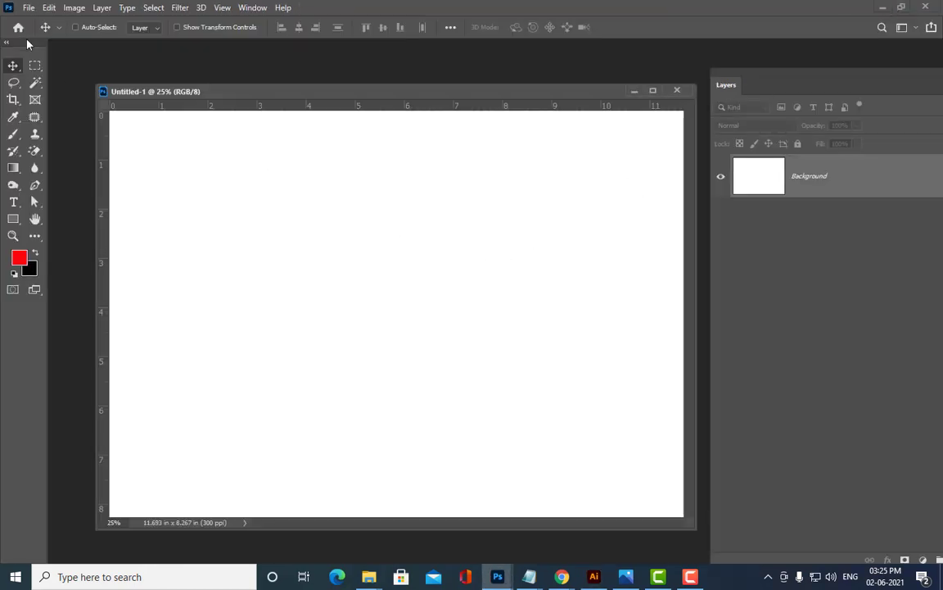
click(49, 8)
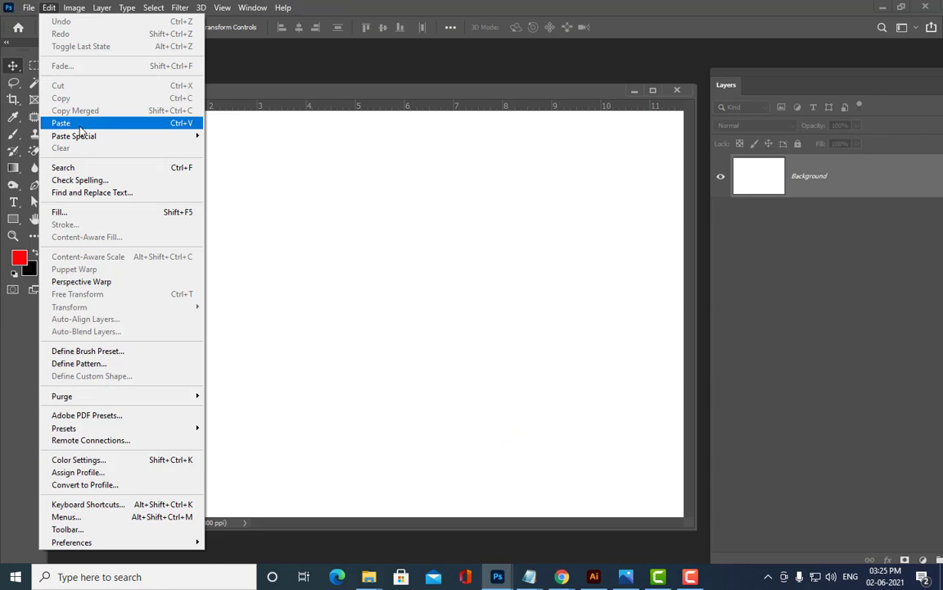
click(80, 124)
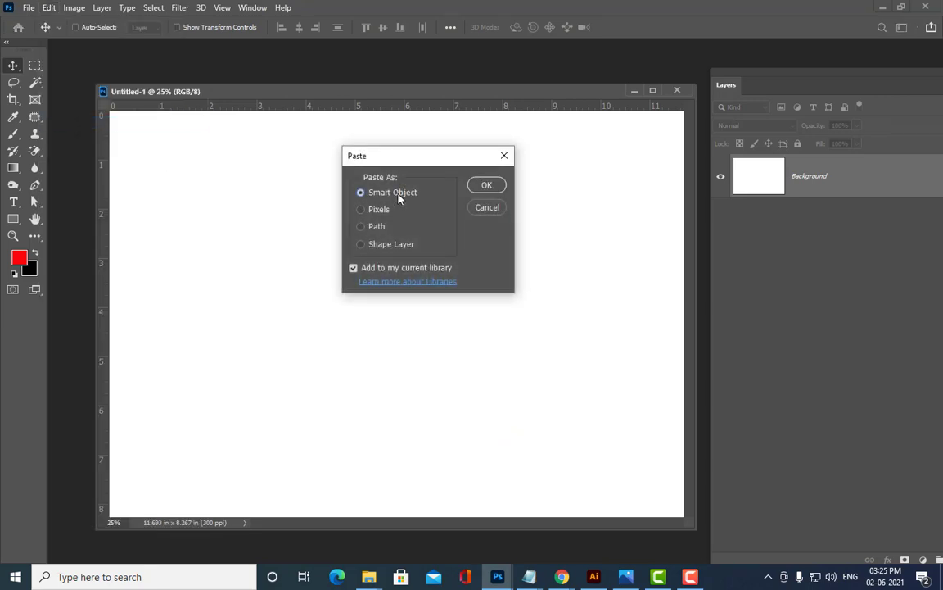
click(487, 185)
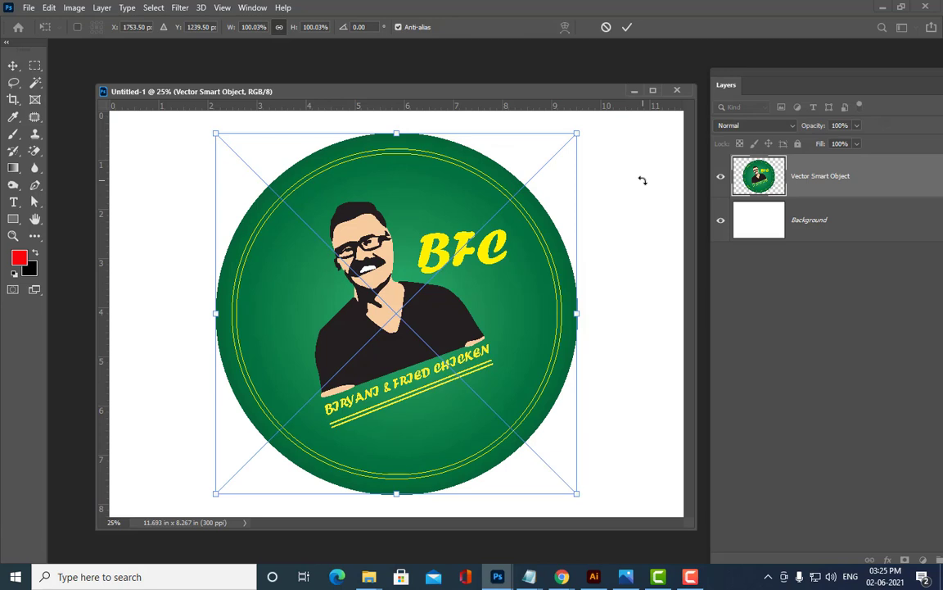
key(Escape)
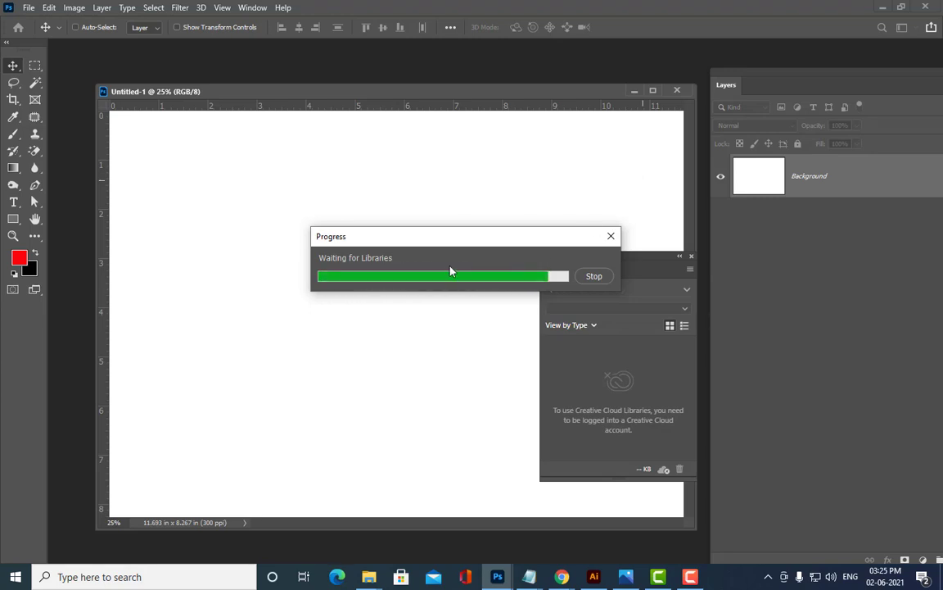
drag(438, 240, 441, 194)
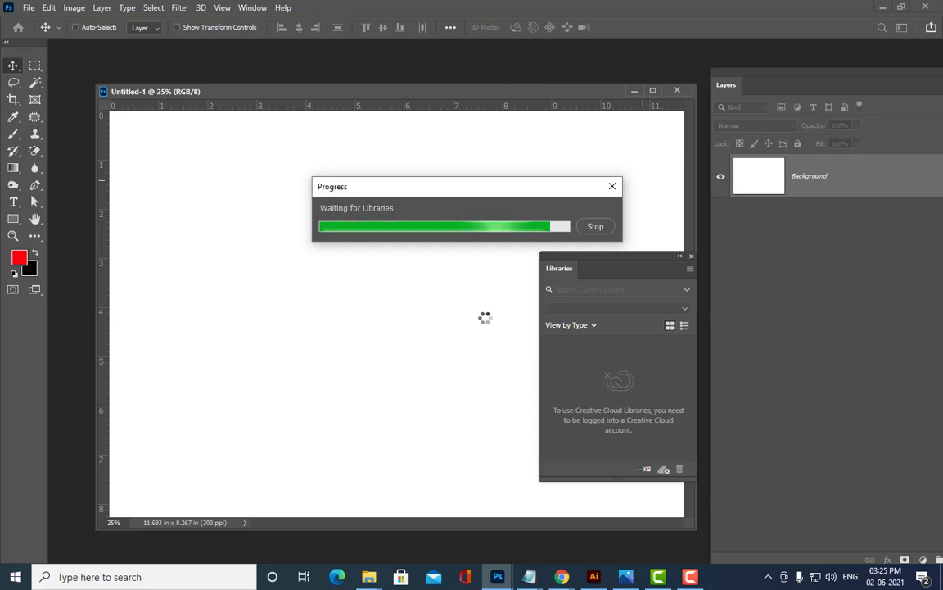
drag(423, 189, 351, 188)
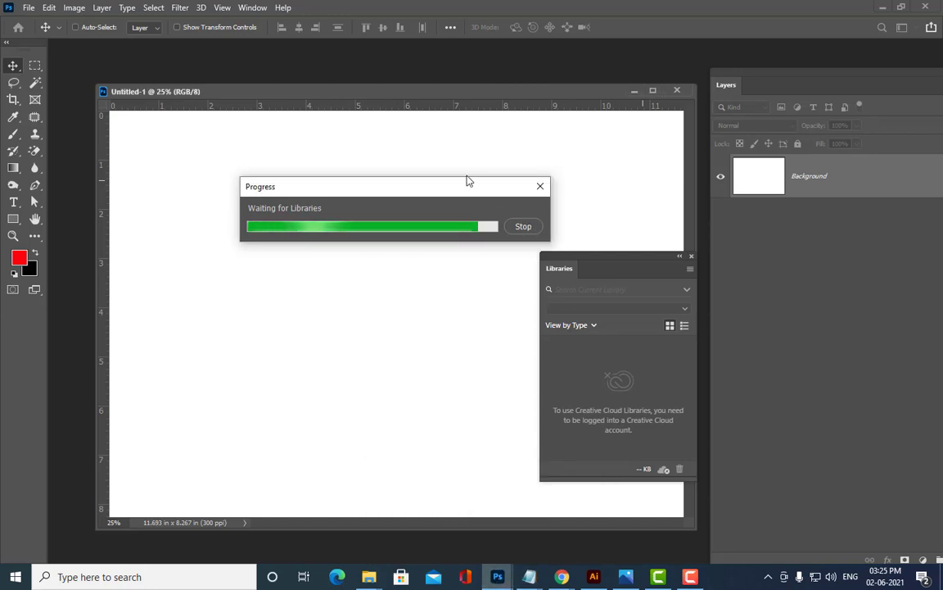
drag(469, 188, 493, 189)
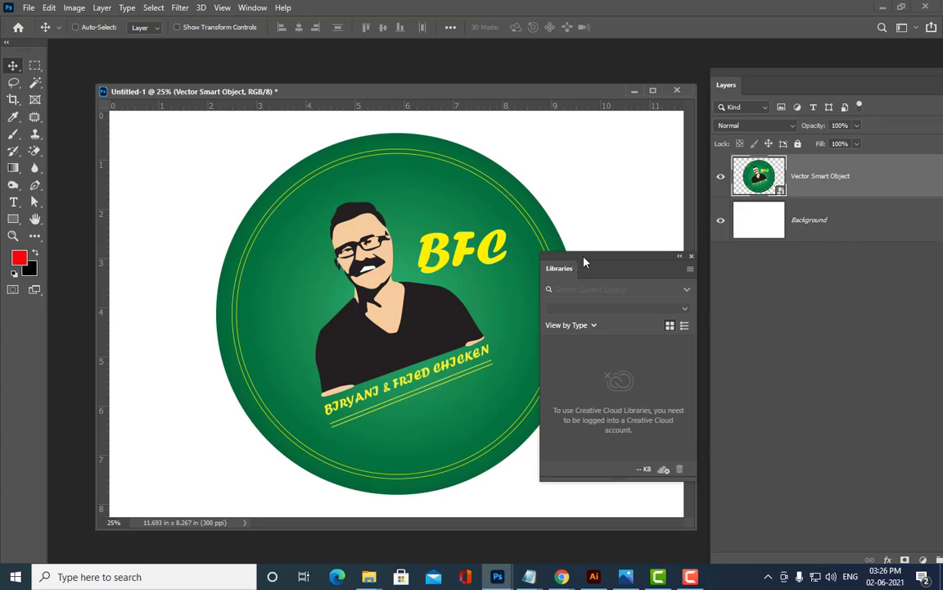
drag(584, 262, 782, 311)
- Try shifting the placed badge slightly sideways, undo the move, and examine the artwork's edges up close
drag(443, 173, 458, 174)
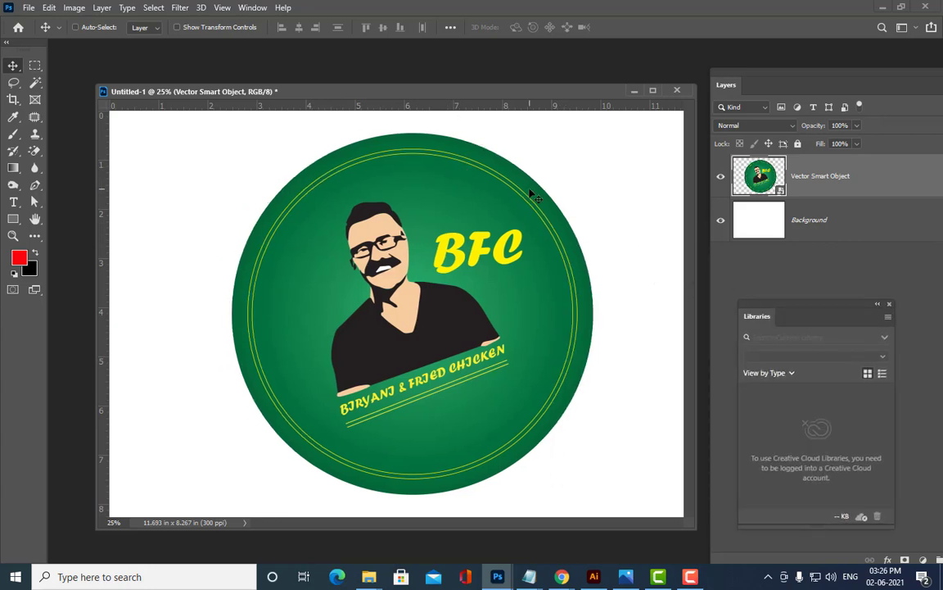
key(ctrl+z)
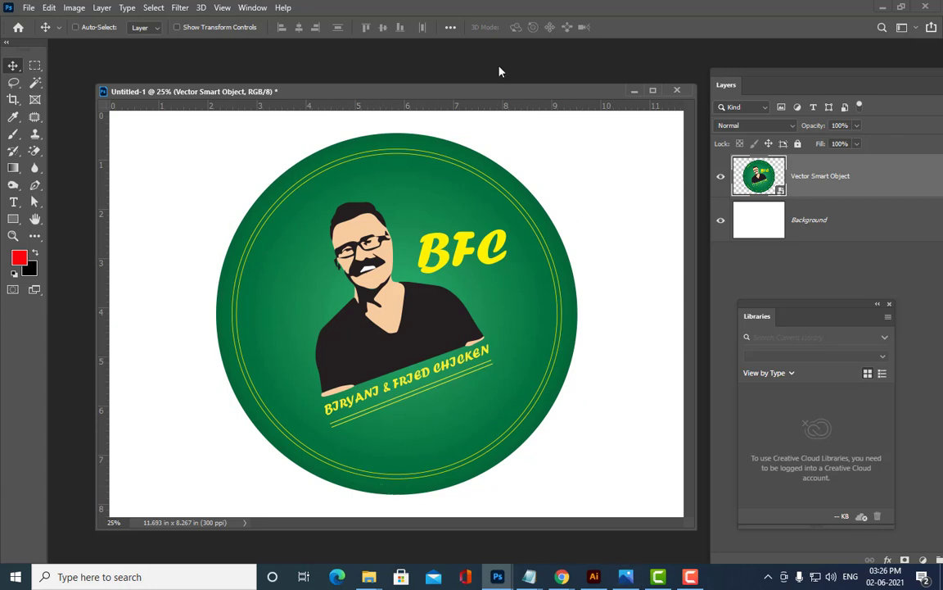
drag(469, 88, 467, 58)
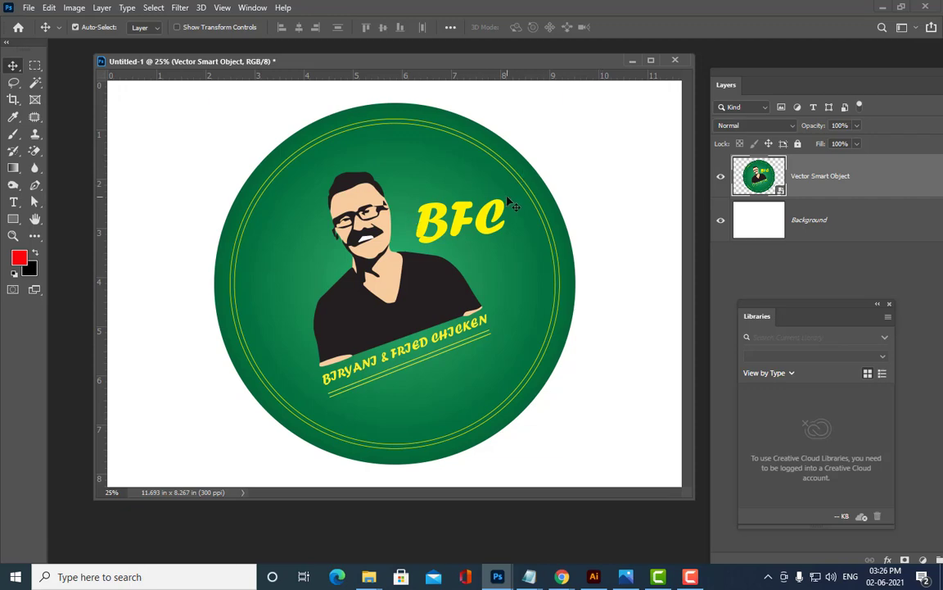
key(ctrl+plus)
key(ctrl+plus)
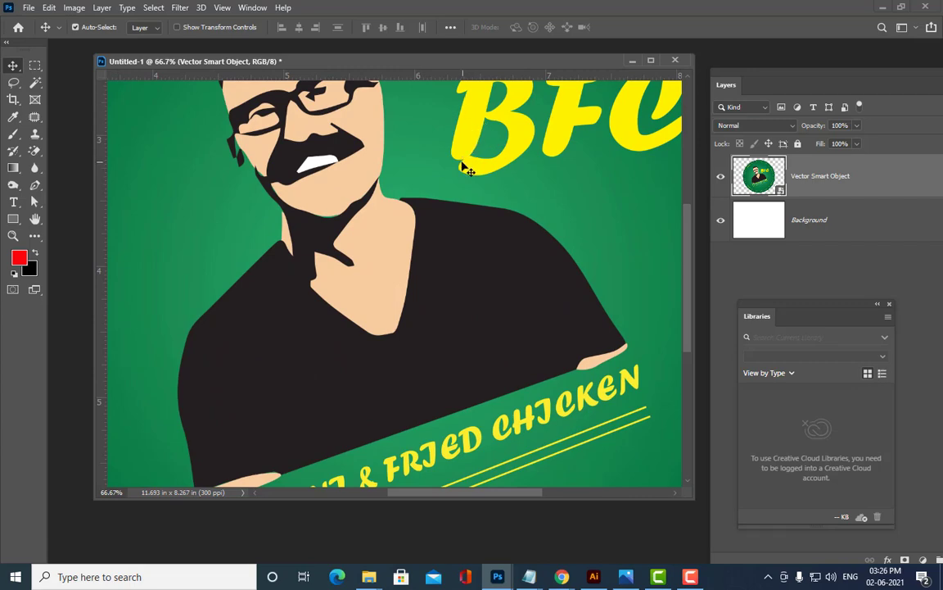
key(ctrl+minus)
key(ctrl+minus)
key(ctrl+minus)
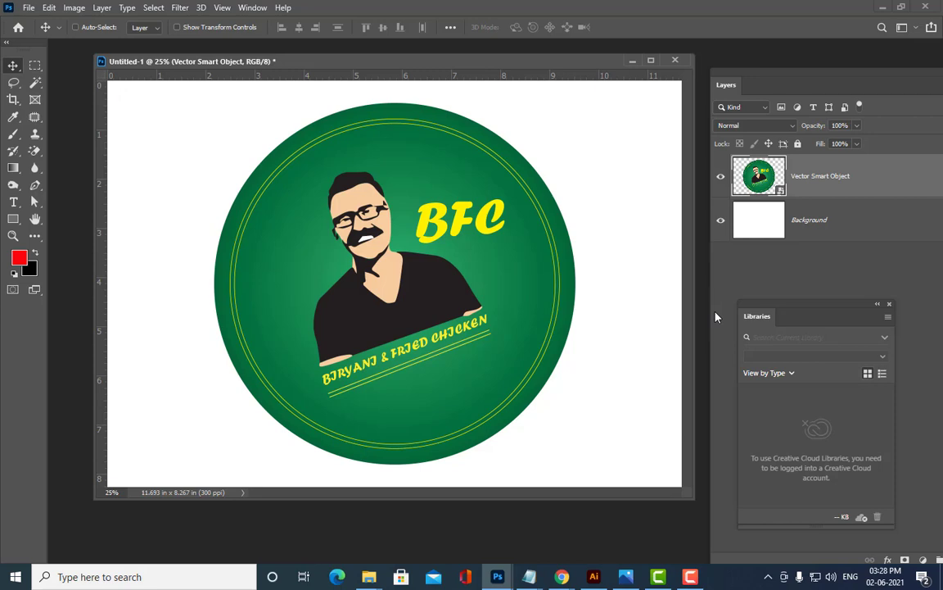
- Bring the Layers panel fully into view and open the vector smart object's contents for editing in Illustrator
mouse_move(472, 59)
mouse_down()
mouse_move(449, 60)
mouse_move(464, 64)
mouse_up()
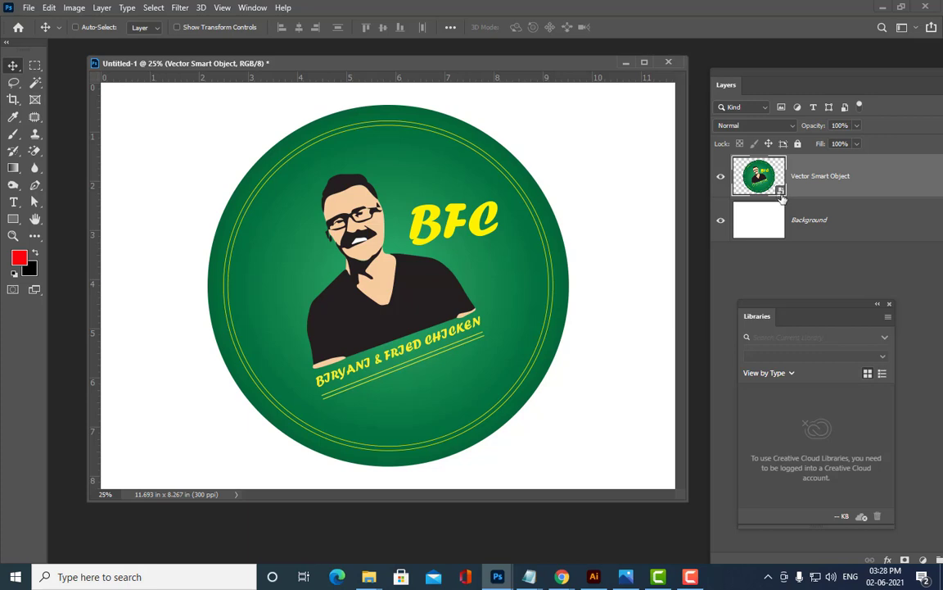
drag(762, 81, 933, 78)
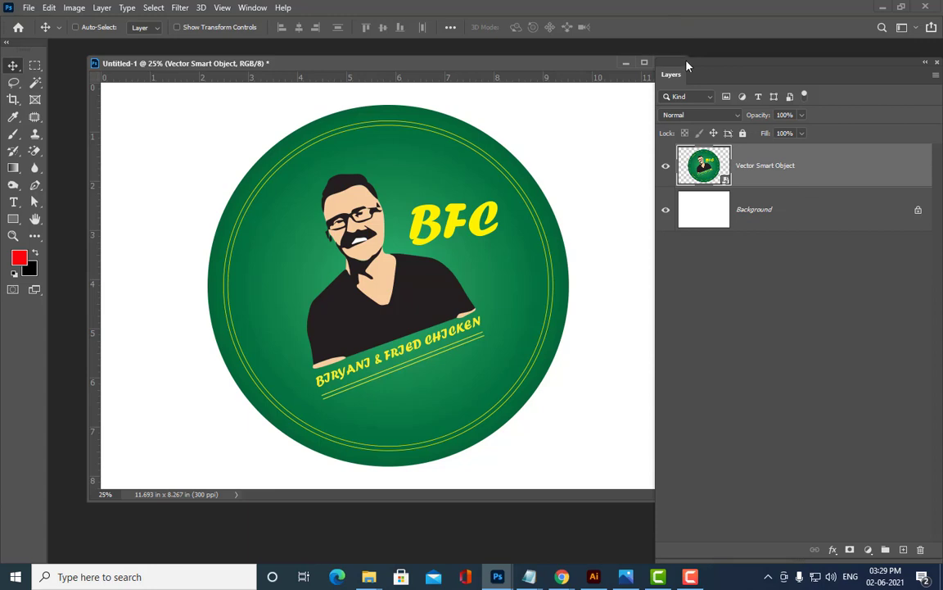
drag(687, 63, 671, 77)
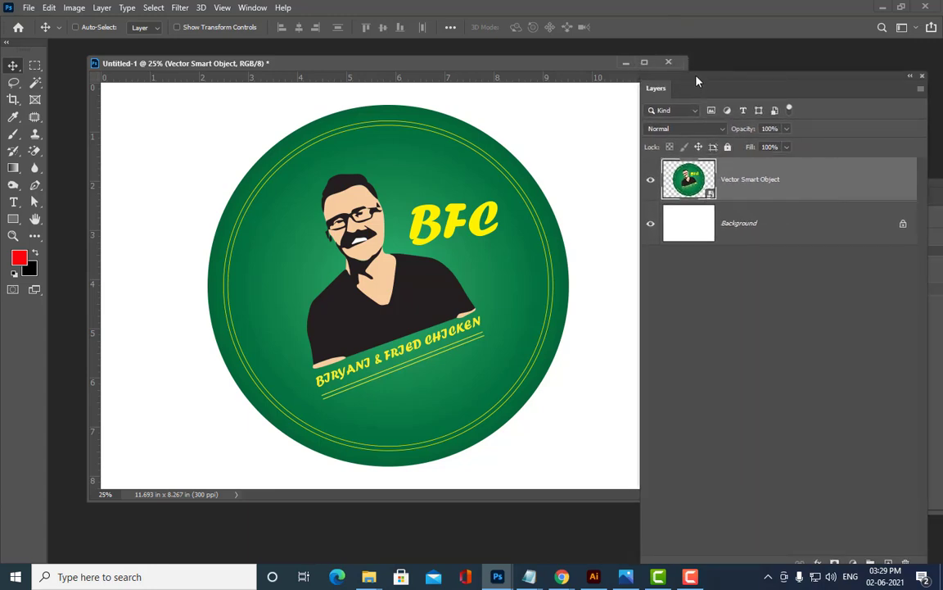
drag(695, 80, 685, 90)
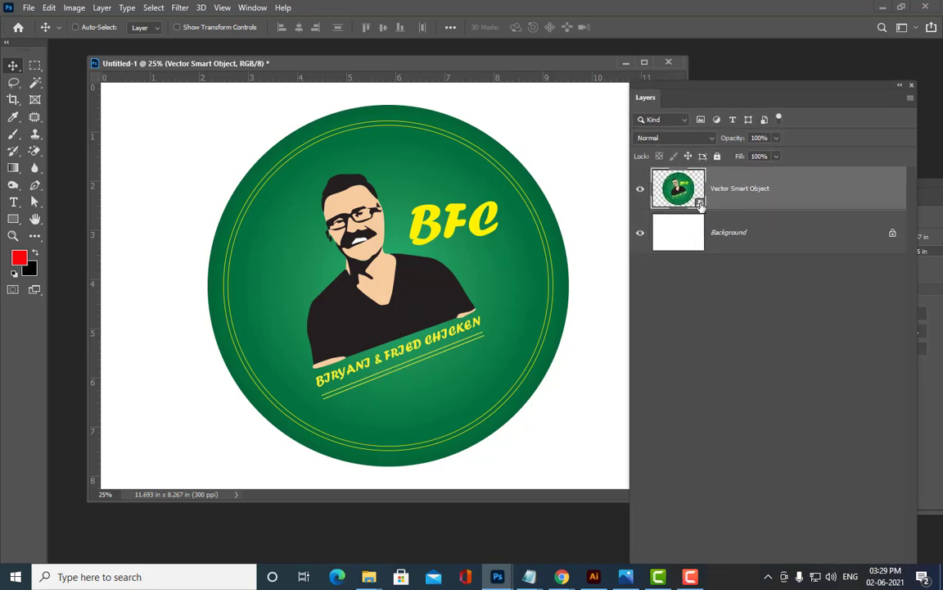
double_click(701, 205)
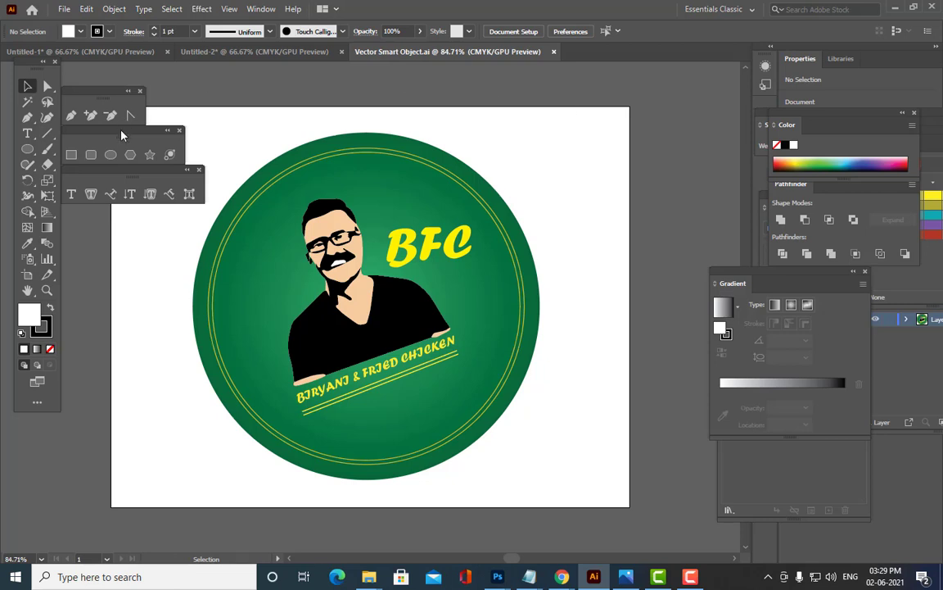
- Draw an ellipse about 136 × 92 pt beside the badge's upper right, and move the BFC lettering out of the badge next to it
click(111, 154)
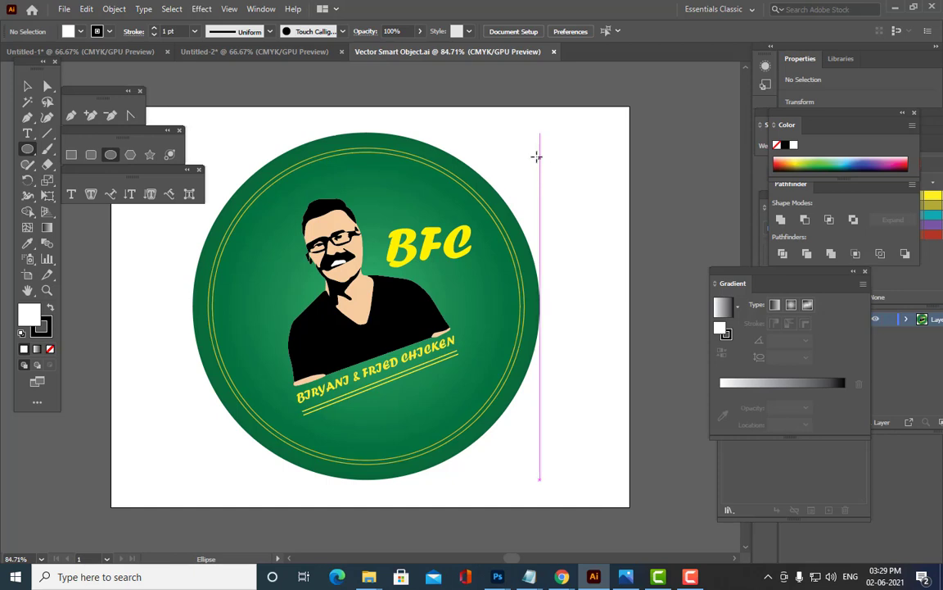
drag(532, 152, 622, 211)
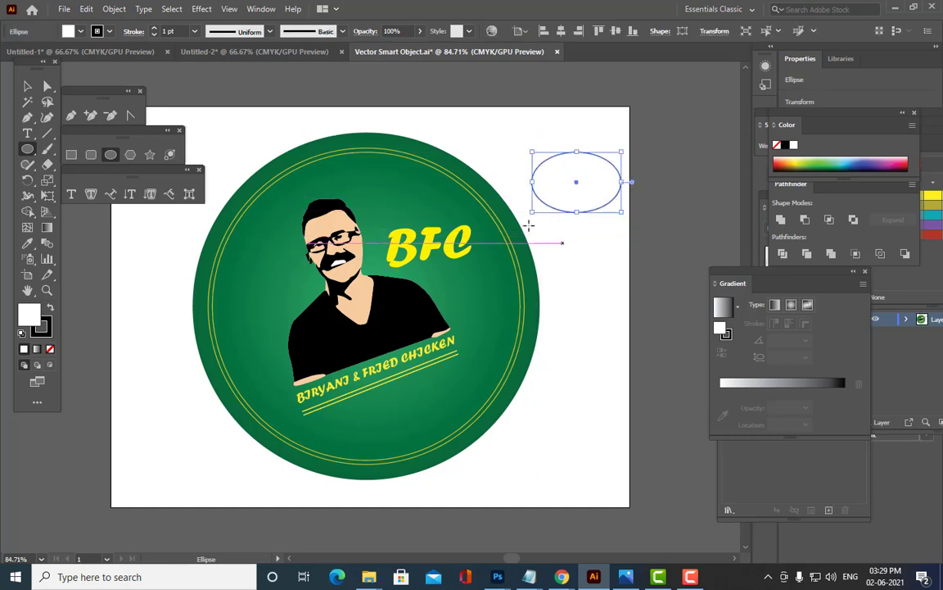
click(29, 85)
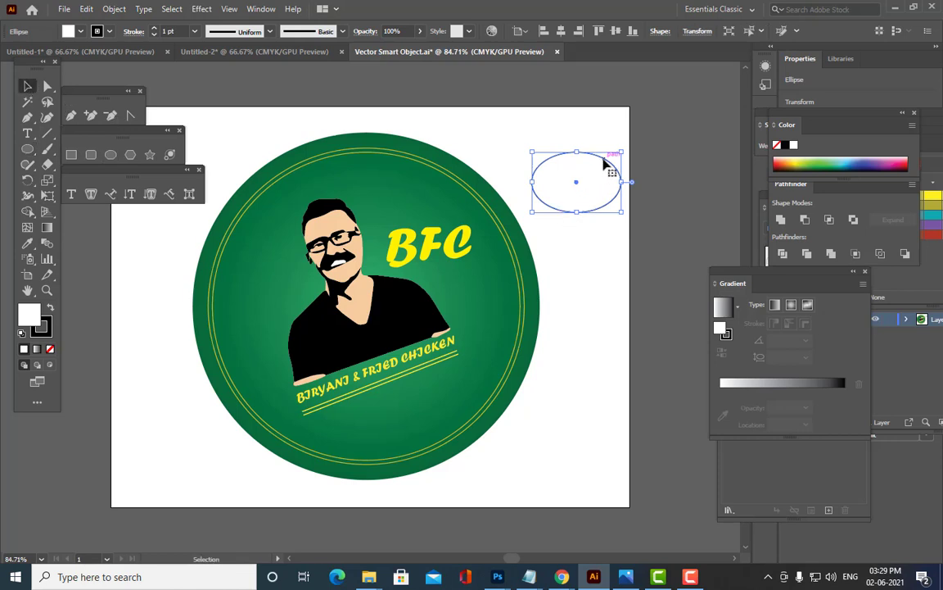
drag(605, 162, 619, 206)
click(530, 159)
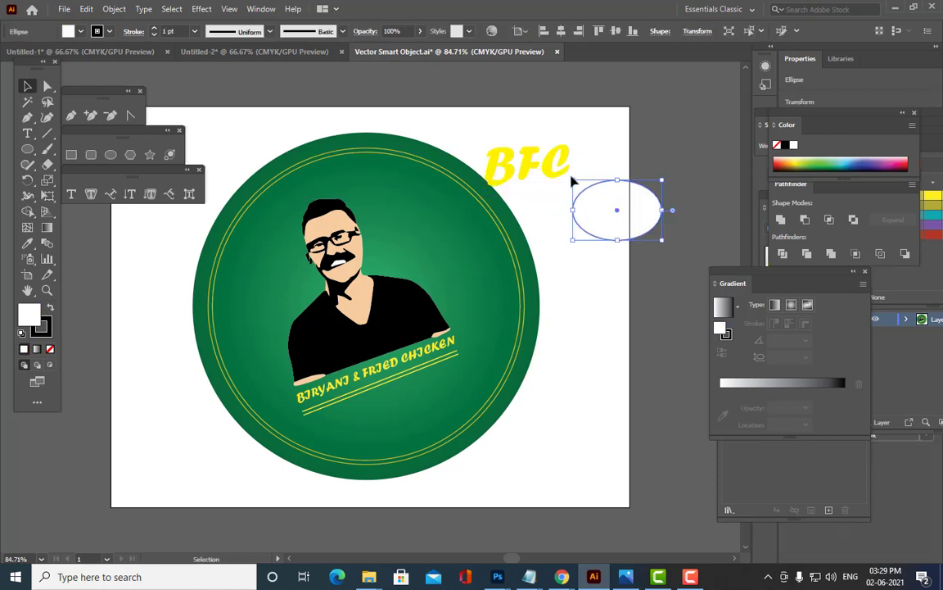
click(525, 163)
- Remove the ellipse's fill and place it around the BFC lettering, keeping its black stroke
click(616, 210)
click(50, 350)
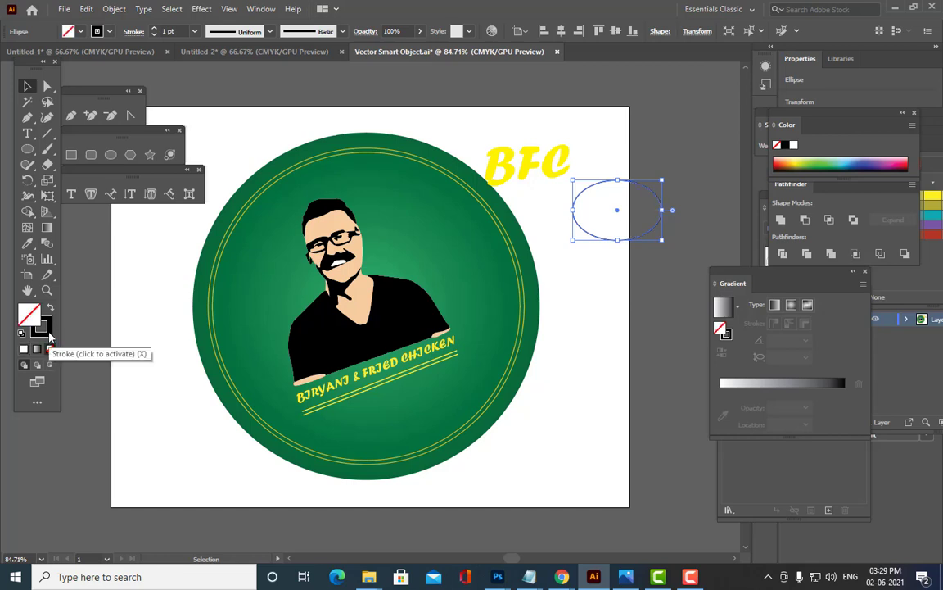
click(39, 323)
mouse_move(609, 175)
mouse_down()
mouse_move(569, 139)
mouse_move(546, 156)
mouse_up()
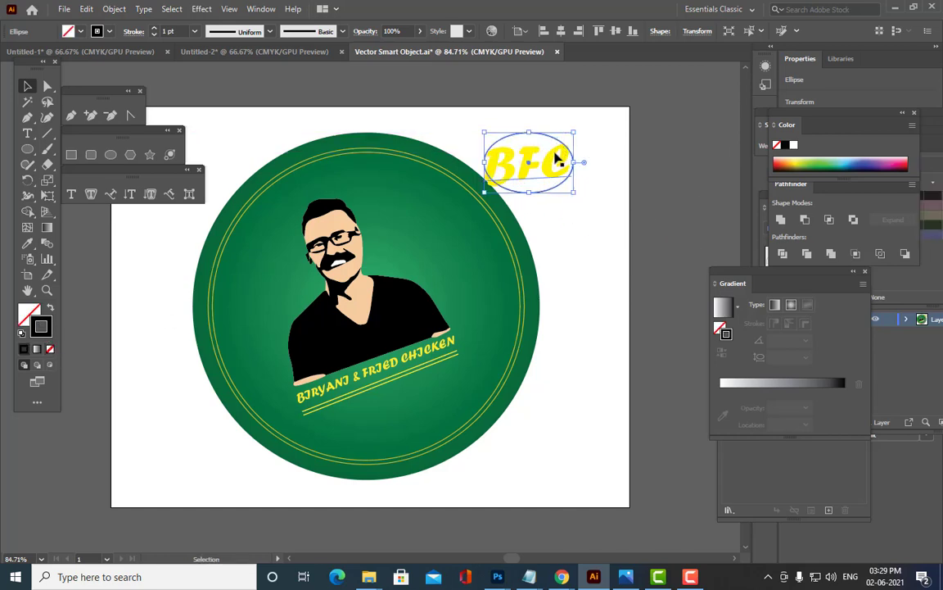
- Warp the BFC lettering to the ellipse's shape with Envelope Distort, Make with Top Object
click(555, 156)
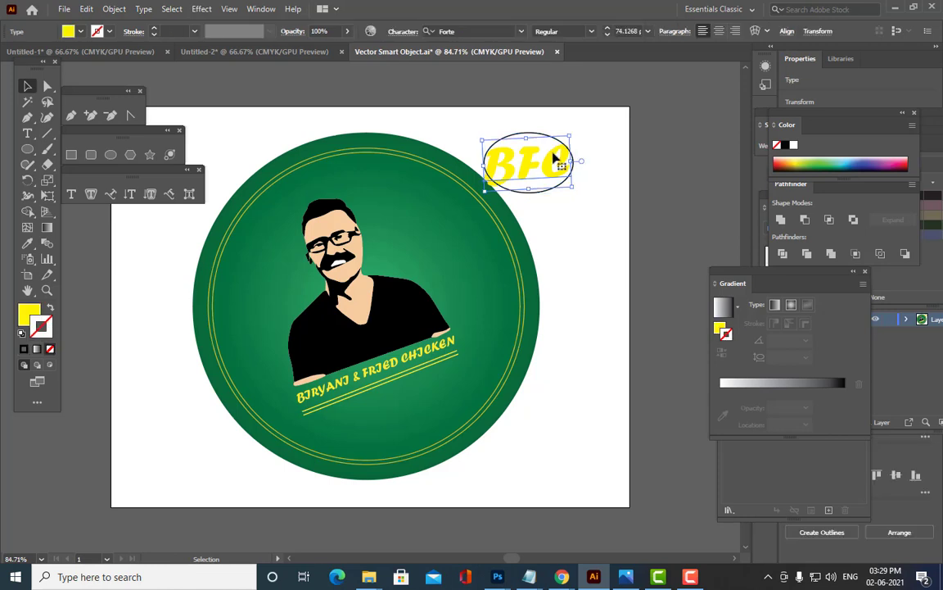
click(472, 151)
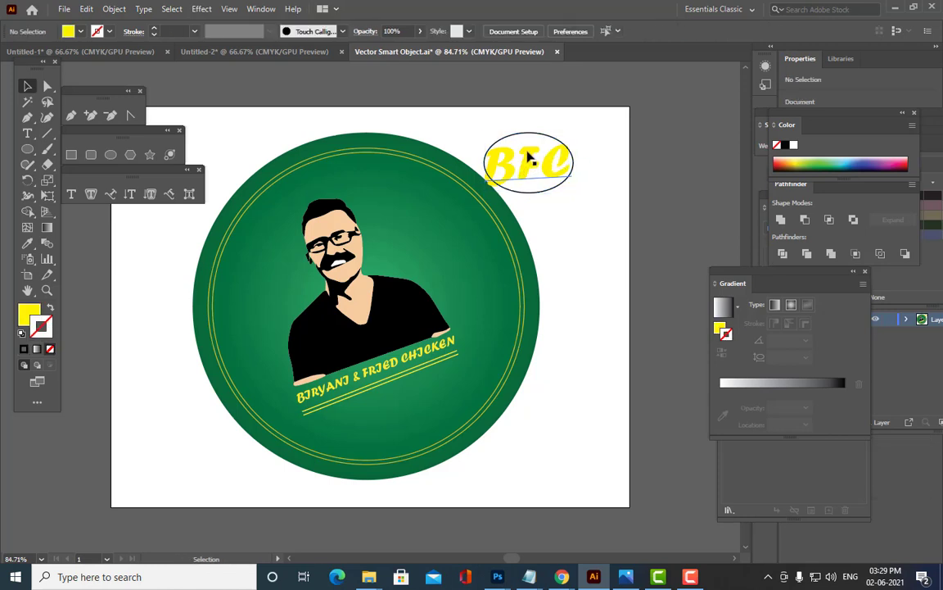
click(528, 160)
shift+click(539, 137)
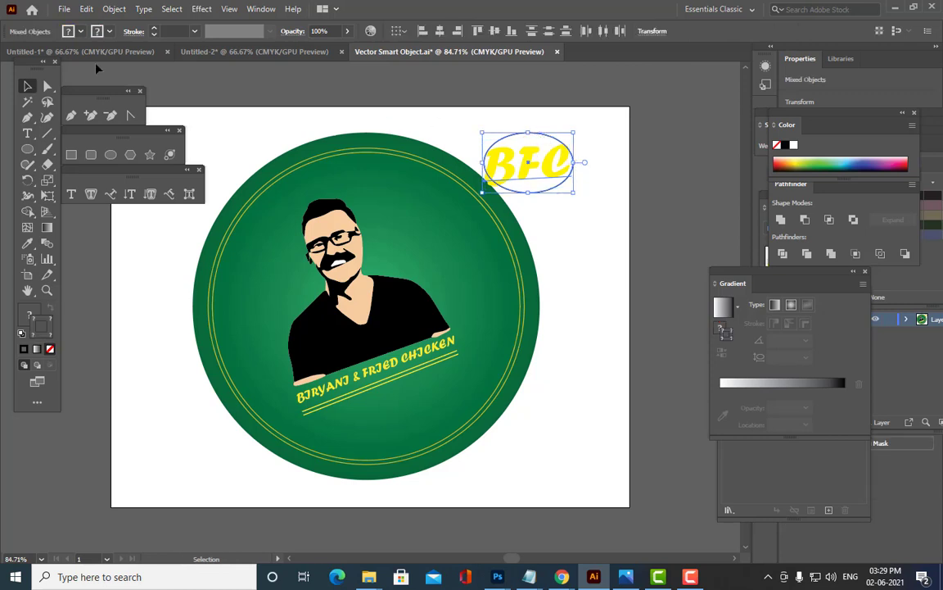
click(112, 9)
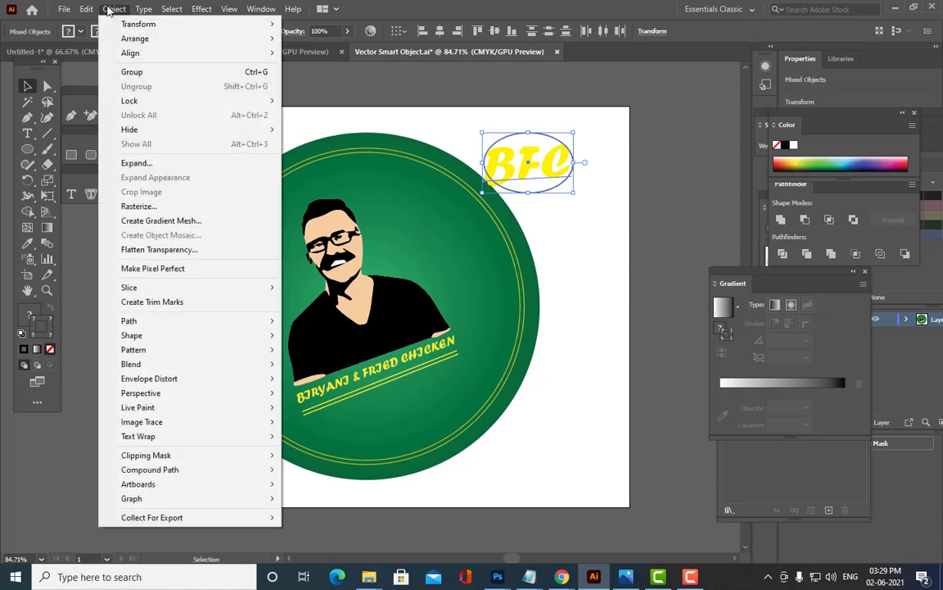
mouse_move(194, 382)
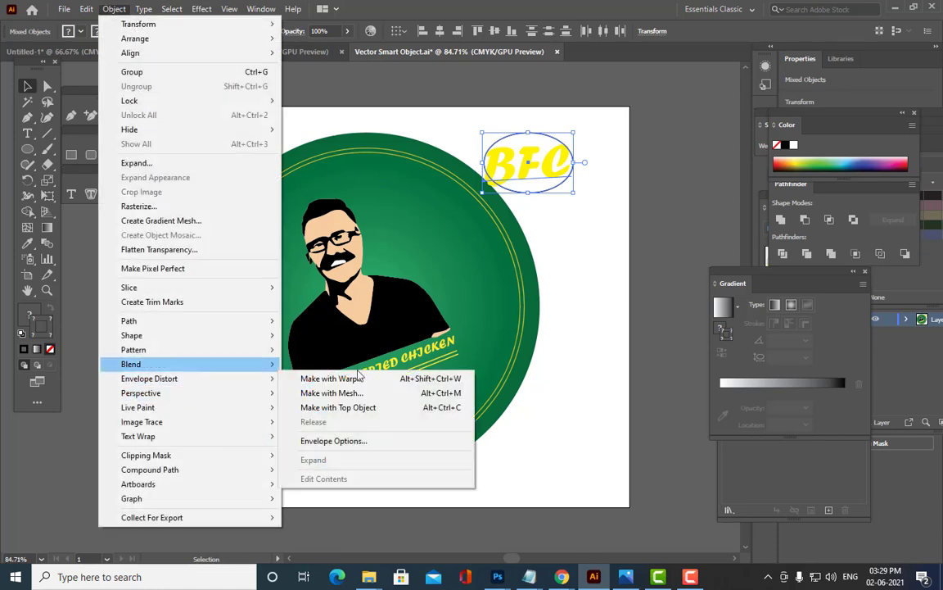
click(363, 408)
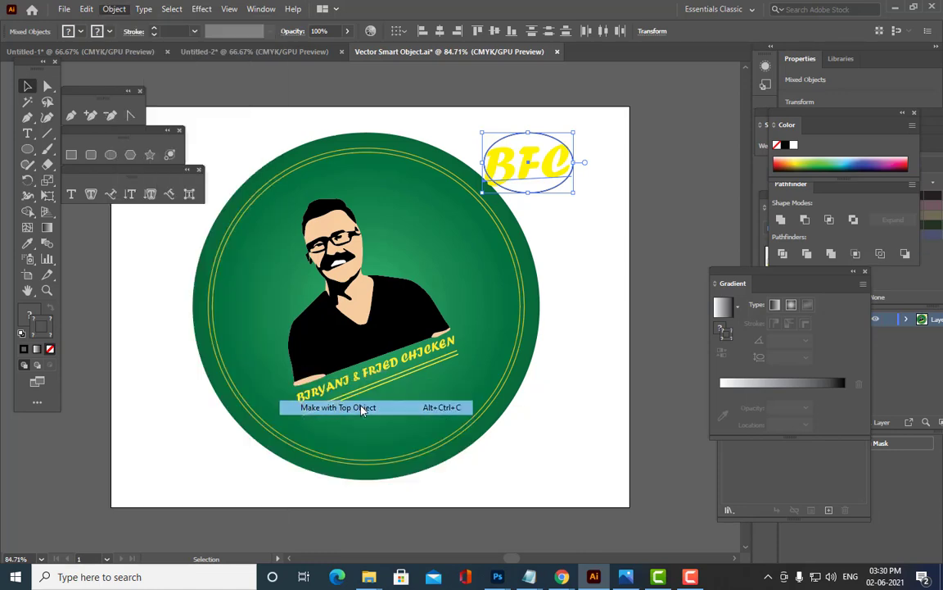
click(678, 211)
- Move the warped BFC lettering back onto the badge beside the man's head and rotate it slightly counterclockwise
drag(540, 165, 435, 242)
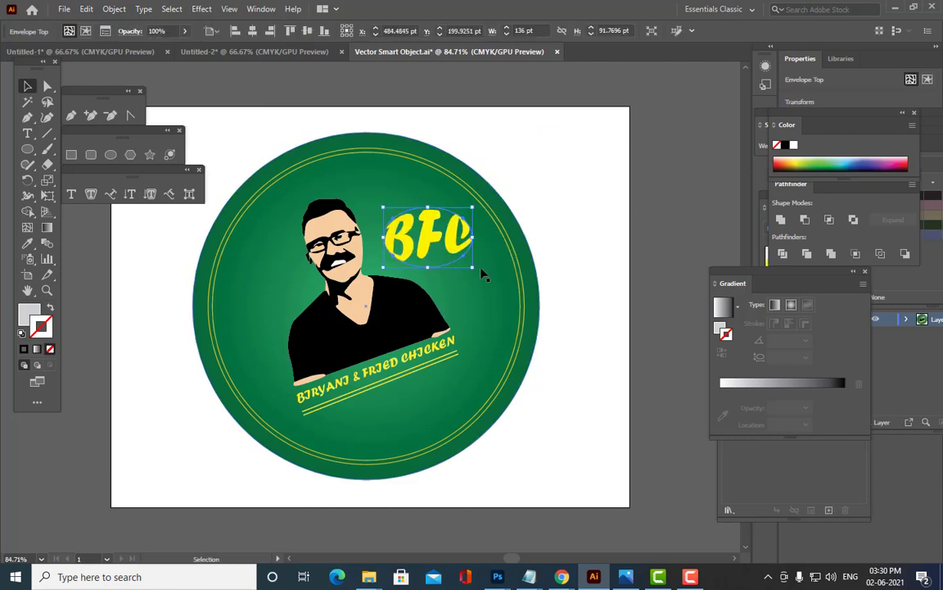
drag(484, 270, 486, 246)
click(554, 196)
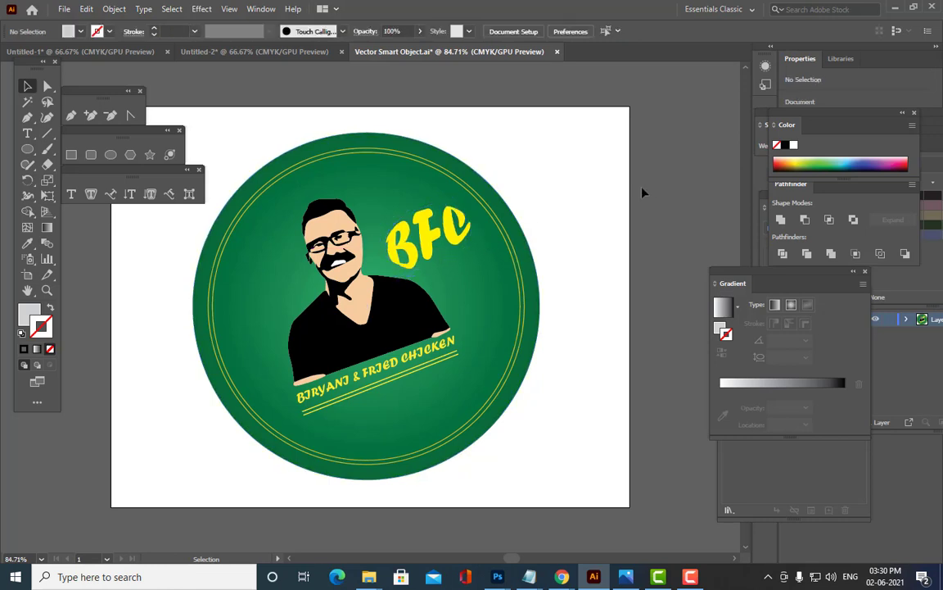
- Save the edited badge artwork with its warped BFC lettering and switch to Photoshop to check the updated smart object
click(453, 228)
key(a)
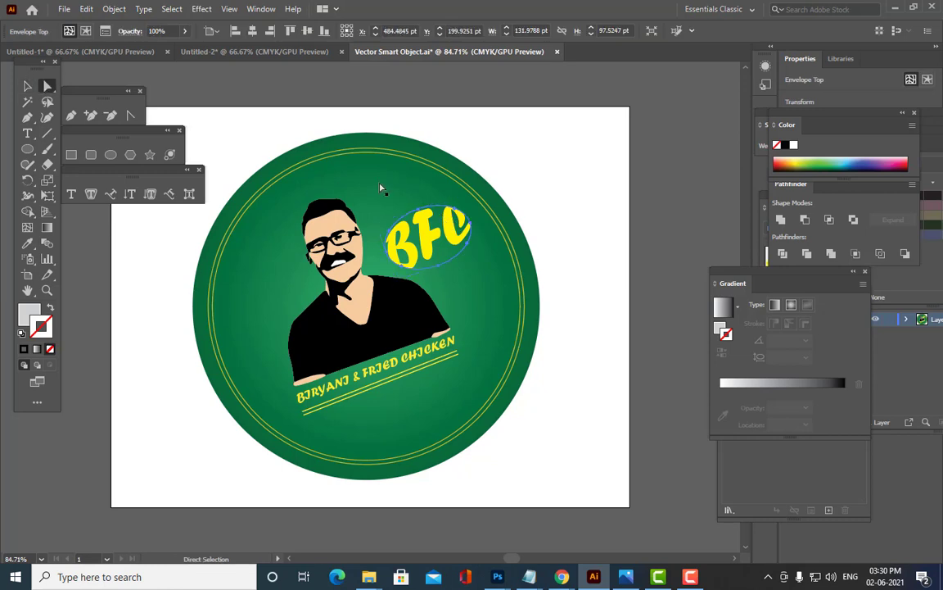
drag(463, 216, 456, 203)
click(523, 184)
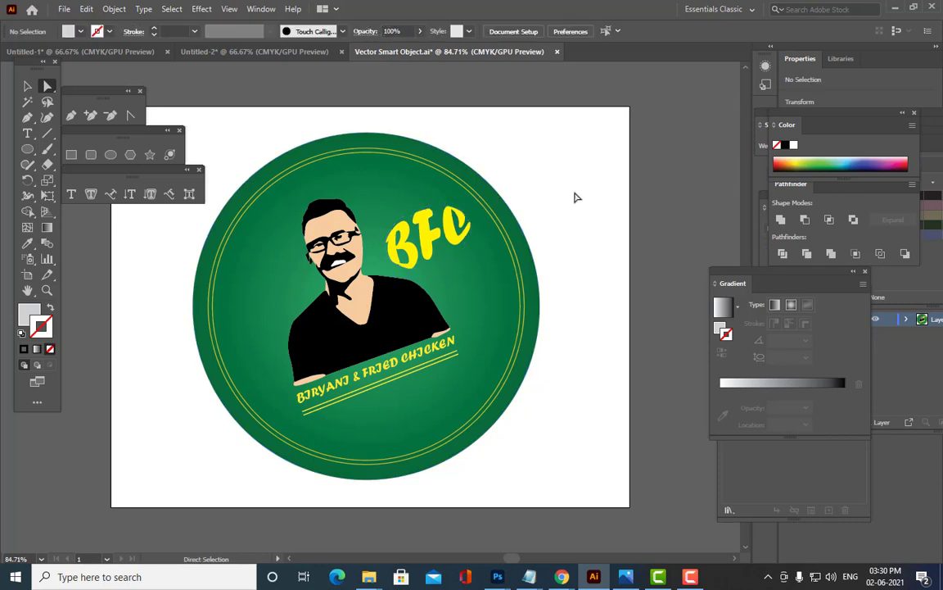
click(62, 10)
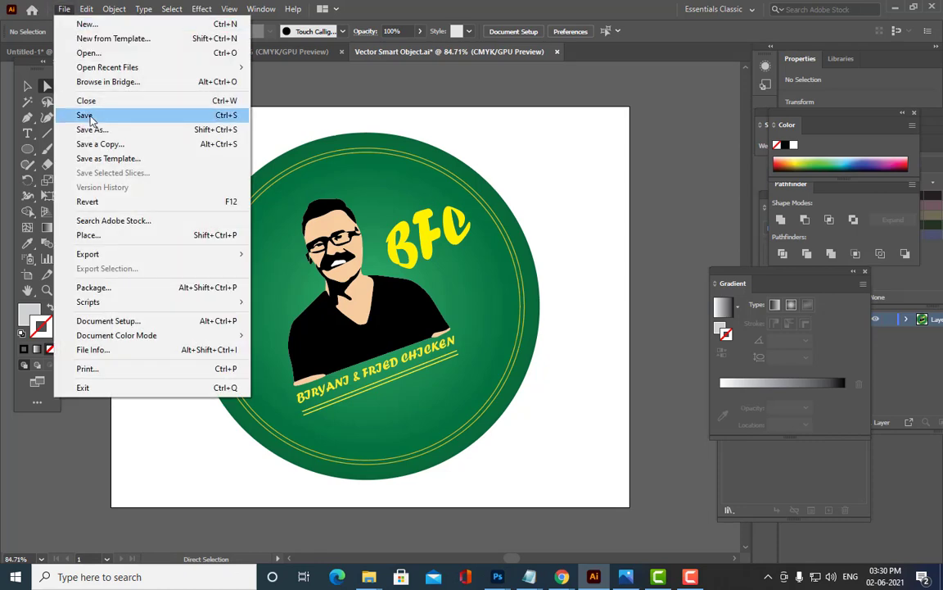
click(91, 119)
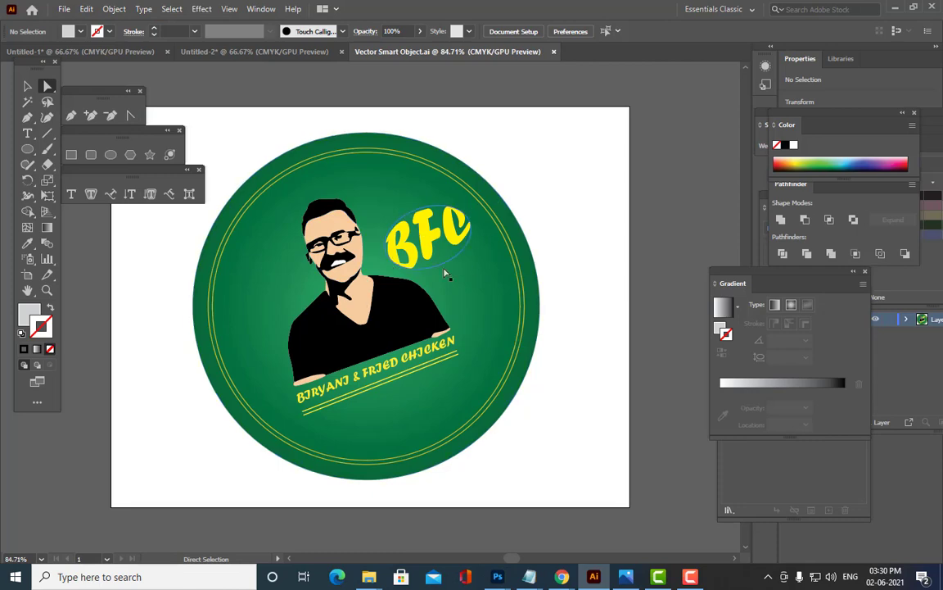
click(572, 539)
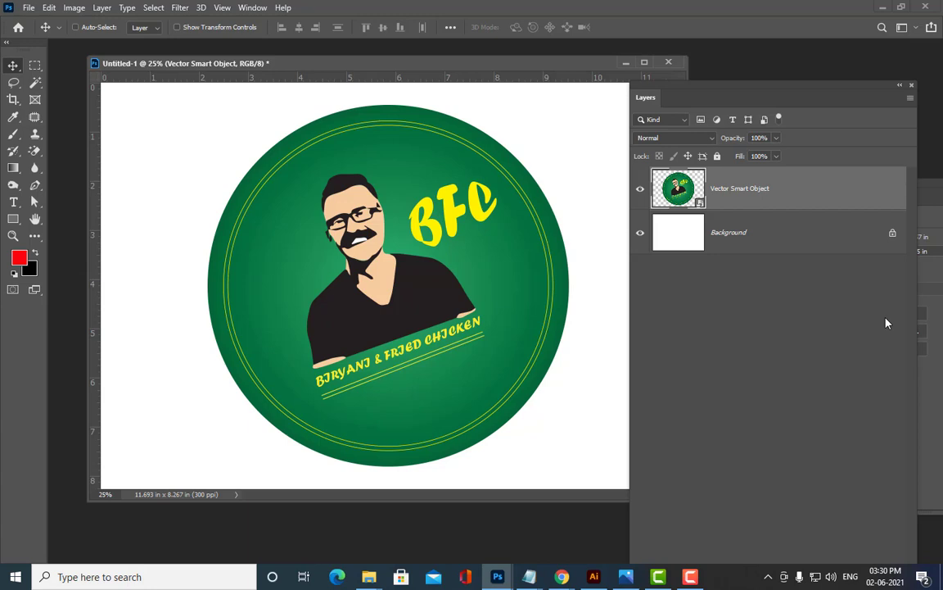
- Switch to Illustrator and add the two-line text "DILSUKHNAGAR" / "HYDERABAD" below the double line under the tagline
click(594, 577)
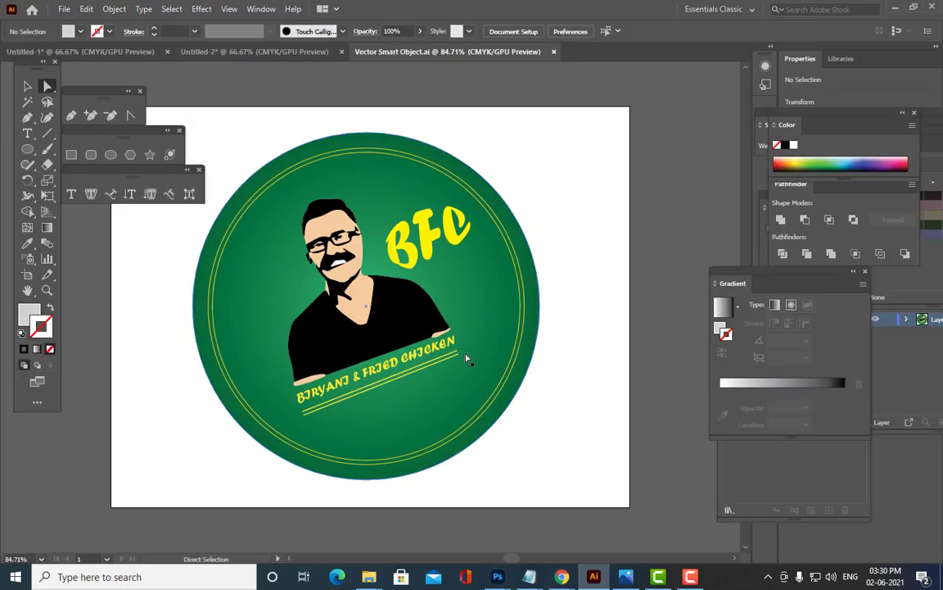
click(27, 132)
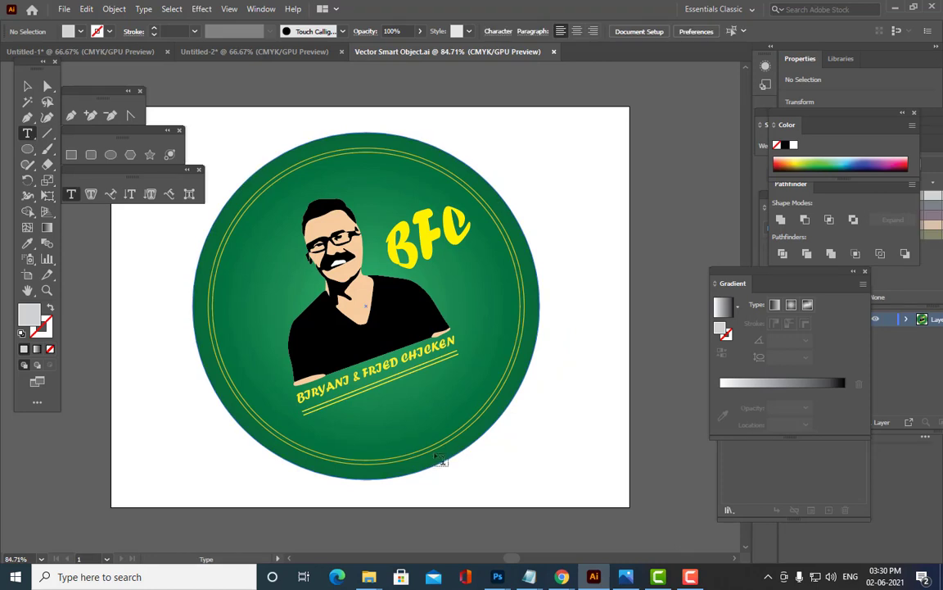
click(393, 416)
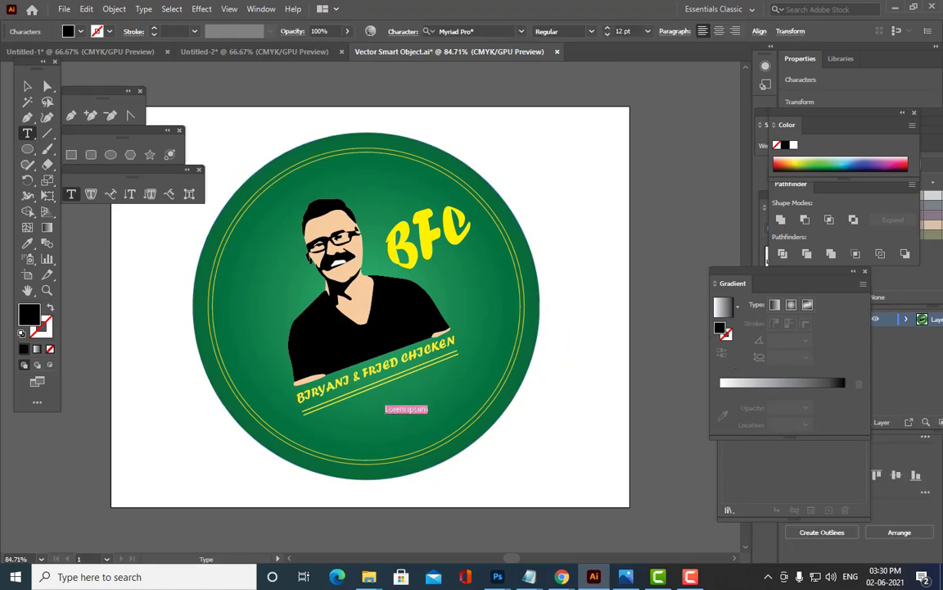
text(DILSUKHNAGAR)
key(Return)
text(HYDERABAD)
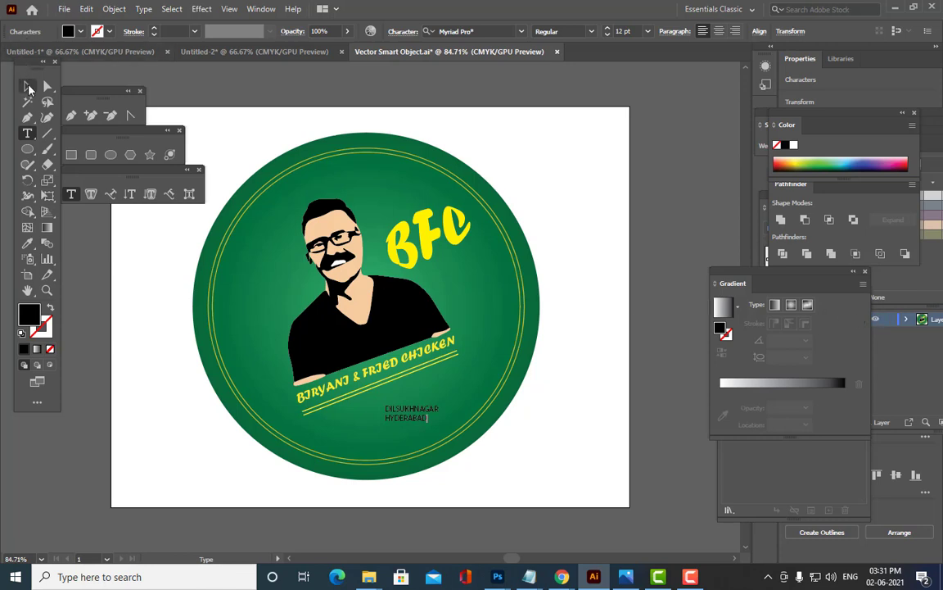
- Enlarge the location text to about 17.7 pt, tilt it parallel to the tagline, and centre-align its two lines
click(27, 86)
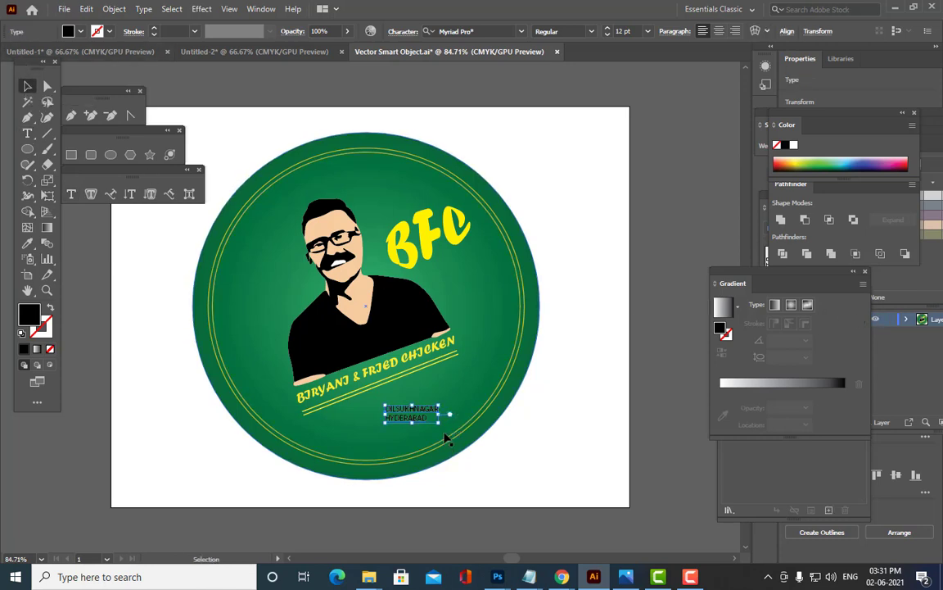
drag(446, 423, 451, 413)
mouse_move(450, 417)
mouse_down()
mouse_move(380, 414)
mouse_move(435, 408)
mouse_up()
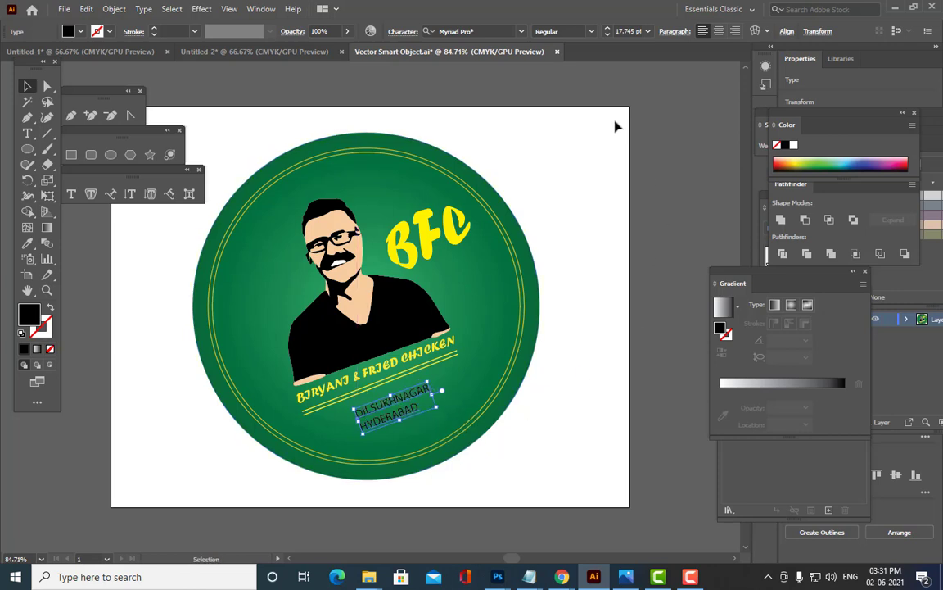
click(719, 31)
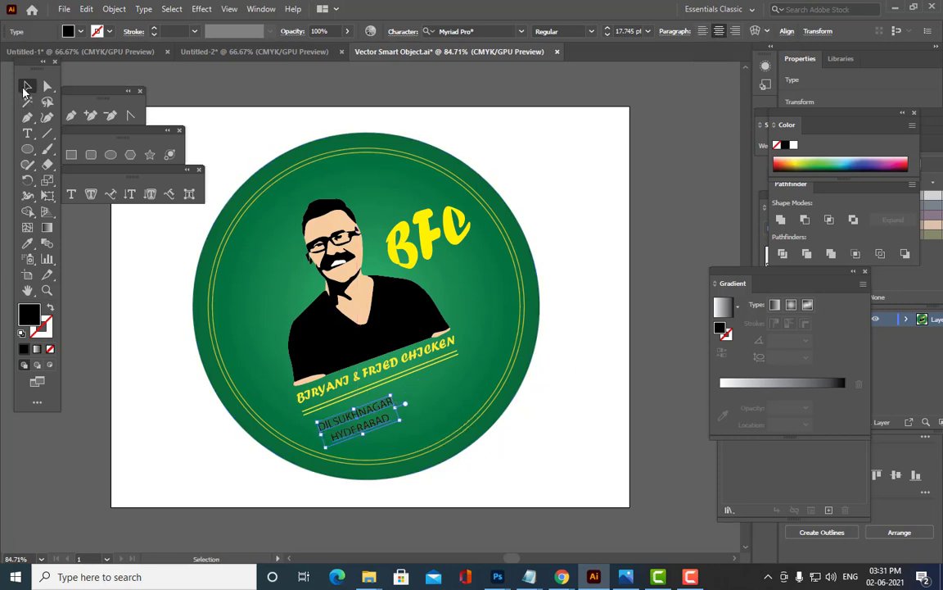
- Move the location text back beneath the middle of the double line and shrink it to about 15.6 pt
drag(373, 426, 443, 407)
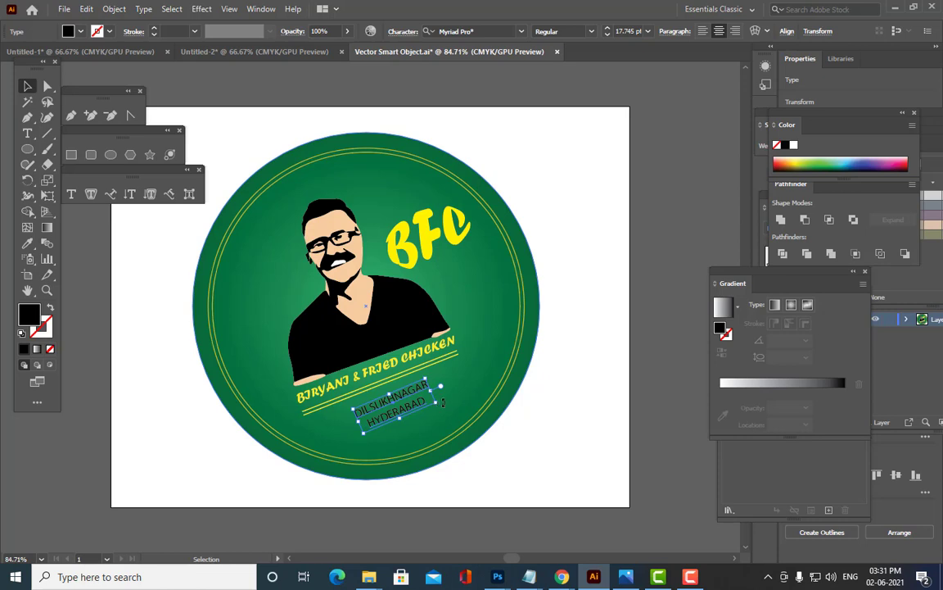
mouse_move(443, 402)
mouse_down()
mouse_move(447, 385)
mouse_move(434, 401)
mouse_up()
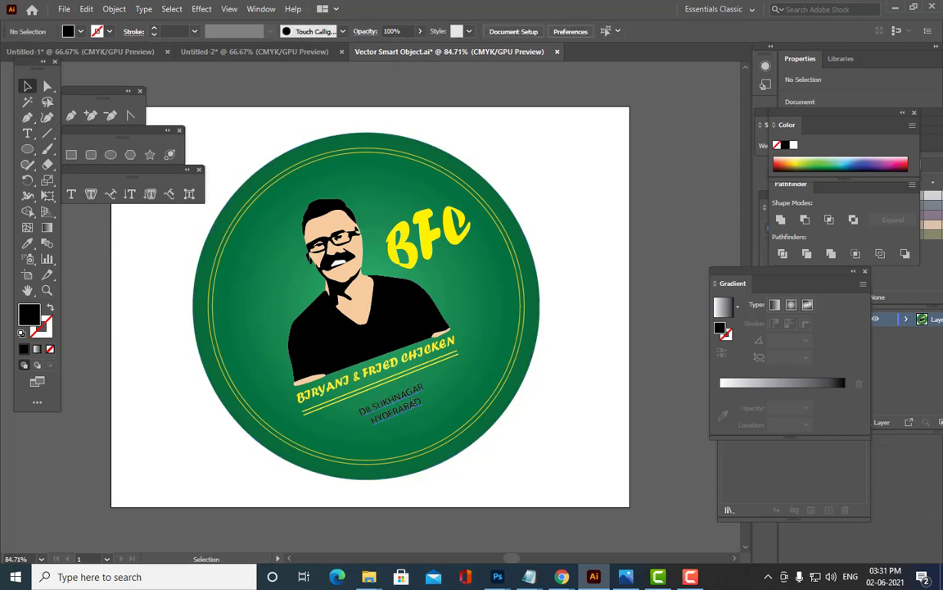
drag(435, 403, 436, 403)
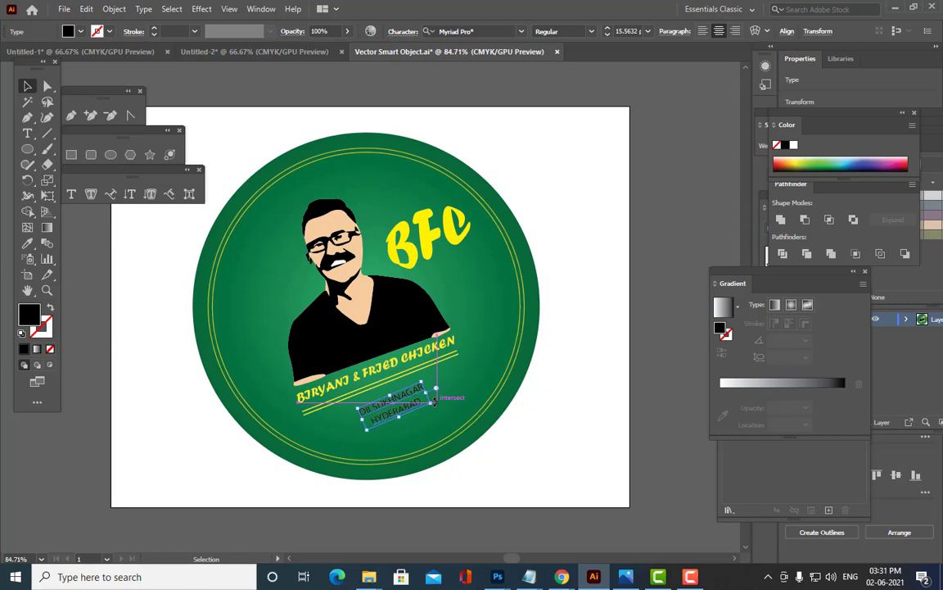
- Fill the location text with yellow and shift it slightly left beneath the double line
click(789, 164)
click(587, 218)
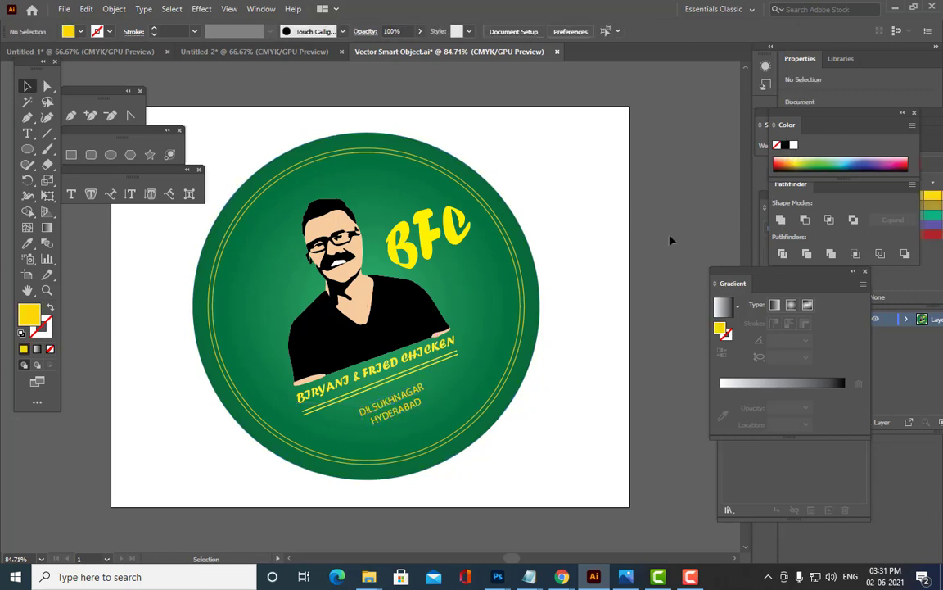
key(ctrl+equal)
key(ctrl+equal)
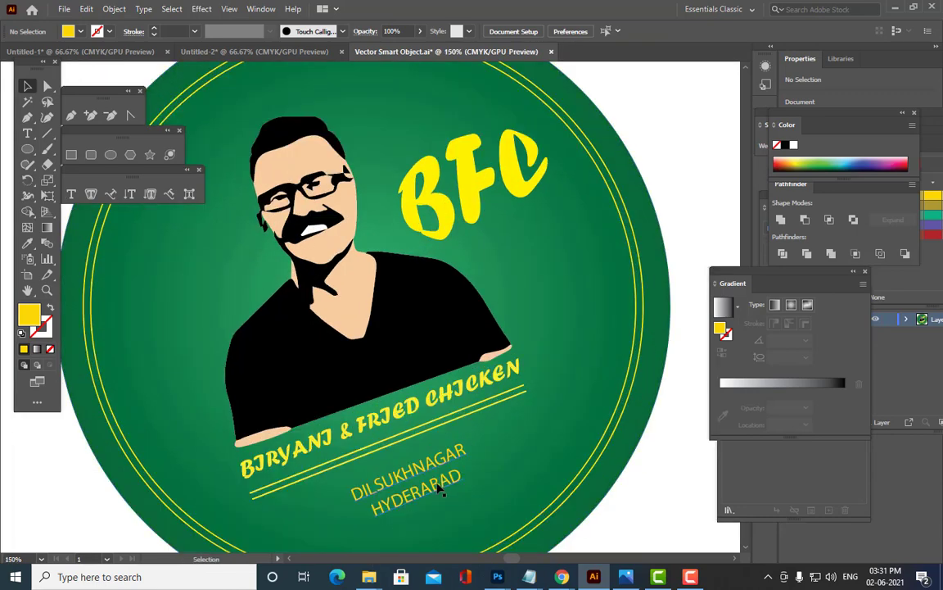
click(463, 480)
drag(483, 479, 479, 483)
click(674, 476)
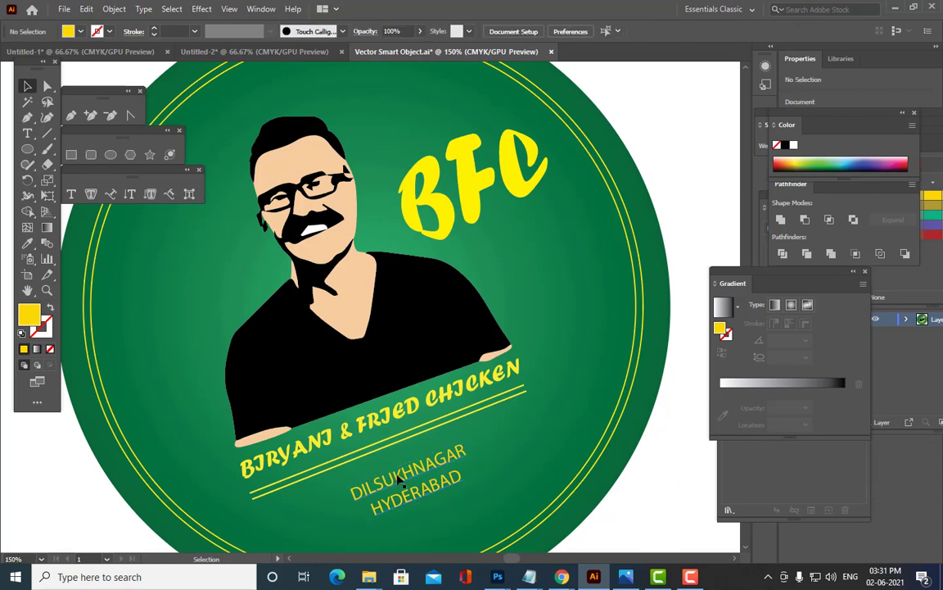
click(413, 465)
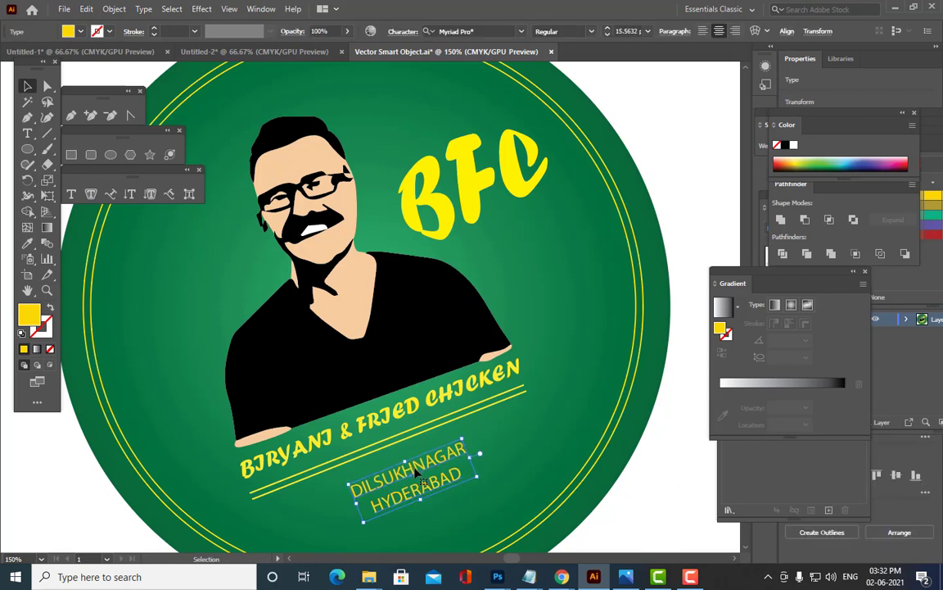
drag(416, 473, 412, 470)
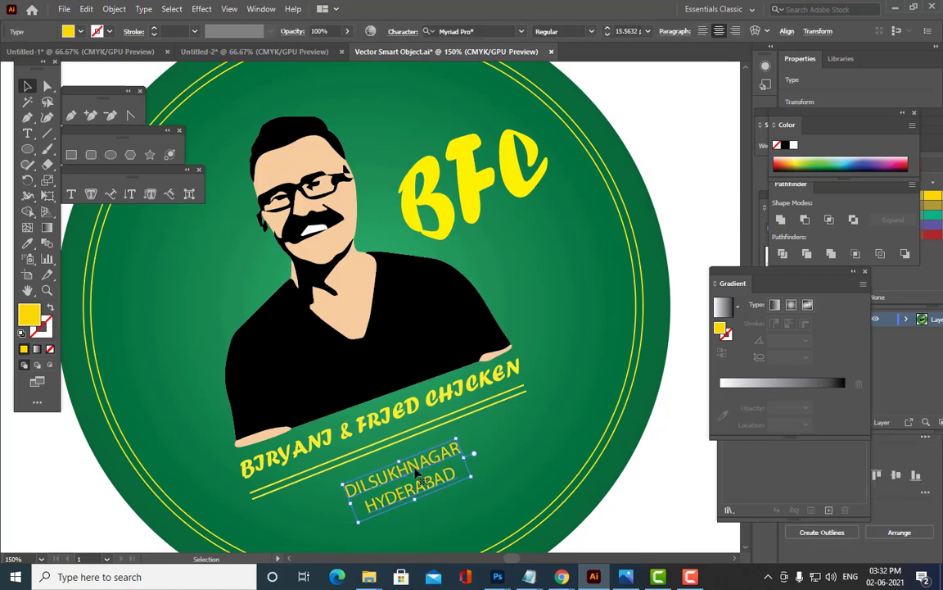
click(650, 507)
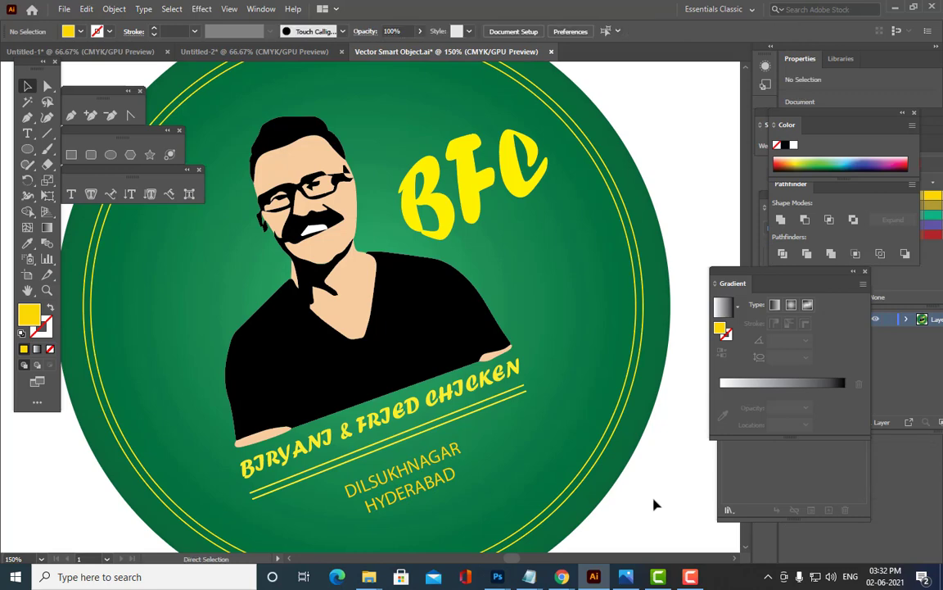
- Save the artwork with the yellow location text and switch to Photoshop to view the updated badge
key(ctrl+0)
key(ctrl+1)
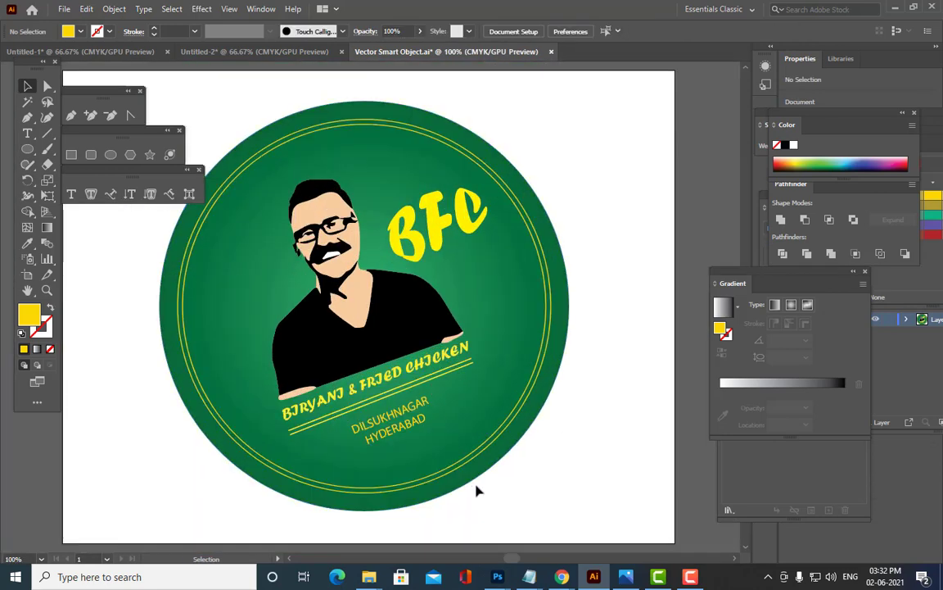
click(406, 427)
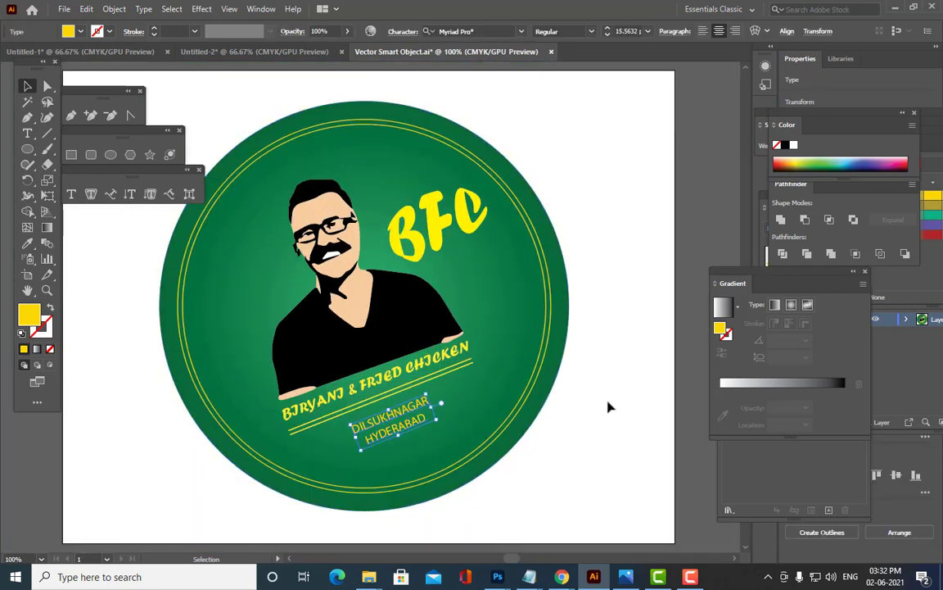
click(589, 420)
click(63, 9)
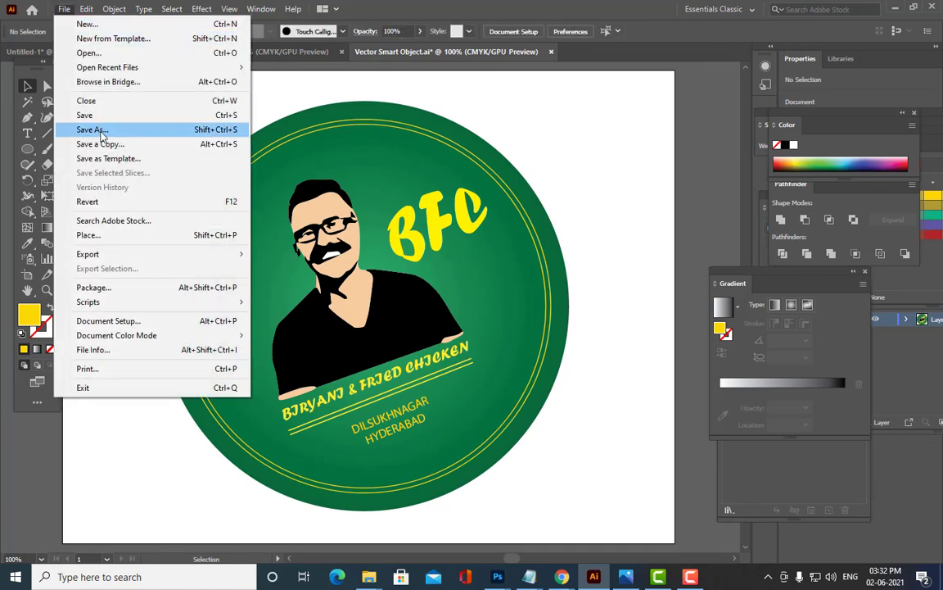
click(108, 117)
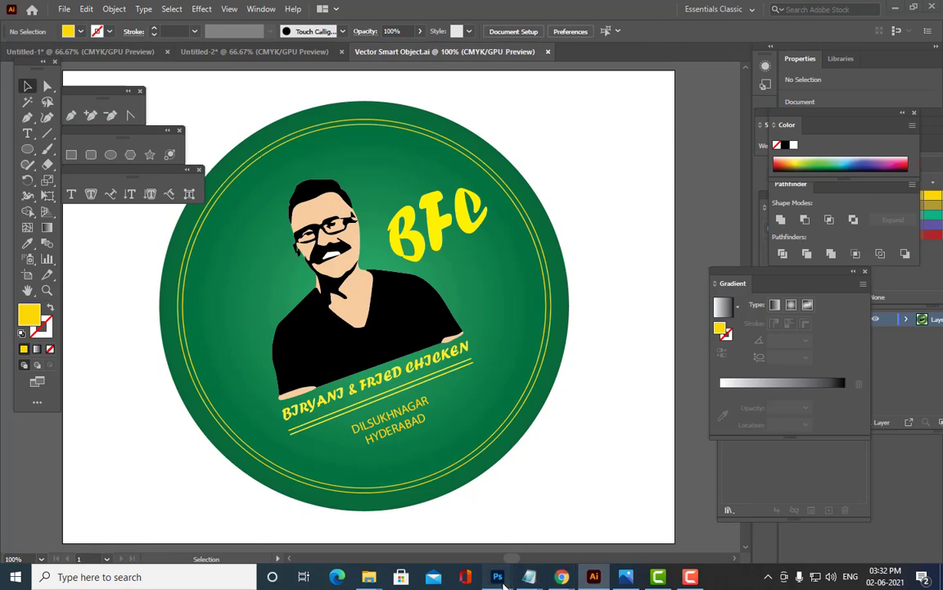
mouse_move(498, 576)
click(590, 541)
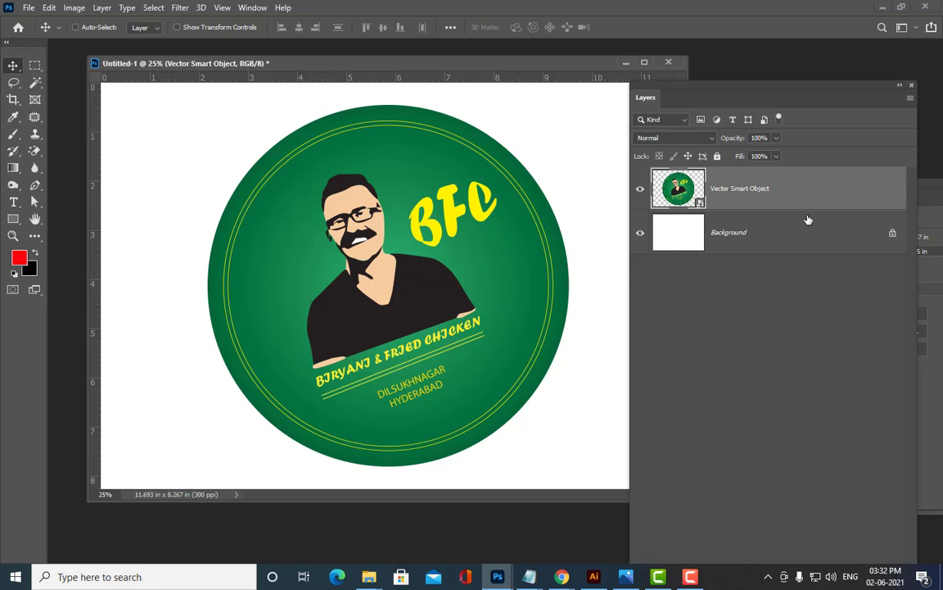
- Delete the white Background layer behind the badge and move the Layers panel clear of the artwork
click(779, 241)
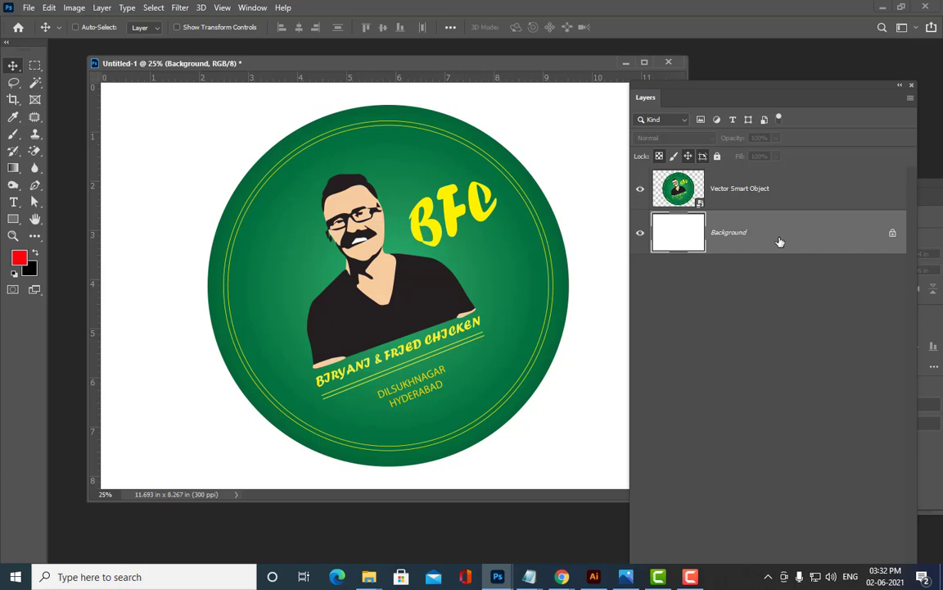
key(Delete)
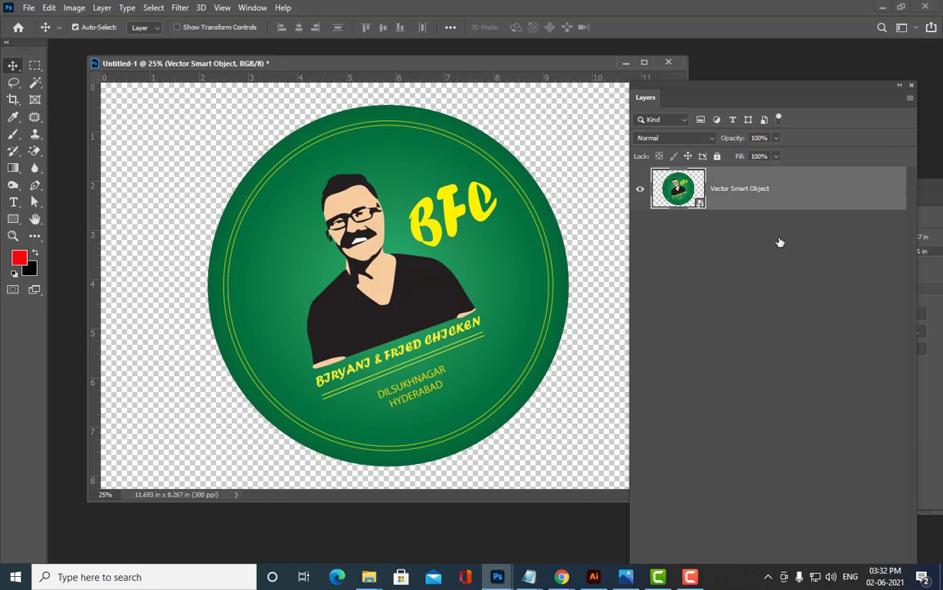
key(ctrl+minus)
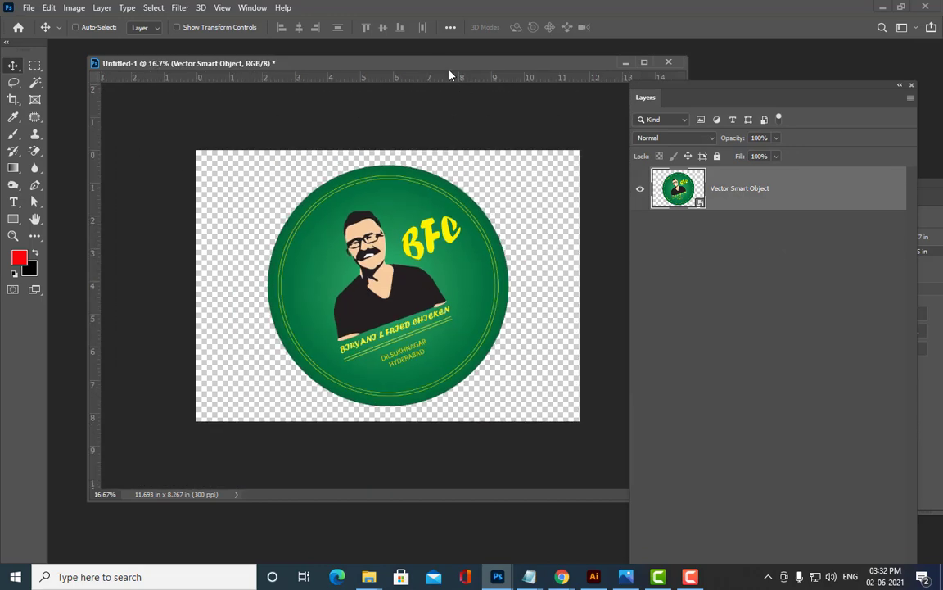
mouse_move(449, 72)
mouse_down()
mouse_move(444, 63)
mouse_move(430, 75)
mouse_move(438, 84)
mouse_up()
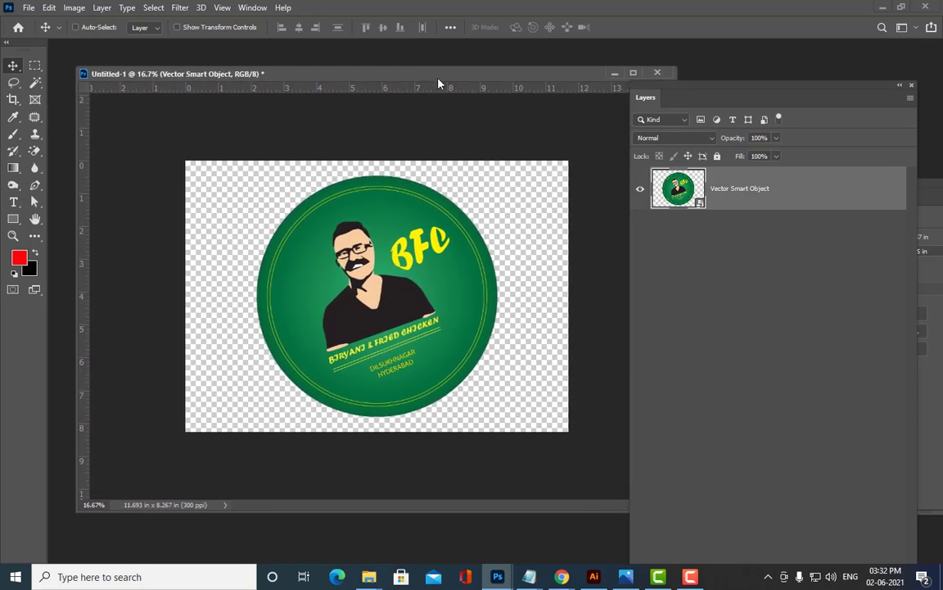
drag(660, 79, 684, 83)
click(37, 68)
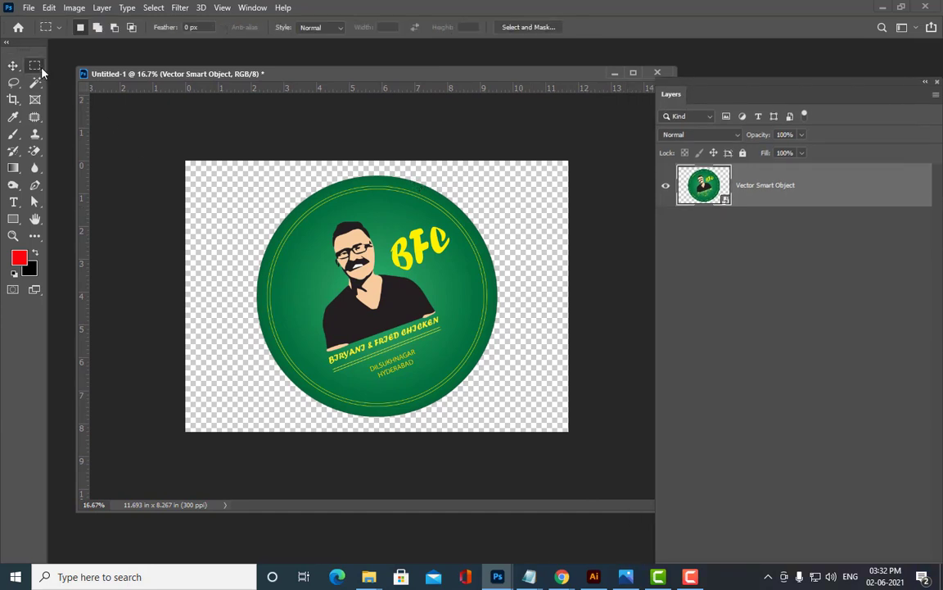
mouse_move(303, 74)
mouse_down()
mouse_move(321, 76)
mouse_move(310, 75)
mouse_up()
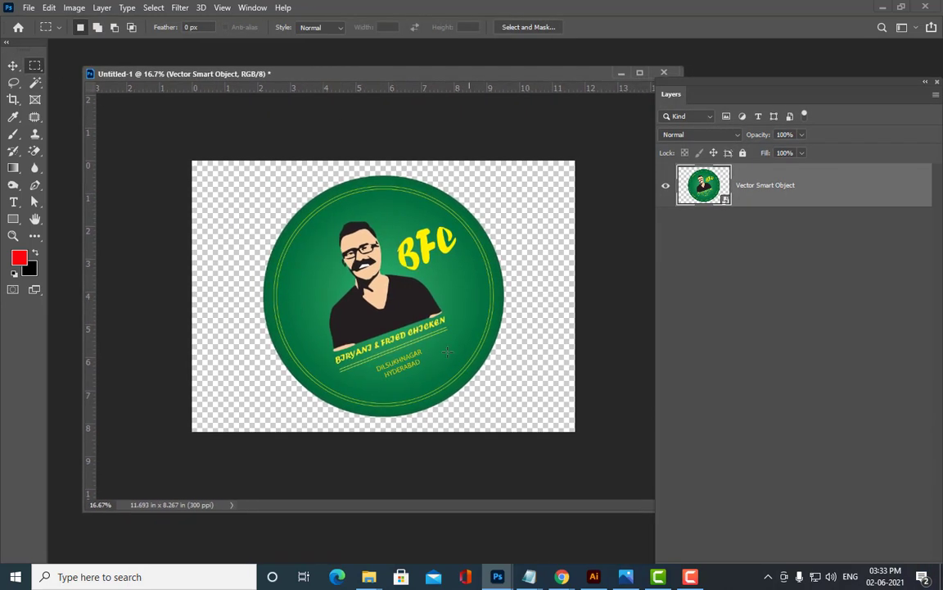
- Start saving the document as a new file on the computer, in the Desktop folder
click(28, 7)
click(86, 156)
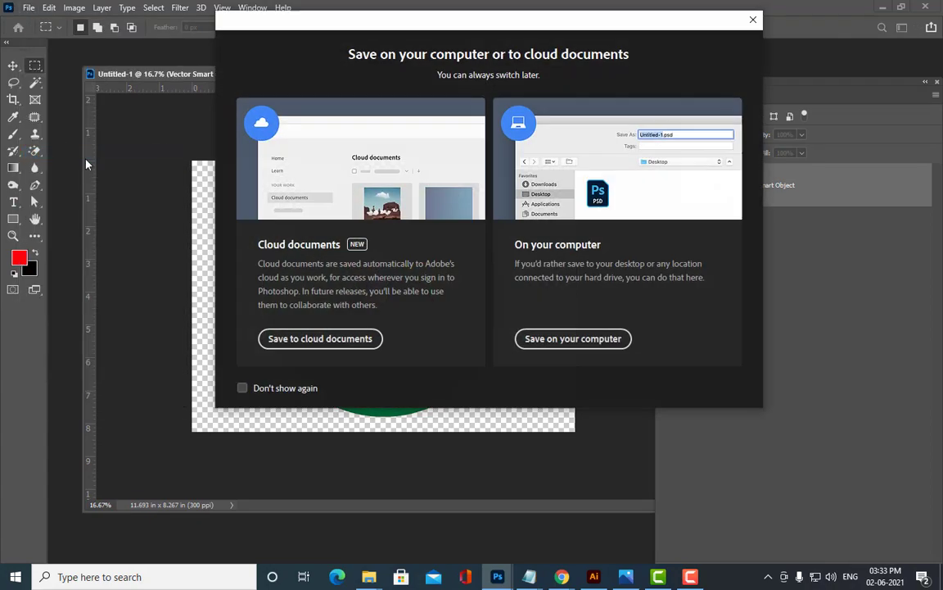
click(565, 339)
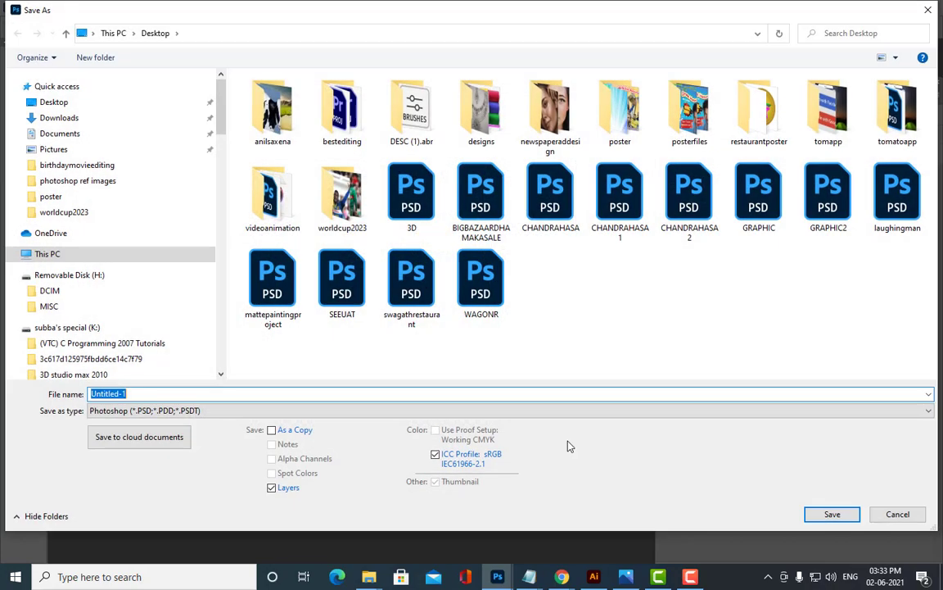
click(58, 105)
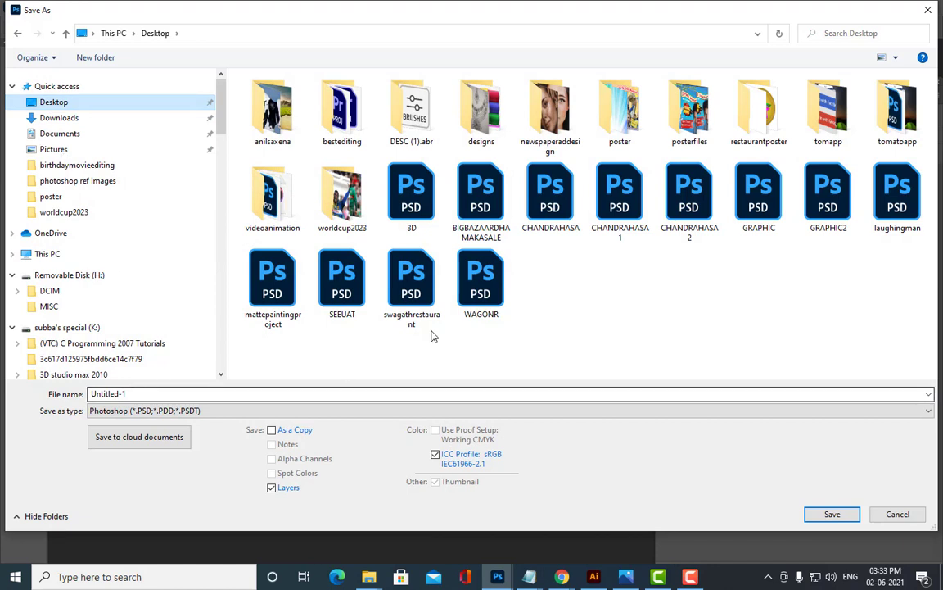
click(700, 130)
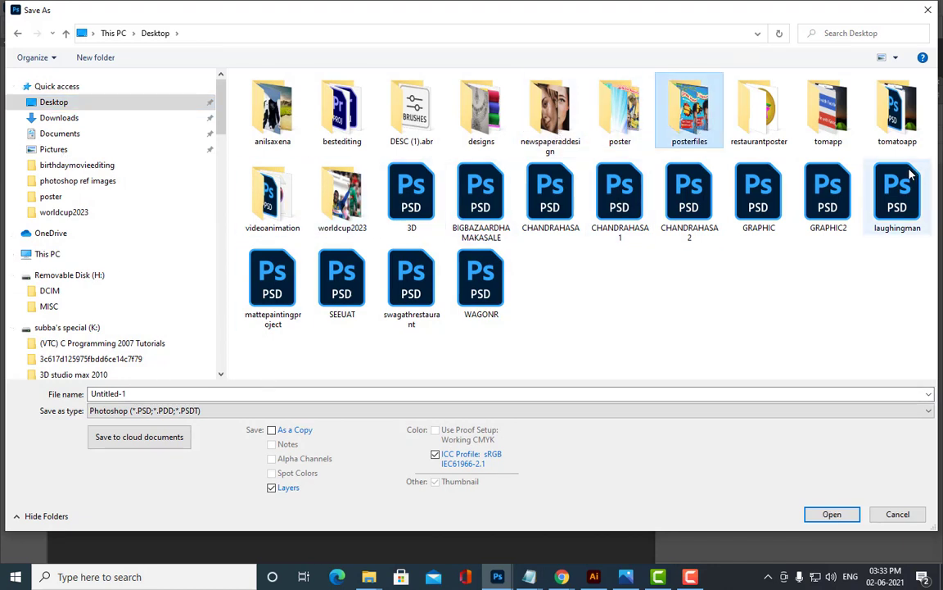
- Save a PNG copy of the badge under the file name BFC
click(189, 394)
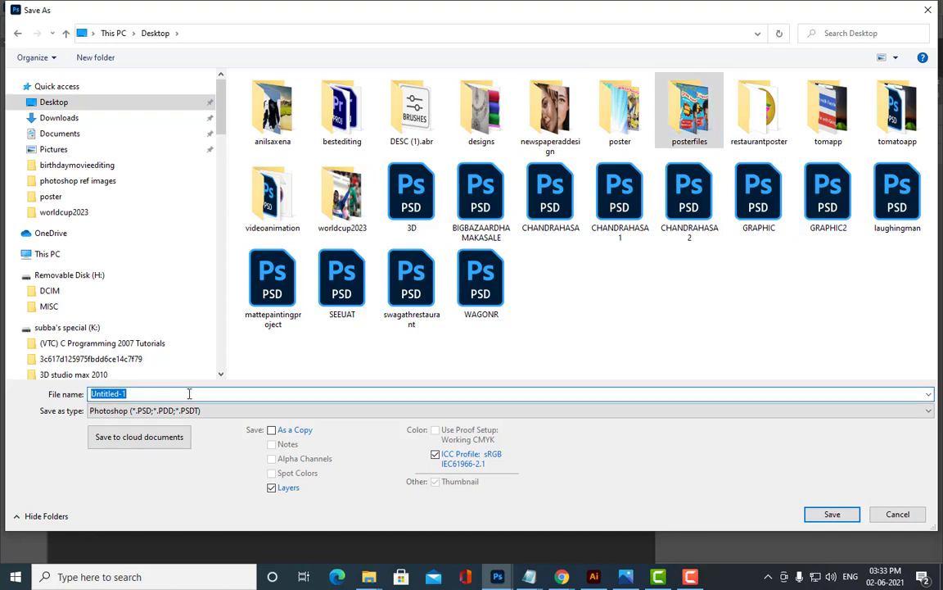
key(BackSpace)
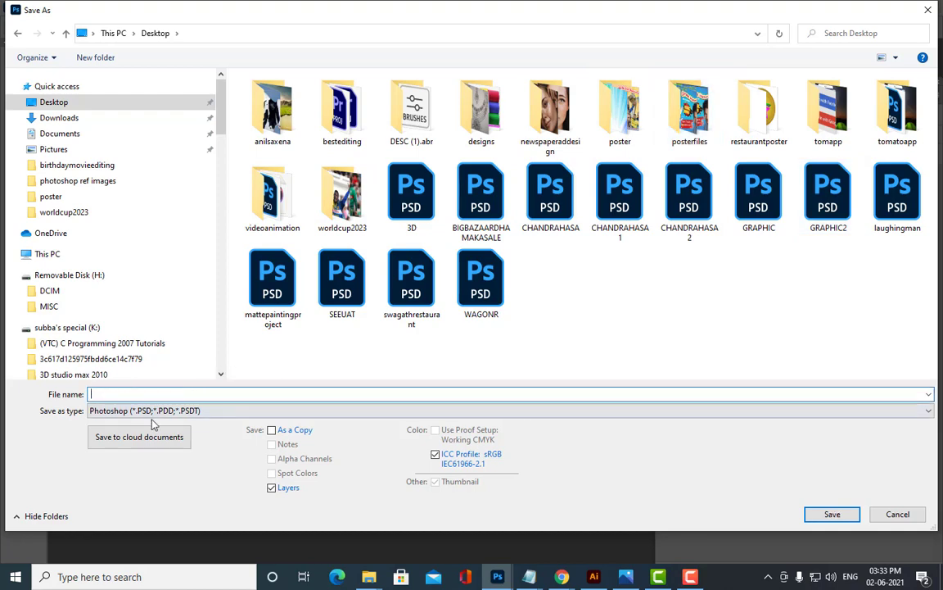
click(156, 417)
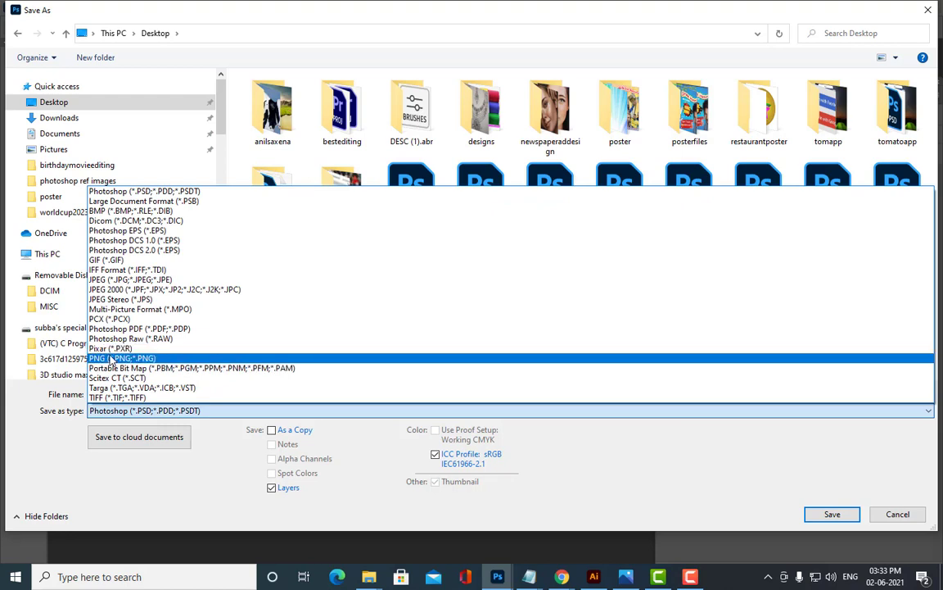
click(127, 358)
click(145, 394)
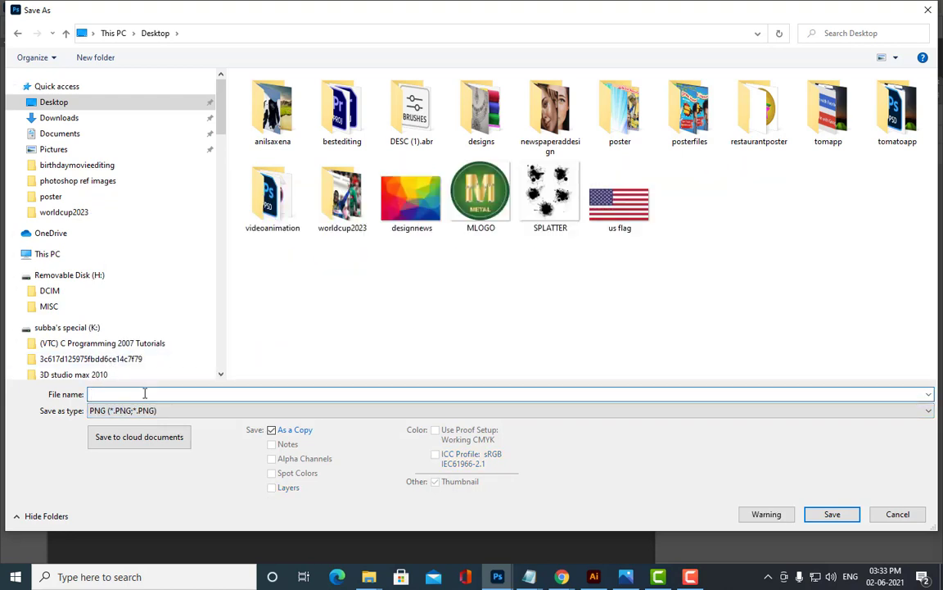
text(BFC)
click(849, 513)
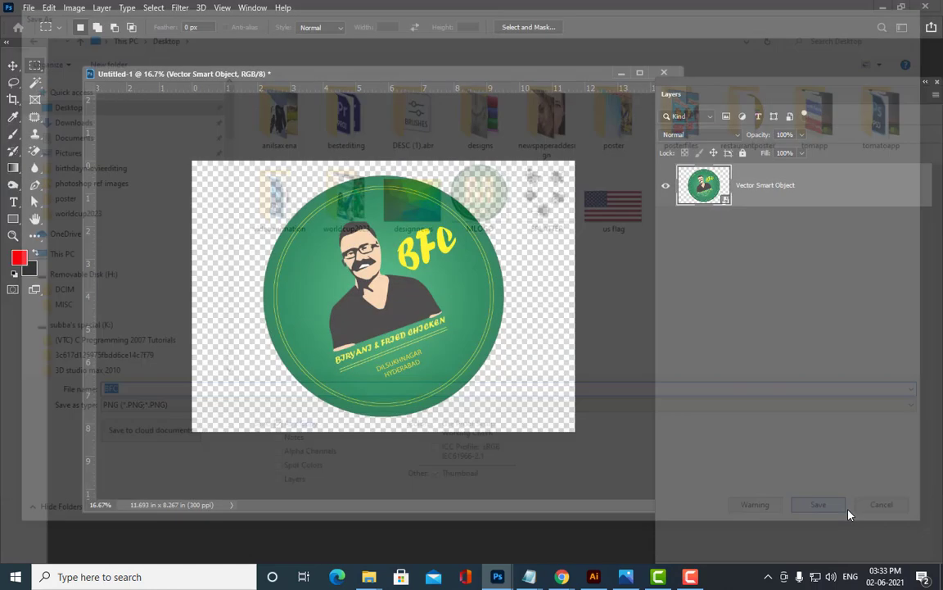
click(558, 169)
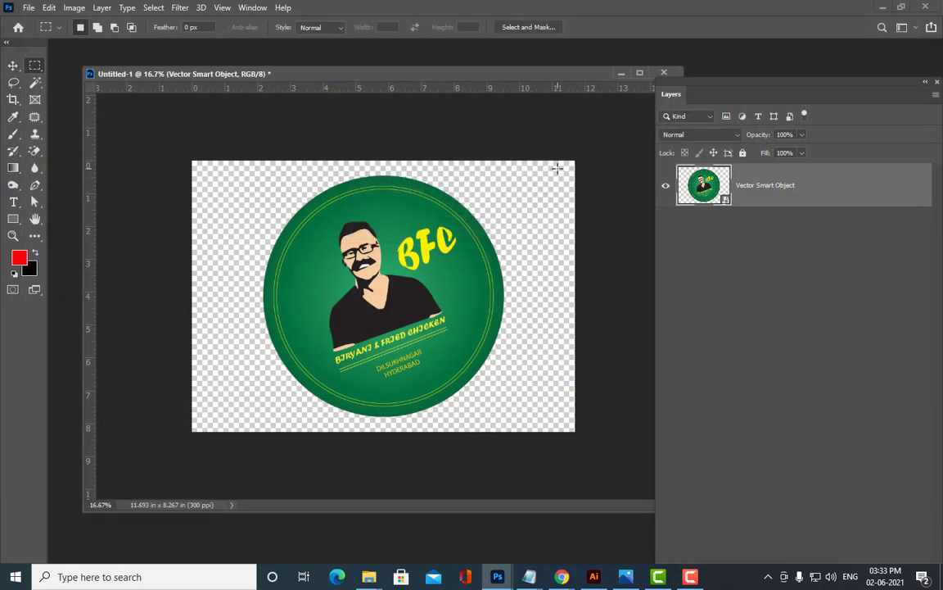
- Minimise Illustrator, view the exported BFC image from the desktop in Photos, and return to the badge document in Photoshop
click(594, 576)
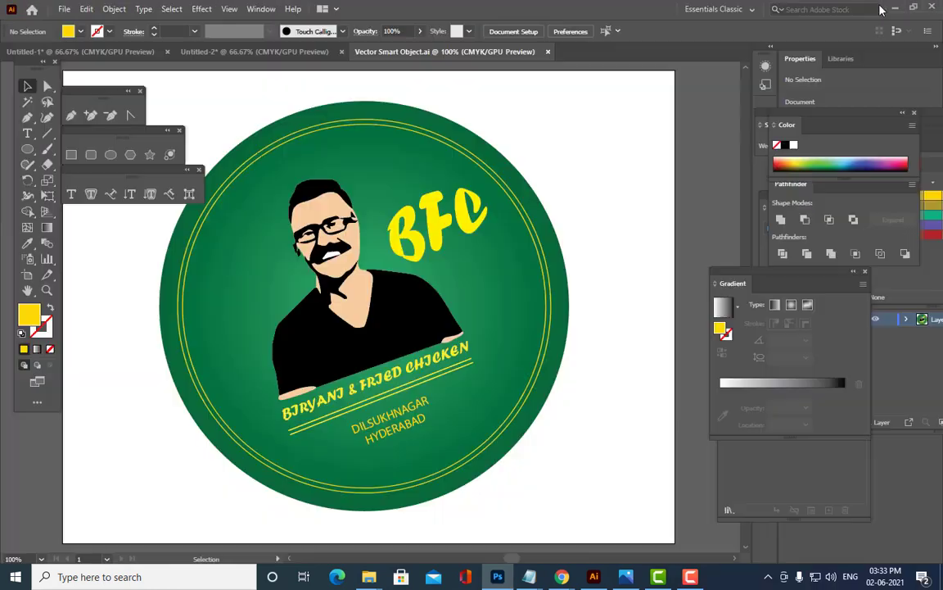
click(896, 7)
double_click(468, 240)
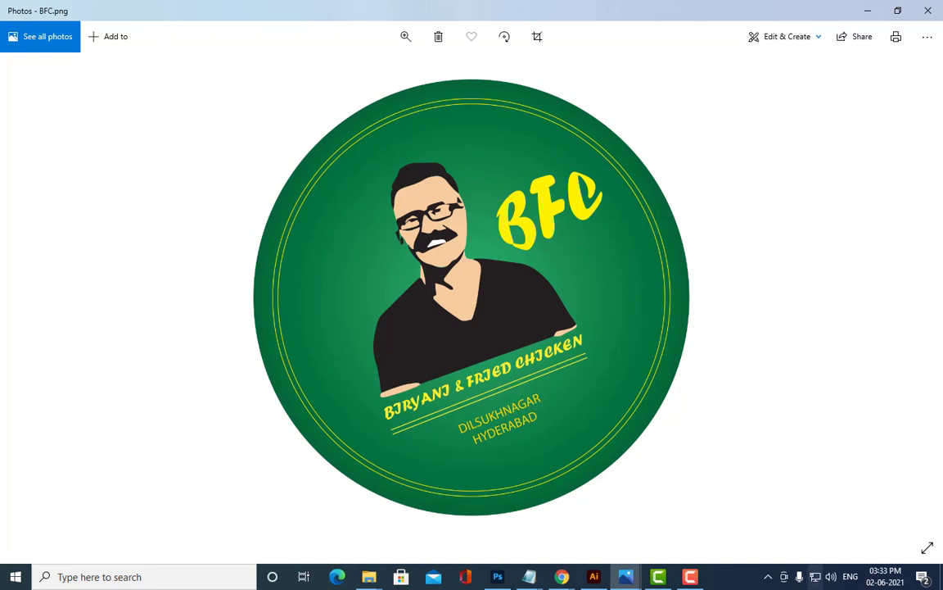
click(867, 11)
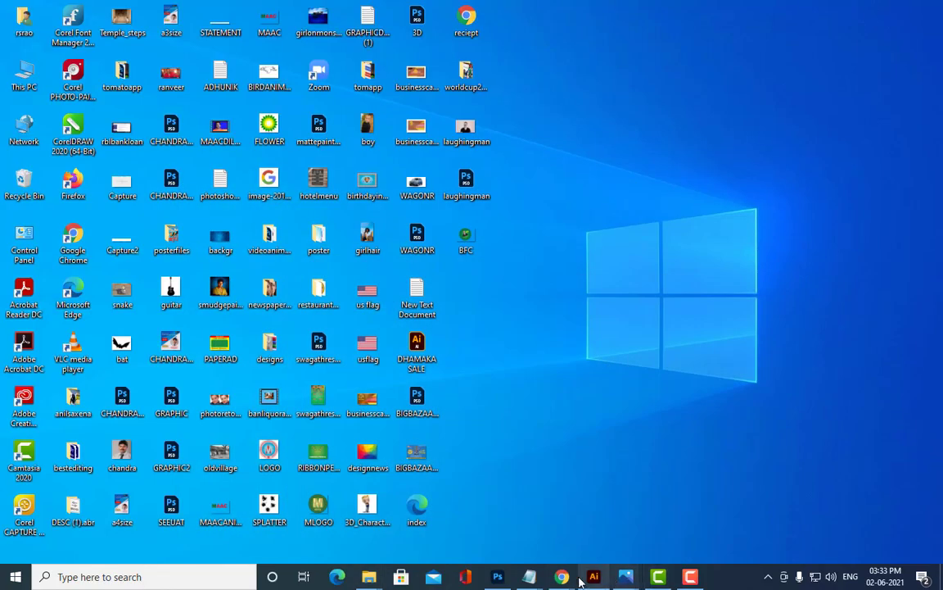
click(503, 577)
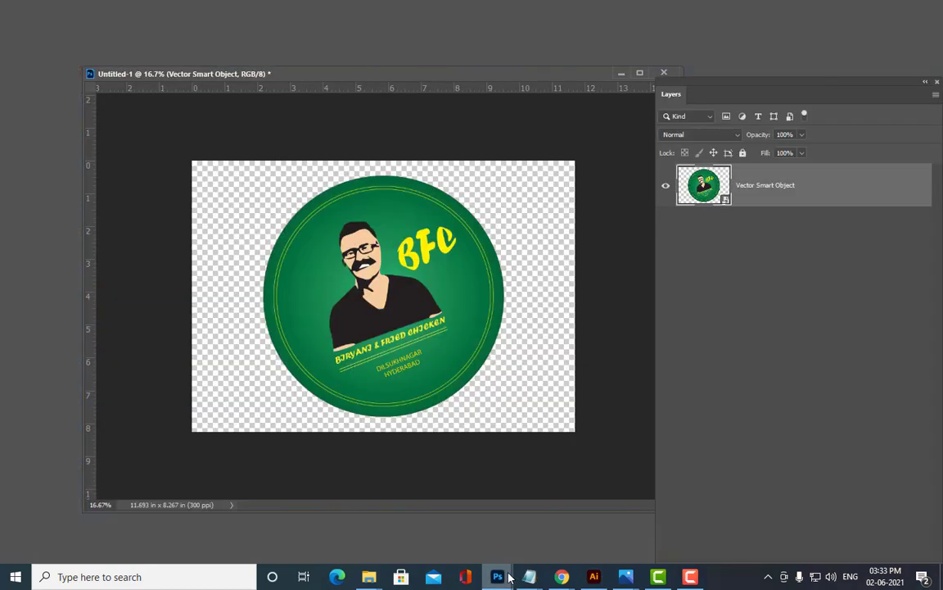
mouse_move(394, 80)
mouse_down()
mouse_move(403, 105)
mouse_move(312, 86)
mouse_move(380, 118)
mouse_move(370, 107)
mouse_move(383, 110)
mouse_move(344, 111)
mouse_move(355, 116)
mouse_up()
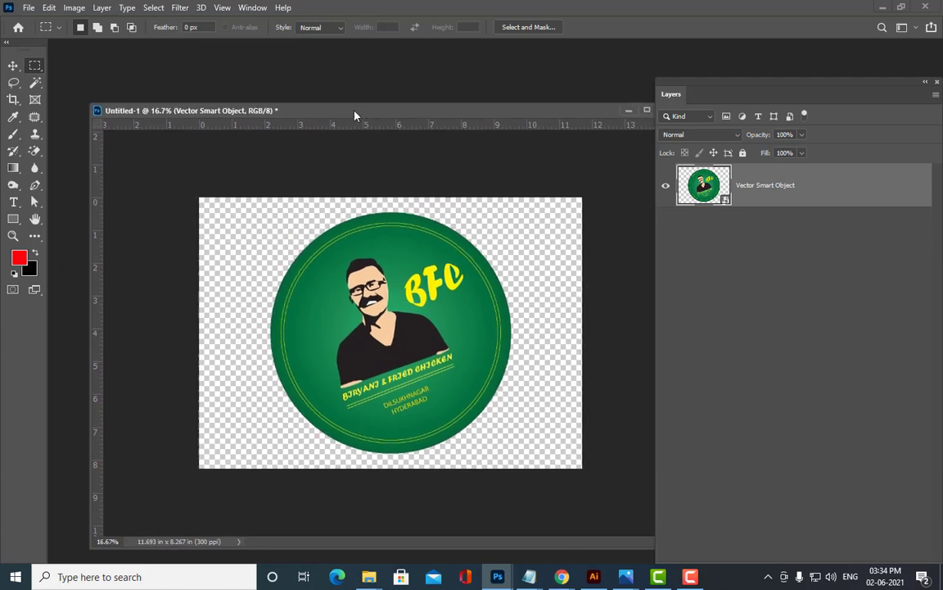
- Start a new document with inches as the unit and set its width and height to 2 inches
click(28, 8)
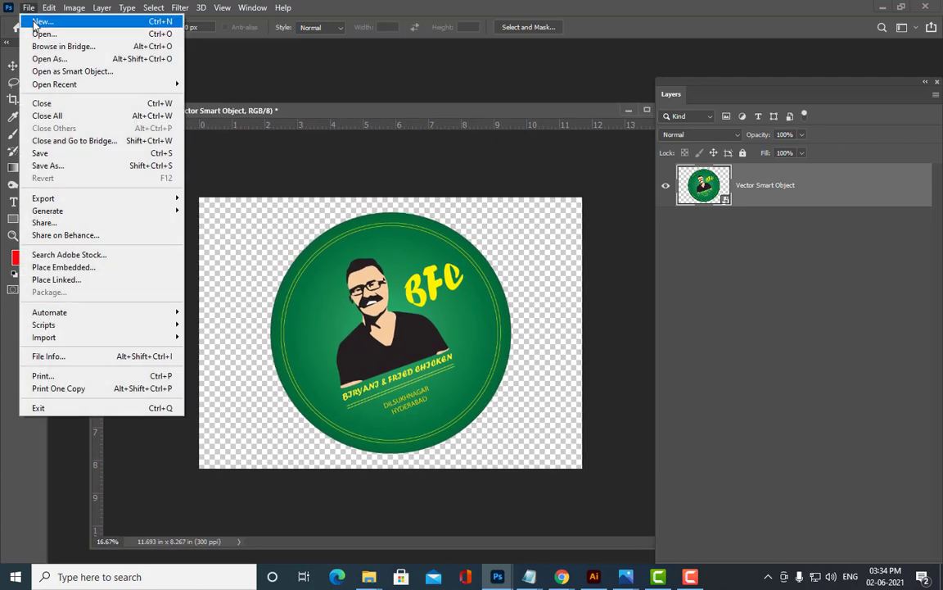
click(33, 22)
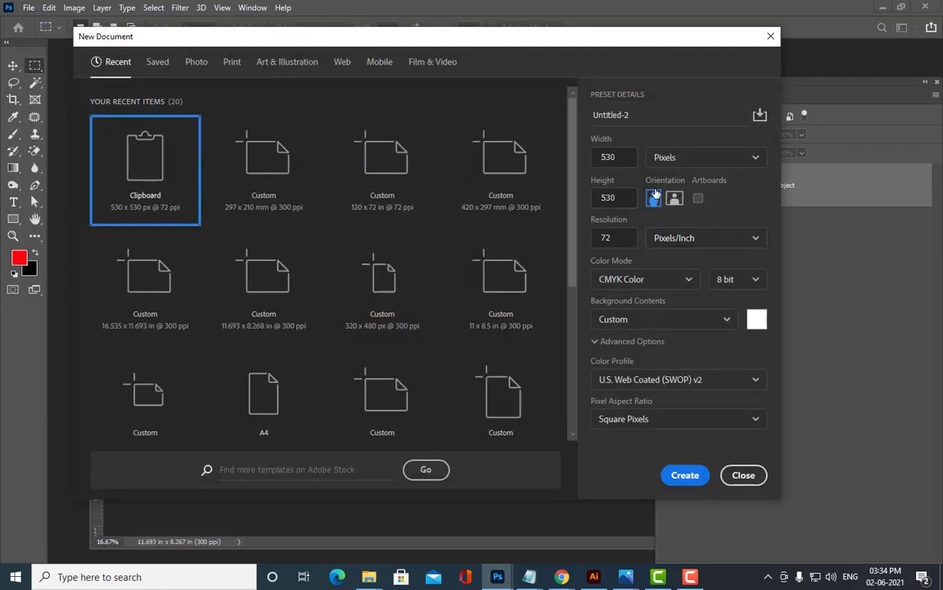
click(695, 158)
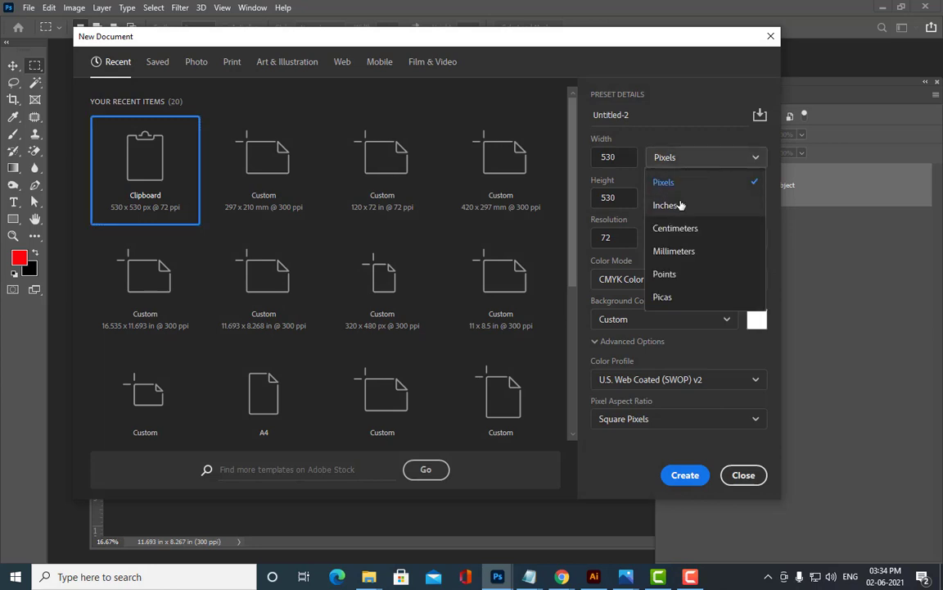
click(666, 205)
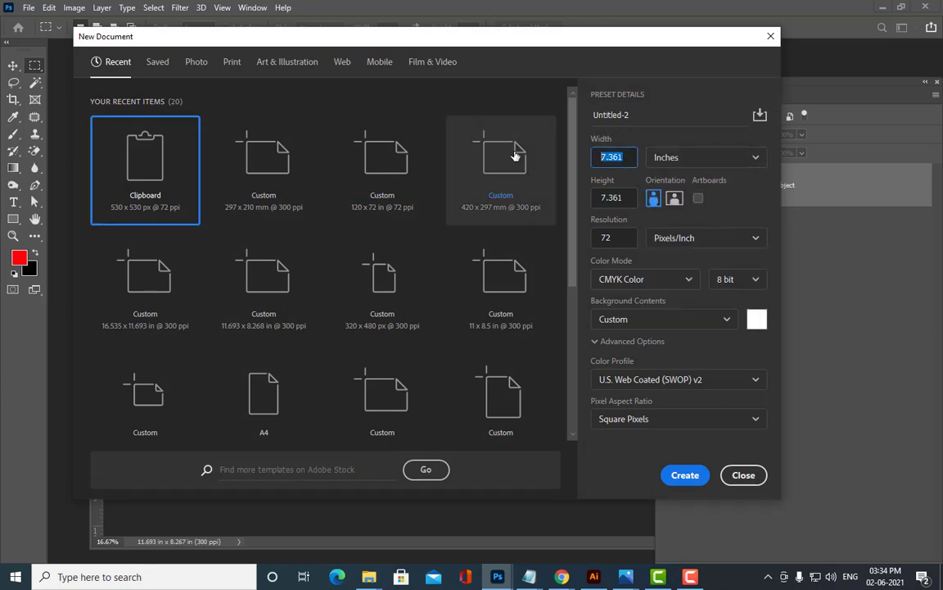
text(2)
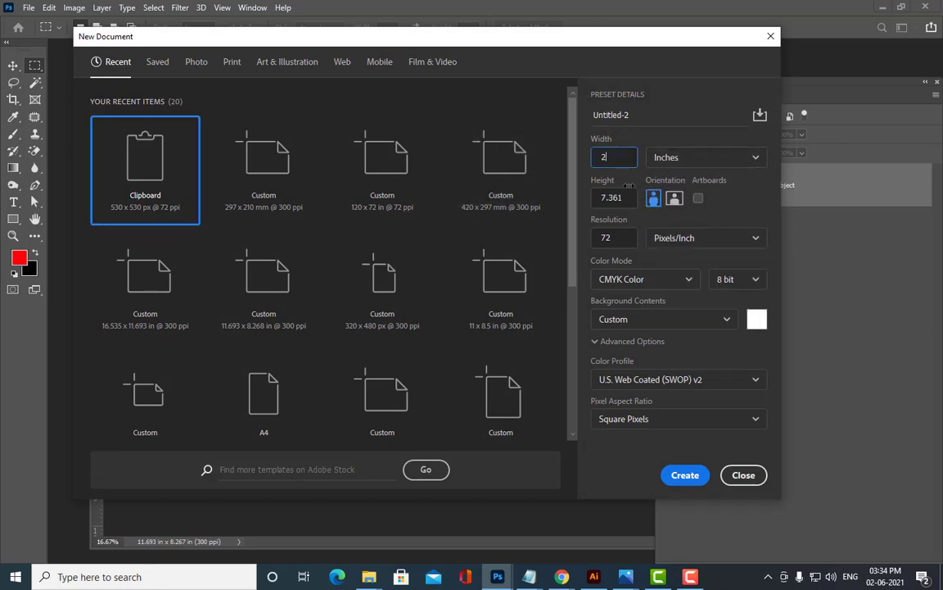
drag(630, 199, 550, 197)
text(2)
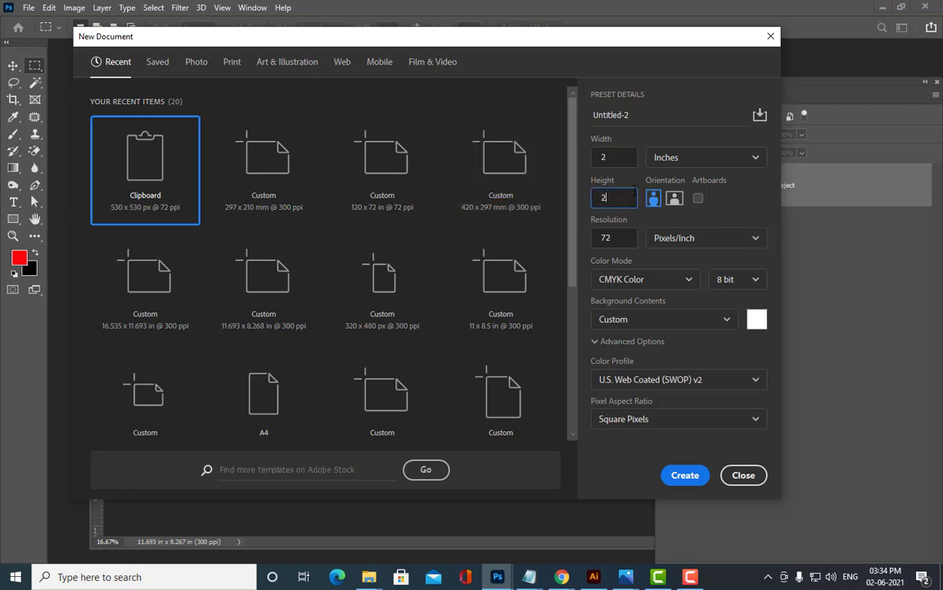
click(627, 163)
- Set the new document's resolution to 300 pixels/inch and its background contents to Transparent, and create it
drag(629, 238, 577, 243)
text(3000)
key(BackSpace)
click(686, 281)
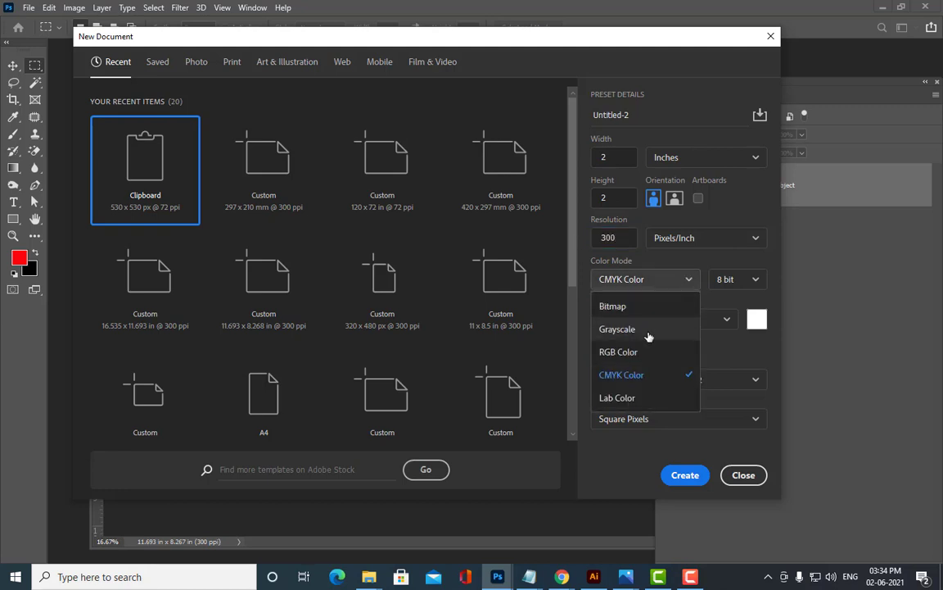
click(684, 281)
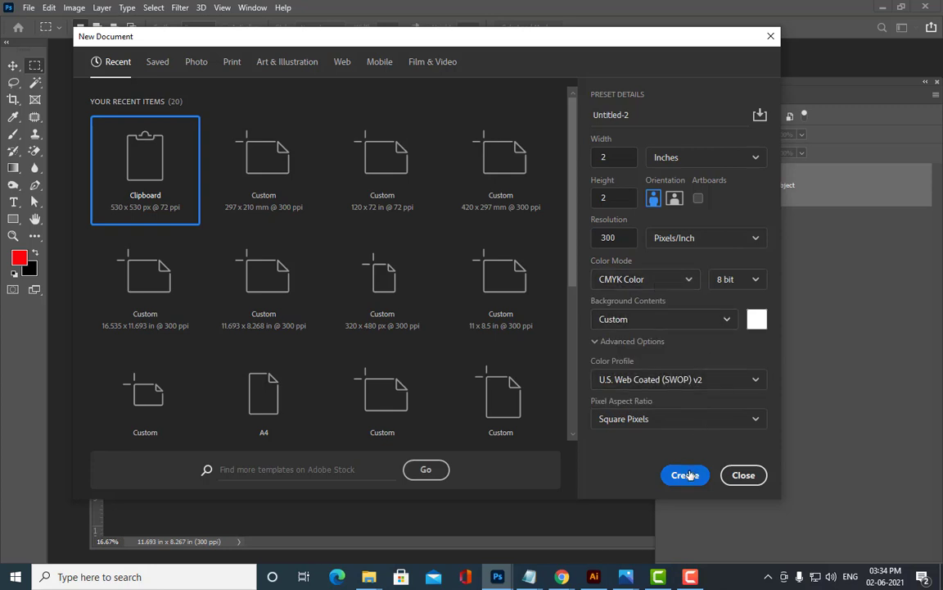
click(680, 323)
click(643, 416)
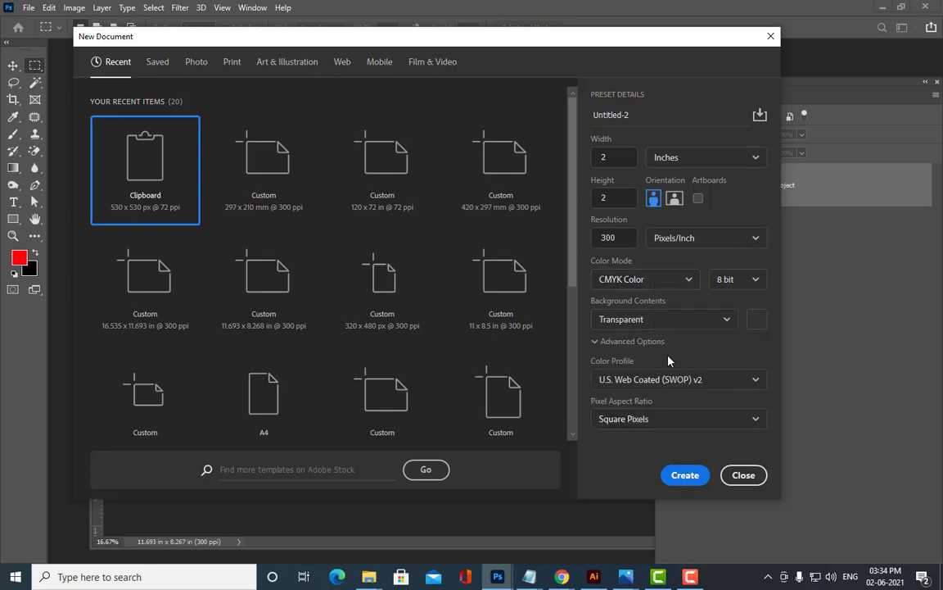
click(683, 479)
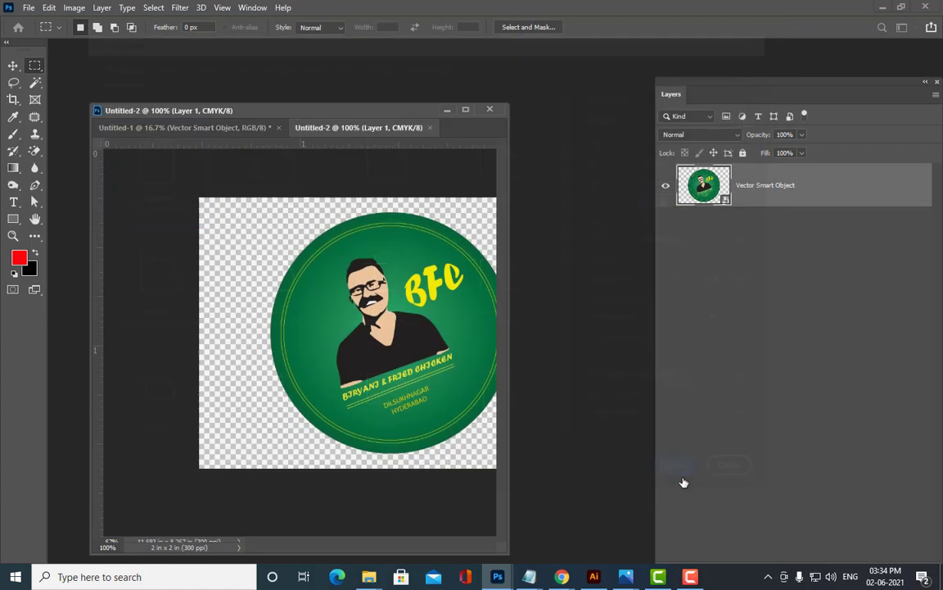
- Float the new document in its own window and arrange it beside the badge document's window
drag(381, 132, 82, 204)
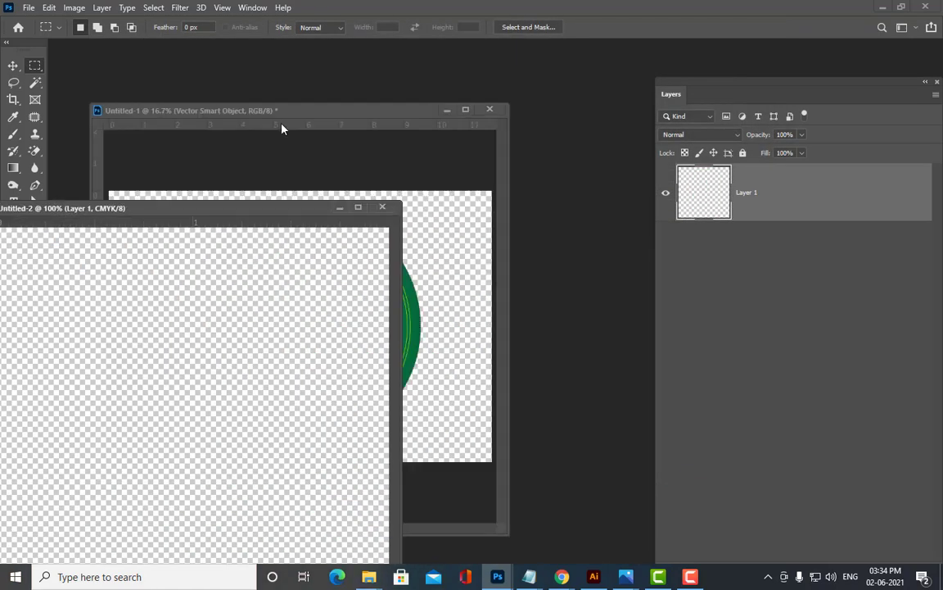
drag(253, 110, 644, 85)
drag(200, 209, 342, 147)
drag(573, 99, 553, 128)
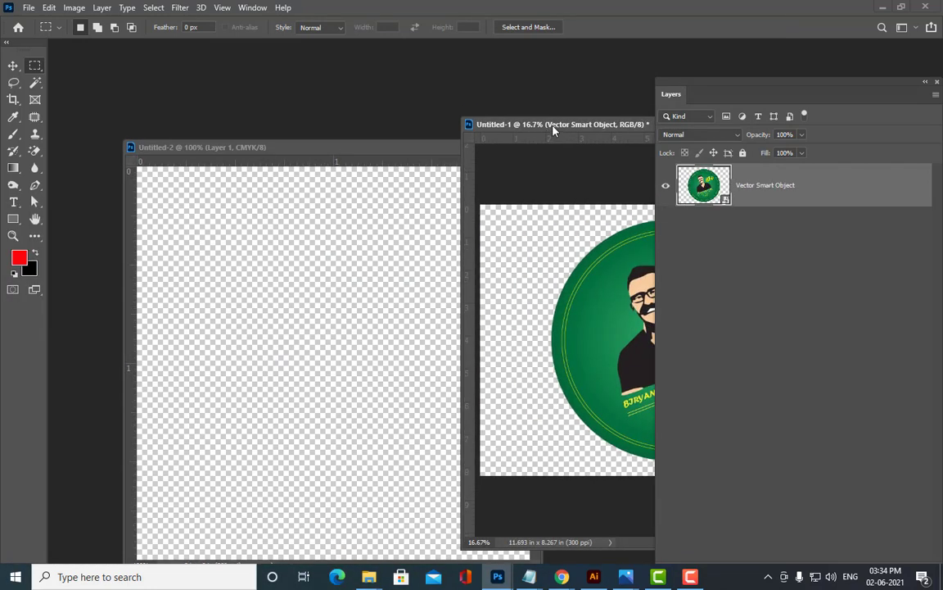
- Copy the badge smart object into the 2 x 2 inch document and enlarge that document's window
click(13, 65)
drag(610, 313, 248, 351)
drag(393, 147, 384, 41)
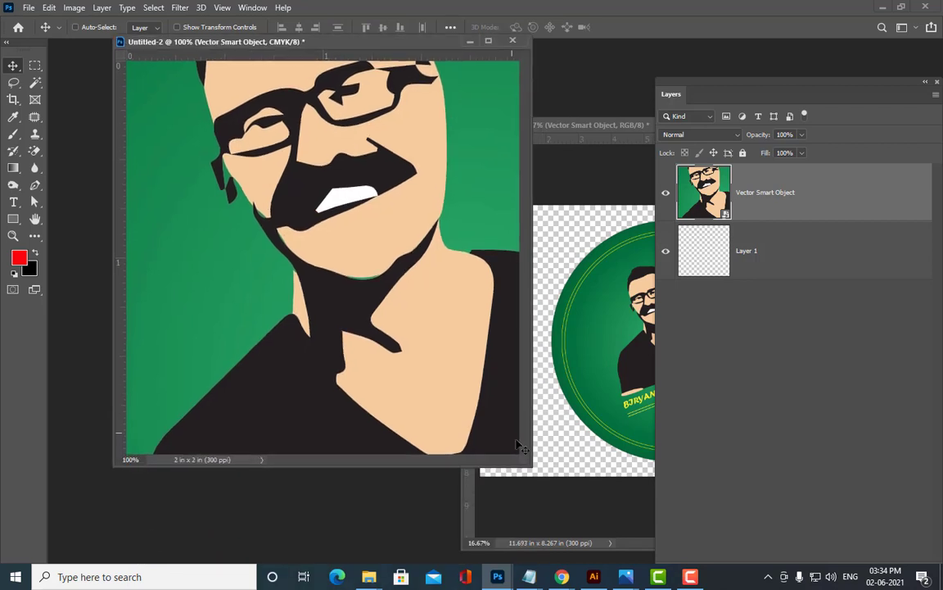
drag(528, 461, 642, 532)
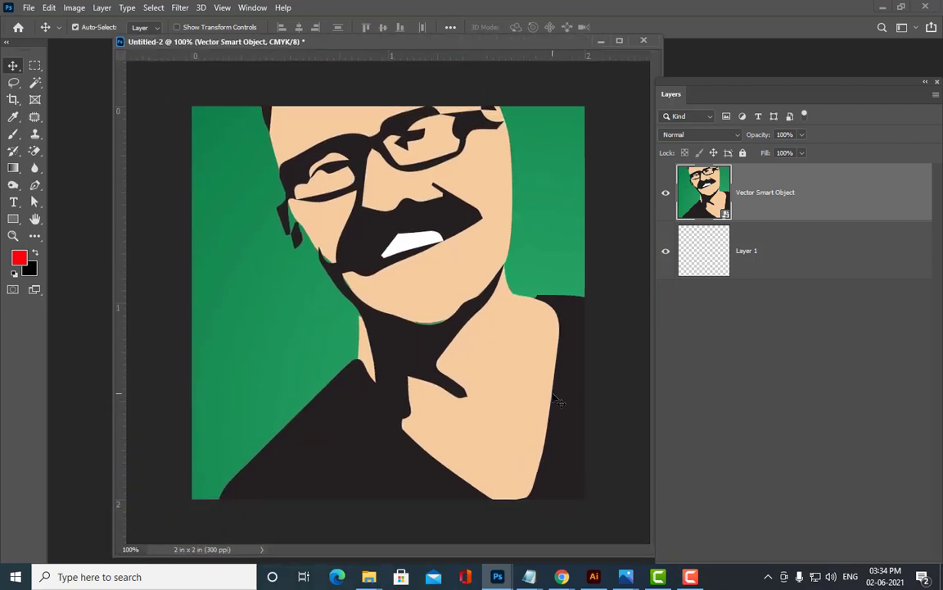
- Scale the copied badge down to about 24.37% so that it fits inside the 2 x 2 inch canvas
scroll(556, 398, down, 2)
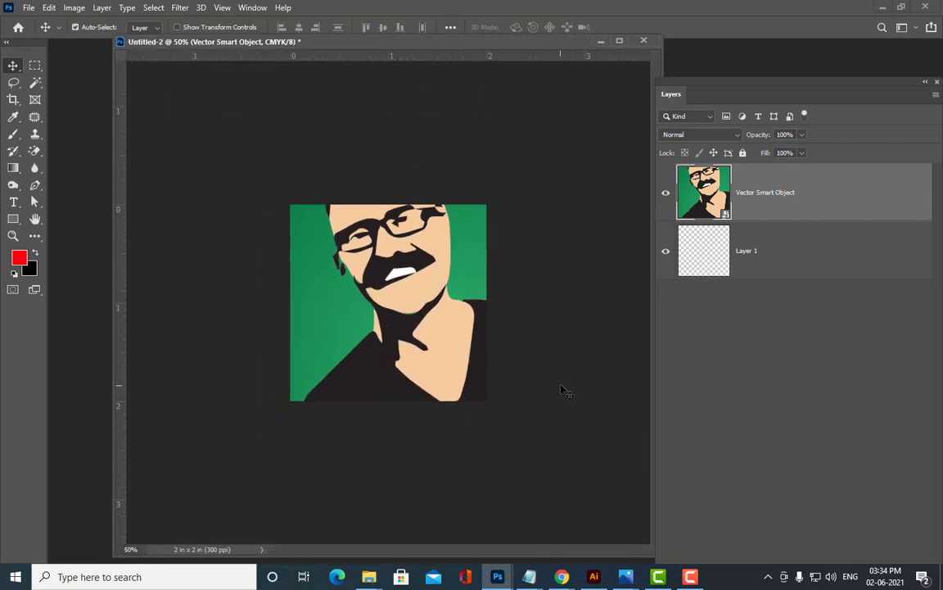
key(ctrl+t)
scroll(562, 383, down, 3)
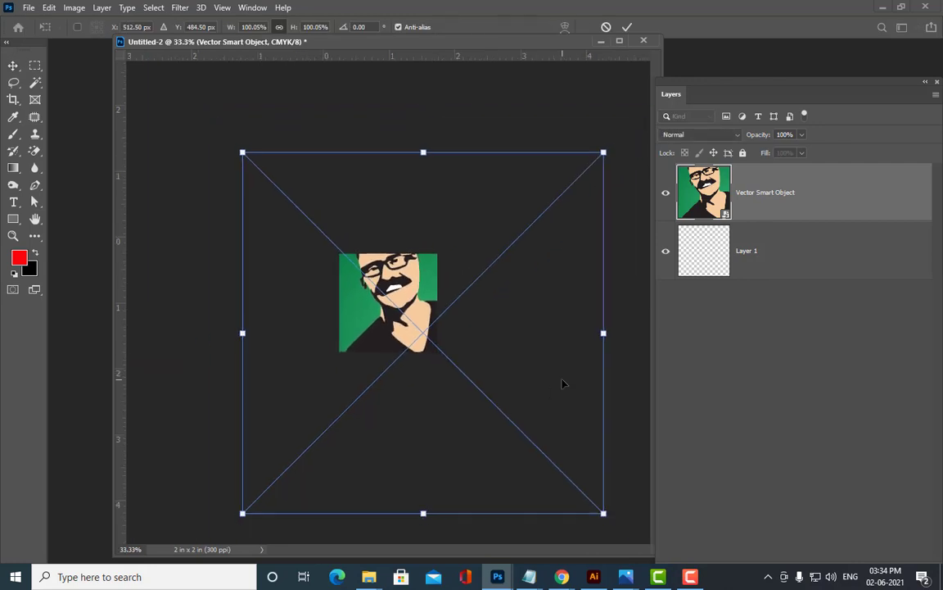
mouse_move(409, 316)
mouse_down()
mouse_move(393, 304)
mouse_move(401, 310)
mouse_up()
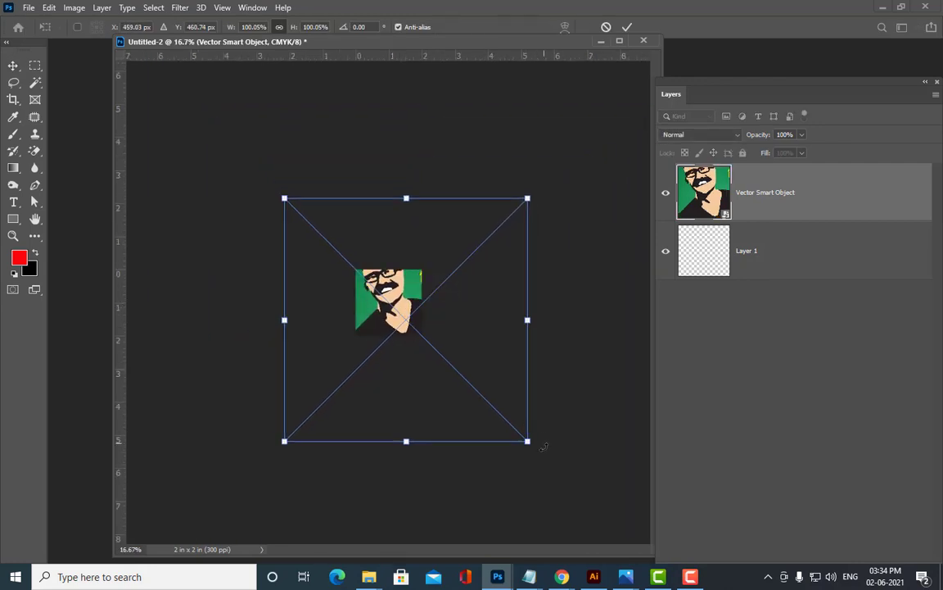
drag(527, 441, 388, 307)
key(Return)
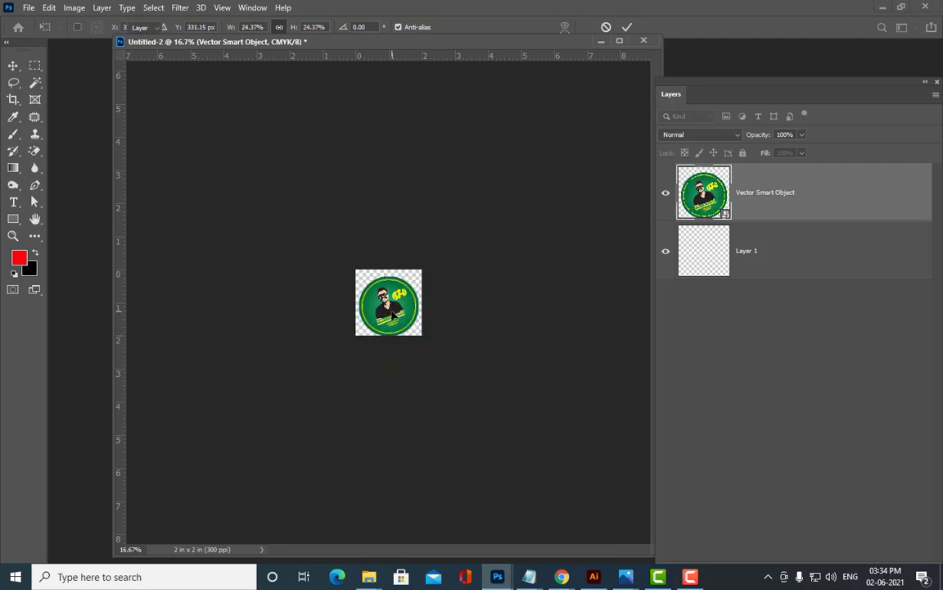
- Move the scaled badge slightly to centre it on the transparent canvas
key(ctrl+plus)
key(ctrl+plus)
key(ctrl+plus)
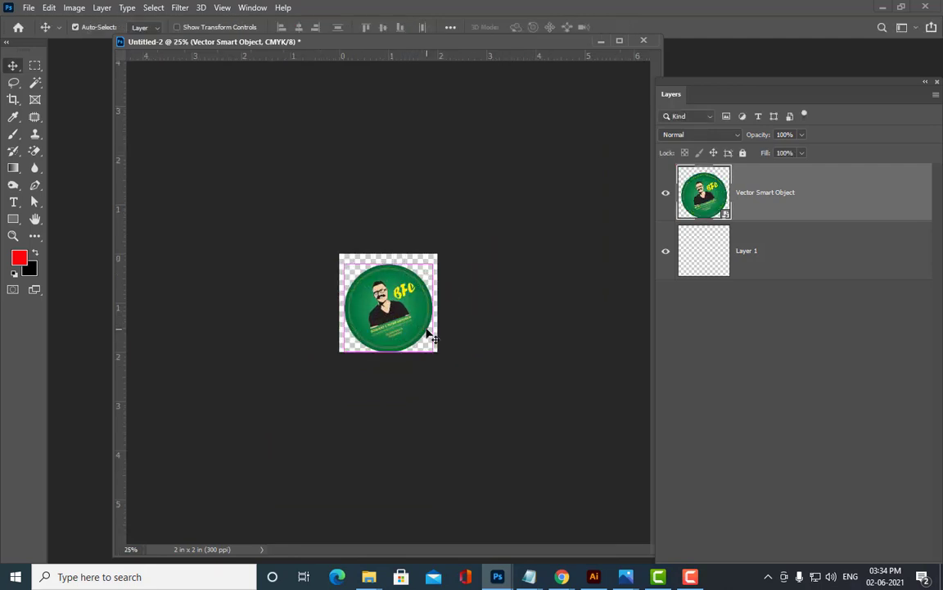
drag(413, 305, 413, 312)
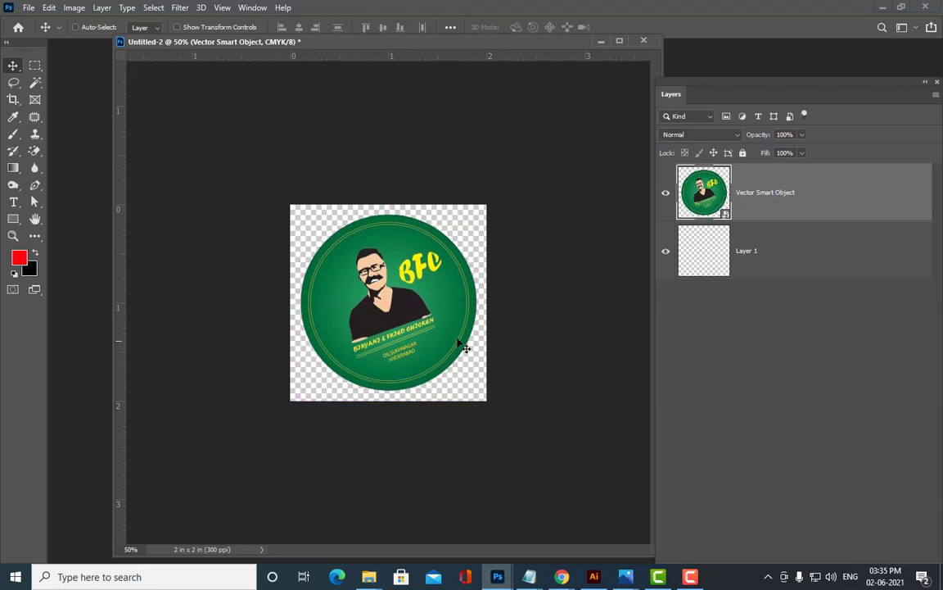
- Check the 2 x 2 inch document's dimensions and resolution in Image Size without changing them
drag(359, 296, 464, 327)
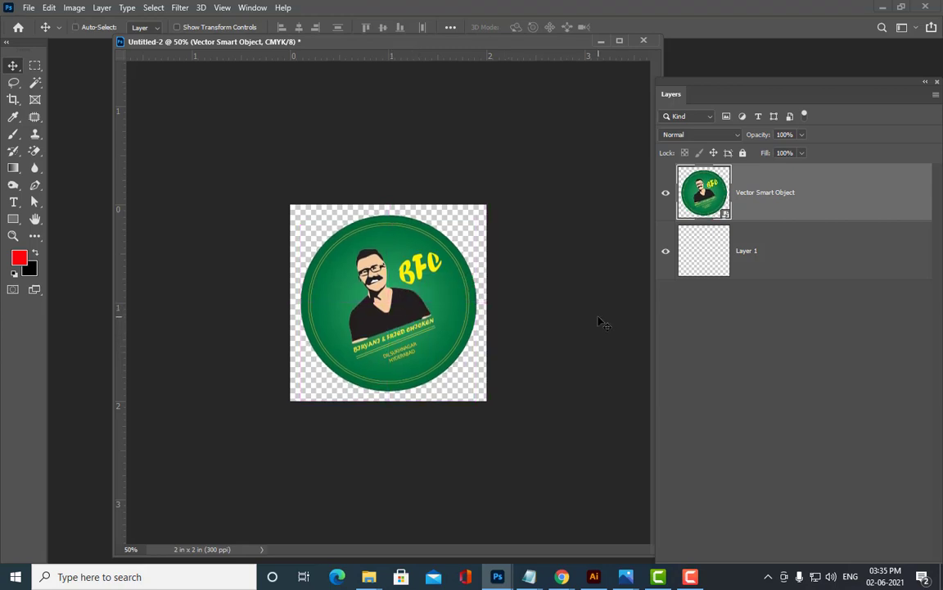
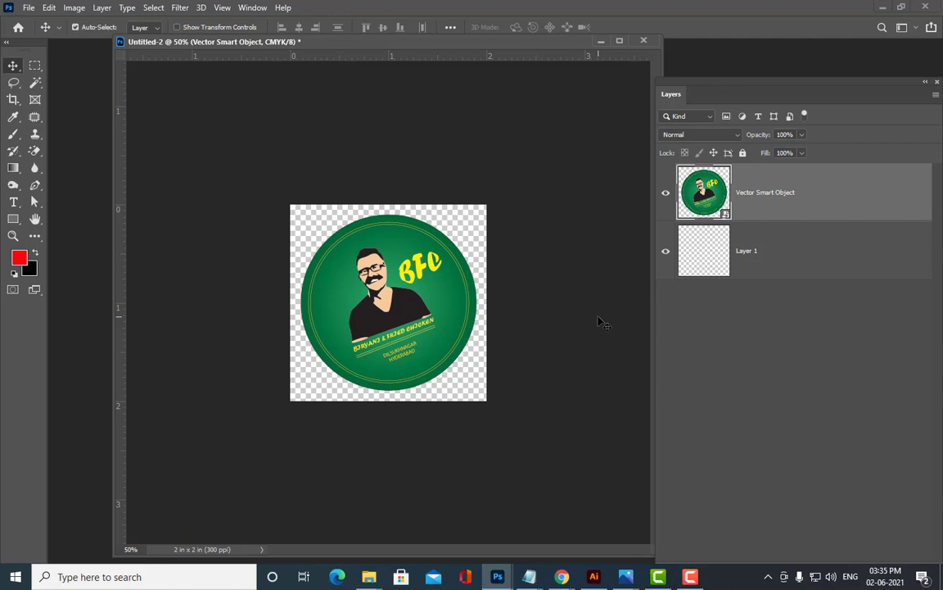
key(ctrl+alt+i)
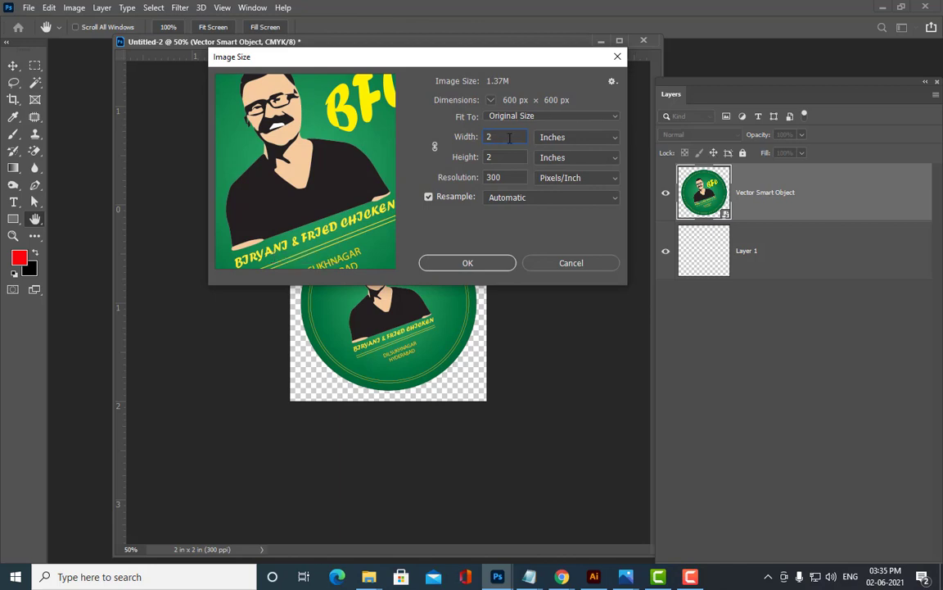
key(Tab)
click(554, 262)
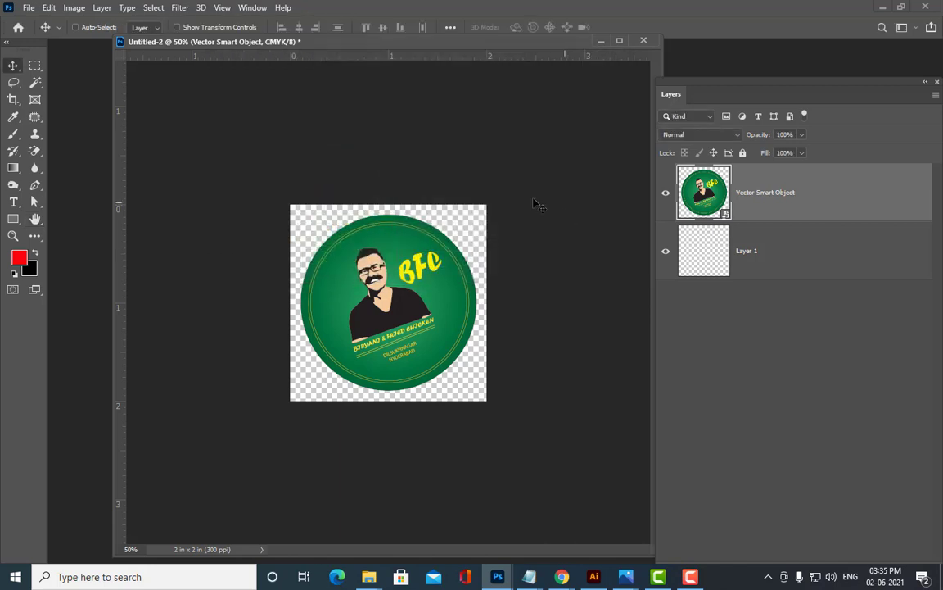
- Reset the foreground and background colours to default black and white and fill Layer 1 with white
click(837, 255)
key(d)
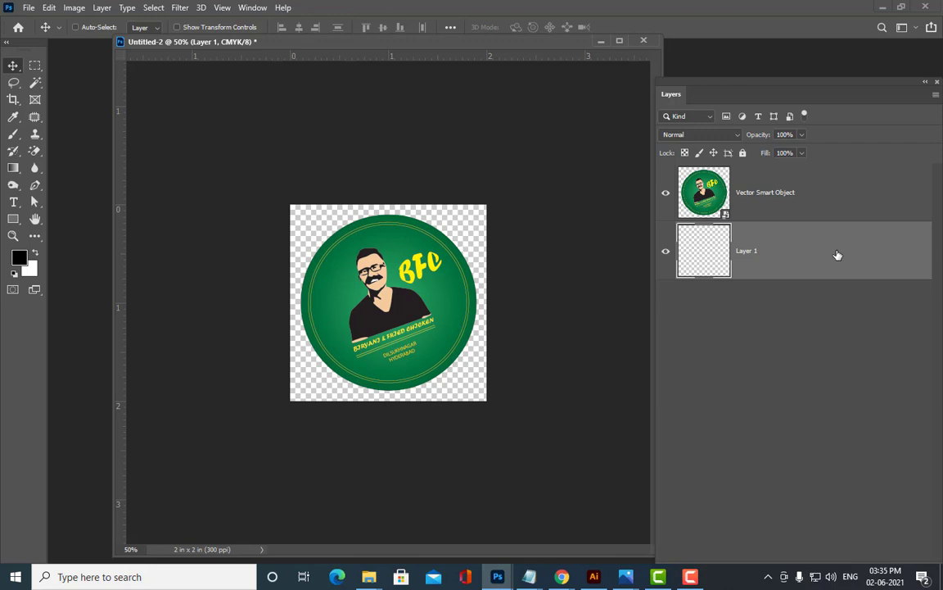
key(ctrl+BackSpace)
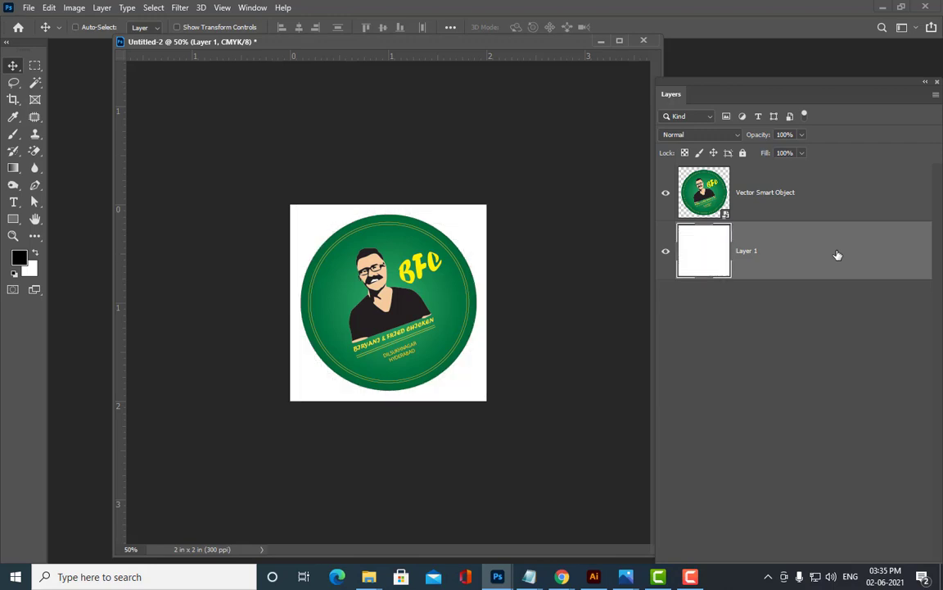
- Select the whole canvas with a rectangular marquee and add a new empty layer above Layer 1
key(m)
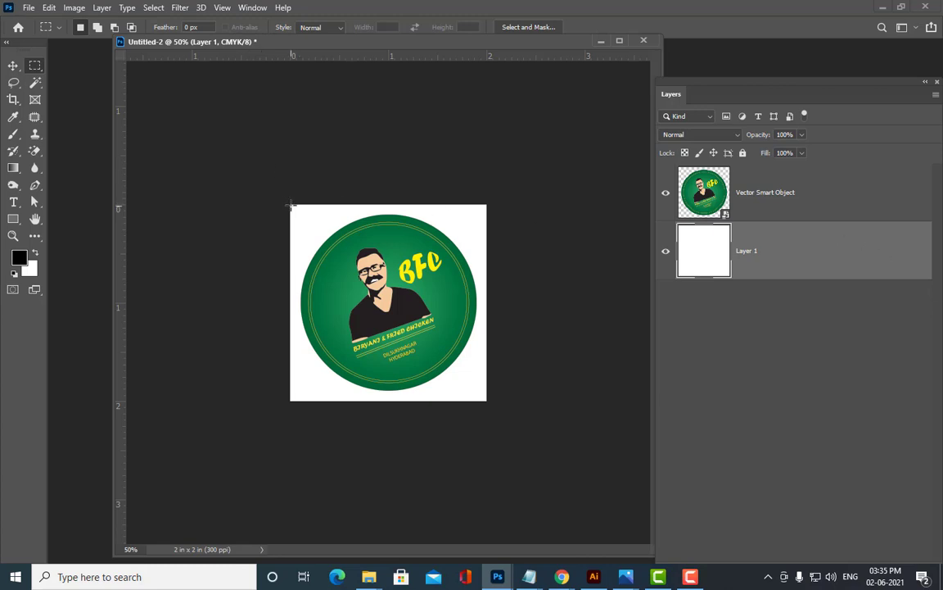
drag(291, 204, 545, 492)
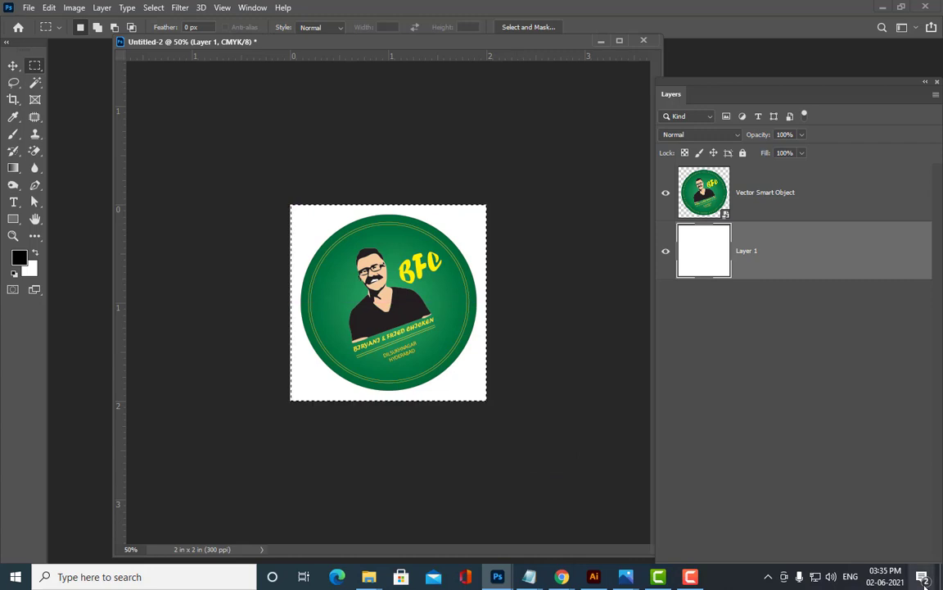
drag(716, 85, 686, 43)
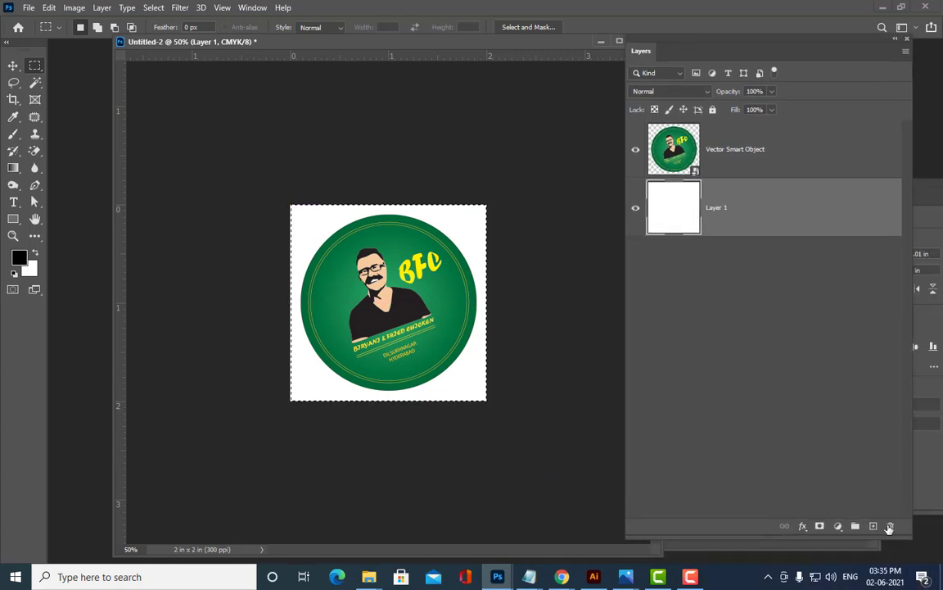
click(873, 527)
- Try a 15 px black inside stroke around the canvas selection on the new layer, and undo it
click(49, 7)
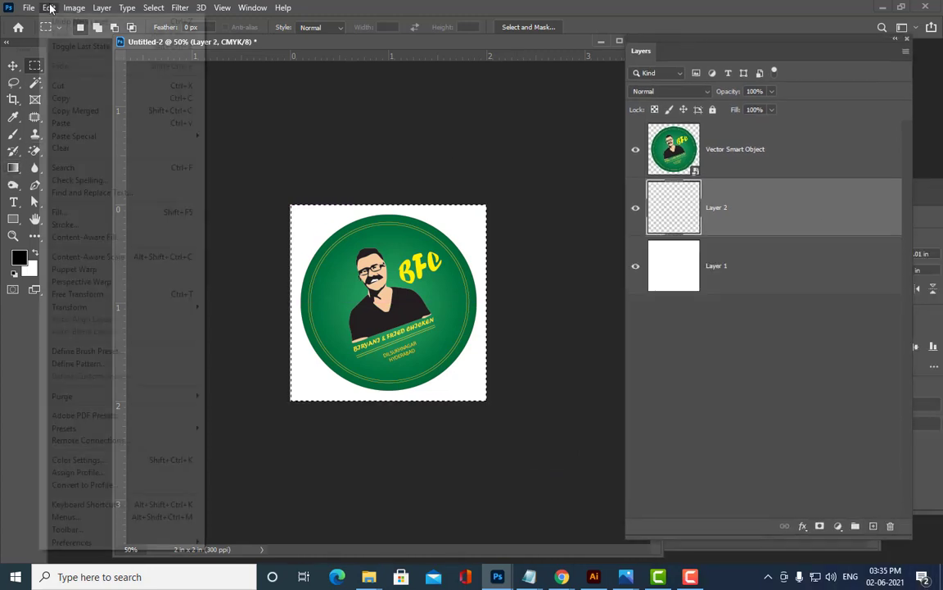
click(112, 224)
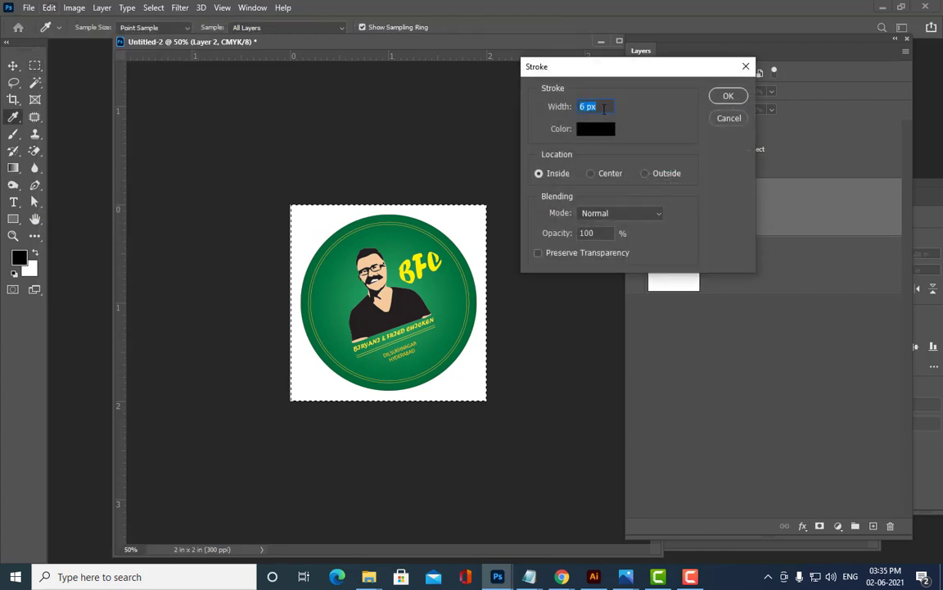
text(1)
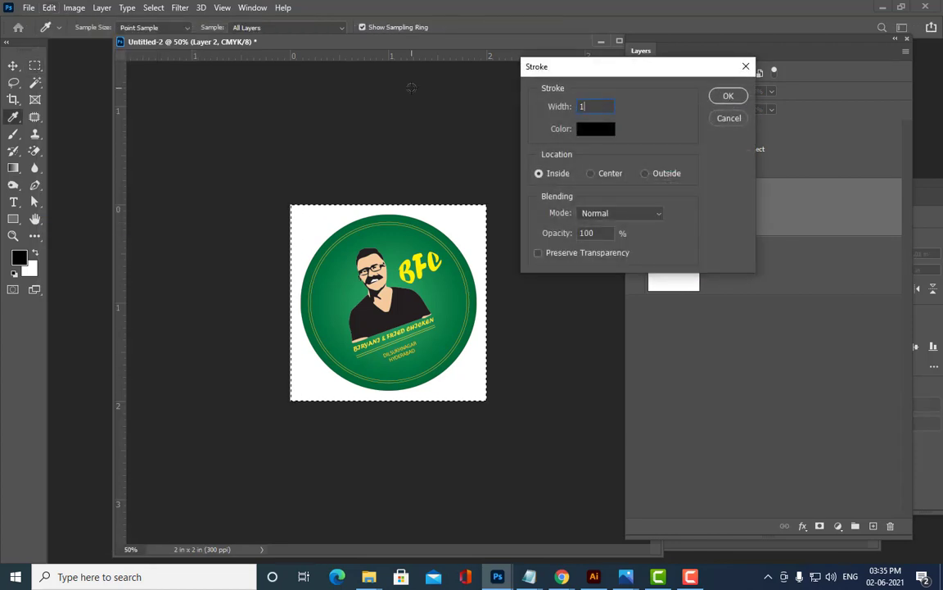
text(5)
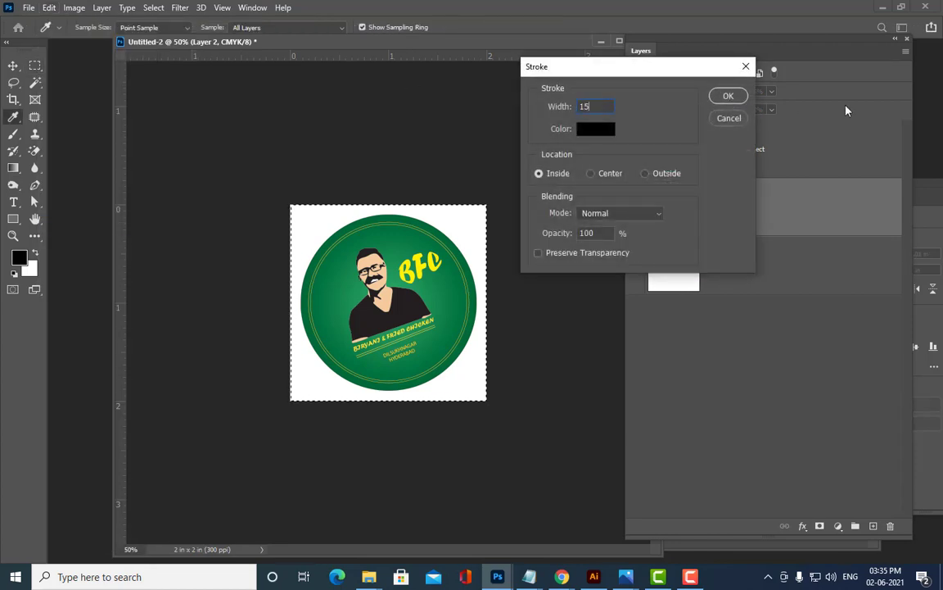
click(725, 96)
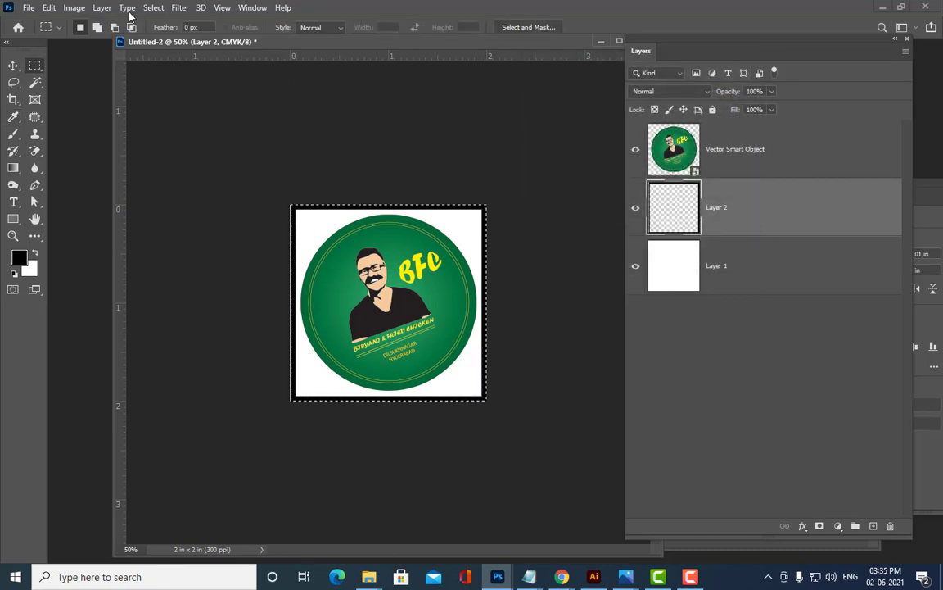
key(ctrl+z)
- Stroke the canvas selection on Layer 2 with an 8 px black line placed inside, and deselect
click(49, 7)
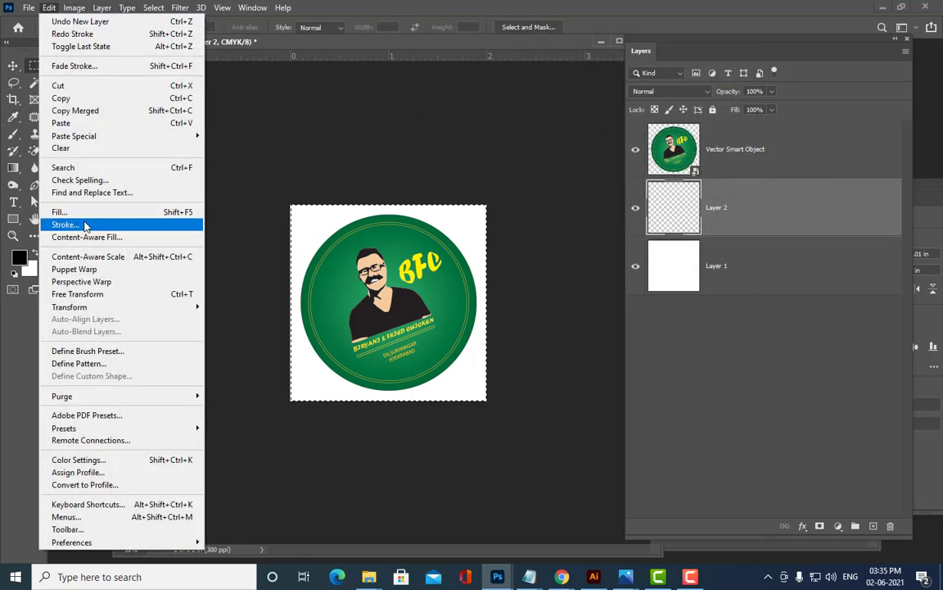
click(65, 224)
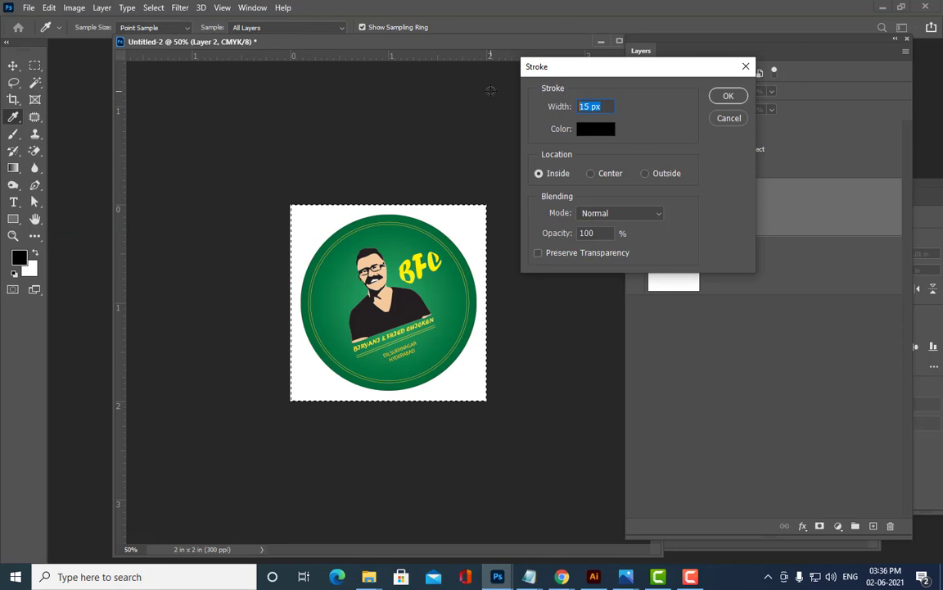
text(8)
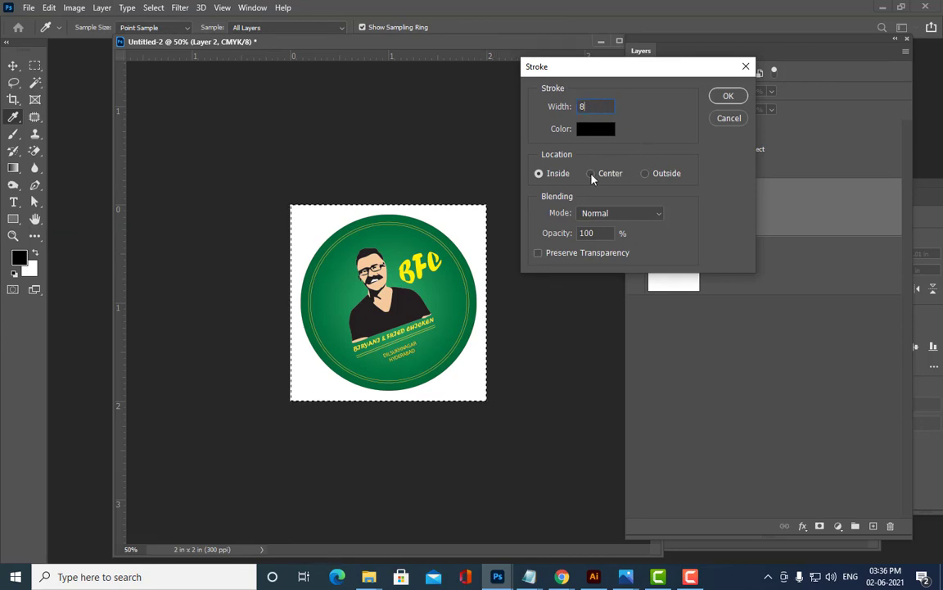
click(727, 96)
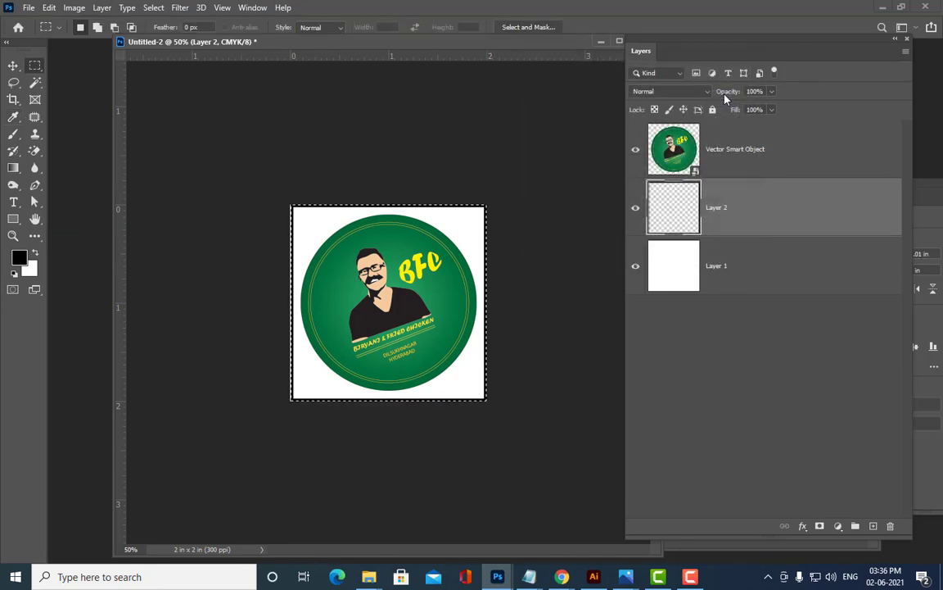
key(ctrl+d)
- Delete the white Layer 1 and stretch the black border layer to 100.33% width so it reaches the canvas edge
click(729, 279)
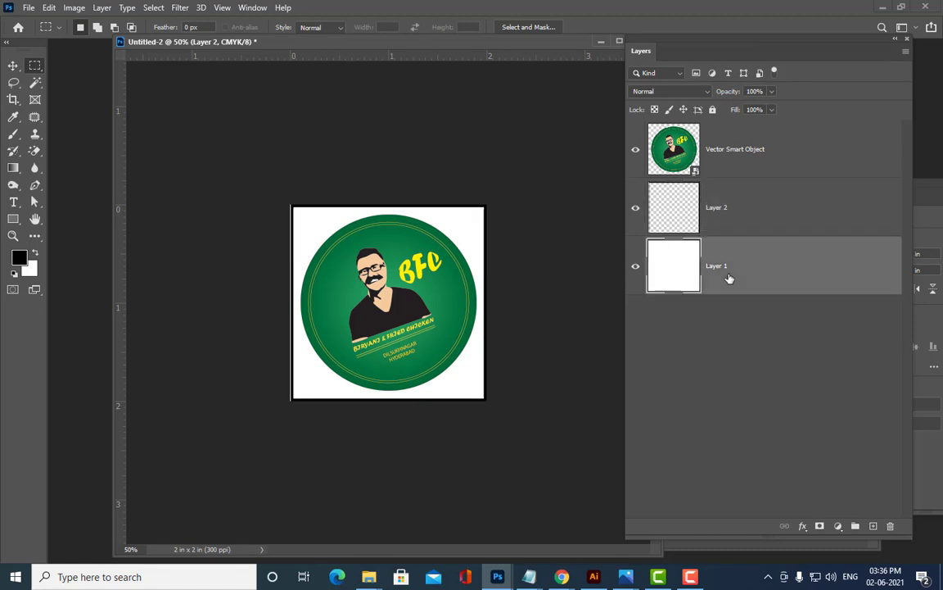
key(Delete)
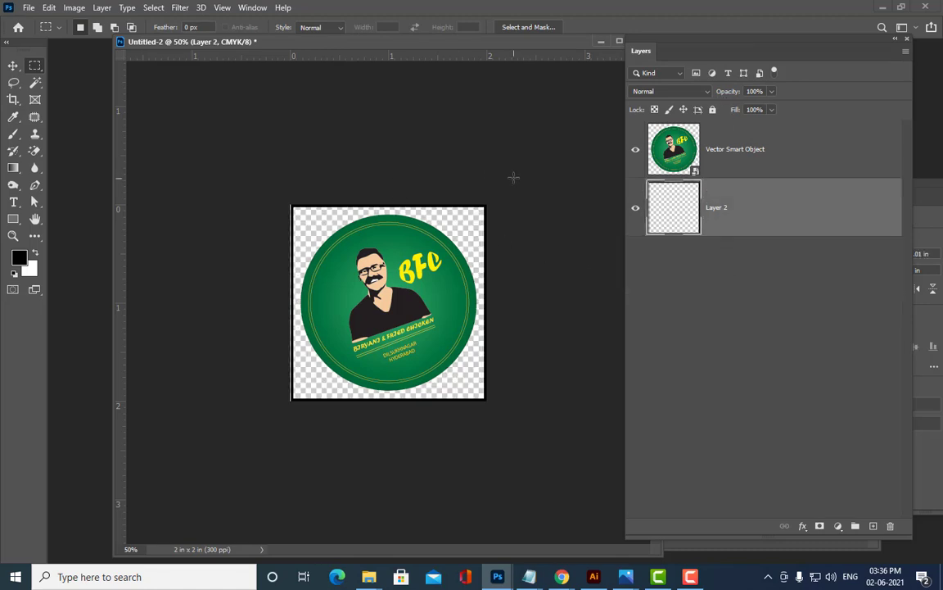
key(ctrl+t)
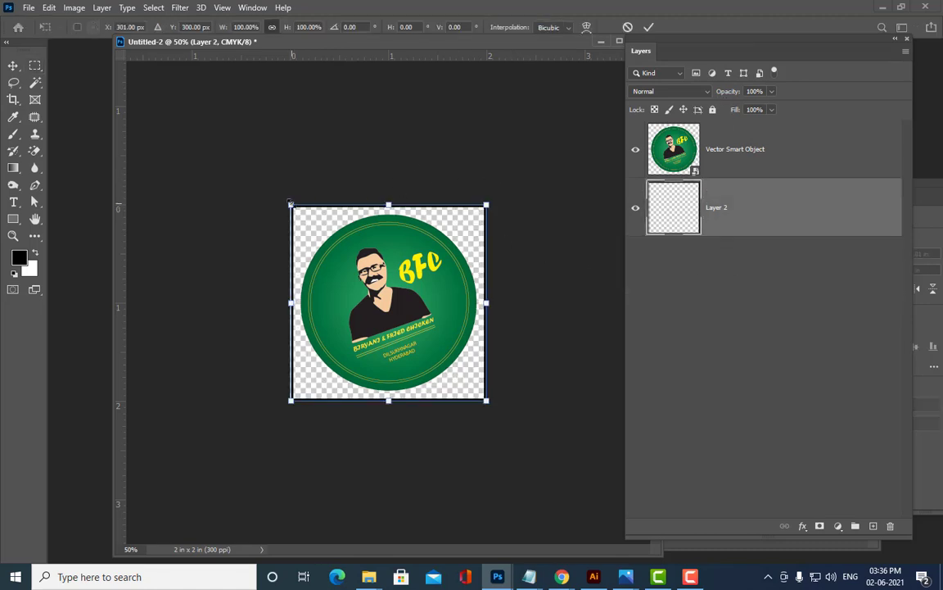
mouse_move(291, 205)
mouse_down()
mouse_move(283, 203)
mouse_move(291, 205)
mouse_up()
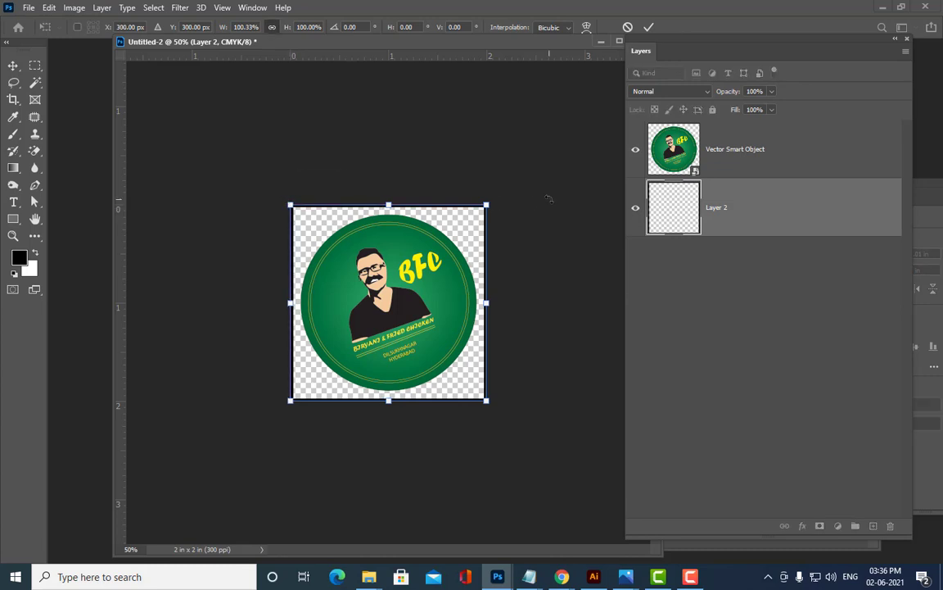
key(Return)
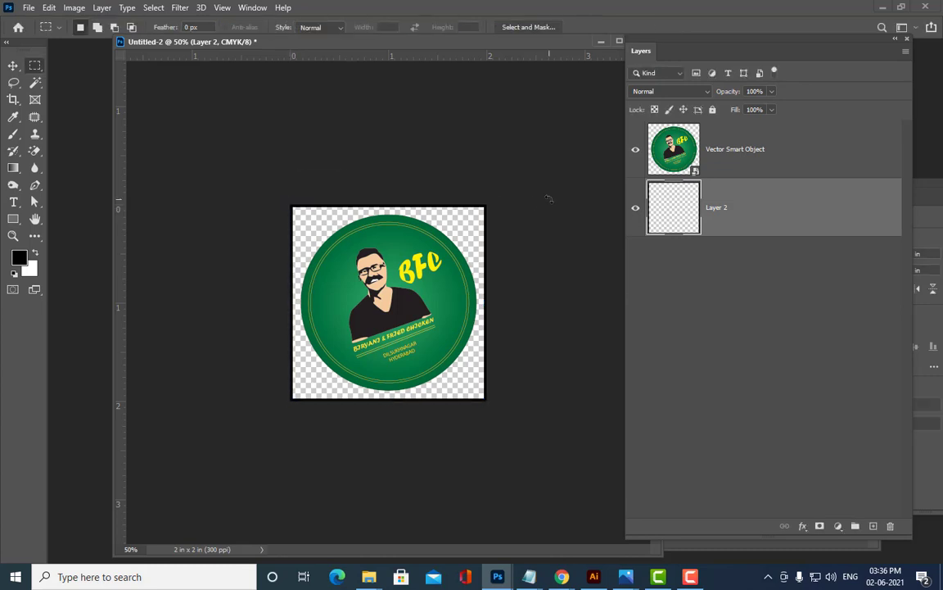
- Merge the badge and border layers into one and convert the merged layer to a smart object
shift+click(811, 161)
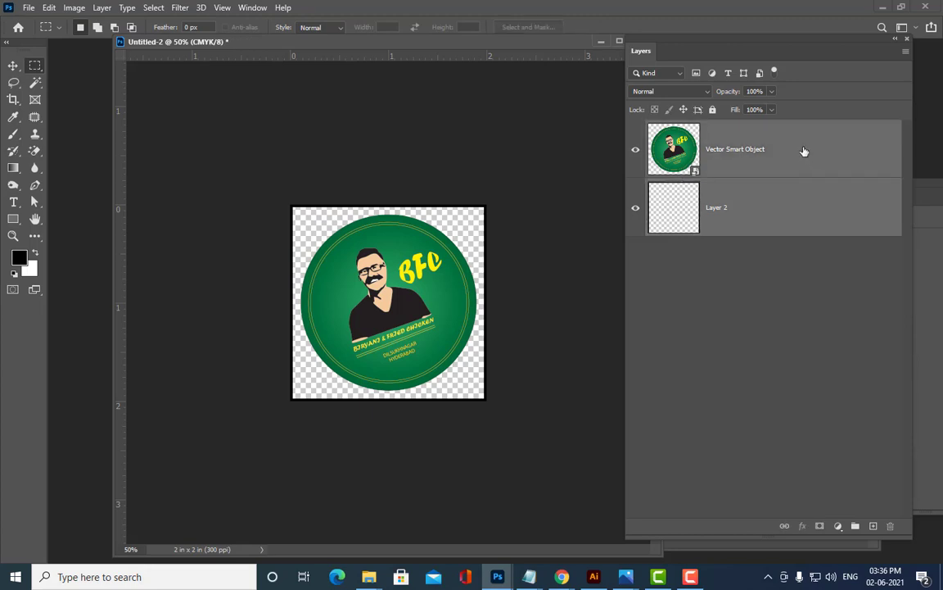
key(ctrl+e)
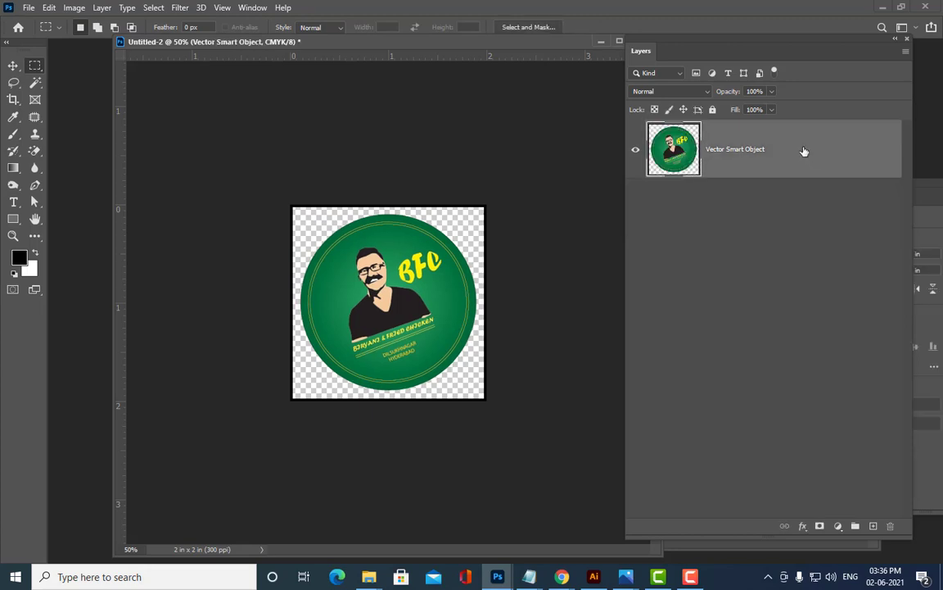
drag(415, 46, 394, 79)
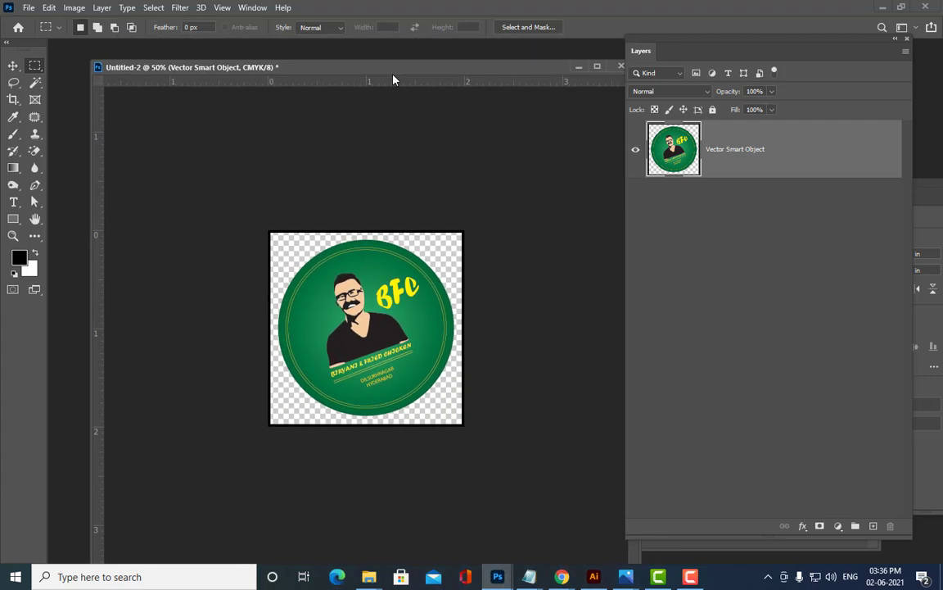
right_click(659, 157)
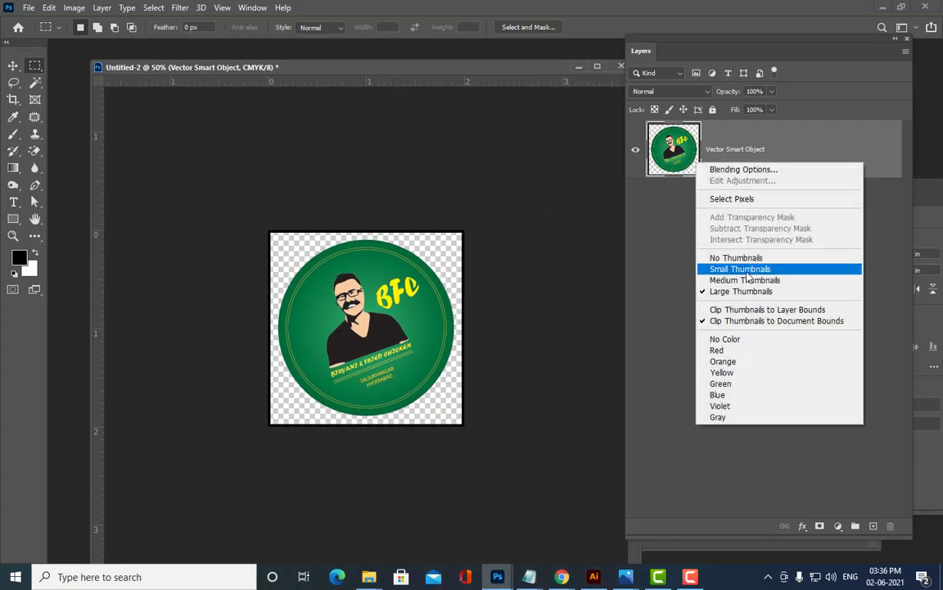
click(682, 147)
right_click(681, 147)
click(779, 143)
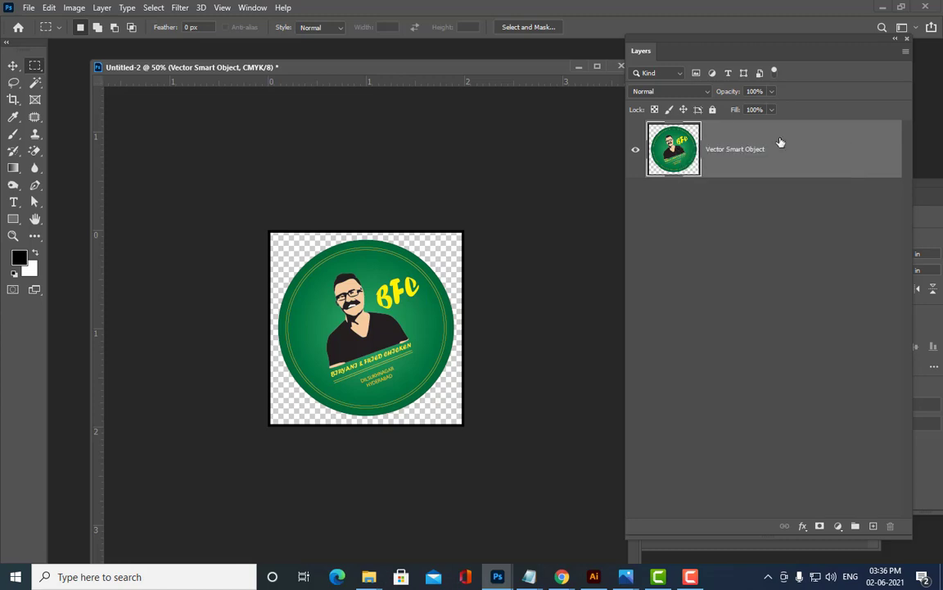
right_click(781, 143)
click(712, 190)
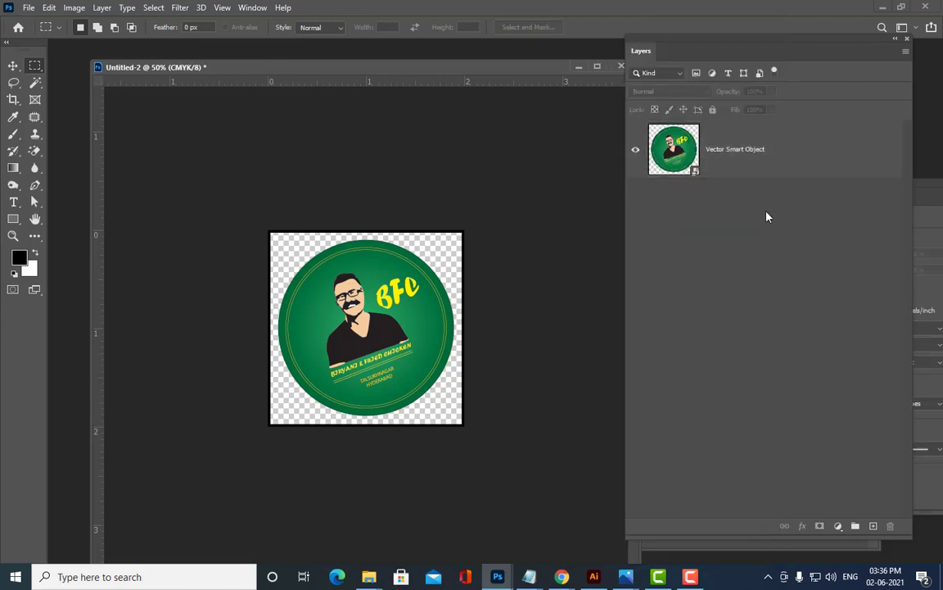
- Define the bordered badge tile as a pattern named LOGO STICKER
drag(381, 72, 352, 63)
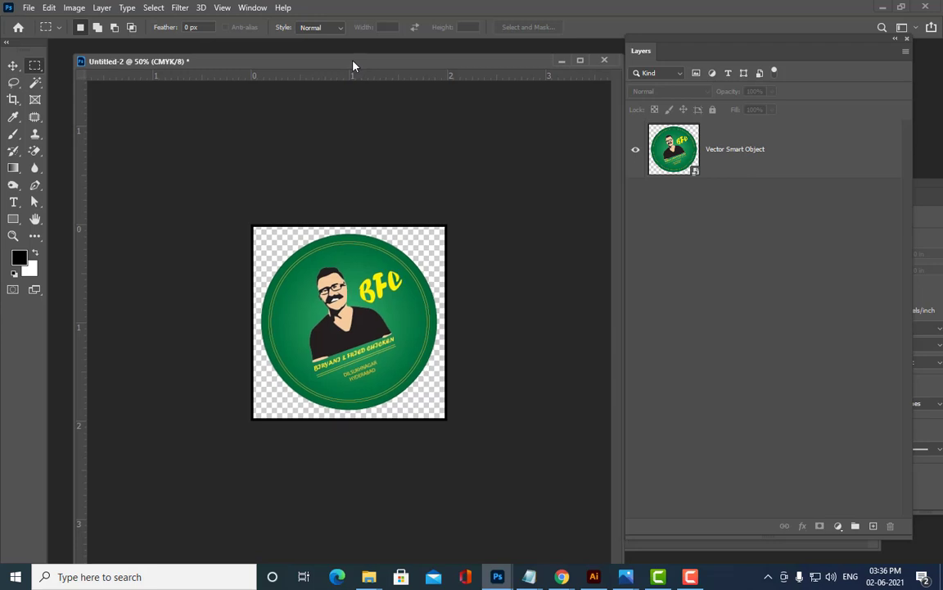
click(49, 7)
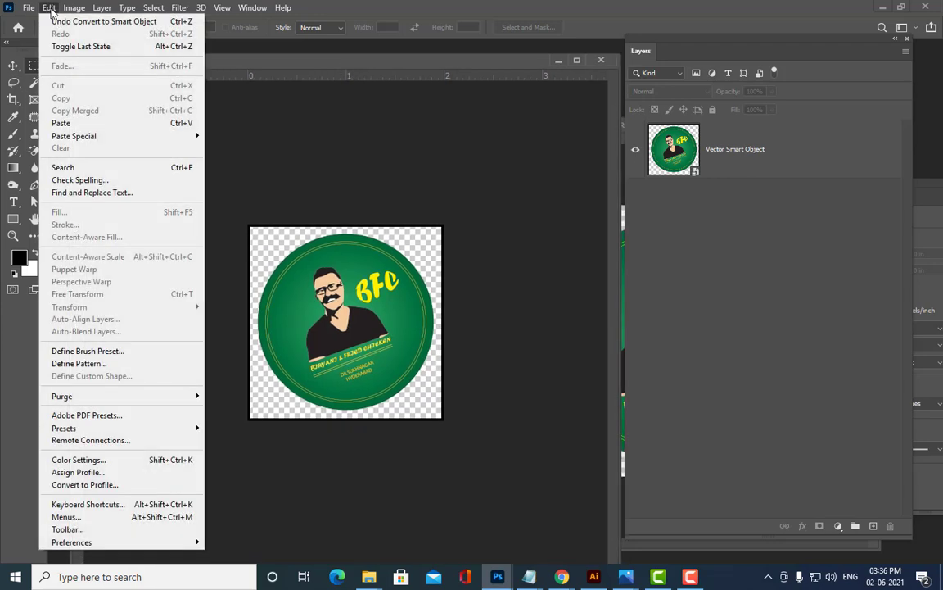
click(79, 364)
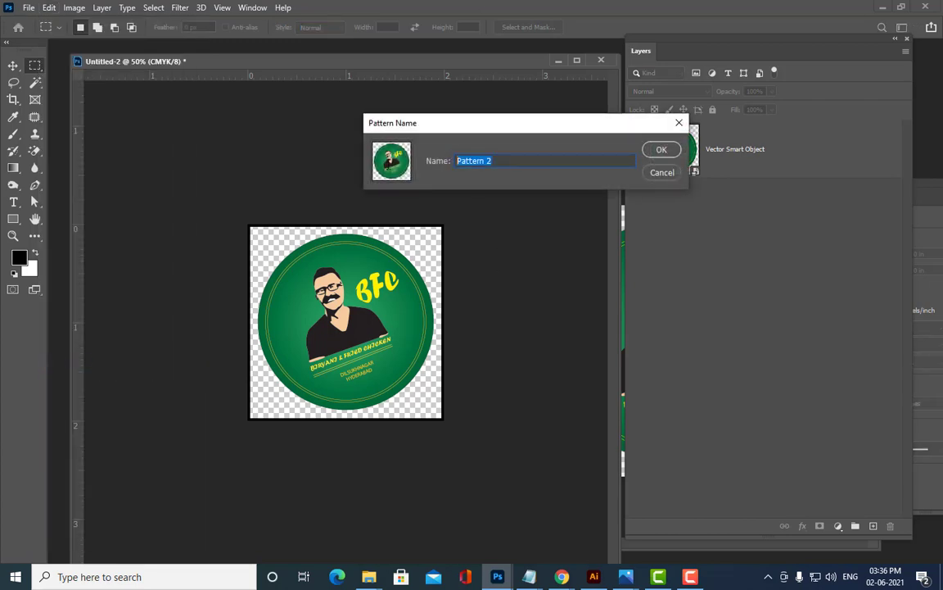
text(LOGO)
key(ctrl+a)
key(End)
text(STICKER)
click(662, 151)
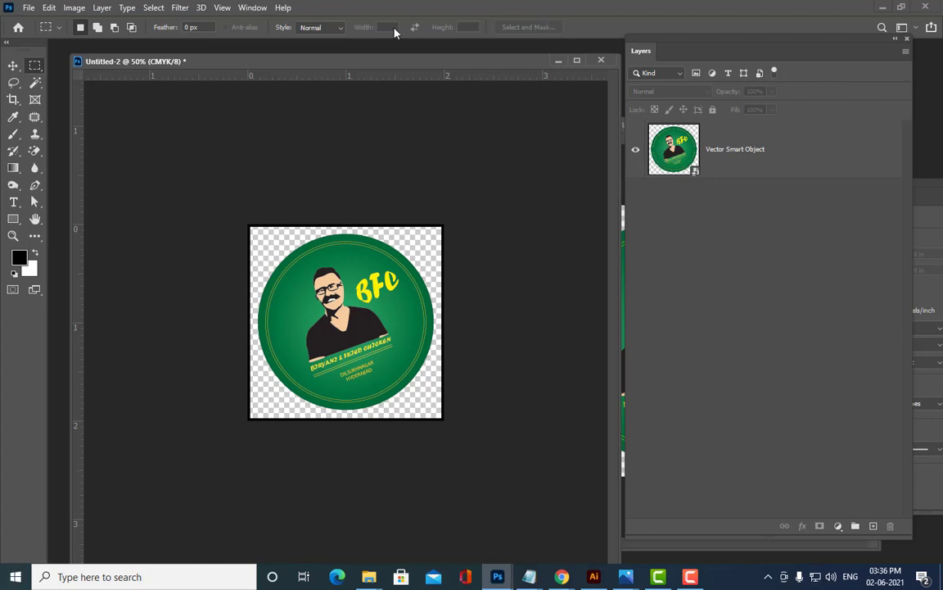
- Set up a new document in CMYK Color with inches as the unit and a resolution of 300 pixels/inch
mouse_move(336, 60)
mouse_down()
mouse_move(350, 61)
mouse_move(319, 66)
mouse_up()
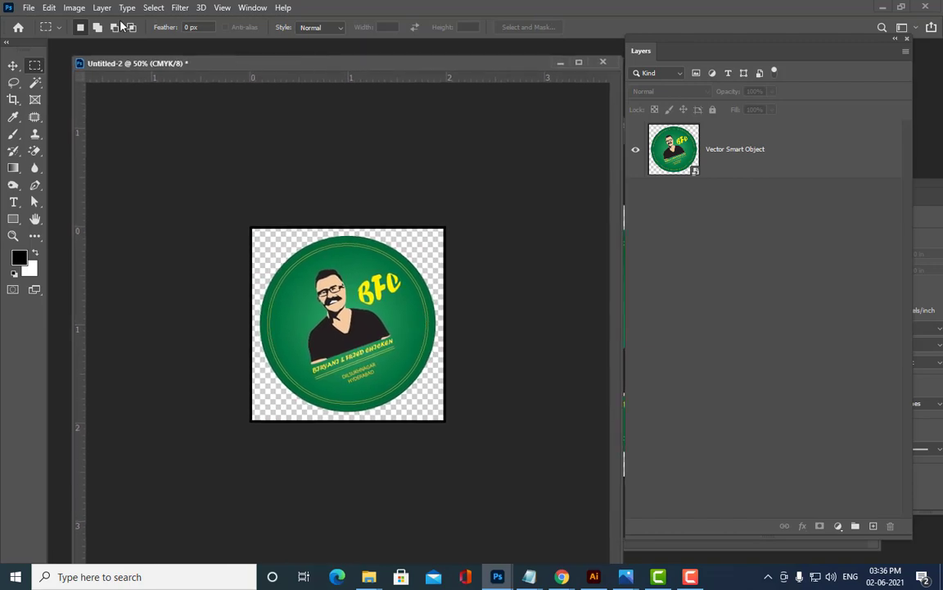
click(29, 7)
click(33, 21)
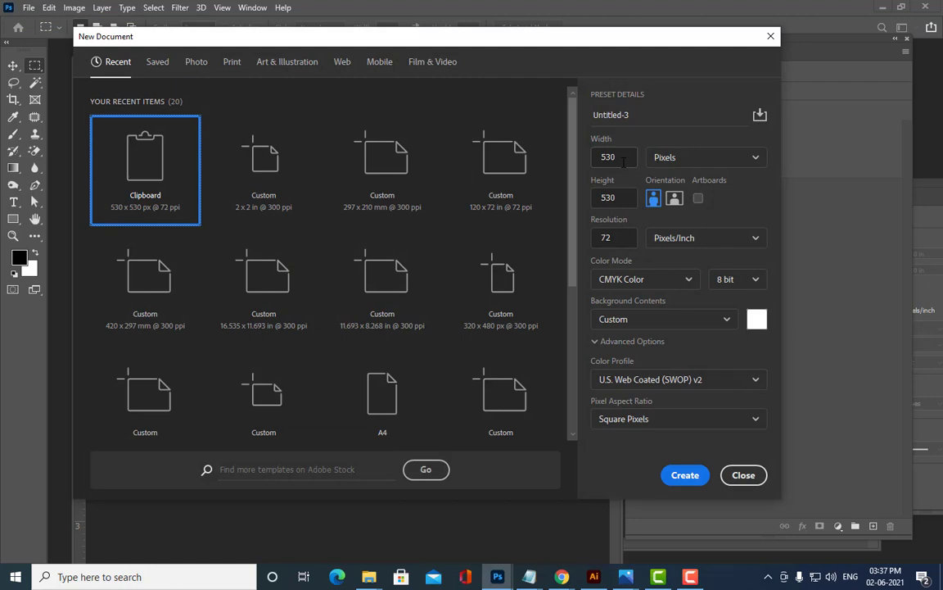
click(673, 279)
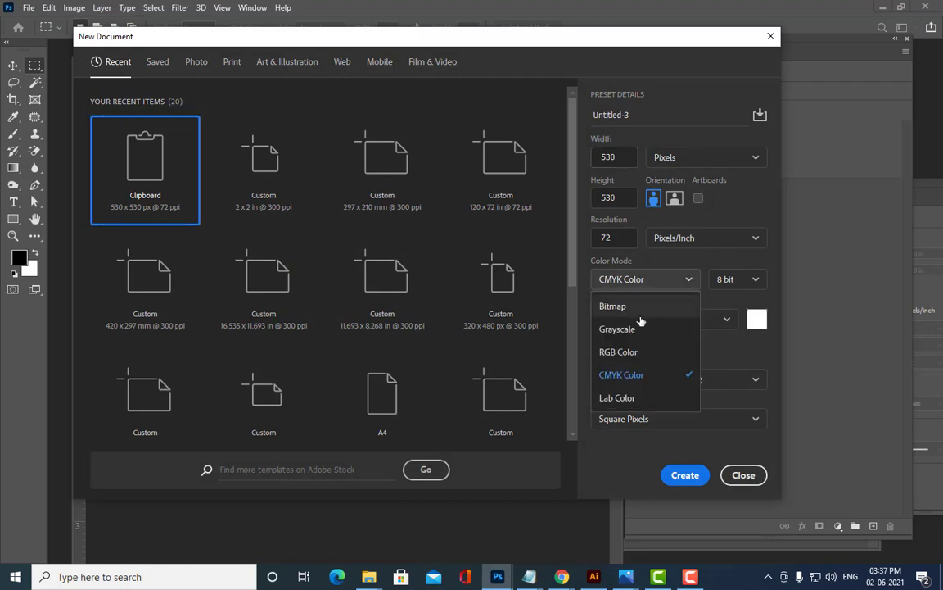
click(631, 376)
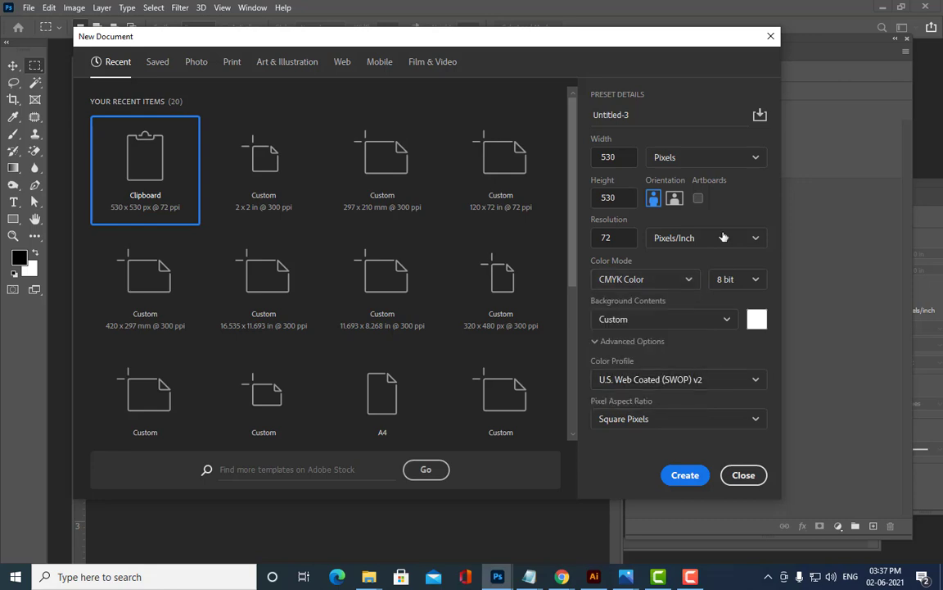
click(707, 158)
click(679, 206)
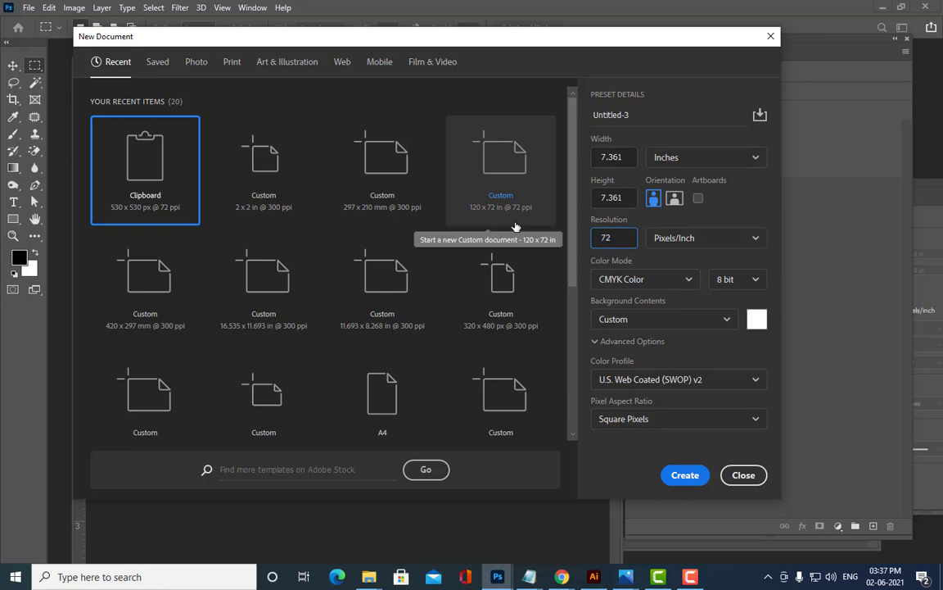
double_click(618, 239)
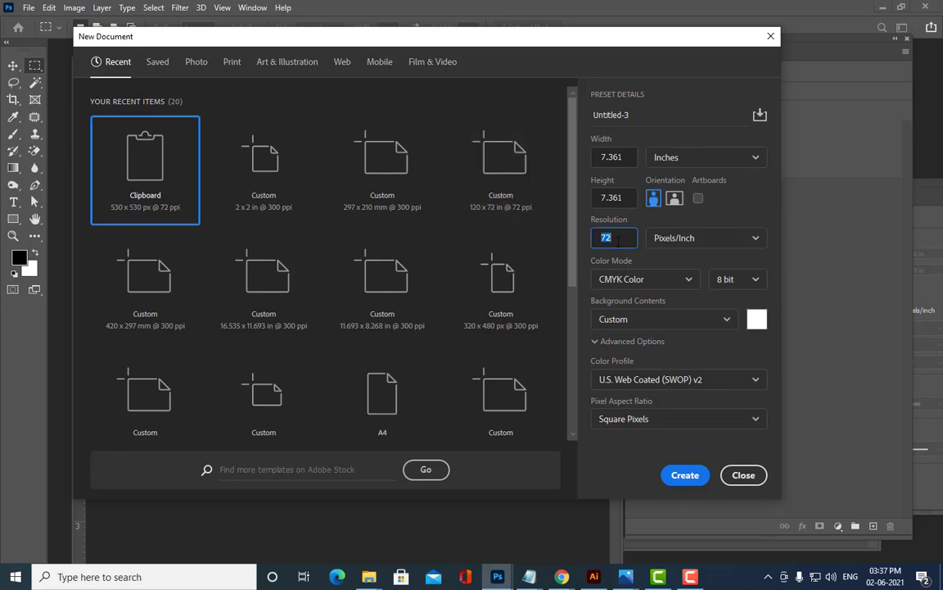
text(300)
- Set the new document's width and height to 20 inches, create it and enlarge its window
double_click(623, 157)
drag(634, 45, 600, 95)
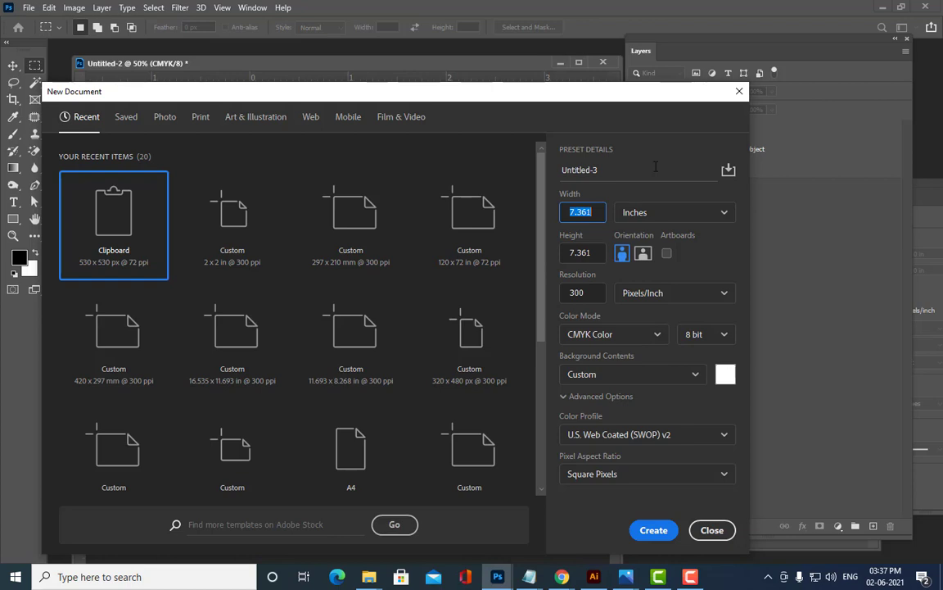
text(20)
key(Tab)
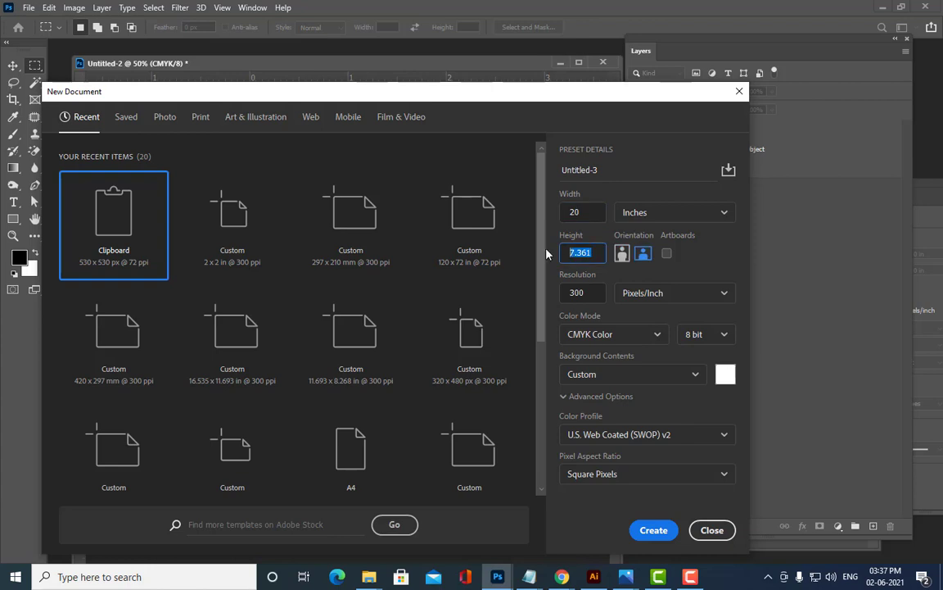
text(20)
drag(560, 92, 563, 55)
click(584, 175)
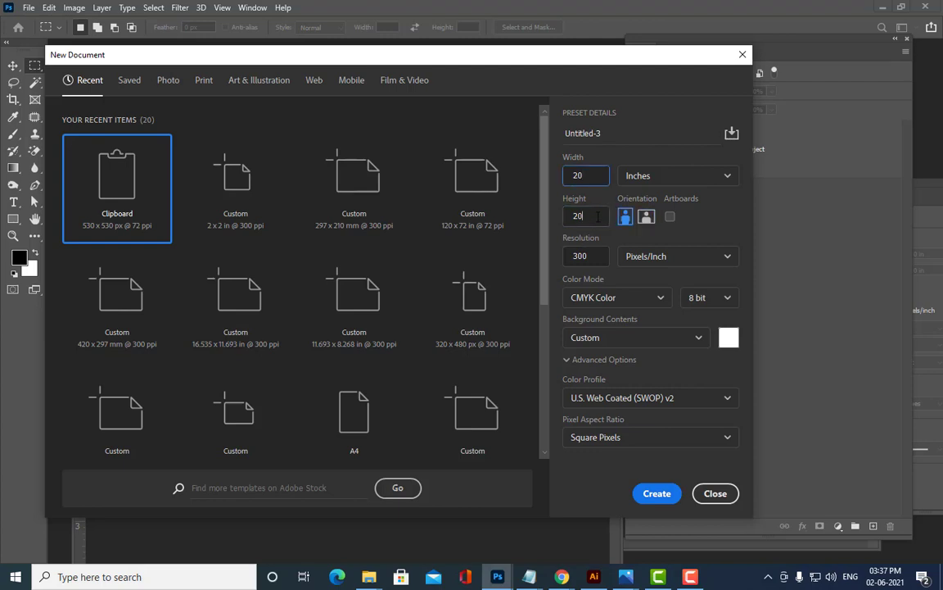
click(657, 493)
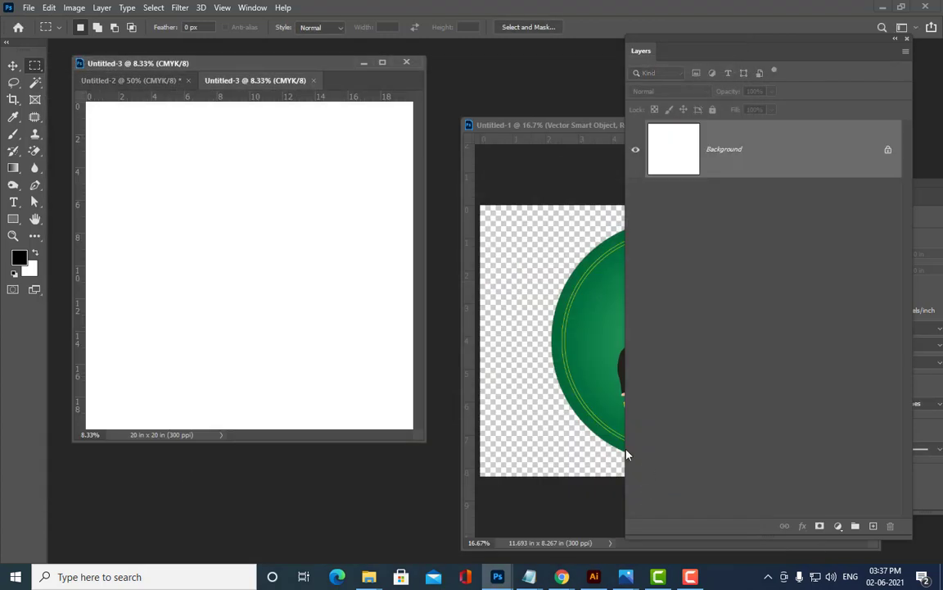
click(382, 63)
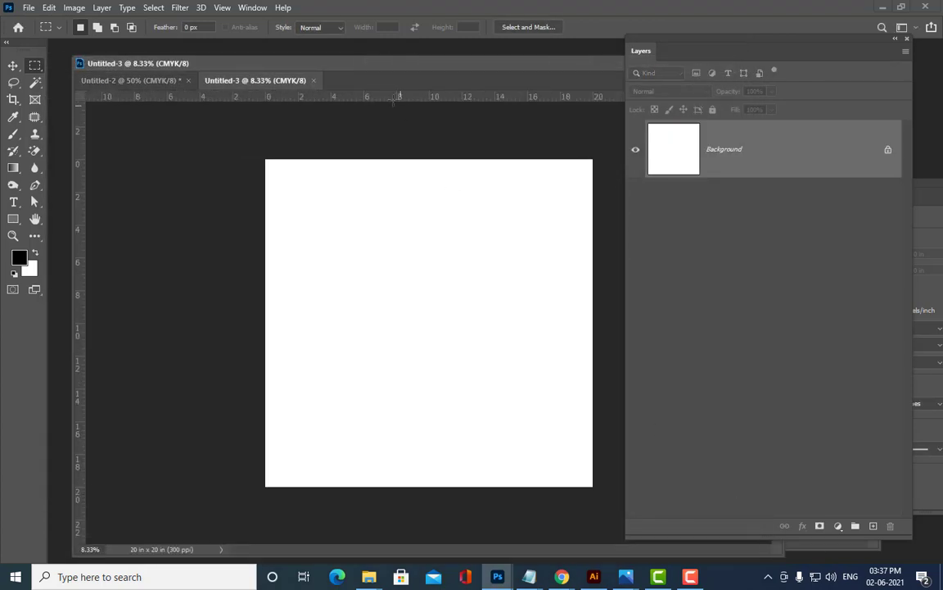
- Fill the Background layer of the 20 x 20 inch sheet with the bordered BFC badge pattern in Normal mode at 100% opacity
click(49, 10)
click(91, 212)
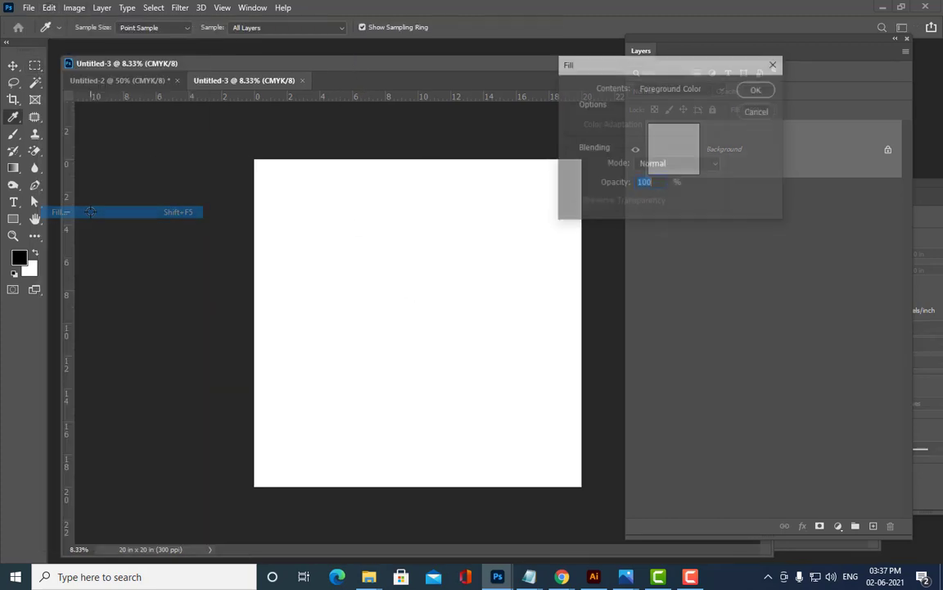
click(717, 90)
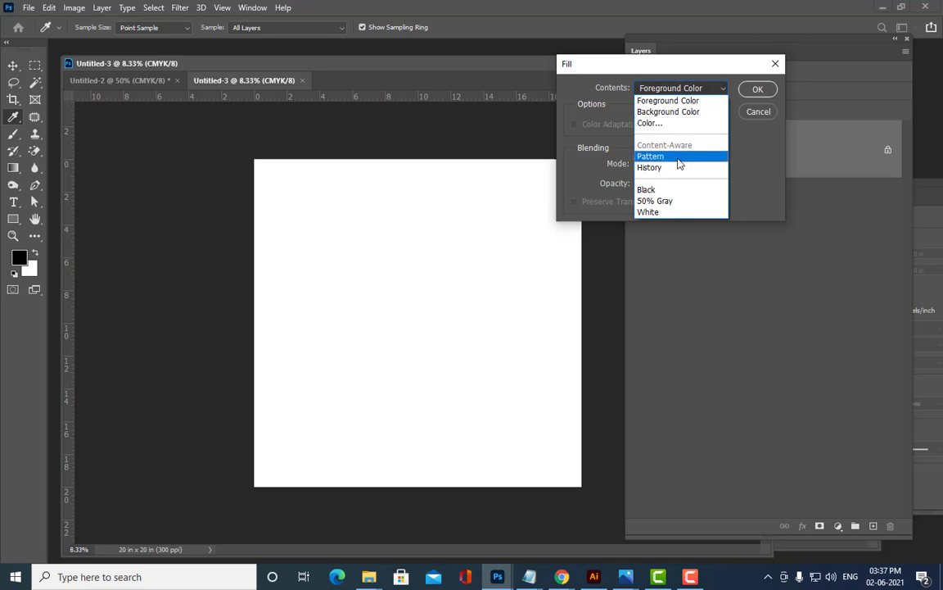
click(676, 156)
click(661, 123)
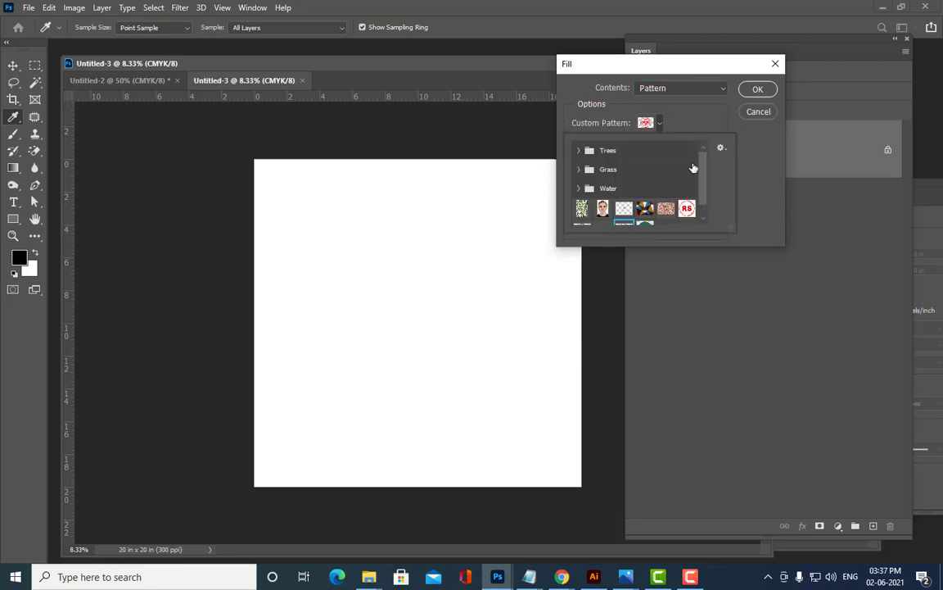
scroll(696, 172, down, 3)
click(645, 215)
click(741, 133)
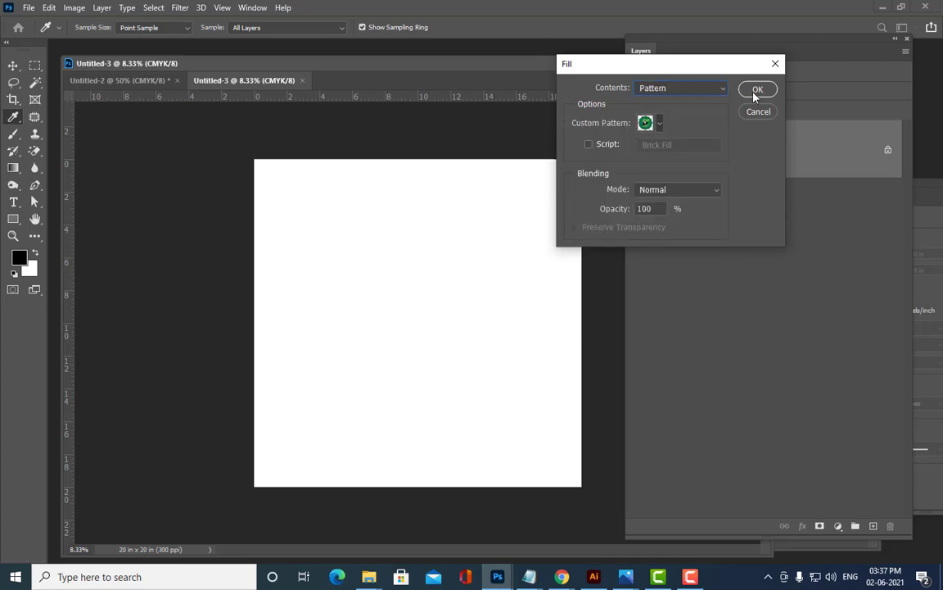
click(757, 90)
key(m)
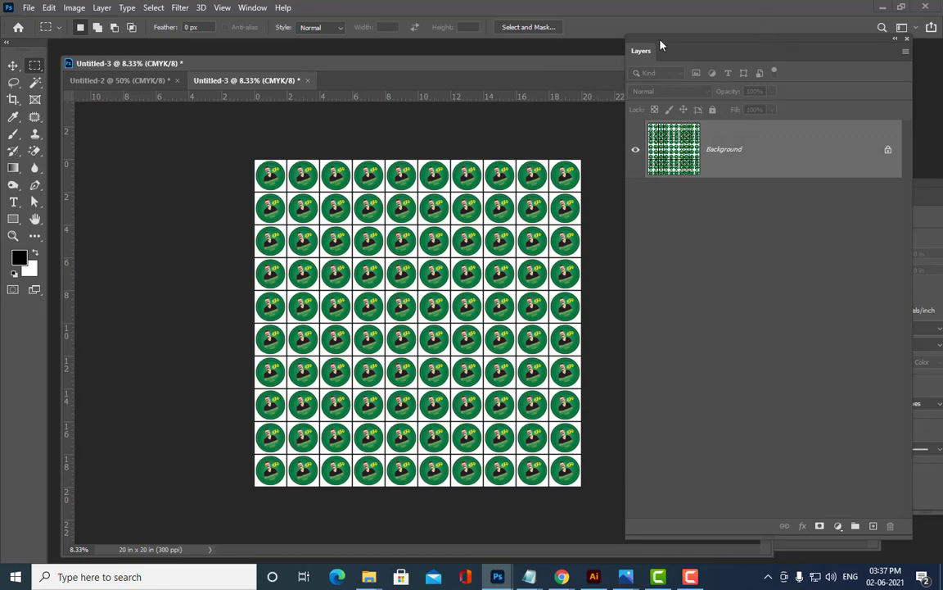
- Inspect the tiled badge sheet up close and as a whole, checking the black cutting lines between the stickers
drag(664, 39, 702, 41)
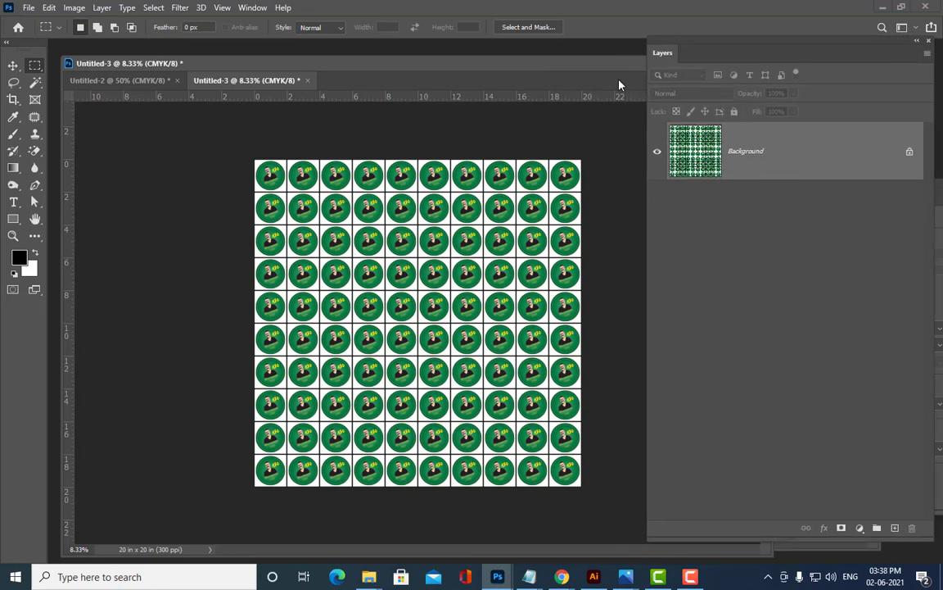
key(ctrl+plus)
key(ctrl+plus)
key(ctrl+plus)
key(ctrl+plus)
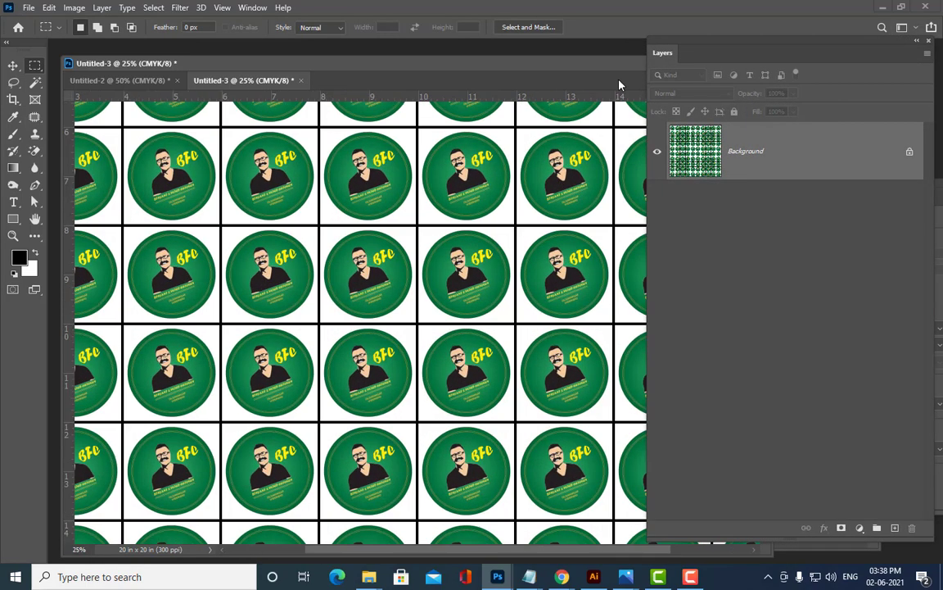
key(ctrl+plus)
key(ctrl+plus)
key(ctrl+plus)
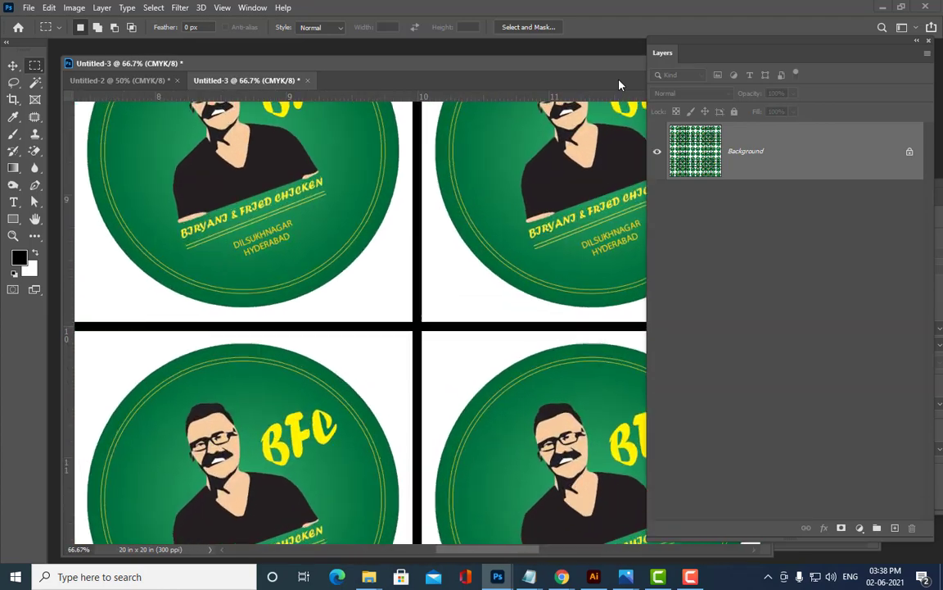
key(ctrl+minus)
key(ctrl+minus)
key(ctrl+plus)
key(ctrl+plus)
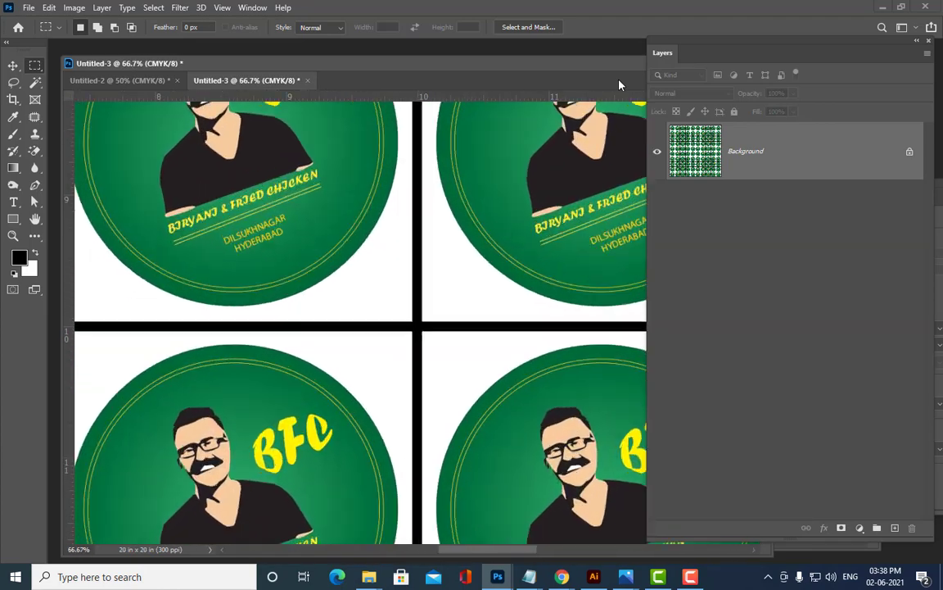
key(ctrl+minus)
key(ctrl+minus)
key(ctrl+minus)
key(ctrl+minus)
key(ctrl+minus)
key(ctrl+minus)
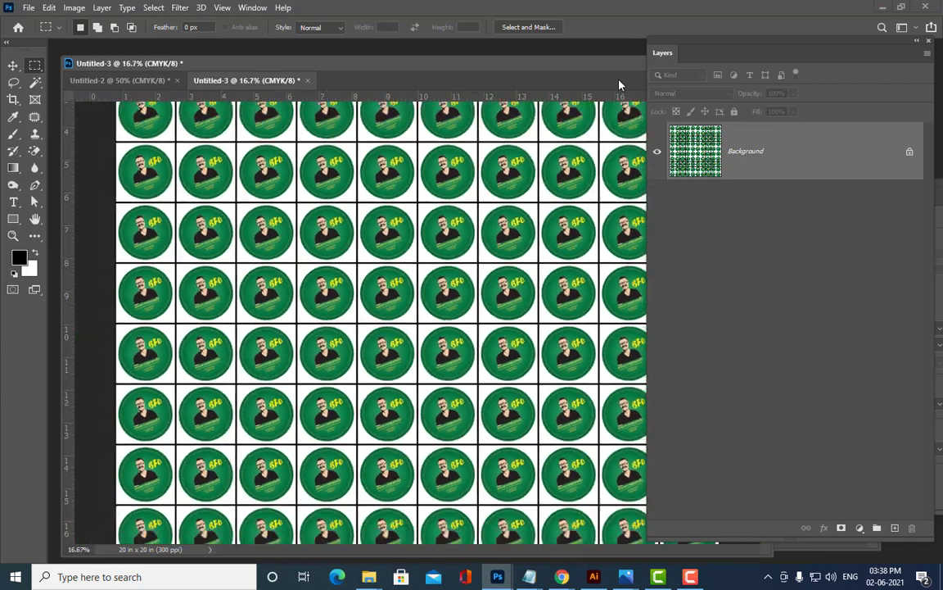
key(ctrl+plus)
key(ctrl+plus)
key(ctrl+plus)
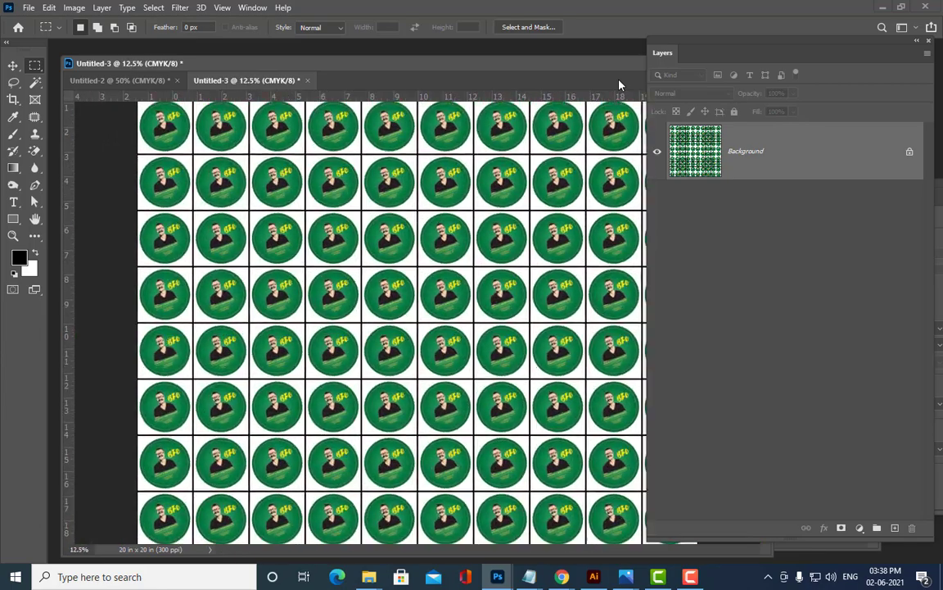
key(ctrl+plus)
key(ctrl+plus)
key(ctrl+plus)
key(ctrl+plus)
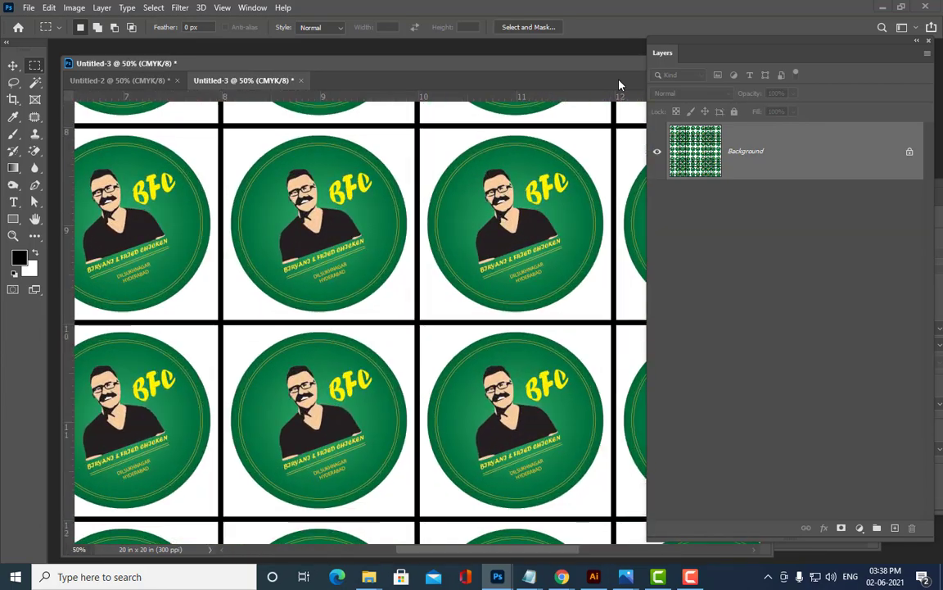
key(ctrl+plus)
key(ctrl+minus)
key(ctrl+minus)
key(ctrl+minus)
key(ctrl+minus)
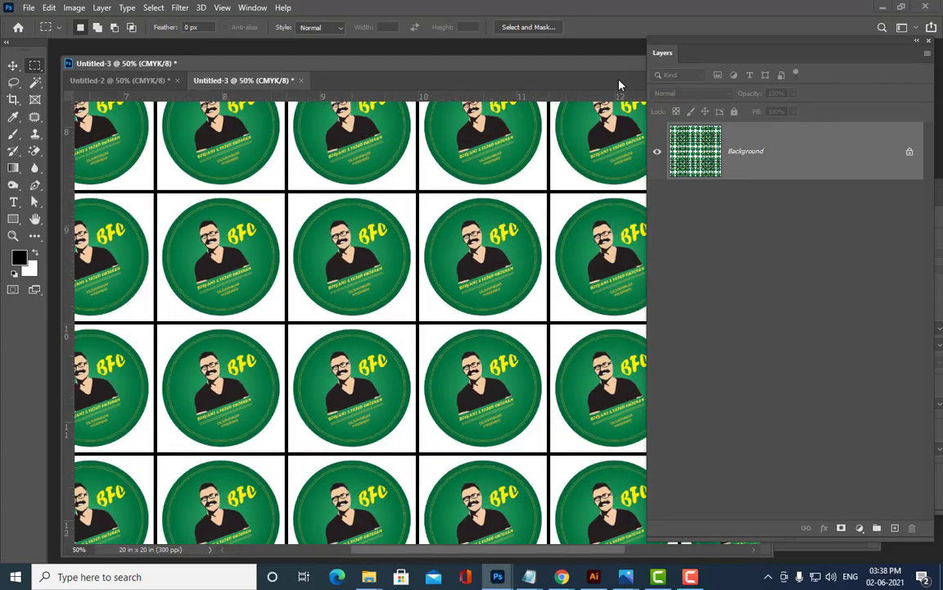
key(ctrl+minus)
key(ctrl+minus)
key(ctrl+minus)
key(ctrl+minus)
key(ctrl+minus)
key(ctrl+plus)
key(ctrl+plus)
key(ctrl+plus)
key(ctrl+plus)
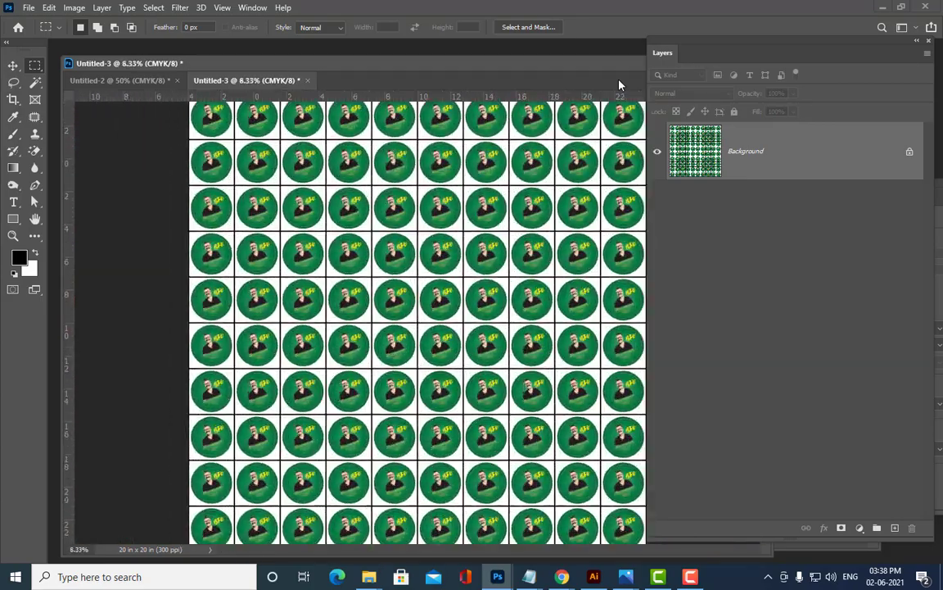
key(ctrl+minus)
key(ctrl+minus)
key(ctrl+minus)
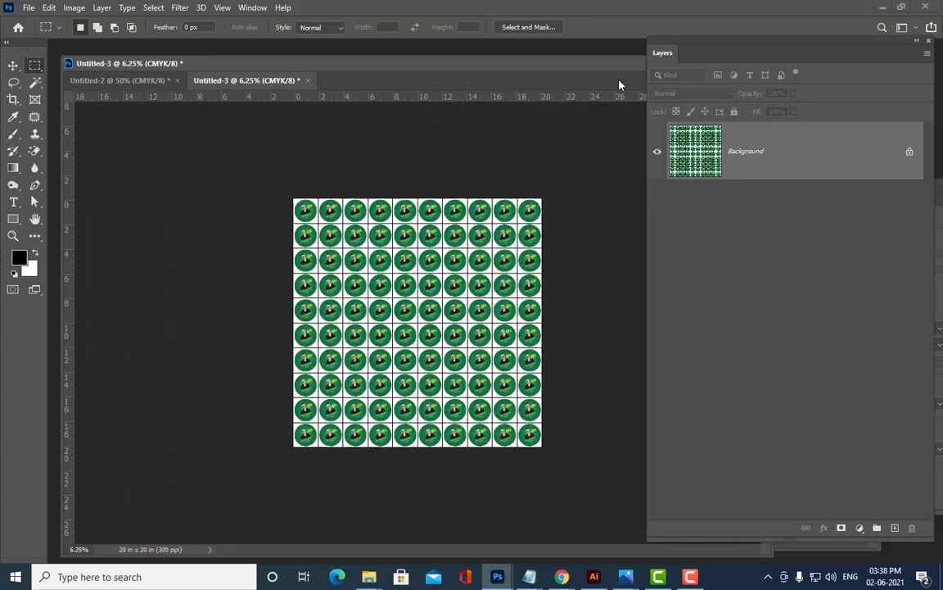
key(ctrl+plus)
key(ctrl+plus)
key(ctrl+plus)
key(ctrl+minus)
key(ctrl+plus)
key(ctrl+plus)
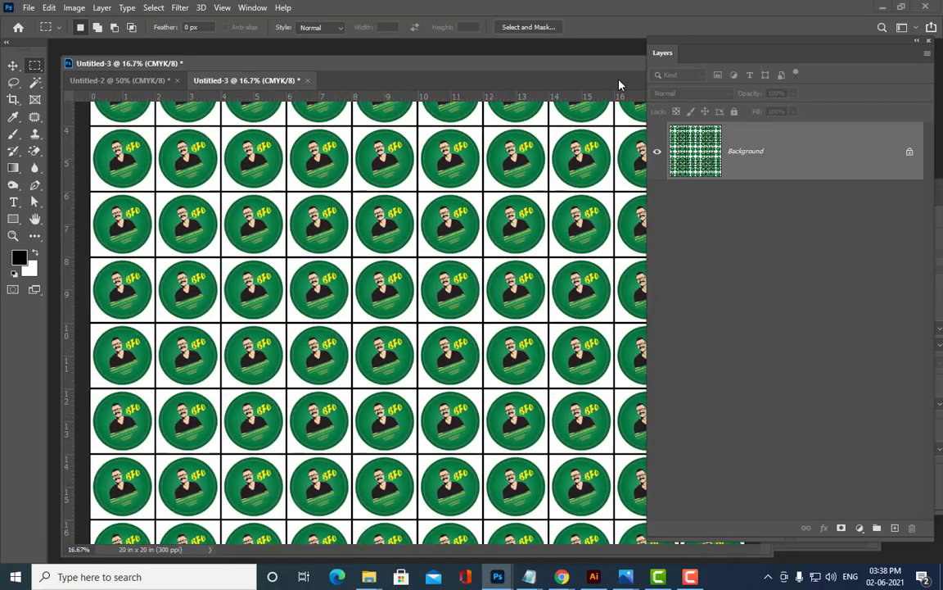
key(ctrl+plus)
key(ctrl+plus)
key(ctrl+plus)
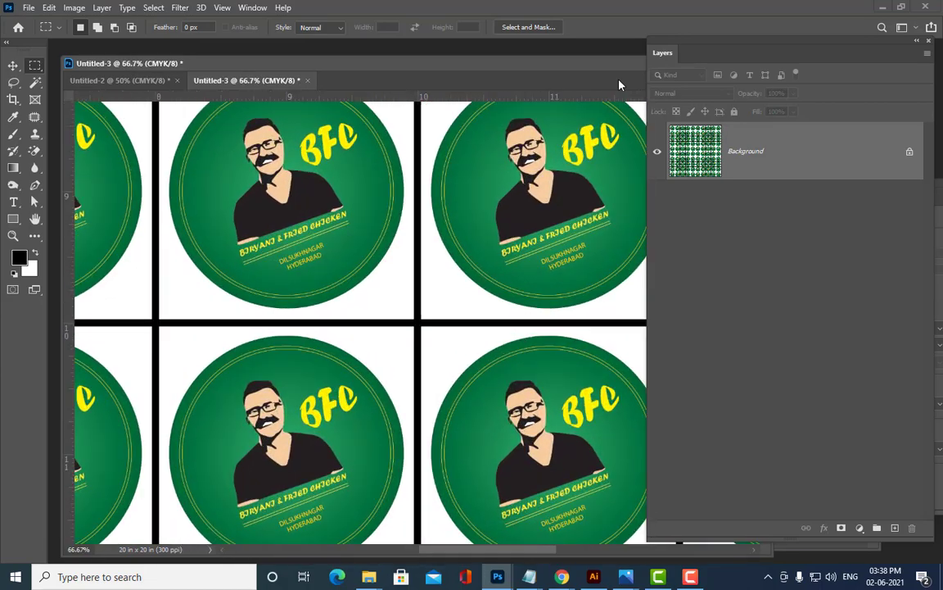
key(ctrl+plus)
key(ctrl+minus)
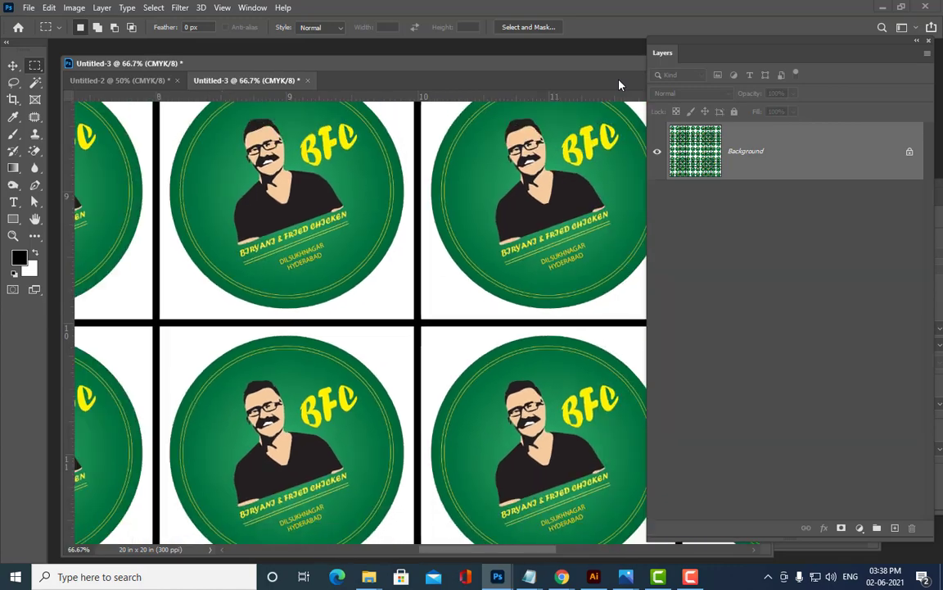
key(ctrl+minus)
key(ctrl+minus)
key(ctrl+minus)
key(ctrl+minus)
key(ctrl+minus)
key(ctrl+minus)
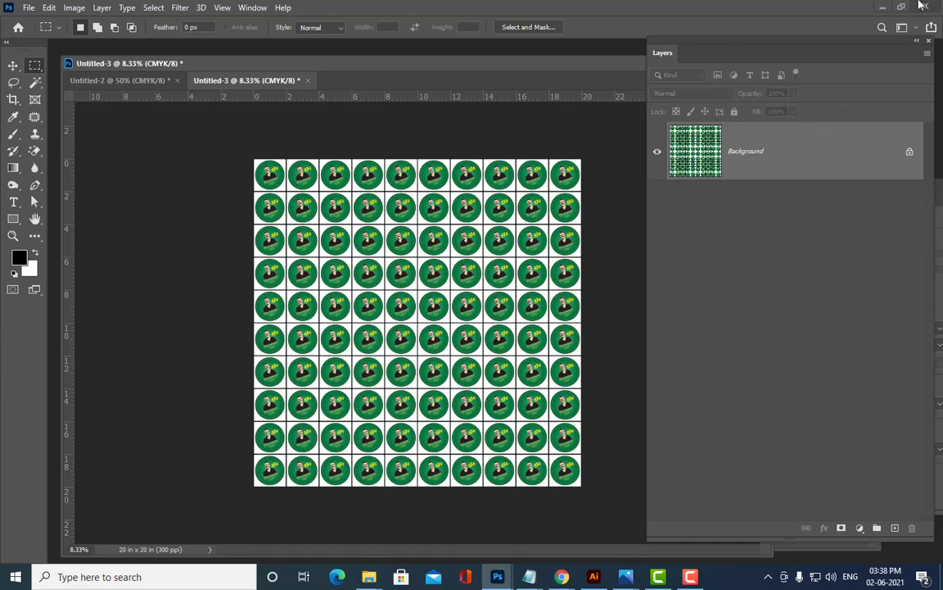
- Switch to Illustrator and select the green background circle of the badge in Vector Smart Object.ai
click(889, 10)
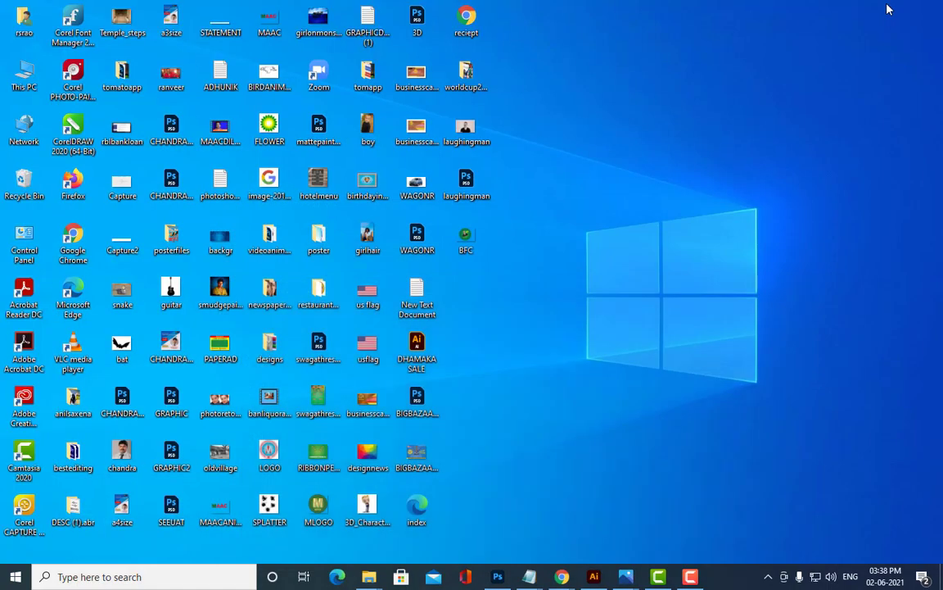
click(594, 577)
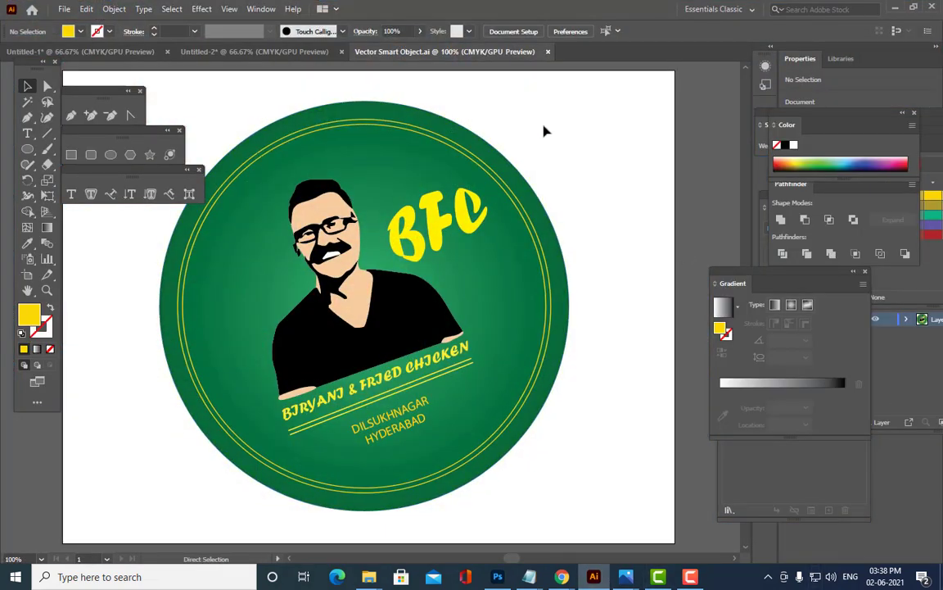
key(ctrl+minus)
key(ctrl+minus)
key(ctrl+equal)
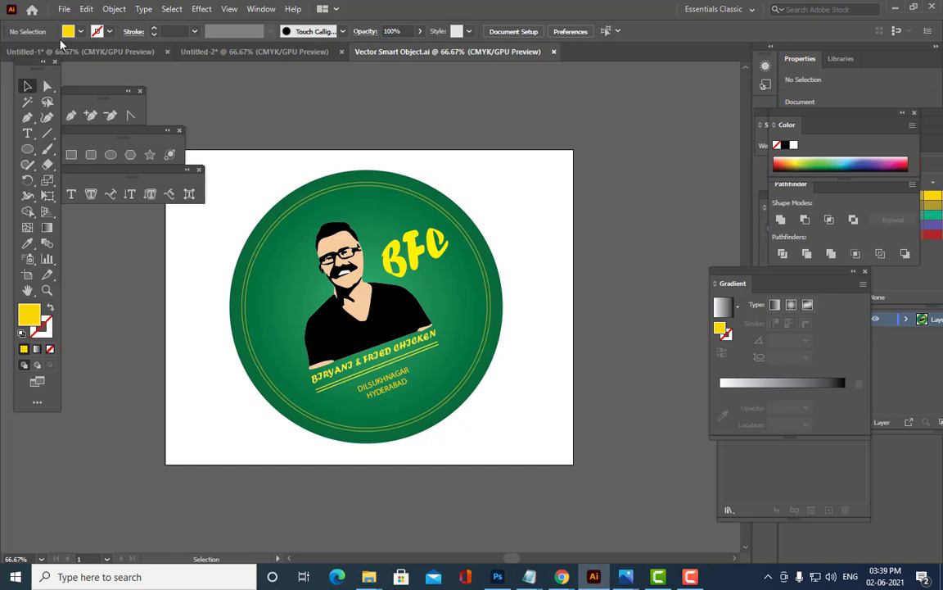
click(351, 181)
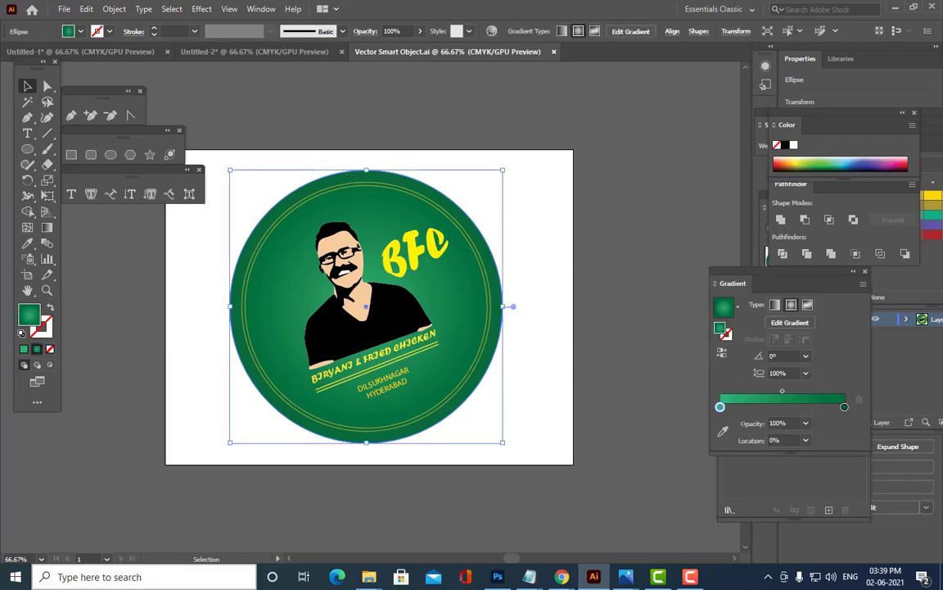
- Create a new landscape Letter document, 792 x 612 pt, in CMYK with 300 ppi raster effects
click(67, 11)
click(87, 24)
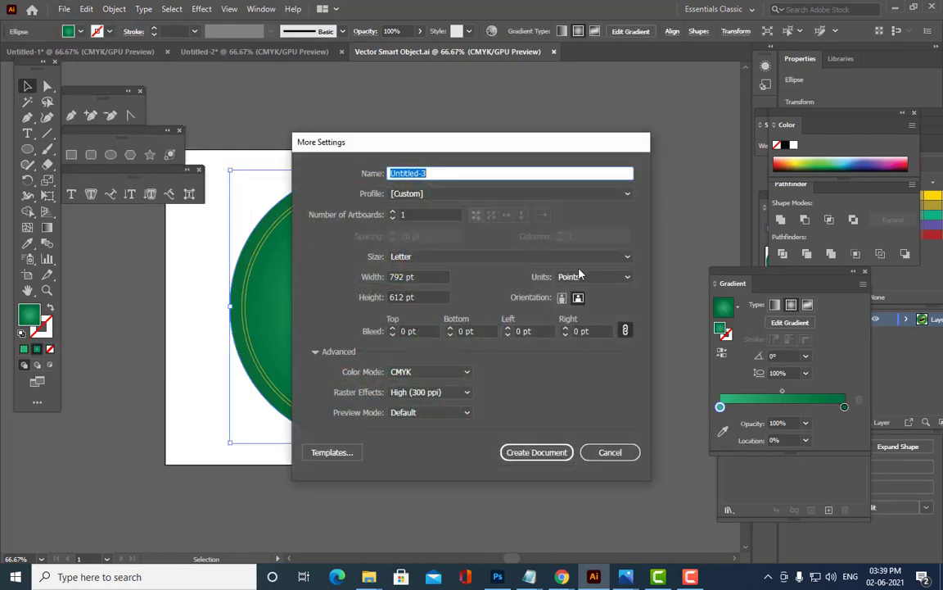
click(537, 452)
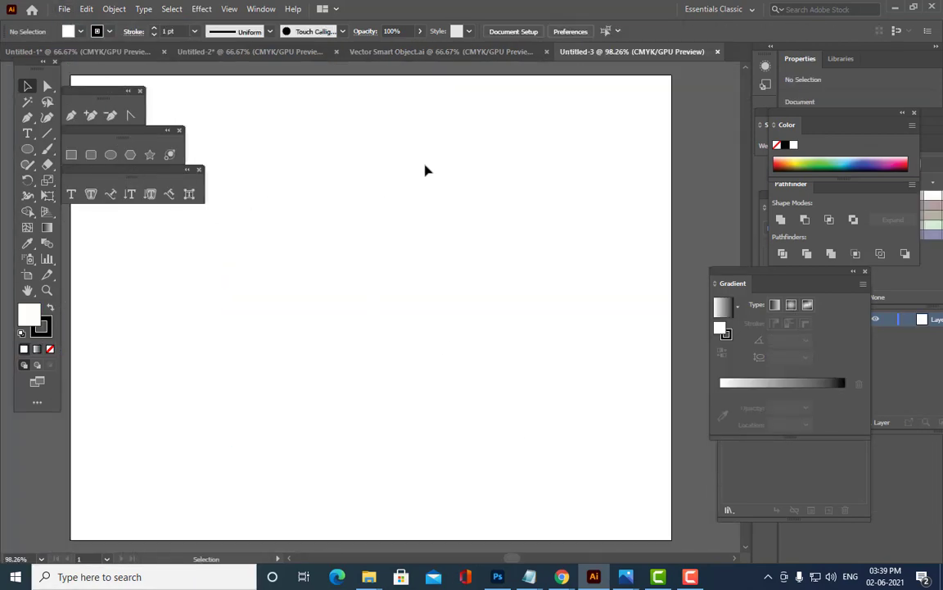
key(ctrl+minus)
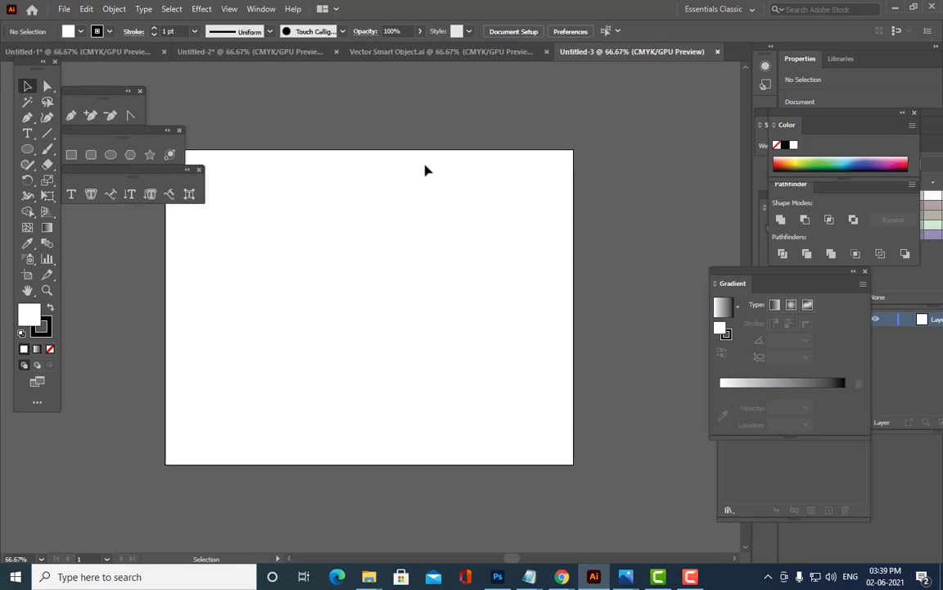
key(g)
key(v)
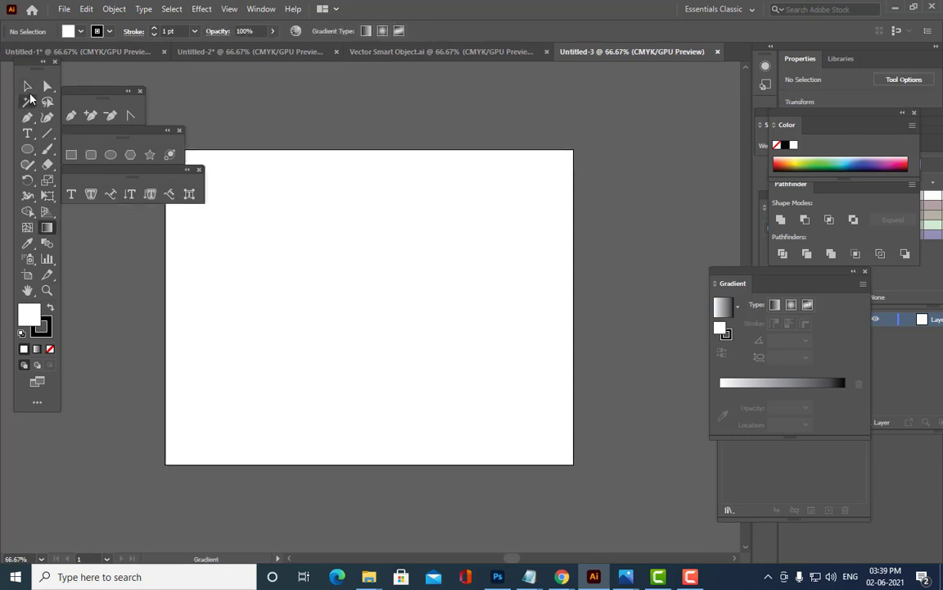
key(h)
drag(361, 238, 389, 255)
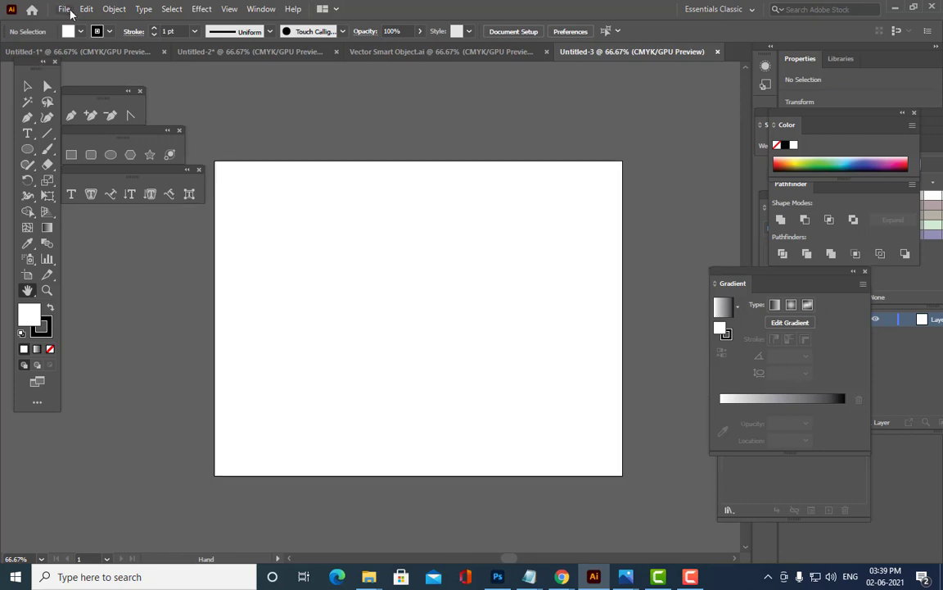
- Start placing an image and browse the photoshop ref images folder for a suitable file
click(65, 9)
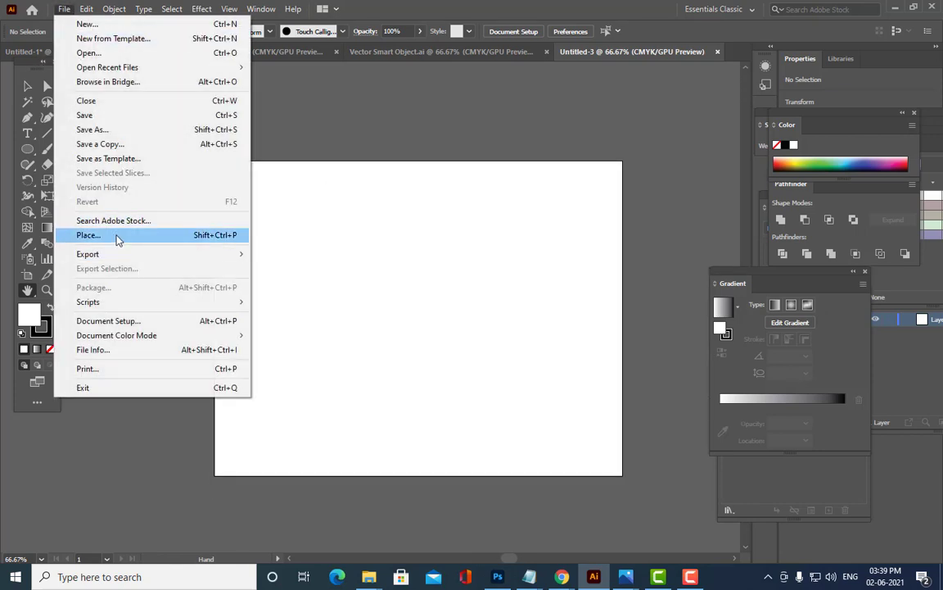
click(89, 235)
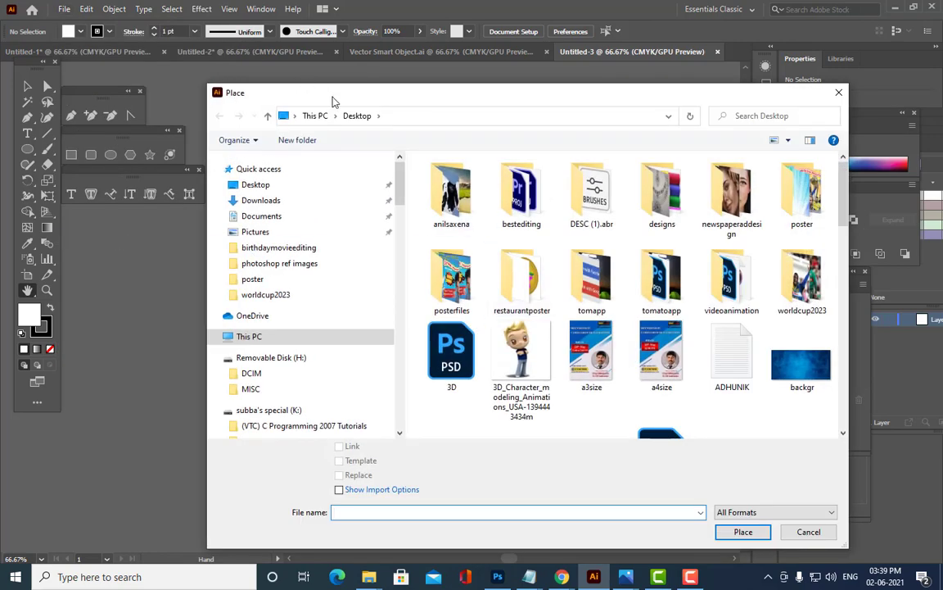
drag(348, 99, 306, 54)
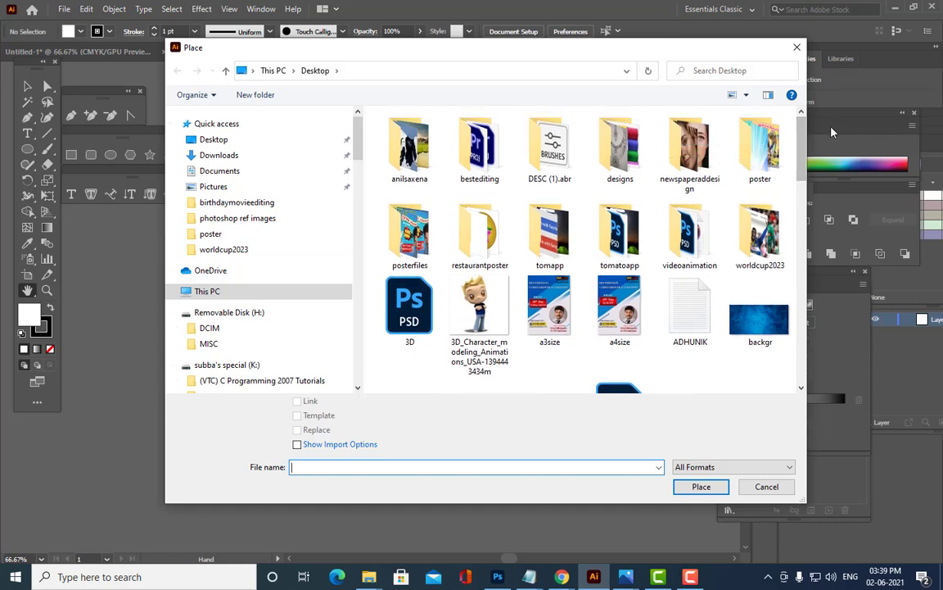
drag(798, 497, 802, 500)
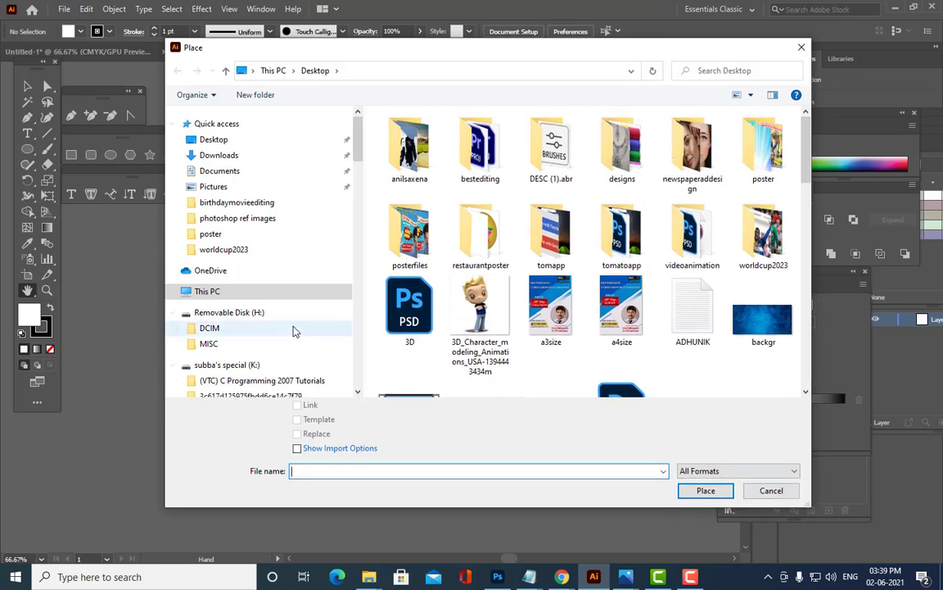
click(236, 223)
scroll(729, 198, down, 15)
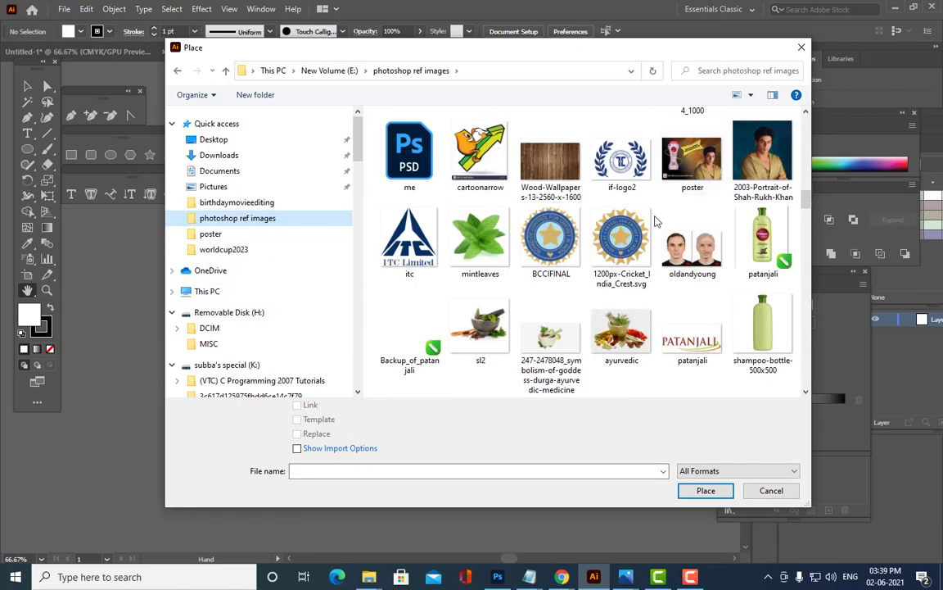
click(620, 233)
click(481, 328)
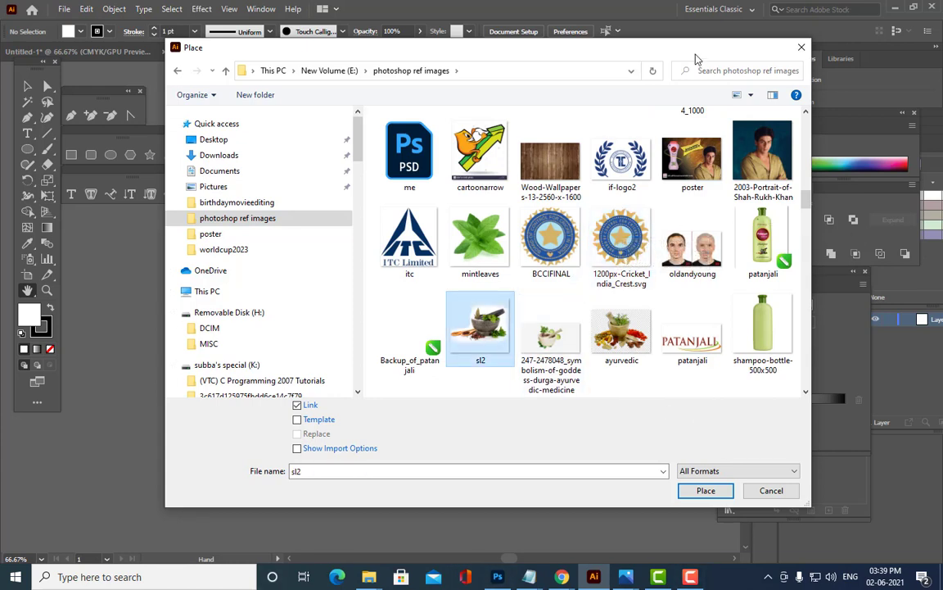
- Search the folder for STANDING and place the standing horse image on the artboard as a linked file
click(714, 72)
text(STA)
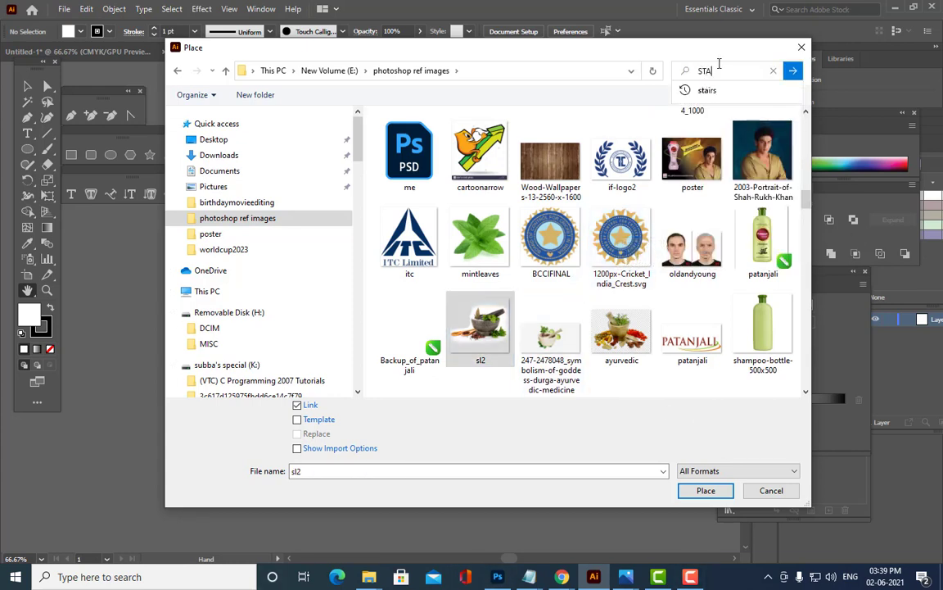
text(NDING)
key(Tab)
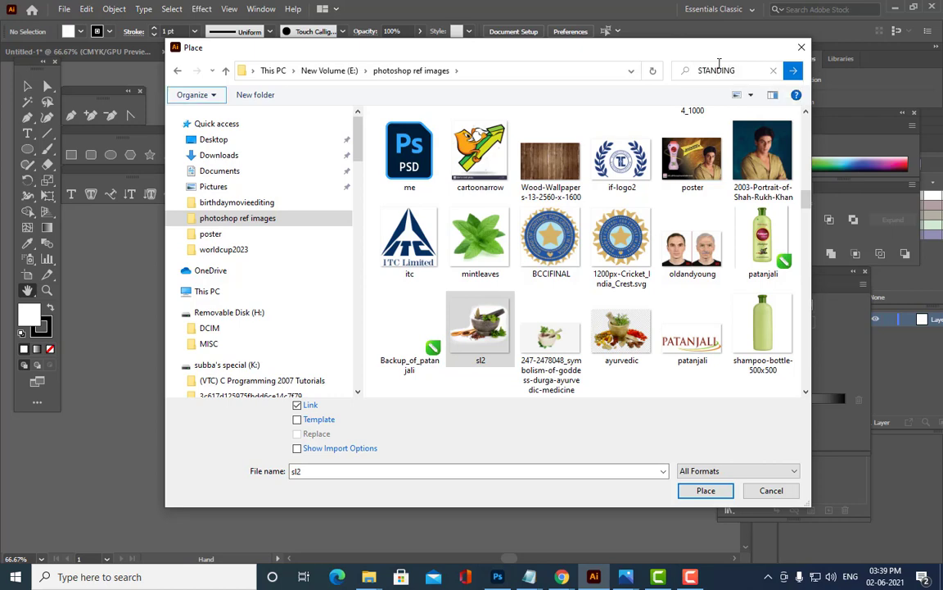
key(Tab)
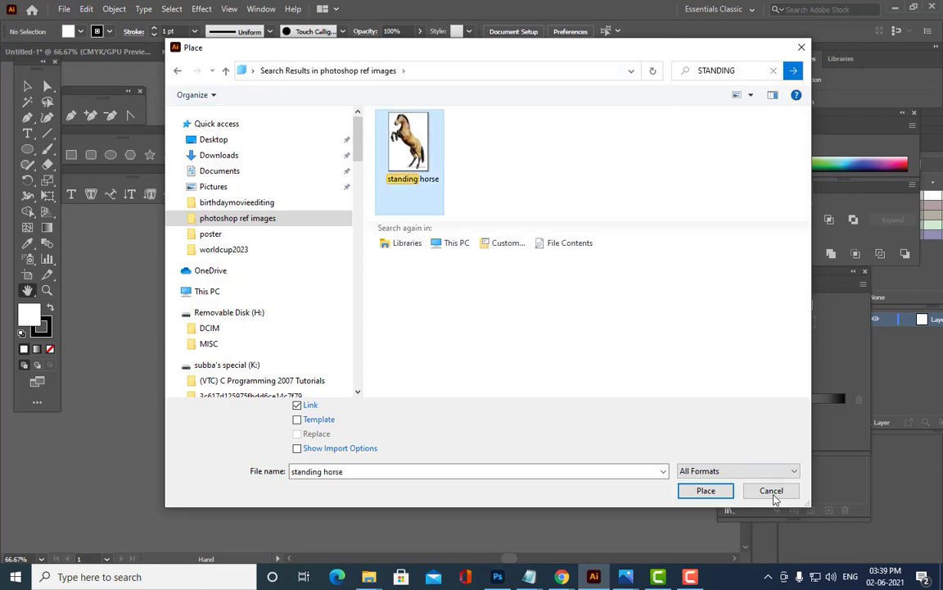
click(711, 494)
click(427, 295)
- Enlarge the placed horse image proportionally, reposition it within the artboard and deselect it
drag(488, 346, 374, 239)
key(v)
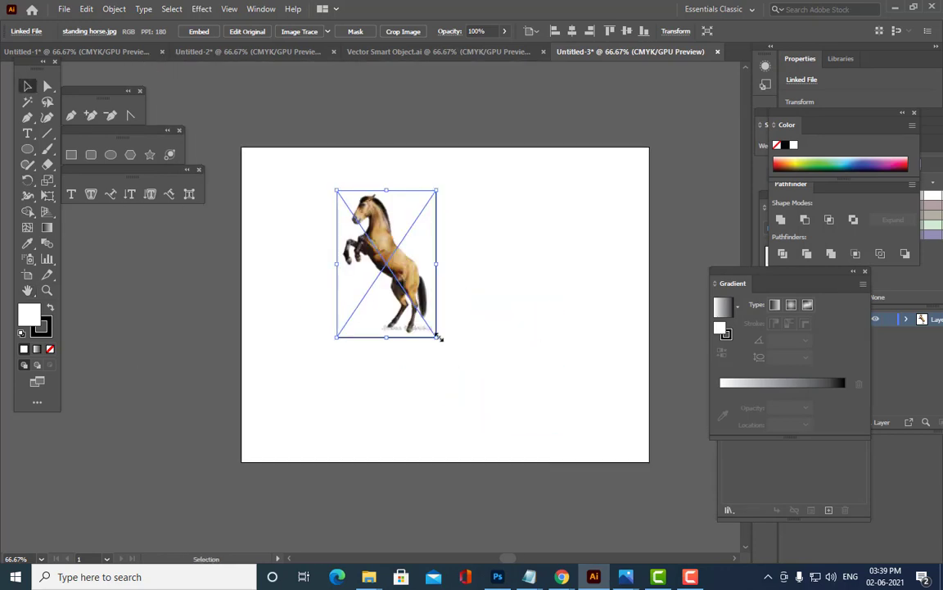
drag(439, 337, 547, 421)
drag(448, 312, 440, 283)
click(573, 238)
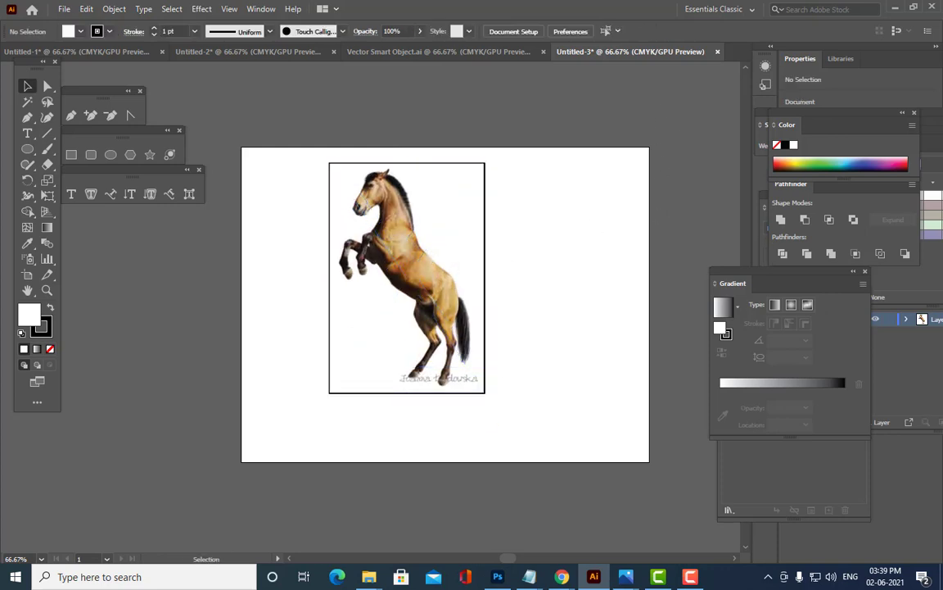
- Move the placed horse image slightly down and to the left on the artboard
click(357, 246)
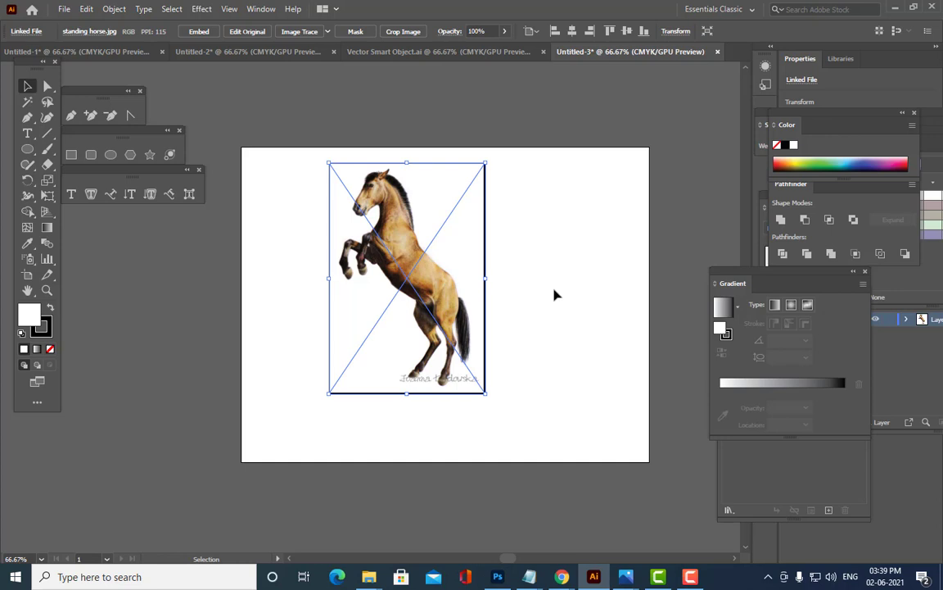
click(572, 162)
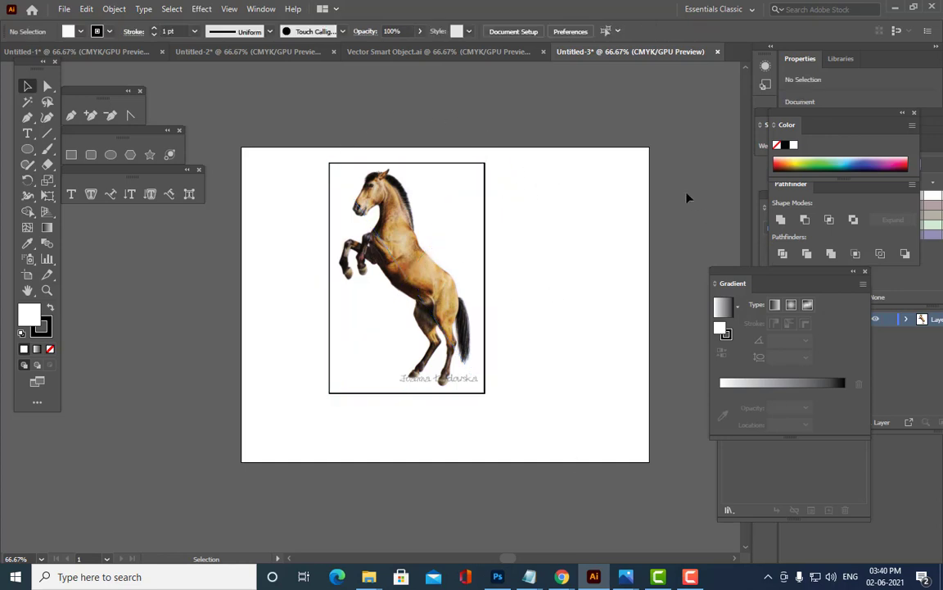
click(377, 195)
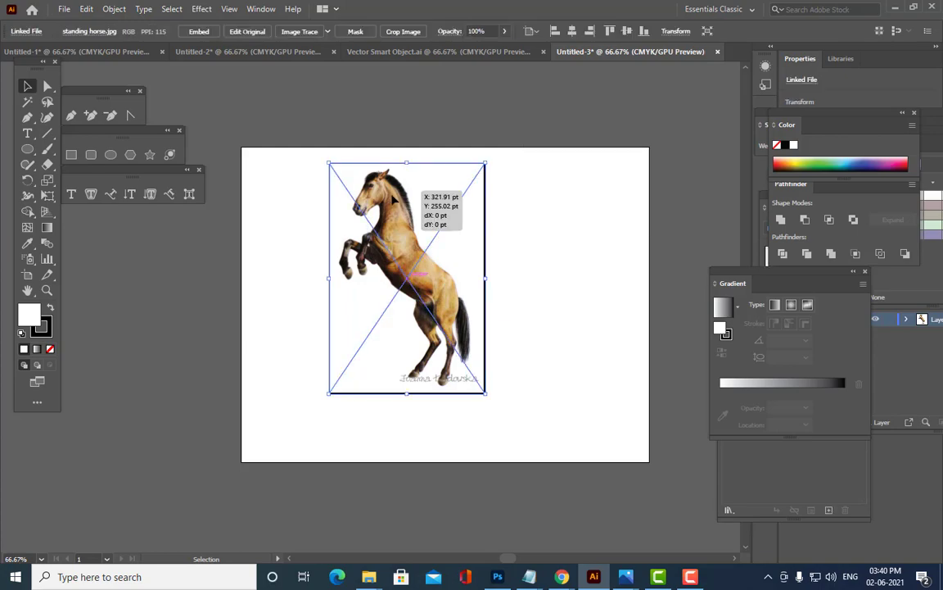
drag(394, 198, 387, 208)
- Switch to Chrome, search Google Images for silhouette and browse the example pictures
mouse_move(562, 577)
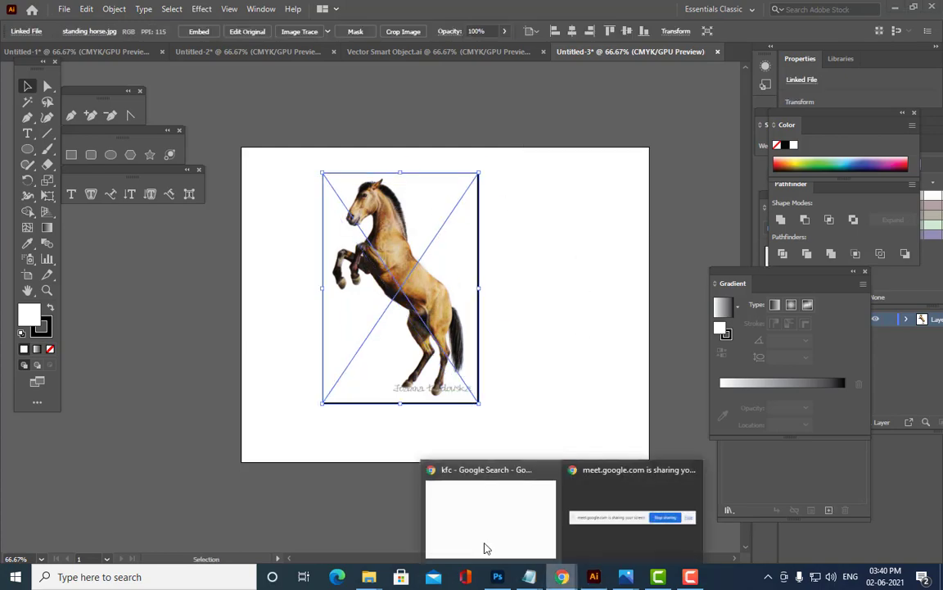
click(484, 547)
key(Escape)
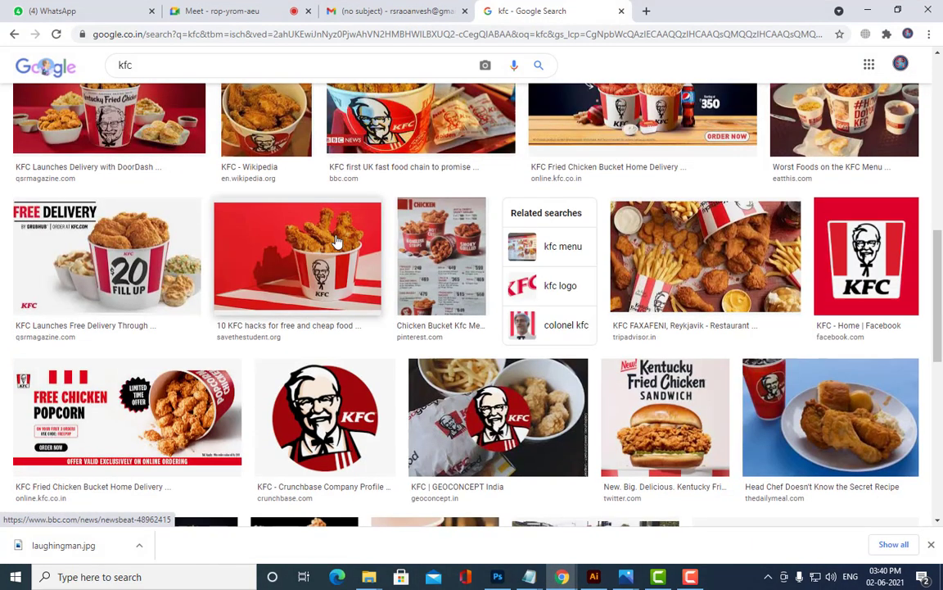
scroll(336, 242, up, 5)
double_click(125, 74)
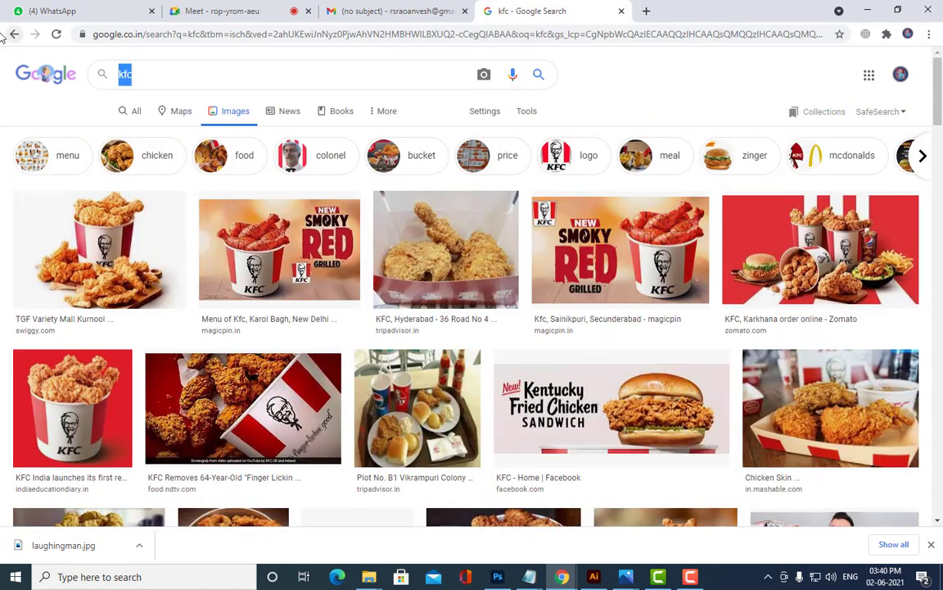
text(SLE)
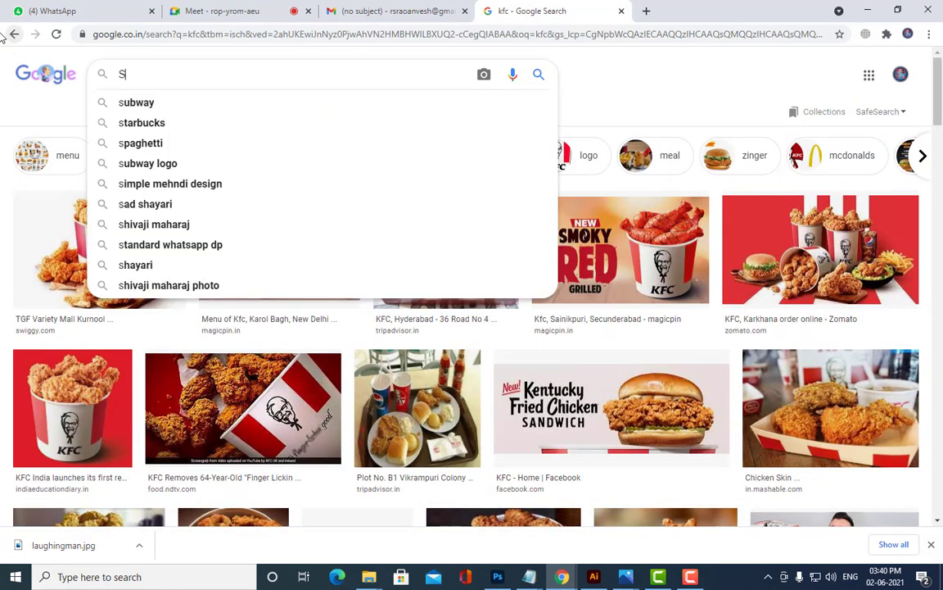
key(BackSpace)
key(BackSpace)
text(IL)
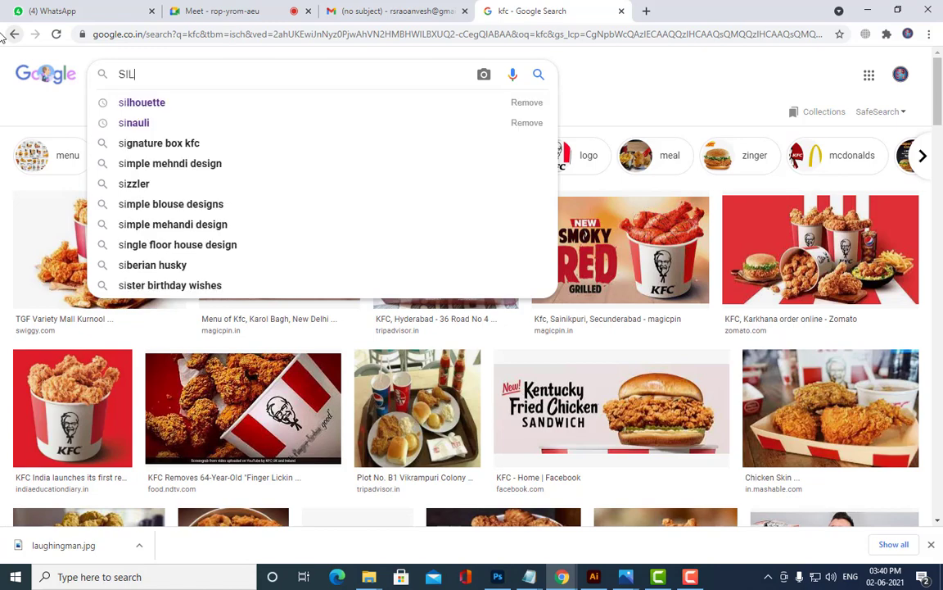
key(Down)
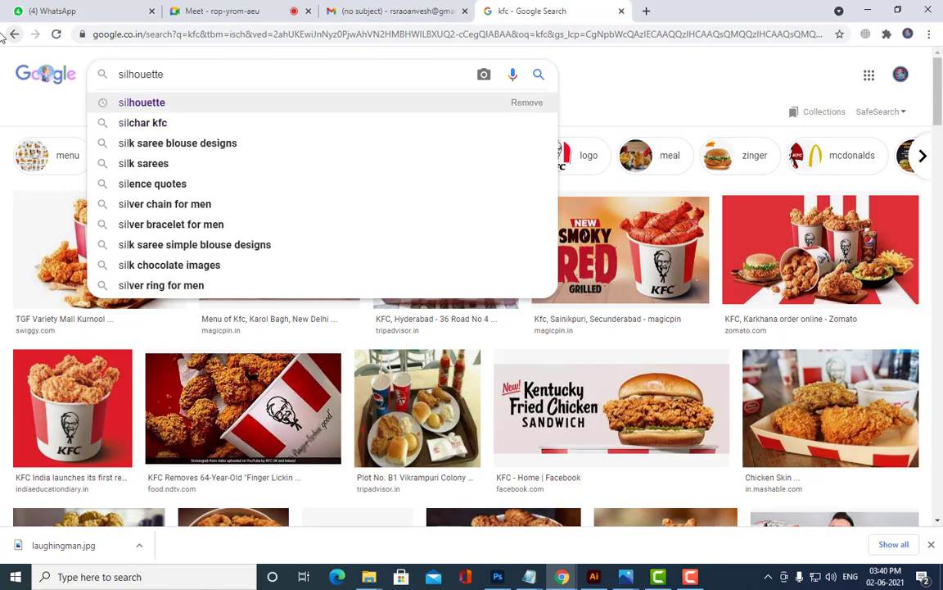
key(Return)
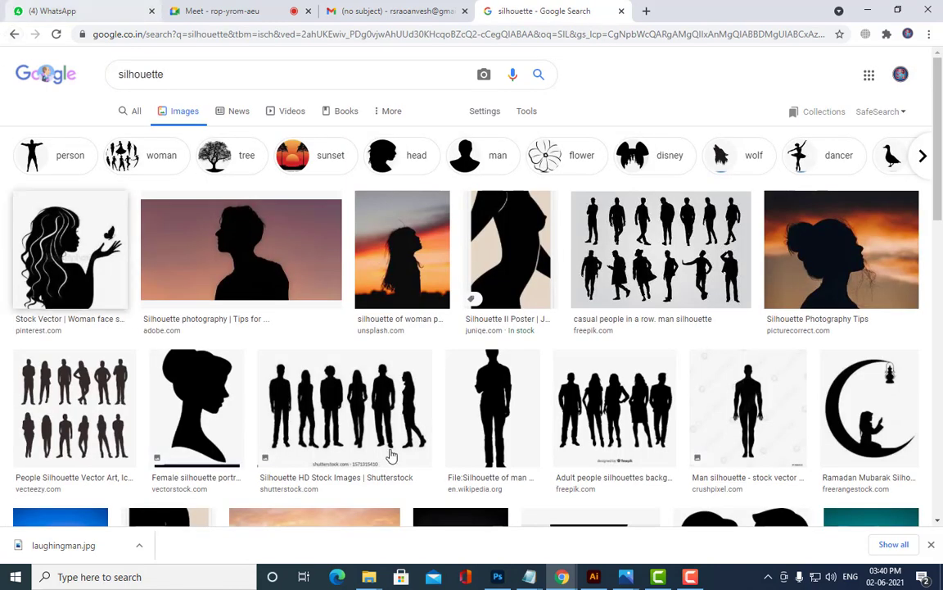
scroll(391, 455, down, 2)
scroll(586, 303, down, 2)
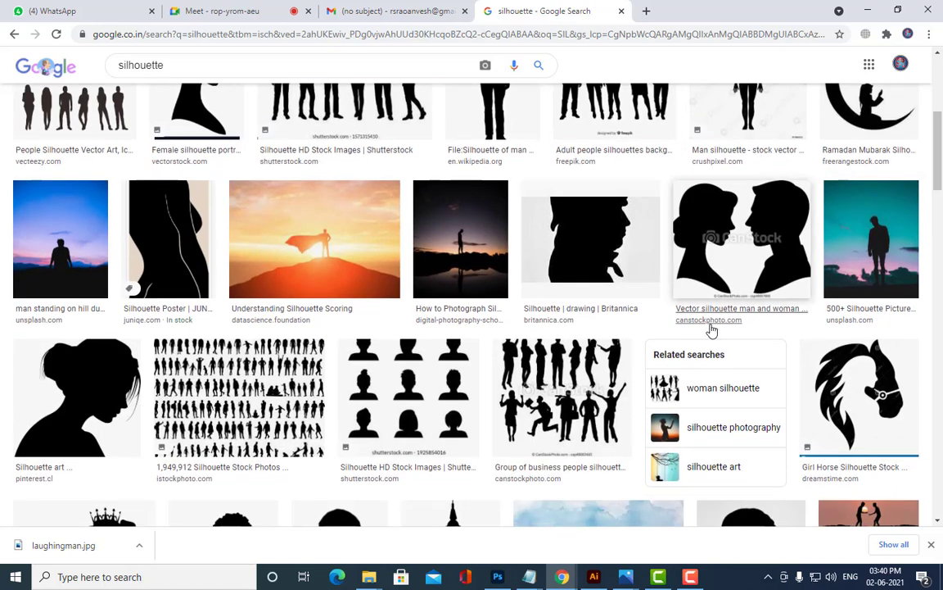
- Browse the Google image results for silhouette examples
scroll(712, 329, down, 2)
scroll(276, 295, down, 2)
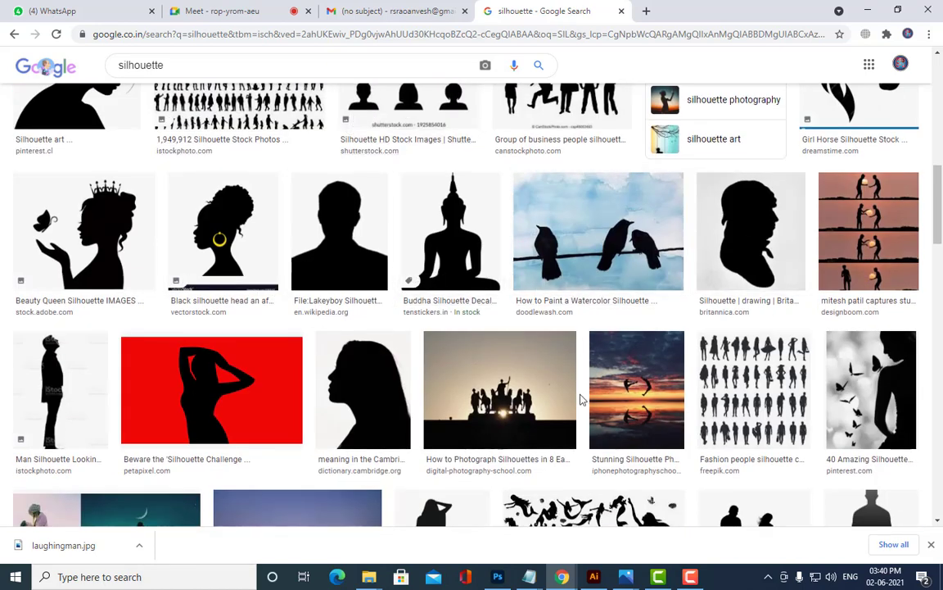
scroll(537, 283, down, 5)
scroll(623, 270, up, 3)
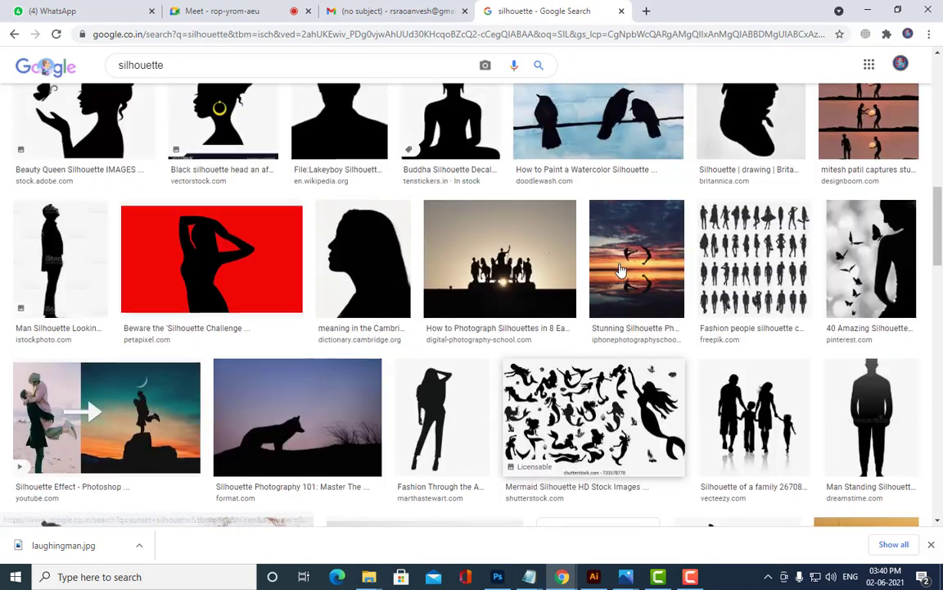
scroll(620, 270, down, 5)
scroll(622, 271, down, 2)
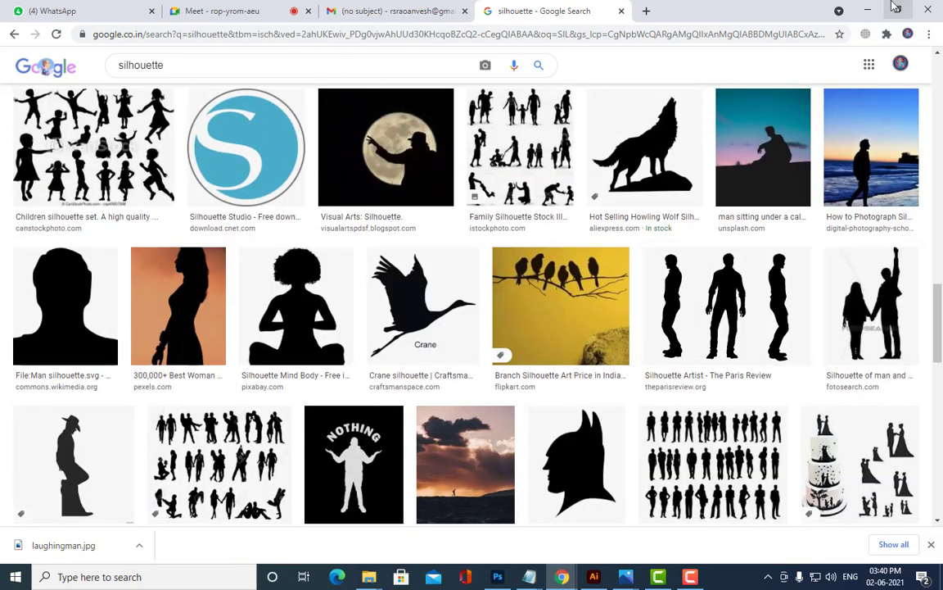
- Switch to Illustrator and trace the linked standing horse image with the Silhouettes preset
click(867, 8)
click(491, 270)
click(418, 279)
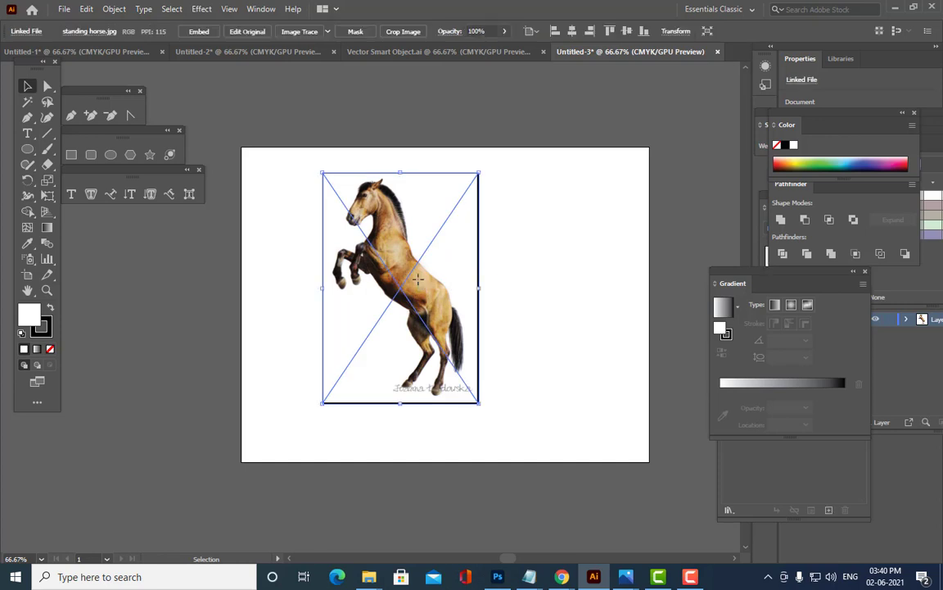
click(327, 32)
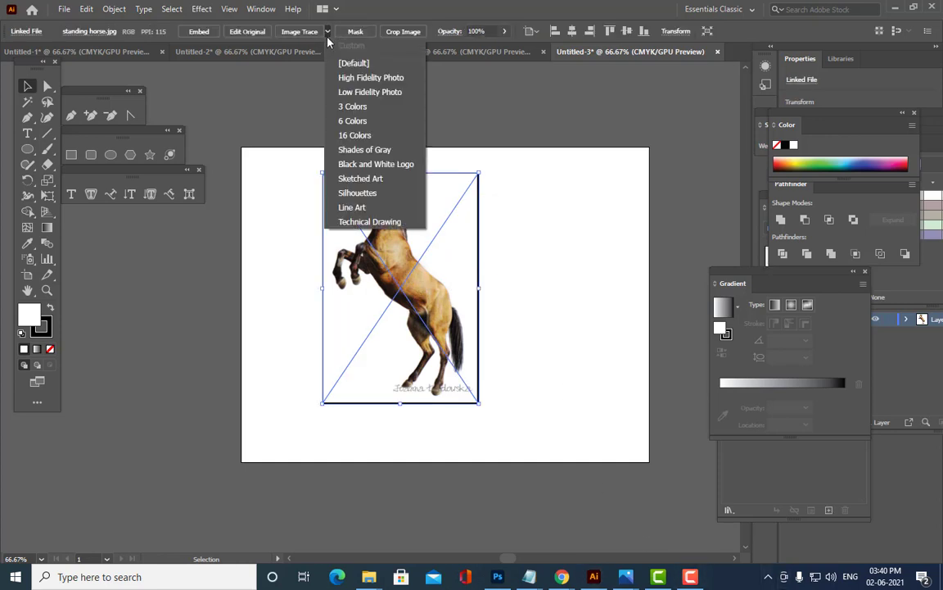
click(389, 199)
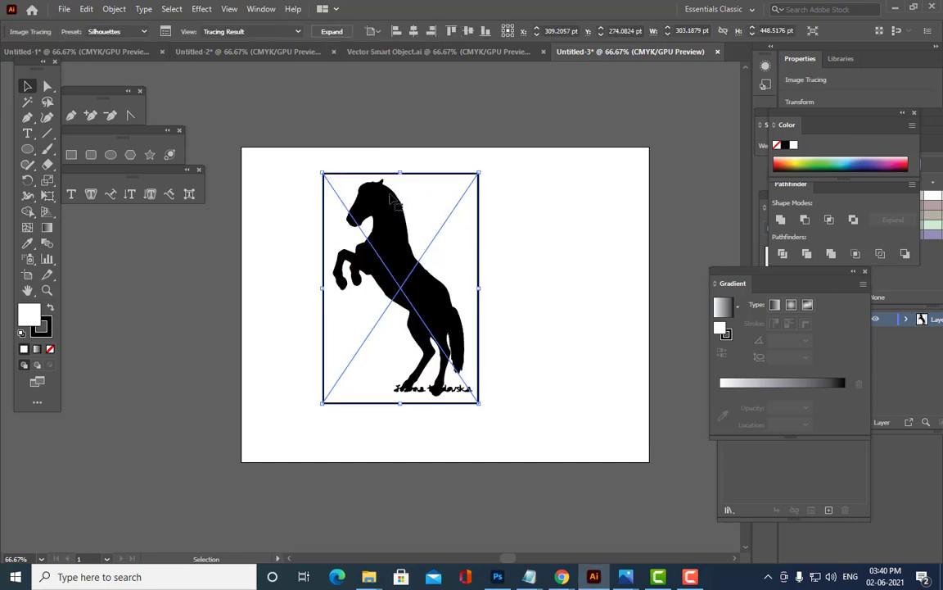
click(557, 215)
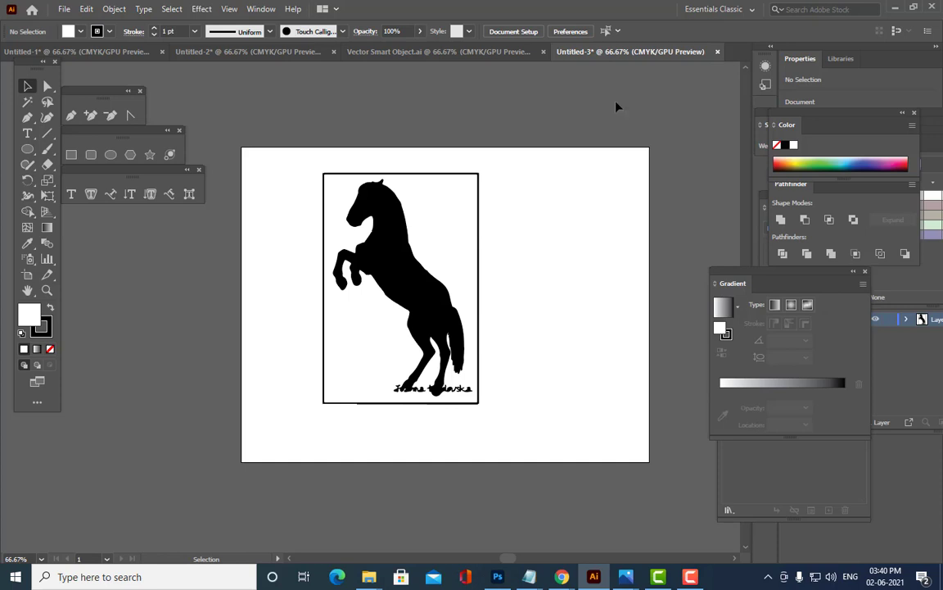
- Expand the traced horse silhouette into editable vector paths
click(332, 197)
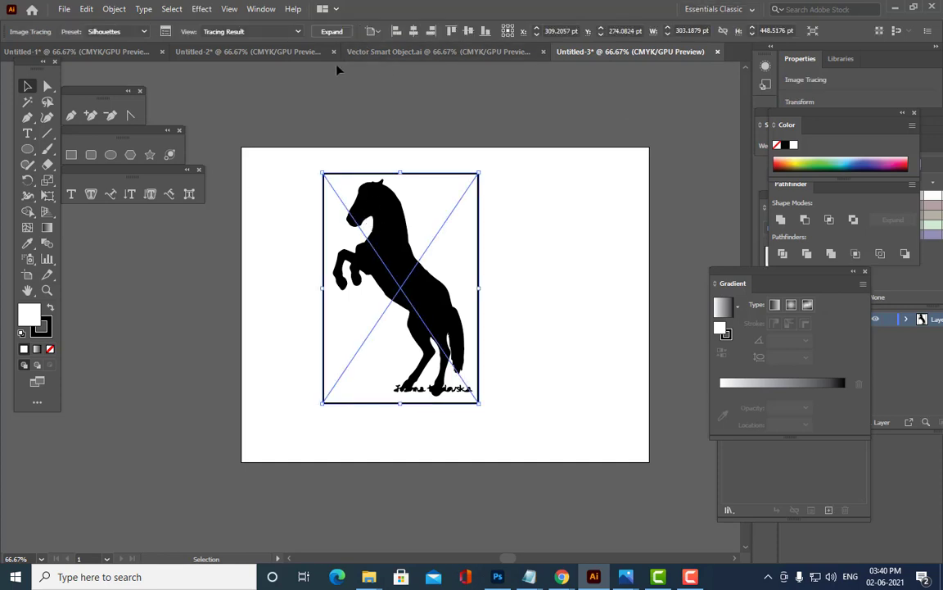
click(376, 98)
click(386, 237)
click(557, 258)
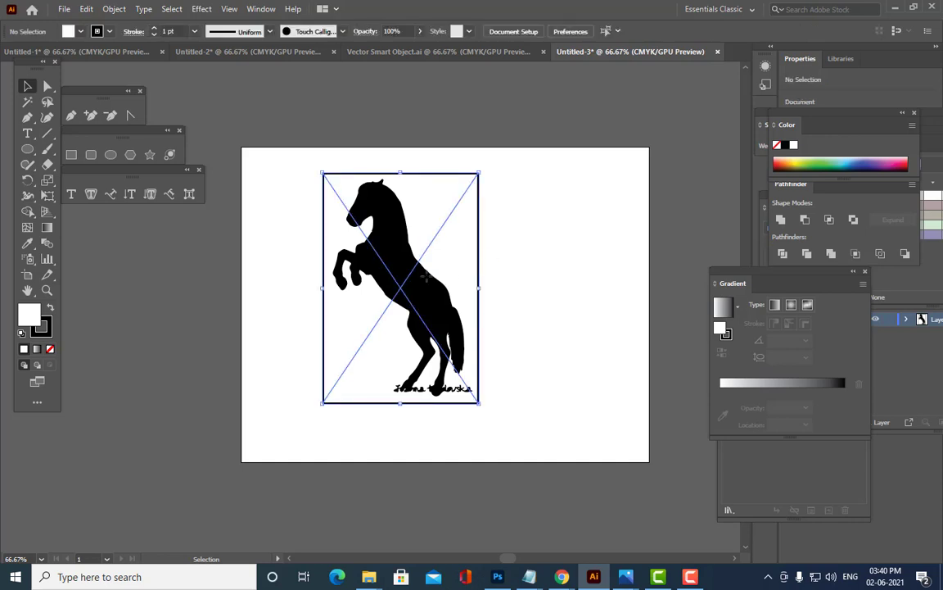
click(387, 253)
click(332, 32)
click(564, 164)
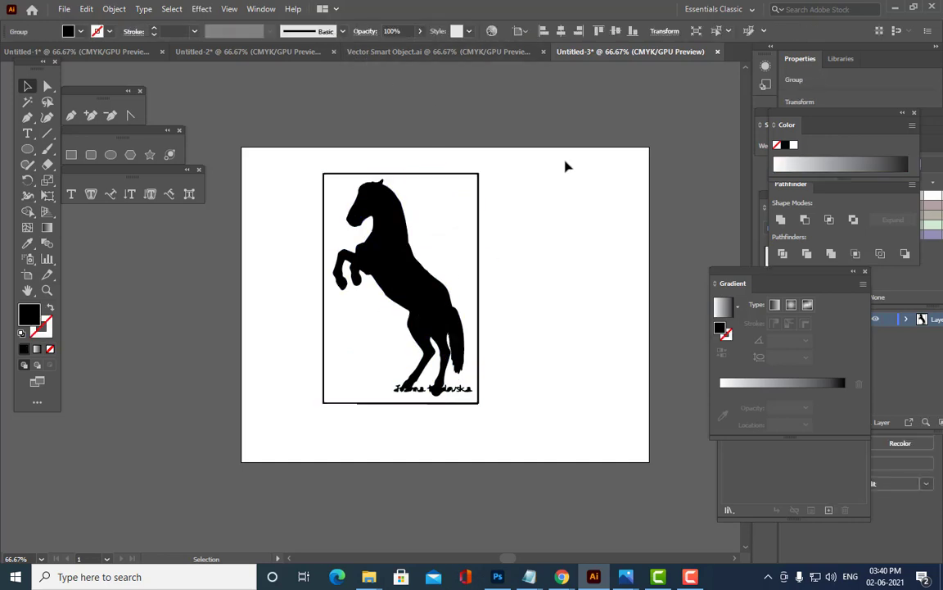
- Ungroup the expanded horse tracing and delete the rectangular frame around the horse
click(401, 269)
right_click(396, 220)
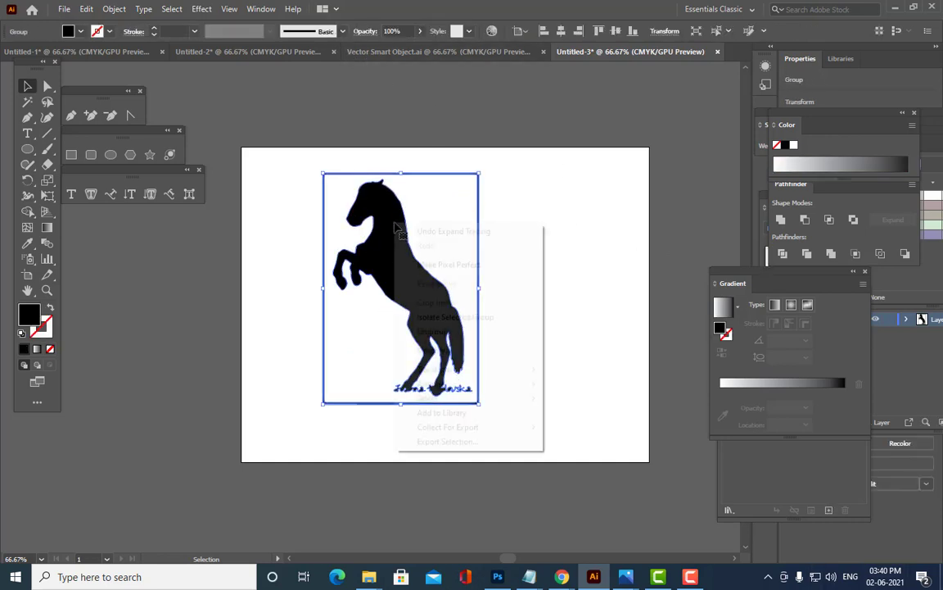
click(461, 331)
click(501, 250)
click(482, 242)
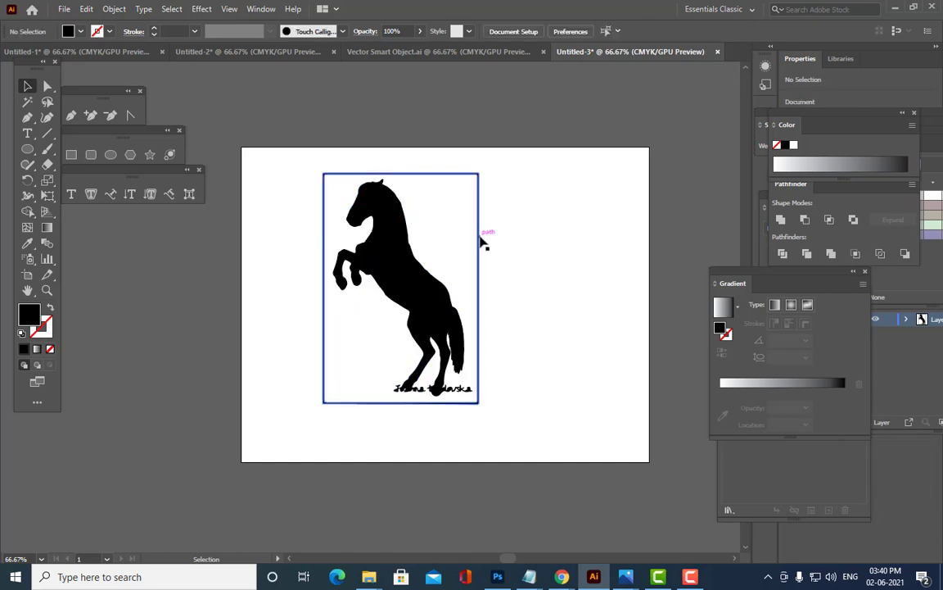
key(Delete)
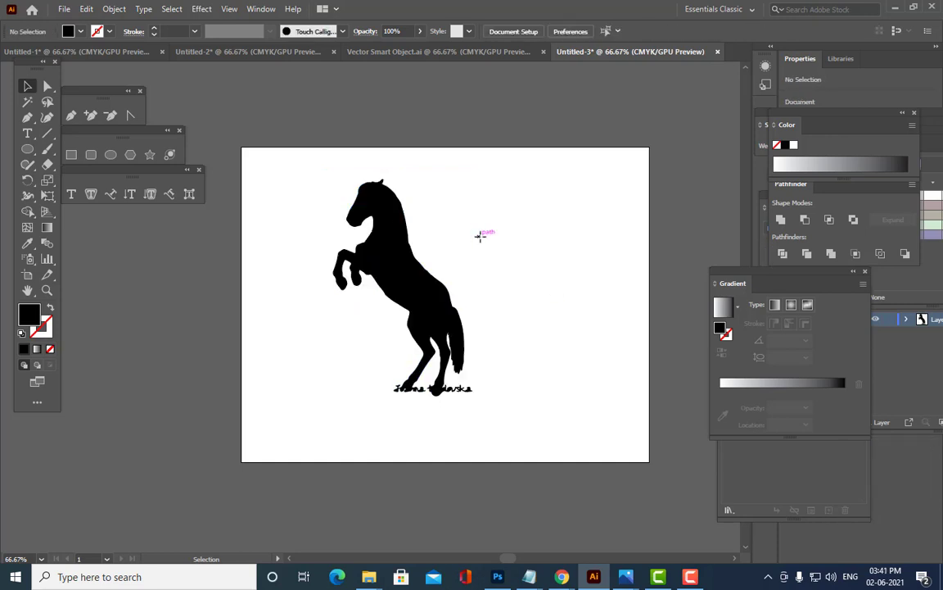
- Move the horse silhouette slightly up and to the right on the artboard
drag(416, 296, 434, 312)
click(589, 276)
click(499, 267)
click(410, 298)
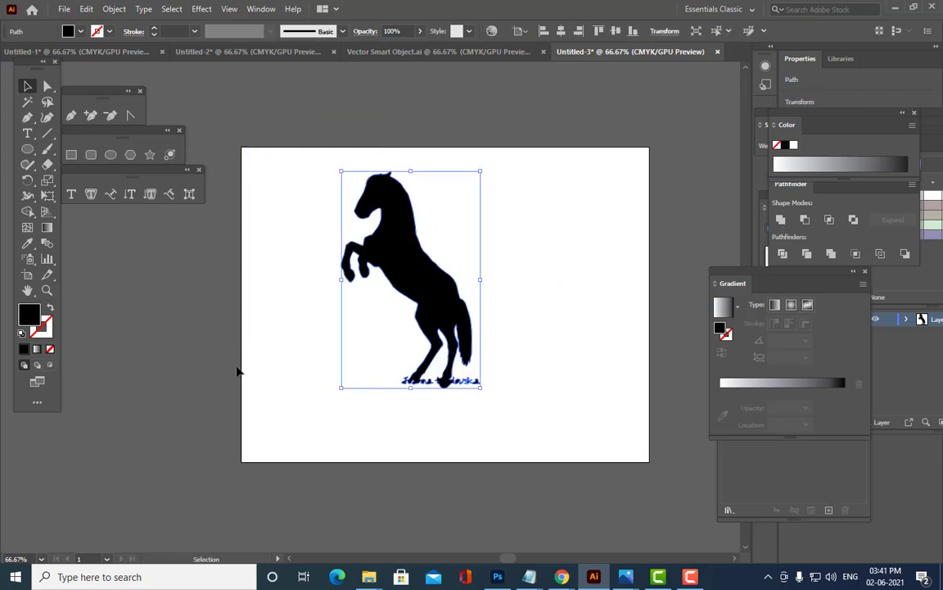
- Draw a rectangle covering the horse's hind legs and lower body, and fill it with red
click(72, 154)
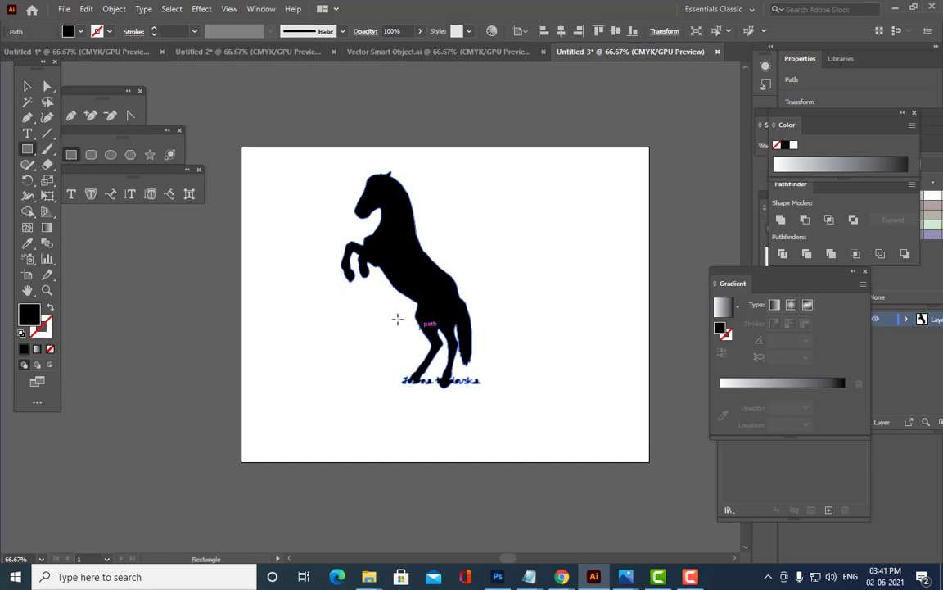
mouse_move(365, 289)
mouse_down()
mouse_move(527, 438)
mouse_move(524, 430)
mouse_up()
double_click(36, 324)
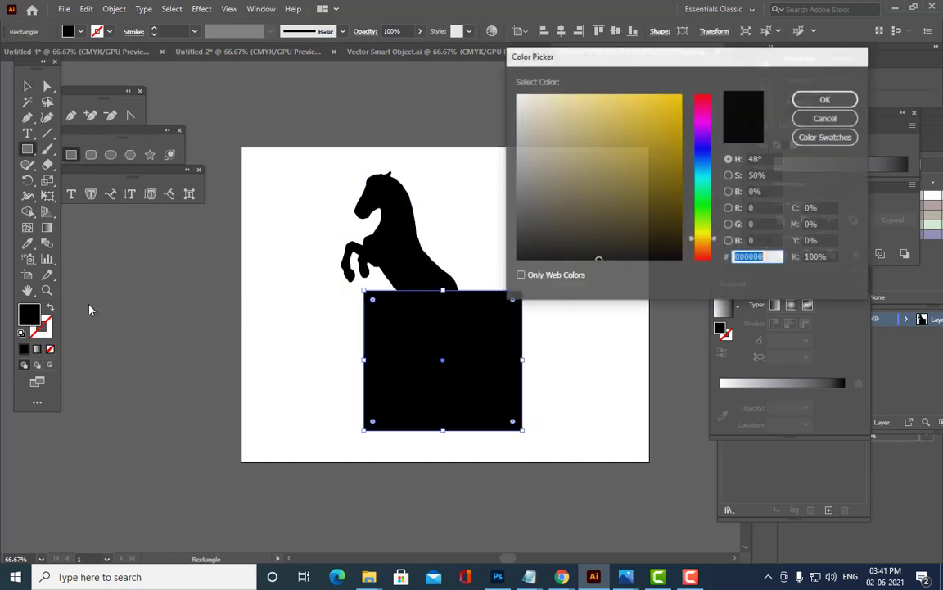
click(702, 126)
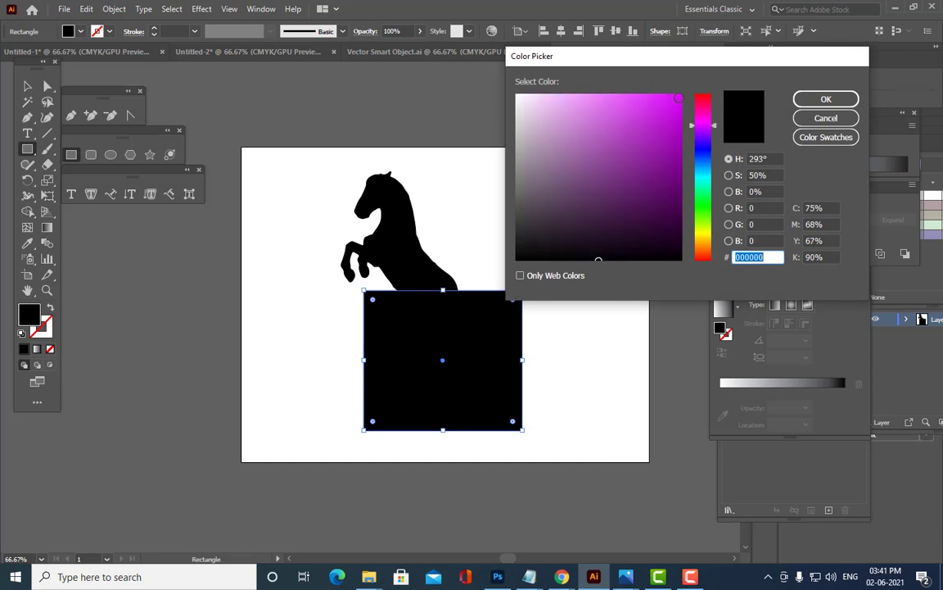
click(682, 96)
click(826, 99)
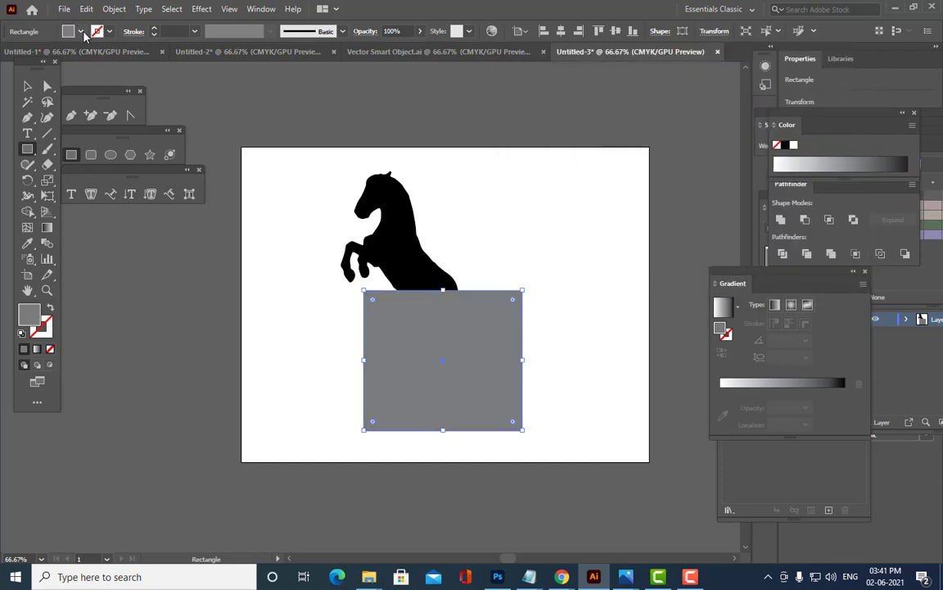
click(81, 32)
click(43, 50)
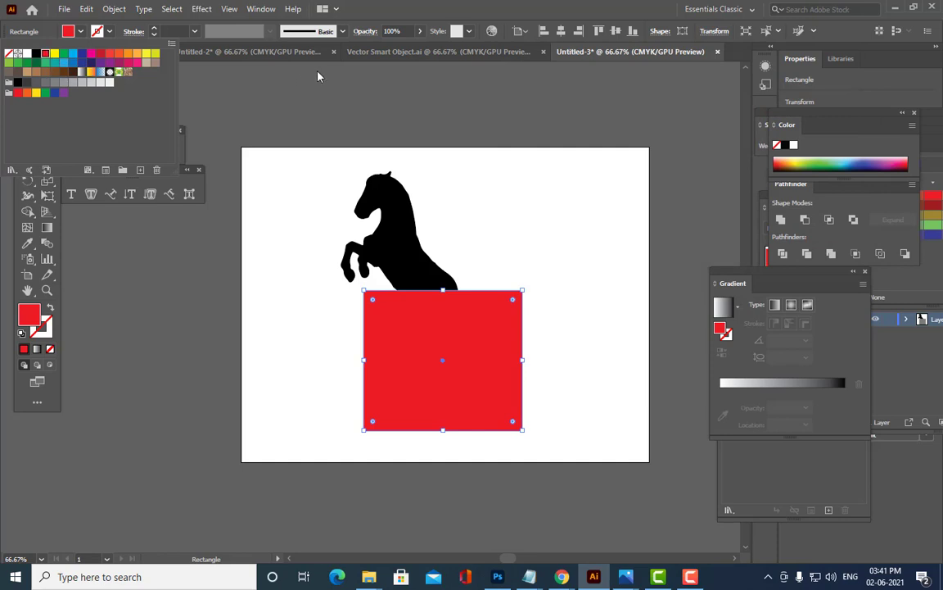
key(Escape)
key(v)
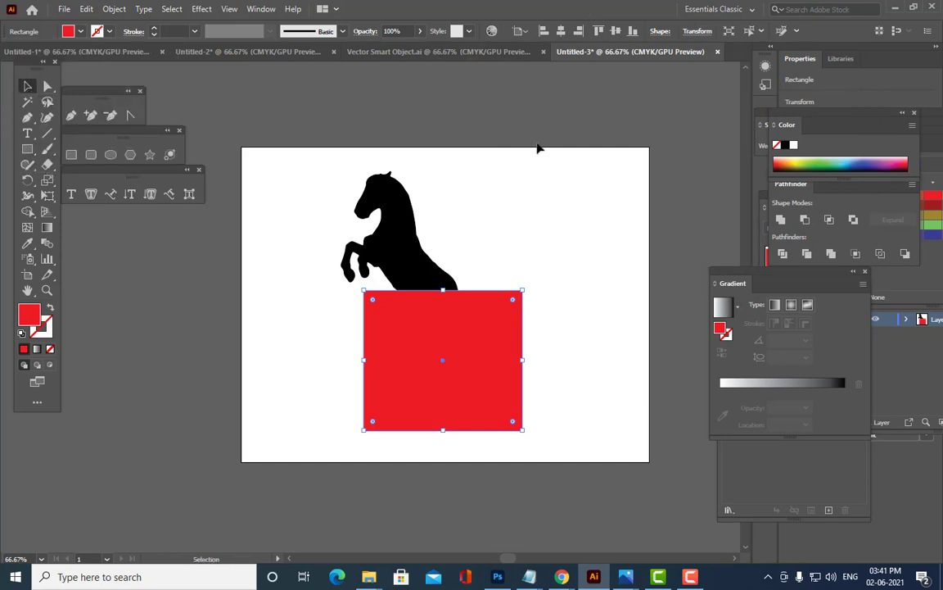
- Nudge the red rectangle slightly upward and subtract it from the horse silhouette with Minus Front
click(547, 200)
click(493, 339)
drag(492, 325, 495, 321)
click(520, 244)
click(491, 316)
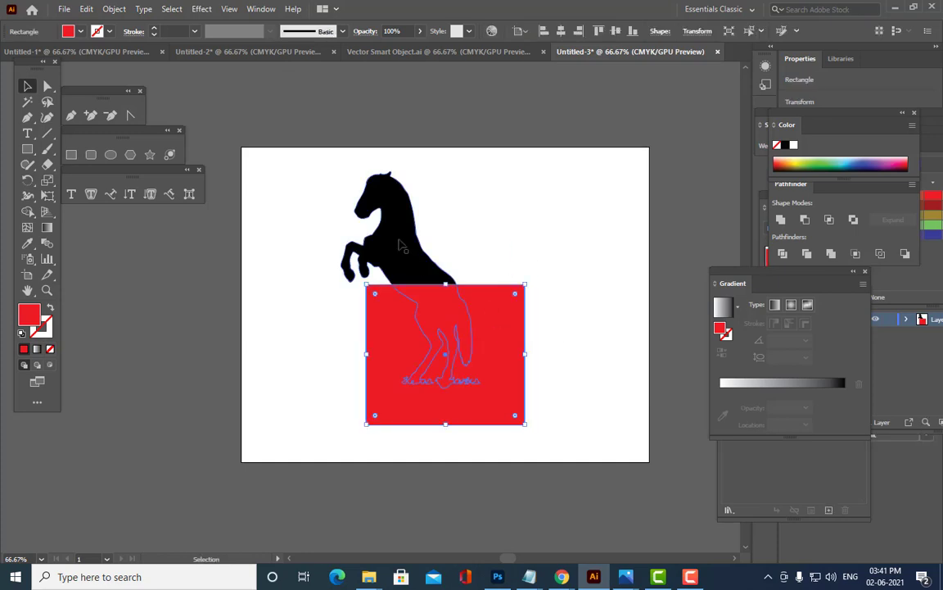
shift+click(398, 238)
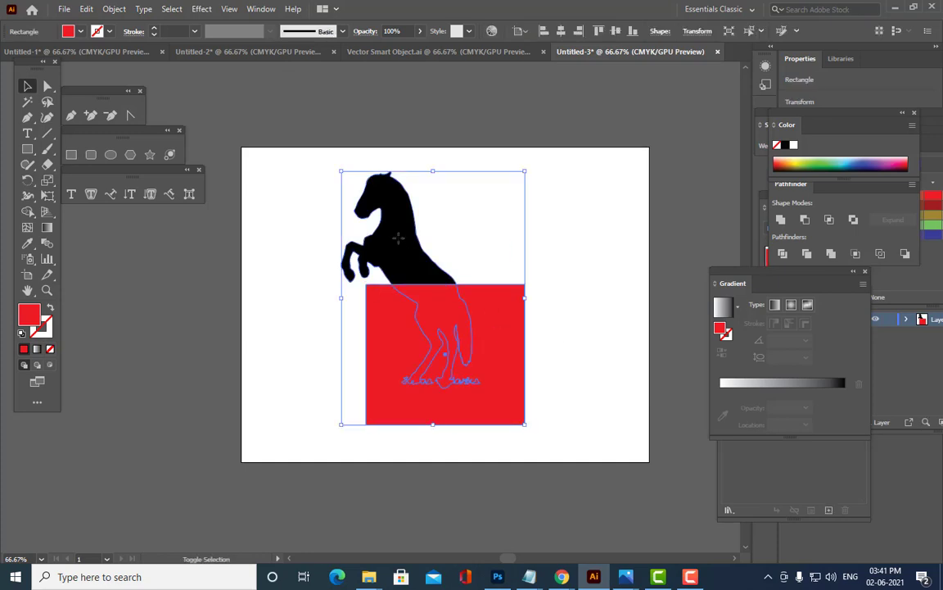
click(806, 220)
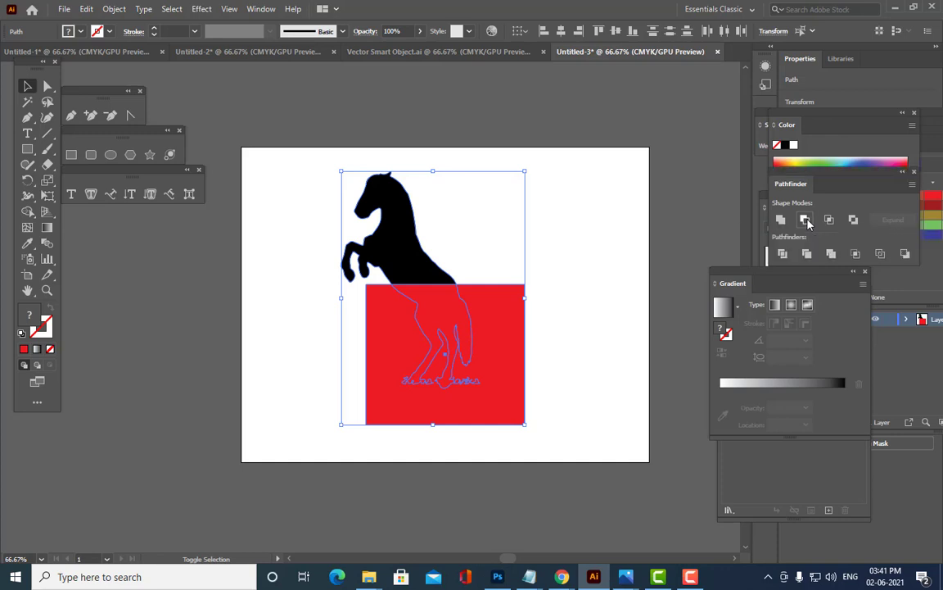
click(632, 217)
- Duplicate the cropped horse to its right and reflect the copy across the vertical axis
drag(416, 280, 503, 303)
click(468, 306)
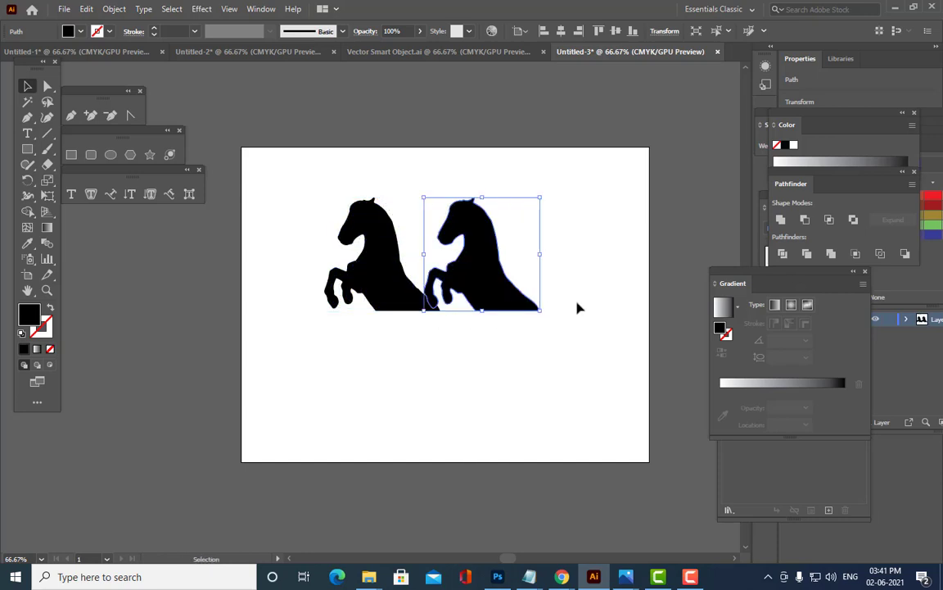
right_click(491, 278)
mouse_move(573, 486)
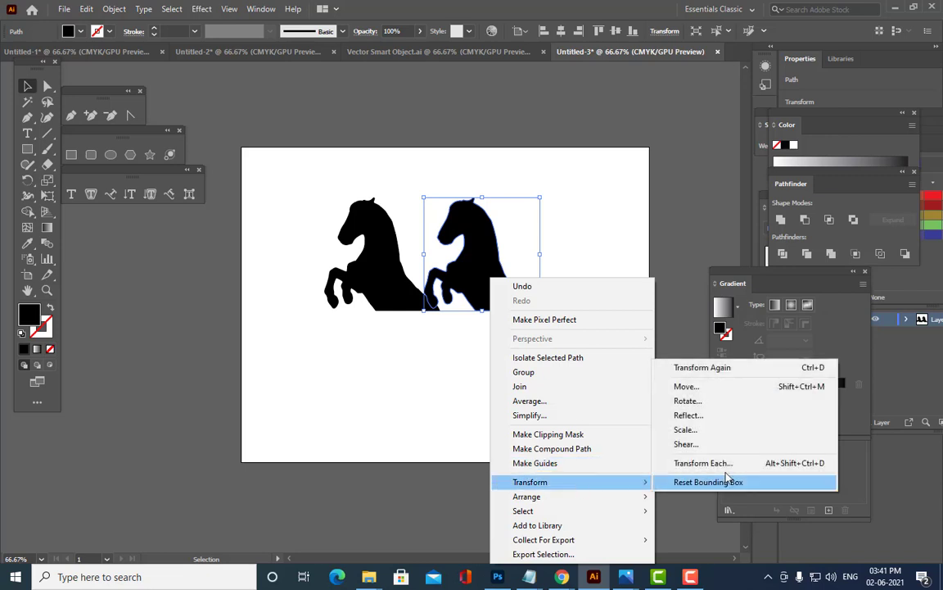
click(723, 416)
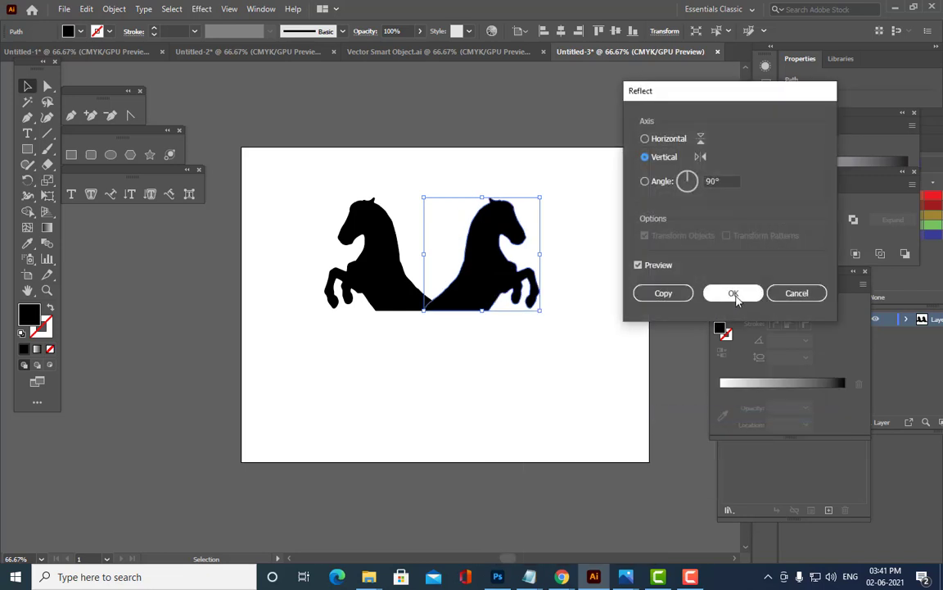
click(733, 292)
- Move the mirrored horse to the right until its lower back corner meets the original horse's corner
mouse_move(463, 309)
mouse_down()
mouse_move(484, 301)
mouse_move(481, 311)
mouse_move(472, 303)
mouse_up()
click(535, 384)
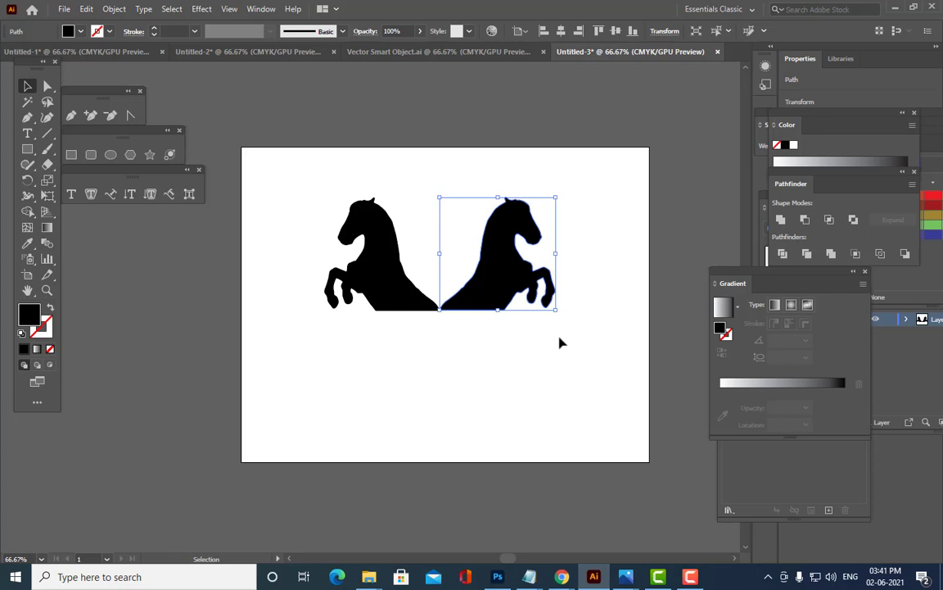
click(625, 358)
click(491, 275)
click(553, 366)
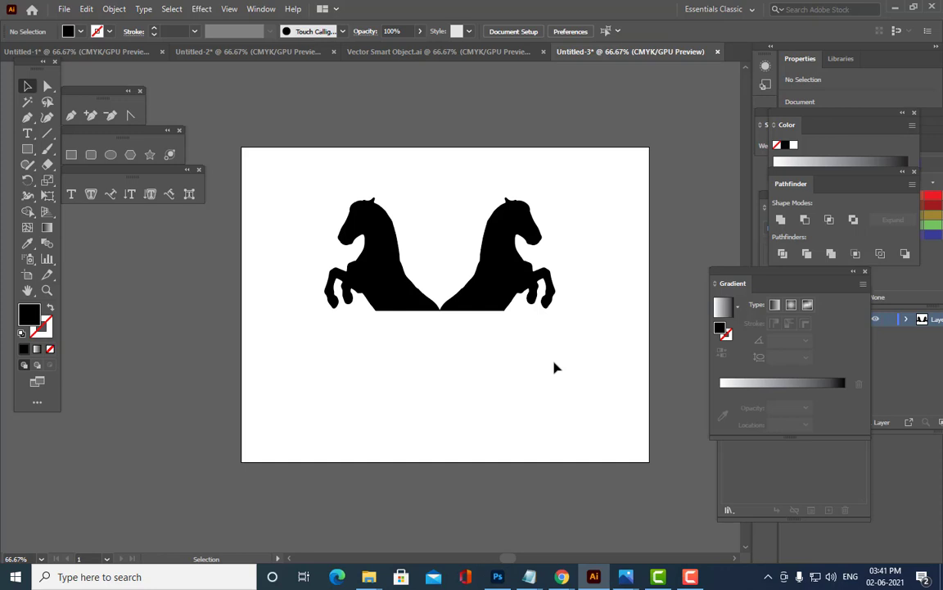
- Fill both horse silhouettes with the red base colour from the Color Guide
click(365, 245)
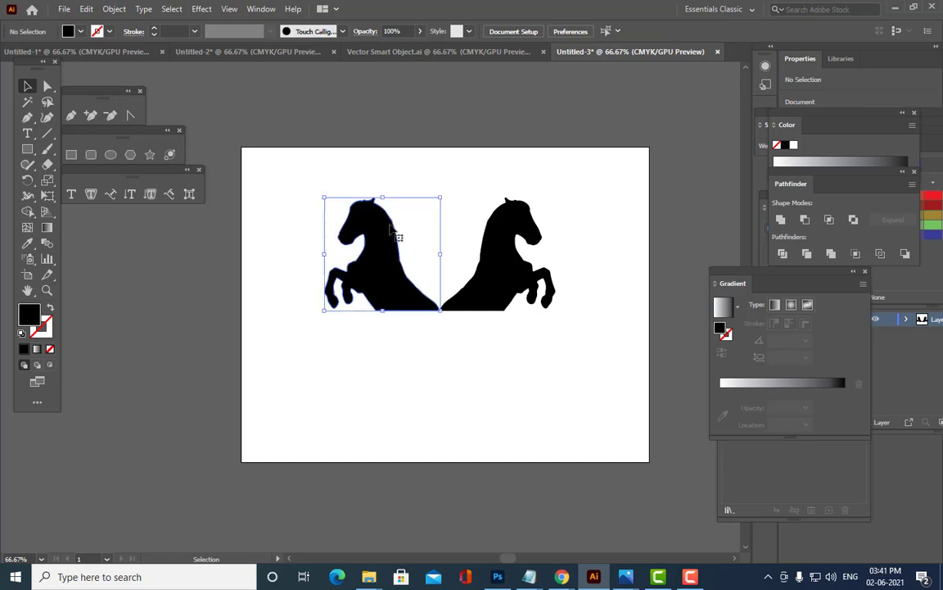
drag(856, 187, 878, 165)
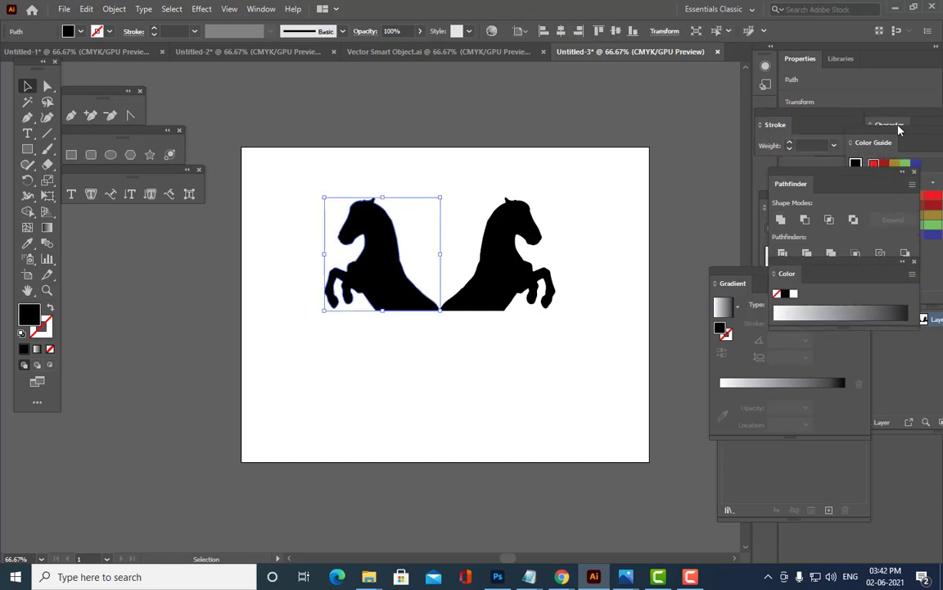
drag(899, 130, 714, 143)
click(726, 163)
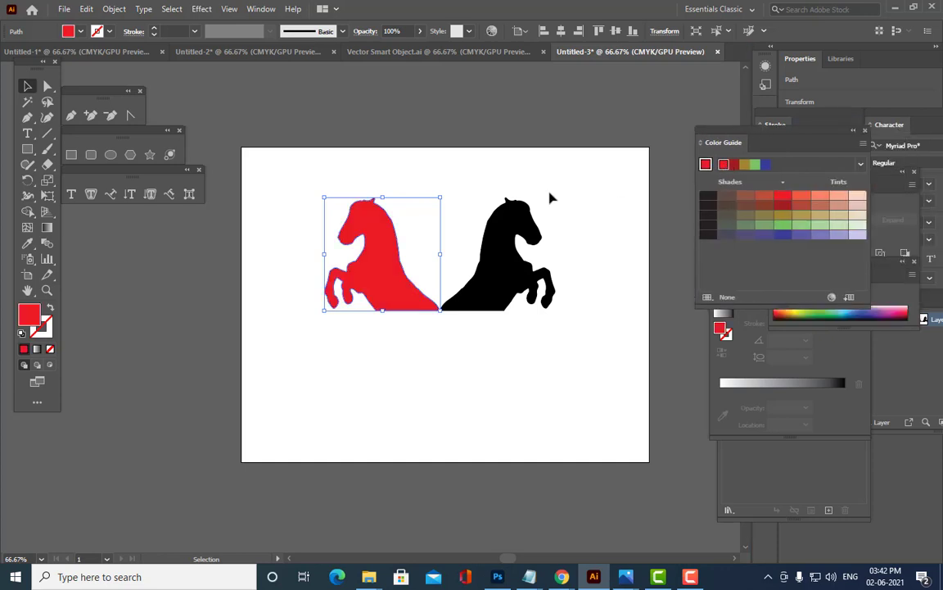
click(575, 190)
click(516, 238)
click(724, 164)
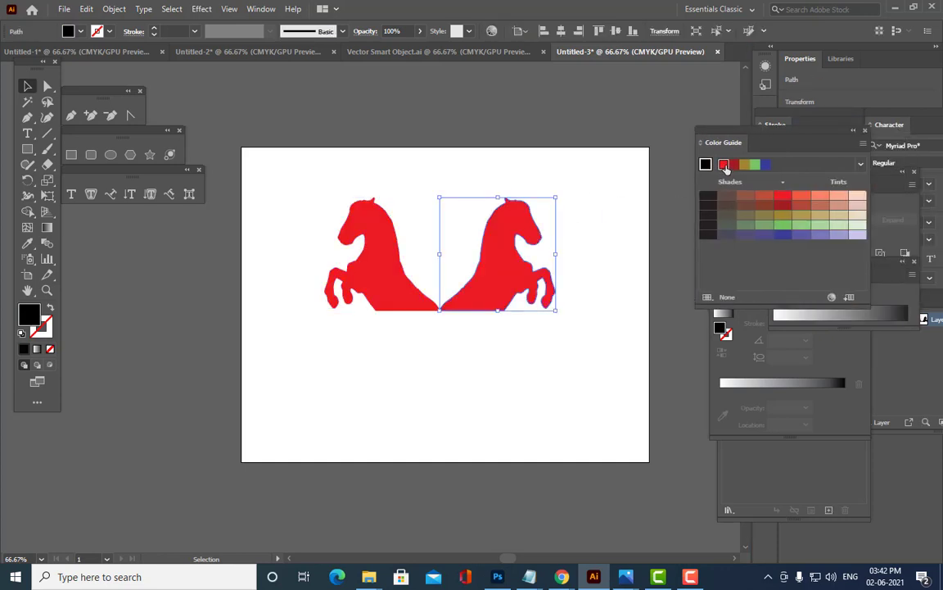
click(629, 163)
drag(730, 130, 817, 121)
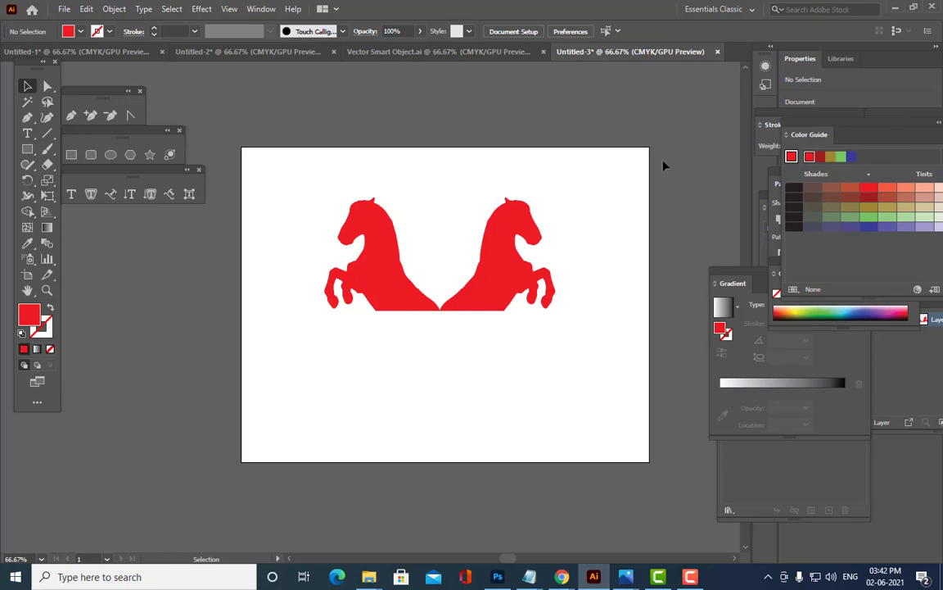
- Draw a wide, flat red rectangle just below the two horses, nearly spanning their combined width
click(497, 261)
click(610, 232)
click(71, 154)
drag(346, 317, 538, 354)
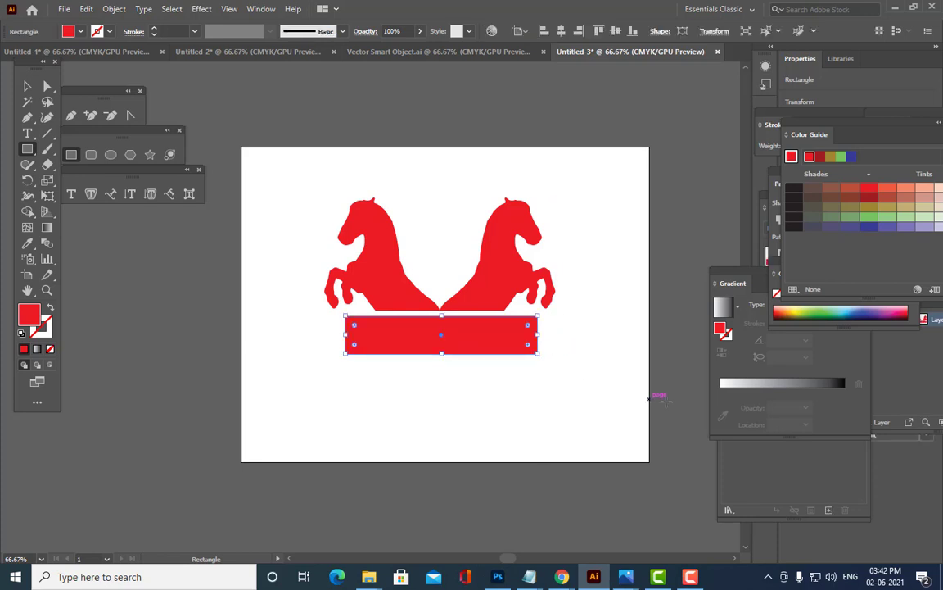
click(27, 85)
click(602, 343)
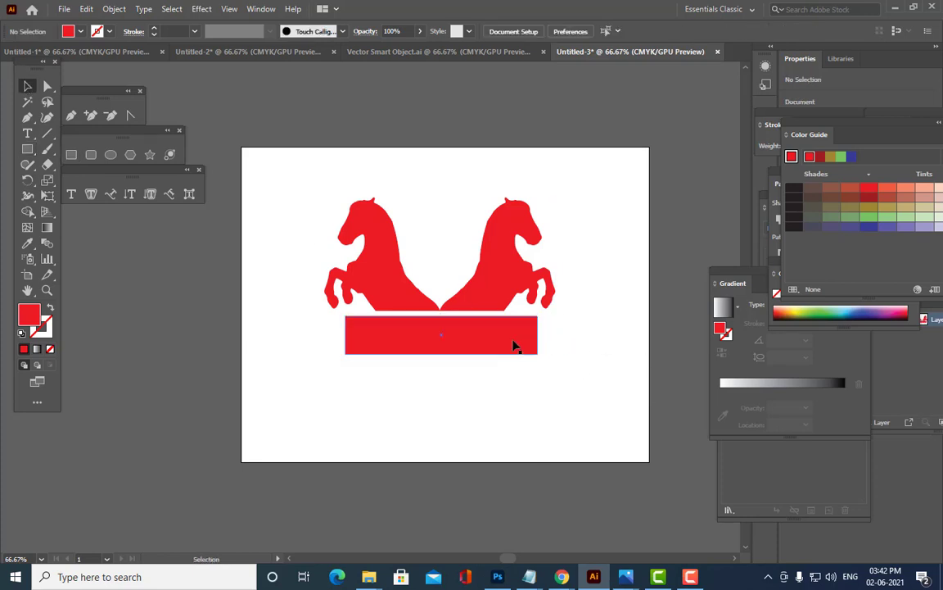
- Move the red bar slightly up so it sits just beneath the two horses with a thin gap
click(494, 338)
drag(495, 338, 493, 340)
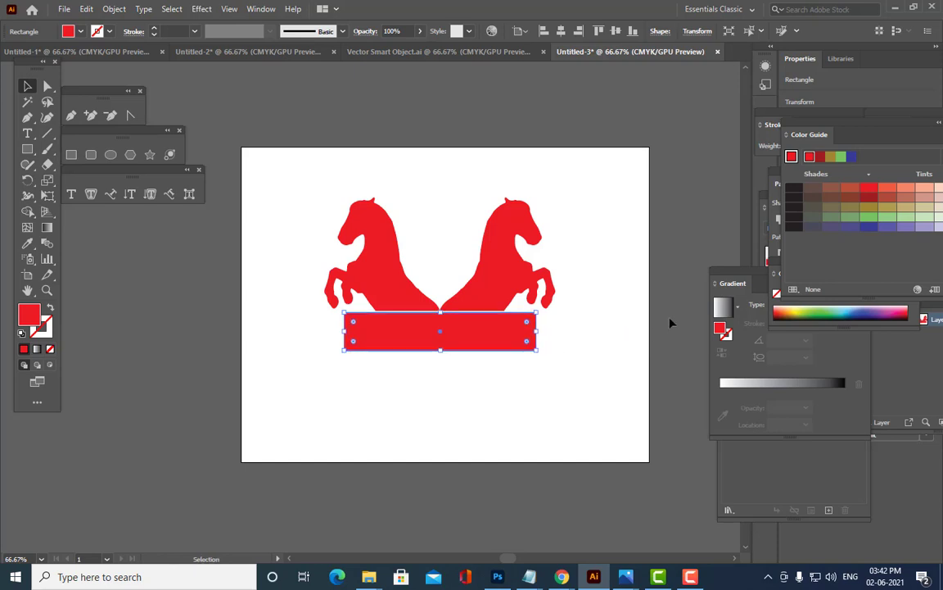
click(617, 315)
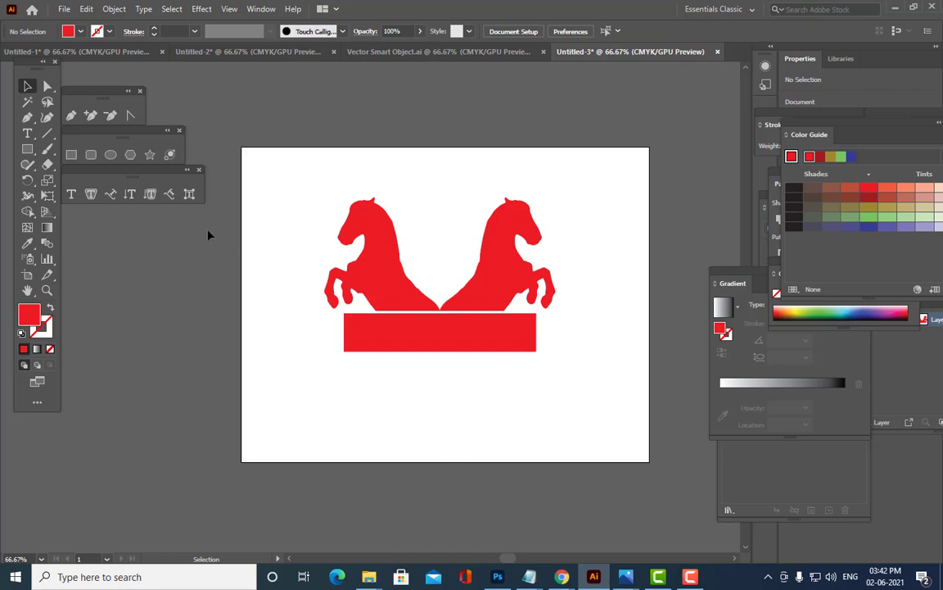
- Draw a small red rectangle below the bar and delete its lower-right anchor point to leave a triangle
click(71, 155)
drag(357, 380, 424, 435)
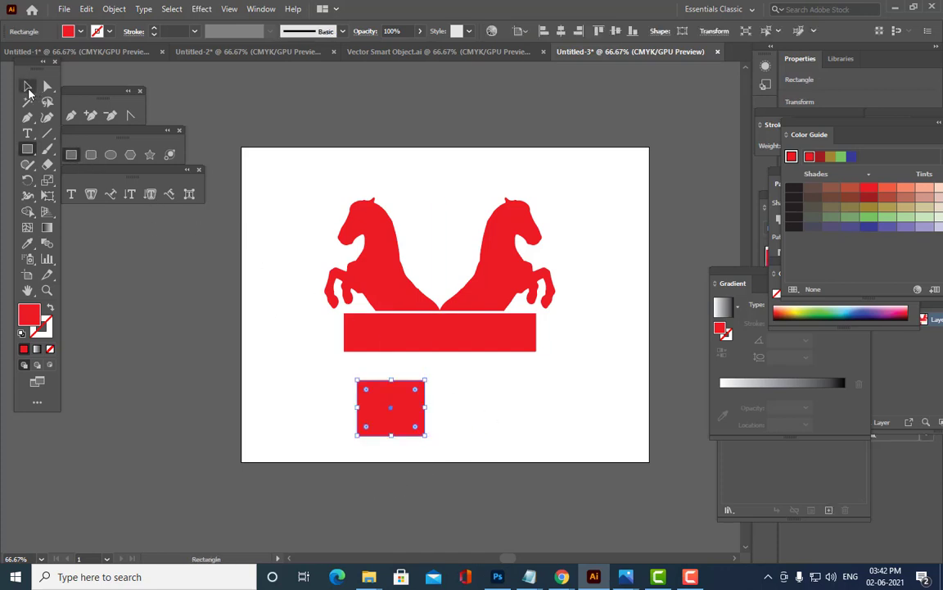
click(46, 88)
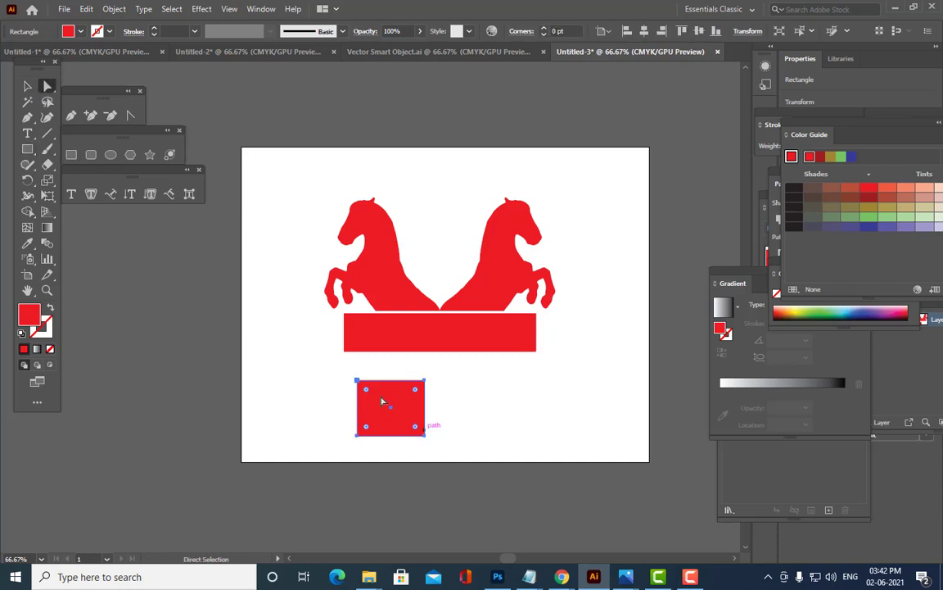
click(110, 115)
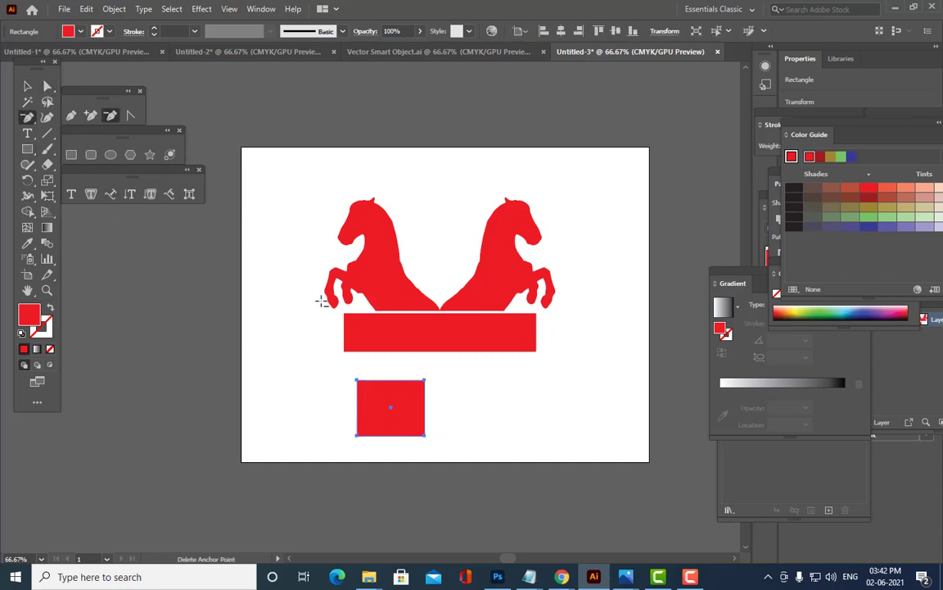
click(424, 436)
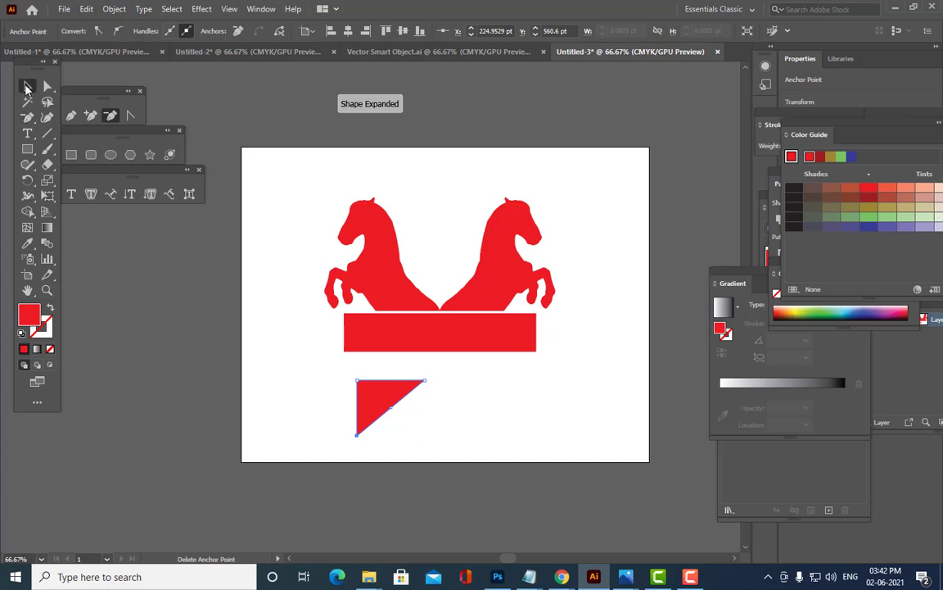
- Fill the small triangle below the bar with a dark green
click(27, 87)
click(410, 407)
click(377, 393)
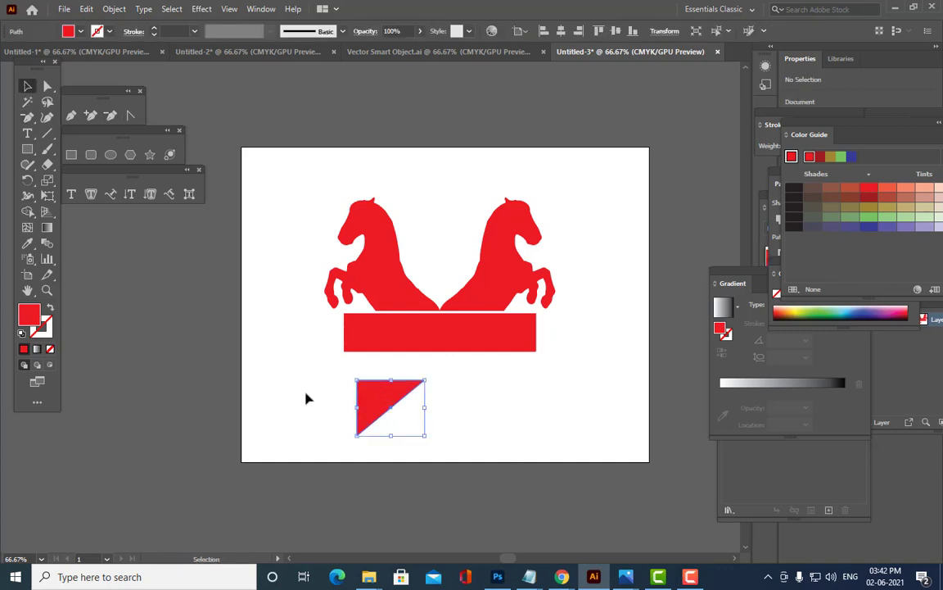
double_click(38, 321)
click(703, 214)
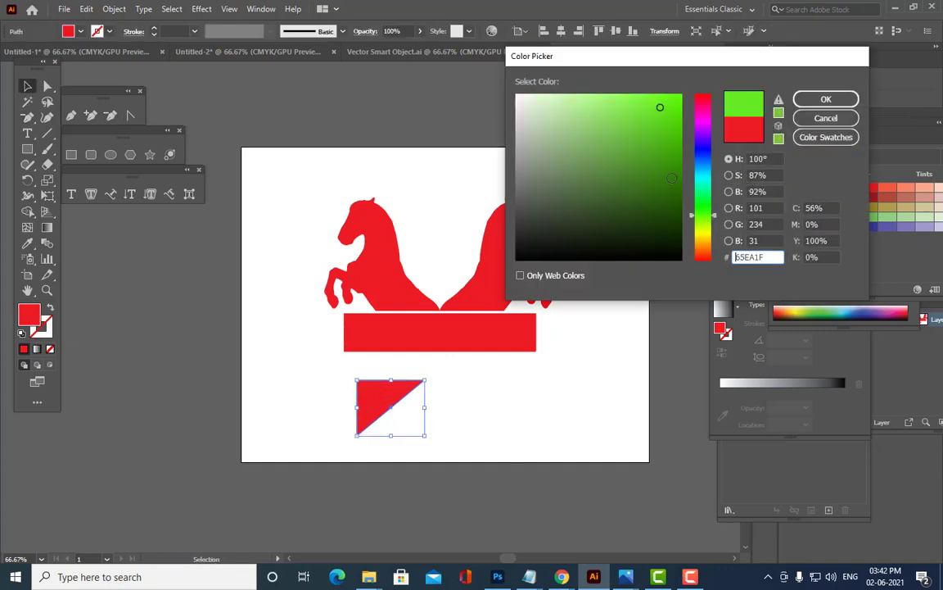
click(683, 180)
click(821, 103)
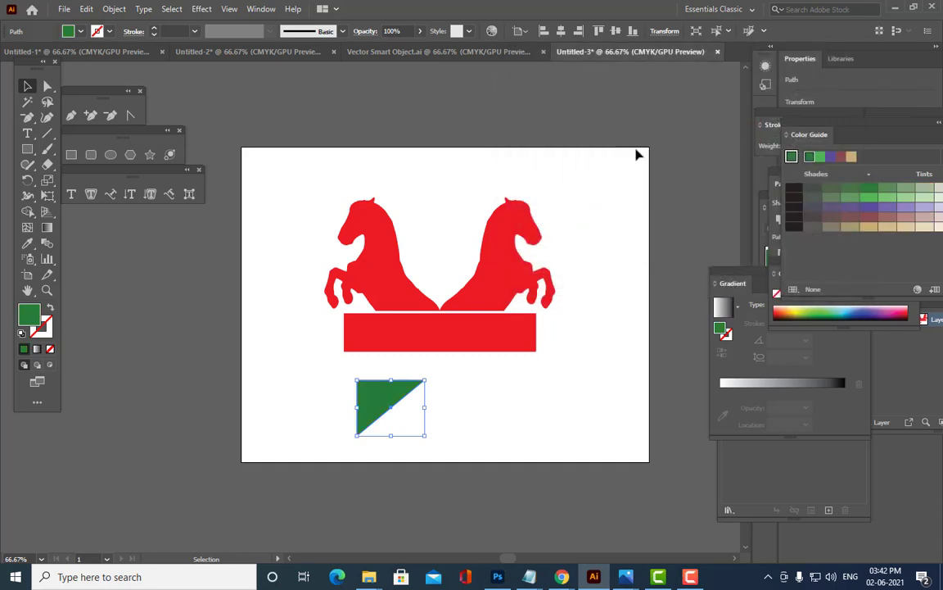
click(638, 154)
- Move the green triangle directly under the bar's left end and scale it down to about half its size
drag(389, 389, 377, 373)
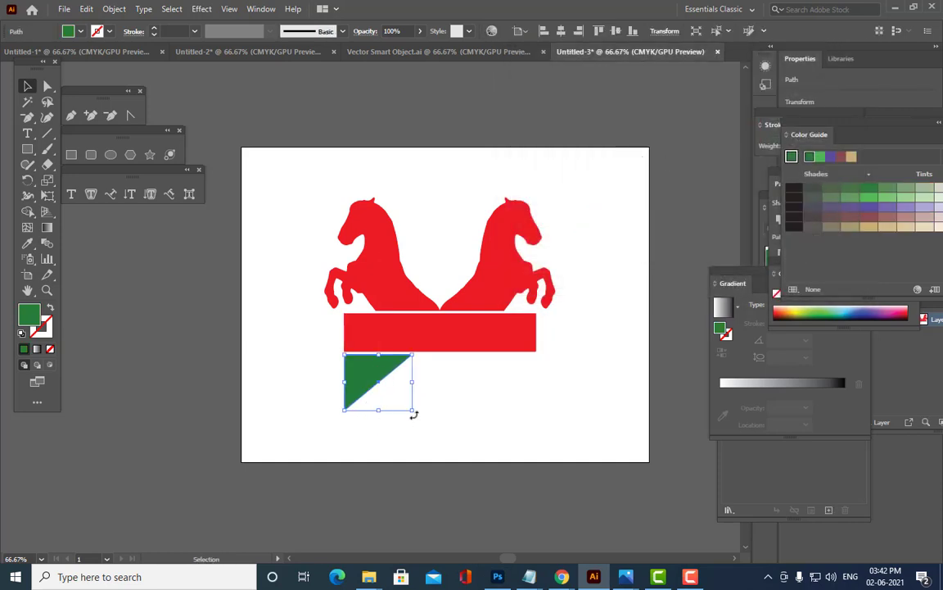
drag(413, 411, 357, 368)
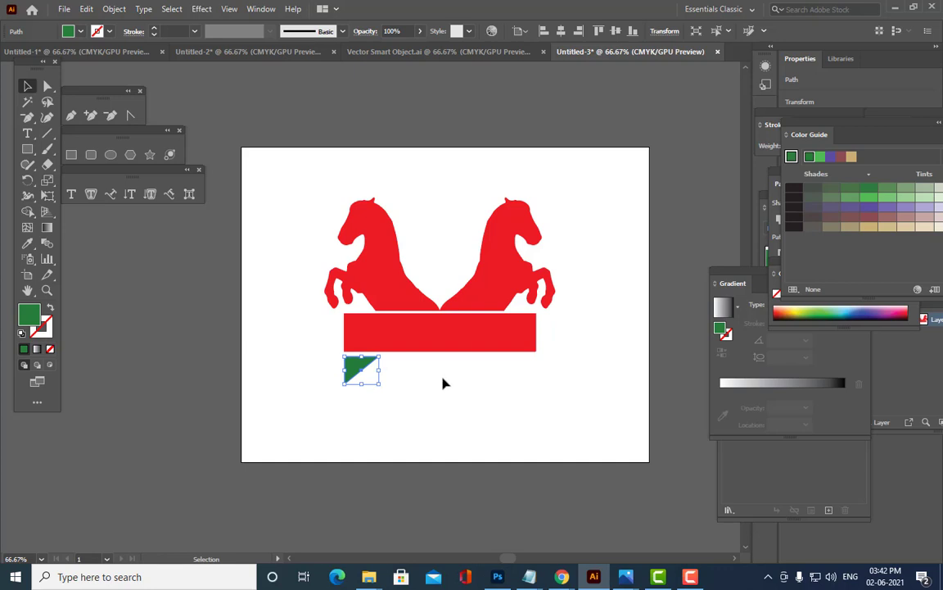
- Reflect the green triangle across the vertical axis so it tapers toward the bar's left end
right_click(350, 370)
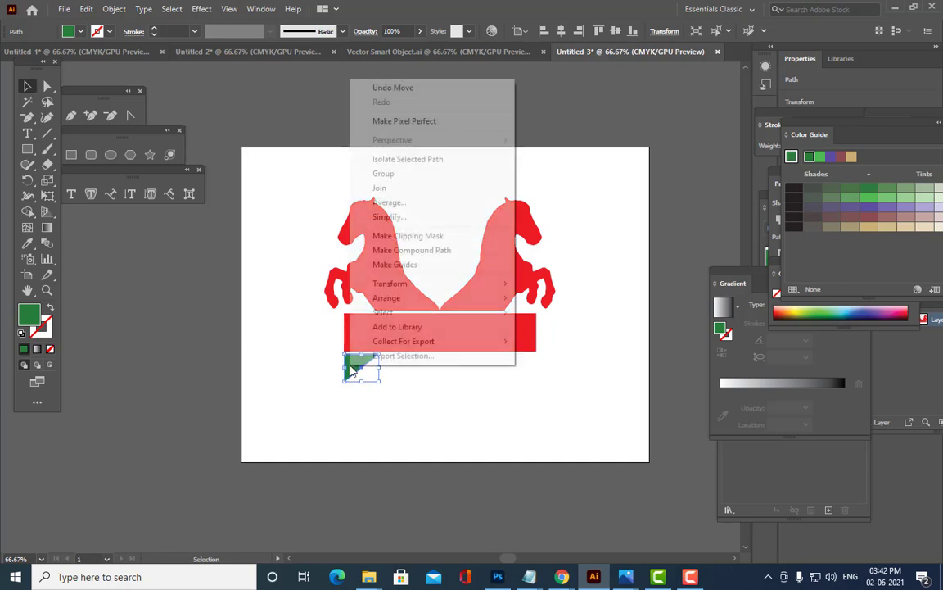
mouse_move(410, 283)
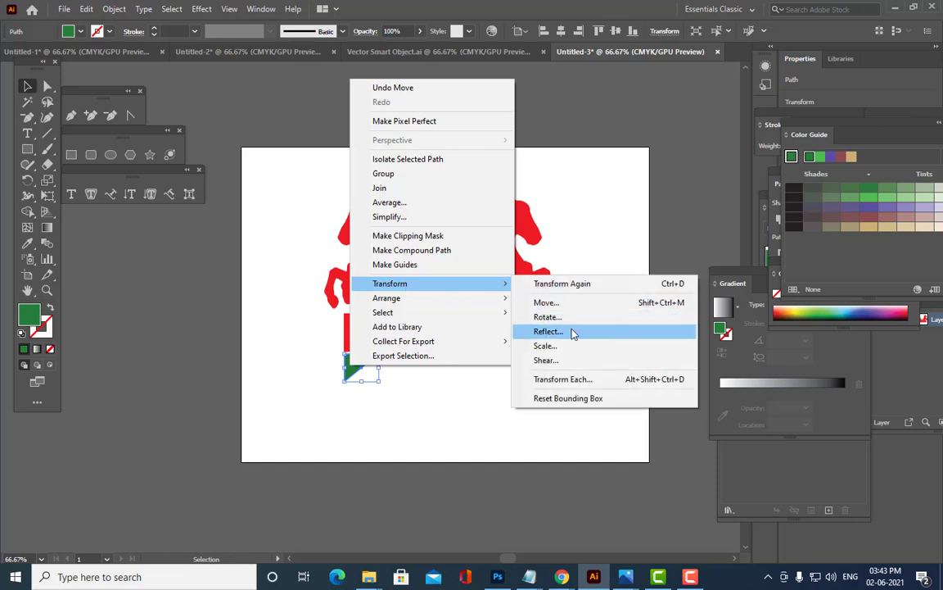
click(573, 332)
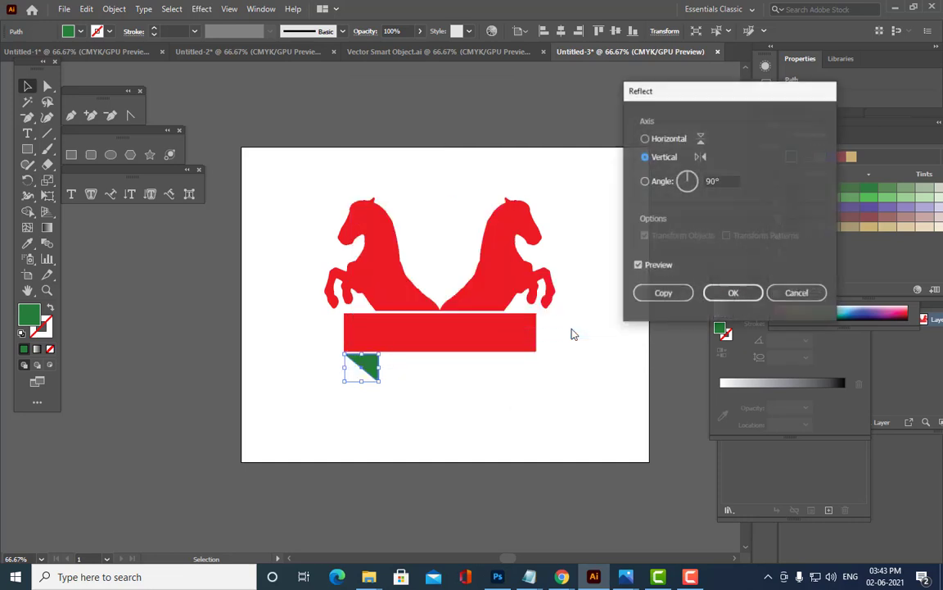
click(735, 292)
click(535, 387)
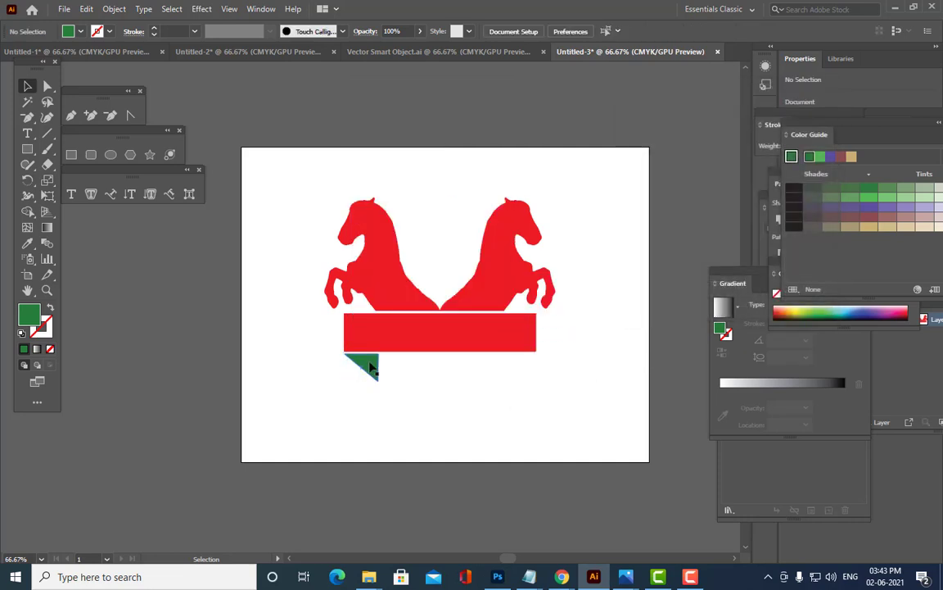
- Duplicate the green triangle horizontally so the copy sits flush under the bar's right end
click(362, 364)
click(516, 399)
click(370, 368)
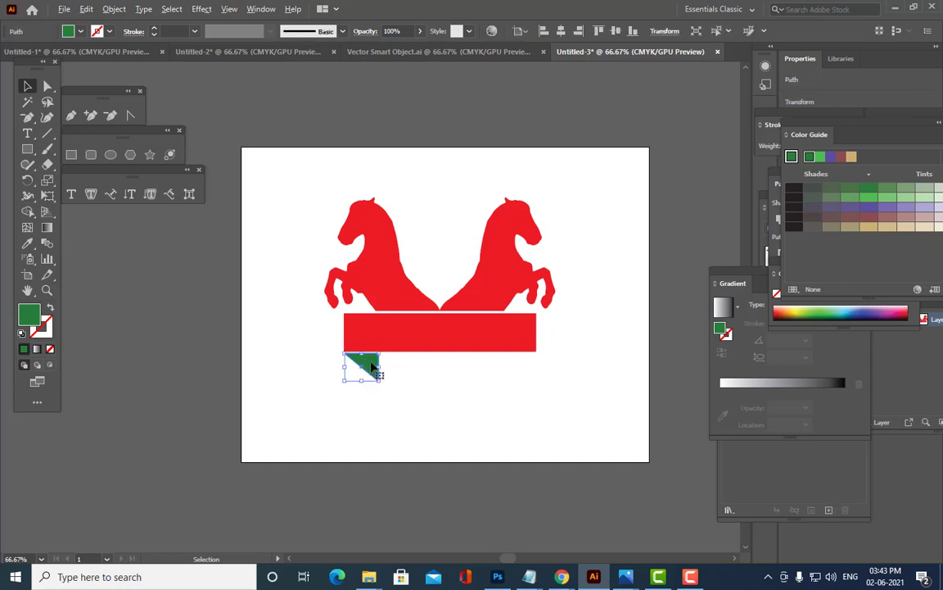
drag(370, 368, 531, 367)
- Reflect the right-hand green triangle across the vertical axis to mirror the left one
right_click(536, 371)
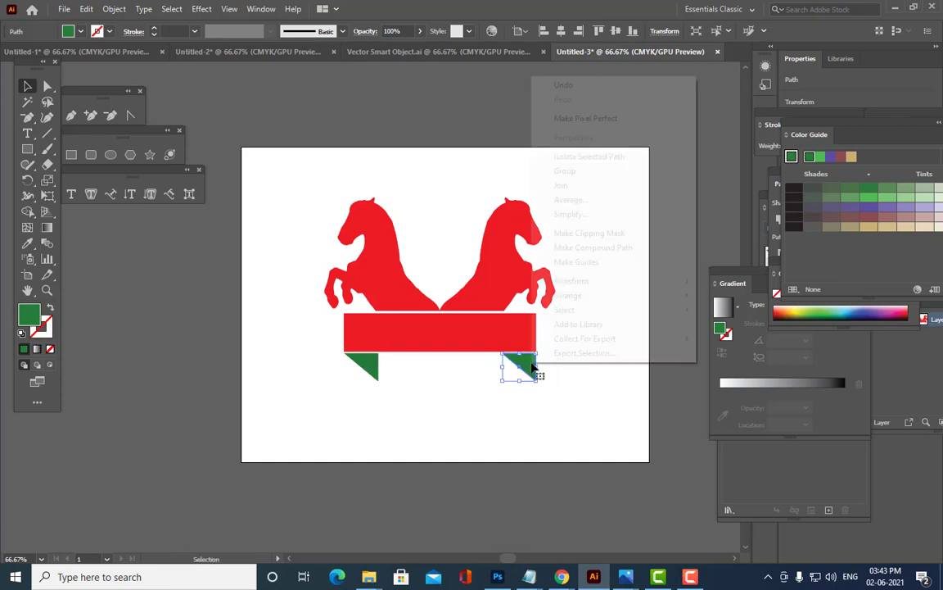
mouse_move(655, 281)
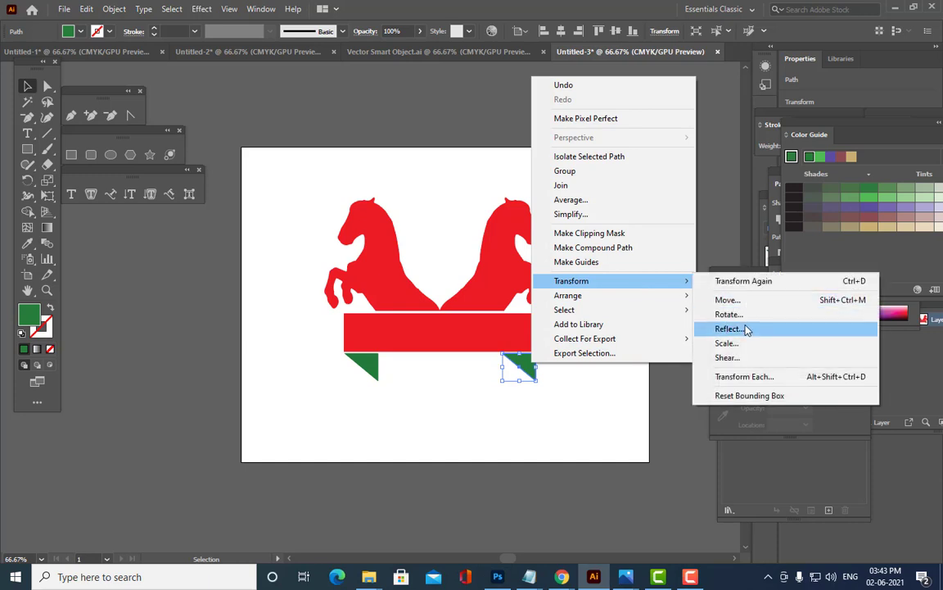
click(743, 328)
click(722, 300)
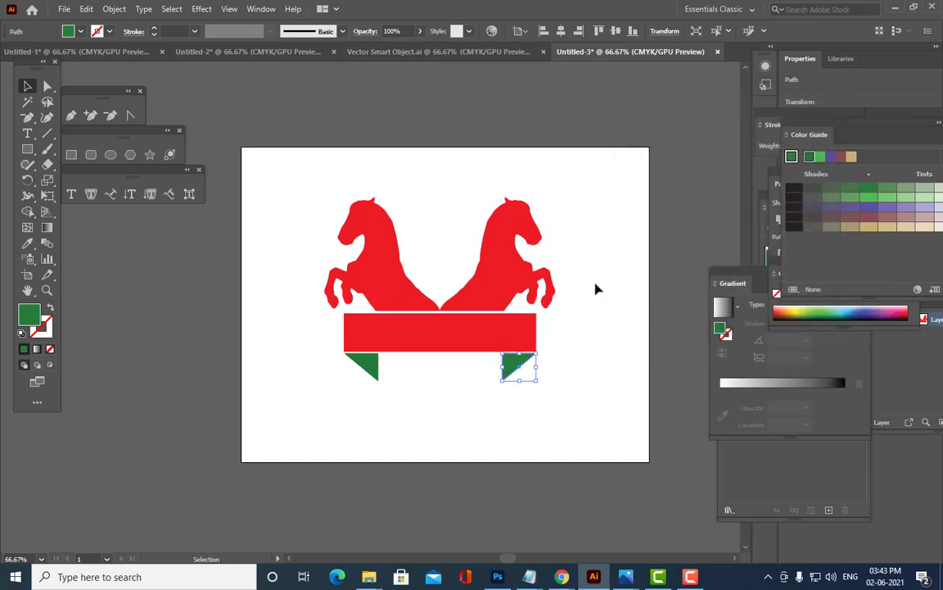
click(660, 287)
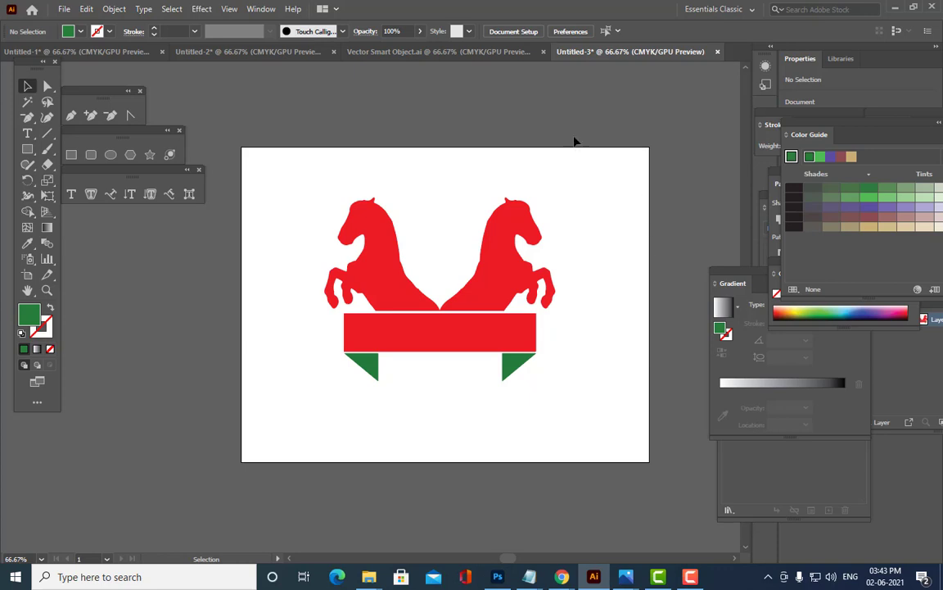
- Draw a small green rectangle beside the bar's right end and pull a new mid-point on its right edge inward as a ribbon notch
click(75, 155)
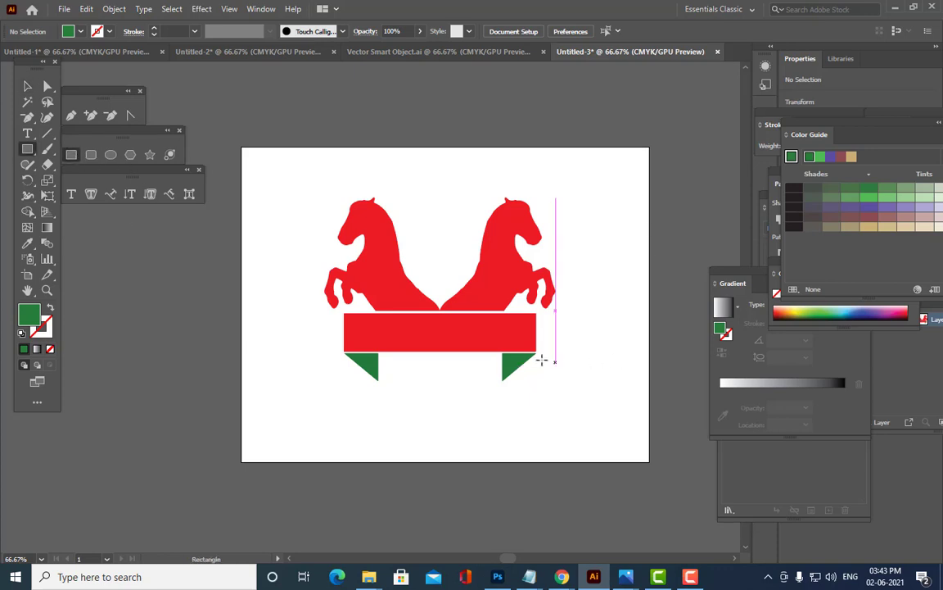
drag(550, 338, 615, 371)
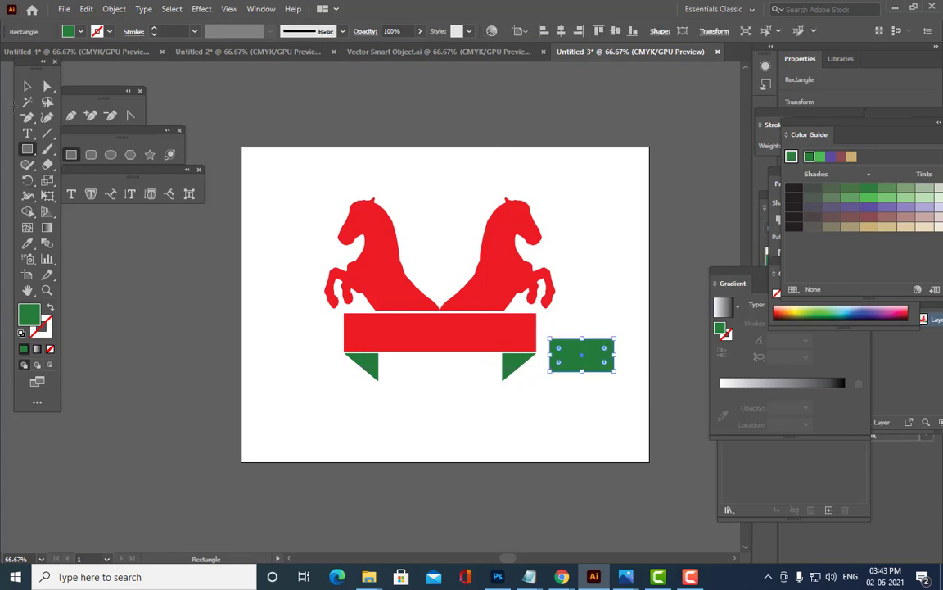
click(90, 115)
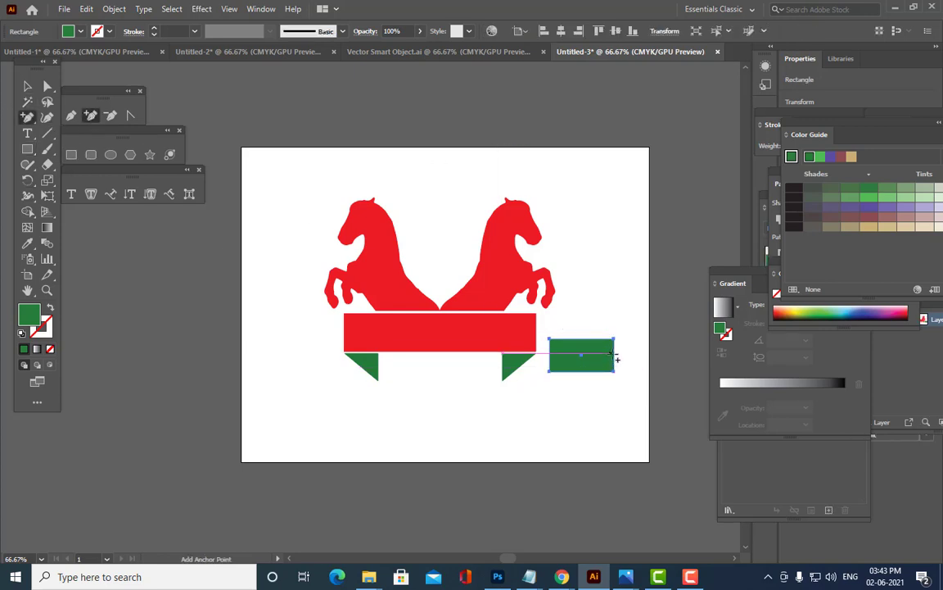
click(615, 355)
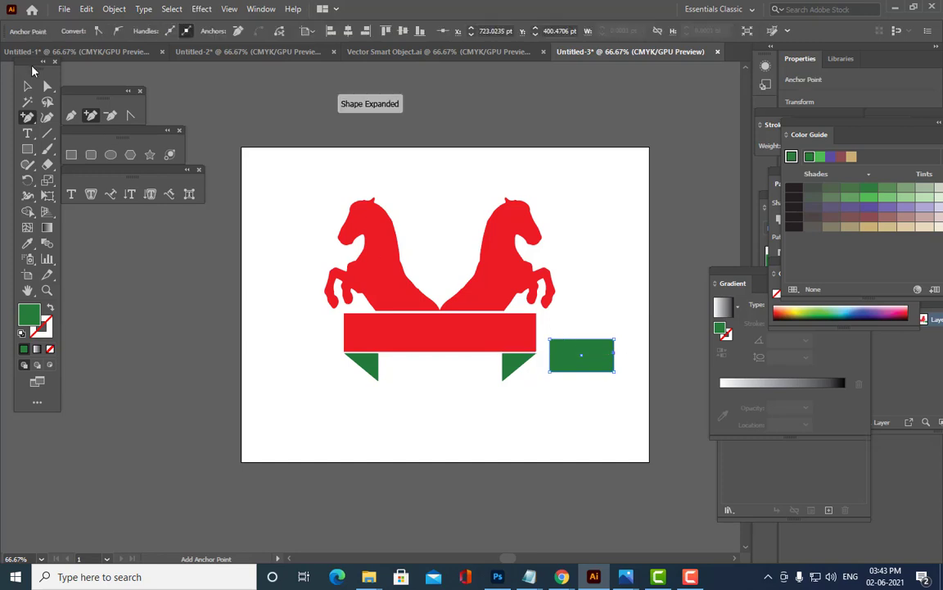
click(47, 86)
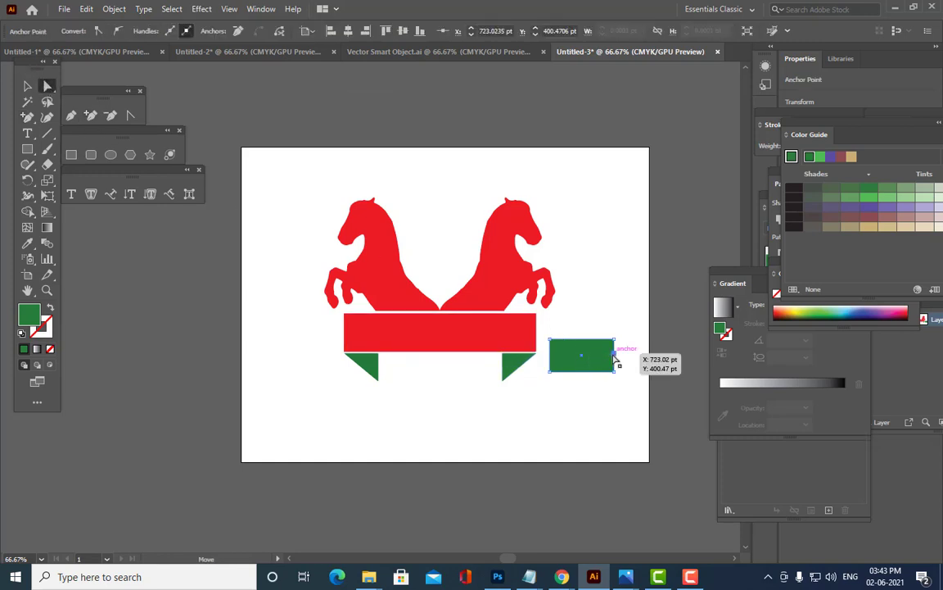
drag(615, 354, 596, 358)
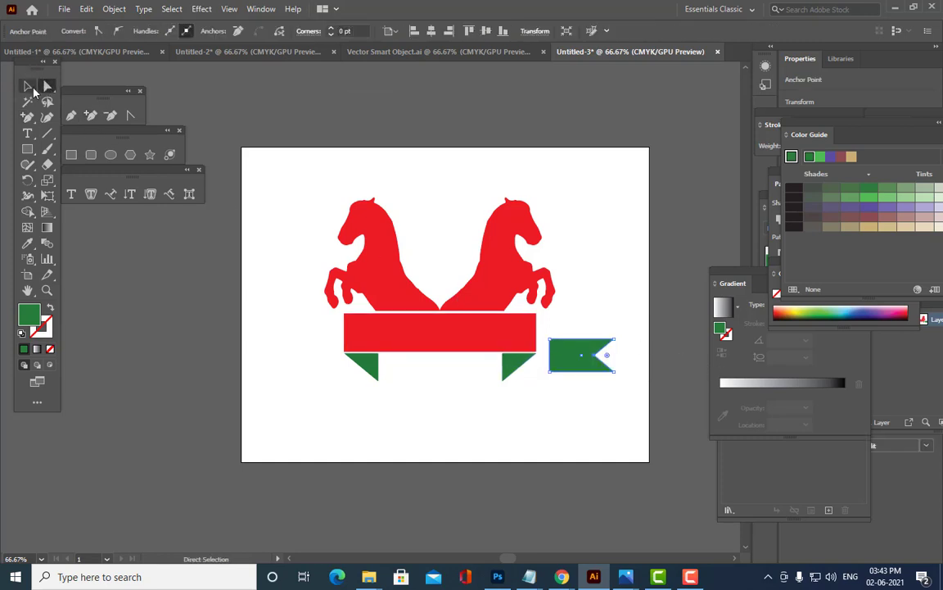
- Recolour the notched ribbon tail with the red sampled from the bar using the Eyedropper
click(27, 86)
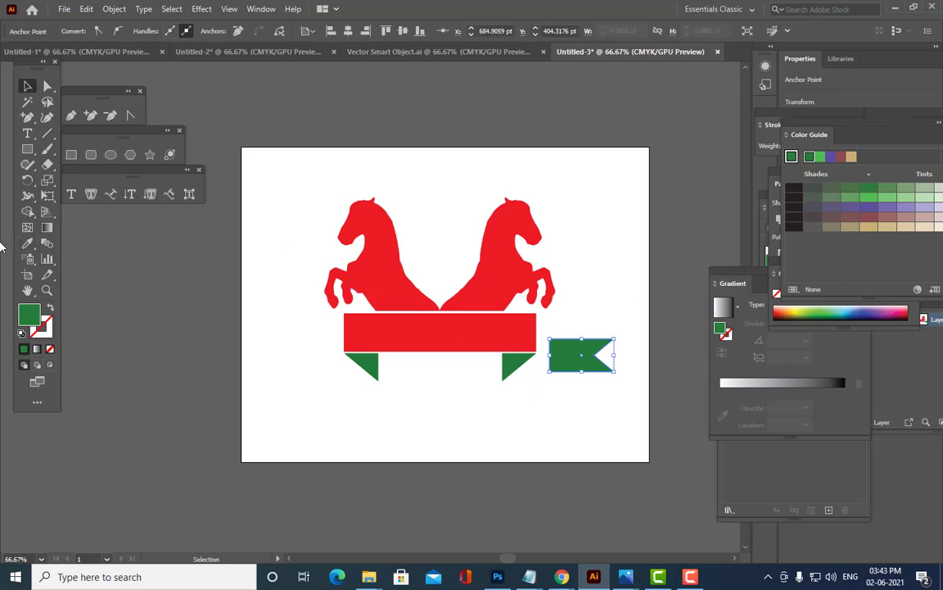
click(27, 244)
click(418, 329)
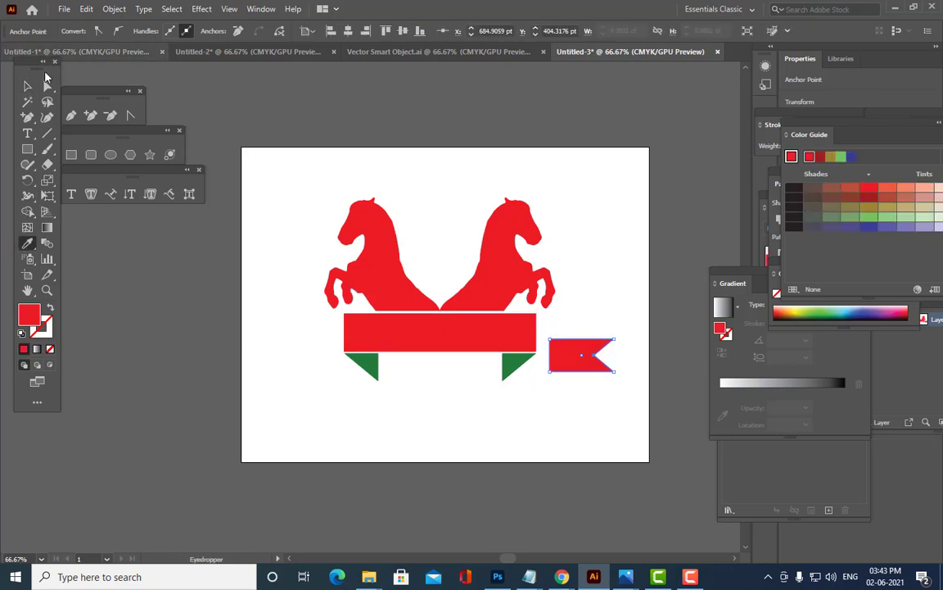
- Move the red ribbon tail over the right green triangle and send it to the back
click(31, 86)
drag(592, 358, 547, 366)
right_click(547, 367)
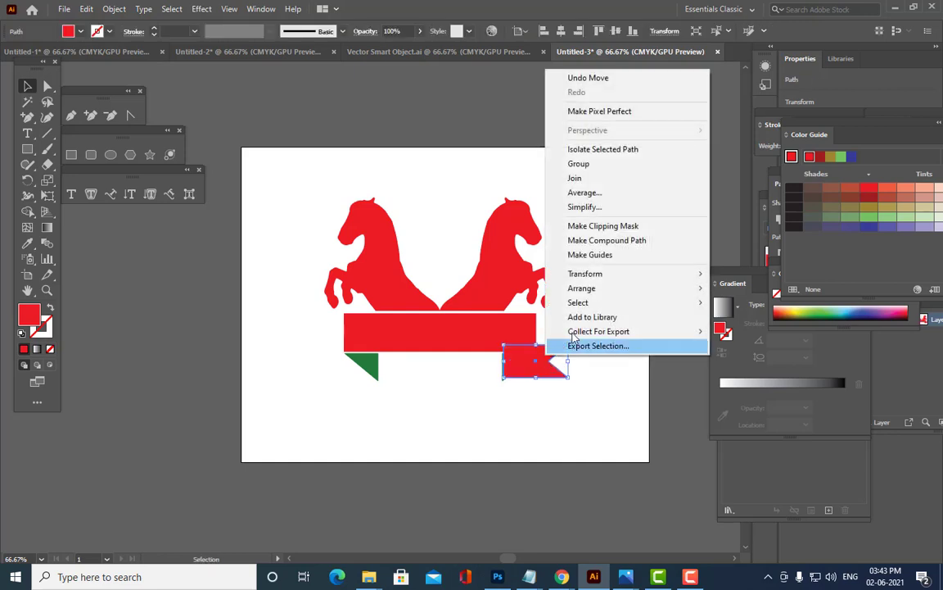
mouse_move(600, 291)
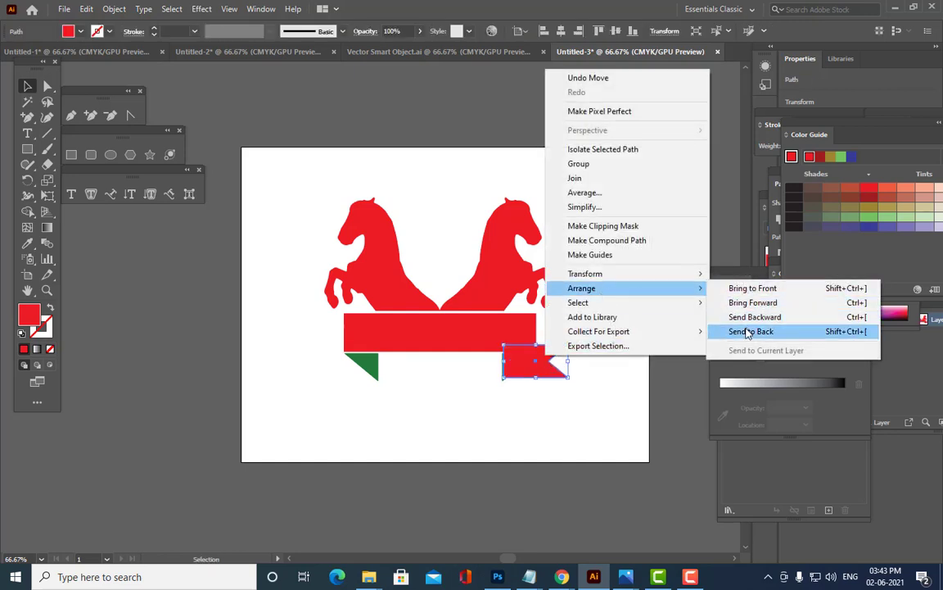
click(749, 331)
click(597, 349)
- Nudge the ribbon tail down until its lower edge lines up with the green triangle's lower tip
click(546, 371)
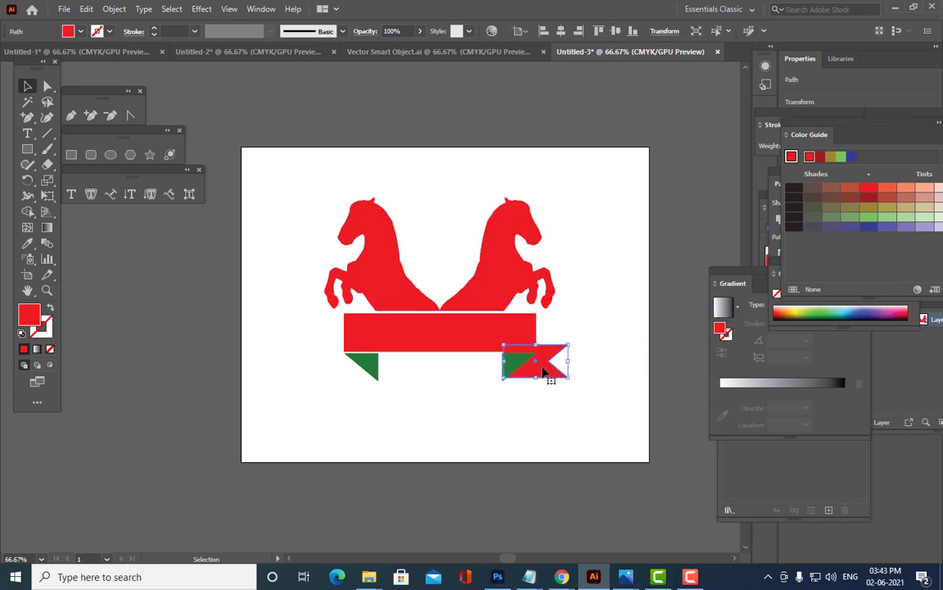
key(Down)
key(Down)
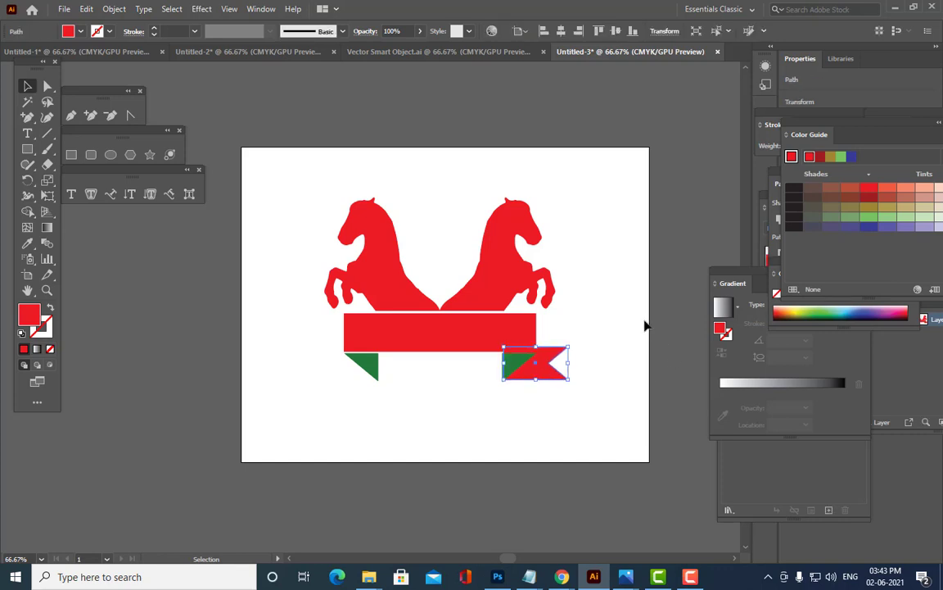
click(607, 321)
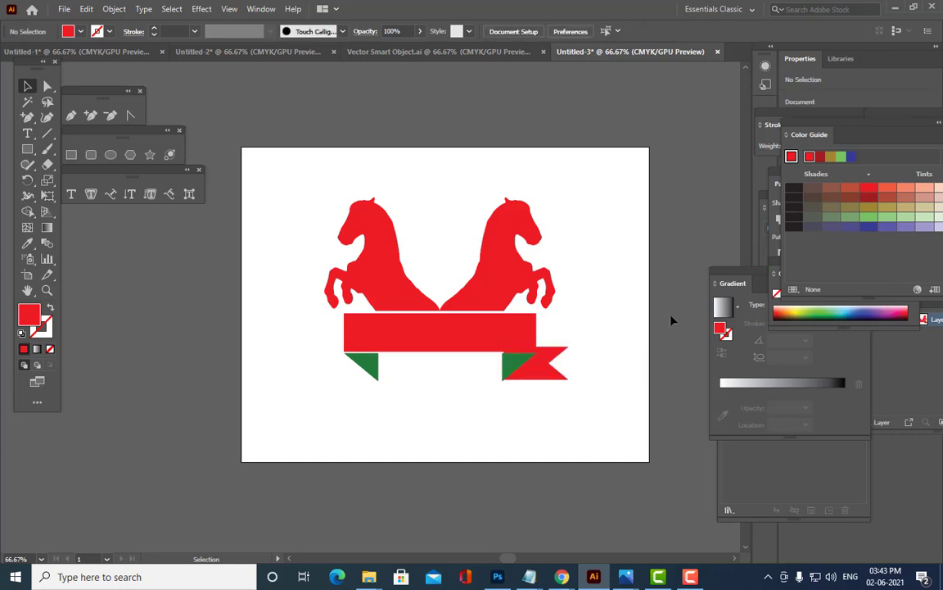
click(551, 373)
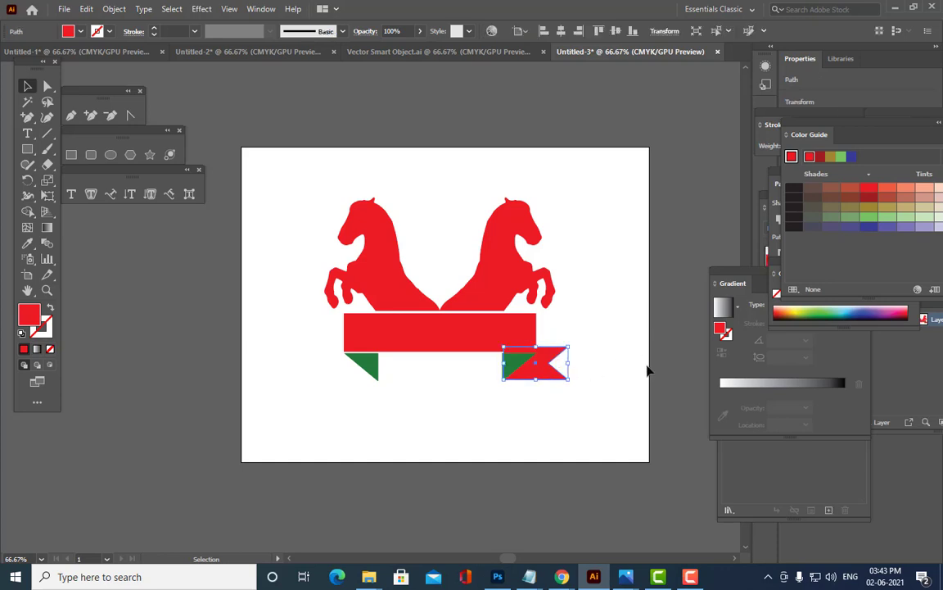
key(Down)
key(Down)
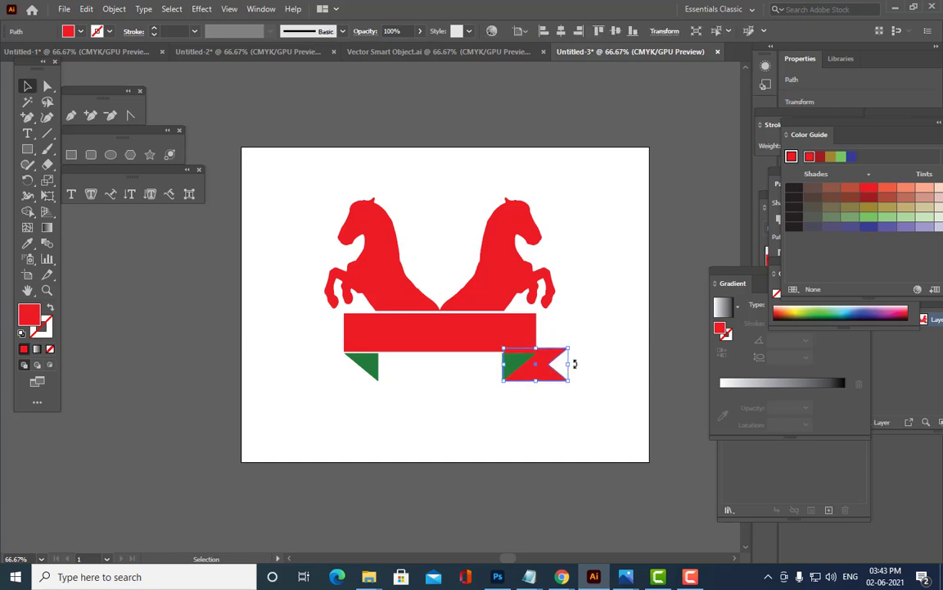
- Place a copy of the notched red ribbon tail behind the left green triangle and mirror it with Reflect so the notch faces outward
drag(572, 364, 376, 376)
click(610, 344)
right_click(335, 373)
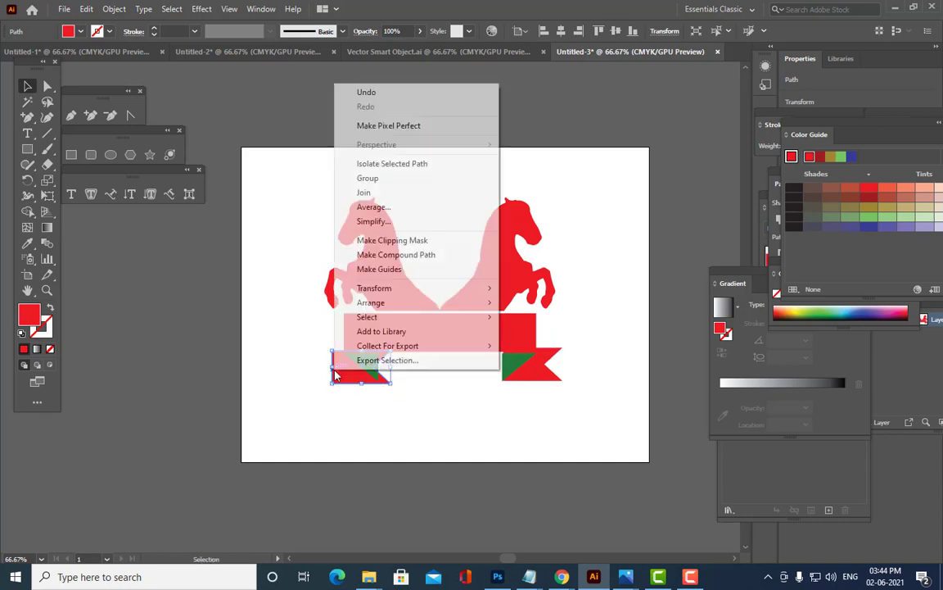
mouse_move(459, 289)
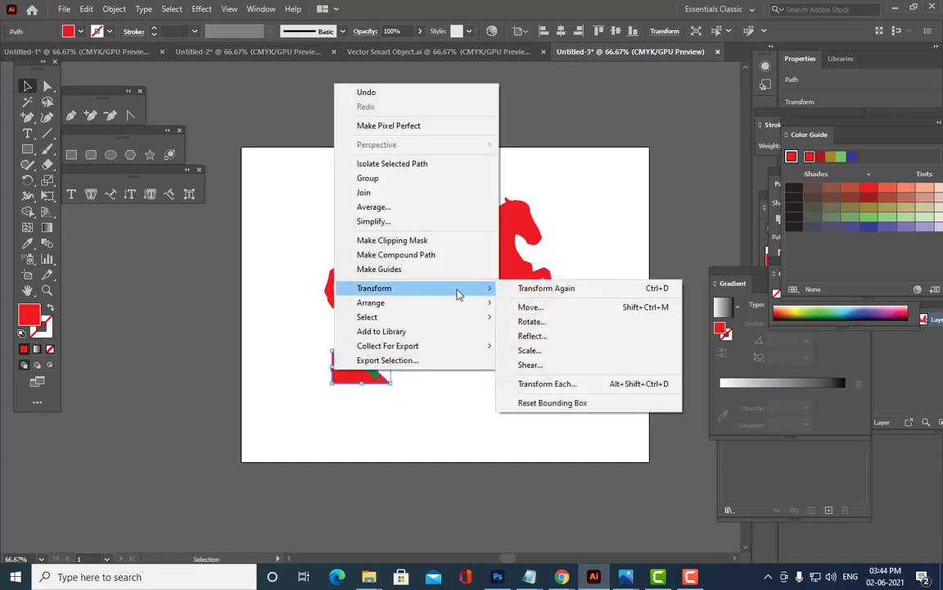
click(564, 335)
click(733, 292)
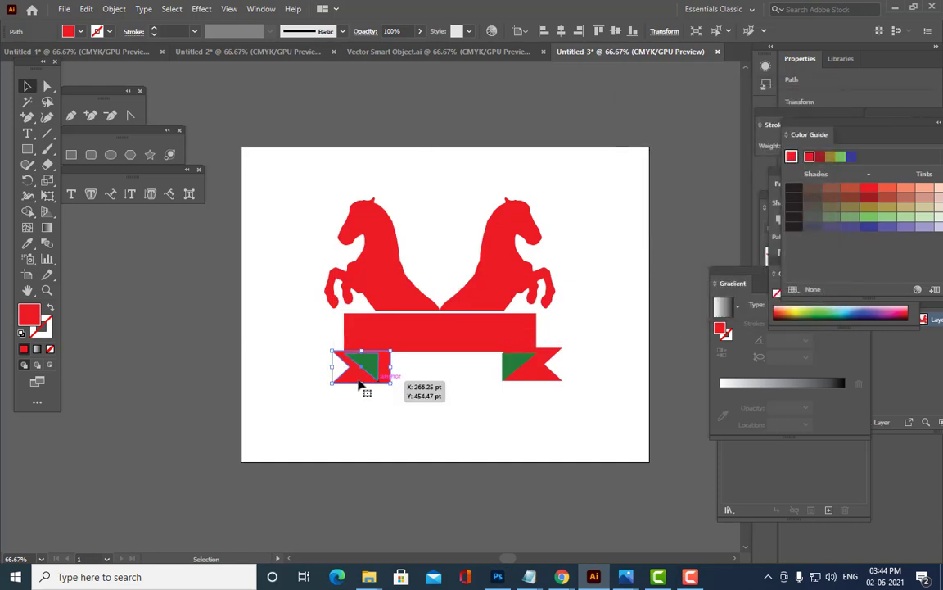
mouse_move(359, 385)
mouse_down()
mouse_move(323, 383)
mouse_move(347, 384)
mouse_up()
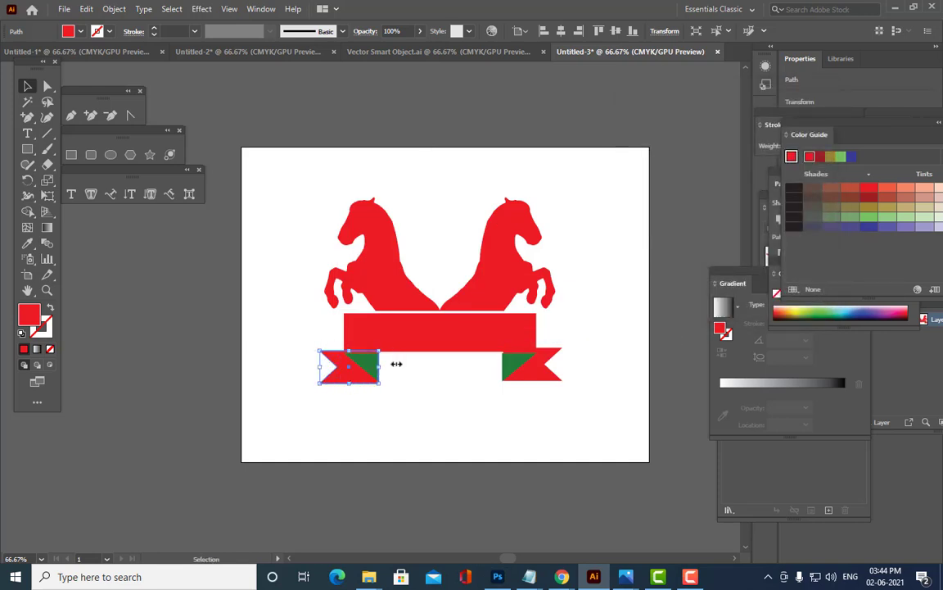
click(441, 385)
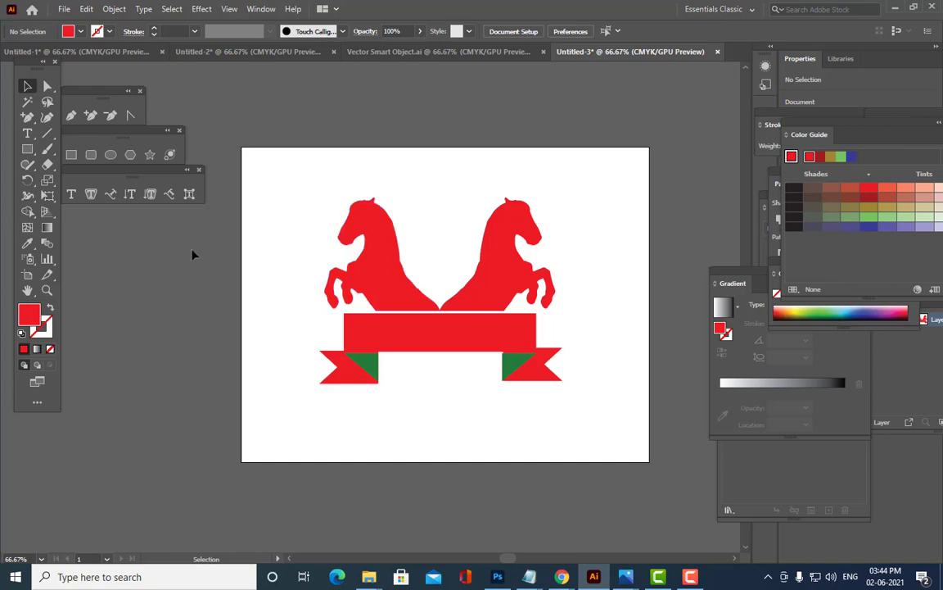
click(466, 339)
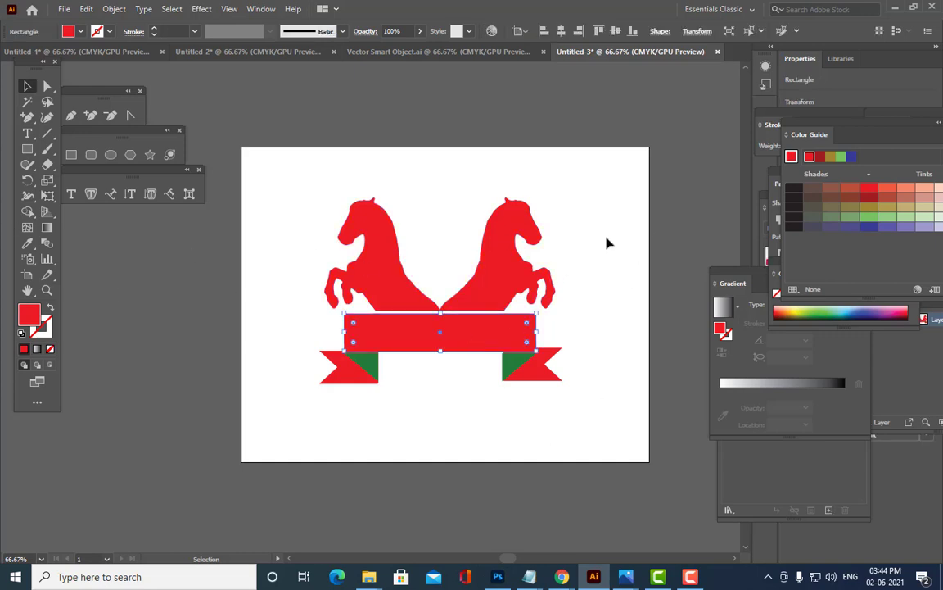
click(607, 242)
click(398, 329)
click(607, 204)
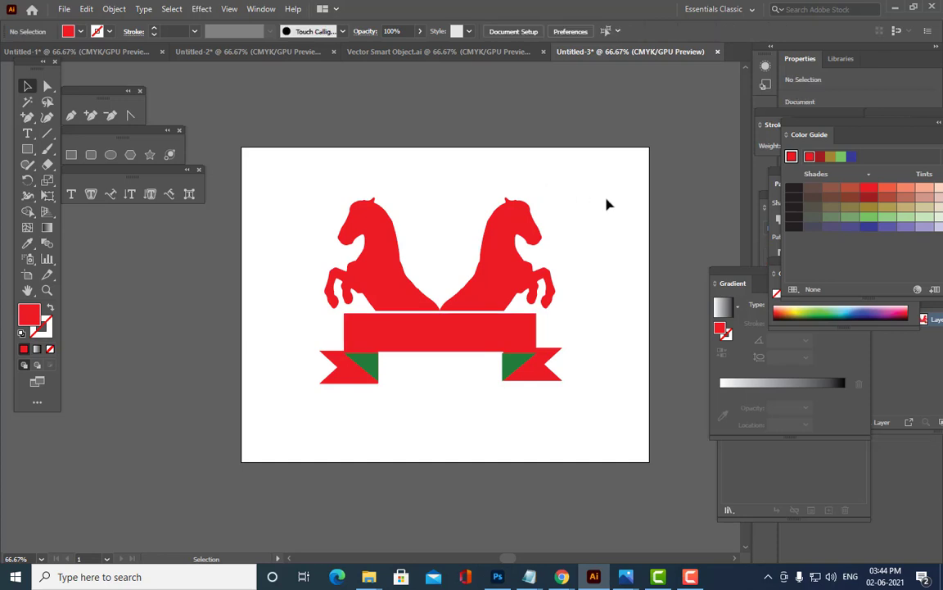
click(390, 280)
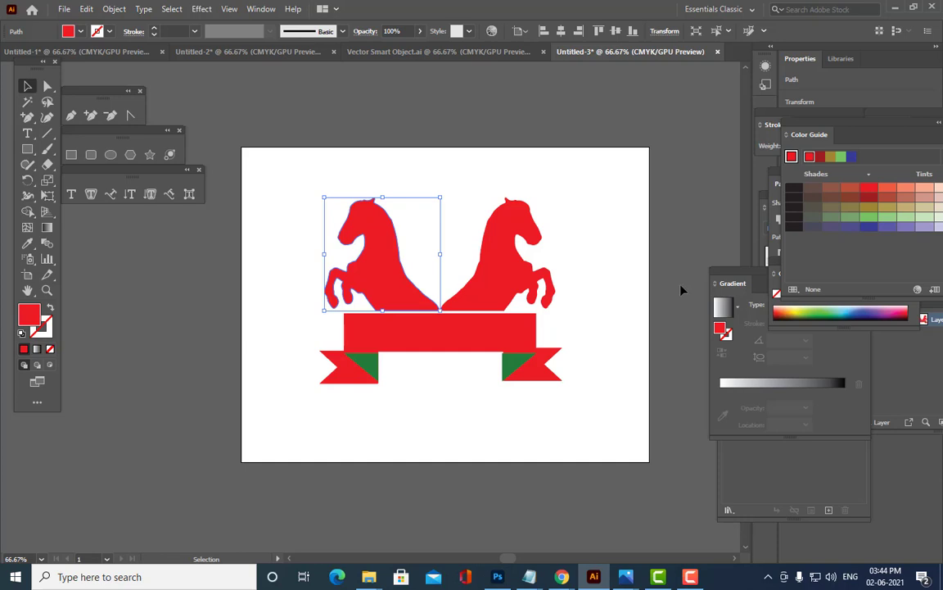
key(a)
key(v)
click(730, 268)
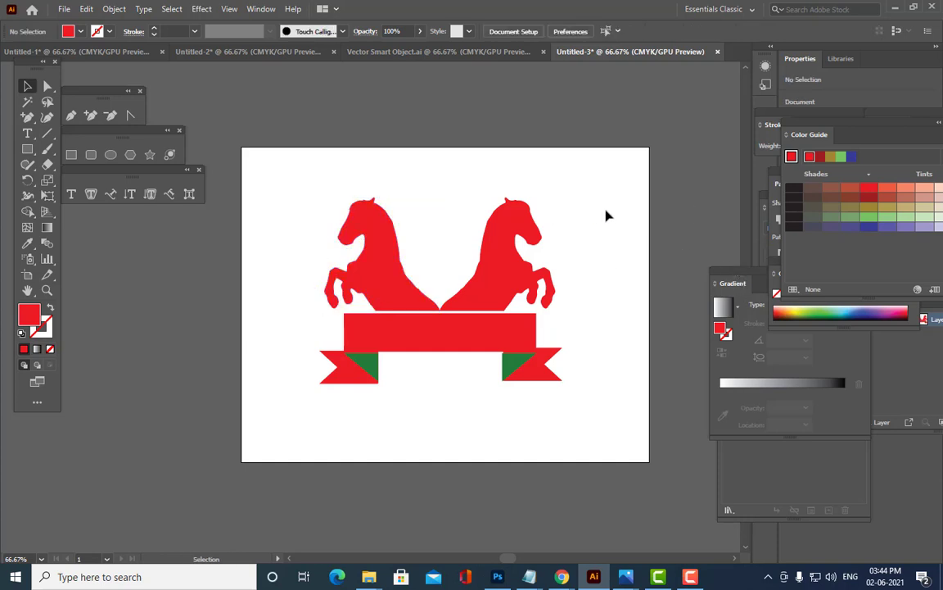
click(399, 271)
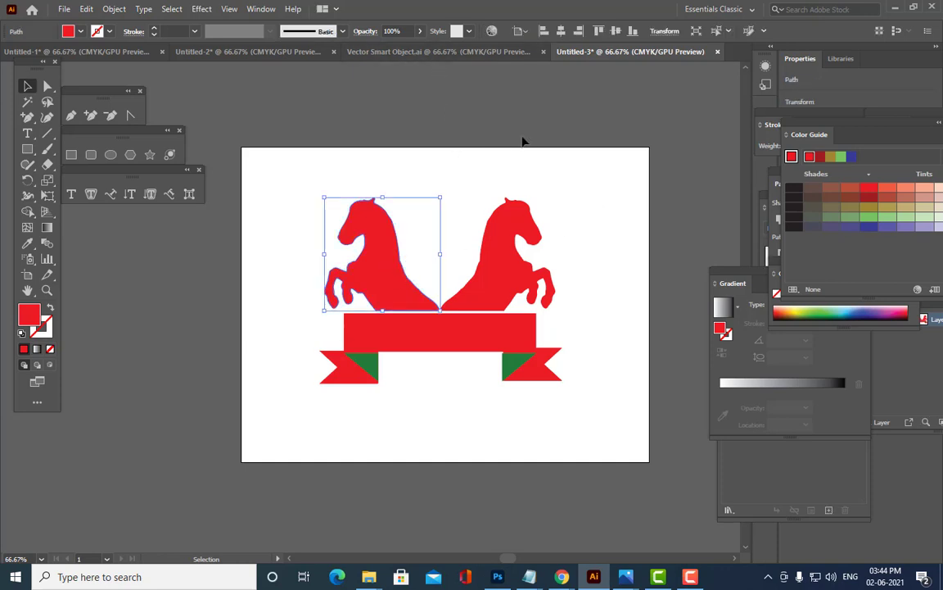
key(ctrl+z)
click(411, 450)
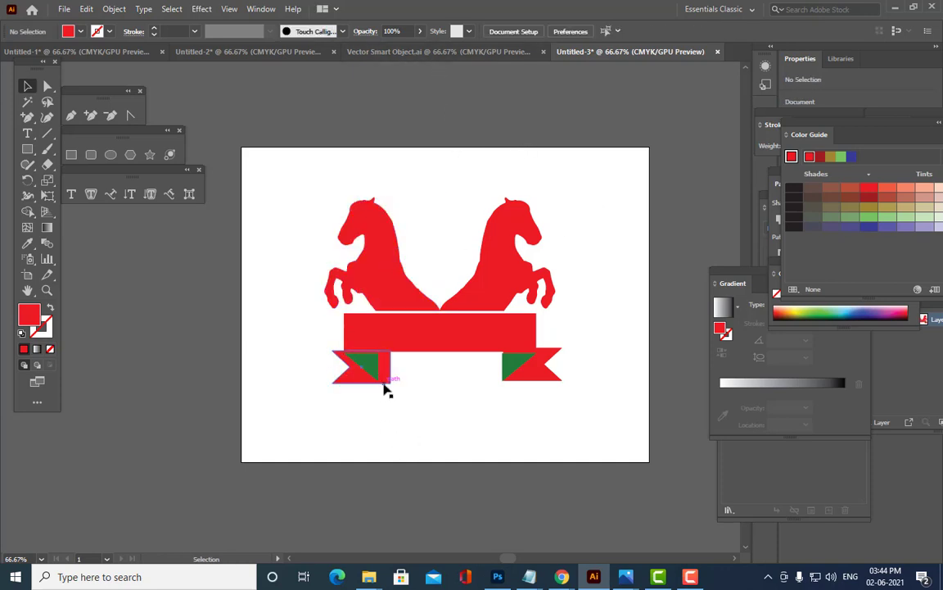
- Move the left ribbon tail outward until its inner edge lines up with the left green triangle's inner edge
drag(388, 382, 381, 379)
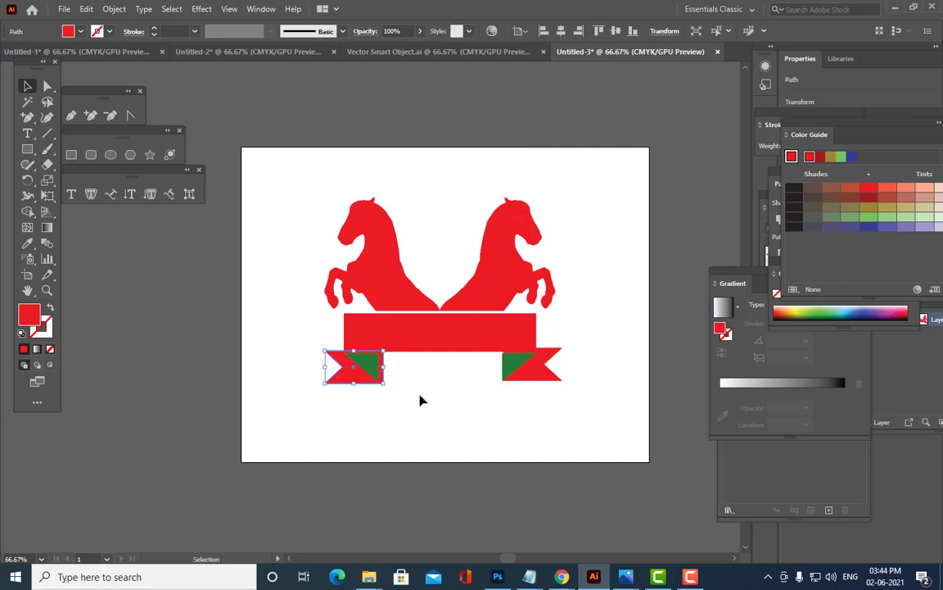
key(Left)
key(Left)
key(Left)
key(Left)
key(Left)
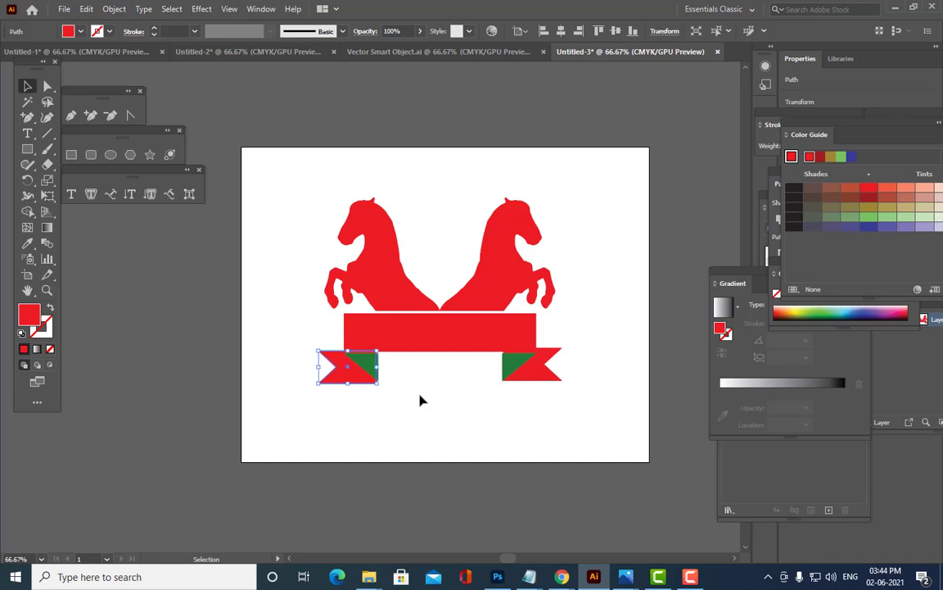
key(Right)
key(Right)
click(420, 398)
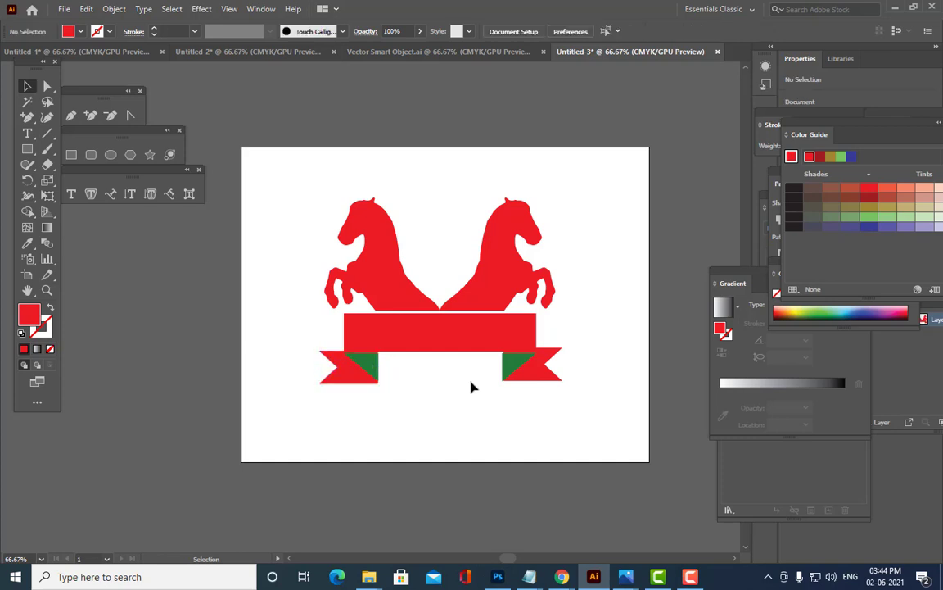
- Nudge the right ribbon tail slightly down and the left one slightly up to level them beneath the bar
click(543, 374)
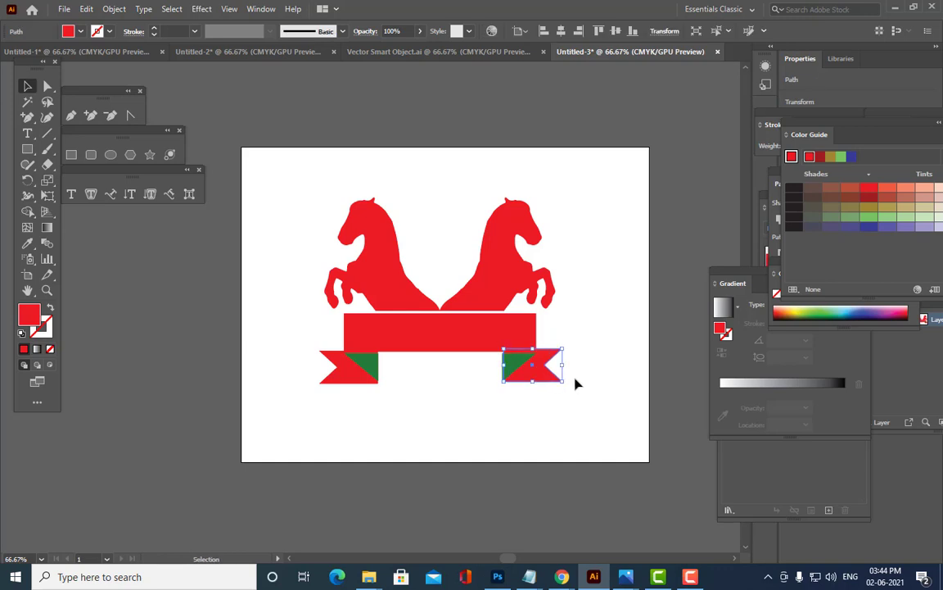
click(574, 352)
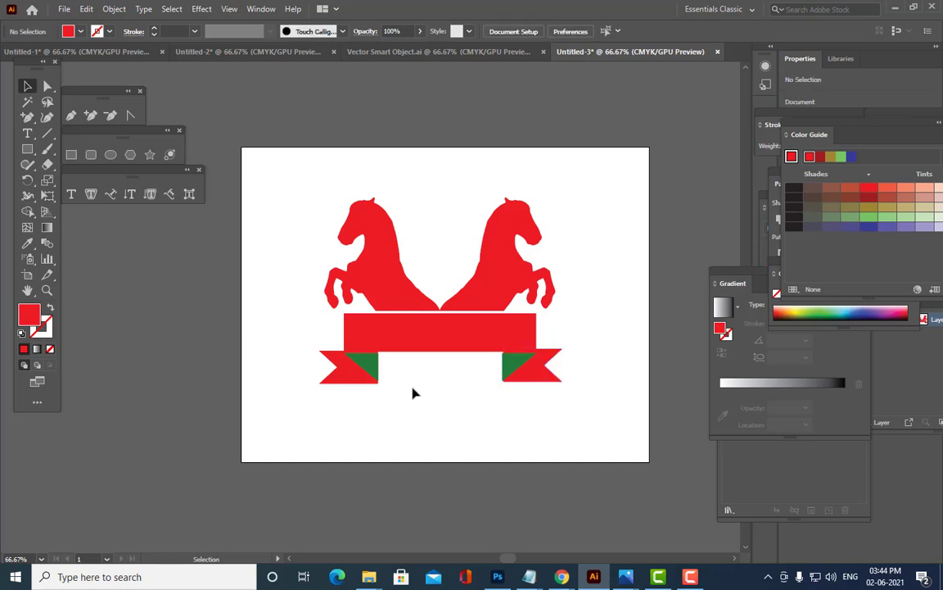
click(348, 375)
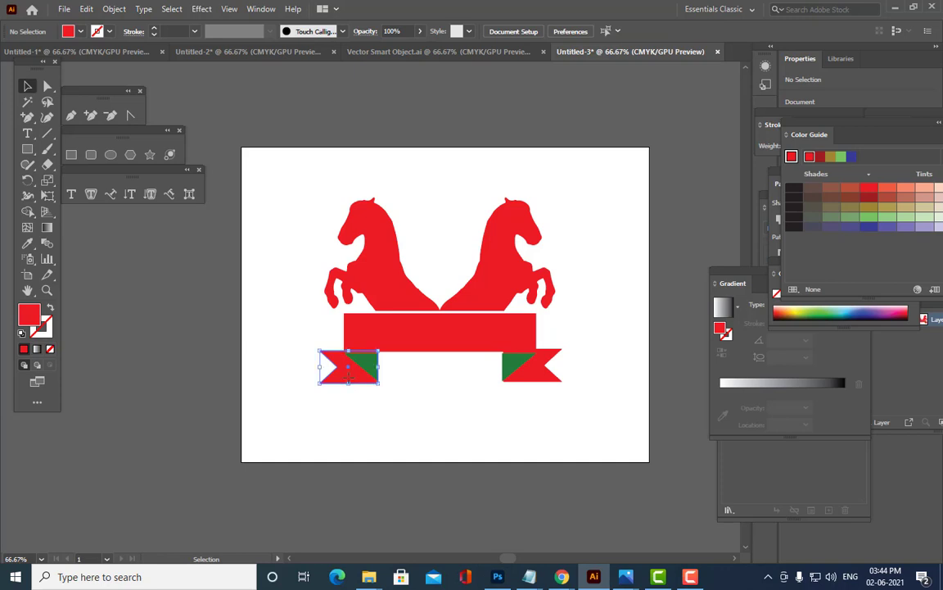
click(624, 386)
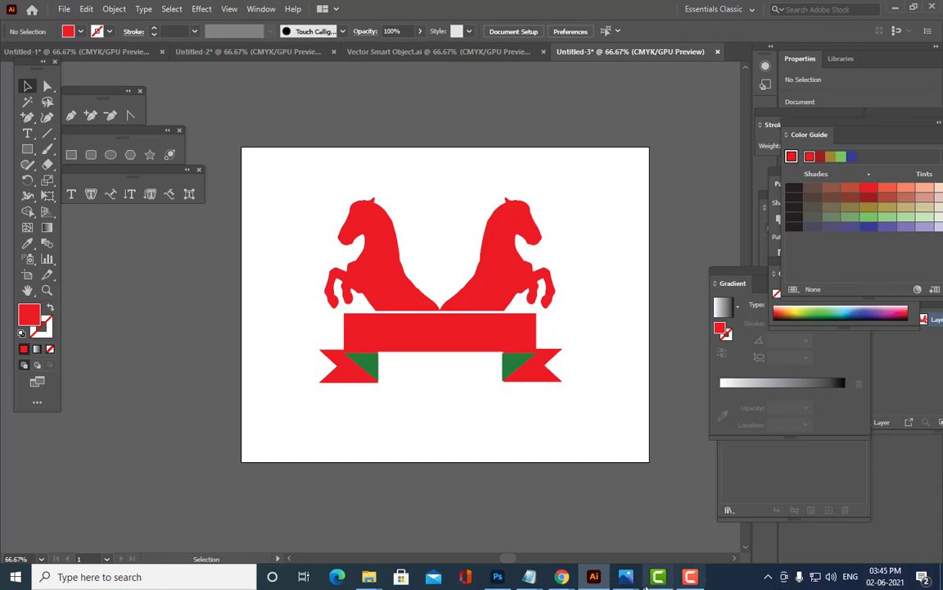
click(413, 354)
click(604, 305)
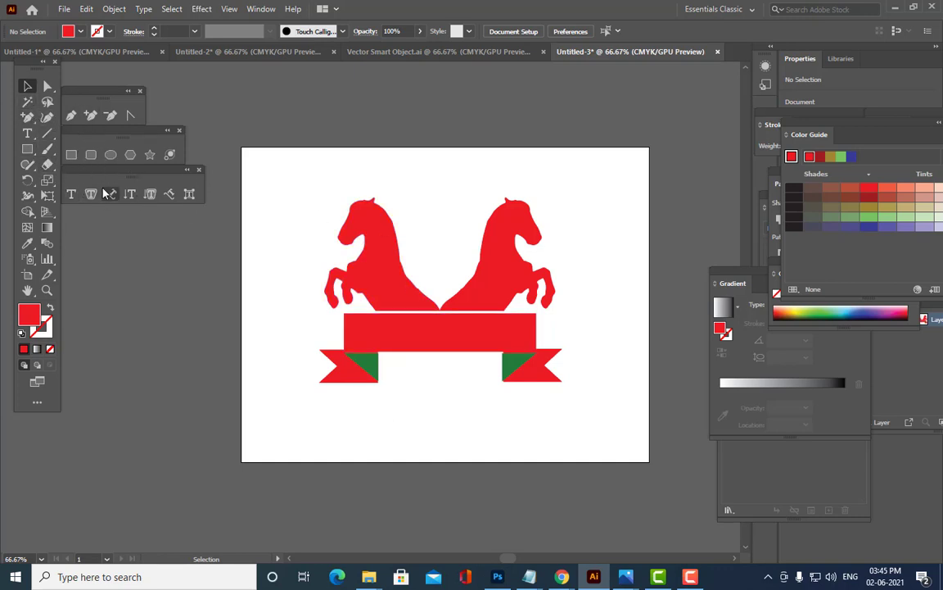
click(71, 115)
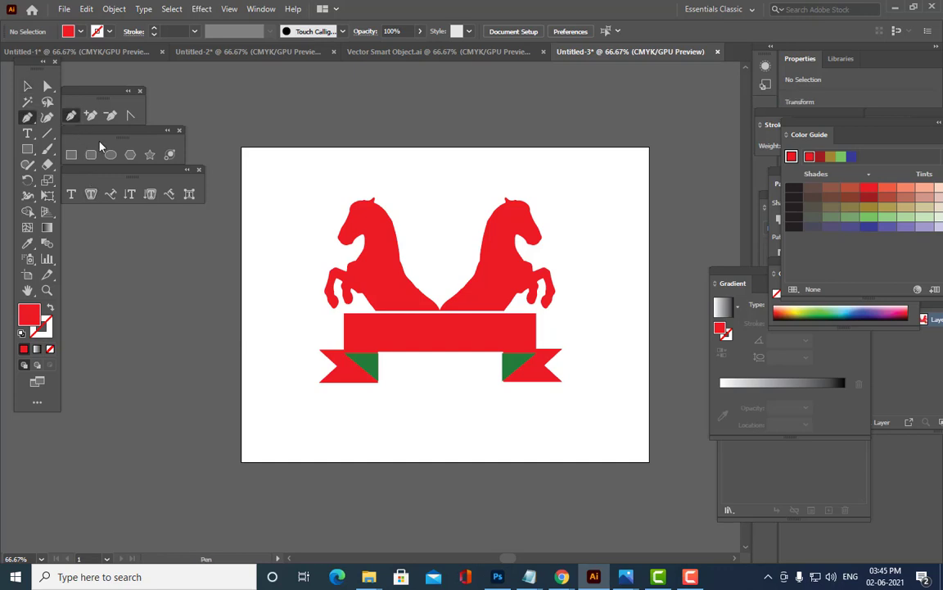
click(344, 319)
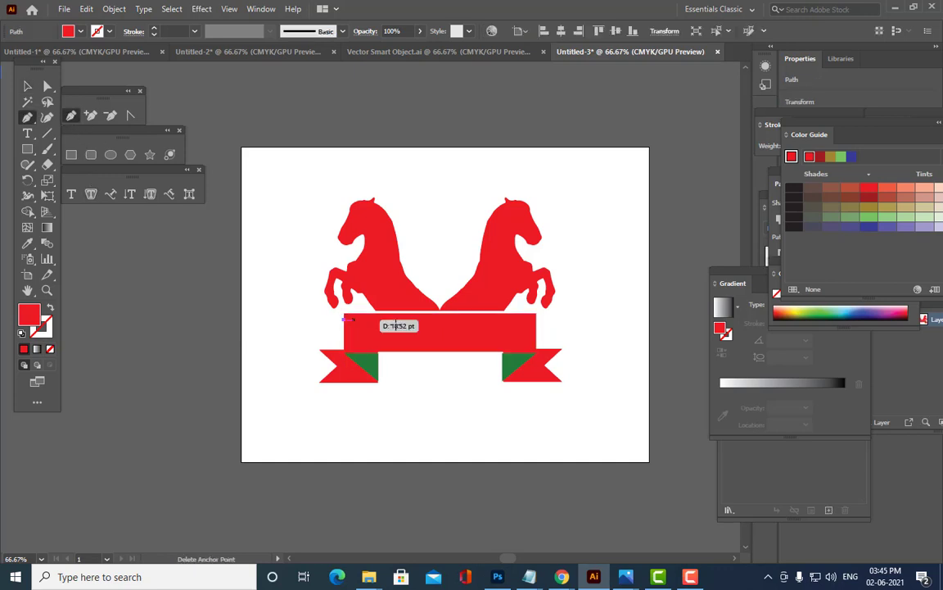
click(538, 318)
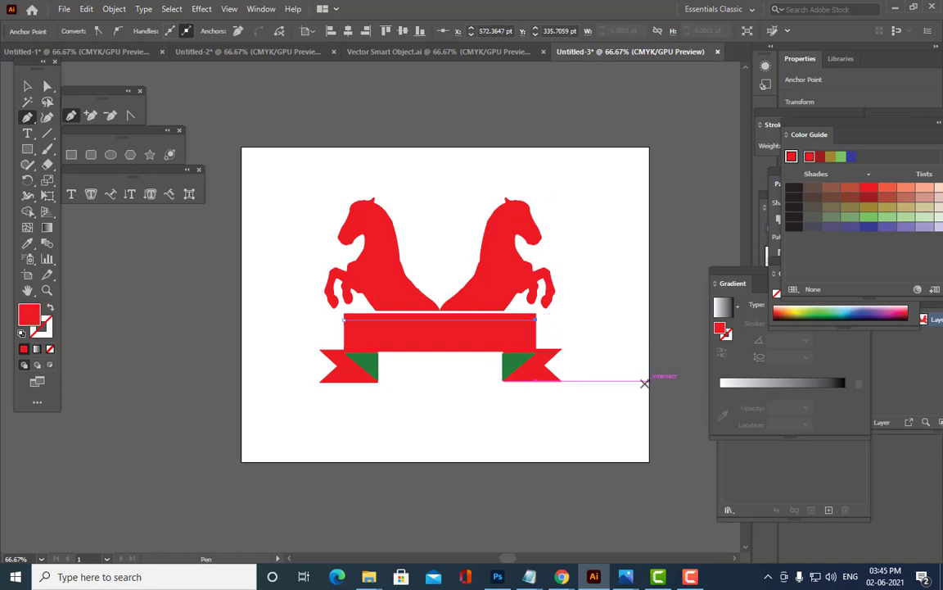
click(27, 85)
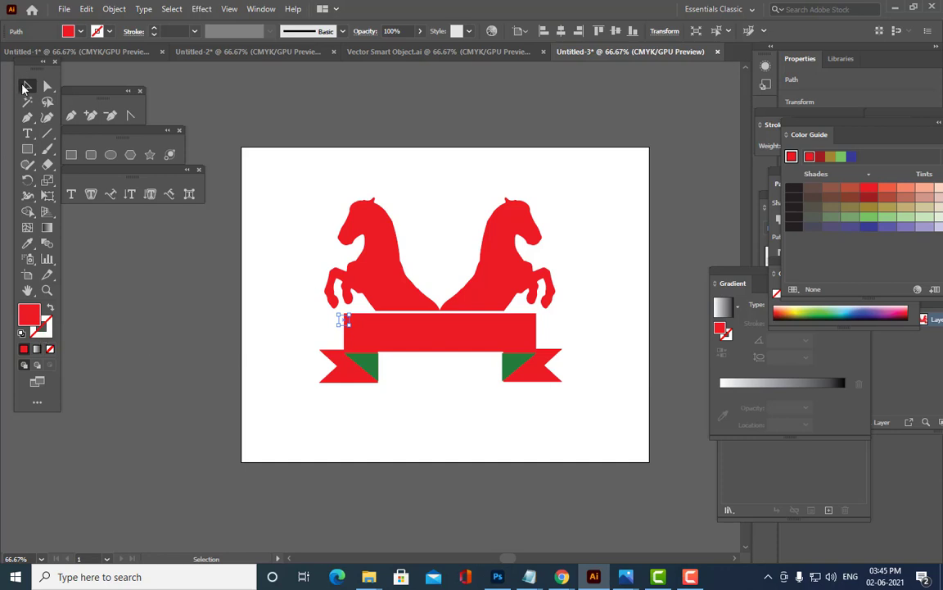
click(365, 167)
- Select the red ribbon bar, show the Swatches panel and place it clear of the other panels
click(457, 333)
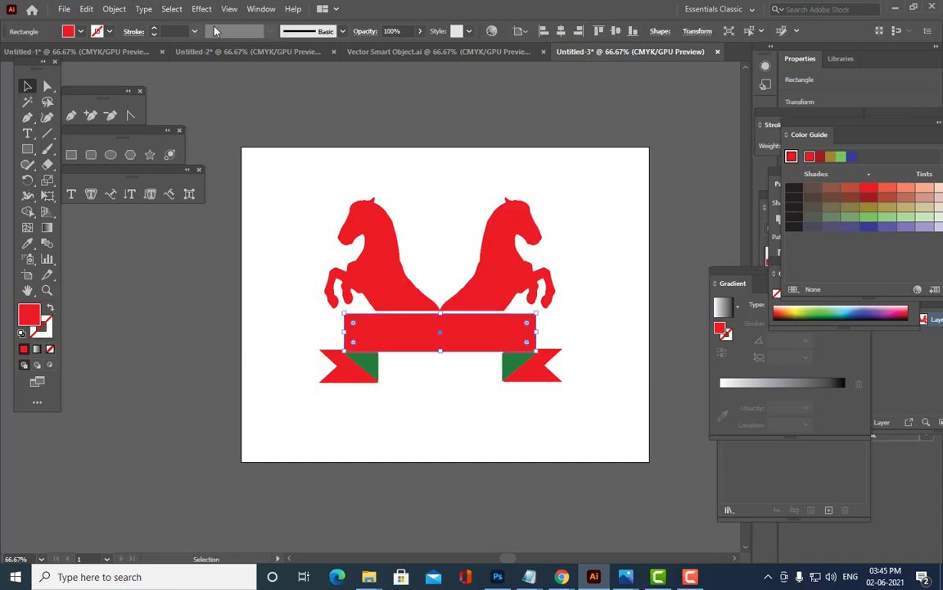
click(261, 9)
scroll(384, 550, down, 1)
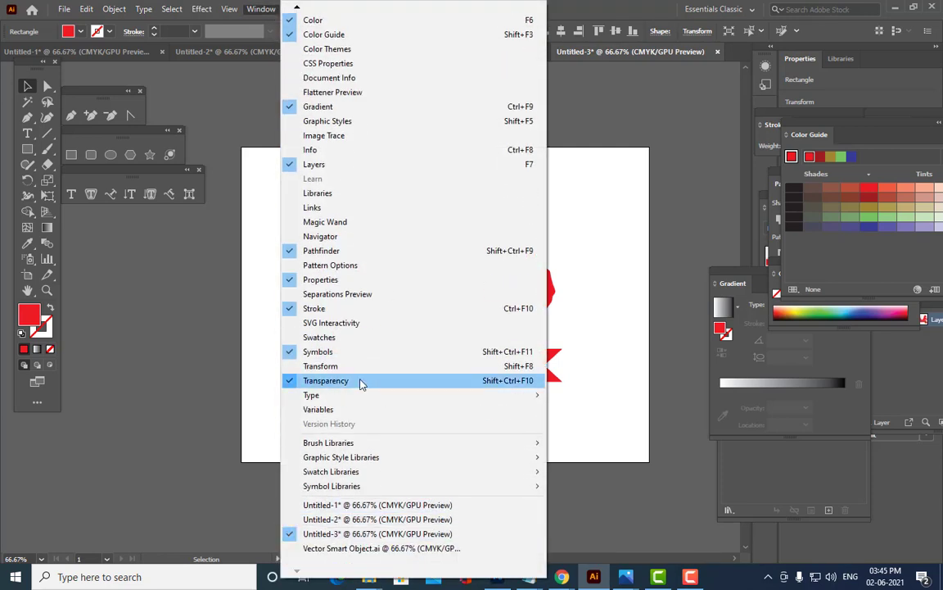
mouse_move(348, 403)
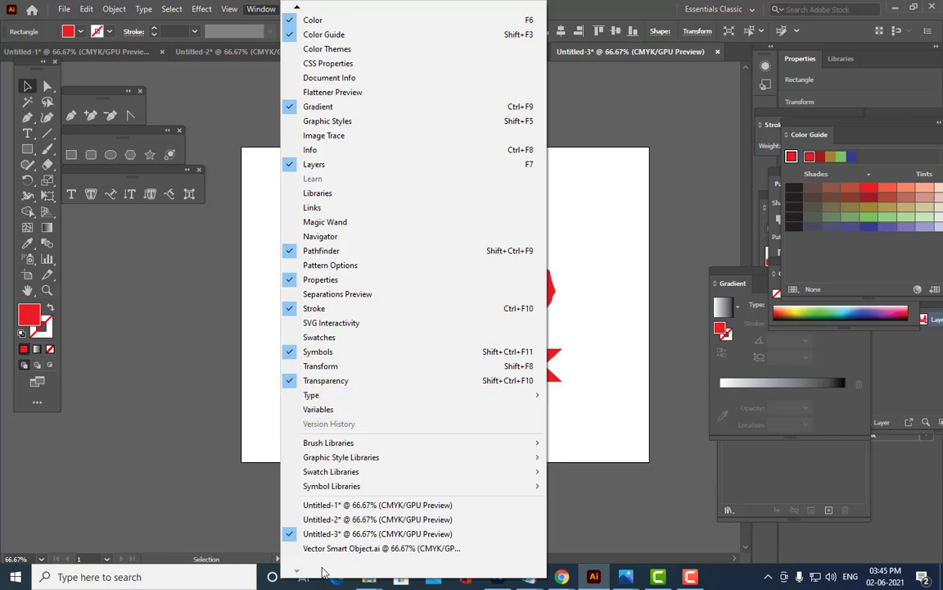
mouse_move(349, 473)
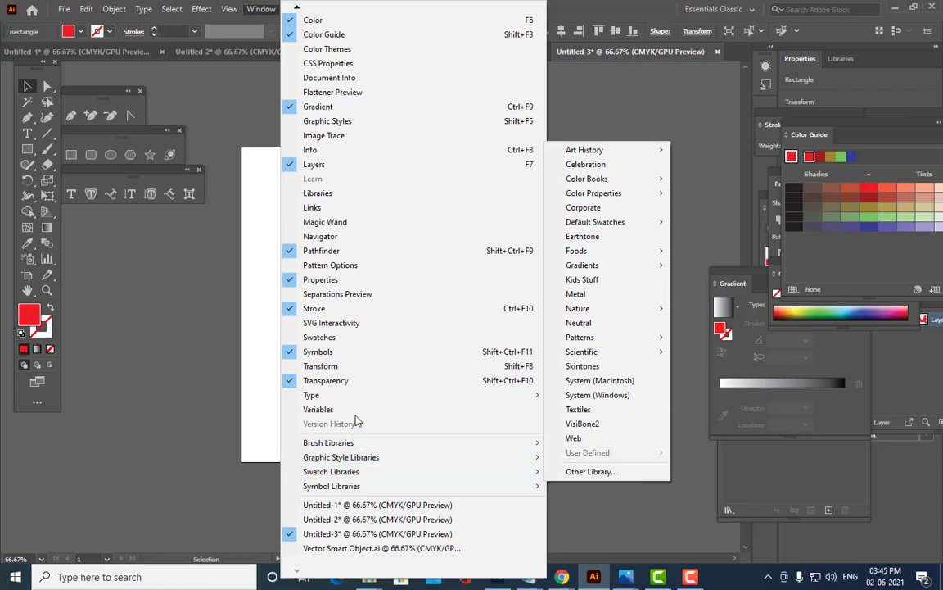
click(319, 337)
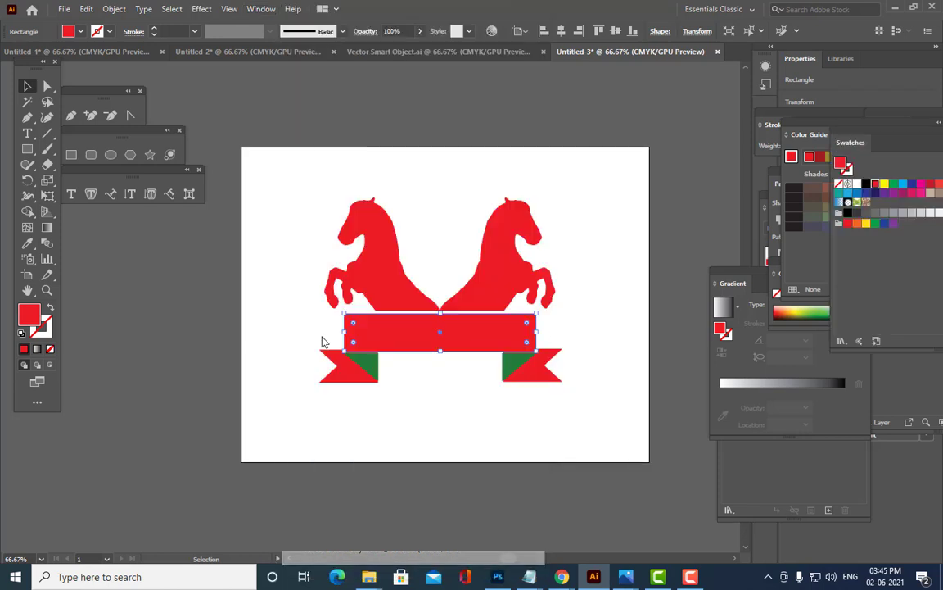
drag(845, 139, 639, 104)
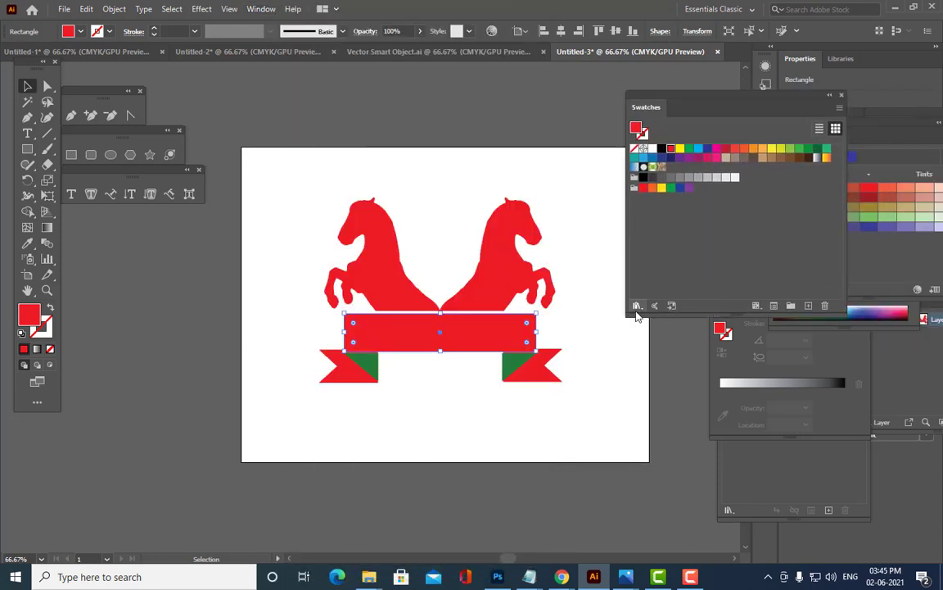
- Load the Gems and Jewels gradient swatch library and move its panel away from the artwork
click(636, 305)
mouse_move(705, 348)
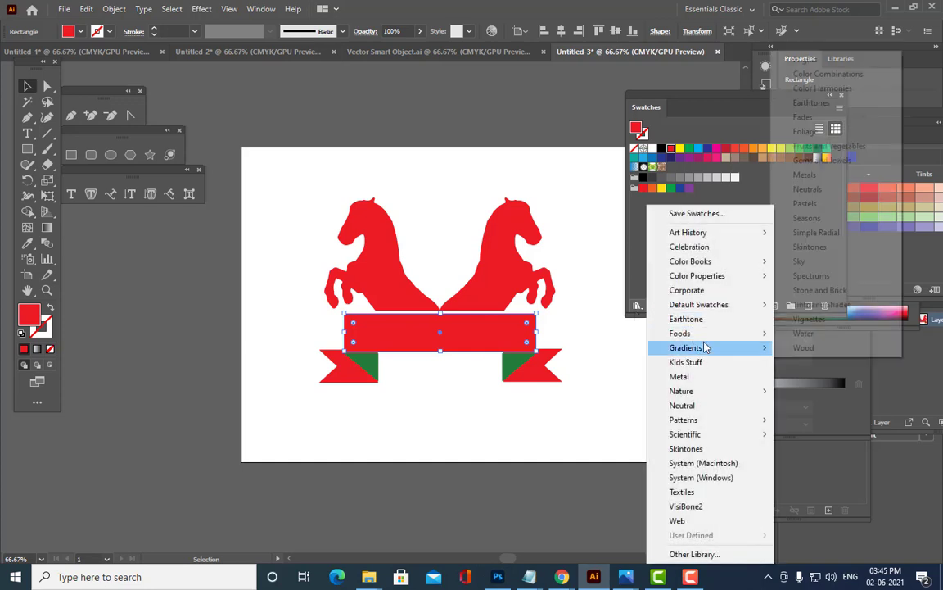
click(856, 162)
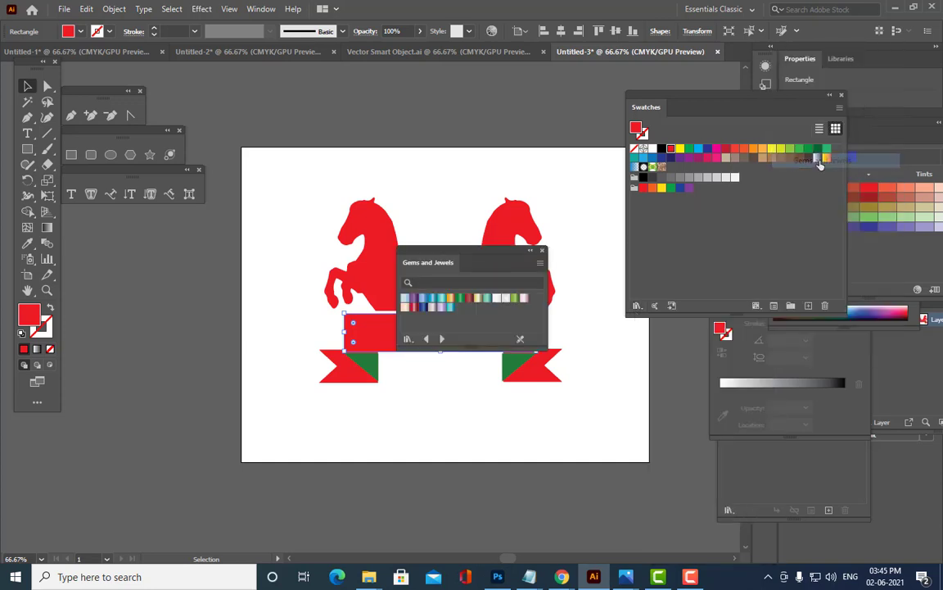
drag(451, 251, 608, 112)
- Fill both horse silhouettes with the dark red gradient swatch from the Gems and Jewels library
click(497, 238)
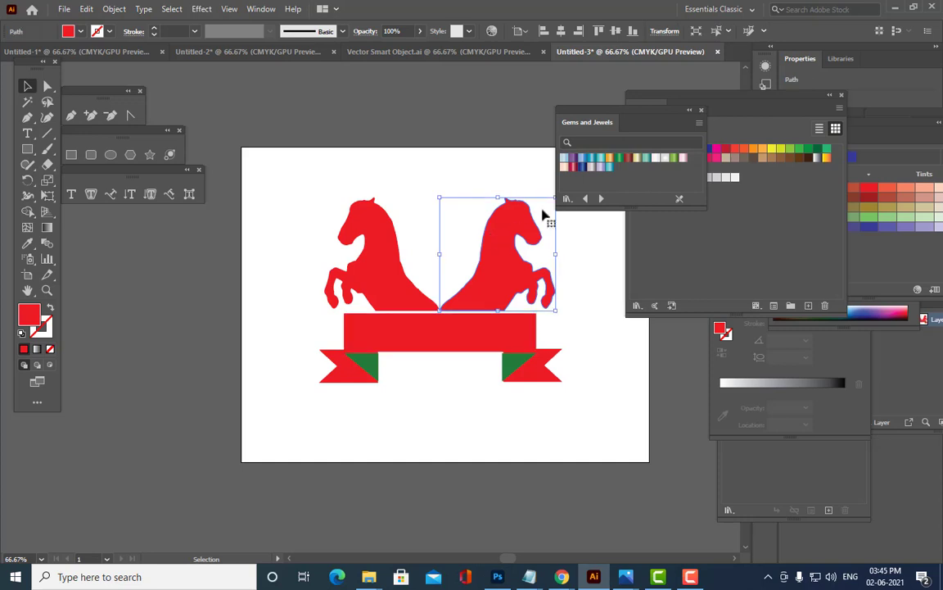
click(628, 158)
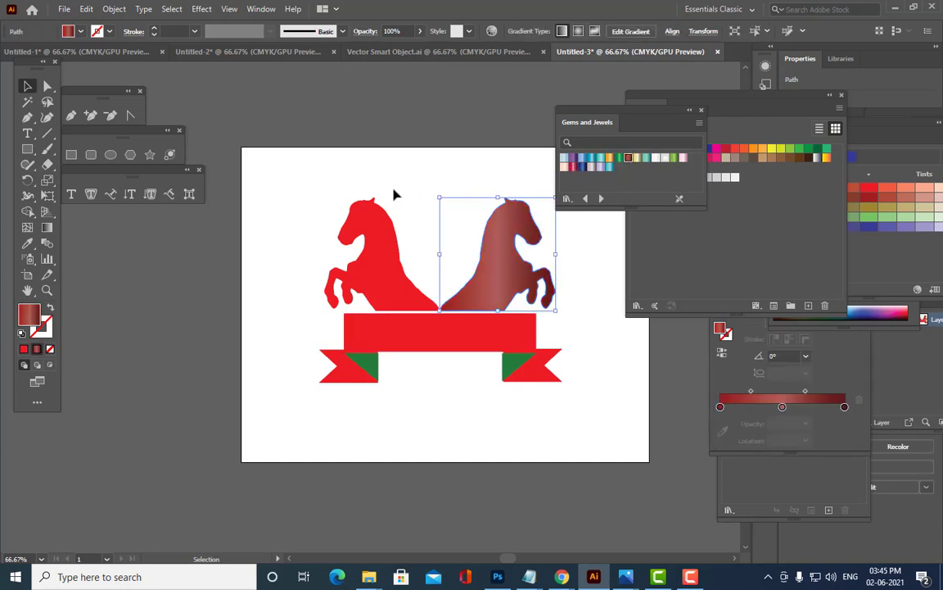
click(369, 237)
click(628, 158)
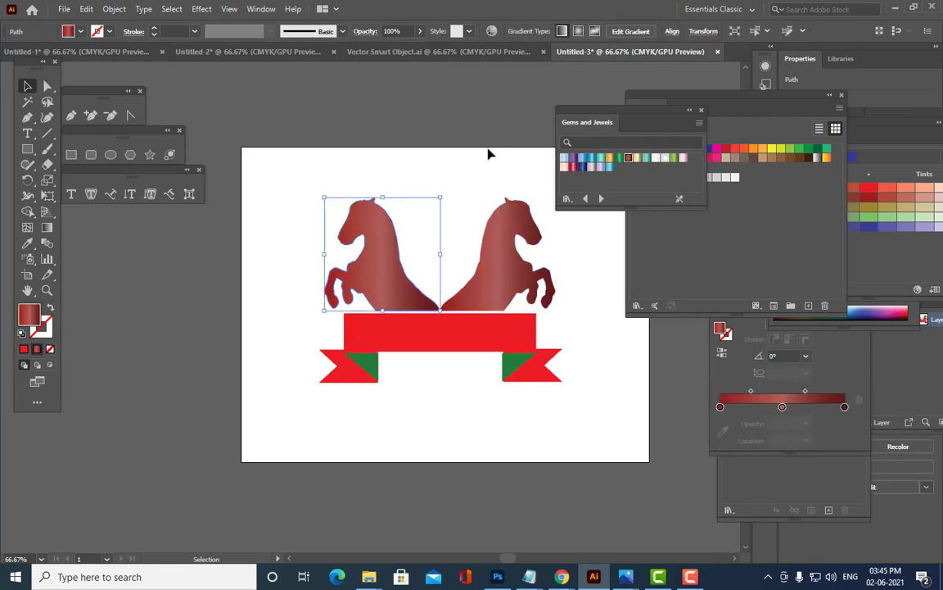
- Fill the ribbon bar and both notched ribbon tails with the dark red gradient swatch from the Gems and Jewels library
click(461, 381)
click(520, 327)
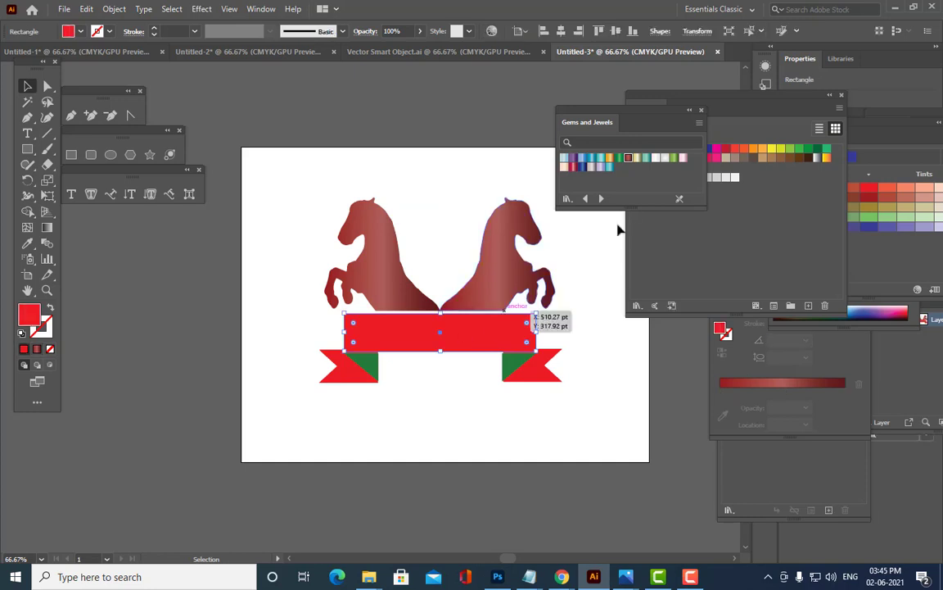
click(628, 158)
click(497, 143)
click(539, 381)
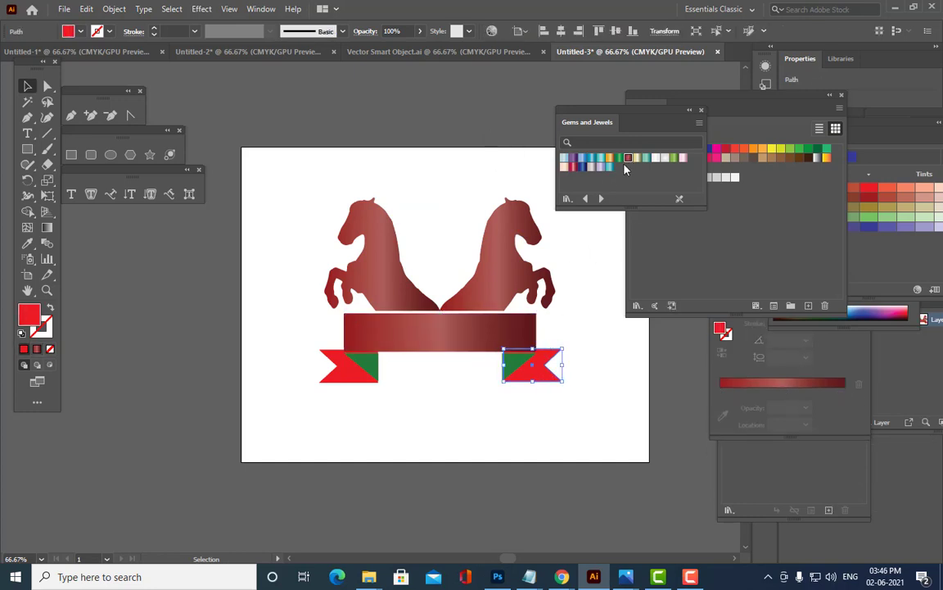
click(628, 159)
click(336, 364)
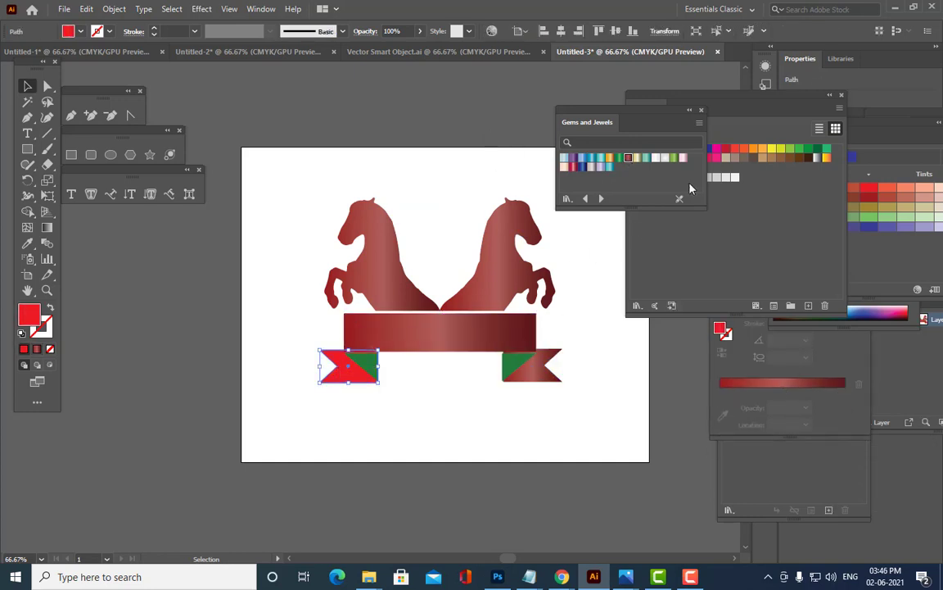
click(628, 158)
click(609, 488)
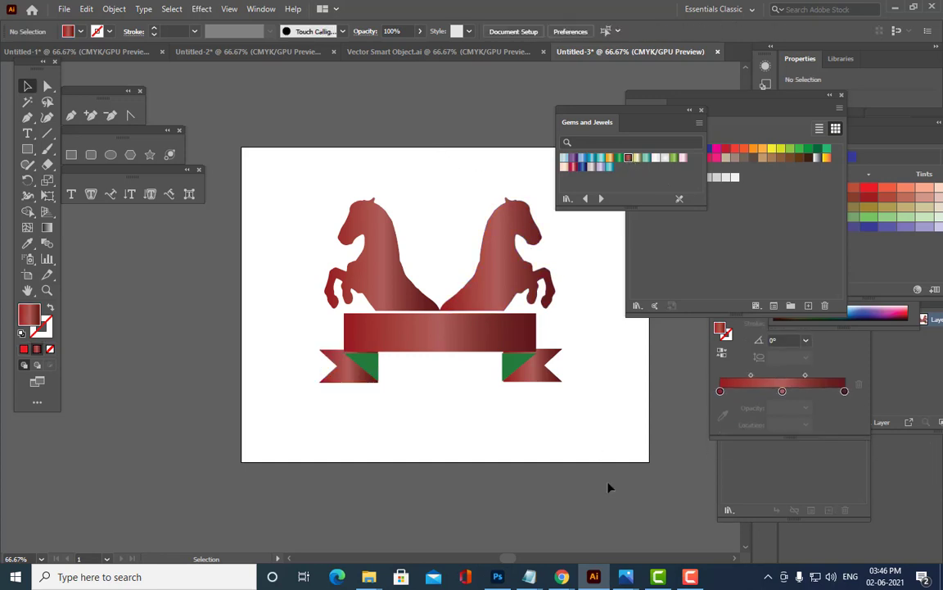
- Fill both triangular ribbon folds with the green Gems and Jewels gradient and shift the library panel away from the artwork
click(366, 367)
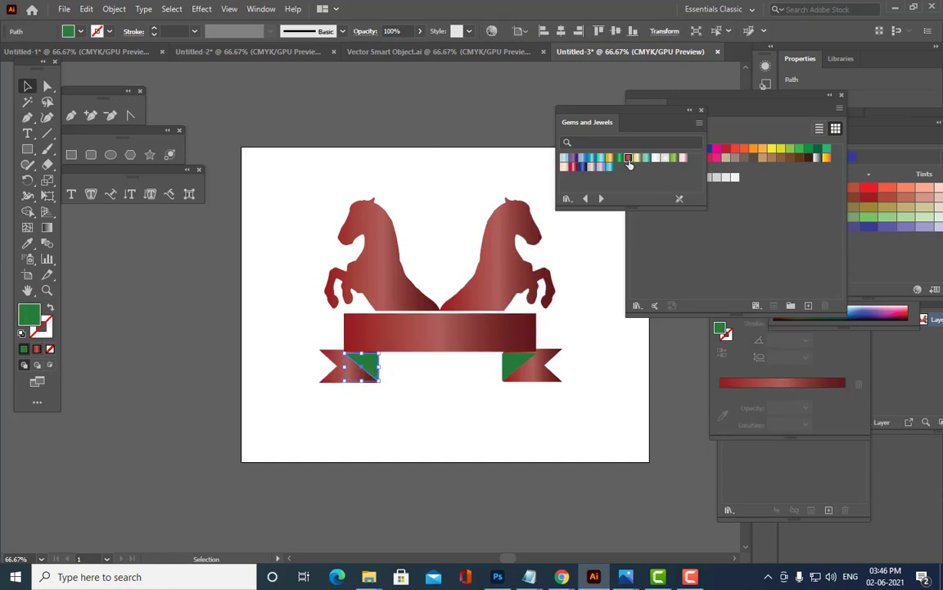
click(619, 159)
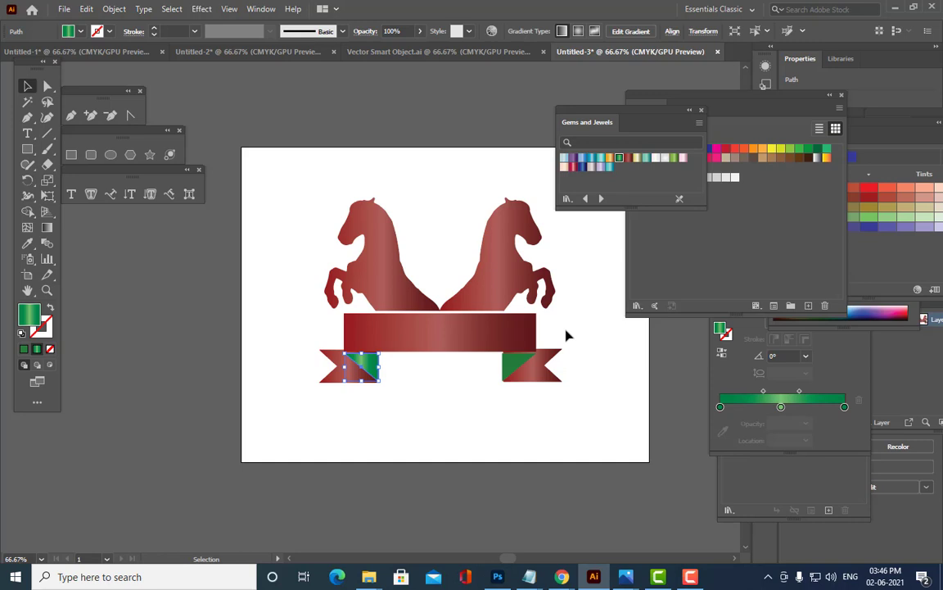
click(517, 363)
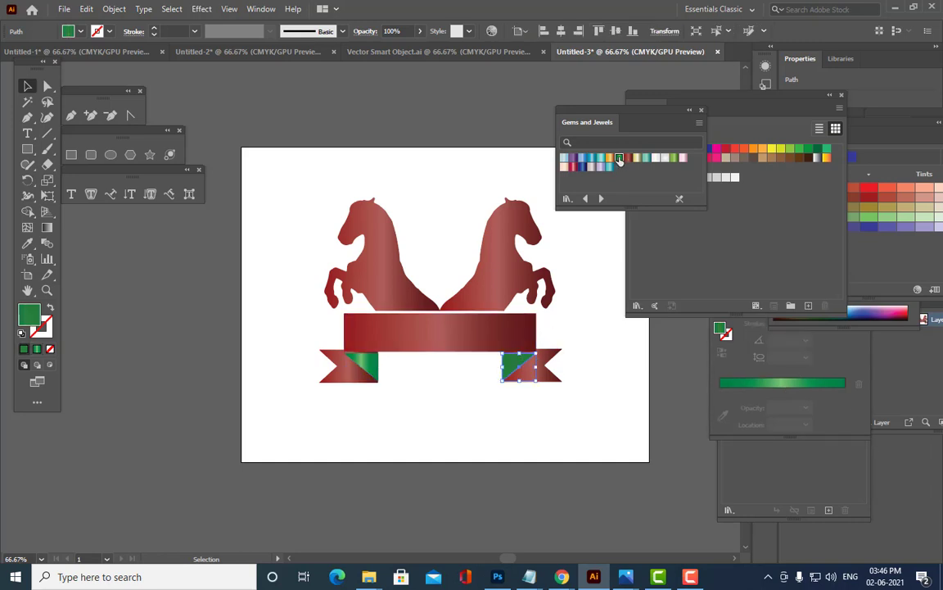
click(619, 158)
click(418, 137)
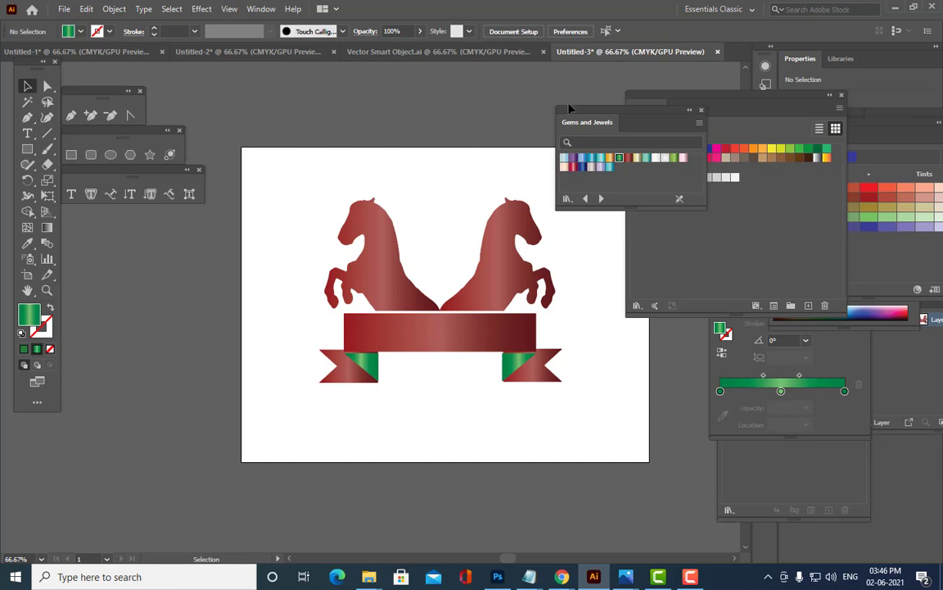
drag(571, 109, 590, 109)
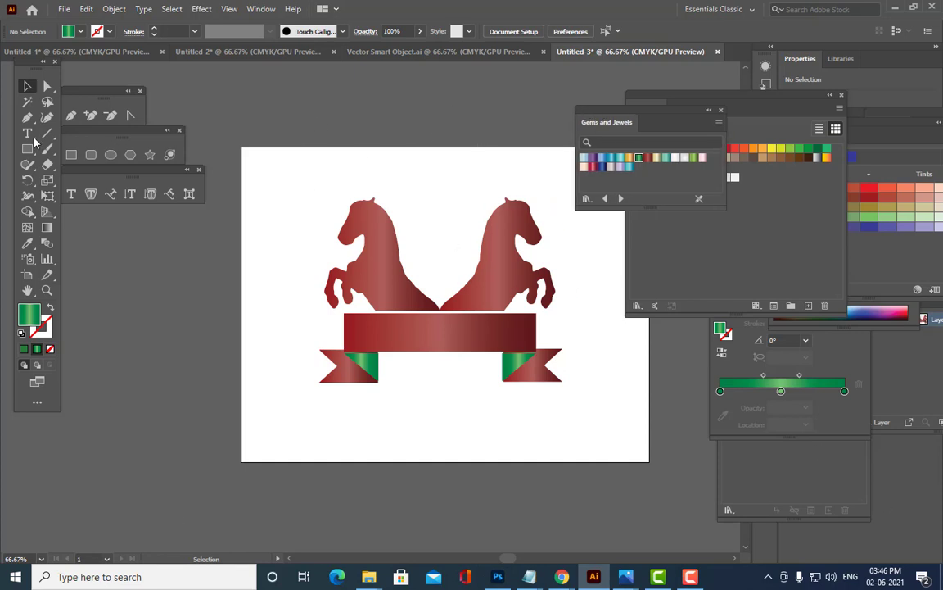
click(72, 115)
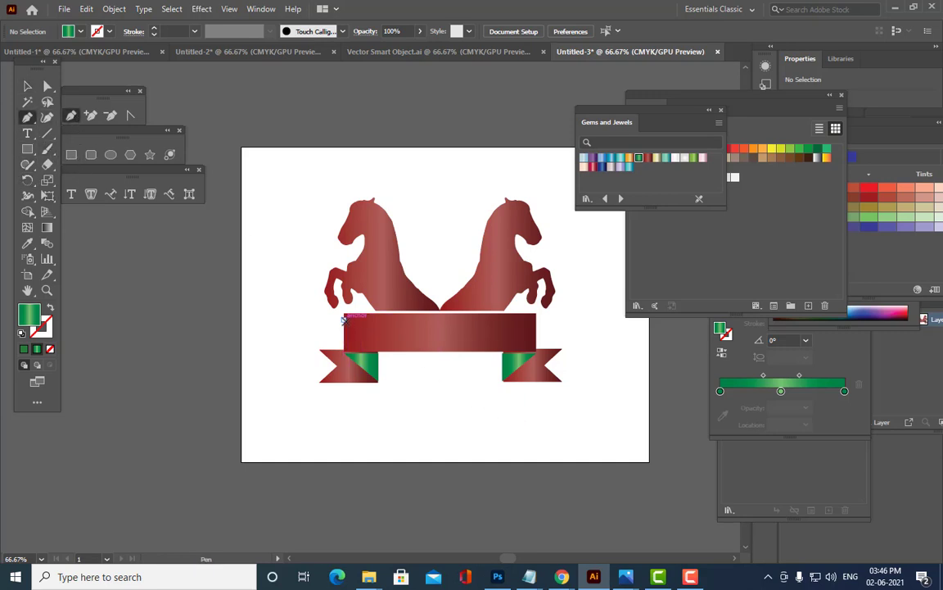
drag(354, 326, 508, 329)
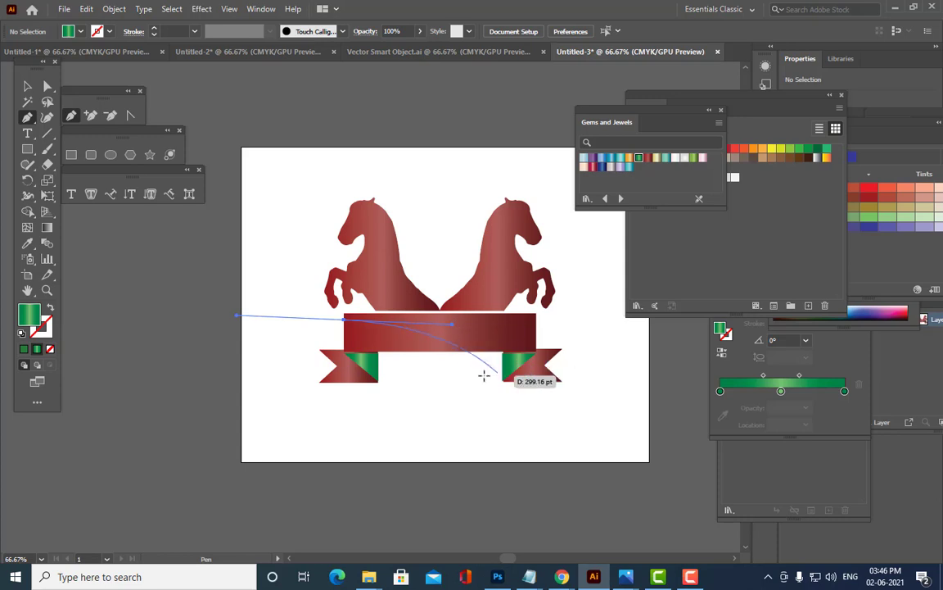
key(ctrl+z)
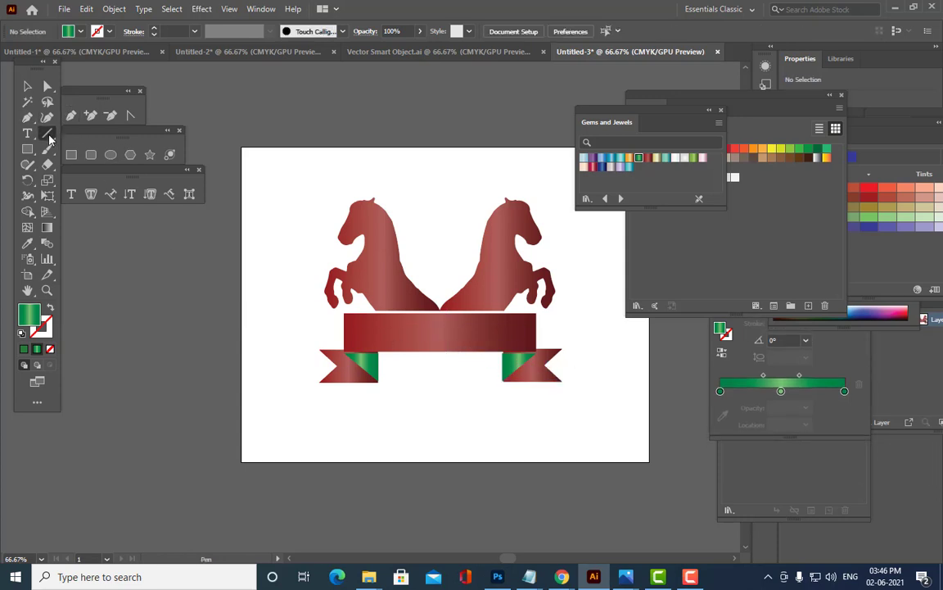
- Draw a straight horizontal line across the full width of the ribbon bar near its upper edge with a 2 pt stroke
drag(47, 133, 82, 135)
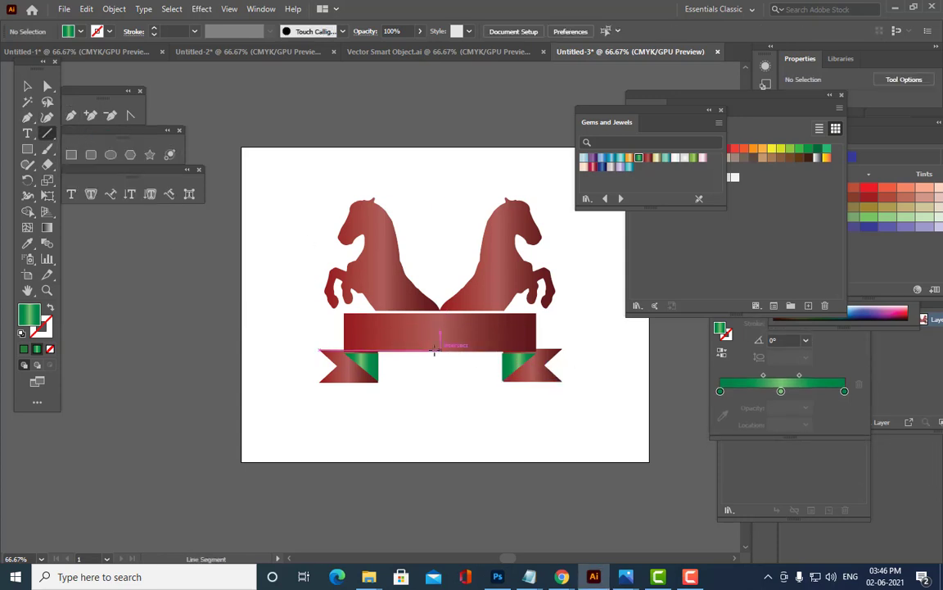
drag(344, 320, 537, 317)
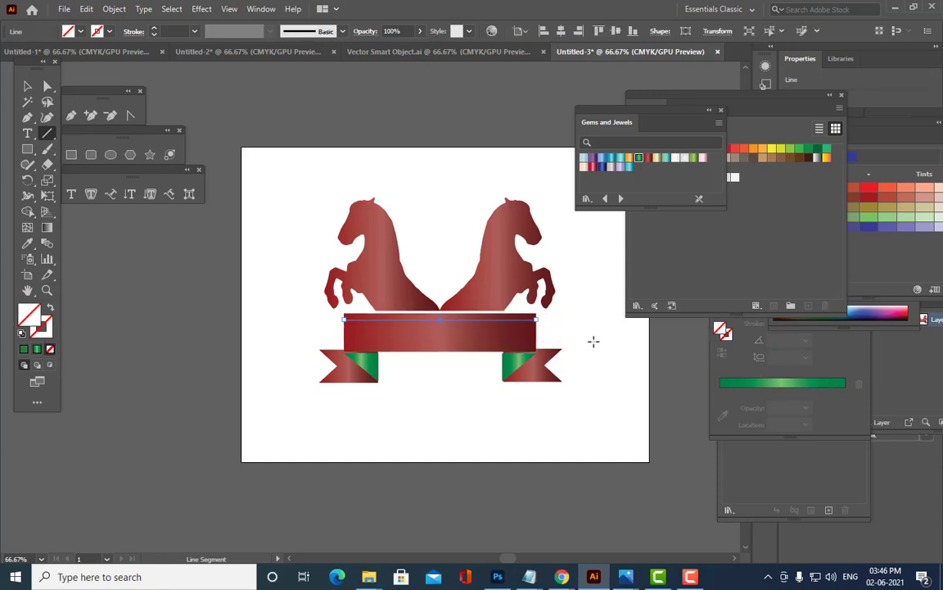
click(195, 31)
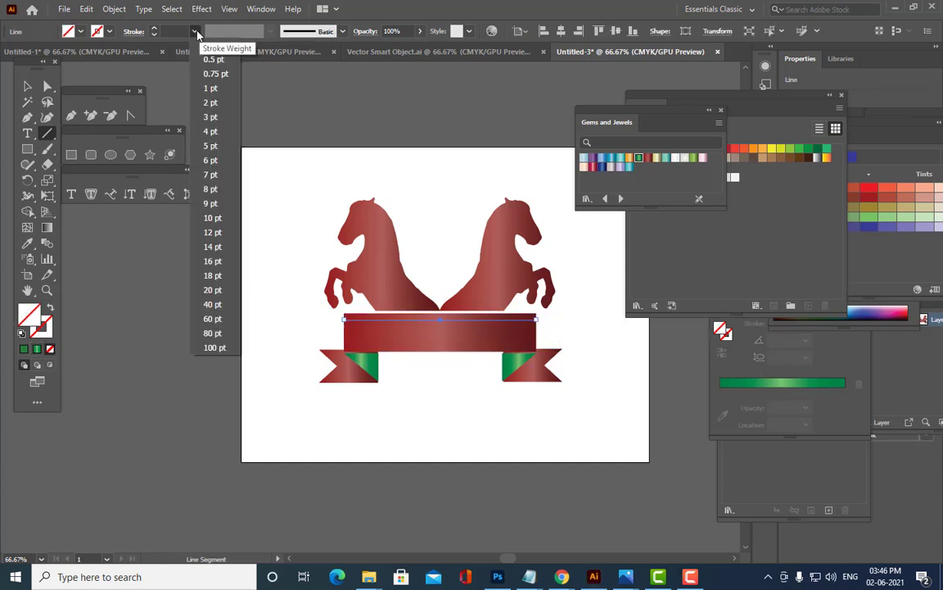
click(212, 103)
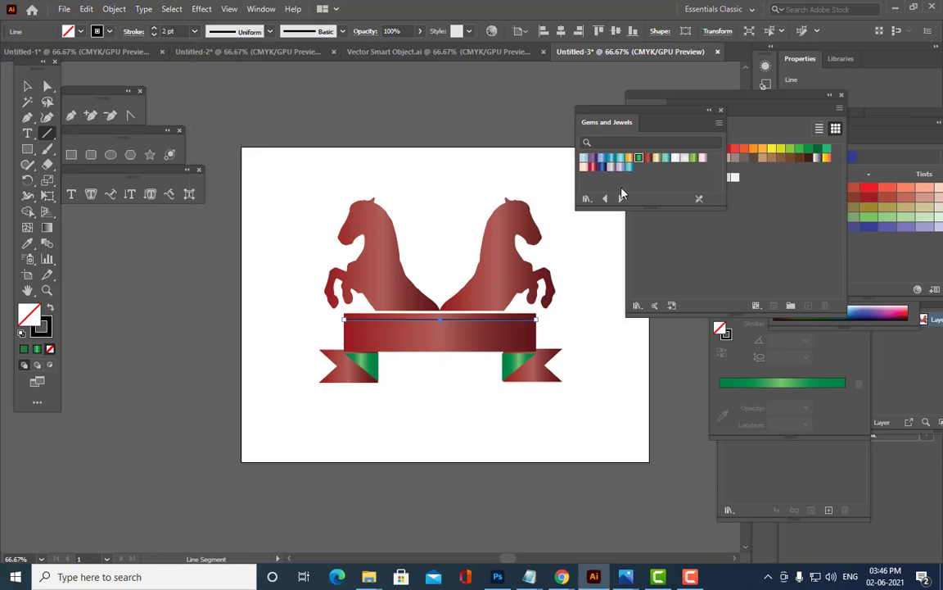
- Apply the gold Gems and Jewels gradient to the line's stroke with no fill, and set the stroke weight to 3 pt
click(630, 158)
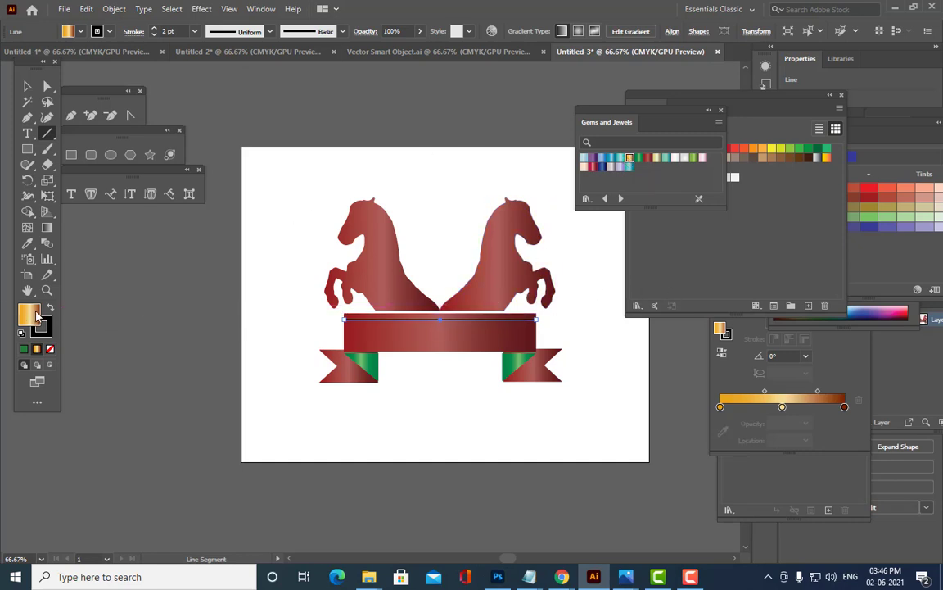
key(slash)
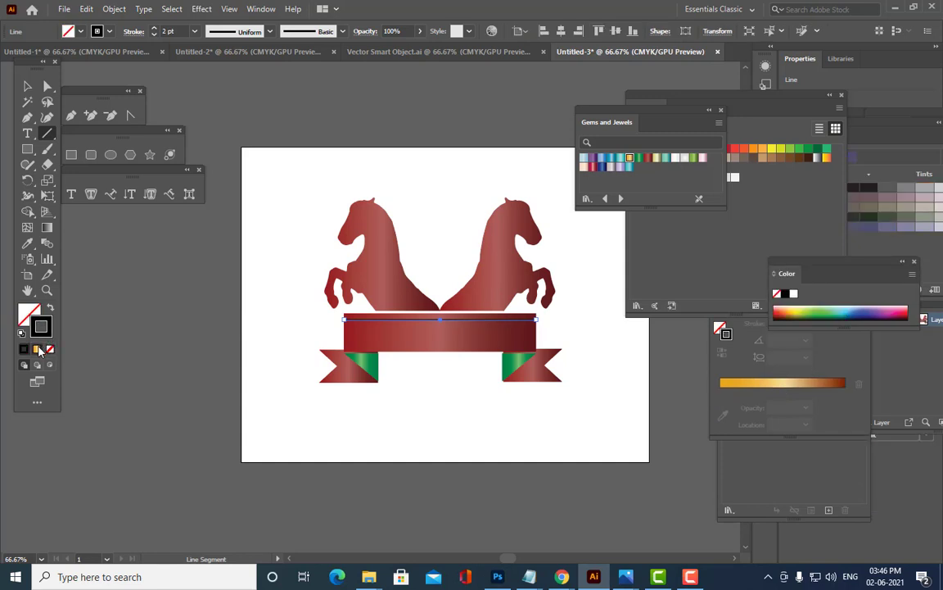
click(36, 349)
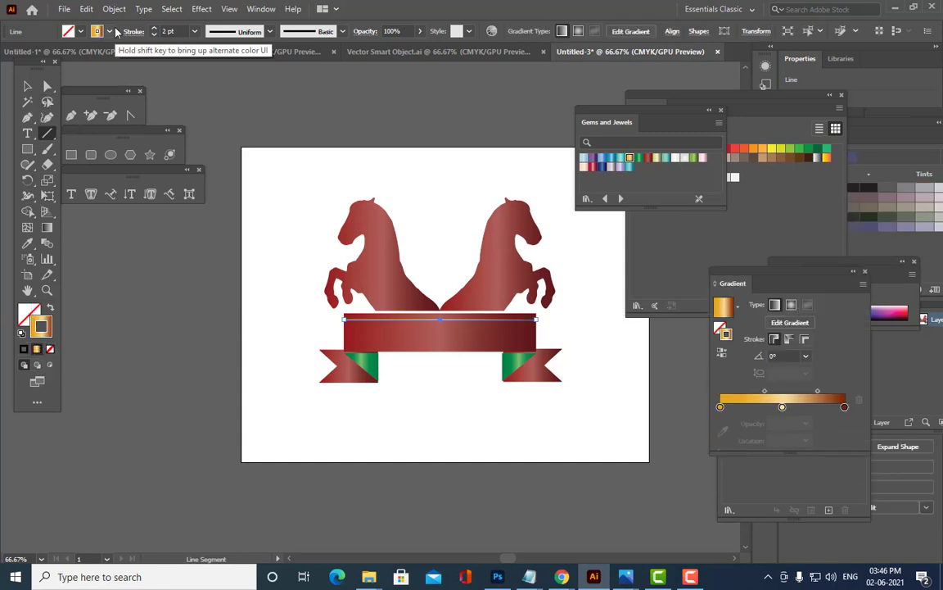
click(27, 86)
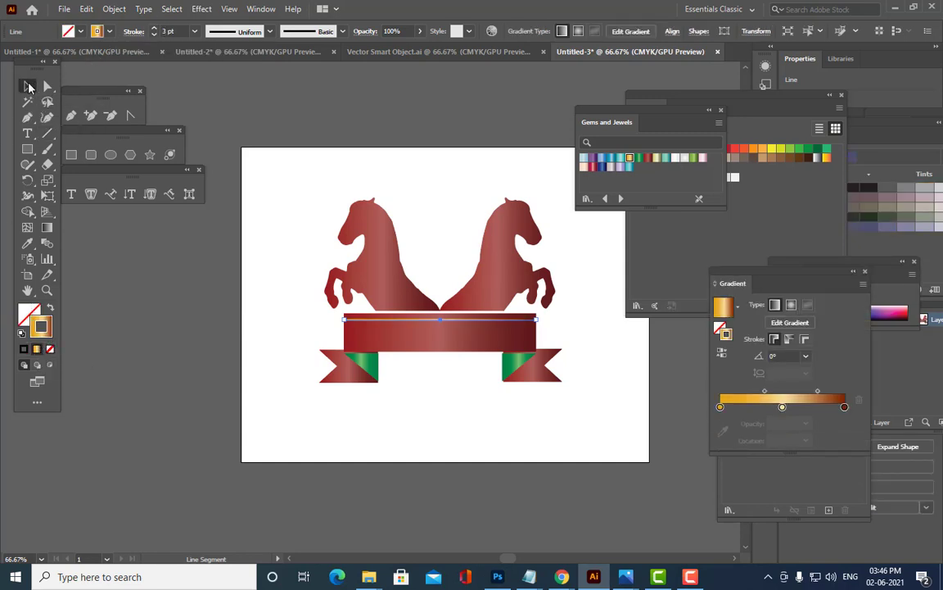
click(231, 96)
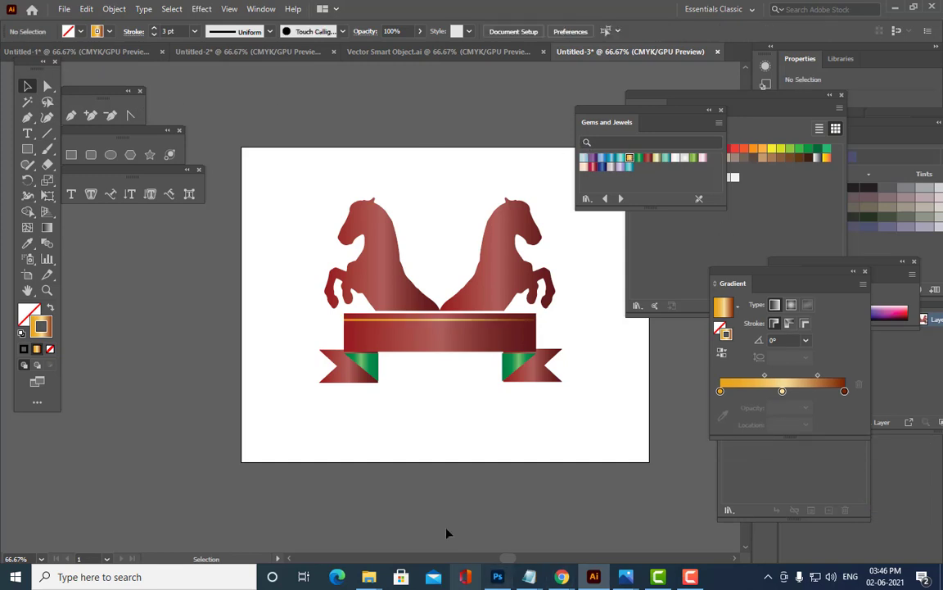
- Duplicate the gold line straight down to the lower edge of the ribbon bar
click(437, 319)
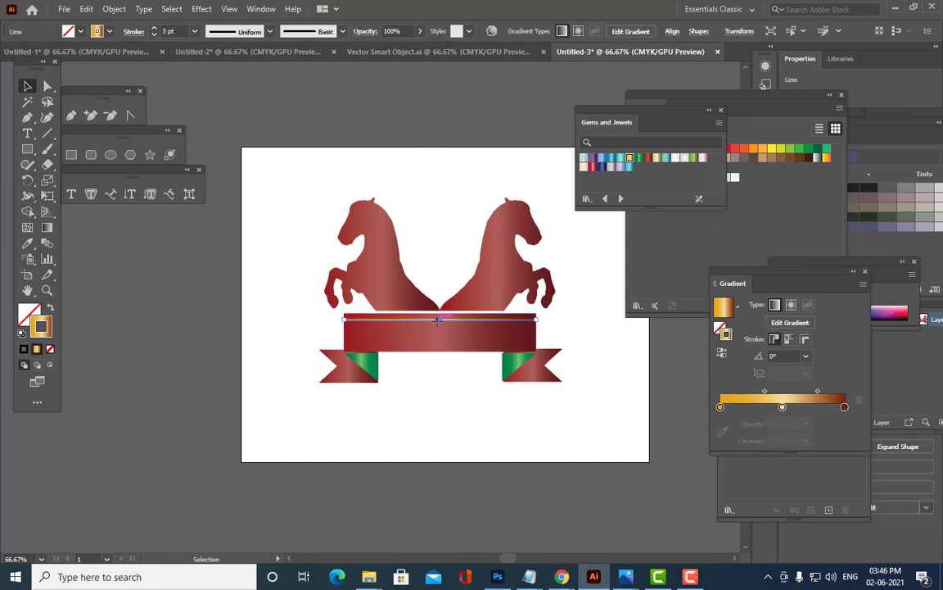
drag(436, 320, 437, 351)
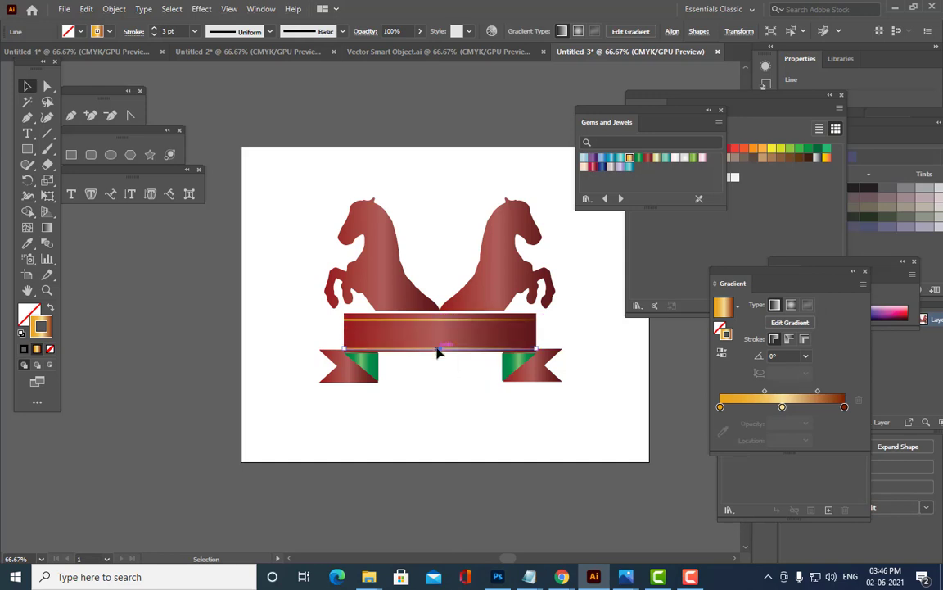
click(448, 409)
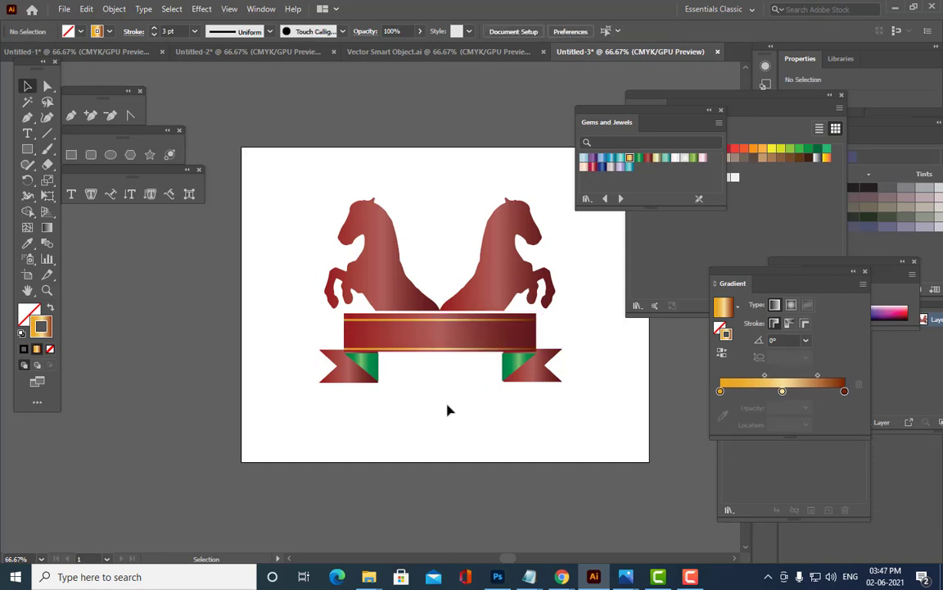
- Nudge the upper gold line up so it sits close to the ribbon bar's upper edge
click(442, 322)
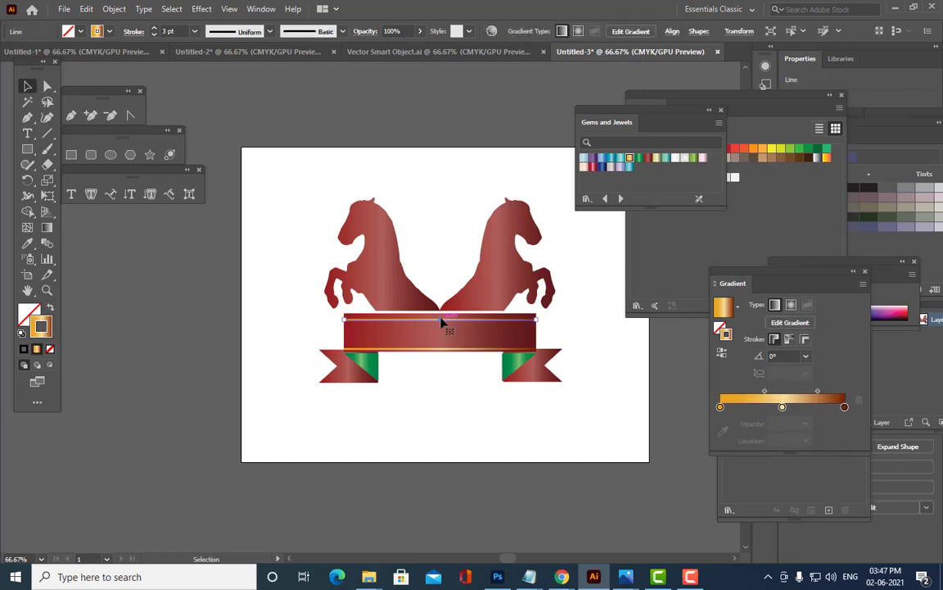
key(Up)
key(Up)
key(Up)
key(Up)
key(Up)
key(Up)
key(Up)
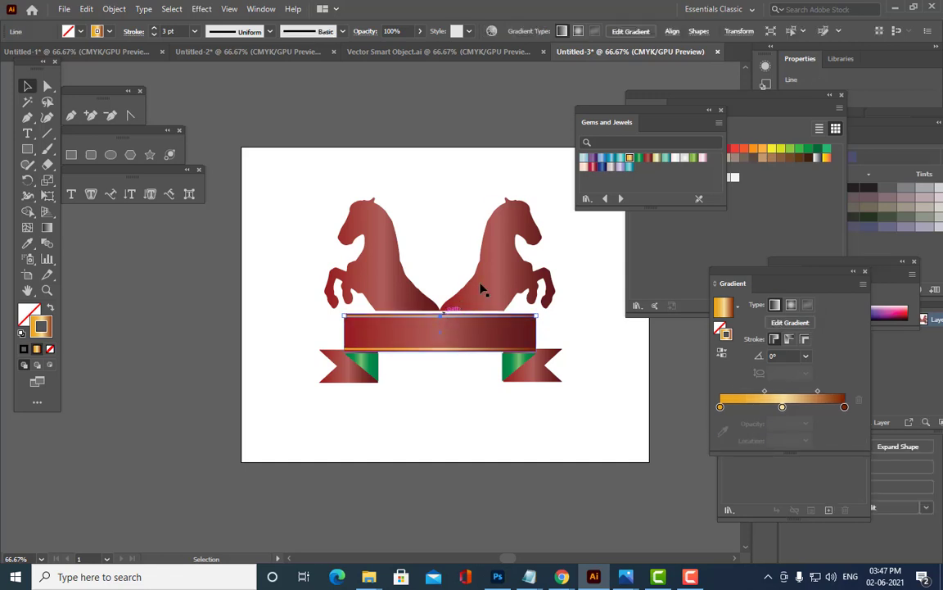
click(586, 306)
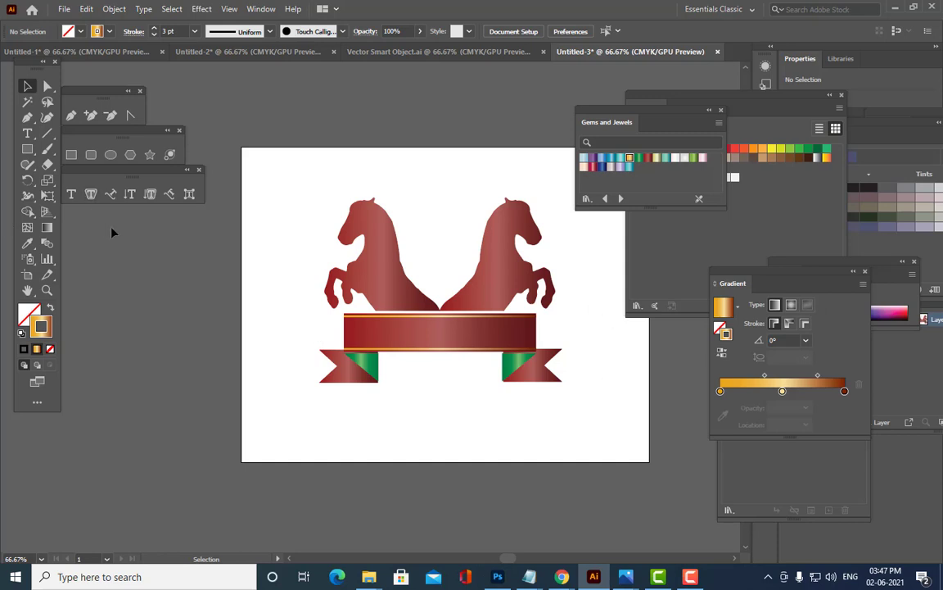
- Expand the fill and stroke of both gold lines on the ribbon bar, one line after the other
click(426, 317)
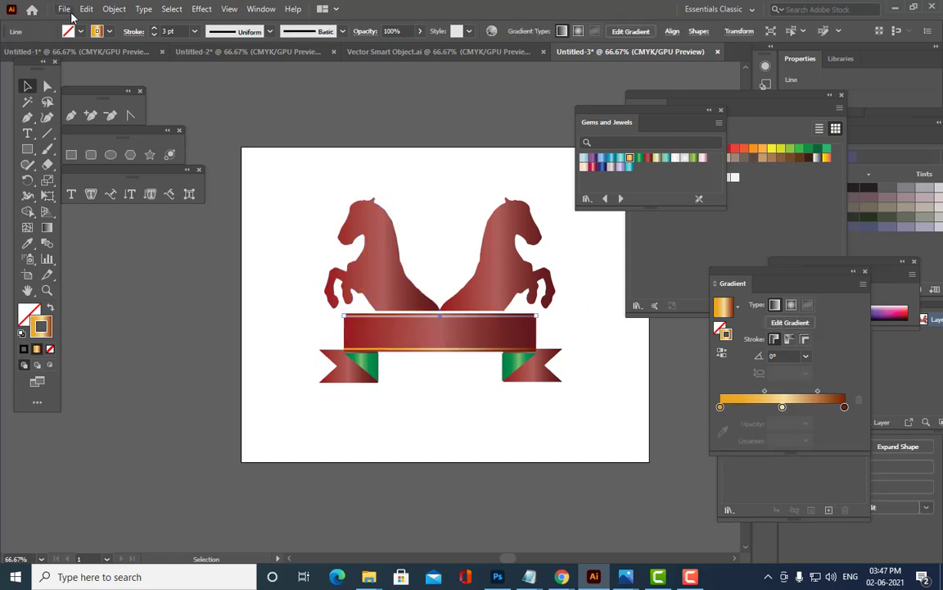
click(114, 9)
click(154, 163)
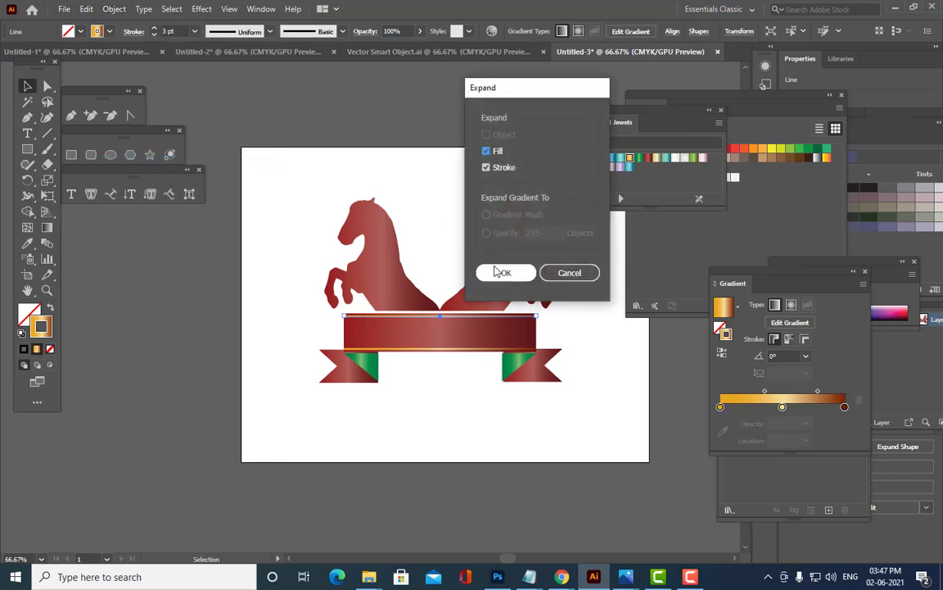
click(499, 270)
click(459, 200)
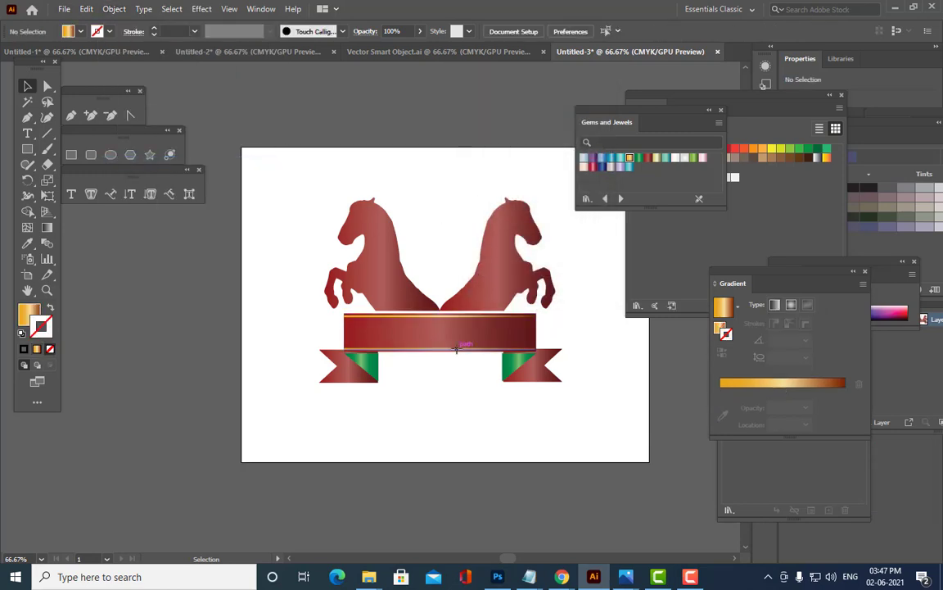
click(413, 318)
click(114, 9)
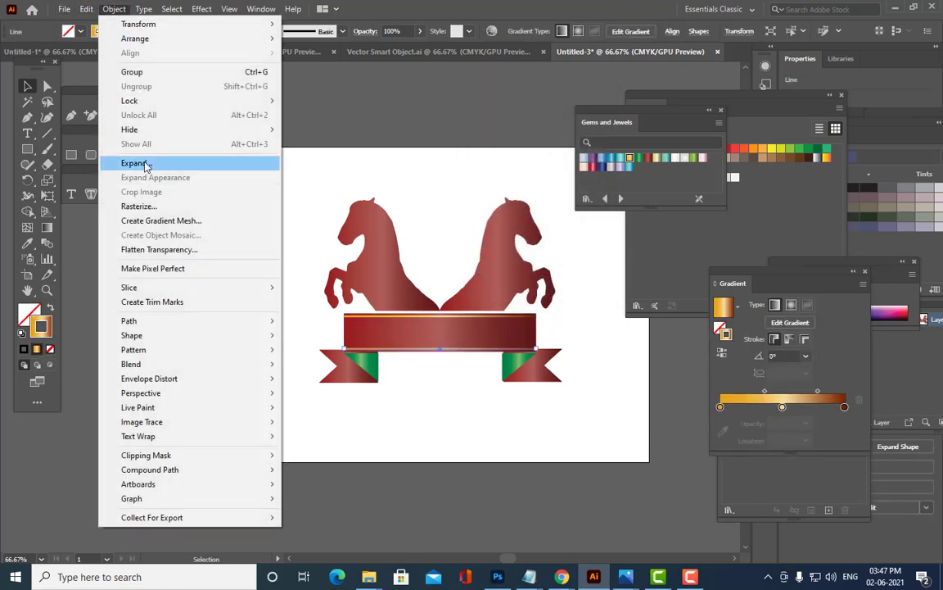
click(148, 163)
click(498, 271)
click(473, 173)
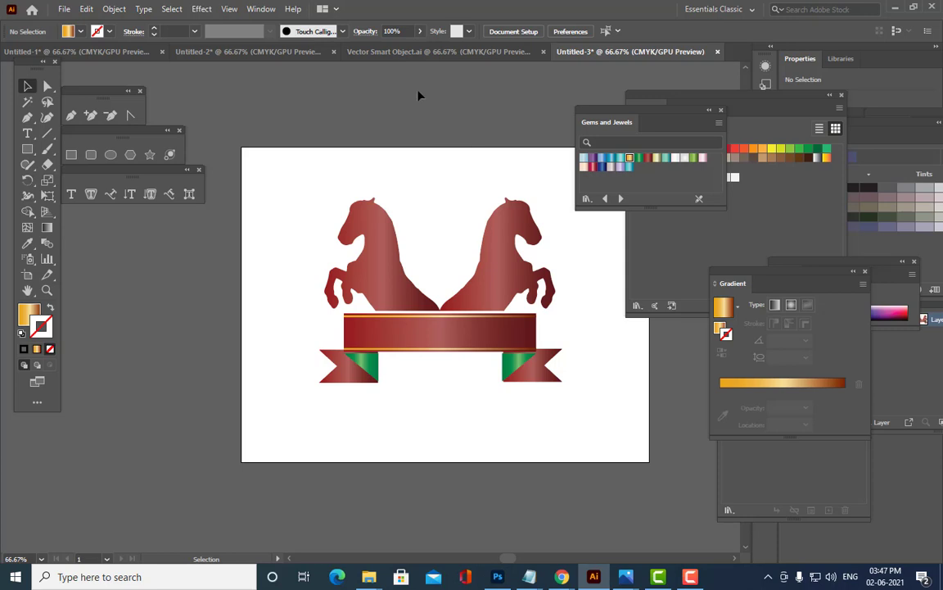
- Add the point text NEW HYDERABAD on the artboard below the ribbon banner
drag(596, 108, 694, 100)
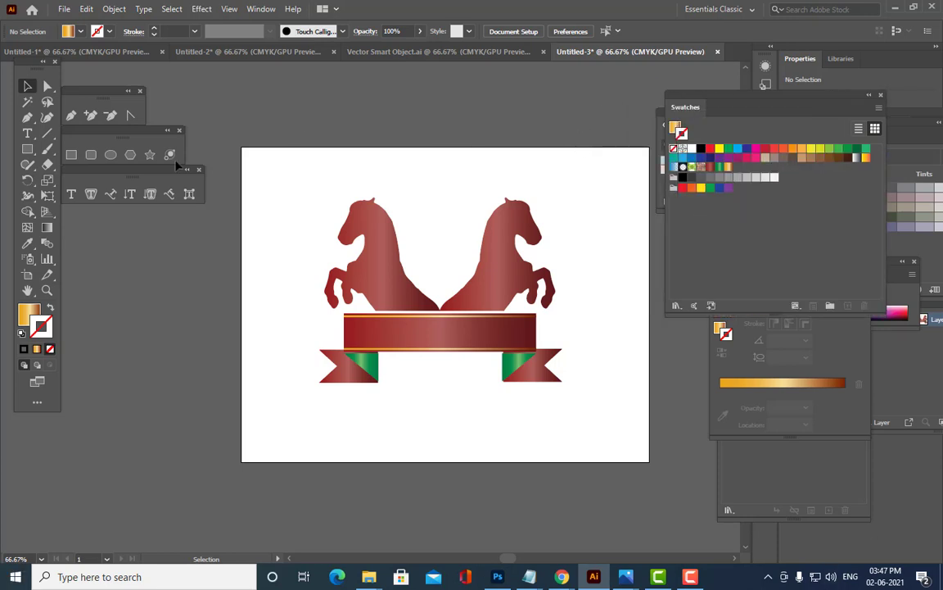
click(27, 132)
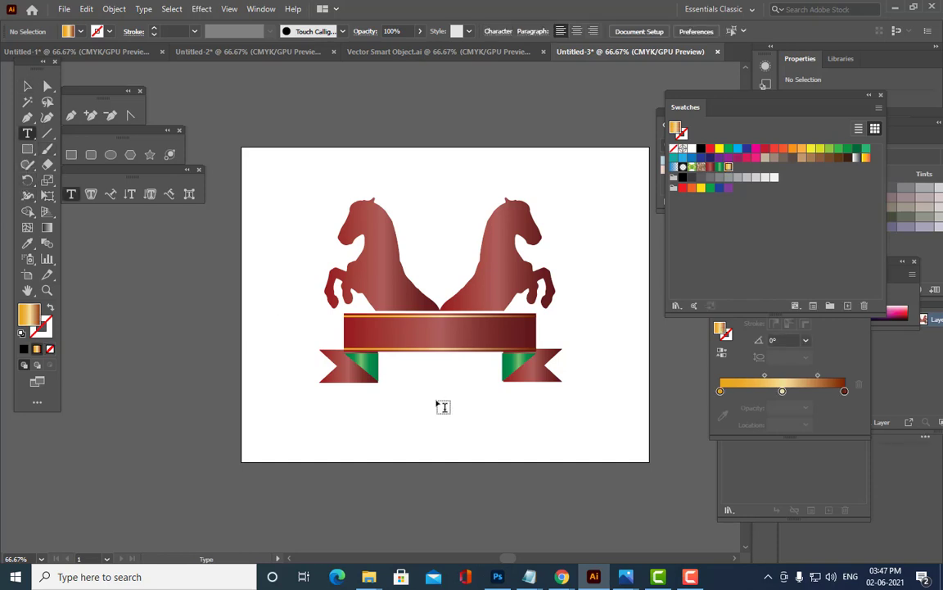
click(428, 407)
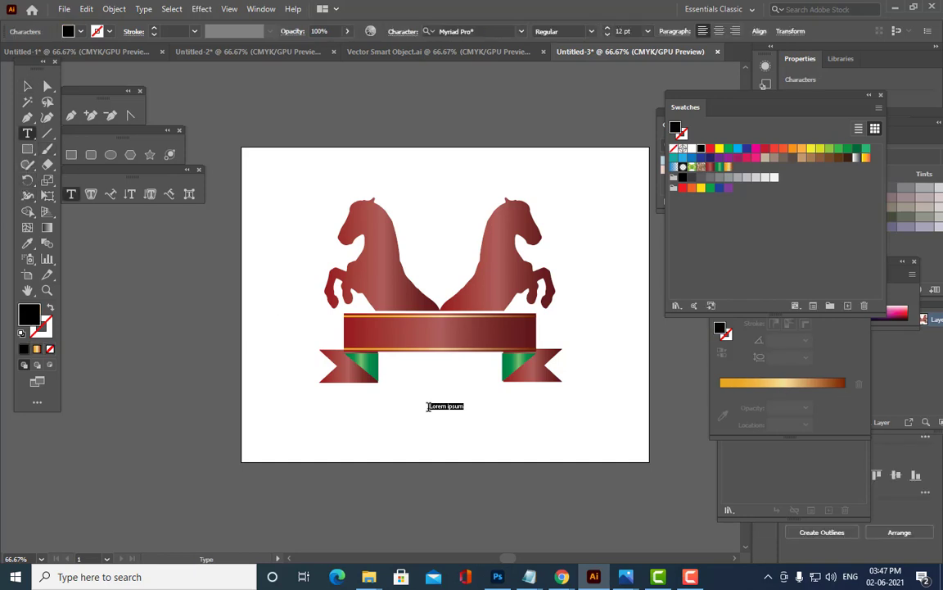
text(NEW HYDERABAD)
key(Escape)
click(27, 85)
click(453, 405)
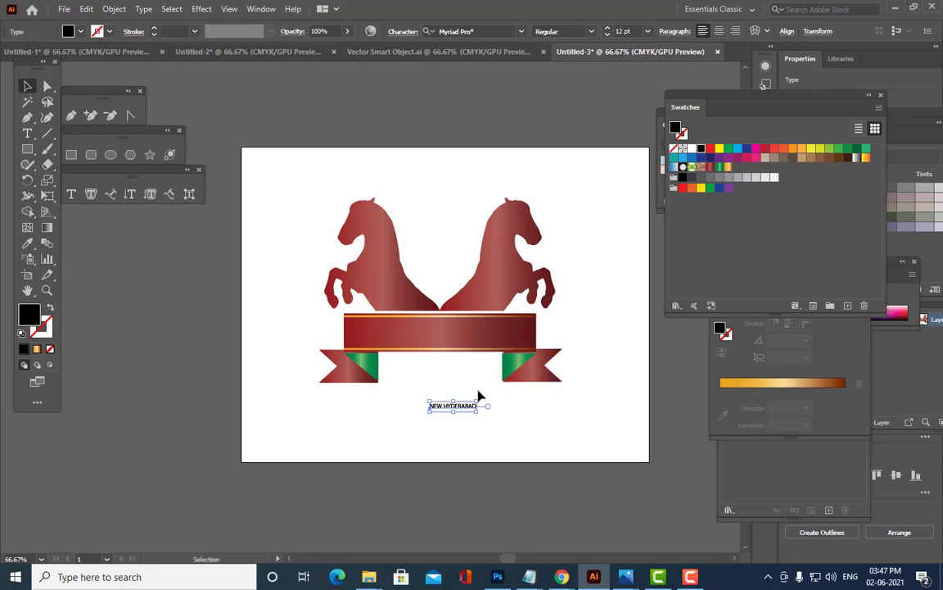
- Move the NEW HYDERABAD text onto the ribbon bar, enlarge it to about 42 pt, and centre it between the gold lines
drag(478, 399, 472, 335)
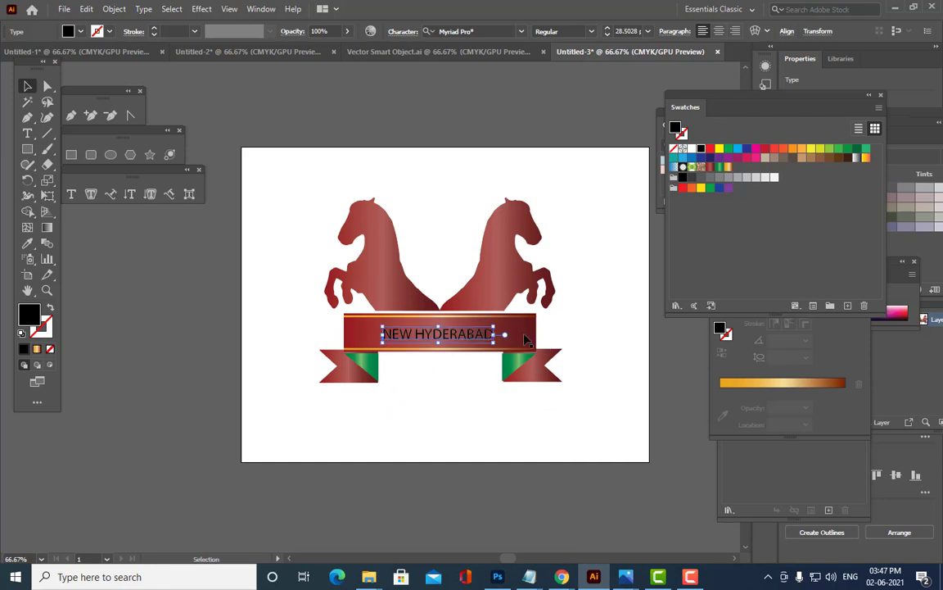
mouse_move(519, 318)
mouse_down()
mouse_move(541, 321)
mouse_move(522, 320)
mouse_up()
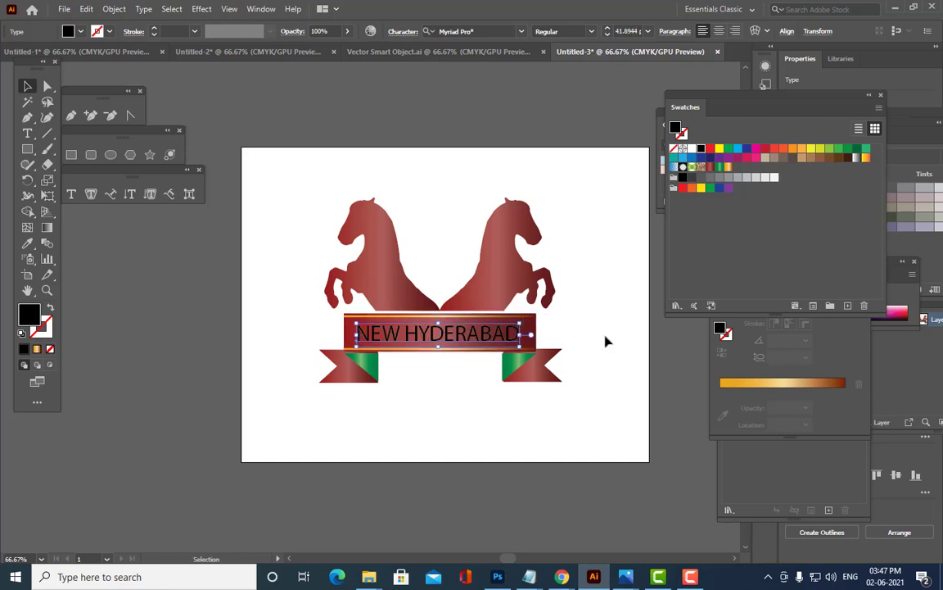
key(Right)
key(Right)
key(Right)
key(Right)
key(Right)
key(Right)
key(Right)
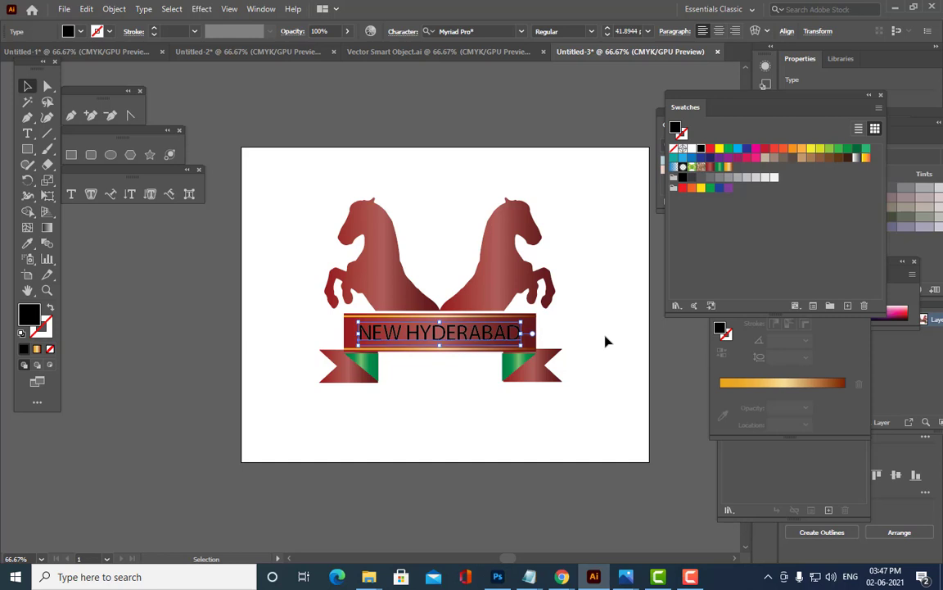
- Expand the NEW HYDERABAD text with Object and Fill enabled, turning it into editable shapes
click(728, 168)
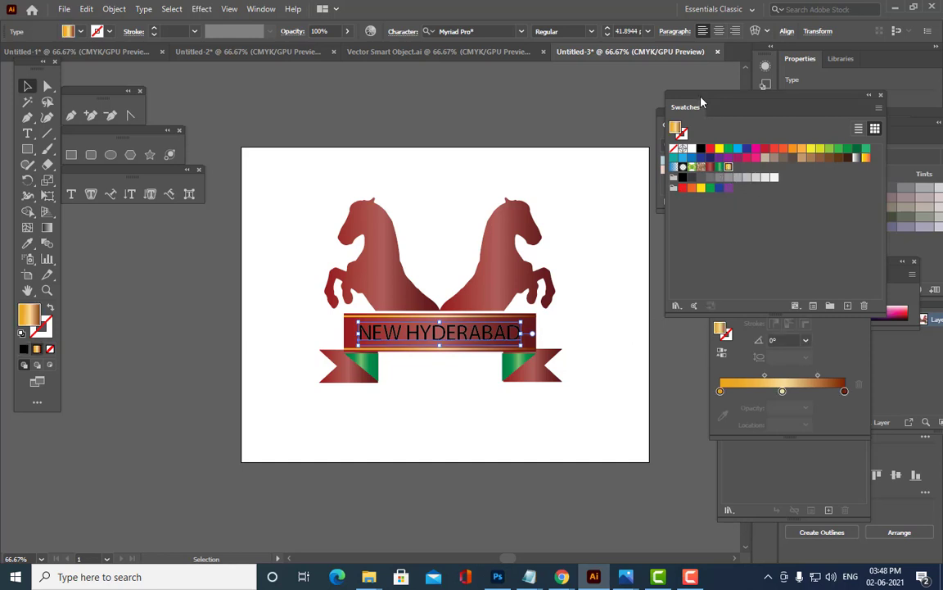
drag(701, 100, 746, 117)
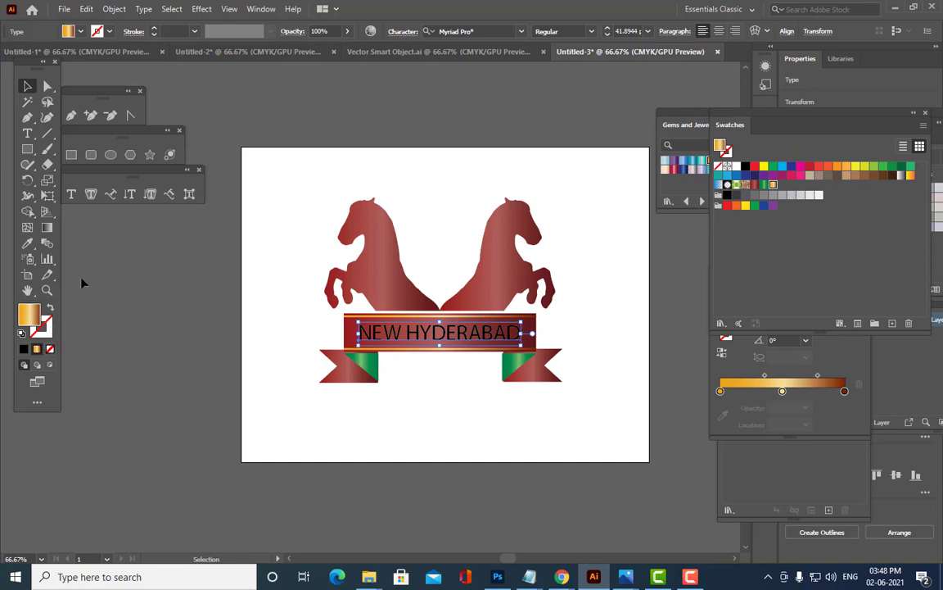
click(114, 8)
click(164, 159)
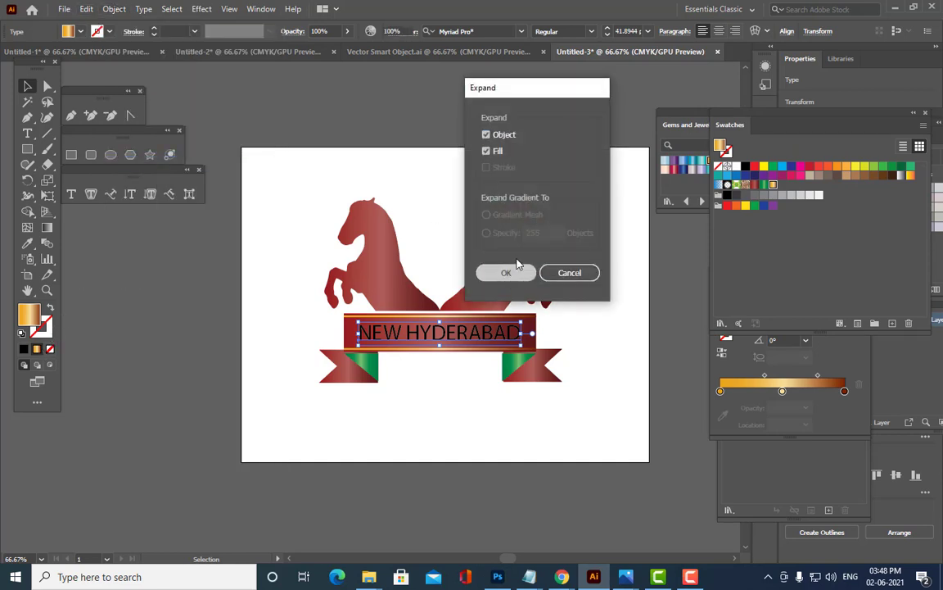
click(505, 274)
click(529, 184)
click(464, 342)
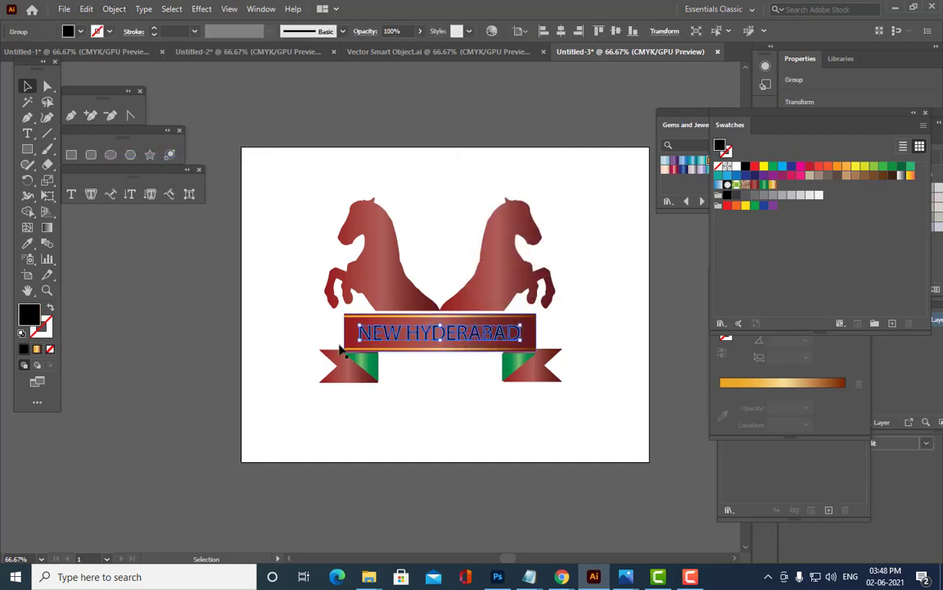
- Try the gold and the green Gems and Jewels gradients as the fill of the expanded NEW HYDERABAD lettering
click(37, 349)
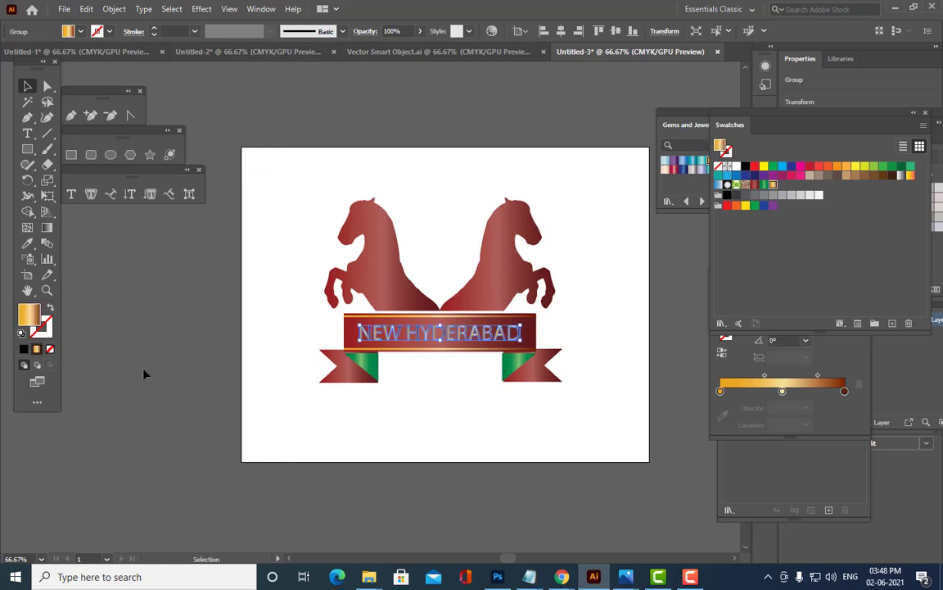
click(170, 374)
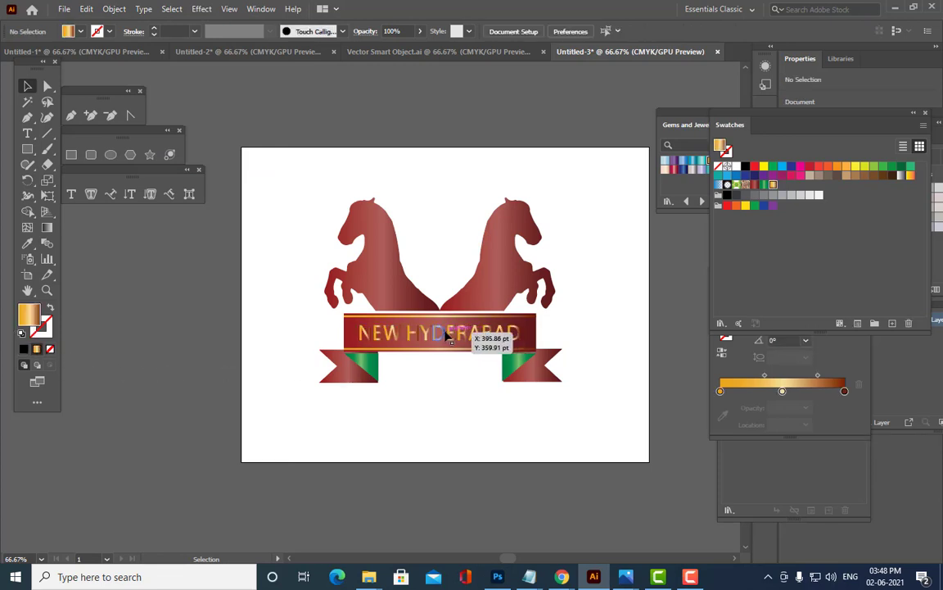
click(512, 334)
click(693, 125)
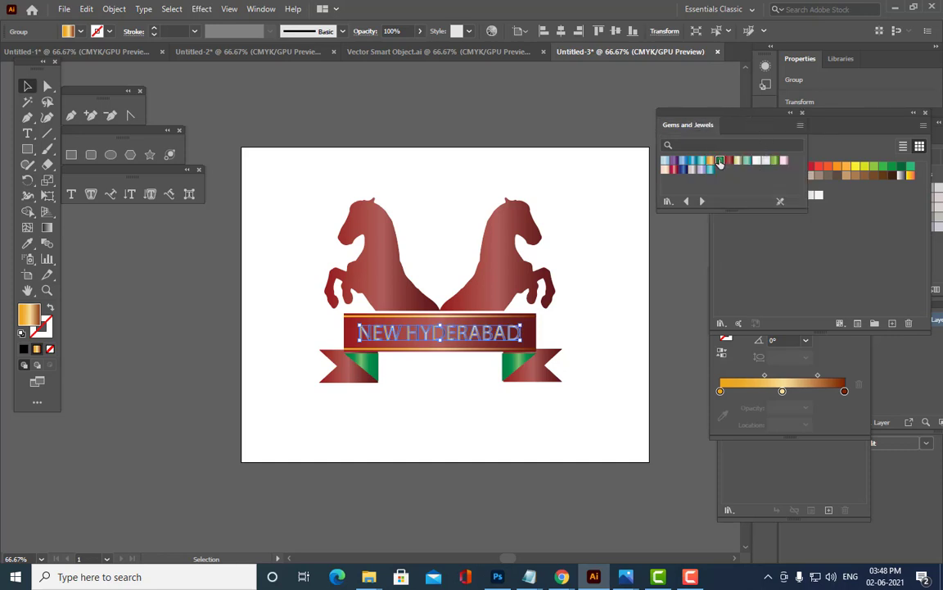
click(720, 161)
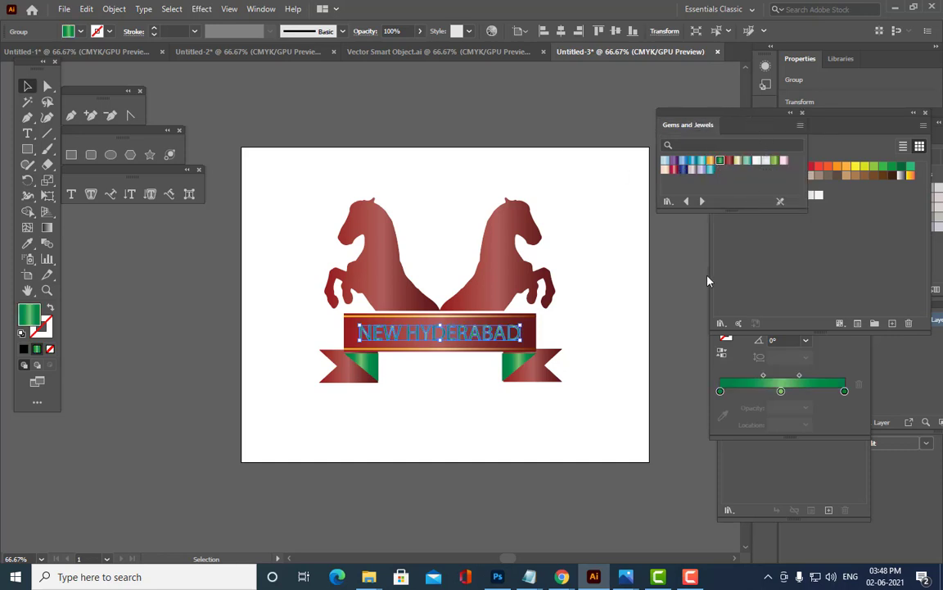
- Load the Metals gradient library and fill the NEW HYDERABAD lettering with a silver gradient from it
click(668, 201)
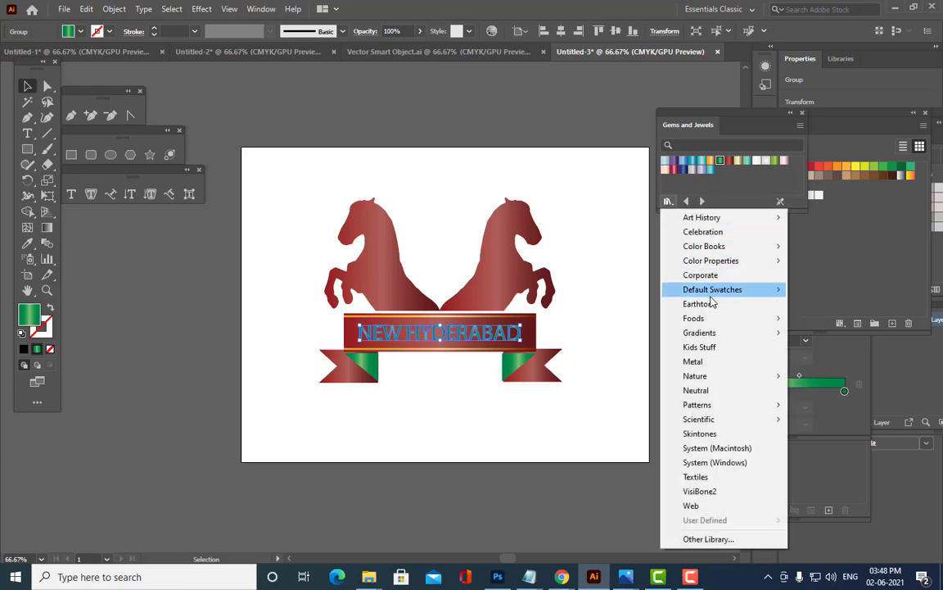
mouse_move(716, 335)
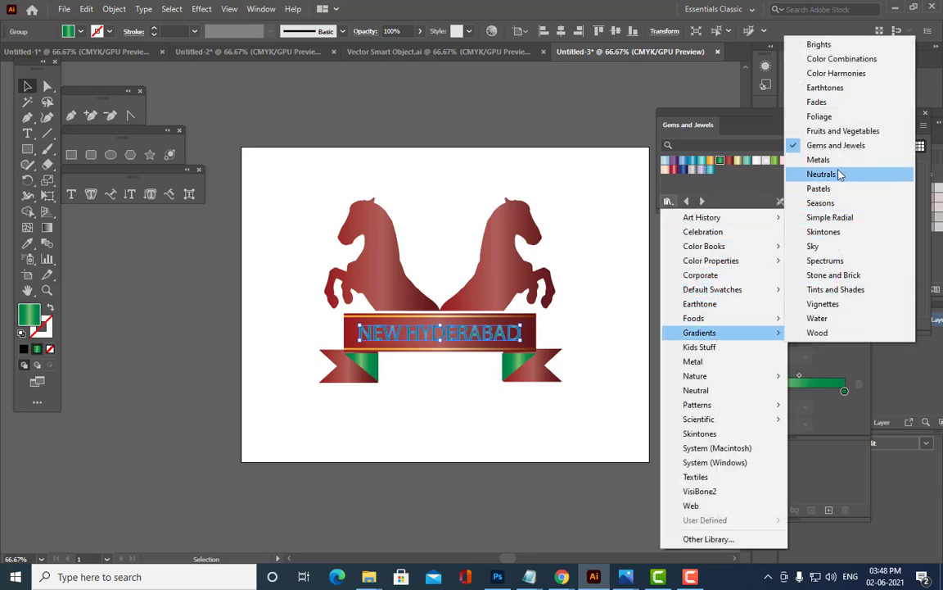
click(834, 159)
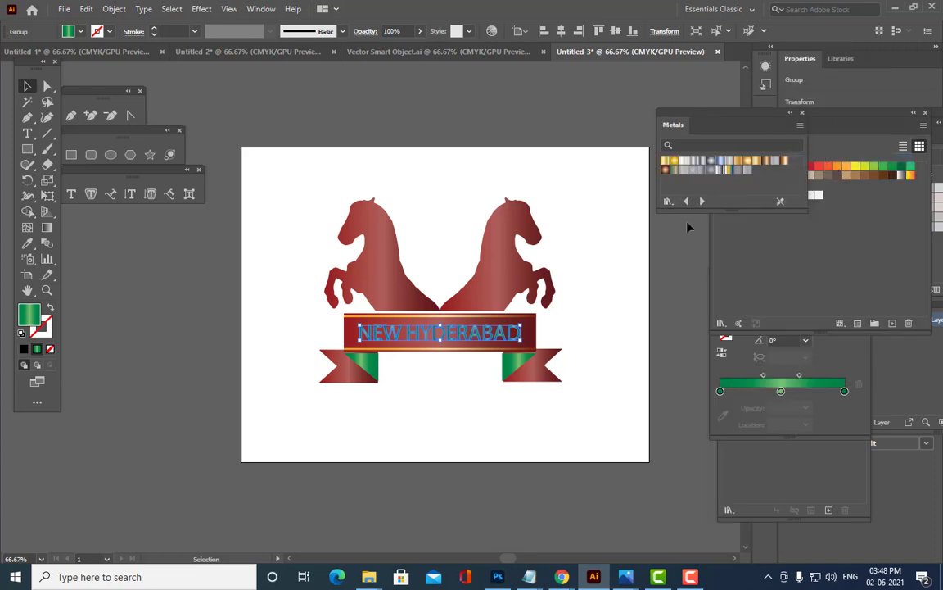
click(702, 163)
click(559, 153)
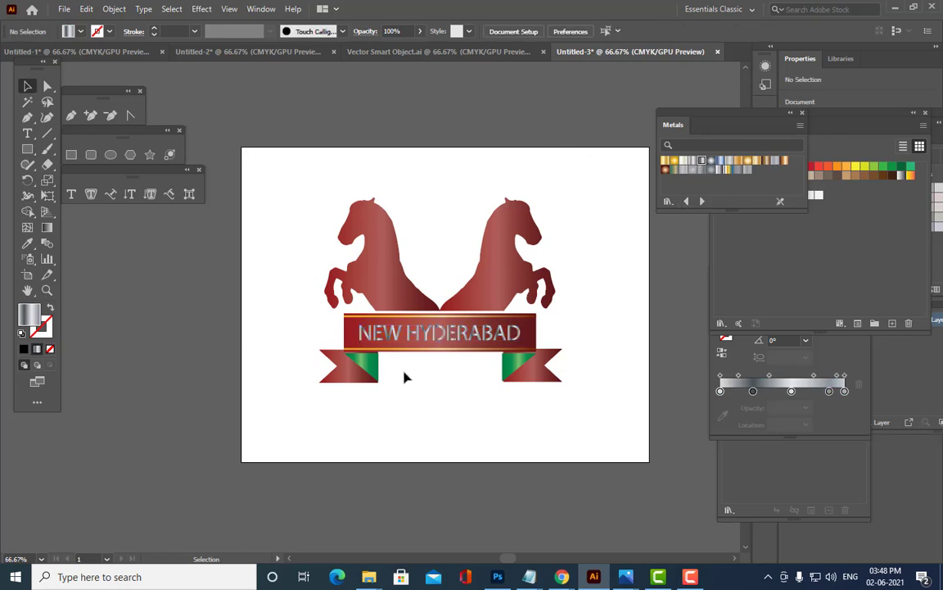
- Change the NEW HYDERABAD lettering's fill to the first gold gradient of the Metals library
click(442, 336)
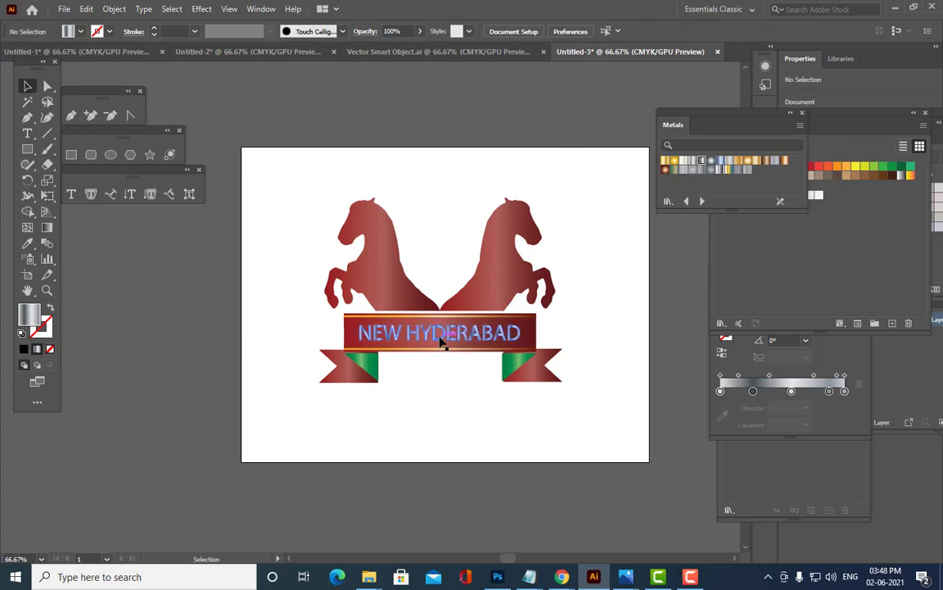
click(665, 161)
click(559, 166)
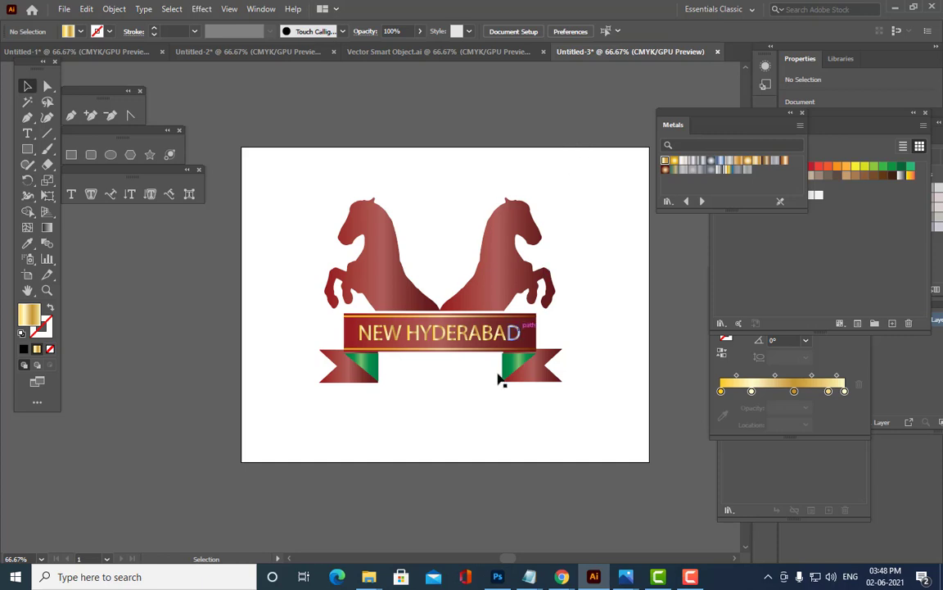
- Add the point text RACE CLUB below the ribbon bar, between the two ribbon tails
click(27, 132)
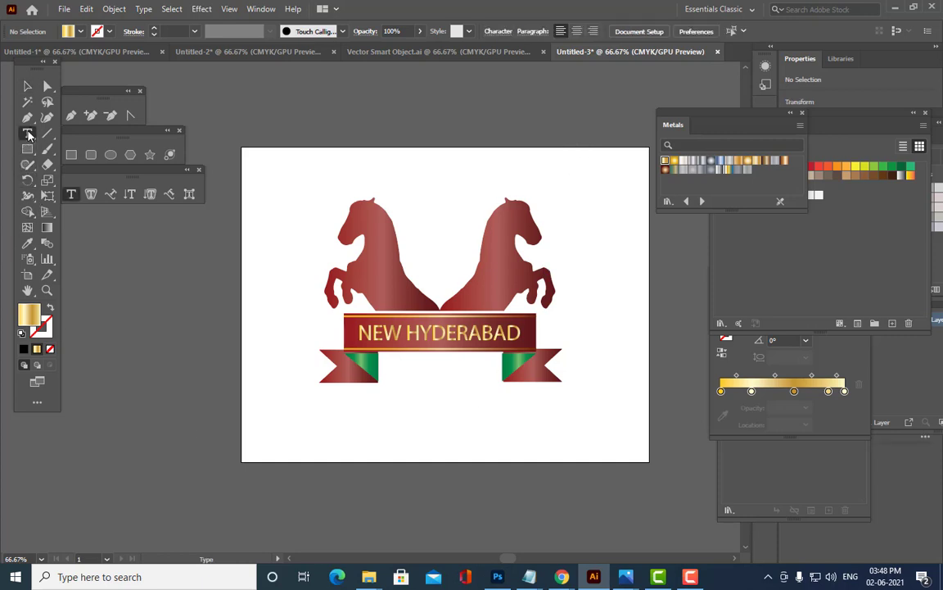
click(405, 373)
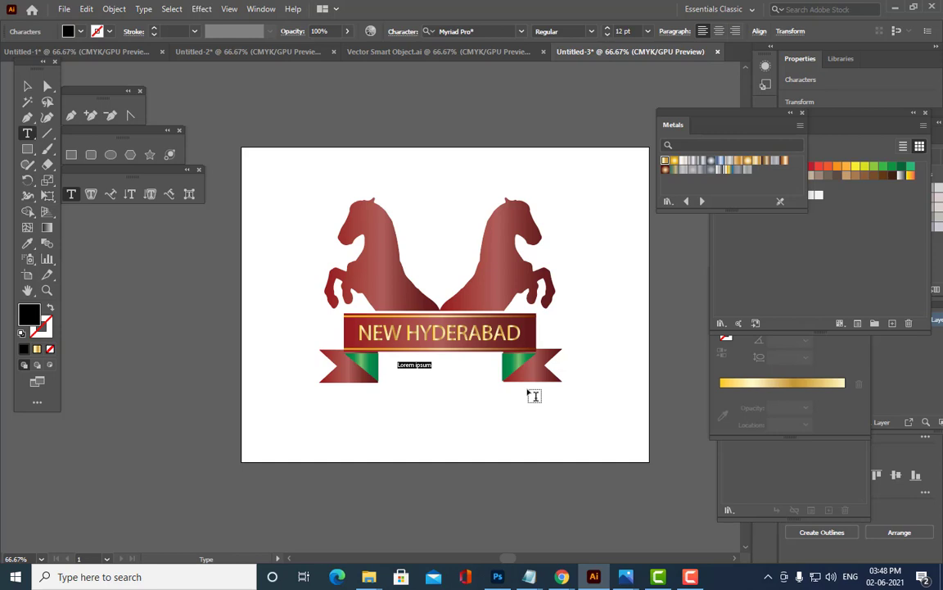
text(Ra)
click(27, 85)
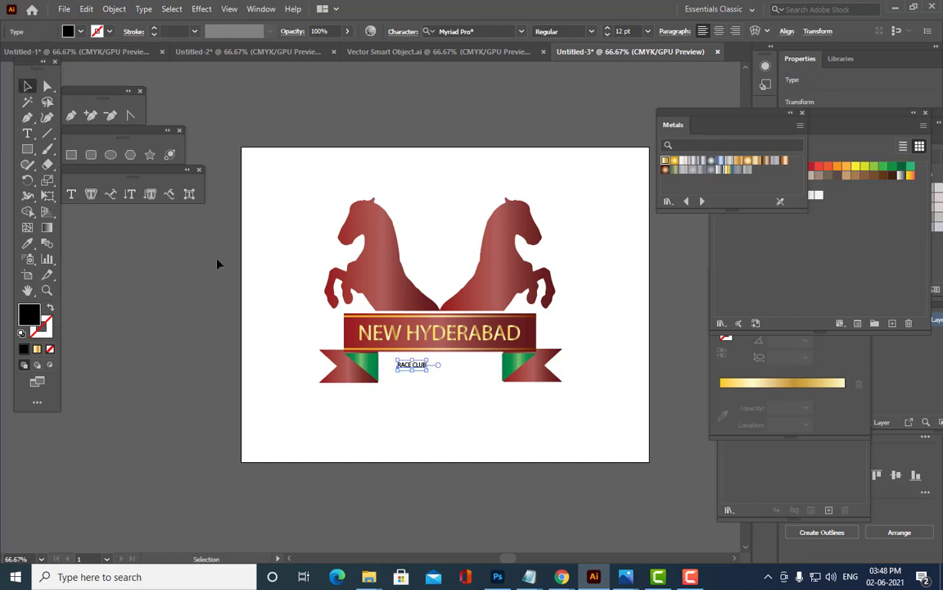
- Enlarge the RACE CLUB text to about 38 pt and centre it in the gap between the ribbon tails
drag(427, 358, 448, 357)
drag(430, 371, 485, 376)
key(Down)
key(Down)
key(Down)
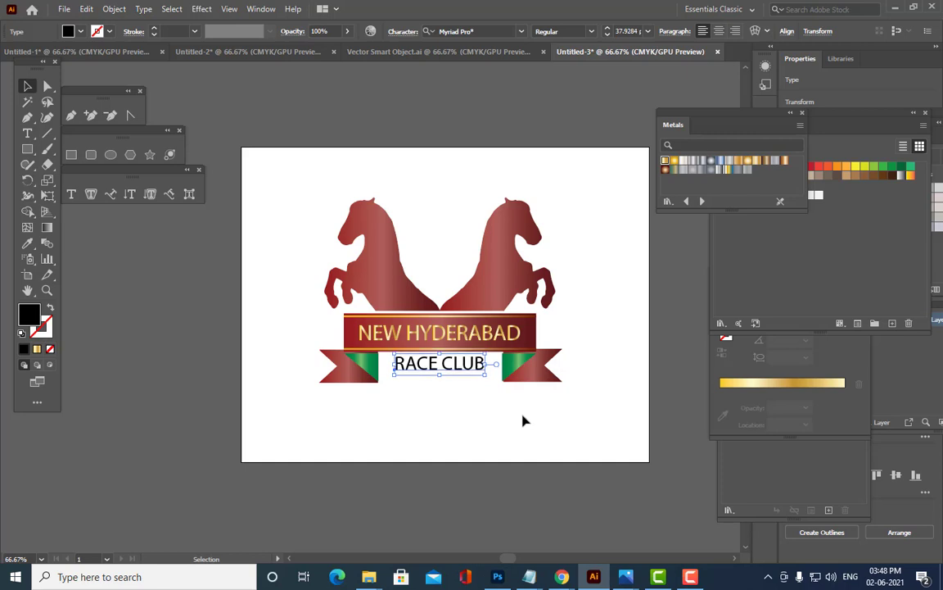
key(Up)
key(Up)
key(Up)
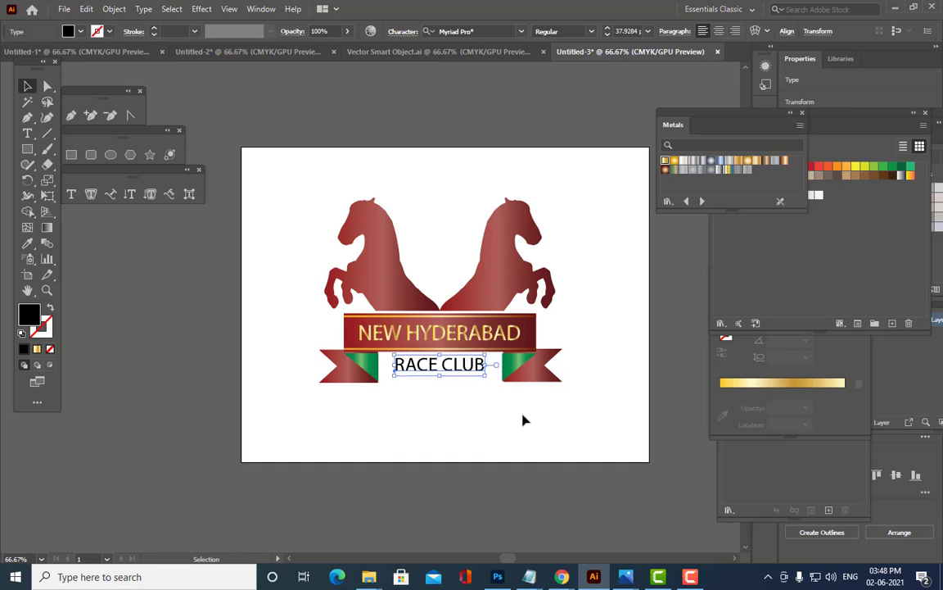
click(634, 322)
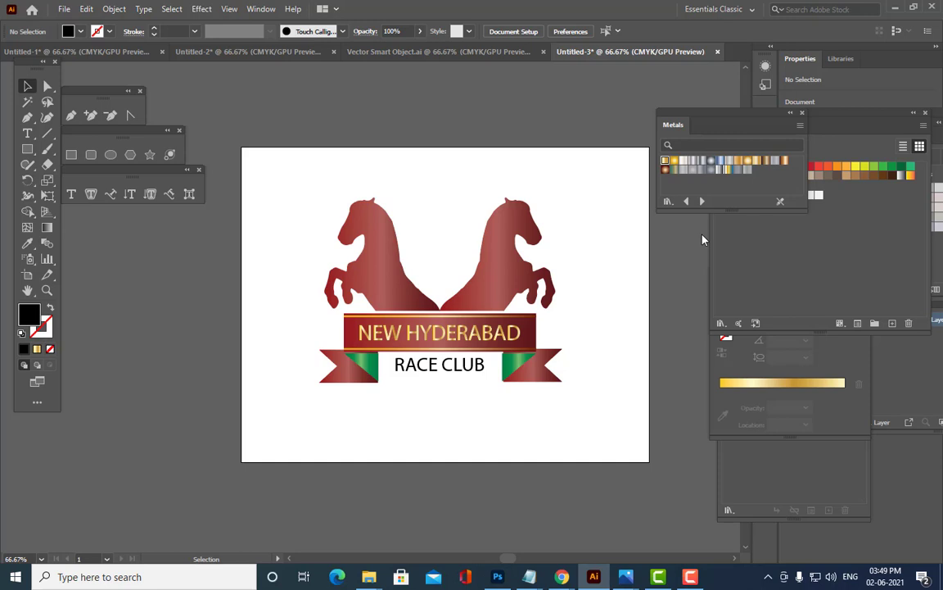
- Expand the RACE CLUB text with Object and Fill enabled
click(455, 370)
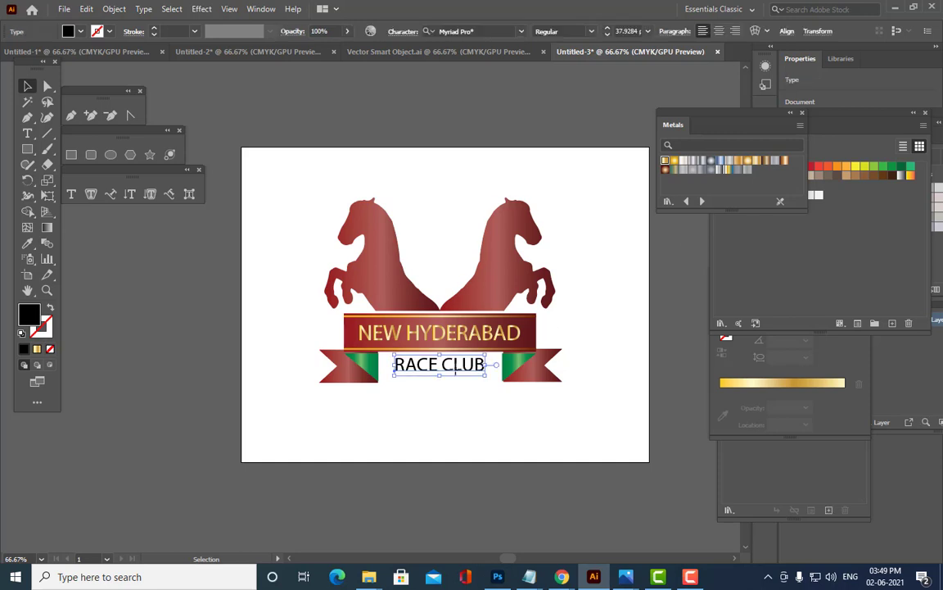
click(113, 9)
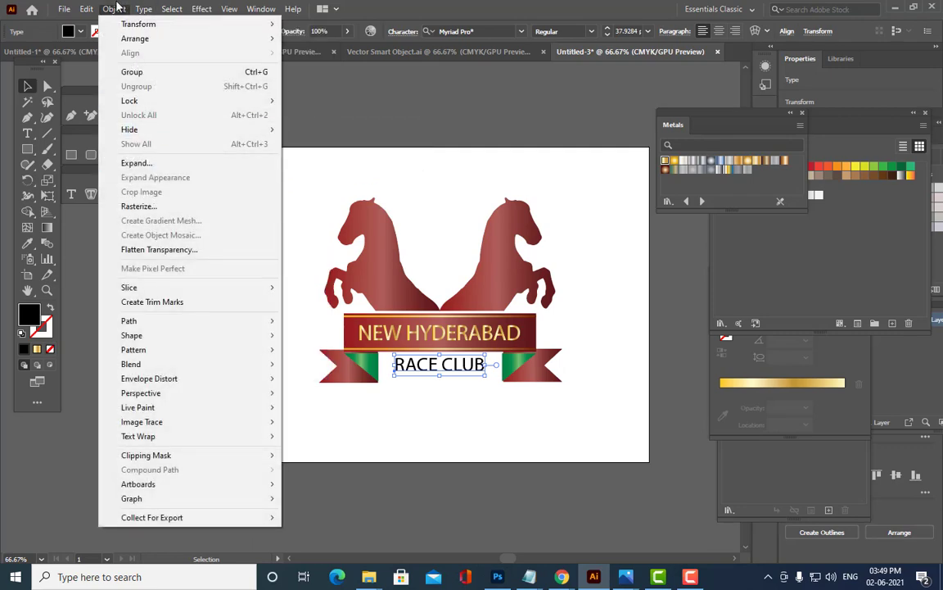
click(385, 152)
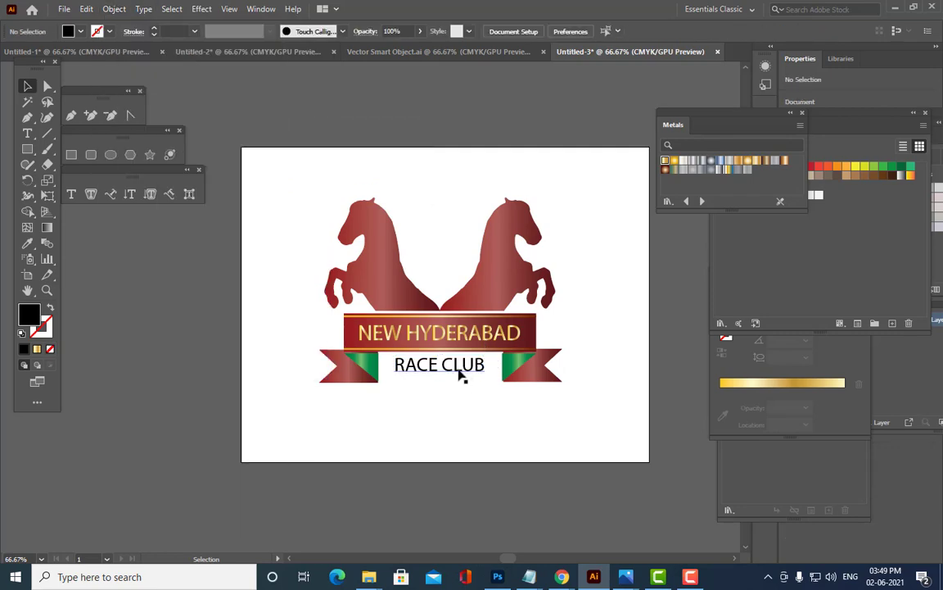
click(455, 364)
click(114, 8)
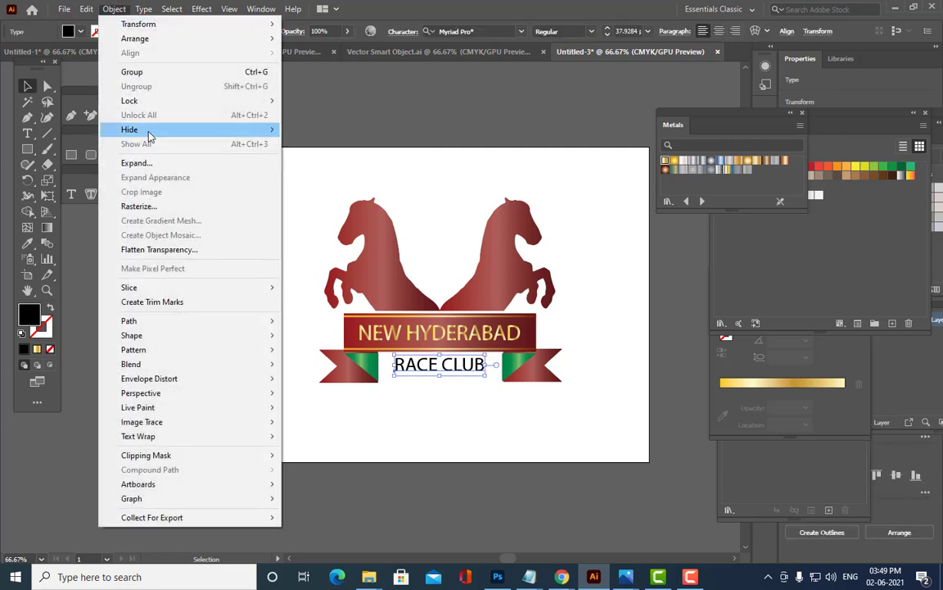
click(137, 163)
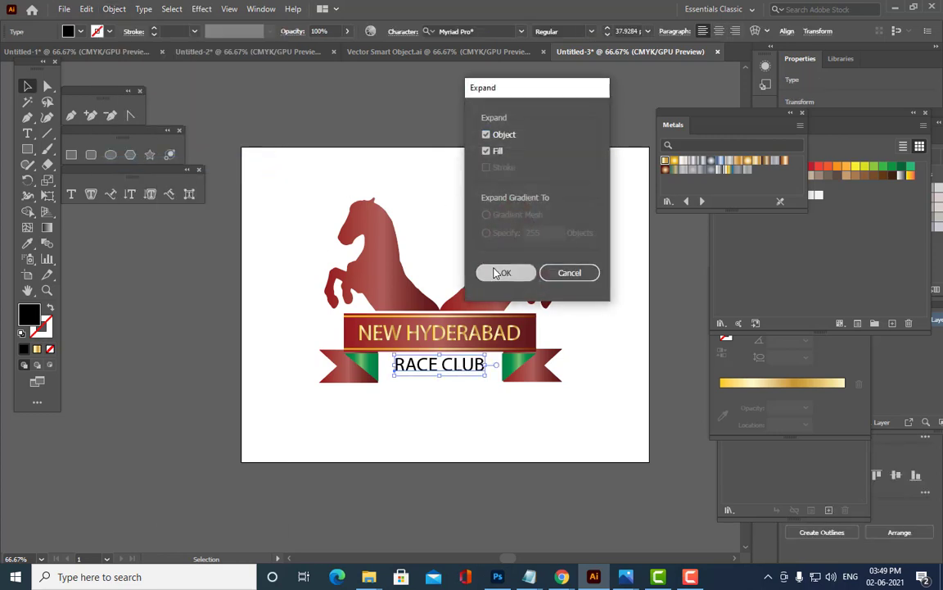
click(501, 271)
click(505, 161)
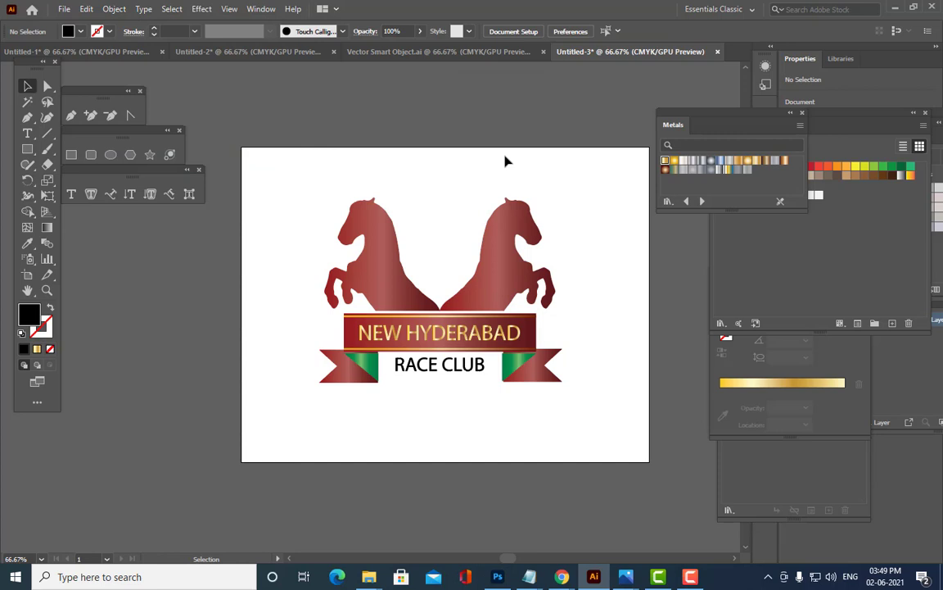
- Scale the whole emblem down to about 65% and place it near the centre of the artboard
click(446, 370)
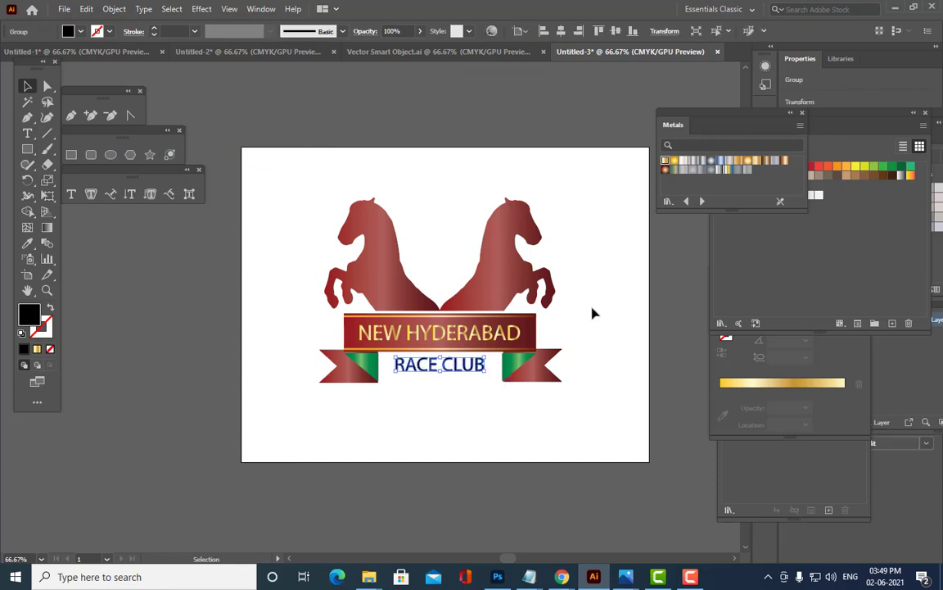
click(594, 313)
drag(276, 172, 647, 459)
drag(563, 197, 521, 230)
drag(483, 293, 514, 288)
click(577, 285)
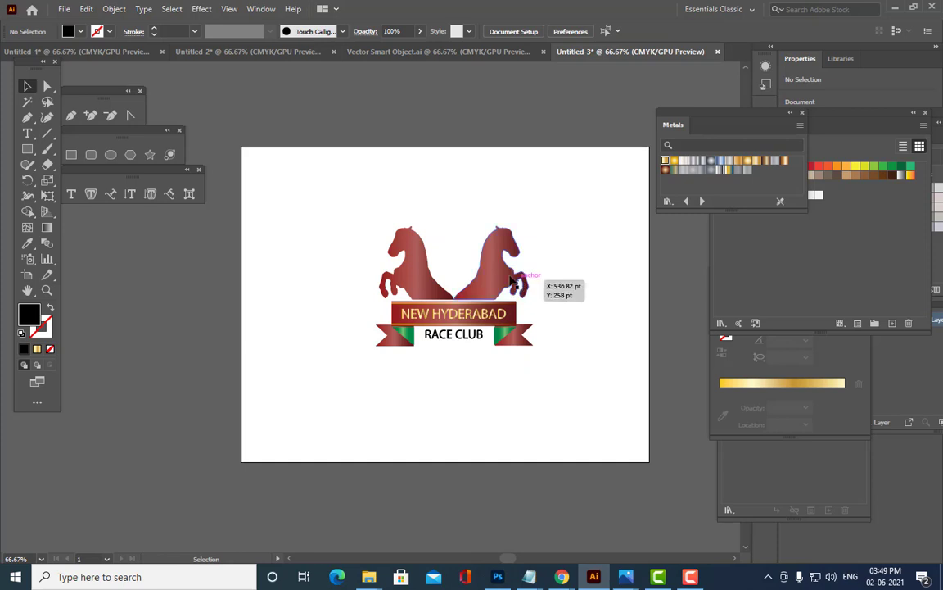
- Select the whole horse-and-ribbon emblem and scale it down slightly, by about 6%
click(518, 283)
click(352, 213)
drag(350, 213, 529, 342)
drag(494, 307, 490, 309)
click(573, 302)
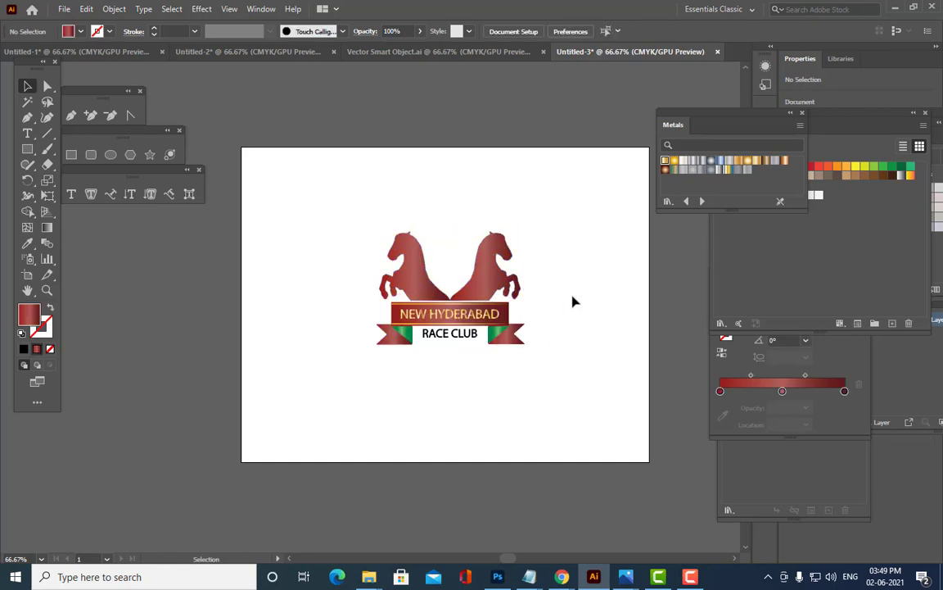
- Draw a circle about 382 pt in diameter and position it centred around the emblem
click(111, 154)
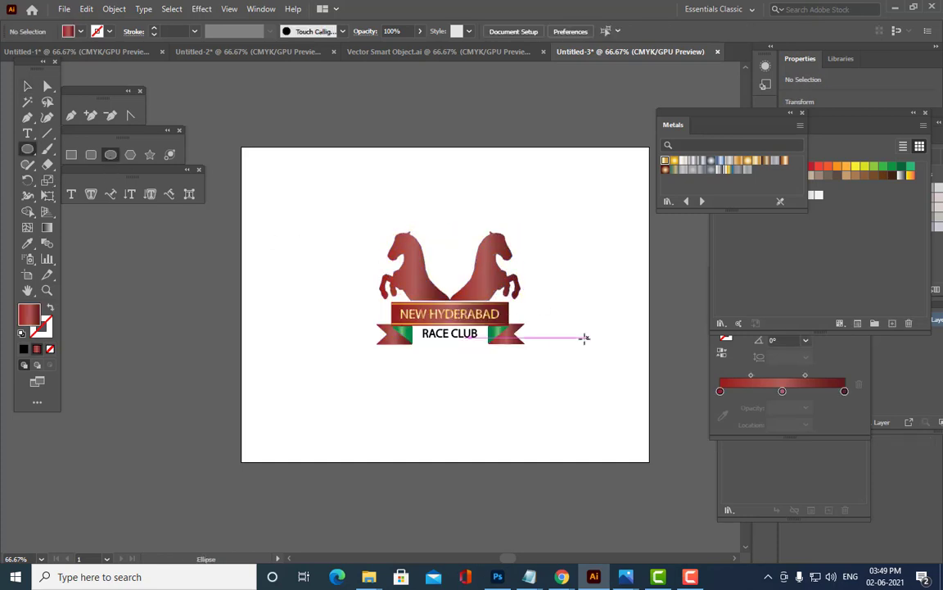
drag(343, 209, 541, 358)
click(27, 85)
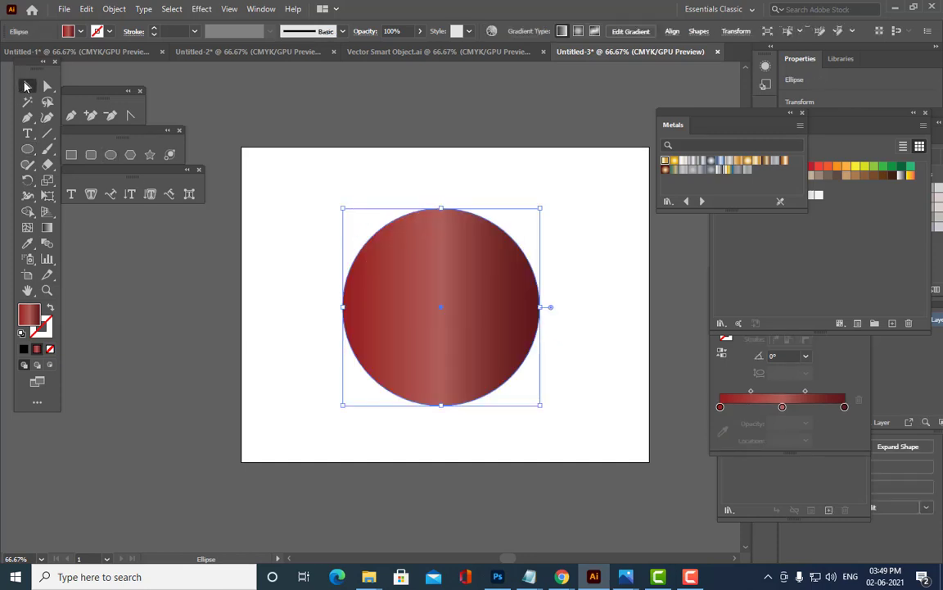
drag(471, 315, 477, 304)
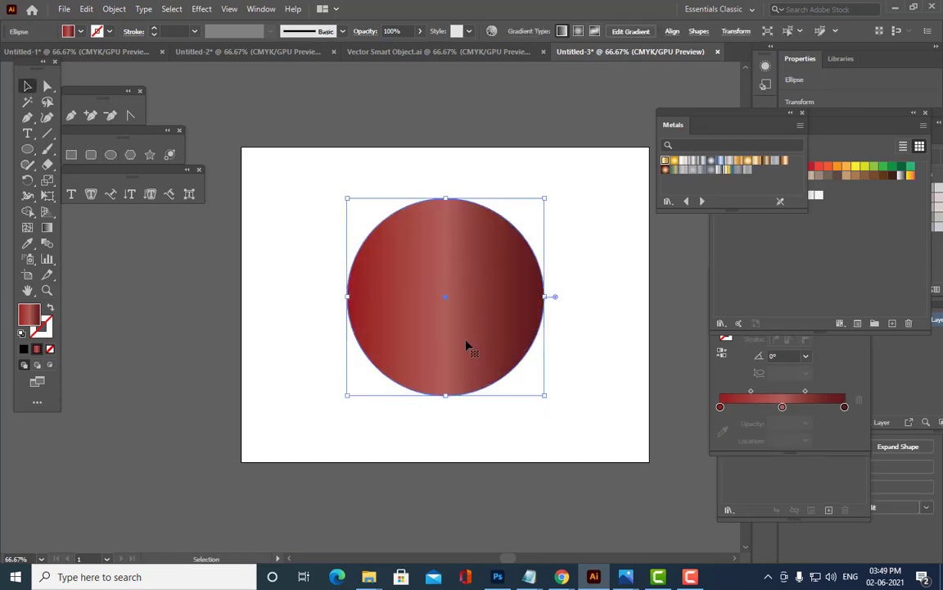
- Give the circle a solid black 1 pt stroke and no fill
click(46, 328)
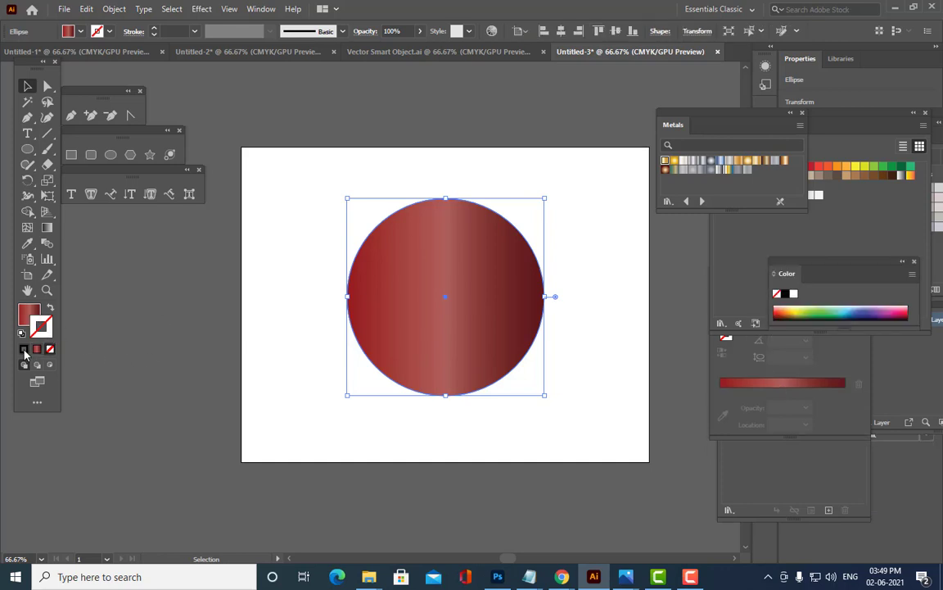
click(25, 353)
click(49, 349)
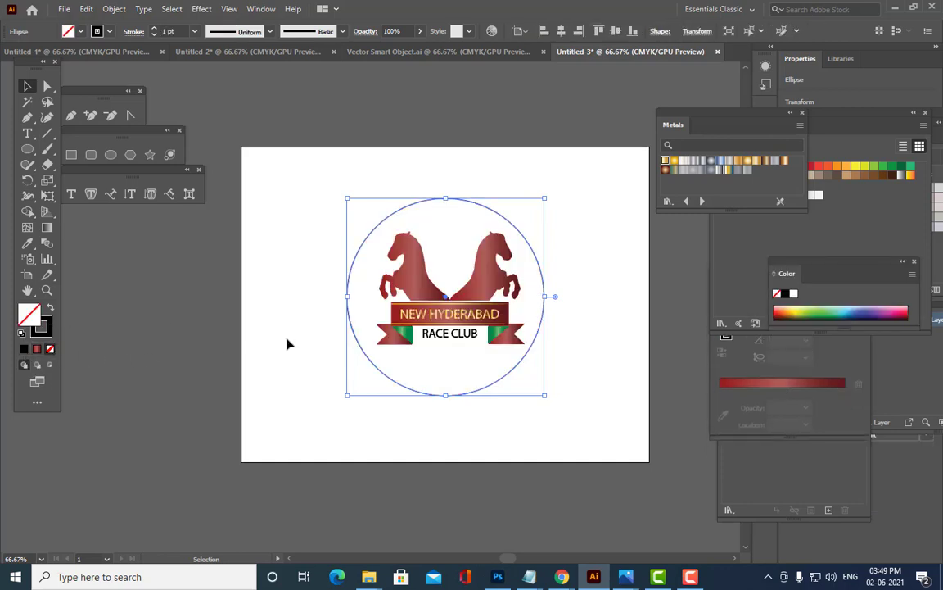
click(280, 231)
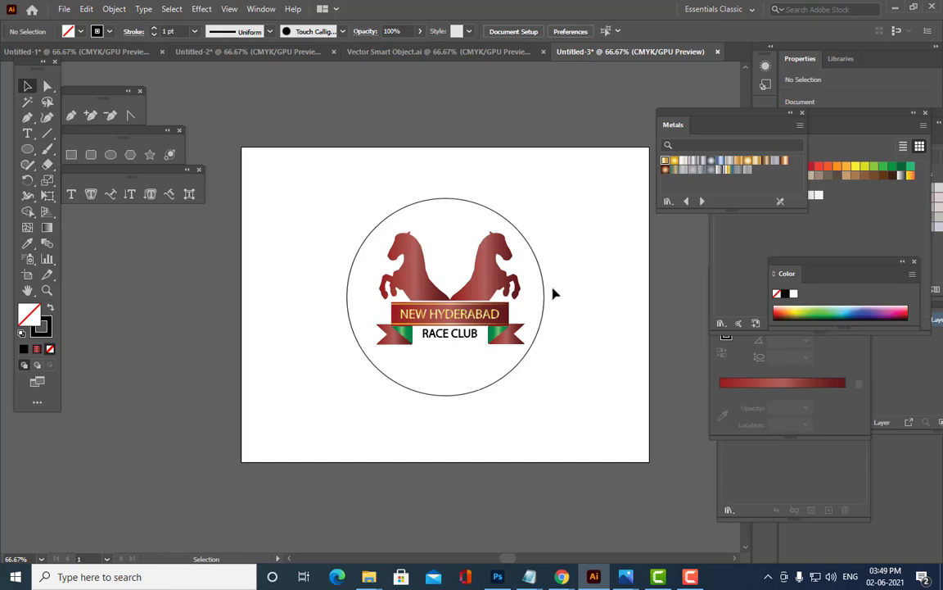
- Cut the circle at its left and right anchor points and delete the lower half
click(47, 86)
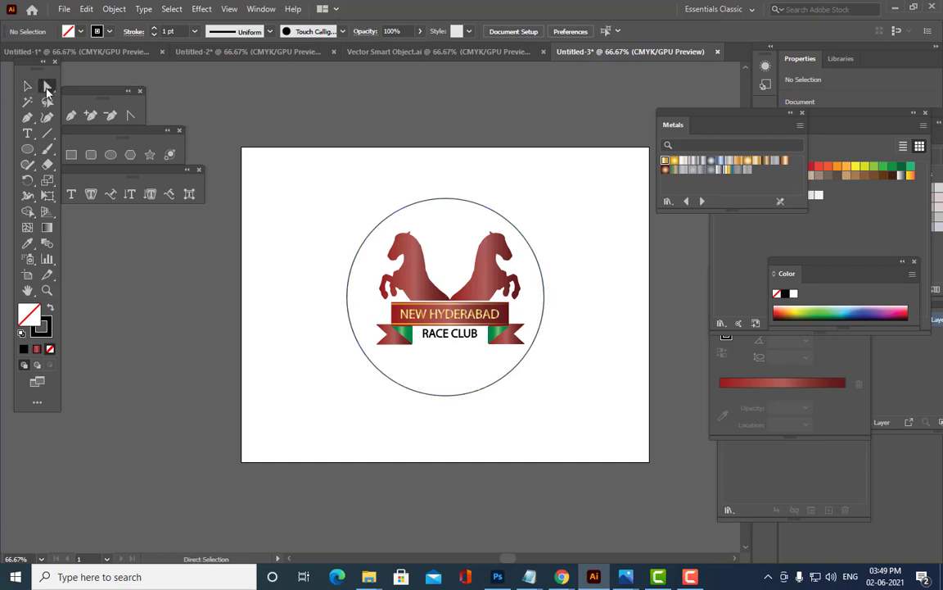
click(543, 307)
click(544, 298)
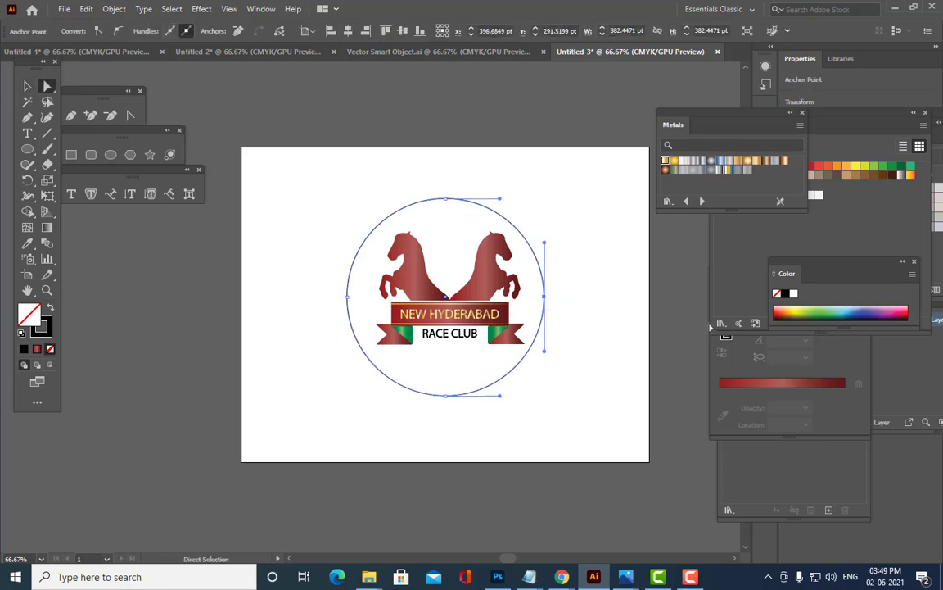
click(347, 297)
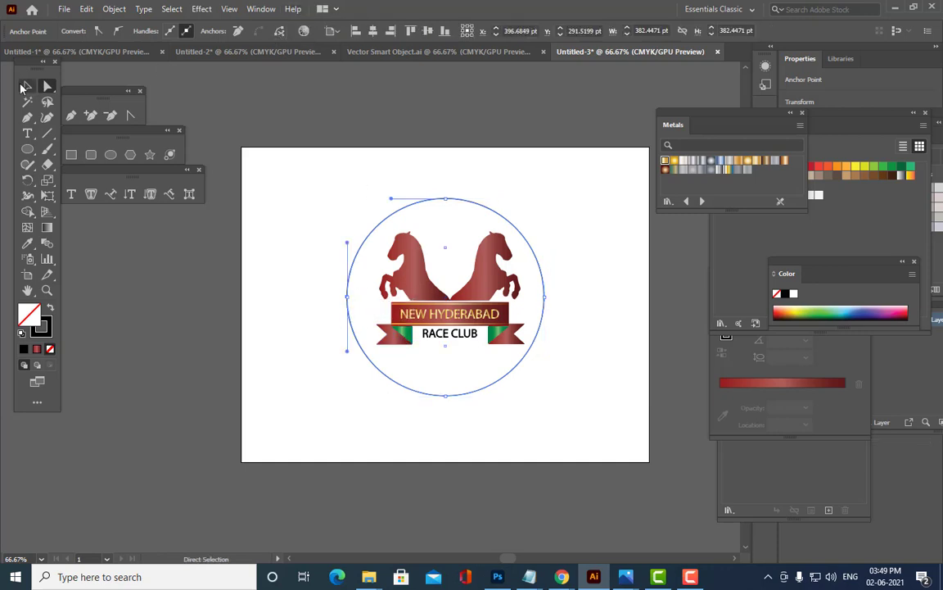
click(27, 86)
click(505, 385)
click(490, 392)
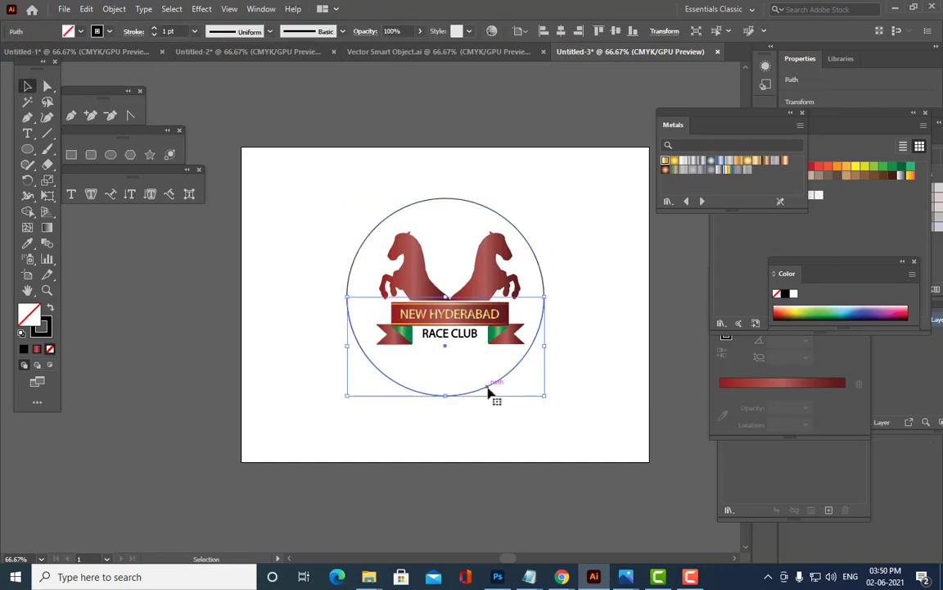
key(Delete)
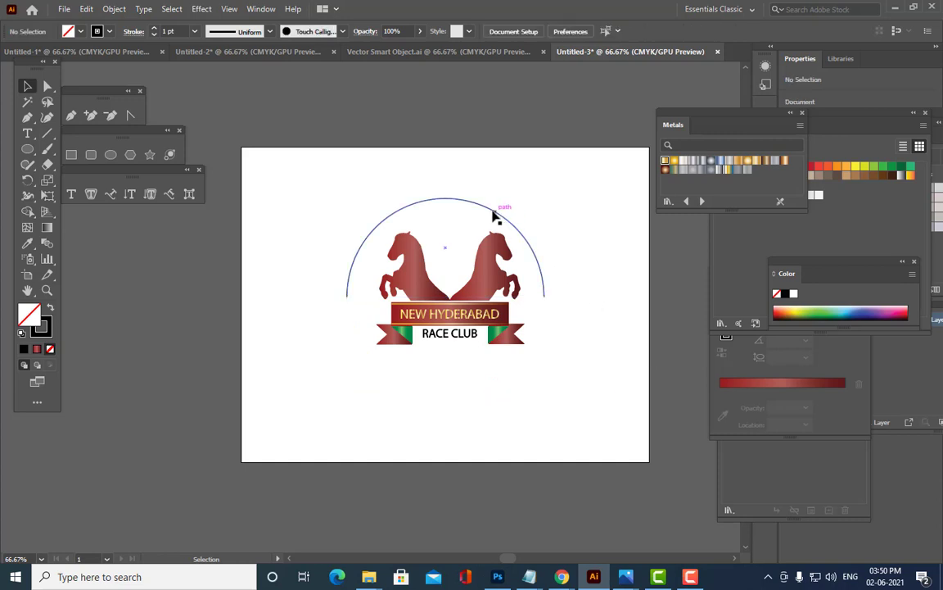
- Nudge the remaining arc slightly right and down so it sits centred over the horses
click(491, 211)
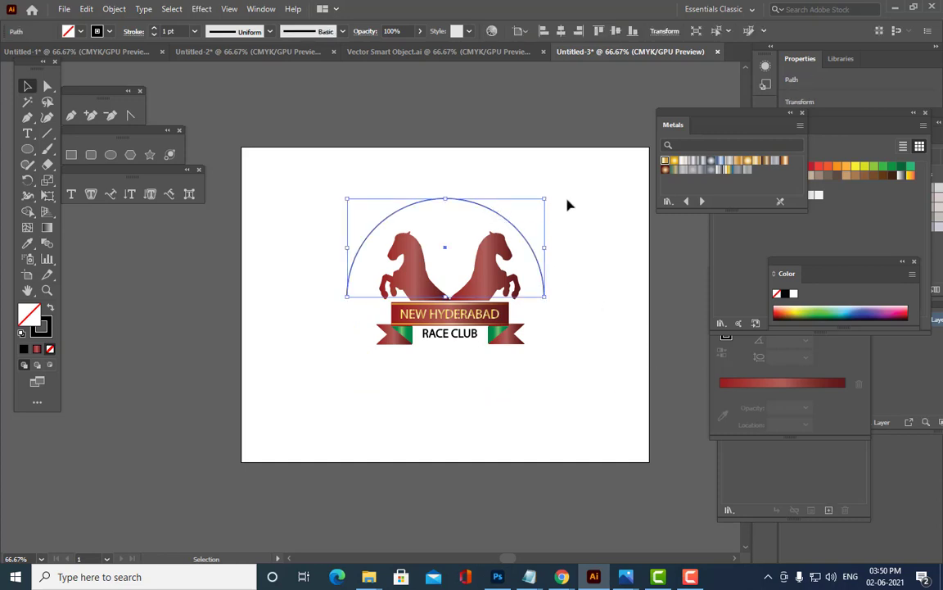
key(Right)
key(Down)
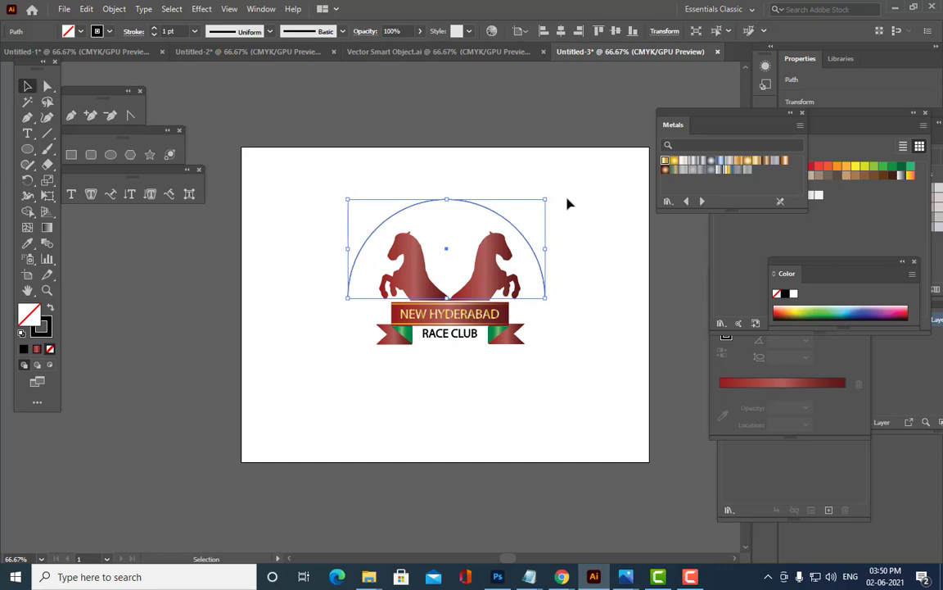
click(547, 191)
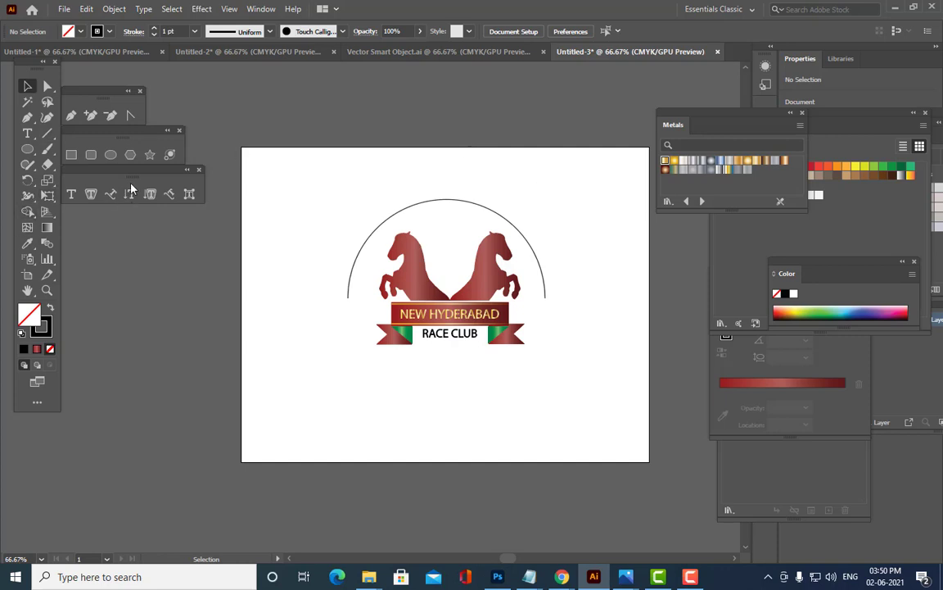
click(70, 194)
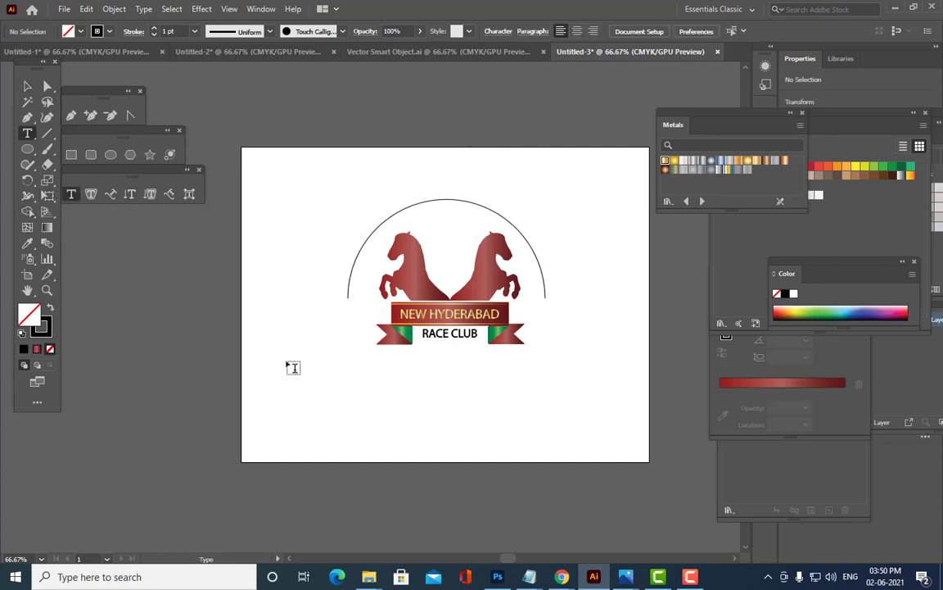
click(418, 409)
text(NEW HYDERABAD RACE CLUB)
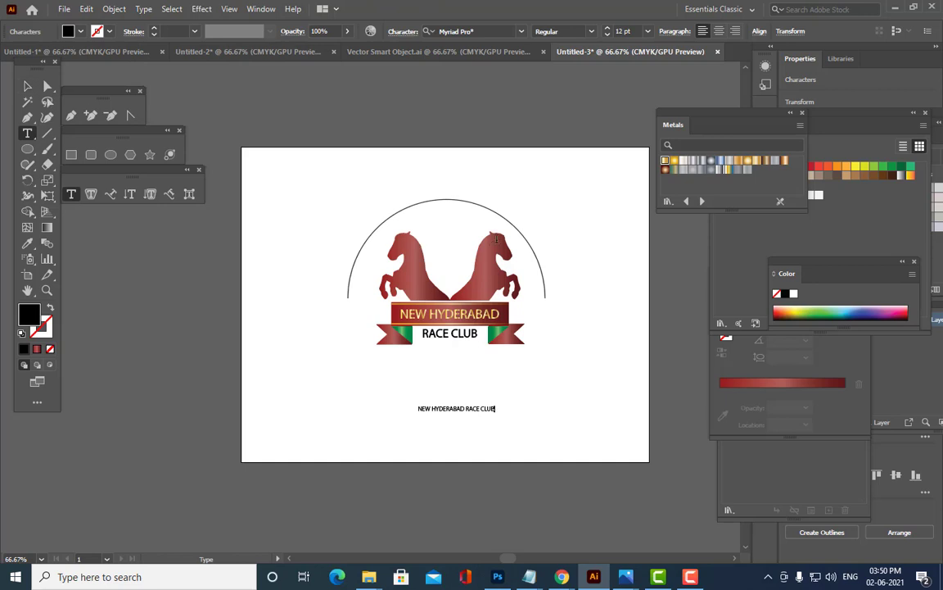
click(28, 86)
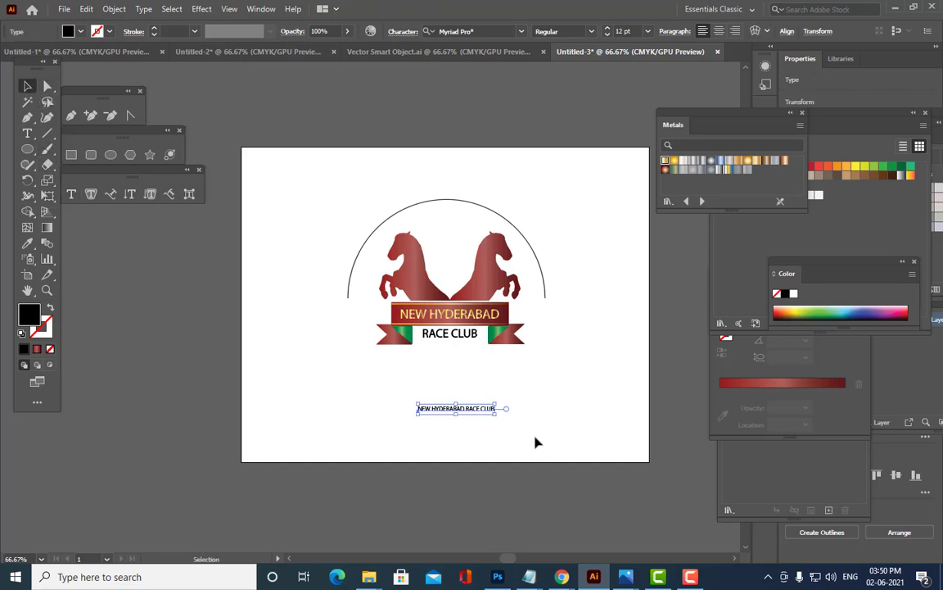
key(Delete)
- Add the text NEW HYDERABAD RACE CLUB along the arc, starting near its left end, with Type on a Path
click(111, 193)
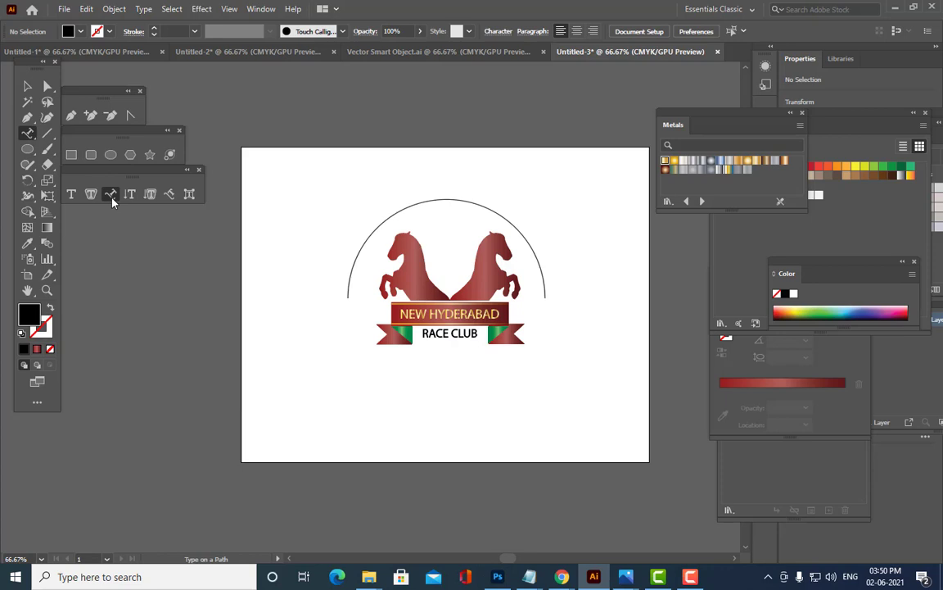
click(349, 273)
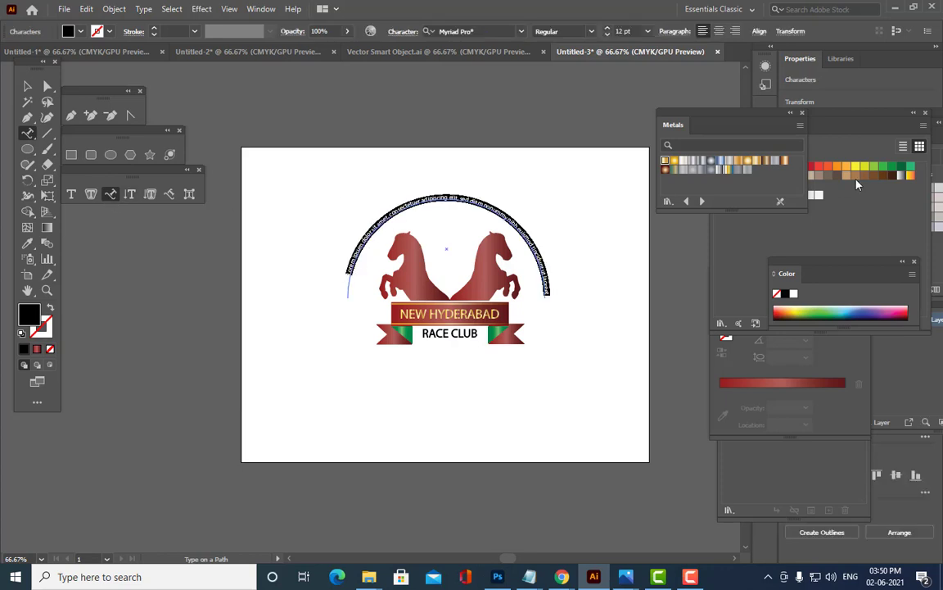
key(BackSpace)
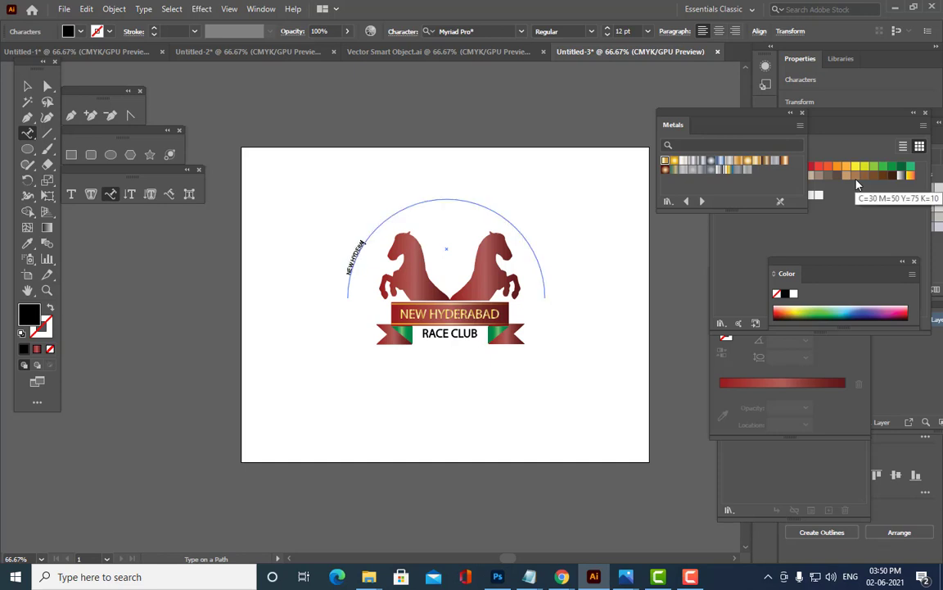
text(NEW HYDERABAD RACE CLUB)
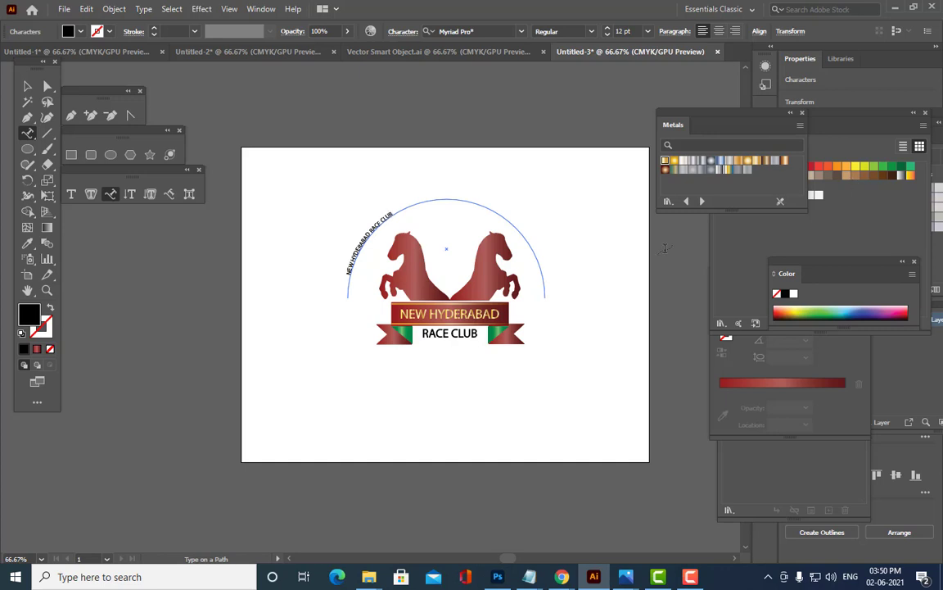
- Set the font of the arched text to Arial Black
drag(394, 211, 324, 294)
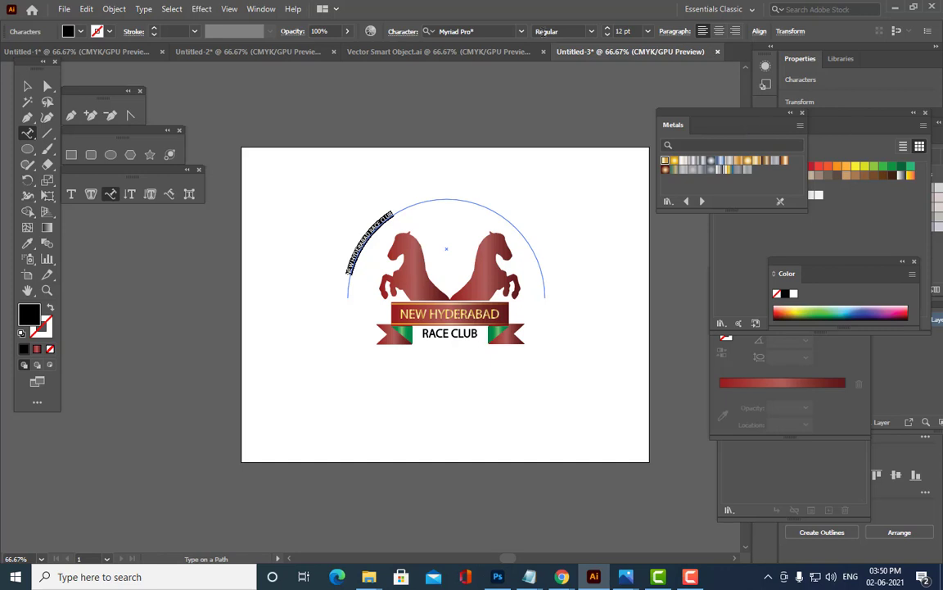
click(494, 31)
text(ARIAL)
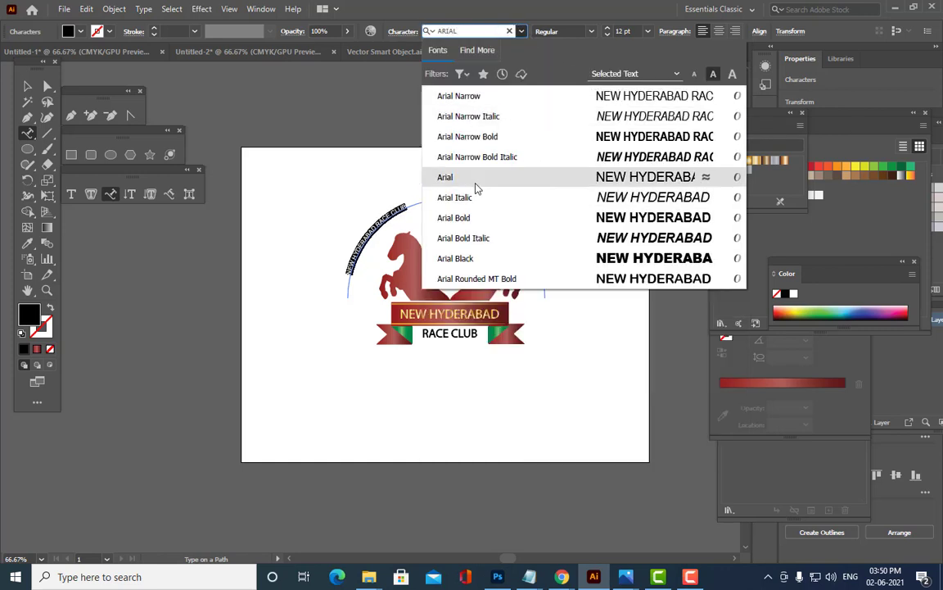
click(468, 257)
- Enlarge the arched text to 32 pt so it spans most of the arc above the horses
key(ctrl+shift+period)
key(ctrl+shift+period)
key(ctrl+shift+period)
key(ctrl+shift+period)
key(ctrl+shift+period)
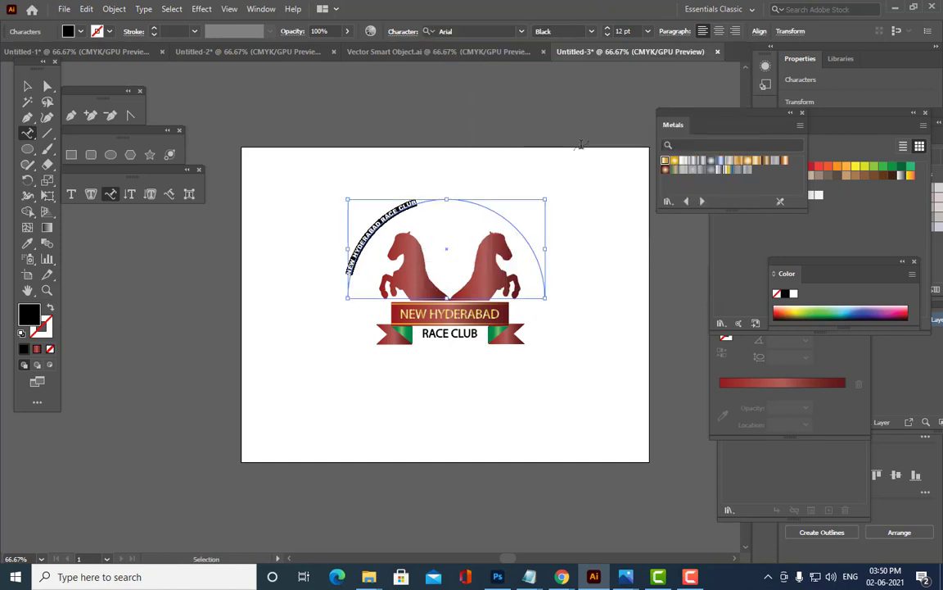
key(ctrl+shift+period)
key(ctrl+shift+period)
key(ctrl+shift+period)
key(ctrl+shift+period)
key(ctrl+shift+period)
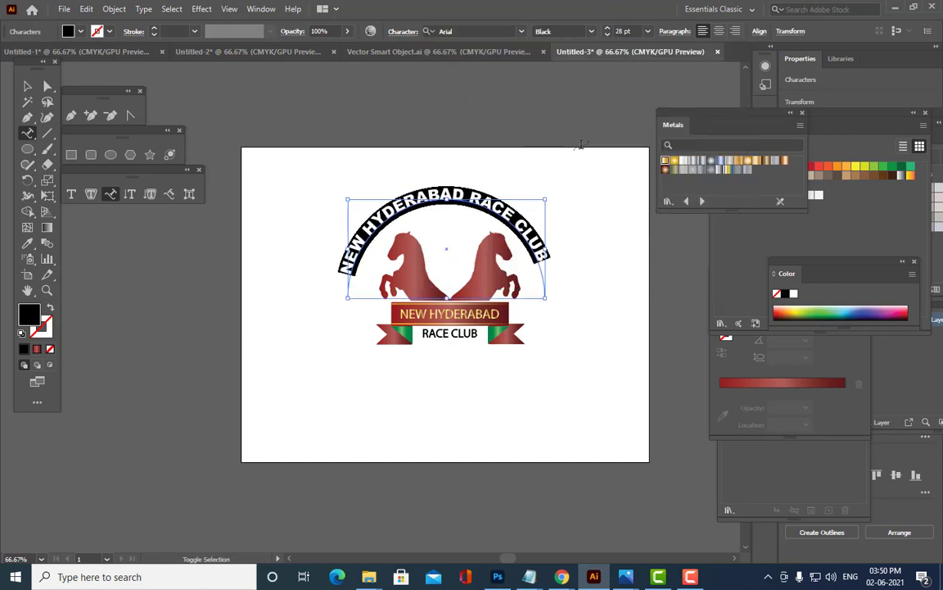
key(ctrl+shift+period)
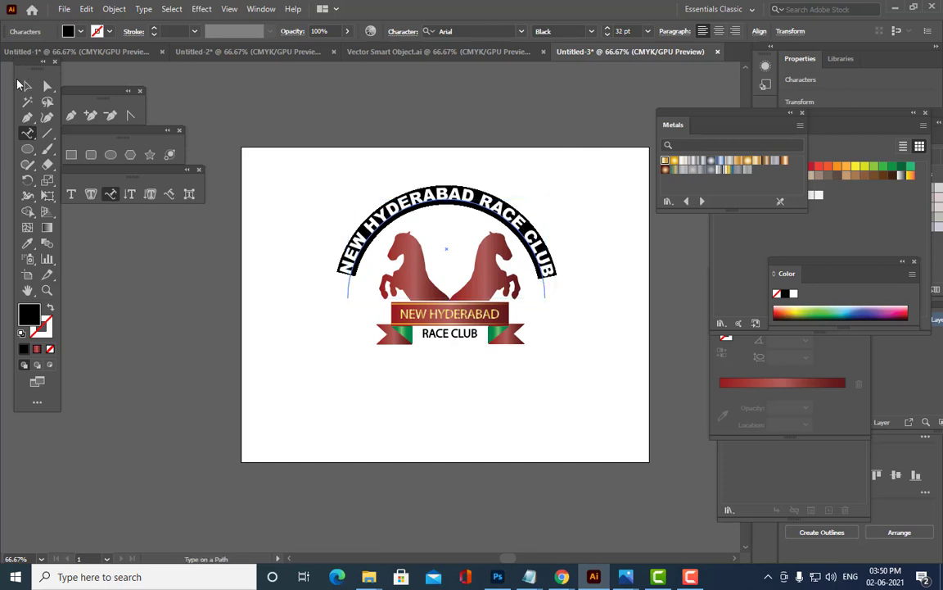
click(25, 86)
click(559, 191)
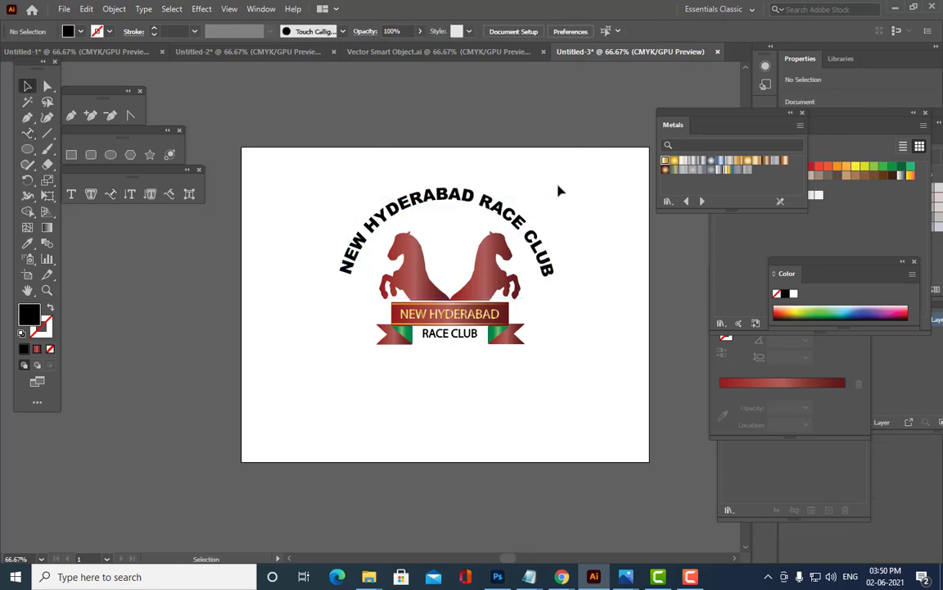
- Increase the arched NEW HYDERABAD RACE CLUB lettering to 34 pt
click(496, 210)
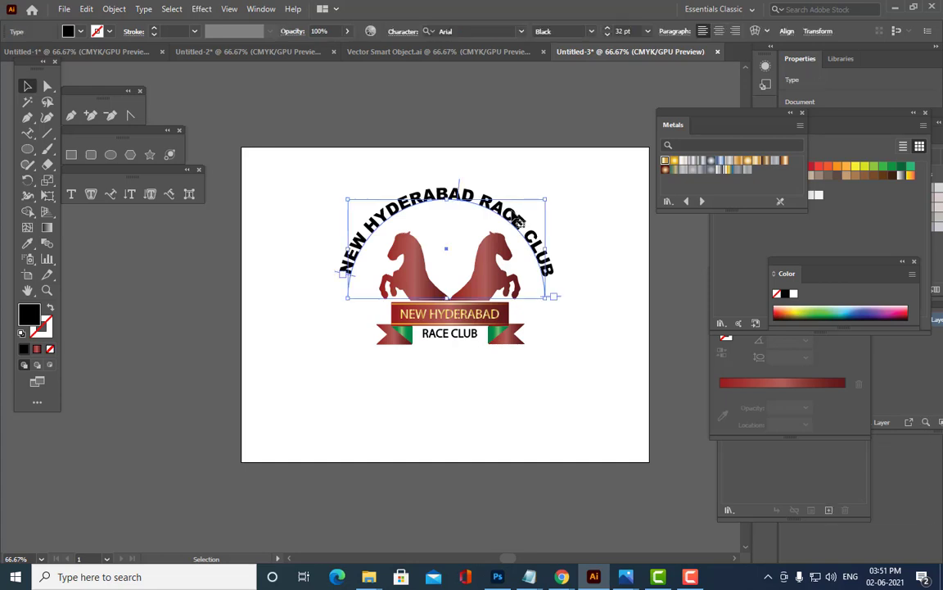
click(71, 194)
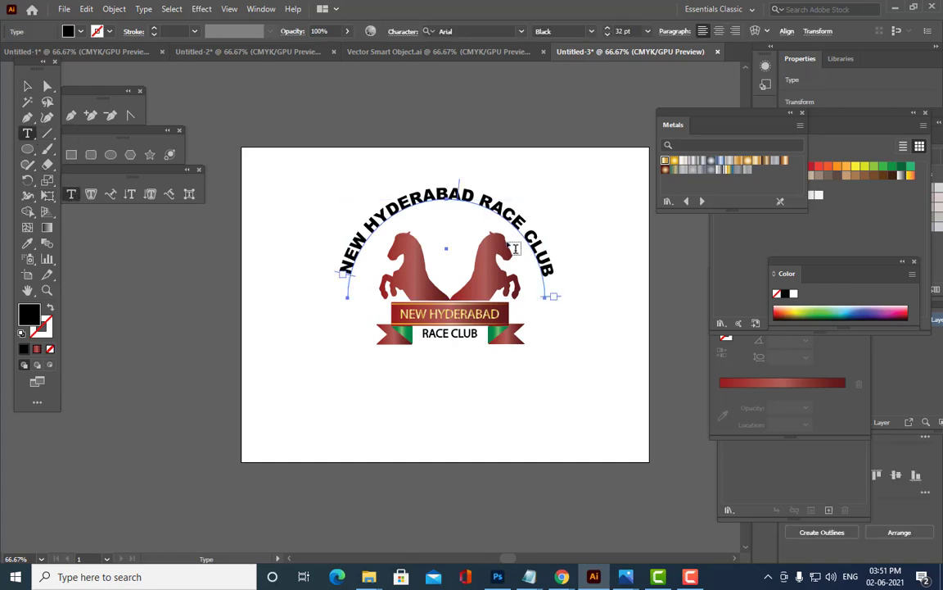
drag(550, 269, 293, 268)
key(Escape)
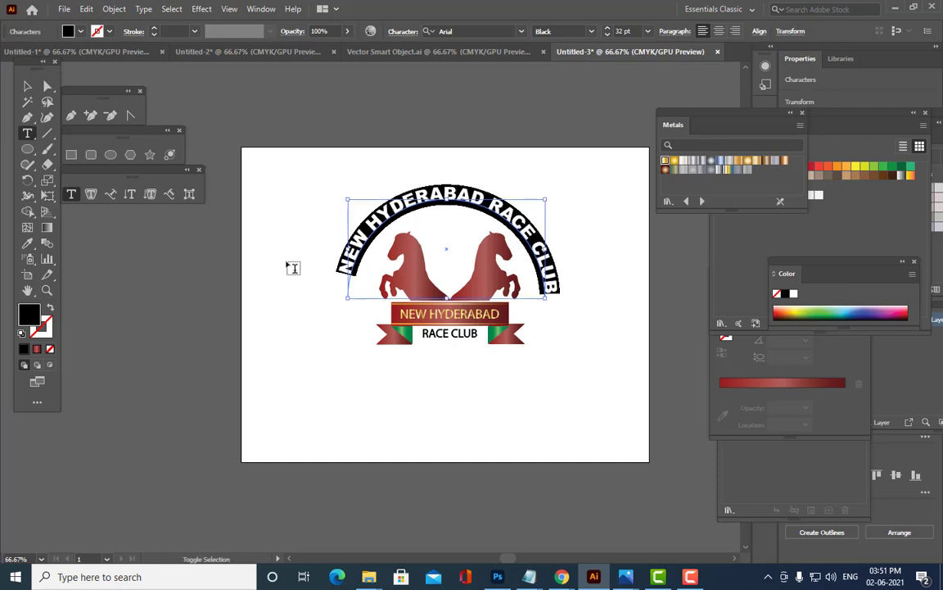
key(ctrl+shift+period)
key(ctrl+shift+comma)
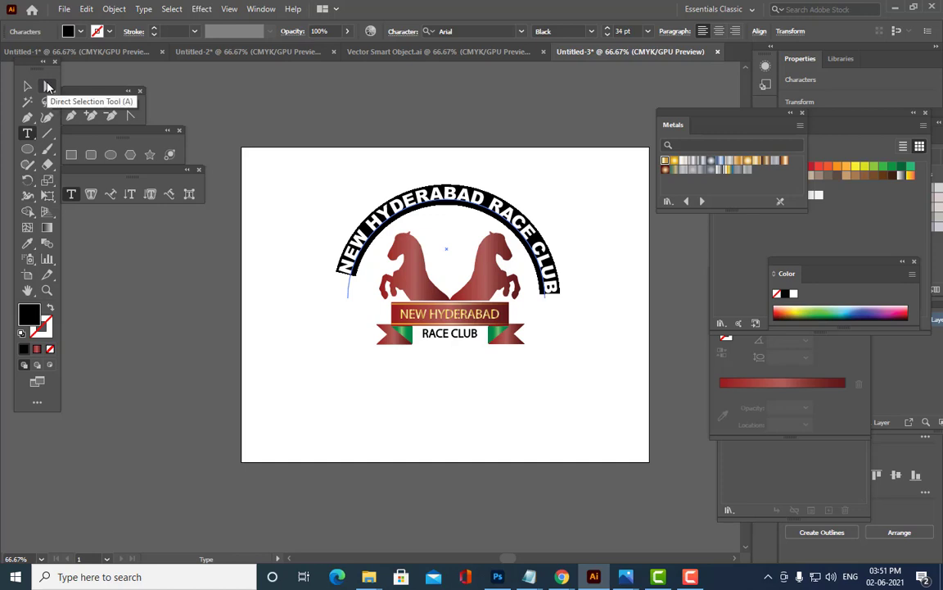
- Shift the start of the arched text slightly down towards the left end of the arc
click(48, 86)
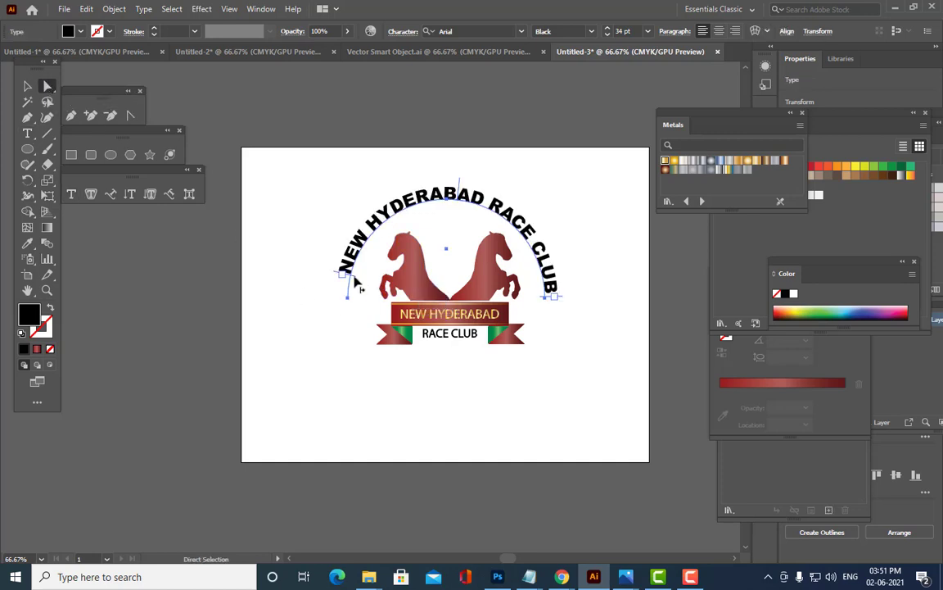
drag(354, 281, 349, 283)
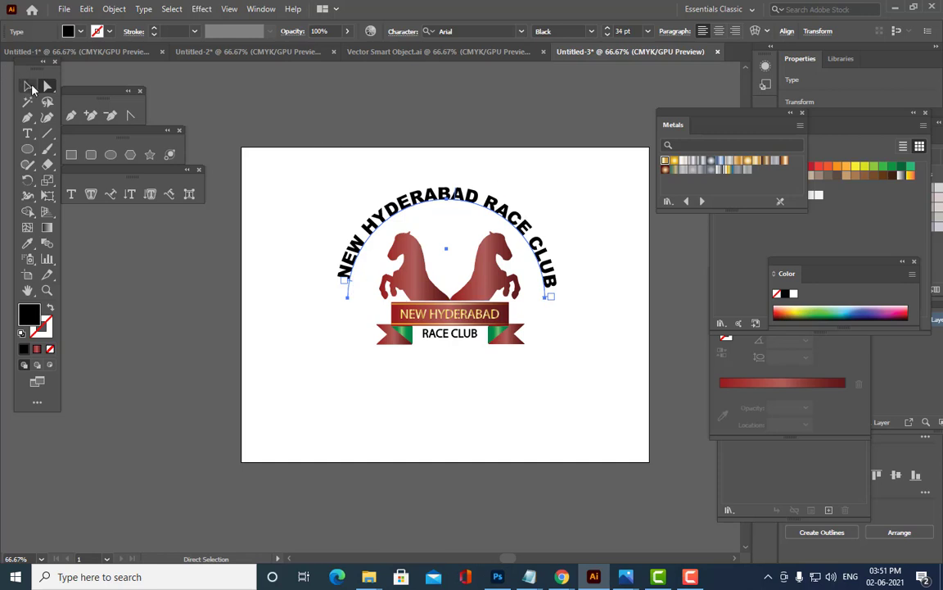
key(v)
click(604, 182)
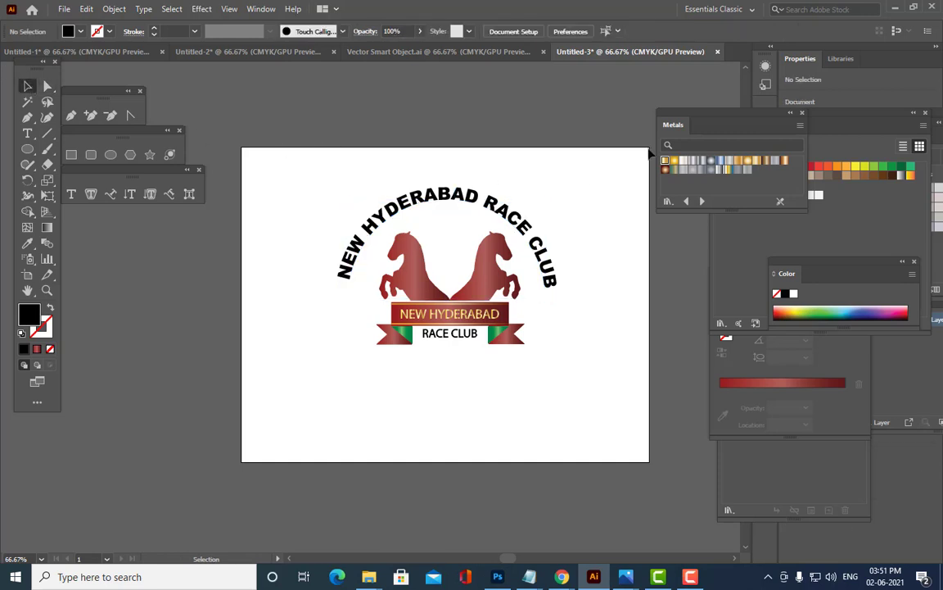
- Expand the arched NEW HYDERABAD RACE CLUB text into editable shapes
click(423, 190)
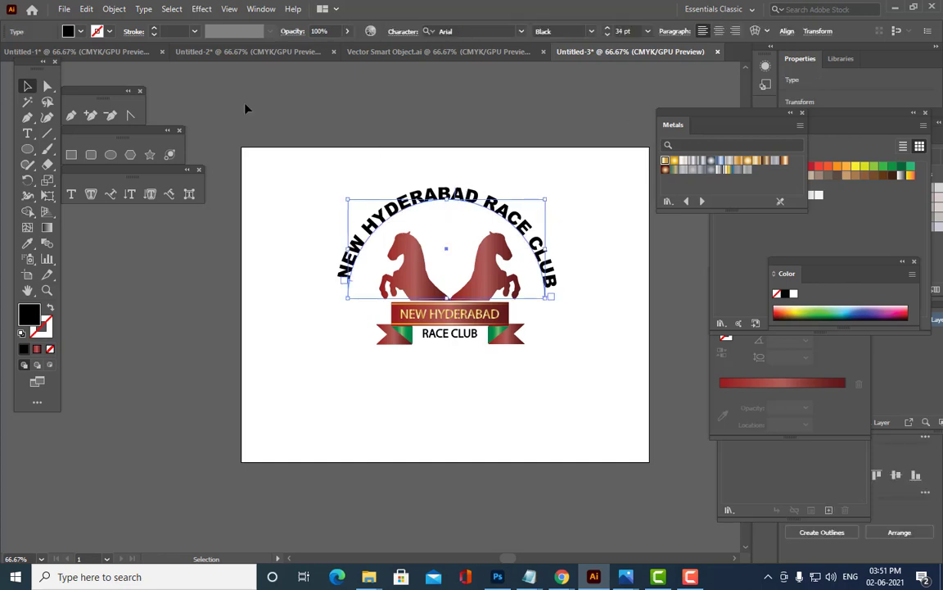
click(114, 9)
click(166, 160)
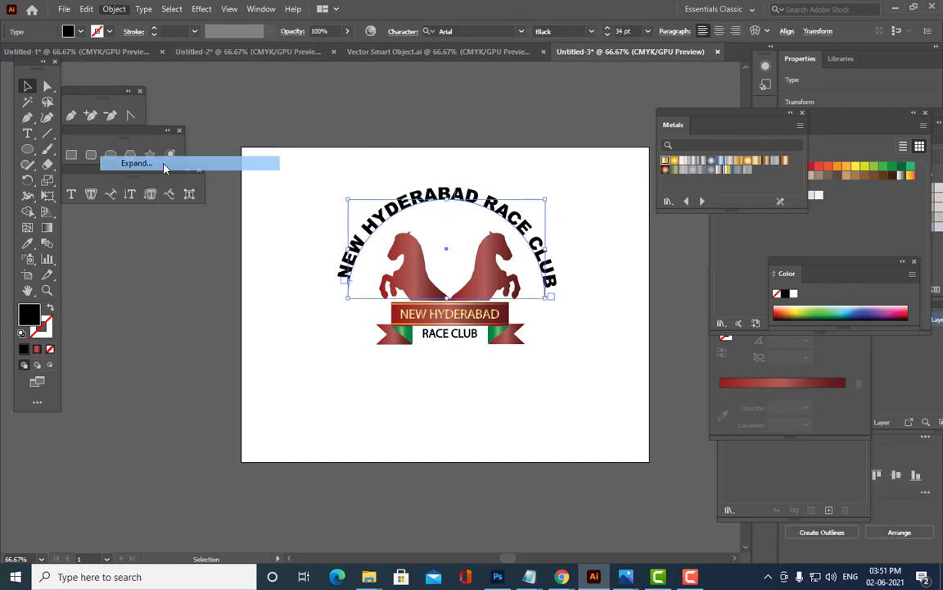
click(506, 272)
click(589, 200)
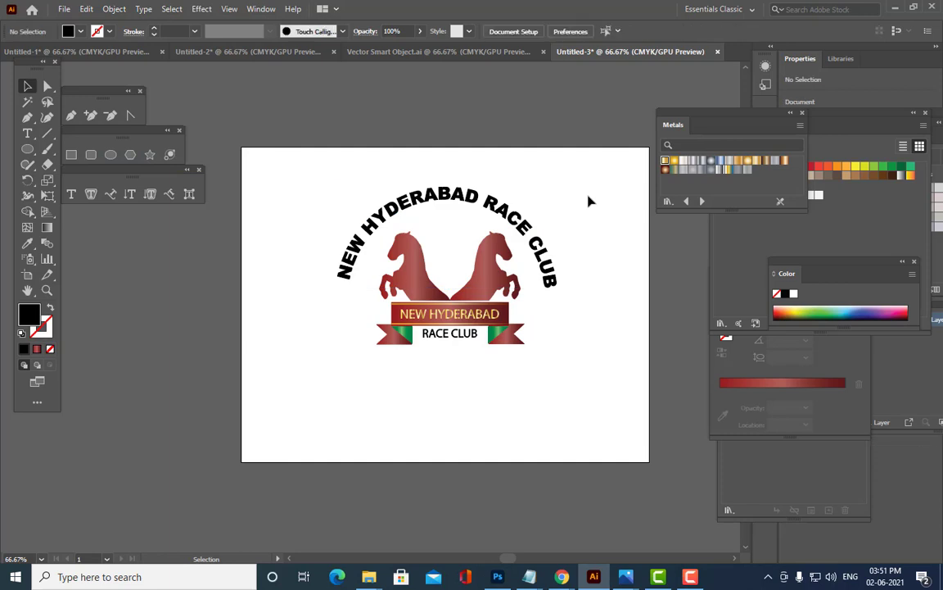
- Nudge the arched lettering straight up to leave more space above the horses
click(448, 194)
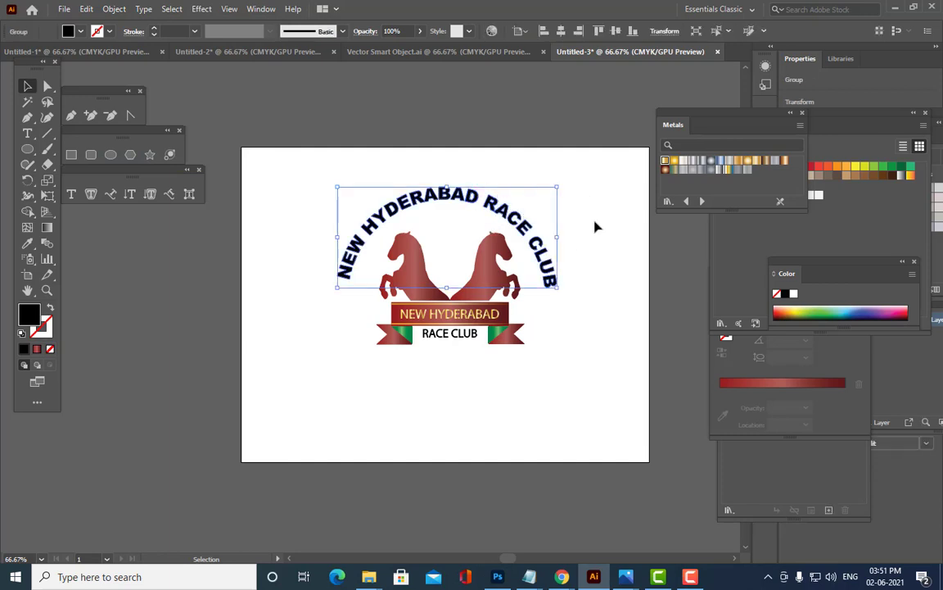
key(Up)
key(Up)
key(Up)
key(Up)
key(Up)
key(Up)
key(Up)
key(Up)
key(Up)
key(Up)
key(Up)
key(Up)
key(Up)
key(Up)
key(Up)
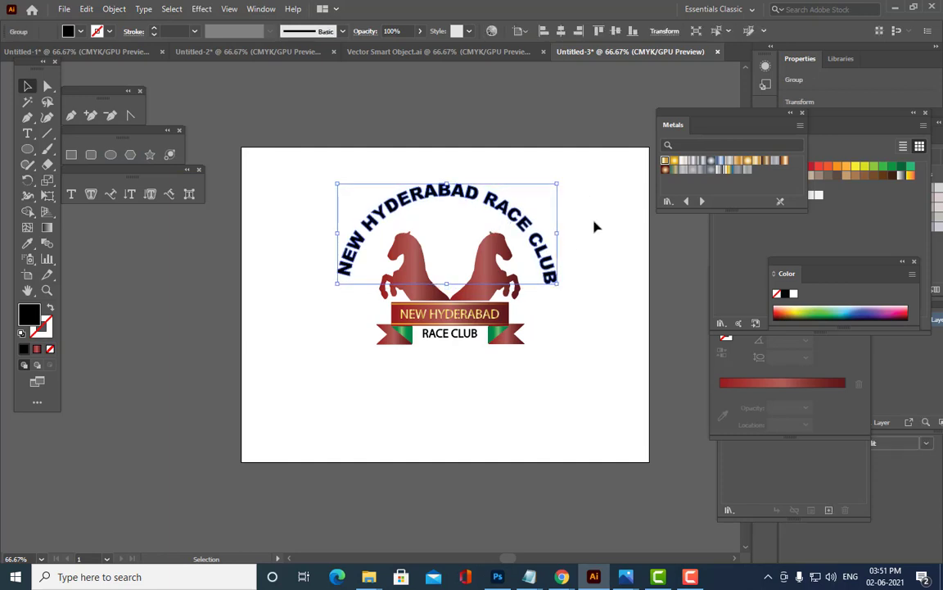
key(Up)
key(Up)
key(Up)
key(Up)
key(Up)
key(Up)
key(Up)
key(Up)
key(Up)
key(Up)
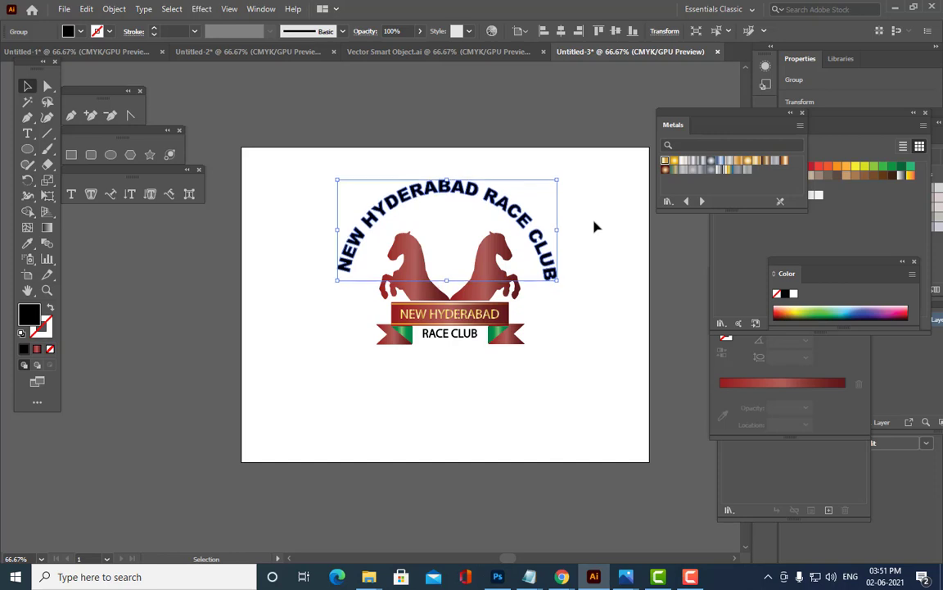
click(623, 230)
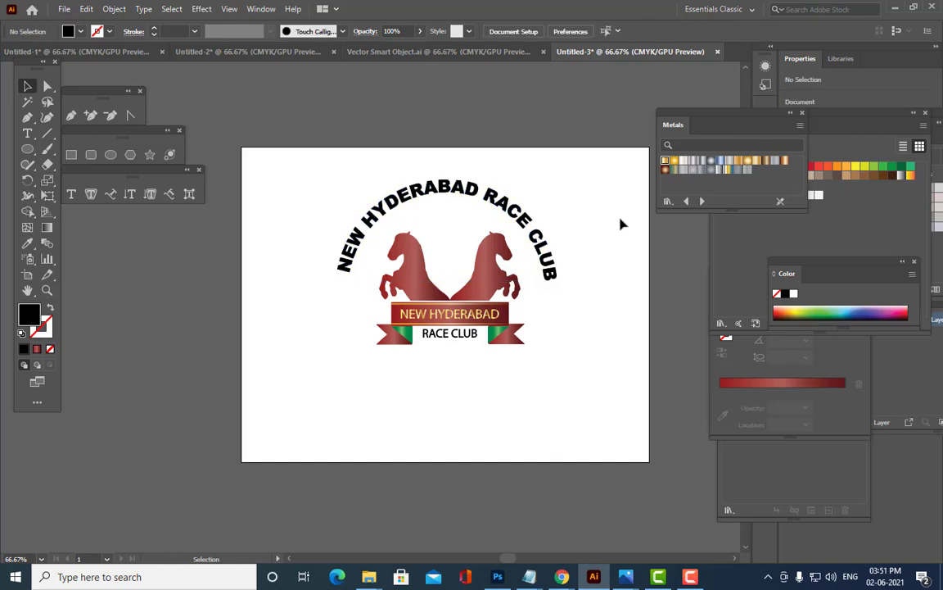
click(532, 202)
click(602, 181)
click(512, 209)
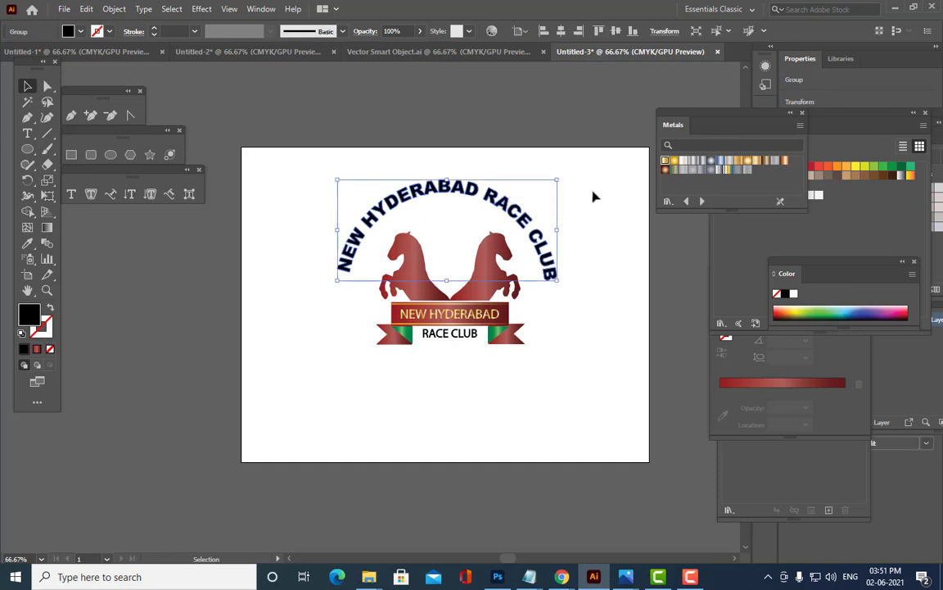
click(593, 196)
- Draw a large circle around the emblem with no fill and a 1 pt black stroke
click(111, 155)
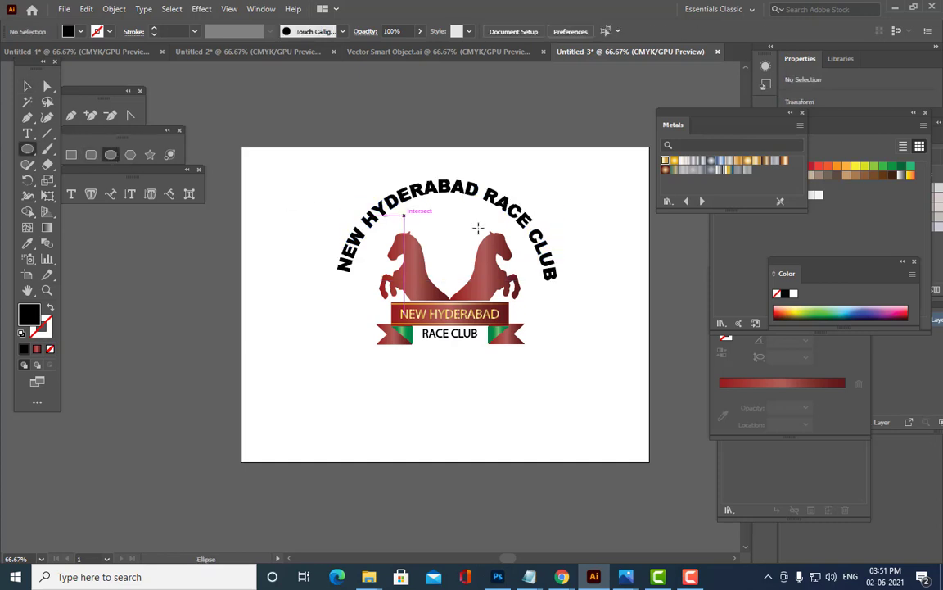
mouse_move(311, 162)
mouse_down()
mouse_move(480, 268)
mouse_move(564, 347)
mouse_move(563, 337)
mouse_up()
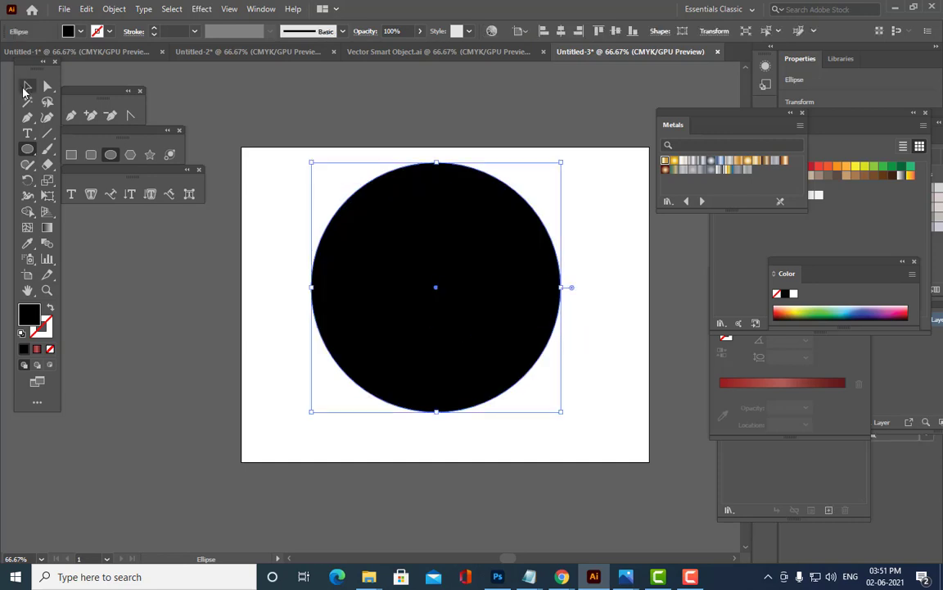
click(27, 85)
click(22, 350)
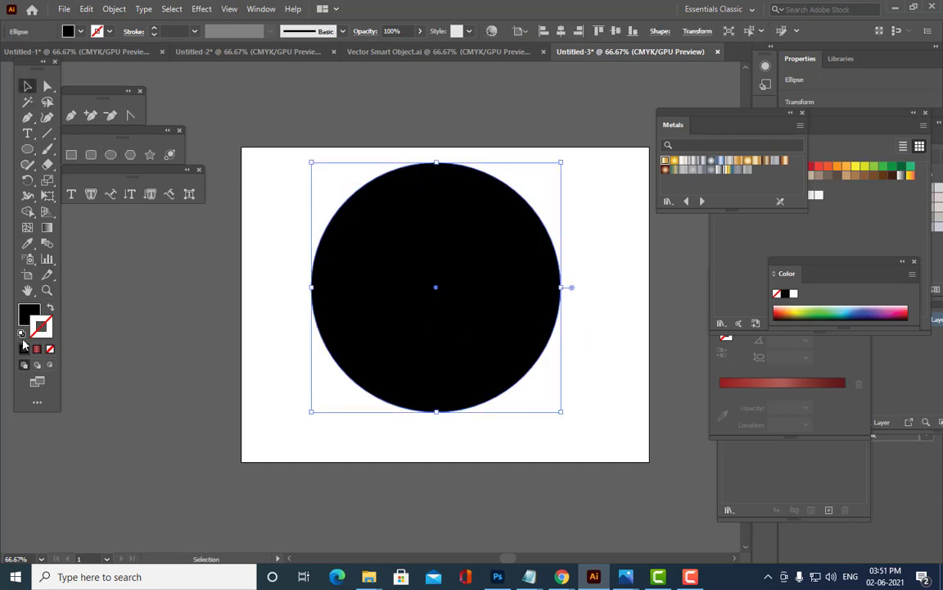
click(50, 350)
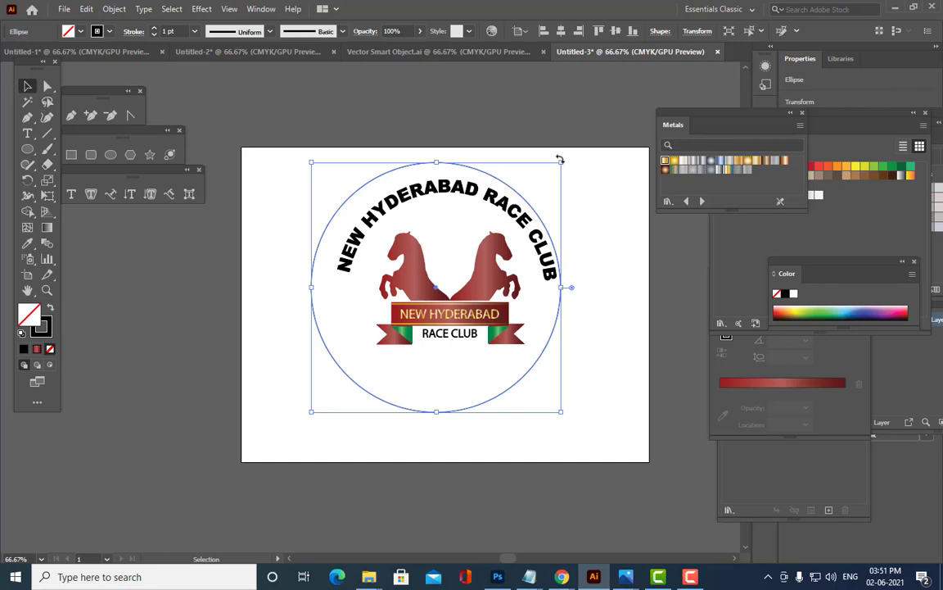
- Shrink the circle and reposition it just inside the arched lettering, enclosing the horses and ribbon
drag(560, 159, 525, 199)
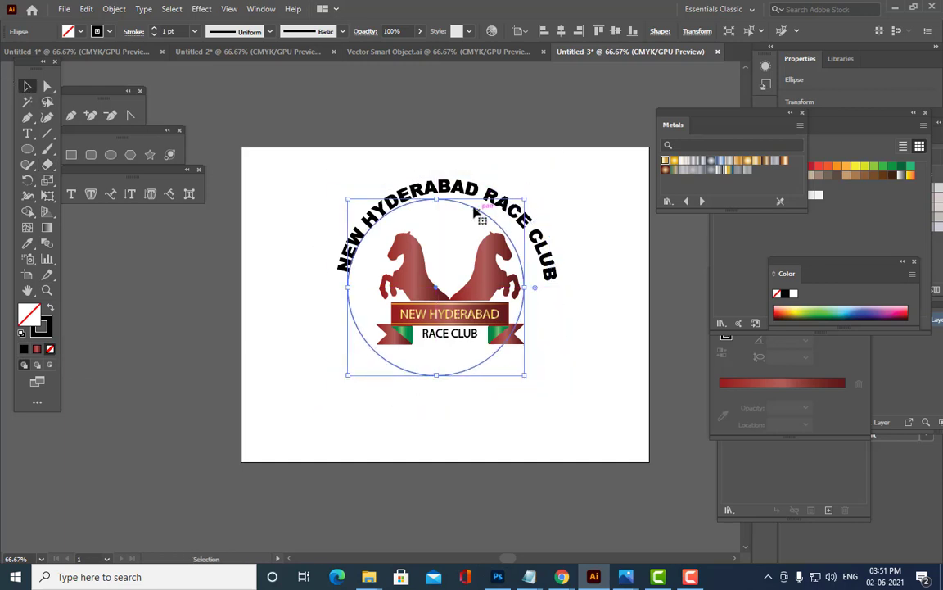
click(486, 239)
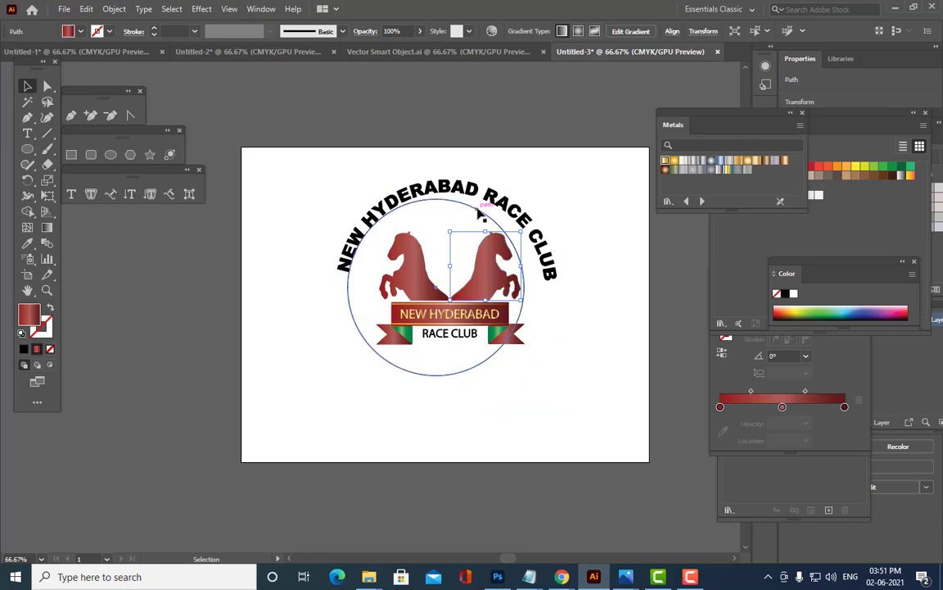
click(473, 207)
drag(472, 207, 543, 200)
click(568, 200)
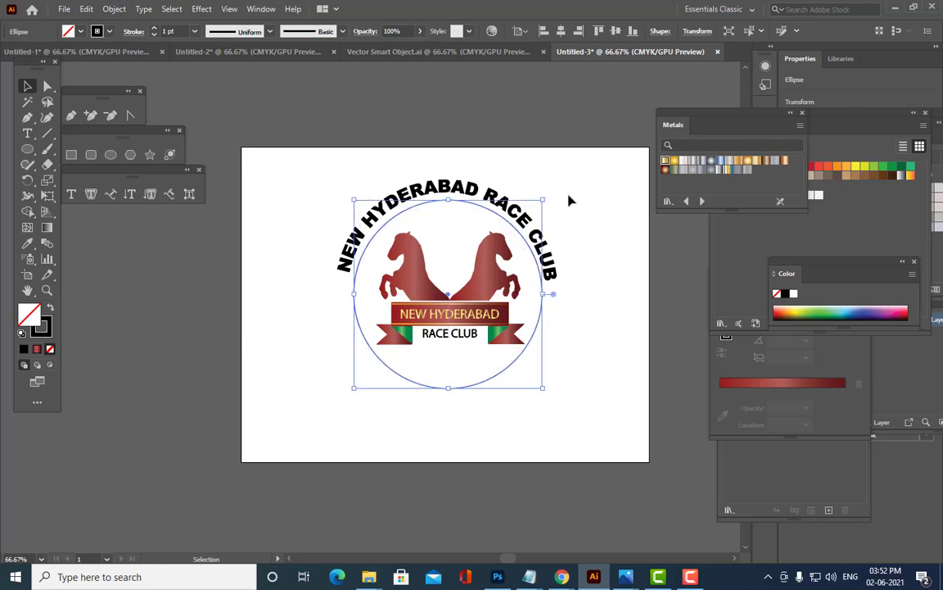
- Nudge the arched lettering slightly to the right to centre it over the circle
click(488, 199)
key(Right)
key(Right)
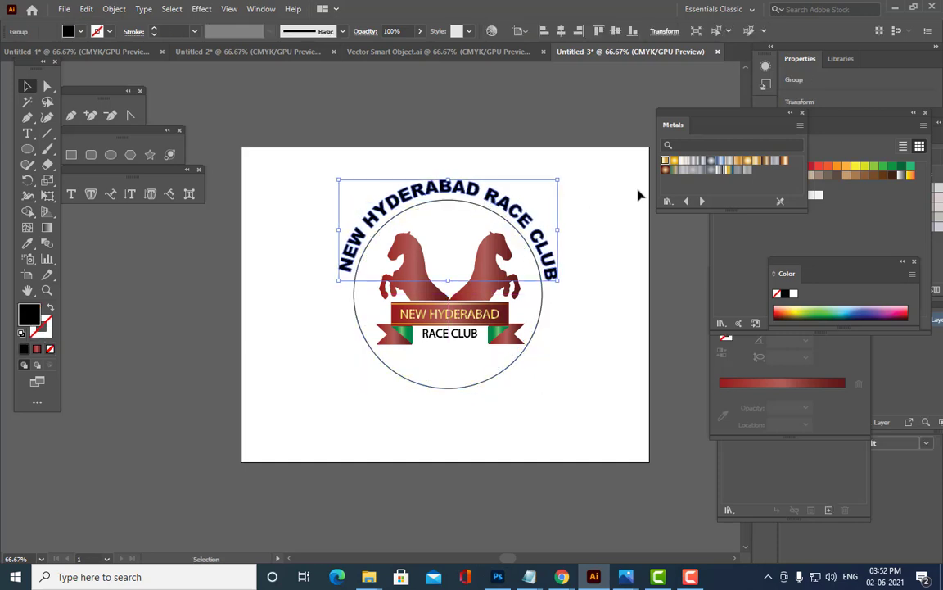
click(635, 196)
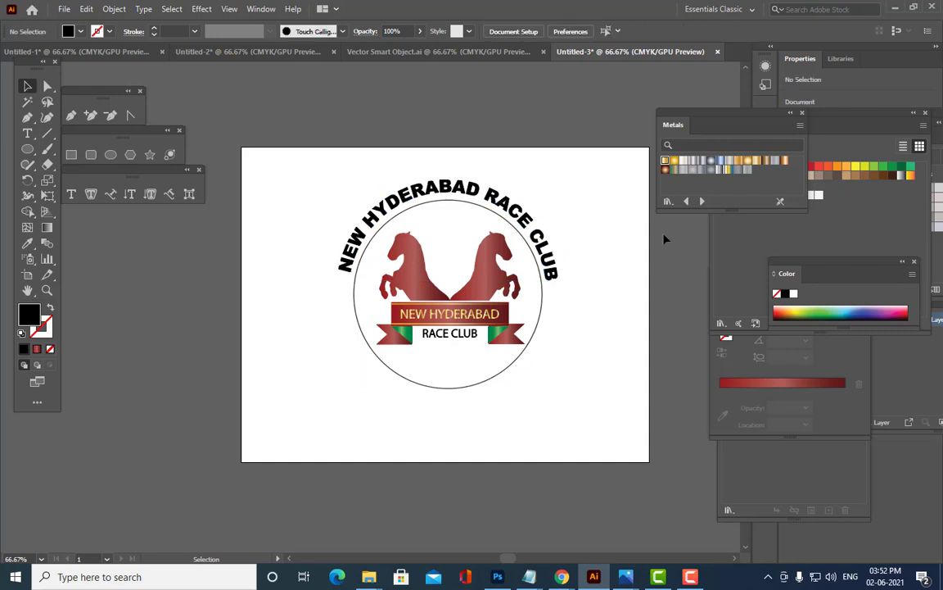
- Nudge the circle slightly down, away from the arched lettering
click(538, 321)
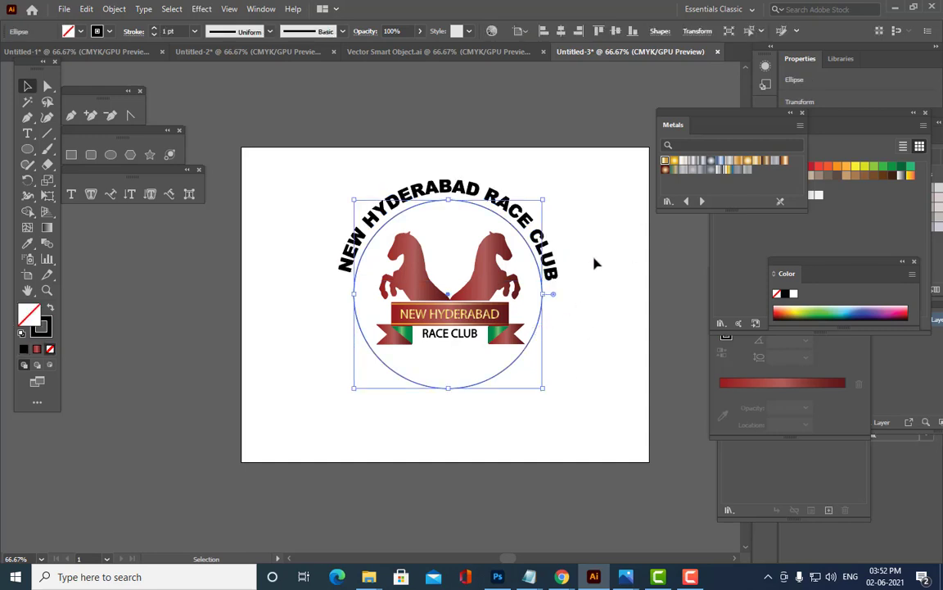
key(Down)
key(Down)
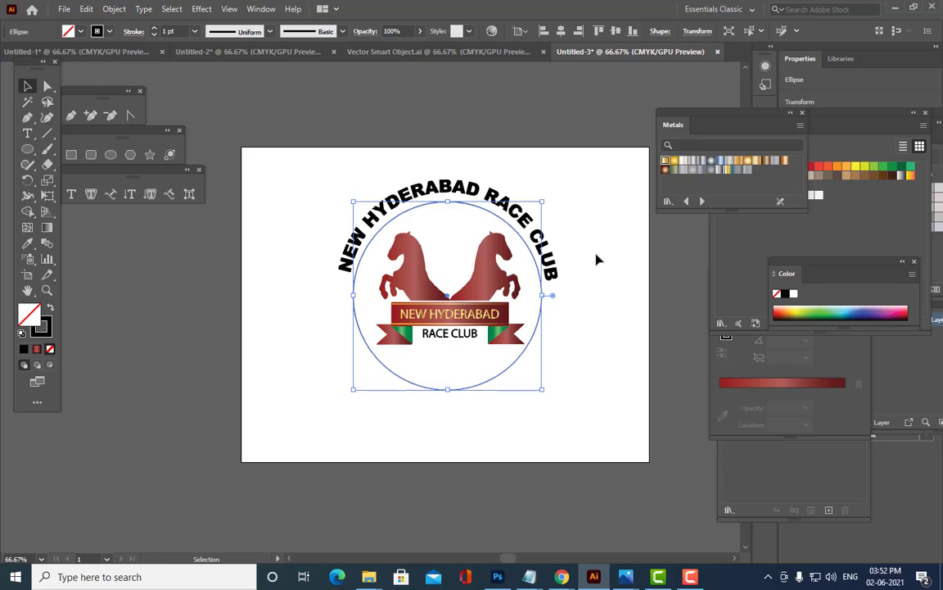
click(595, 237)
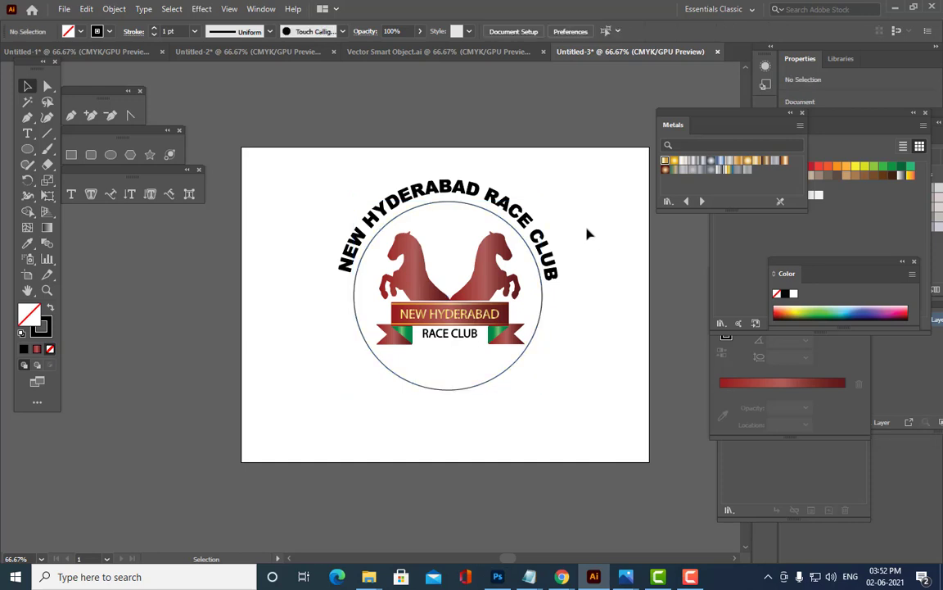
- Move the arched lettering slightly down so it sits closer to the circle's upper edge
click(513, 205)
drag(513, 202, 514, 206)
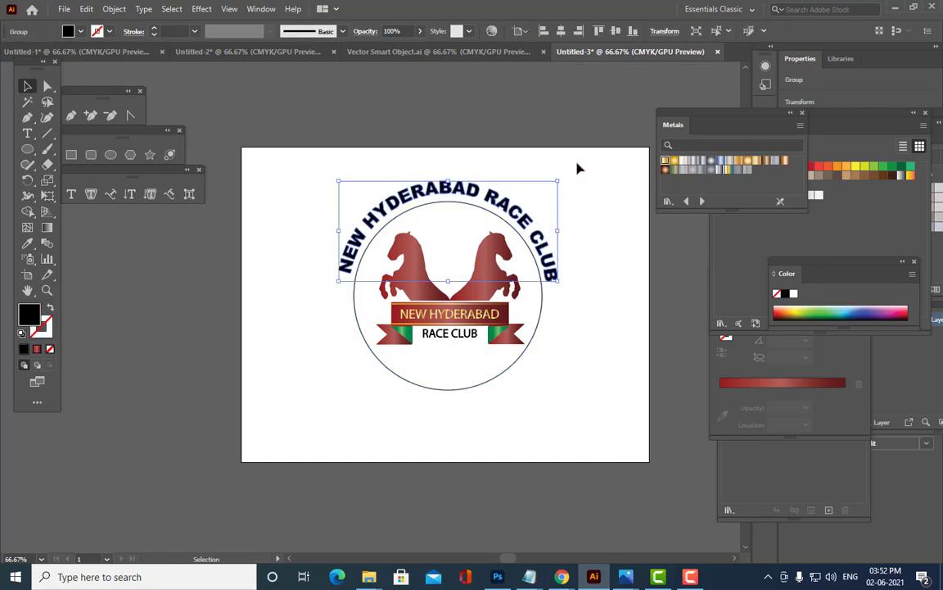
key(Down)
key(Down)
key(Down)
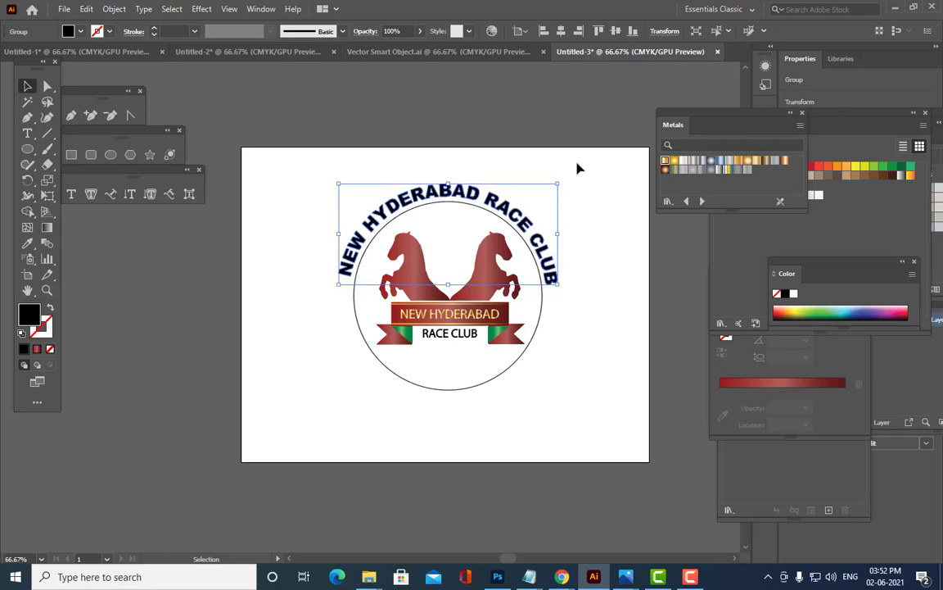
click(603, 228)
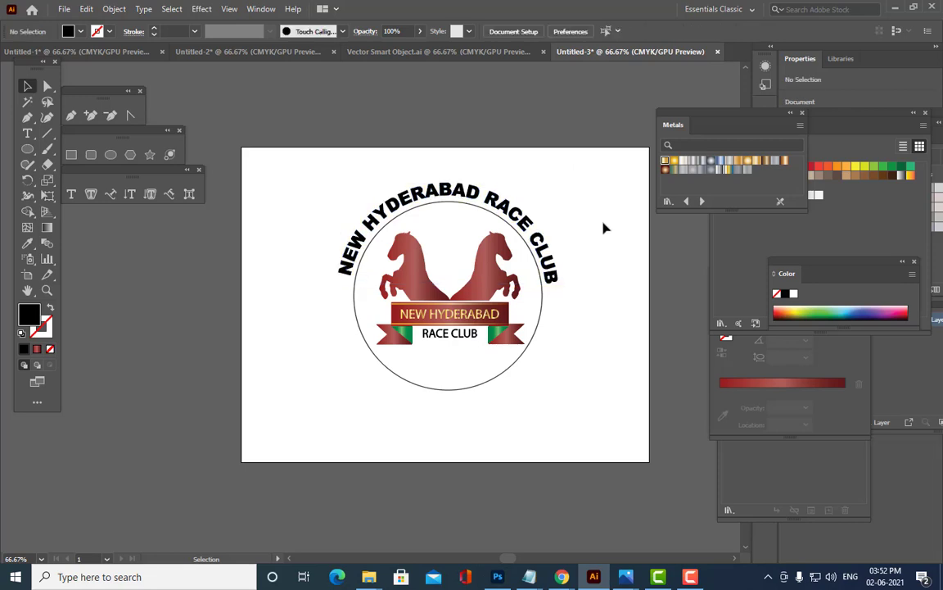
- Add a larger concentric copy of the circle that encloses the arched lettering
click(542, 295)
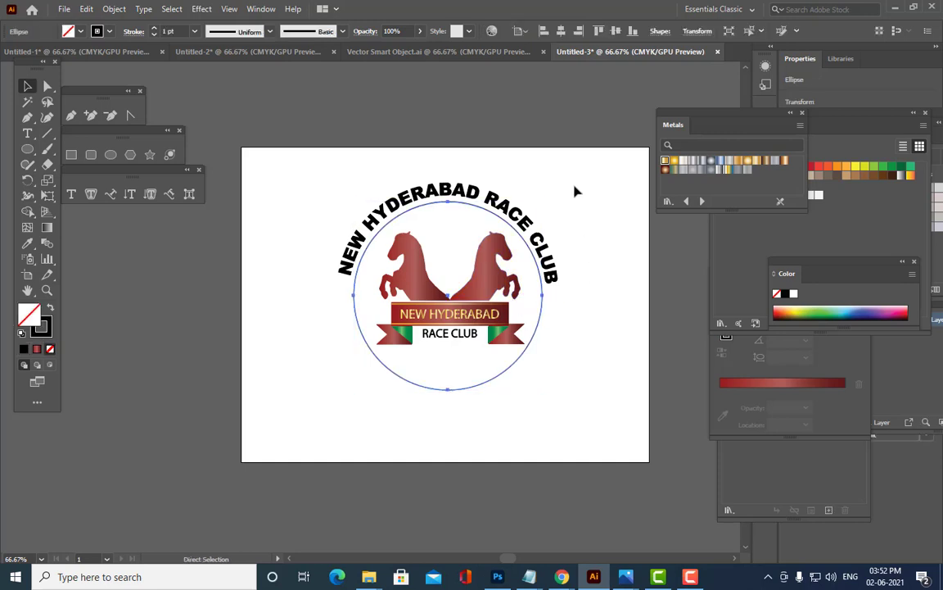
drag(543, 201, 575, 166)
click(616, 213)
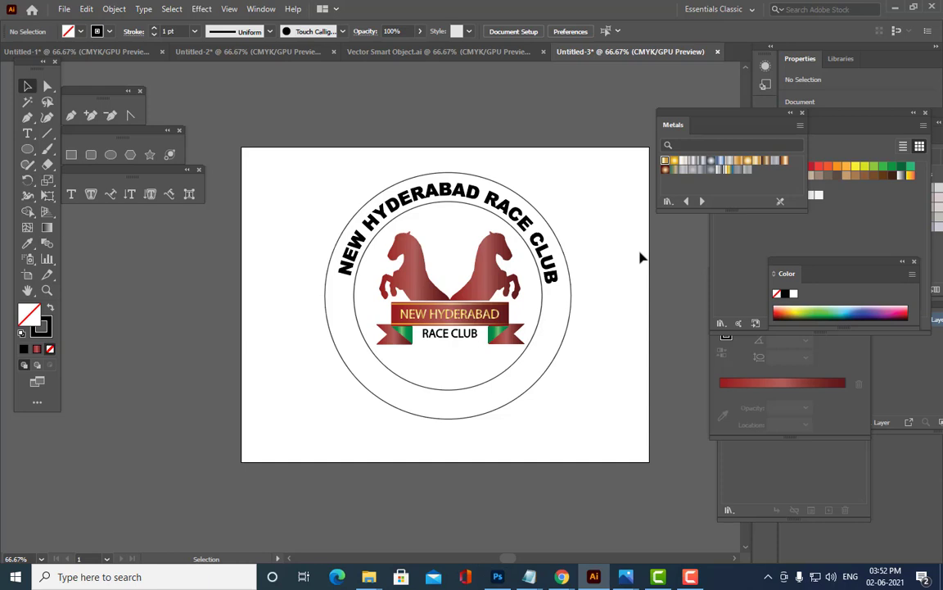
- Draw a five-pointed star in the empty area outside the circles and fill it with green
click(149, 155)
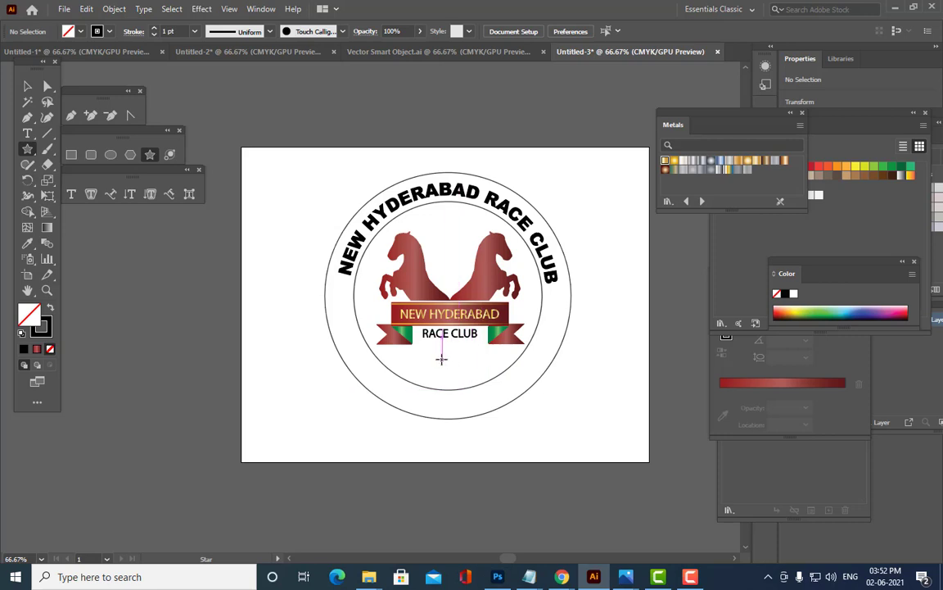
drag(440, 355, 449, 370)
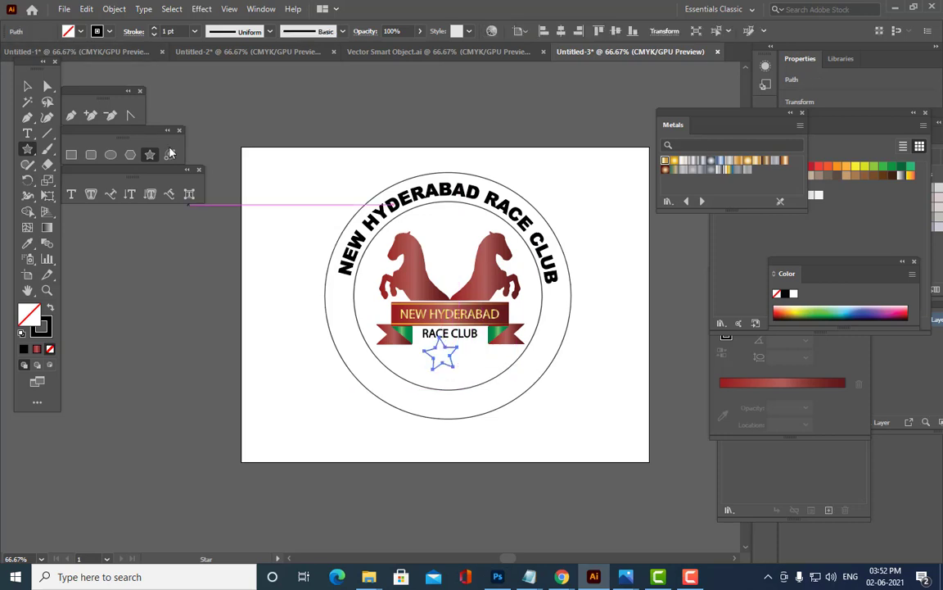
key(Delete)
drag(561, 414, 584, 427)
click(816, 309)
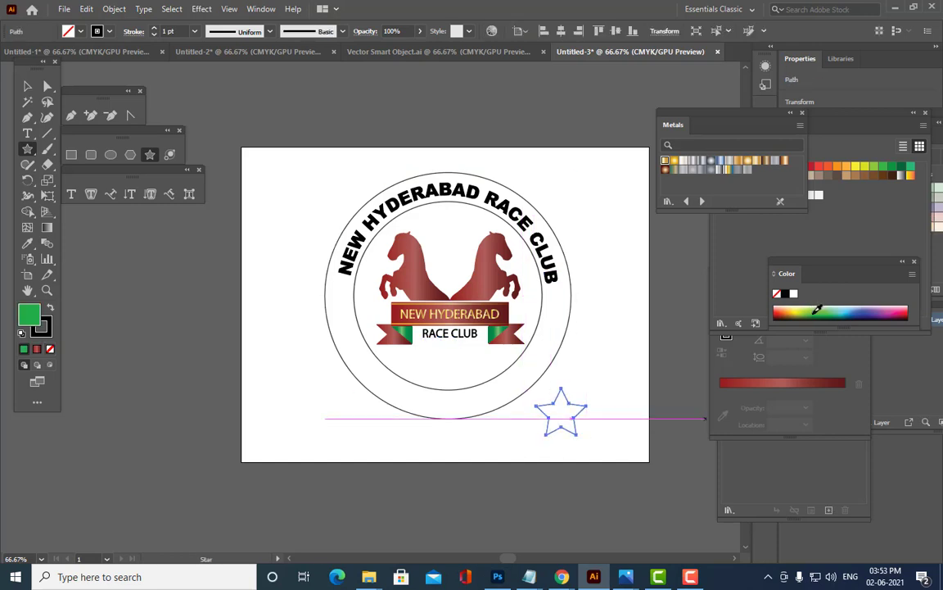
click(27, 85)
click(547, 403)
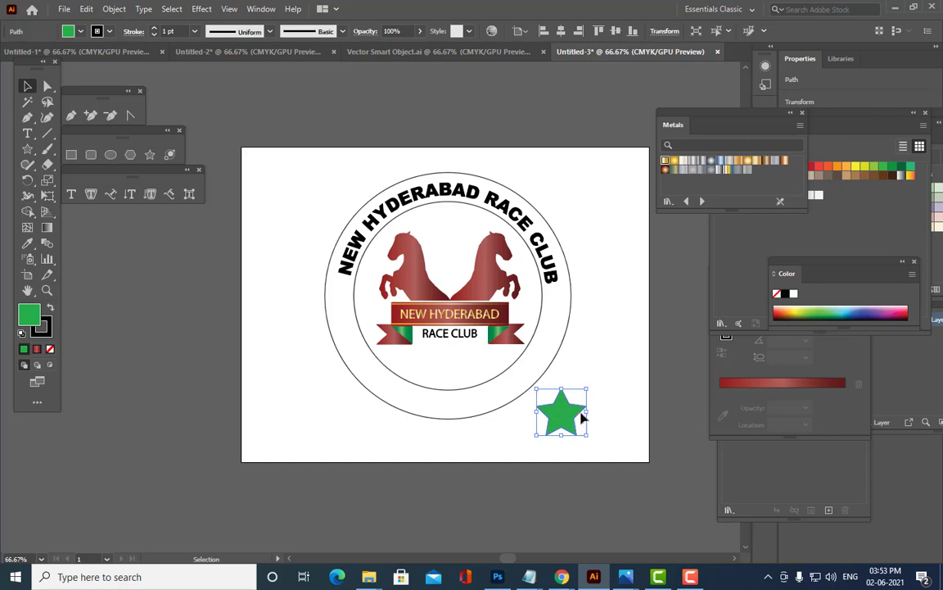
- Centre a reduced green star beneath RACE CLUB and place a smaller copy on each side of it
drag(581, 419, 455, 359)
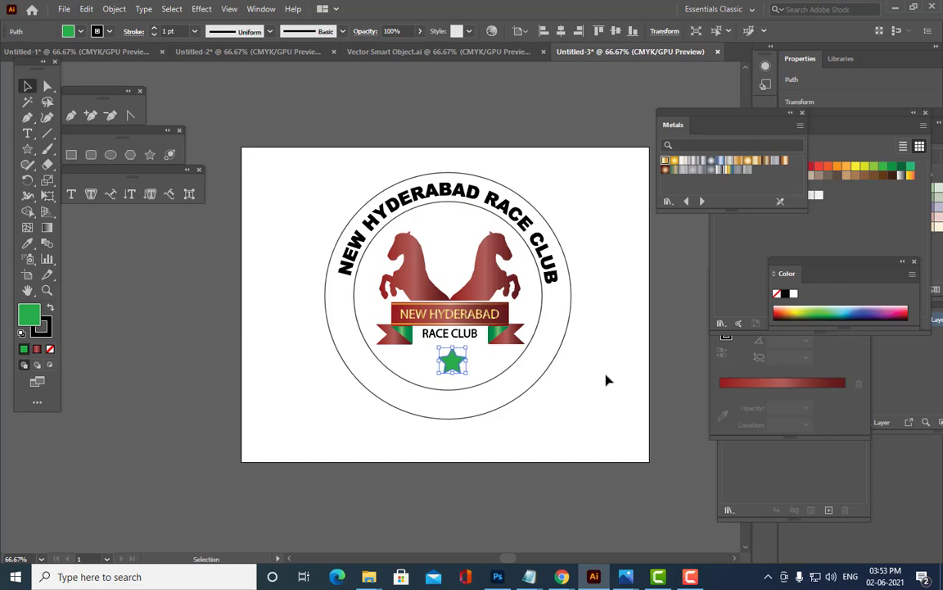
click(577, 393)
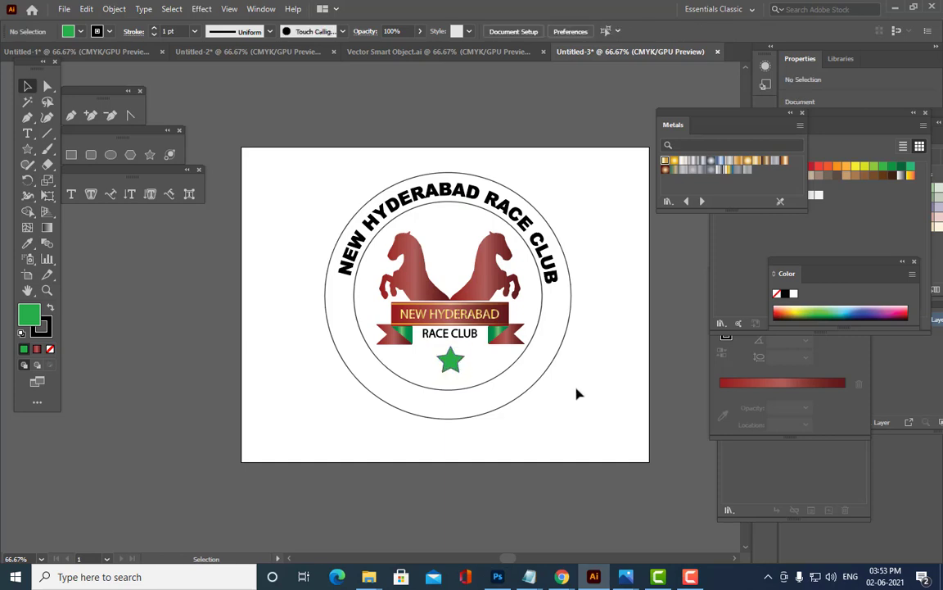
drag(452, 360, 420, 360)
click(597, 384)
click(609, 369)
- Fill the inner circle with a two-colour radial gradient running from yellow at the centre to light orange at the edge
click(541, 300)
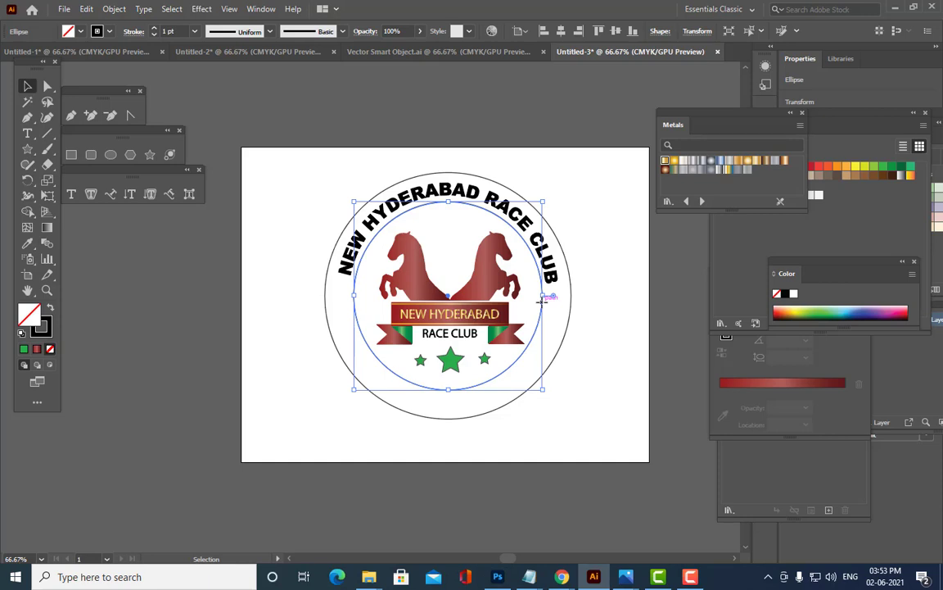
click(743, 398)
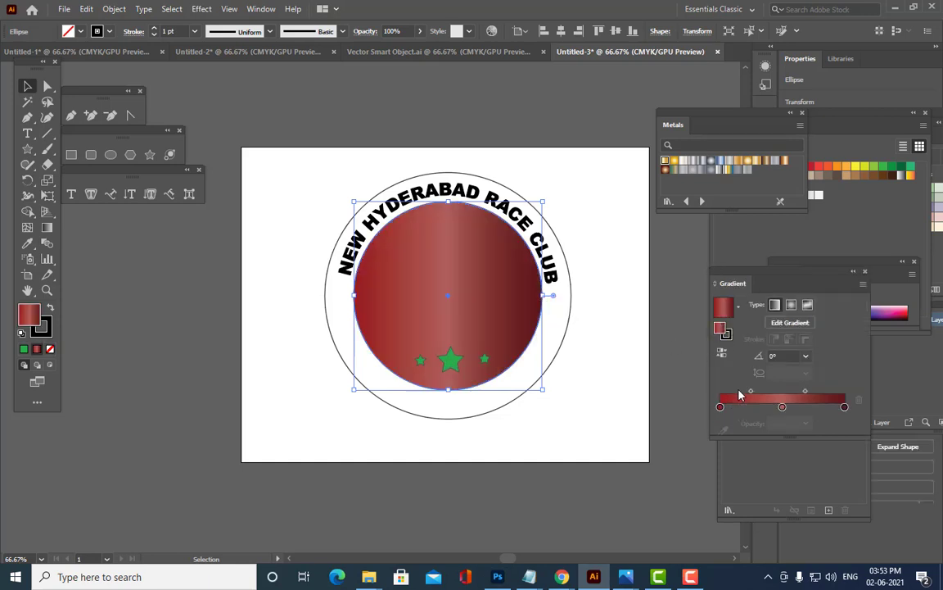
double_click(721, 407)
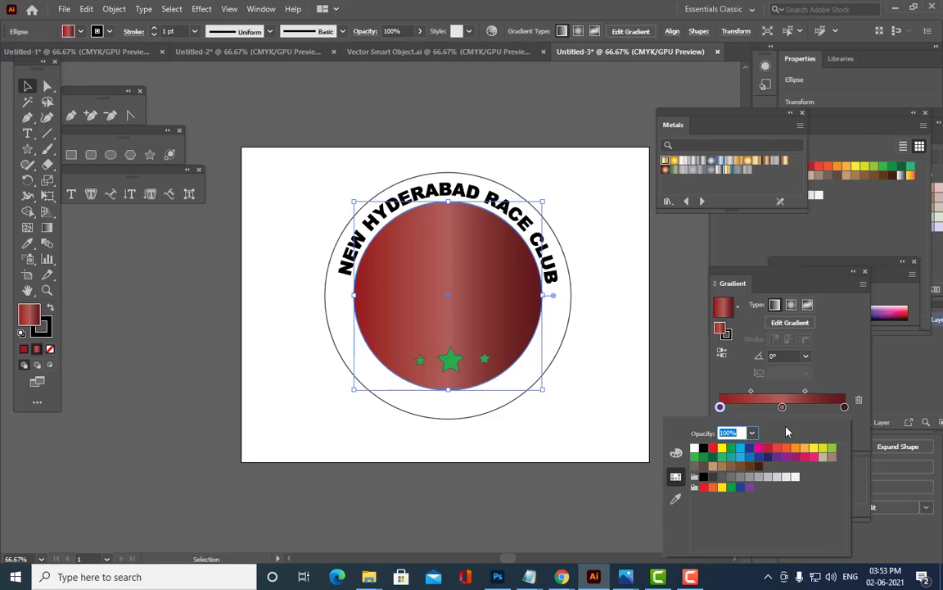
click(722, 450)
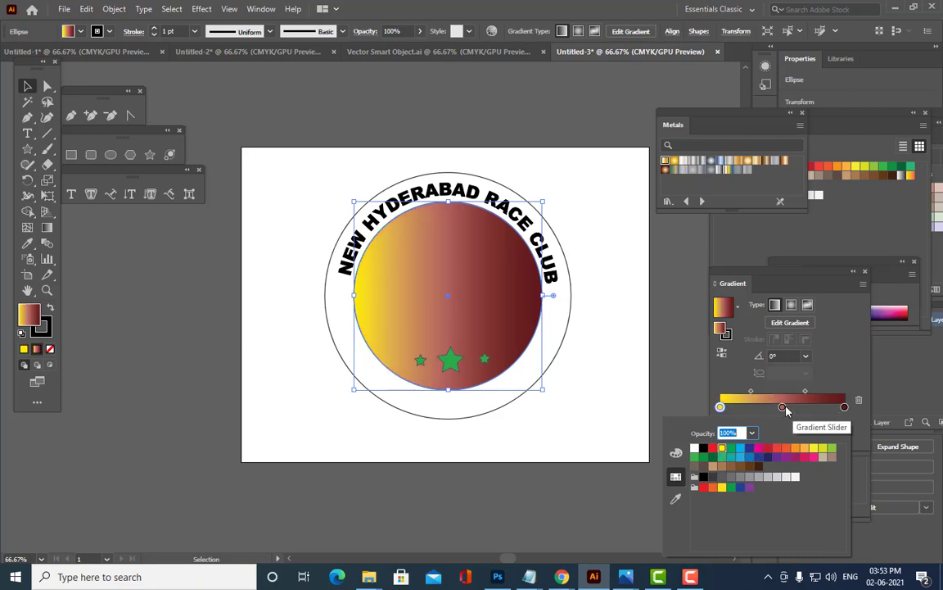
drag(782, 407, 807, 434)
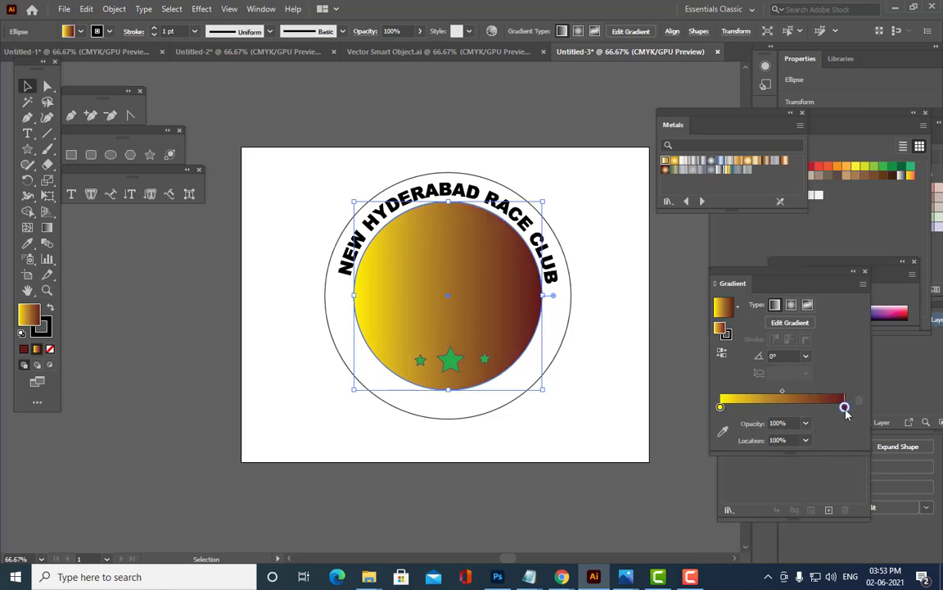
double_click(844, 407)
click(824, 449)
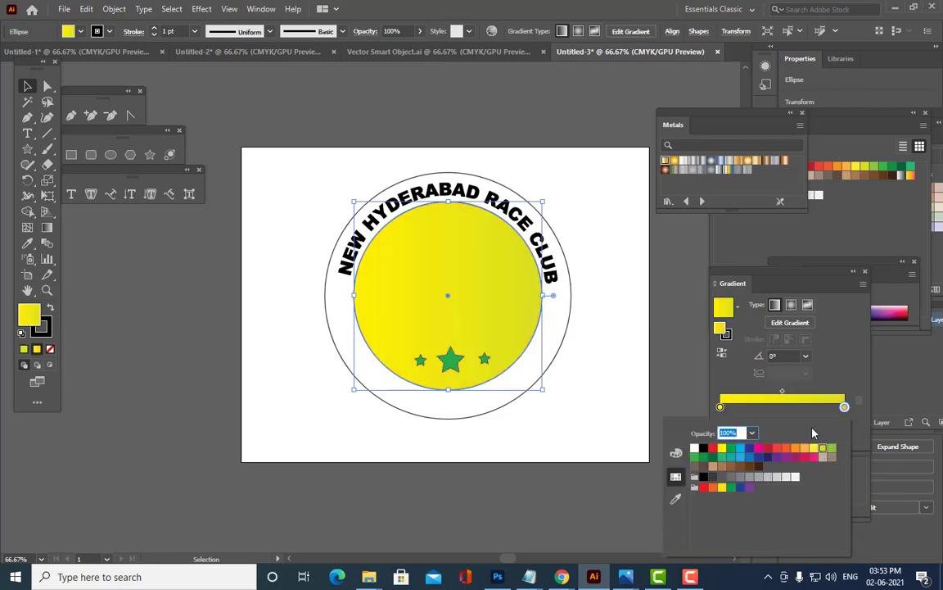
click(804, 448)
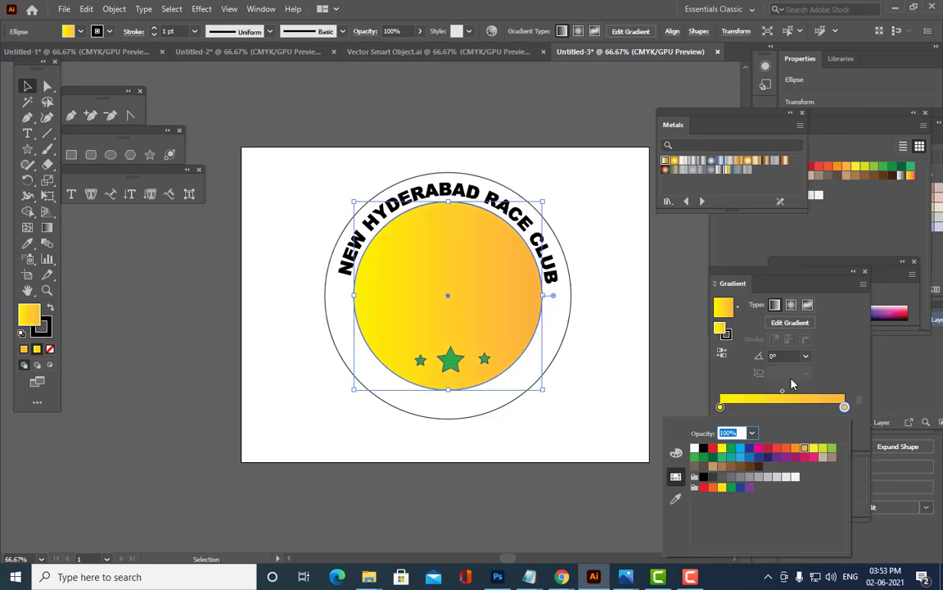
click(800, 315)
click(791, 305)
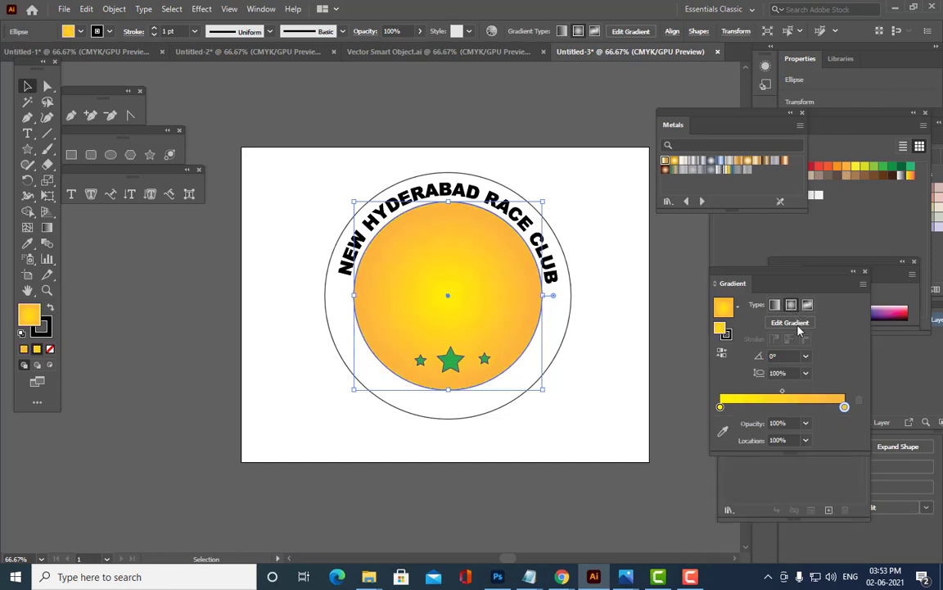
- Send the gradient-filled circle to the back, behind the horses, banner and lettering
right_click(483, 264)
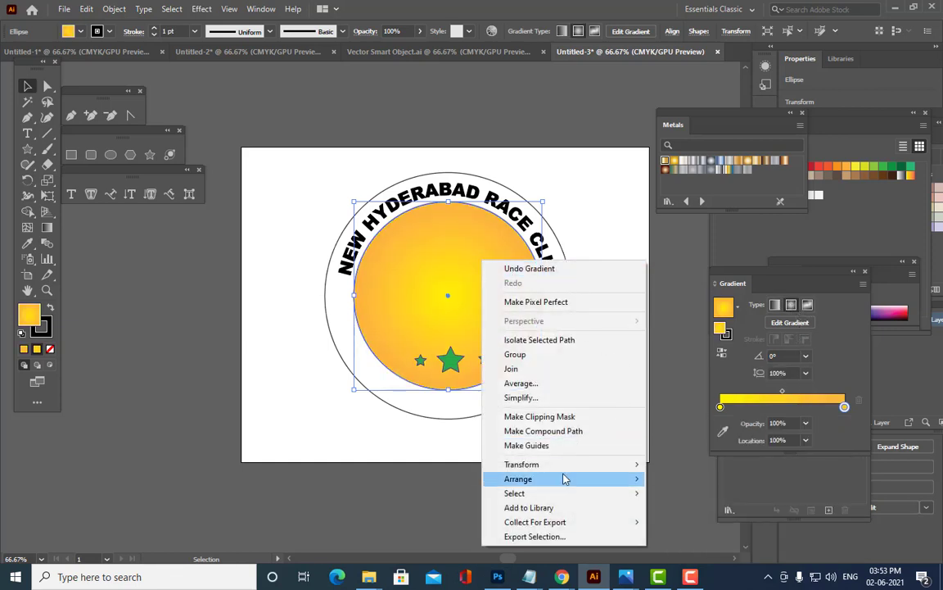
mouse_move(565, 479)
click(697, 521)
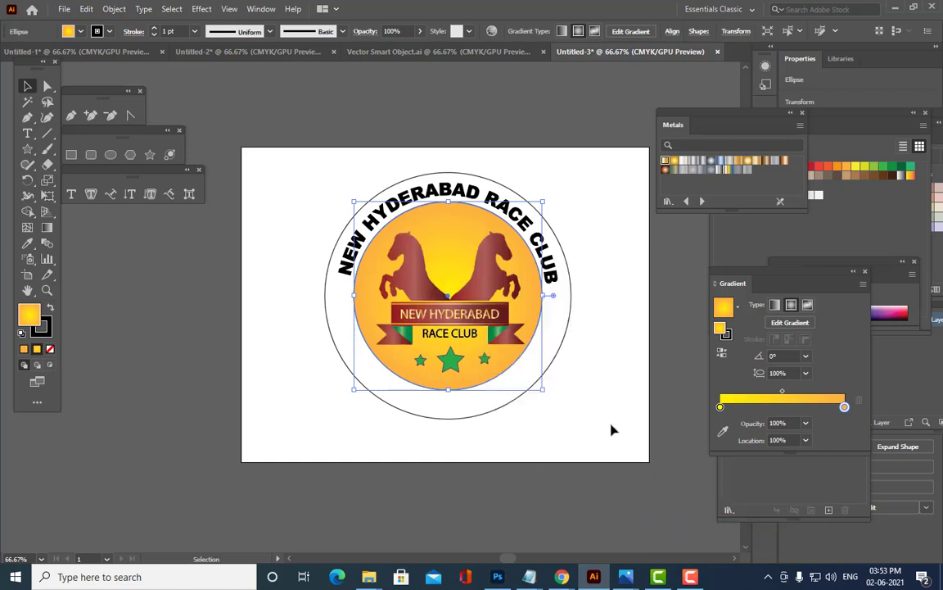
click(643, 387)
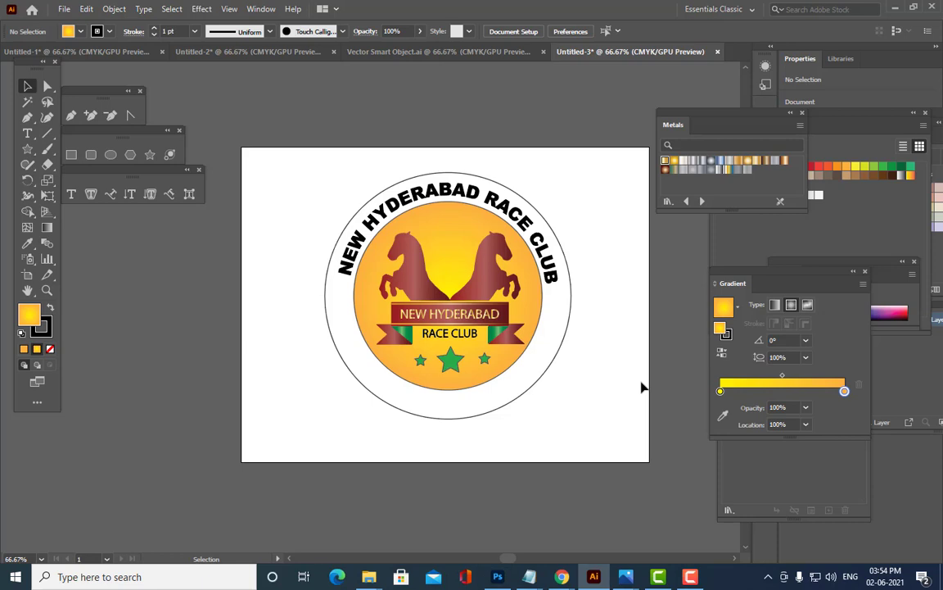
- Add the text NH in the empty artboard area below the outer circle
click(71, 194)
click(518, 437)
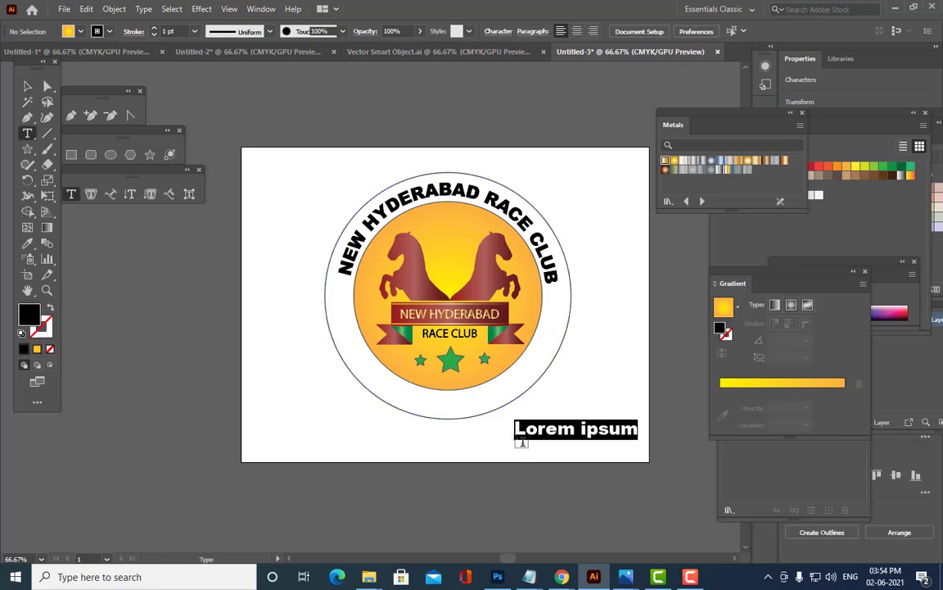
text(N)
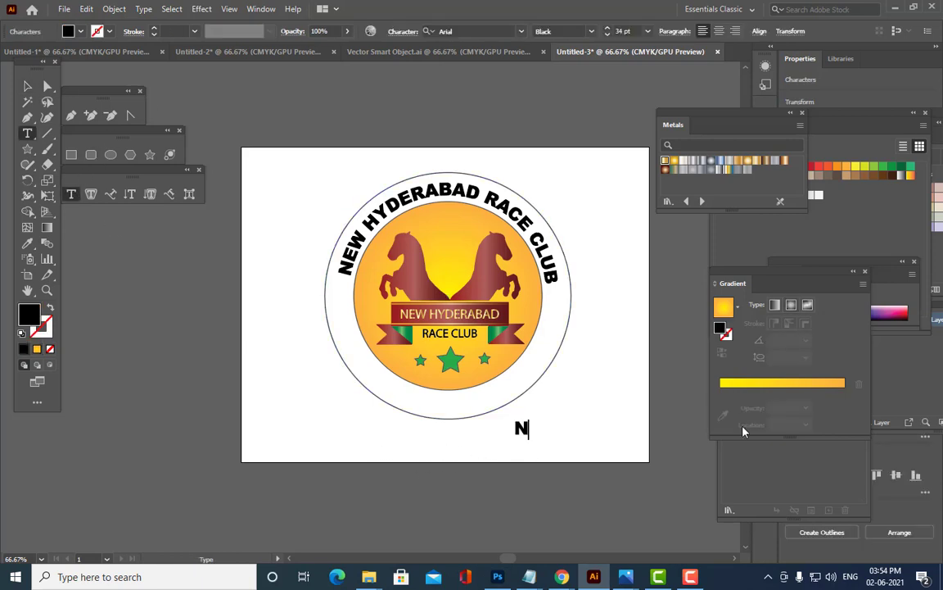
text( H)
key(BackSpace)
key(BackSpace)
text(H)
key(BackSpace)
key(BackSpace)
text(N)
key(BackSpace)
text(n)
key(BackSpace)
text(NH)
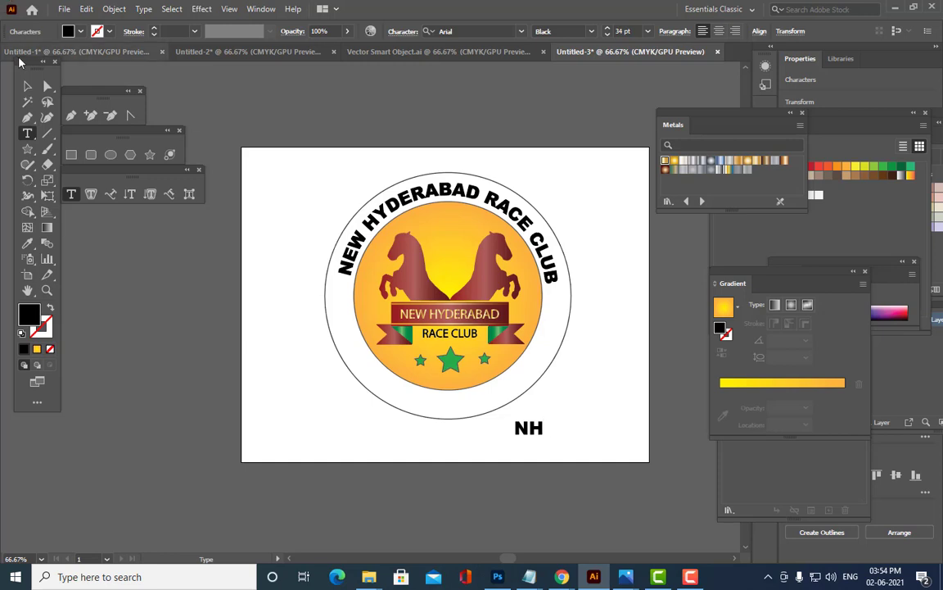
click(47, 85)
key(v)
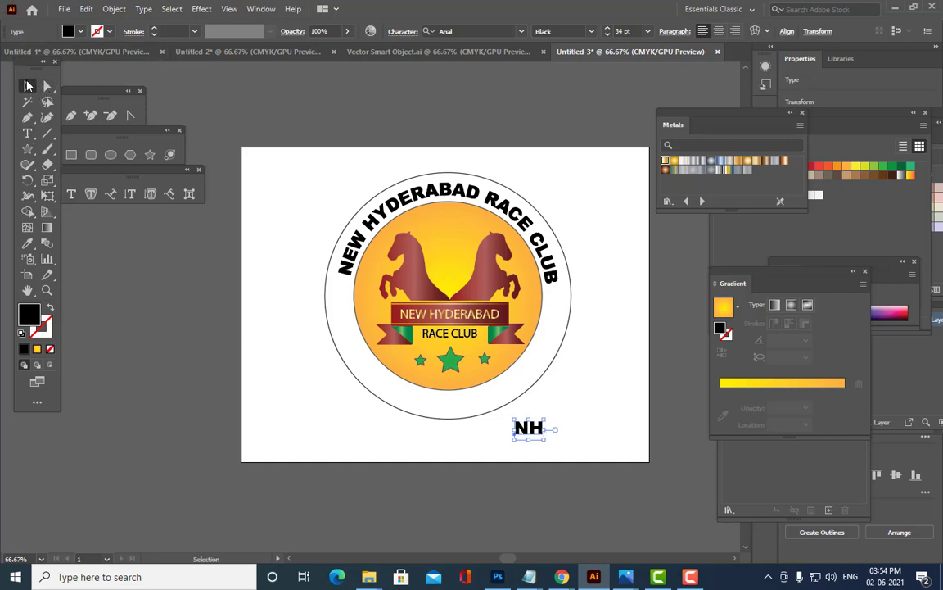
- Expand the NH text into vector shapes and place it between the two horses
drag(537, 436, 607, 365)
click(636, 358)
click(113, 9)
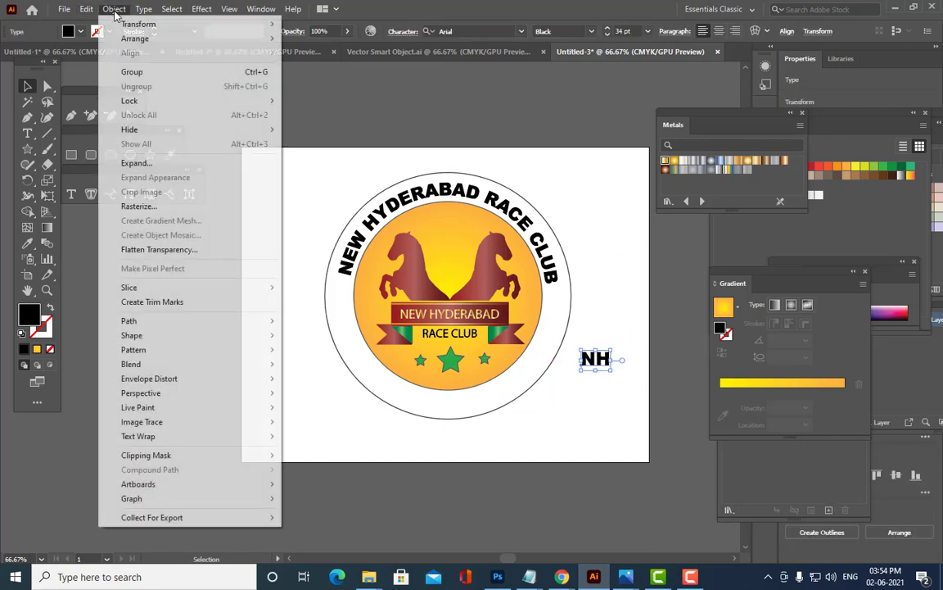
click(168, 162)
click(506, 273)
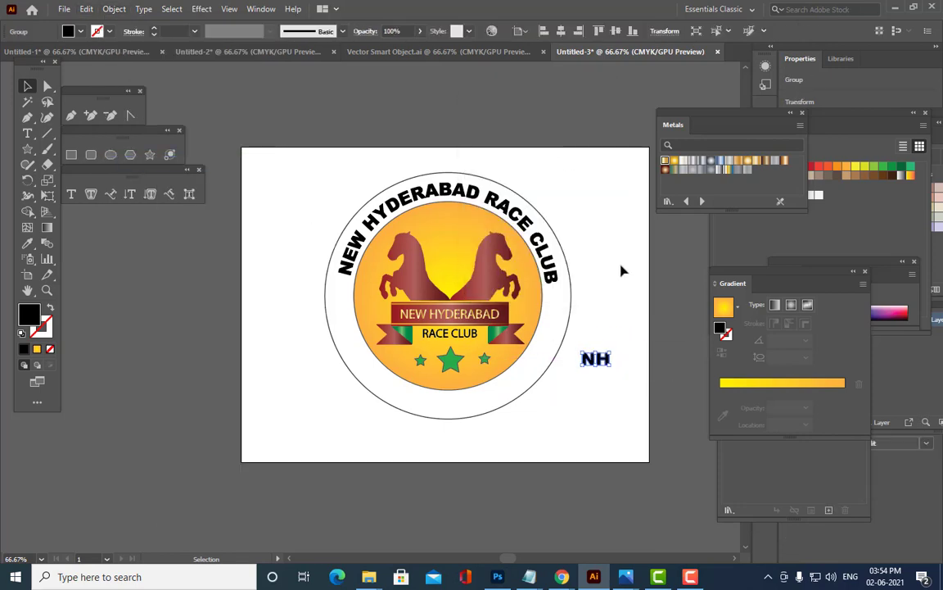
drag(593, 357, 451, 264)
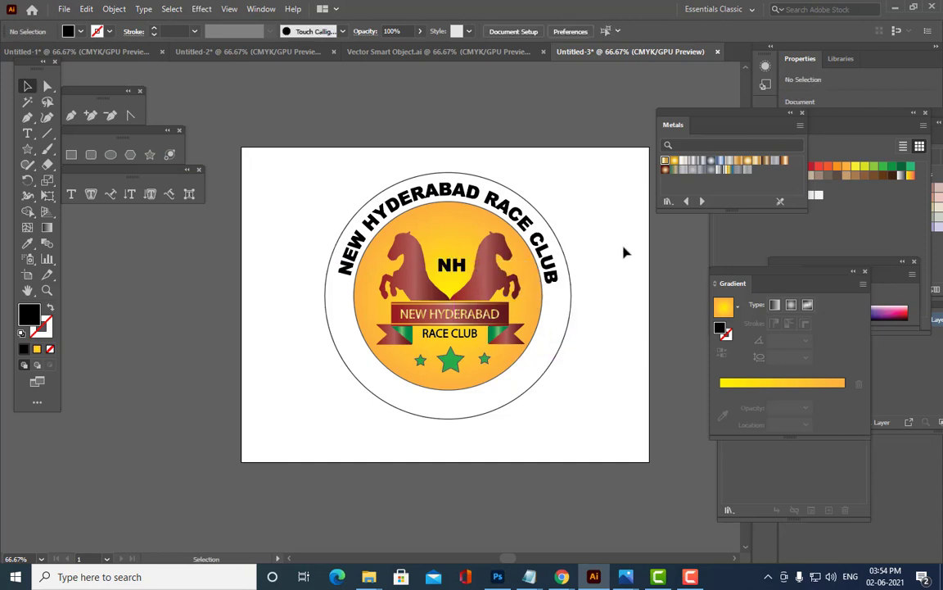
- Stretch the upper-right corner point of the N upward into a tall spike
key(ctrl+plus)
key(ctrl+plus)
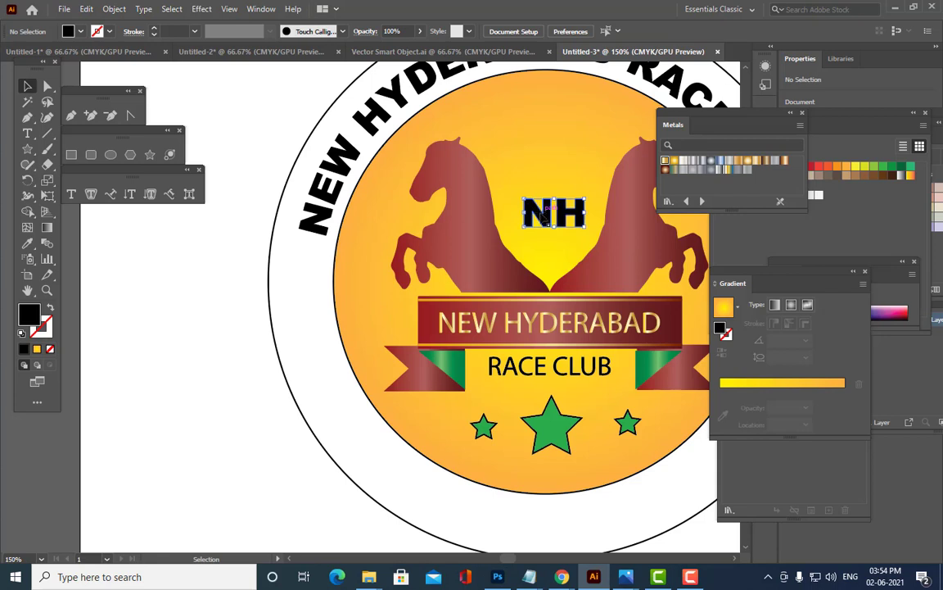
click(543, 216)
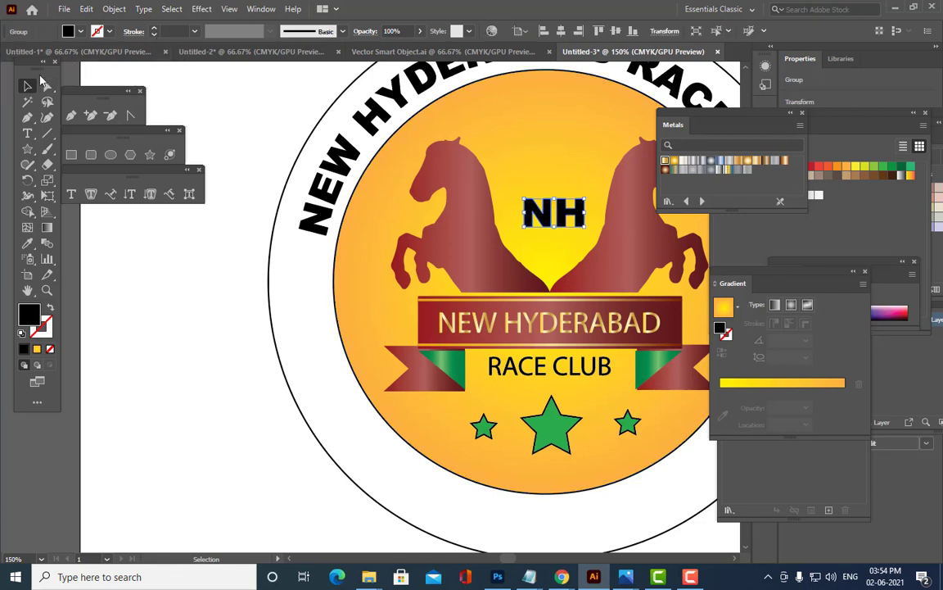
click(47, 85)
drag(555, 200, 554, 175)
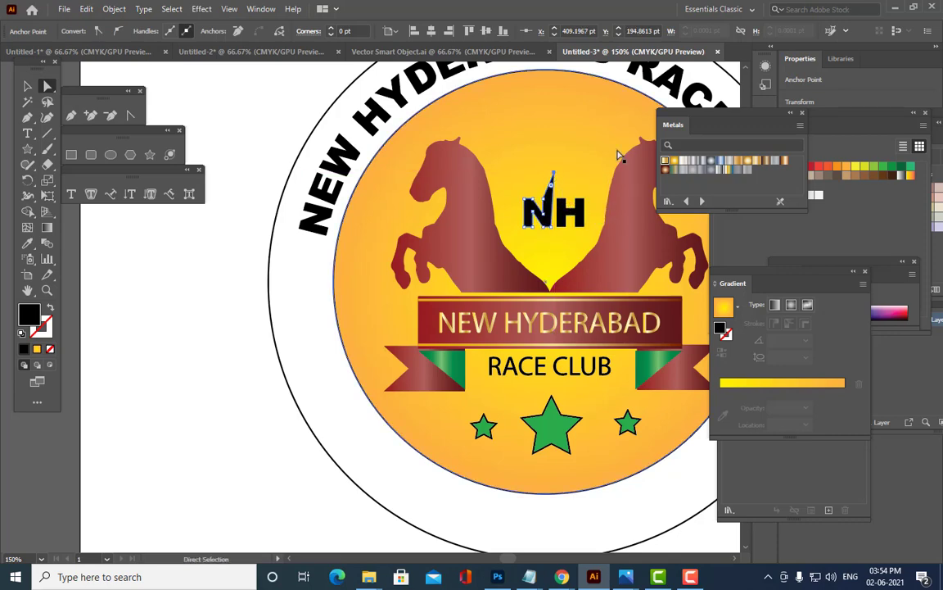
key(ctrl+equal)
key(ctrl+equal)
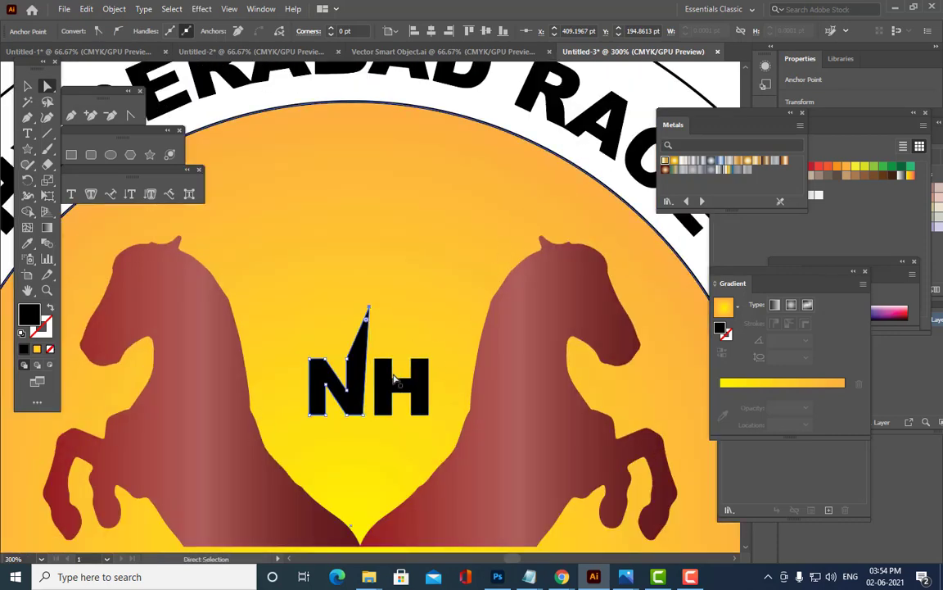
drag(374, 303, 367, 295)
click(380, 365)
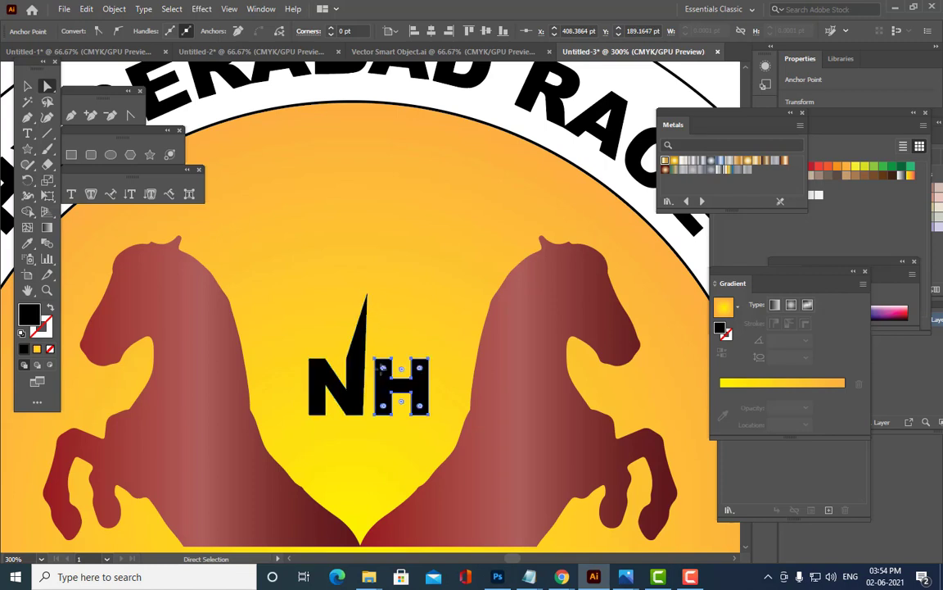
drag(380, 365, 377, 300)
key(ctrl+z)
- Stretch the H's upper-left corner up to match the N's spike and pull both letters' inner lower corners down into points
click(378, 361)
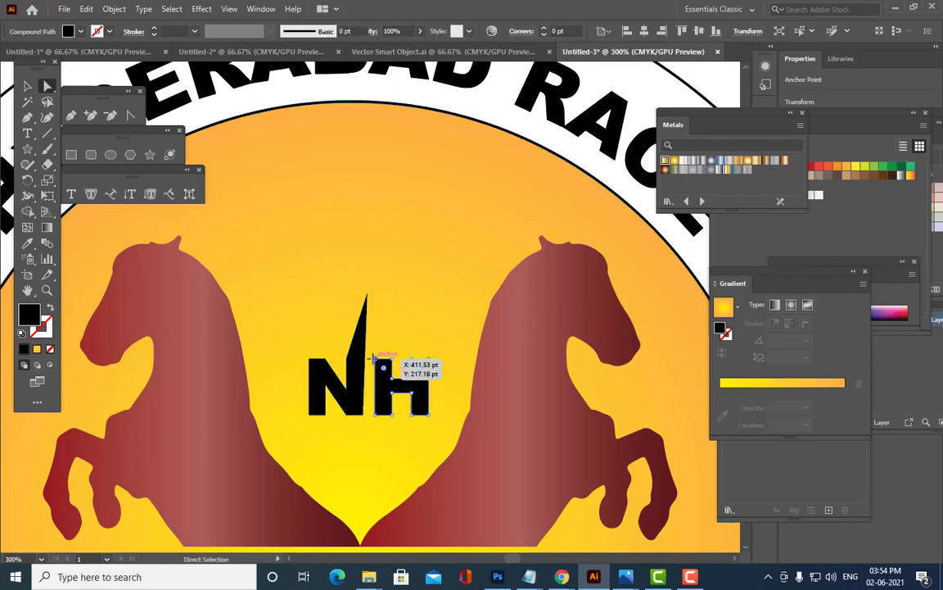
drag(377, 360, 375, 299)
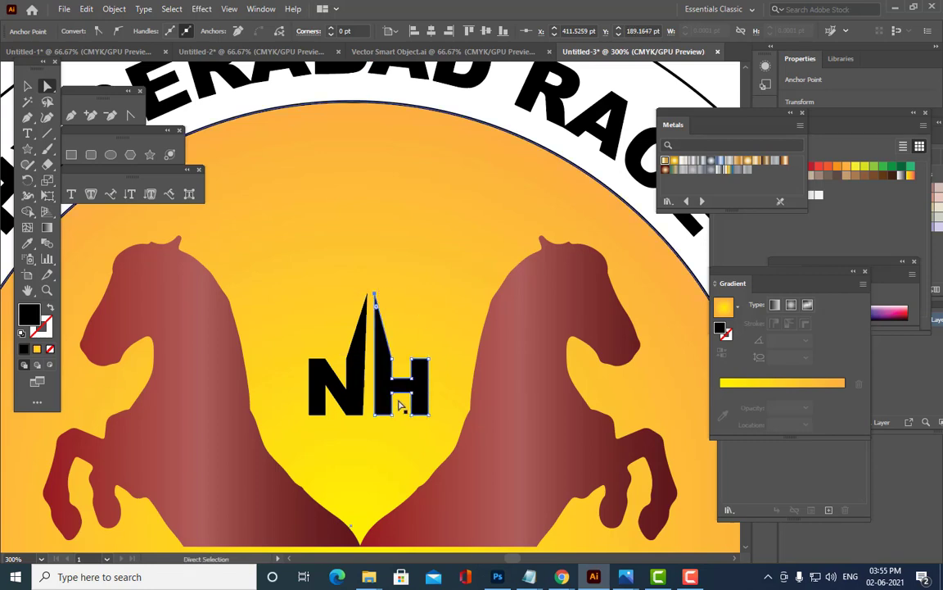
drag(379, 419, 373, 441)
drag(371, 300, 375, 298)
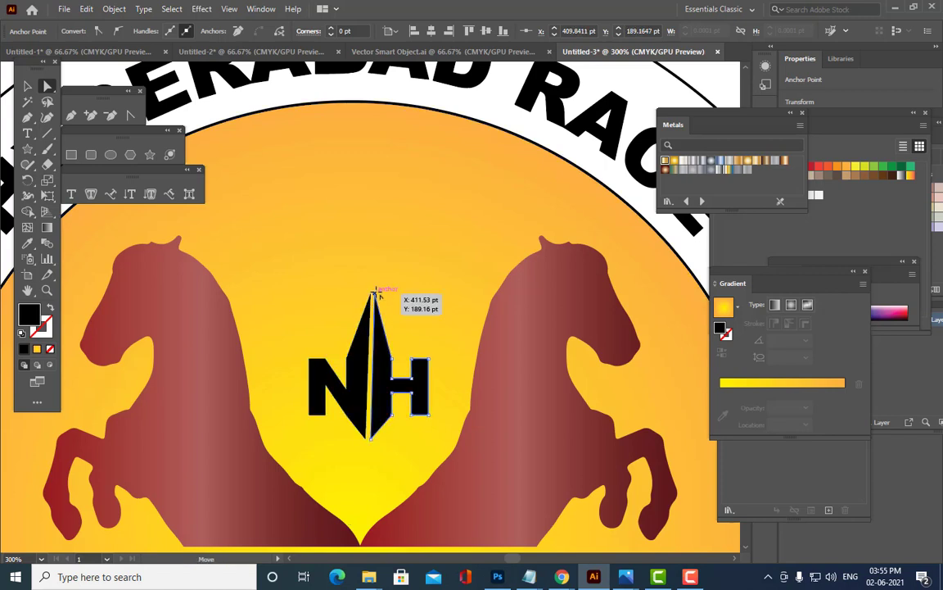
drag(378, 294, 378, 294)
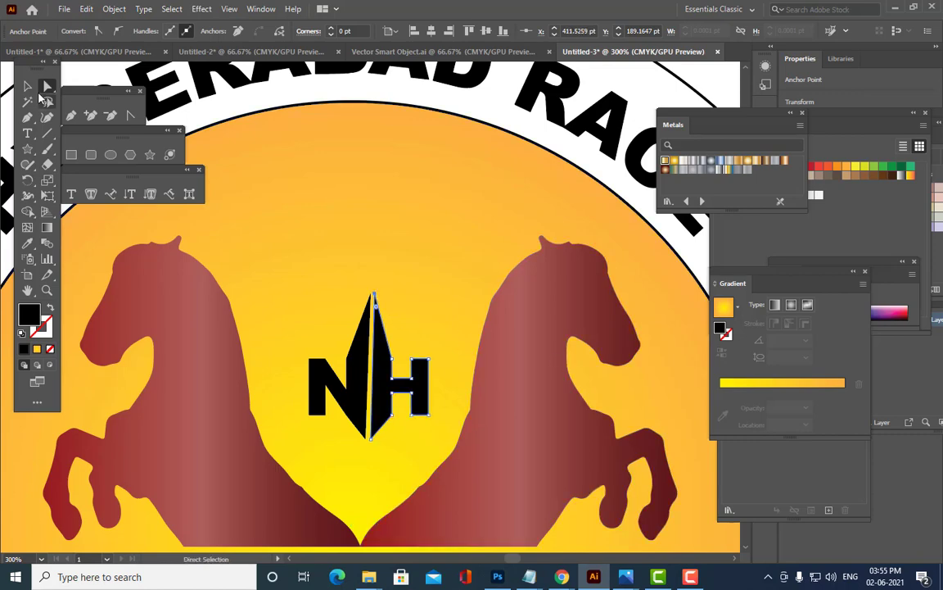
click(27, 85)
click(457, 227)
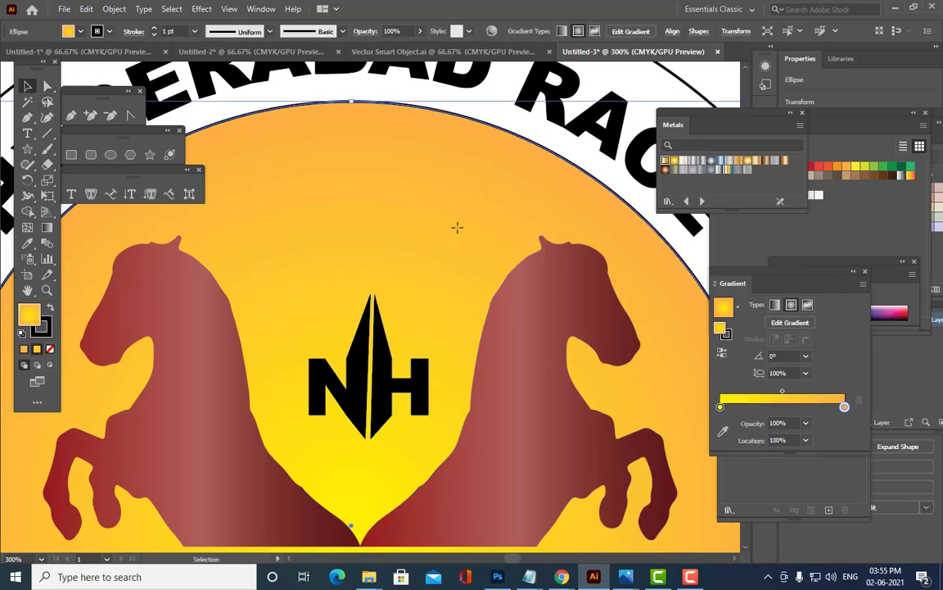
- Recolour the NH monogram between the horses with the dark blue swatch
key(ctrl+minus)
key(ctrl+minus)
key(ctrl+minus)
key(ctrl+plus)
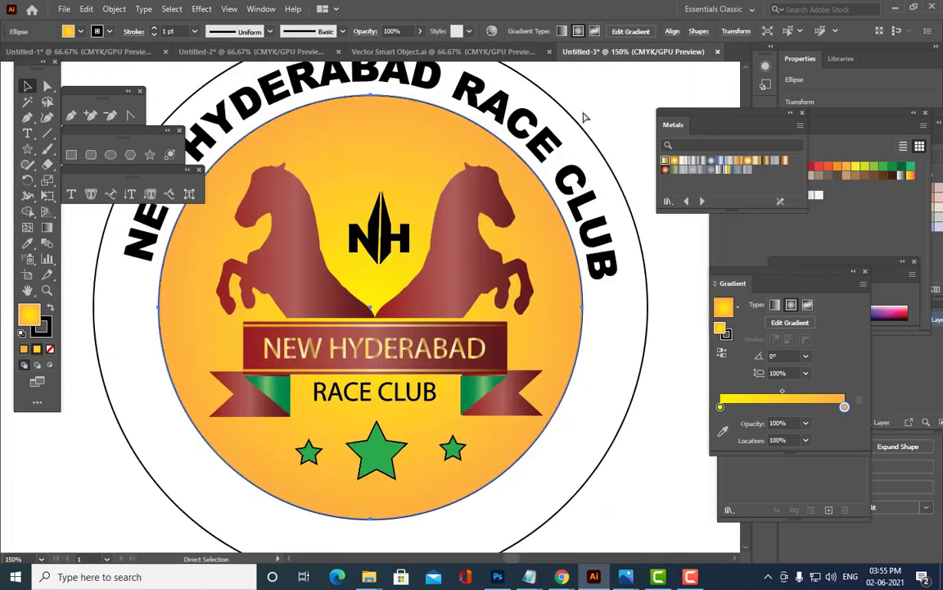
key(ctrl+minus)
click(574, 135)
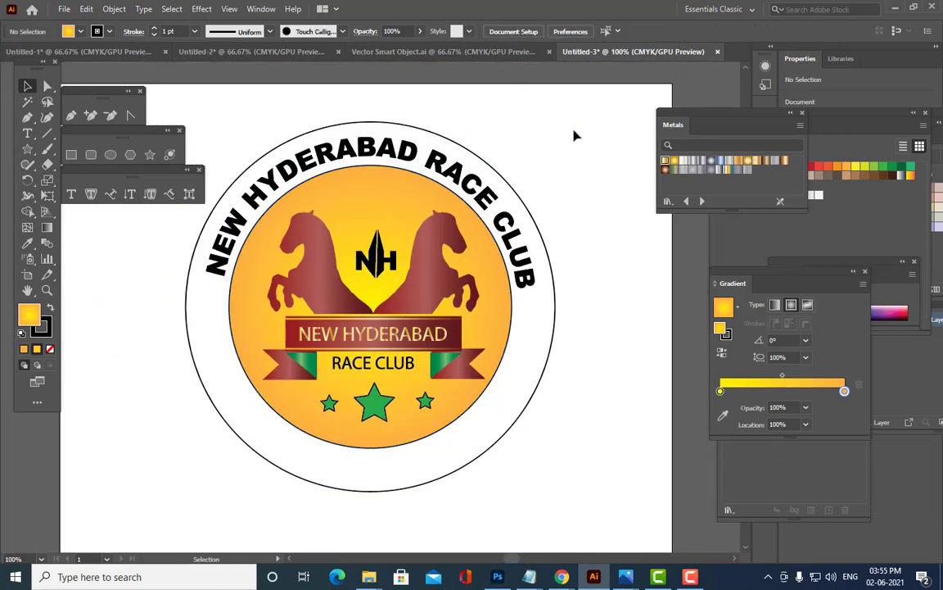
click(369, 260)
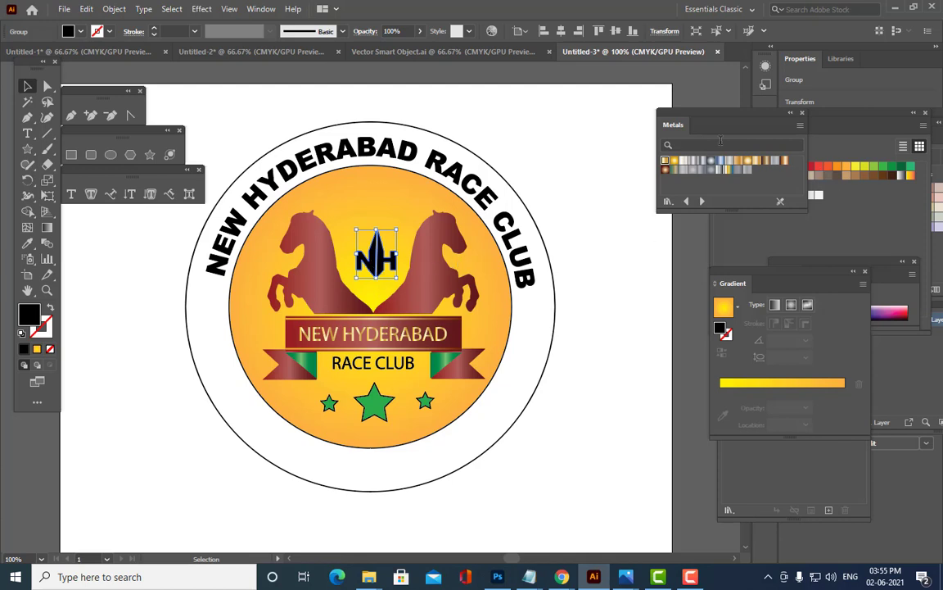
drag(686, 117, 691, 225)
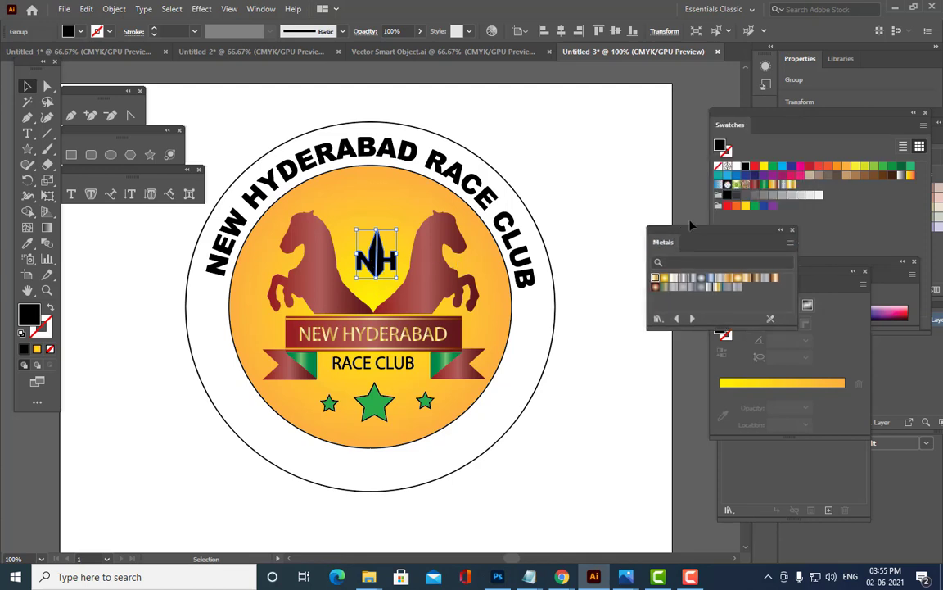
click(810, 168)
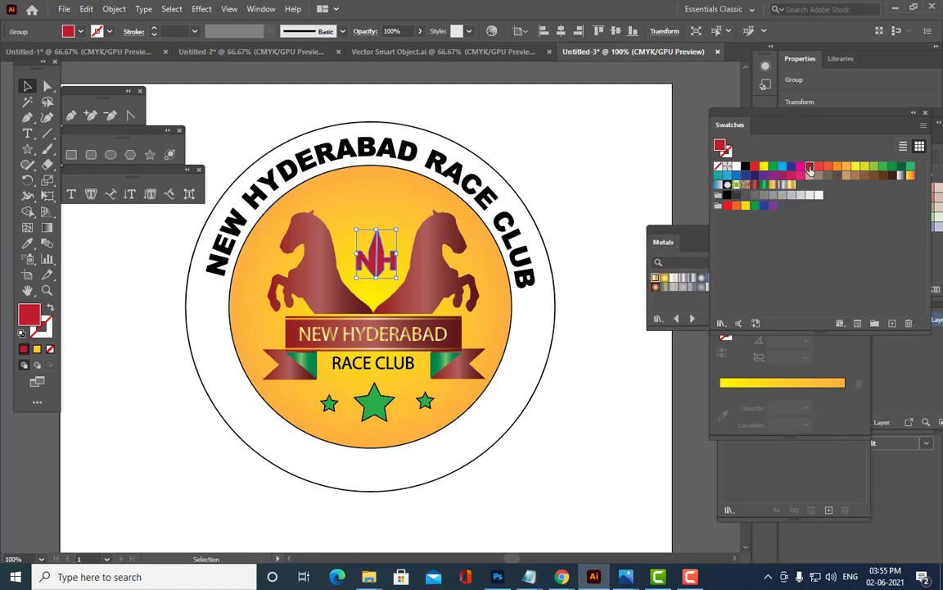
click(765, 168)
click(774, 167)
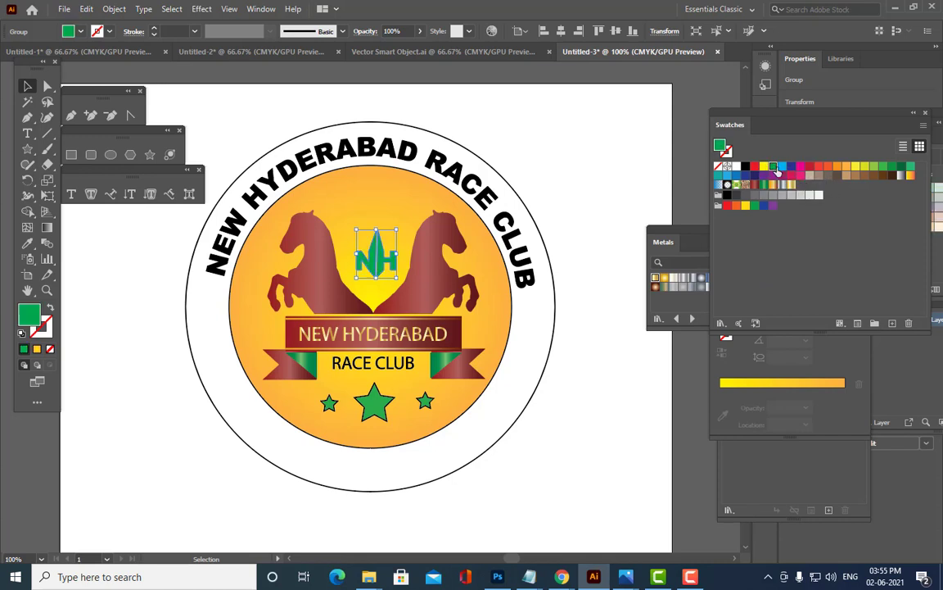
click(792, 168)
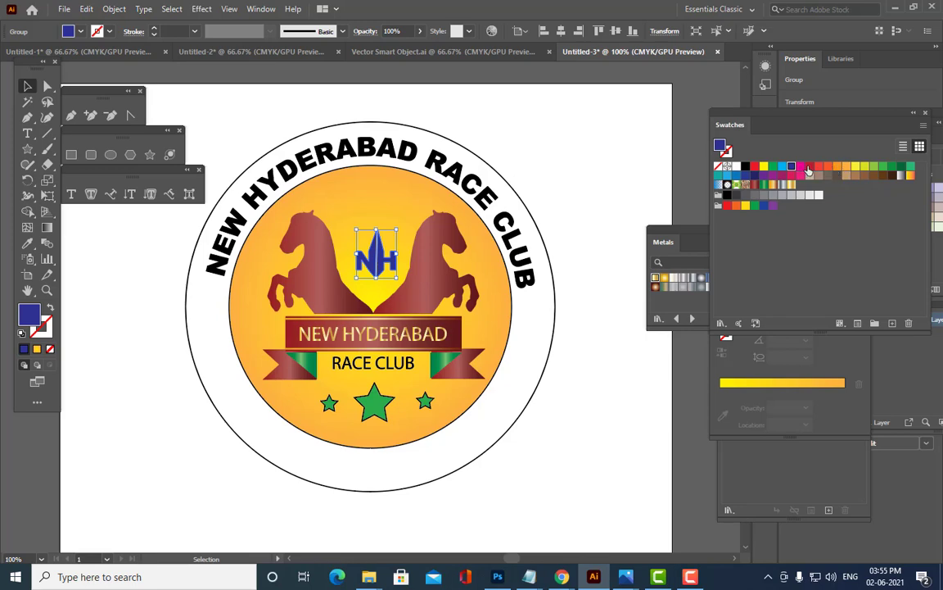
- Recolour the NH monogram between the horses with the crimson swatch
click(809, 169)
click(643, 153)
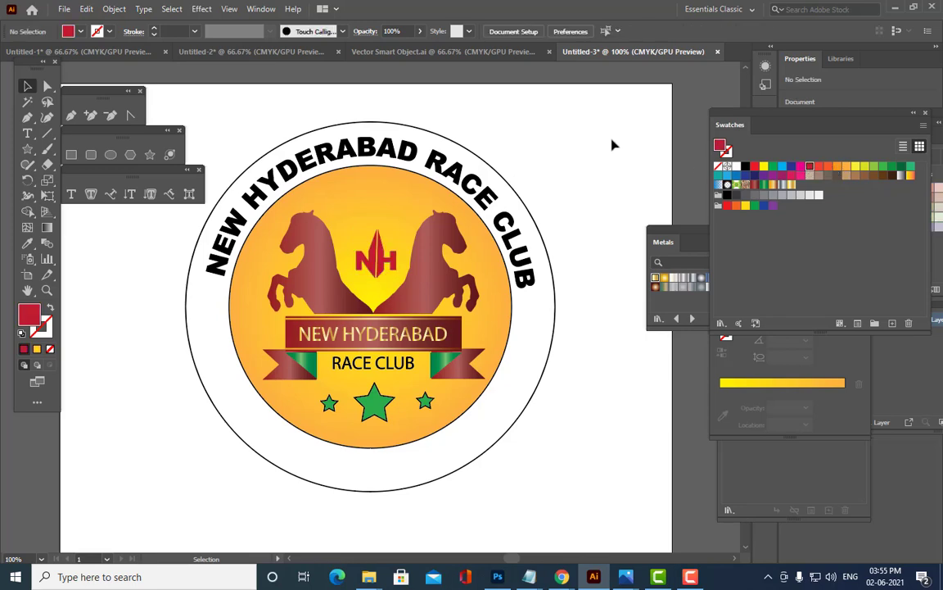
key(ctrl+minus)
key(ctrl+minus)
key(ctrl+equal)
key(ctrl+equal)
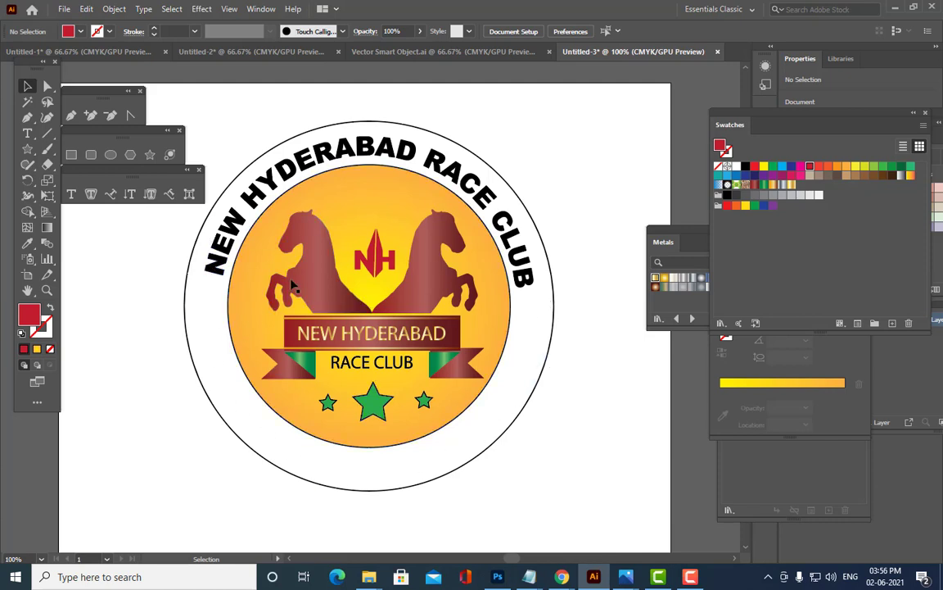
key(ctrl+Tab)
key(ctrl+shift+Tab)
- Draw a large crimson circle with the Ellipse tool and move it over the centre of the emblem
click(111, 154)
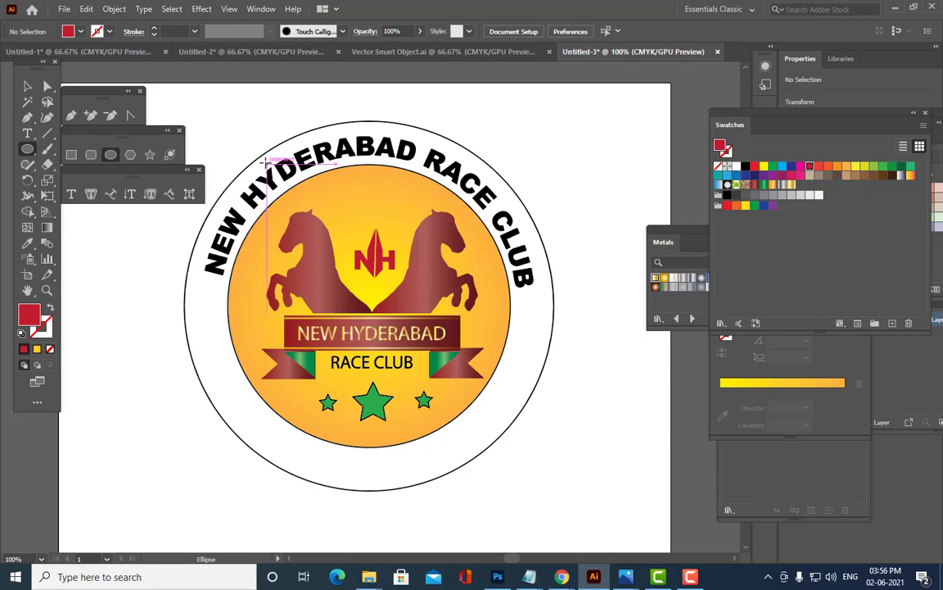
drag(261, 157, 599, 429)
key(v)
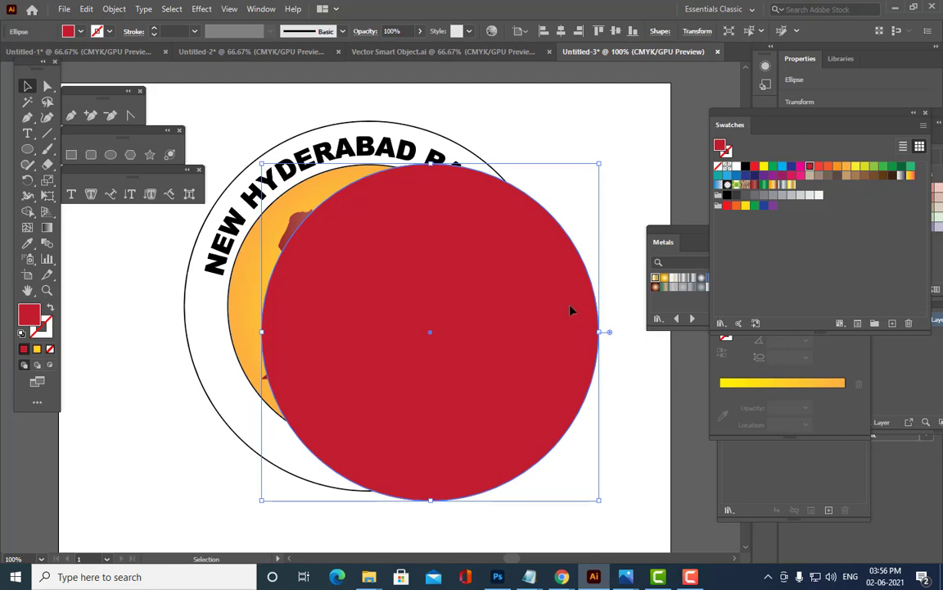
drag(572, 311, 512, 275)
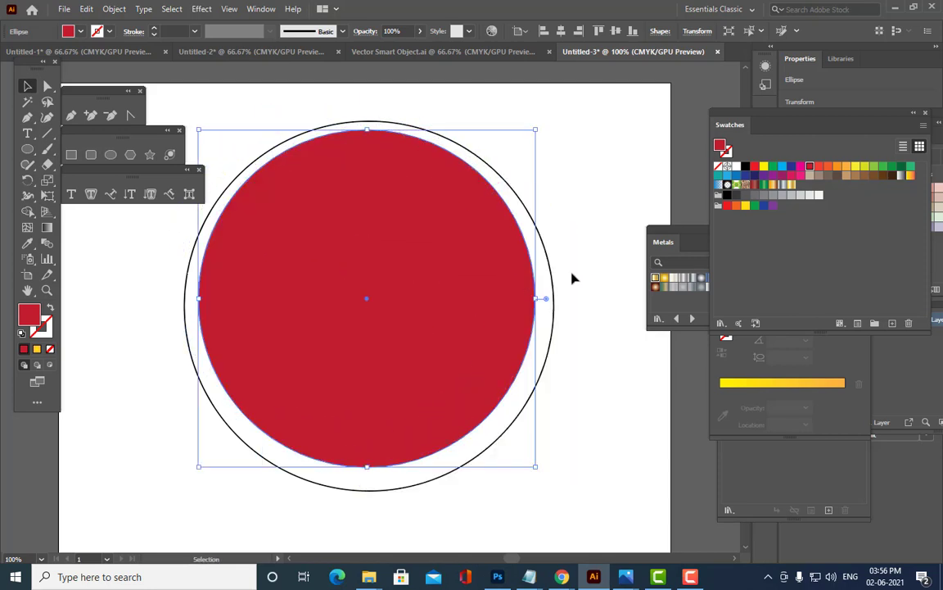
- Scale down and centre the crimson circle so its edge runs midway between the emblem's inner and outer circles
drag(534, 128, 524, 136)
mouse_move(481, 209)
mouse_down()
mouse_move(486, 197)
mouse_move(479, 217)
mouse_move(487, 225)
mouse_up()
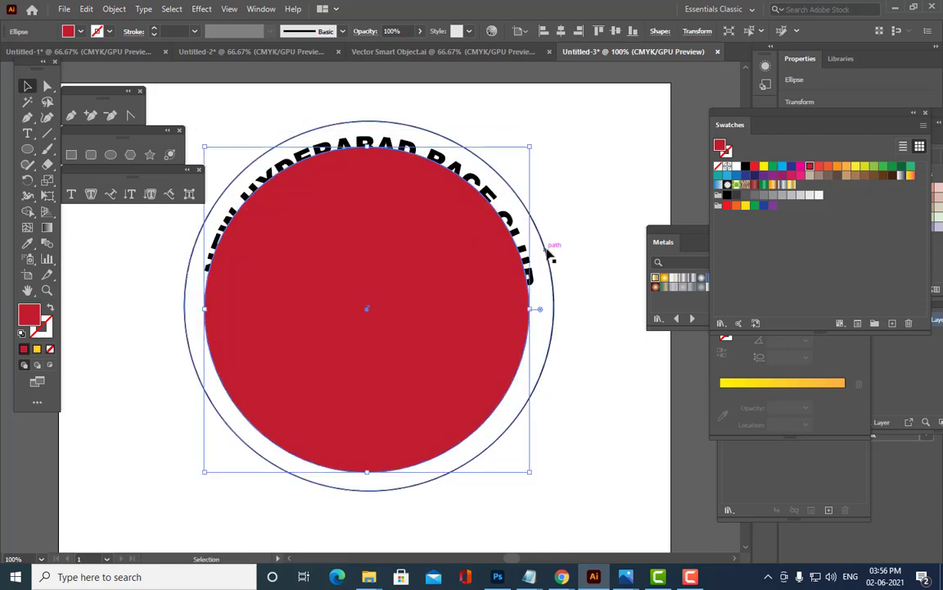
drag(532, 145, 522, 153)
key(Delete)
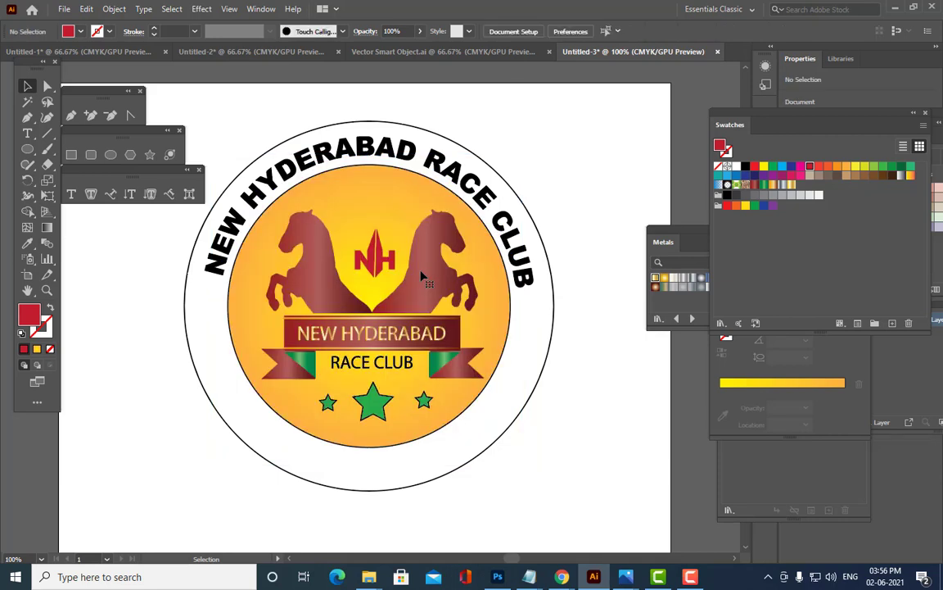
key(ctrl+z)
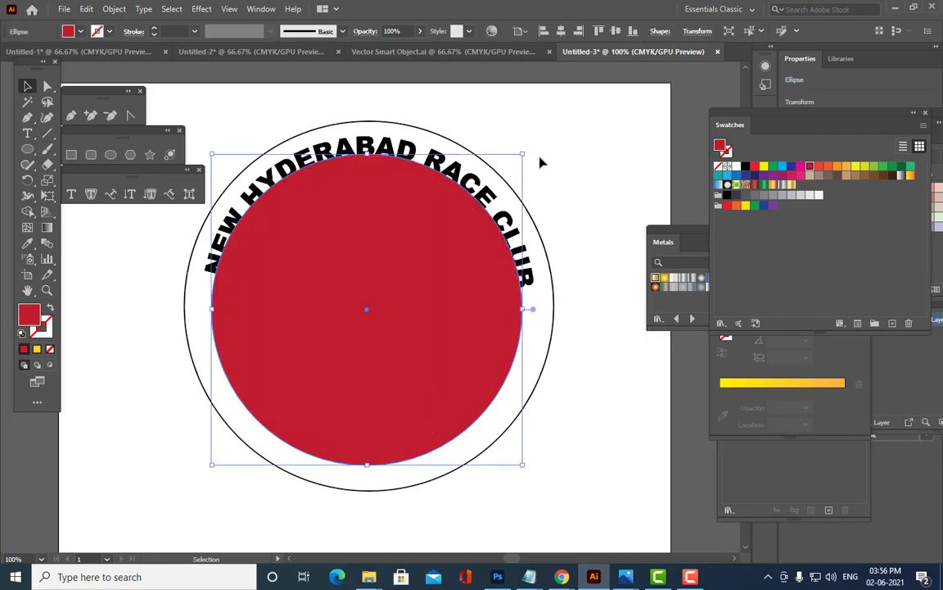
drag(525, 154, 526, 149)
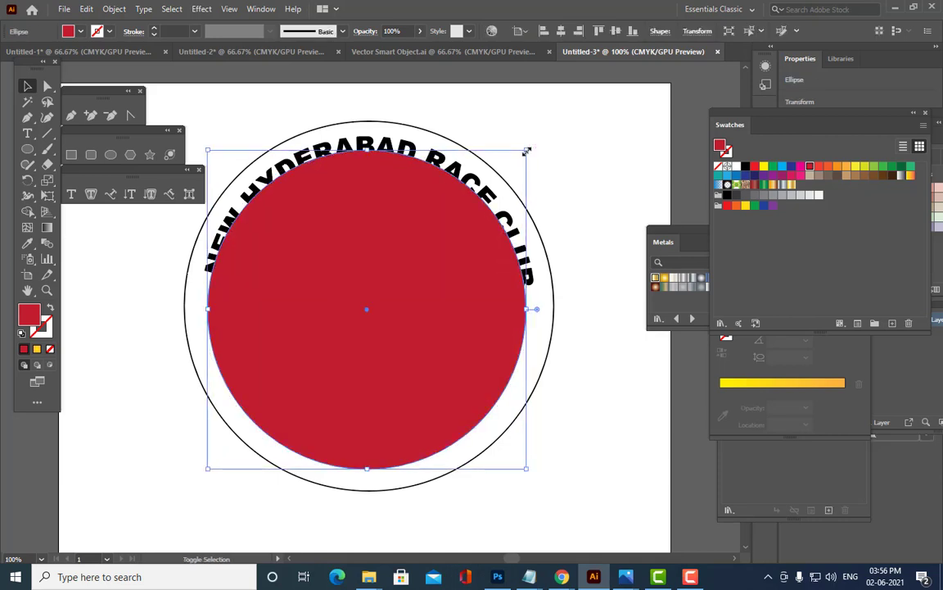
click(571, 139)
- Give the crimson circle a 1 pt crimson stroke and remove its fill
click(360, 310)
click(51, 332)
click(23, 349)
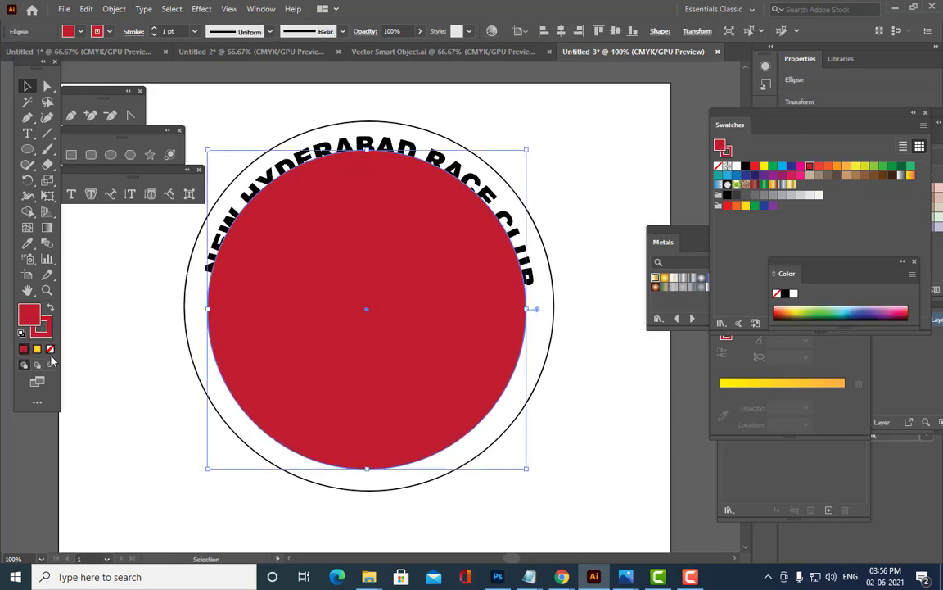
click(50, 349)
click(103, 401)
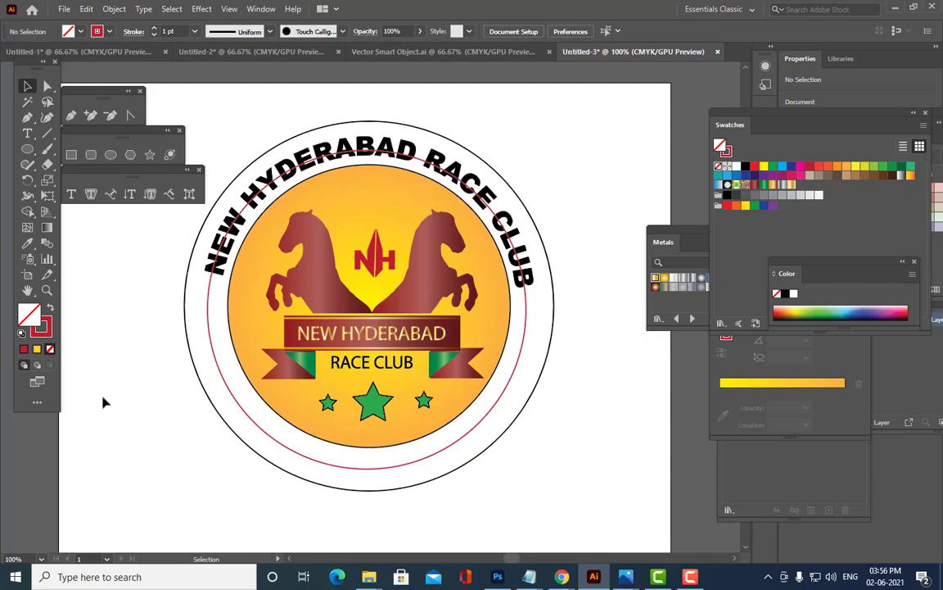
- Cut the crimson circle at its left and right anchor points and delete the upper half, keeping the lower arc
click(150, 155)
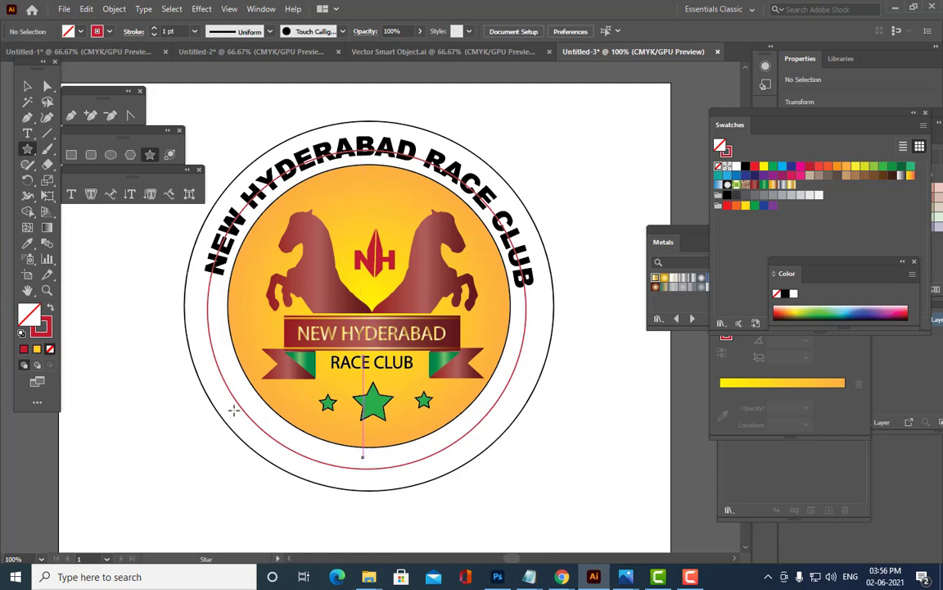
click(46, 85)
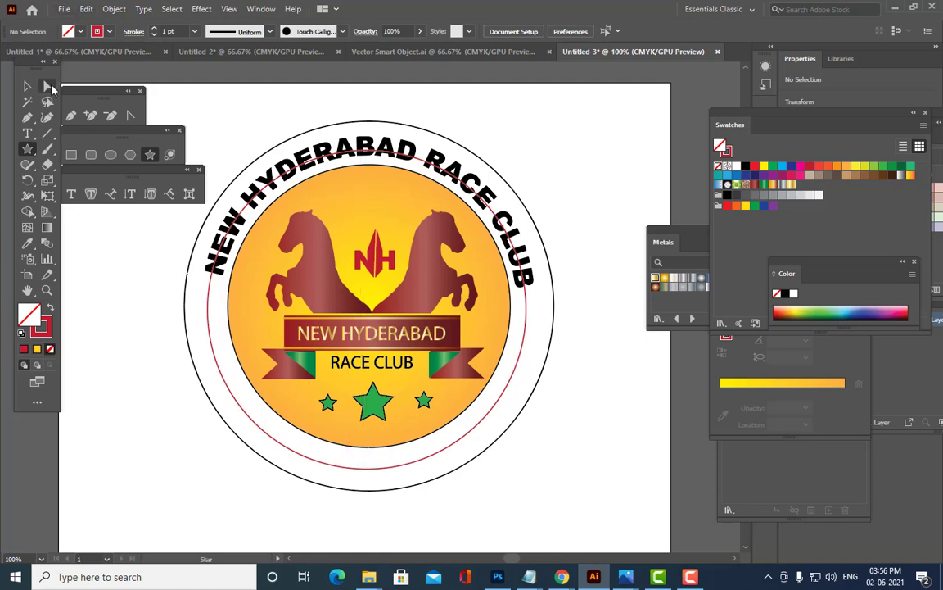
click(401, 469)
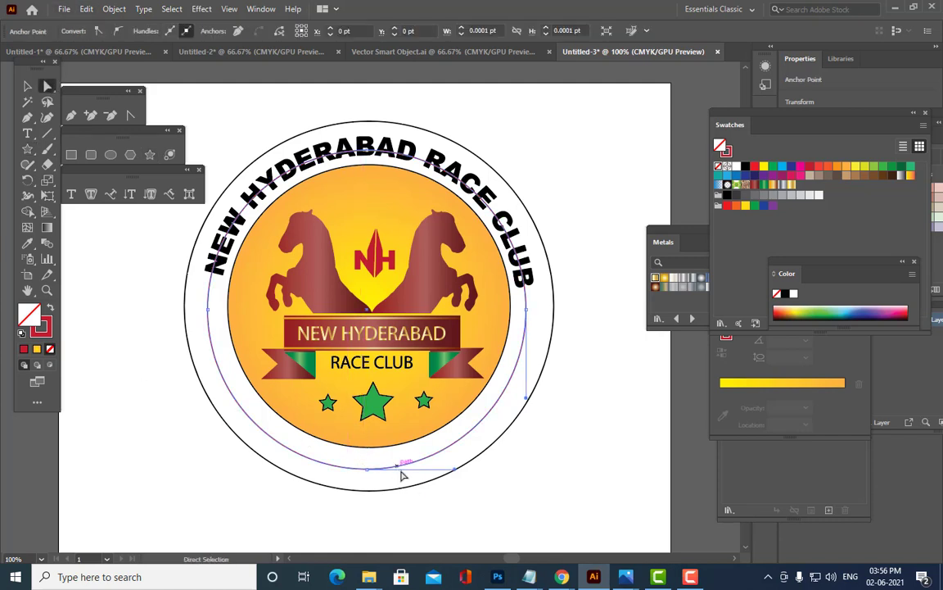
click(527, 310)
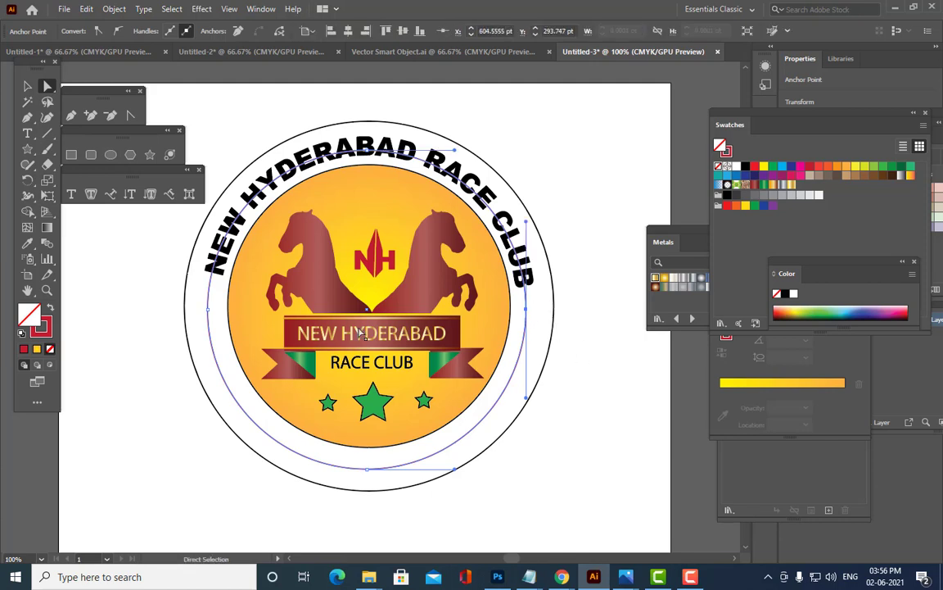
click(254, 31)
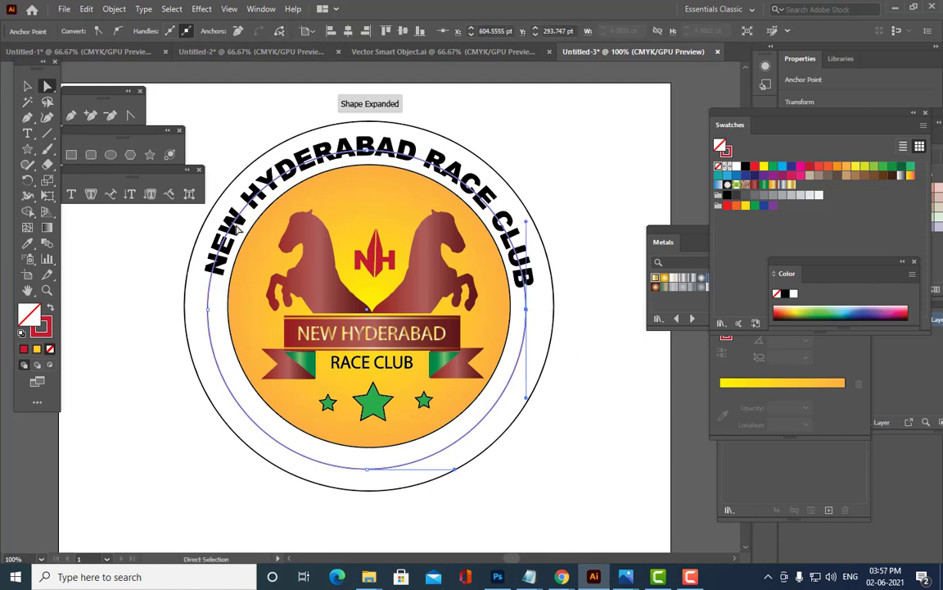
click(208, 310)
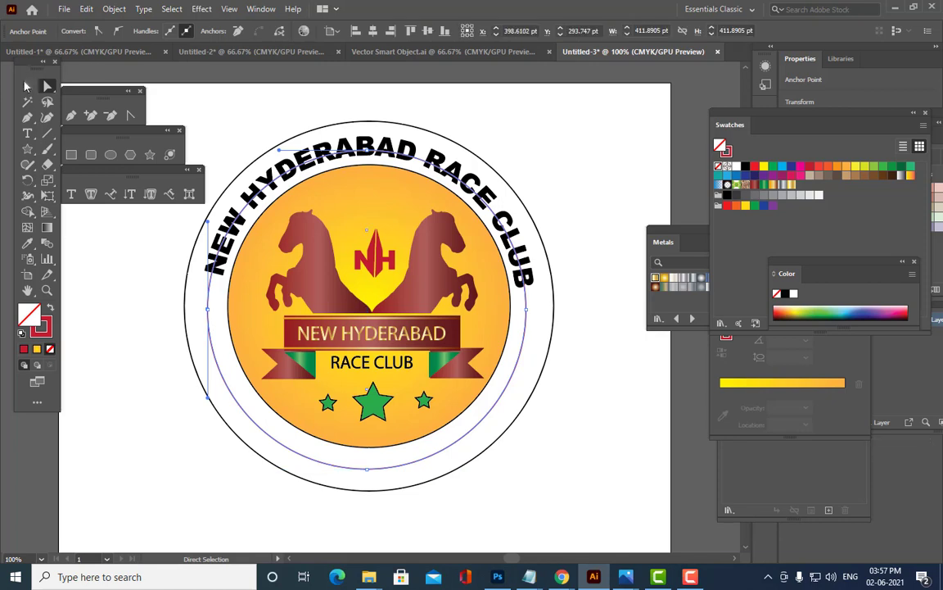
click(26, 85)
click(514, 135)
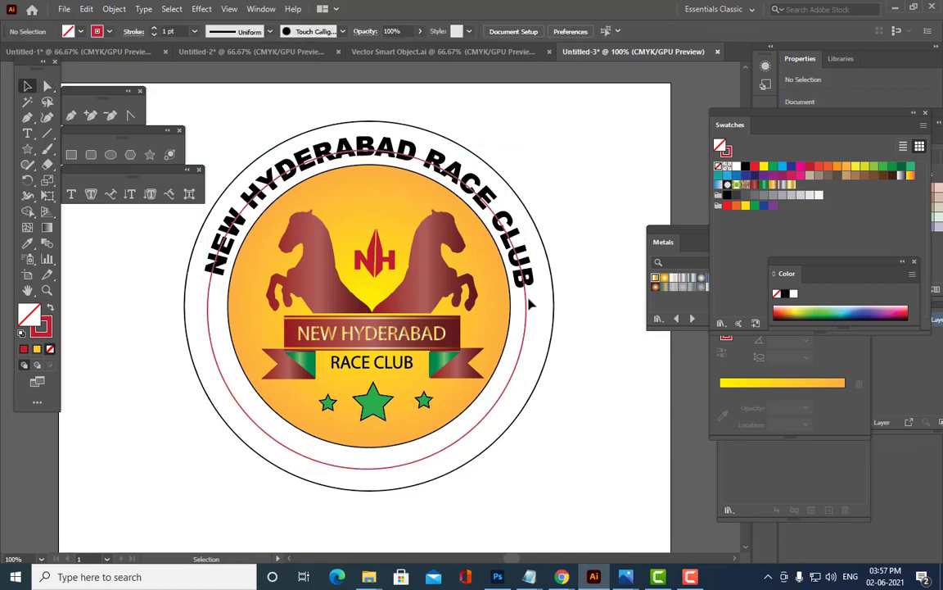
click(528, 298)
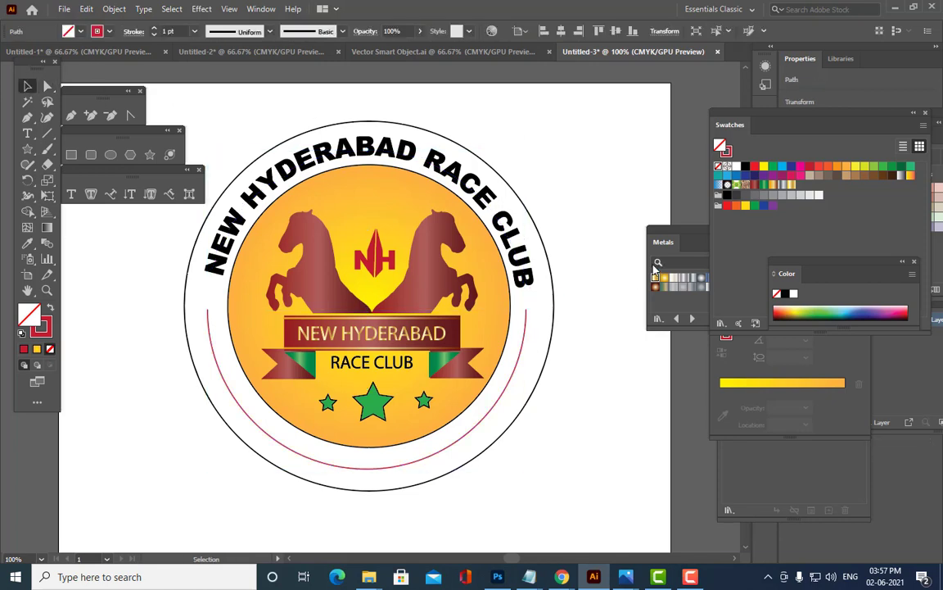
key(ctrl+shift+a)
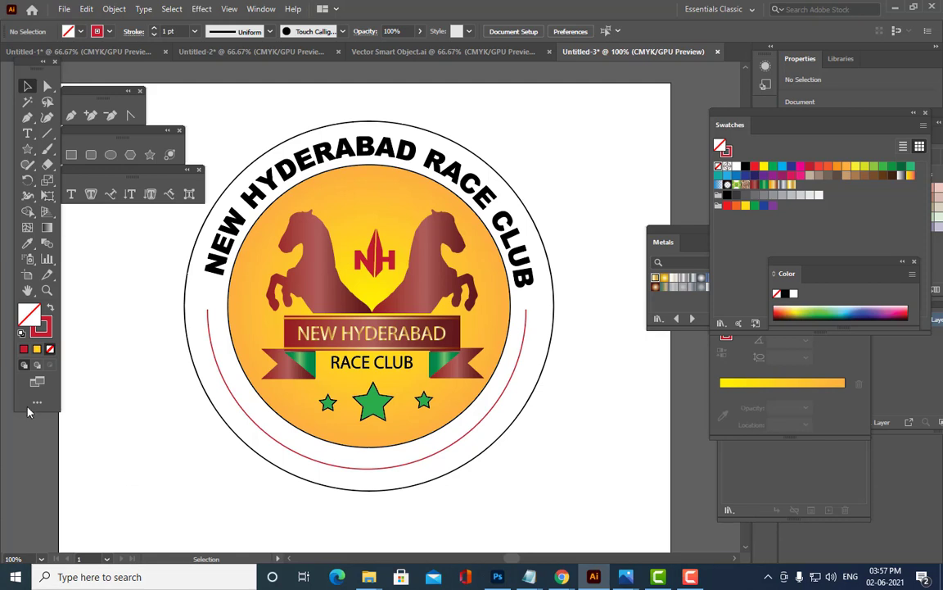
- Draw a small star on the blank area below the emblem and fill it with crimson
key(ctrl+minus)
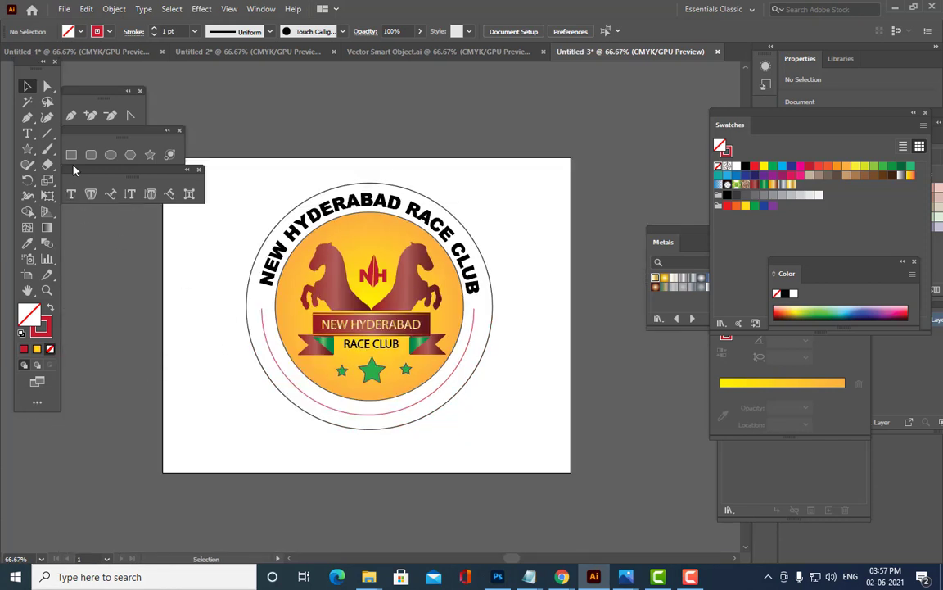
click(150, 154)
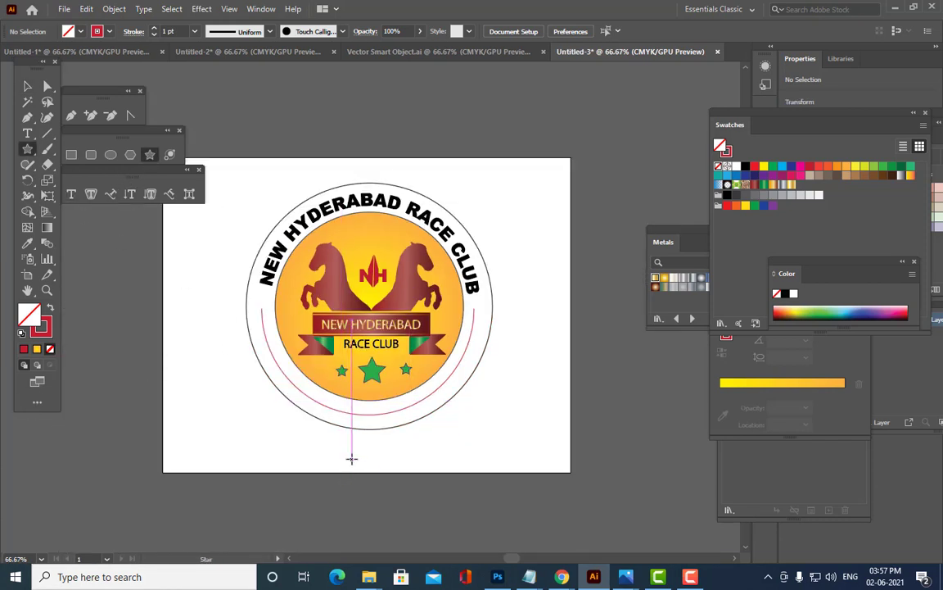
drag(344, 449, 347, 458)
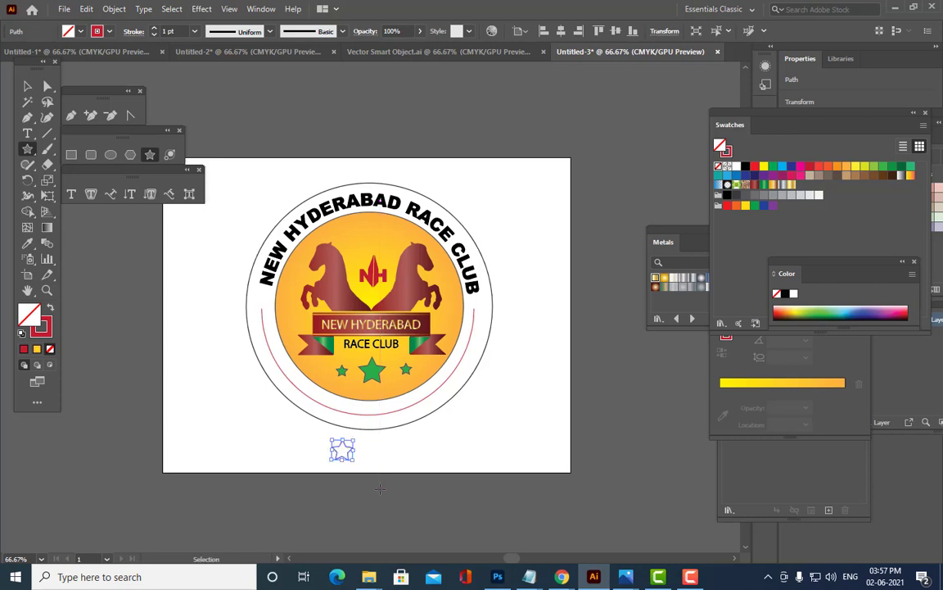
key(ctrl+equal)
click(23, 349)
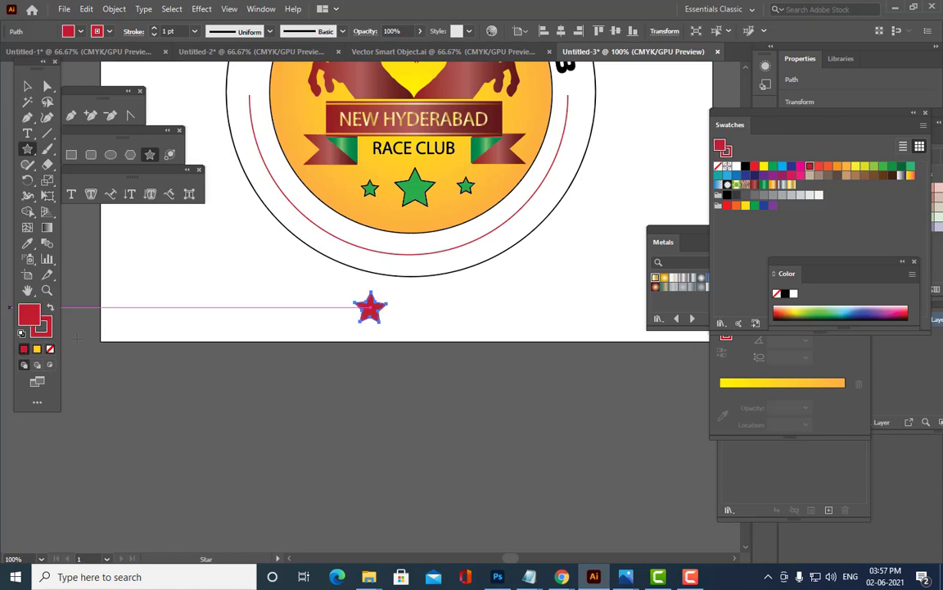
- Move the crimson star onto the left end of the lower arc
click(27, 85)
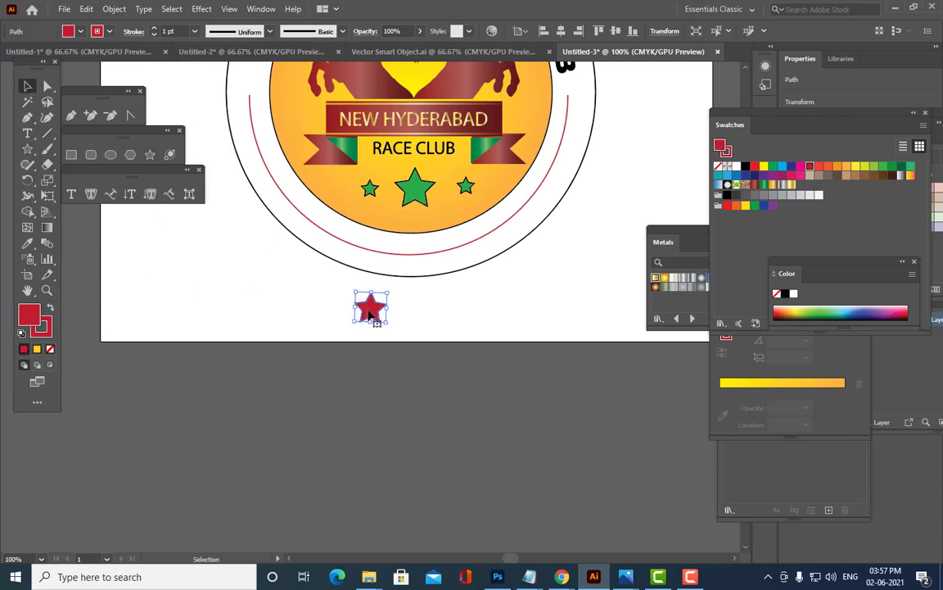
drag(370, 308, 264, 109)
scroll(271, 96, up, 1)
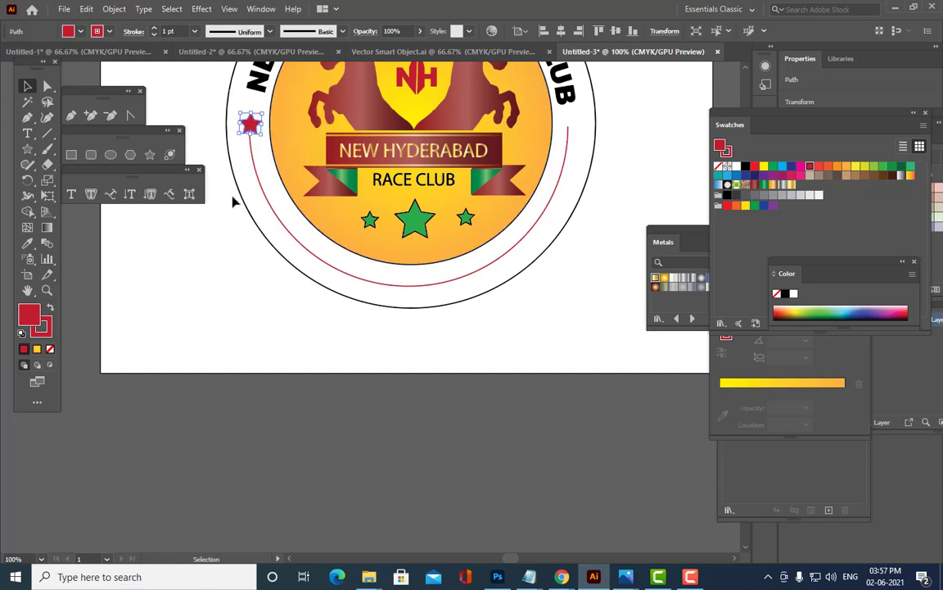
click(197, 283)
scroll(300, 161, up, 2)
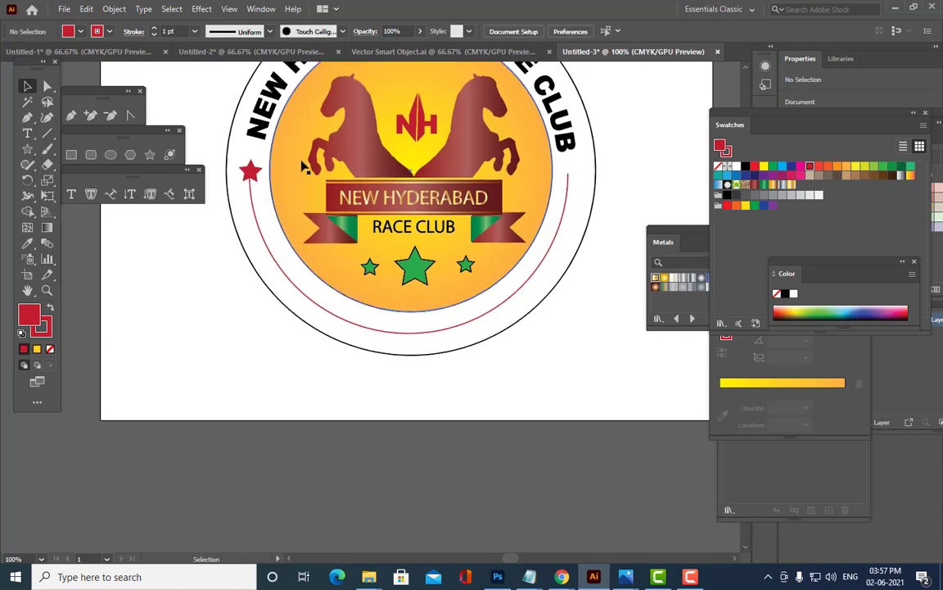
- Duplicate the crimson star and place the copy on the right end of the arc
click(253, 170)
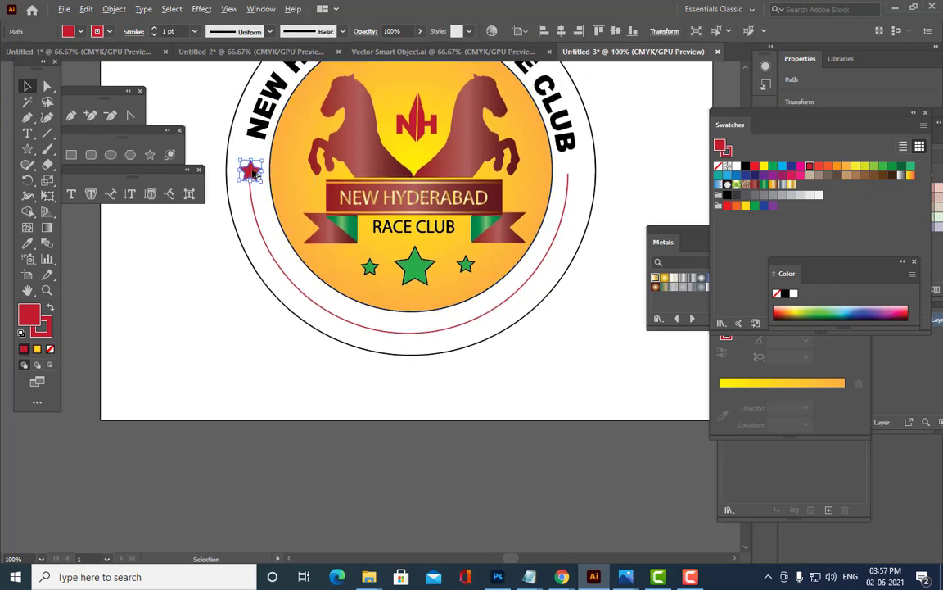
drag(254, 172, 578, 176)
drag(571, 175, 570, 172)
click(578, 340)
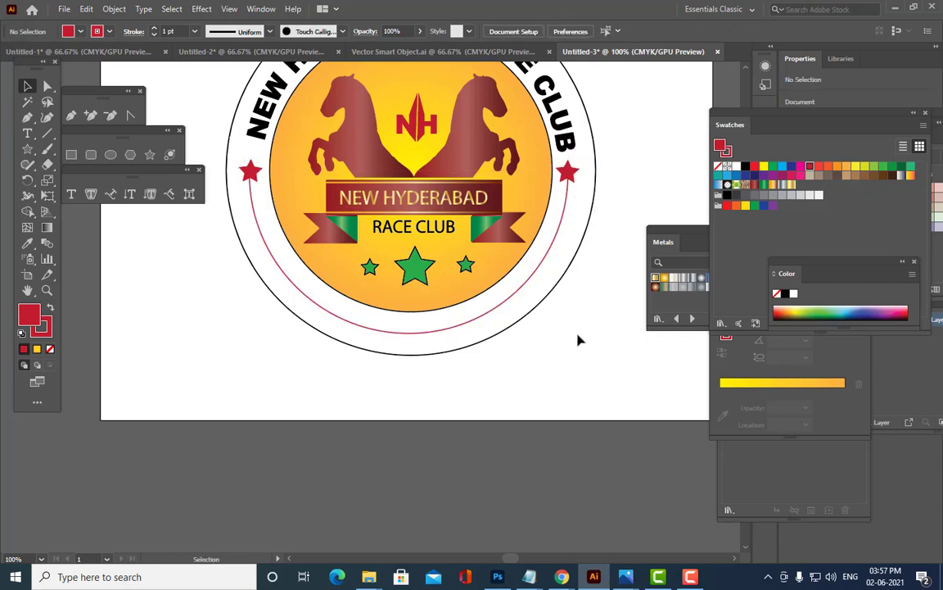
click(250, 171)
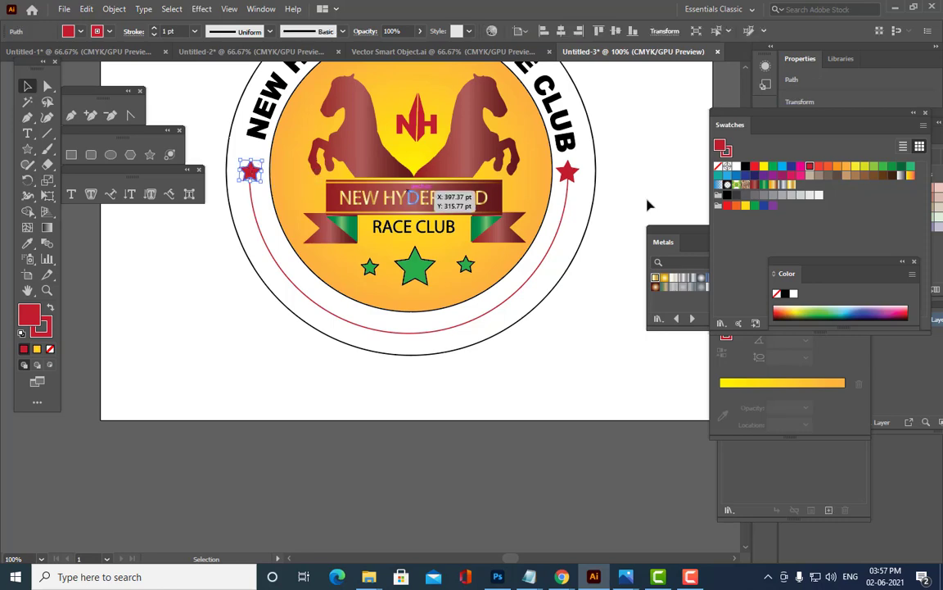
shift+click(571, 168)
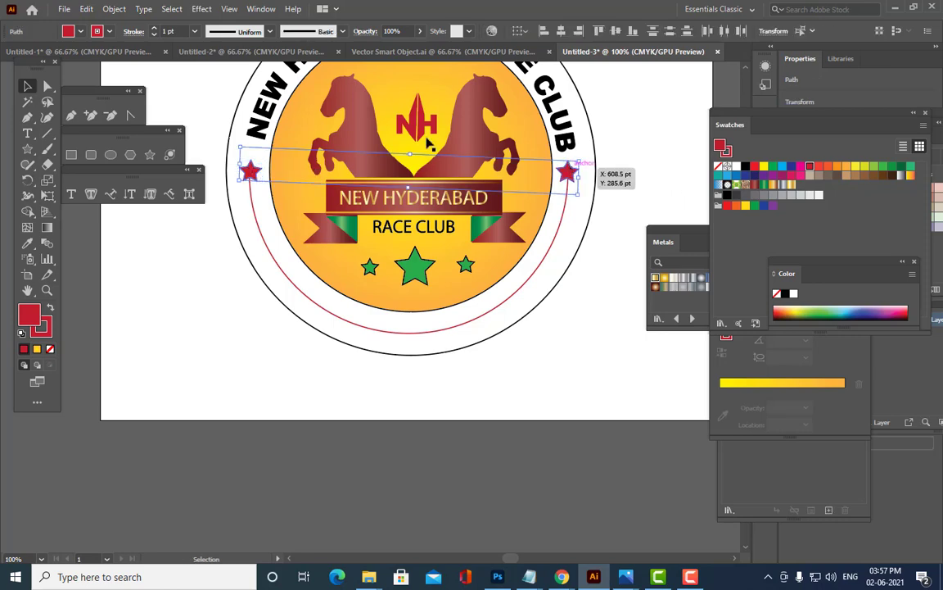
click(114, 9)
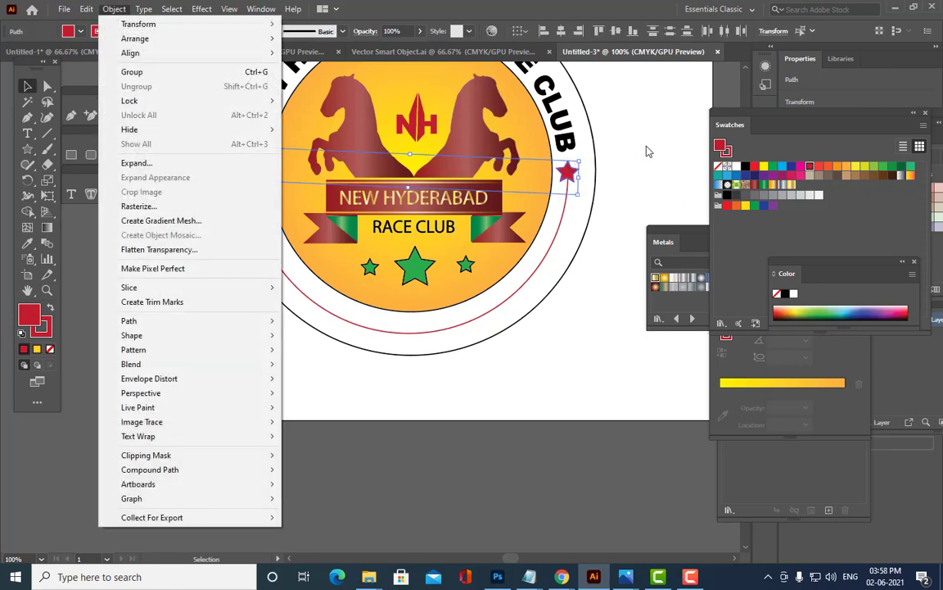
click(647, 152)
- Nudge the star at the arc's right end slightly upward and set the blend spacing for both end stars to 15 specified steps
click(570, 171)
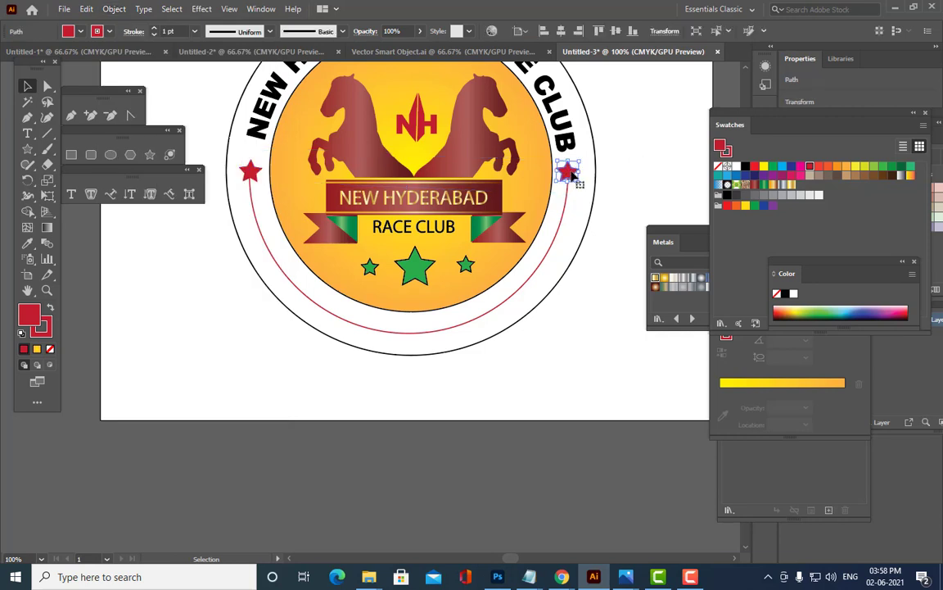
drag(571, 170, 571, 167)
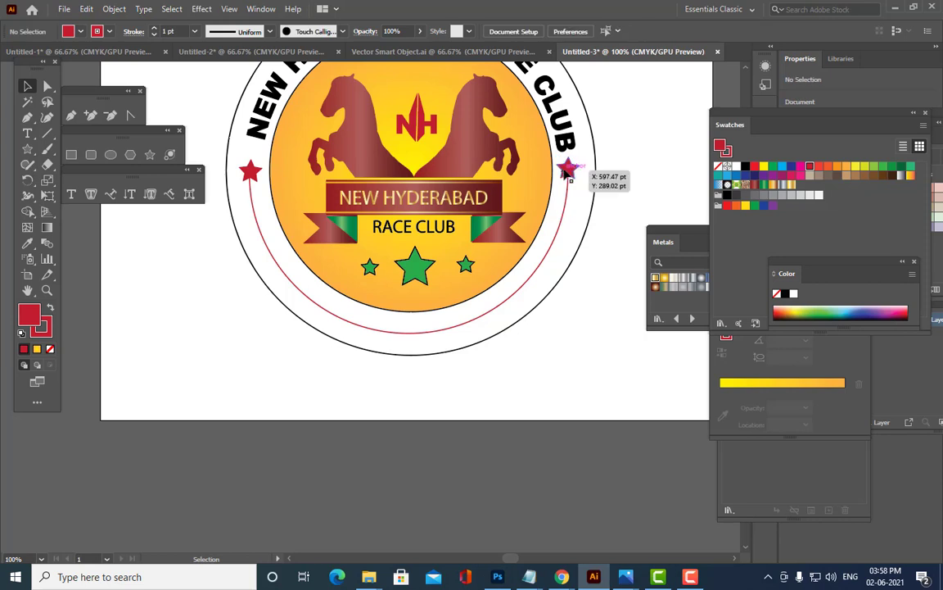
shift+click(252, 171)
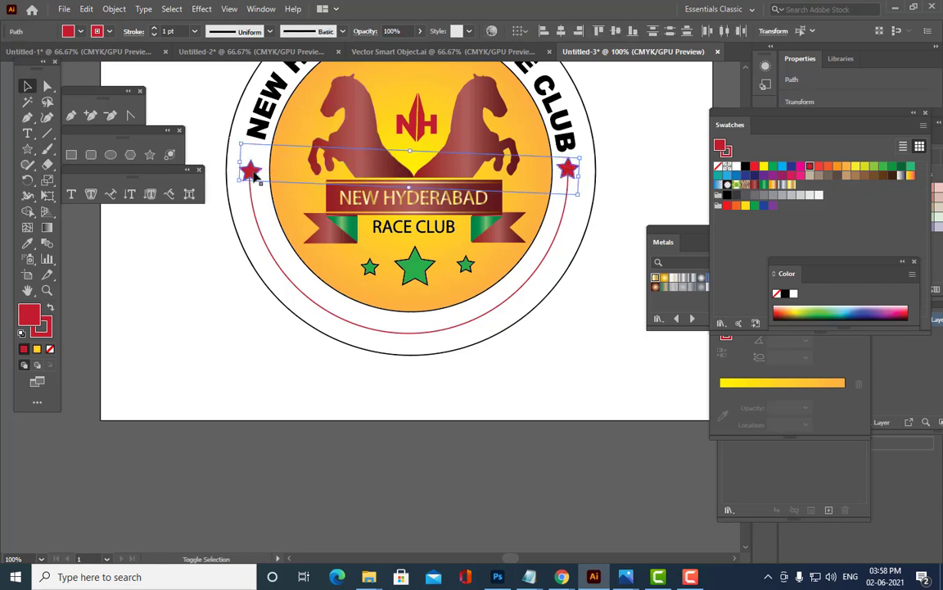
click(113, 8)
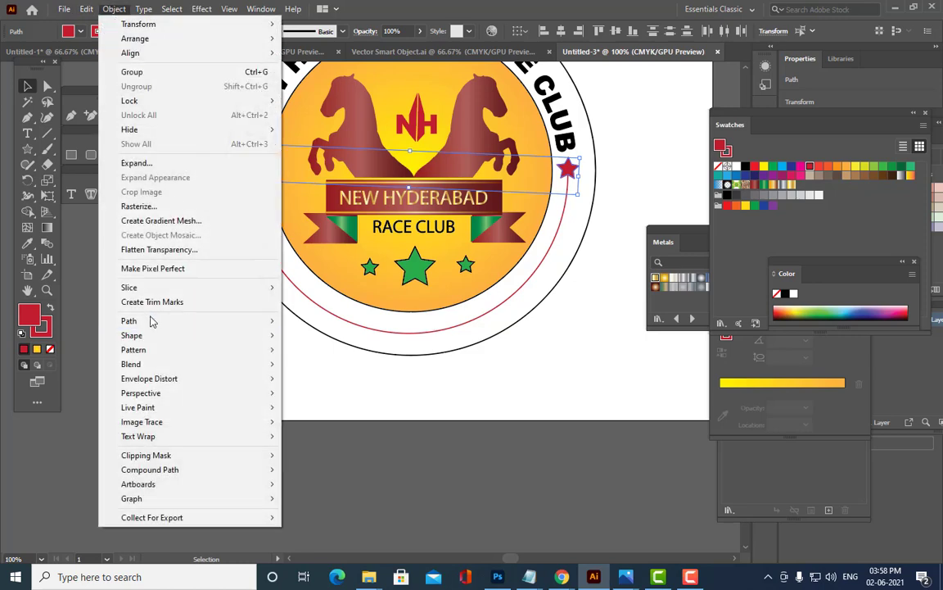
mouse_move(140, 364)
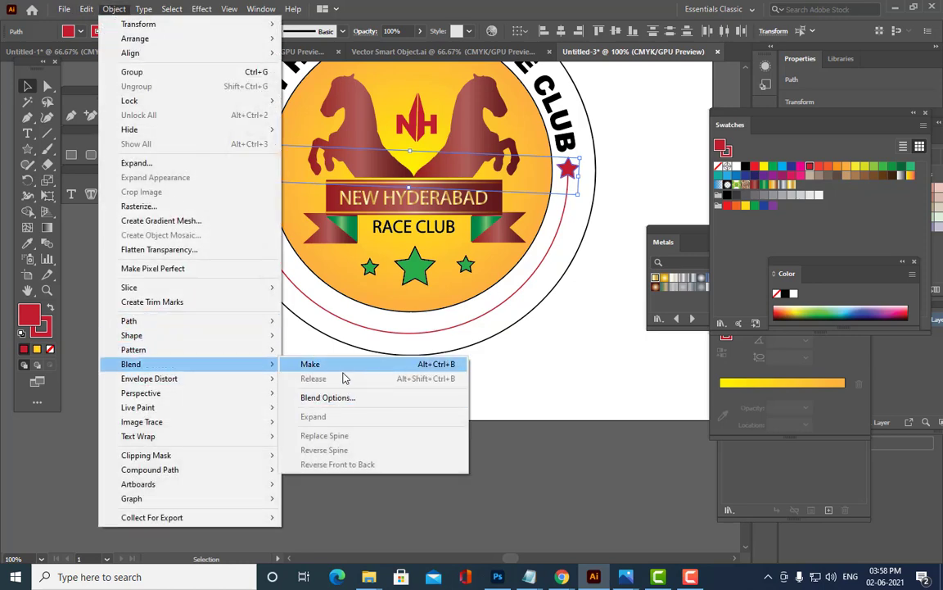
click(328, 397)
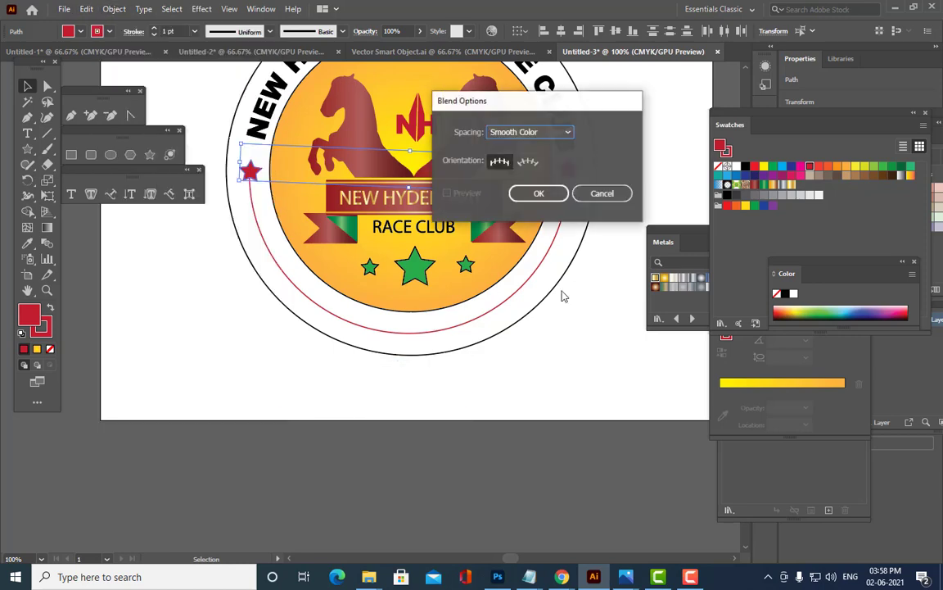
click(574, 130)
click(566, 161)
drag(617, 102, 680, 93)
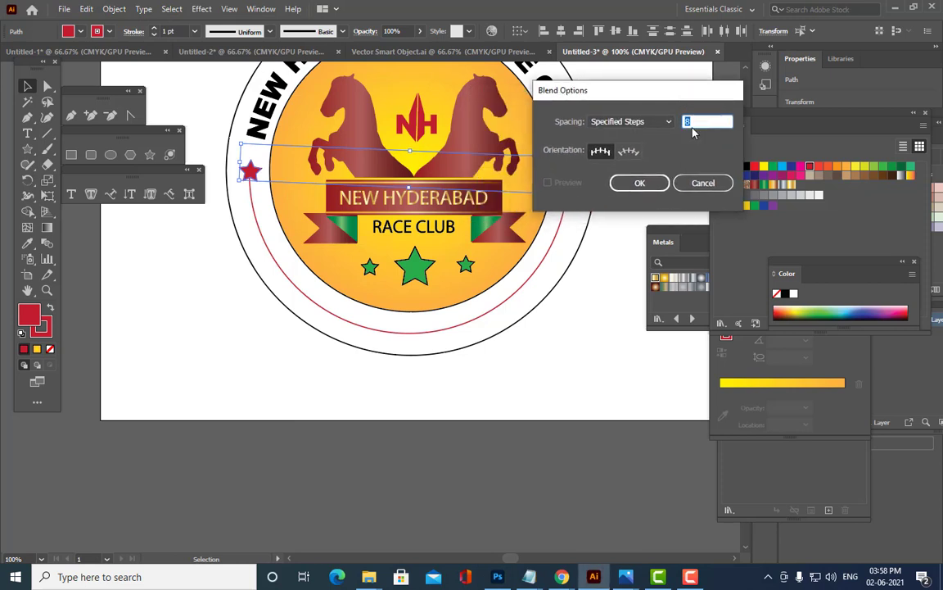
double_click(699, 121)
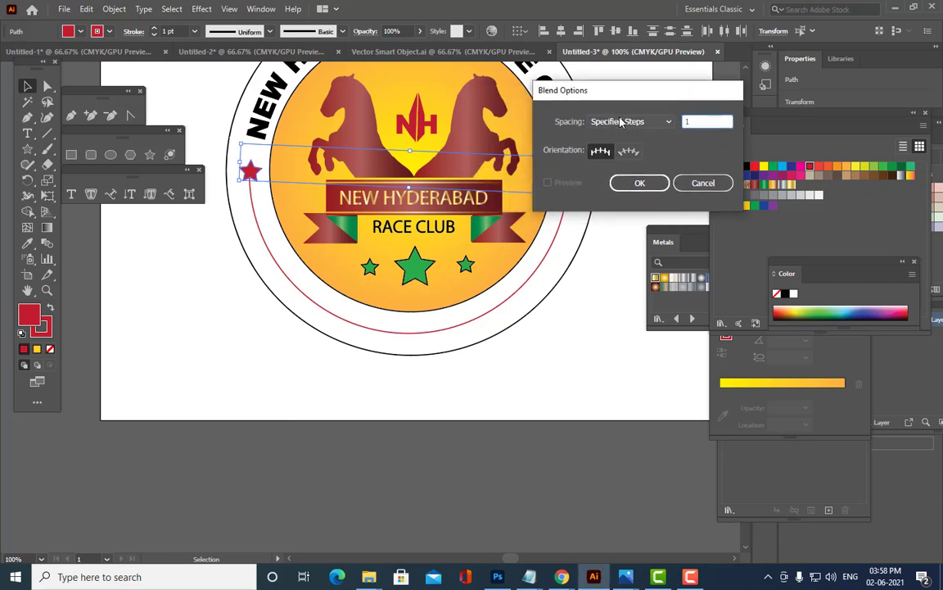
click(639, 183)
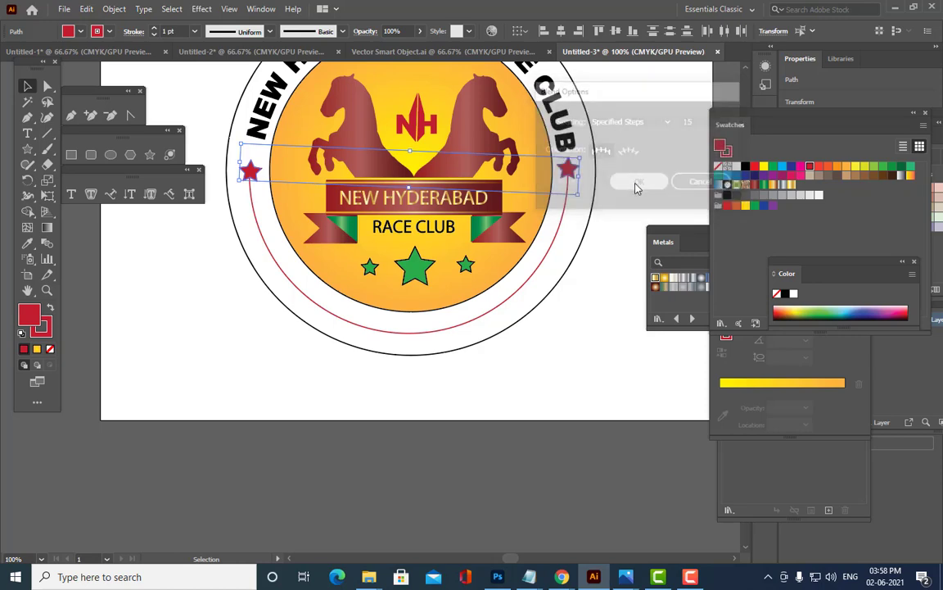
- Try to blend the two end stars together with the lower arc, and undo the blend
click(114, 9)
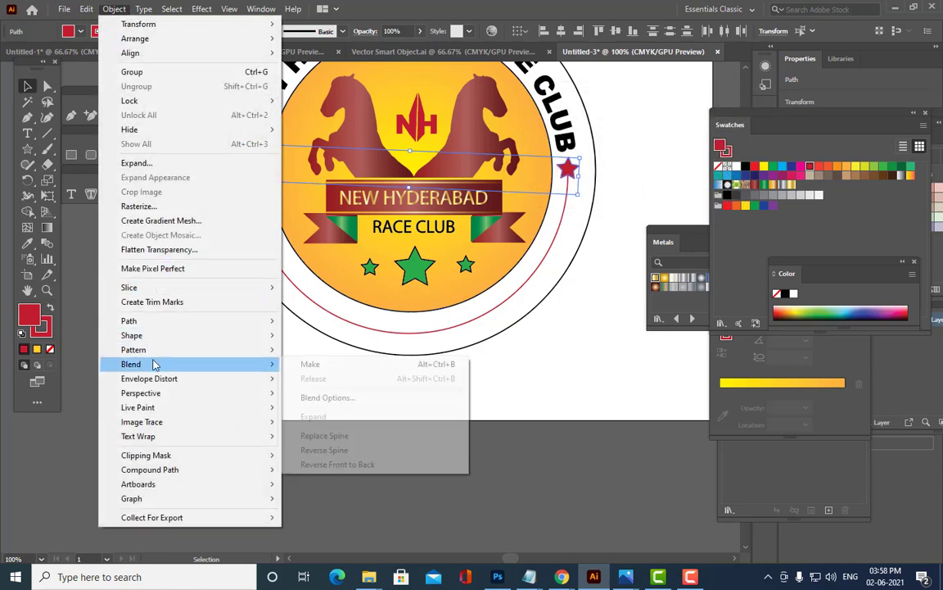
click(571, 174)
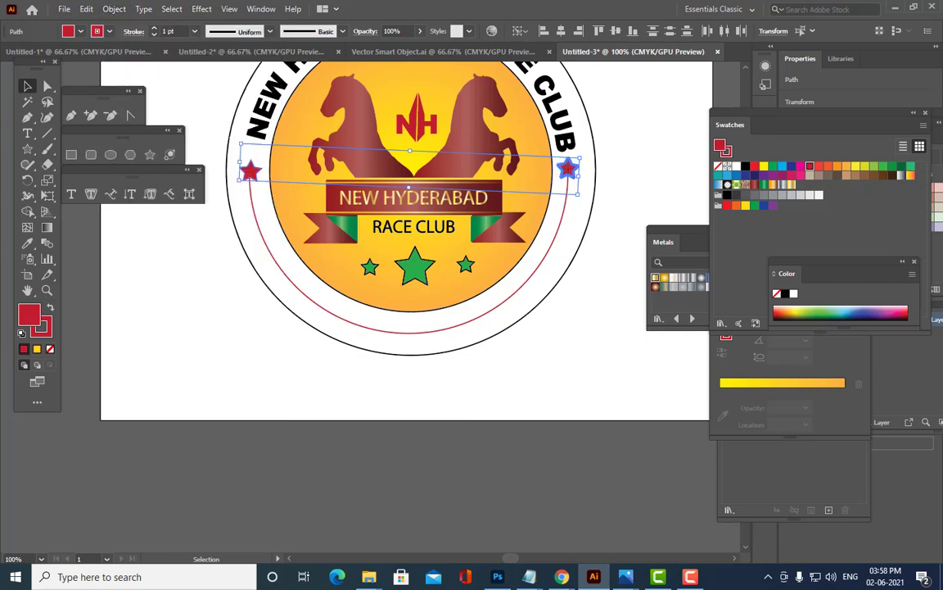
shift+click(557, 238)
click(114, 8)
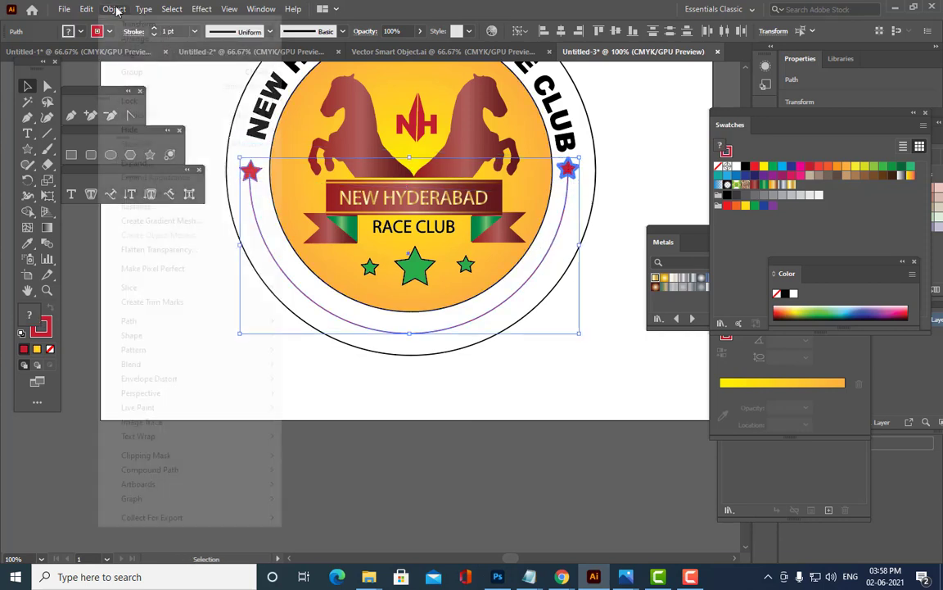
mouse_move(161, 371)
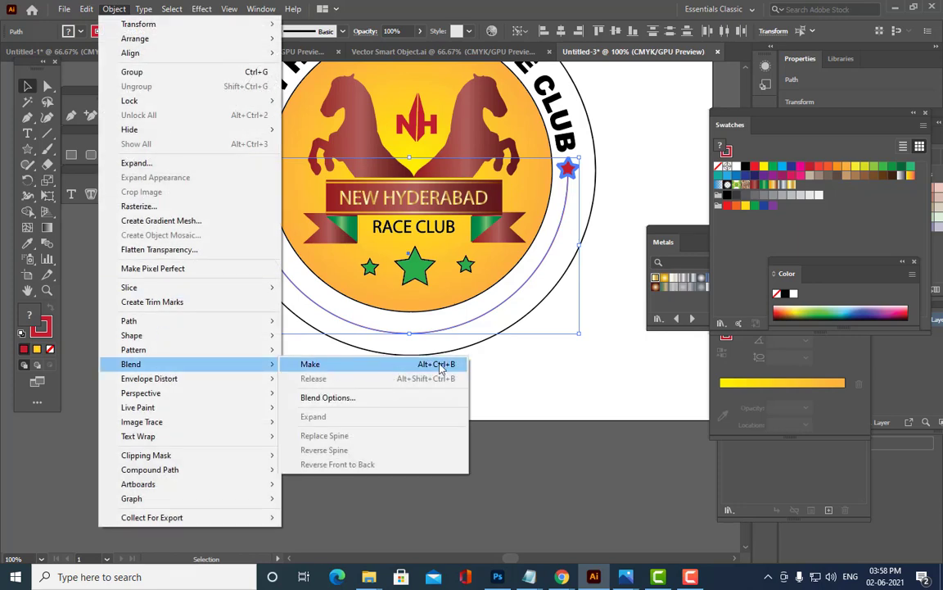
click(322, 366)
click(568, 168)
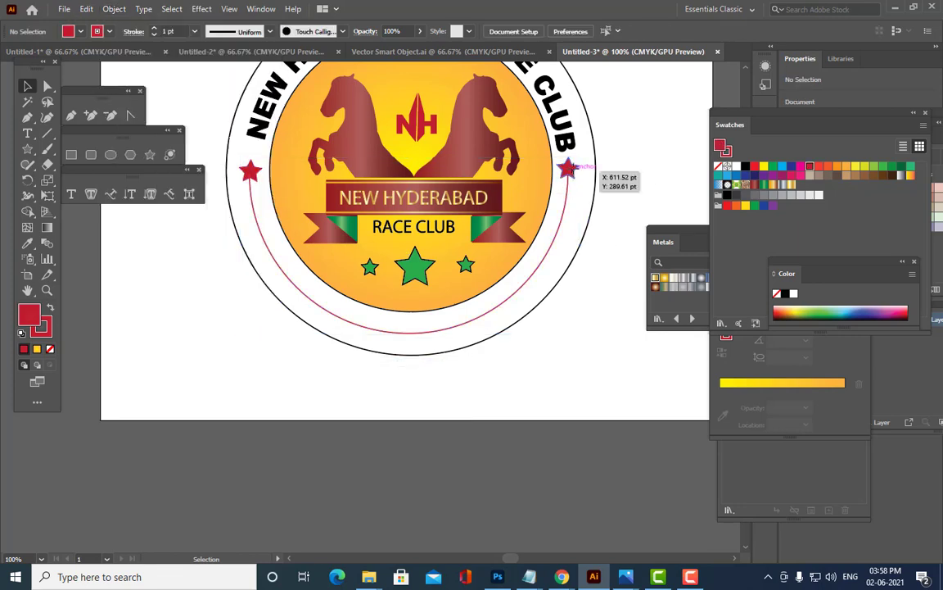
click(448, 331)
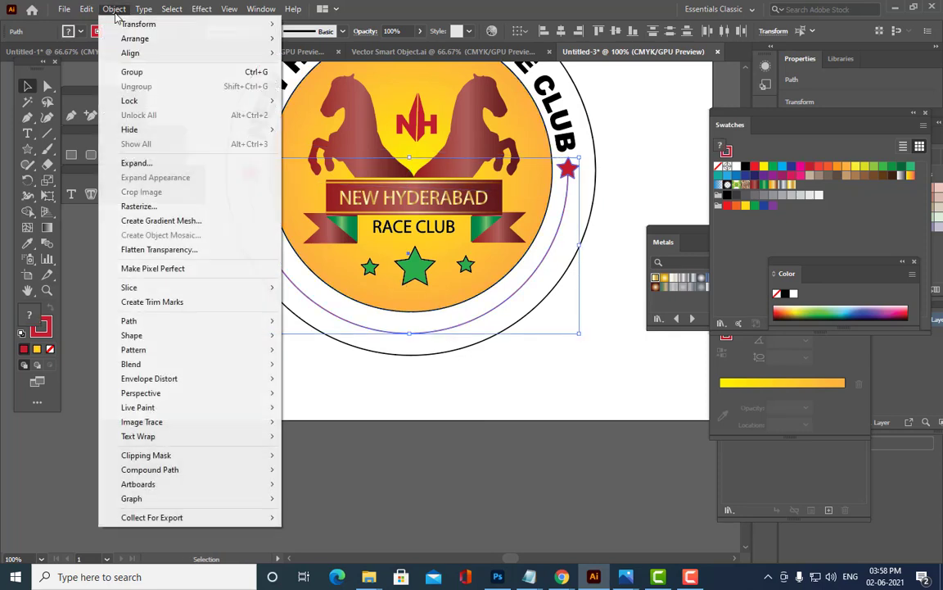
click(113, 8)
mouse_move(172, 370)
click(337, 365)
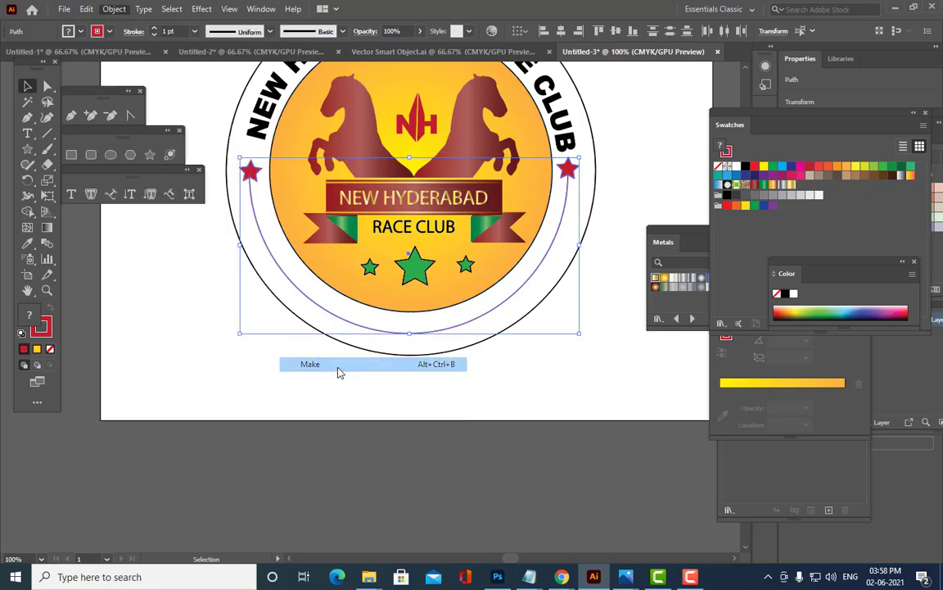
key(ctrl+z)
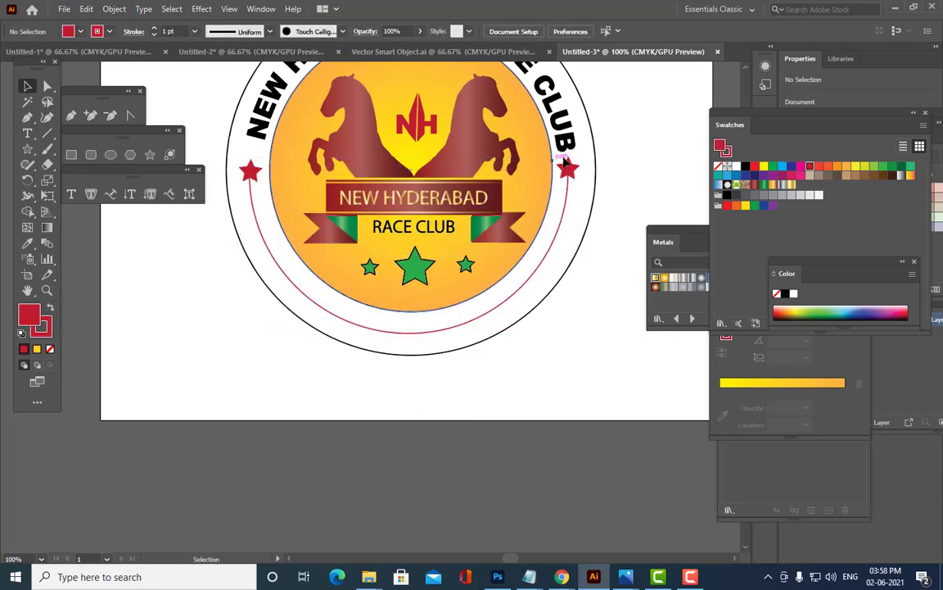
- Make a blend between only the two crimson stars at the ends of the lower arc
click(569, 168)
shift+click(250, 172)
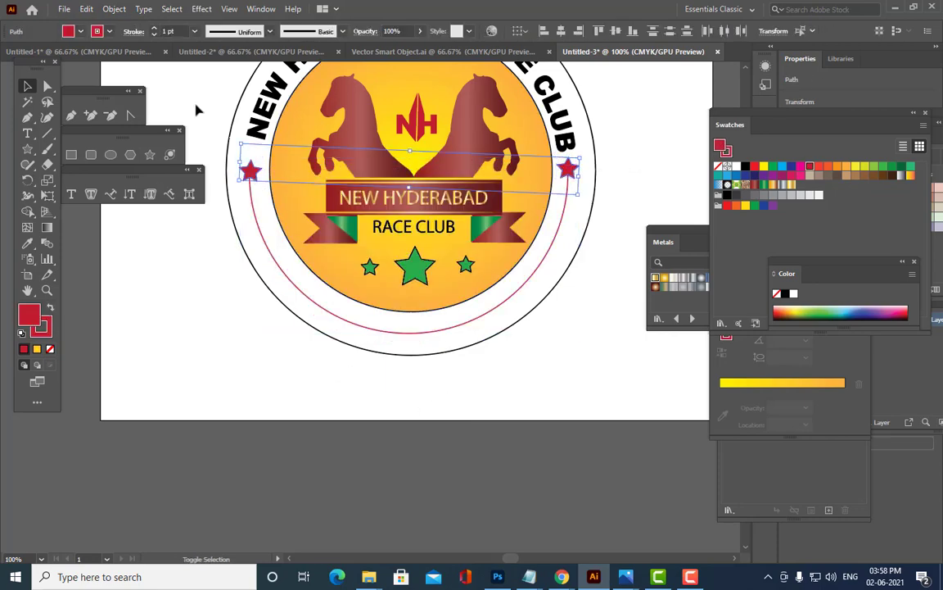
click(114, 8)
mouse_move(131, 364)
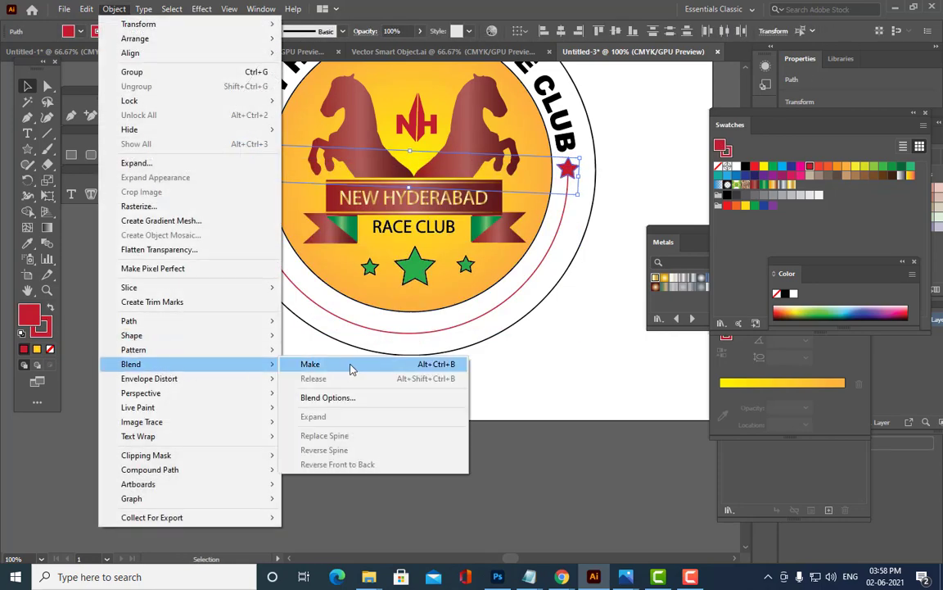
click(350, 367)
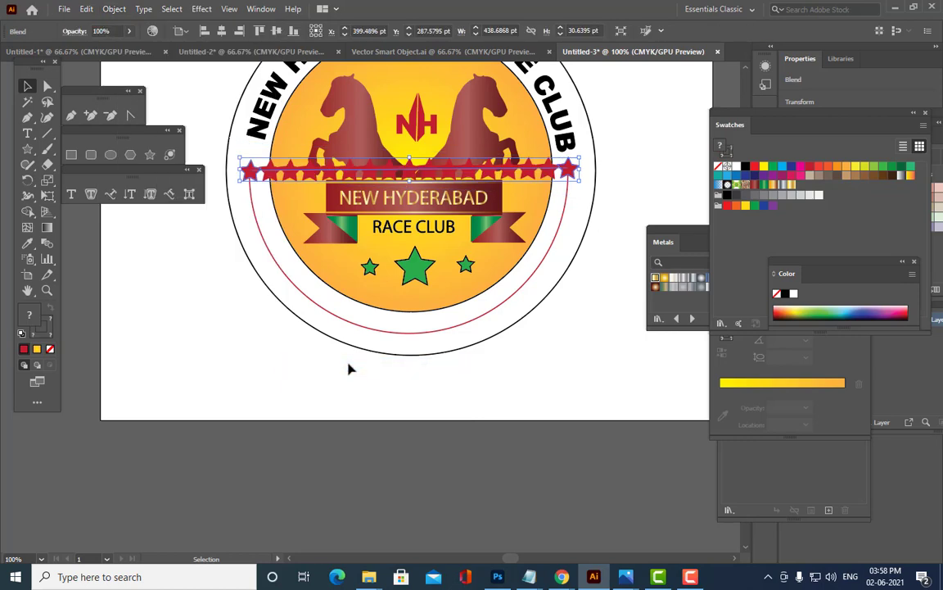
- Replace the star blend's spine with the crimson lower arc so the stars follow its curve
shift+click(528, 287)
click(112, 8)
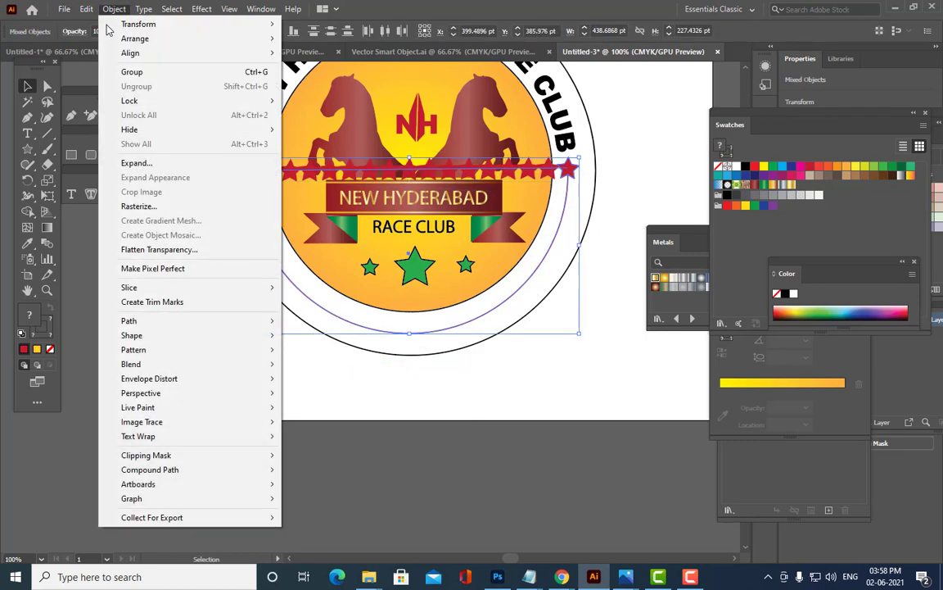
mouse_move(169, 364)
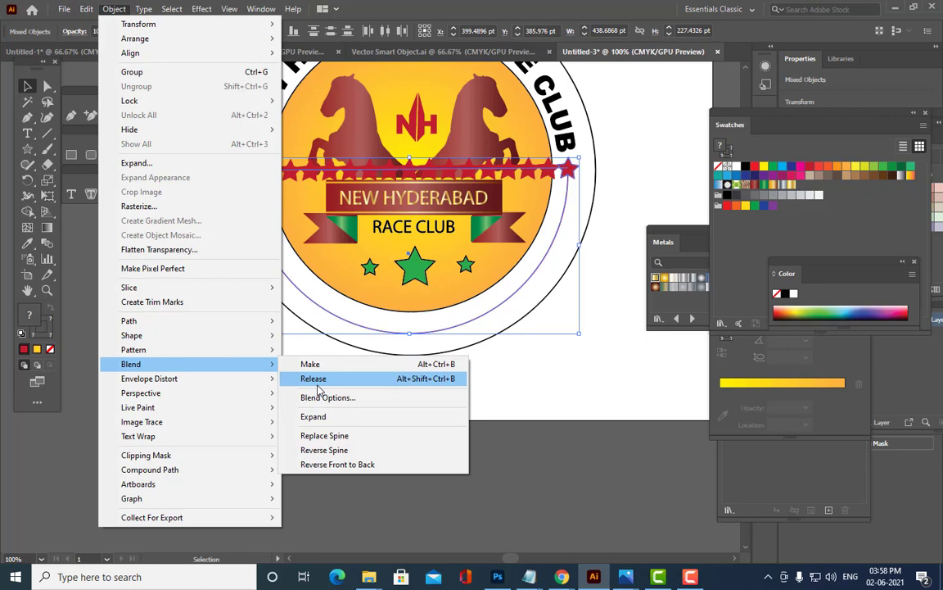
click(320, 435)
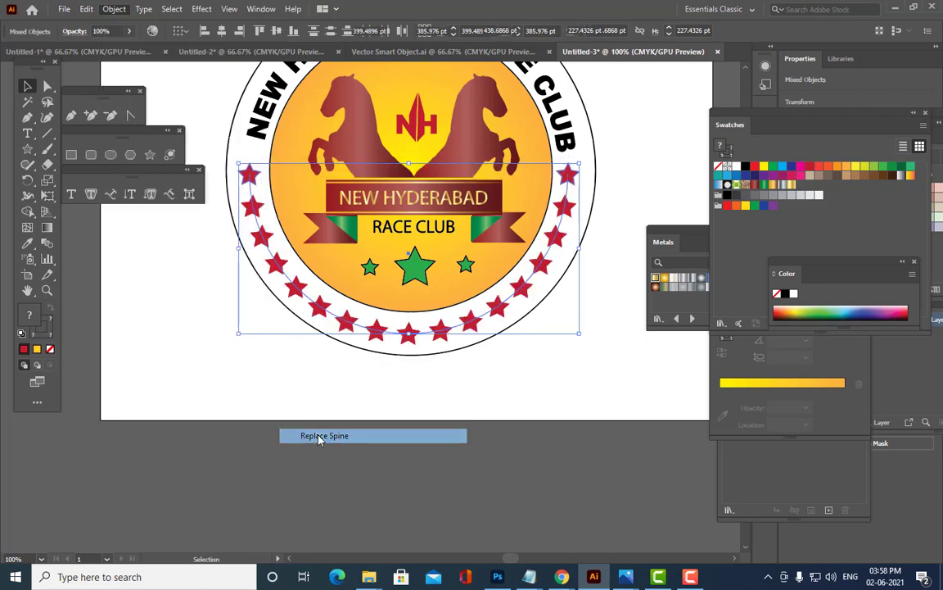
click(289, 376)
- Expand the curved star blend with Object, Fill and Stroke included
scroll(289, 376, up, 3)
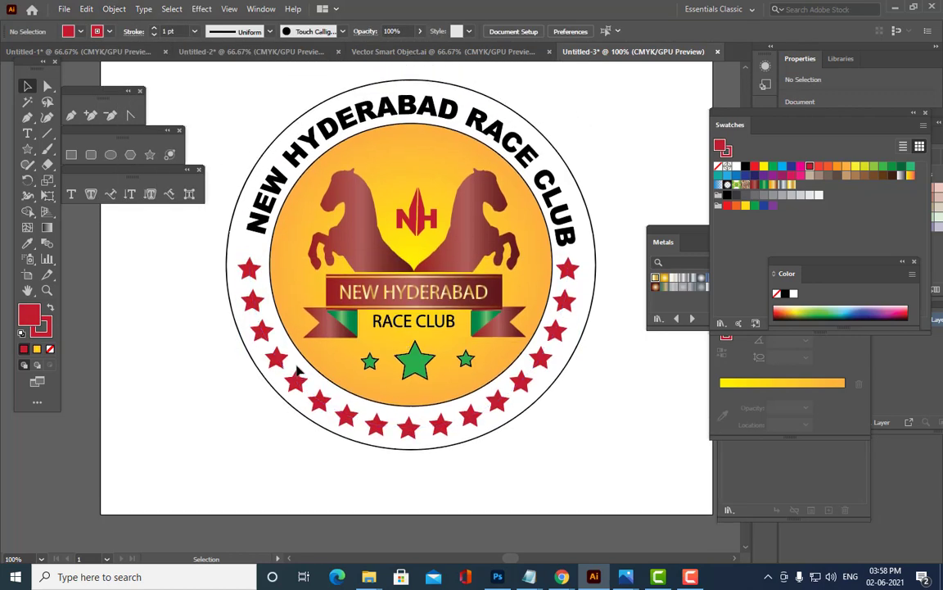
key(ctrl+minus)
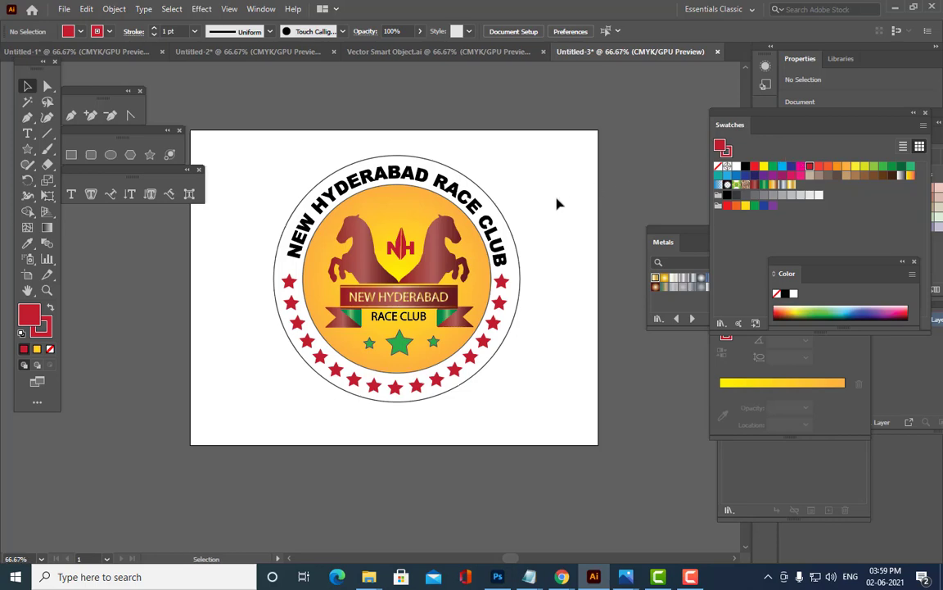
click(499, 280)
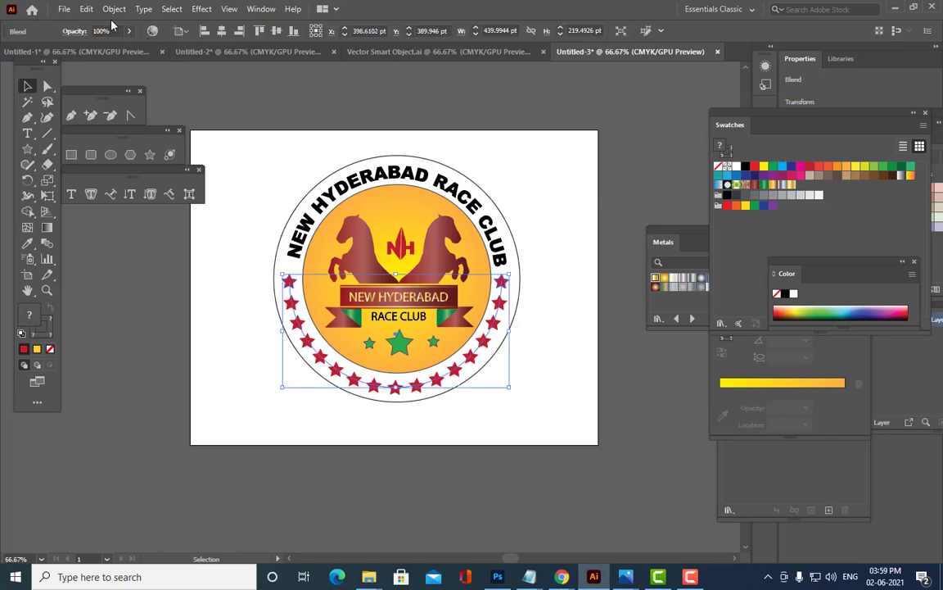
click(114, 9)
click(137, 163)
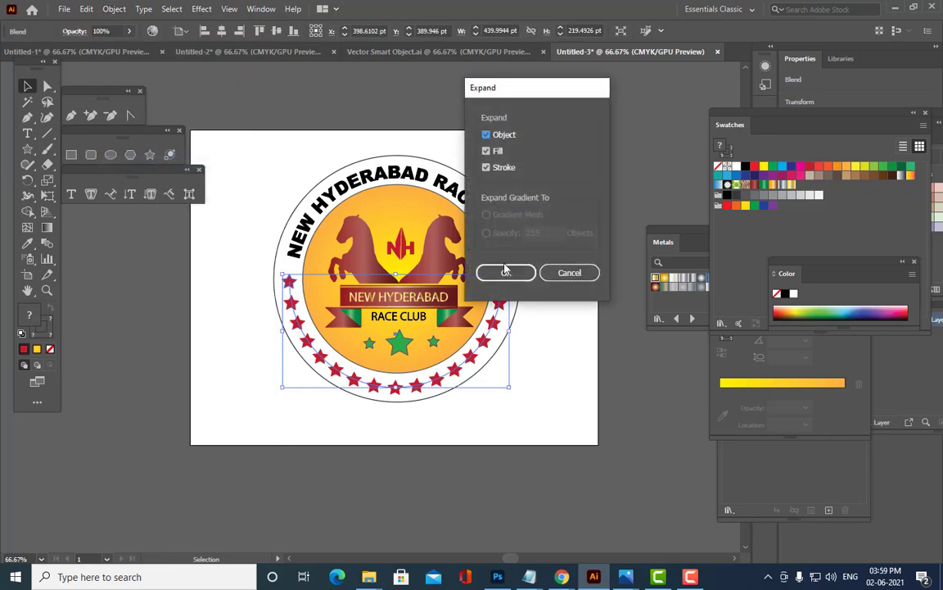
click(507, 273)
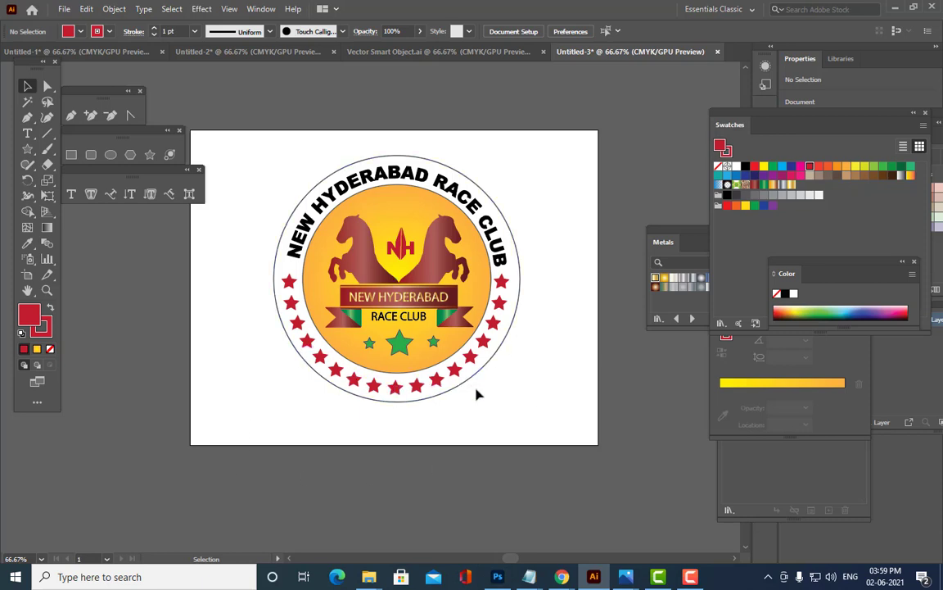
- Fill the emblem's outer circle with yellow and send it to the back behind all other artwork
click(521, 287)
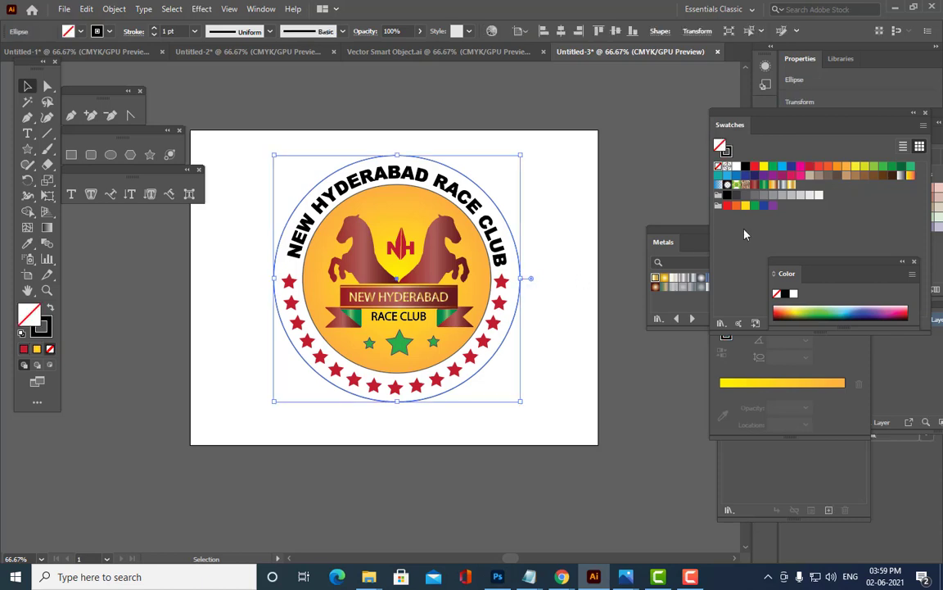
click(764, 167)
right_click(448, 211)
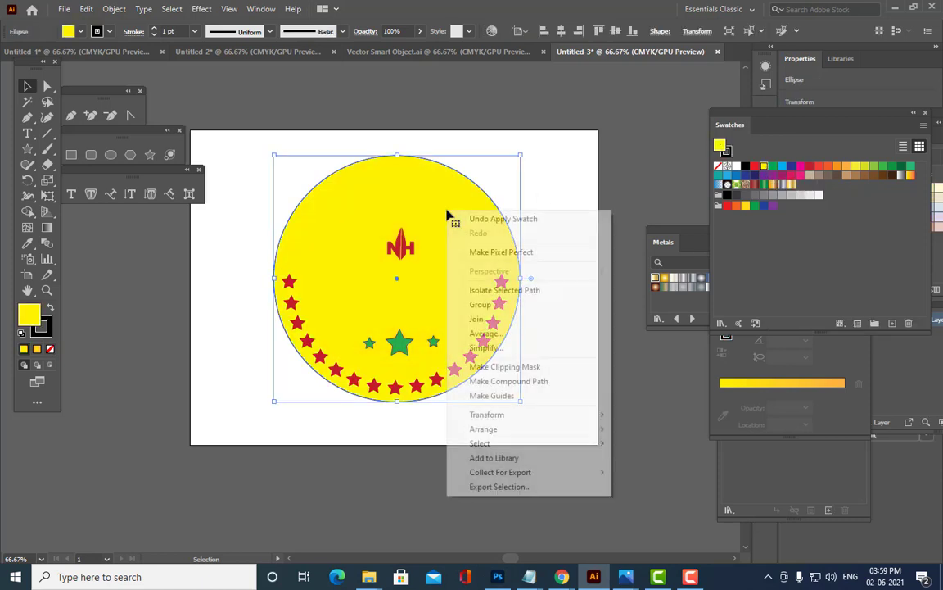
mouse_move(542, 429)
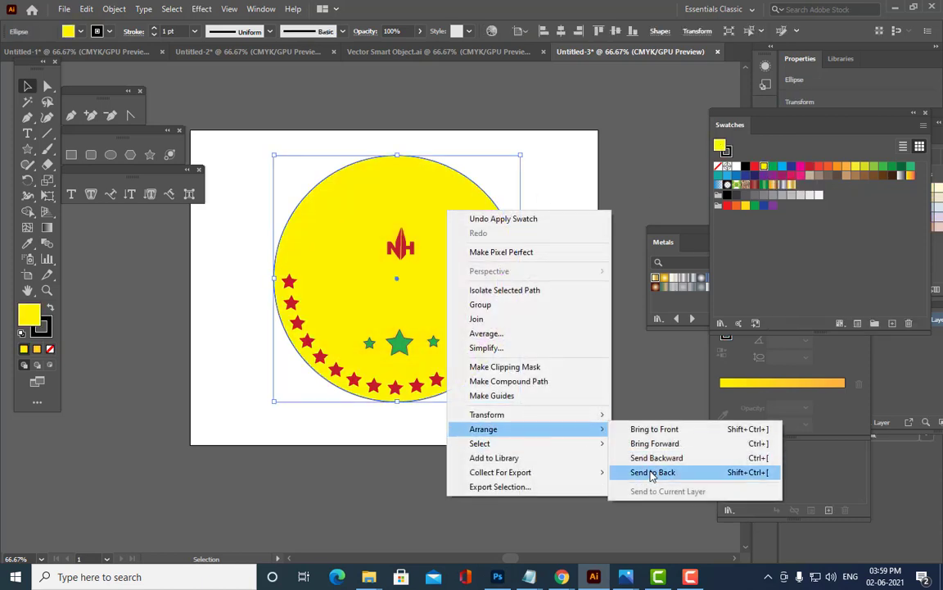
click(624, 473)
click(566, 322)
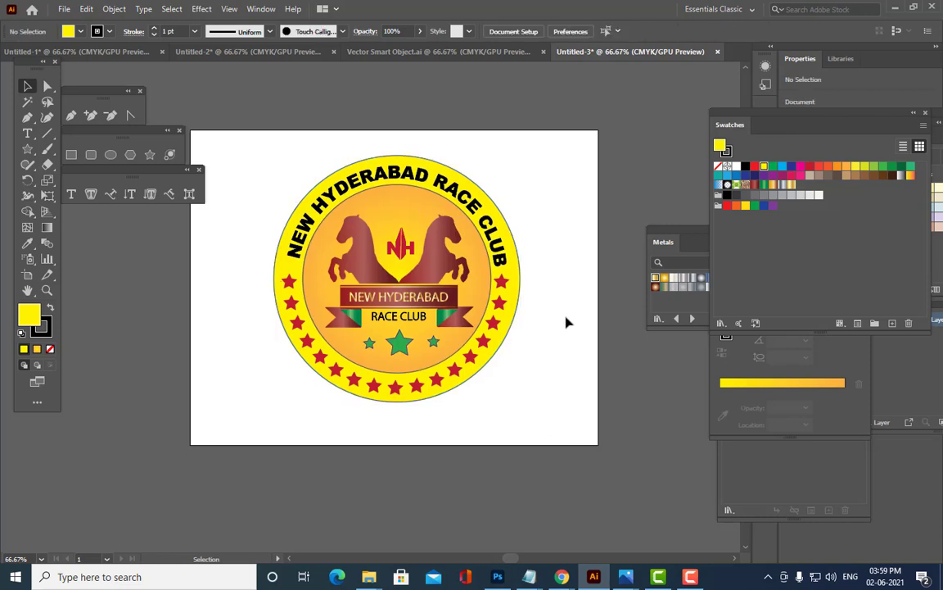